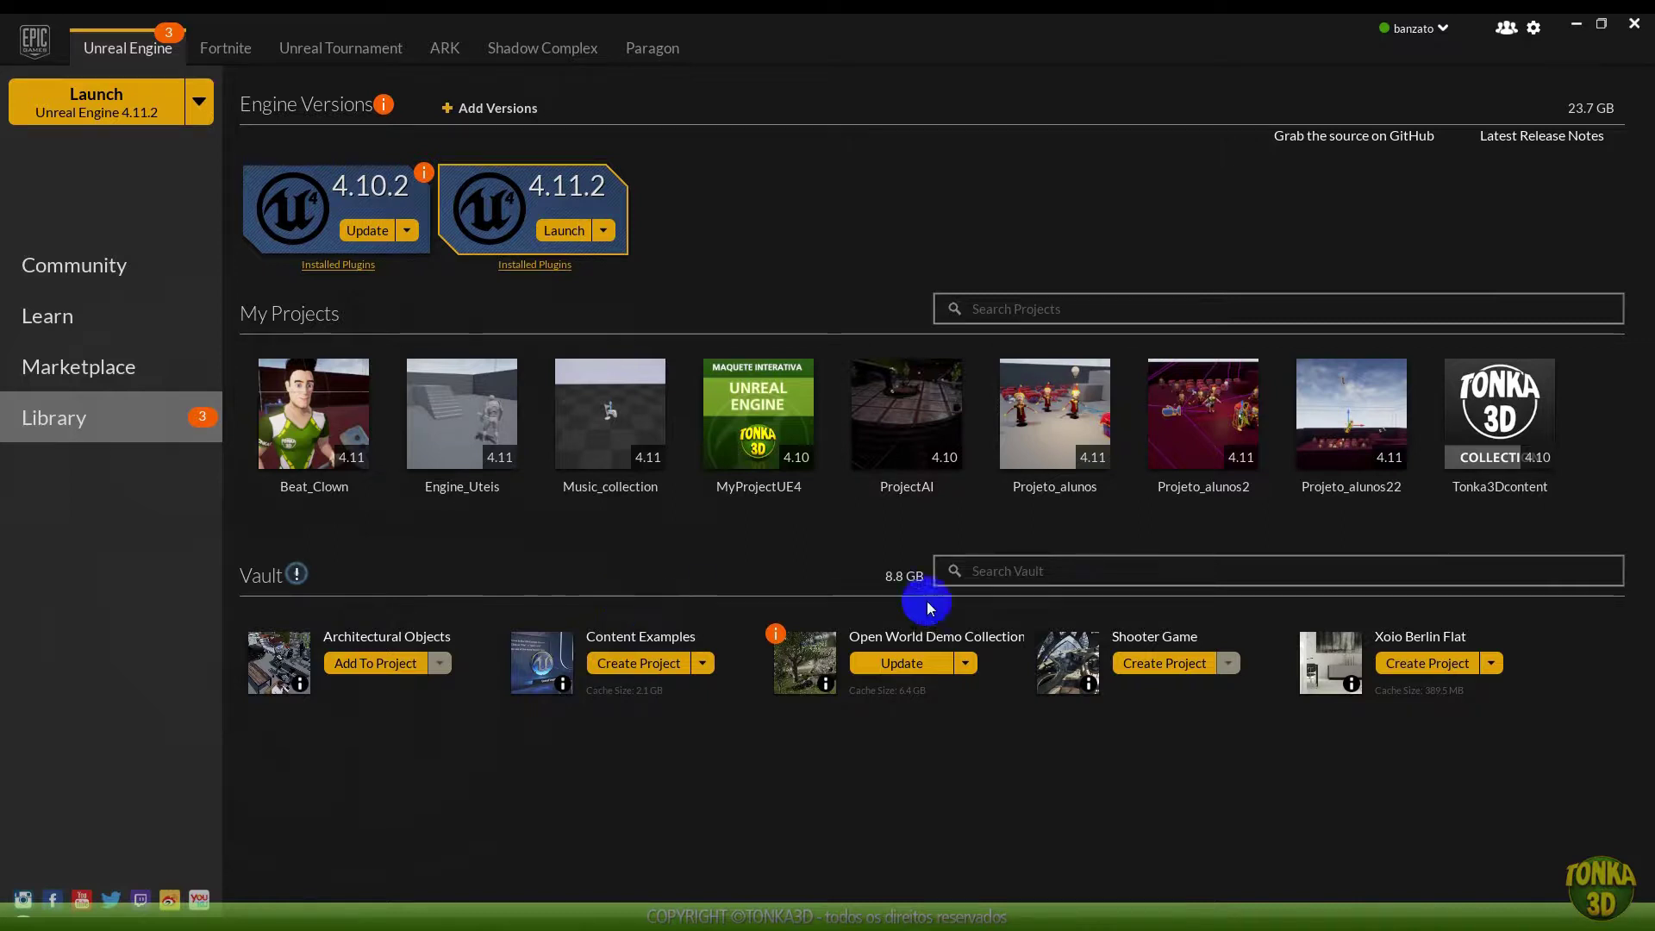
Launch Unreal Engine 4.11.2 from the Epic Games Launcher Library
mouse_move(1181, 473)
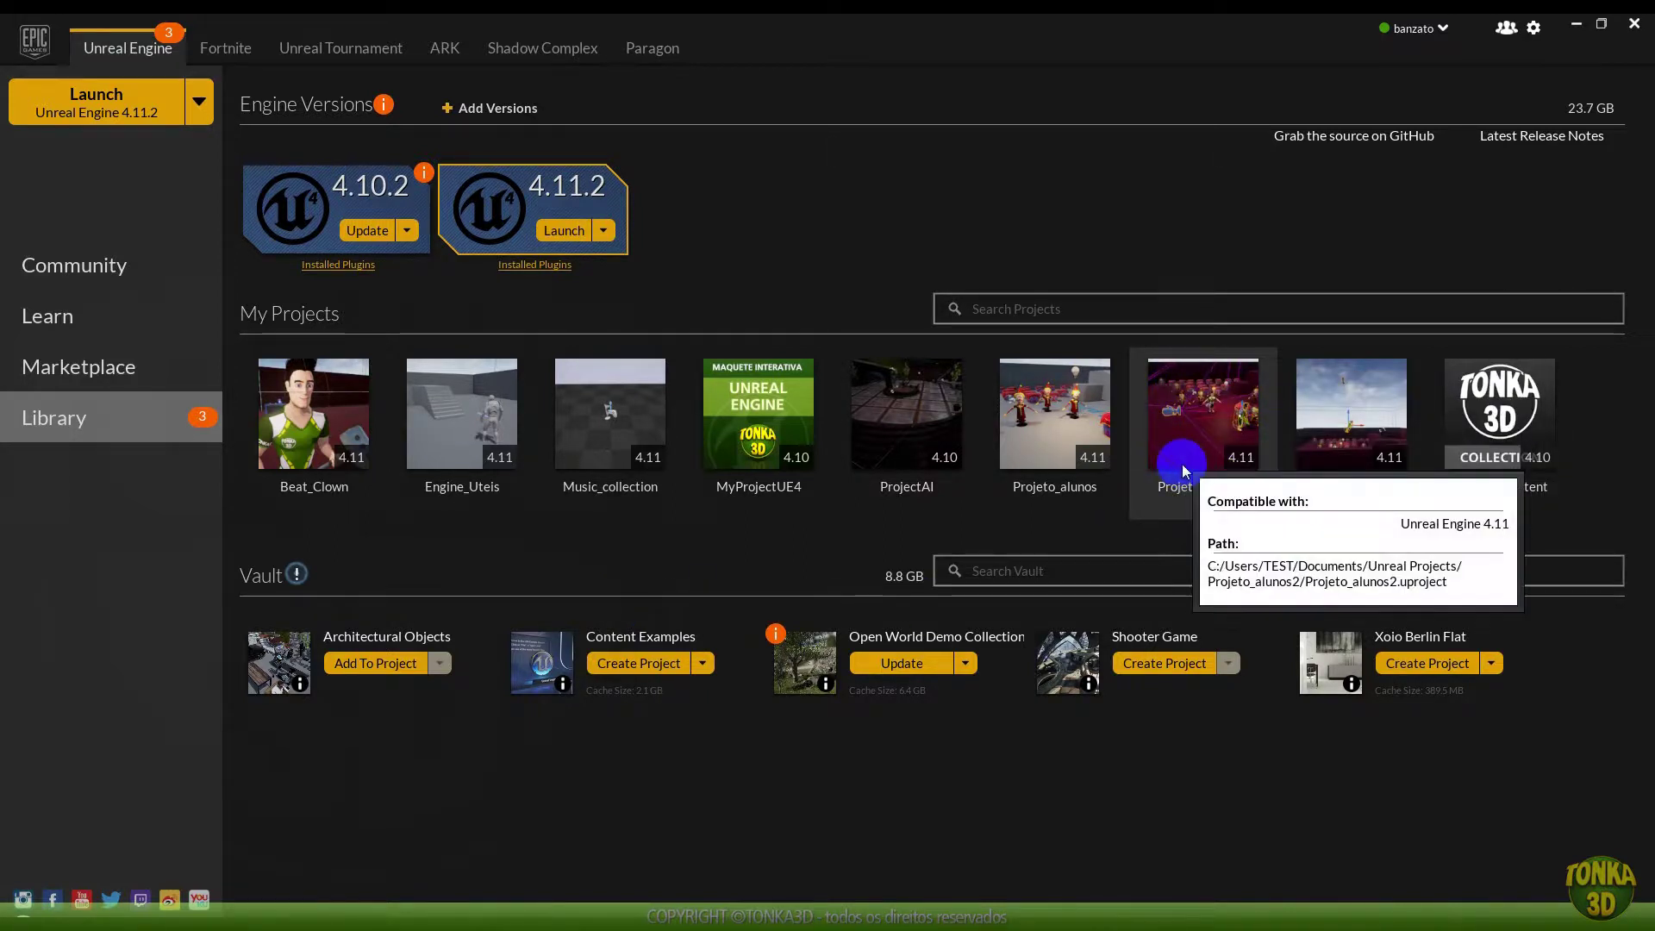
click(110, 110)
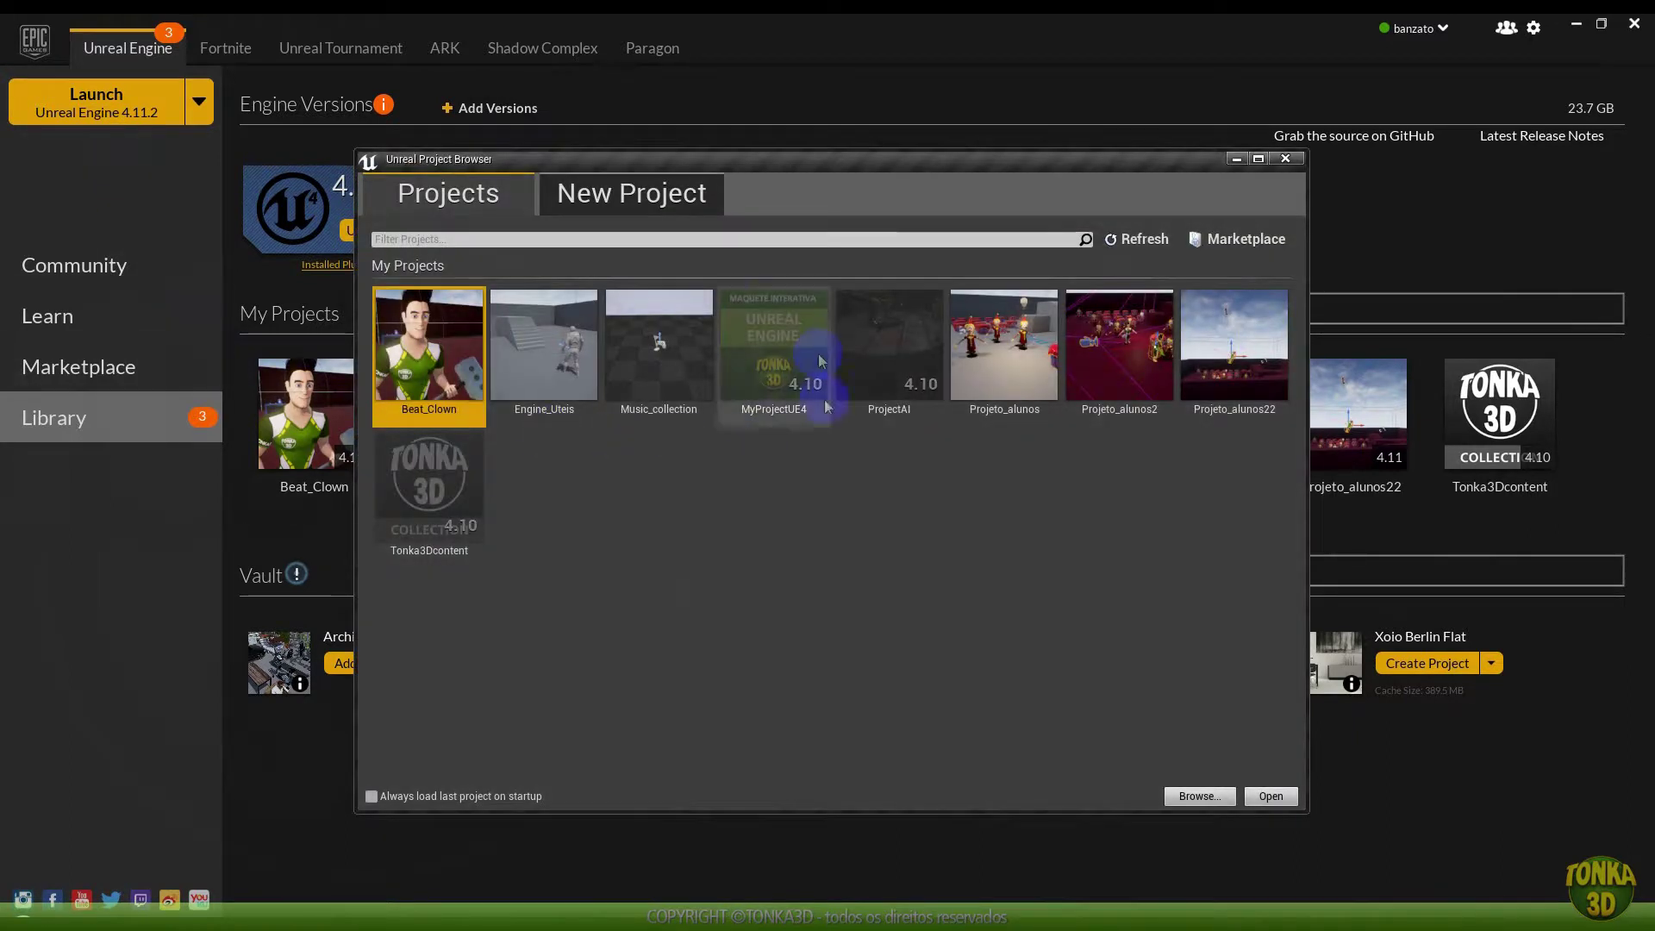
Start a new project and choose the Blank template over Third Person
click(634, 193)
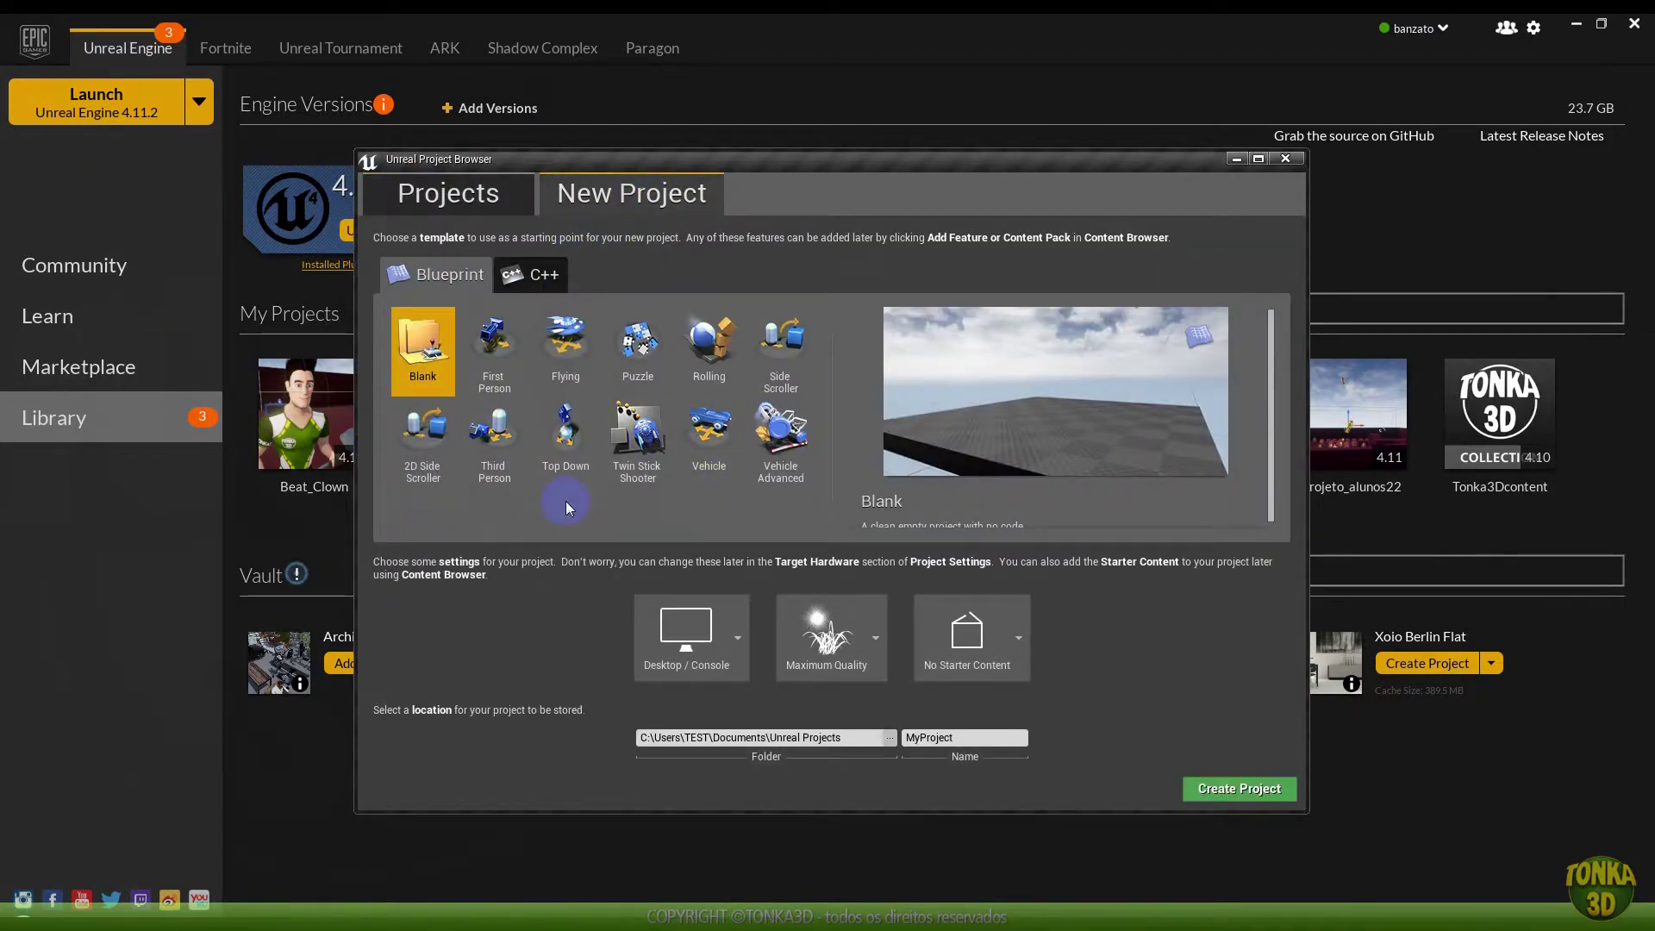
click(500, 440)
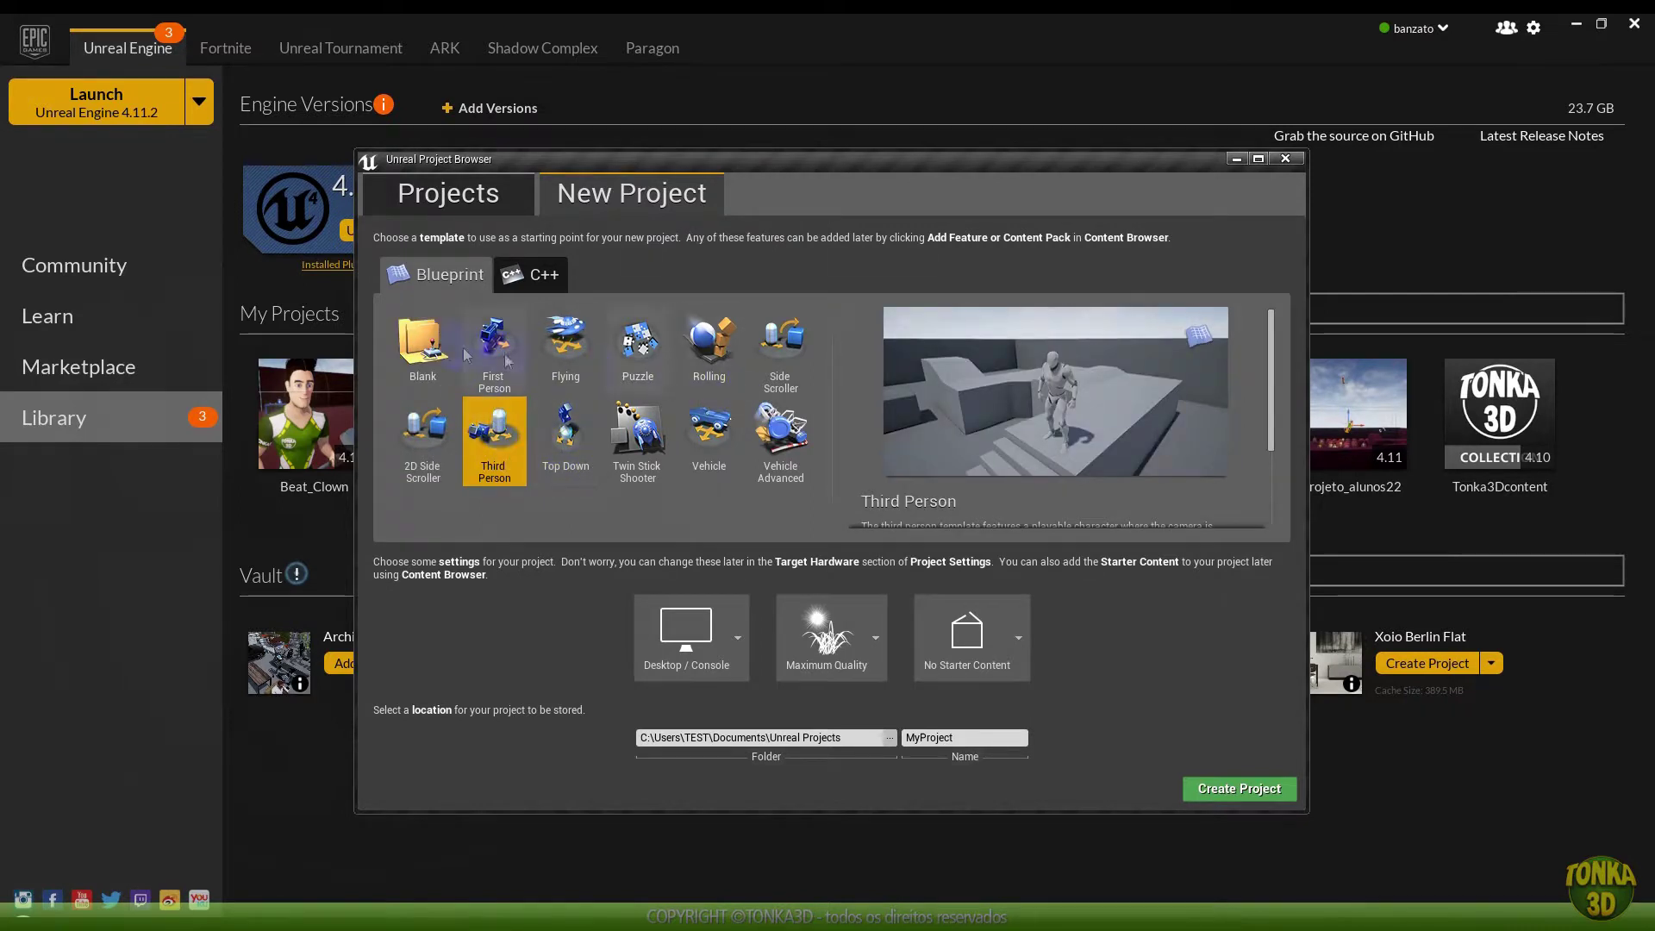
click(422, 349)
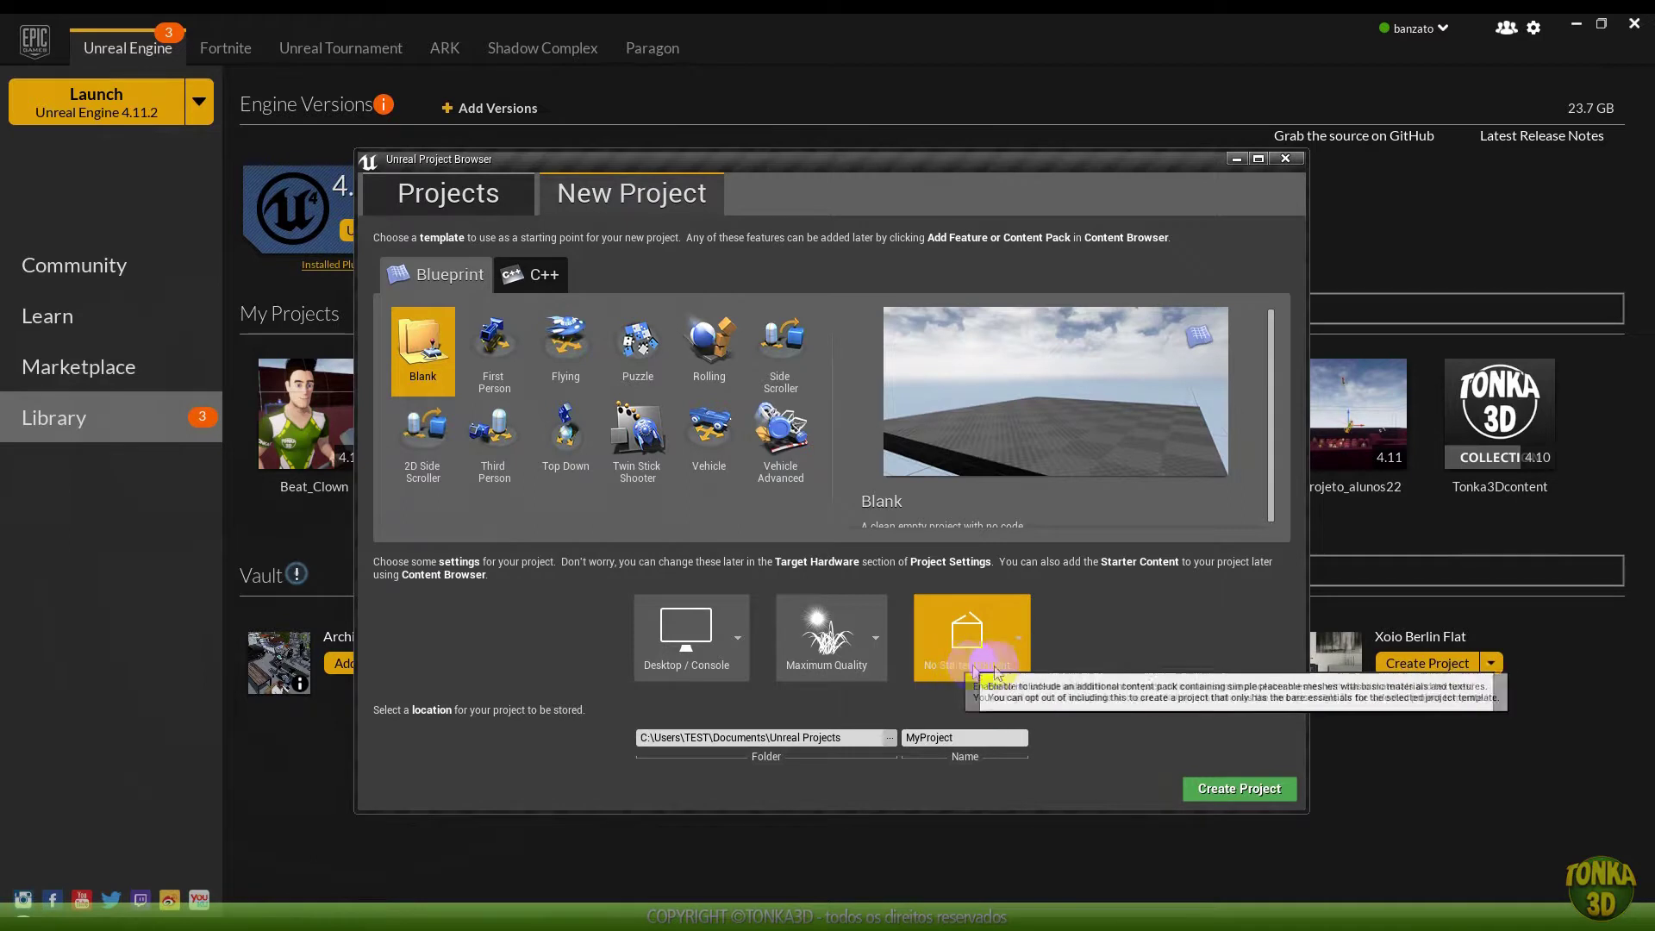
Name the project 'teste', create it, then open the banzinha-musicas.jpg image
click(969, 747)
double_click(991, 738)
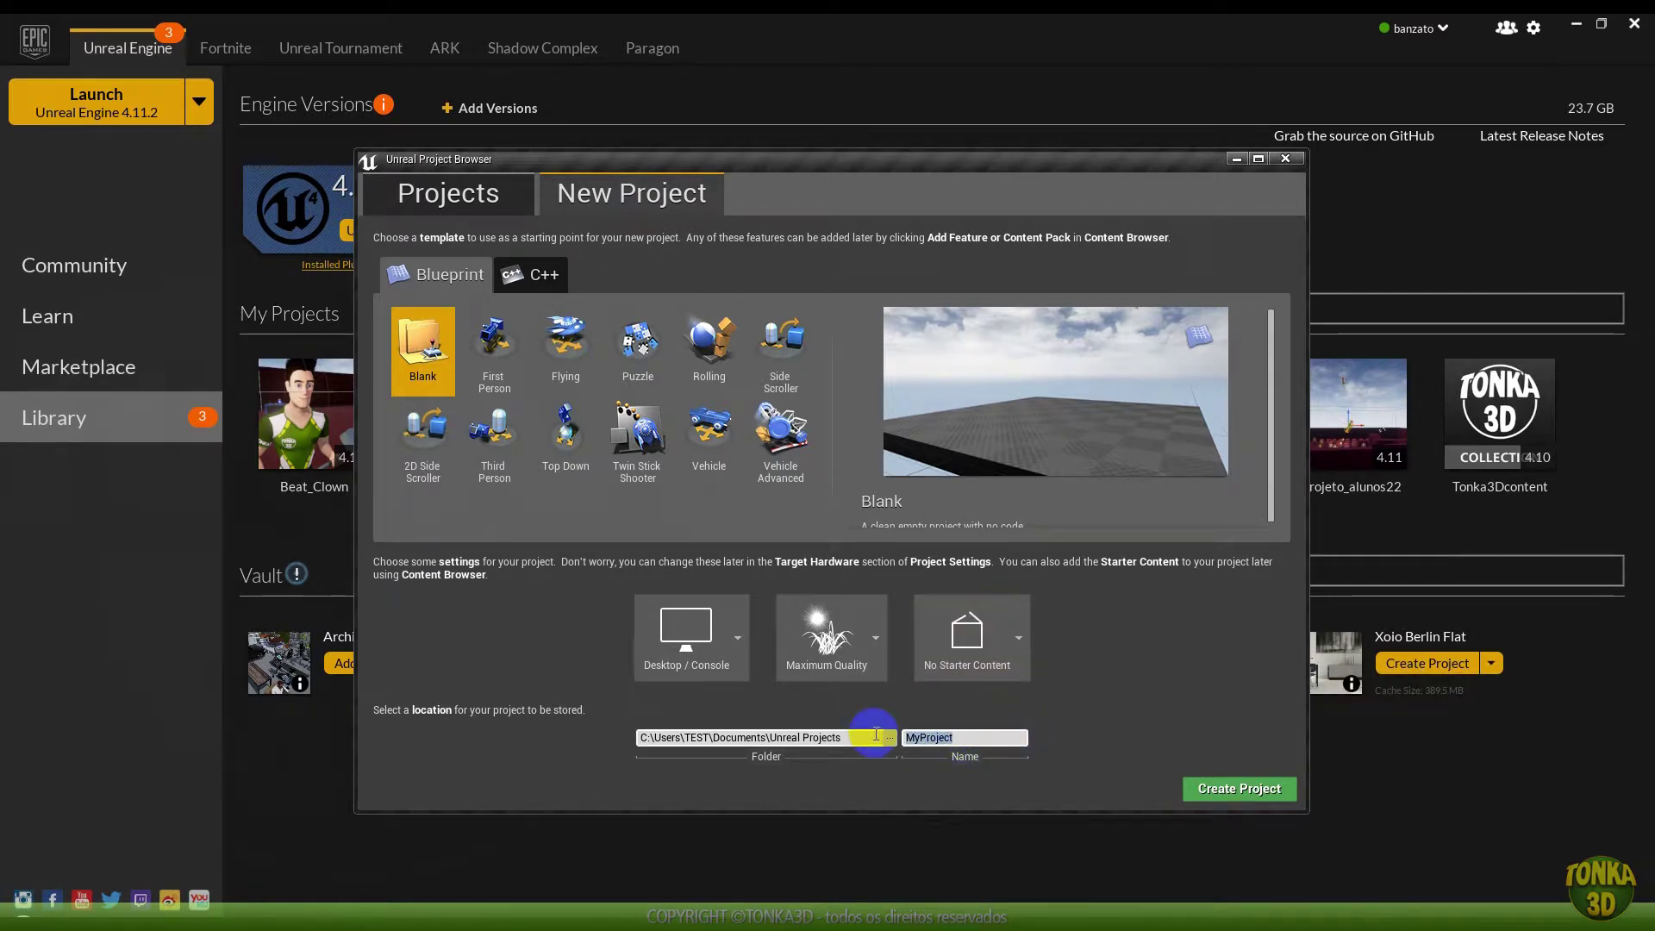
text(teste)
click(1239, 788)
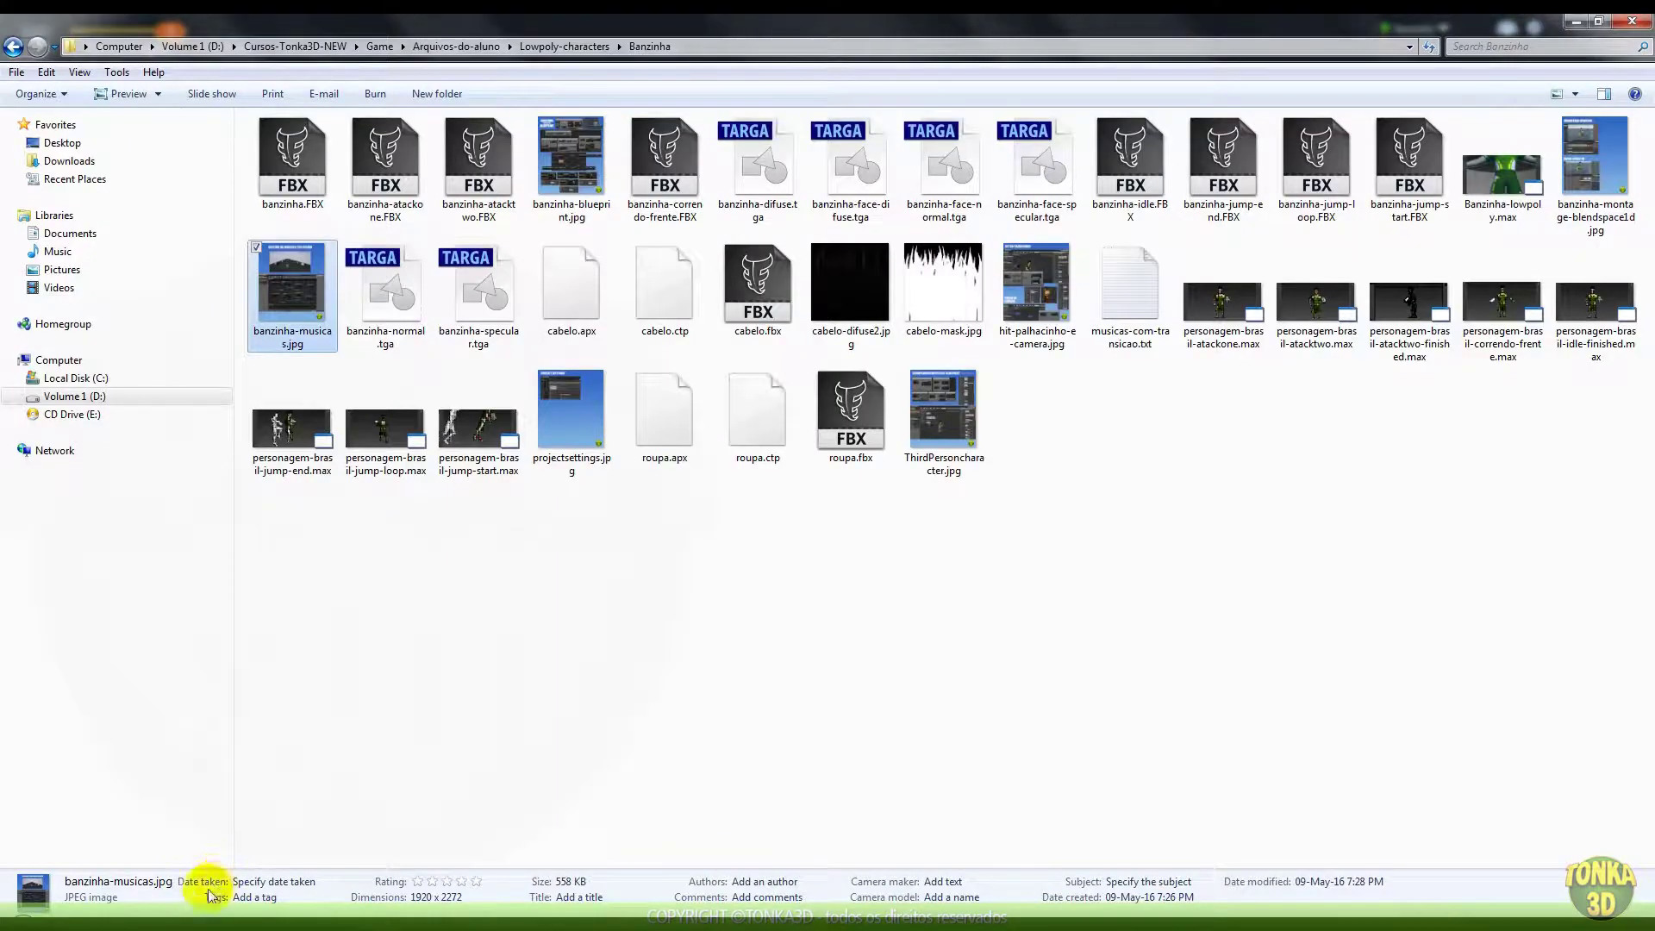
click(289, 301)
double_click(289, 302)
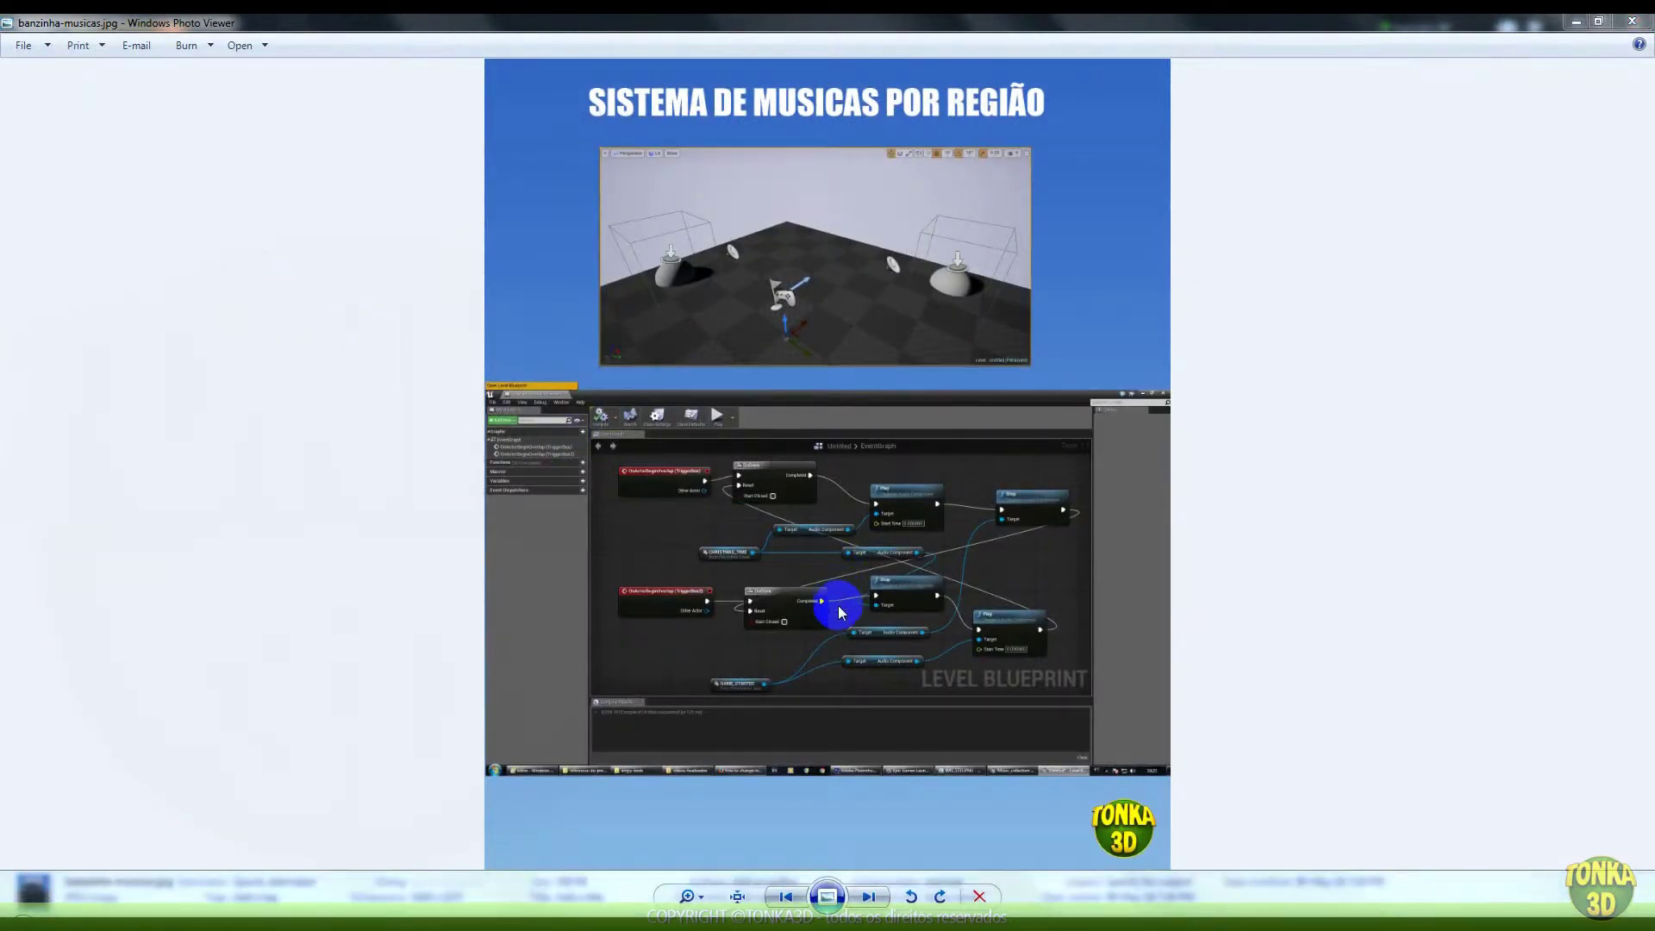
Zoom and pan banzinha-musicas.jpg to inspect its level viewport and Level Blueprint nodes
scroll(810, 454, down, 3)
scroll(781, 496, down, 2)
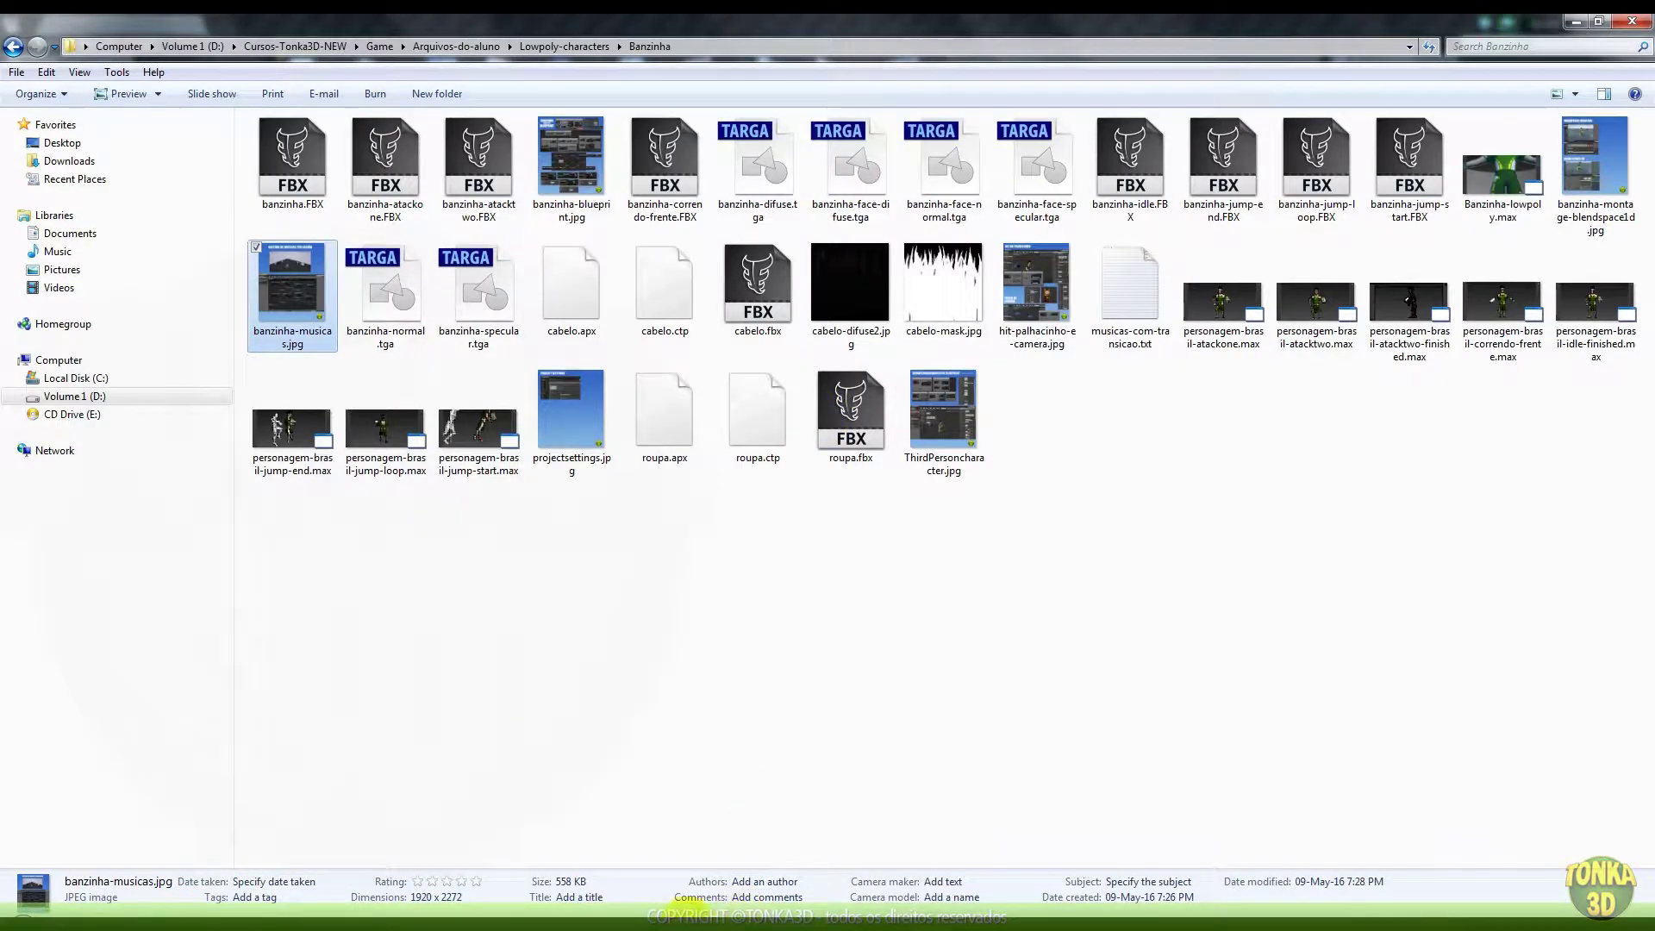
key(Return)
scroll(828, 448, up, 5)
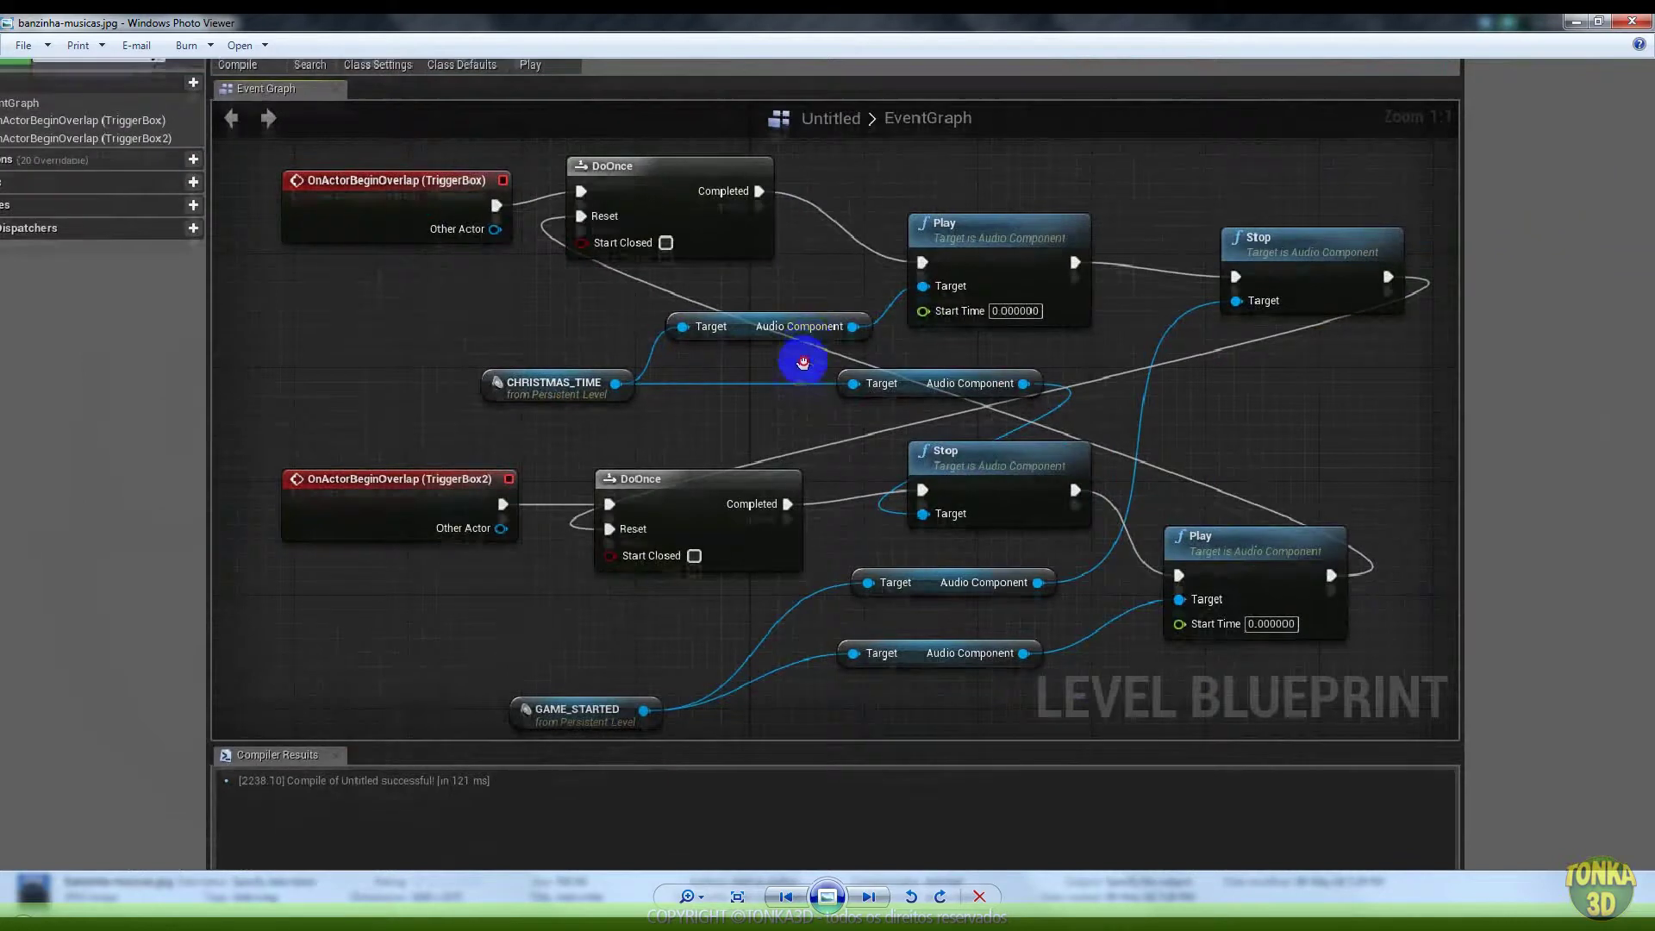
drag(803, 363, 791, 410)
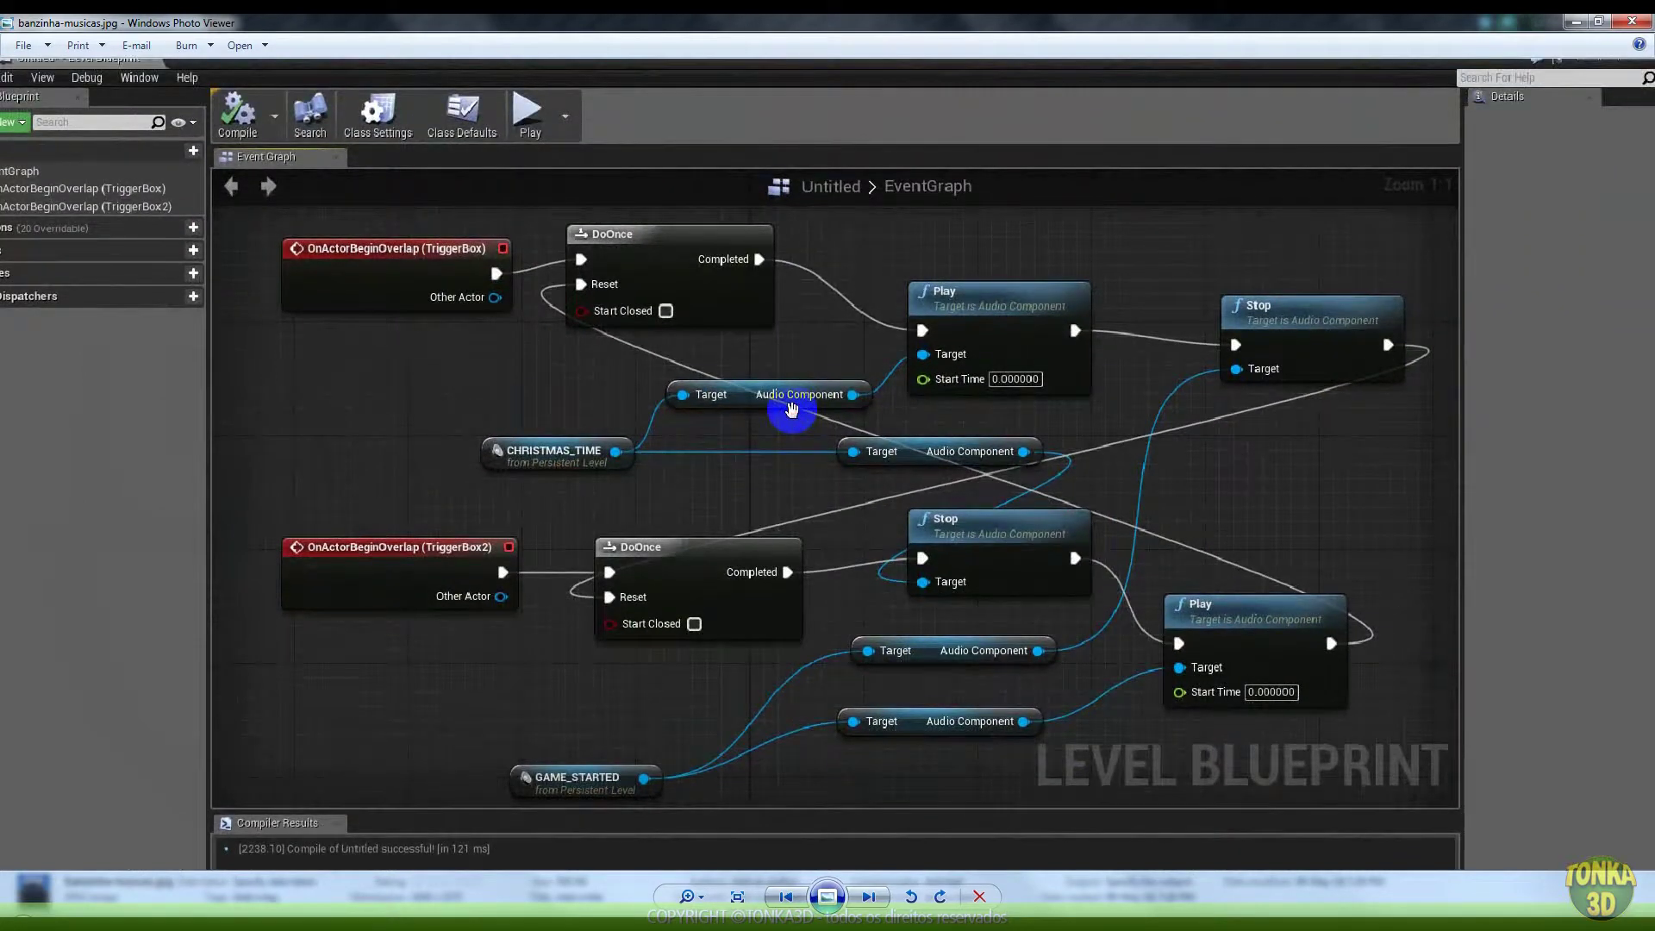
drag(842, 232, 783, 406)
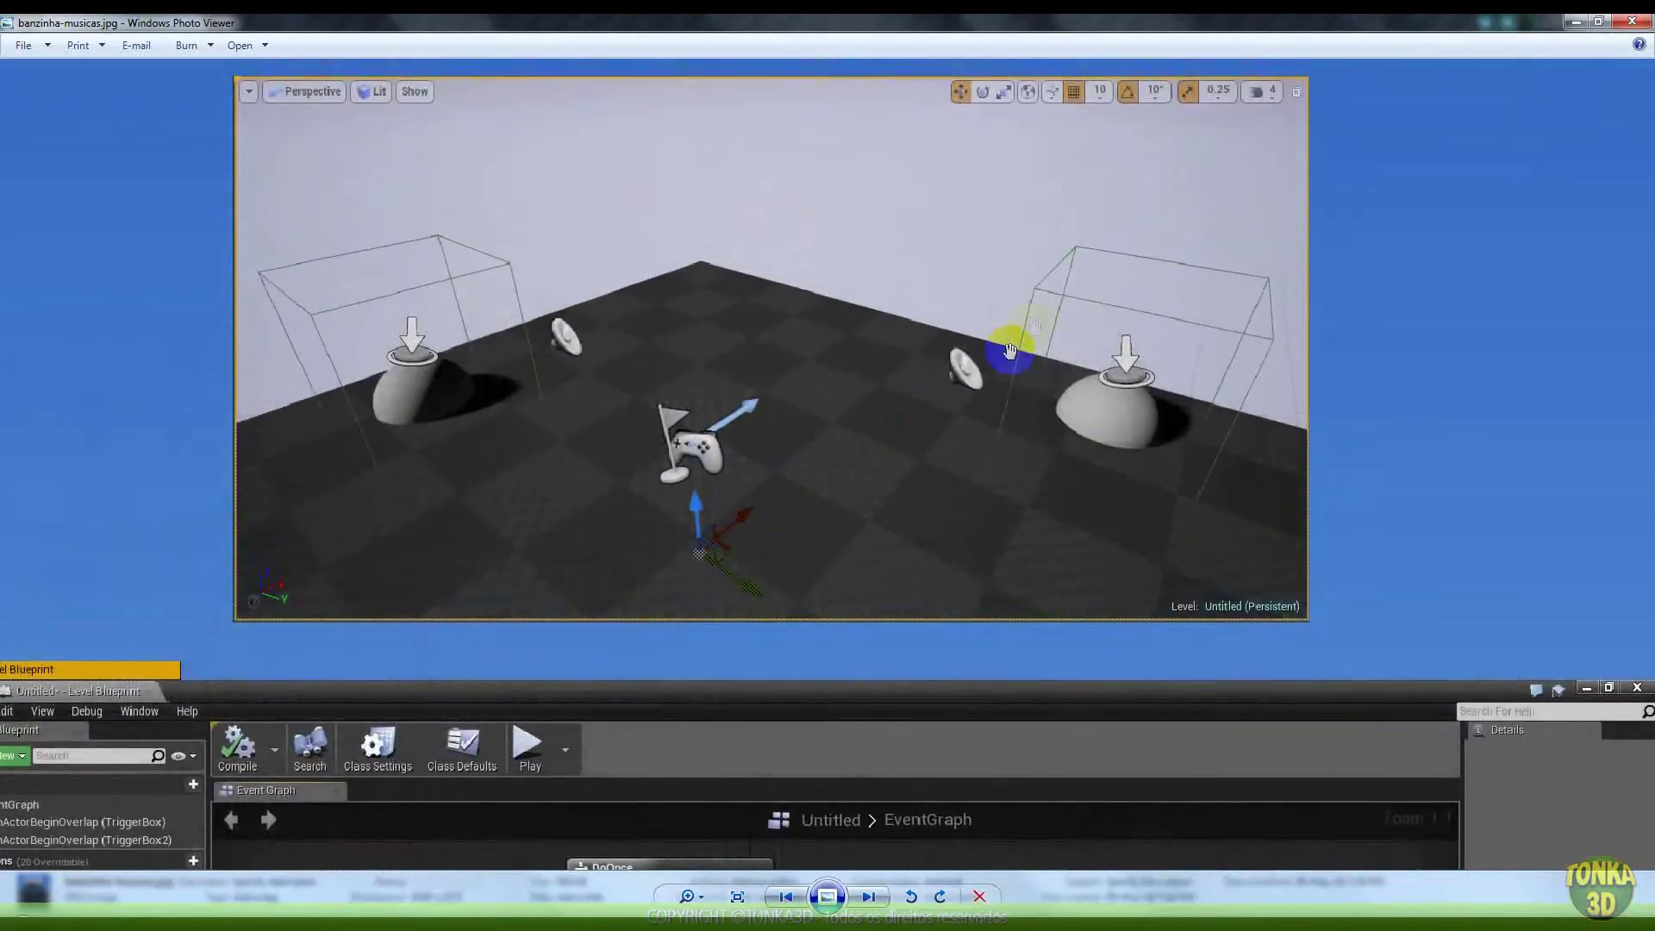
click(827, 477)
scroll(817, 584, down, 3)
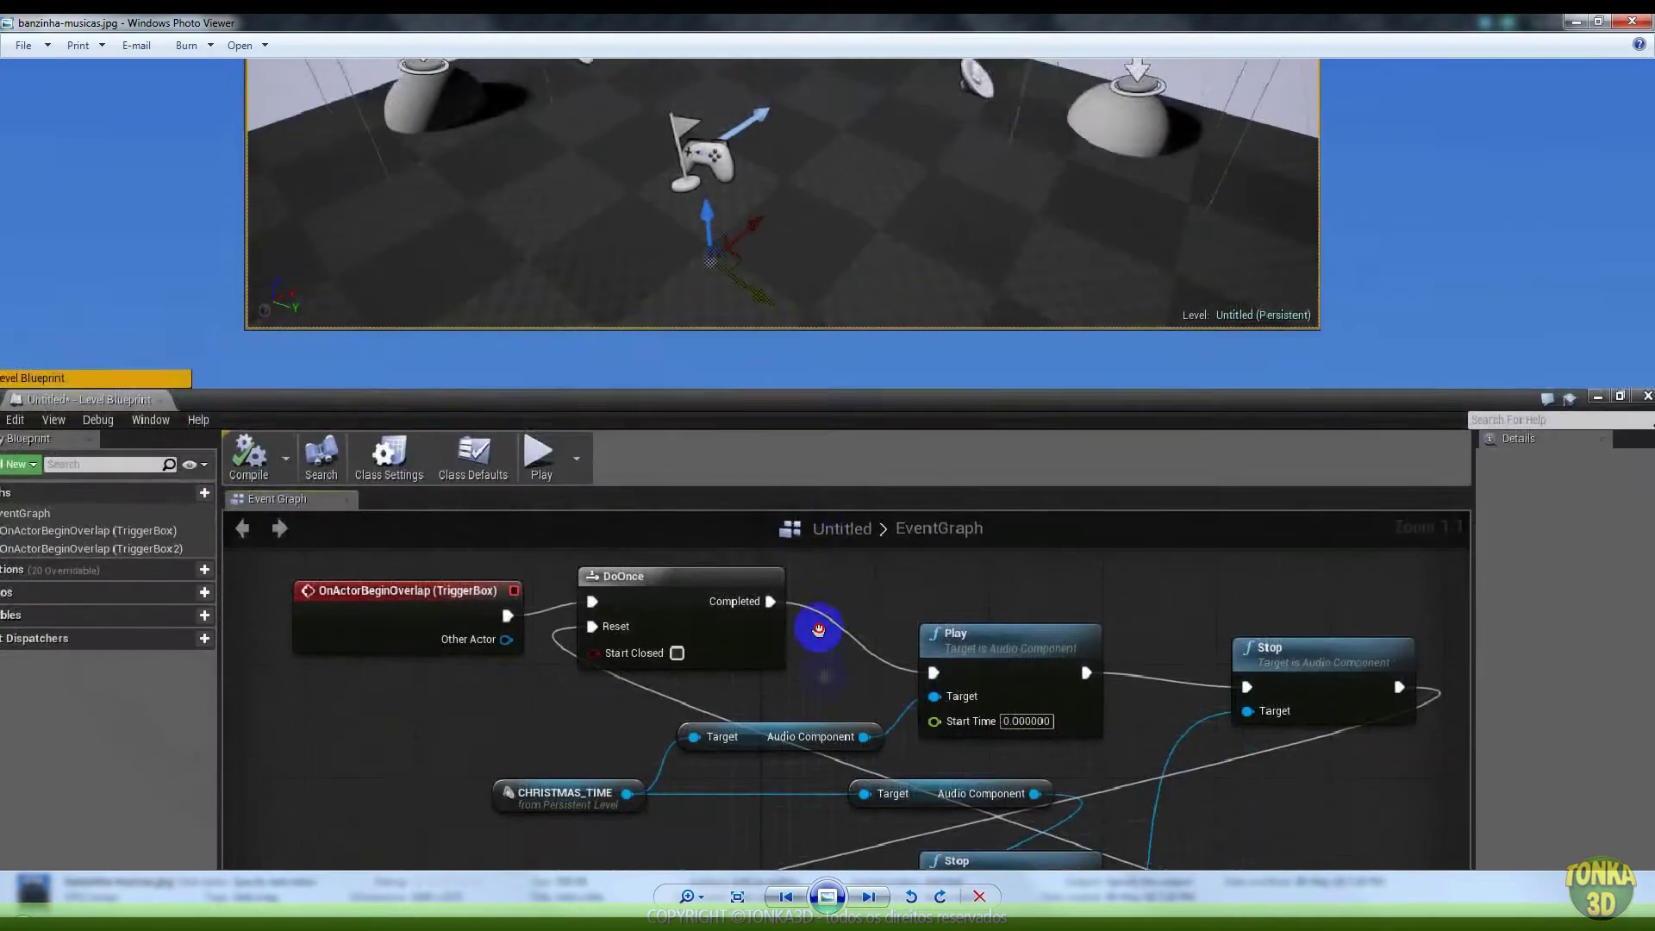
scroll(824, 673, down, 3)
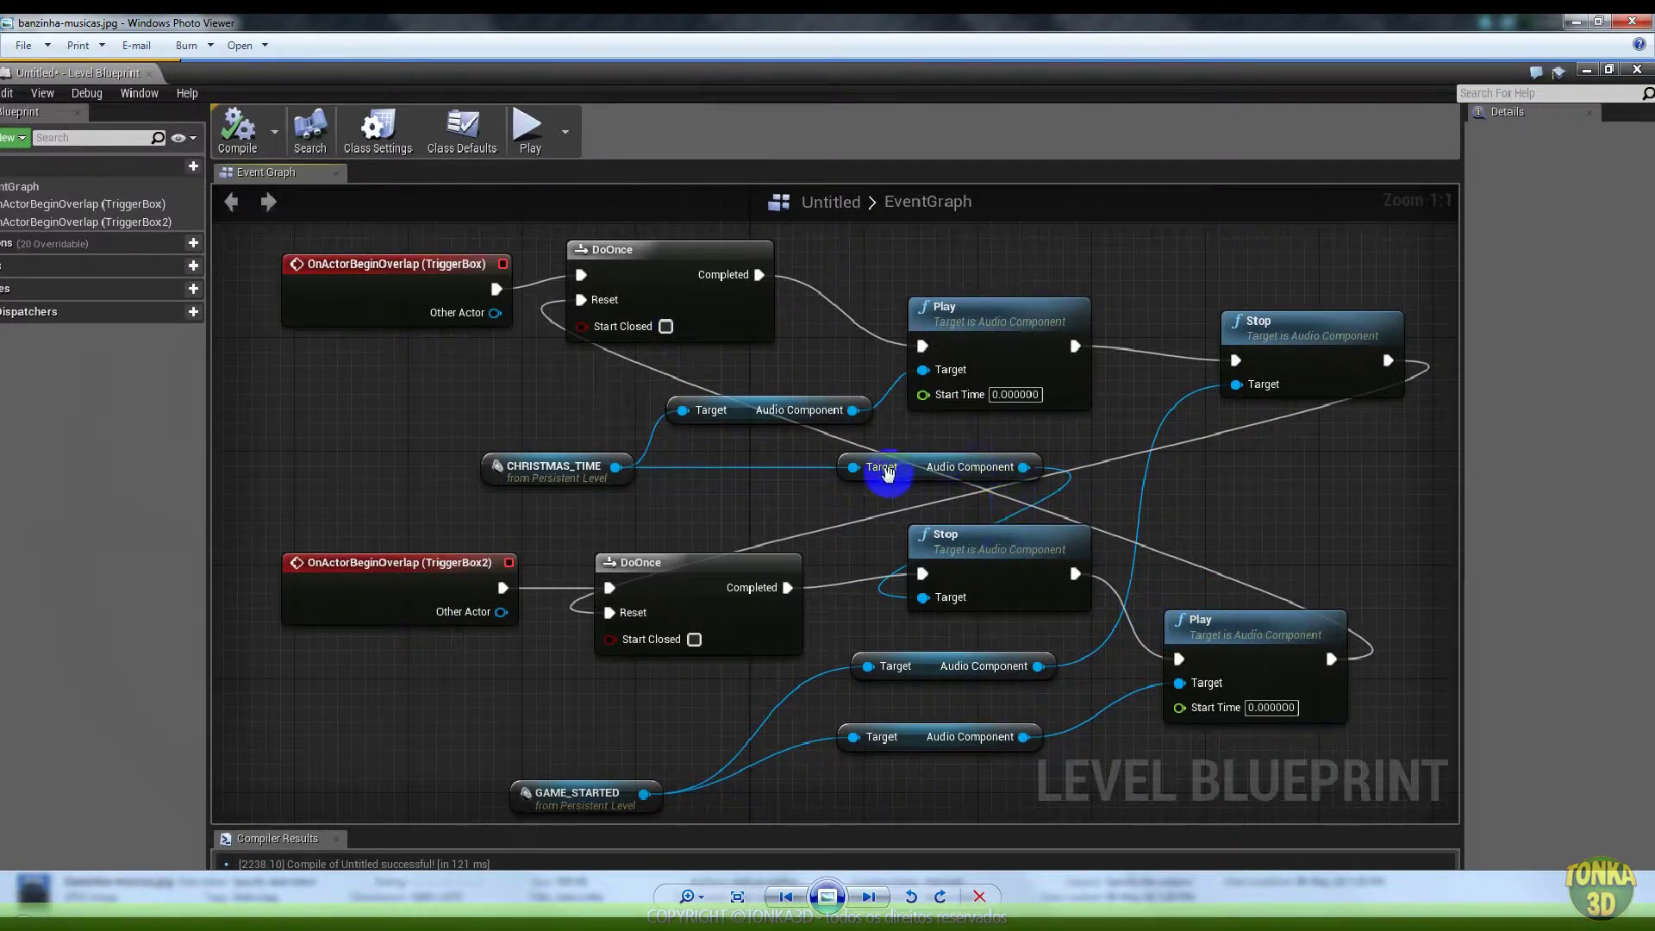
scroll(888, 440, up, 1)
drag(886, 331, 820, 562)
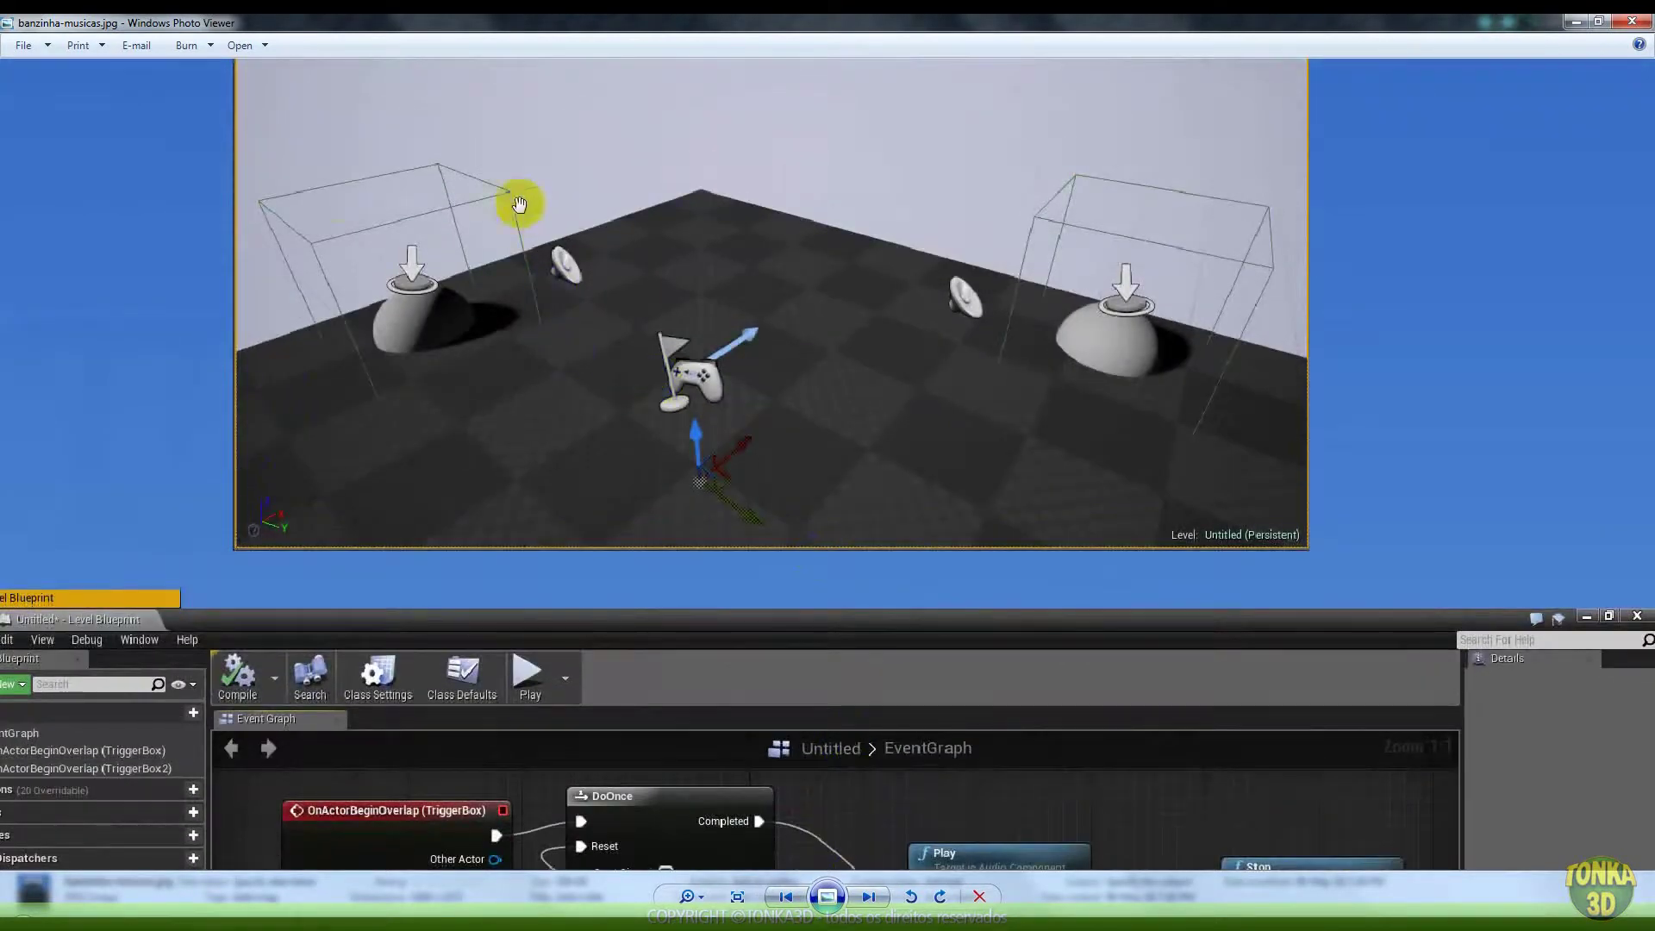
click(369, 351)
click(558, 265)
click(952, 291)
click(983, 293)
click(1145, 338)
click(766, 383)
click(474, 343)
click(921, 350)
click(638, 394)
click(789, 478)
mouse_move(789, 478)
mouse_down()
mouse_move(768, 334)
mouse_move(695, 256)
mouse_up()
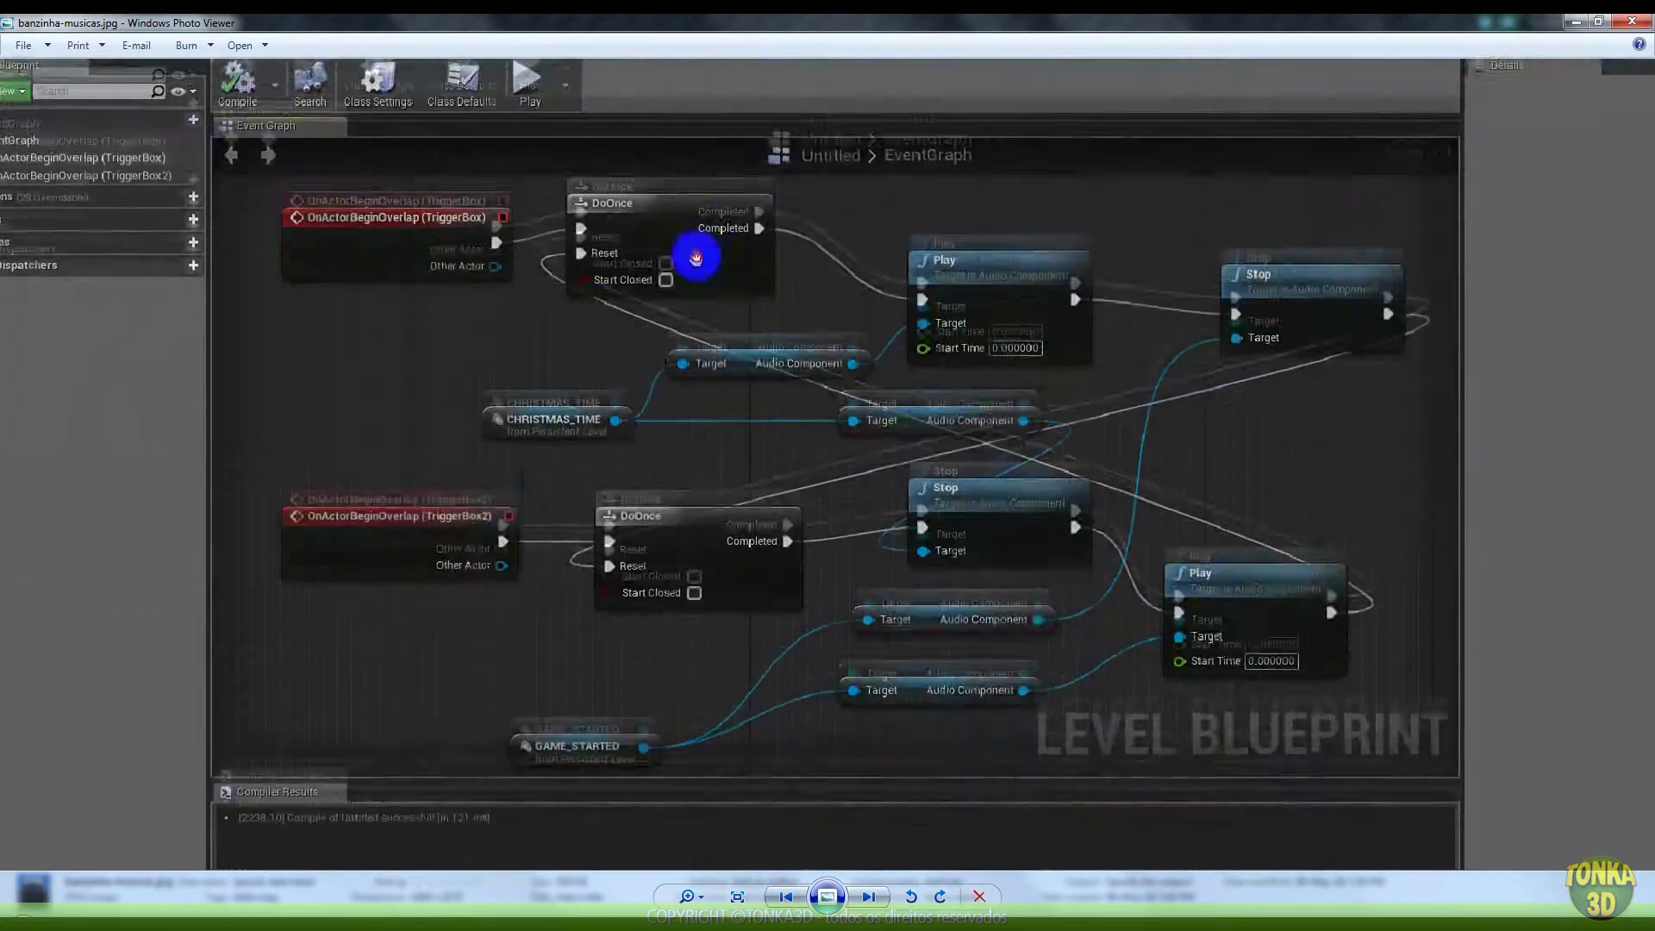
click(376, 209)
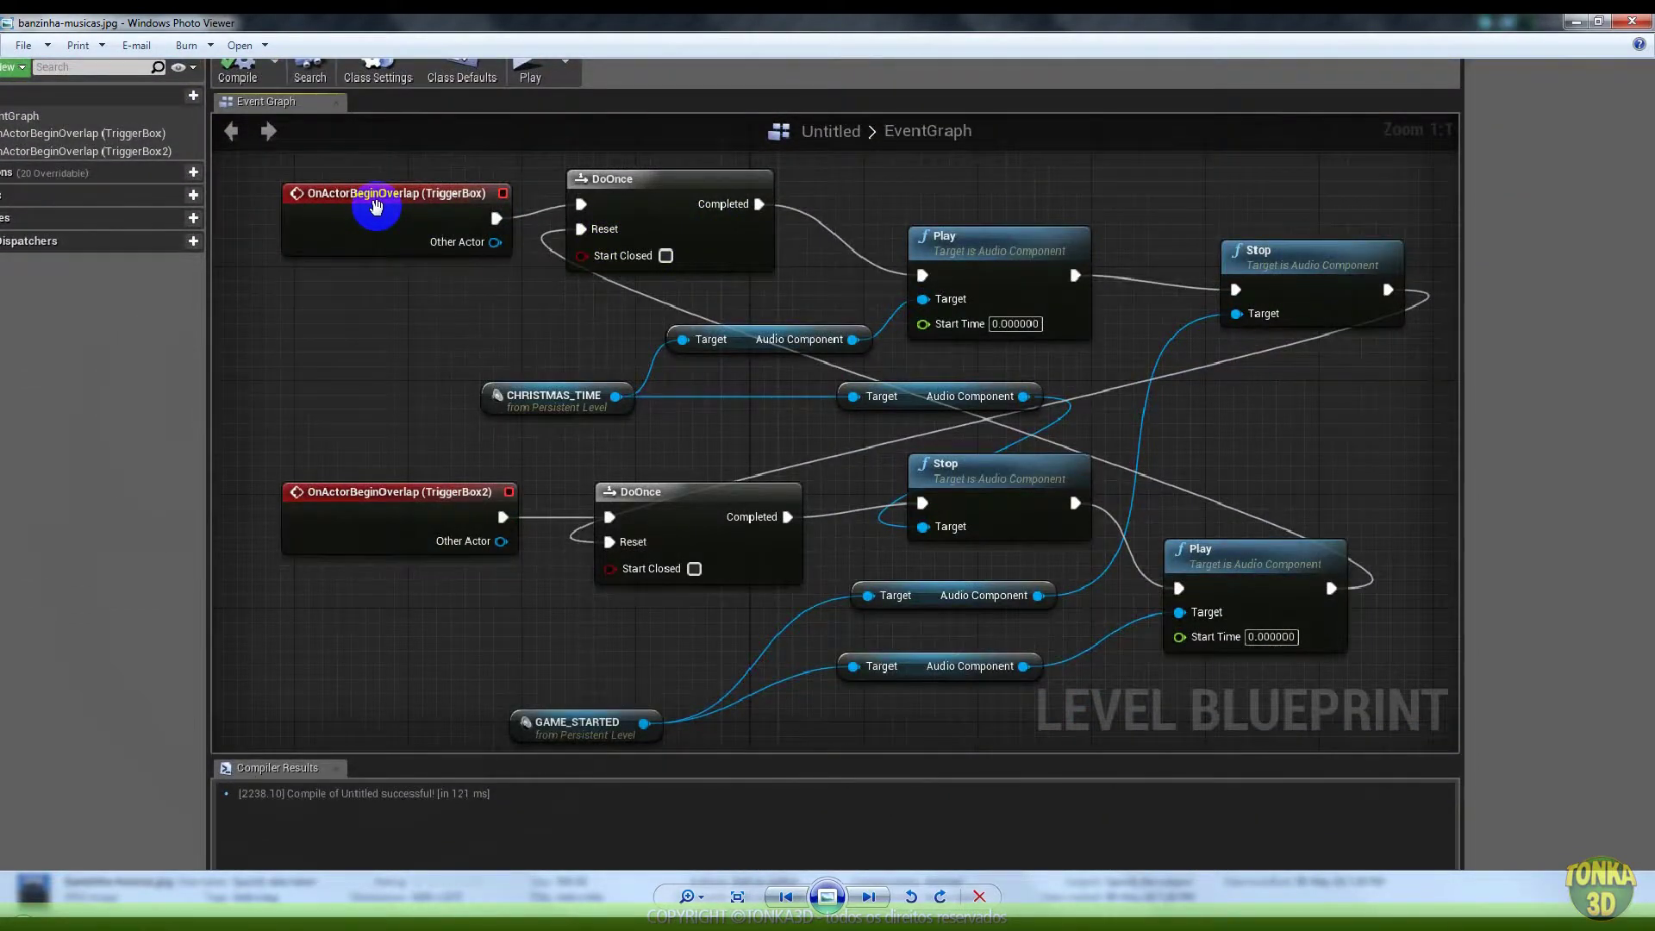
click(984, 273)
click(953, 294)
click(1047, 272)
click(781, 348)
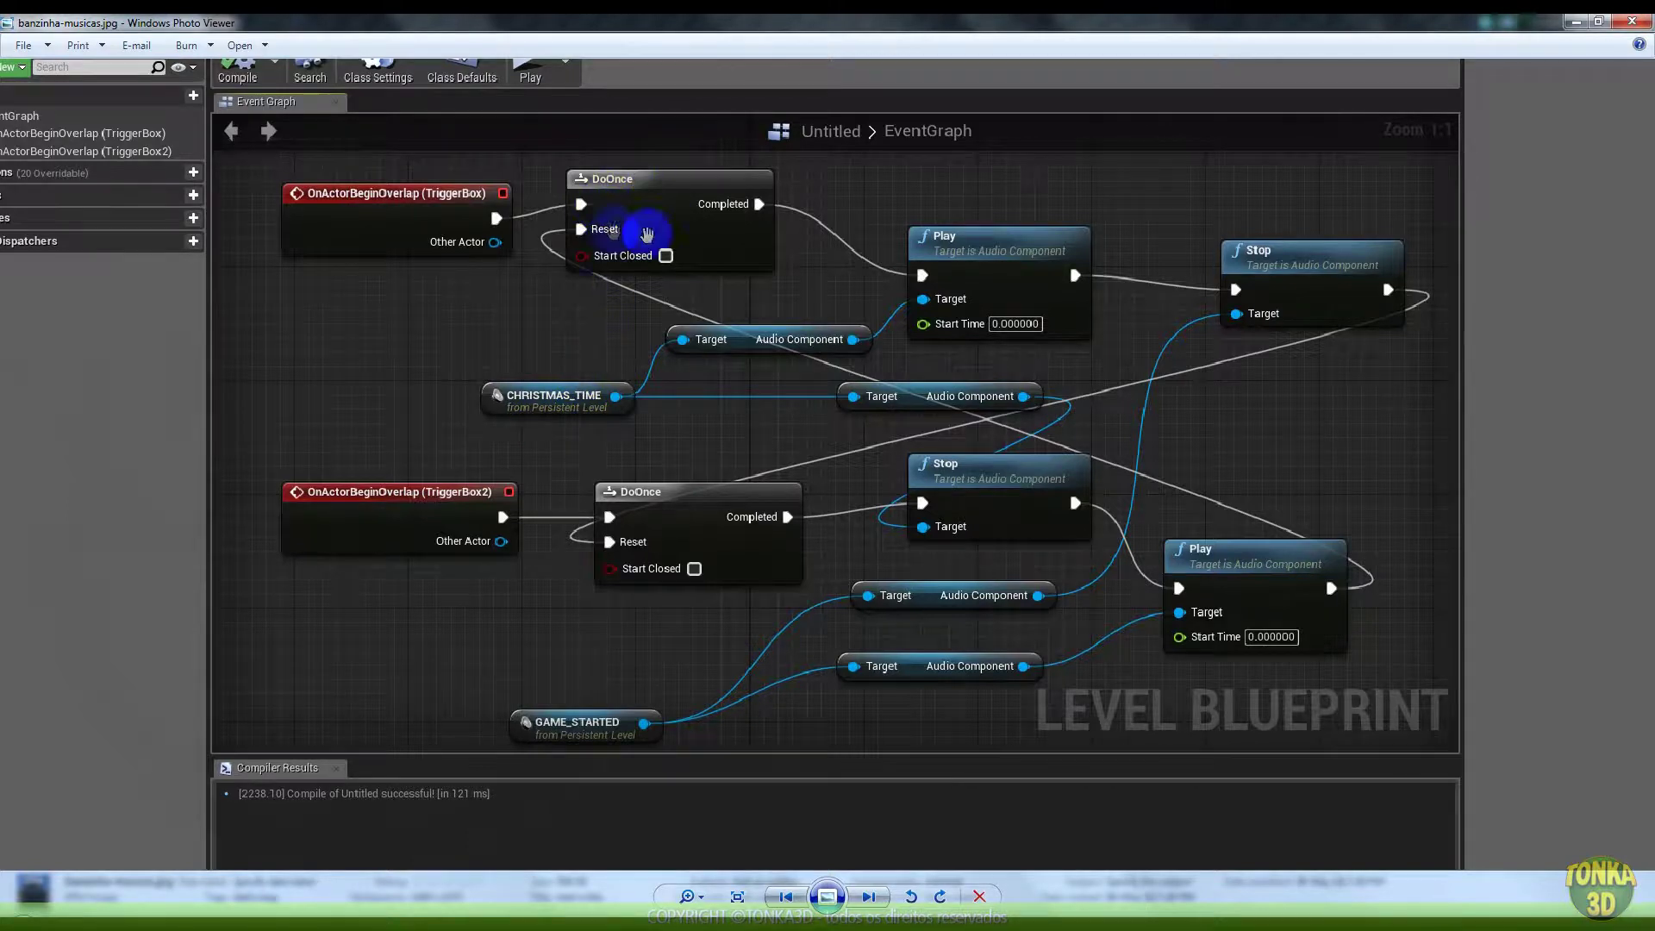
drag(666, 211, 665, 324)
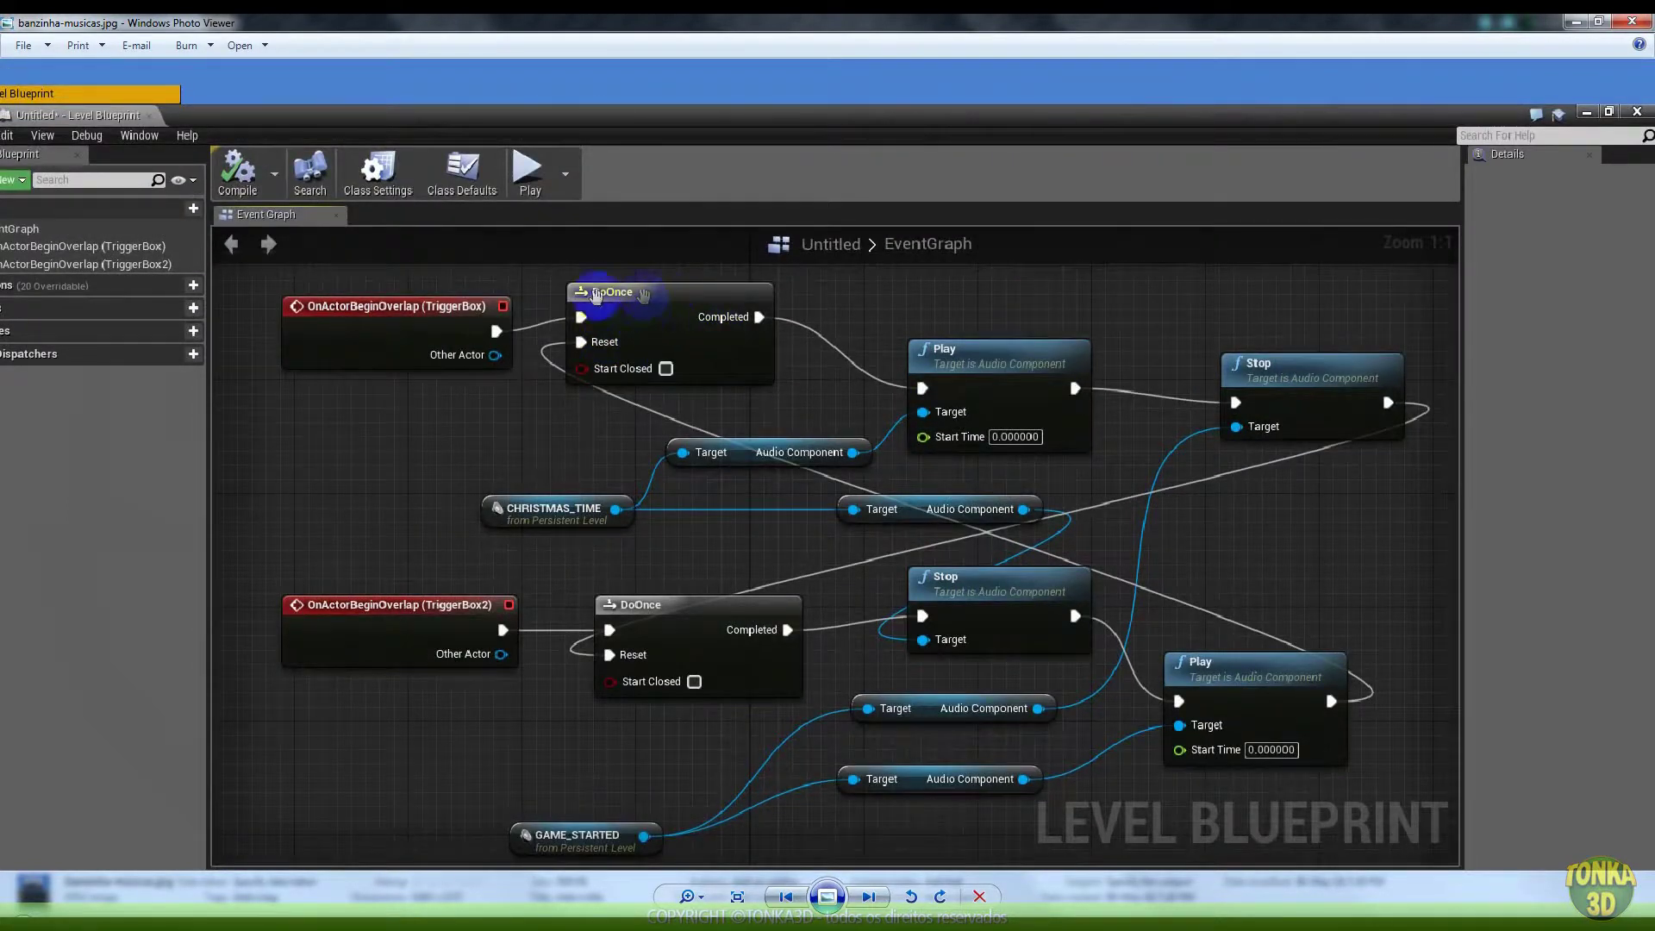
scroll(603, 363, up, 5)
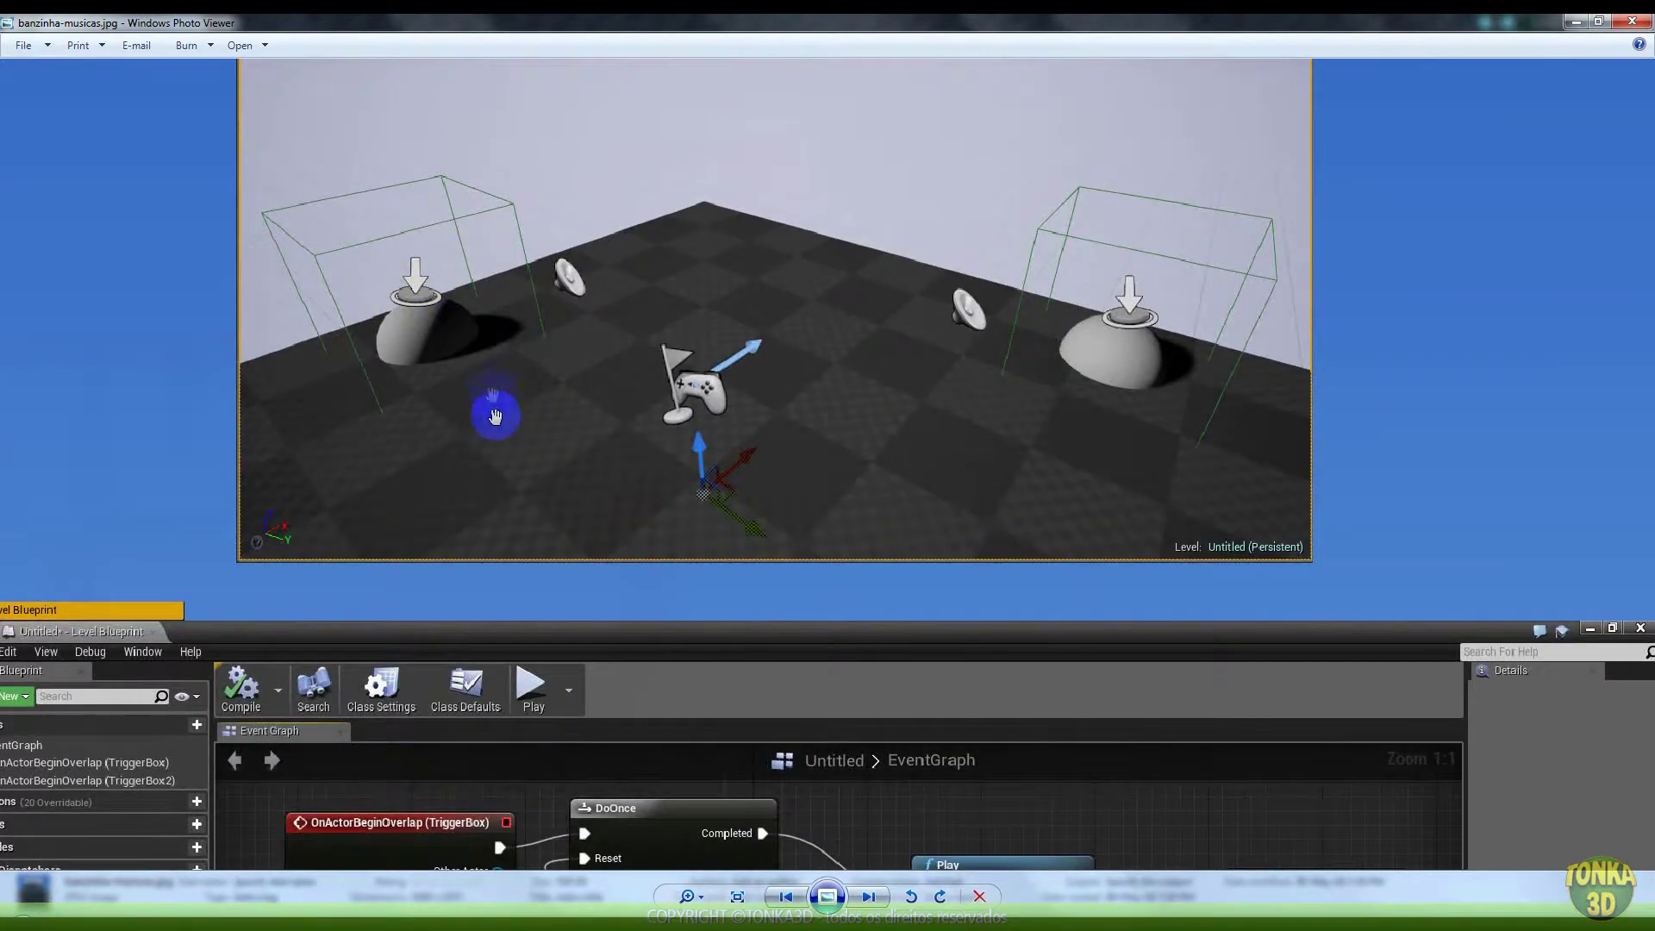
click(410, 300)
click(406, 309)
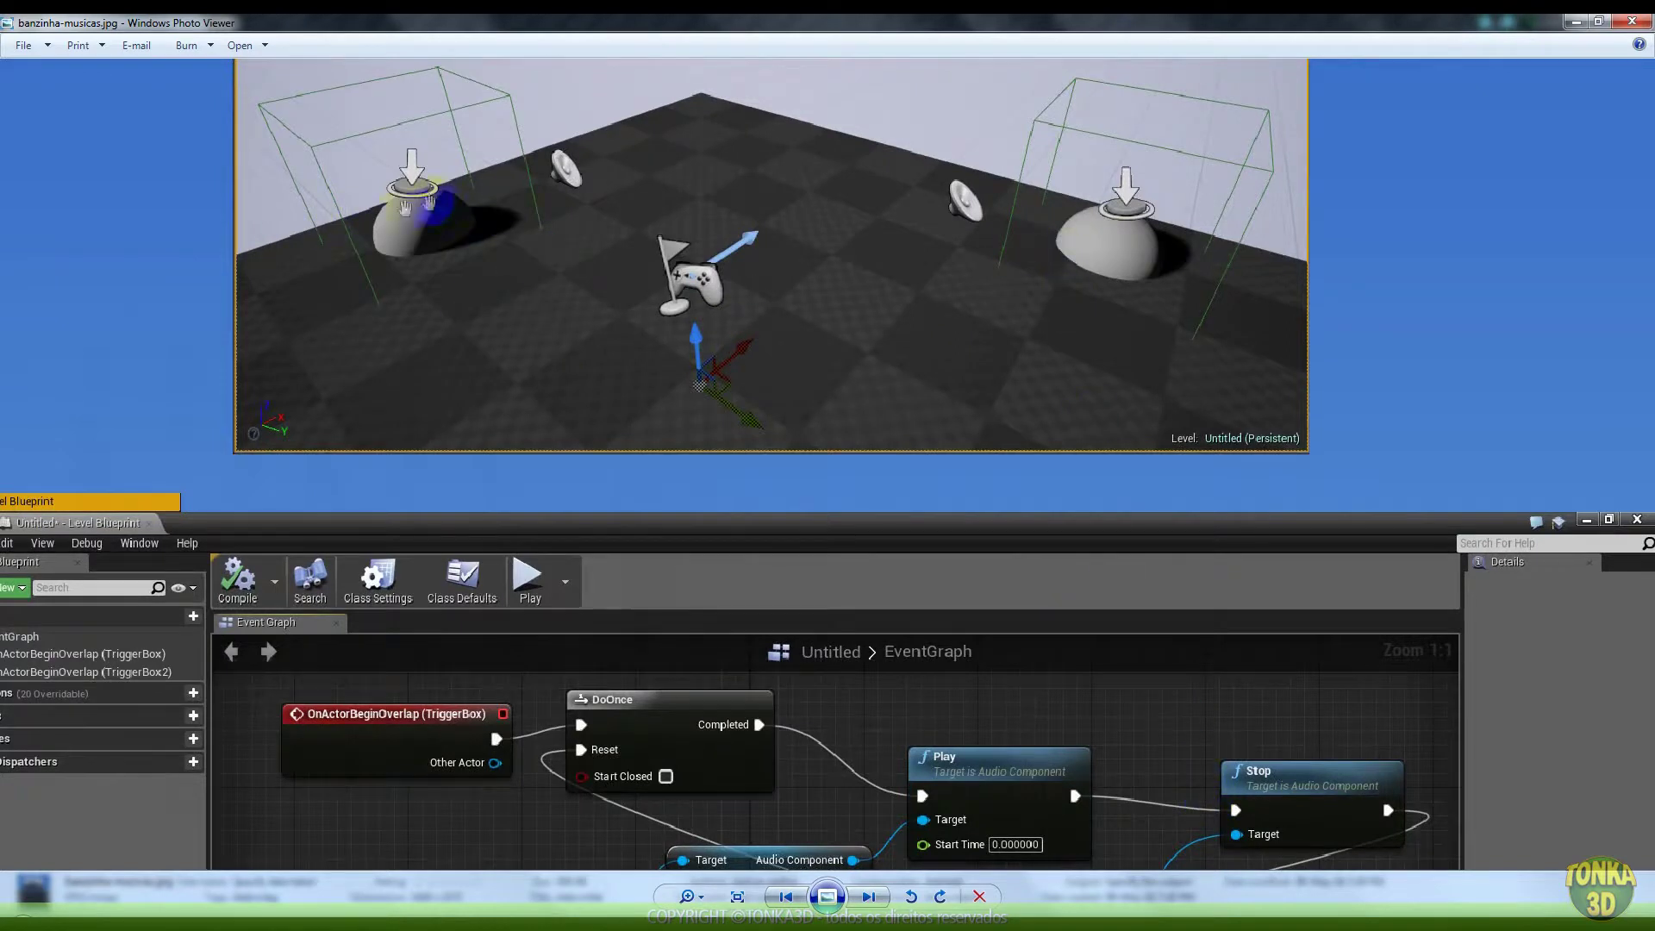
click(397, 179)
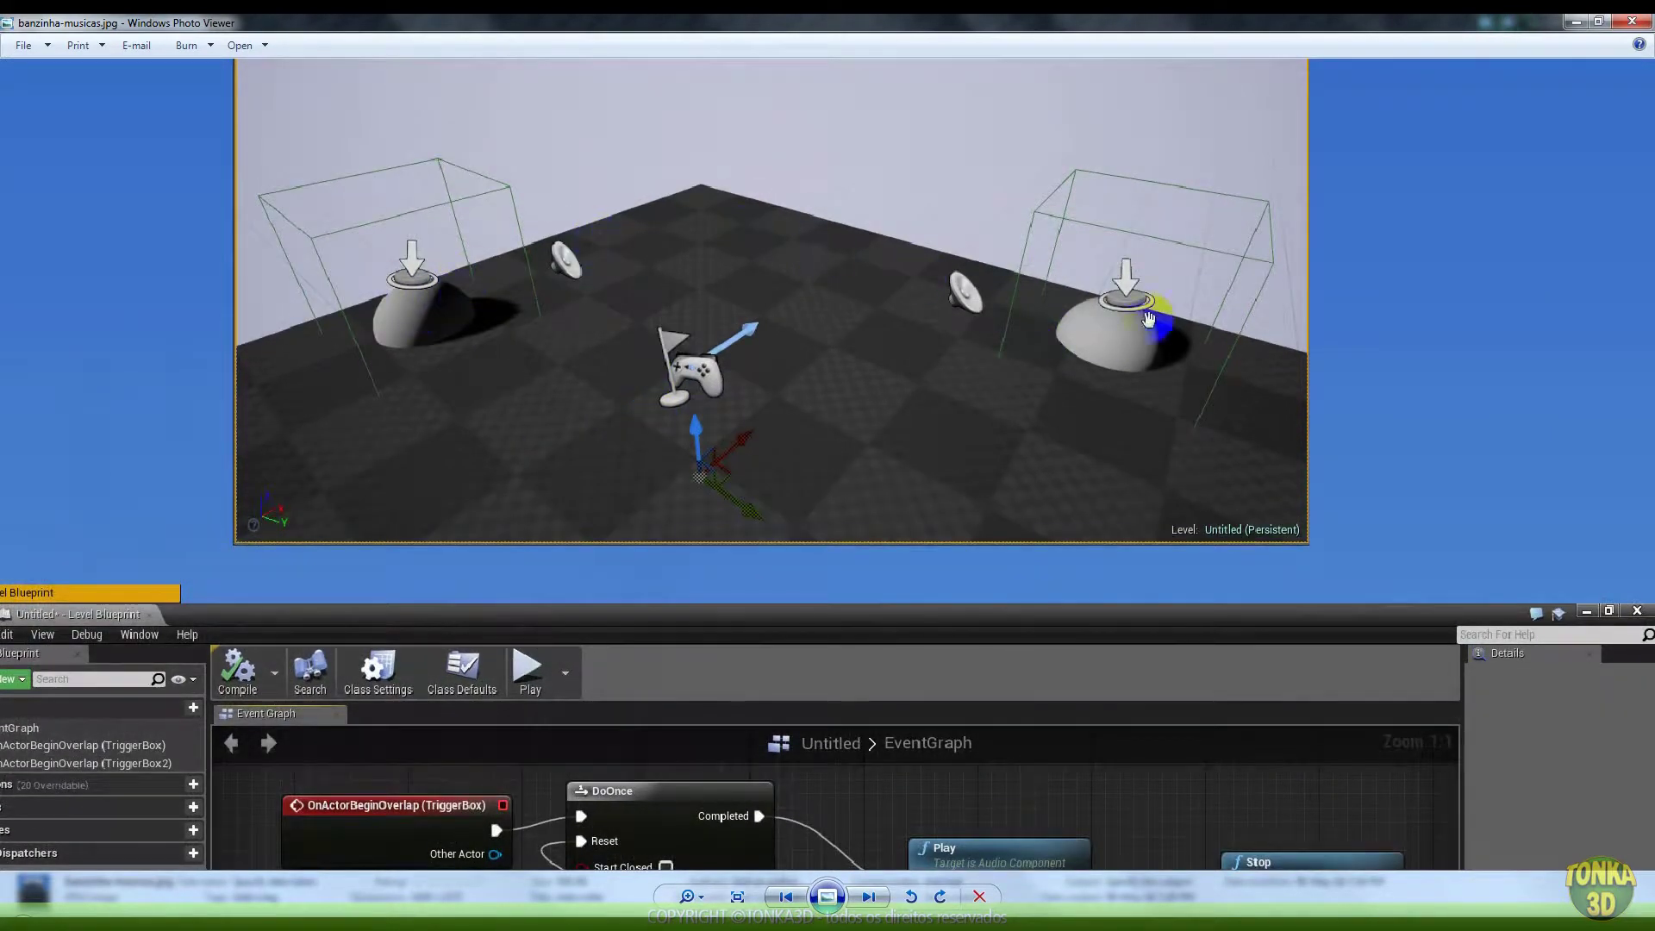
click(1007, 257)
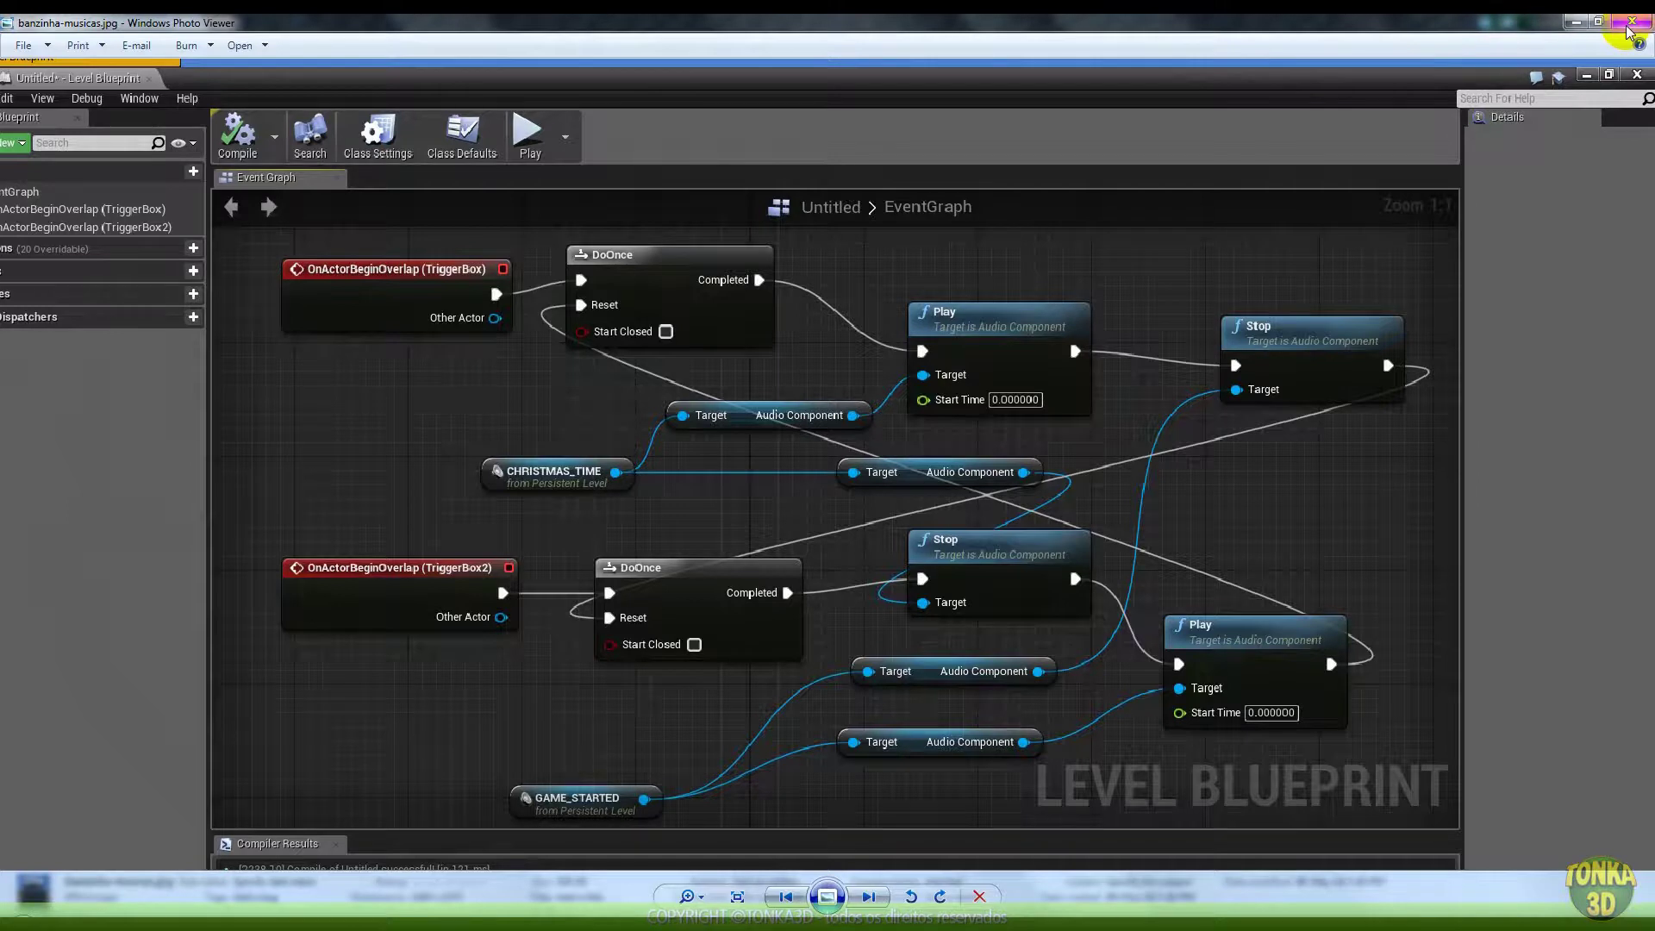
click(1630, 26)
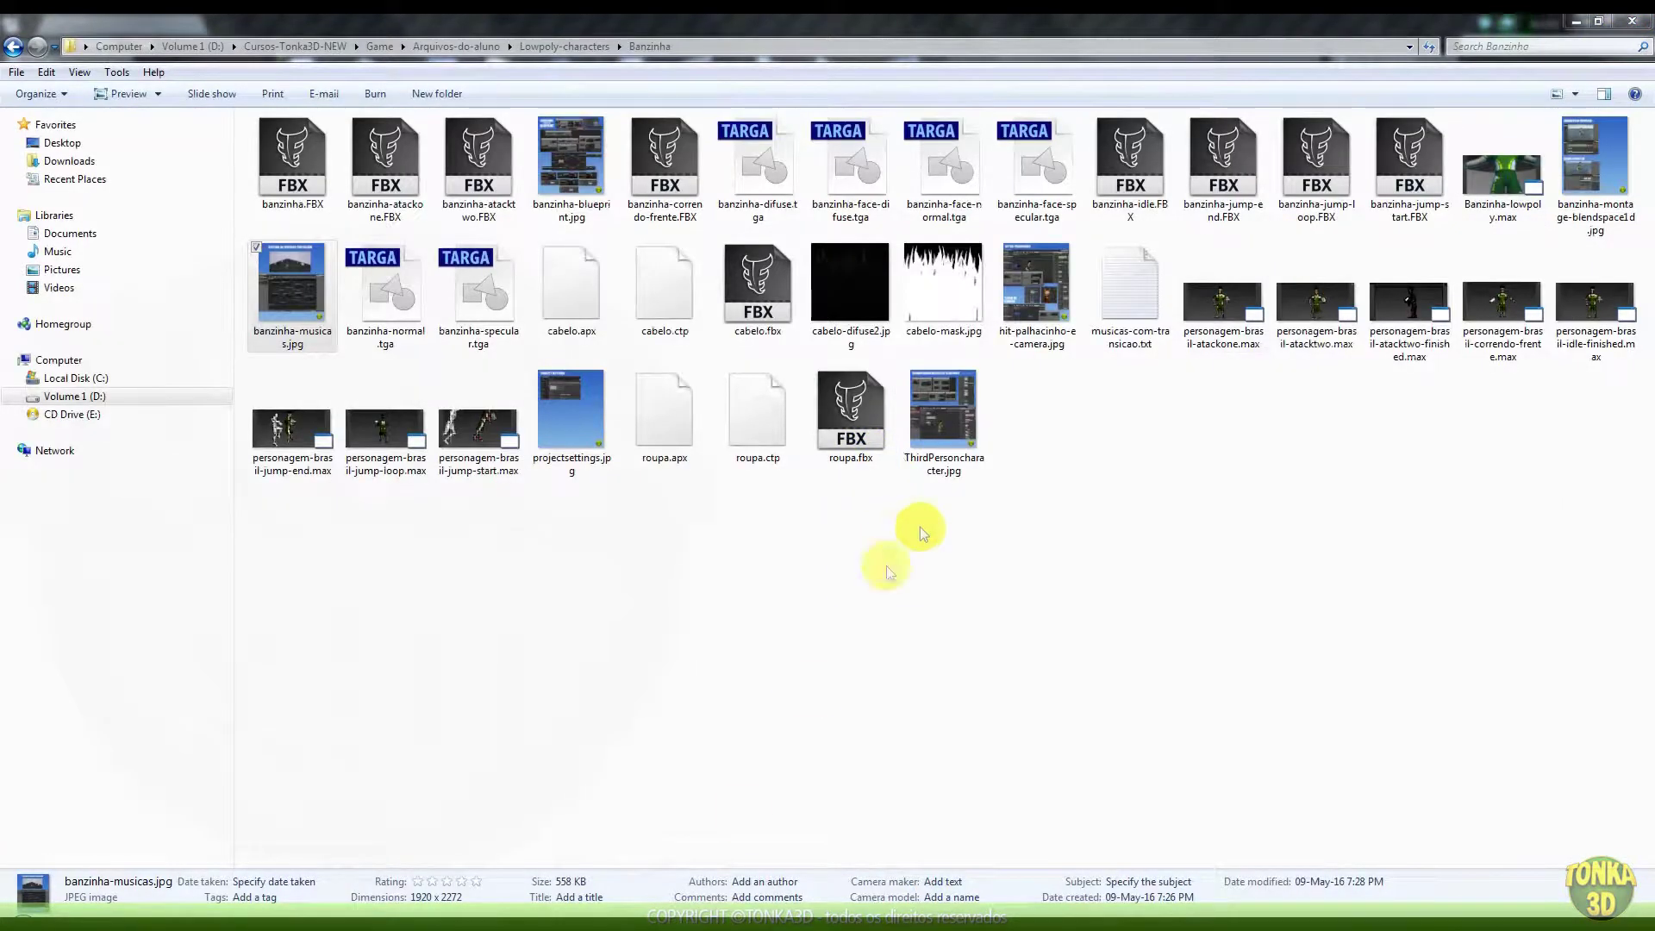
Leave the reference image and bring the Epic Games Launcher to the front
mouse_move(676, 925)
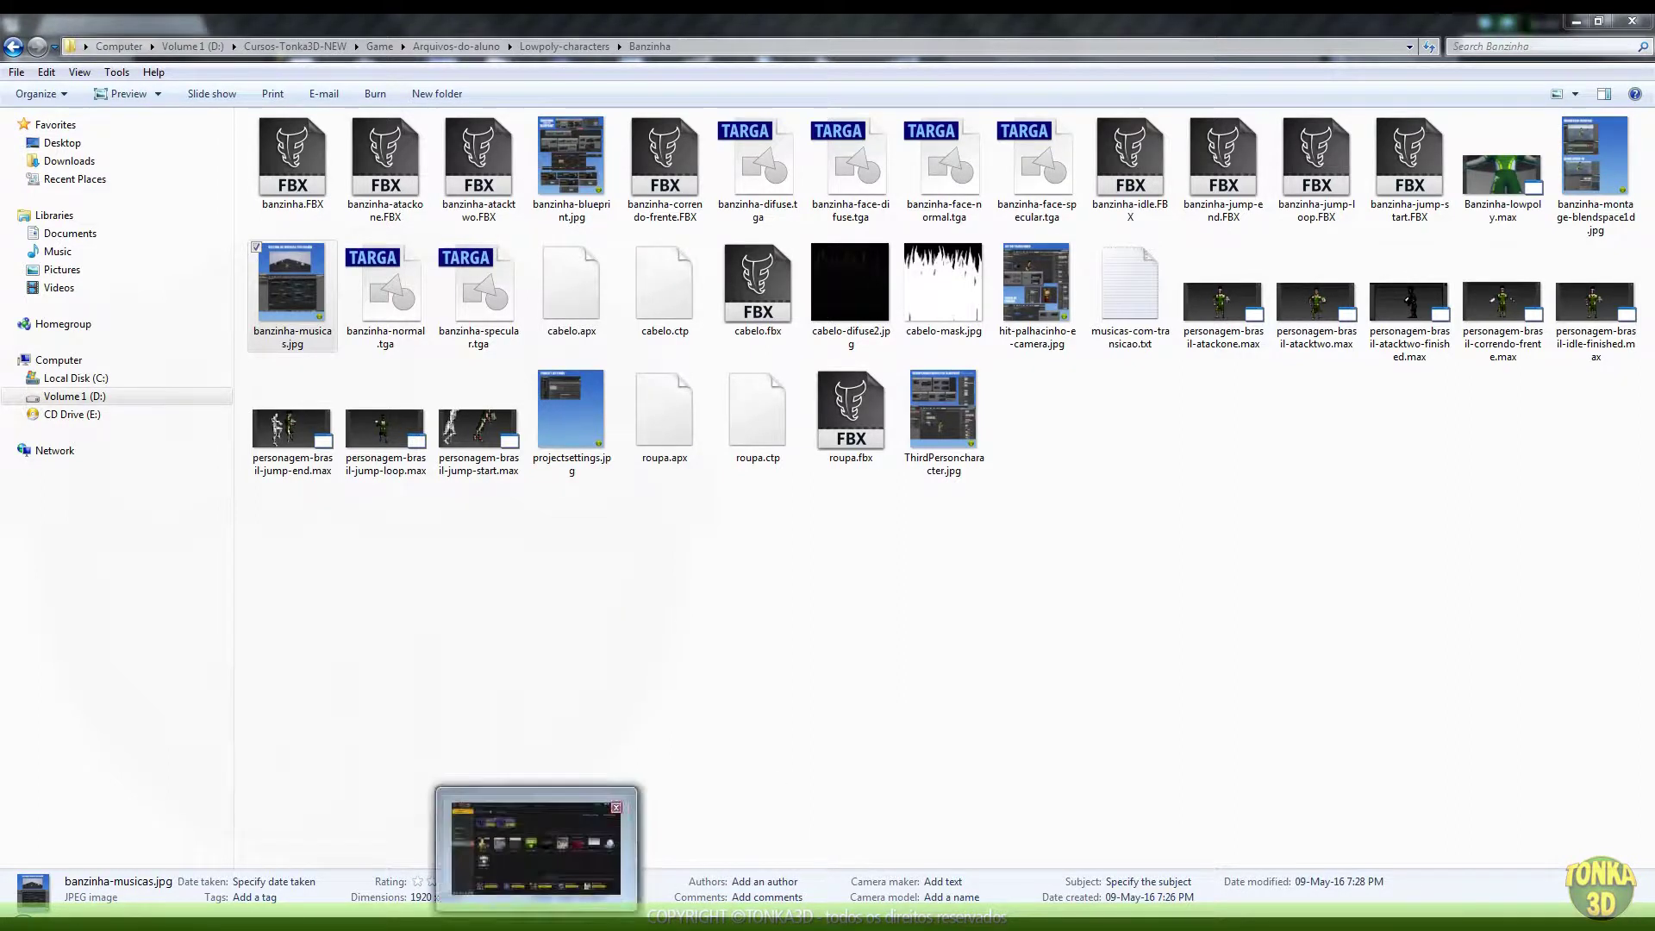
click(578, 917)
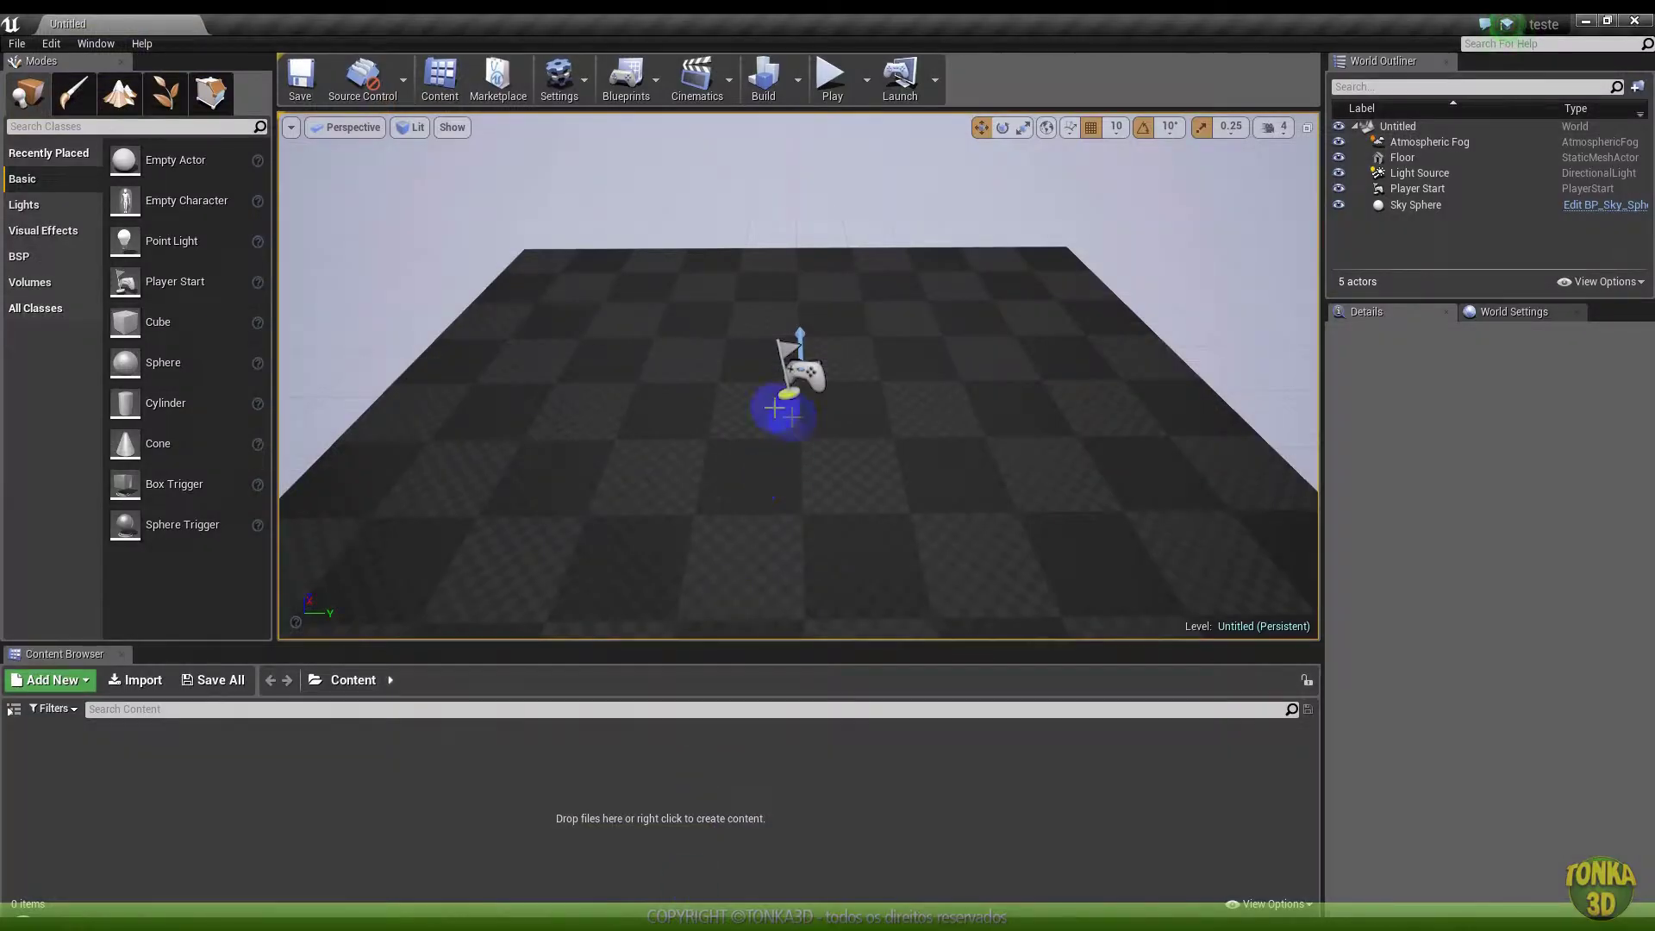
Place two empty actors on the level floor, one at left and one at right
mouse_move(776, 417)
mouse_down()
mouse_move(703, 418)
mouse_move(754, 396)
mouse_up()
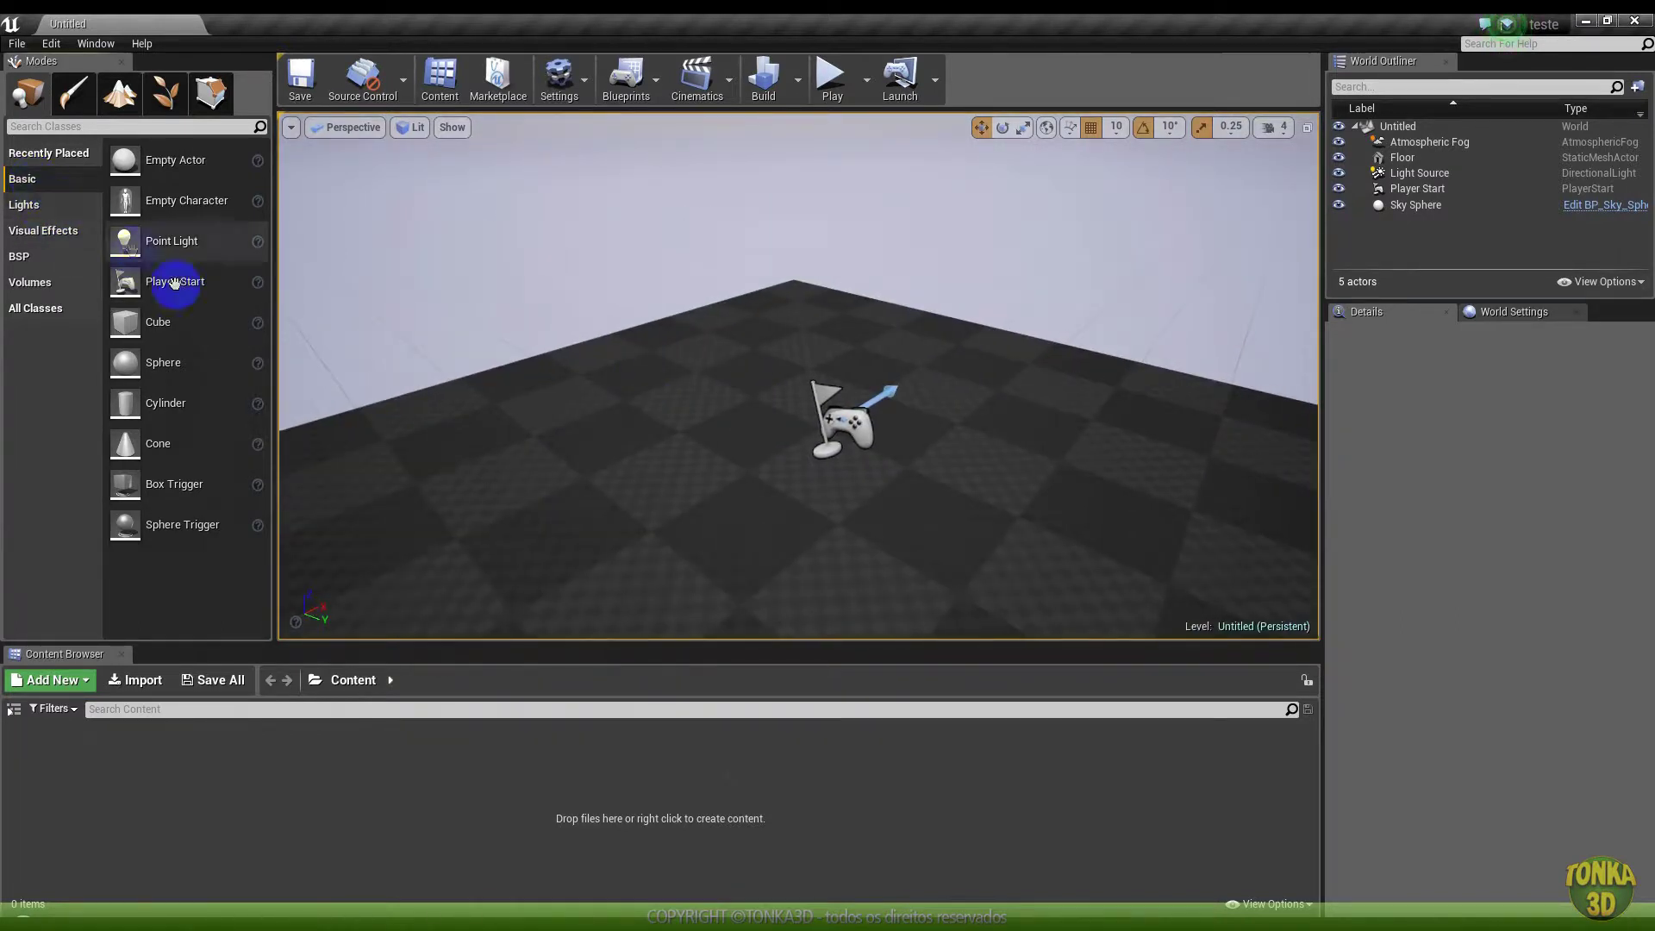
drag(132, 250, 507, 437)
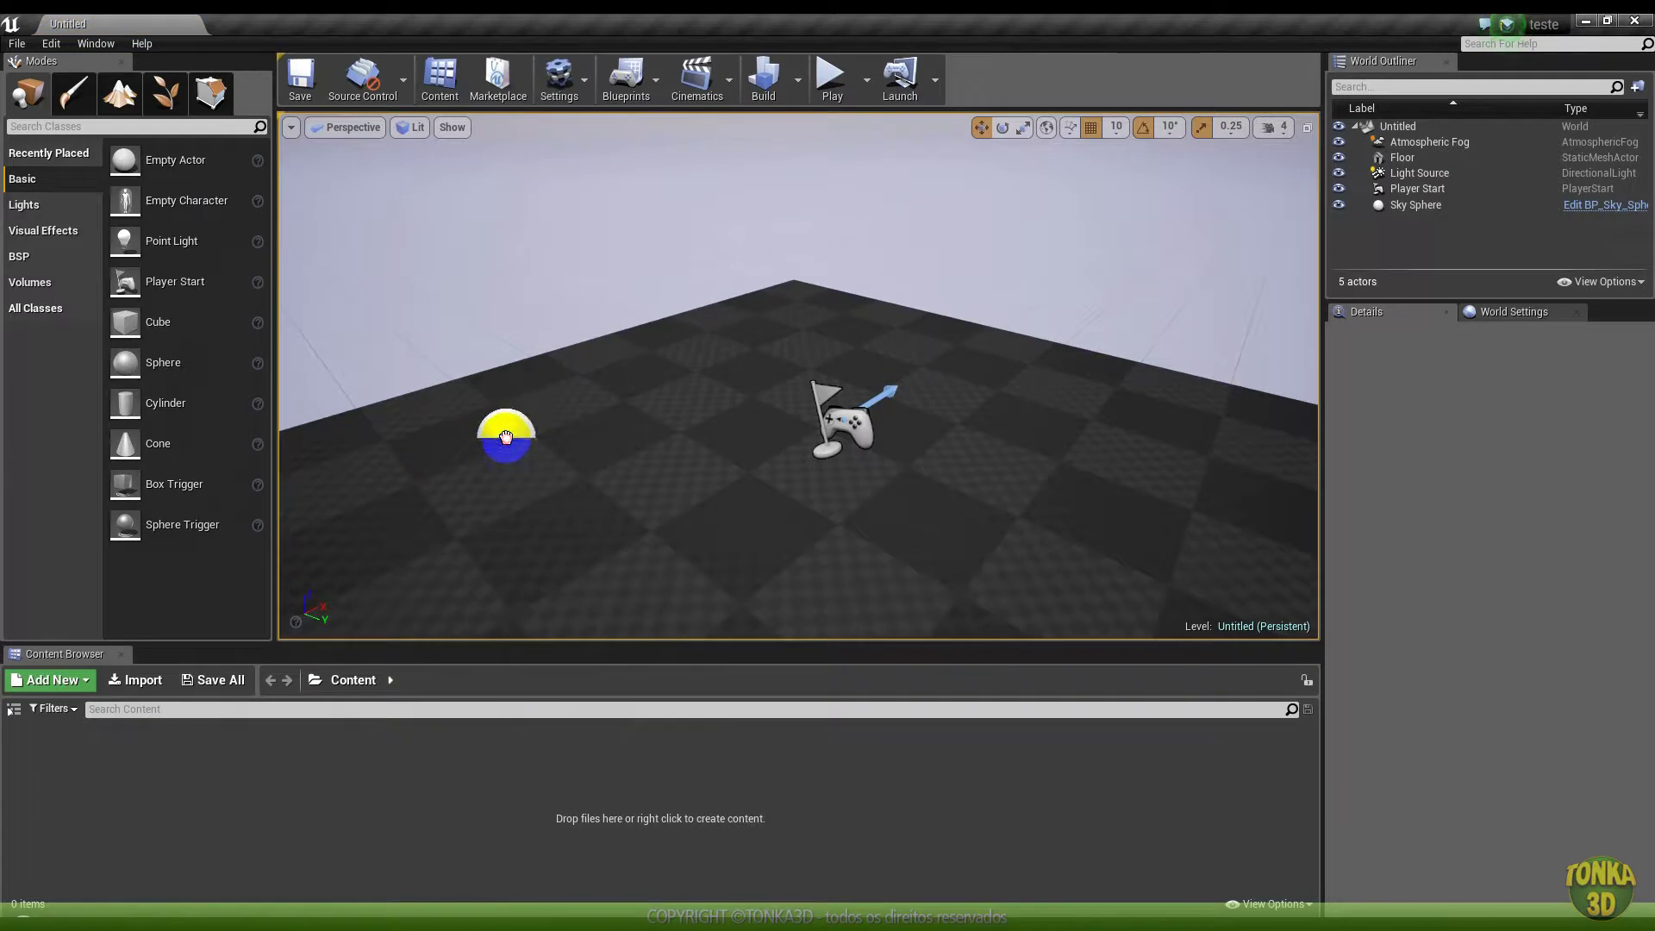
drag(125, 159, 1071, 406)
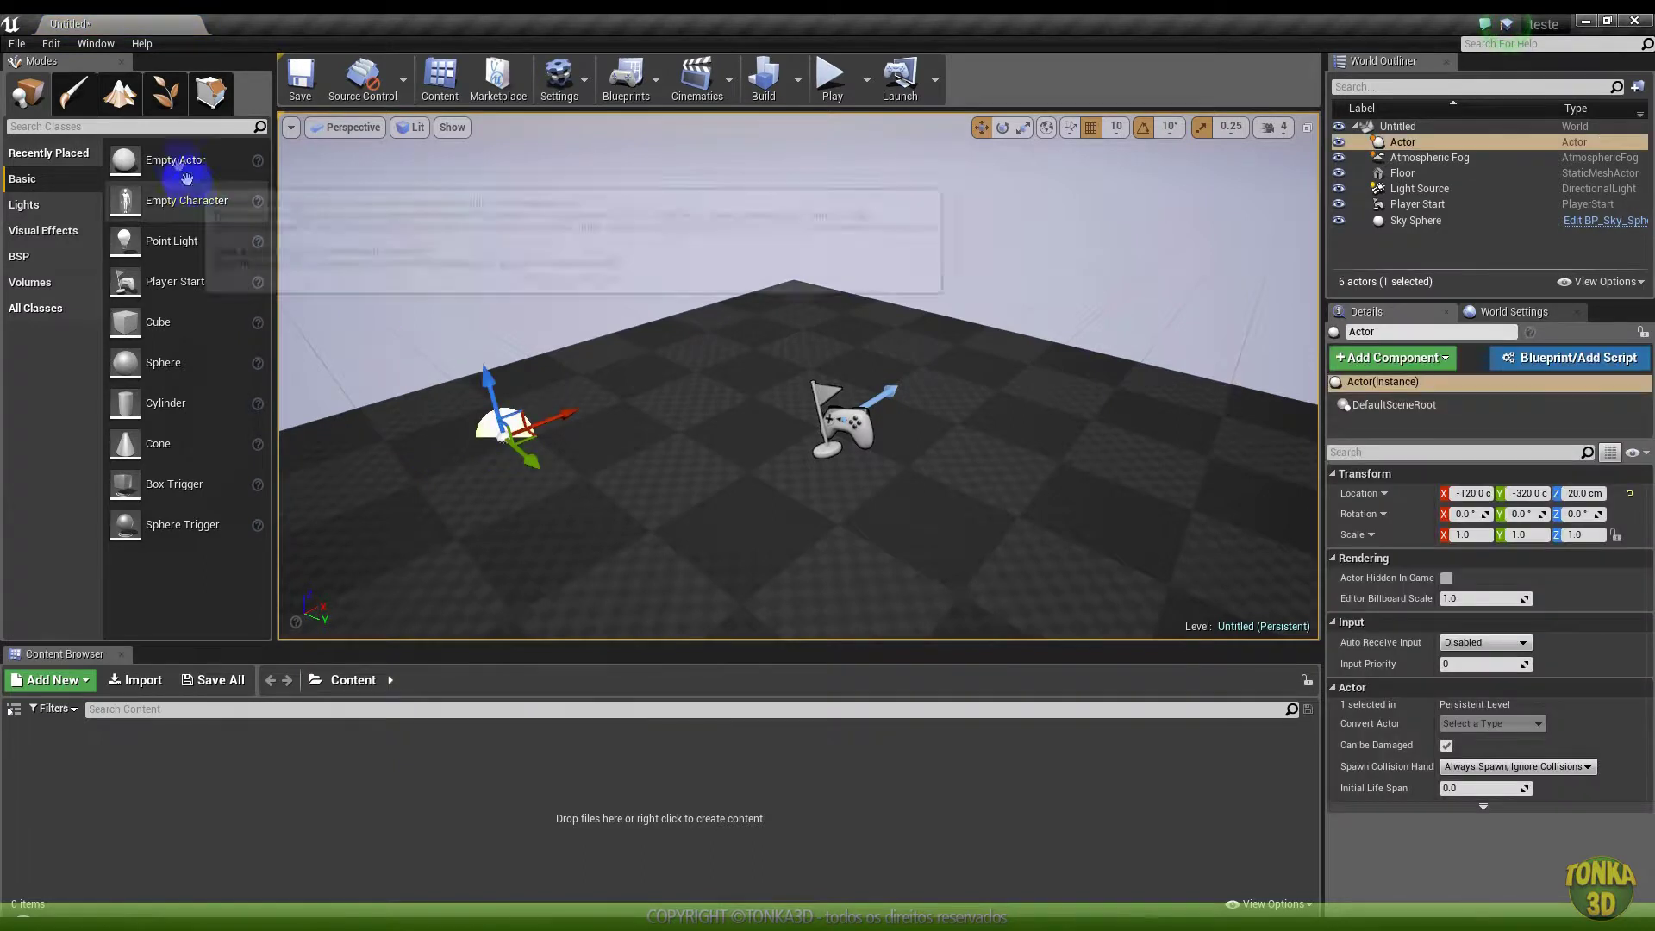
Delete the left empty actor, undo it, and place a trigger box at the left sphere
click(493, 422)
key(Delete)
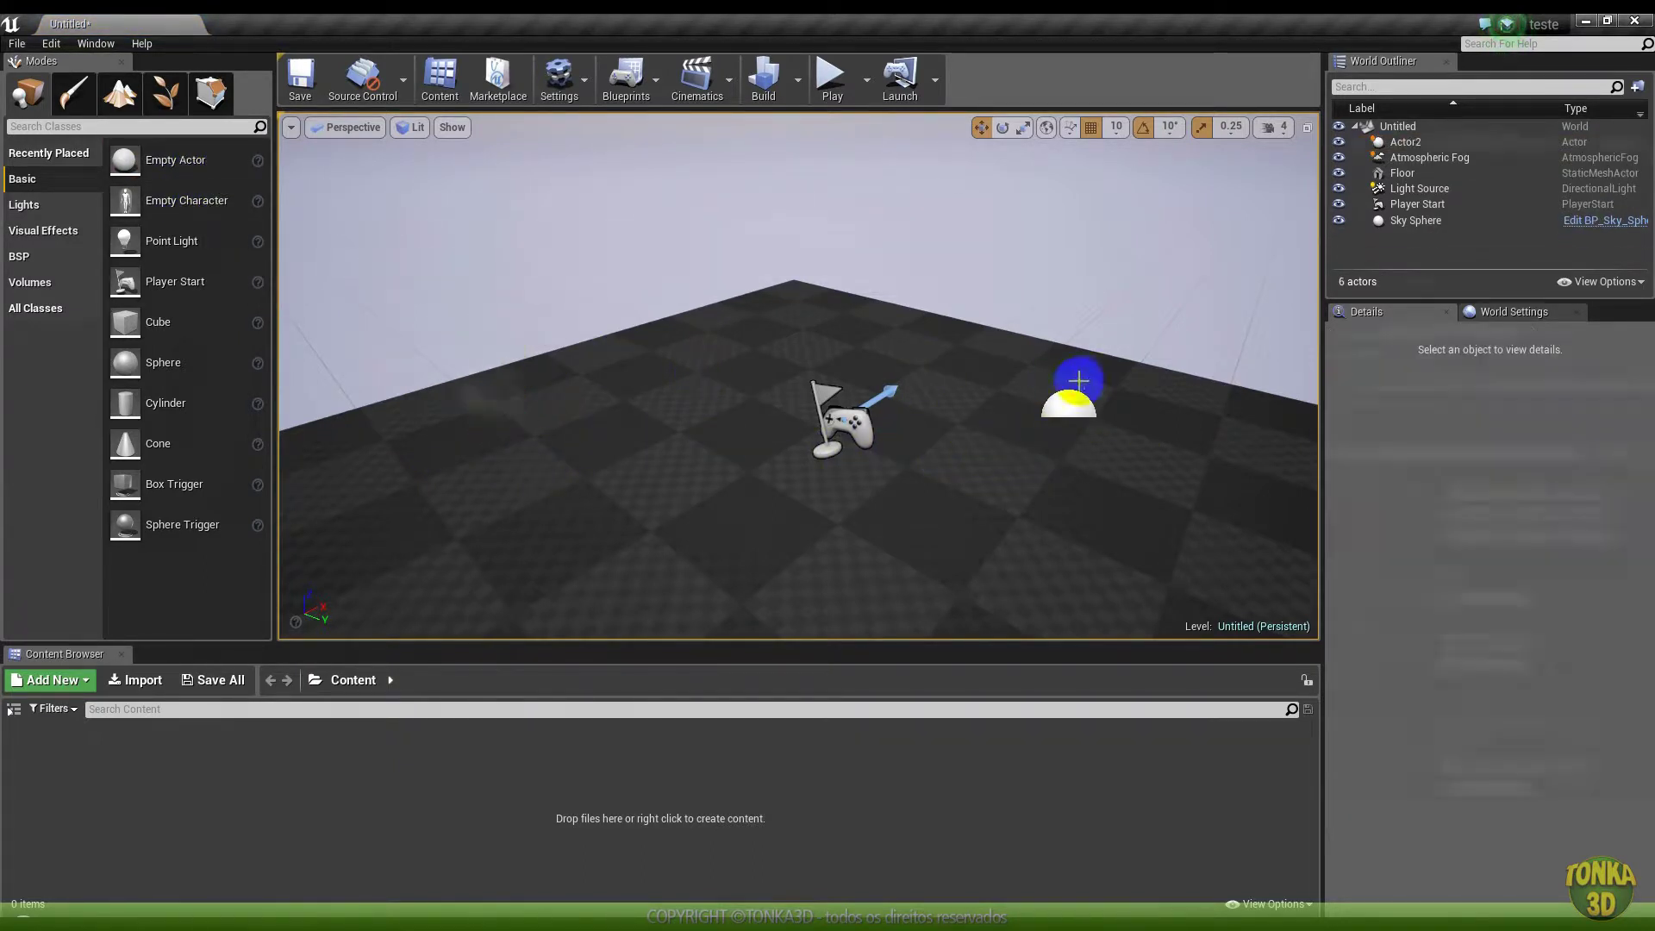
key(ctrl+z)
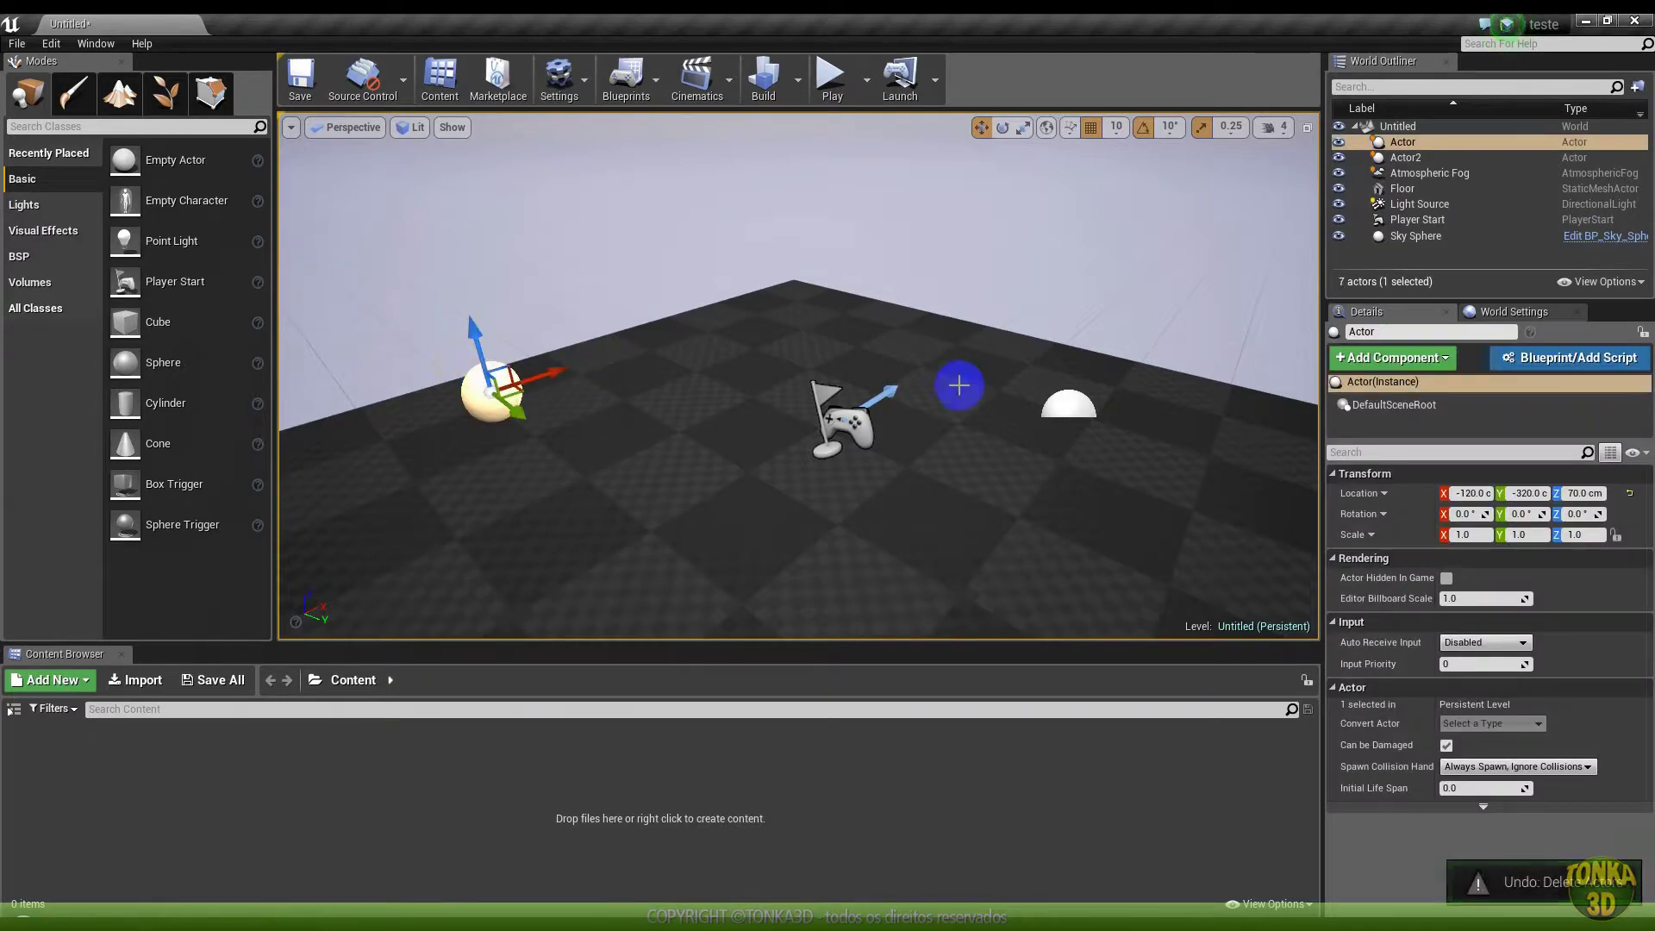
click(1066, 404)
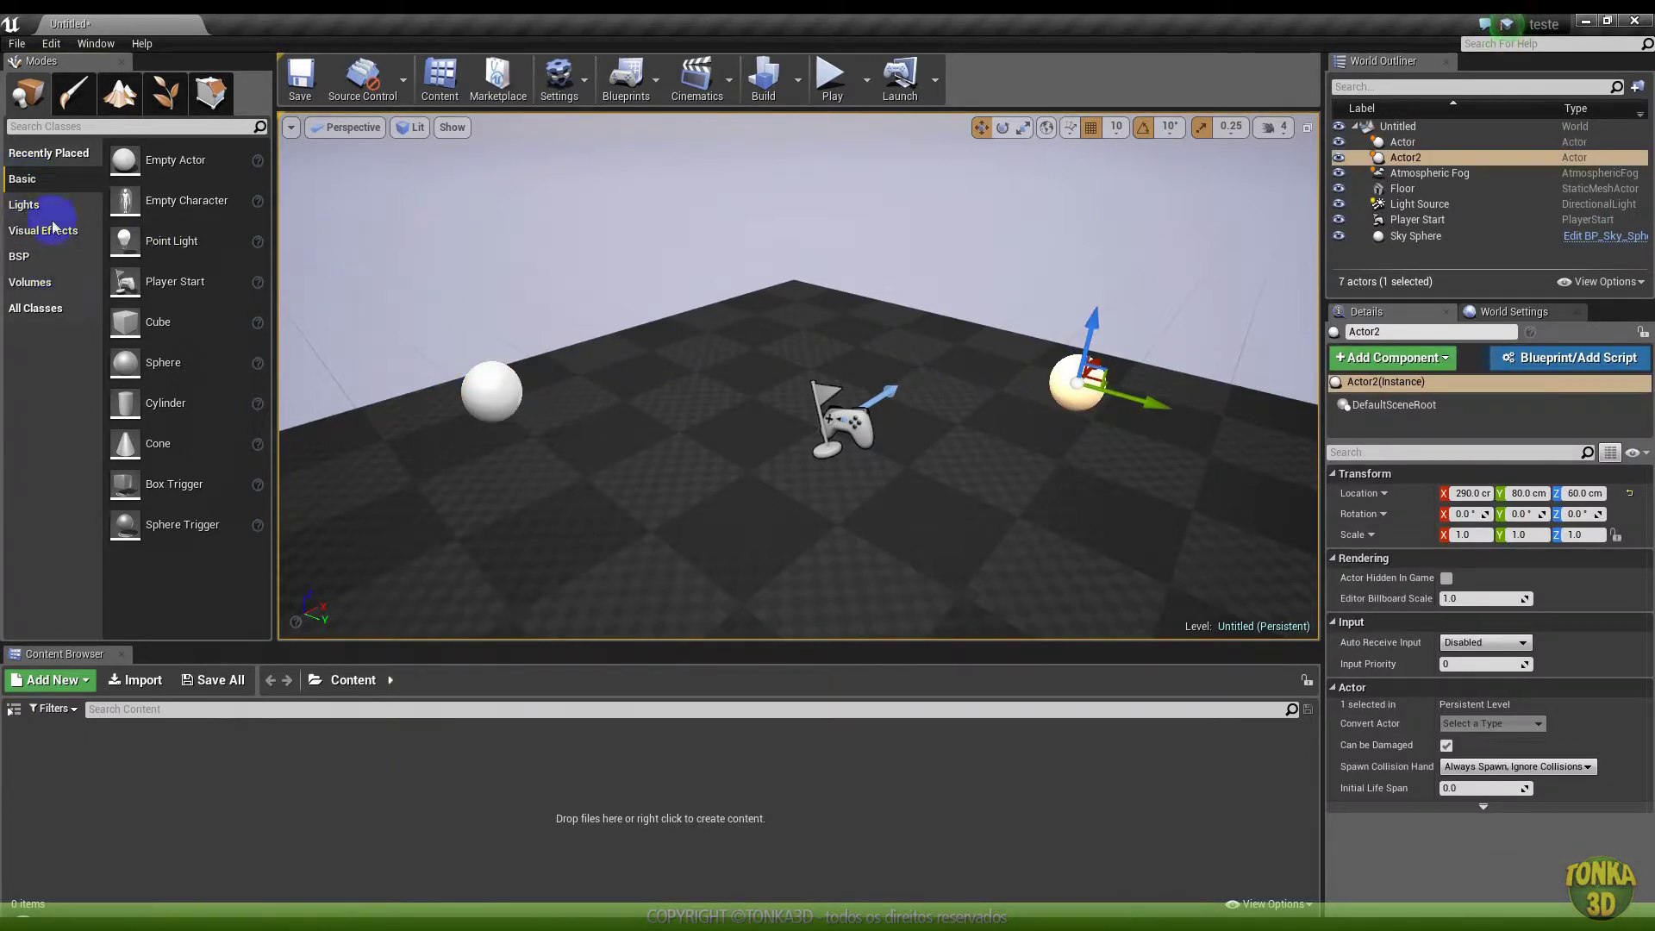
mouse_move(164, 484)
mouse_down()
mouse_move(509, 401)
mouse_move(490, 402)
mouse_move(477, 339)
mouse_up()
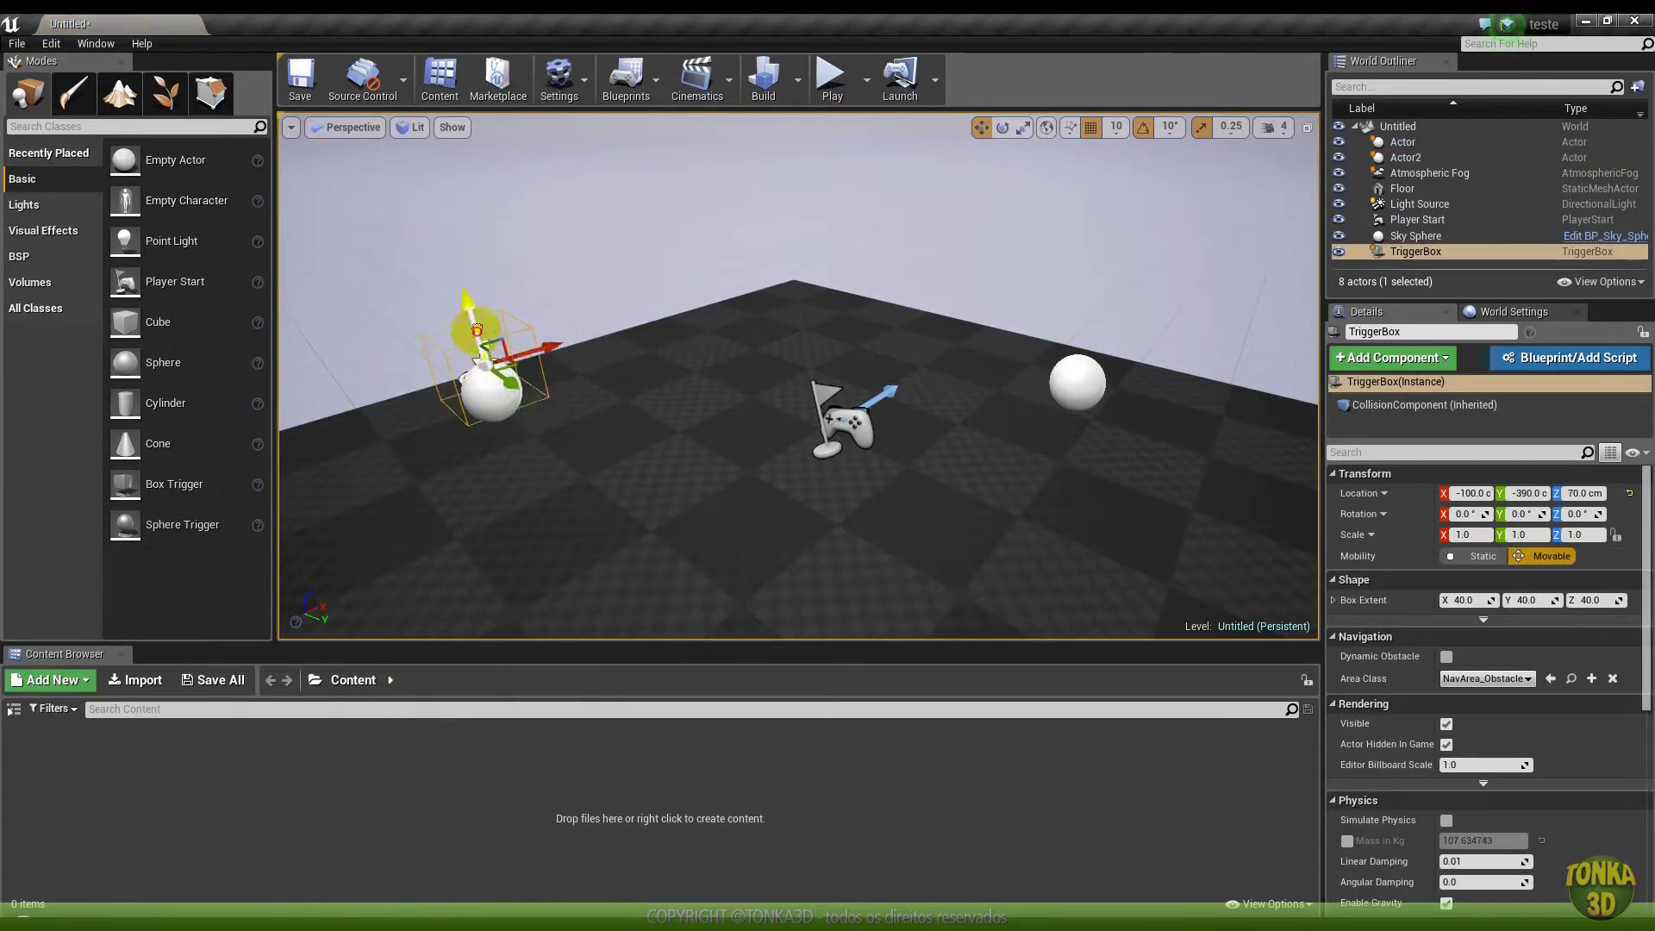
Enlarge and raise the trigger box, then Alt-drag a copy over the right sphere
click(1022, 127)
drag(486, 370, 595, 23)
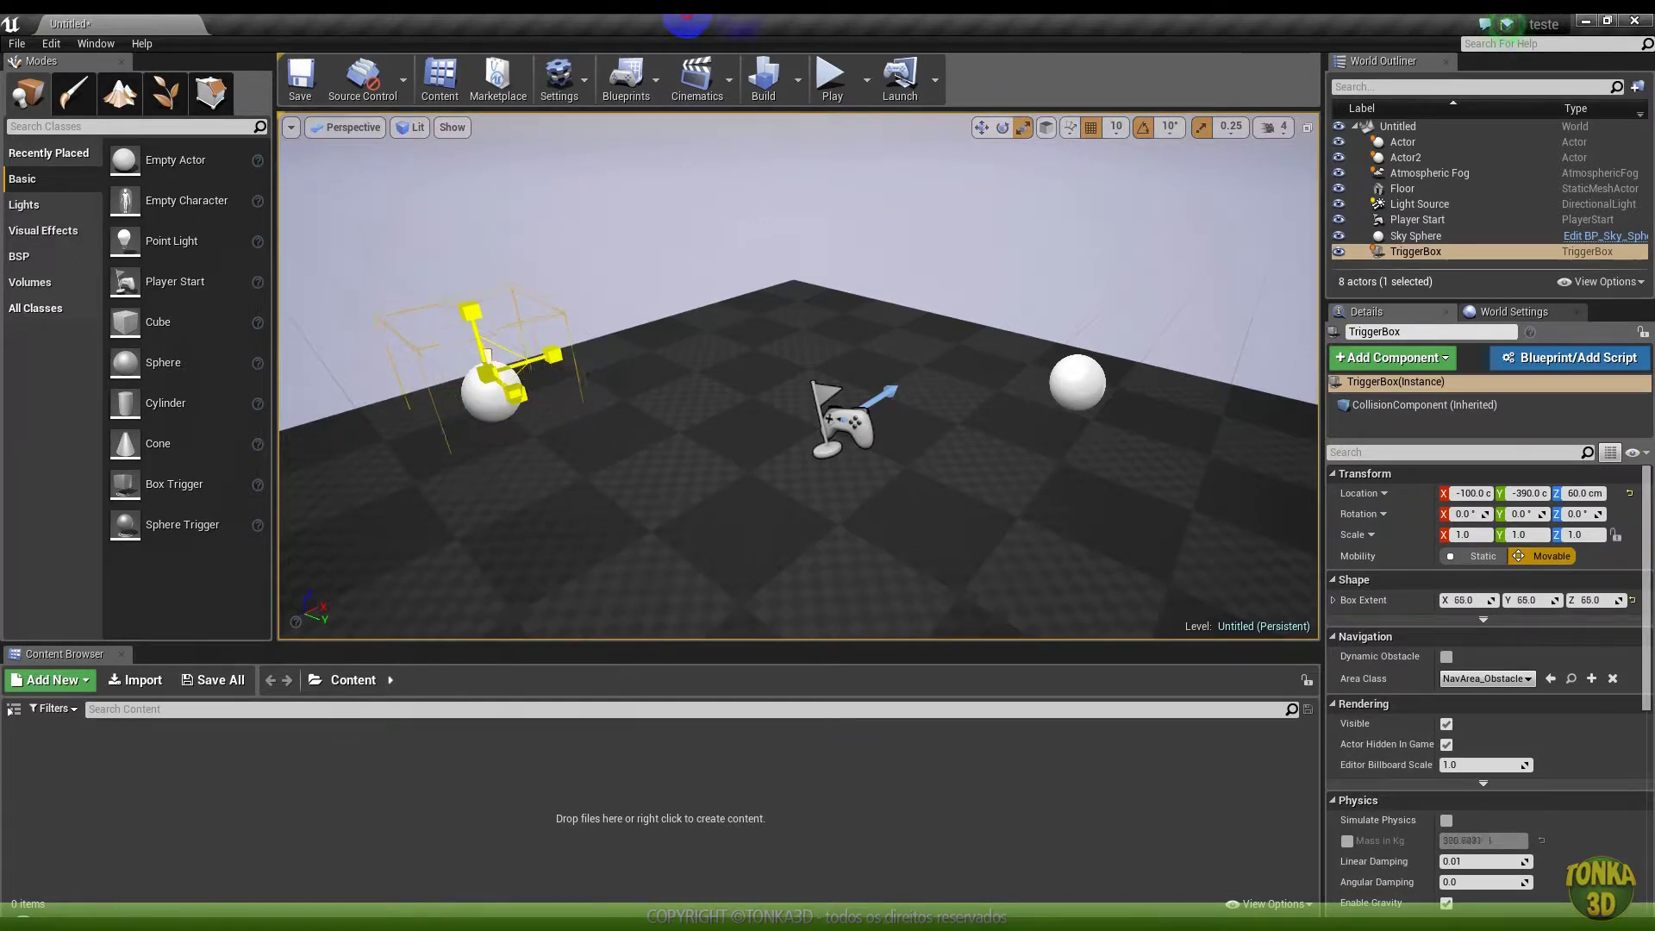
key(w)
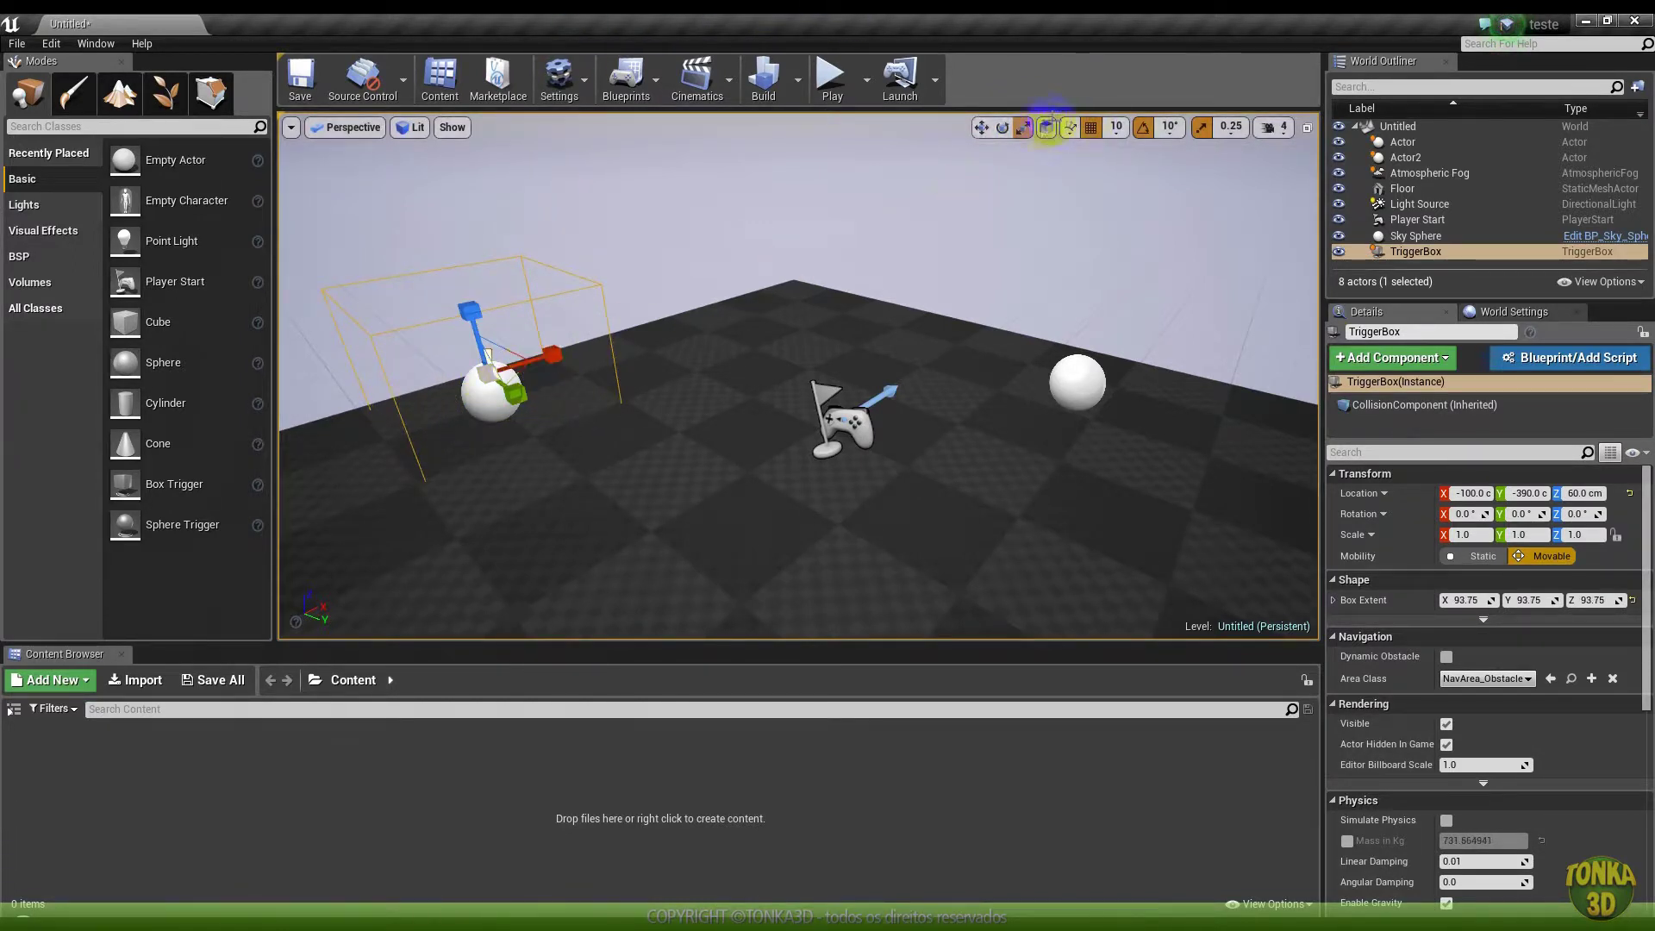
drag(479, 336, 472, 274)
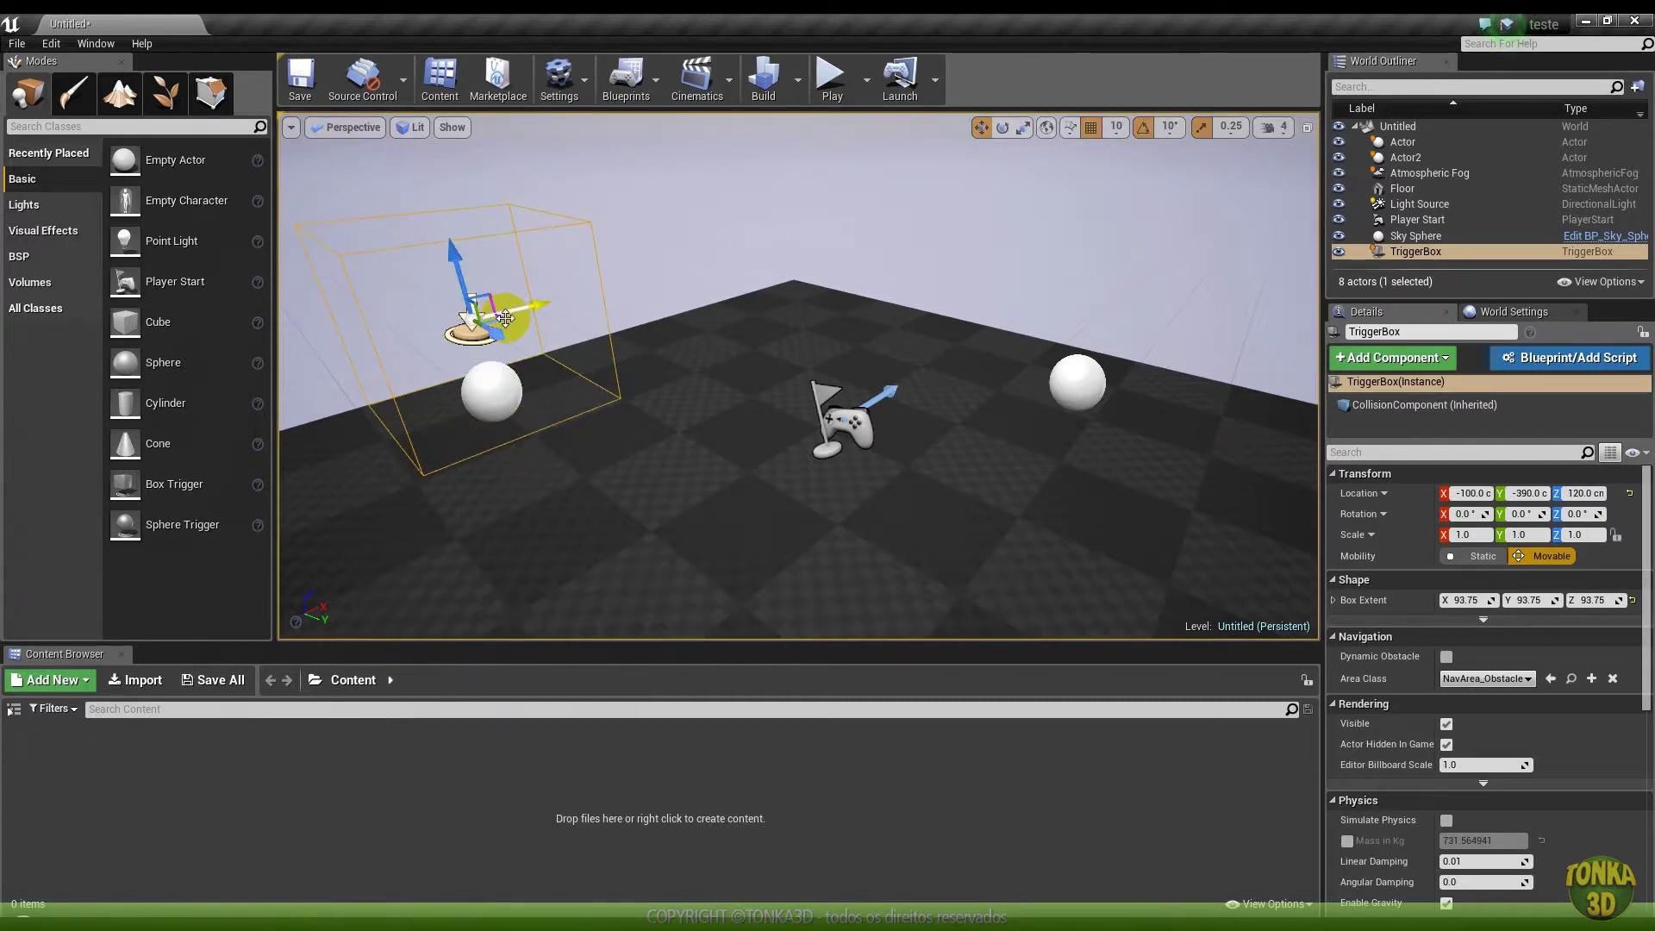
mouse_move(476, 315)
alt+mouse_down()
mouse_move(1122, 312)
mouse_move(914, 437)
alt+mouse_up()
Switch to Windows Explorer and navigate back to the student files folder
click(208, 909)
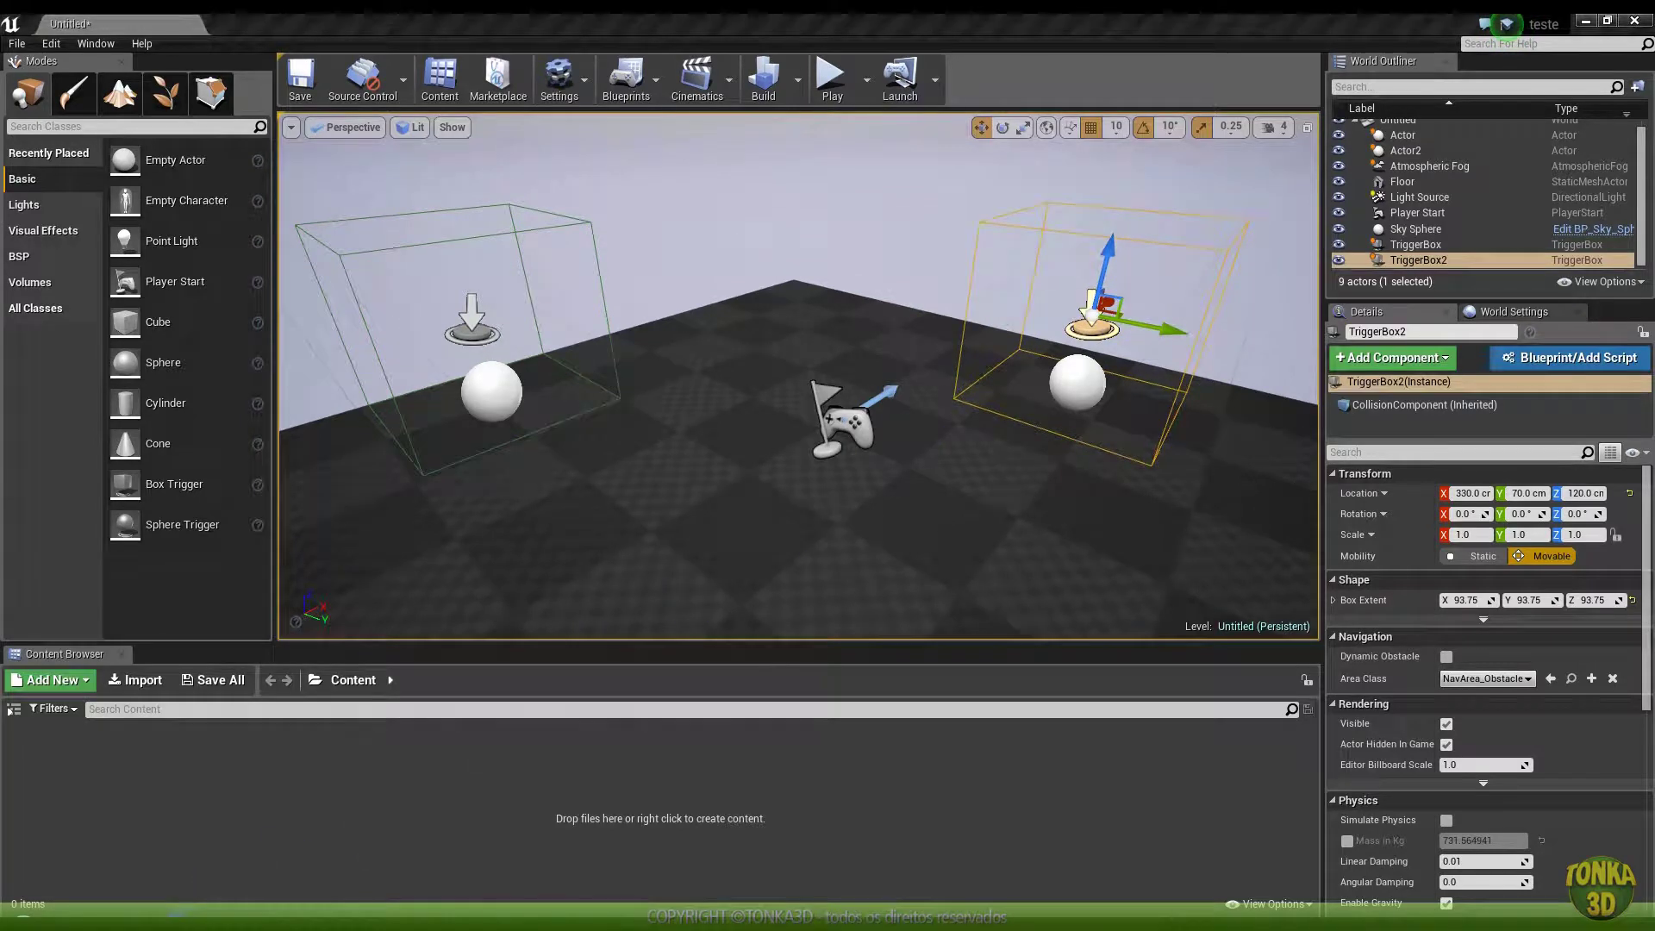
click(12, 48)
click(12, 49)
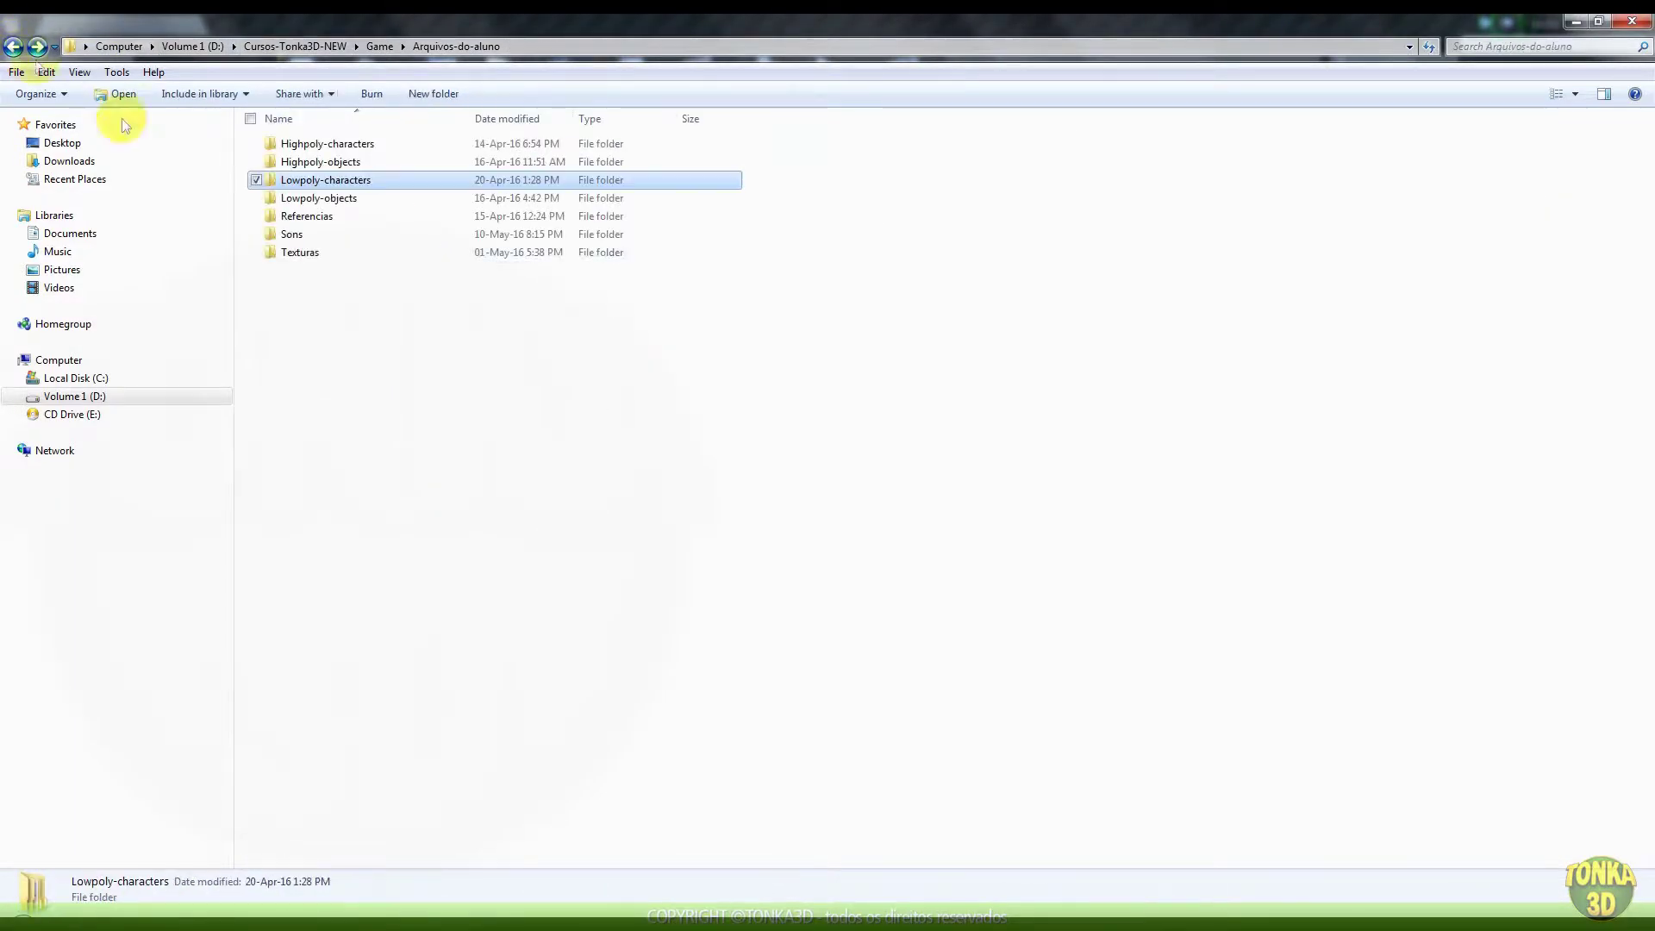
Open the Sons folder and select the CHRISTMAS TIME and CRAZY HOLIDAYS WAV files
double_click(307, 235)
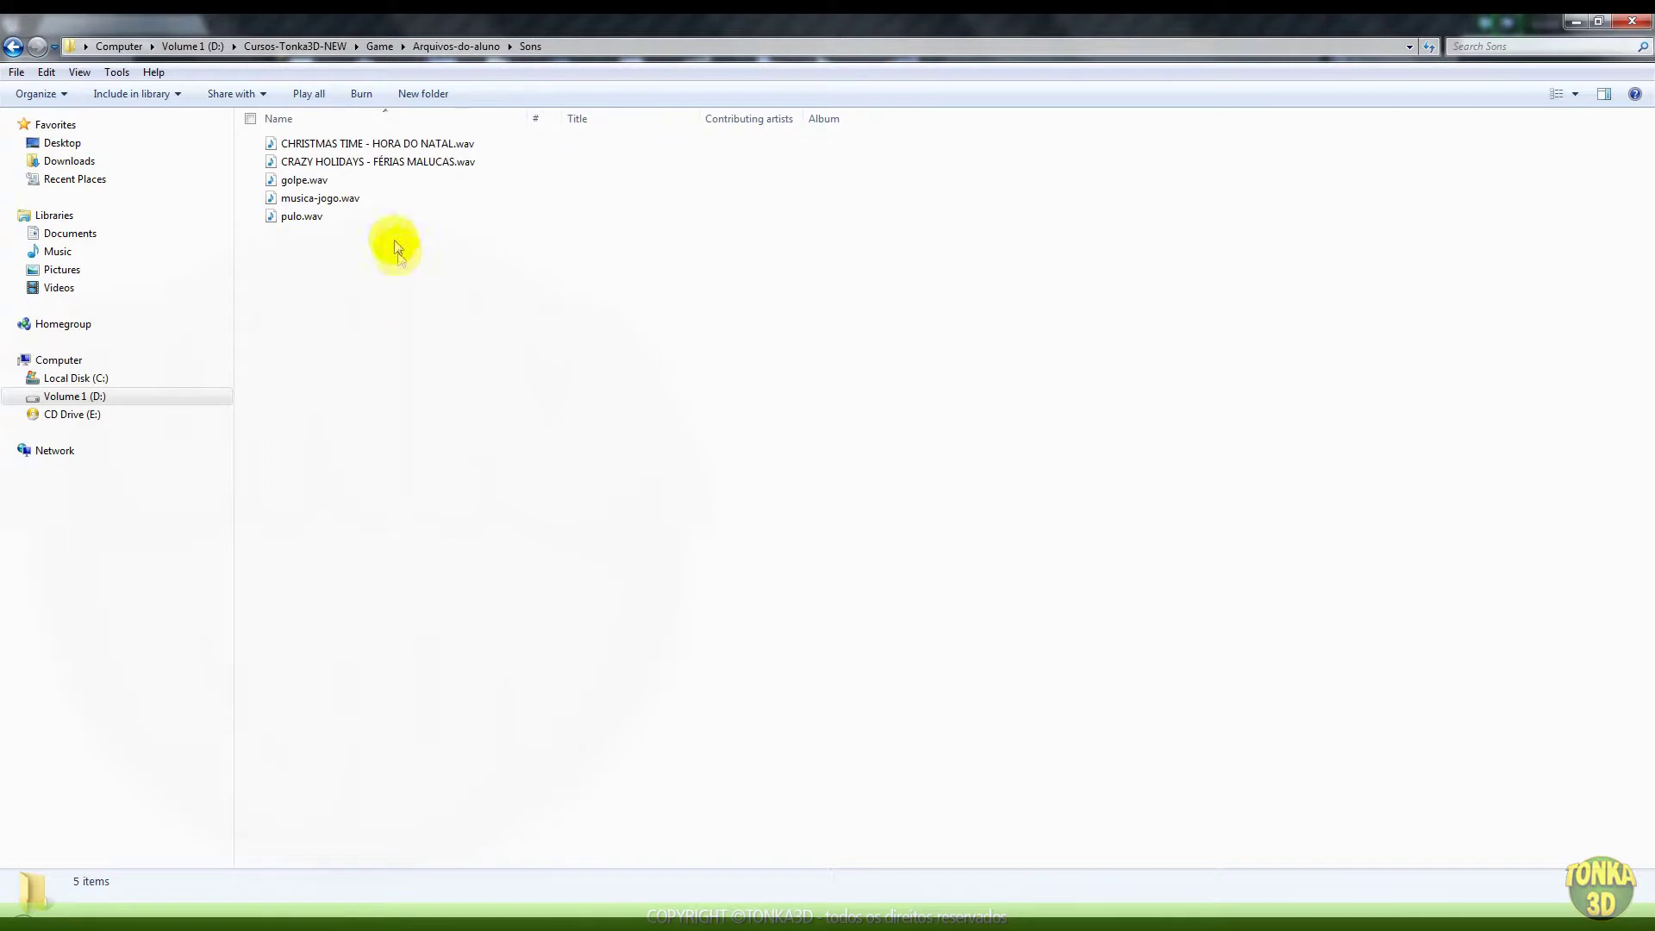
click(388, 149)
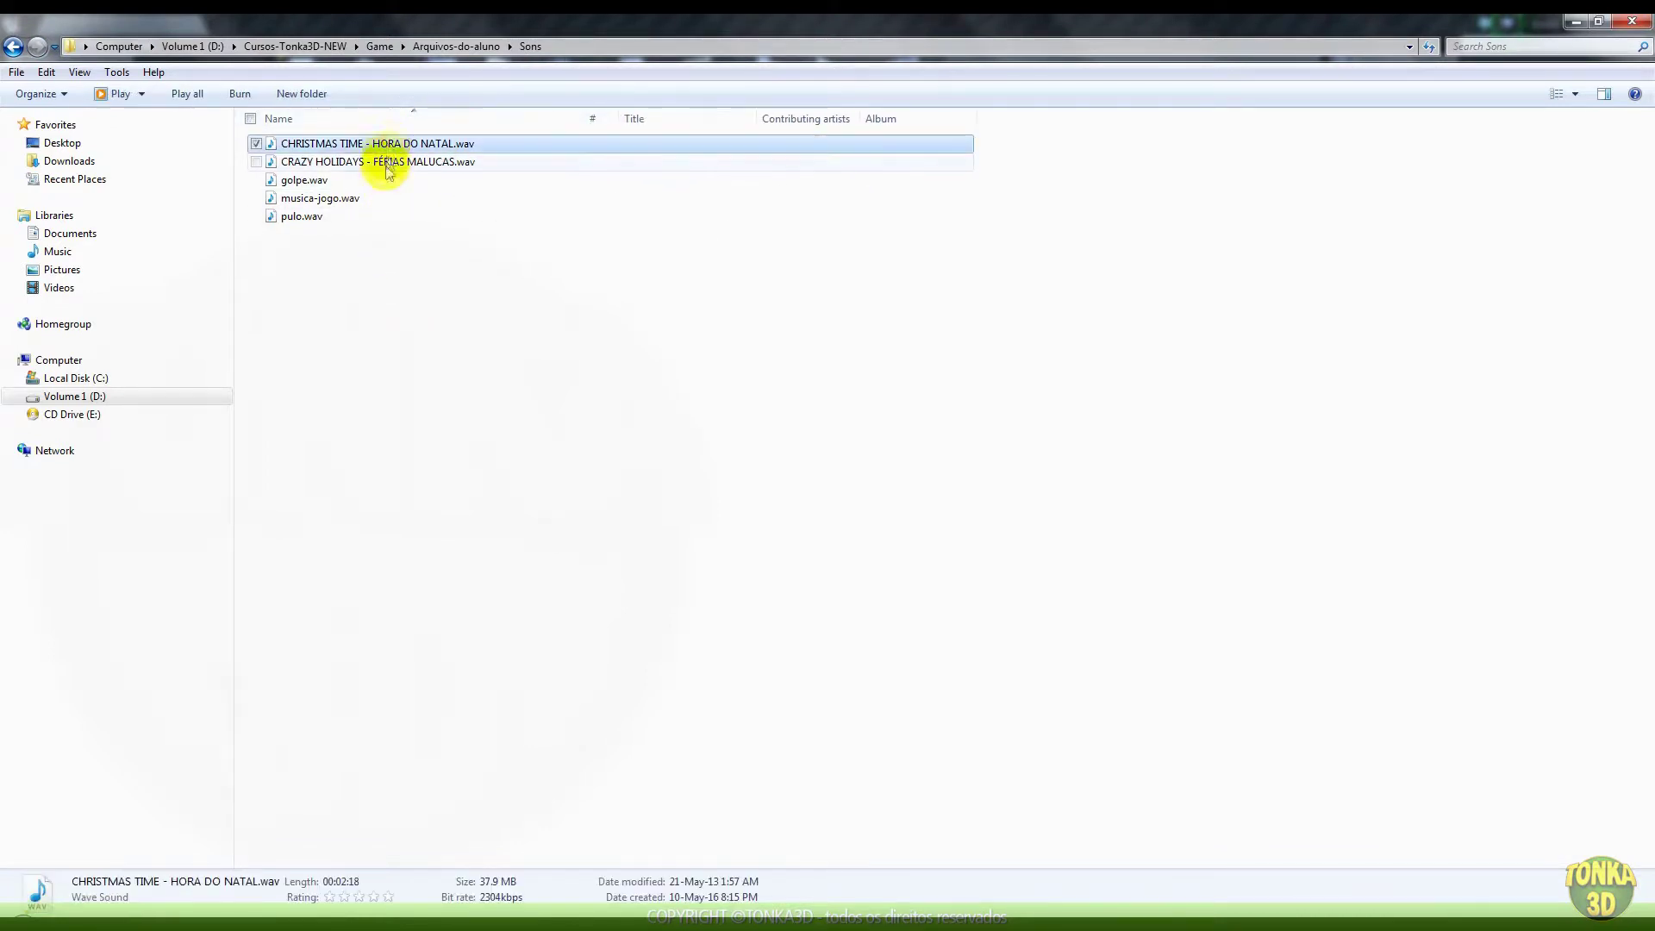
ctrl+click(388, 162)
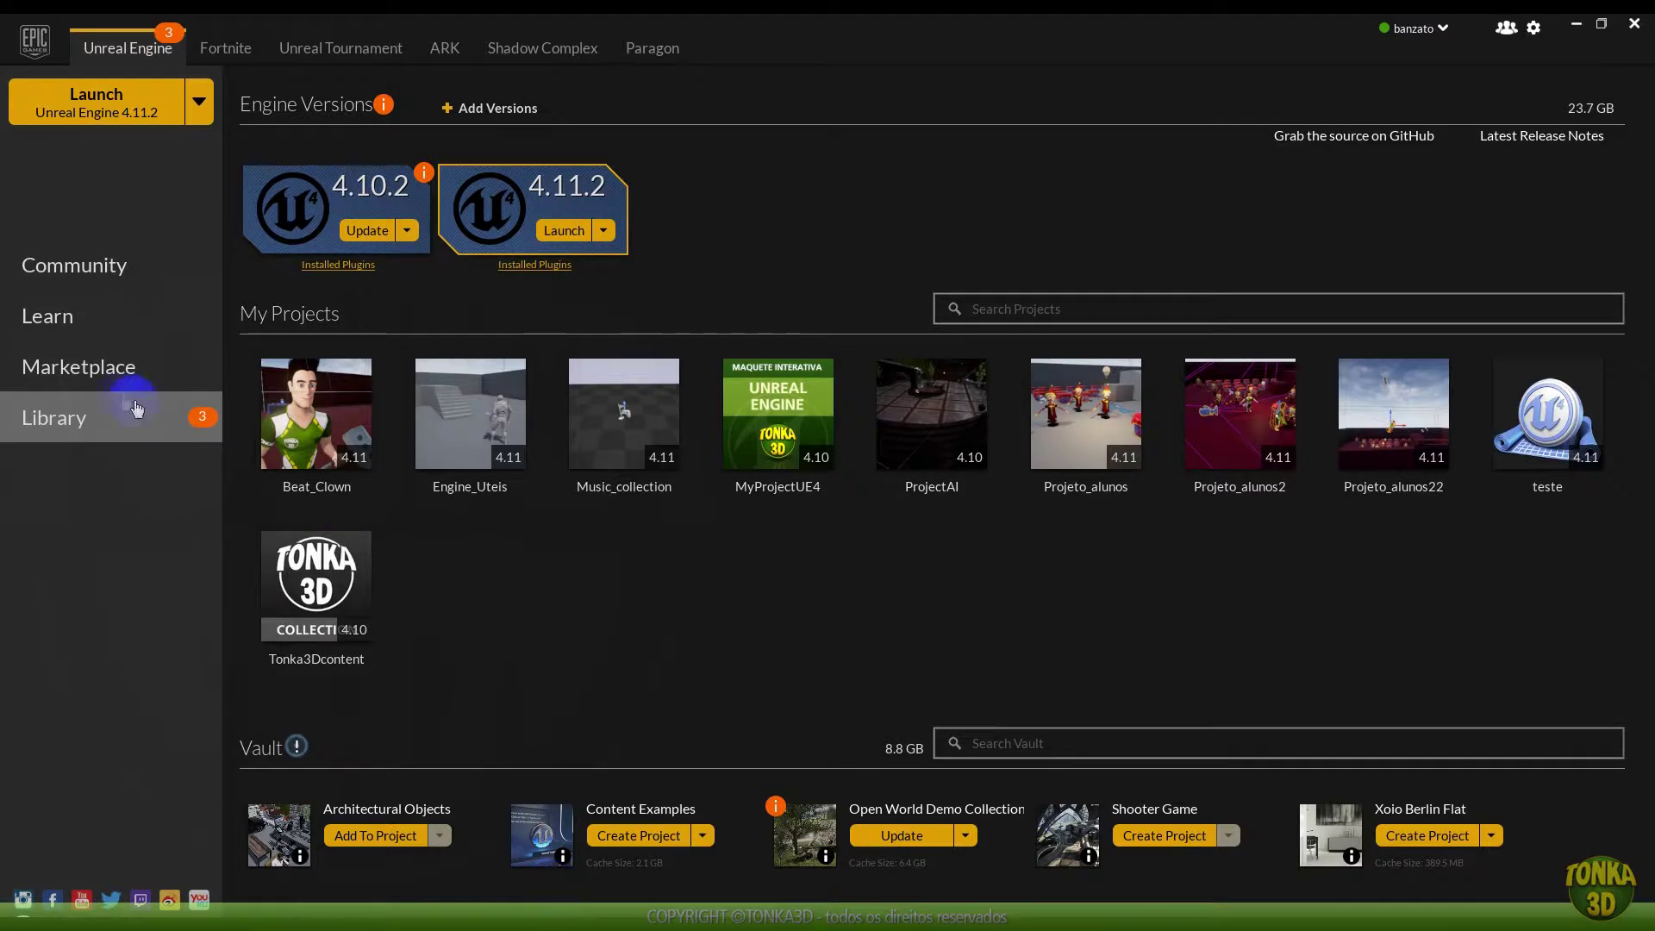
click(92, 377)
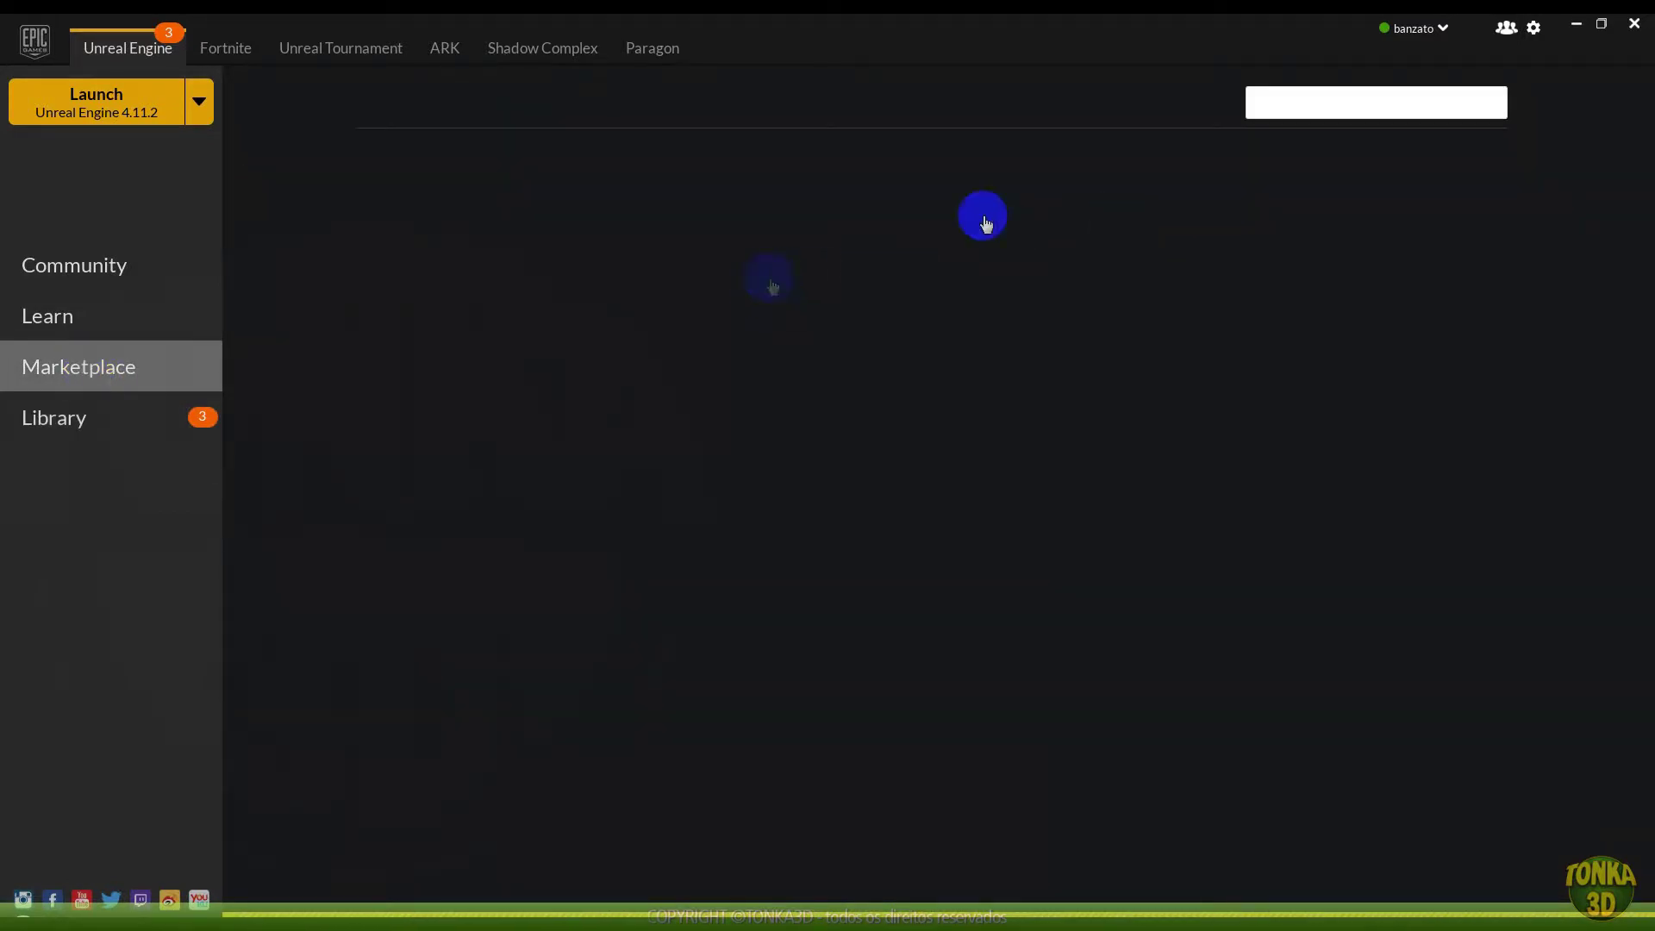
Search the Marketplace for 'architectural' and open the Architectural Objects page
scroll(988, 397, down, 1)
scroll(987, 397, down, 4)
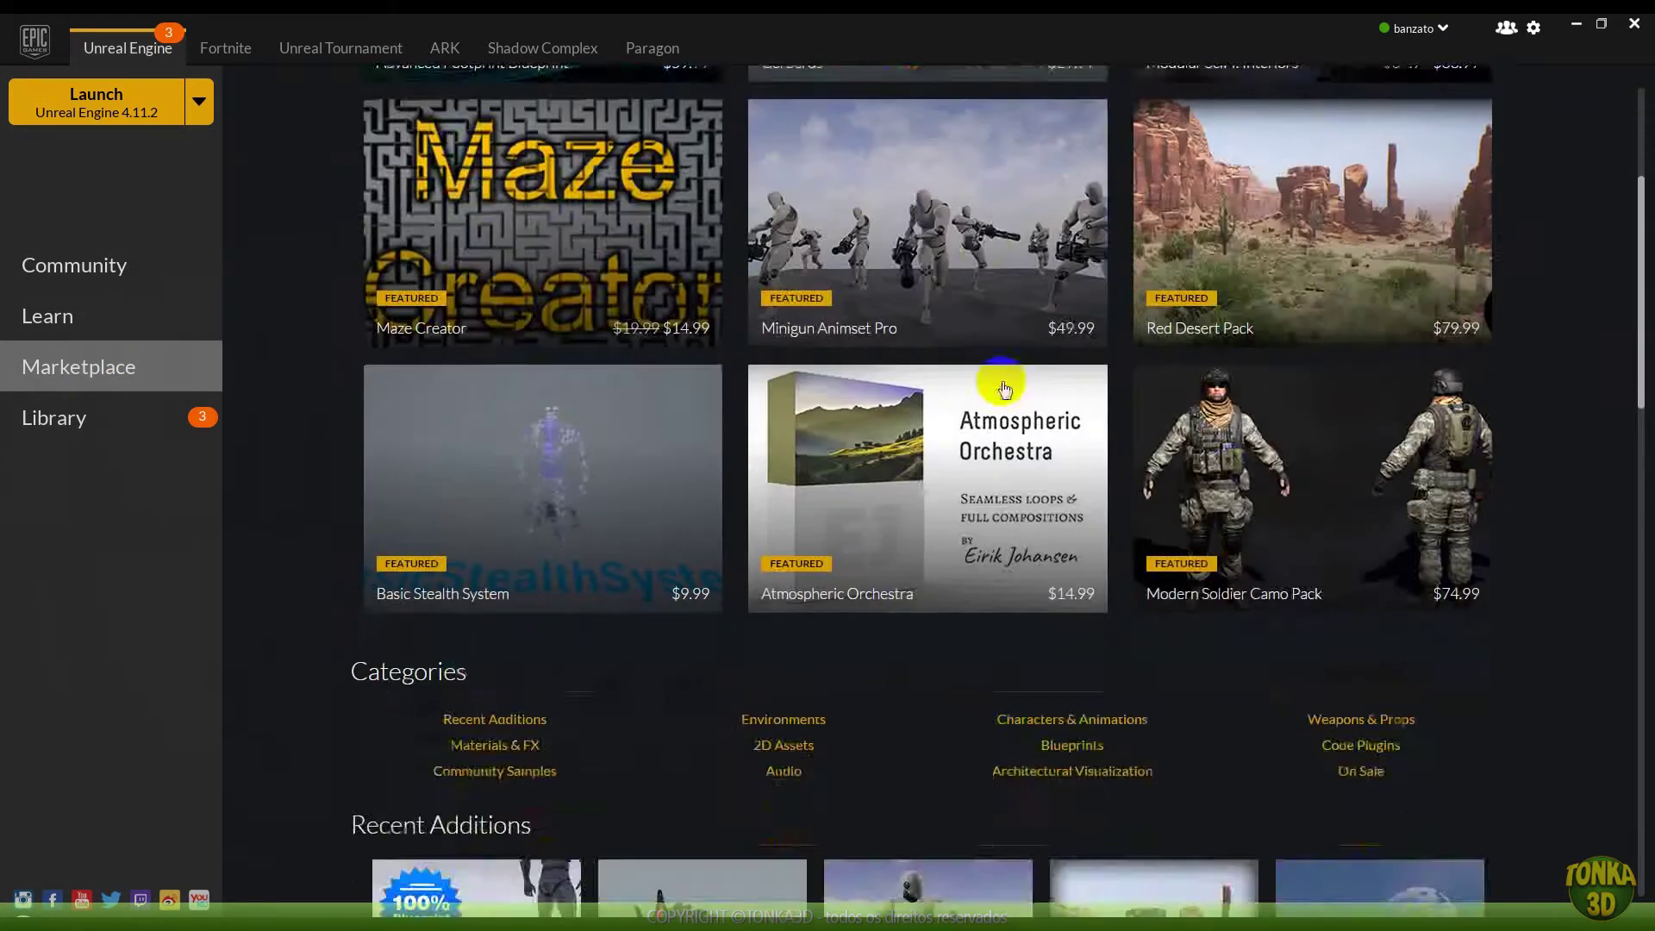
scroll(991, 380, up, 5)
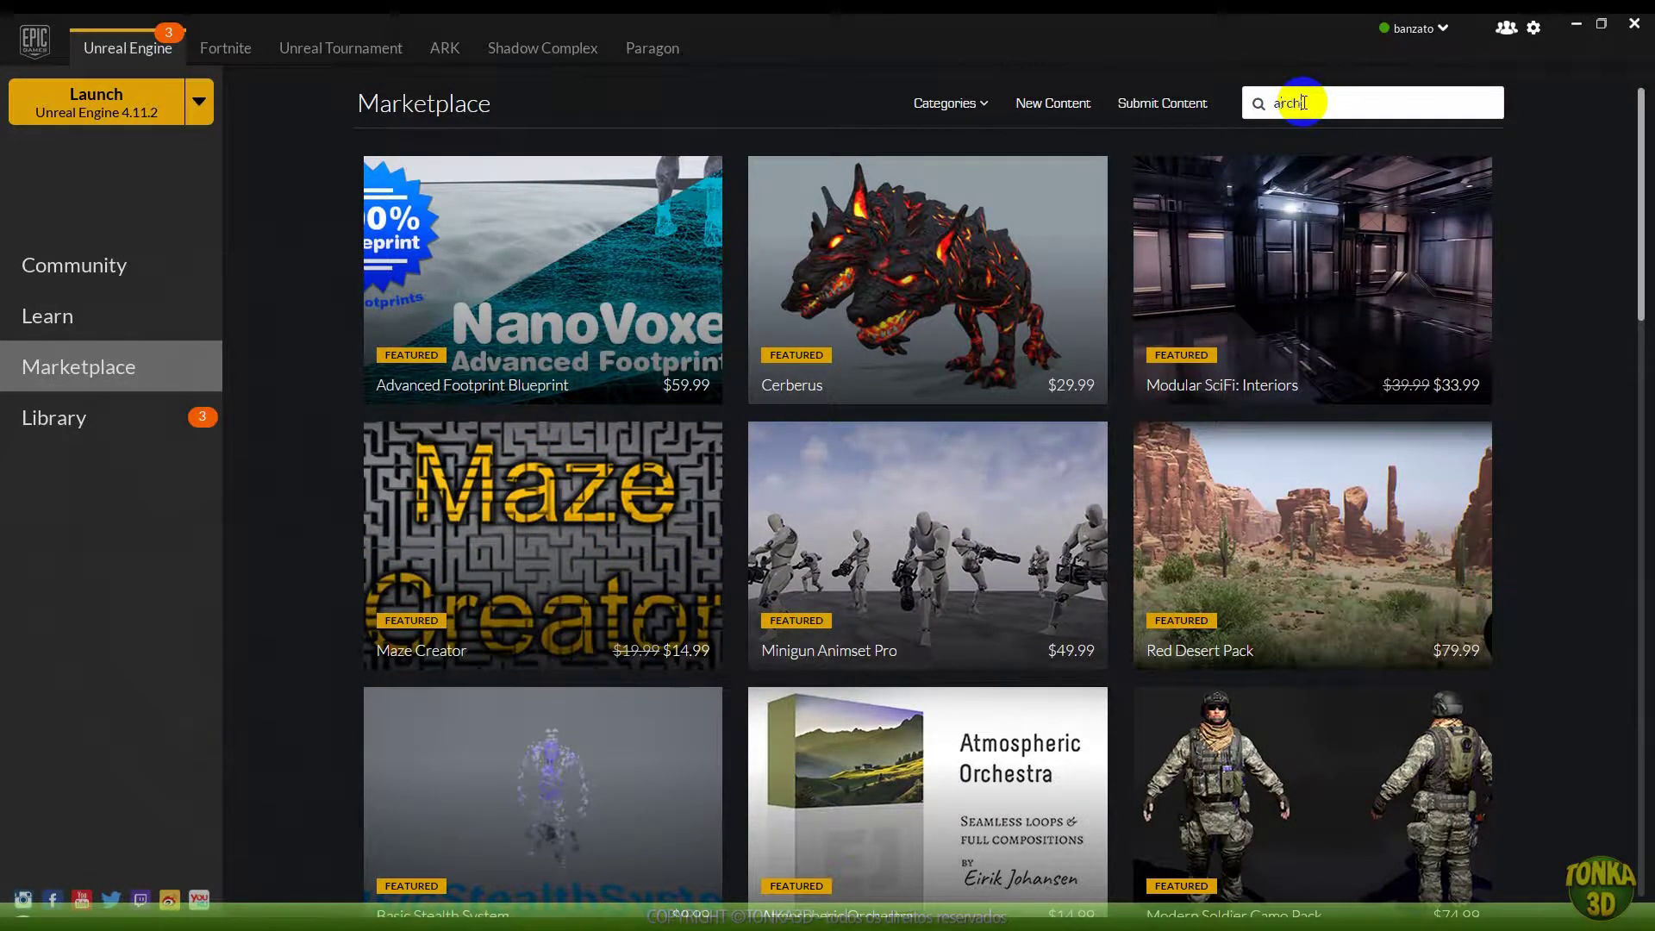
text(architectural)
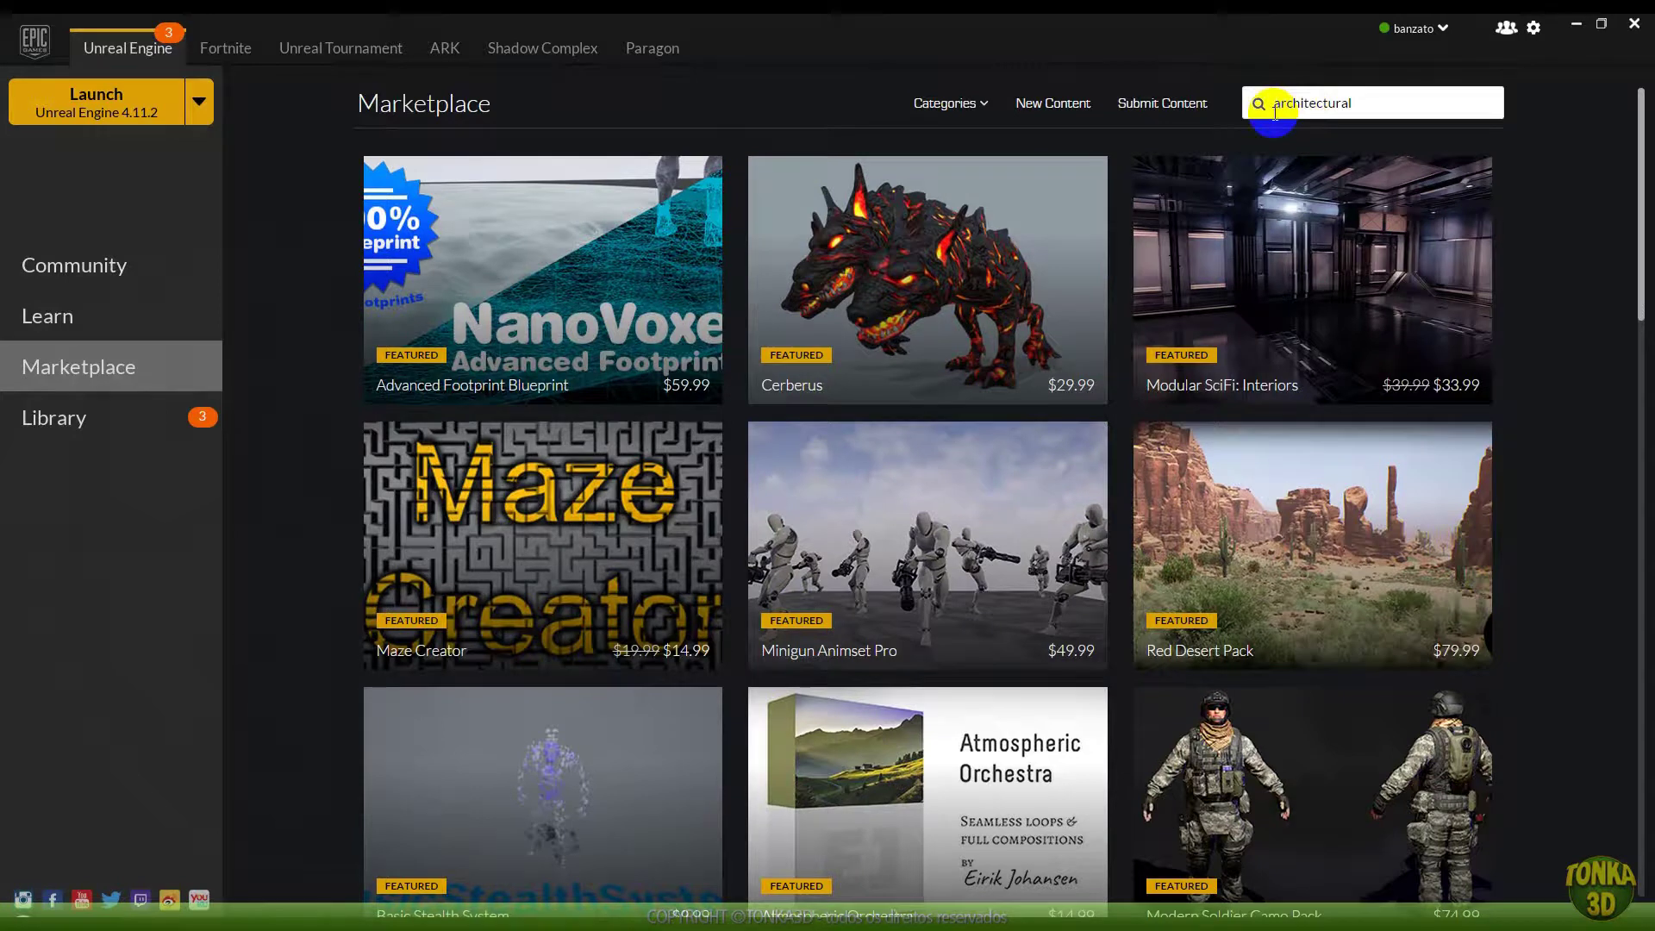
key(Return)
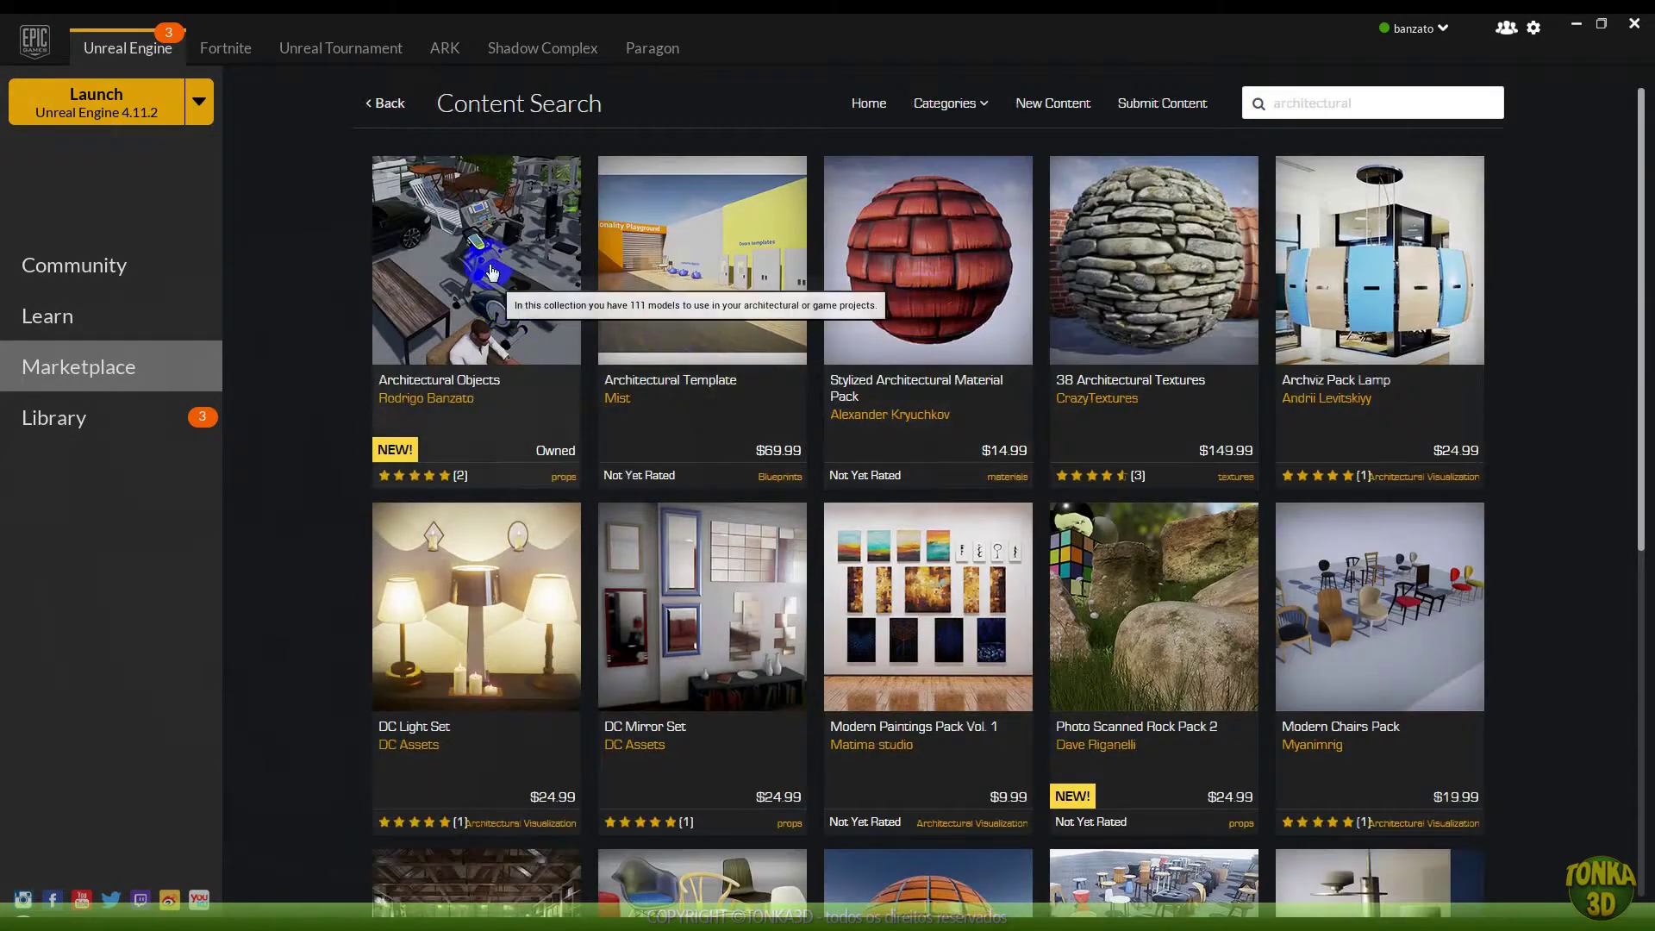
click(485, 256)
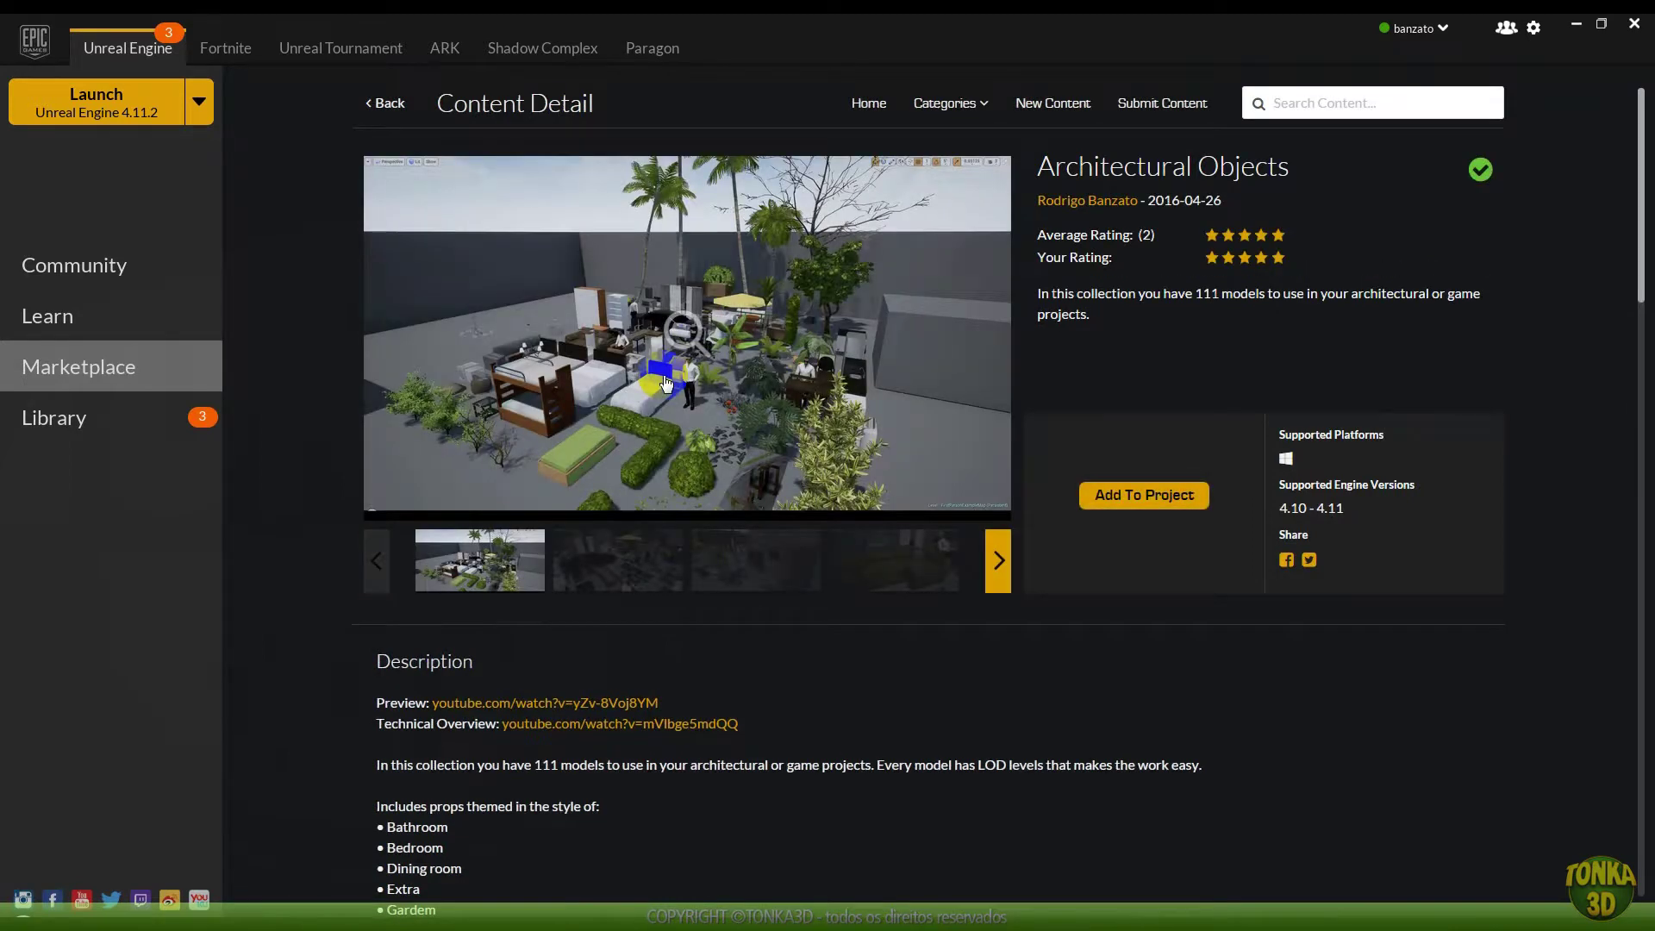
Browse back and forth through the Architectural Objects preview images
click(636, 559)
click(772, 562)
click(891, 560)
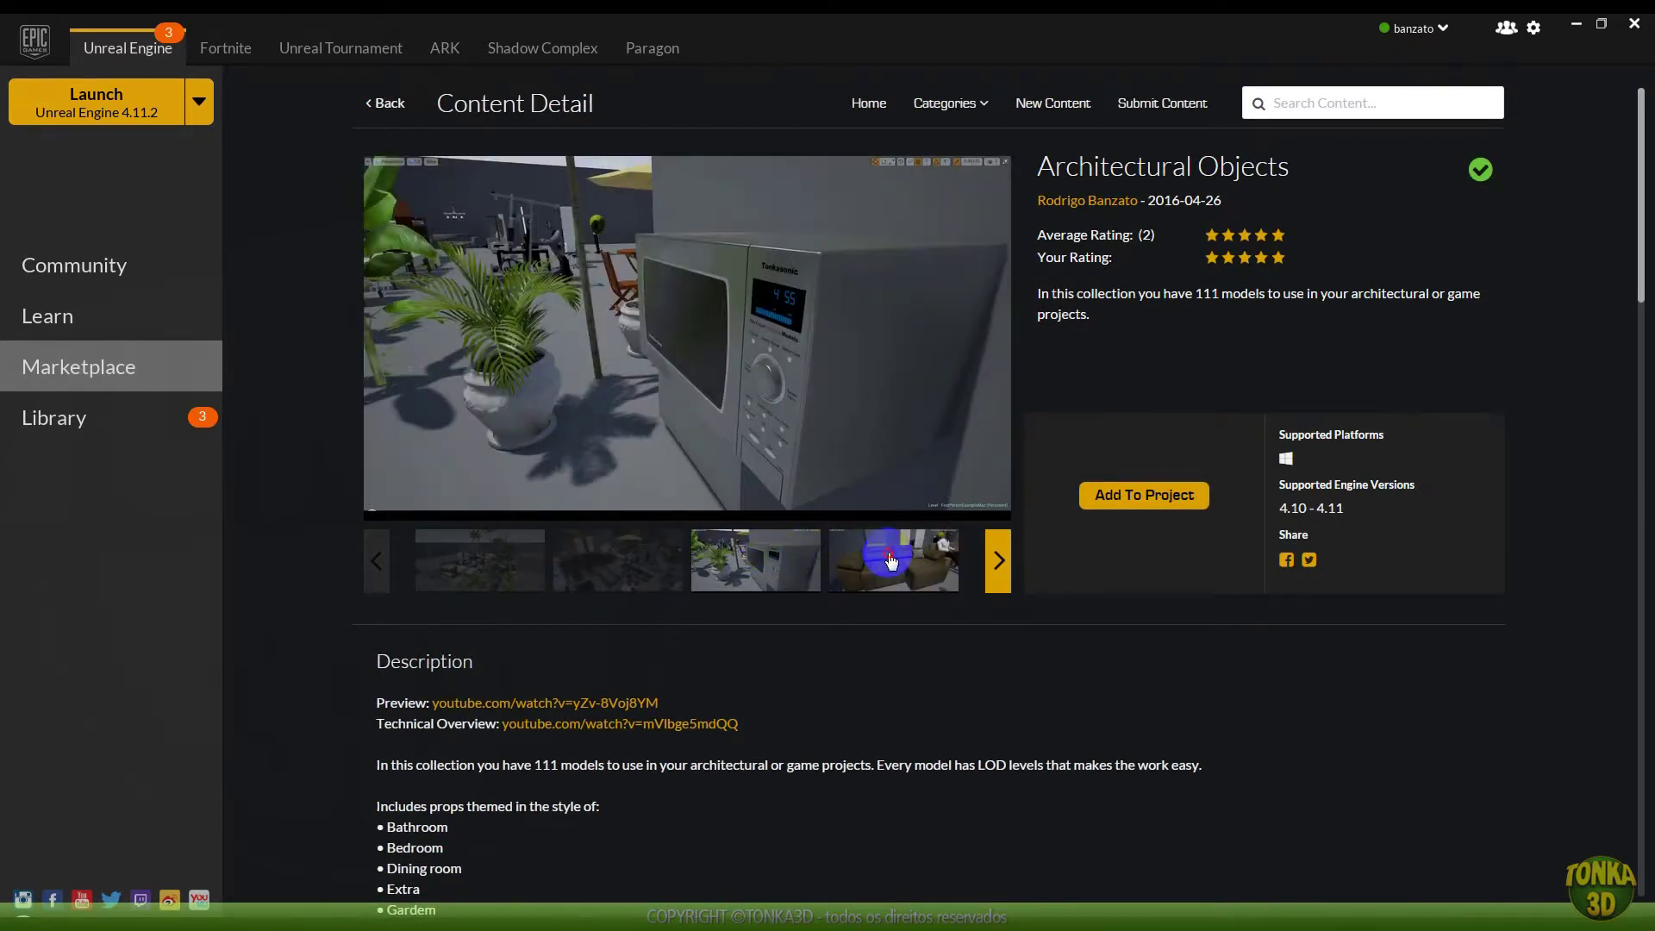
click(748, 561)
click(610, 561)
click(488, 562)
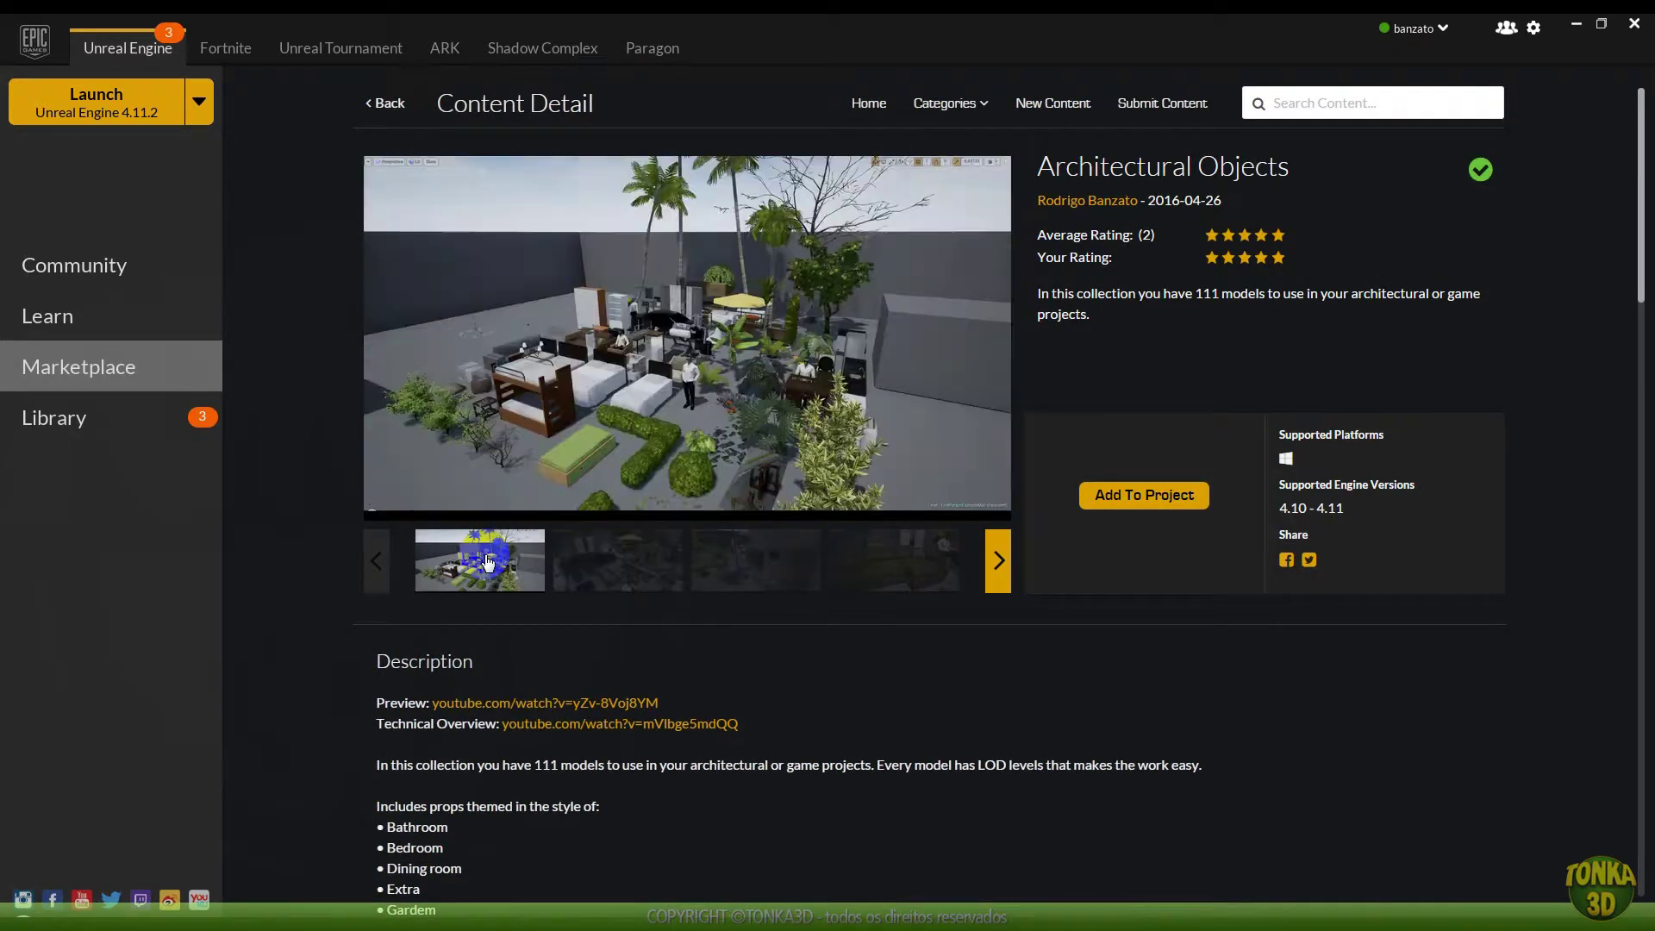
click(999, 559)
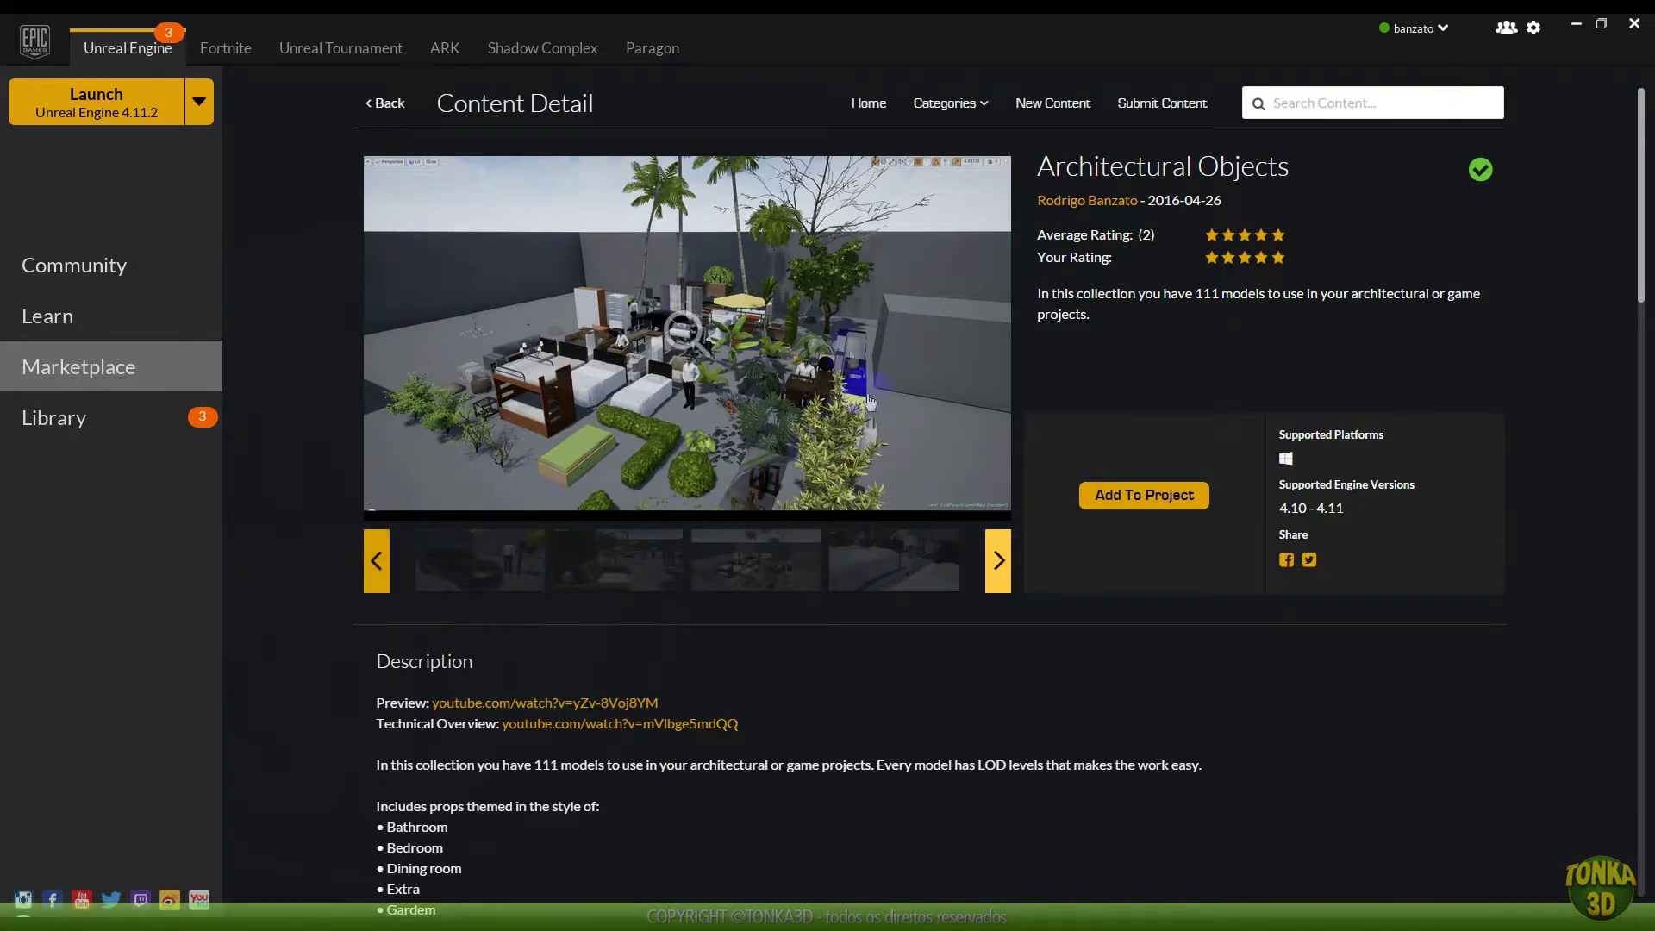
click(682, 901)
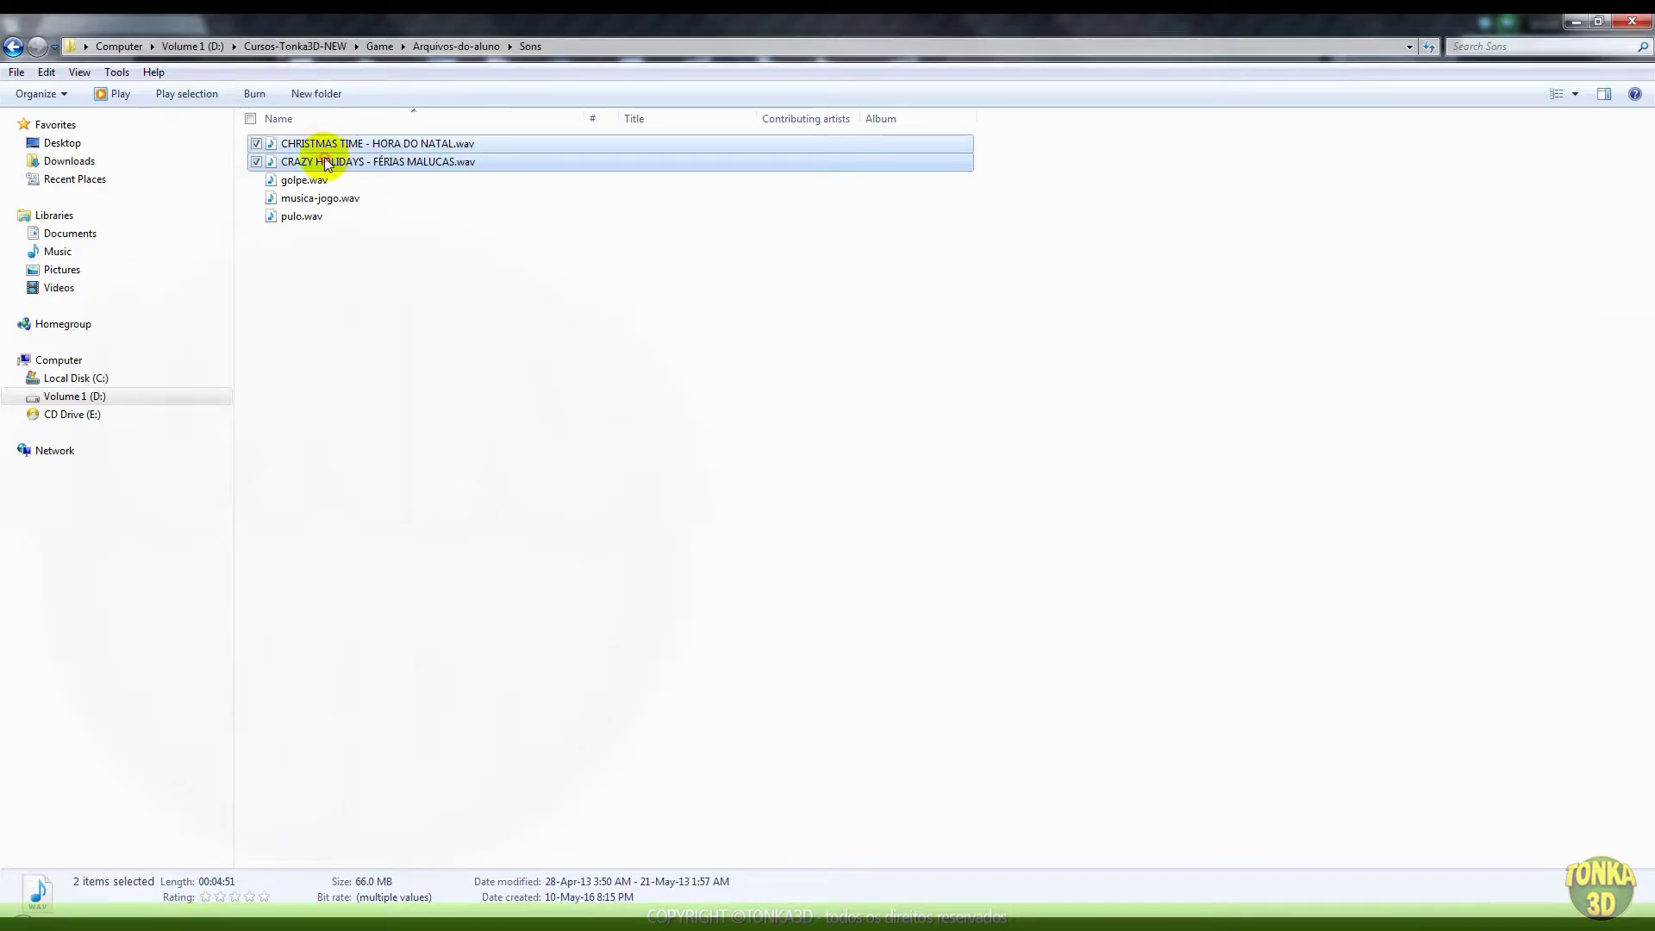
Drag the CHRISTMAS TIME and CRAZY HOLIDAYS WAV files into the Content Browser to import them
click(326, 164)
ctrl+click(315, 145)
mouse_move(315, 145)
mouse_down()
mouse_move(489, 649)
mouse_move(343, 780)
mouse_up()
click(459, 710)
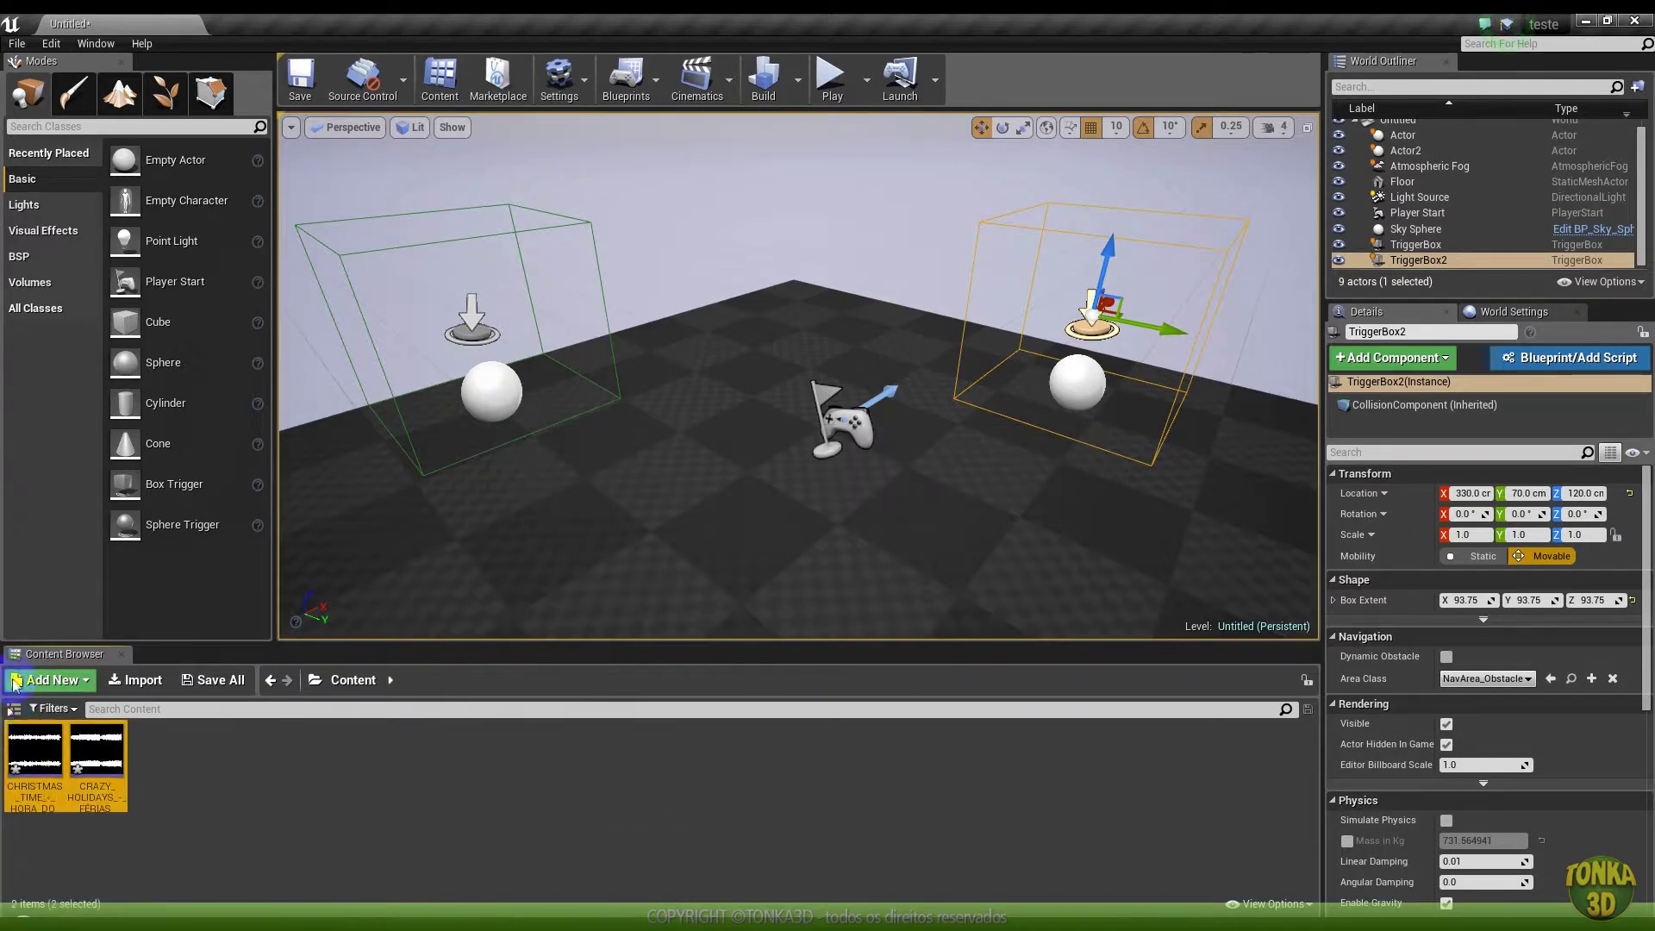
Show the Content folder in the Content Browser tree and clear the sound asset selection
click(14, 709)
click(13, 711)
click(13, 711)
click(44, 739)
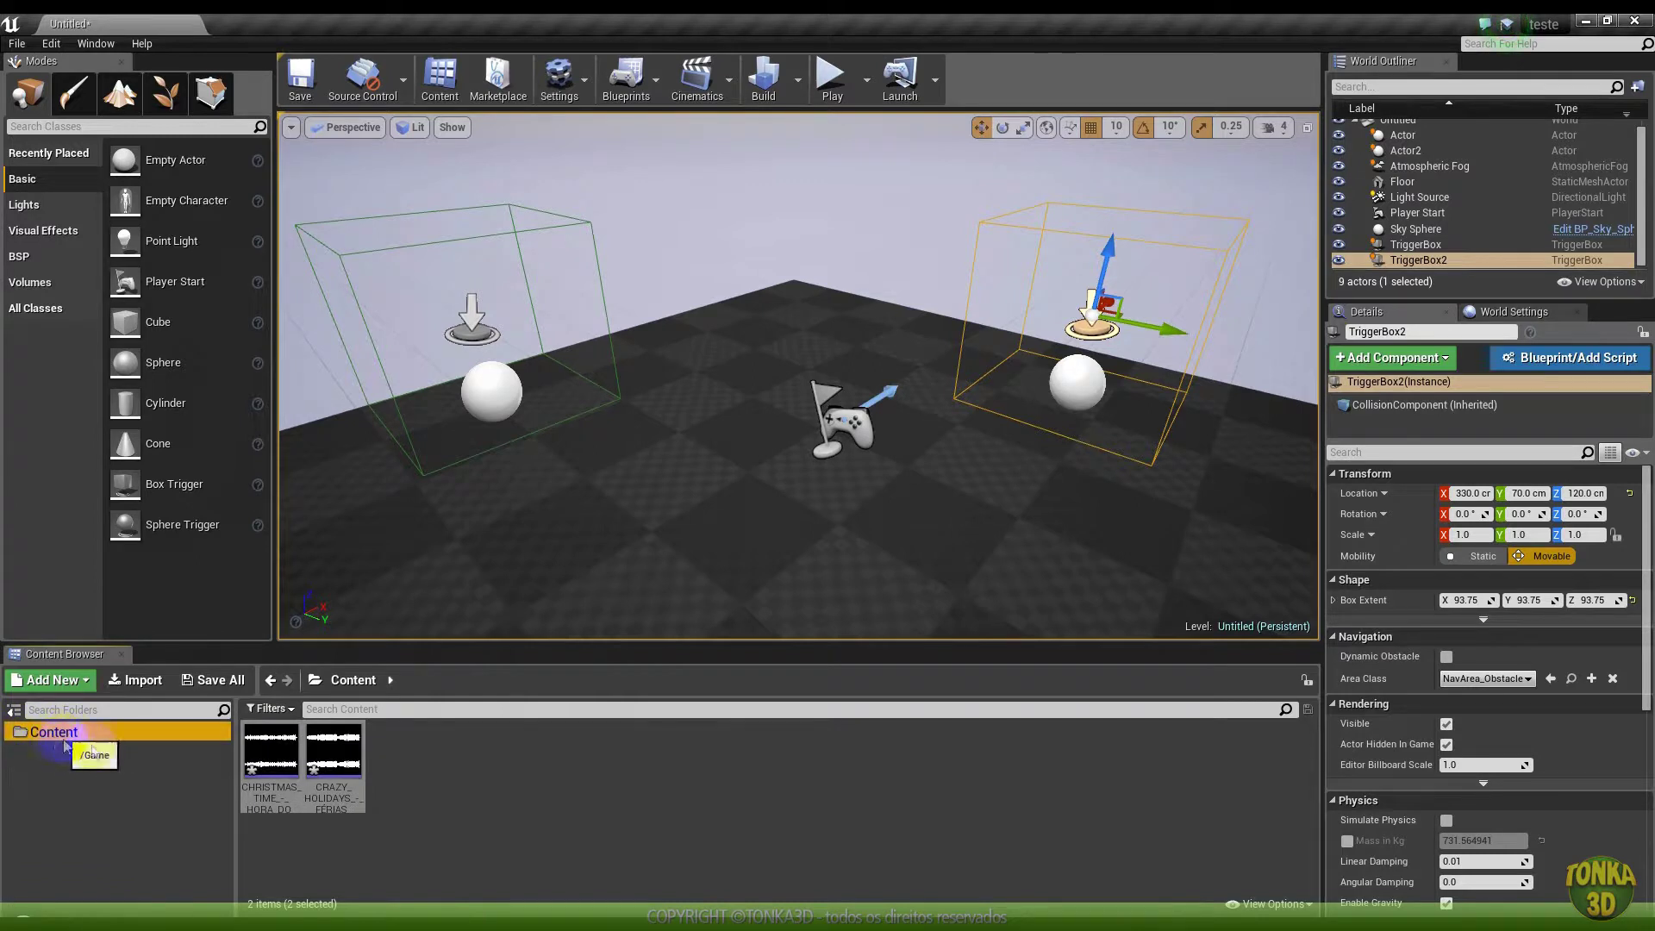
mouse_move(761, 471)
right_down()
mouse_move(715, 458)
mouse_move(762, 461)
right_up()
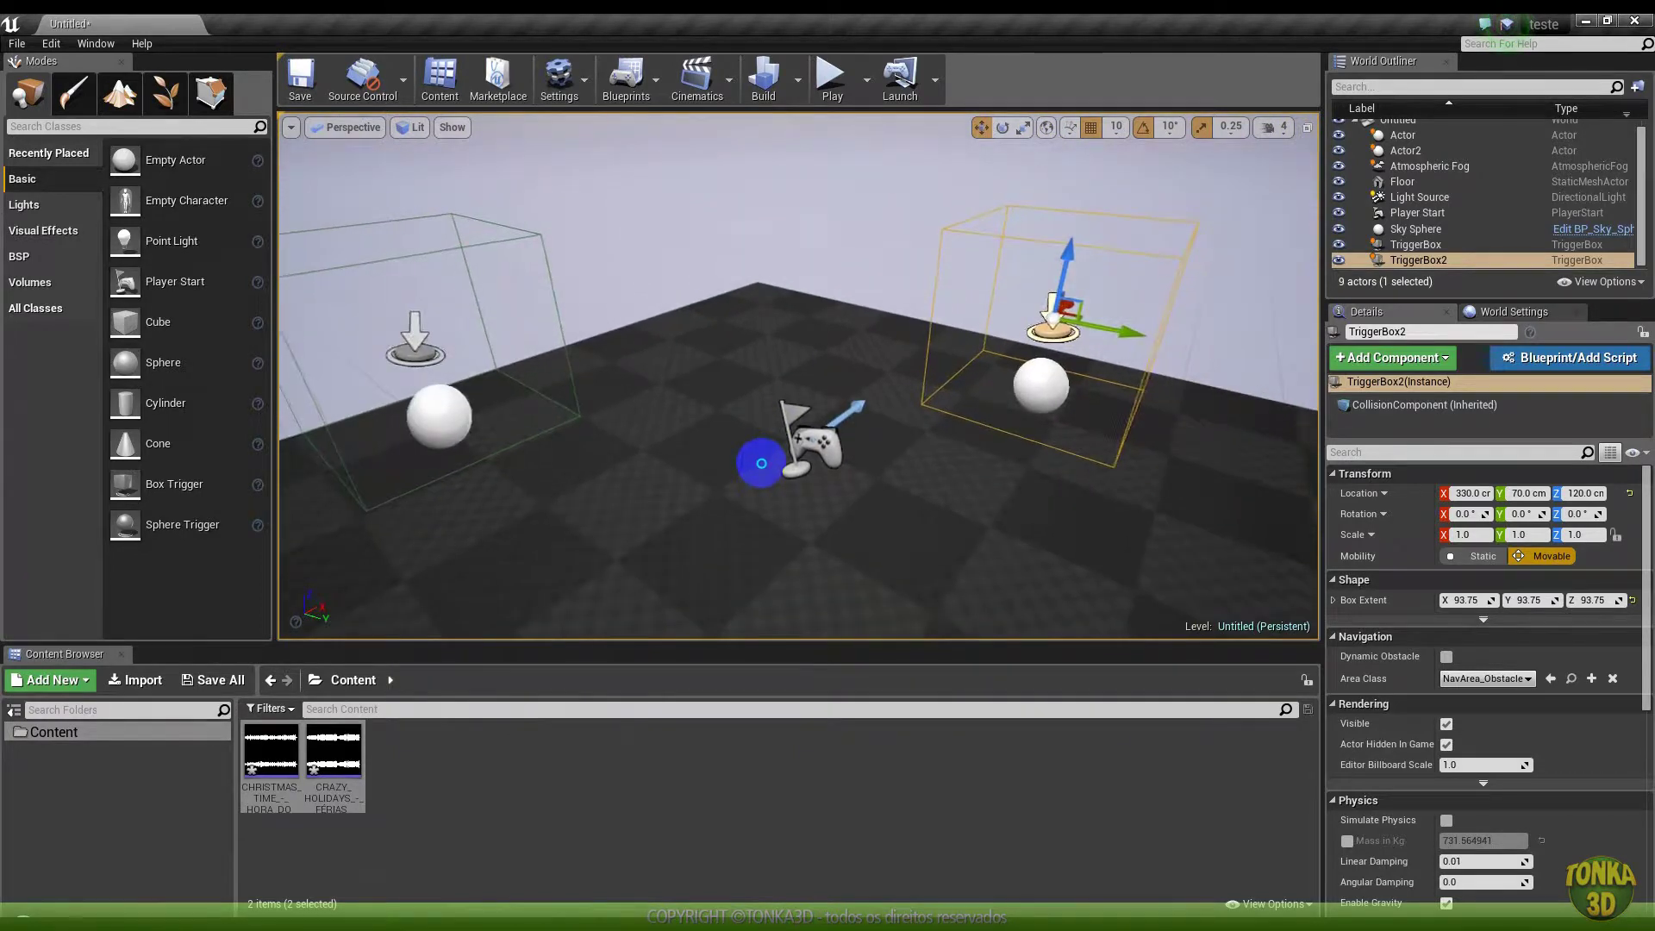
right_drag(761, 461, 753, 466)
click(477, 774)
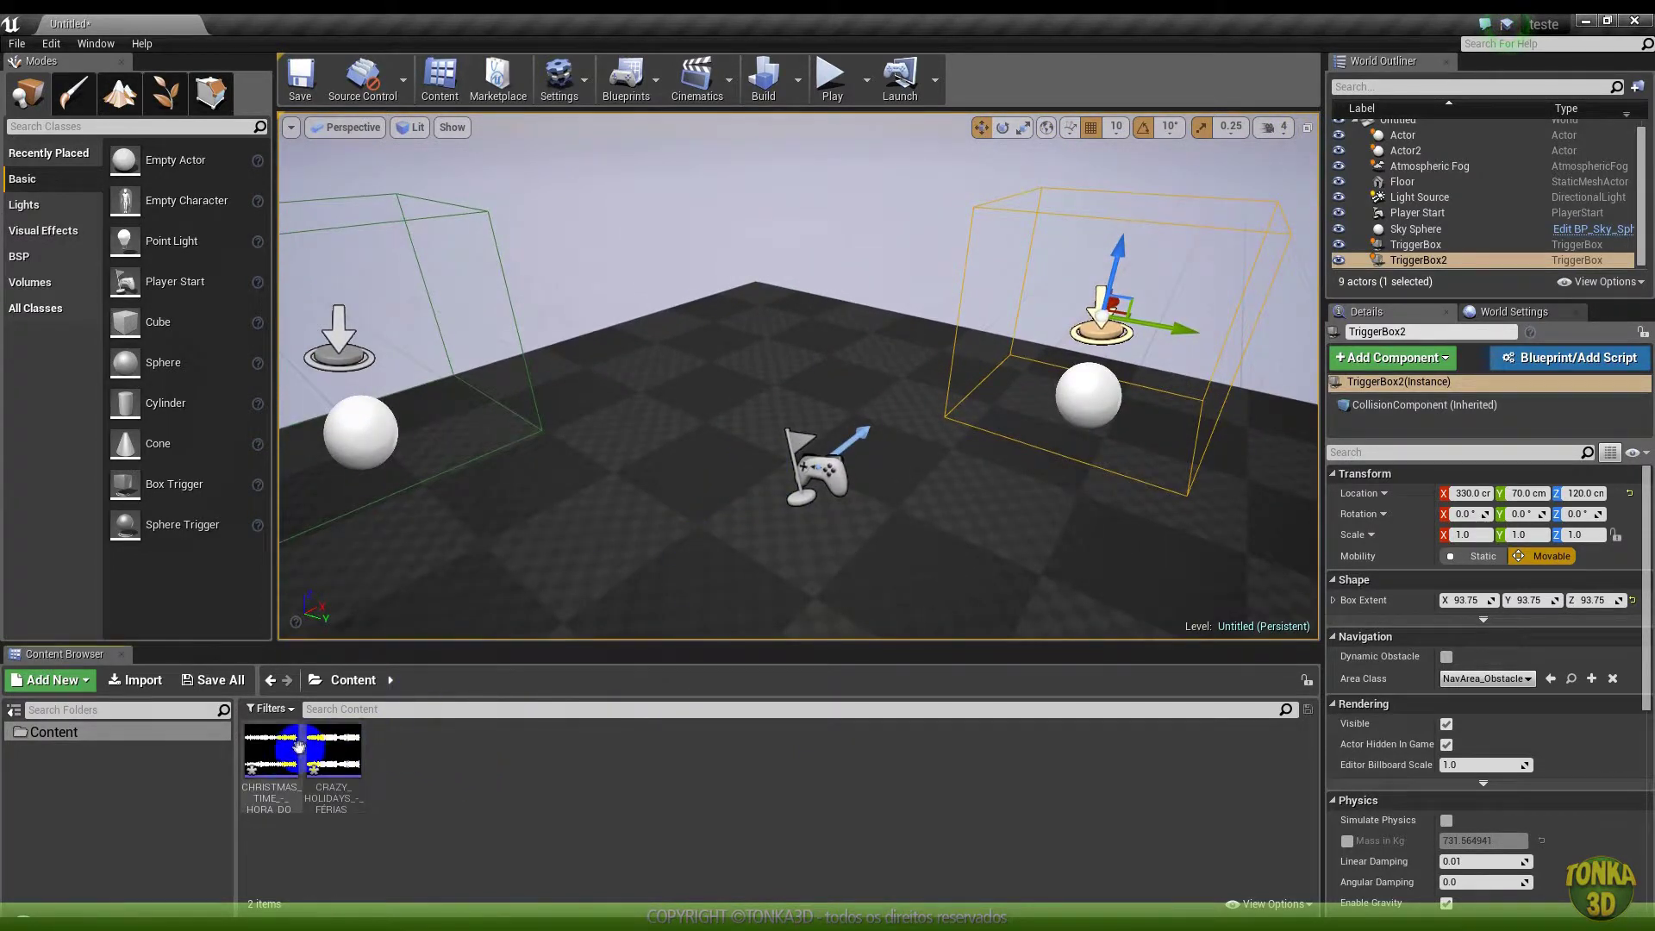
Place CHRISTMAS_TIME in the left trigger box and CRAZY_HOLIDAYS in the right one
mouse_move(283, 752)
mouse_move(284, 752)
mouse_down()
mouse_move(531, 406)
mouse_move(520, 343)
mouse_up()
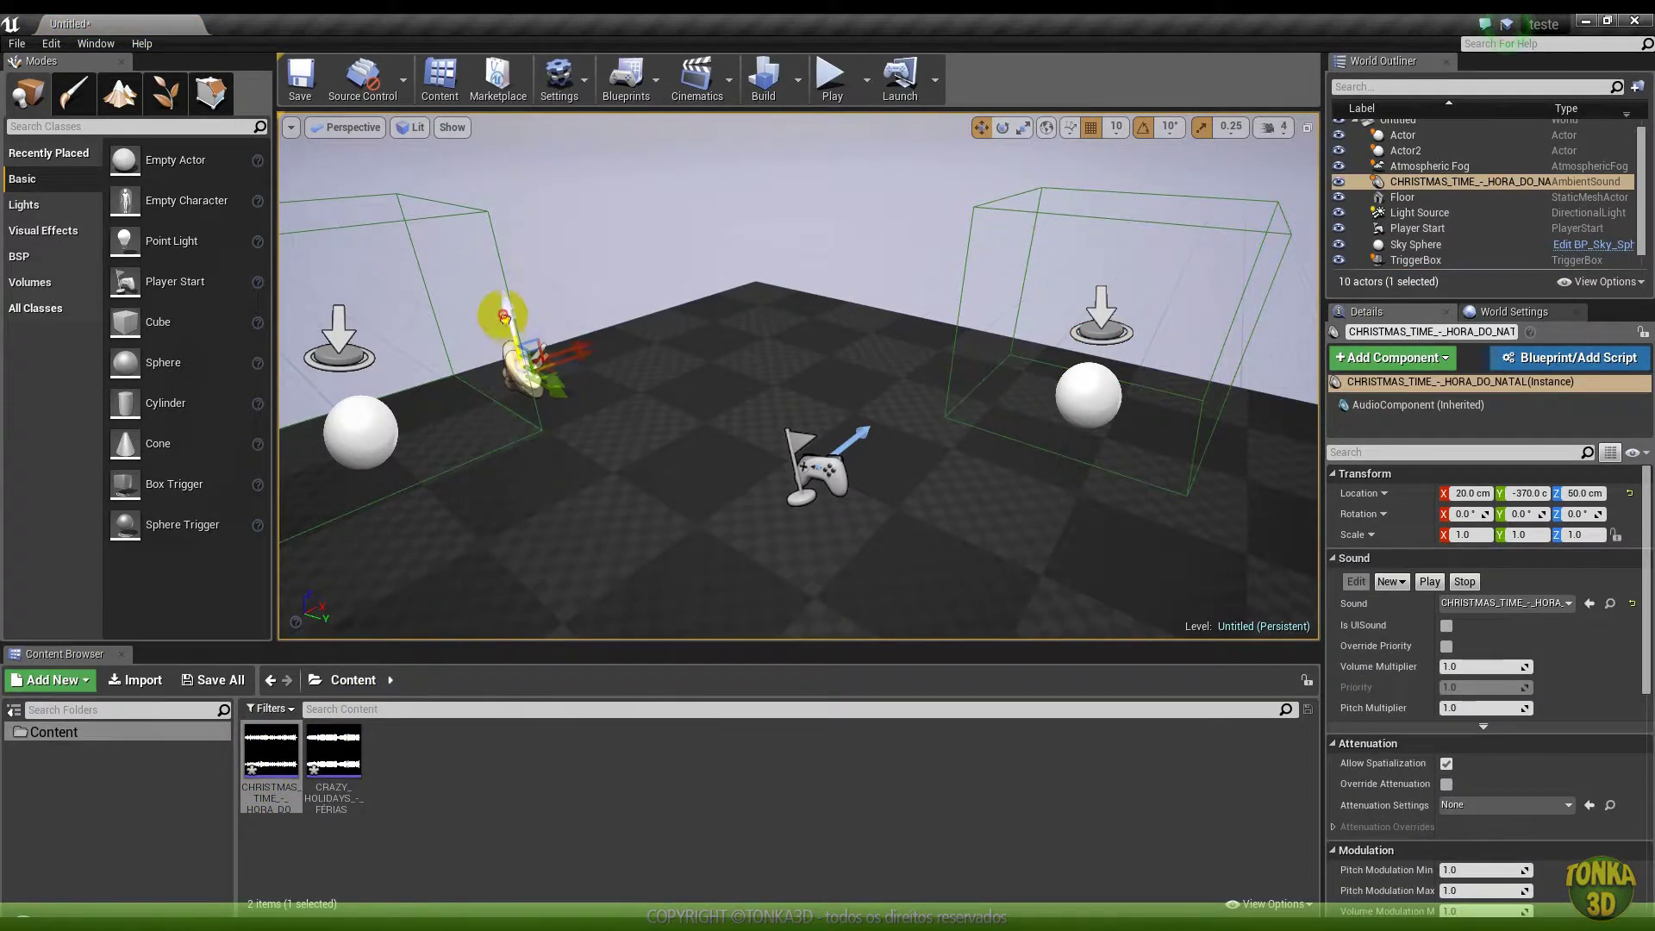
mouse_move(334, 743)
mouse_move(333, 740)
mouse_down()
mouse_move(949, 369)
mouse_move(959, 296)
mouse_up()
drag(998, 352, 953, 350)
mouse_move(787, 385)
right_down()
mouse_move(794, 371)
mouse_move(758, 396)
right_up()
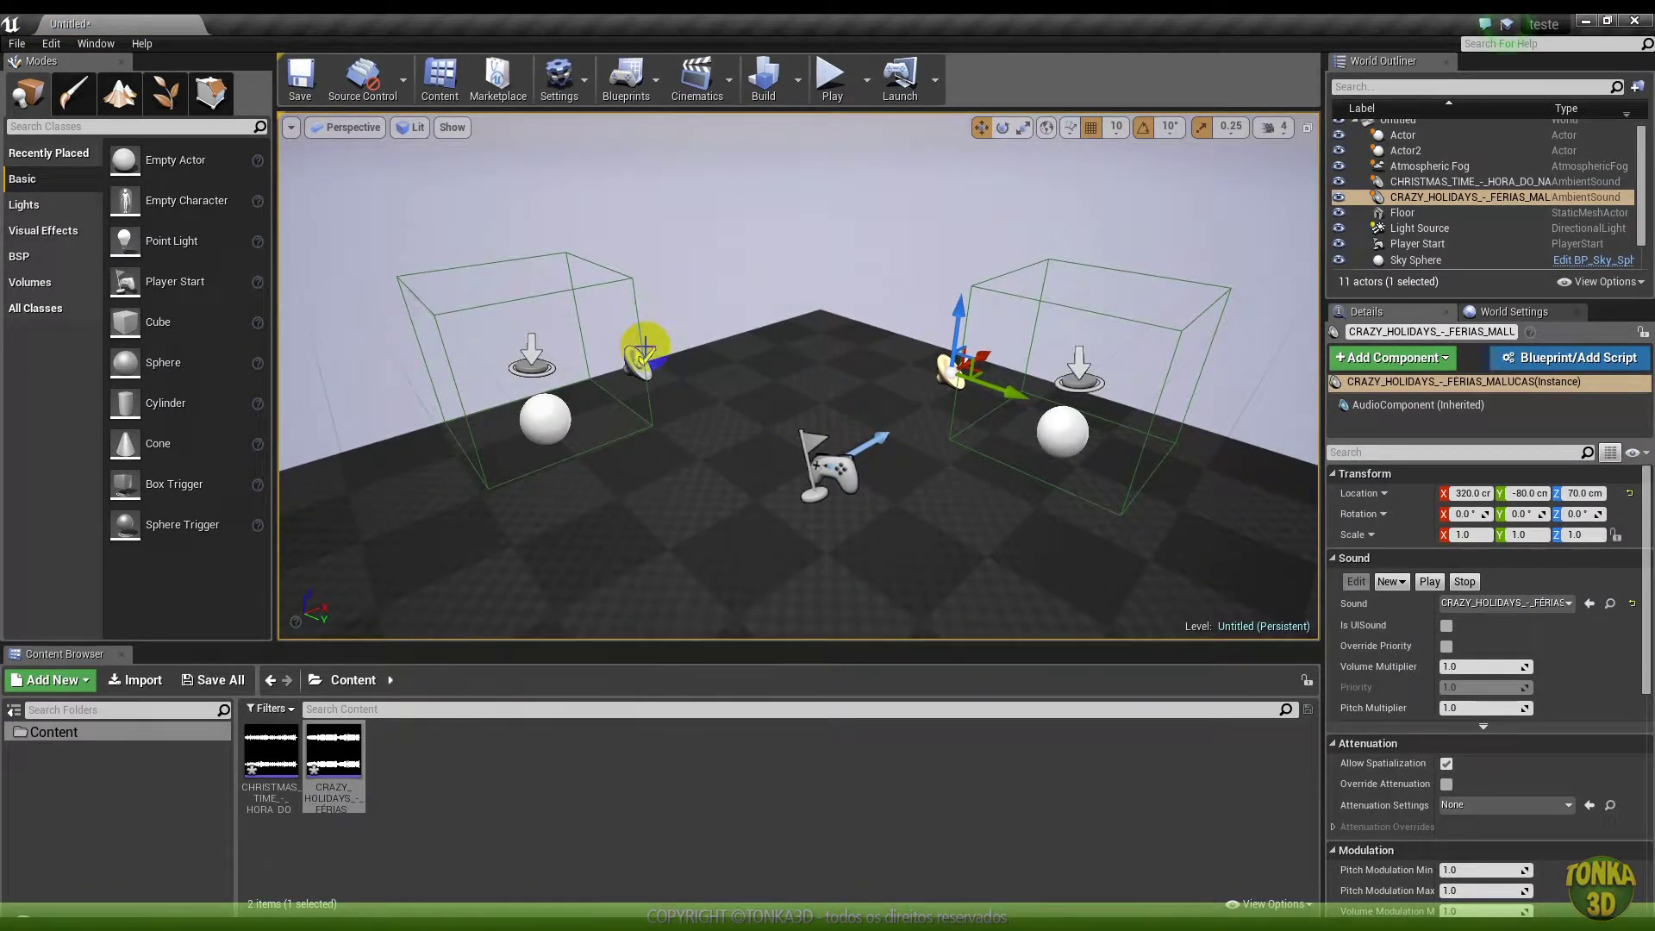
click(629, 76)
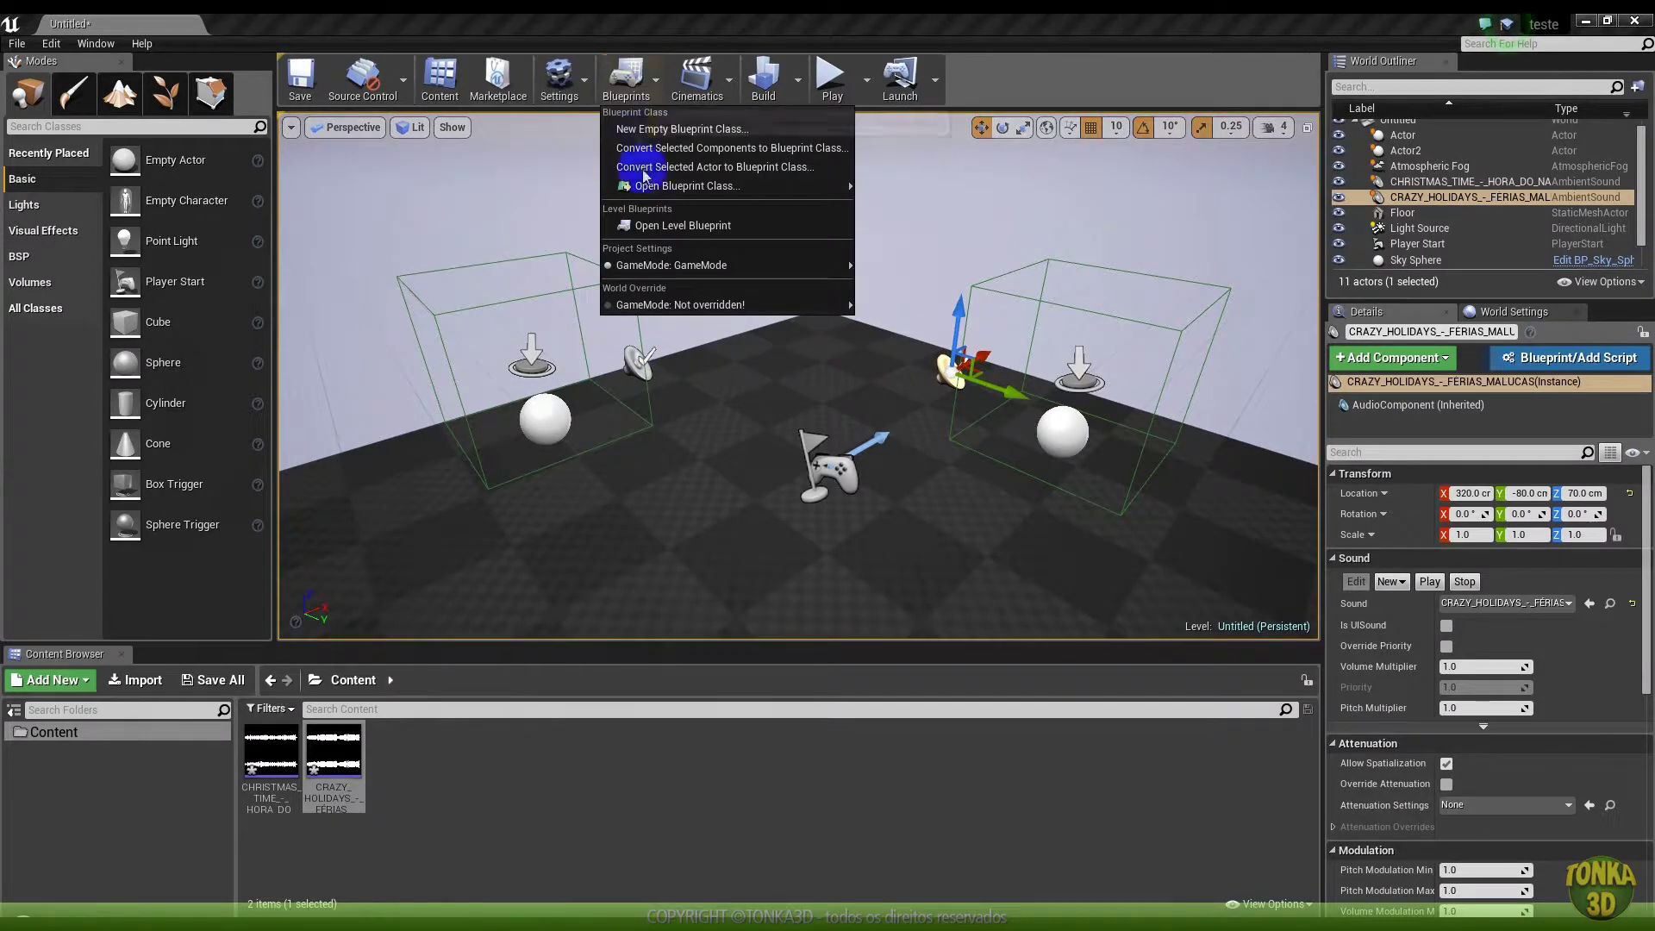
Open the Level Blueprint and delete its two default event nodes
click(704, 231)
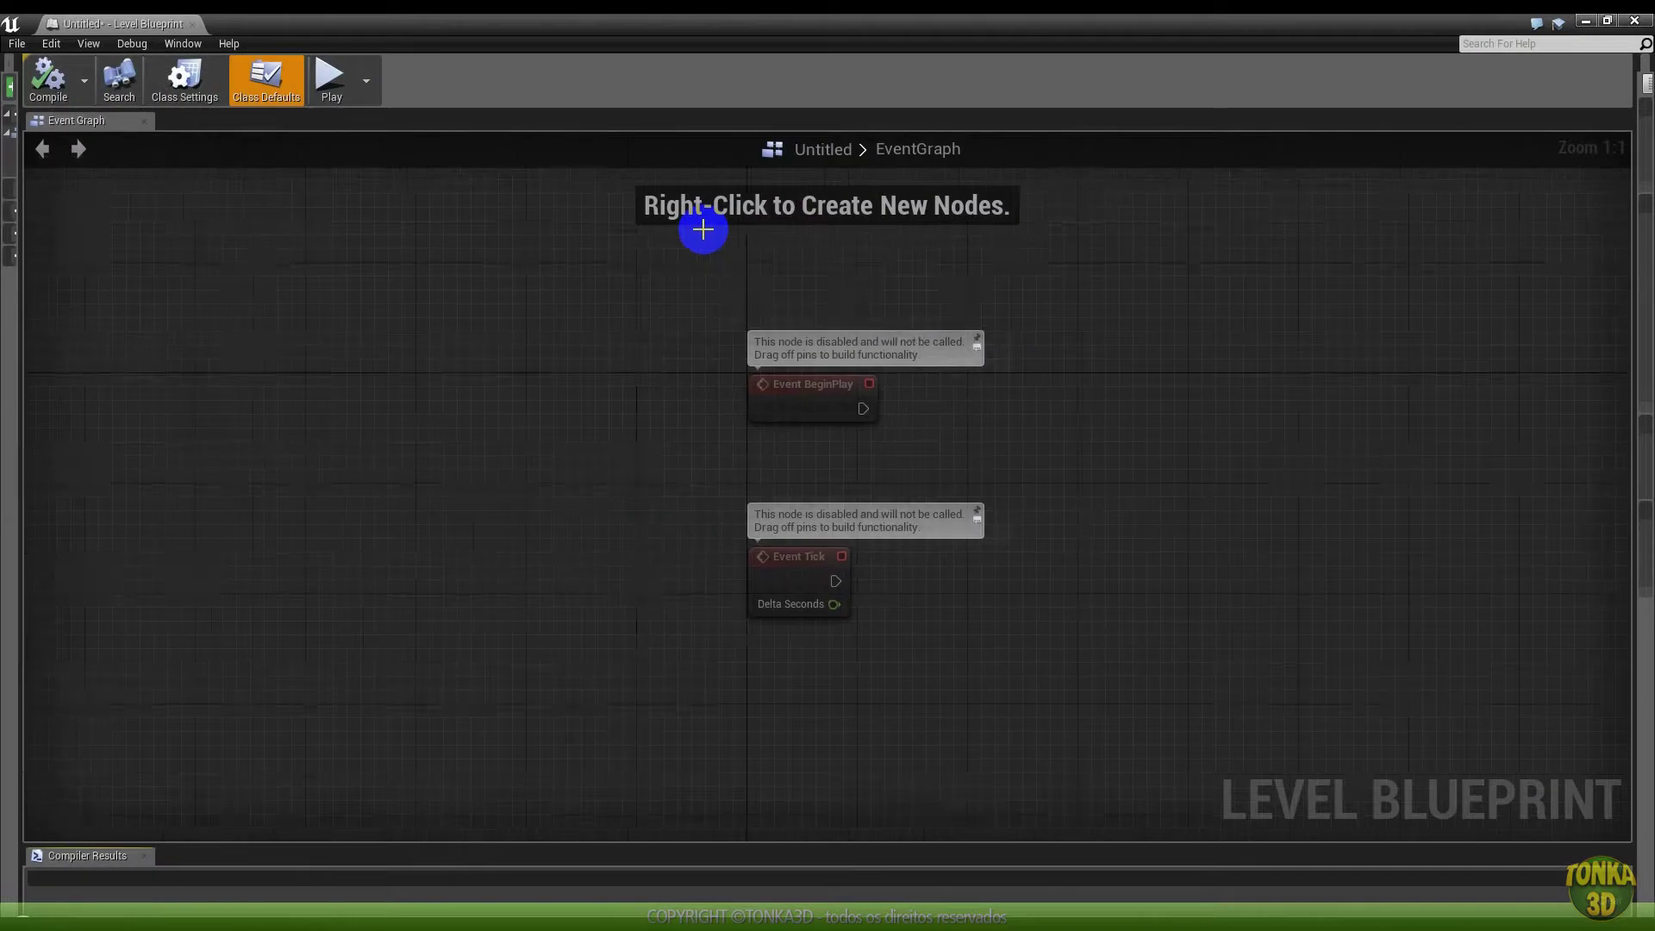
right_drag(893, 468, 400, 326)
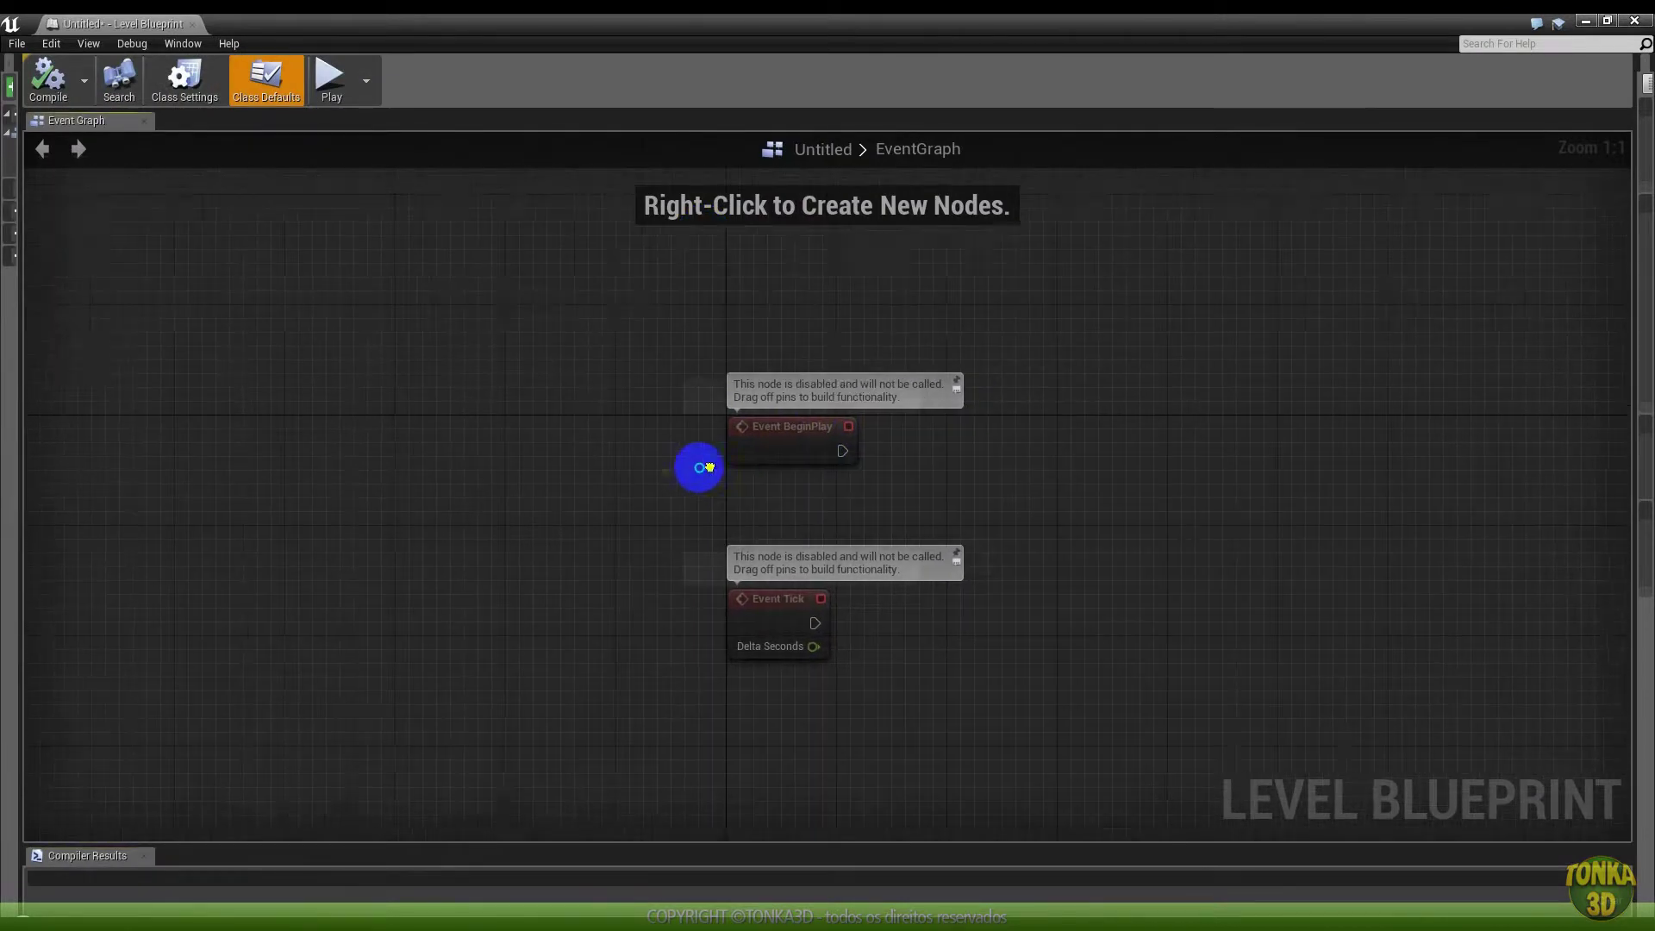
drag(298, 224, 876, 652)
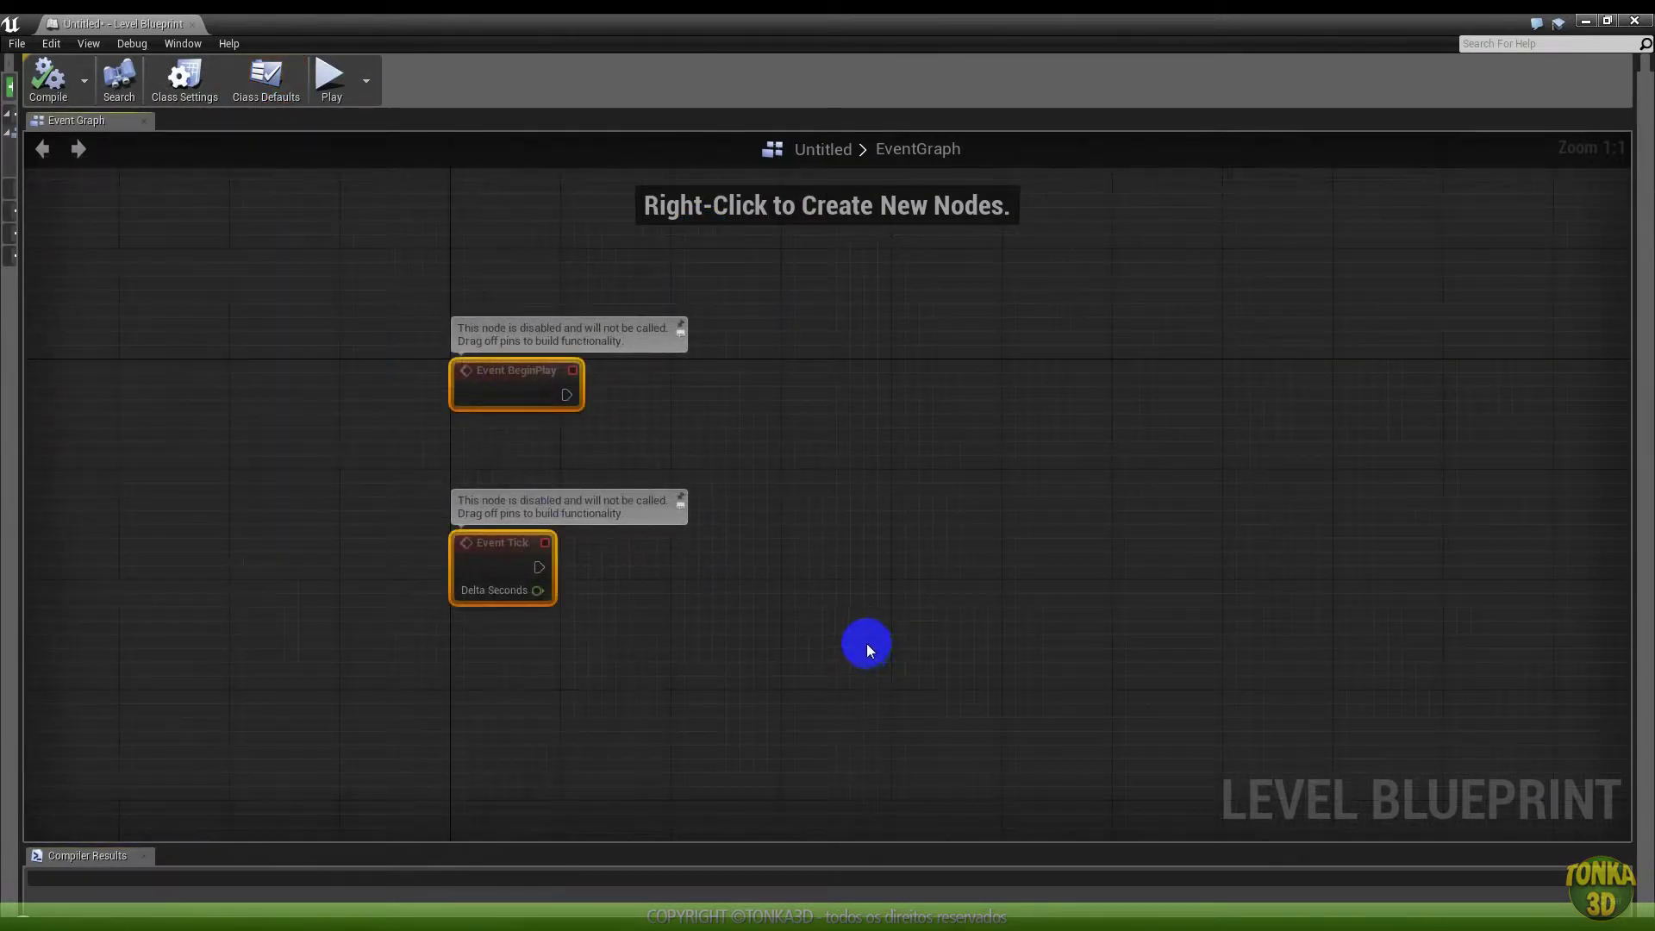
key(Delete)
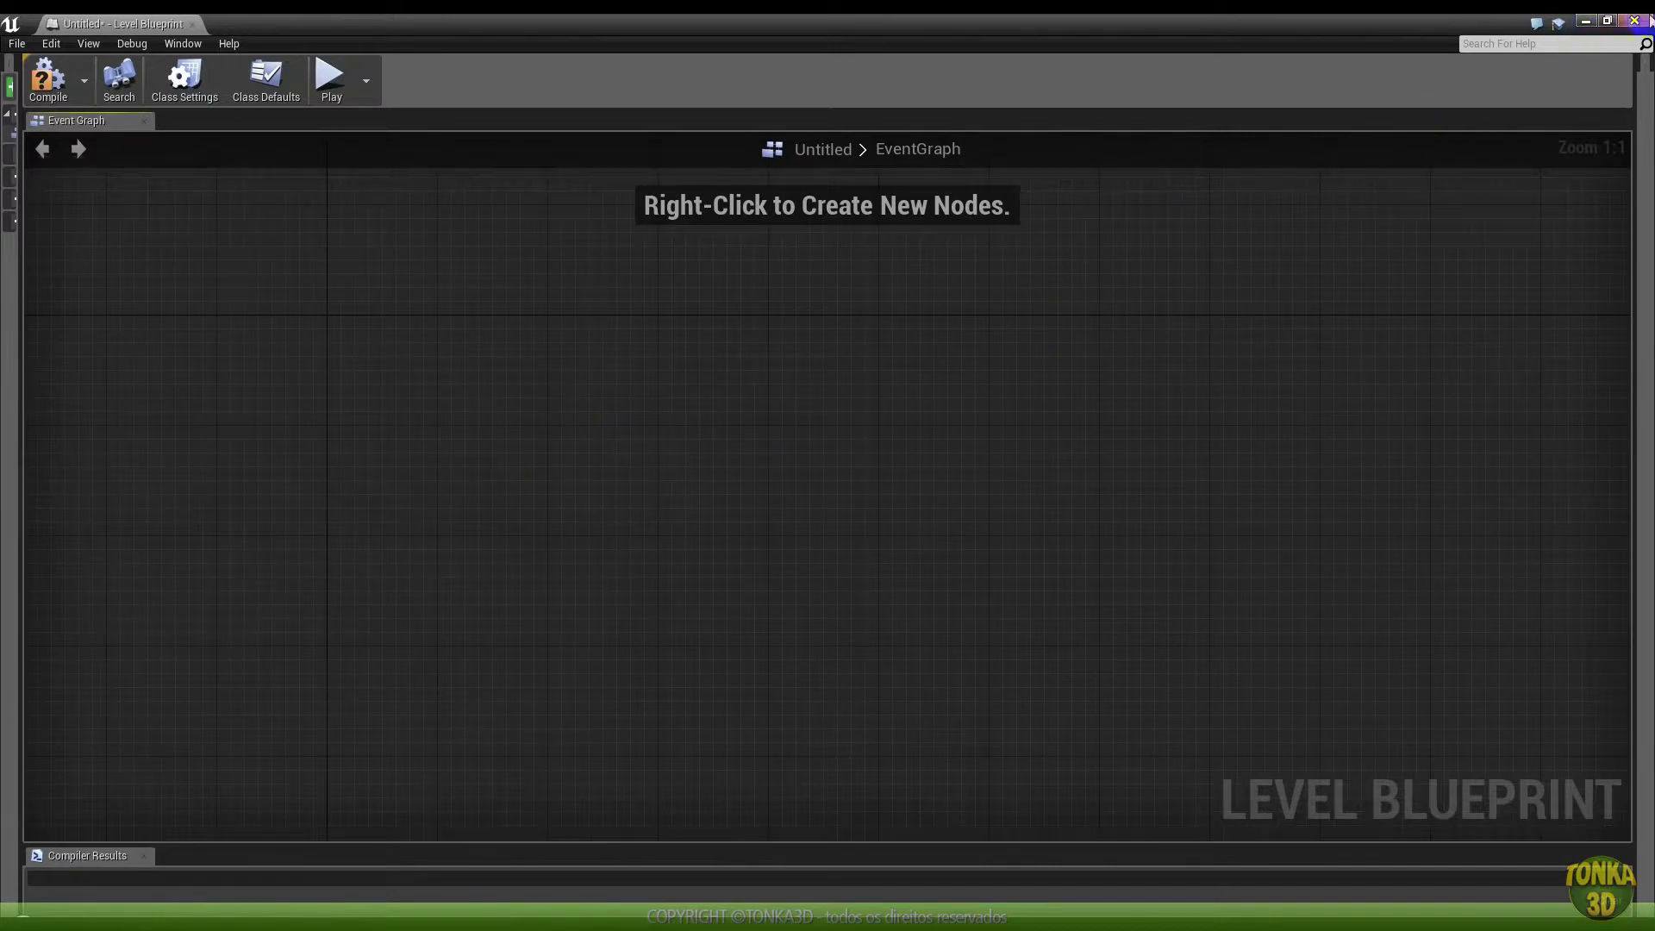
Select the left trigger box and make the Level Blueprint a large floating window beside the viewport
click(1587, 23)
click(557, 306)
click(1608, 22)
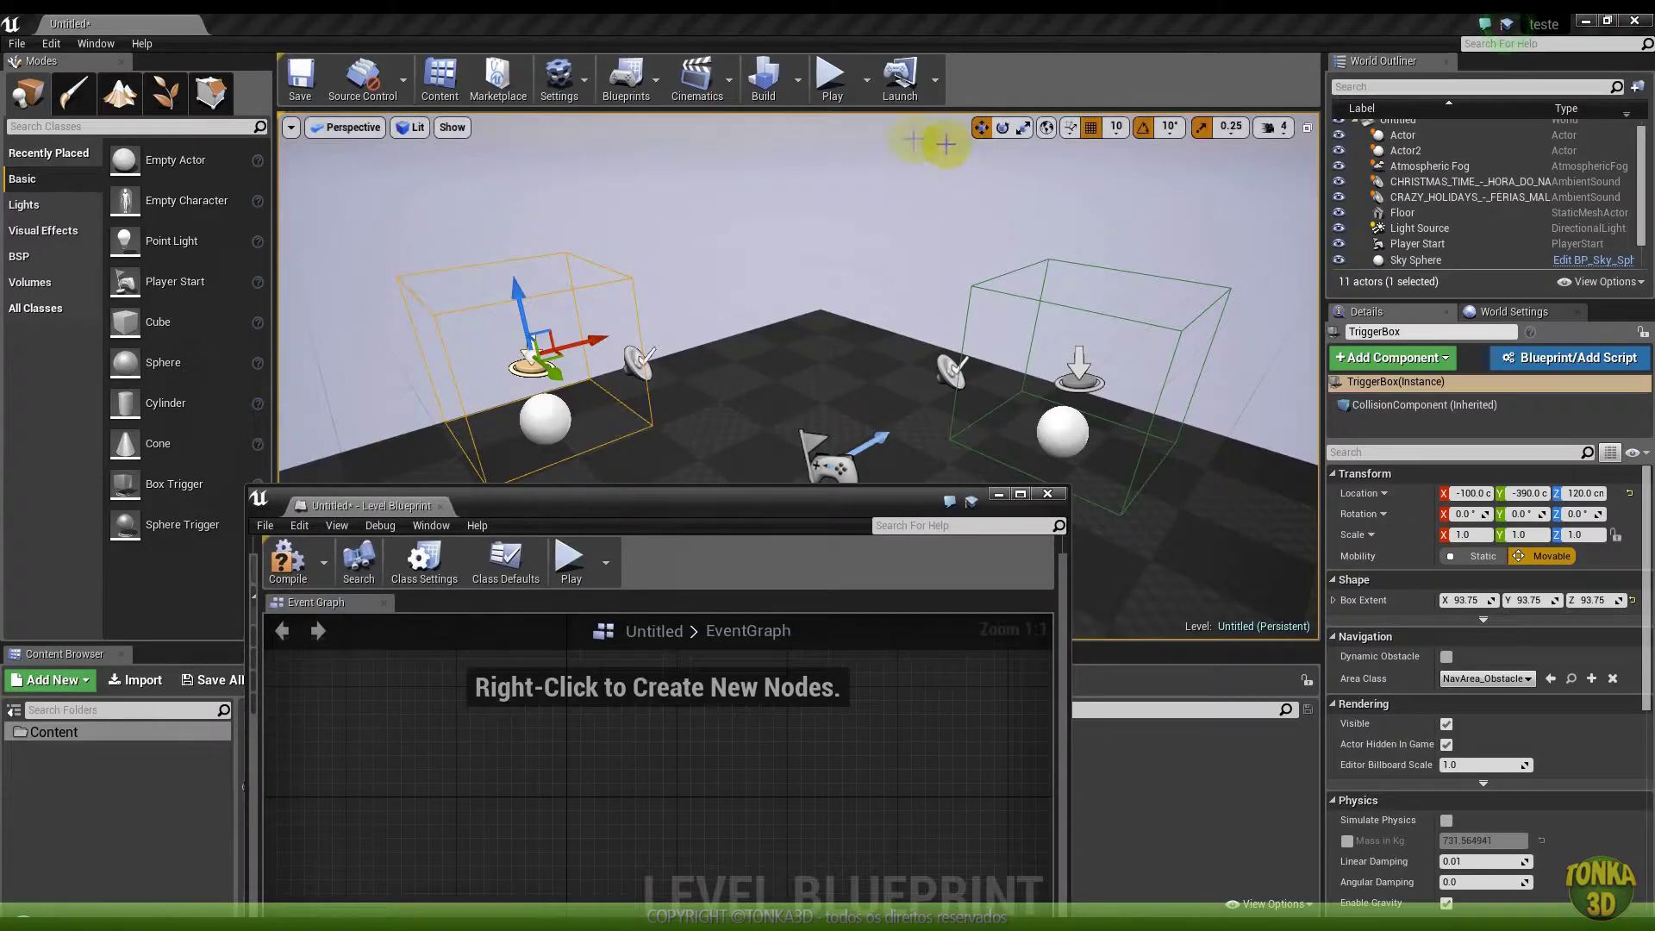
mouse_move(658, 505)
mouse_down()
mouse_move(1207, 250)
mouse_move(1089, 139)
mouse_up()
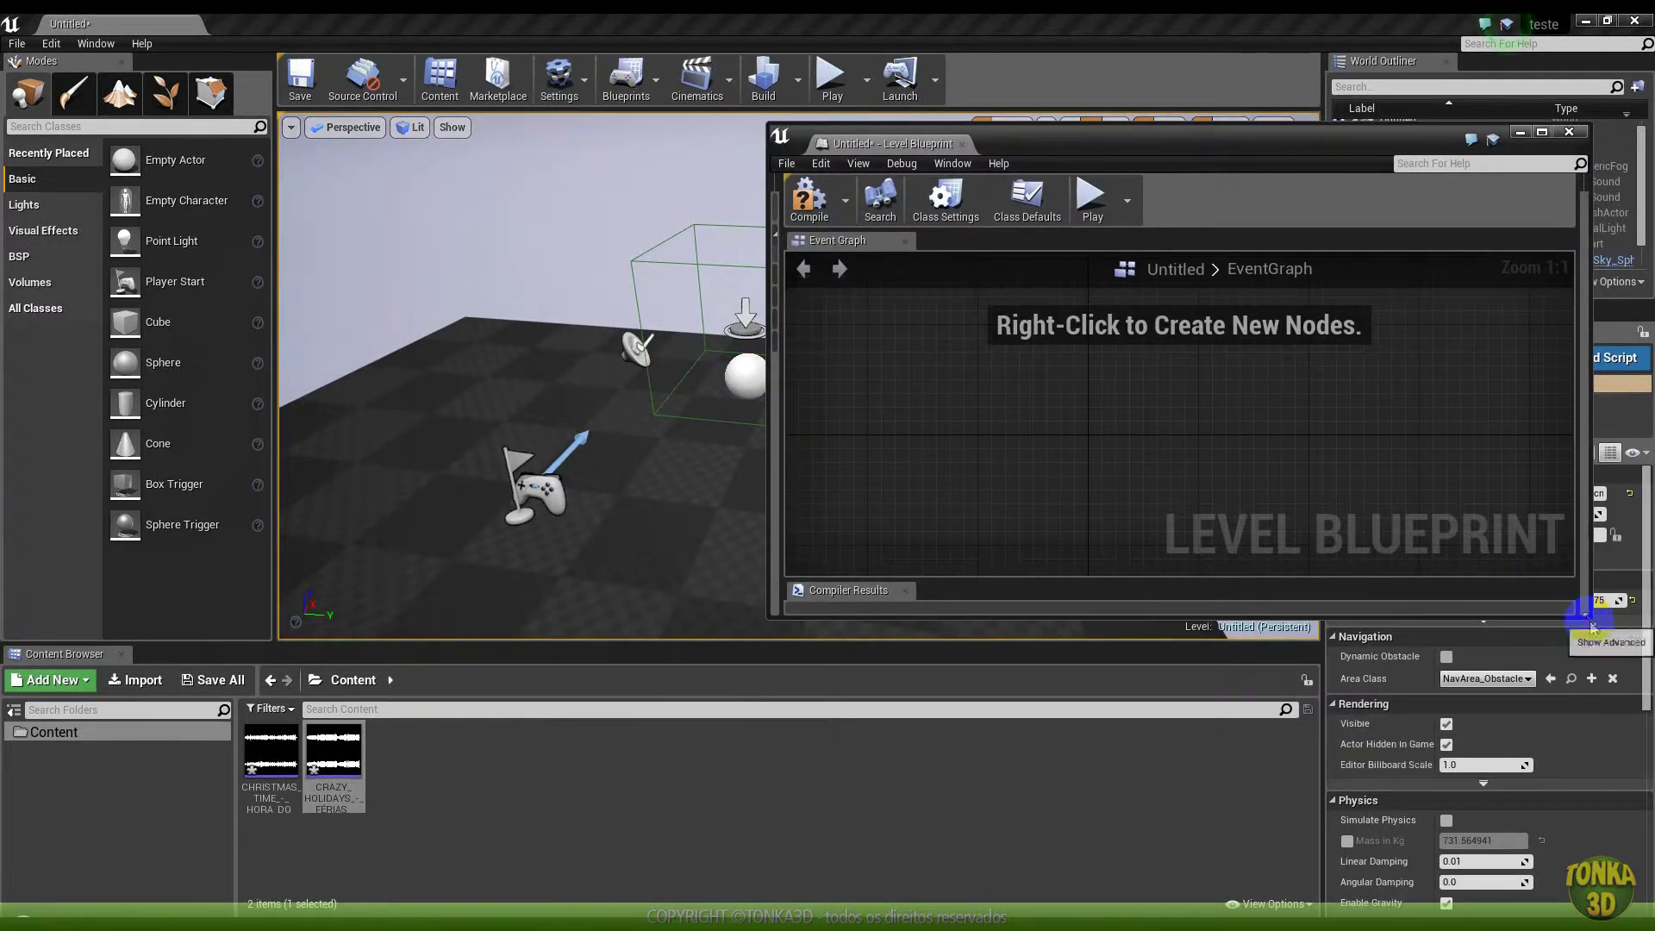
drag(1587, 622, 1640, 904)
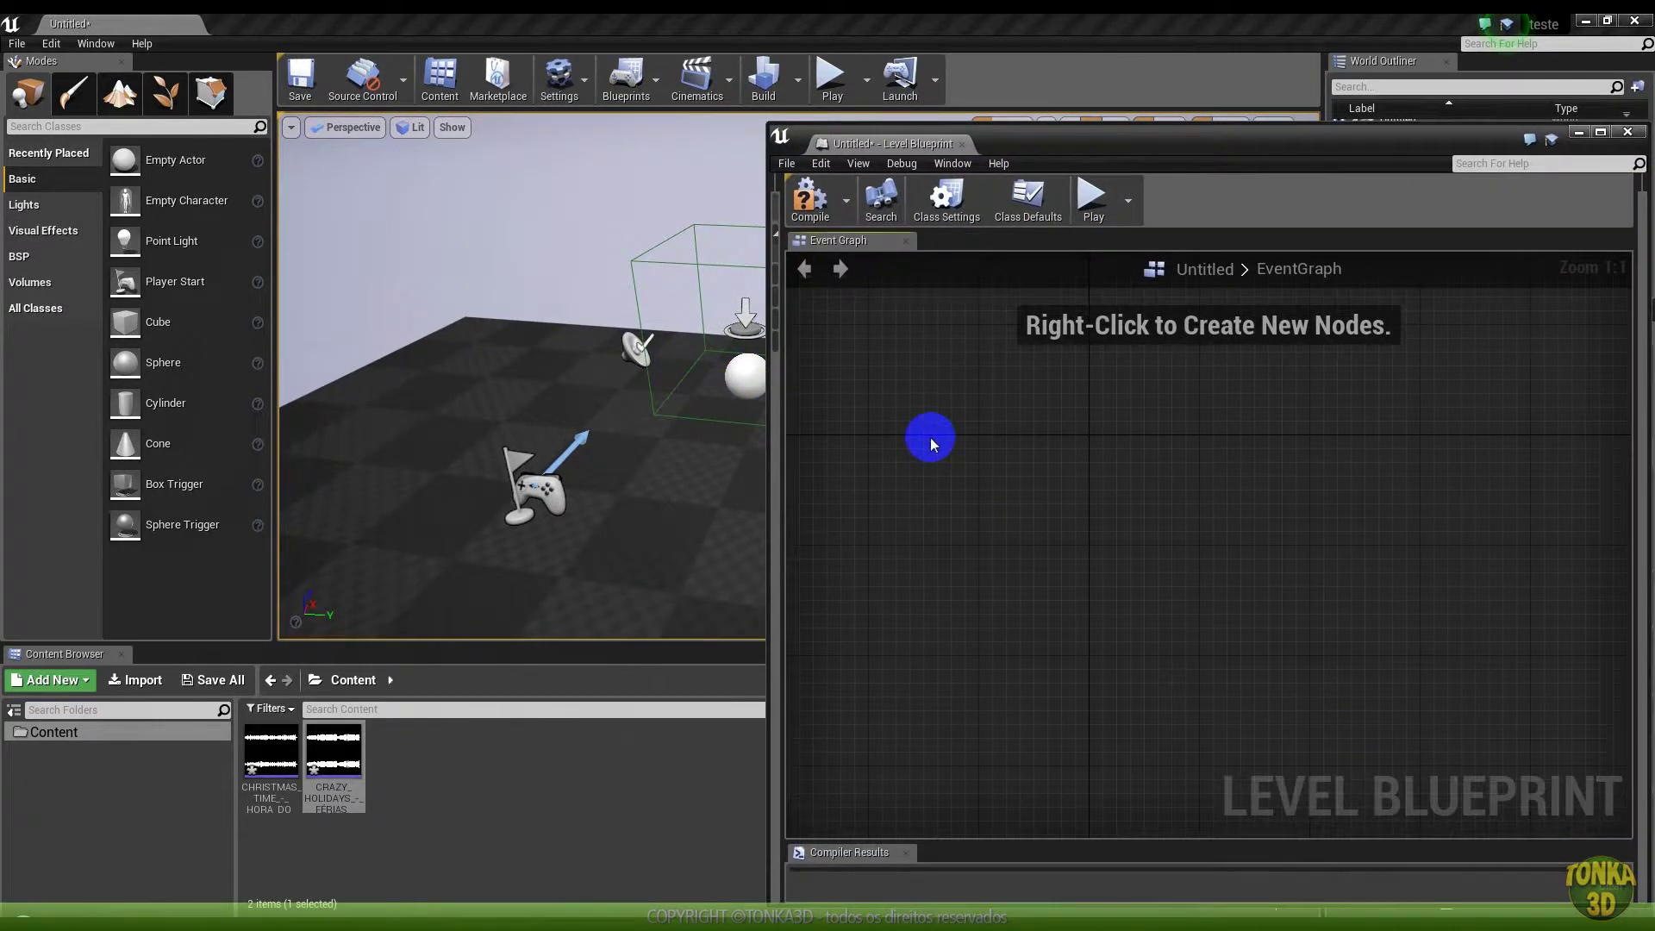
Add an On Actor Begin Overlap event for TriggerBox to the graph
right_click(931, 440)
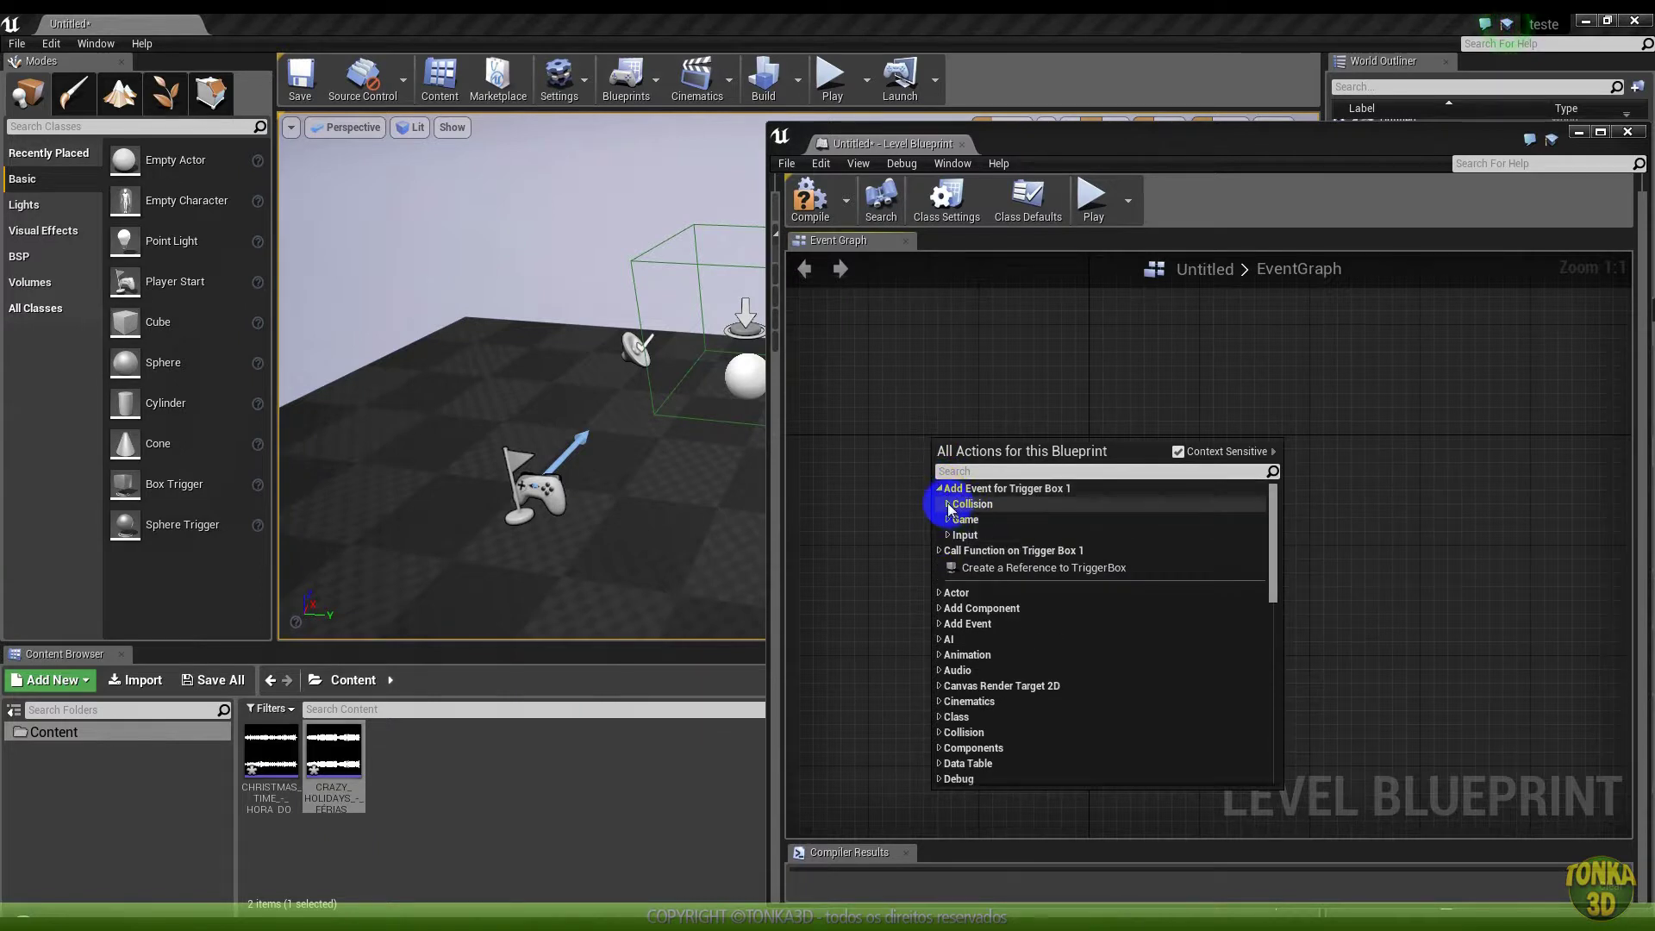
click(949, 504)
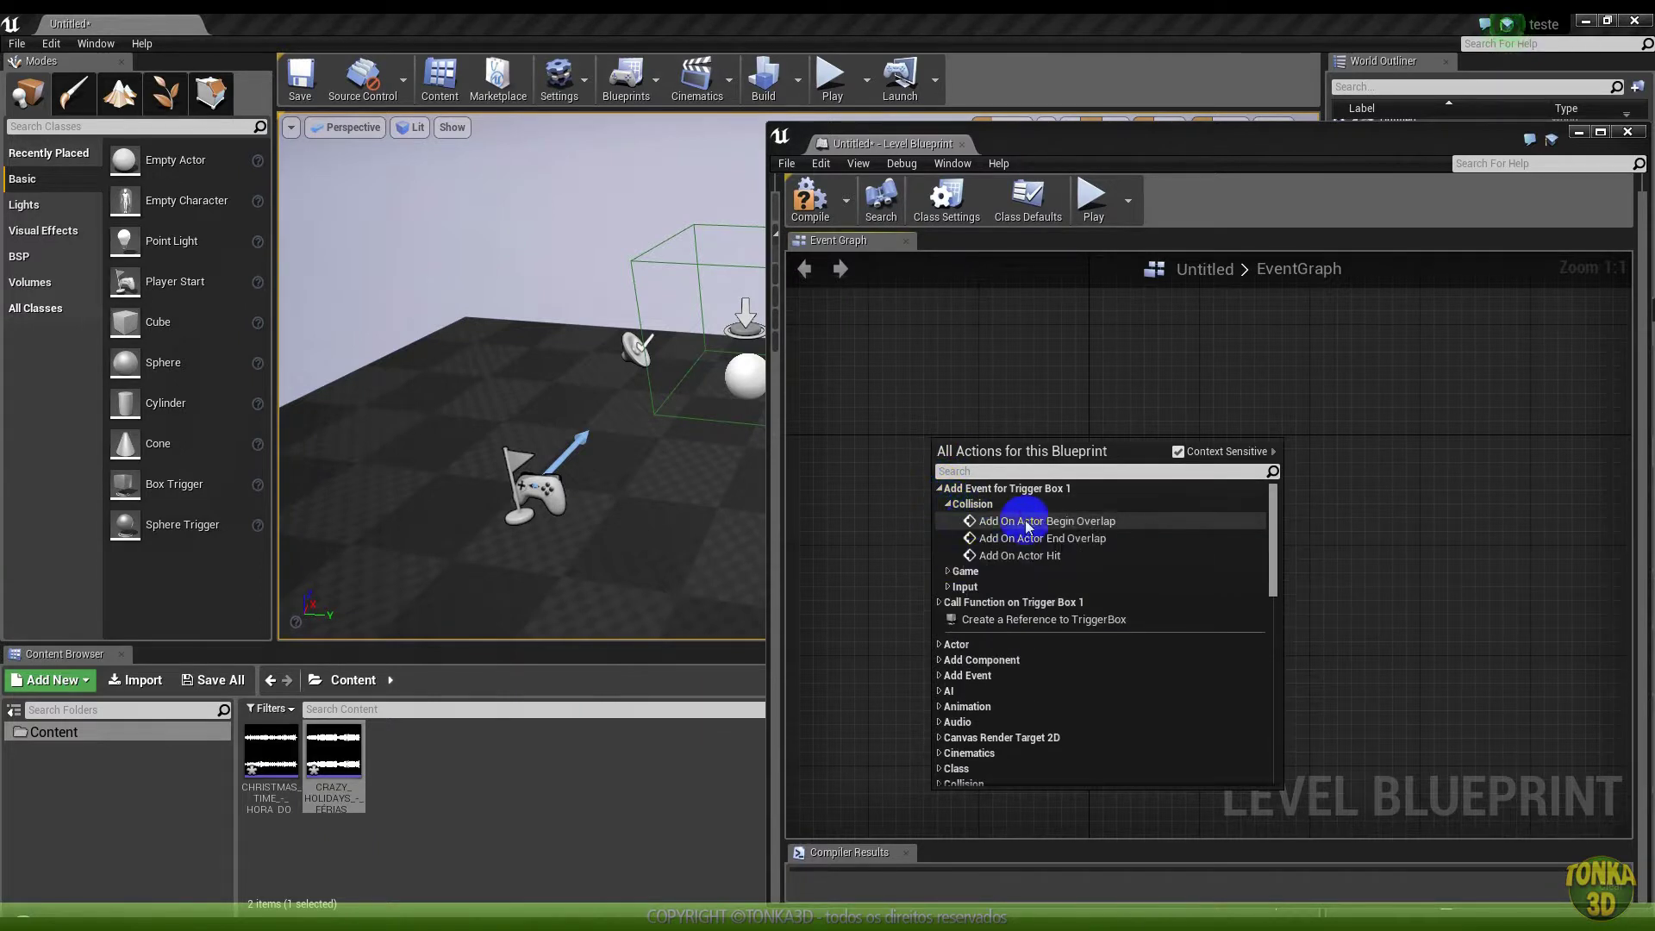
click(1117, 527)
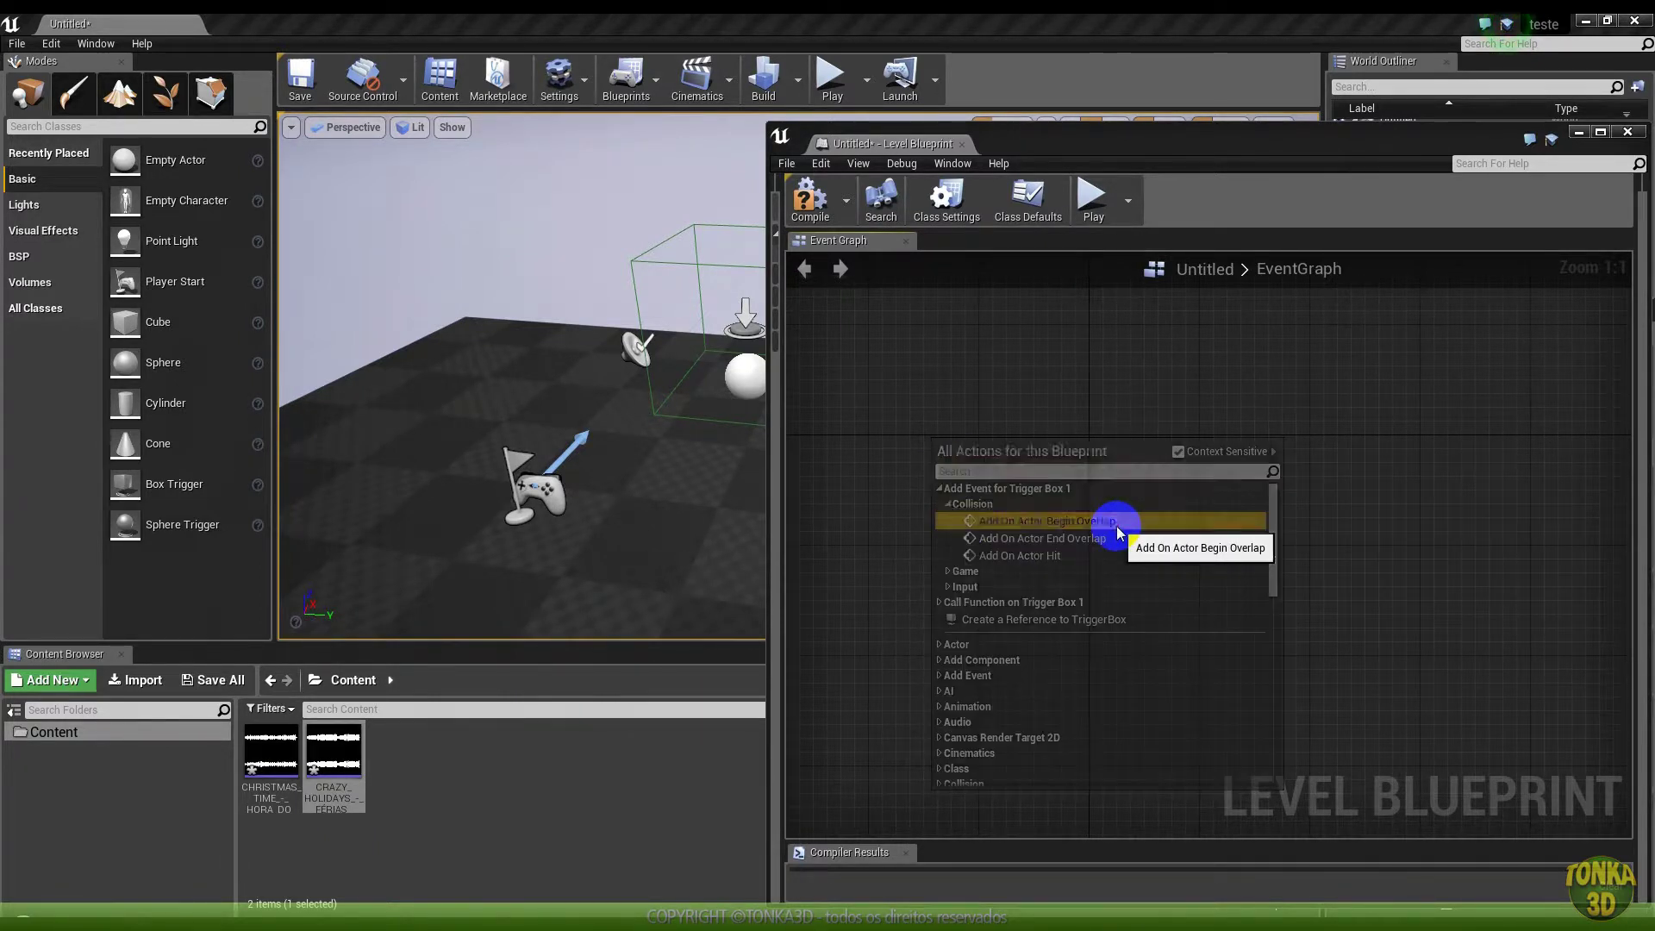
drag(1061, 457, 1009, 423)
mouse_move(618, 383)
right_down()
mouse_move(655, 362)
mouse_move(618, 273)
right_up()
click(617, 274)
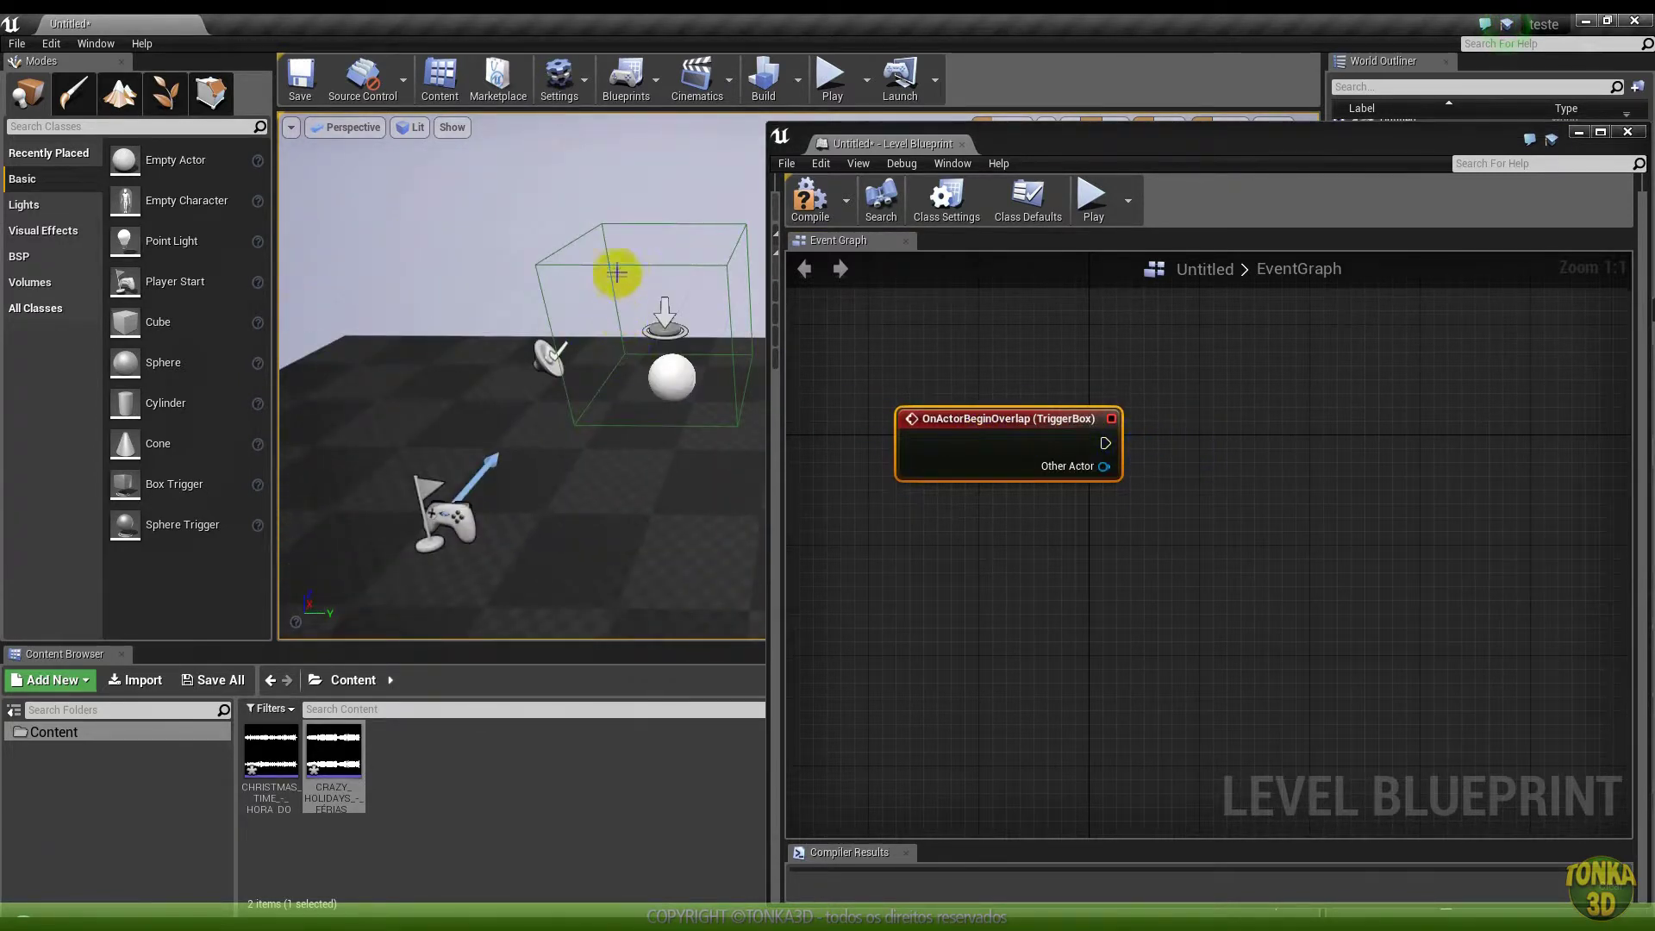
Add an On Actor Begin Overlap event for TriggerBox2 and place it lower in the graph
click(662, 314)
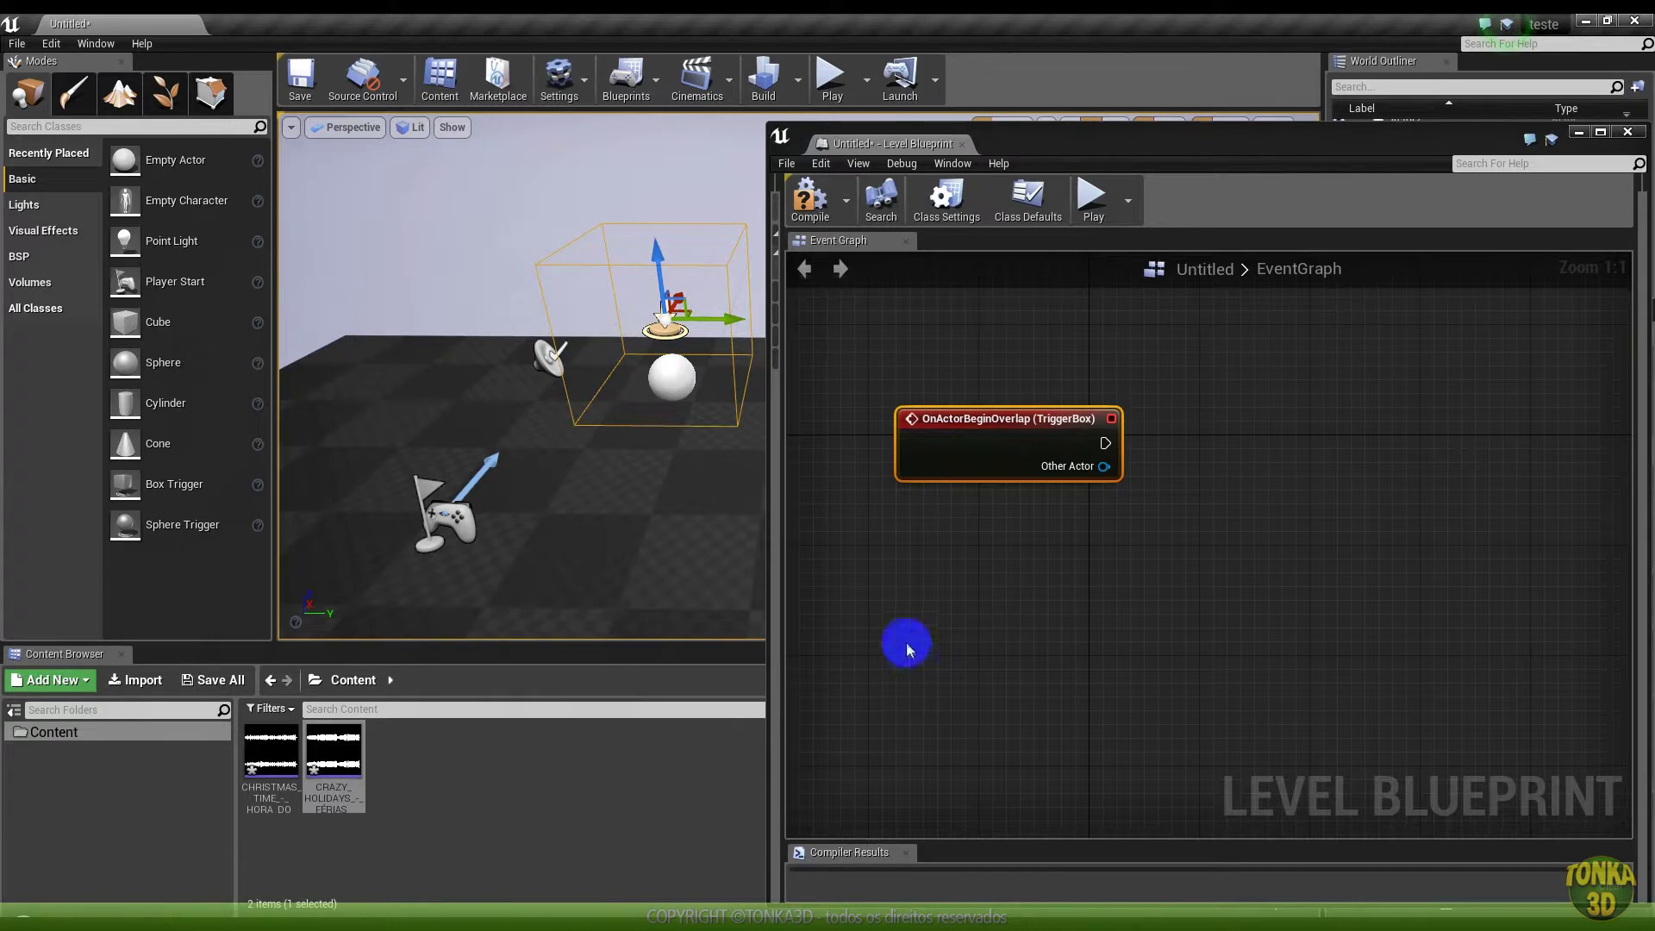
right_click(897, 643)
click(906, 334)
click(915, 349)
click(950, 363)
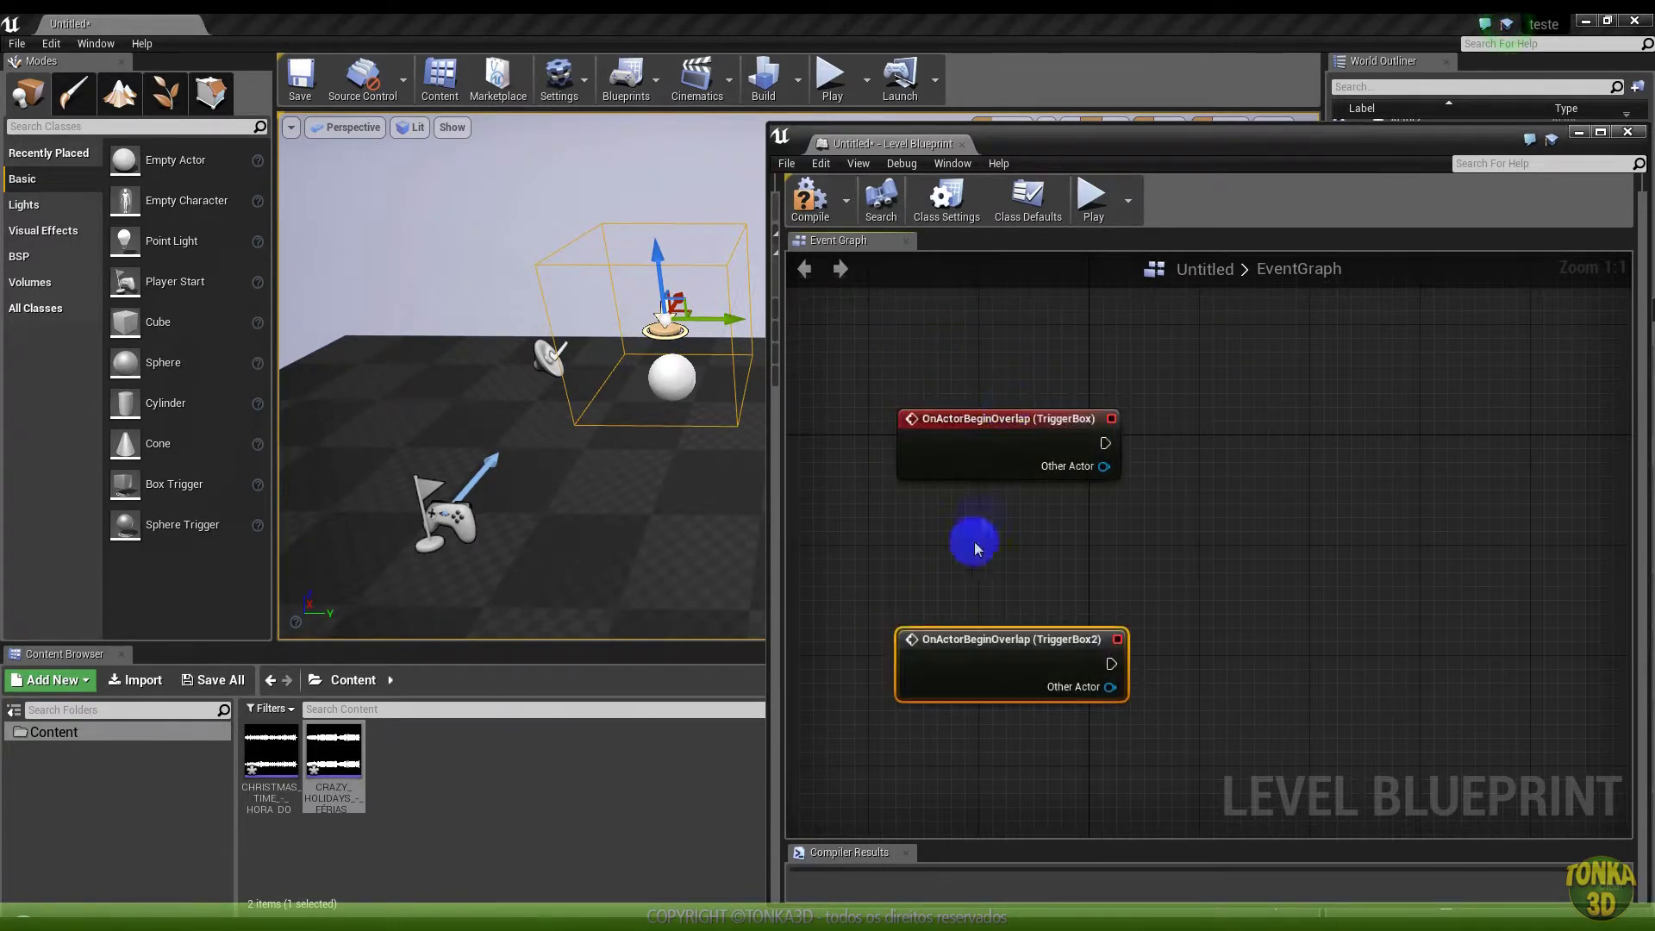
drag(978, 634, 974, 693)
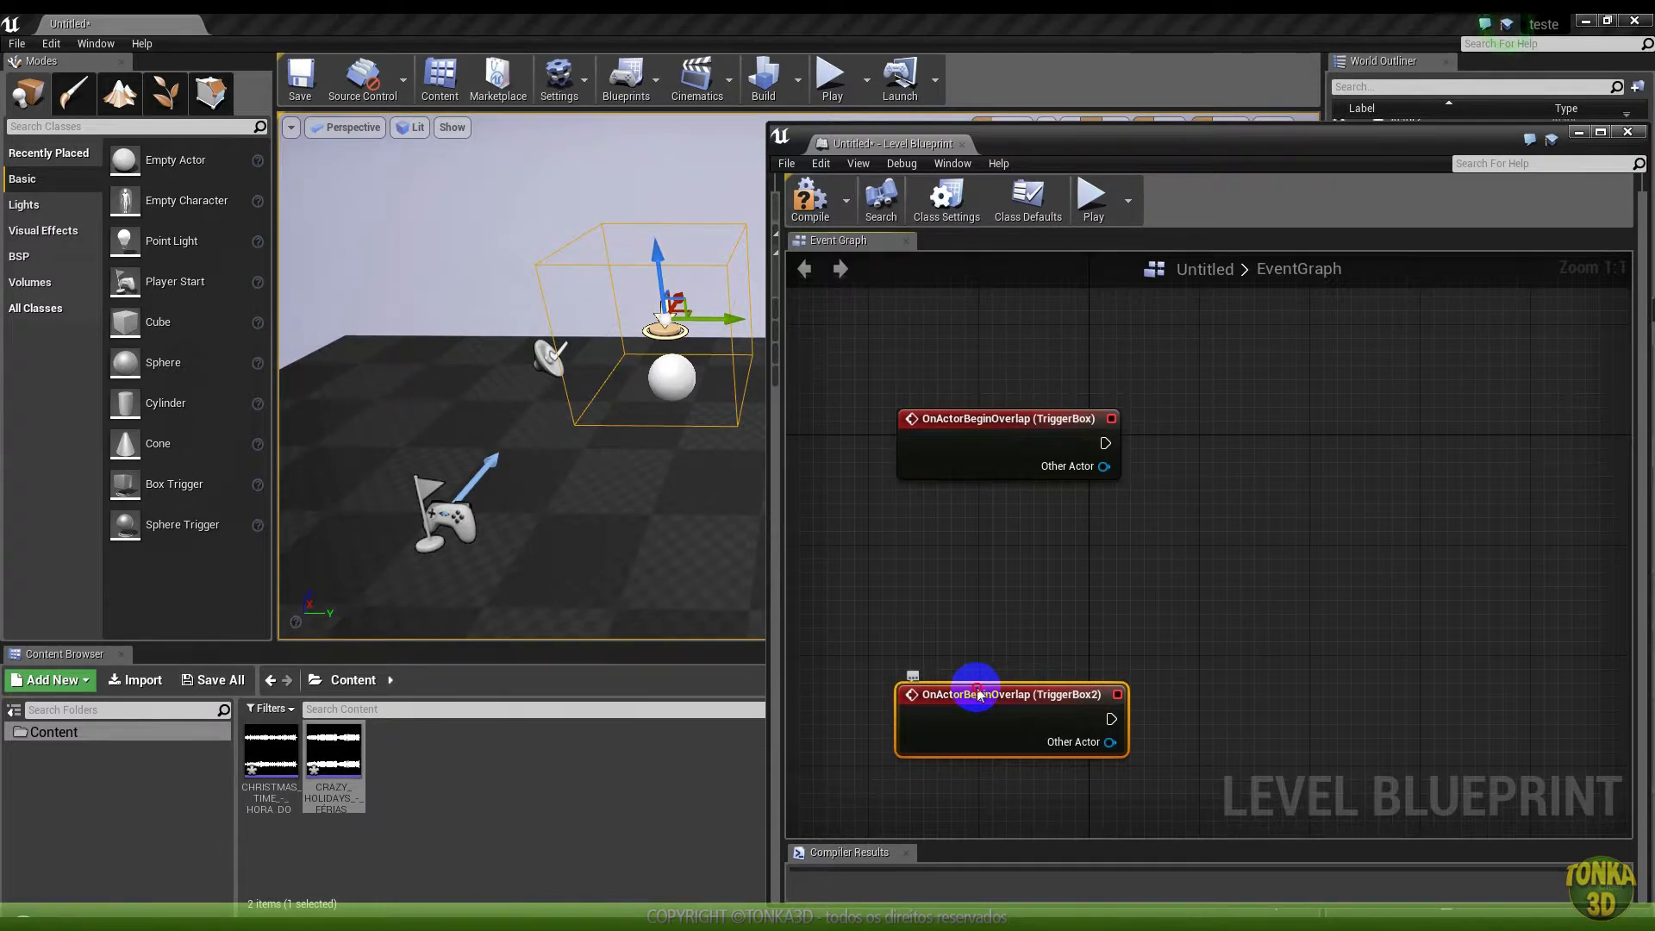
Select the Christmas music sound actor in the level viewport
drag(617, 410, 593, 401)
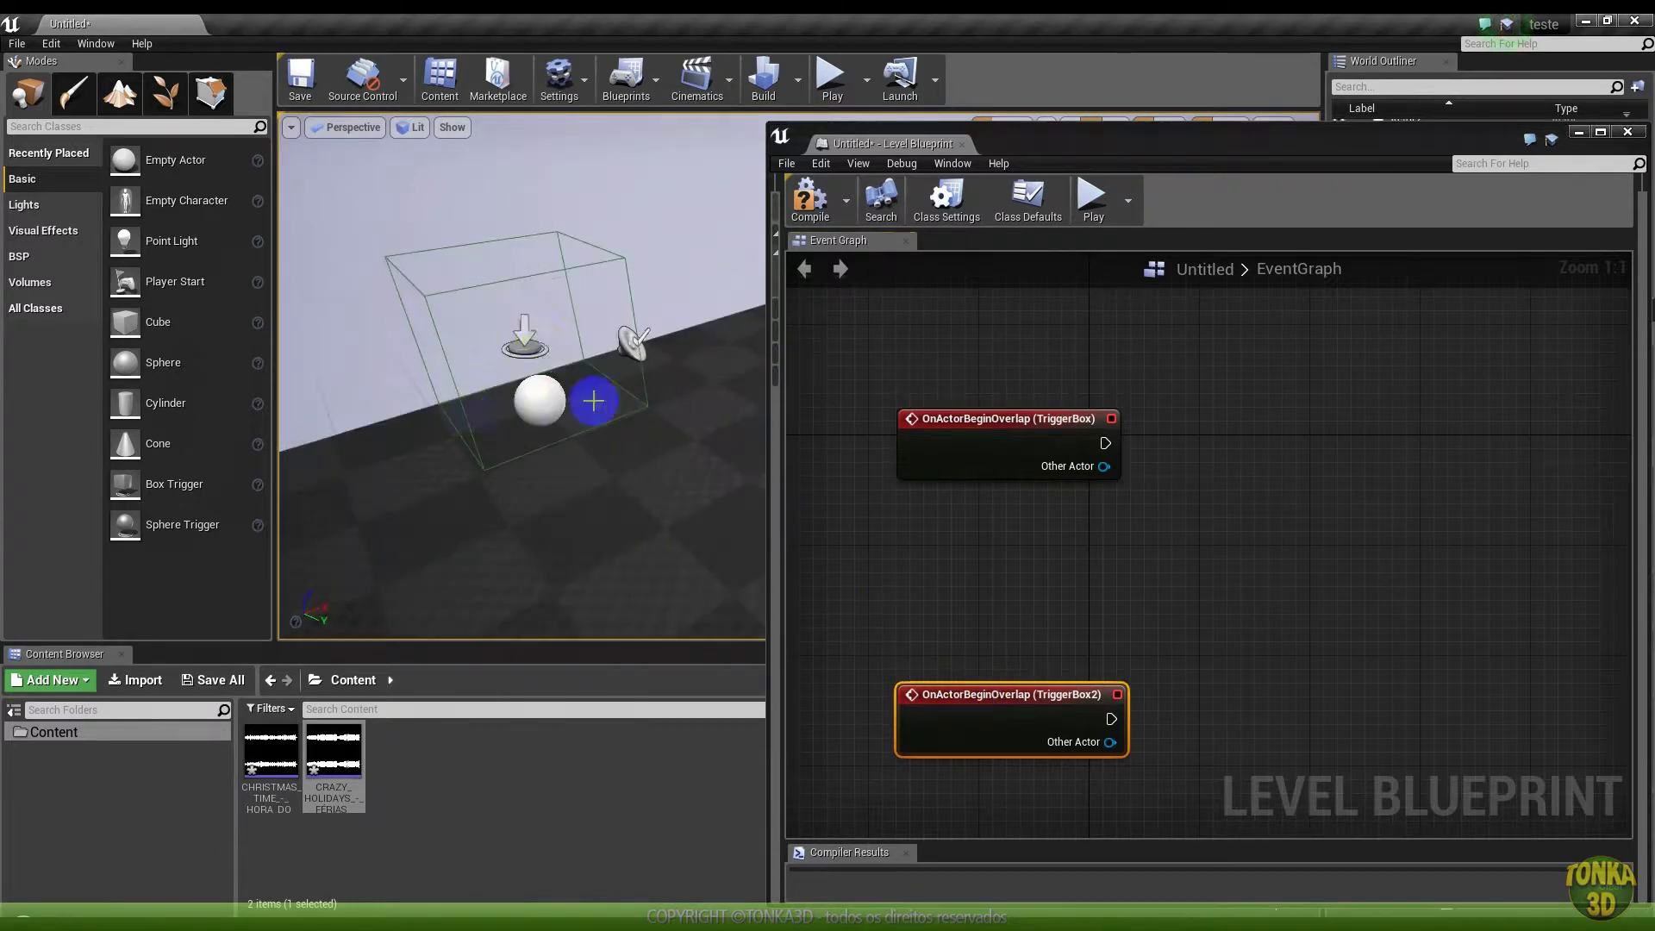
click(623, 341)
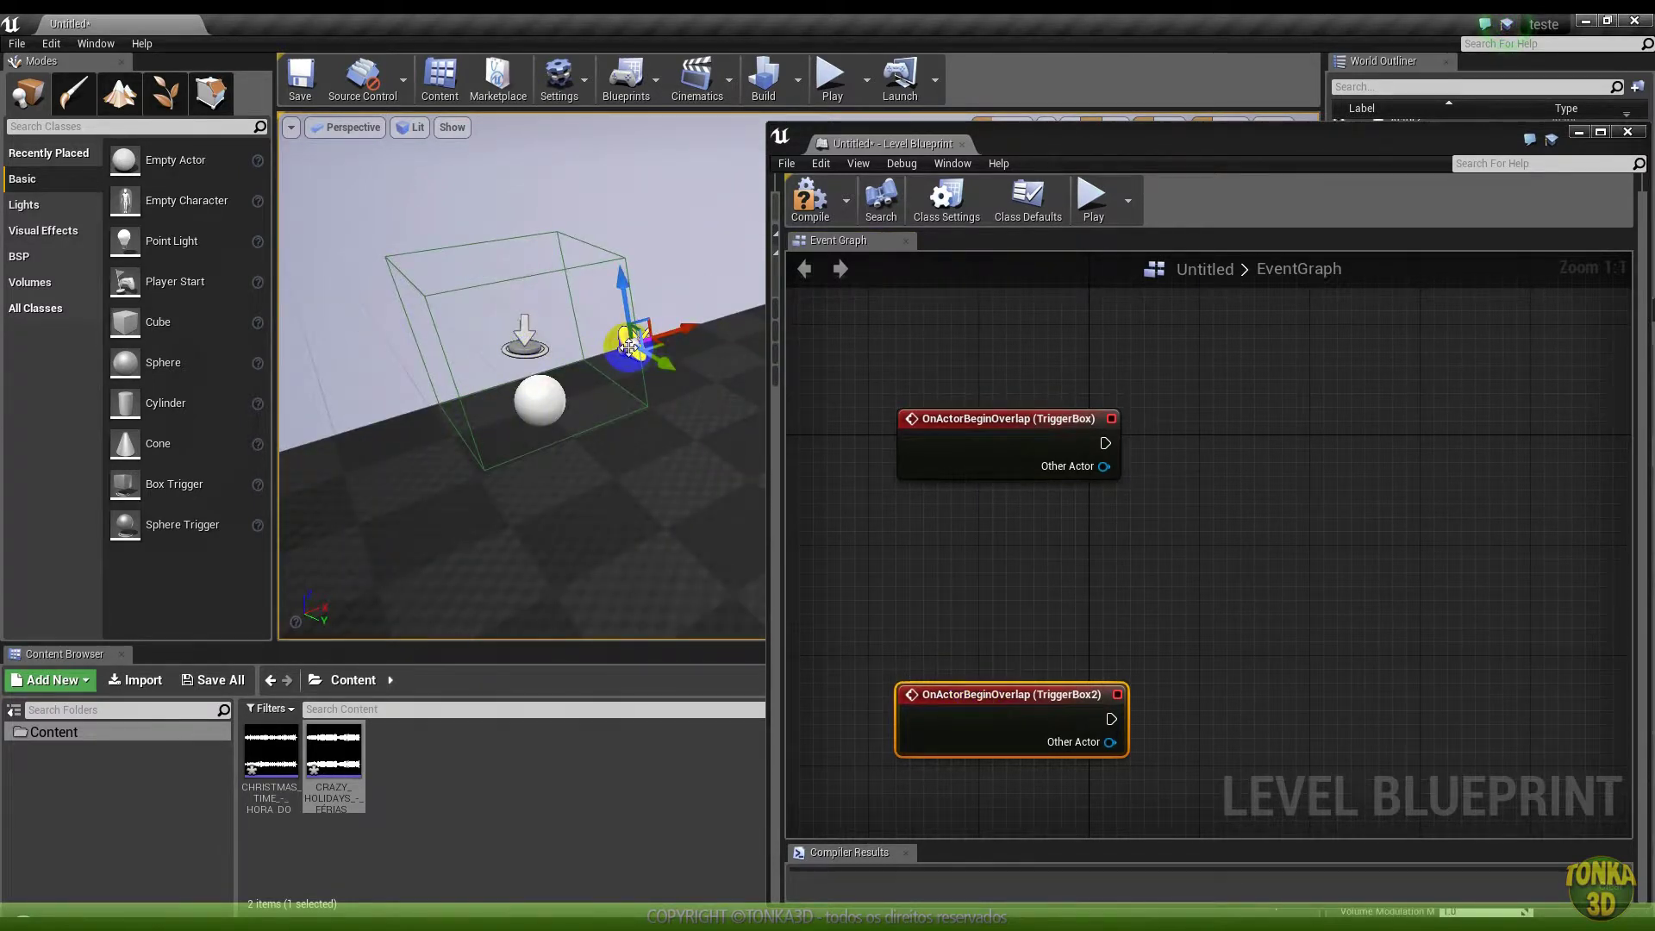
click(654, 329)
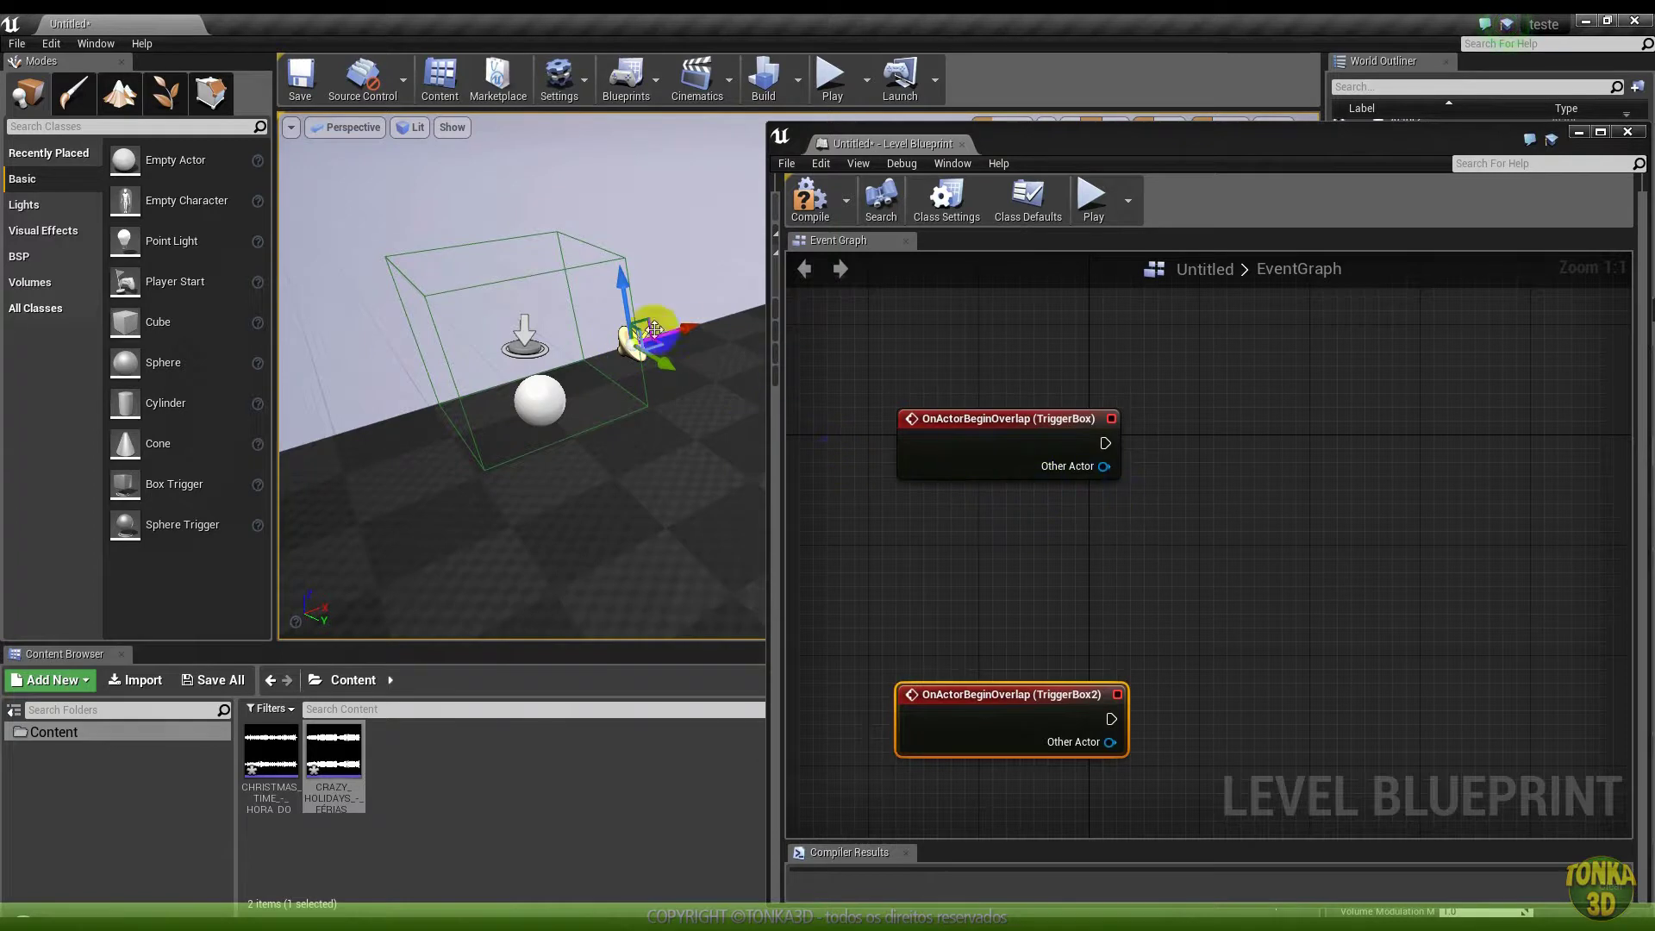
Create a reference node for the CHRISTMAS_TIME_-_HORA_DO_NATAL sound actor
right_click(1173, 536)
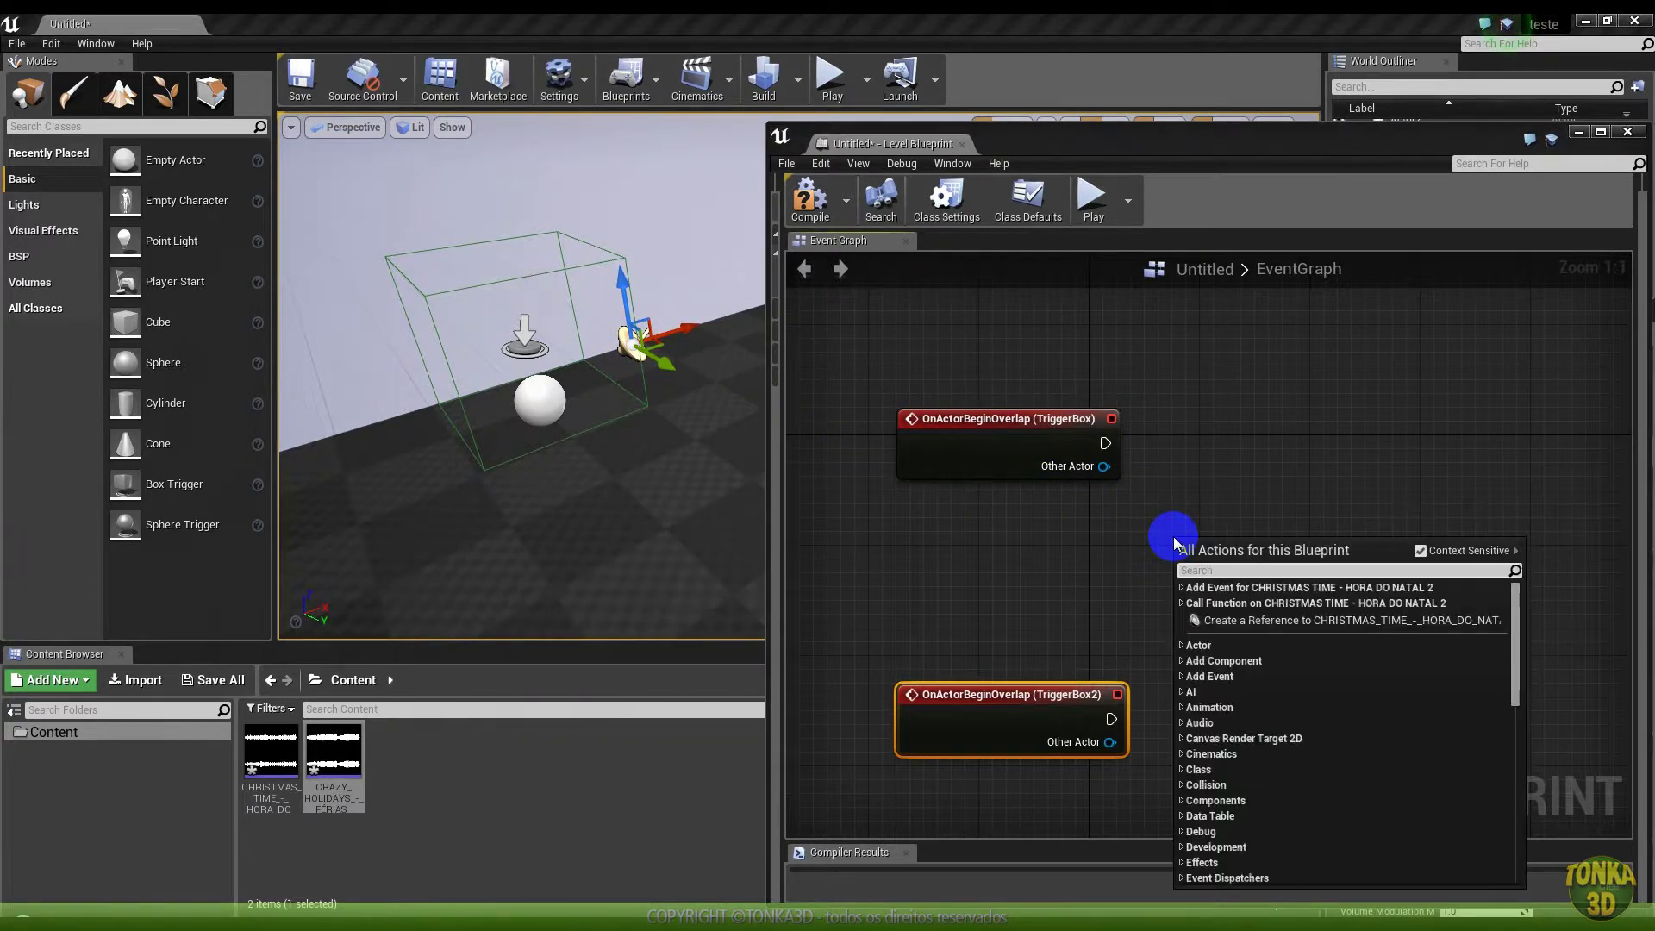
click(1268, 622)
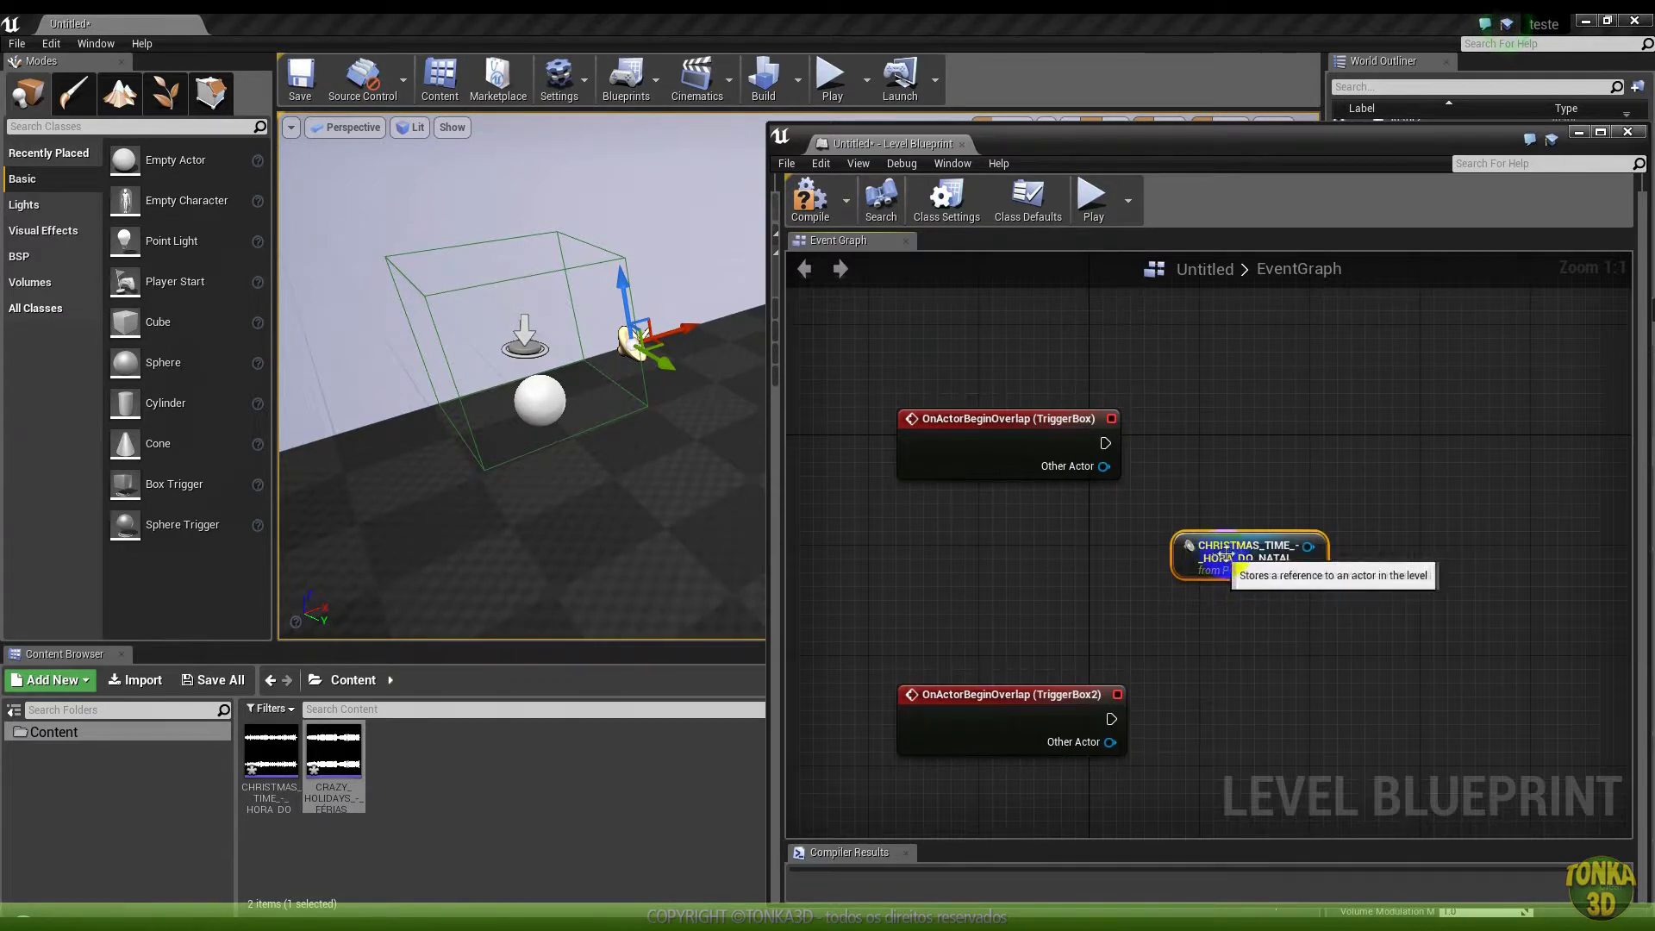
right_drag(1255, 609, 1164, 499)
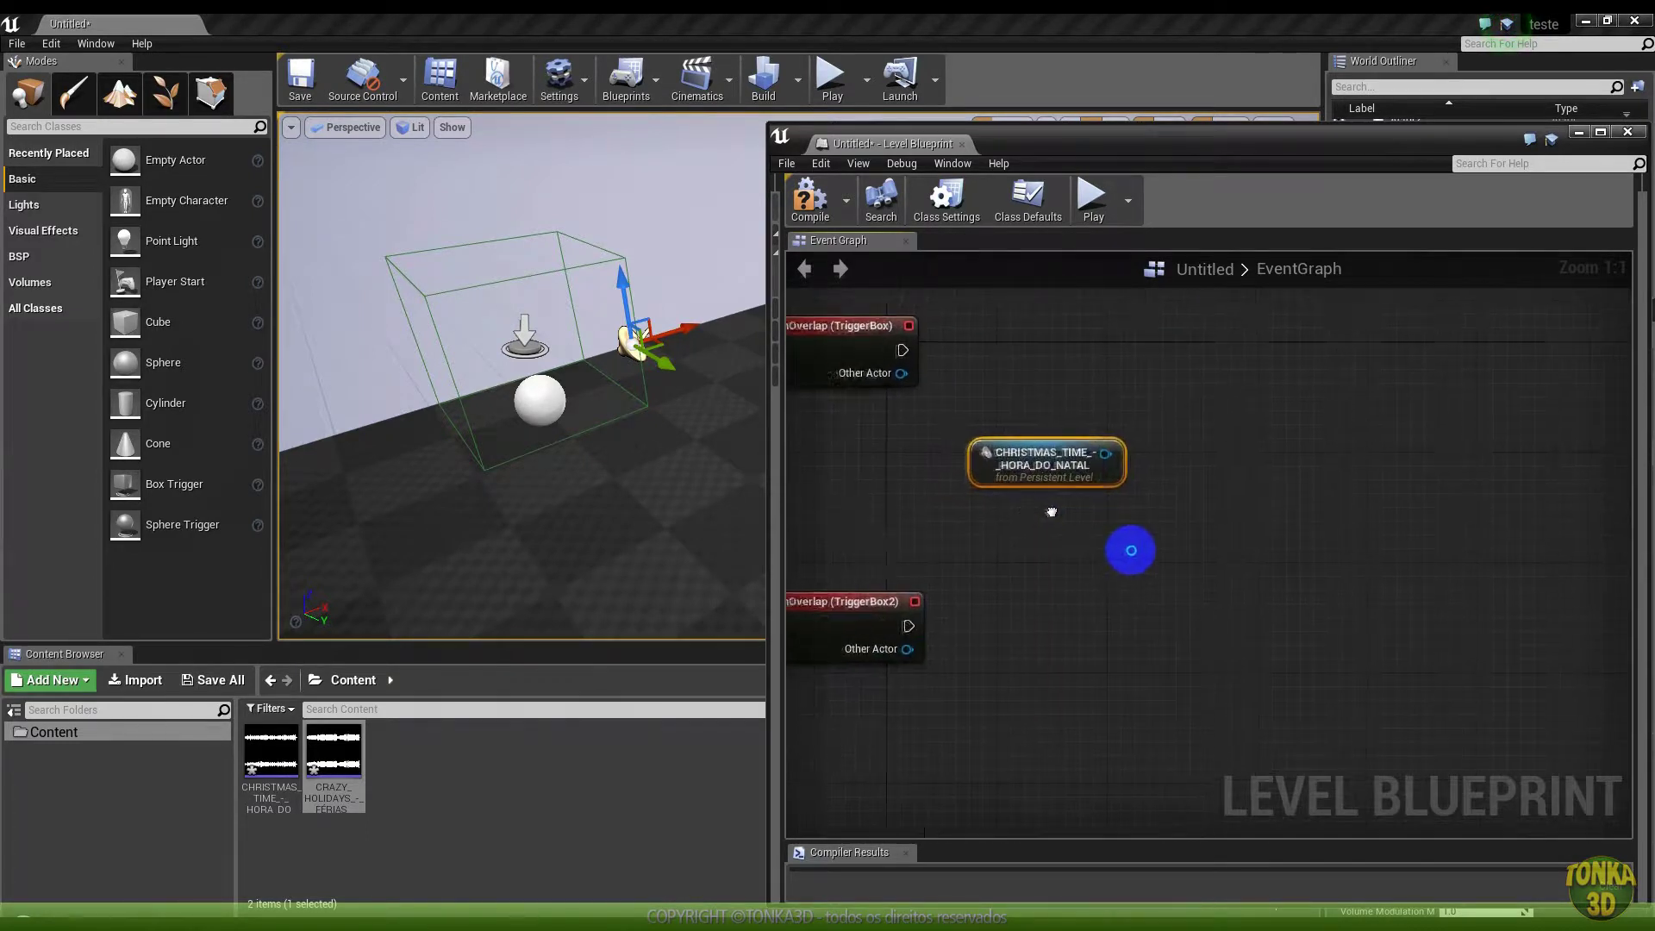
Create a reference node for the CRAZY_HOLIDAYS_-_FERIAS_MALUCAS sound actor
click(535, 371)
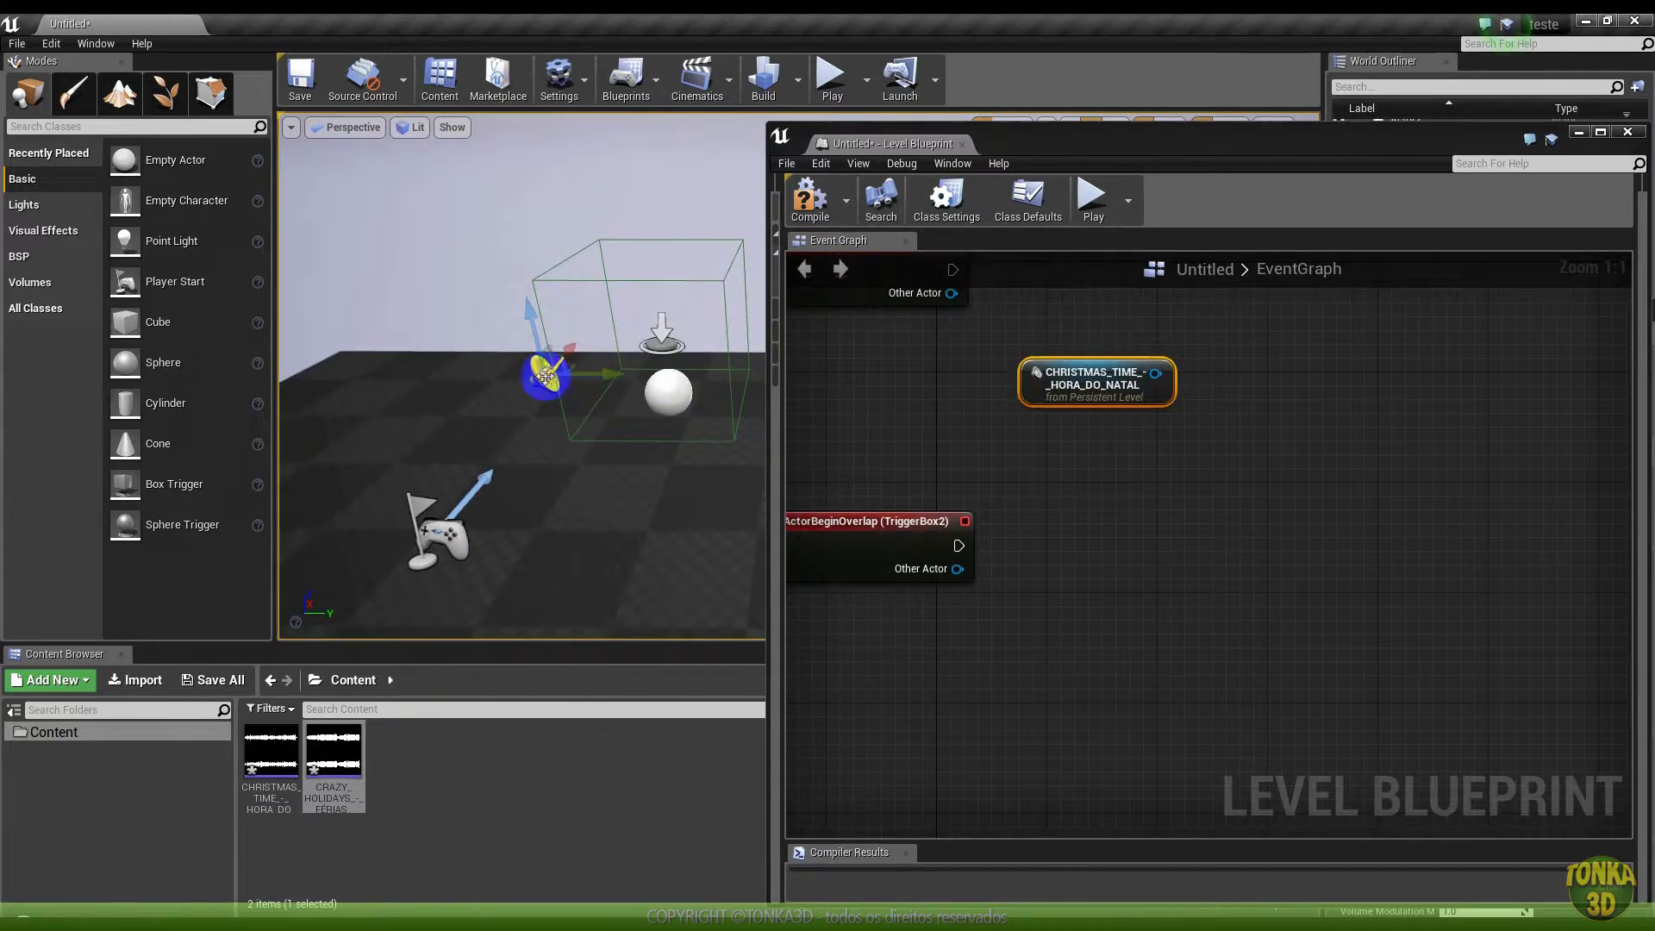
right_click(1059, 676)
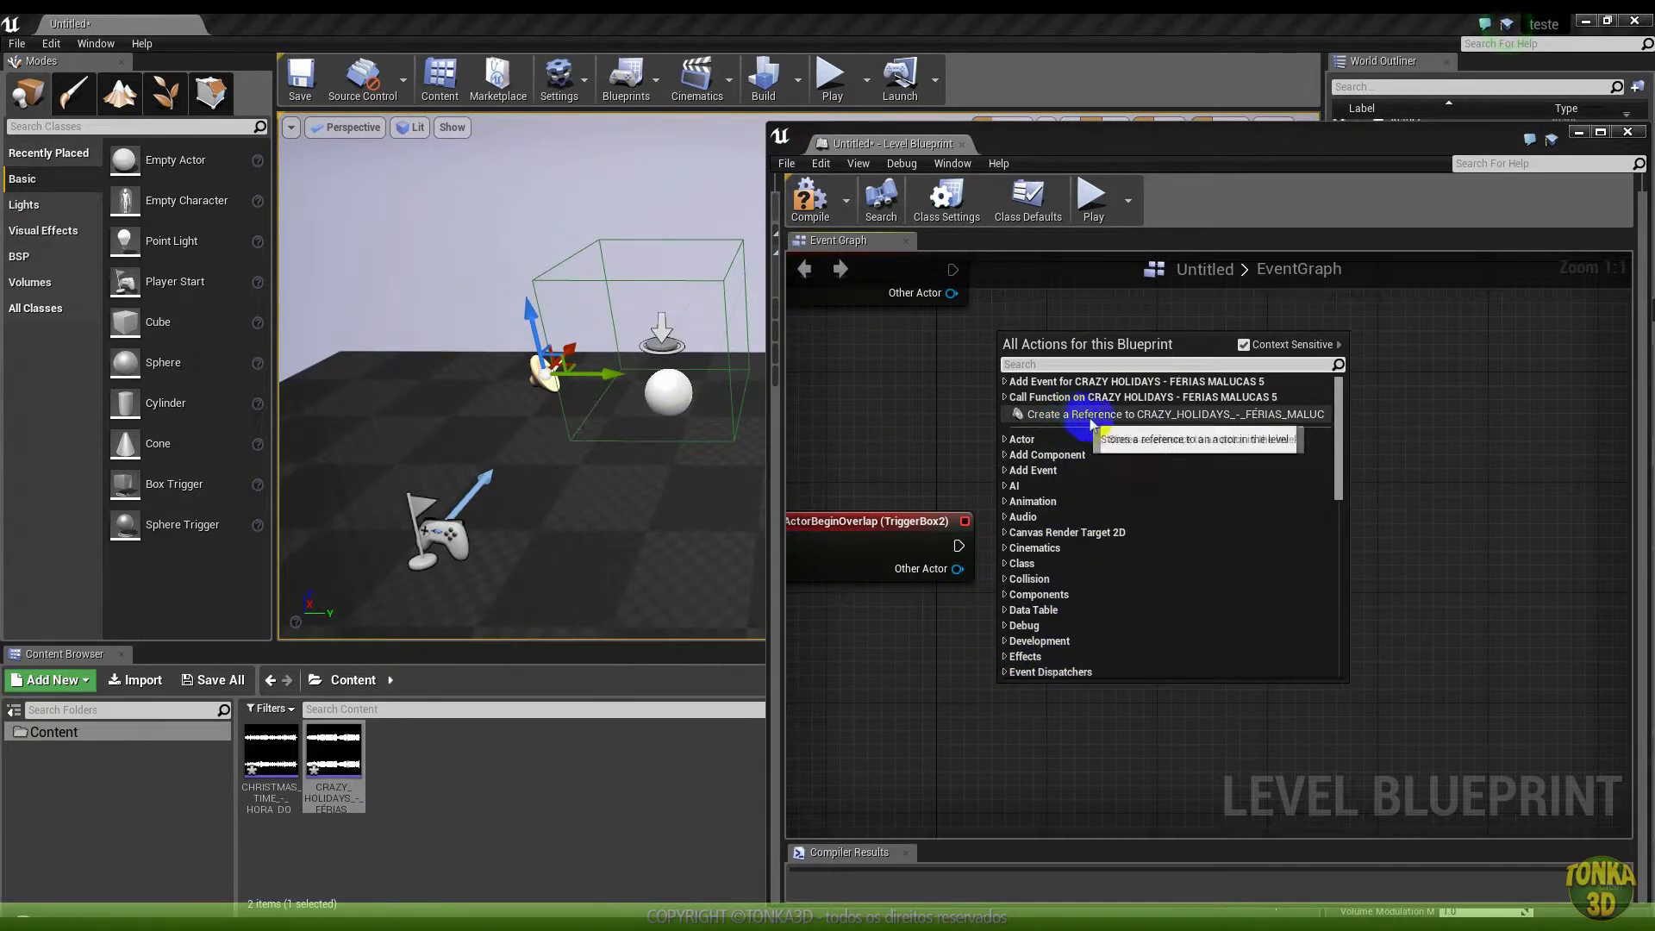
click(1088, 416)
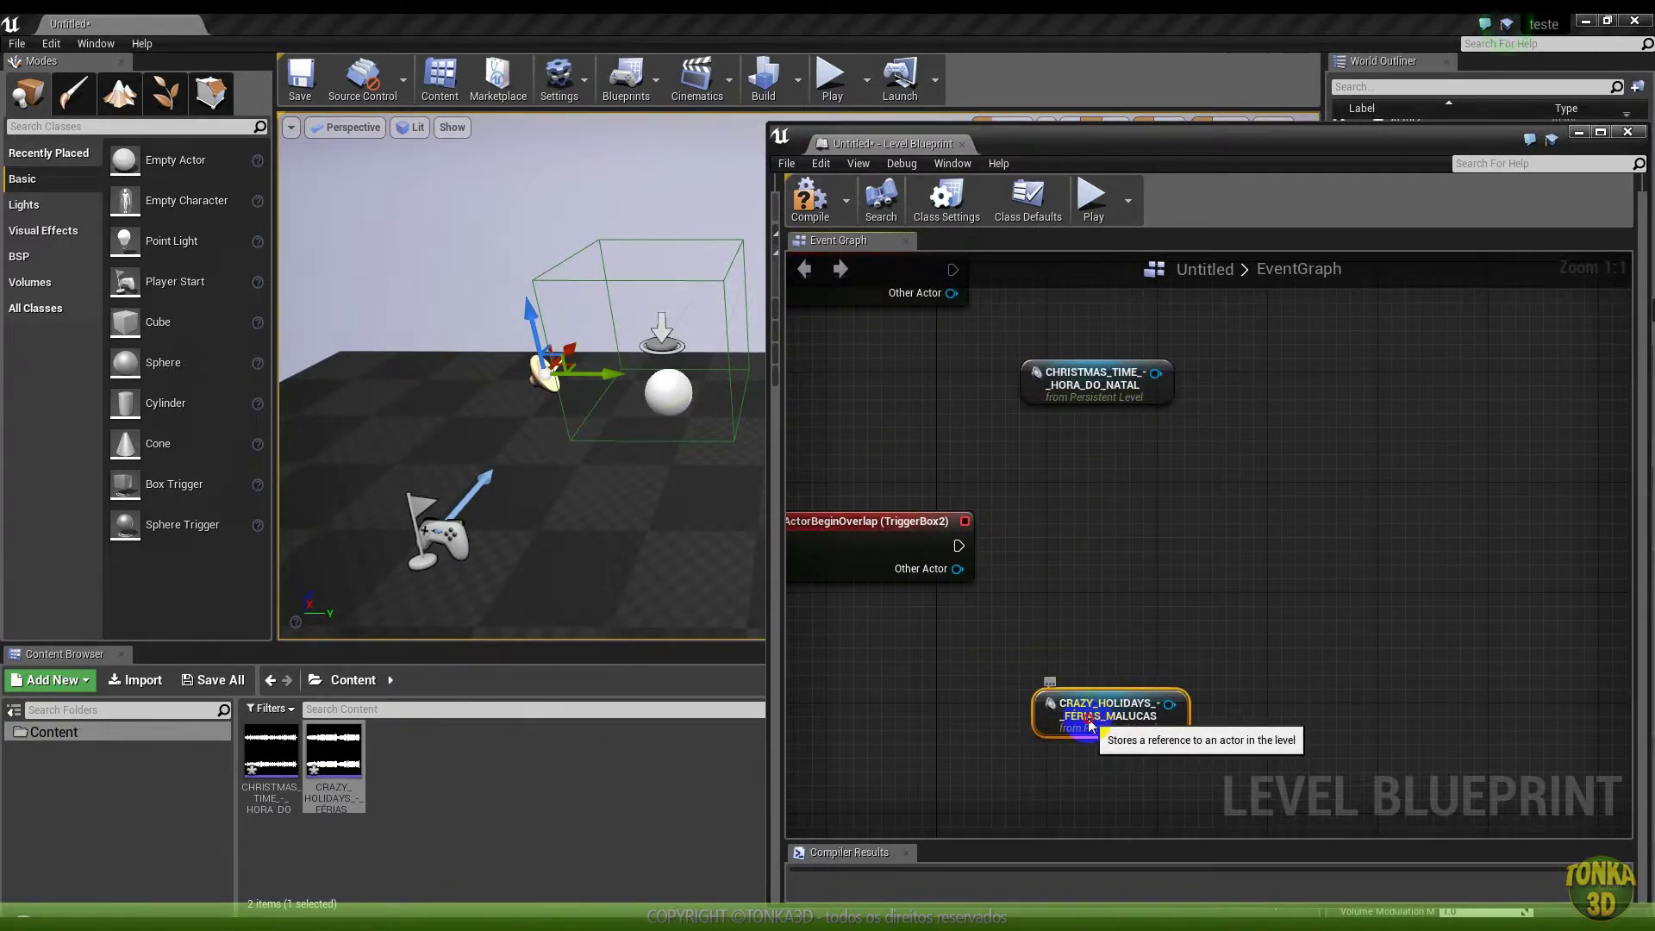
right_drag(1101, 547, 1017, 501)
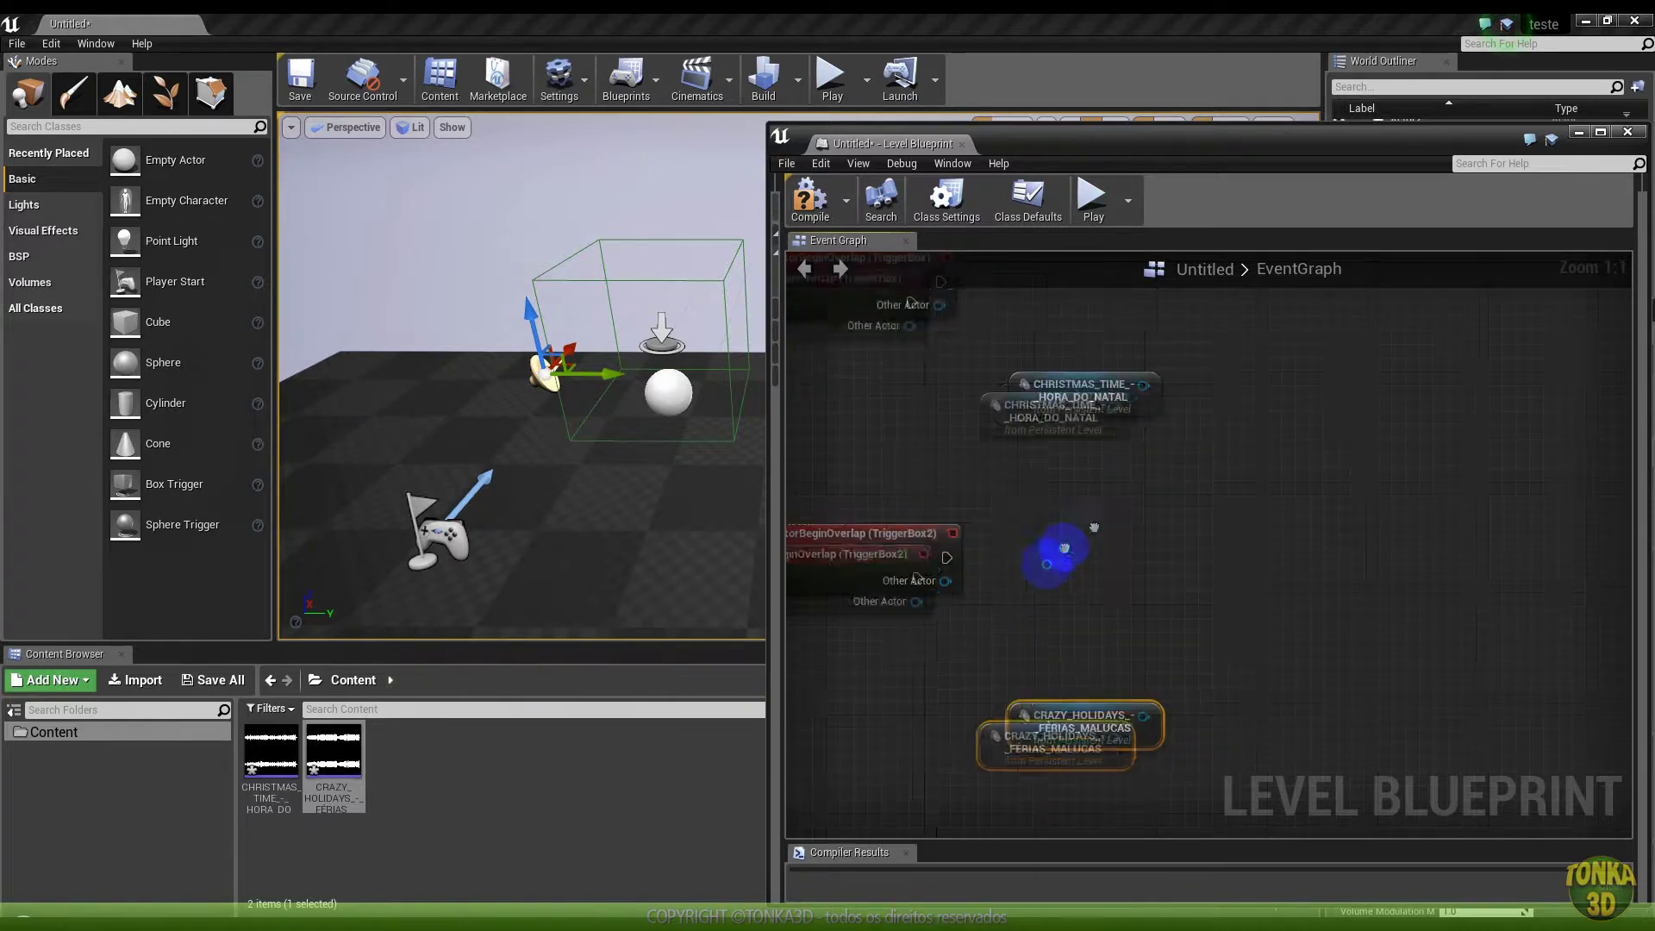
drag(1036, 477, 1152, 396)
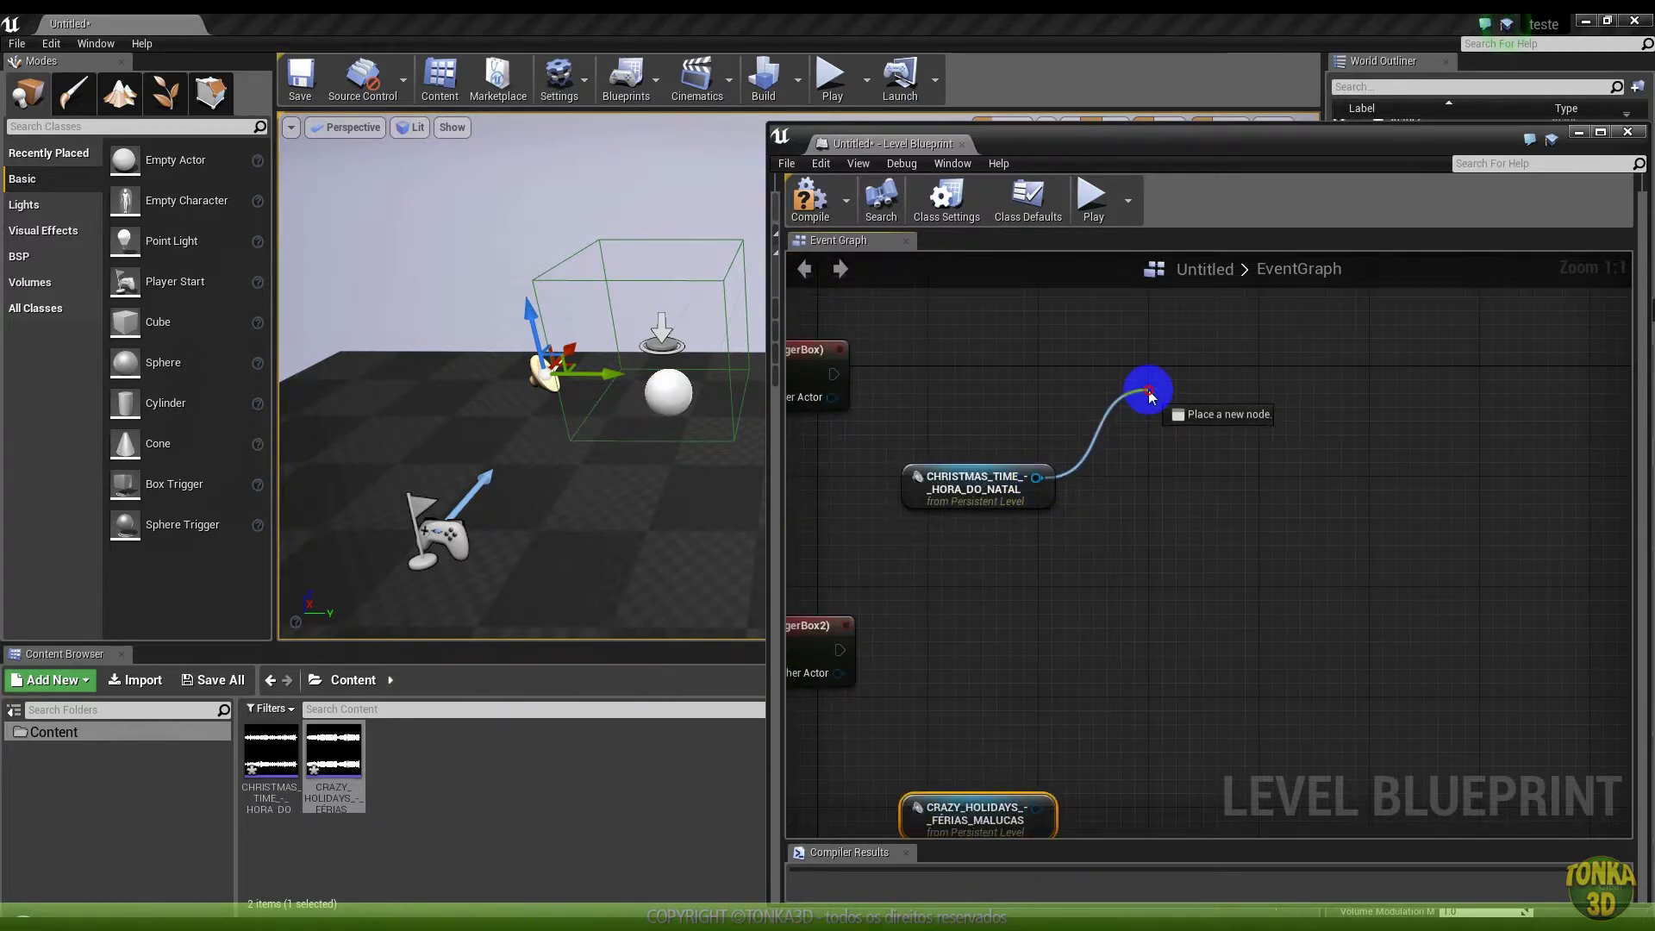
Add a Play (AudioComponent) node targeting the Christmas actor's Audio Component, removing the duplicate getter
text(play)
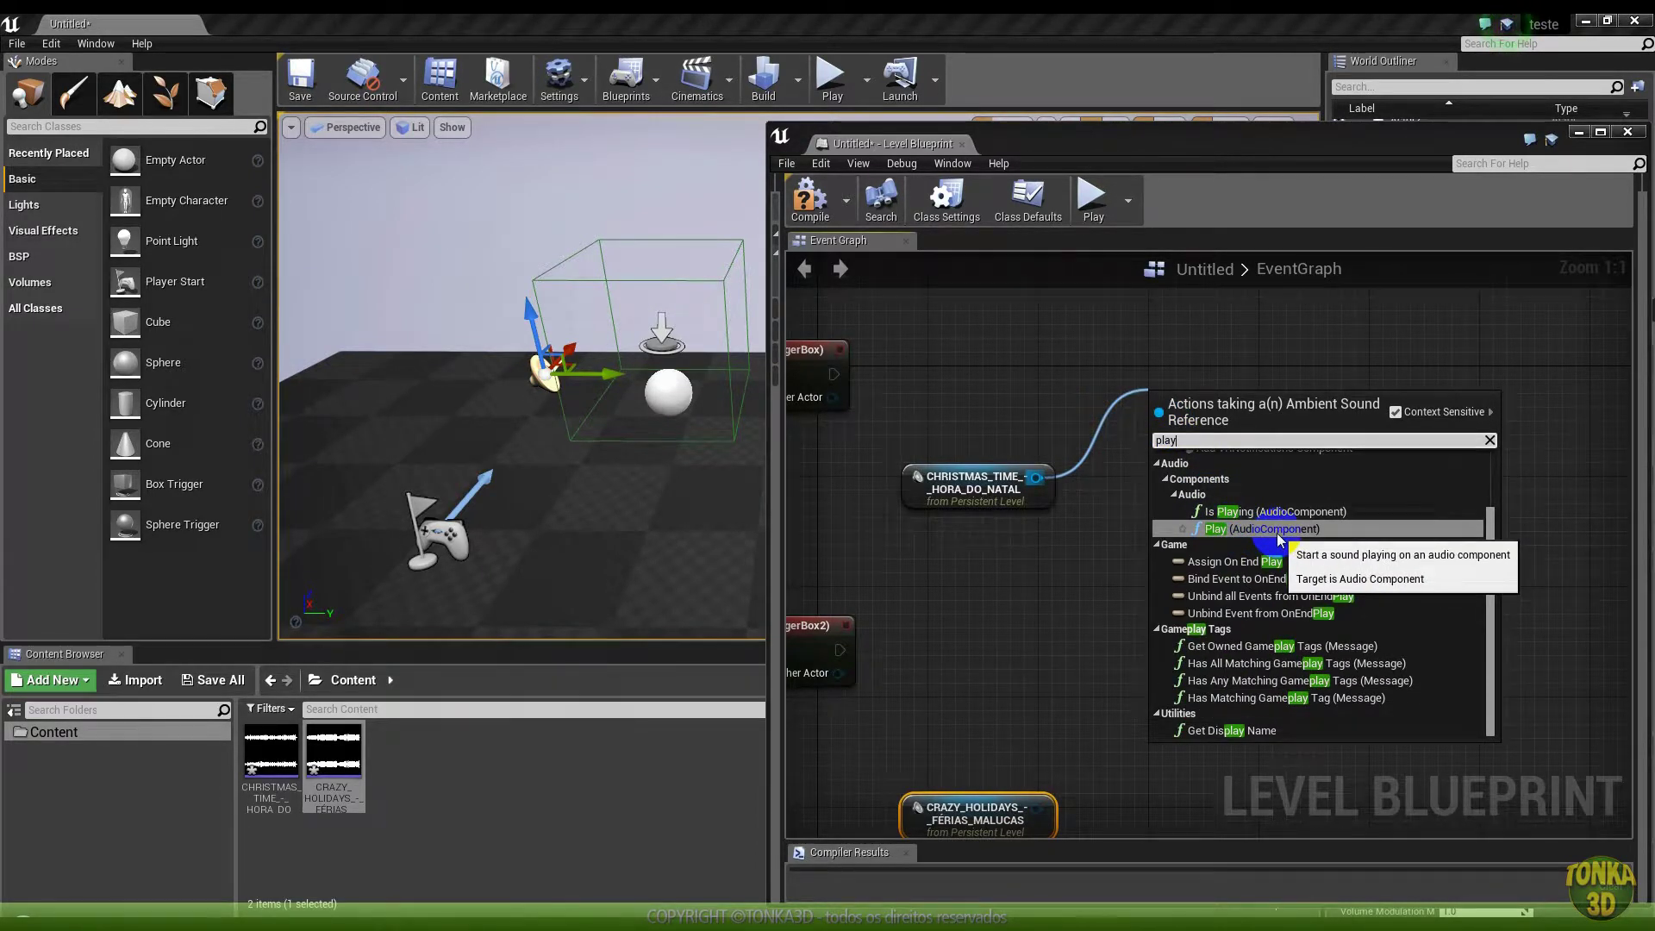
click(1280, 529)
drag(1164, 410, 1272, 392)
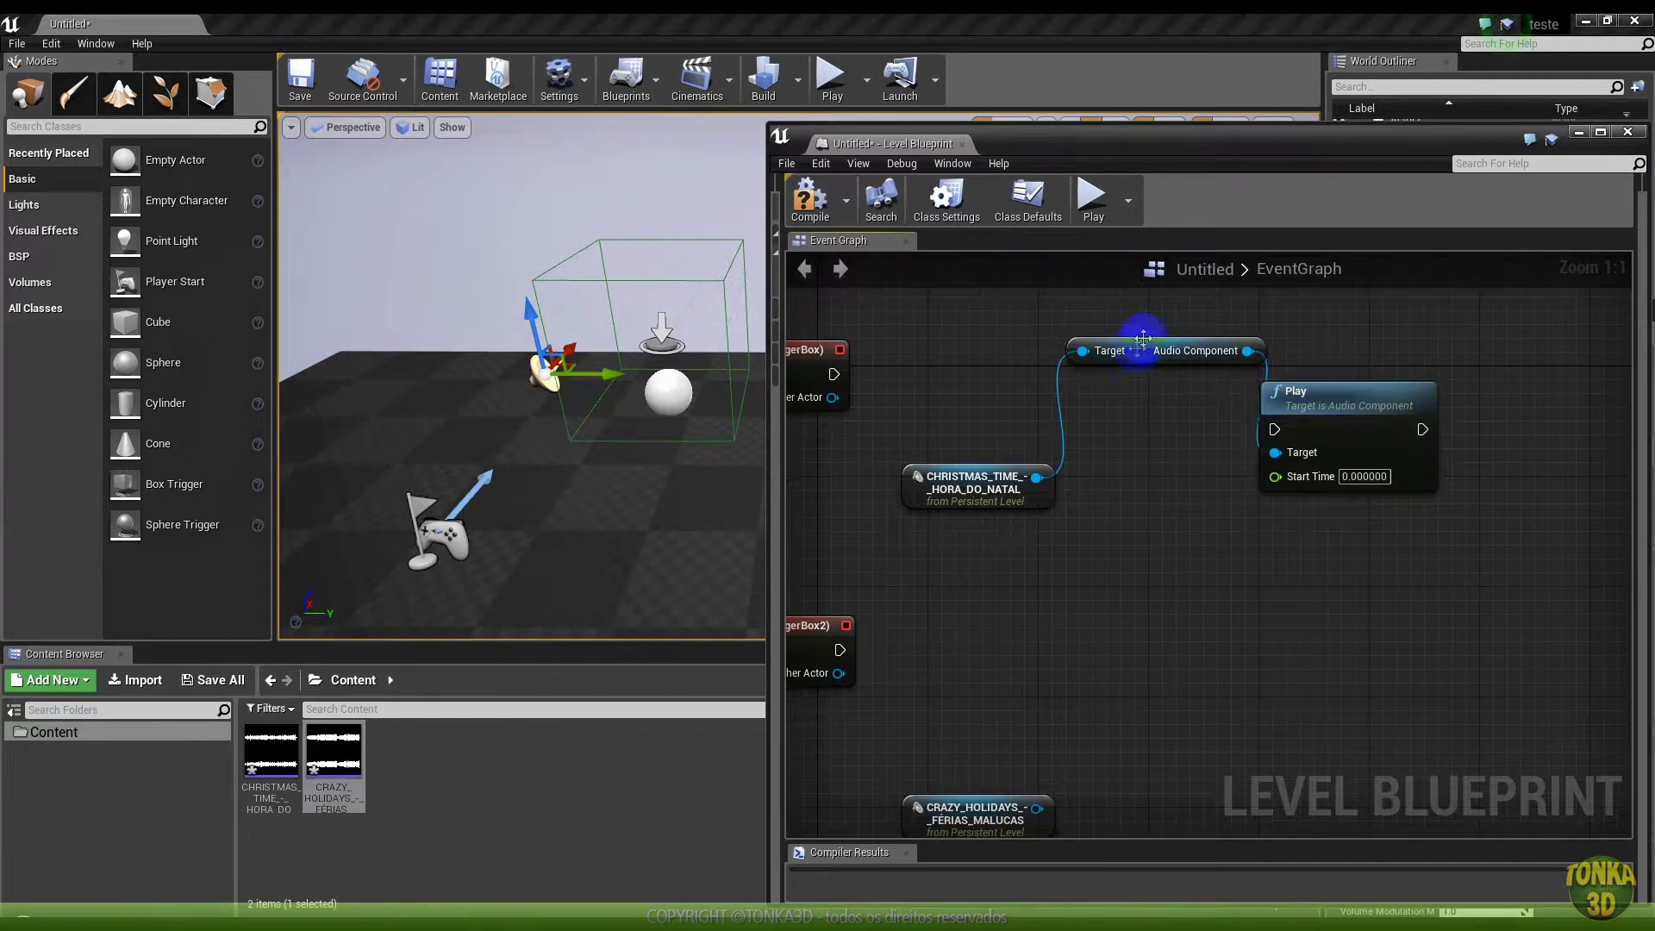
mouse_move(1143, 338)
mouse_down()
mouse_move(1117, 520)
mouse_move(1102, 500)
mouse_up()
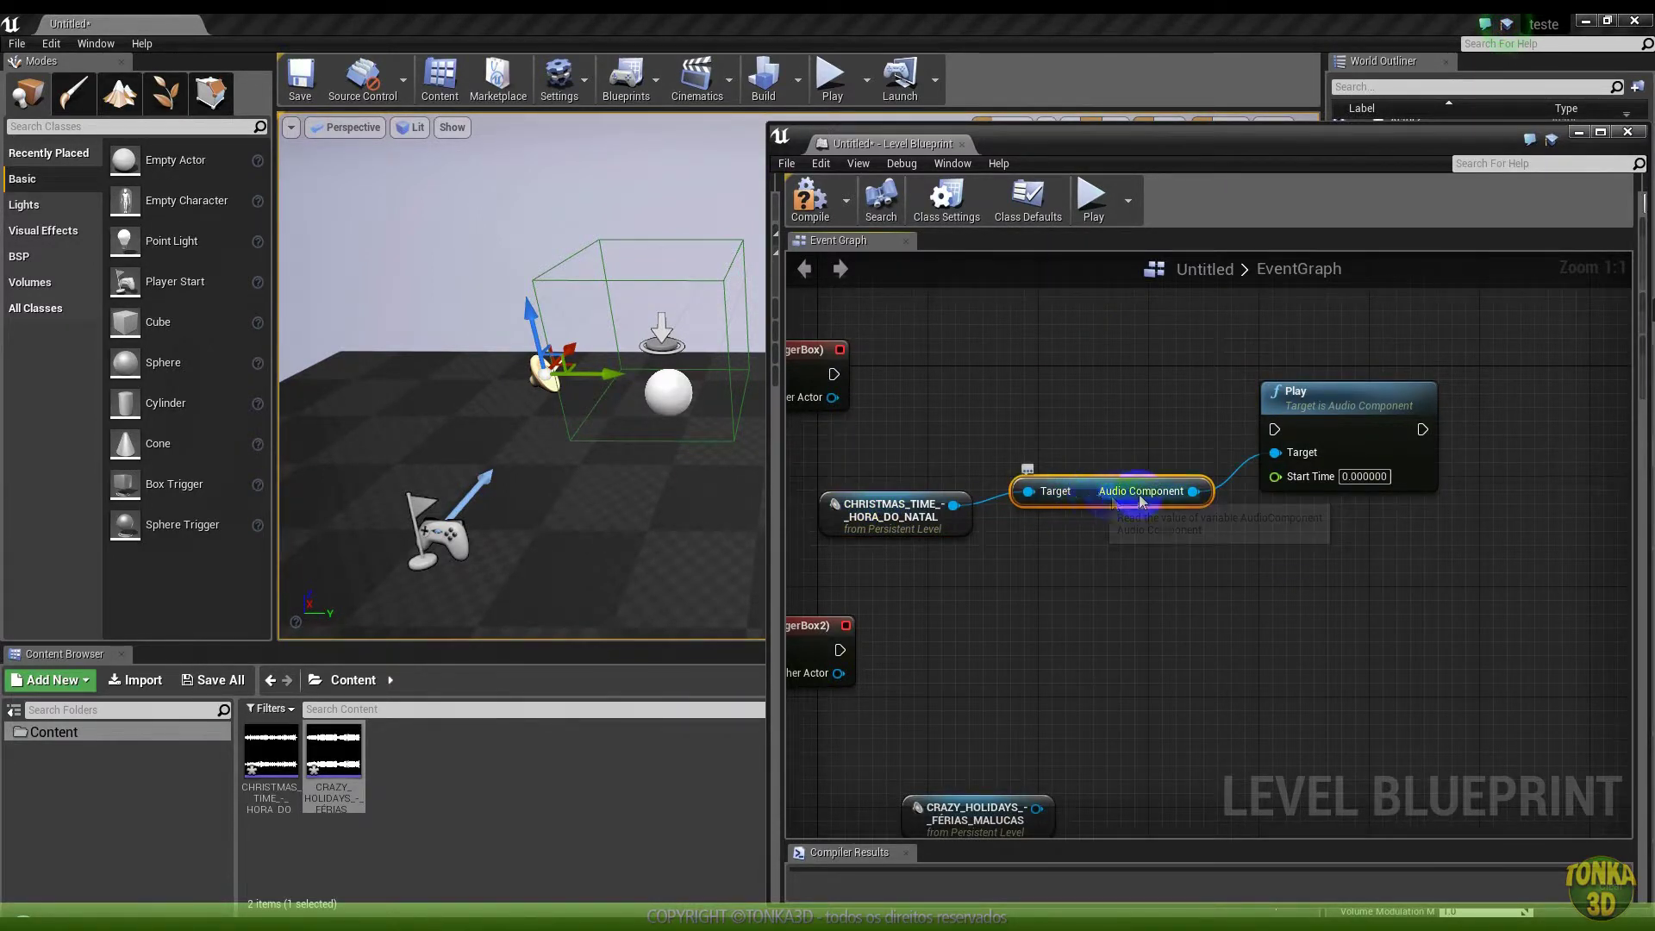
drag(1025, 492, 952, 505)
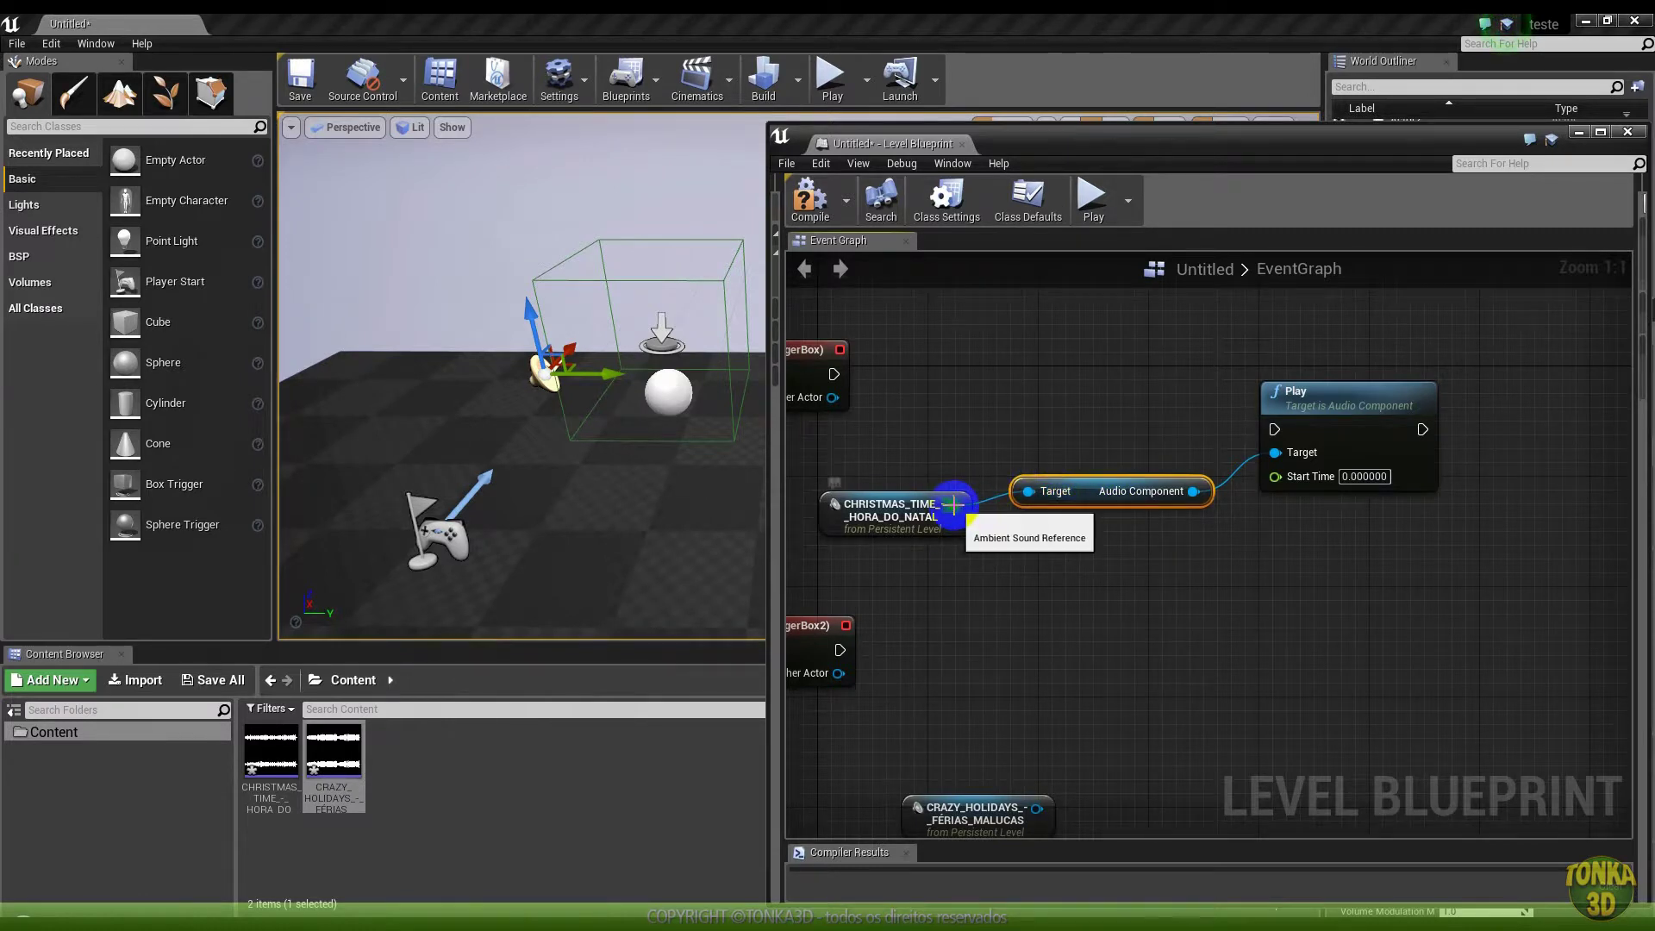
mouse_move(1083, 466)
mouse_down()
mouse_move(1285, 461)
mouse_move(1117, 447)
mouse_up()
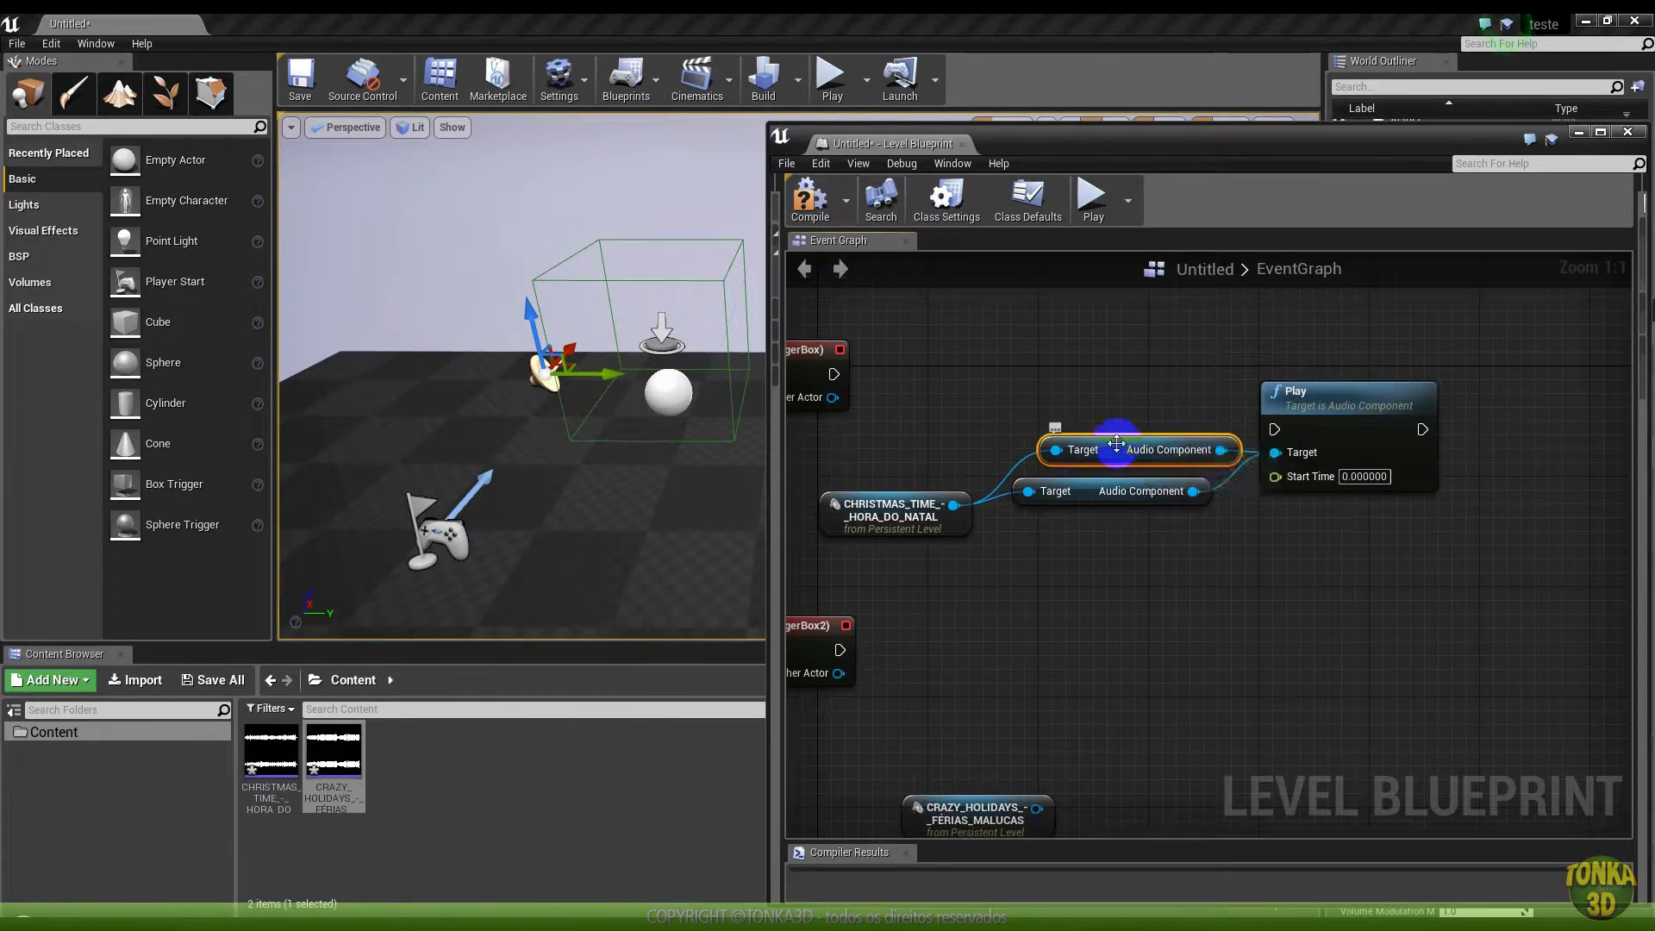
key(Delete)
Wire TriggerBox's begin-overlap event into the Christmas Play node
right_drag(1098, 479, 1203, 525)
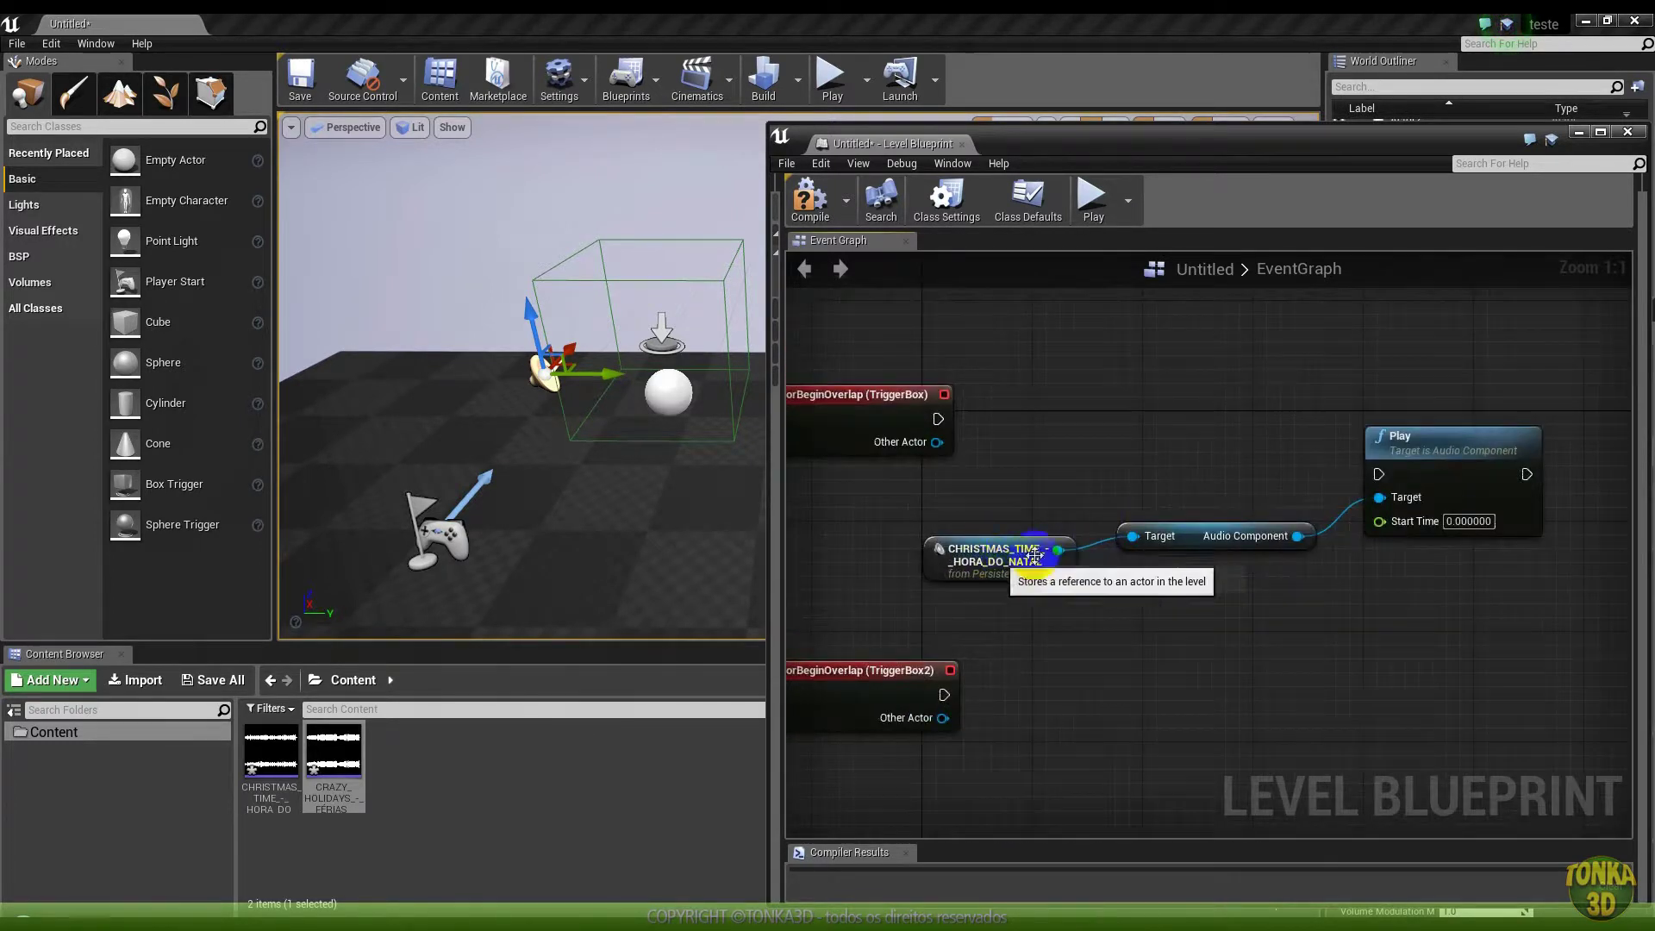
click(1421, 475)
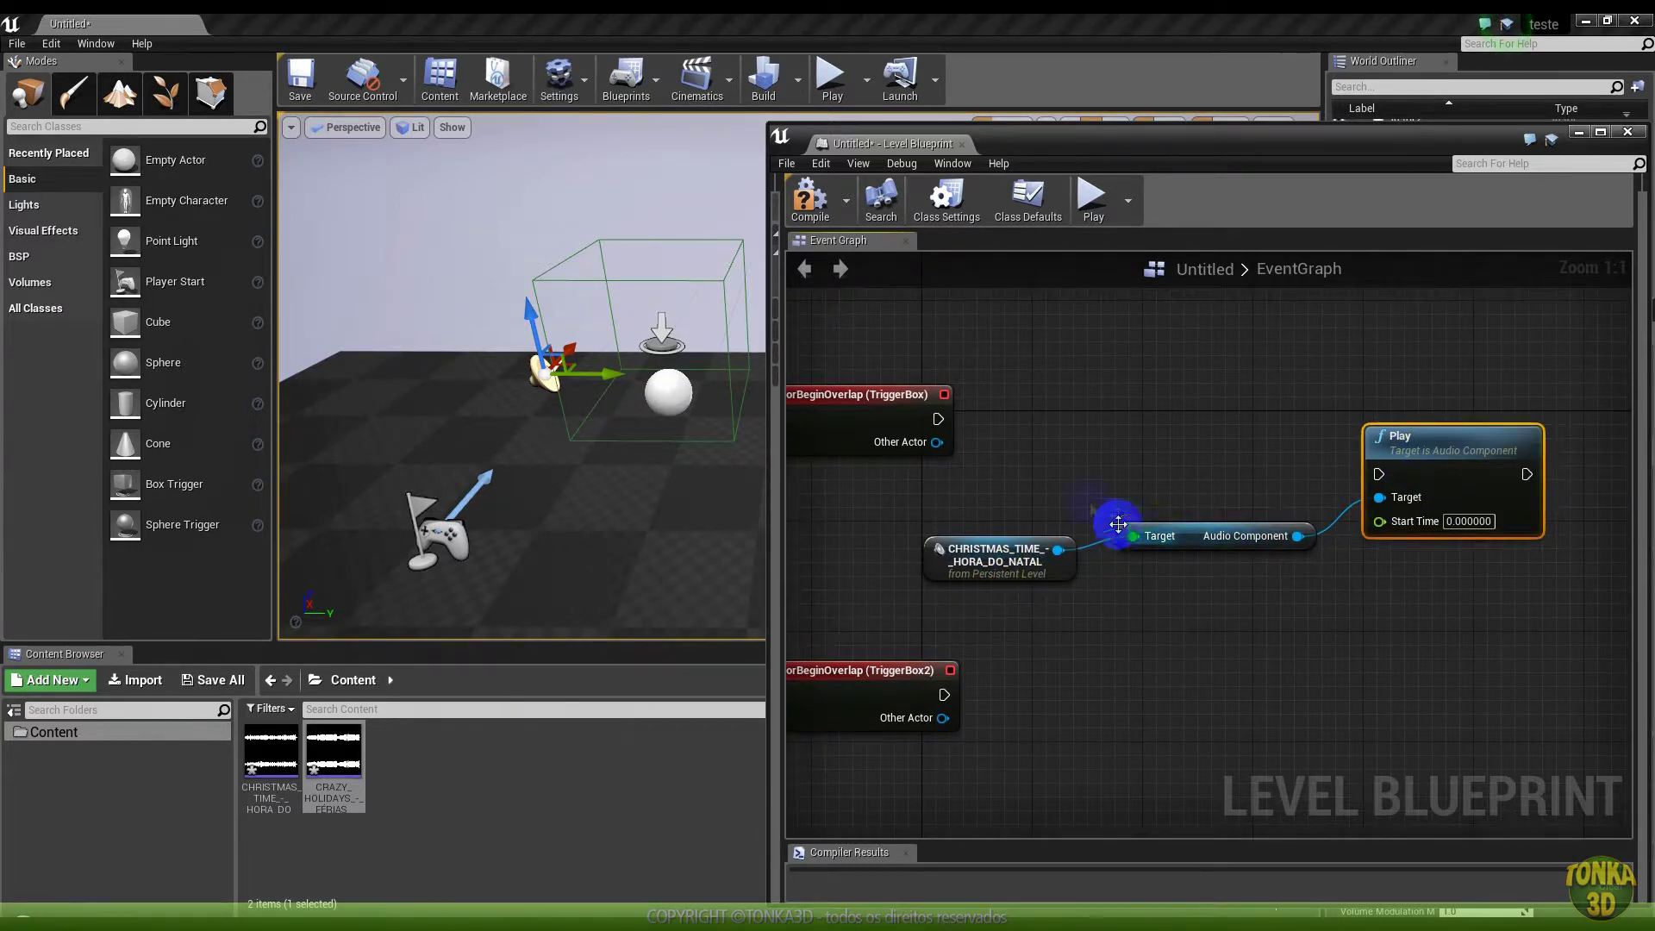
drag(938, 421, 1380, 474)
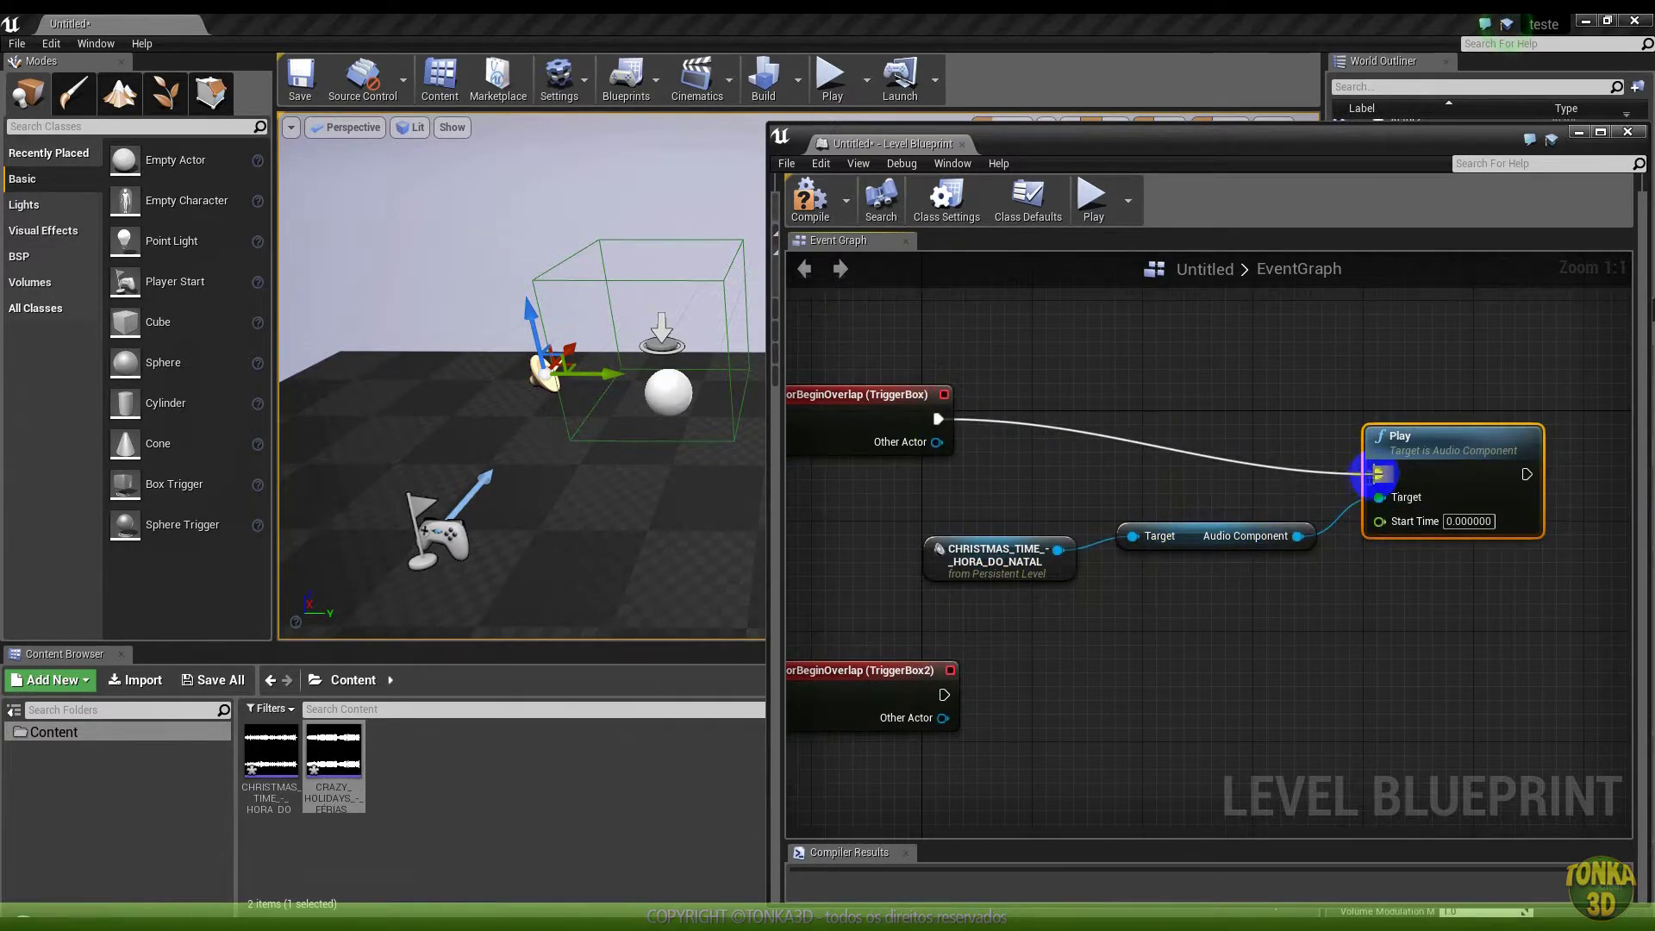
right_drag(955, 586, 971, 522)
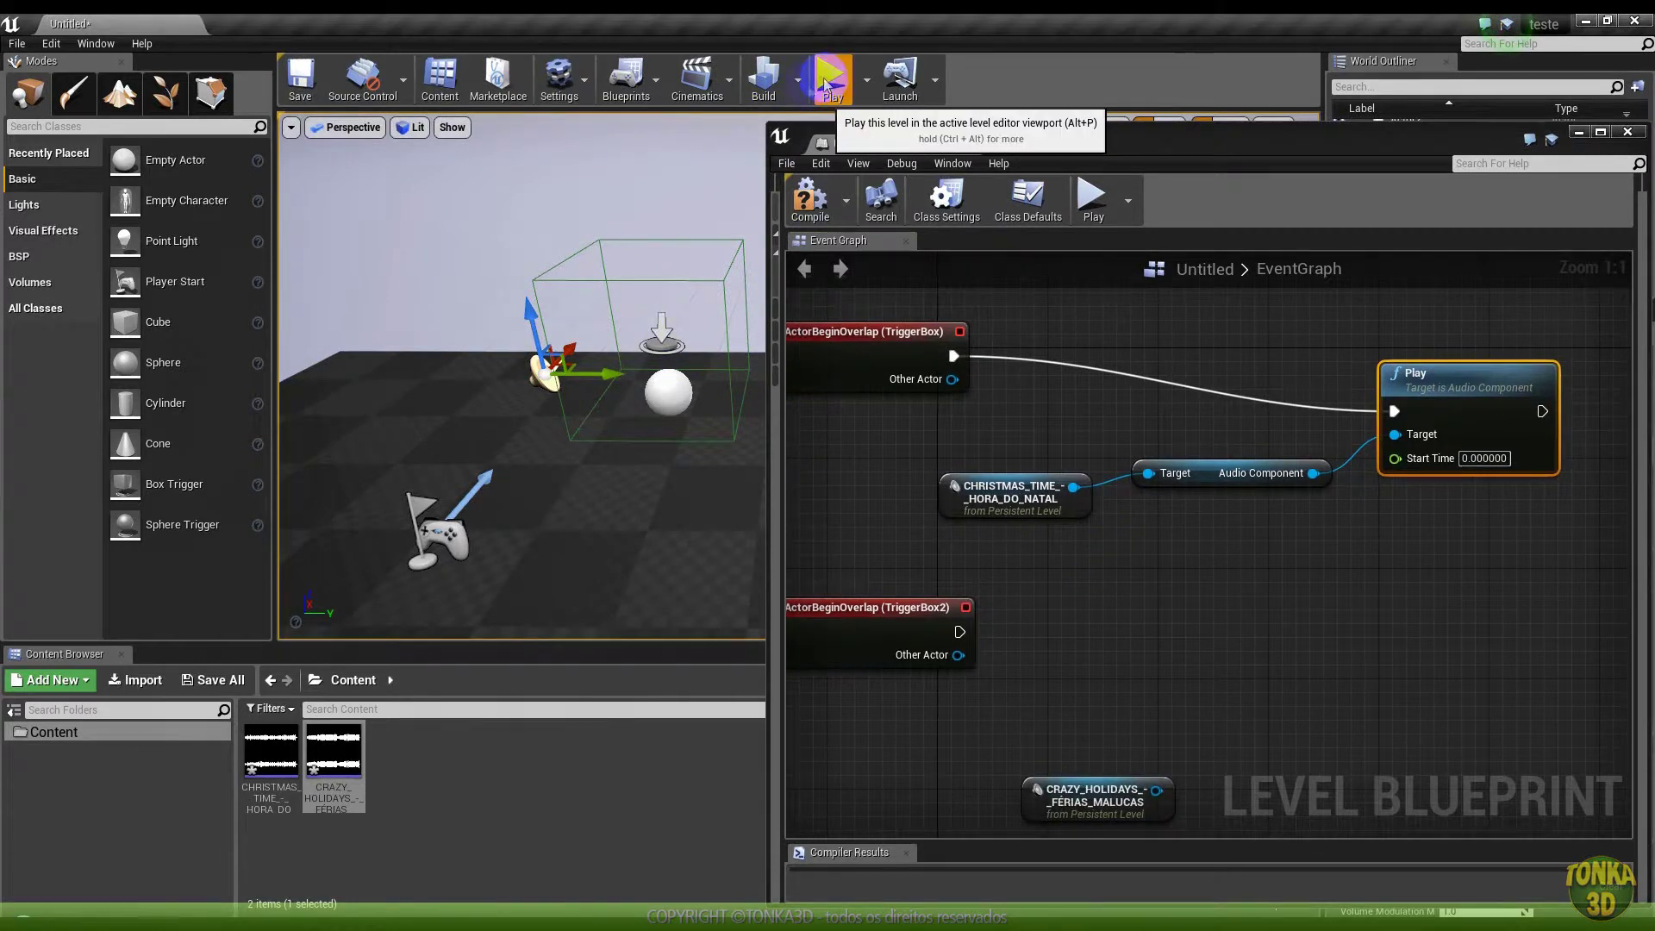
Run a quick simulation of the level, then shift the Level Blueprint window aside
click(810, 82)
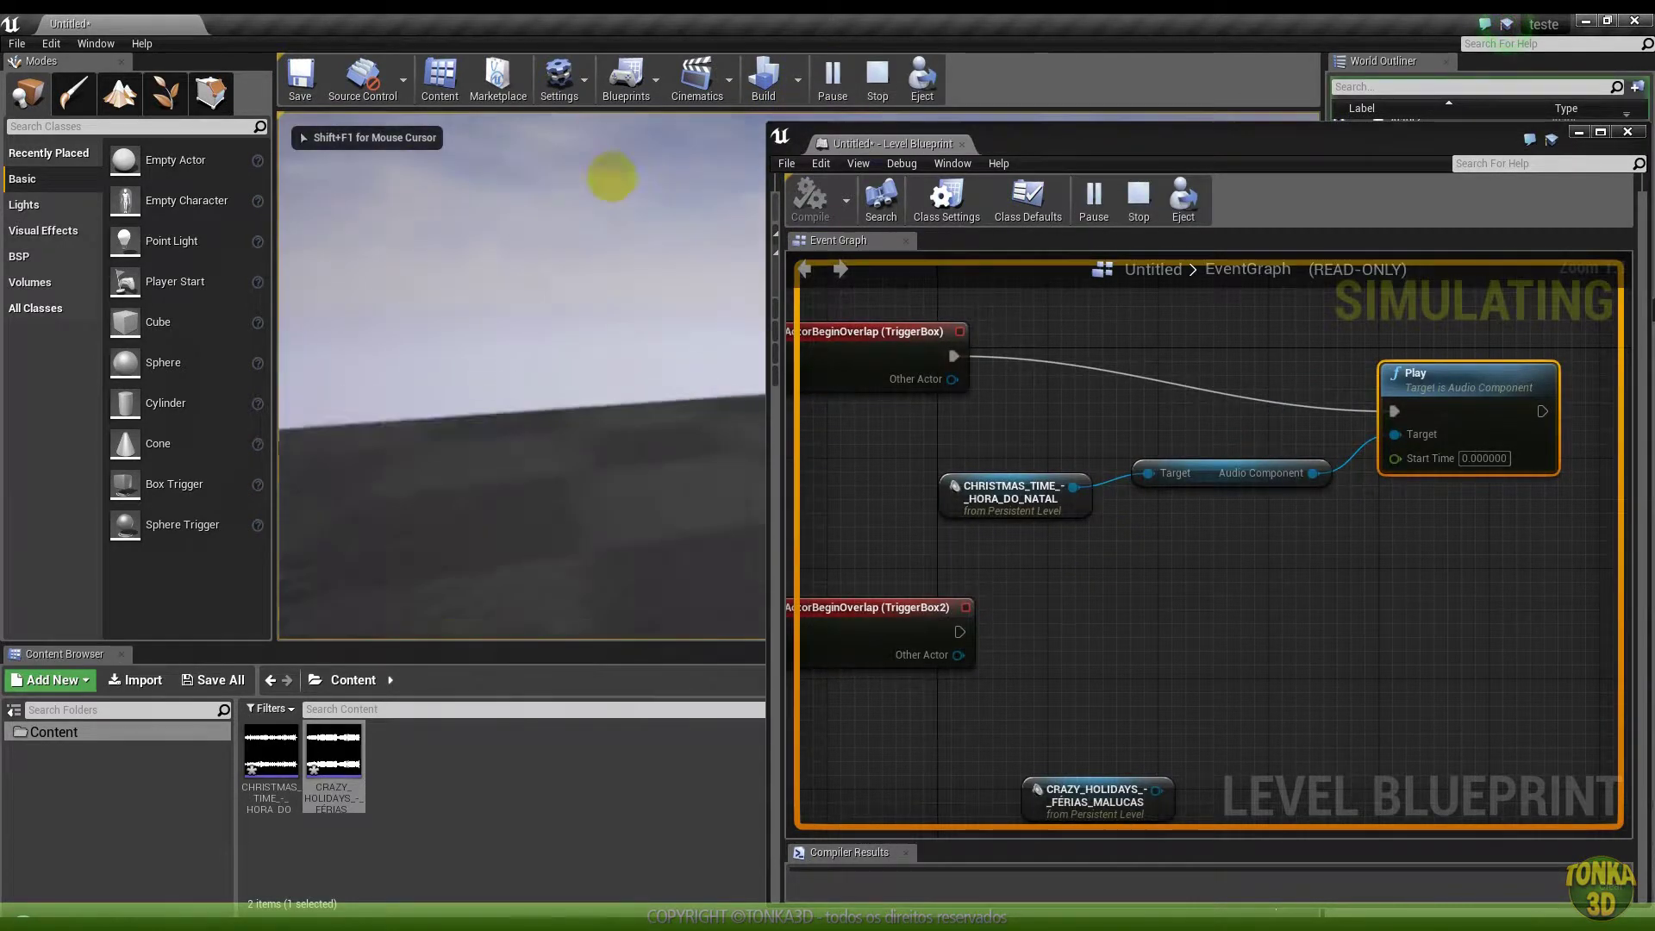
key(Escape)
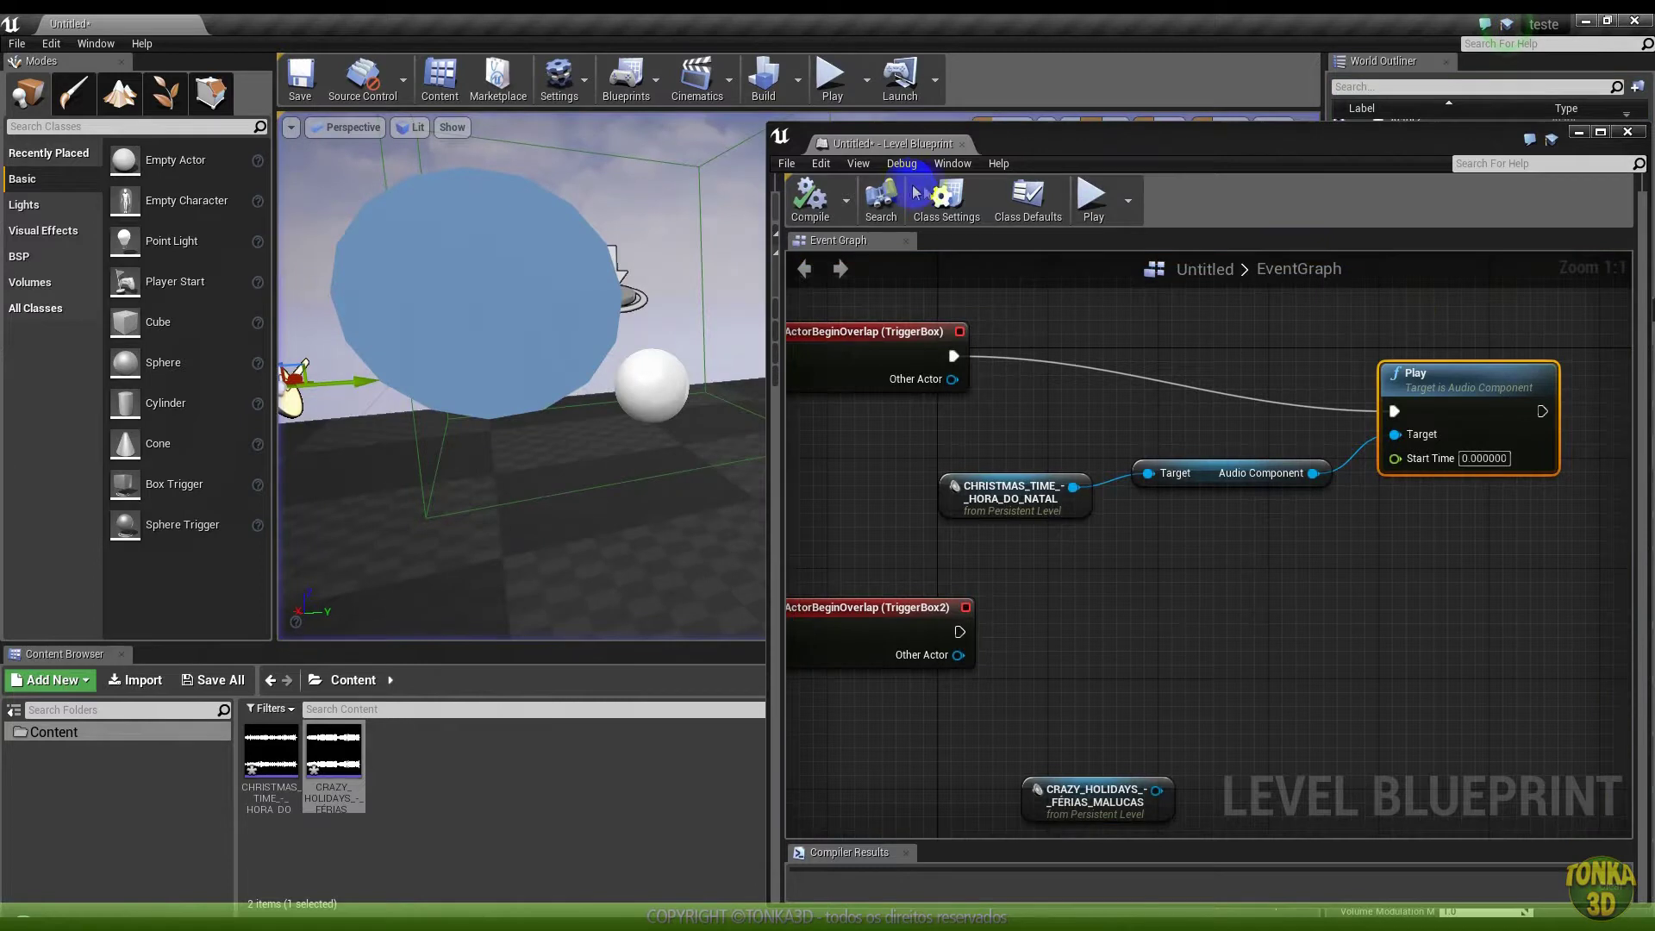
drag(1067, 148, 1178, 218)
mouse_move(540, 333)
mouse_down()
mouse_move(521, 345)
mouse_move(612, 249)
mouse_up()
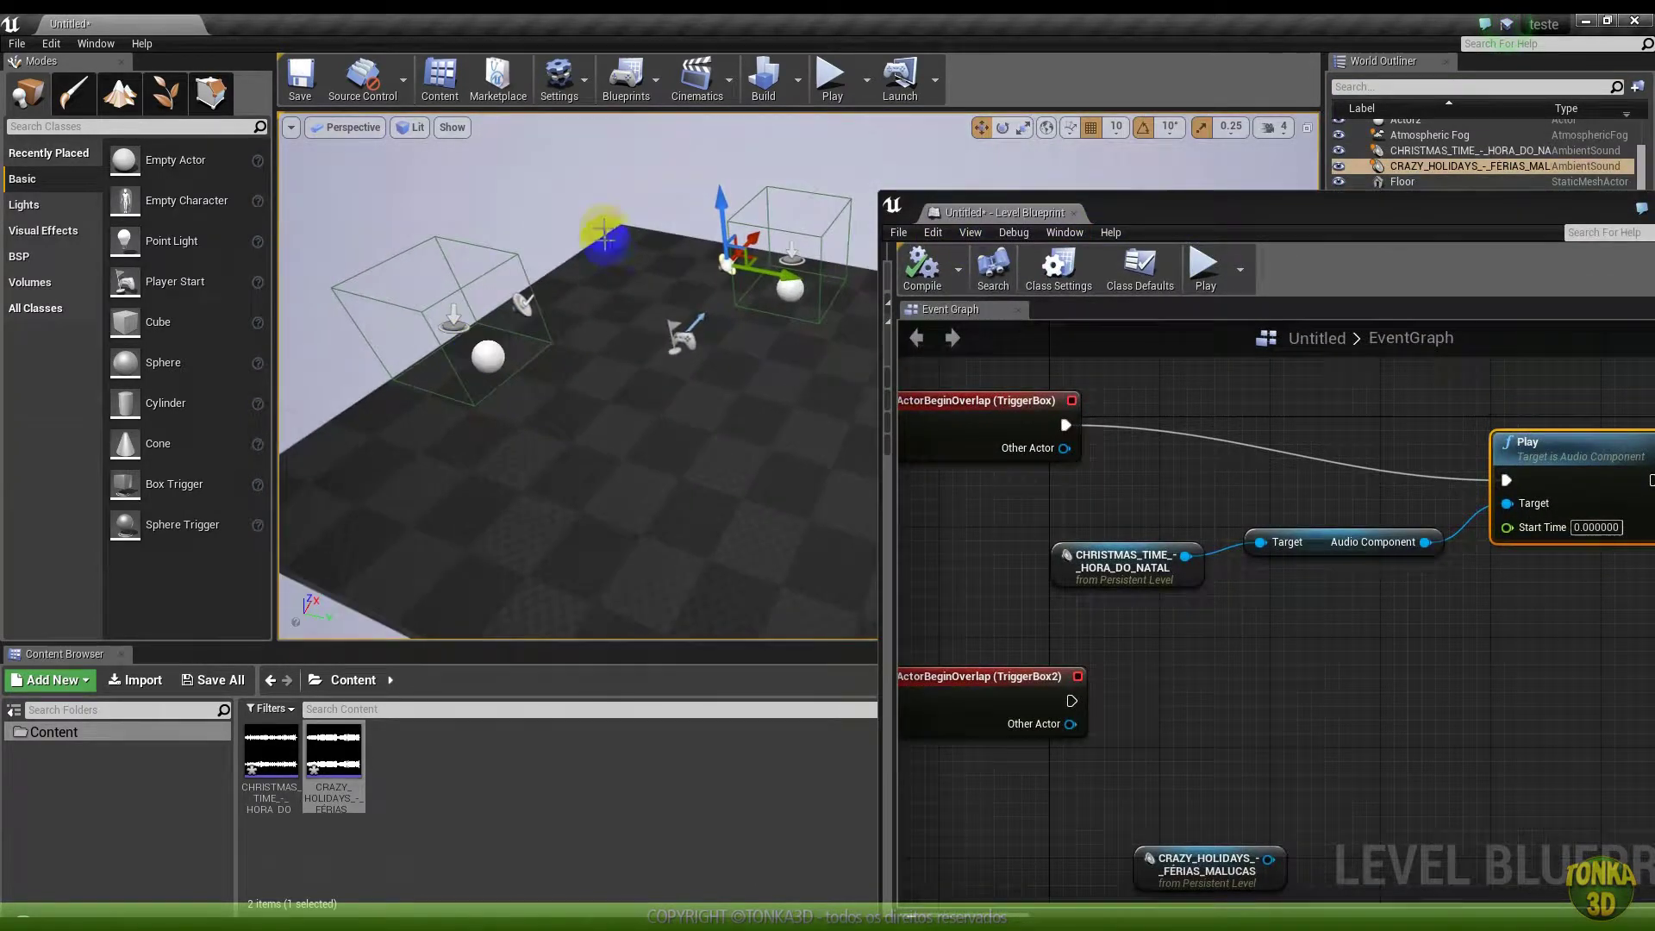
Move Player Start to the floor centre between the trigger boxes and minimize the Blueprint window
click(683, 340)
drag(714, 331, 734, 400)
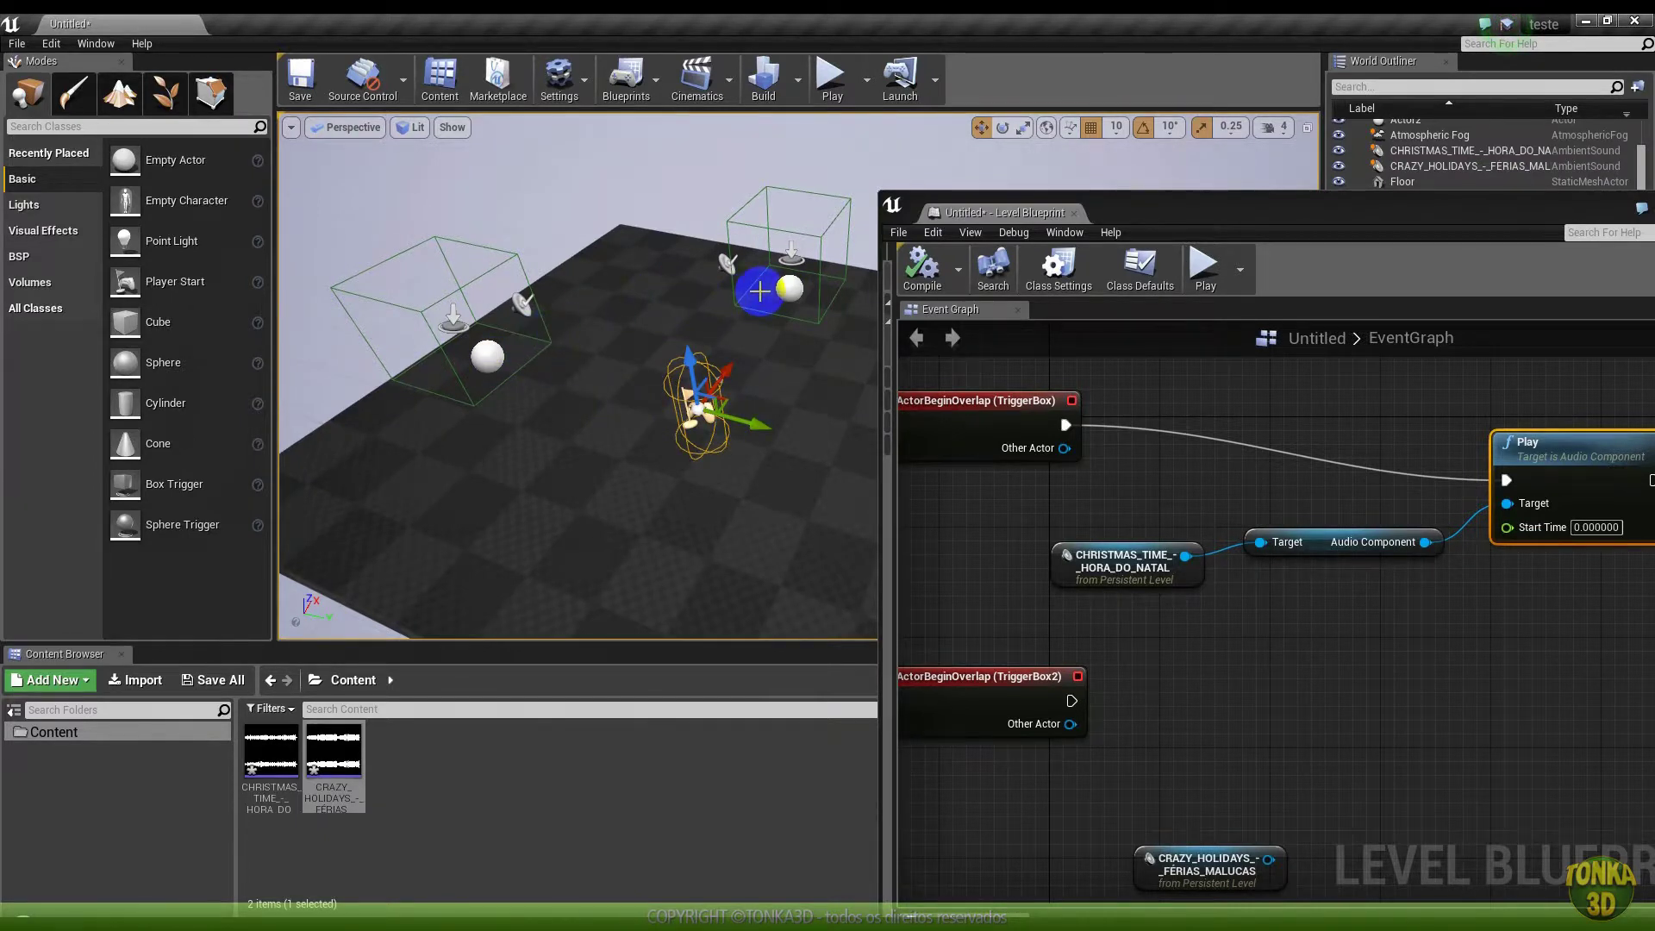
drag(1477, 214, 1134, 179)
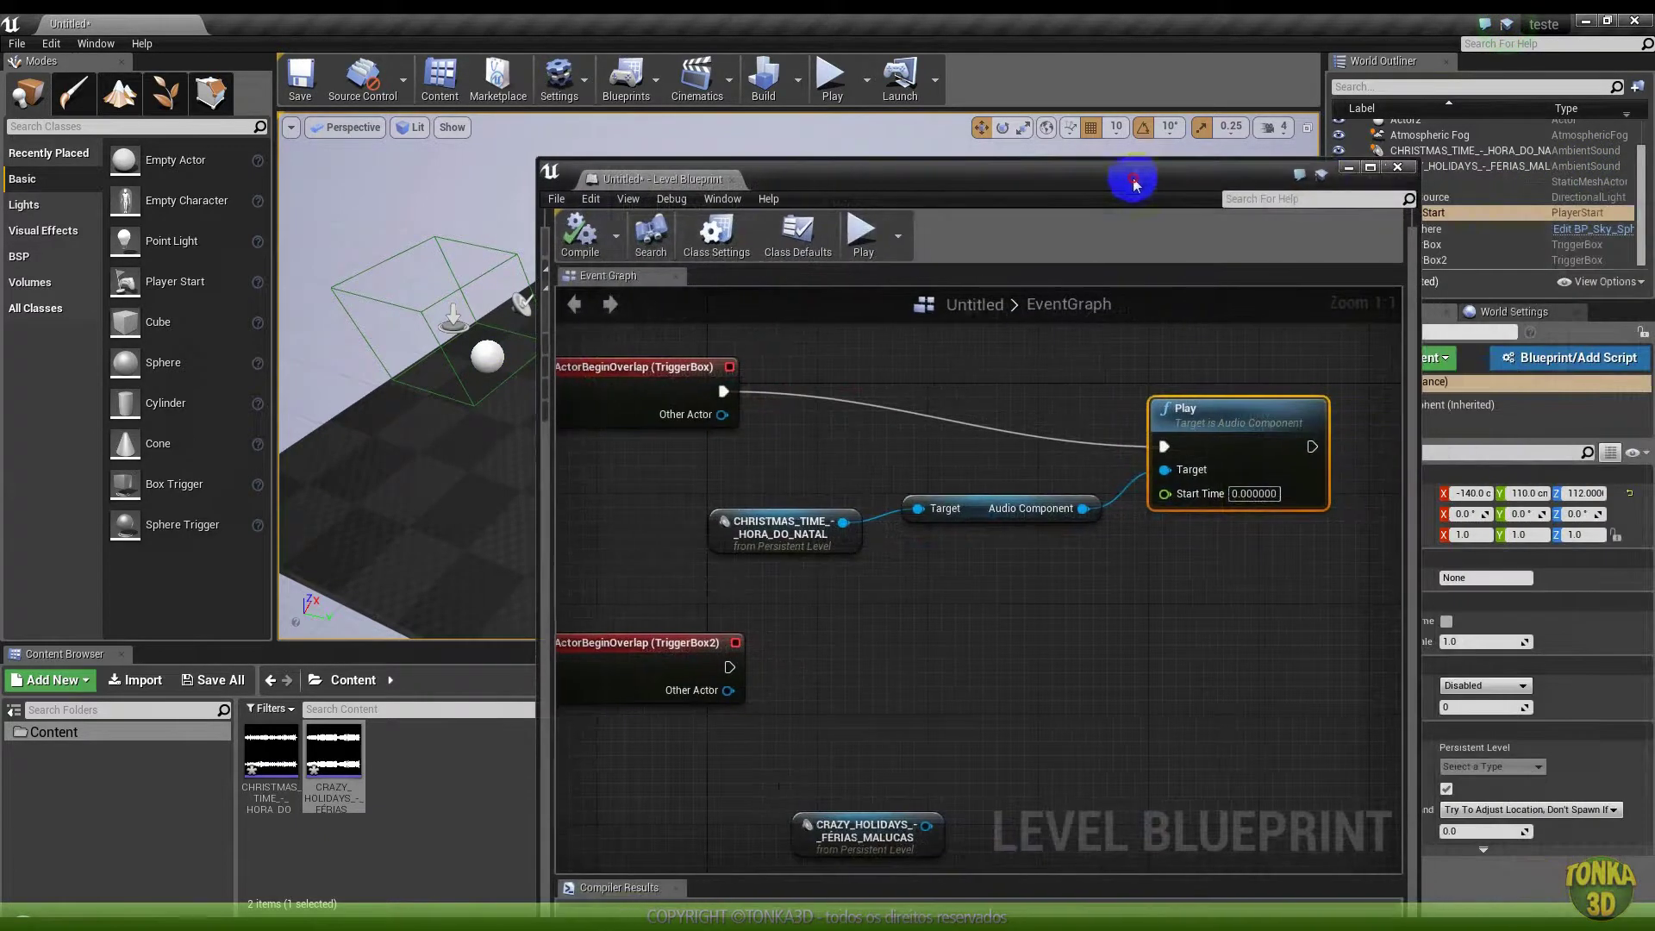
click(1349, 169)
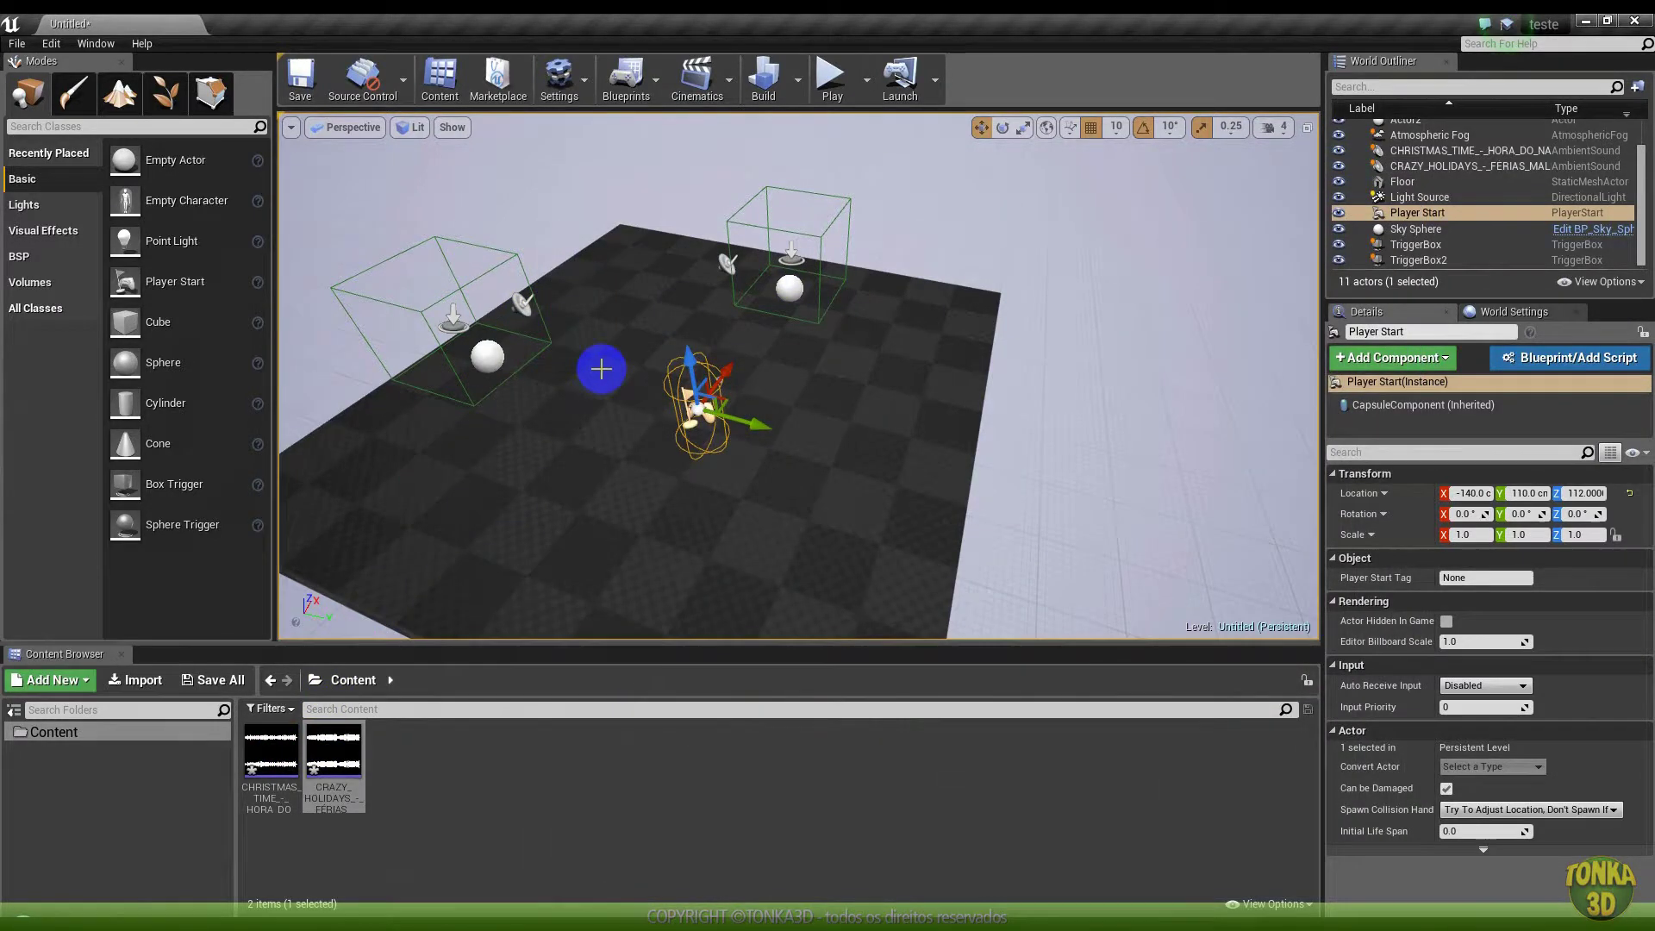
Uncheck Auto Activate on the CRAZY_HOLIDAYS_-_FERIAS_MALUCAS sound actor and start a play test
click(521, 303)
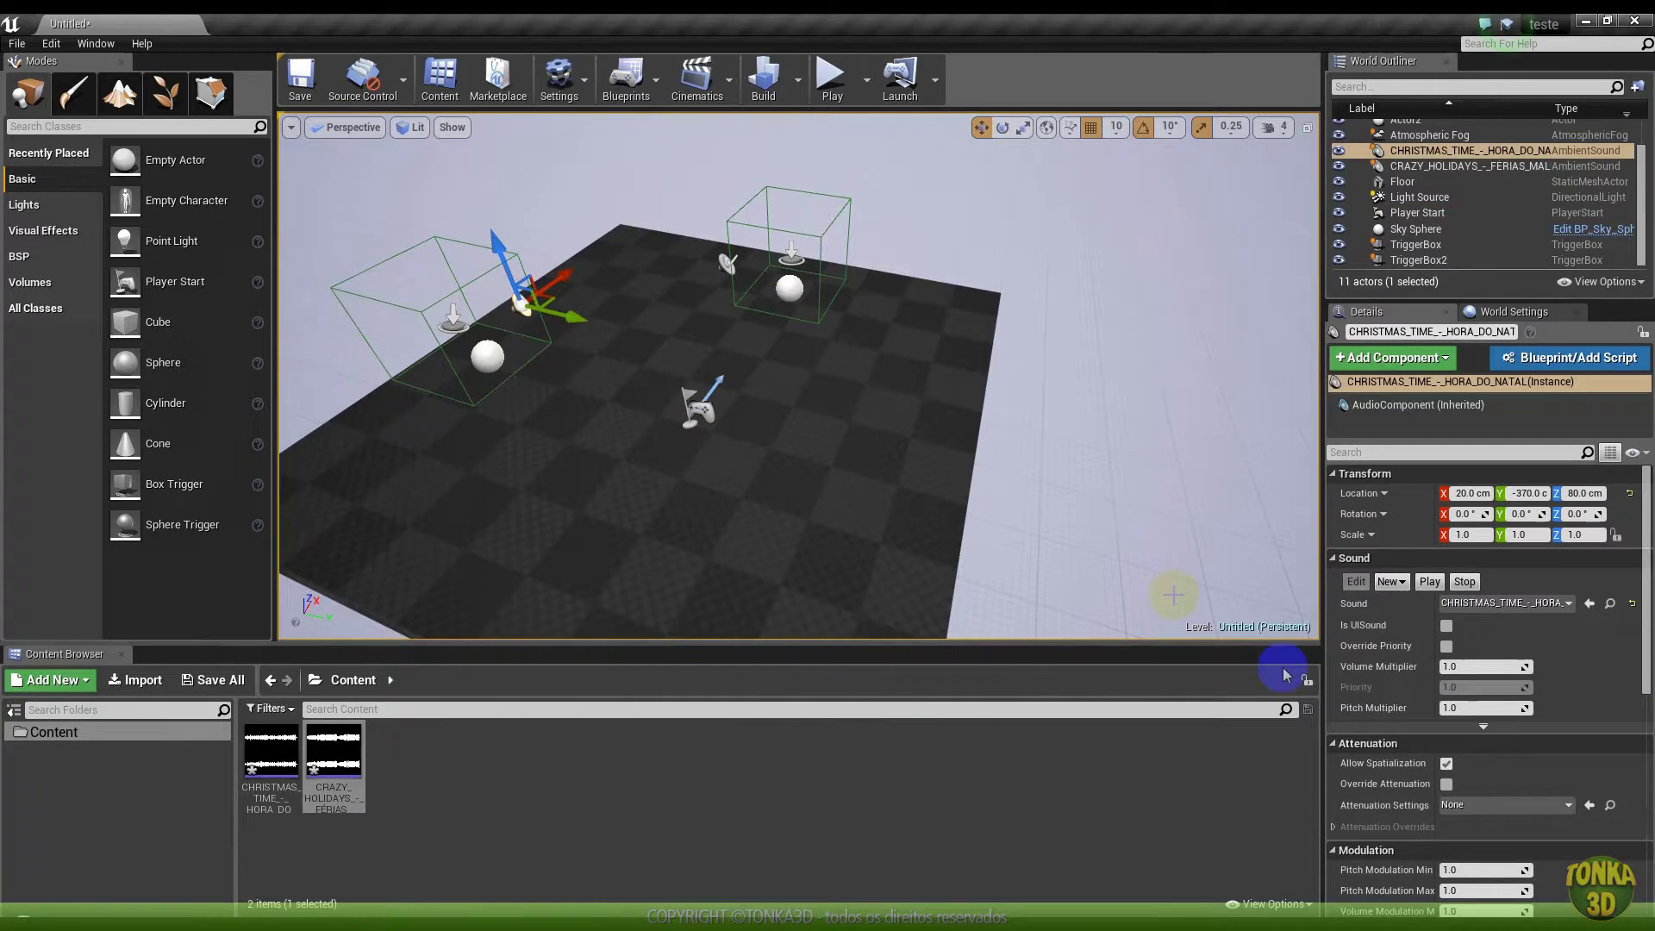
drag(1647, 627, 1377, 742)
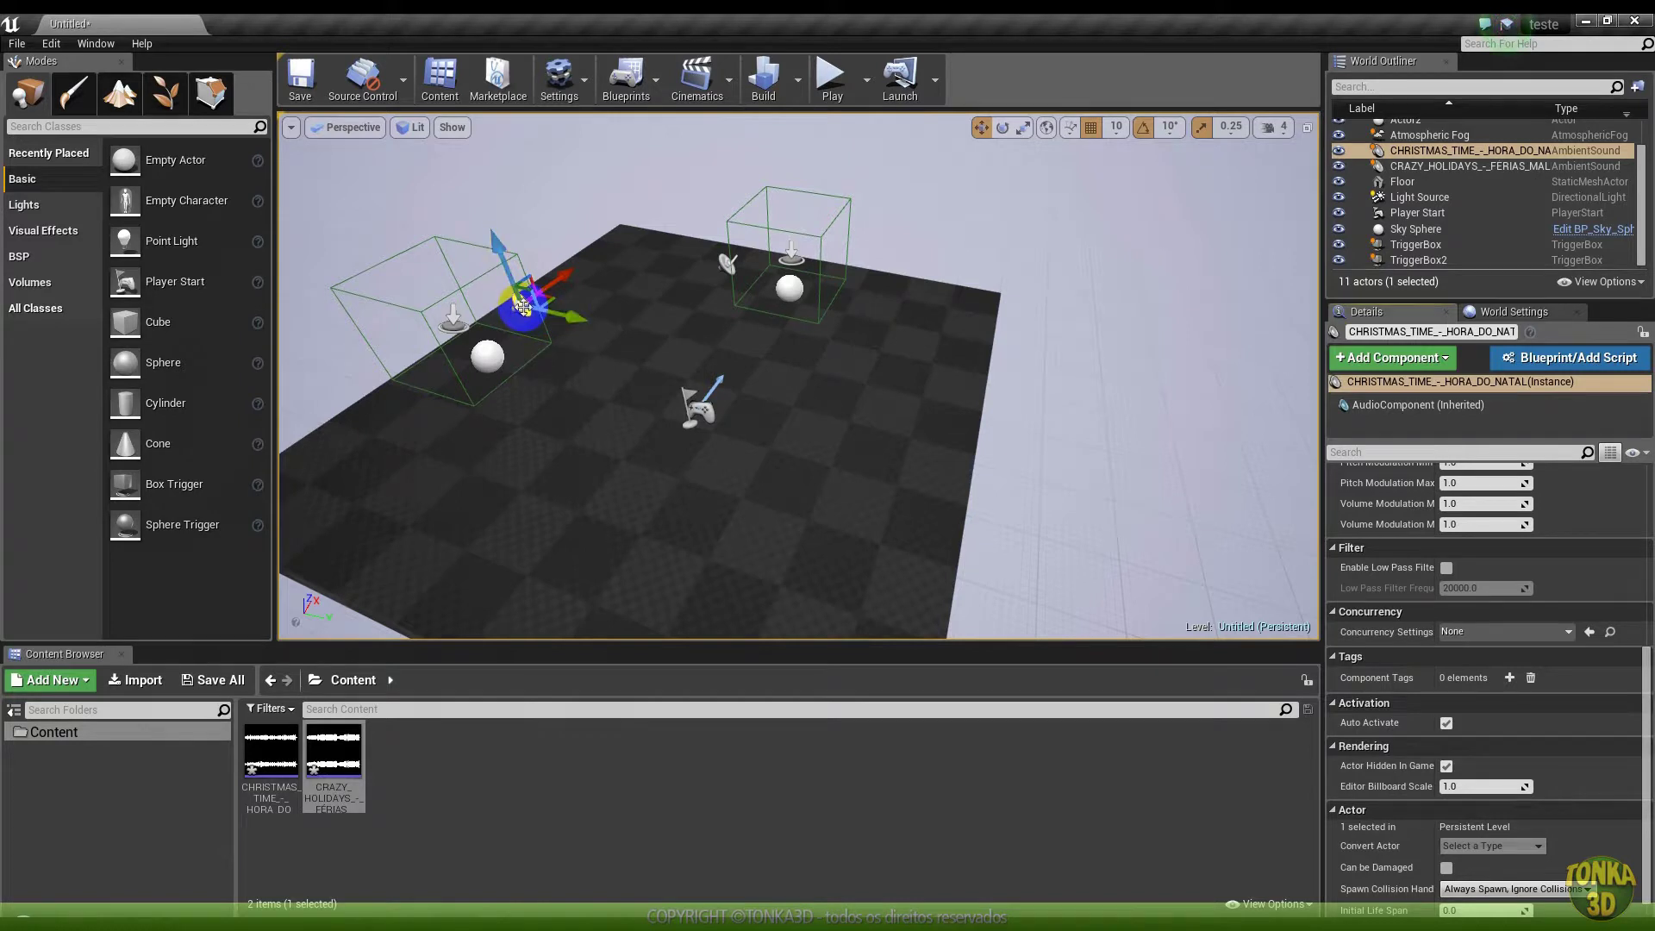
click(520, 301)
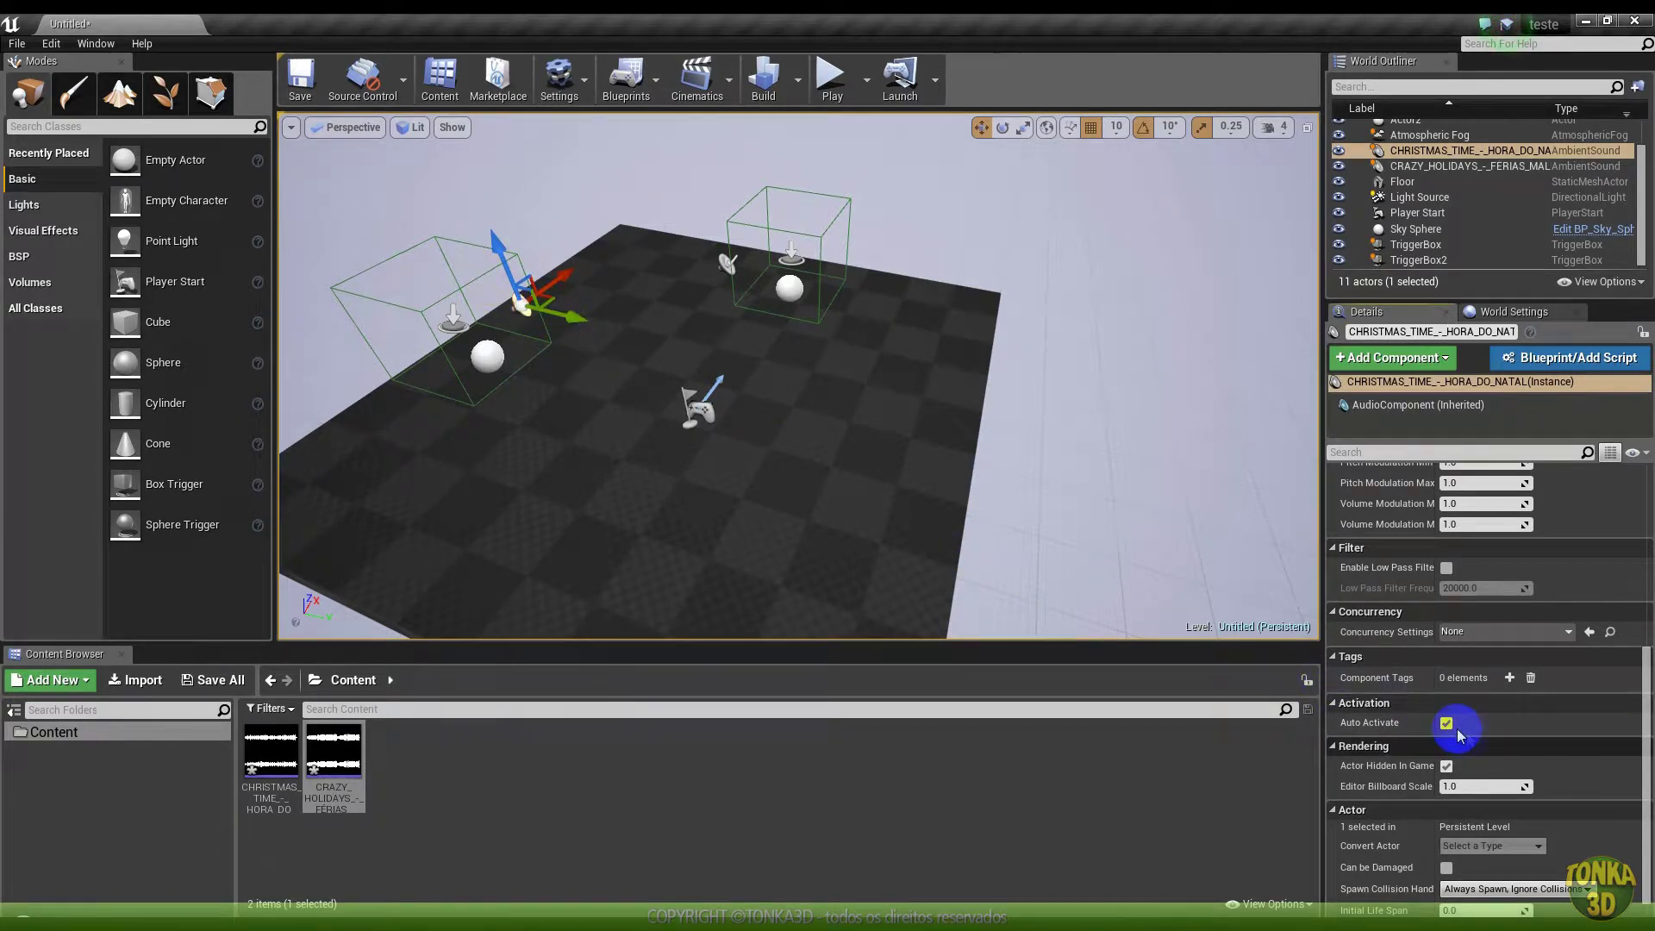
click(729, 265)
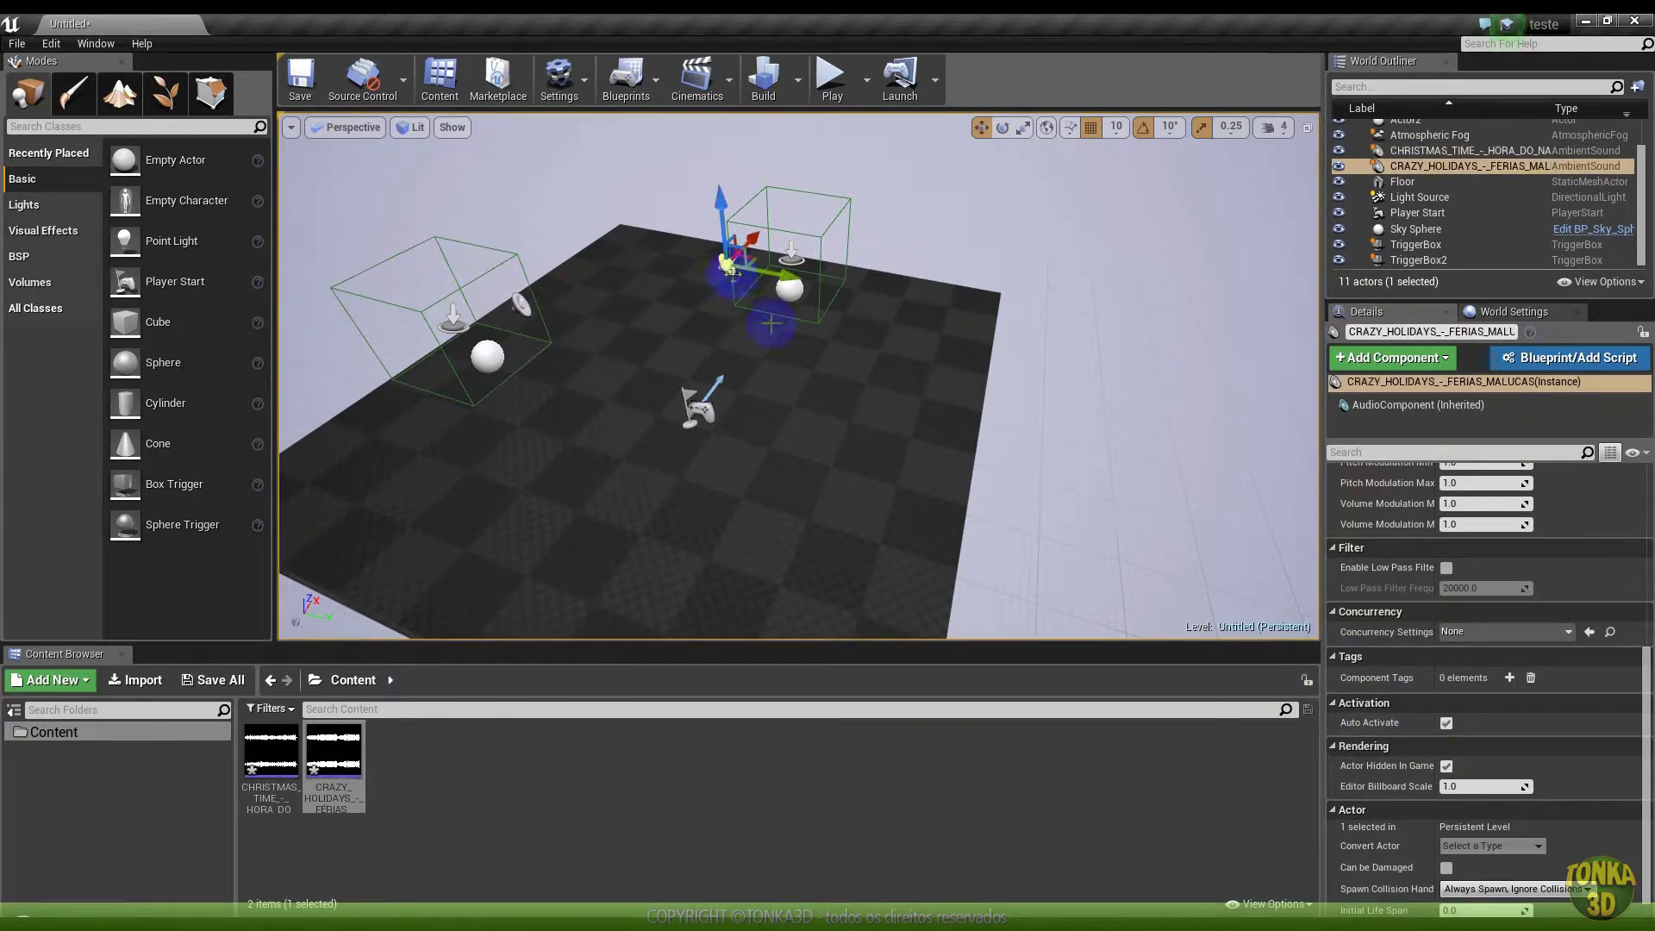
click(1443, 721)
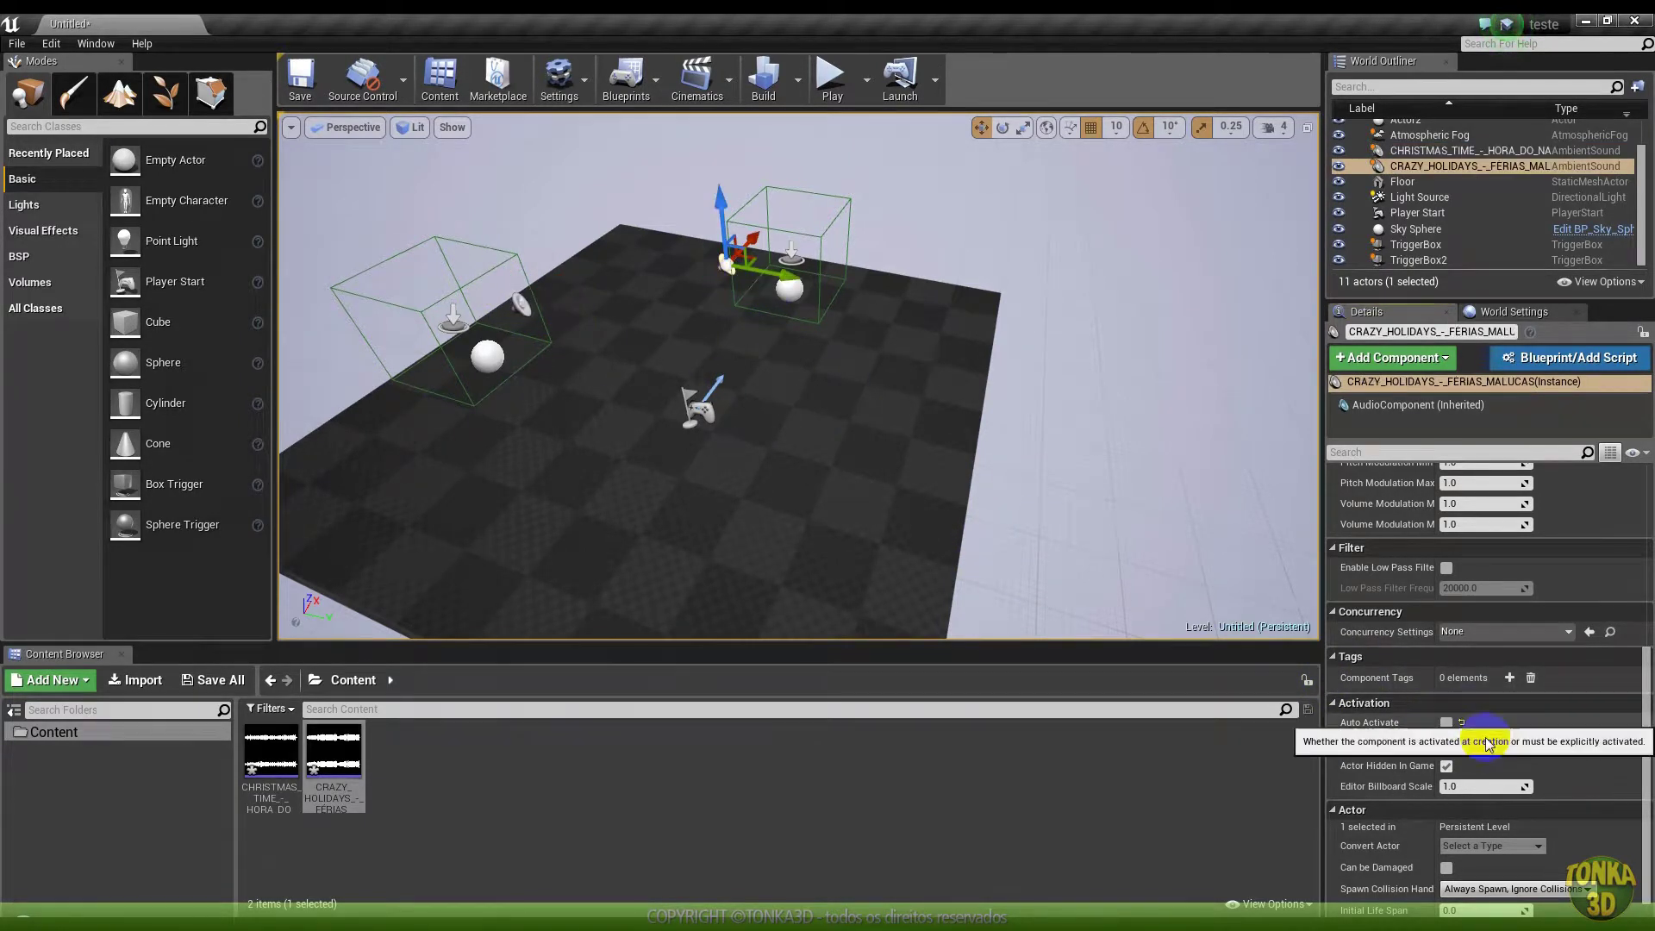
click(832, 78)
End the play test and delete the old Actor and Actor2 from the trigger boxes
drag(464, 142, 1426, 97)
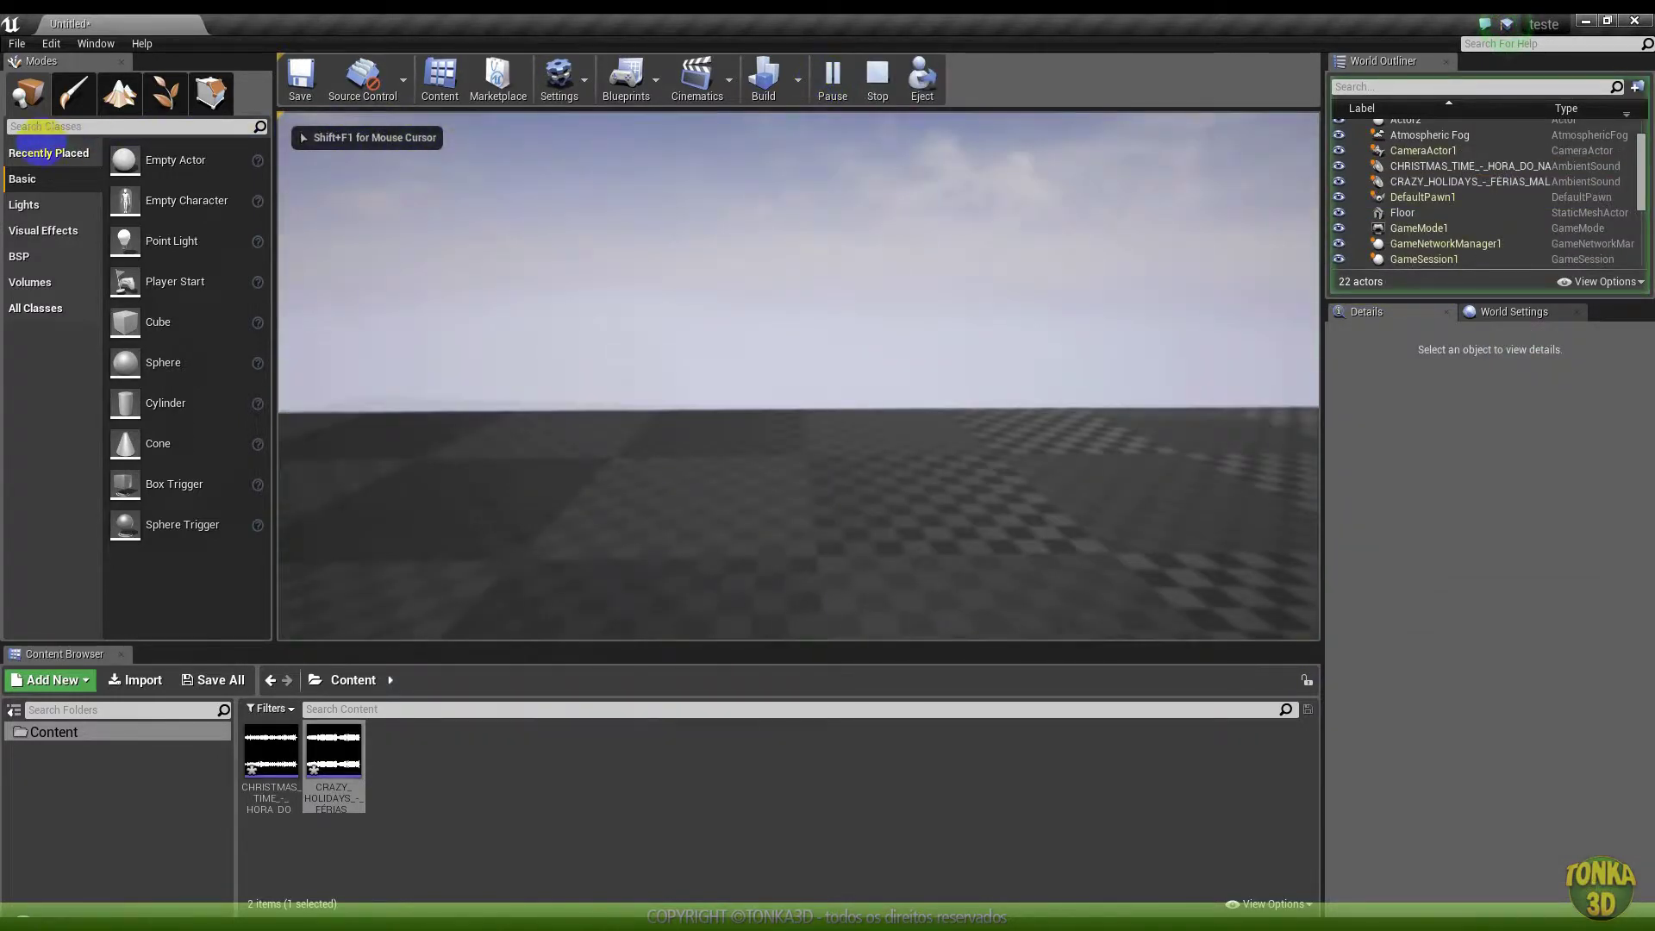
key(Escape)
mouse_move(1064, 229)
right_down()
mouse_move(670, 255)
mouse_move(929, 252)
right_up()
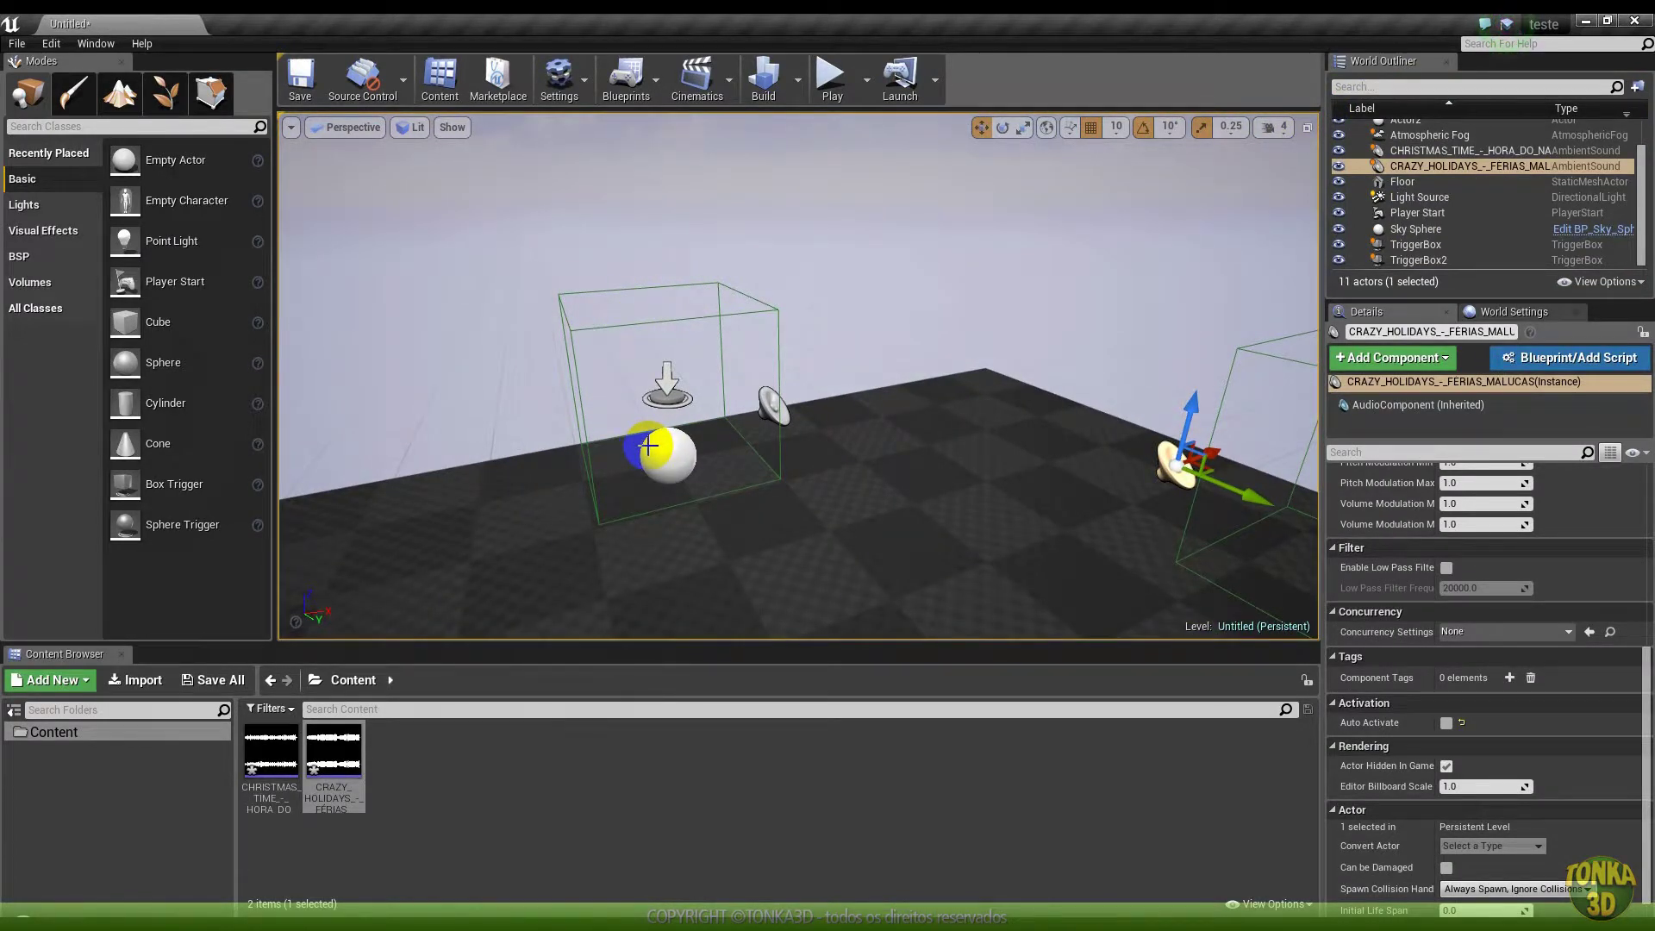
click(649, 446)
right_drag(839, 432, 964, 447)
key(Delete)
click(1182, 414)
key(Delete)
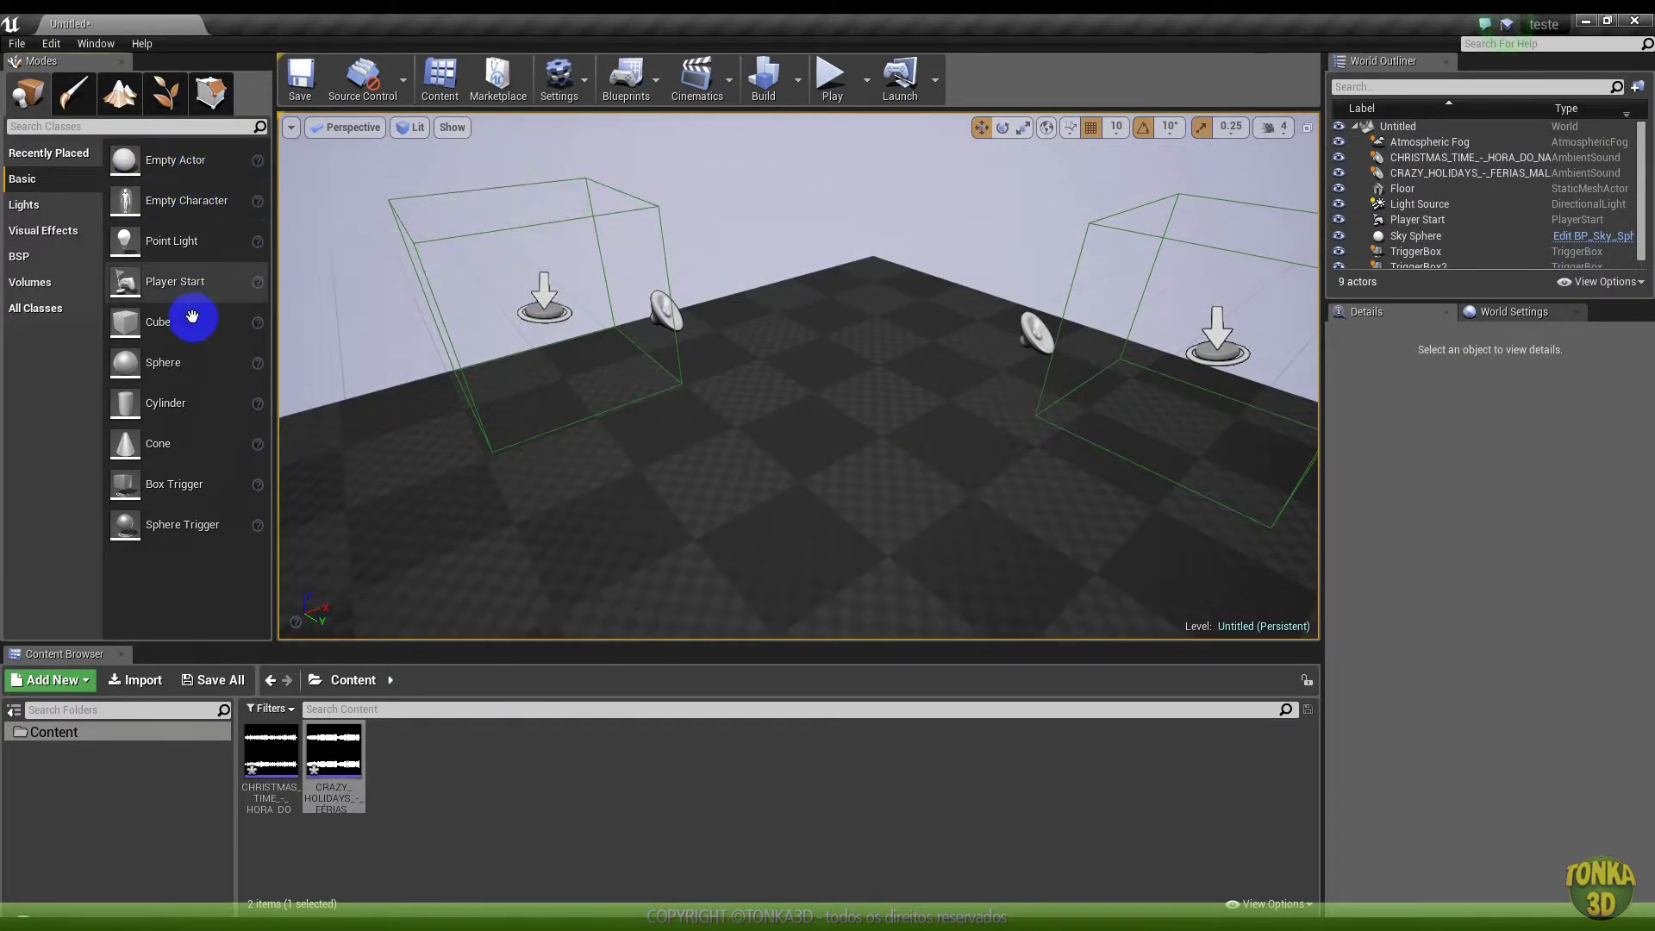
Place a Sphere mesh inside each of the two trigger boxes
drag(159, 363, 526, 376)
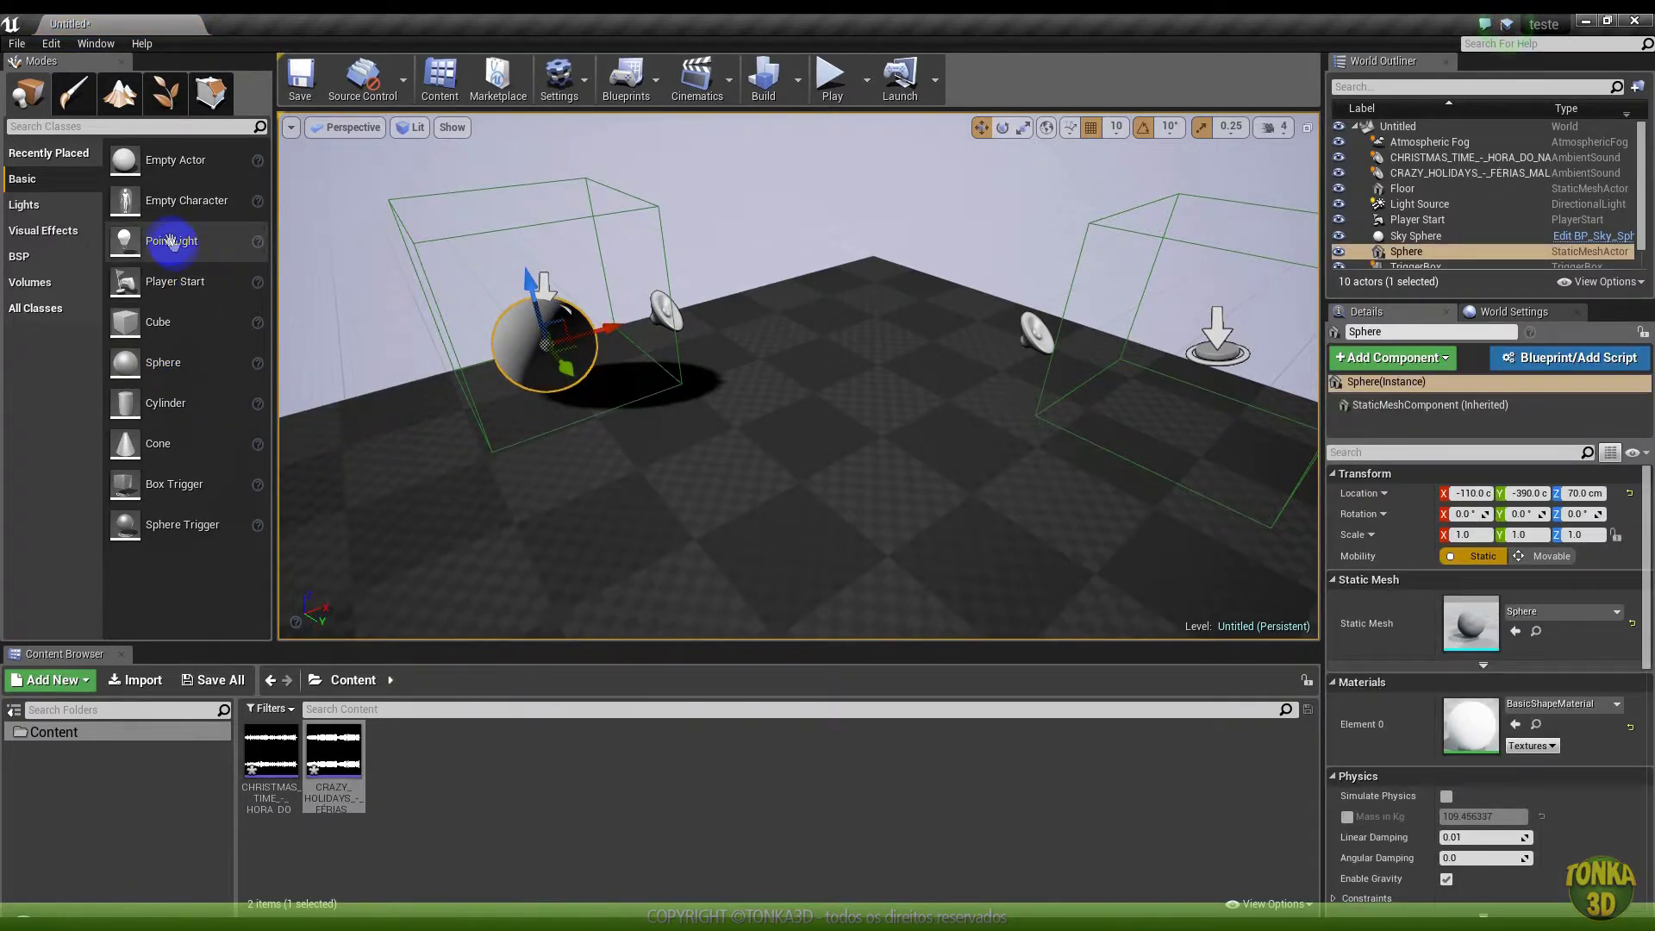
mouse_move(246, 369)
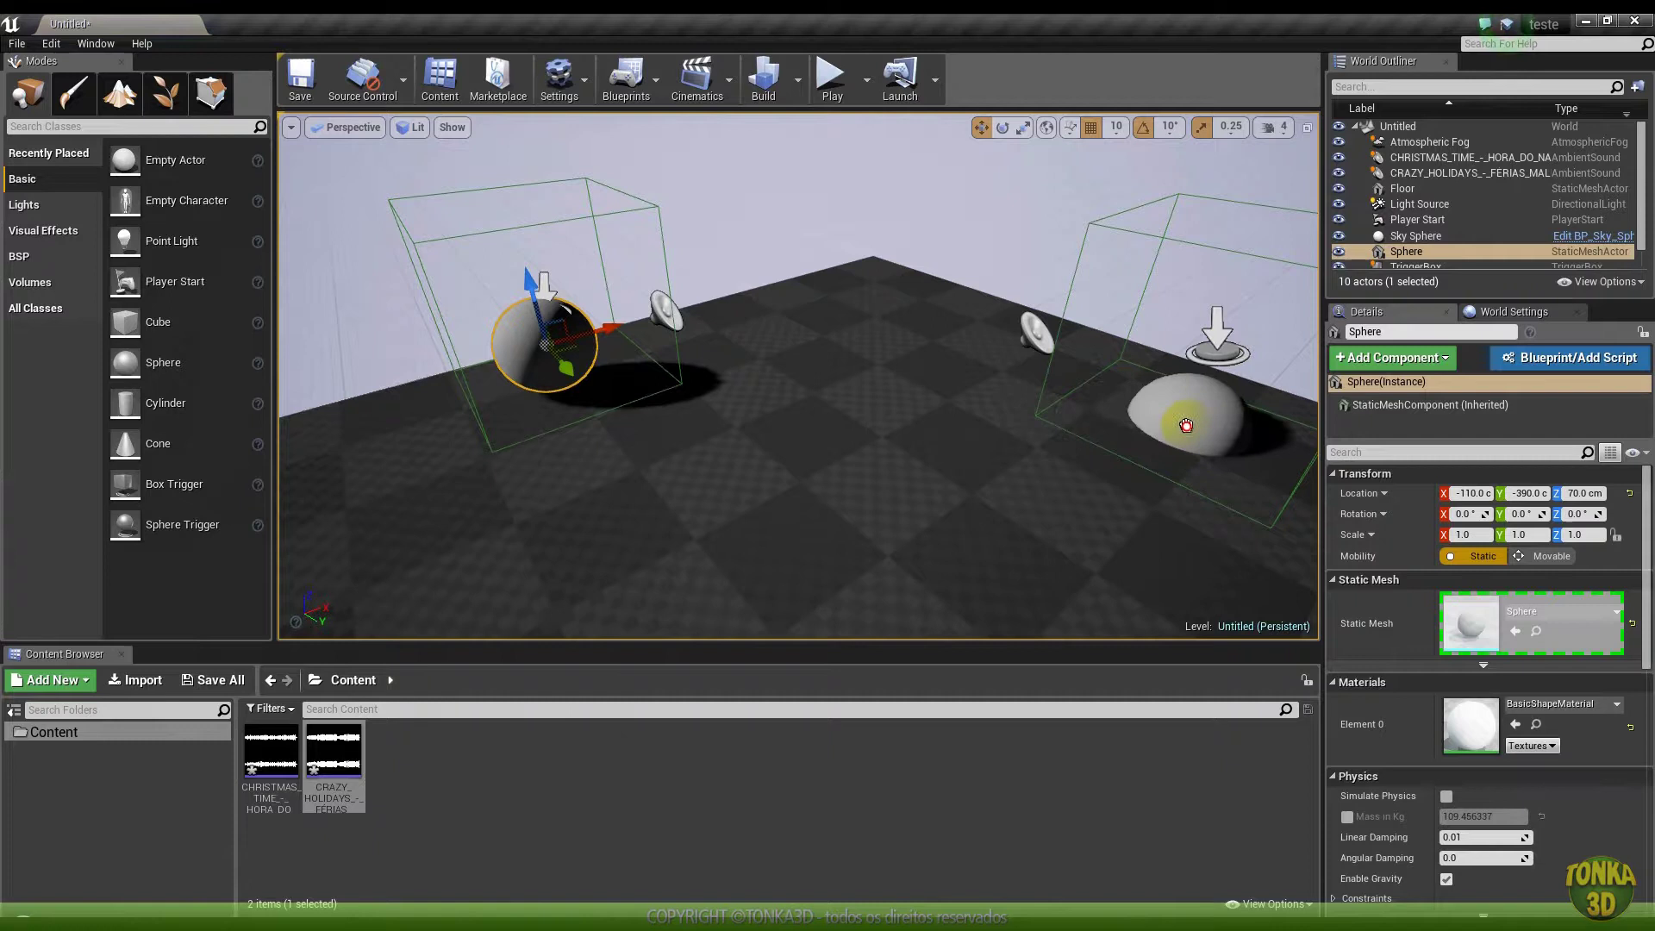
drag(246, 369, 1194, 405)
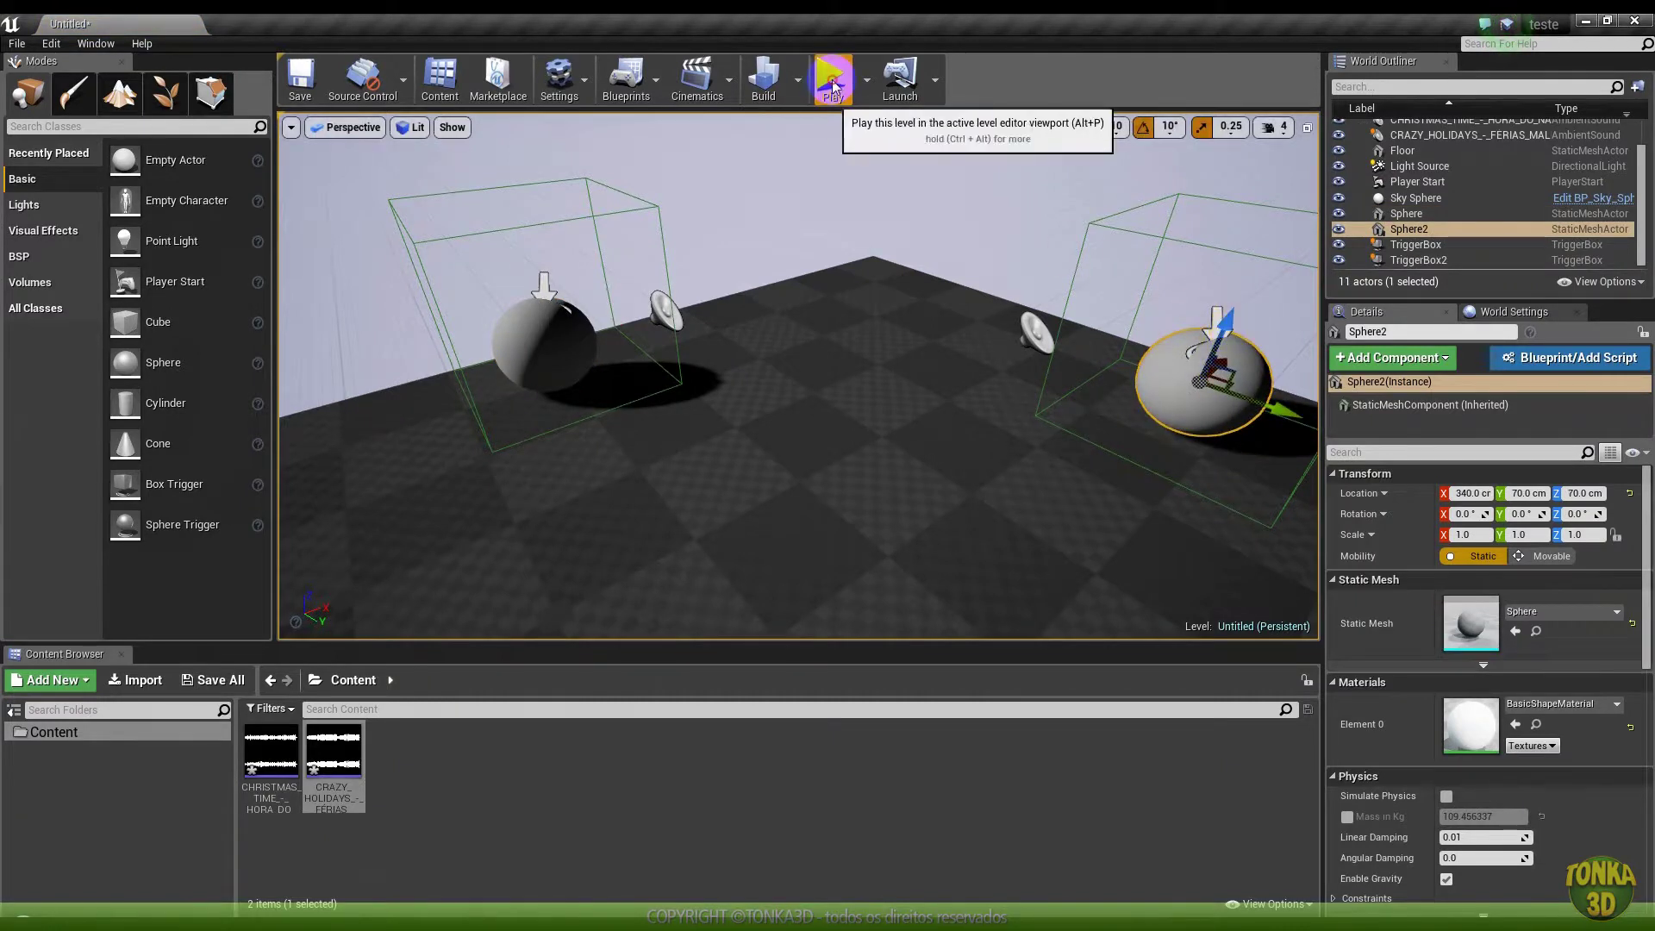
Play-test the level by walking into a sphere, then exit with Esc
click(832, 76)
key(w)
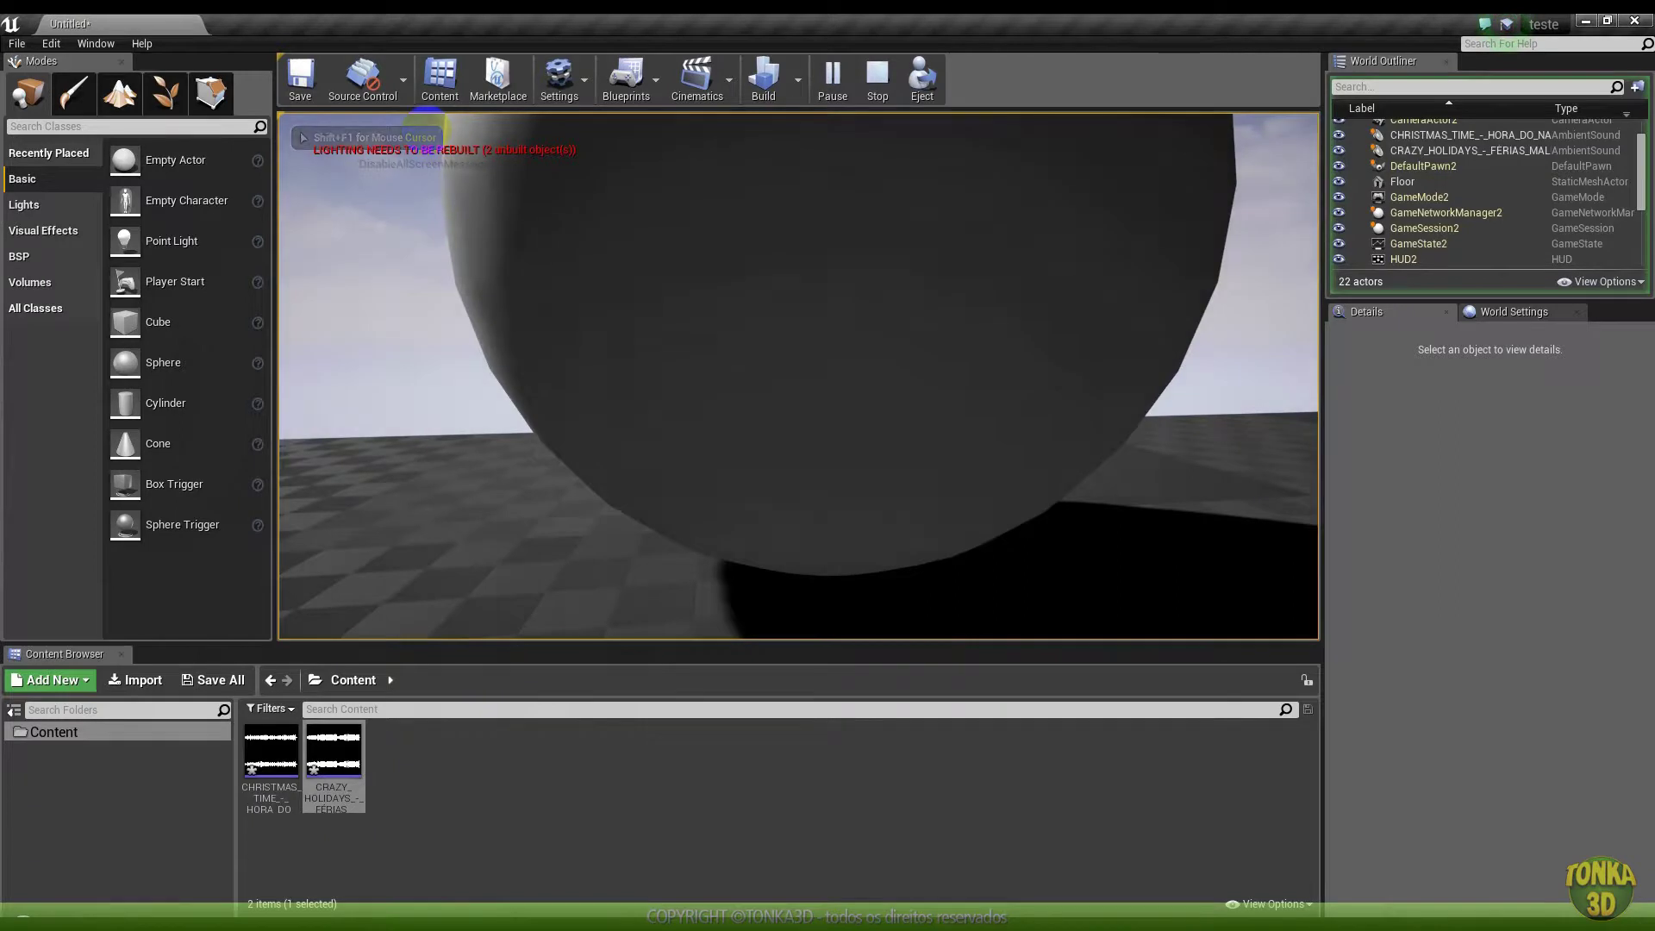
key(w)
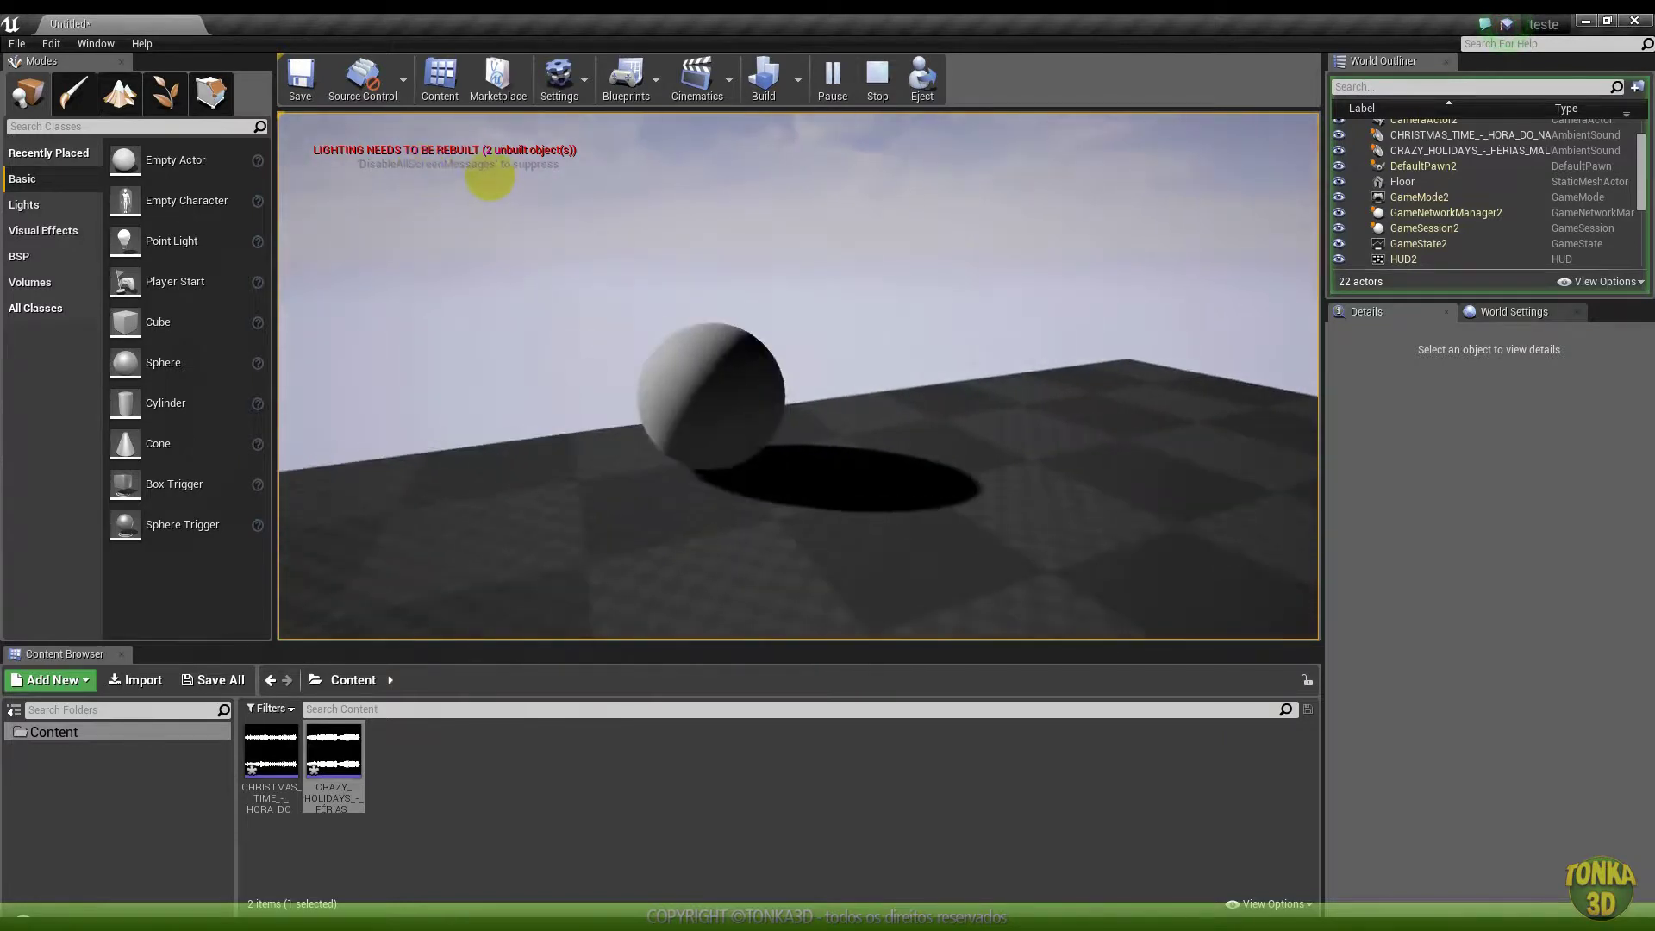
key(w)
key(w)
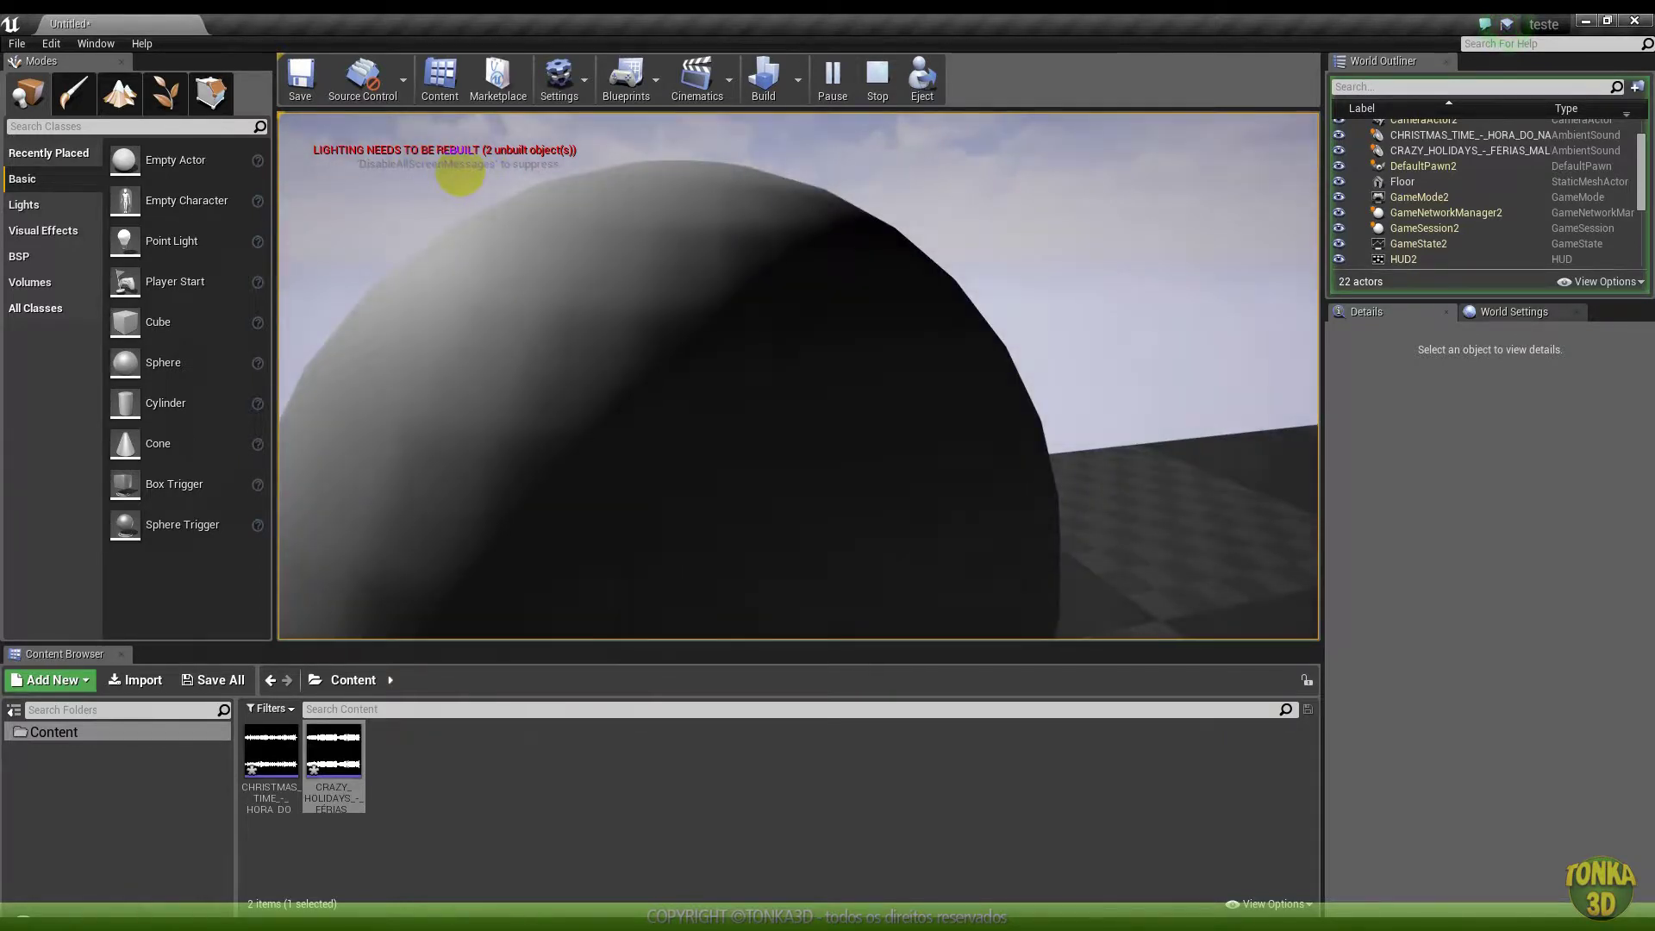
key(s)
key(Escape)
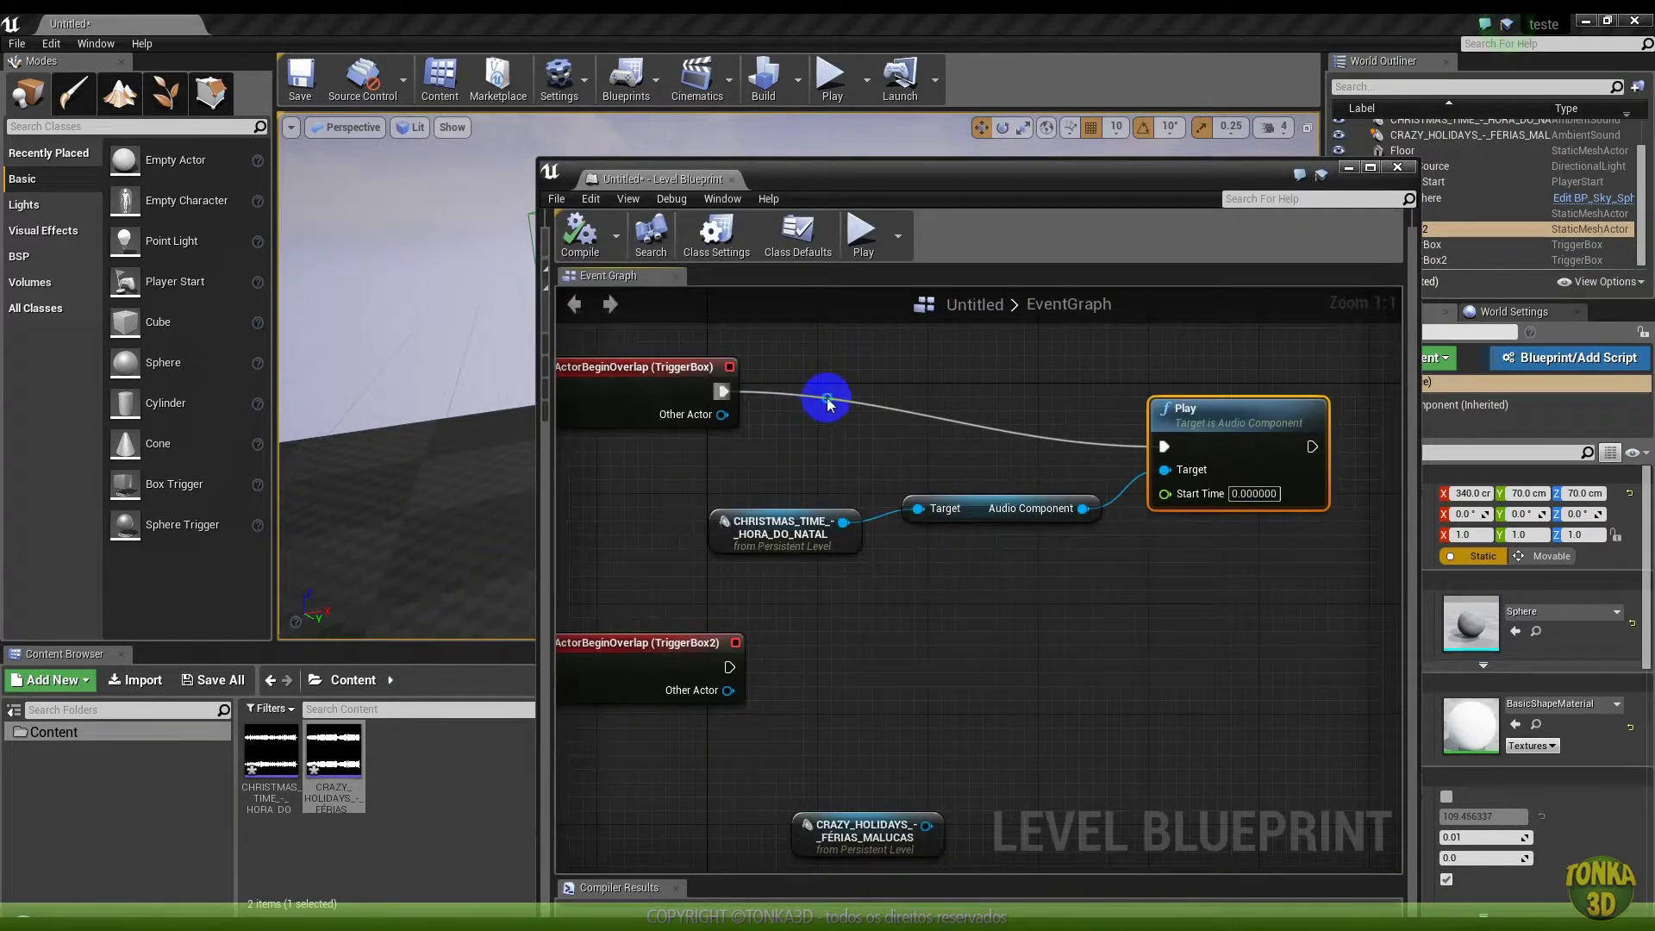
Insert a DoOnce between TriggerBox's overlap event and the Christmas Play node
right_click(829, 403)
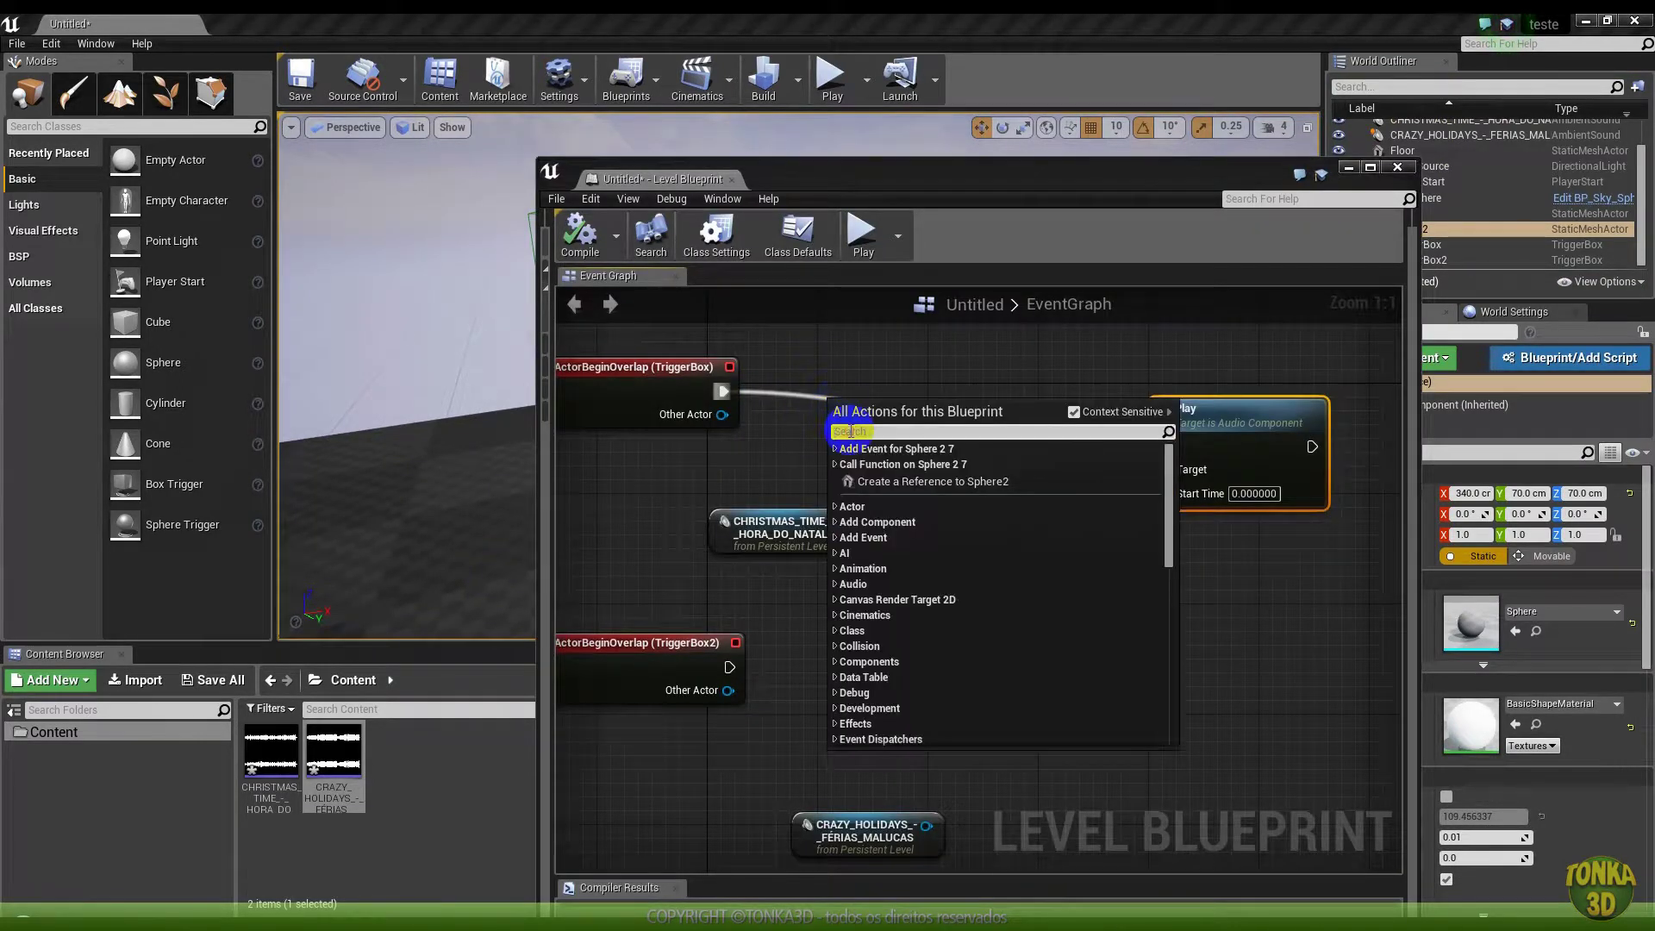
text(do)
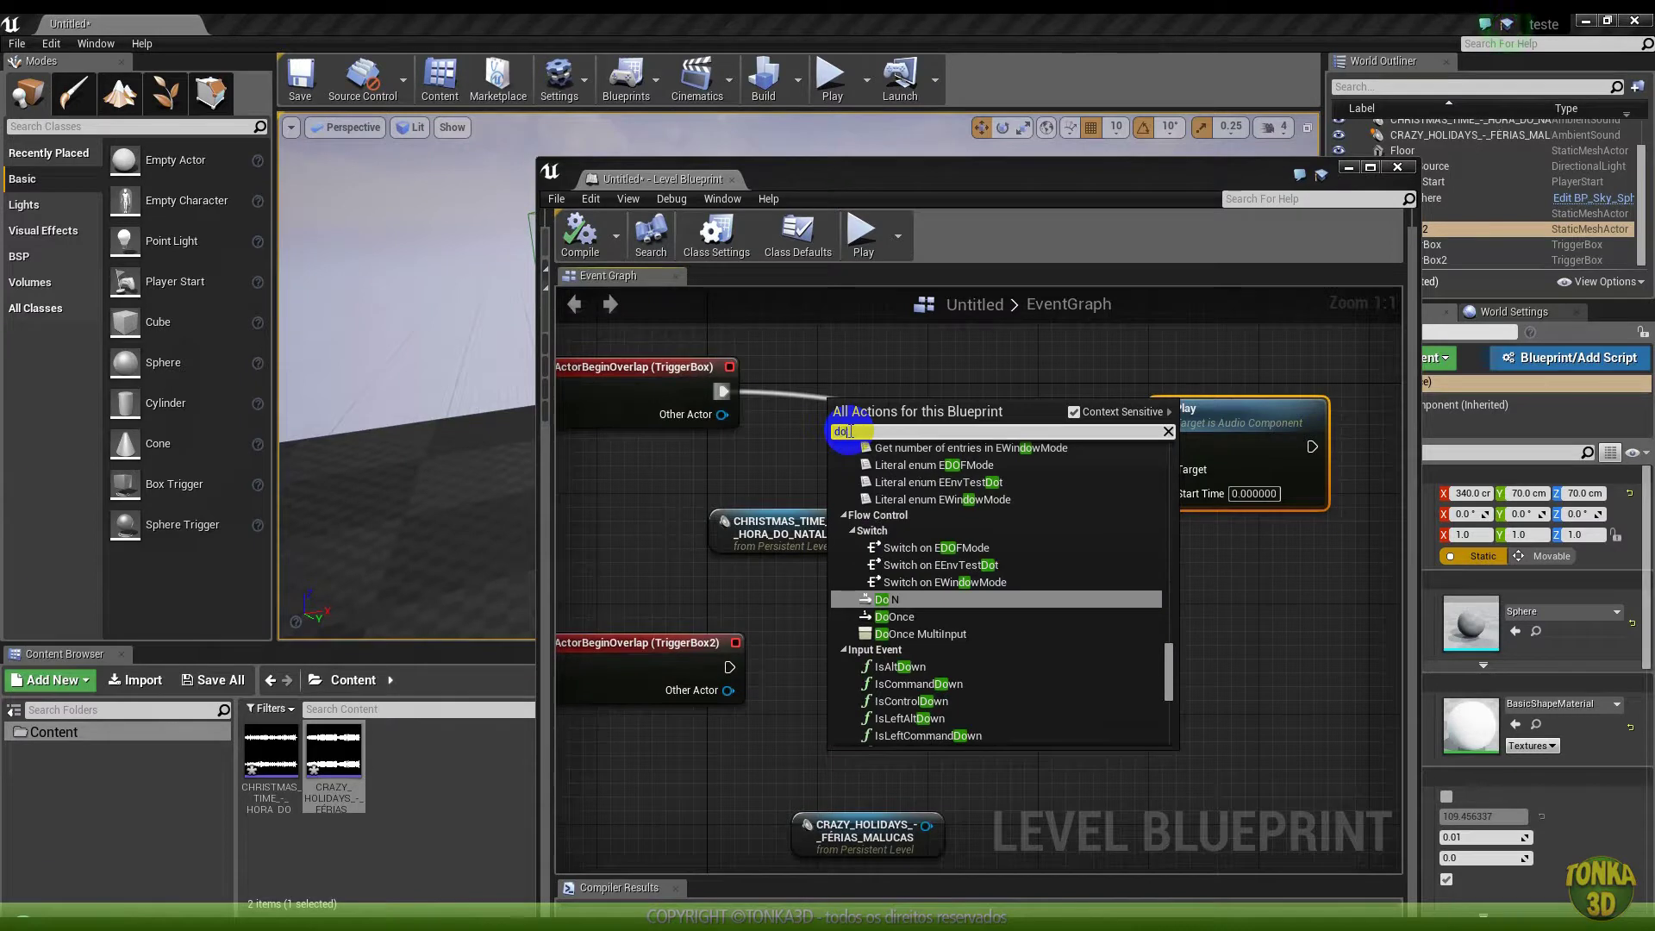
click(931, 616)
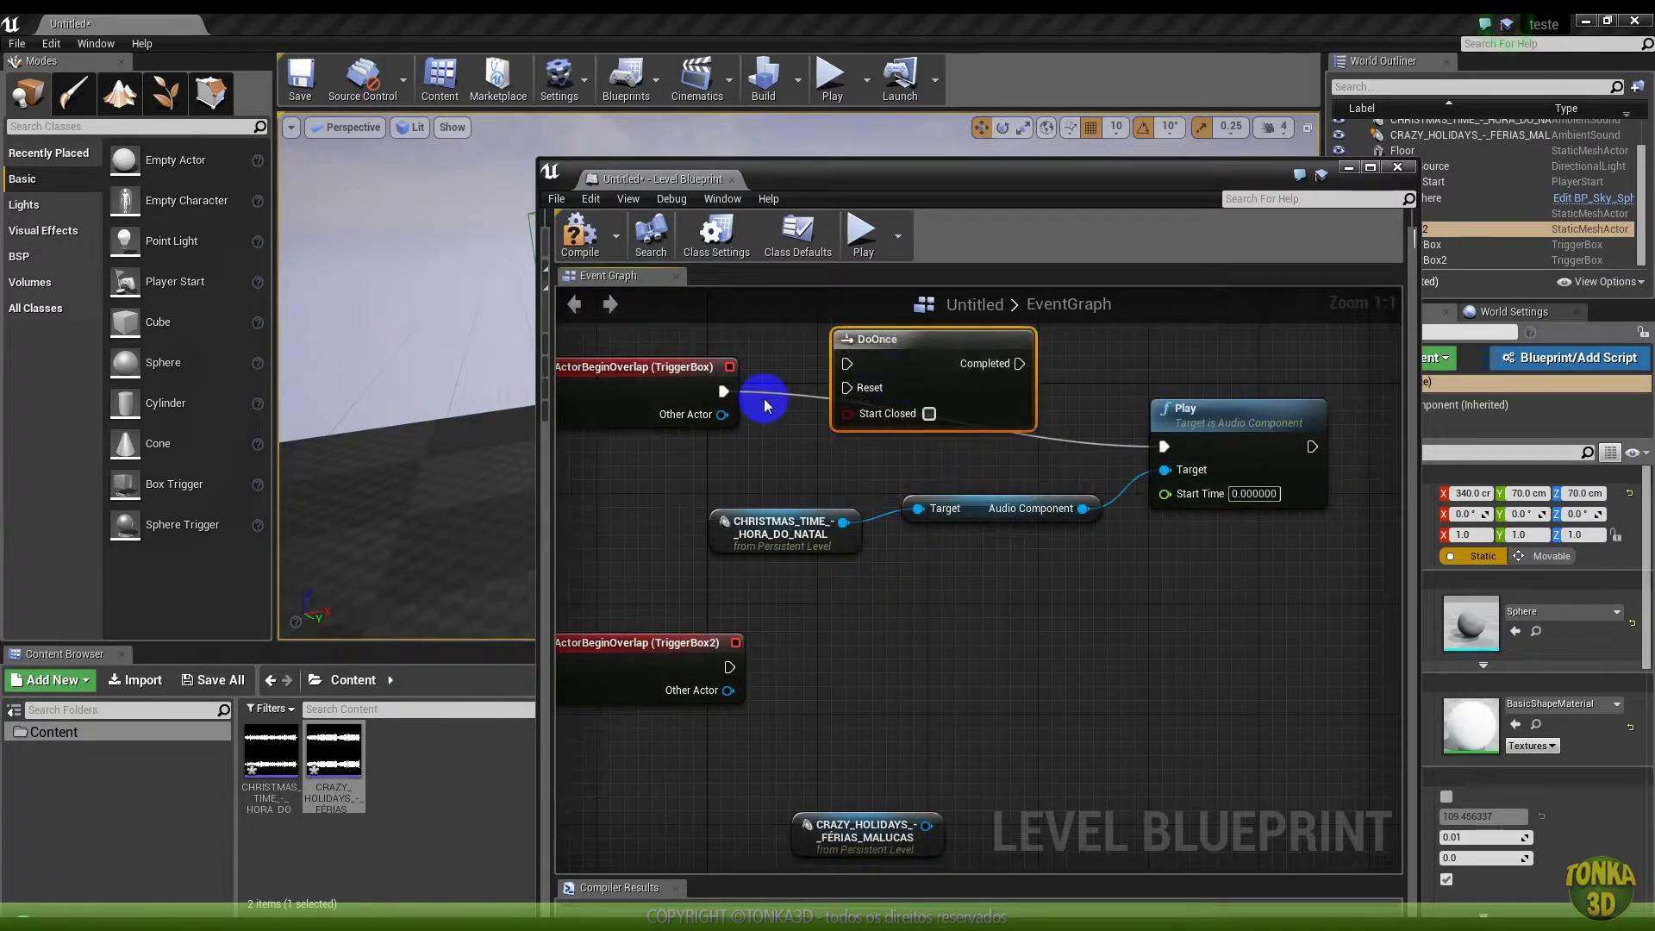
drag(722, 394, 847, 363)
drag(1020, 363, 1177, 455)
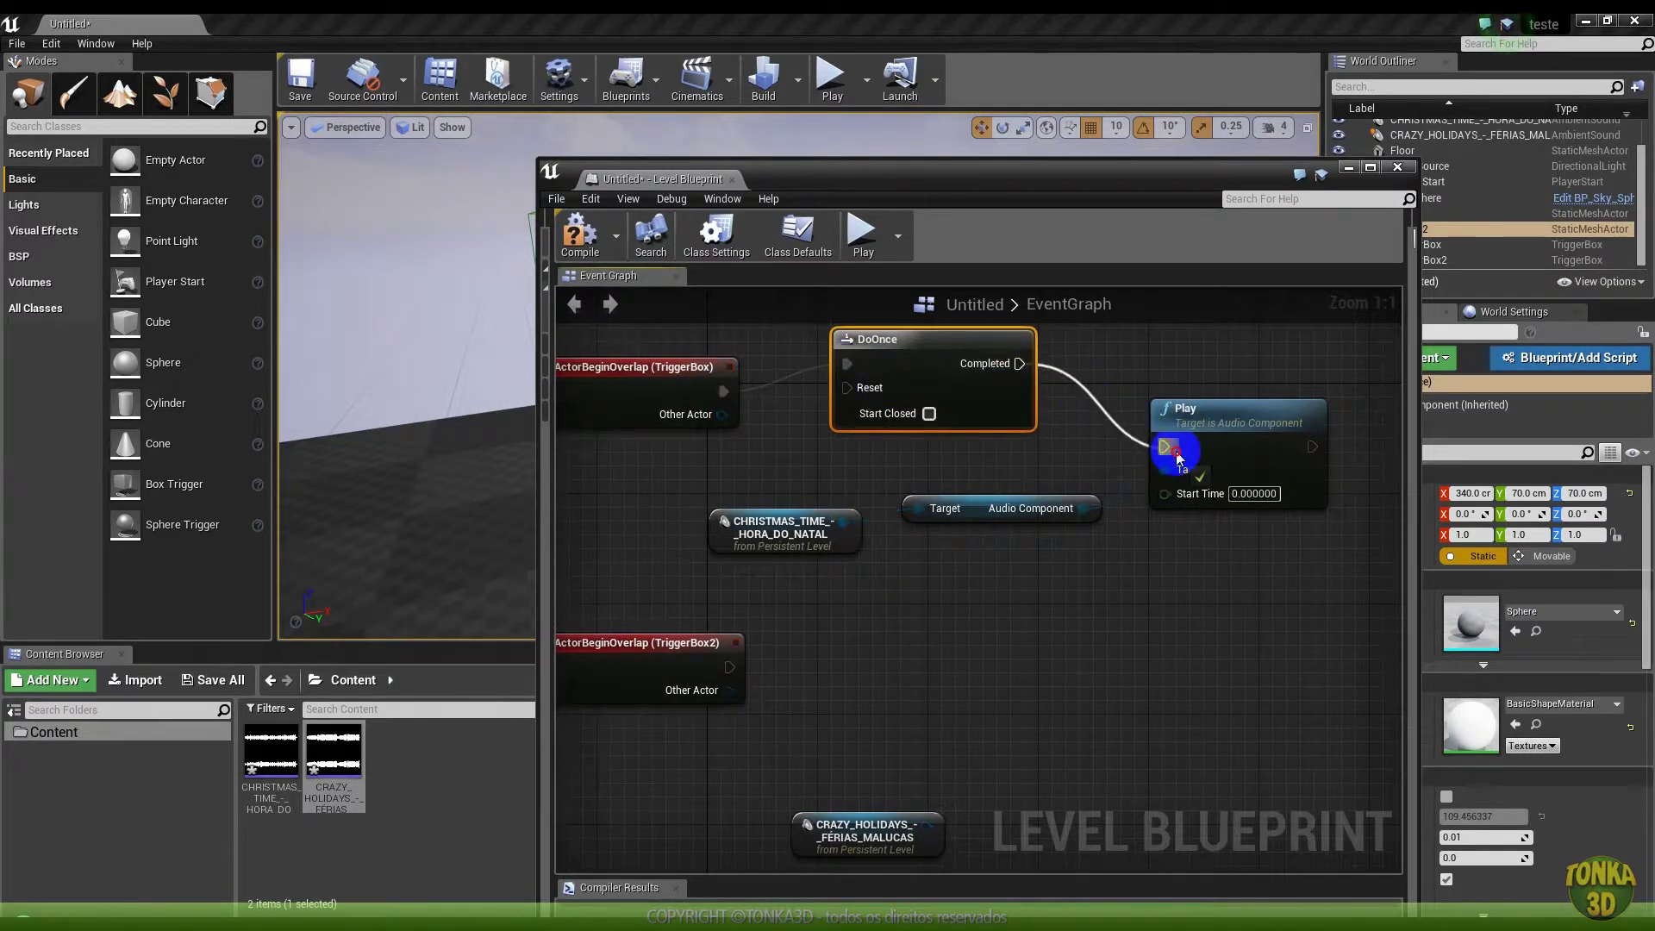
Move the TriggerBox2 event and CRAZY_HOLIDAYS reference lower to tidy the graph
right_drag(1101, 470, 996, 518)
drag(647, 630, 650, 670)
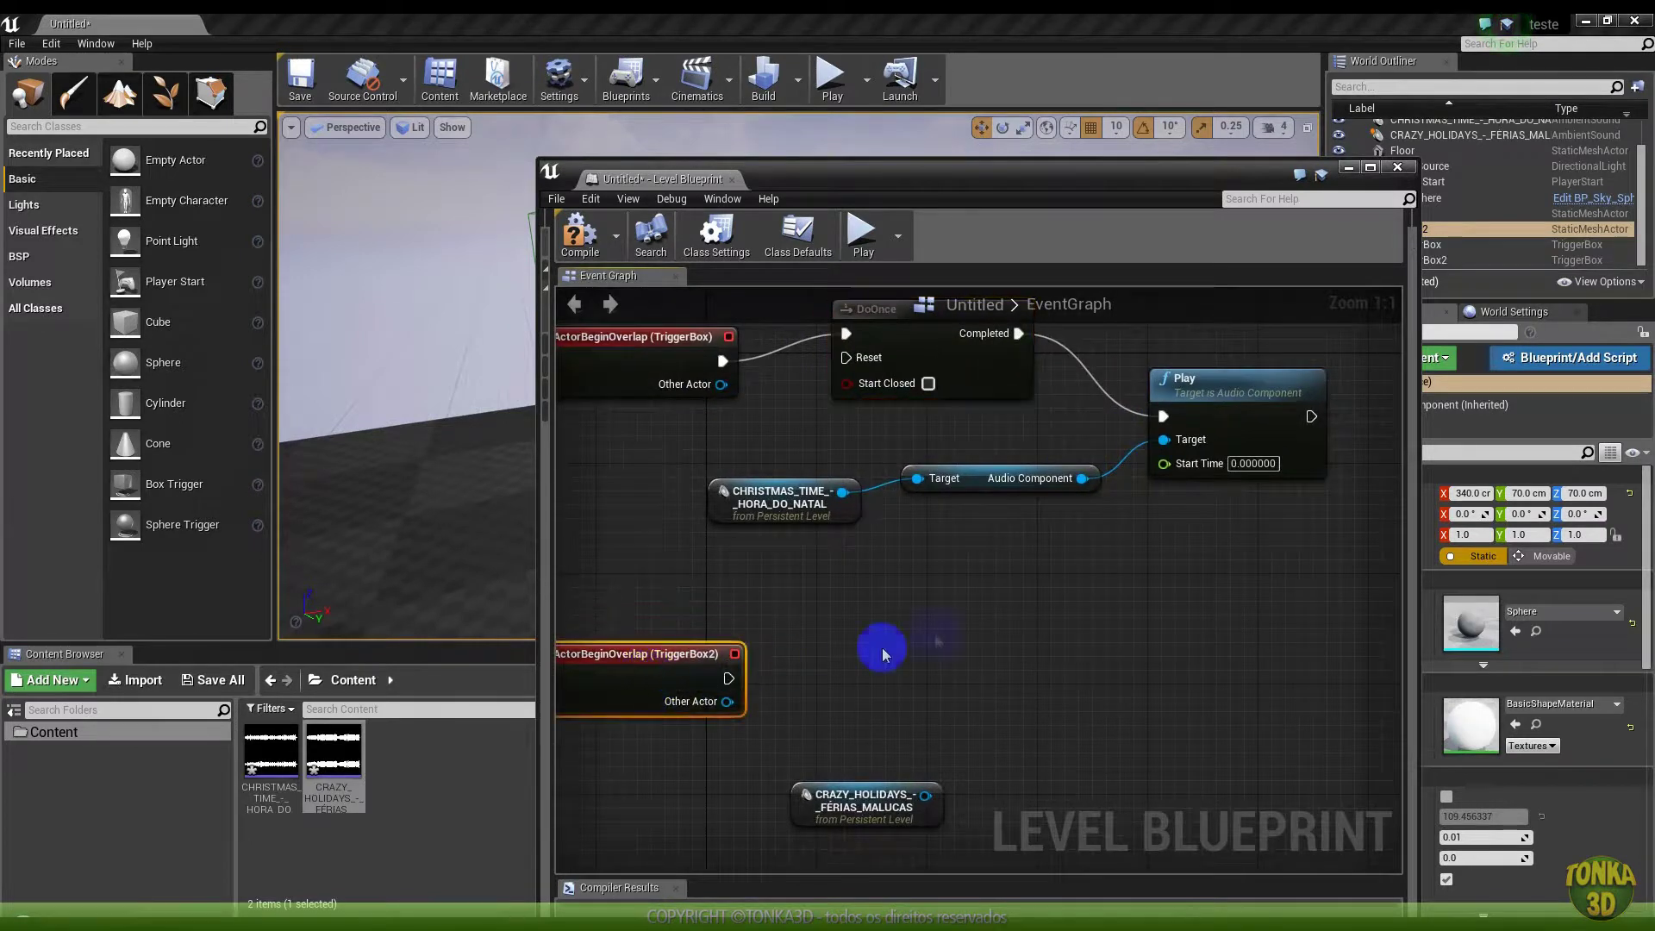
drag(853, 783, 840, 838)
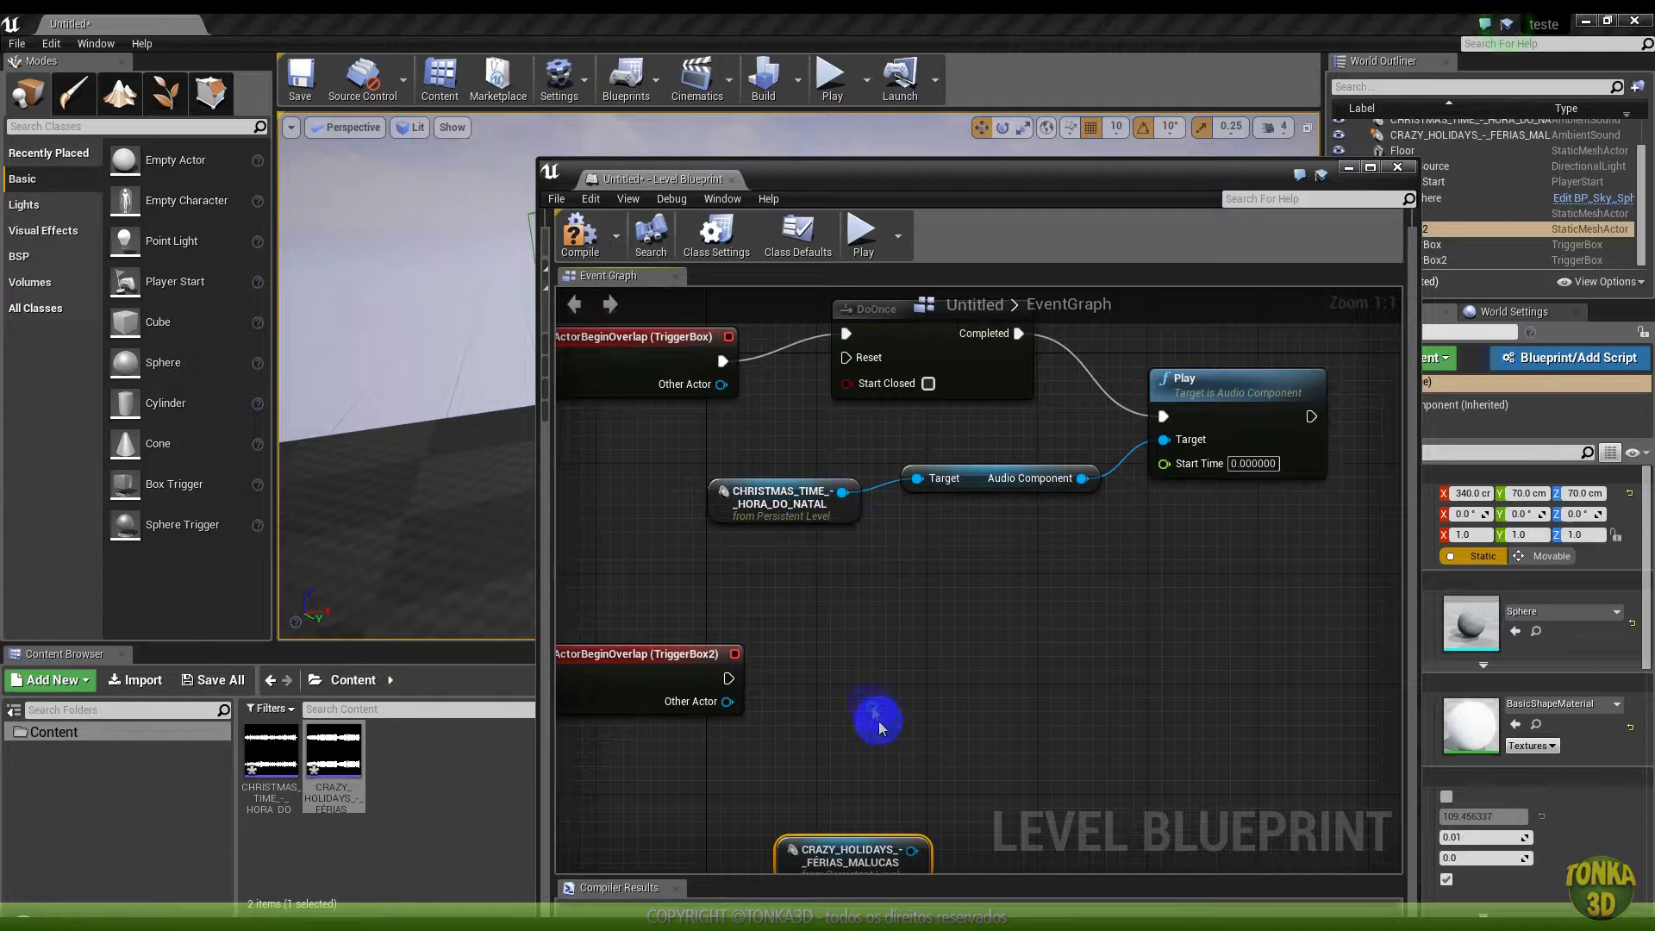
right_drag(879, 728, 950, 621)
Search 'stop' from the Christmas reference's wire to add a stop node
right_click(942, 587)
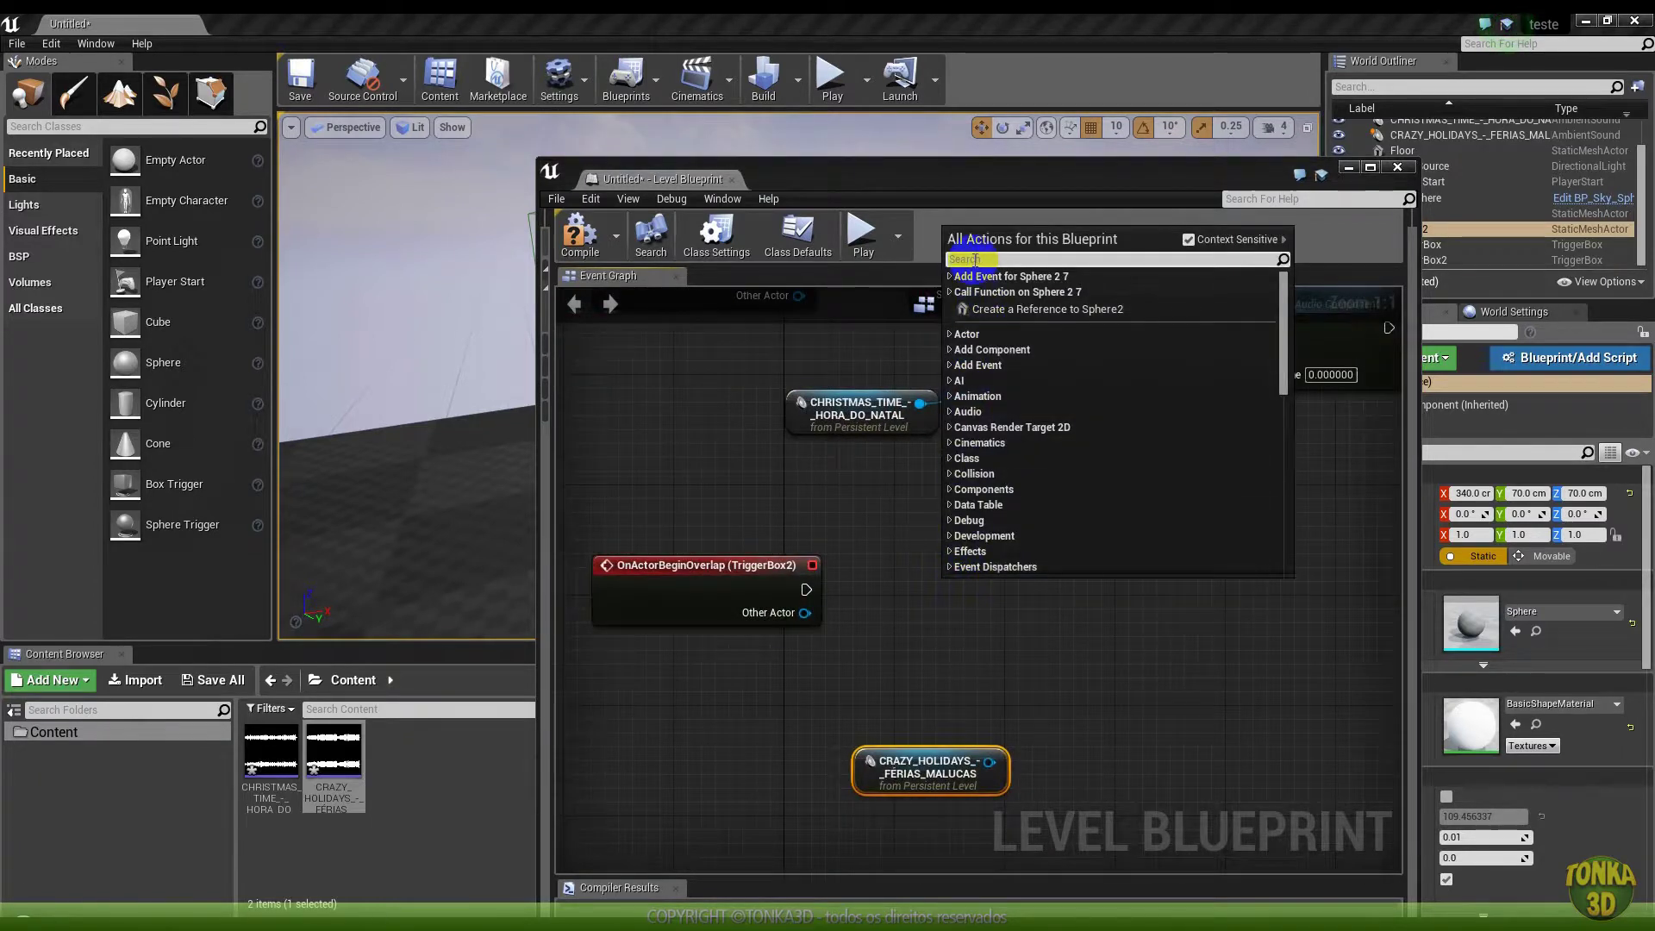
text(stop)
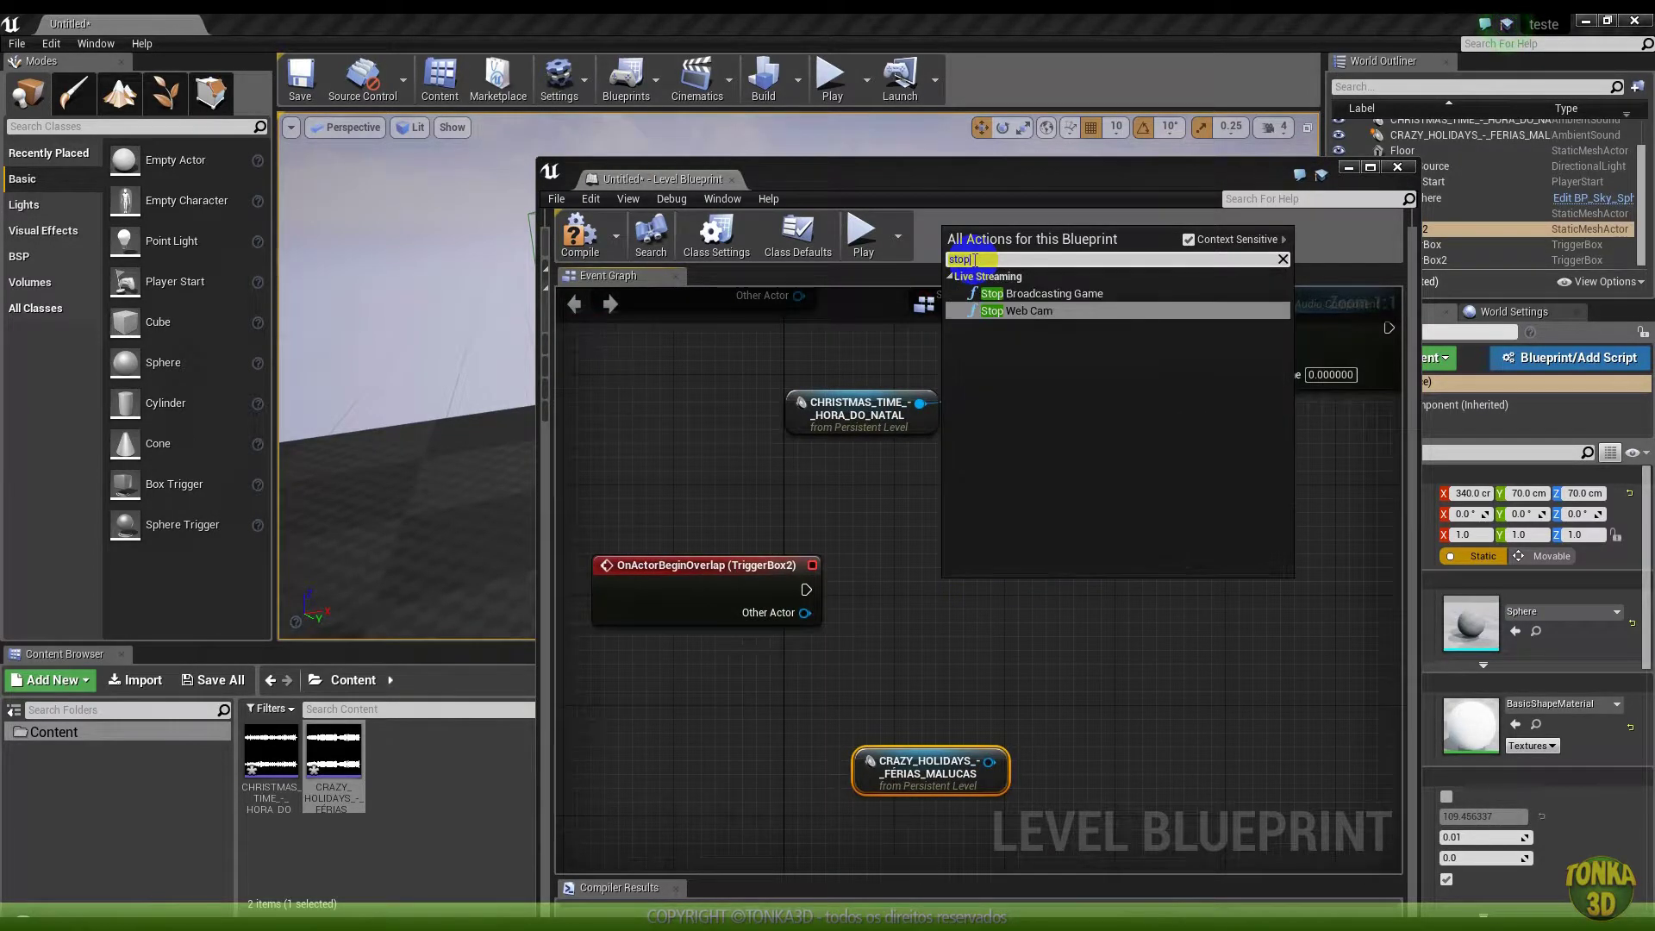
click(888, 537)
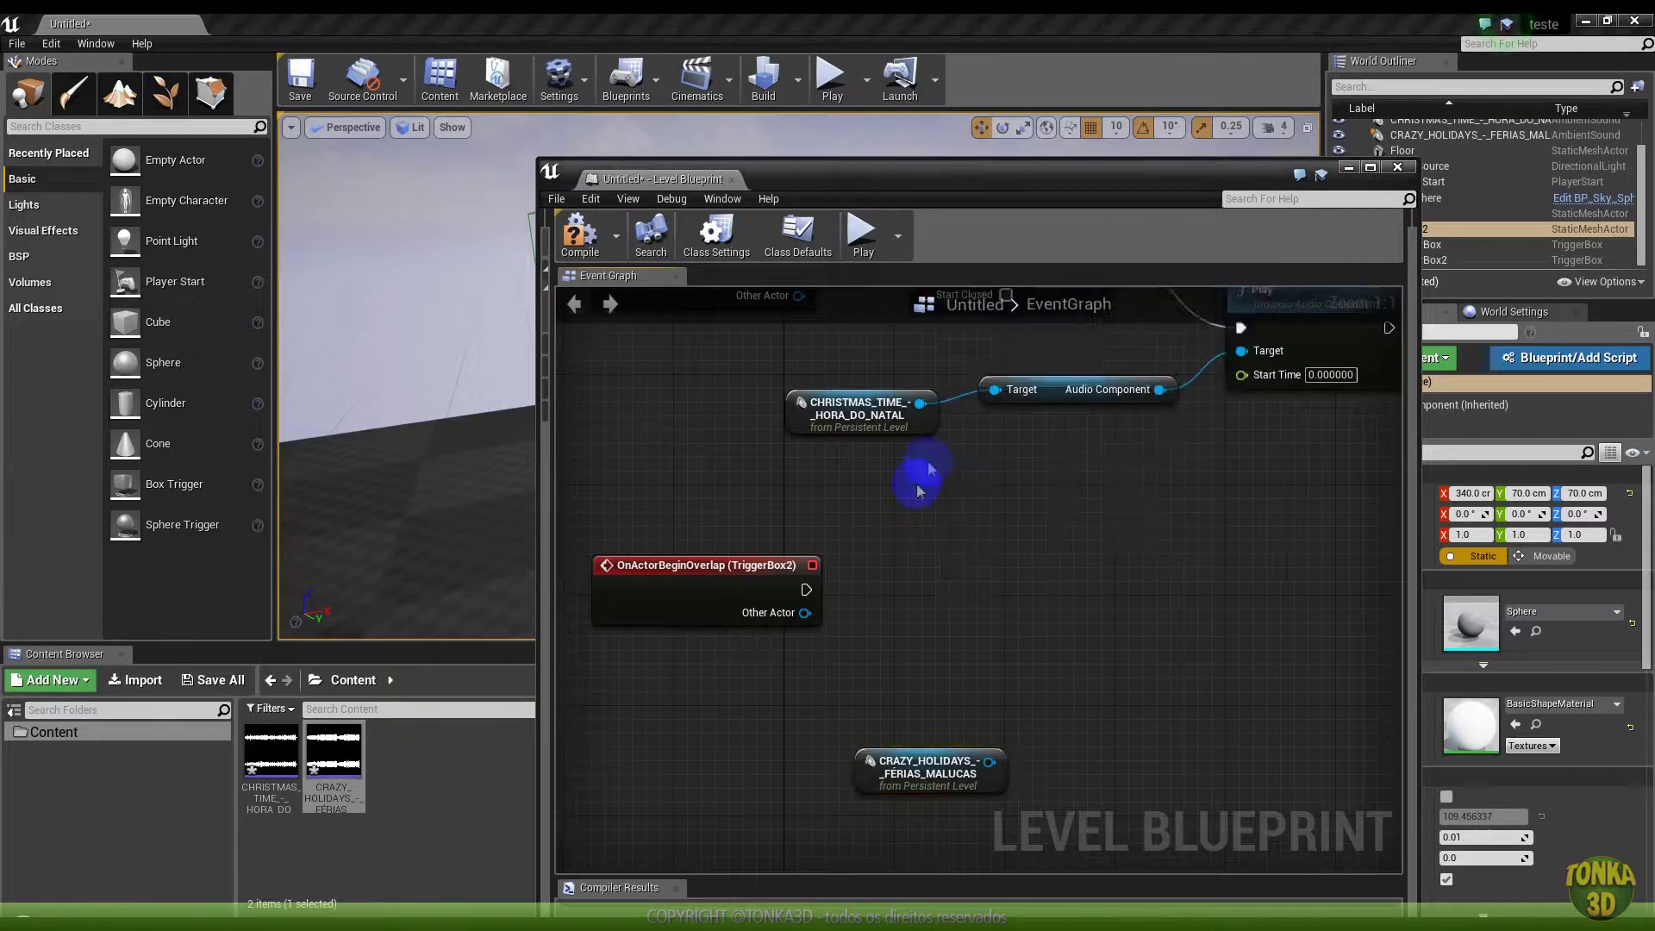
drag(921, 403, 1033, 556)
text(stop)
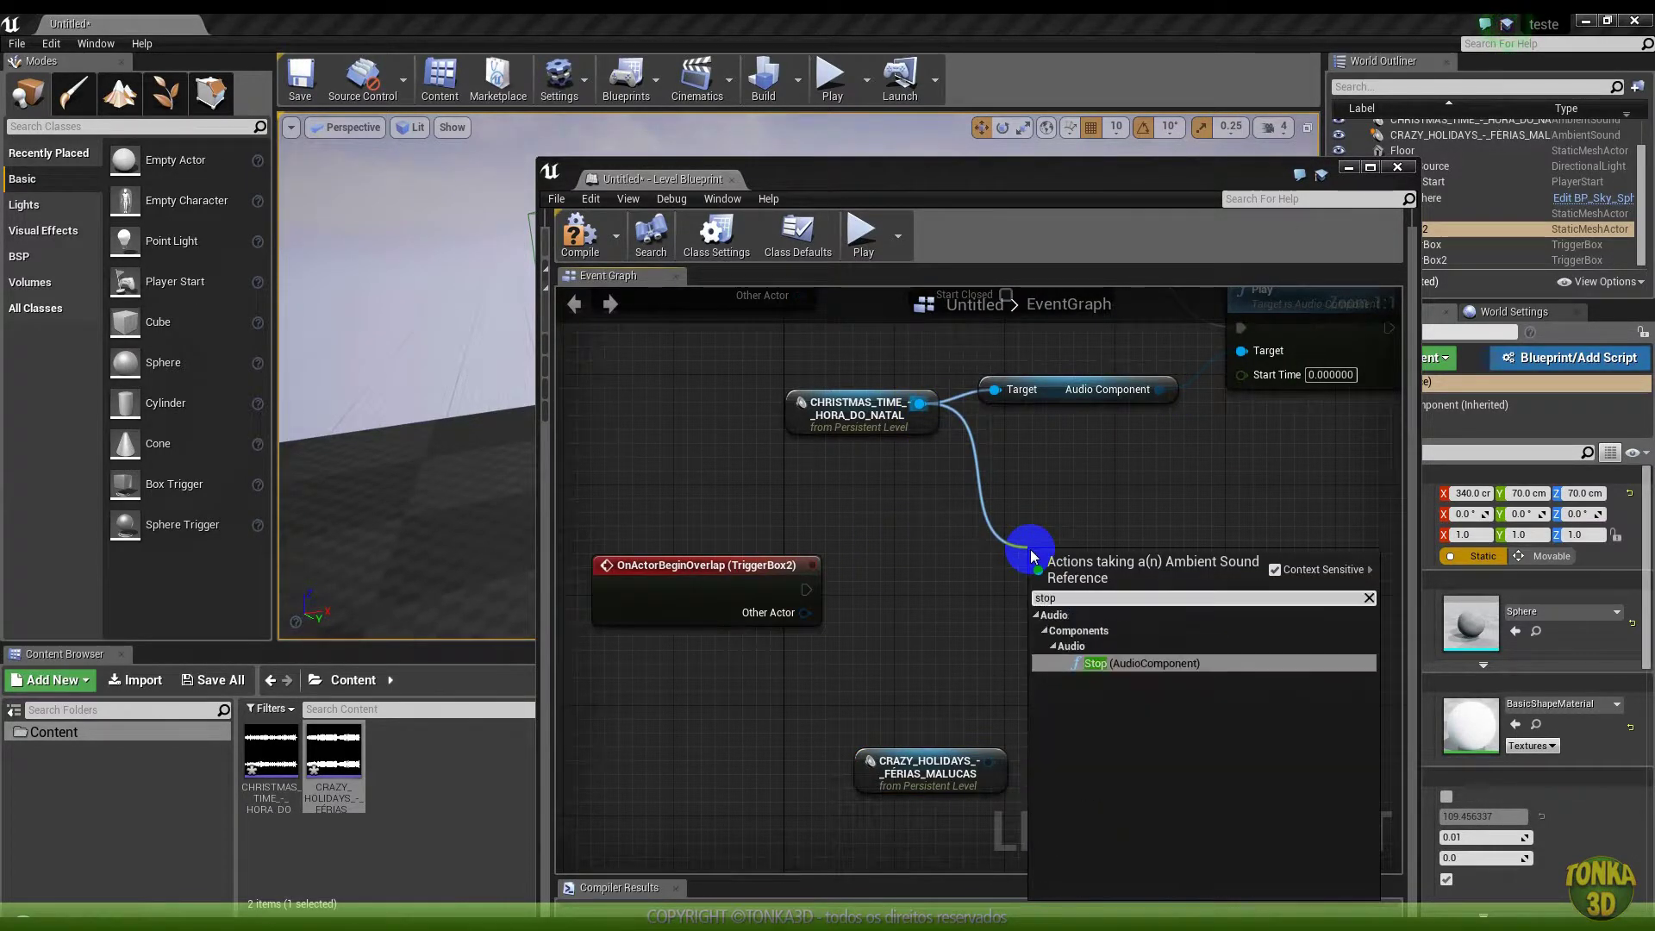
click(940, 549)
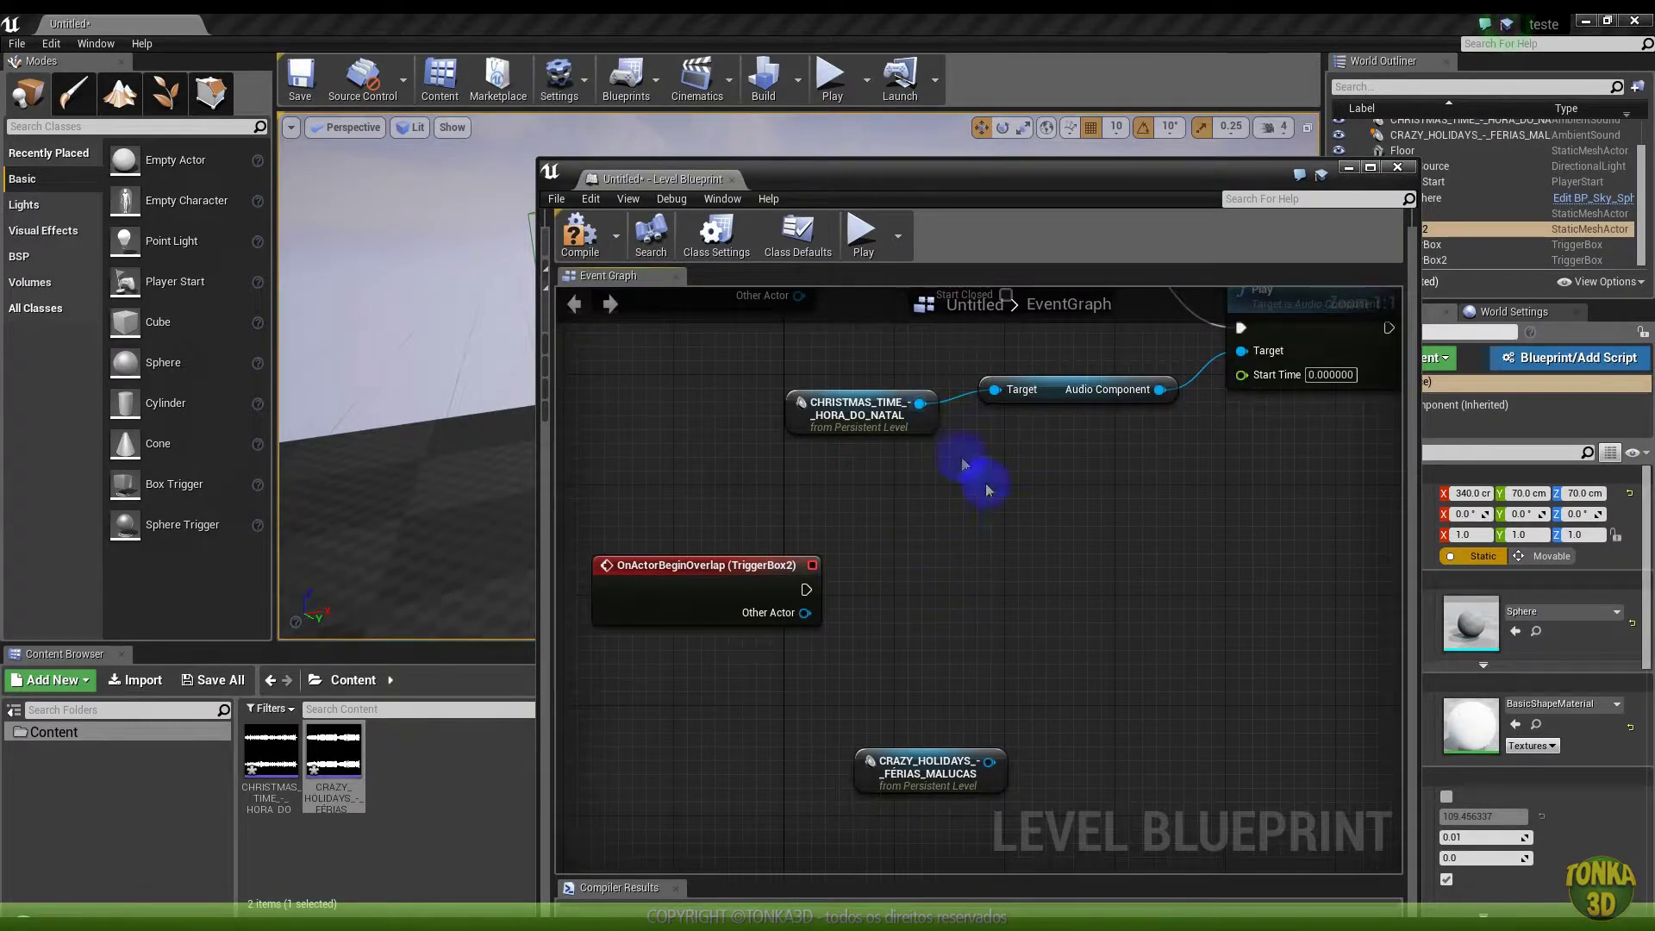
Search the action list for 'stop' and 'audio', then delete the unwanted Add Audio Component node
right_click(898, 584)
click(961, 258)
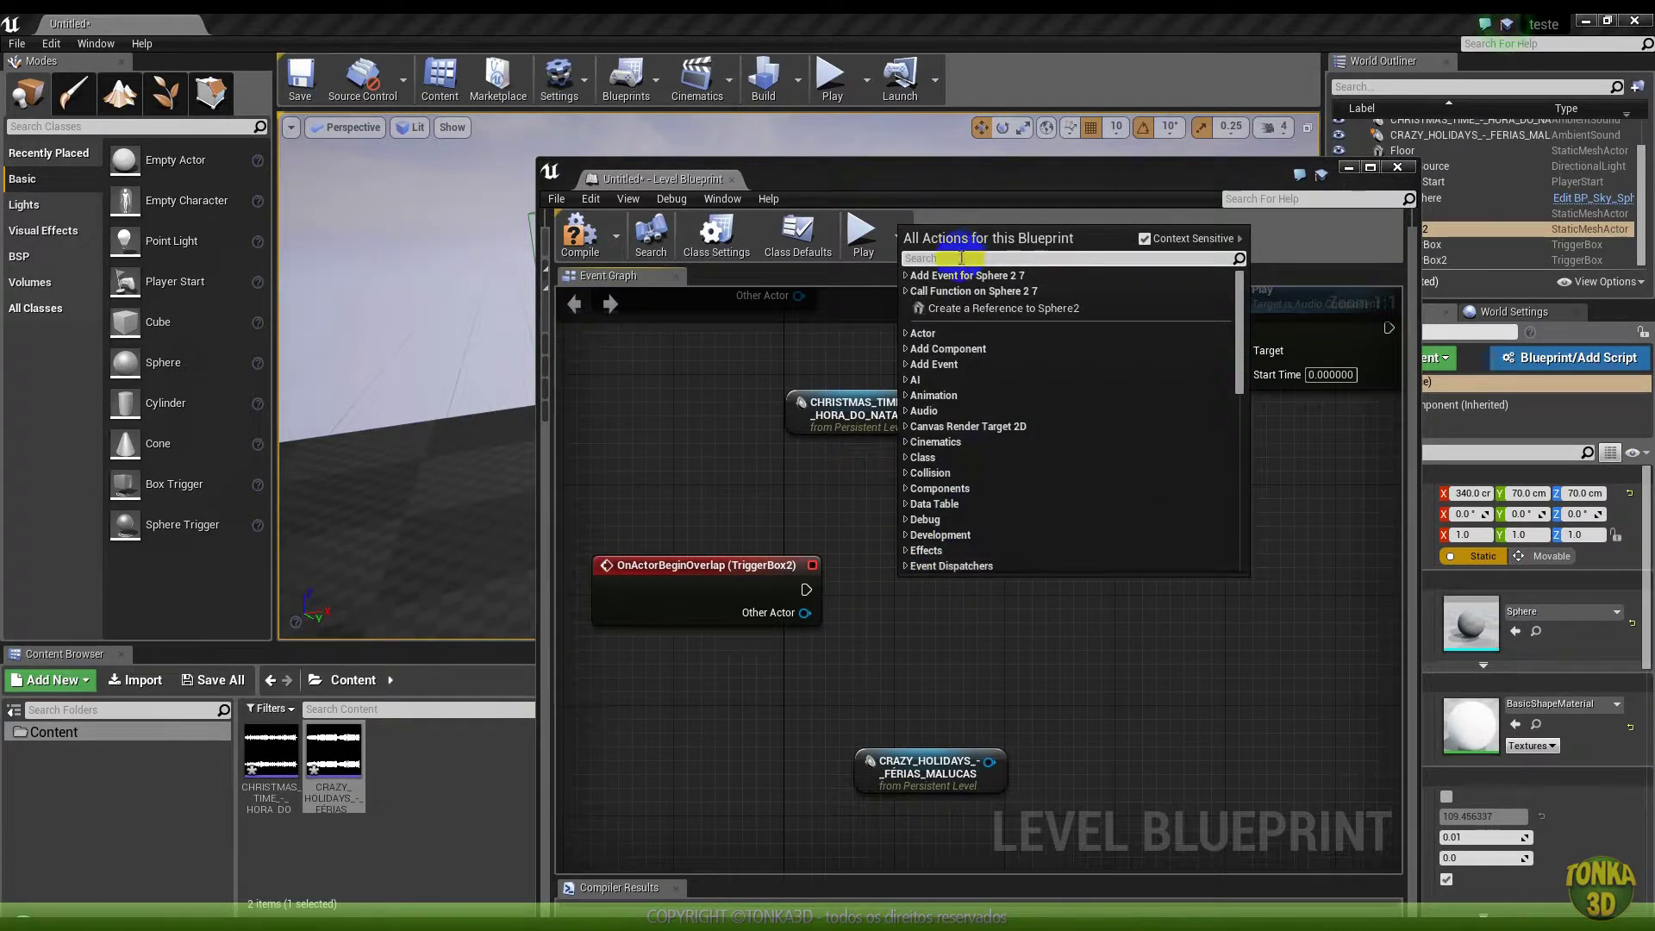
text(stop)
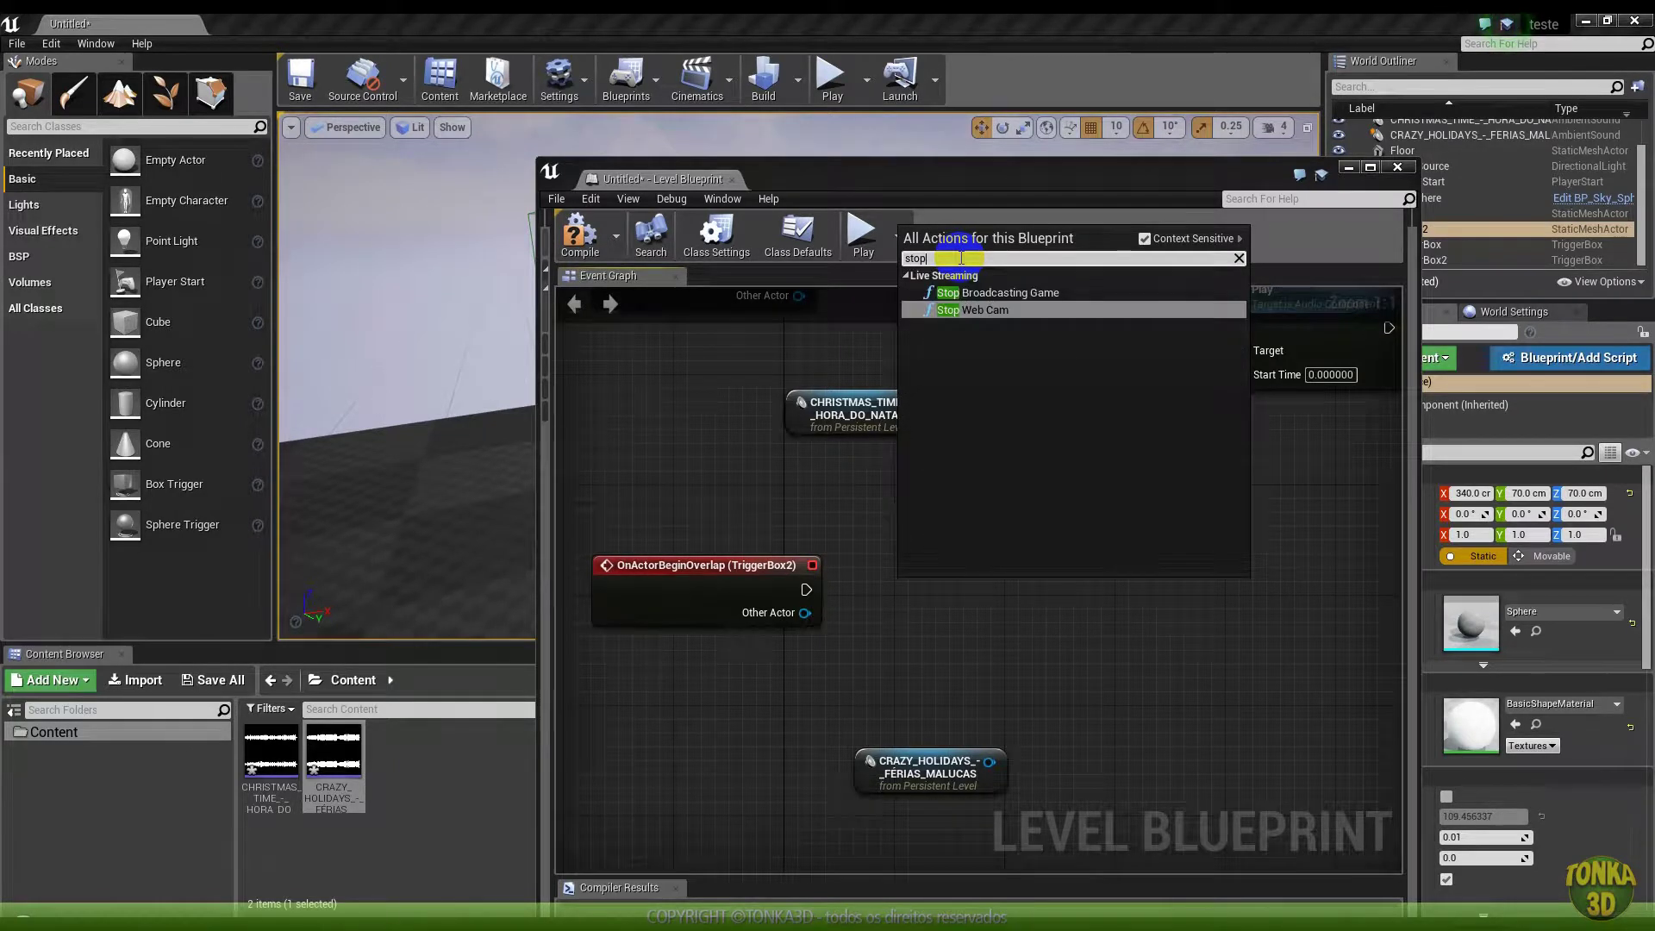
key(BackSpace)
key(BackSpace)
key(BackSpace)
text(audio)
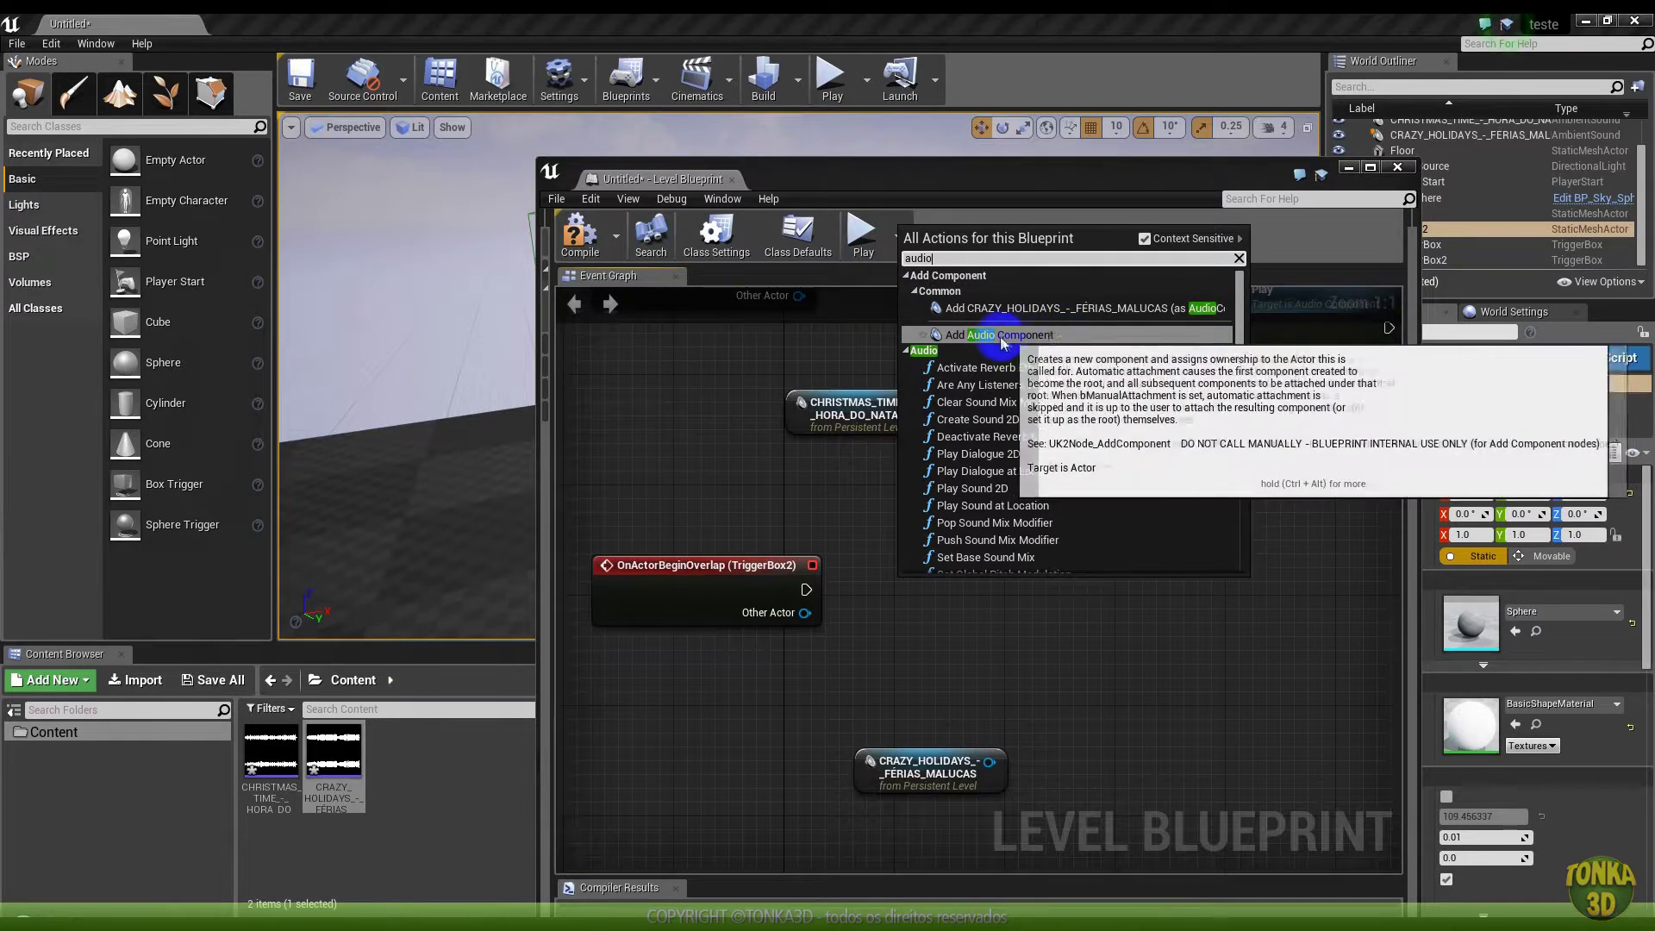
click(955, 340)
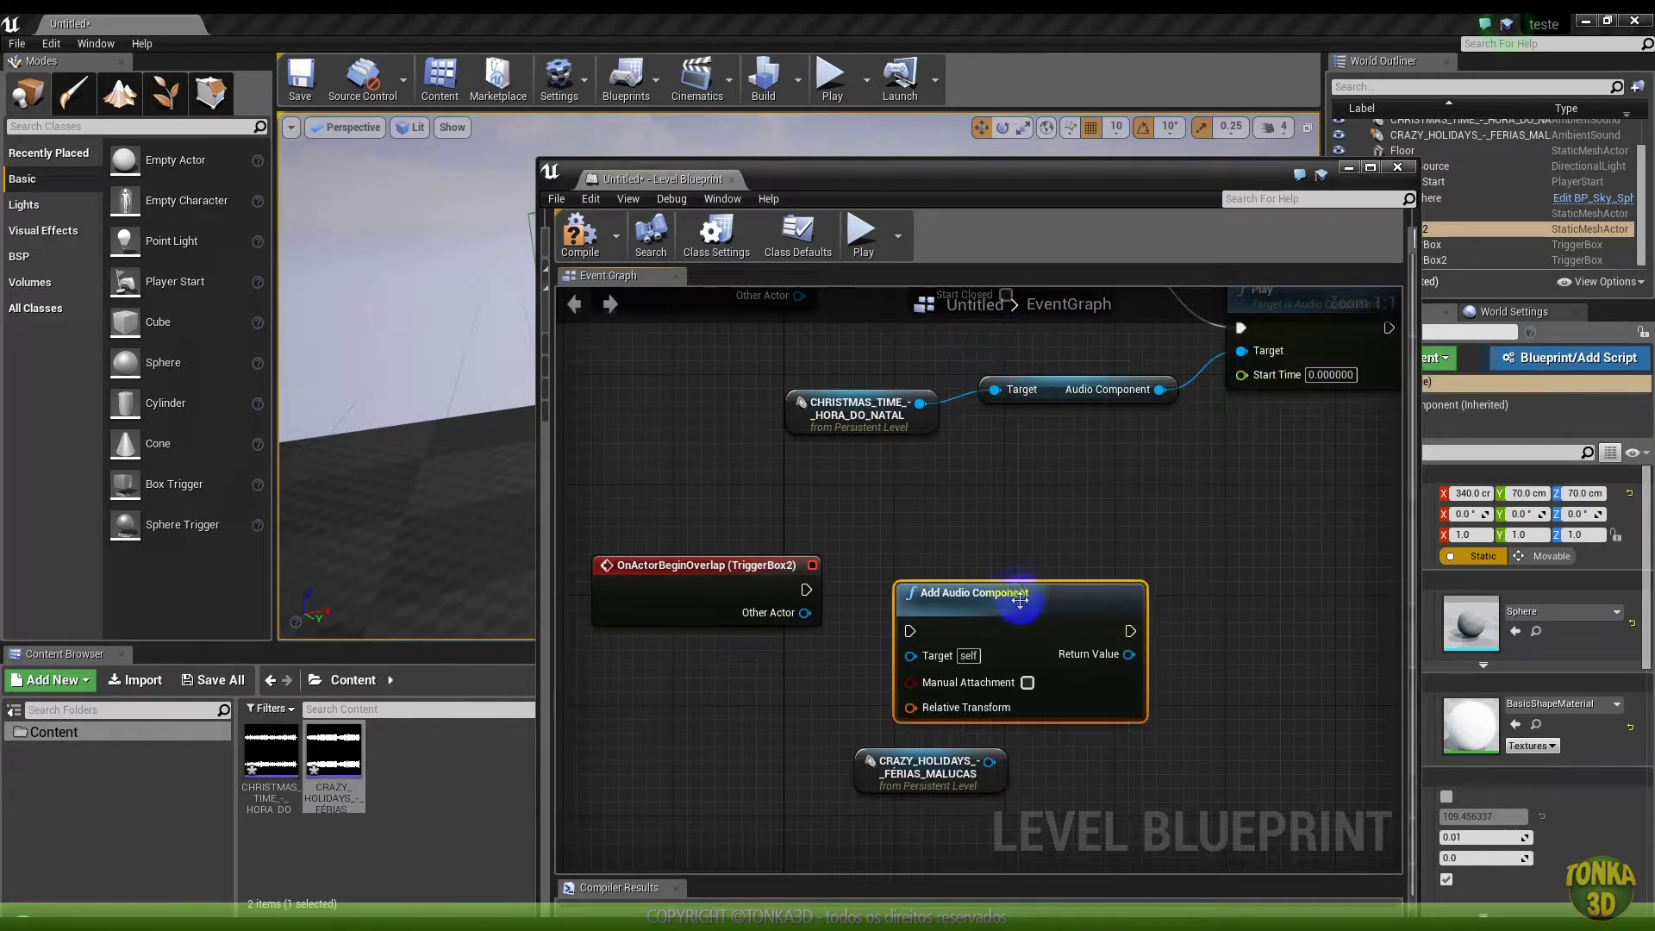
key(Delete)
Add Stop (AudioComponent) wired to the existing Christmas Audio Component, deleting the duplicate getter
drag(921, 403, 1022, 569)
text(stop)
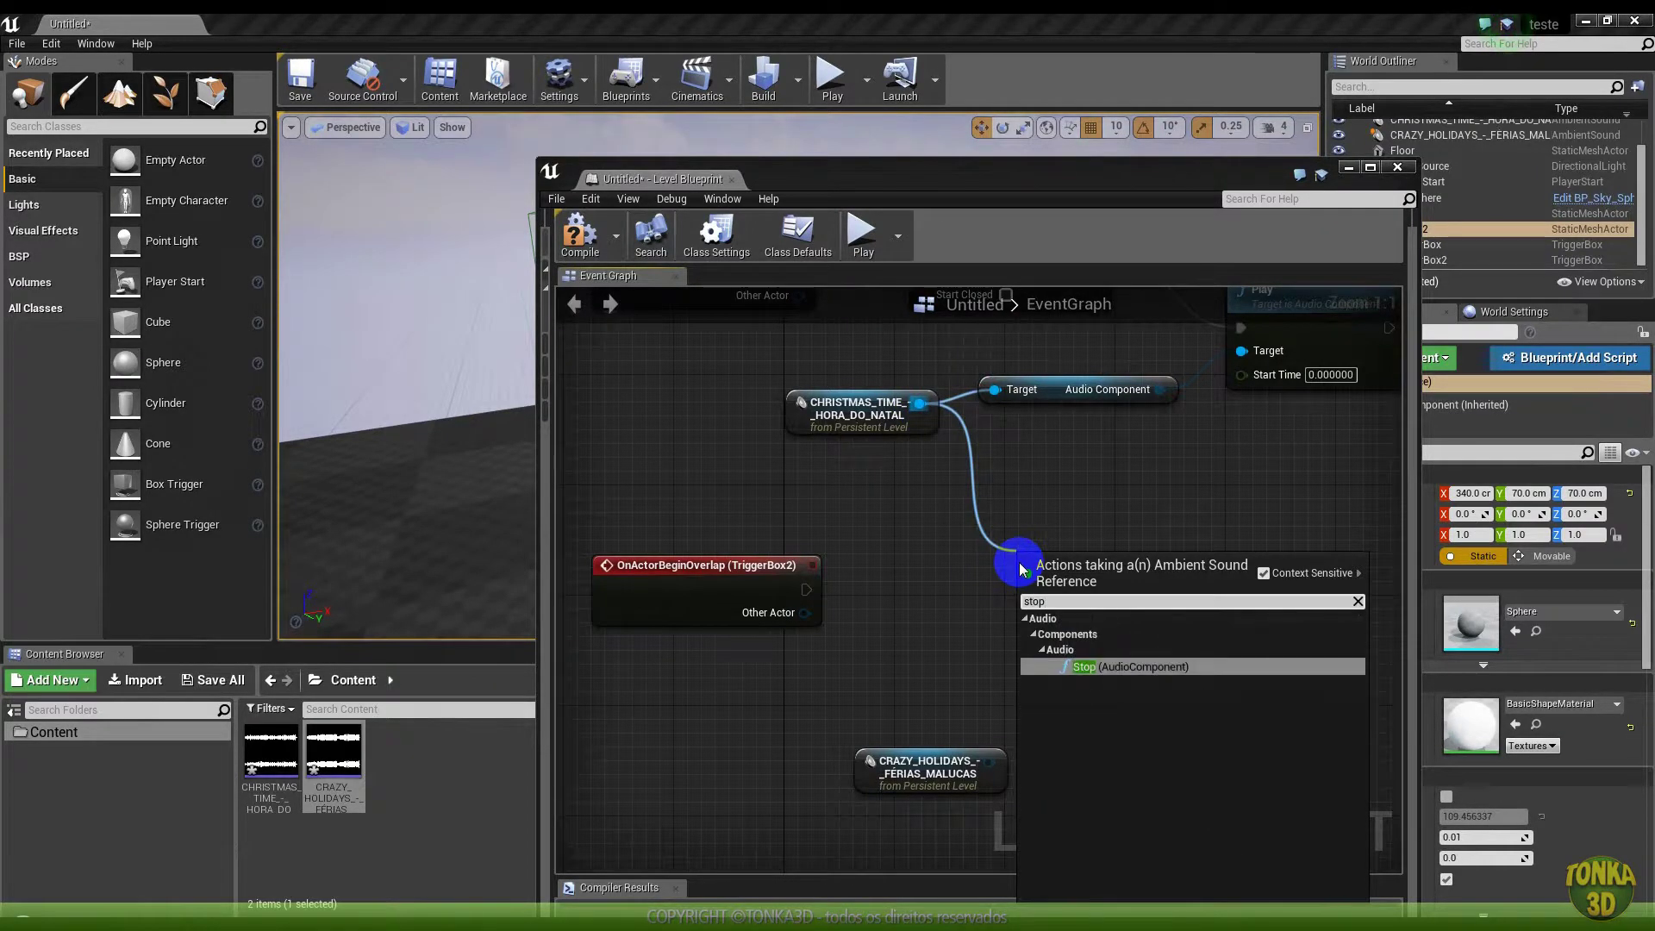
click(1125, 668)
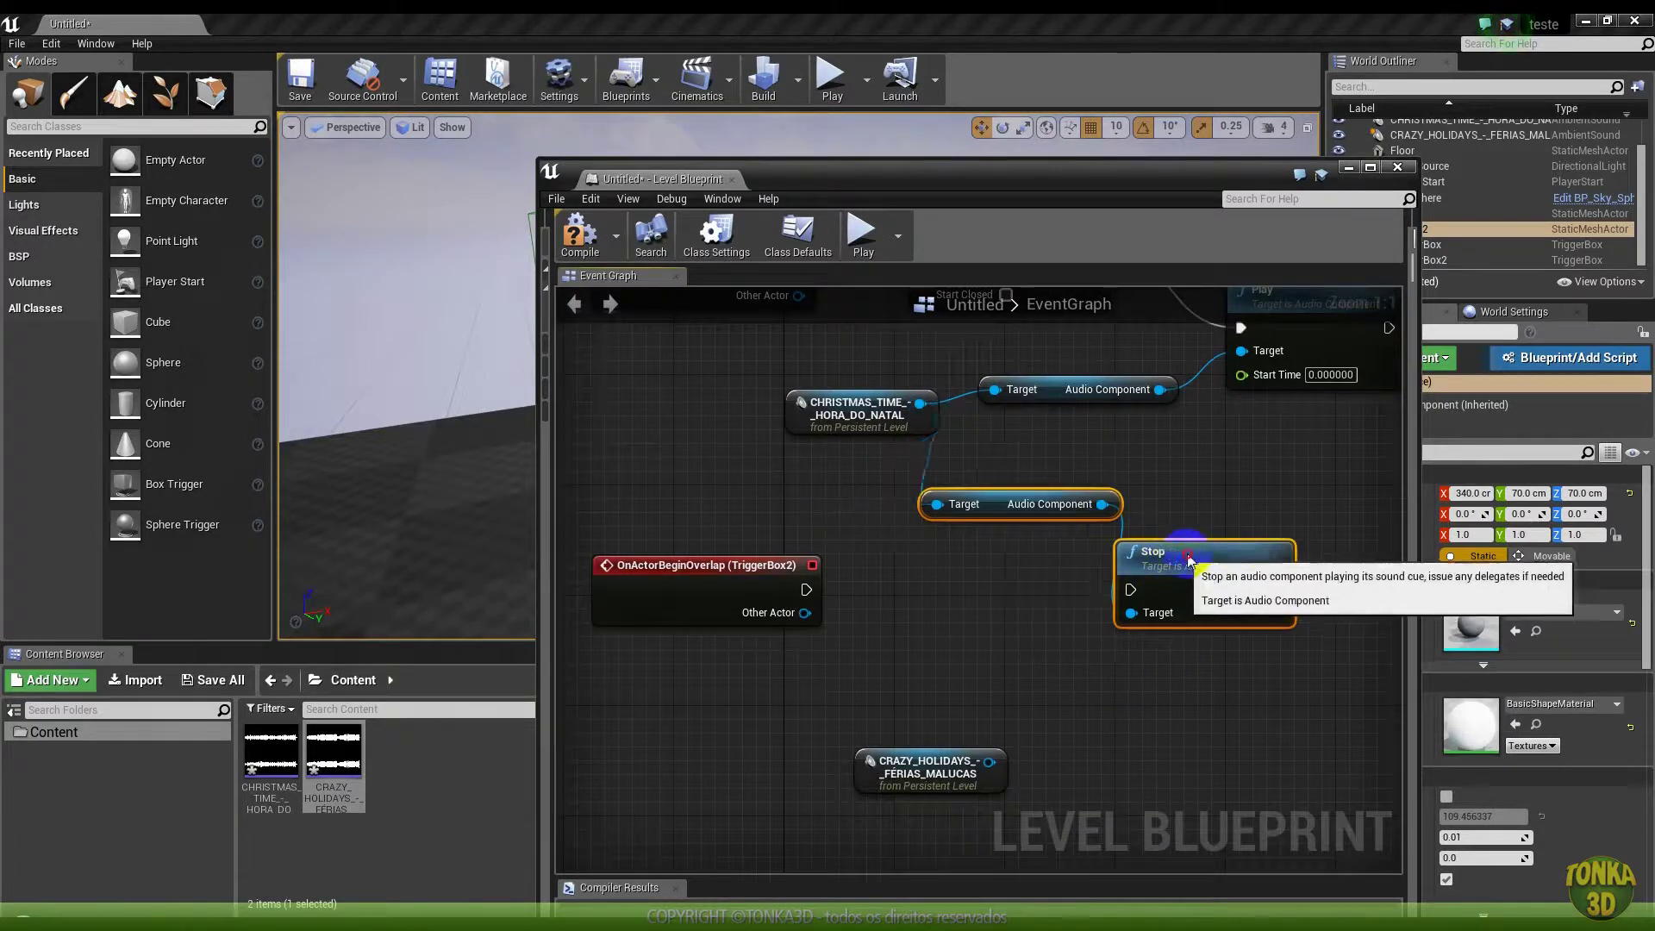
drag(1038, 558, 1203, 530)
click(1054, 498)
drag(1054, 498, 1059, 434)
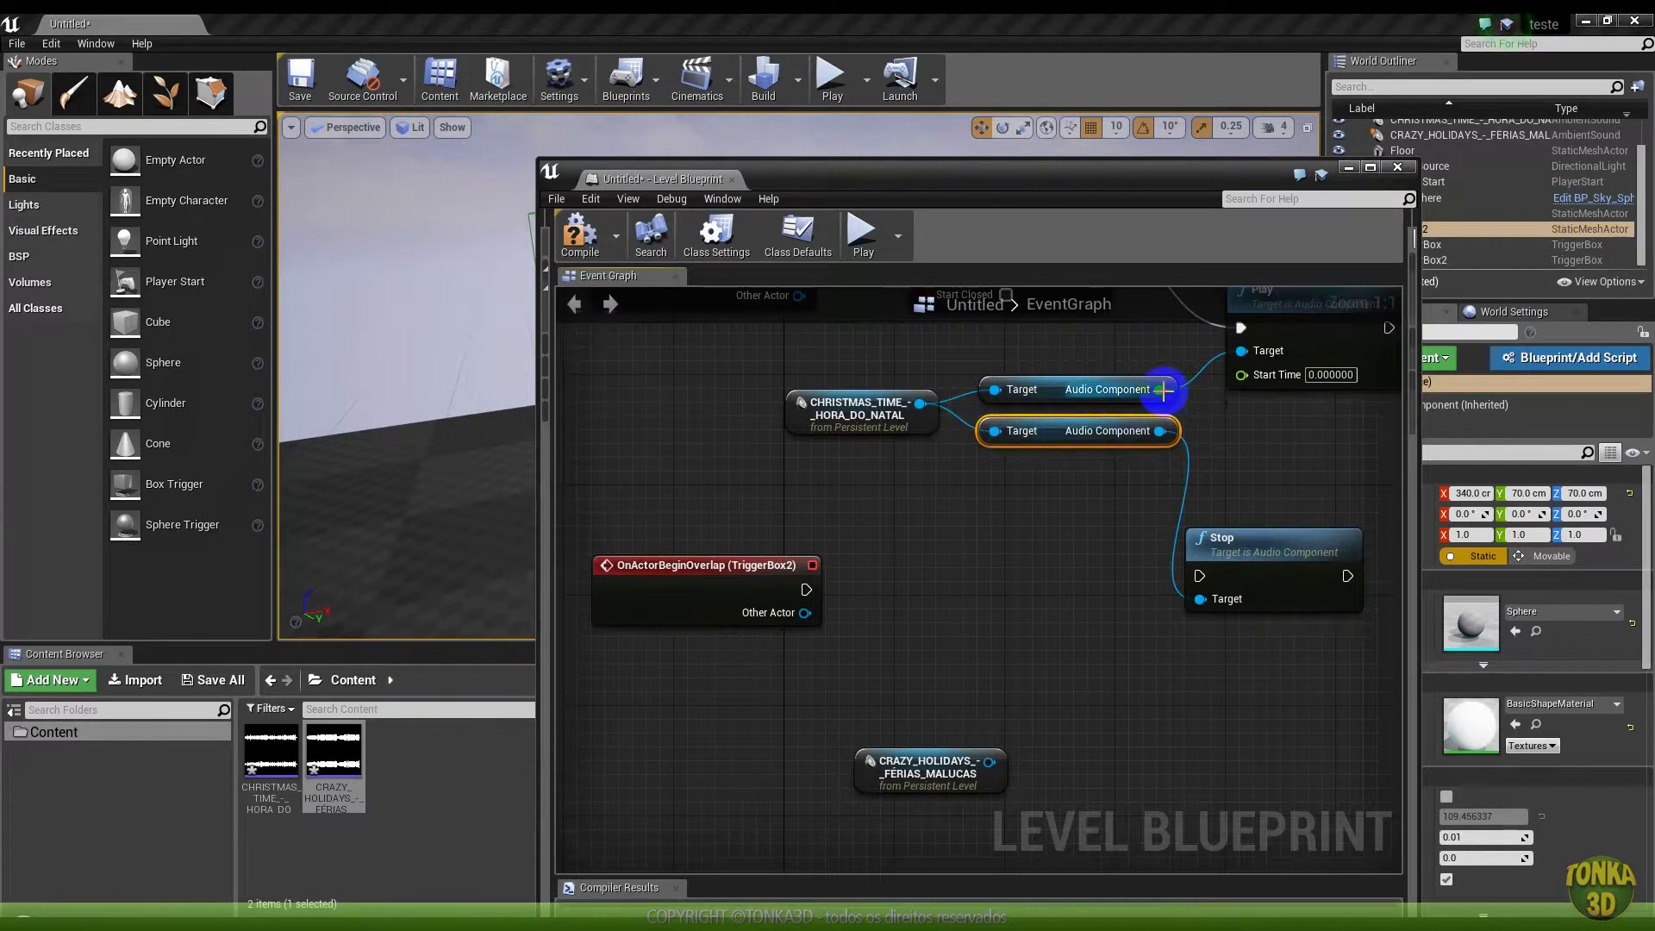
drag(1165, 401, 1200, 607)
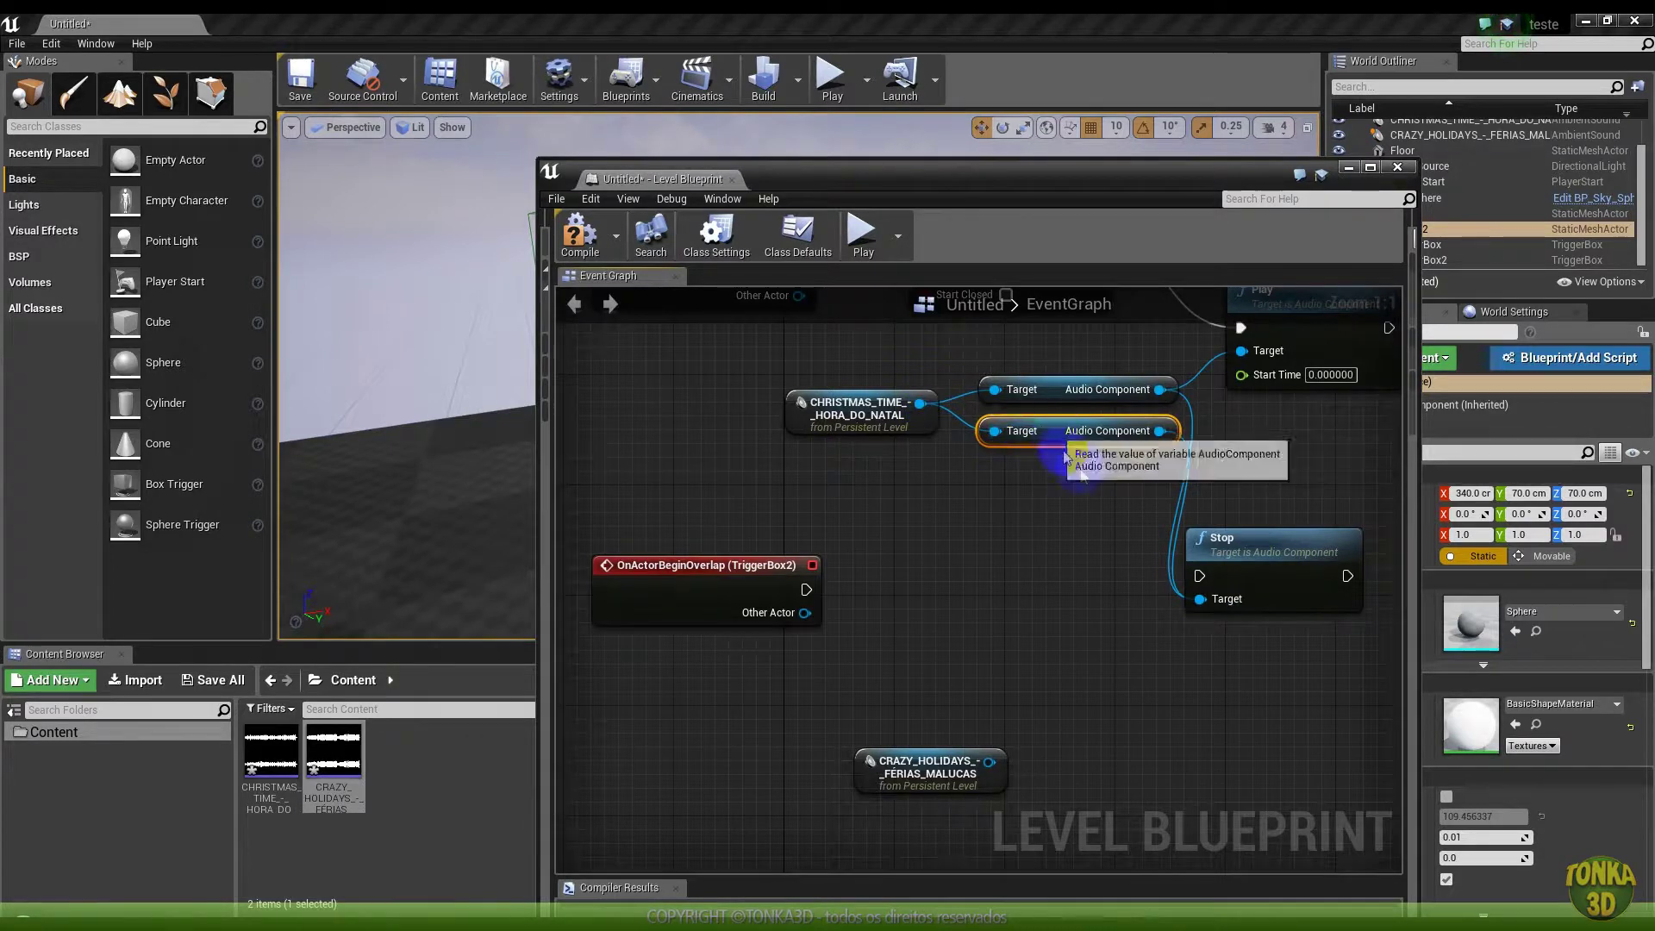
key(Delete)
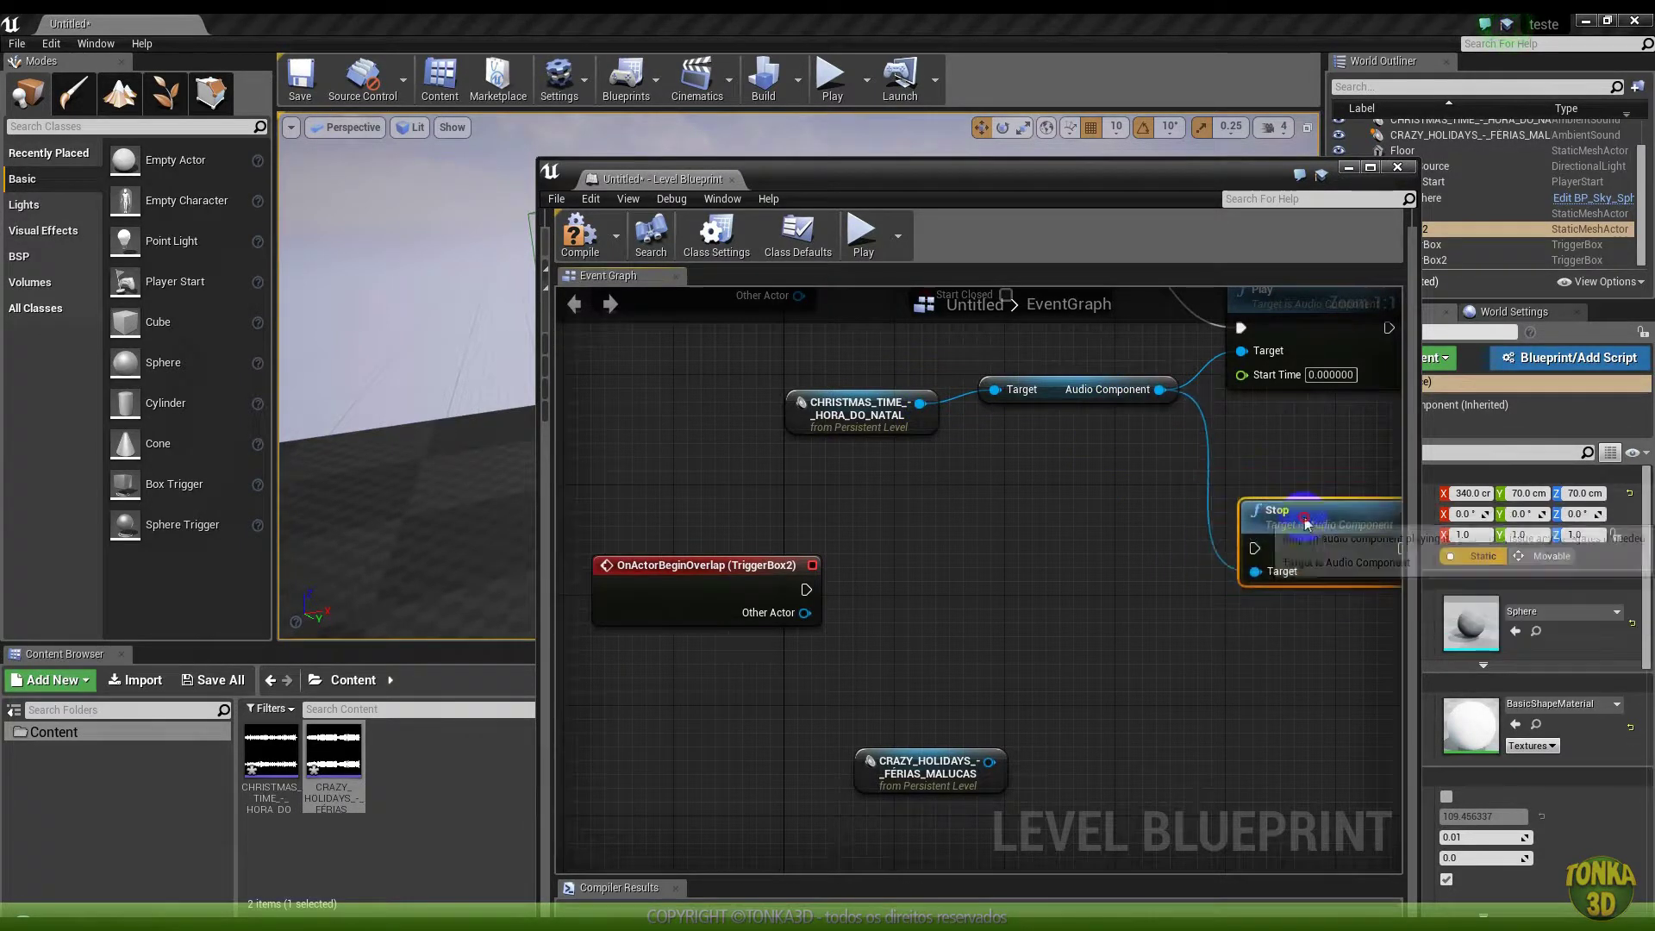
drag(1256, 536, 1050, 515)
right_drag(828, 571, 921, 571)
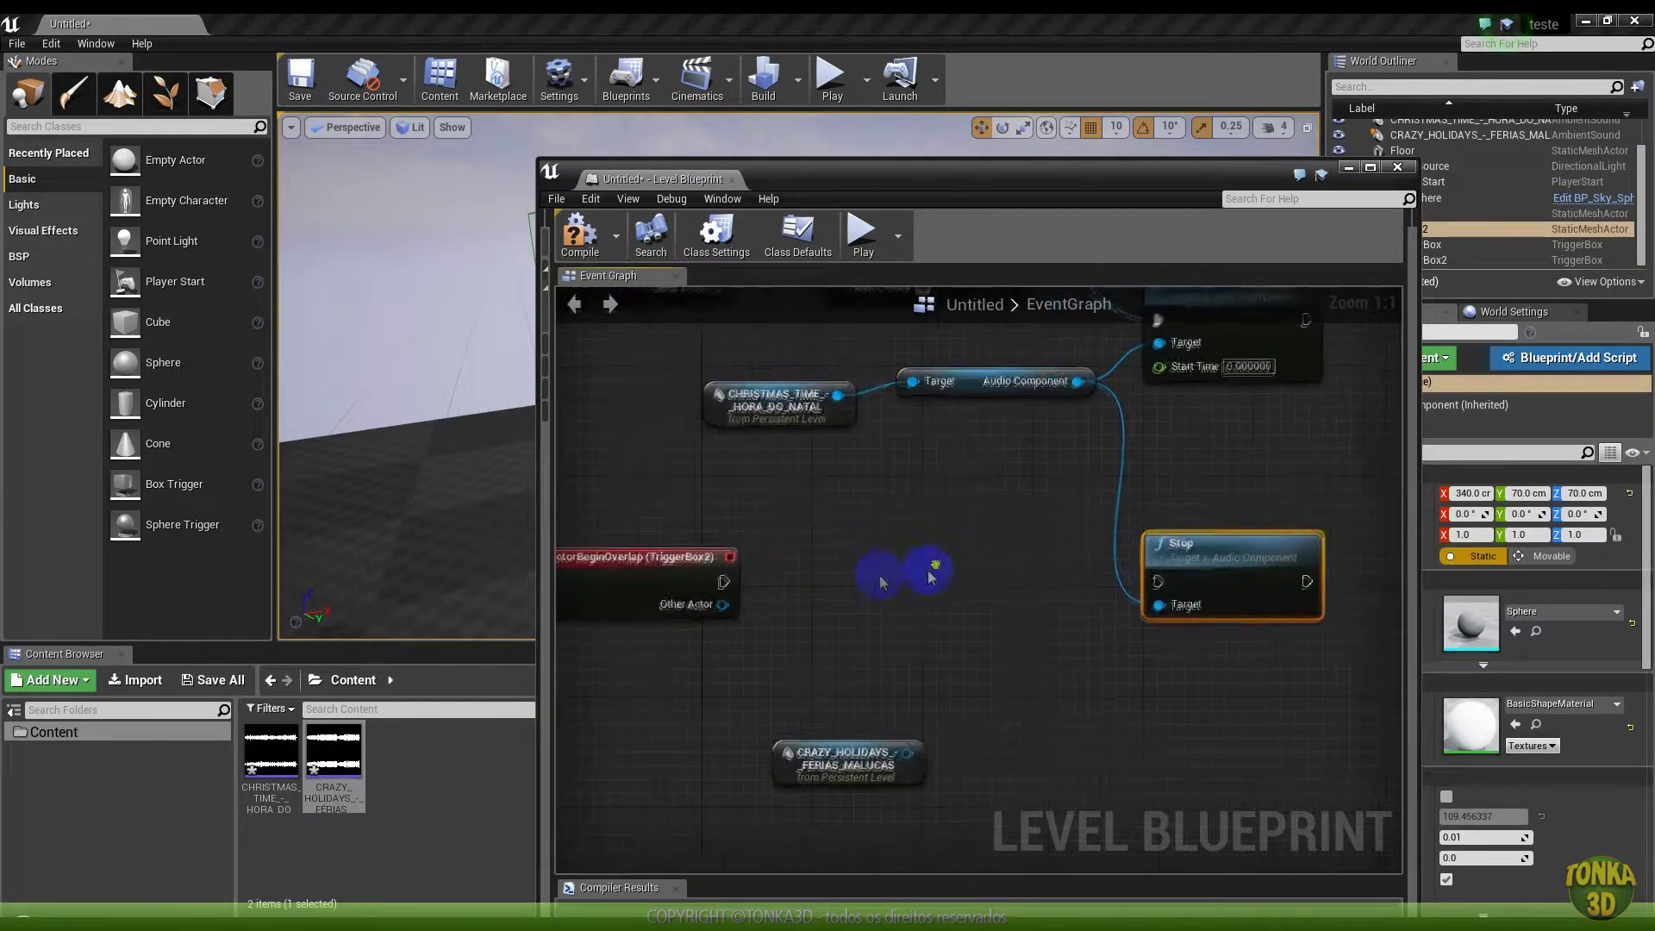
Connect TriggerBox2's overlap event to the Christmas Stop node
mouse_move(722, 583)
mouse_down()
mouse_move(1076, 588)
mouse_move(1157, 584)
mouse_move(1151, 565)
mouse_up()
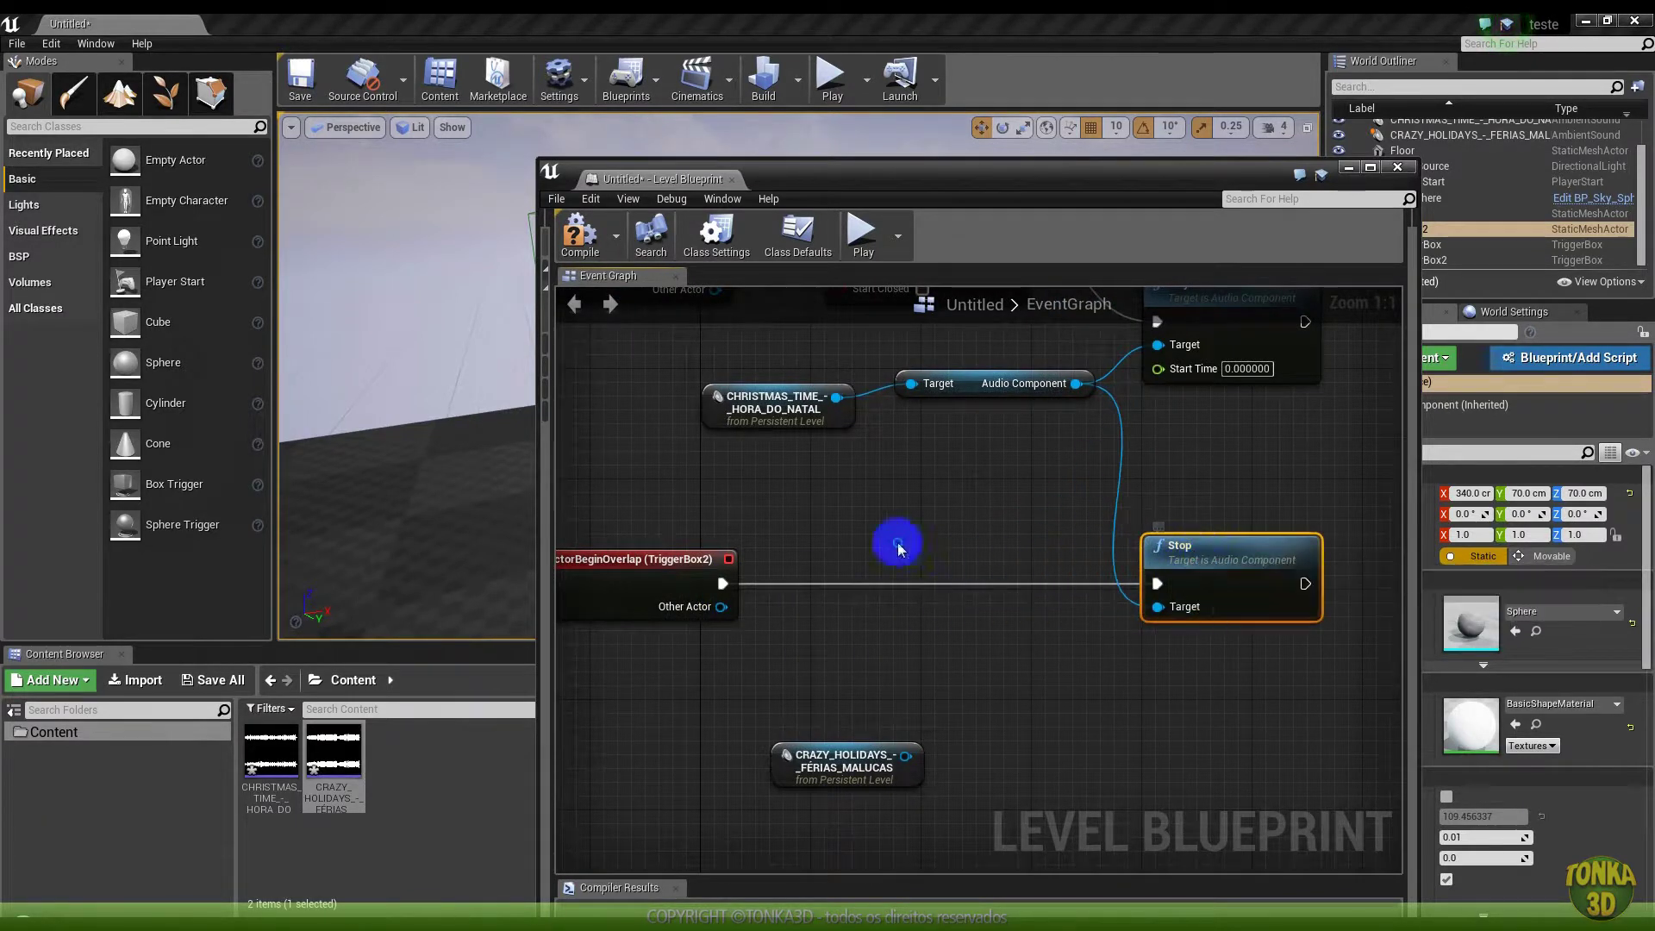
right_drag(887, 543, 1029, 557)
click(755, 575)
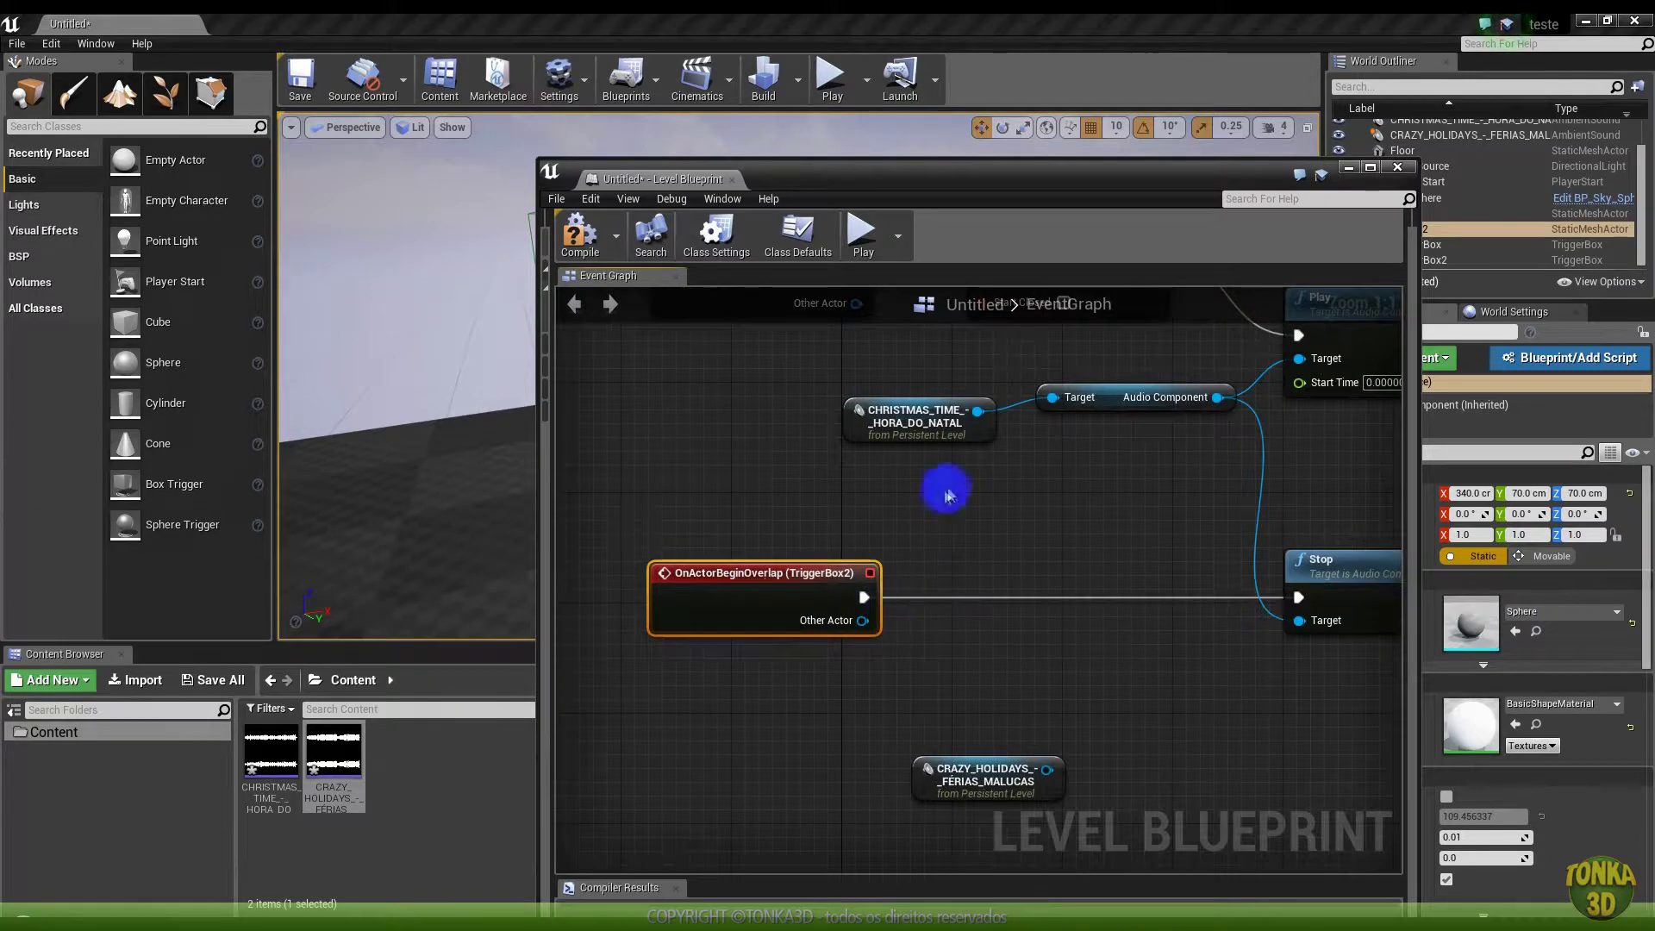
scroll(947, 491, down, 3)
scroll(927, 552, up, 2)
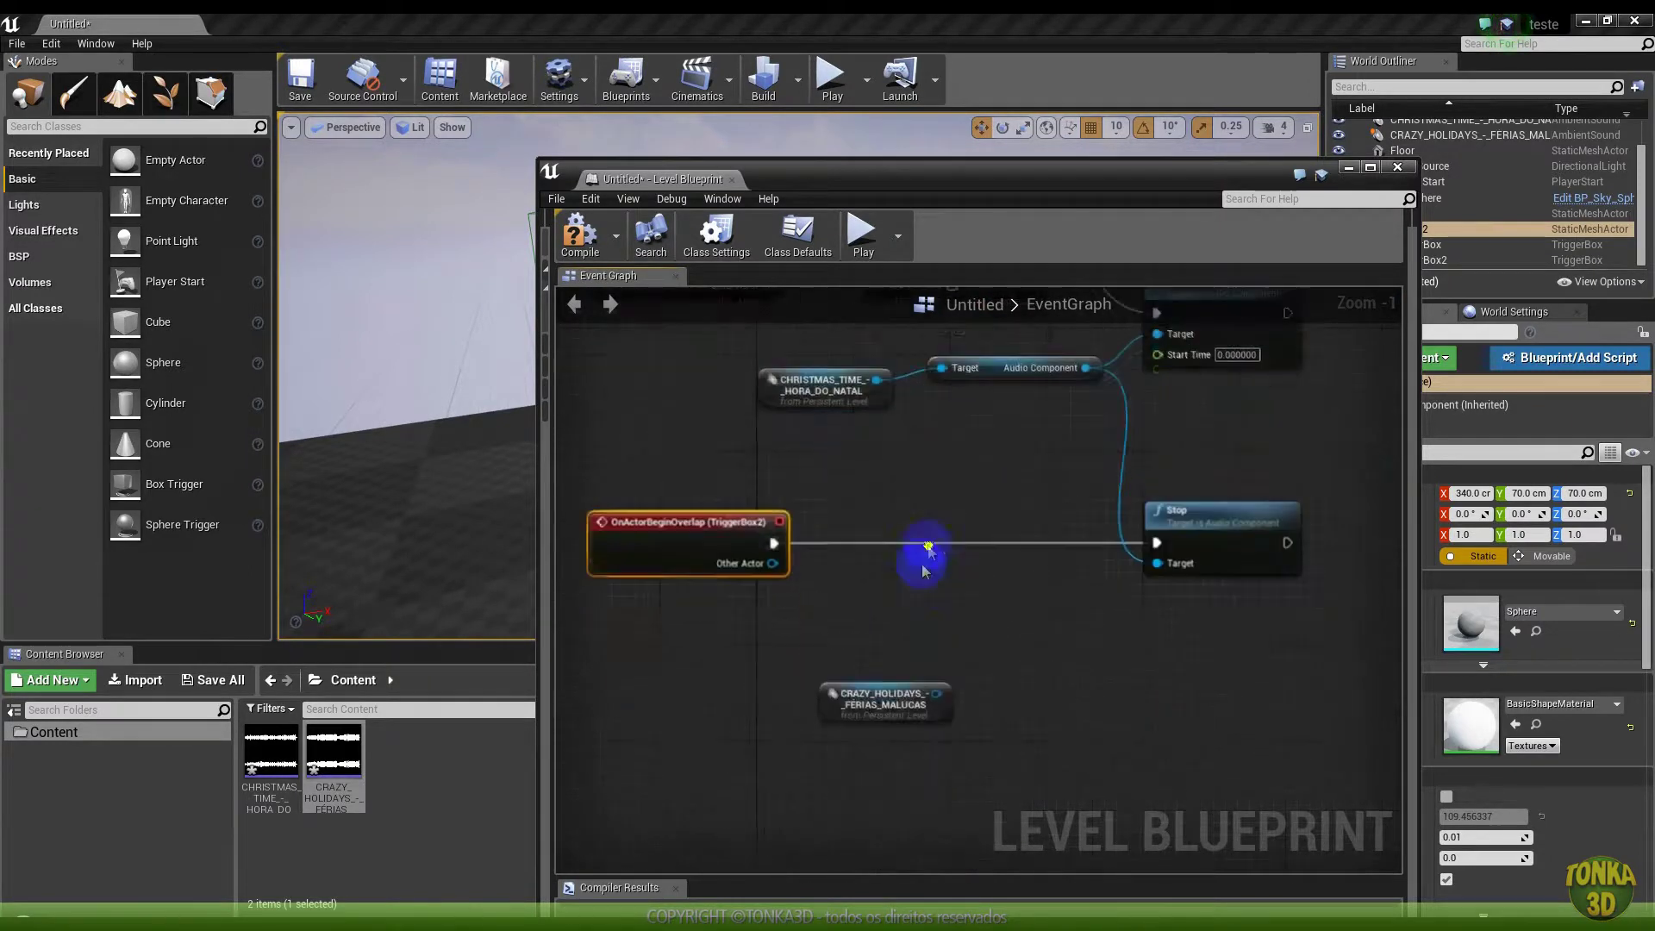
Add a Play node for the CRAZY_HOLIDAYS audio component and arrange it near the overlap event
drag(946, 692, 1021, 634)
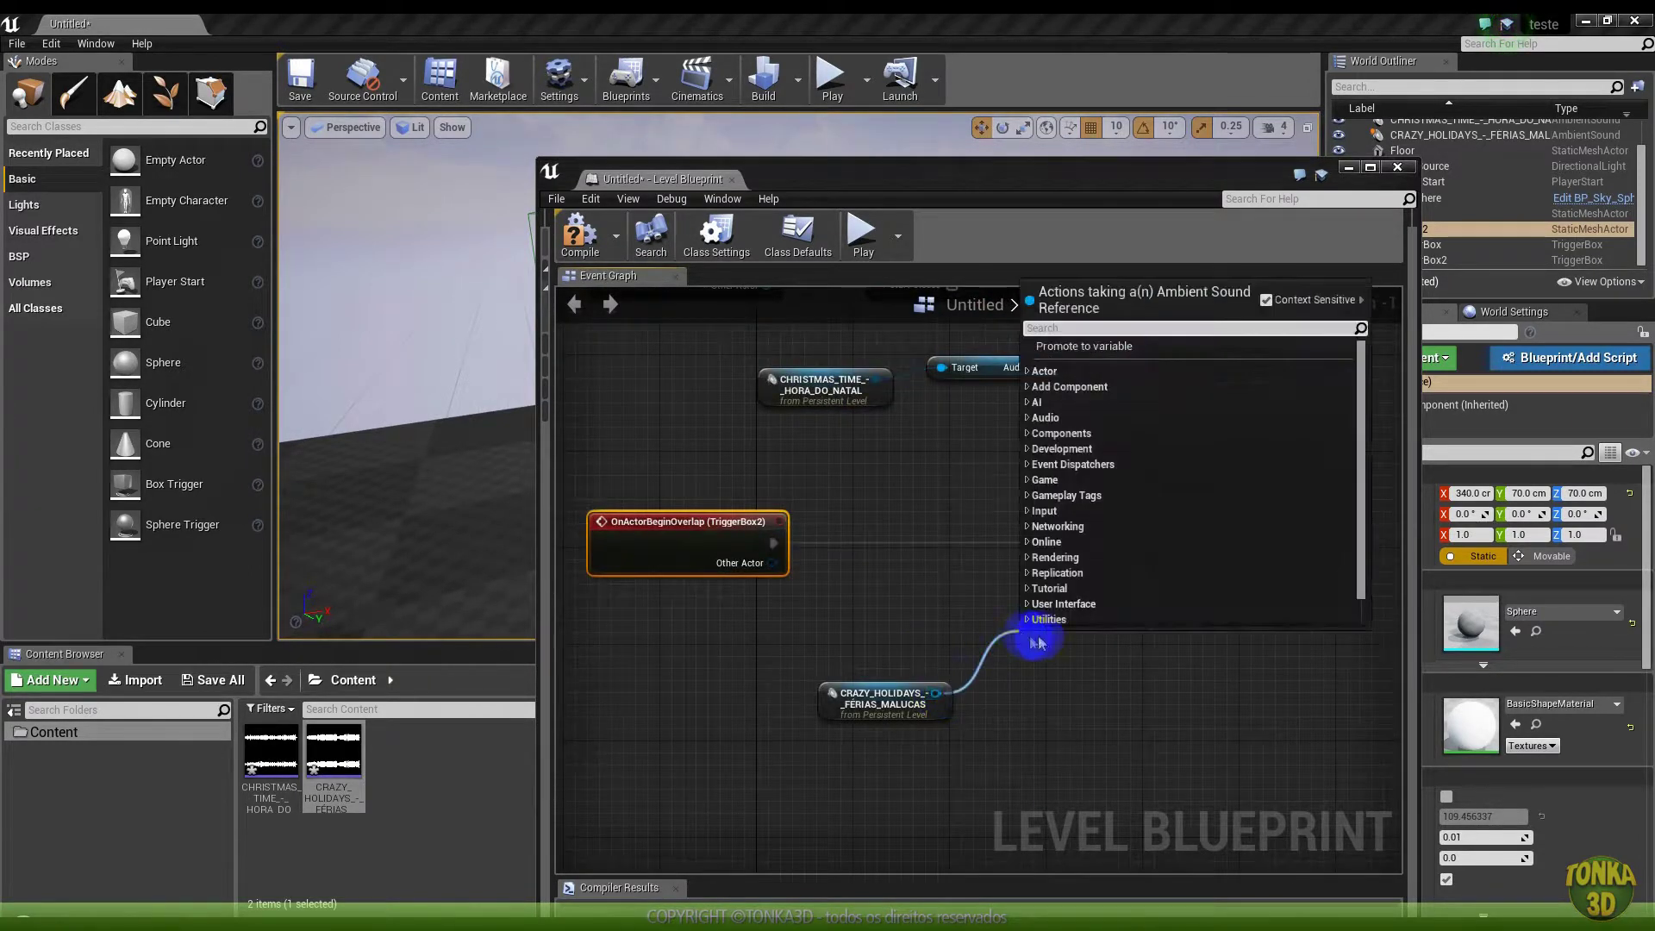
text(plsa)
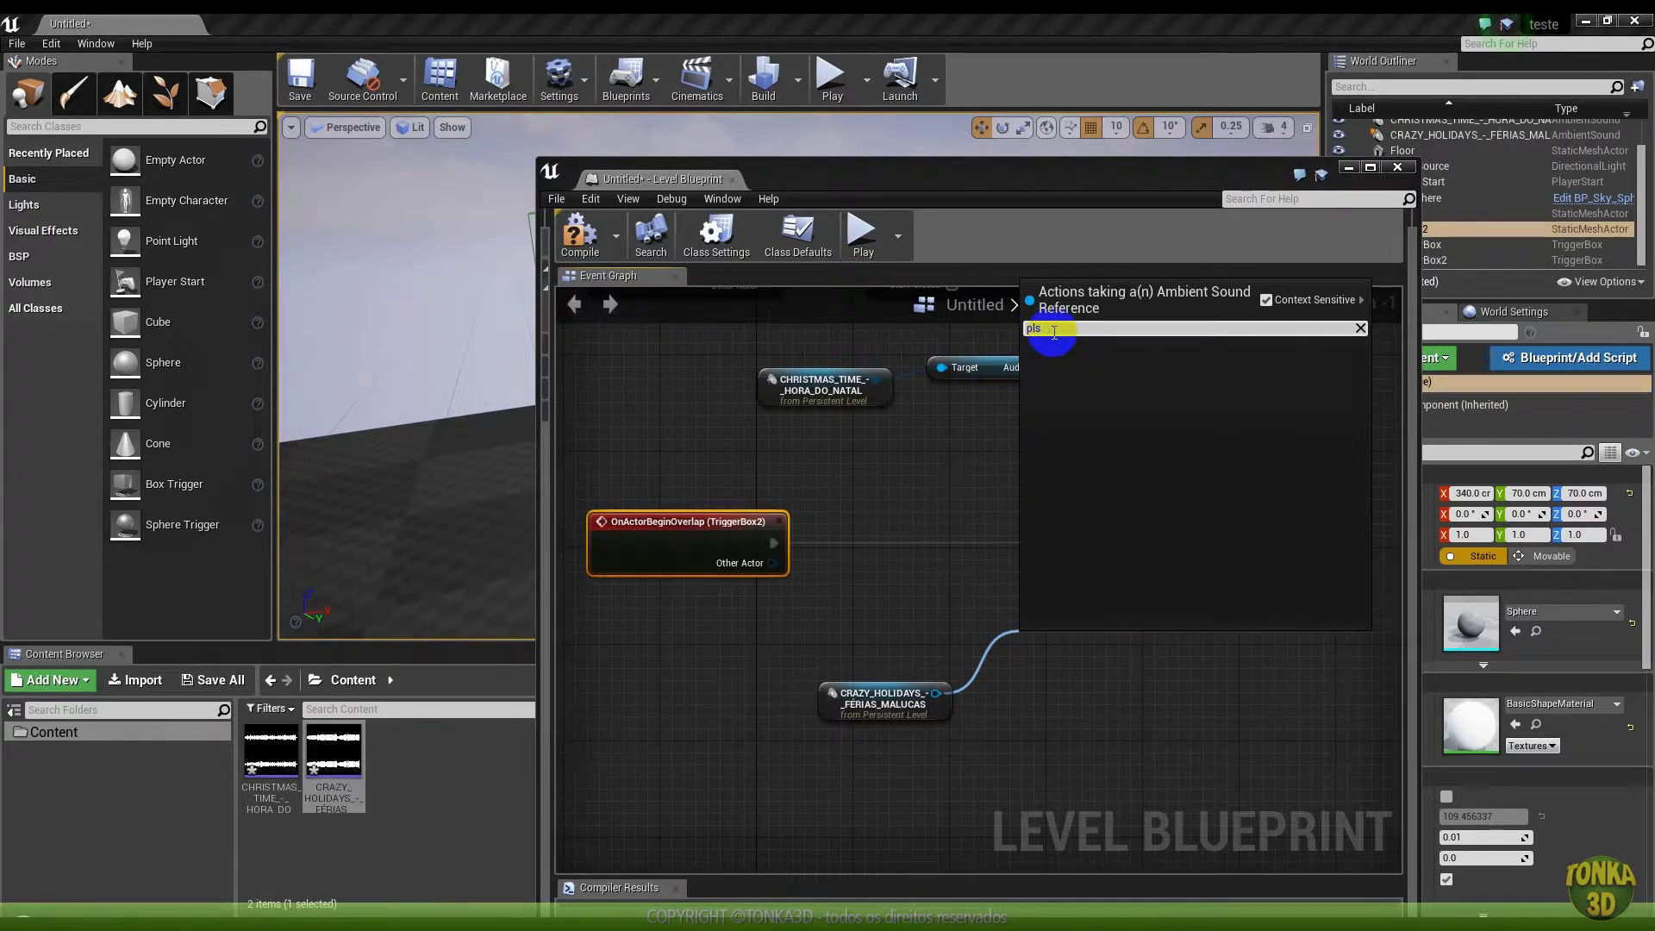
key(BackSpace)
text(ay)
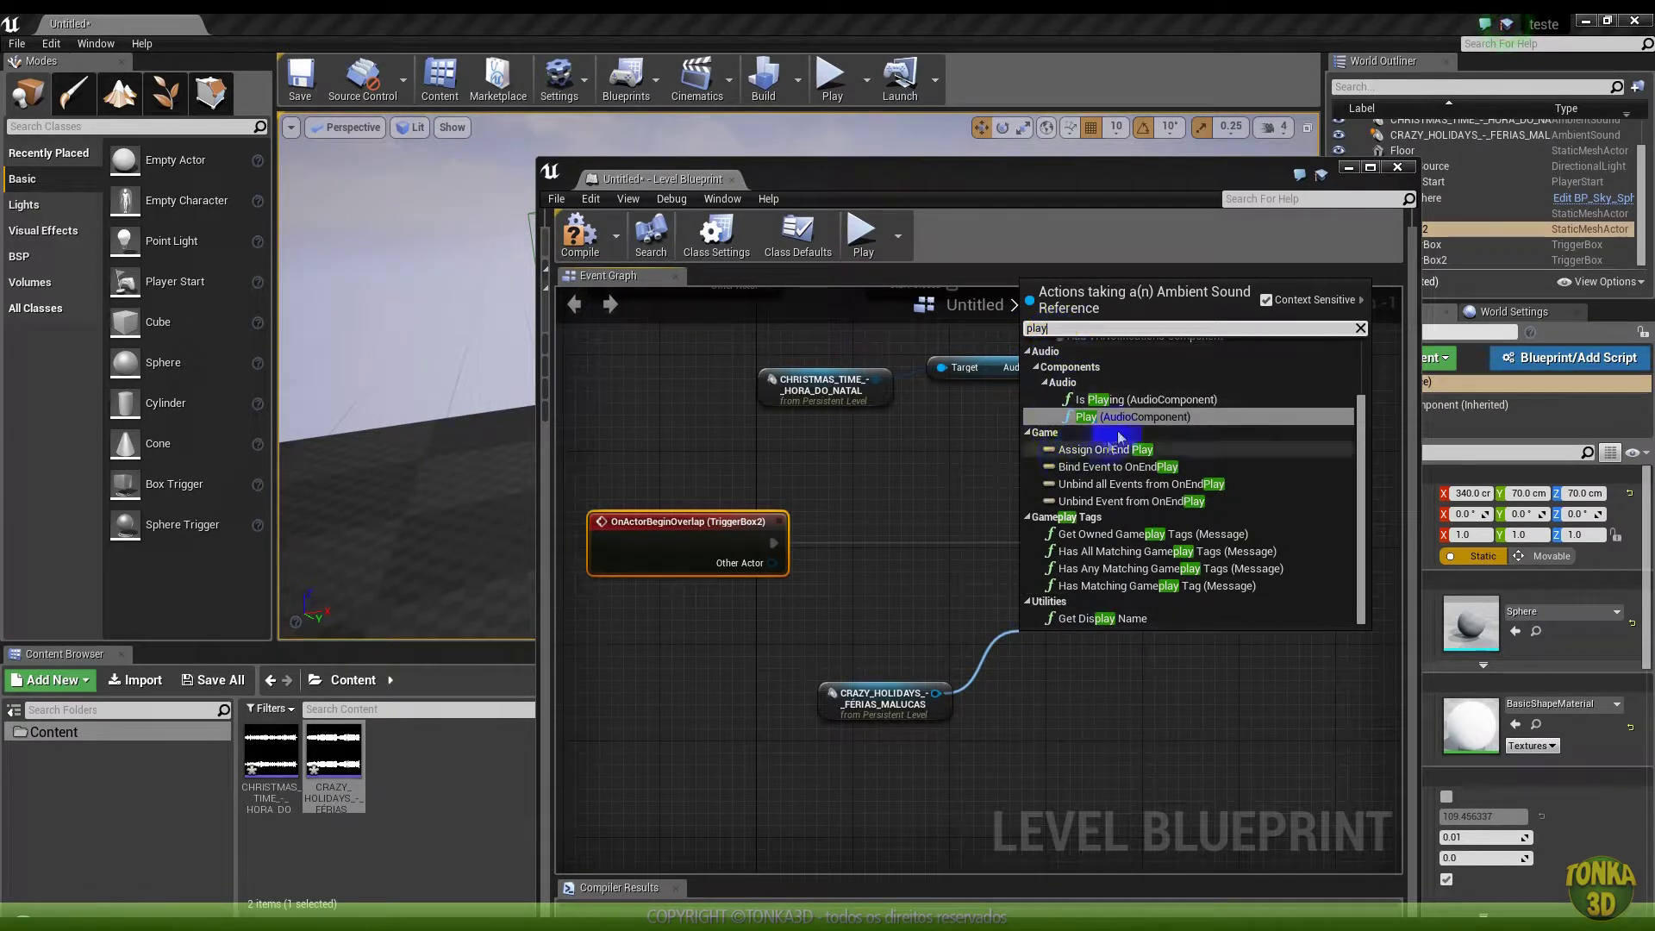
click(1119, 418)
drag(866, 705, 806, 704)
drag(1107, 656, 1192, 667)
drag(945, 600, 1020, 708)
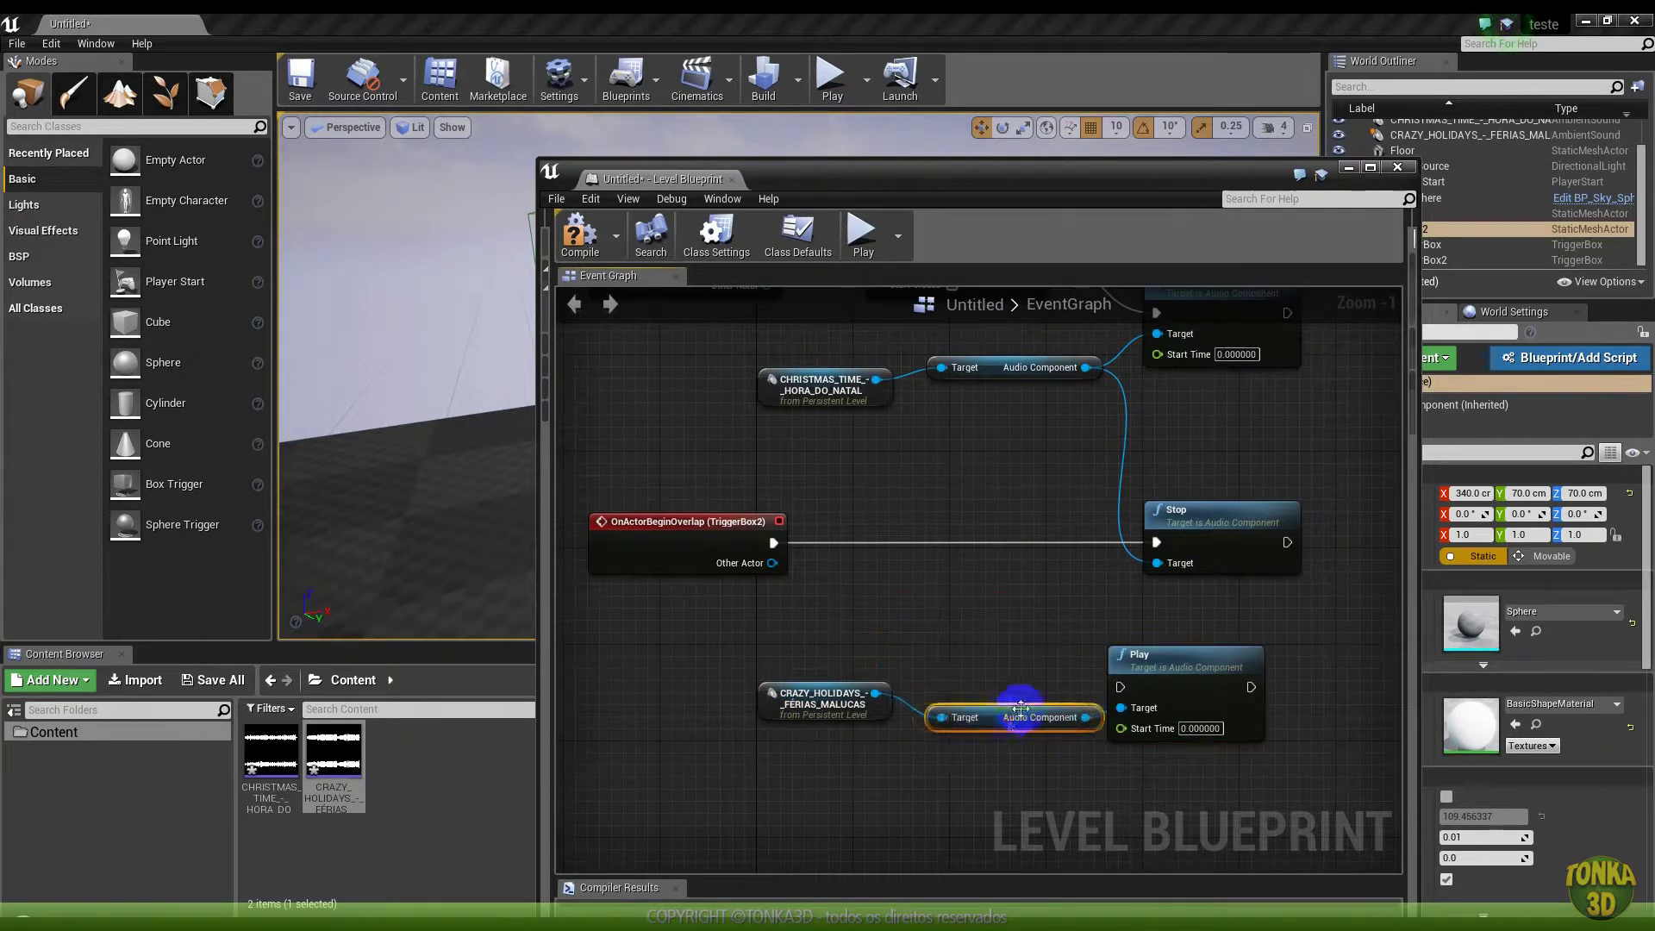
drag(1147, 657, 941, 537)
Chain TriggerBox2's overlap into CRAZY_HOLIDAYS Play, then into the Christmas Stop
drag(773, 542, 915, 567)
drag(1046, 566, 1157, 542)
right_drag(731, 477, 770, 502)
scroll(769, 502, down, 2)
drag(1183, 685, 1351, 685)
drag(998, 676, 1165, 677)
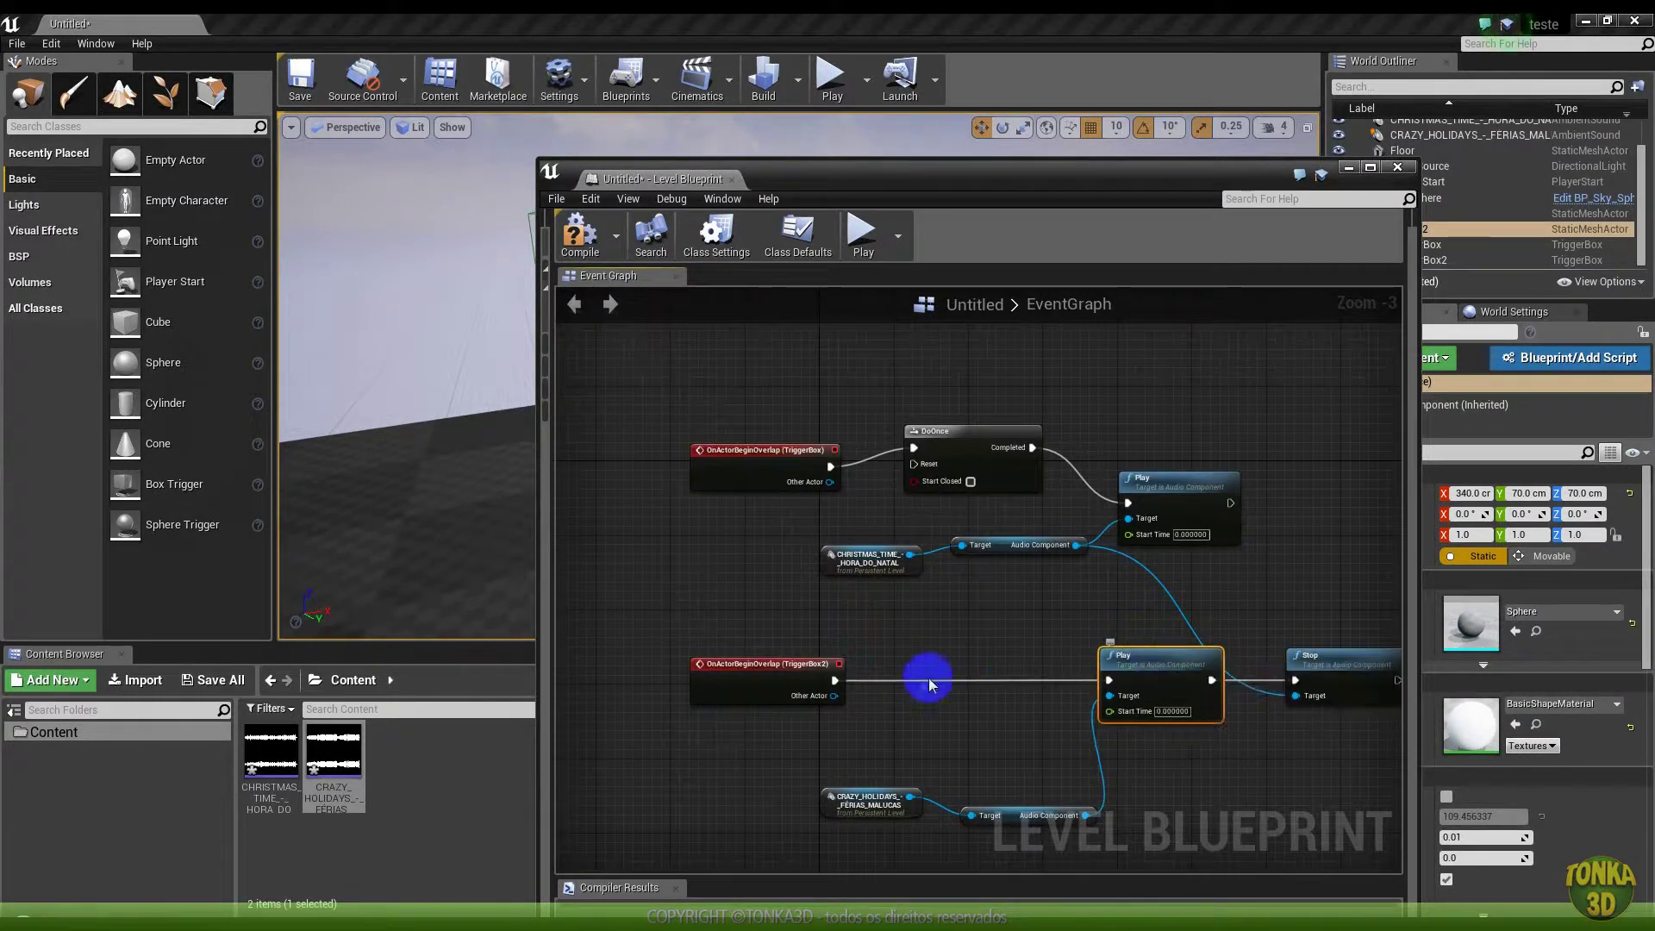
mouse_move(941, 680)
right_down()
mouse_move(900, 658)
mouse_move(914, 609)
right_up()
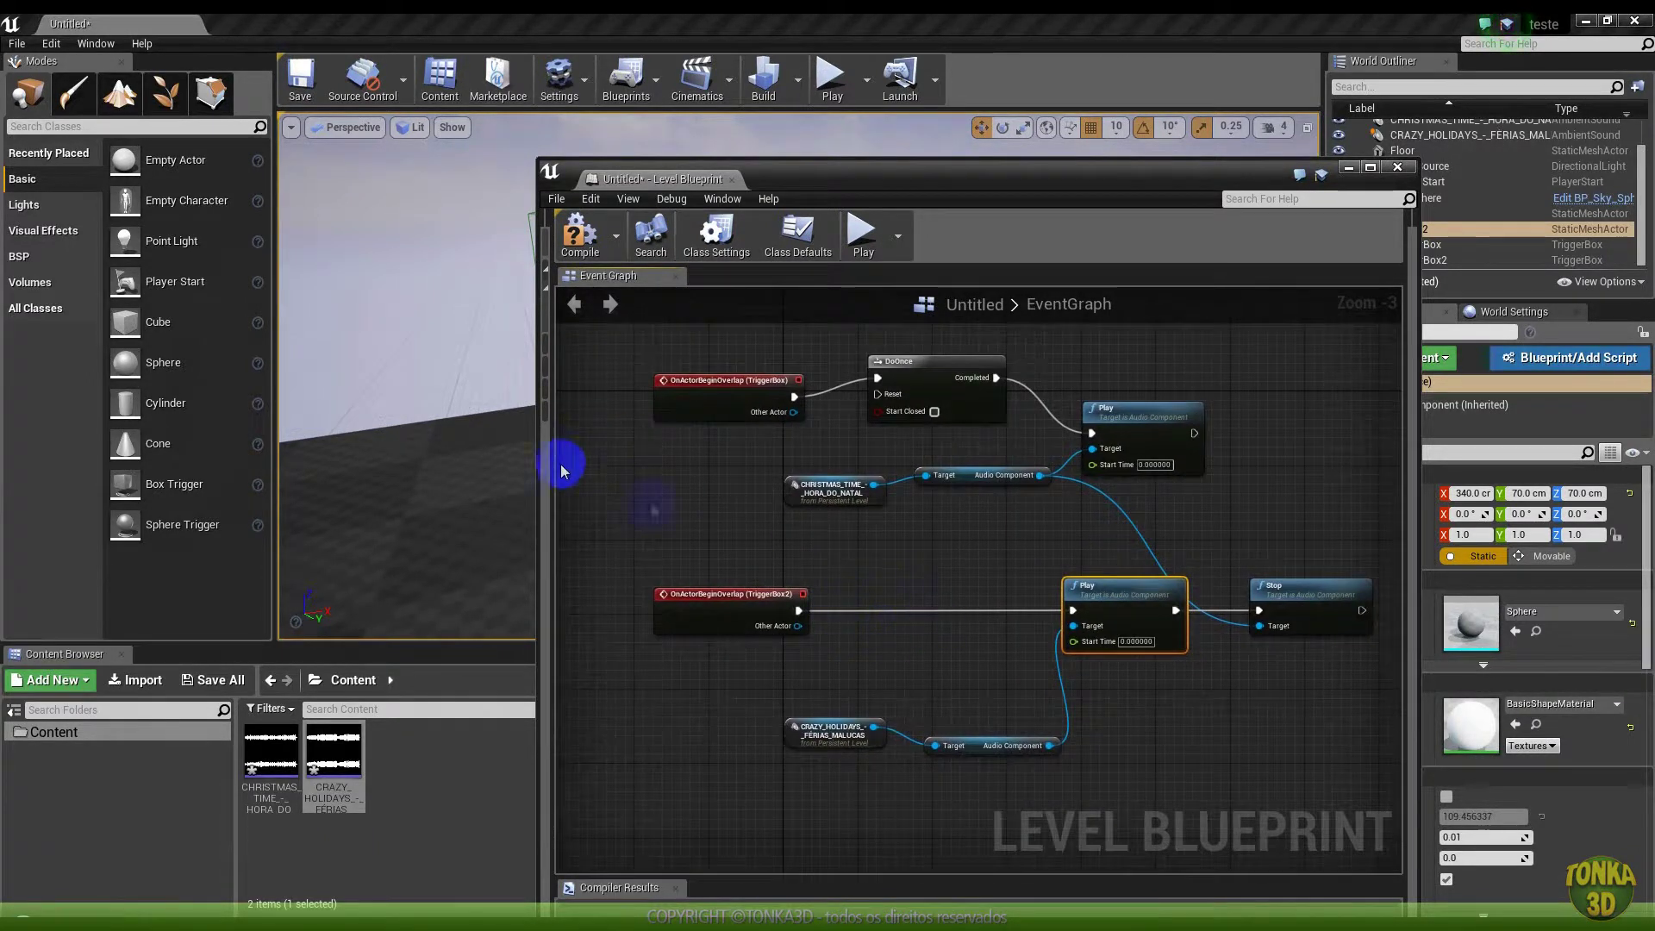
right_click(881, 614)
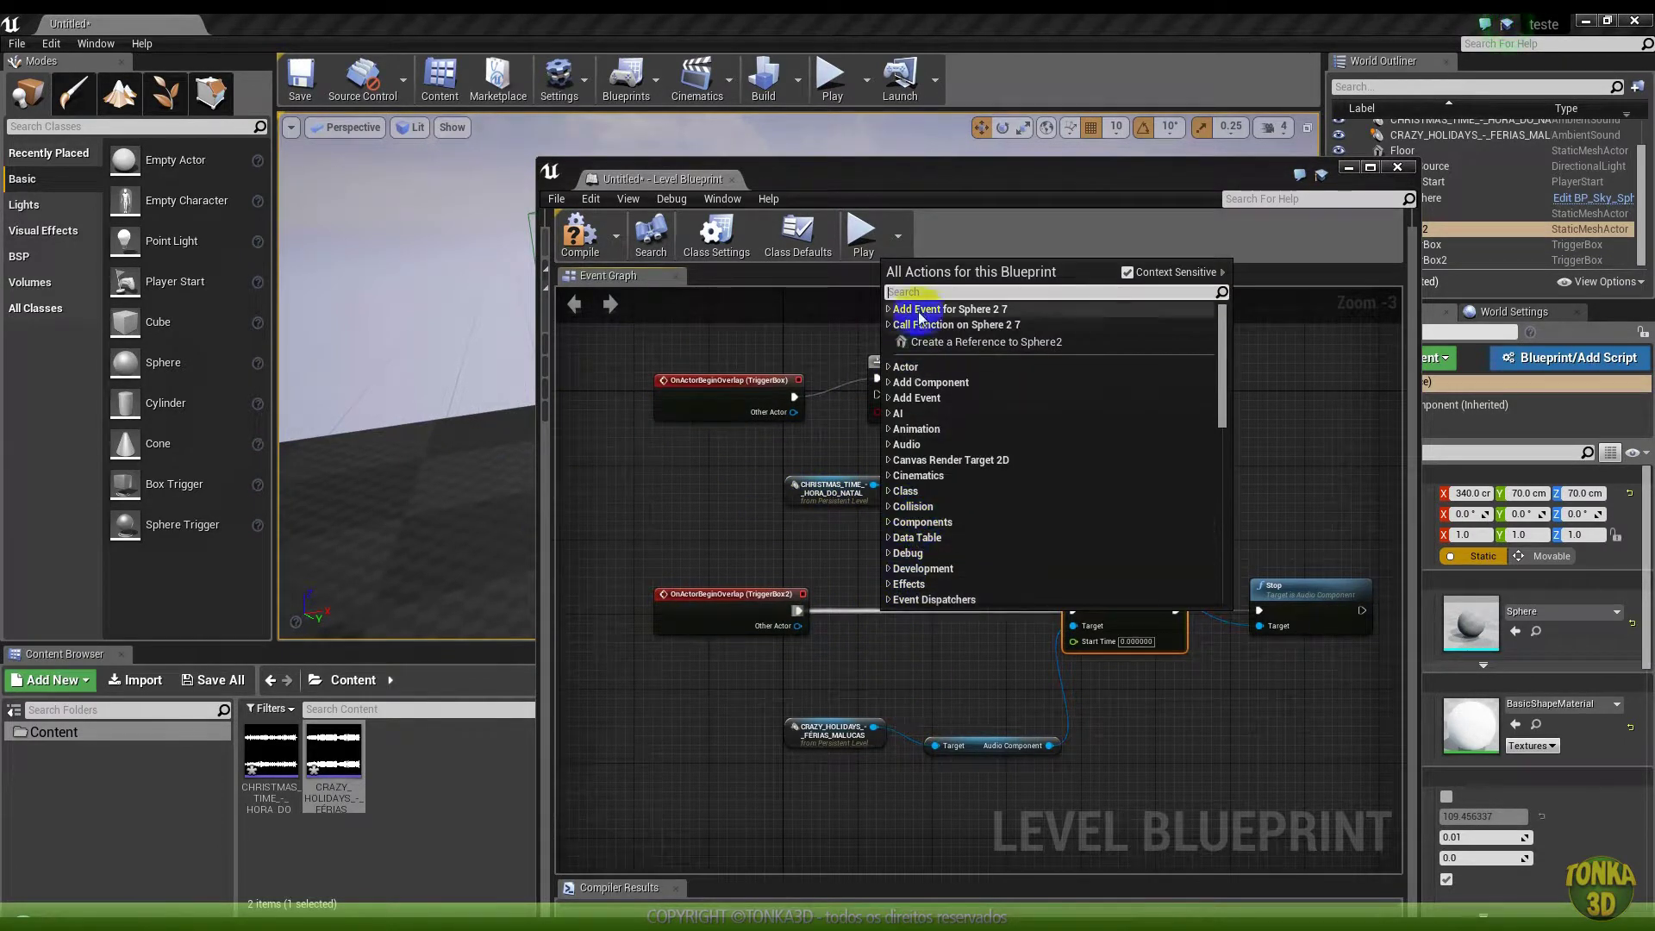
Insert a DoOnce between TriggerBox2's overlap and the CRAZY_HOLIDAYS Play, then align the Christmas Play node
text(do)
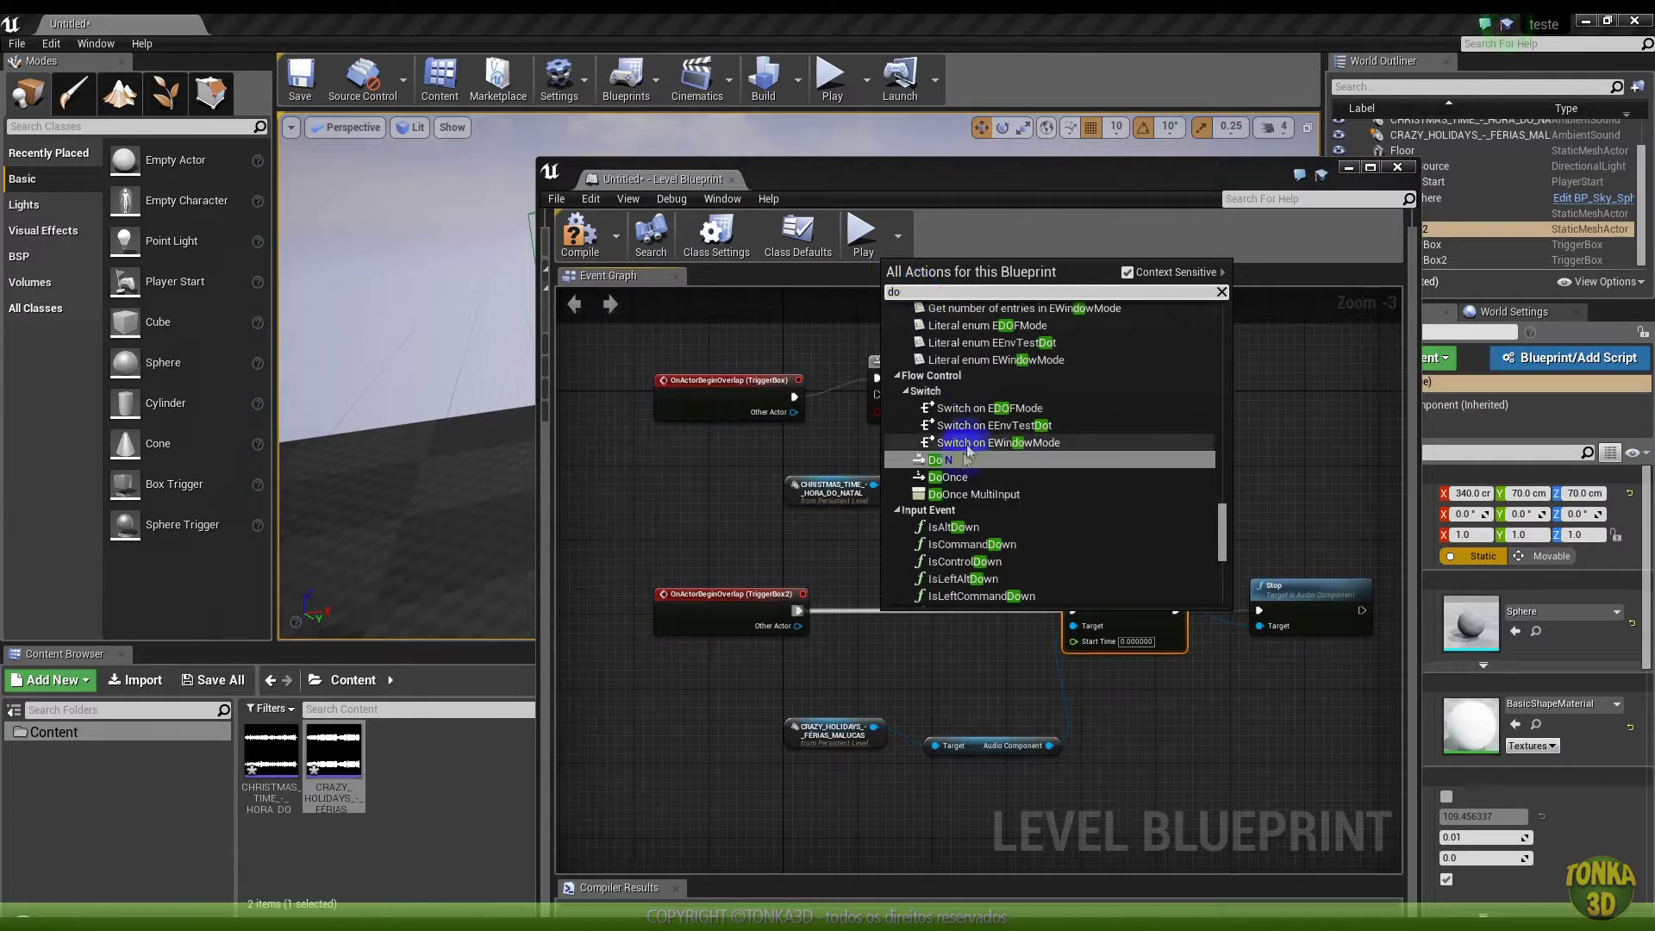
click(948, 476)
drag(876, 643, 889, 575)
drag(988, 592, 1072, 612)
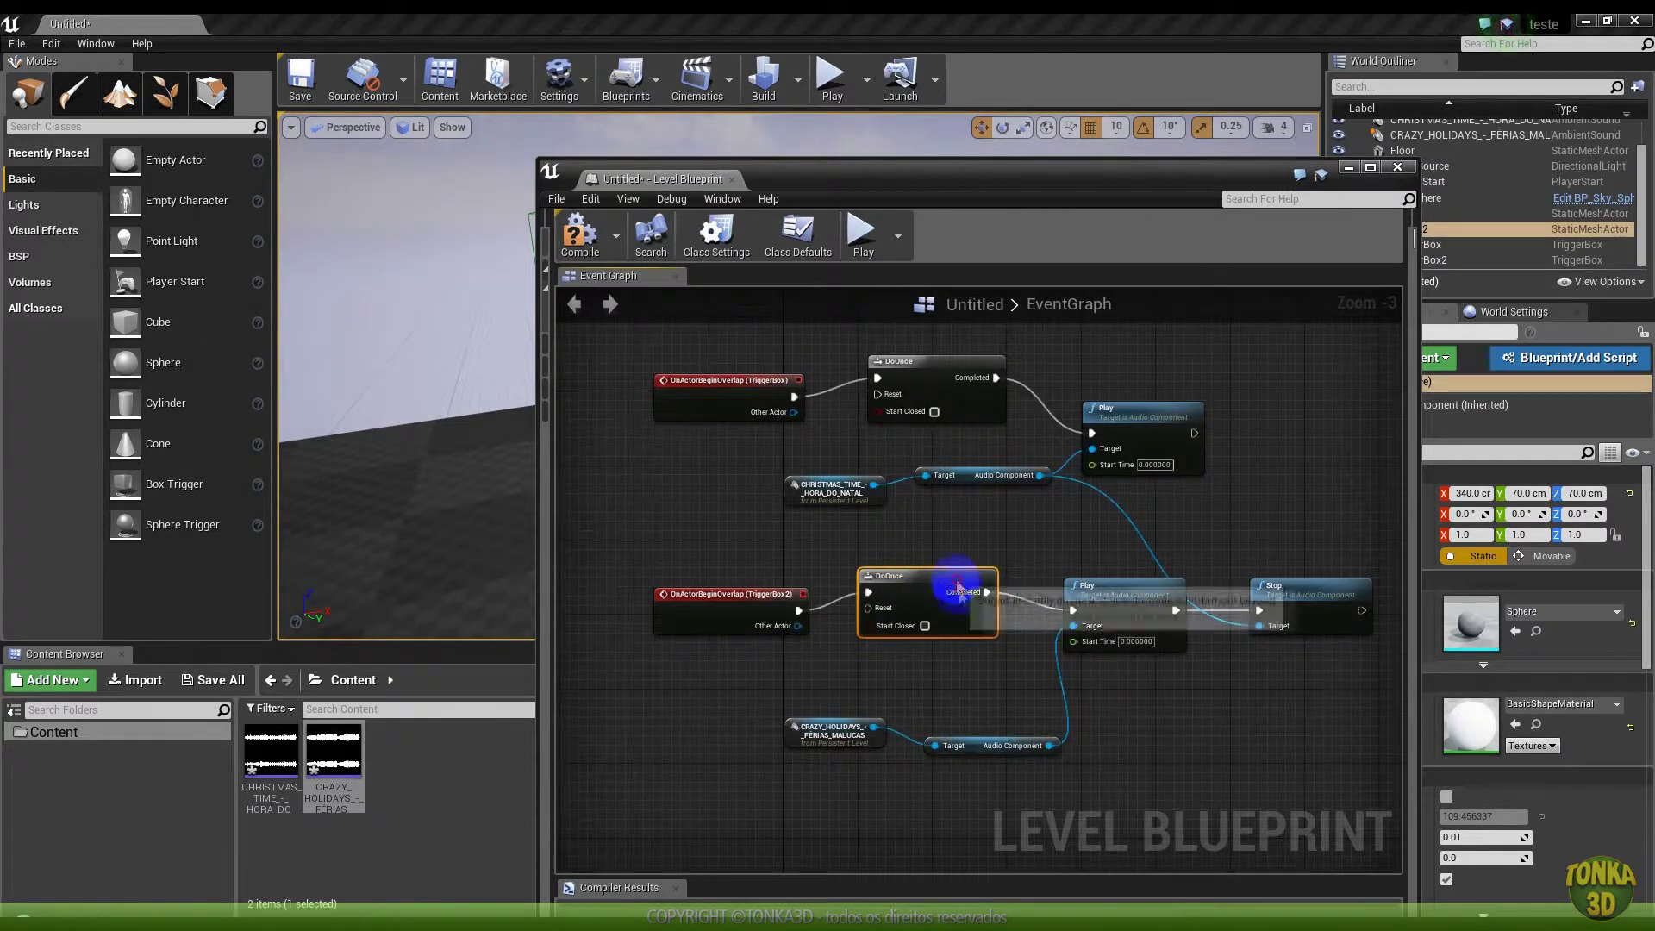
mouse_move(984, 556)
right_down()
mouse_move(884, 542)
mouse_move(951, 576)
right_up()
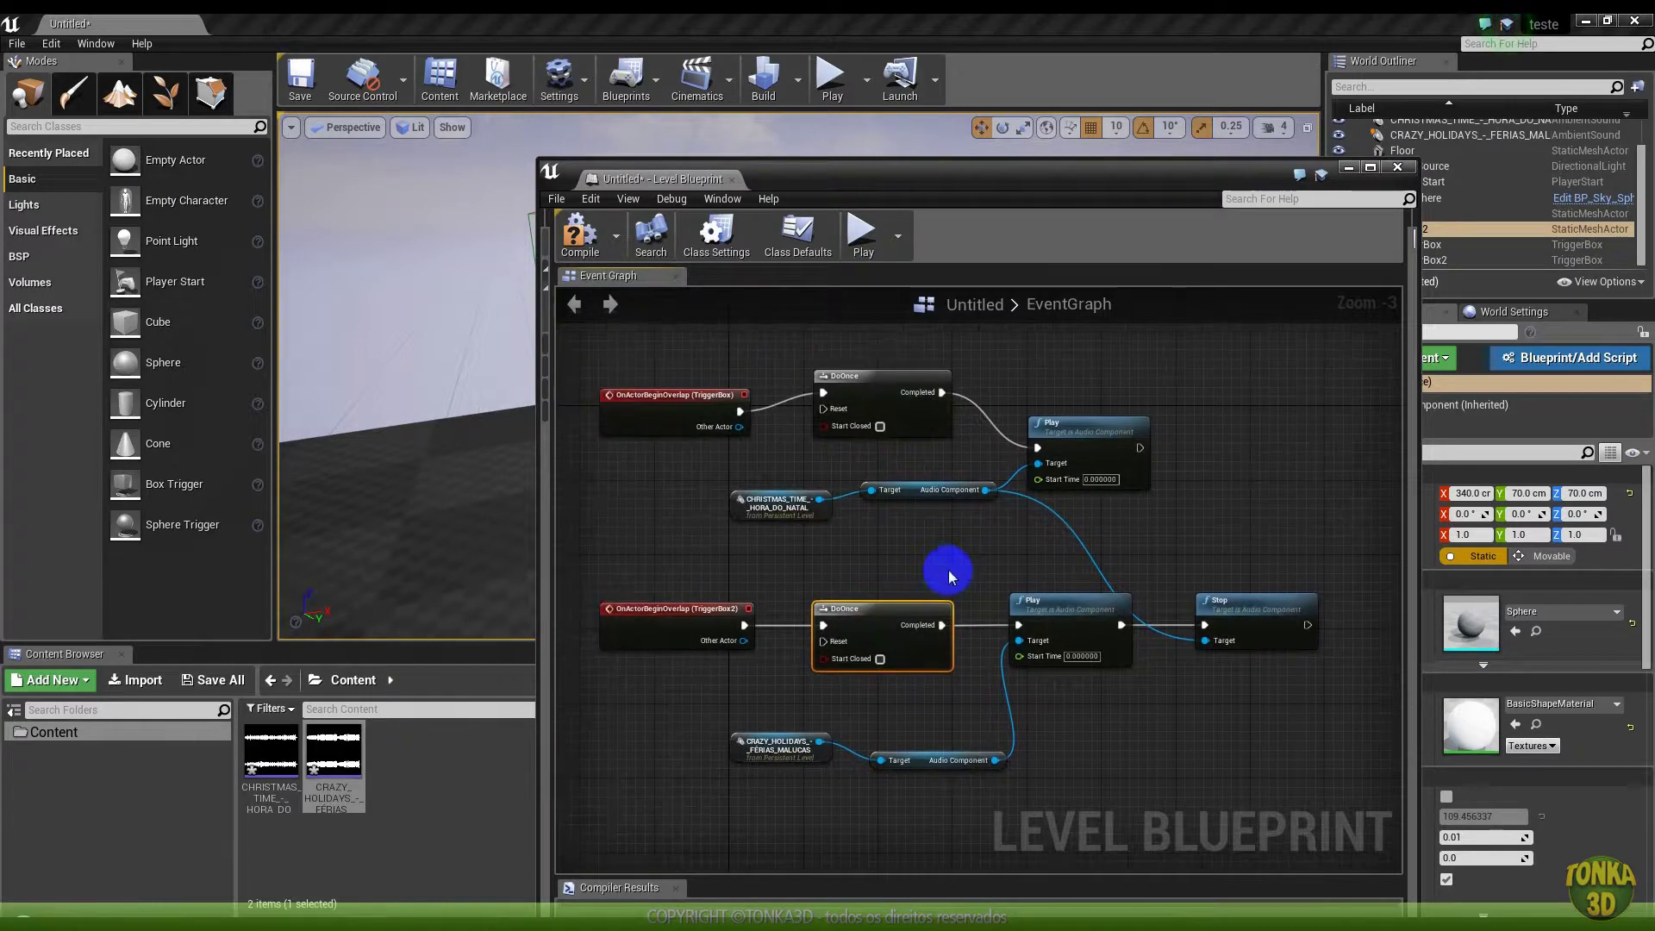
drag(1093, 431, 1083, 422)
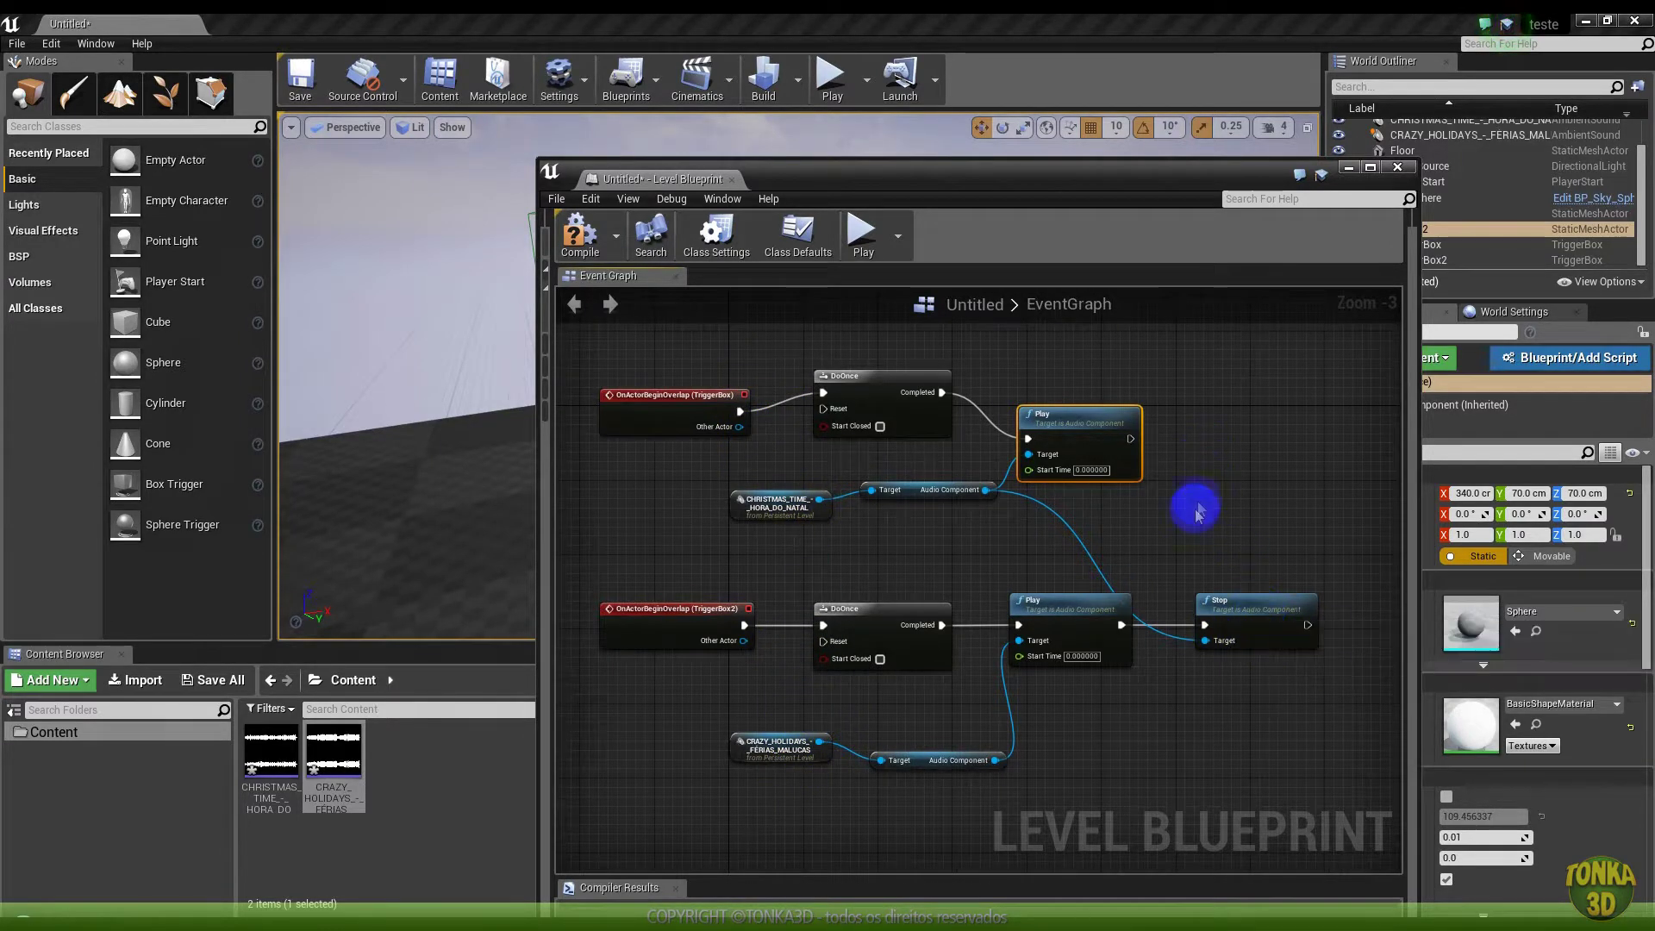
Add a Stop node from the CRAZY_HOLIDAYS audio component reference
scroll(1164, 483, up, 1)
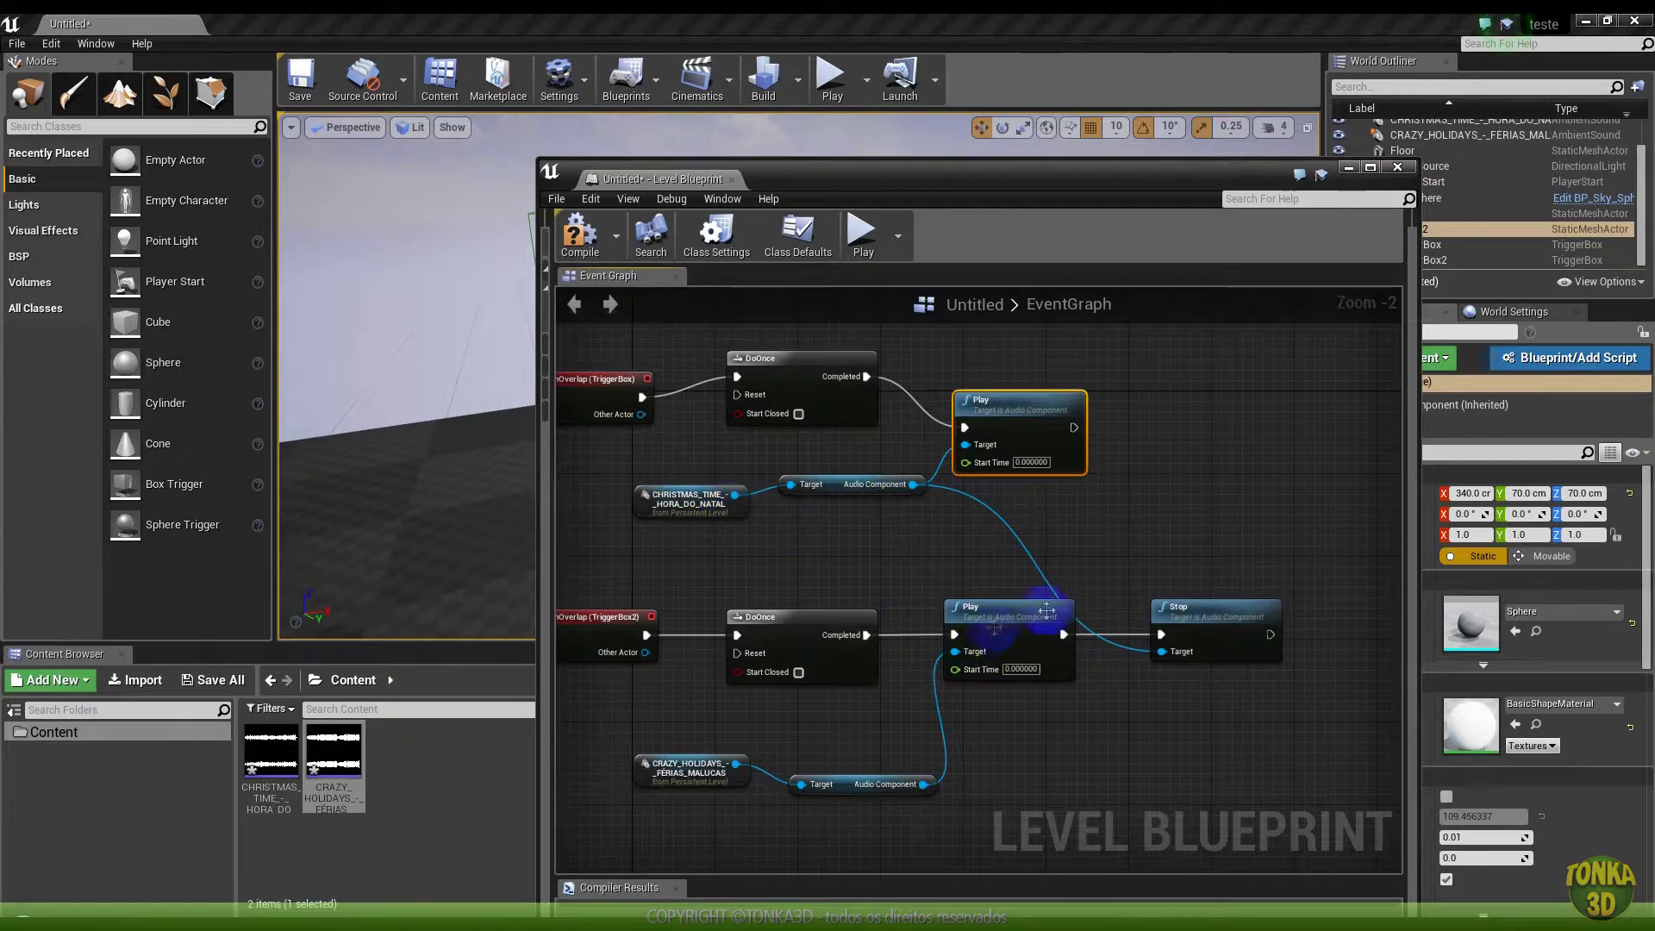
right_drag(1164, 569, 1304, 579)
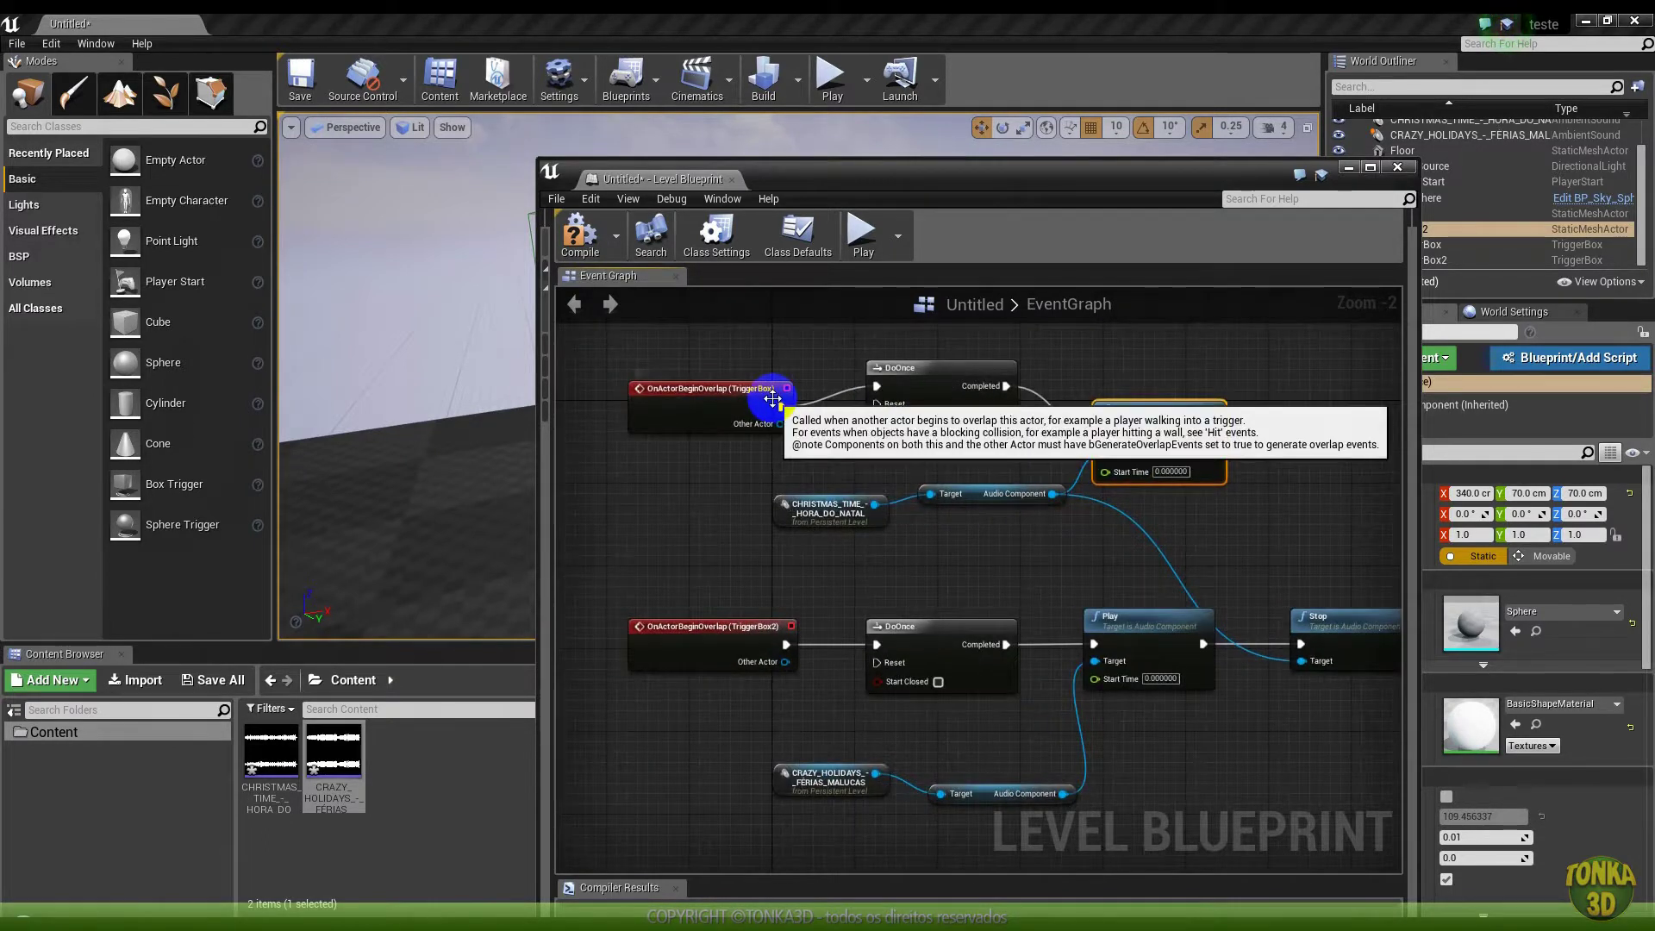
right_drag(1121, 771, 978, 778)
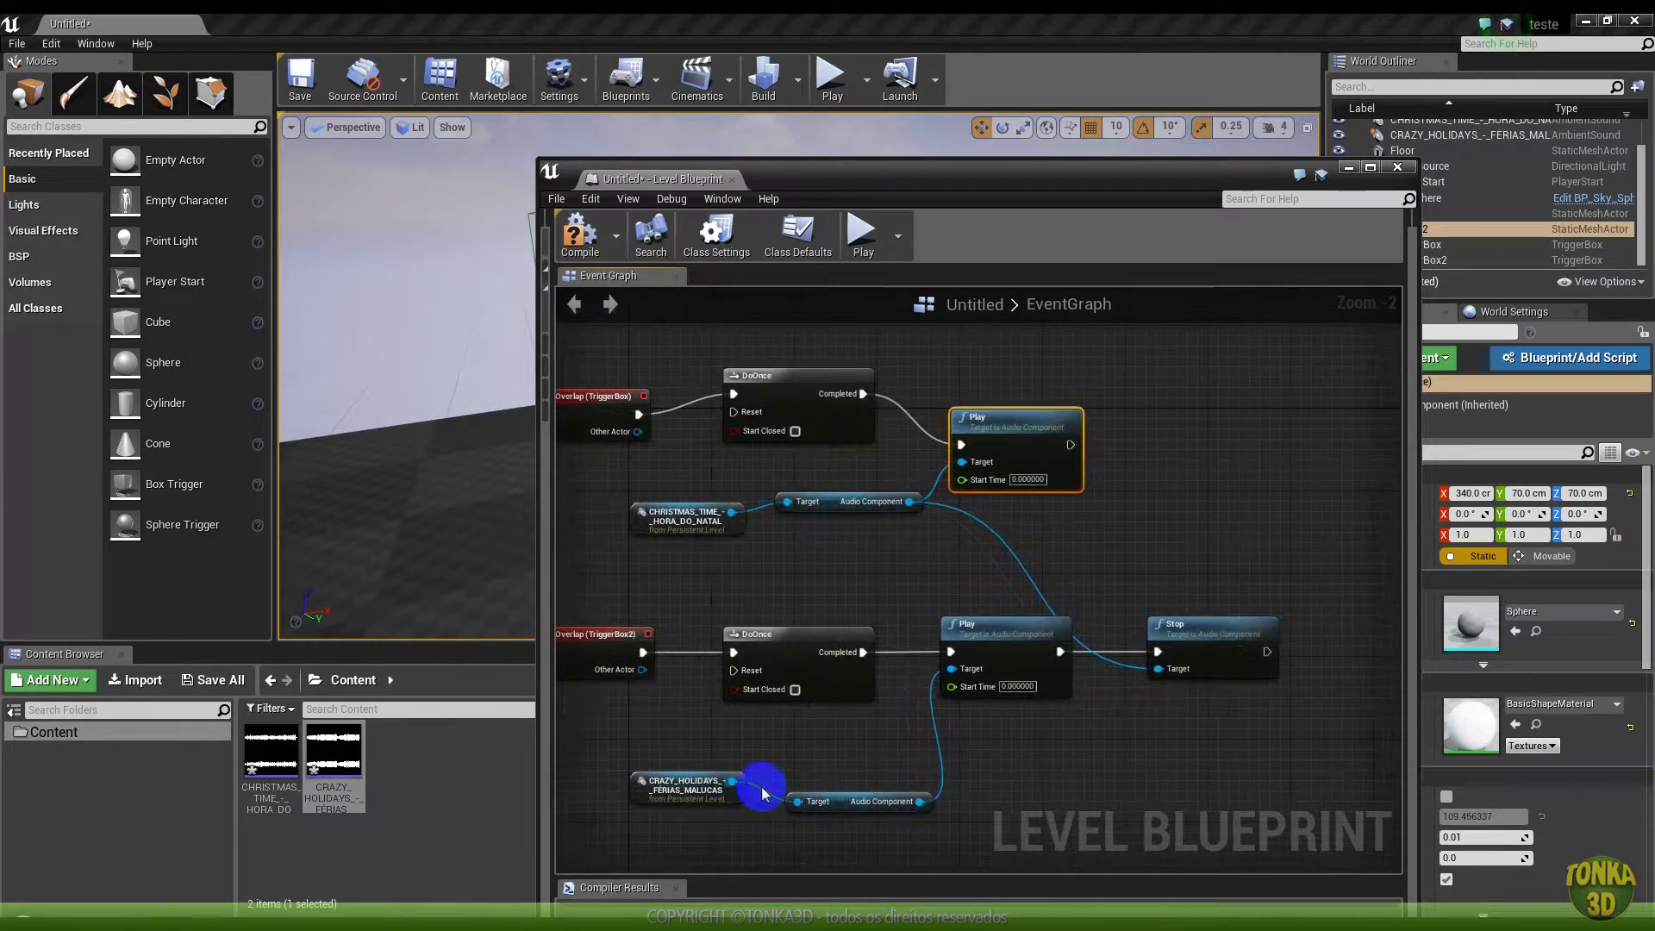
mouse_move(733, 781)
mouse_down()
mouse_move(1164, 526)
mouse_move(1177, 453)
mouse_up()
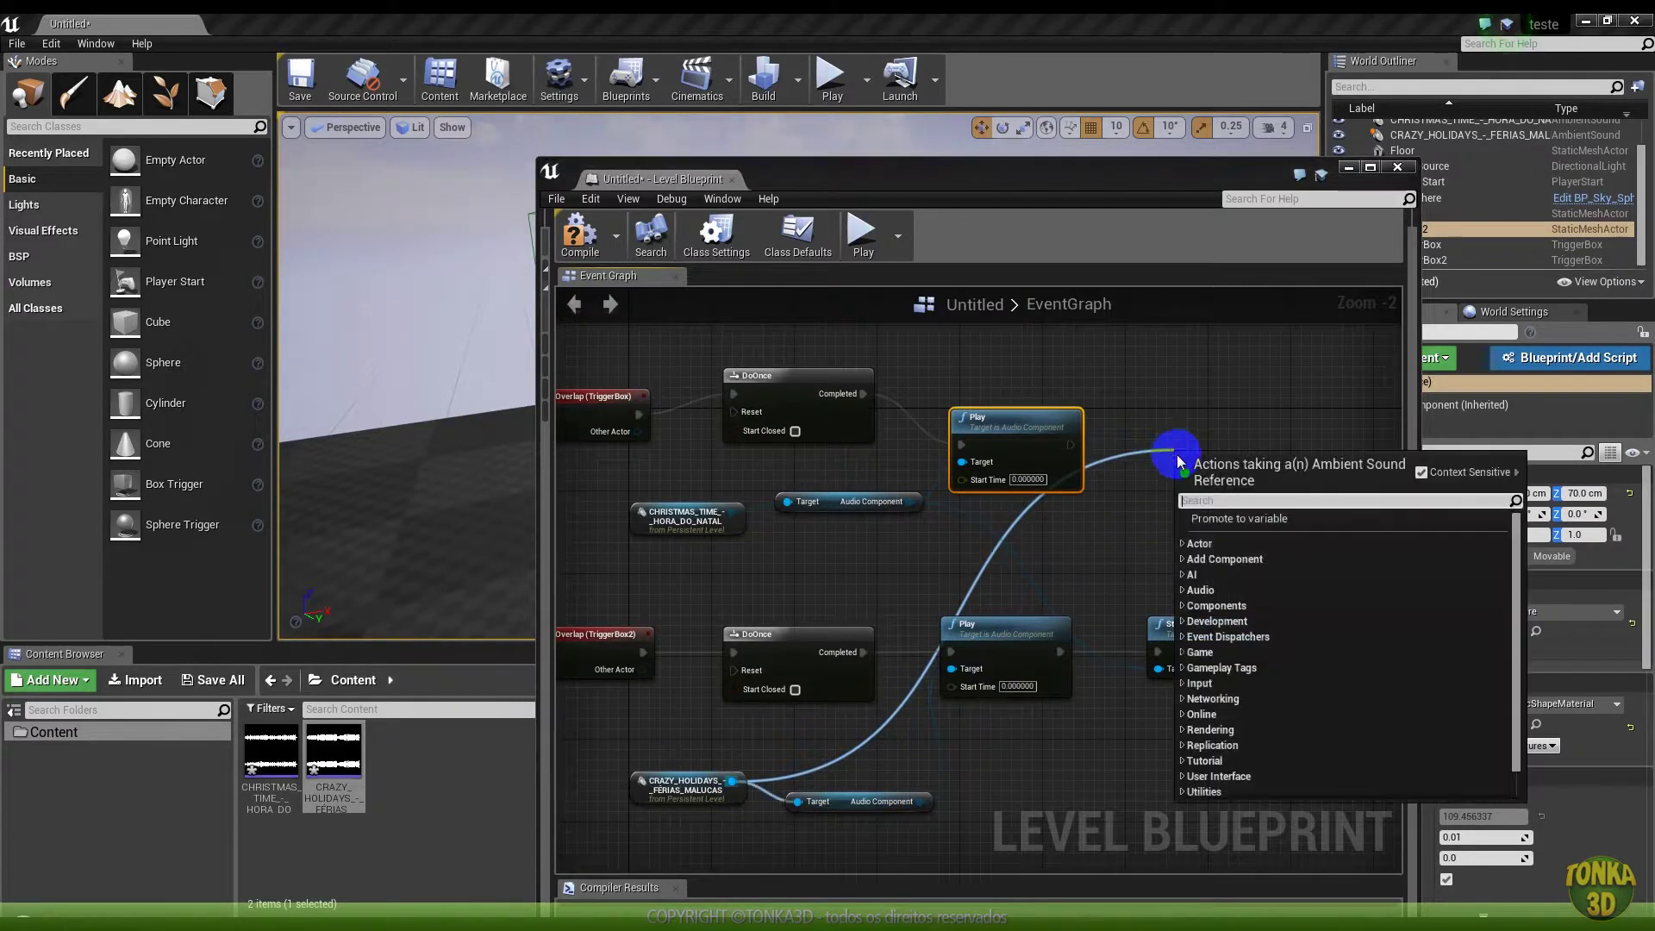
text(stop)
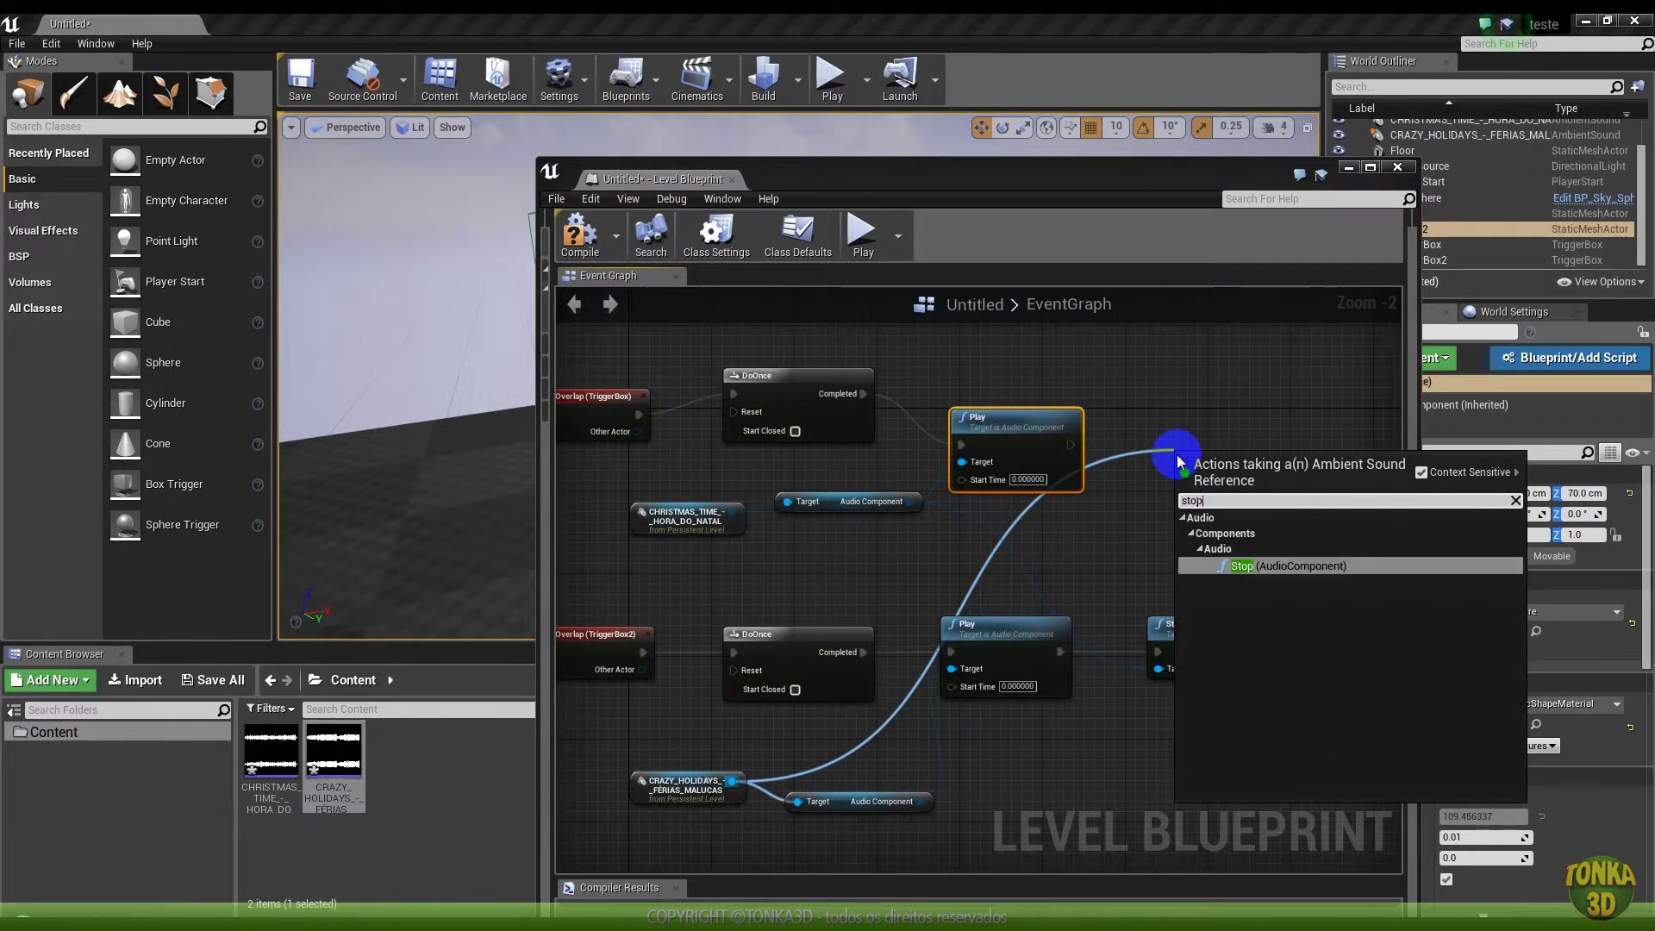
click(1283, 571)
Arrange the new getter and Stop node, and wire the Christmas Play into the Stop
mouse_move(1225, 457)
mouse_down()
mouse_move(1168, 418)
mouse_move(828, 763)
mouse_up()
mouse_move(920, 801)
mouse_down()
mouse_move(1062, 744)
mouse_move(1263, 493)
mouse_up()
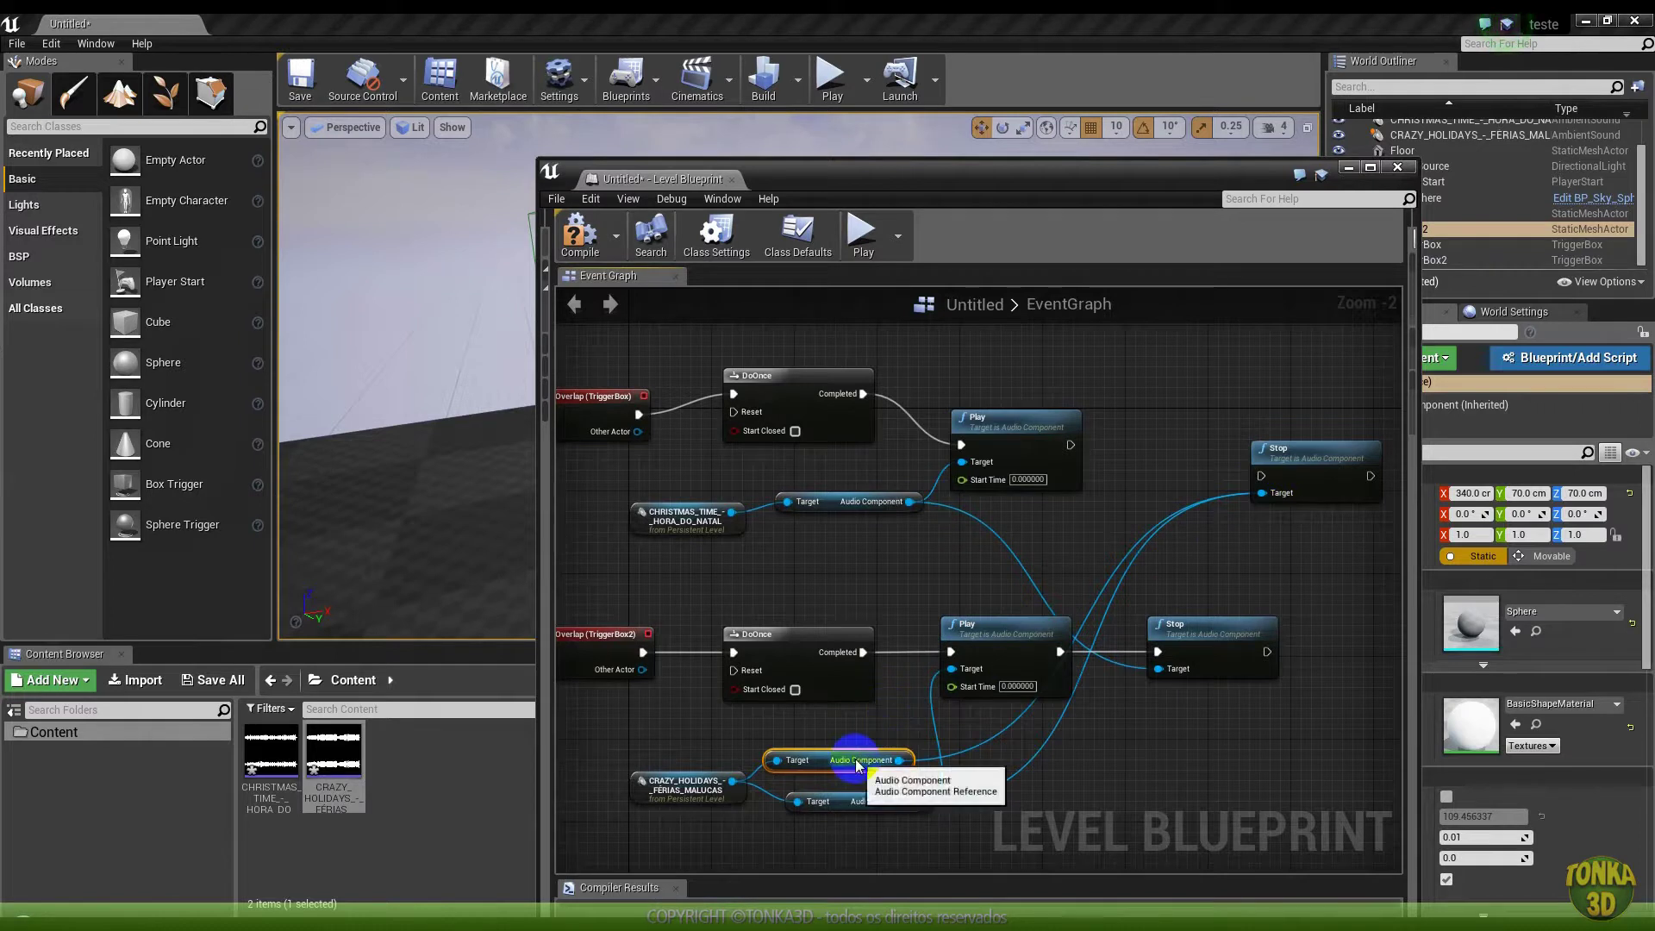
drag(858, 763, 862, 795)
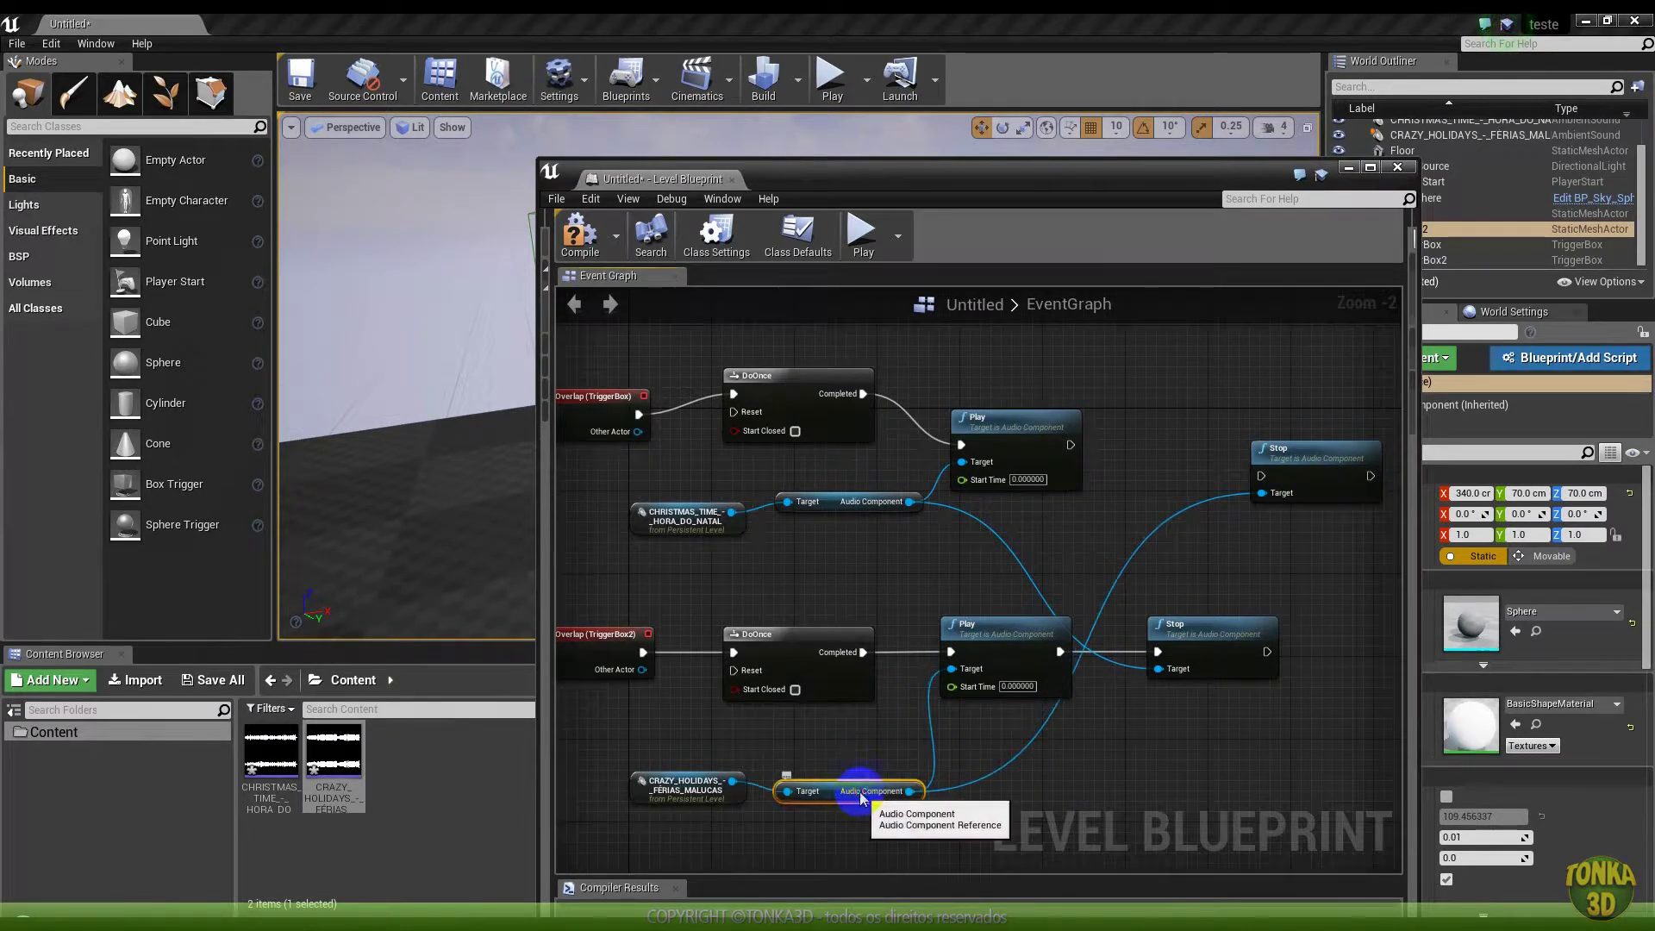
drag(1294, 450, 1168, 417)
drag(1073, 445, 1136, 447)
right_drag(1167, 573, 1227, 490)
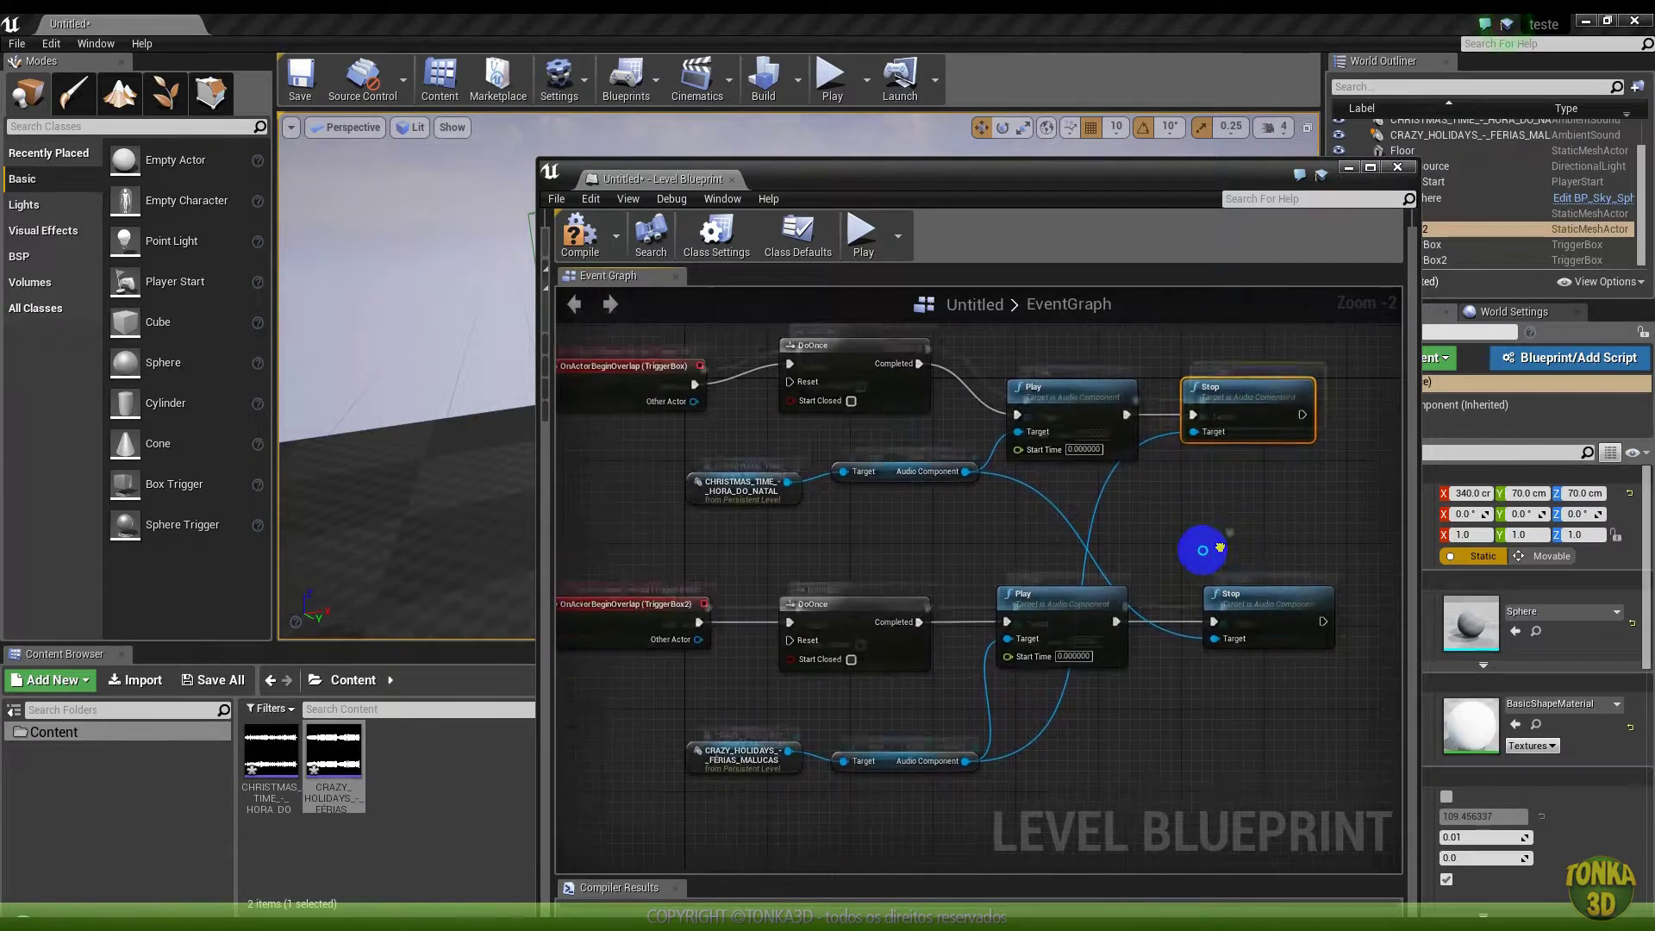
Move the second trigger's row of nodes lower and shift the CRAZY_HOLIDAYS getters between rows
scroll(1227, 489, down, 1)
scroll(1054, 691, down, 1)
drag(681, 590, 1312, 776)
drag(1215, 664, 1215, 705)
mouse_move(763, 744)
mouse_down()
mouse_move(980, 814)
mouse_move(955, 636)
mouse_up()
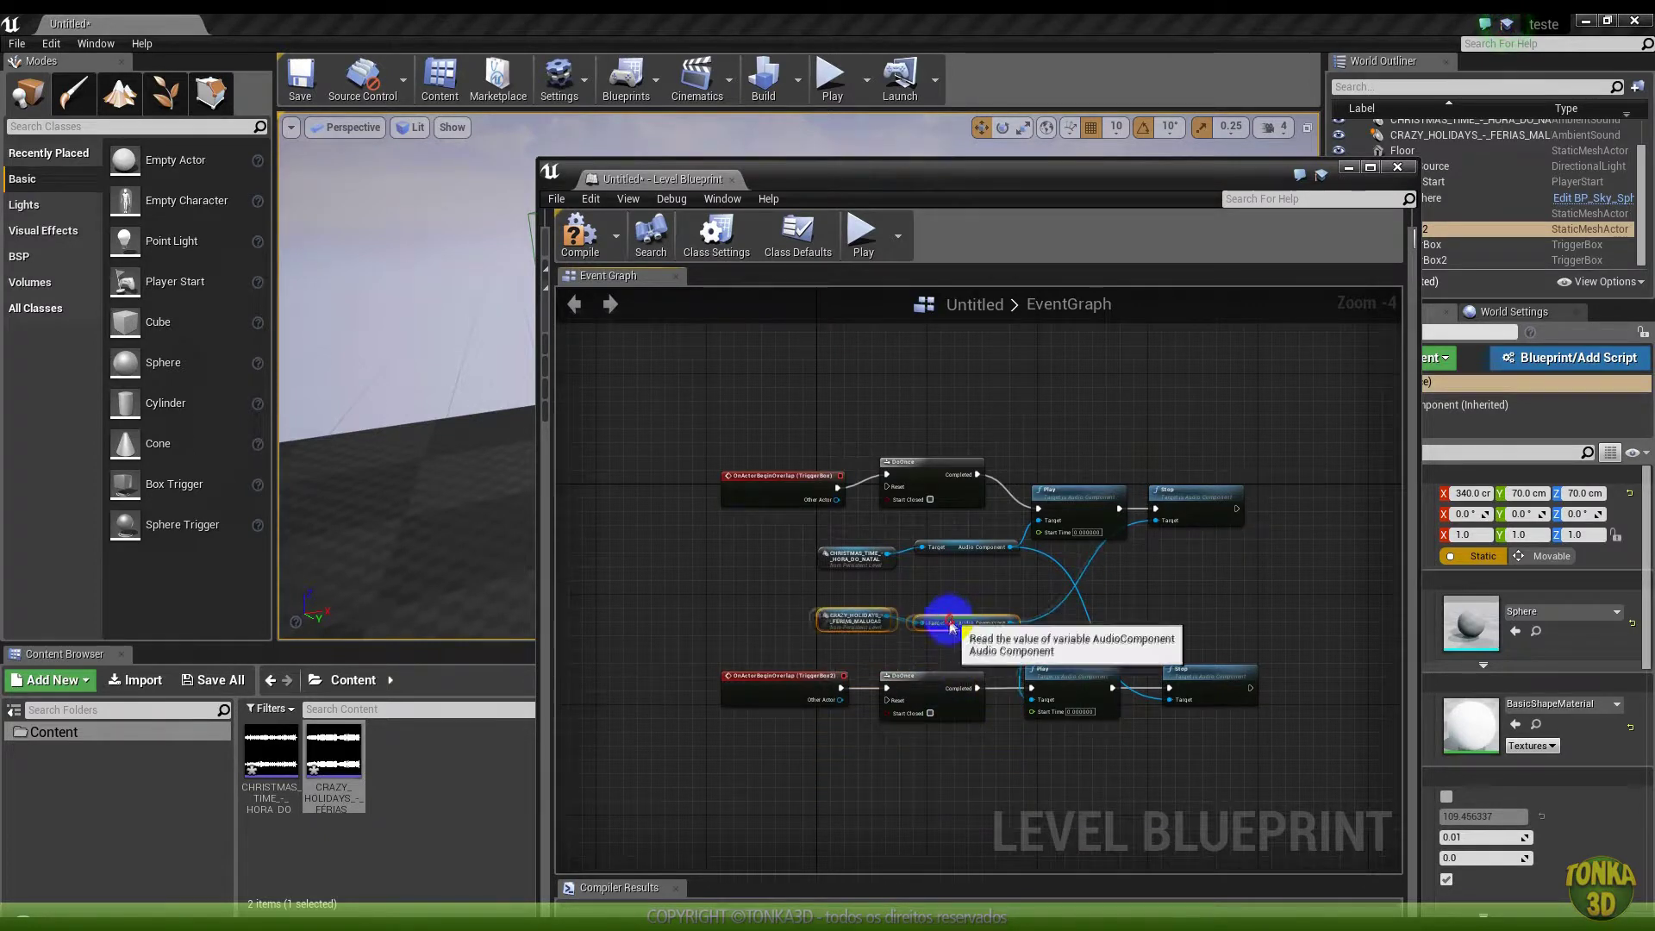
Select the upper Stop node, compile the Level Blueprint, and set the Blueprint window aside
mouse_move(1153, 658)
right_down()
mouse_move(1138, 528)
mouse_move(1274, 535)
mouse_move(1194, 560)
right_up()
scroll(1212, 535, up, 1)
click(1293, 401)
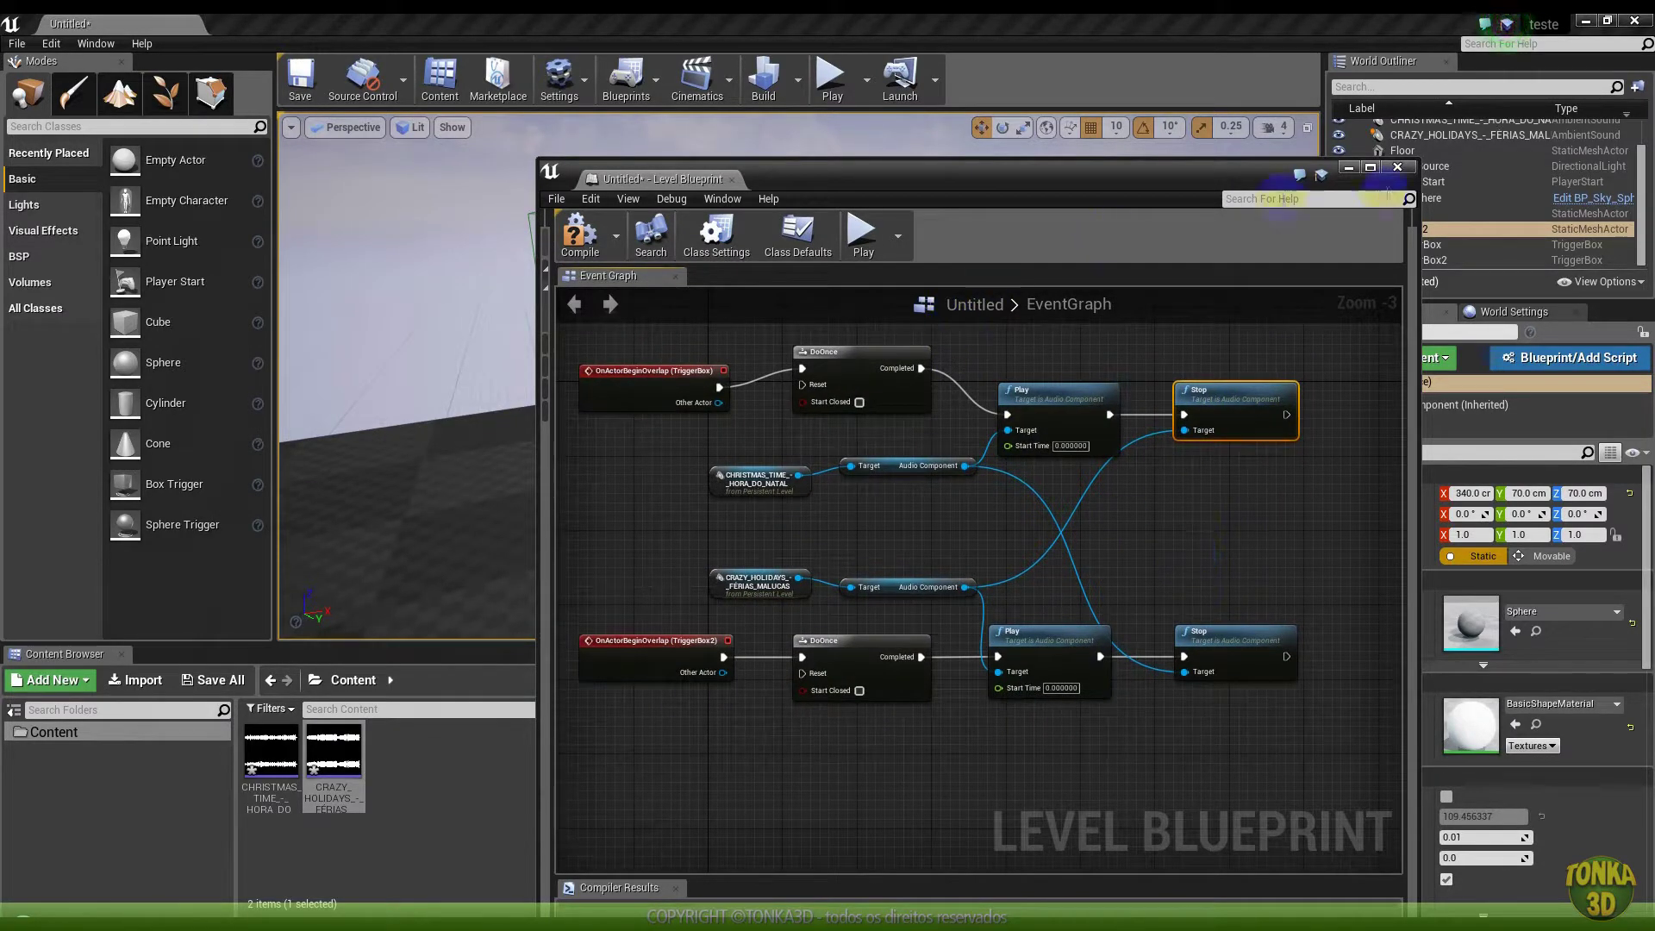
click(578, 231)
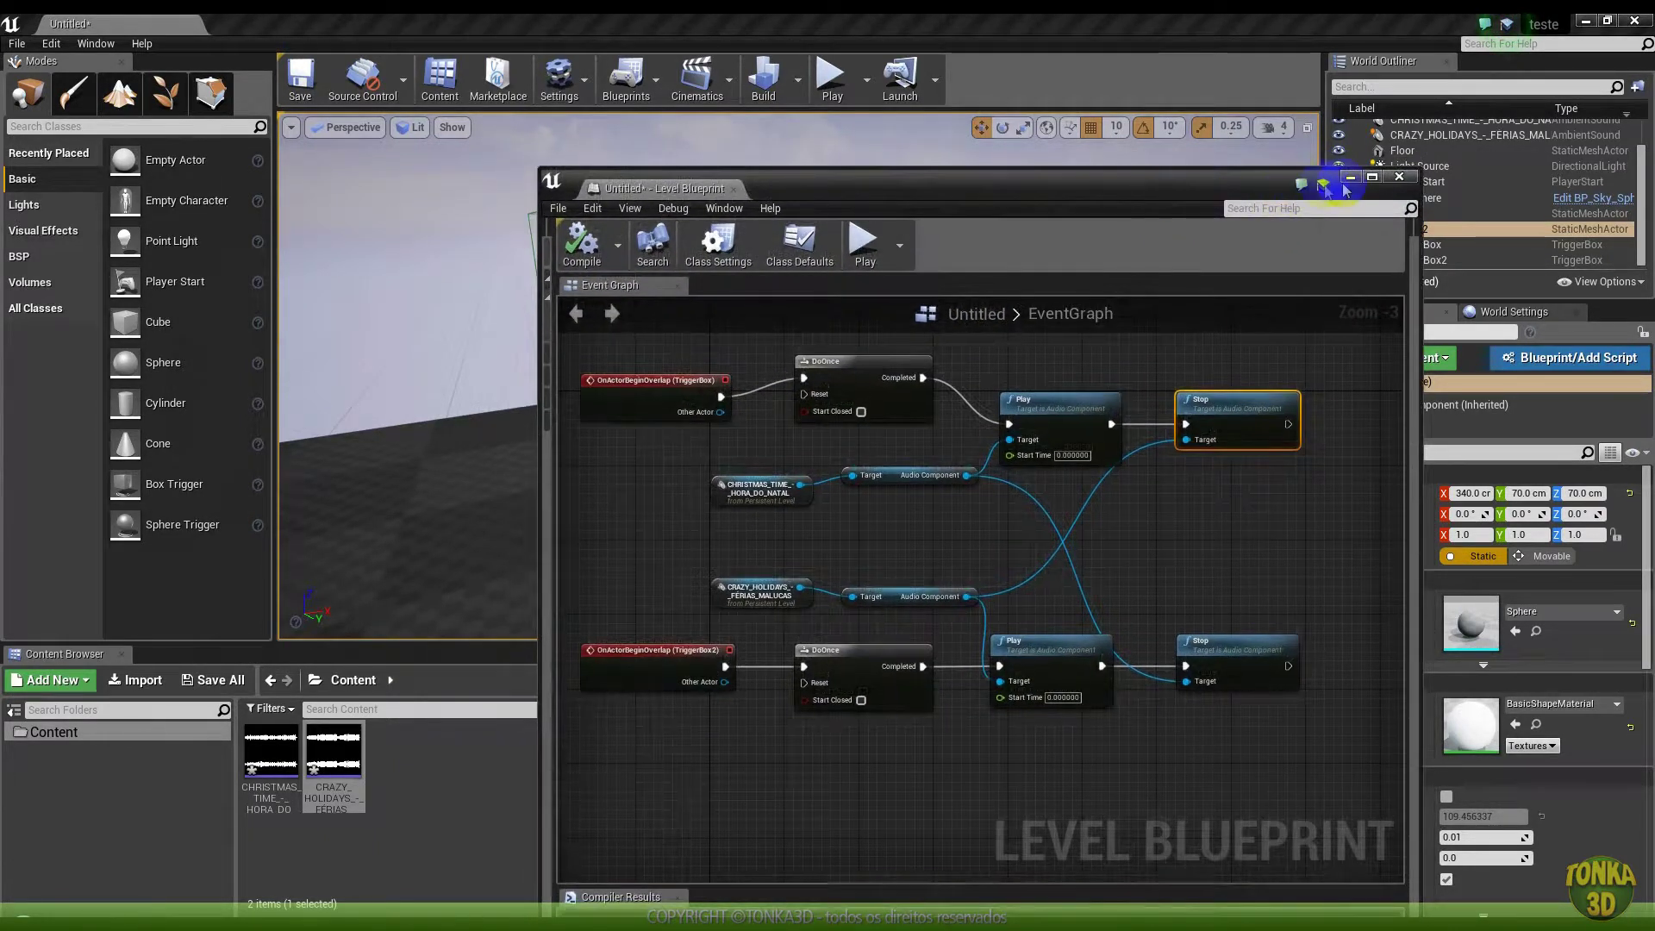
click(1349, 168)
Play the level, walking toward and away from the spheres to hear the region music, then stop
click(832, 82)
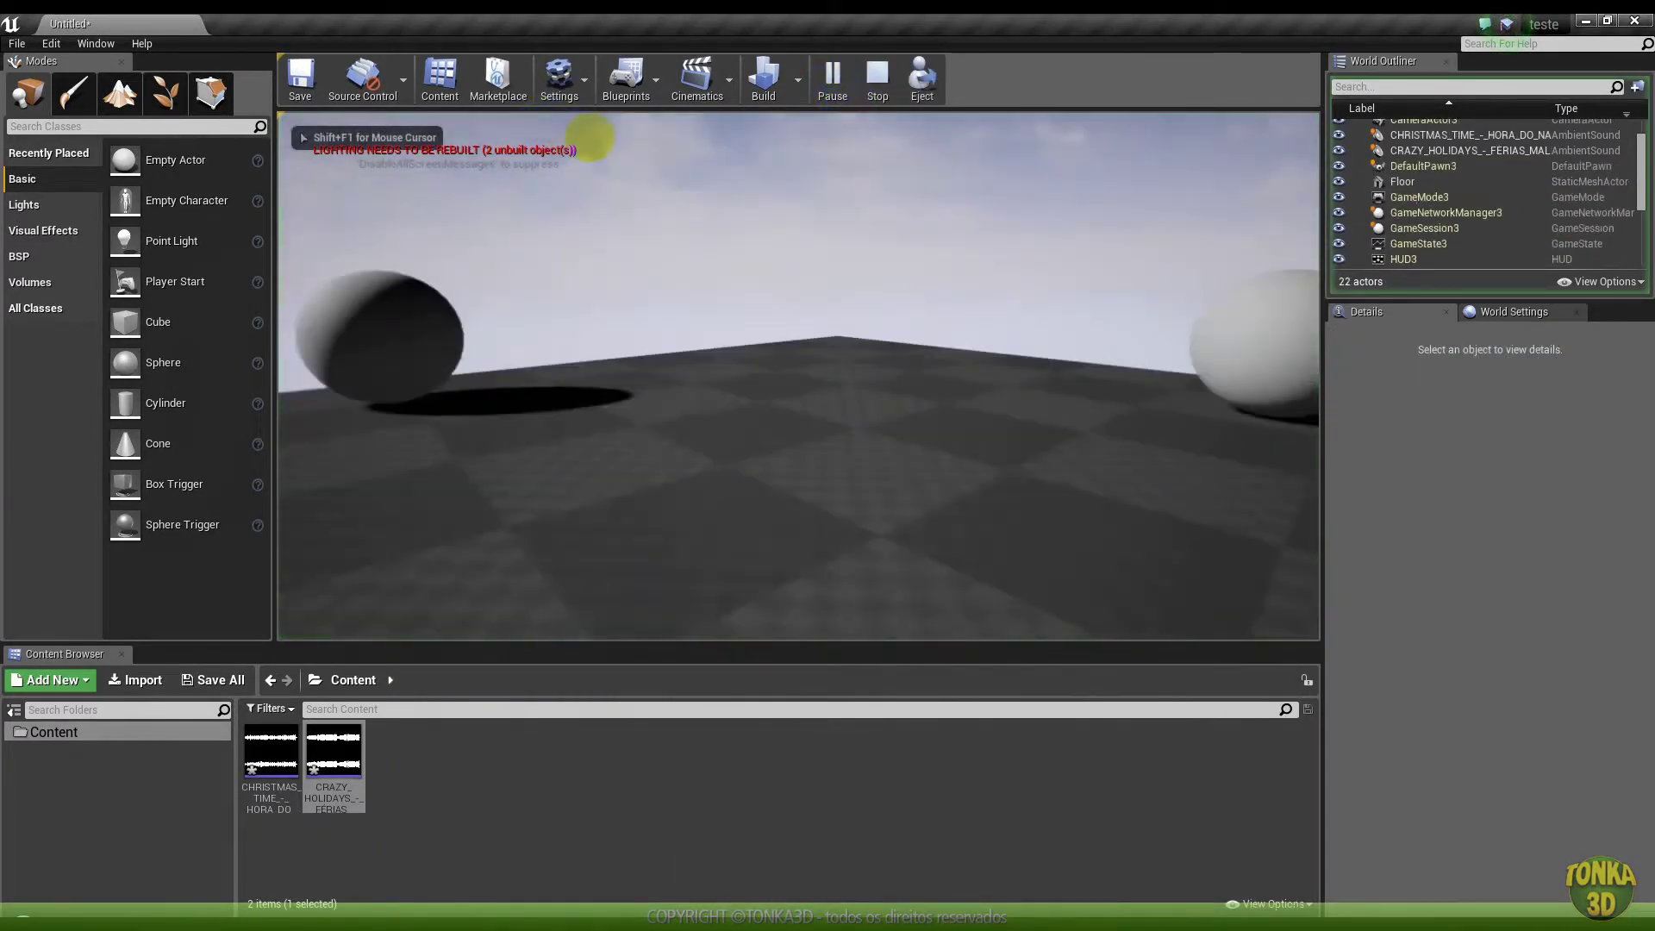
key(w)
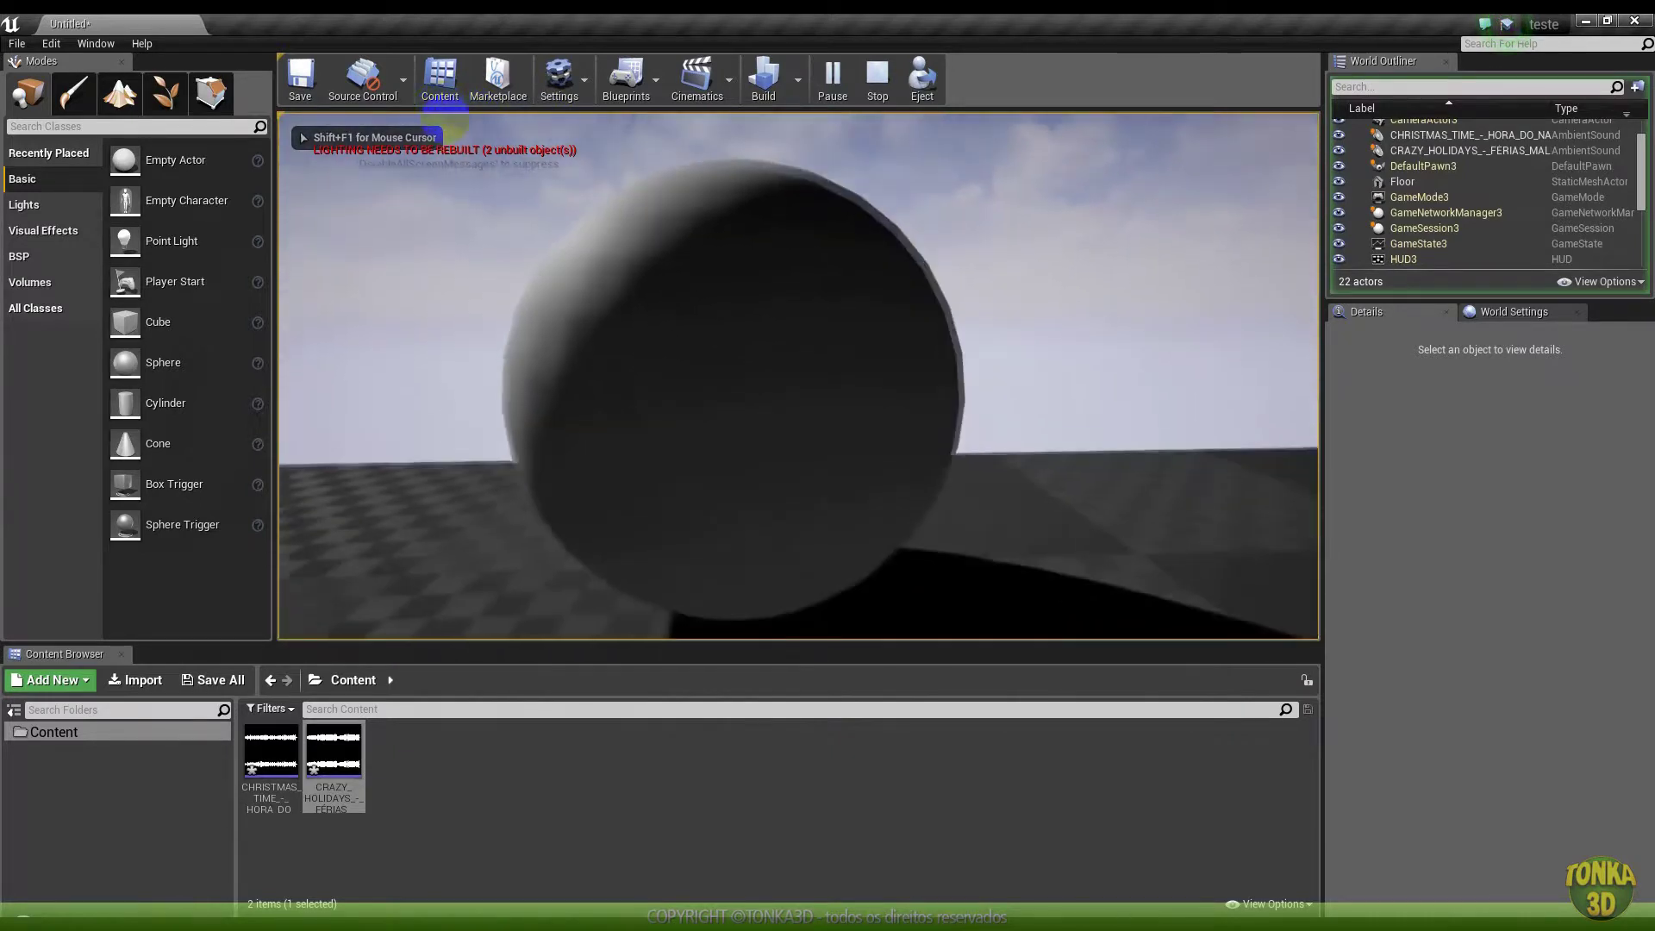
drag(569, 233, 492, 192)
key(s)
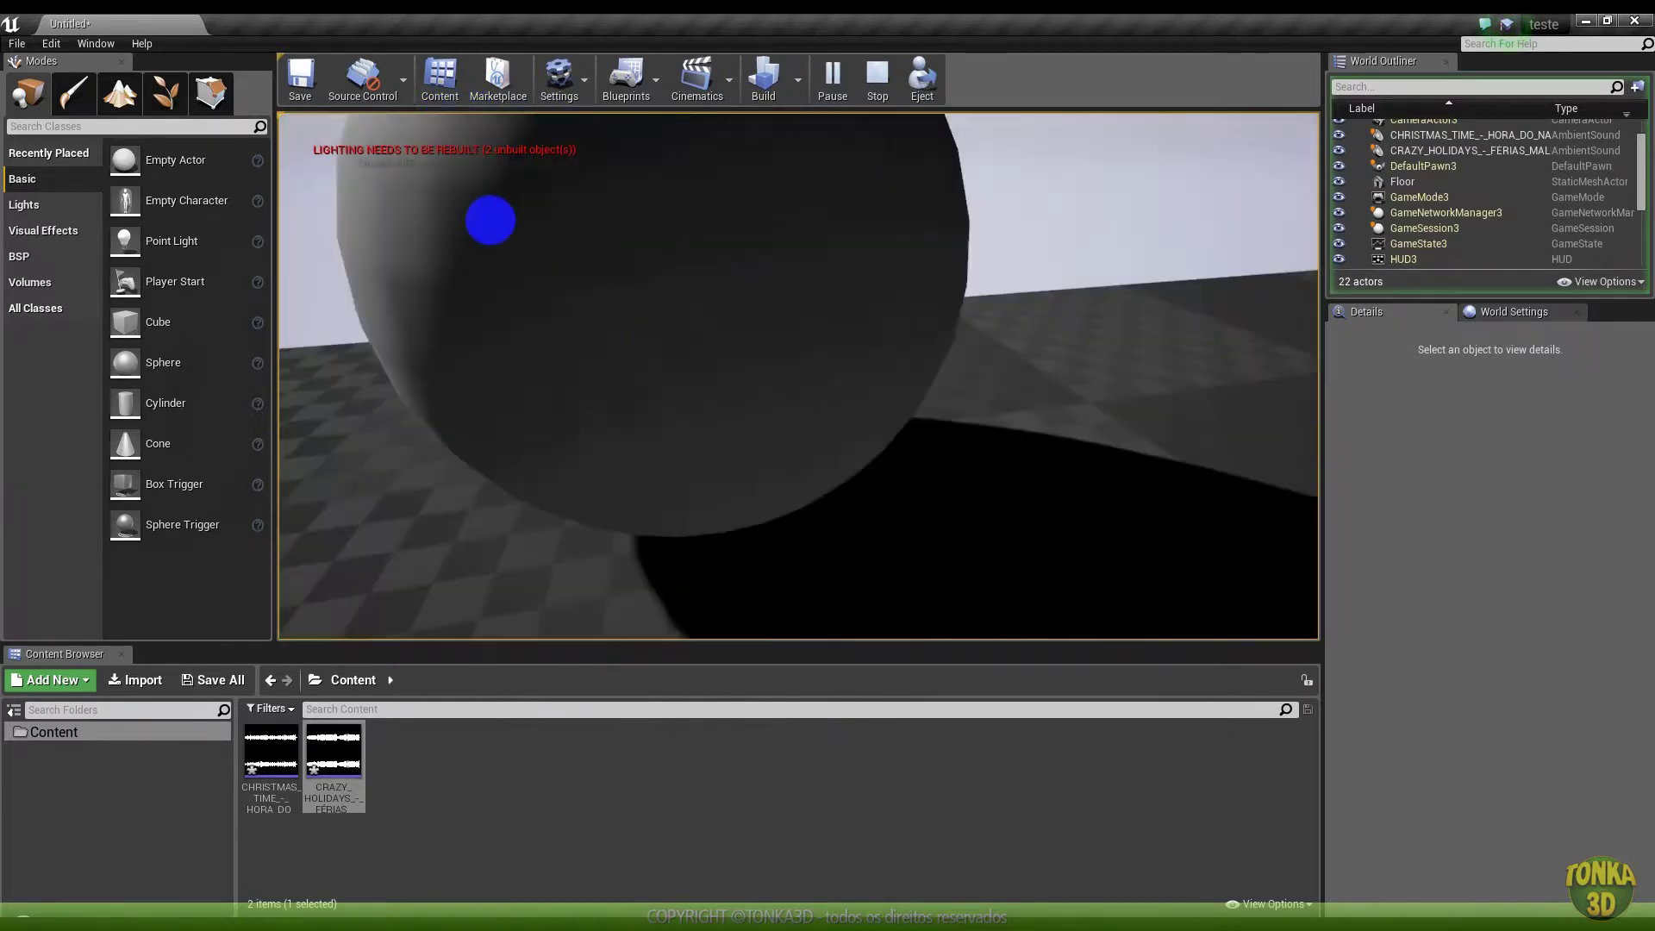
key(s)
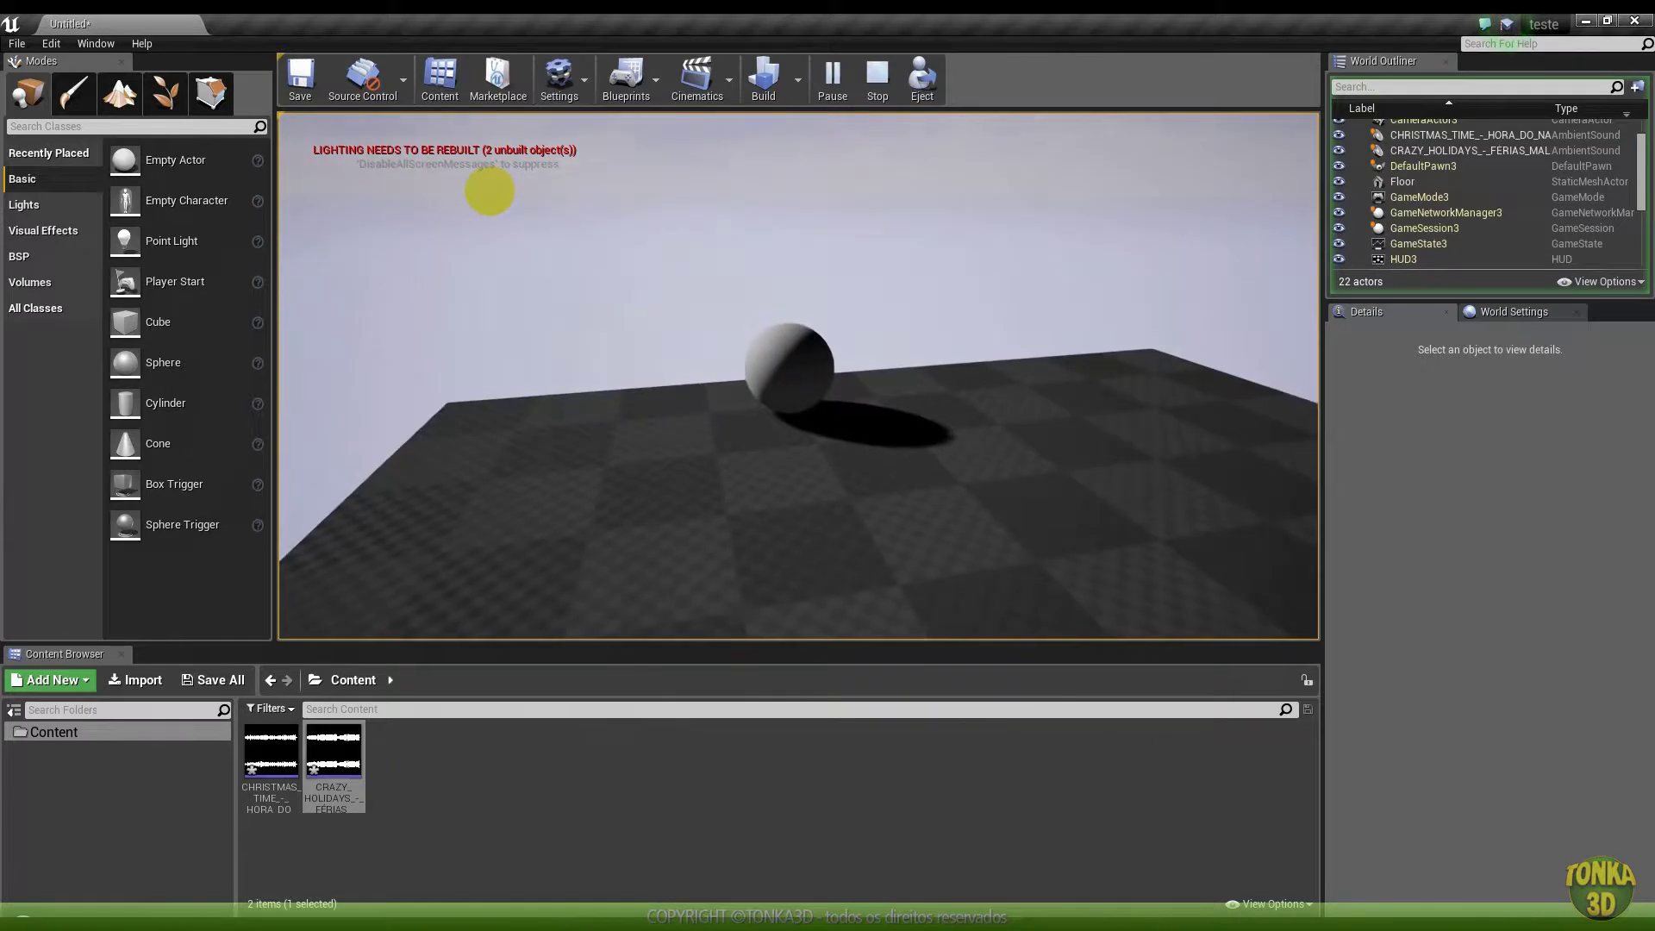
key(w)
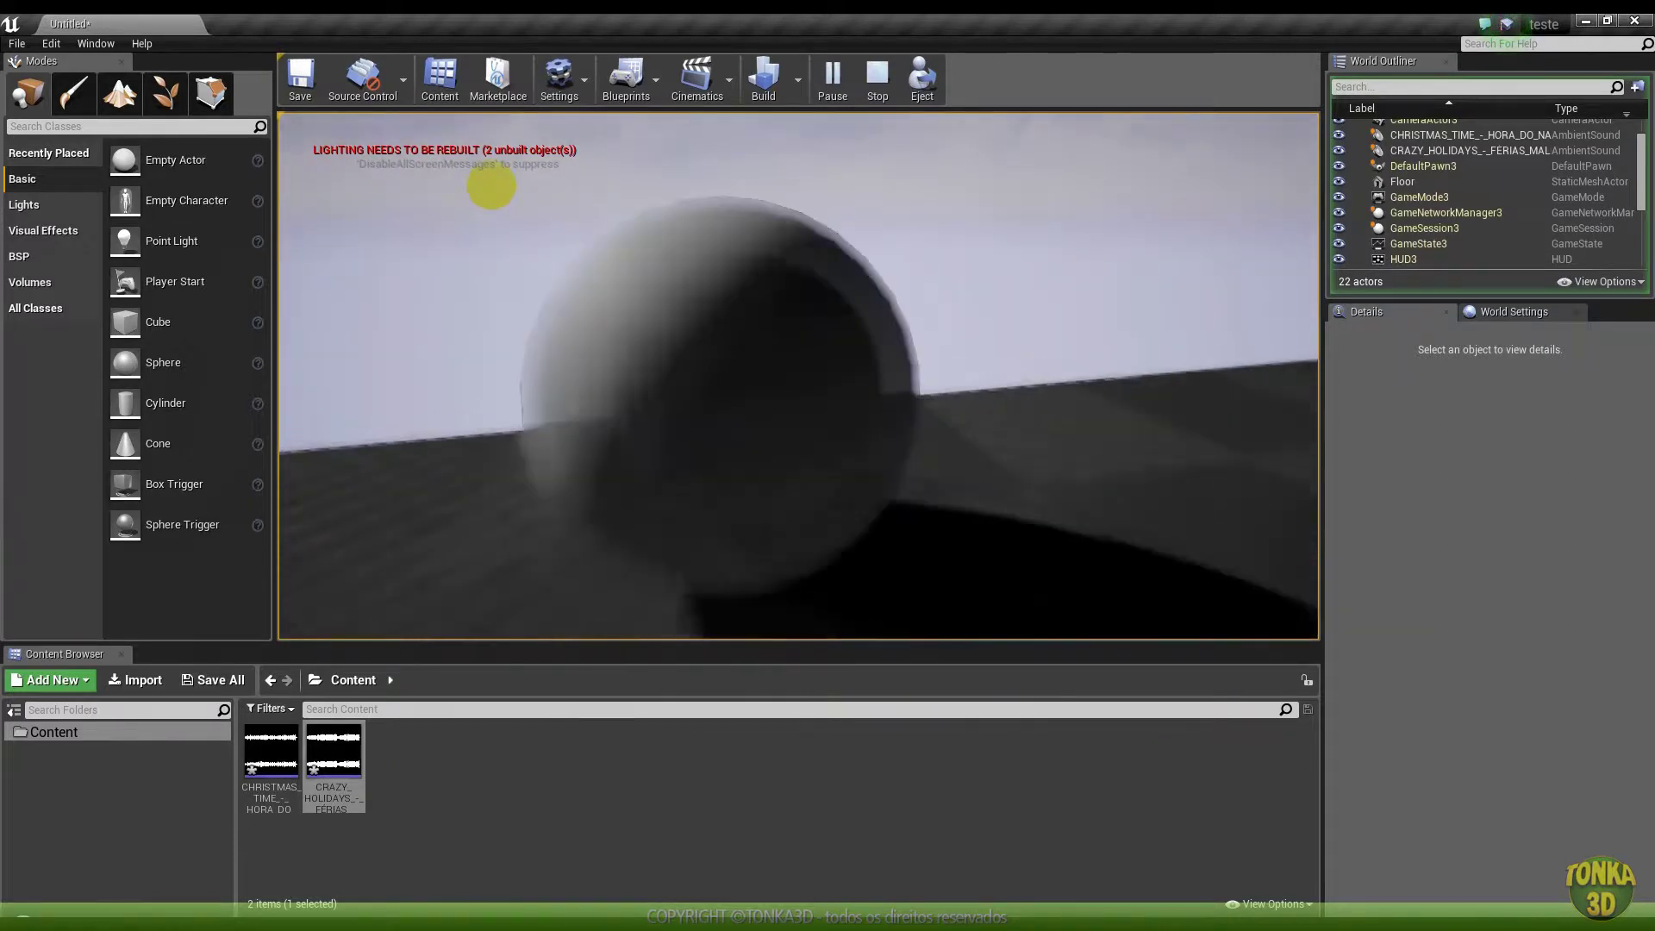
key(s)
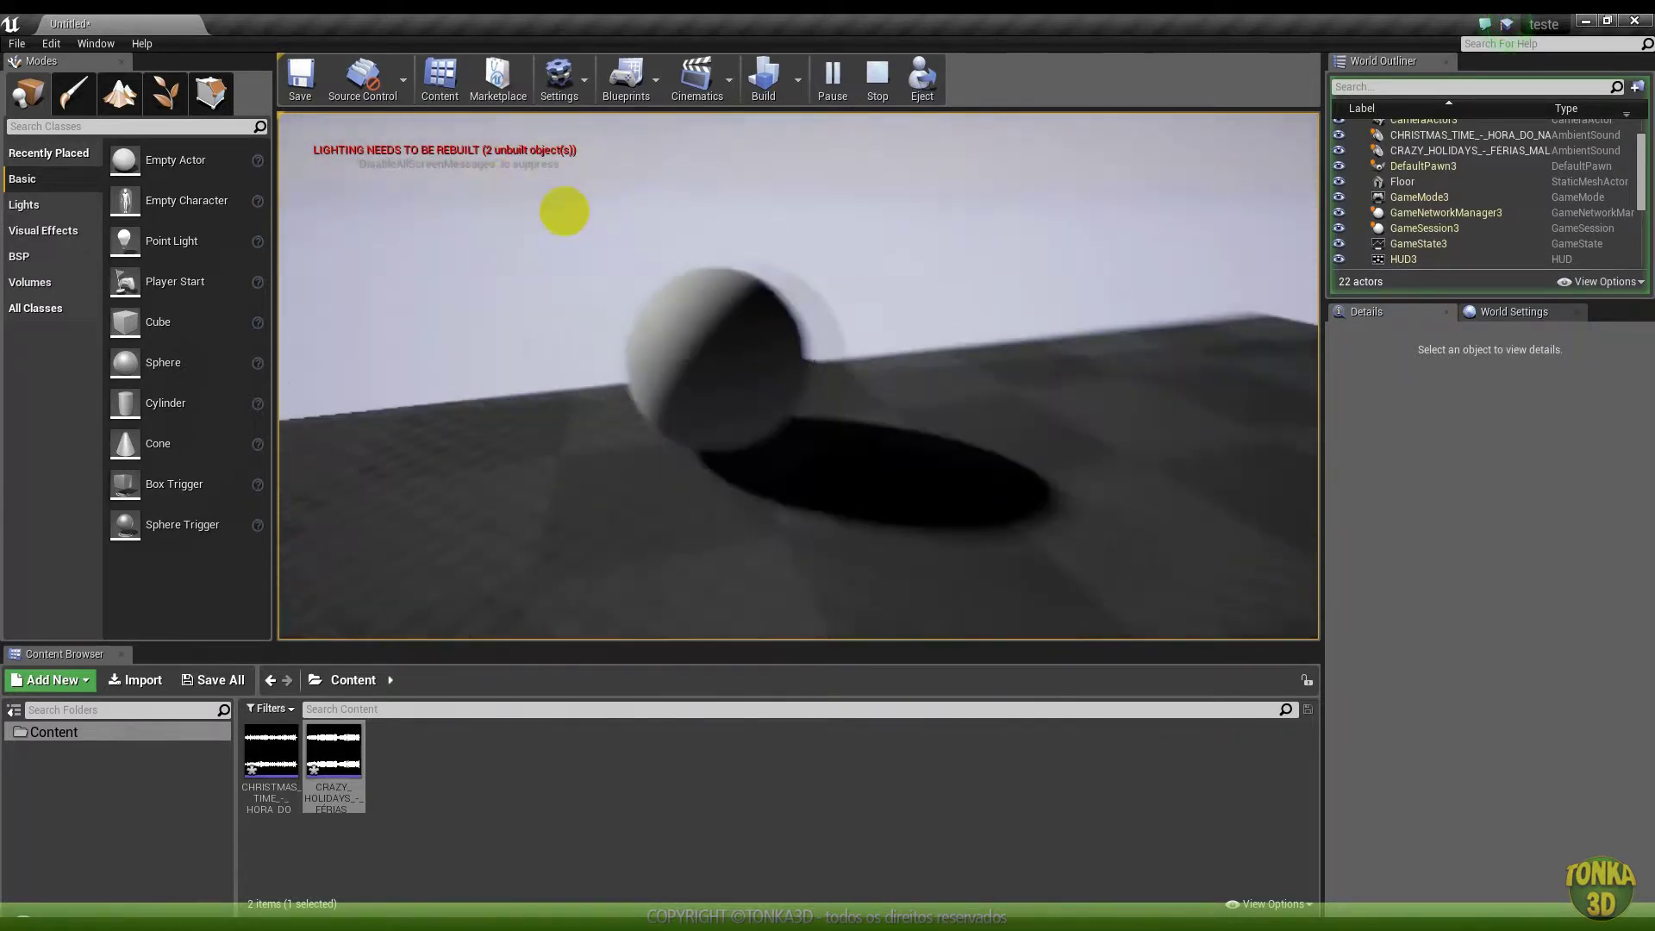
key(w)
key(w)
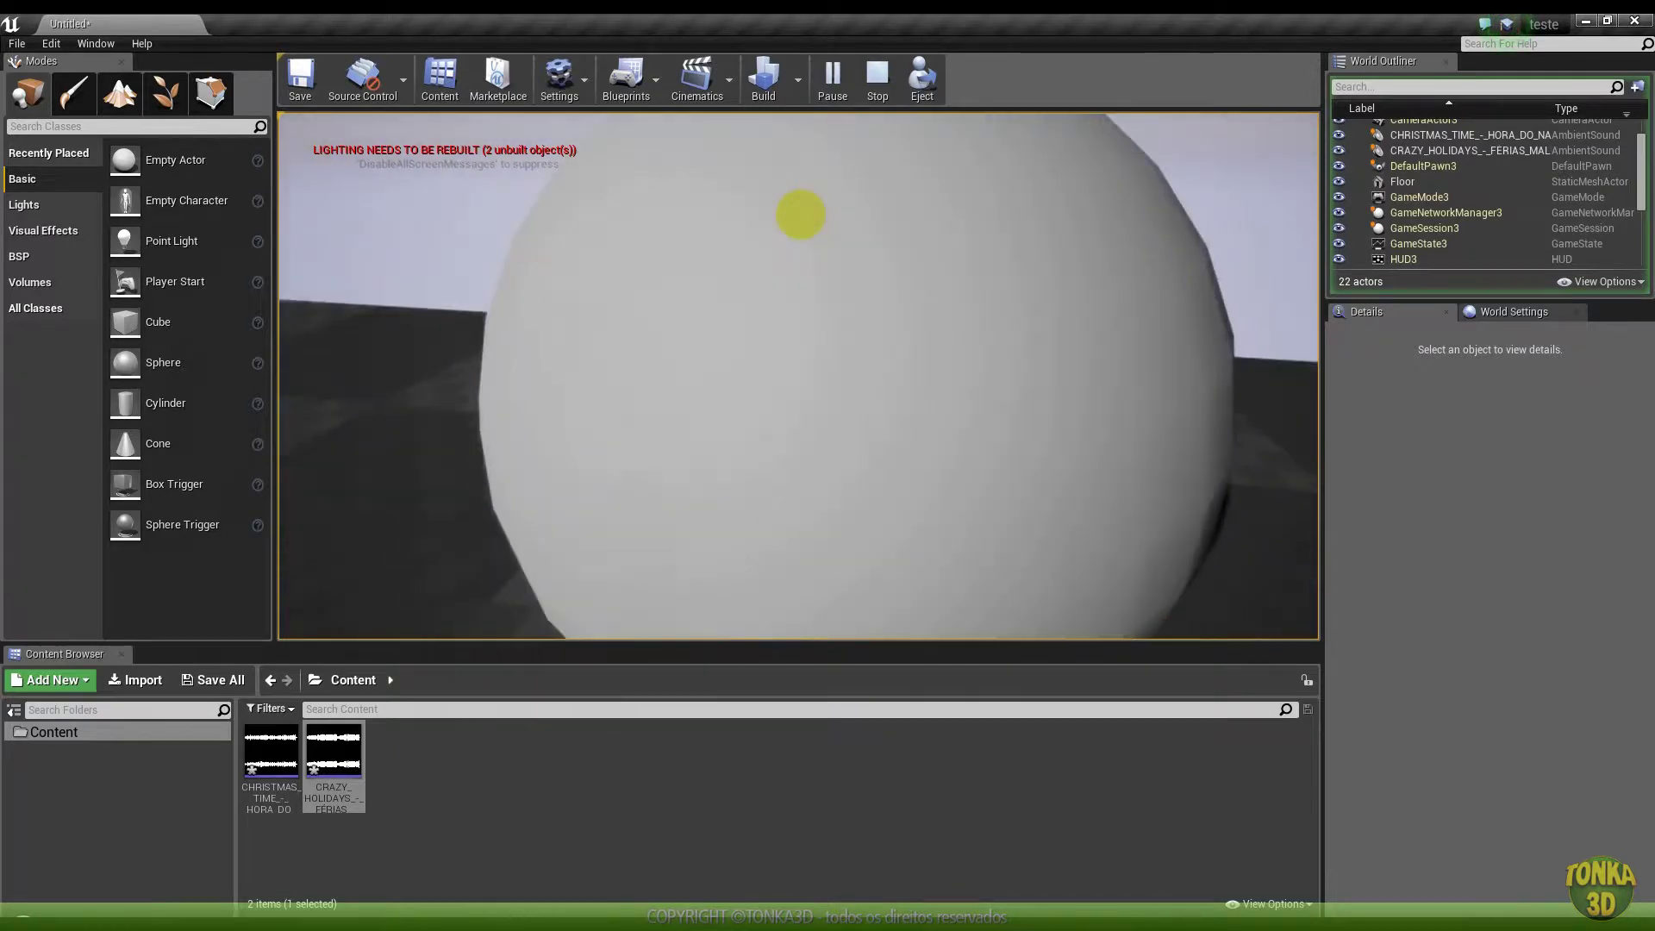
drag(768, 218, 747, 218)
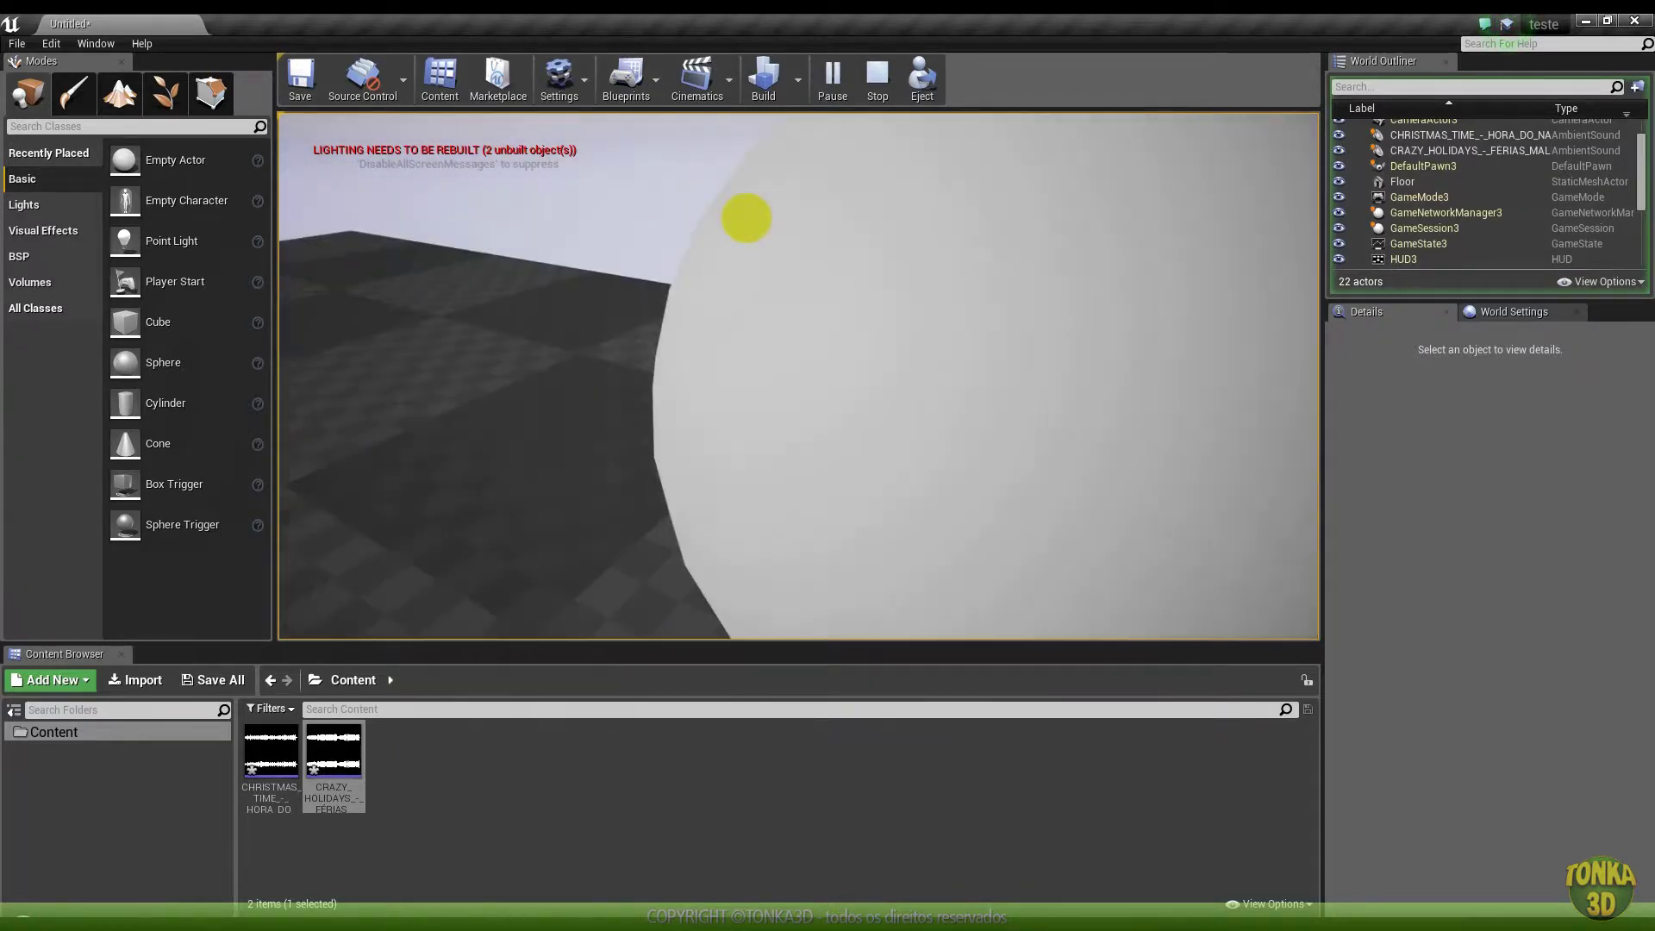
key(s)
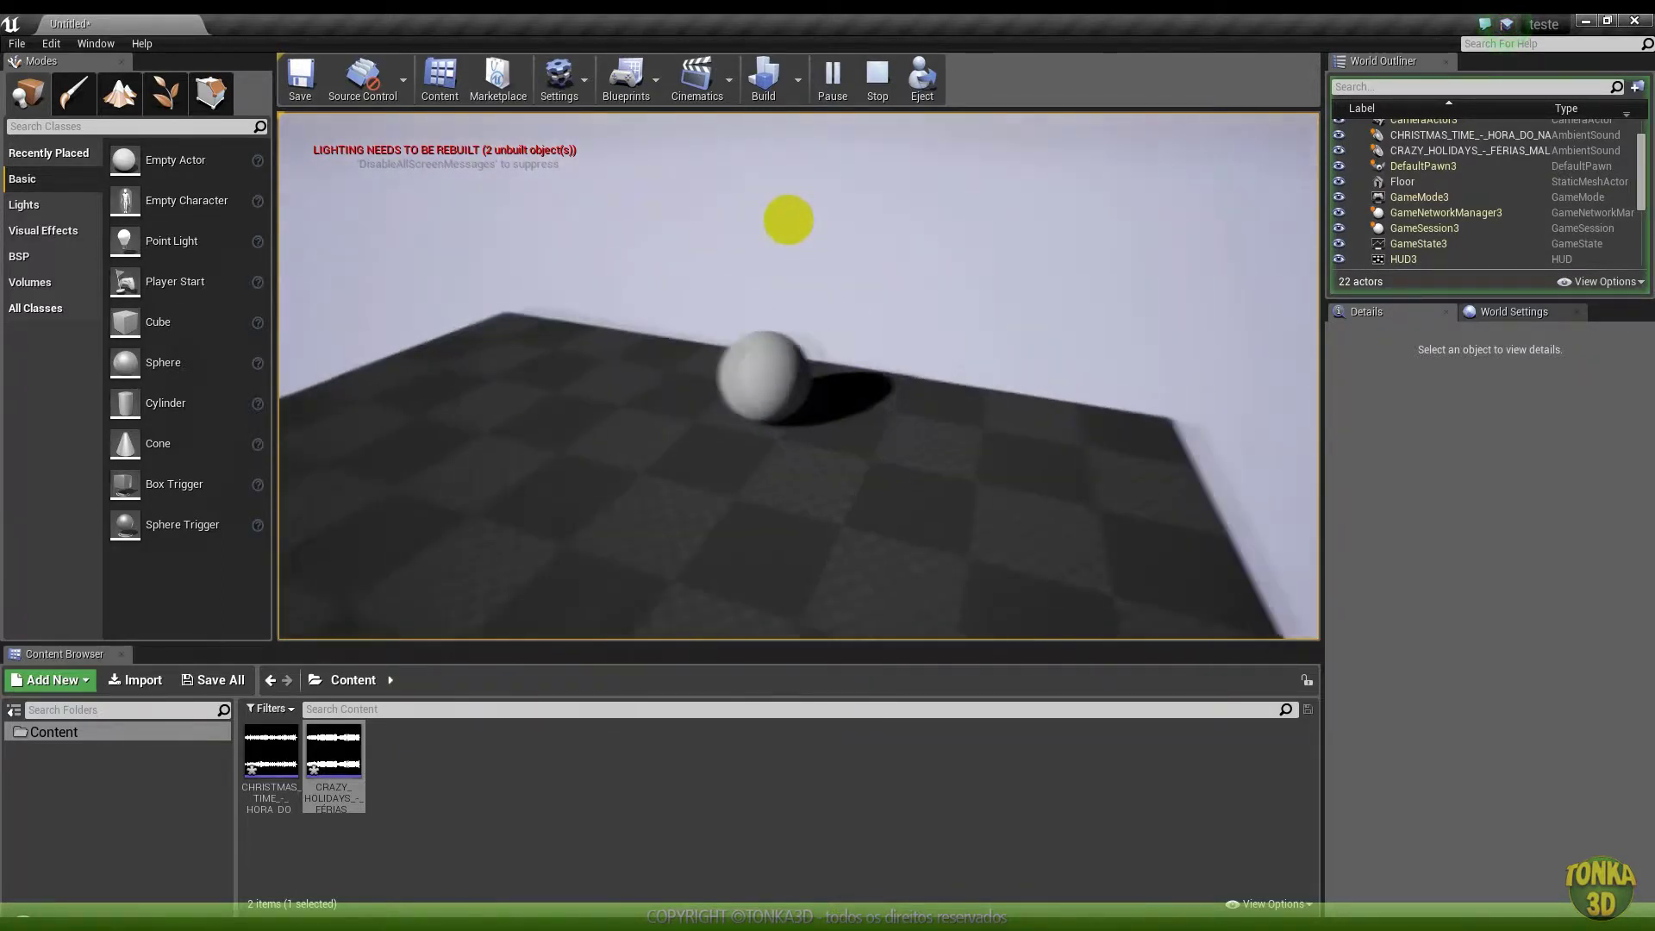
key(w)
key(w)
key(s)
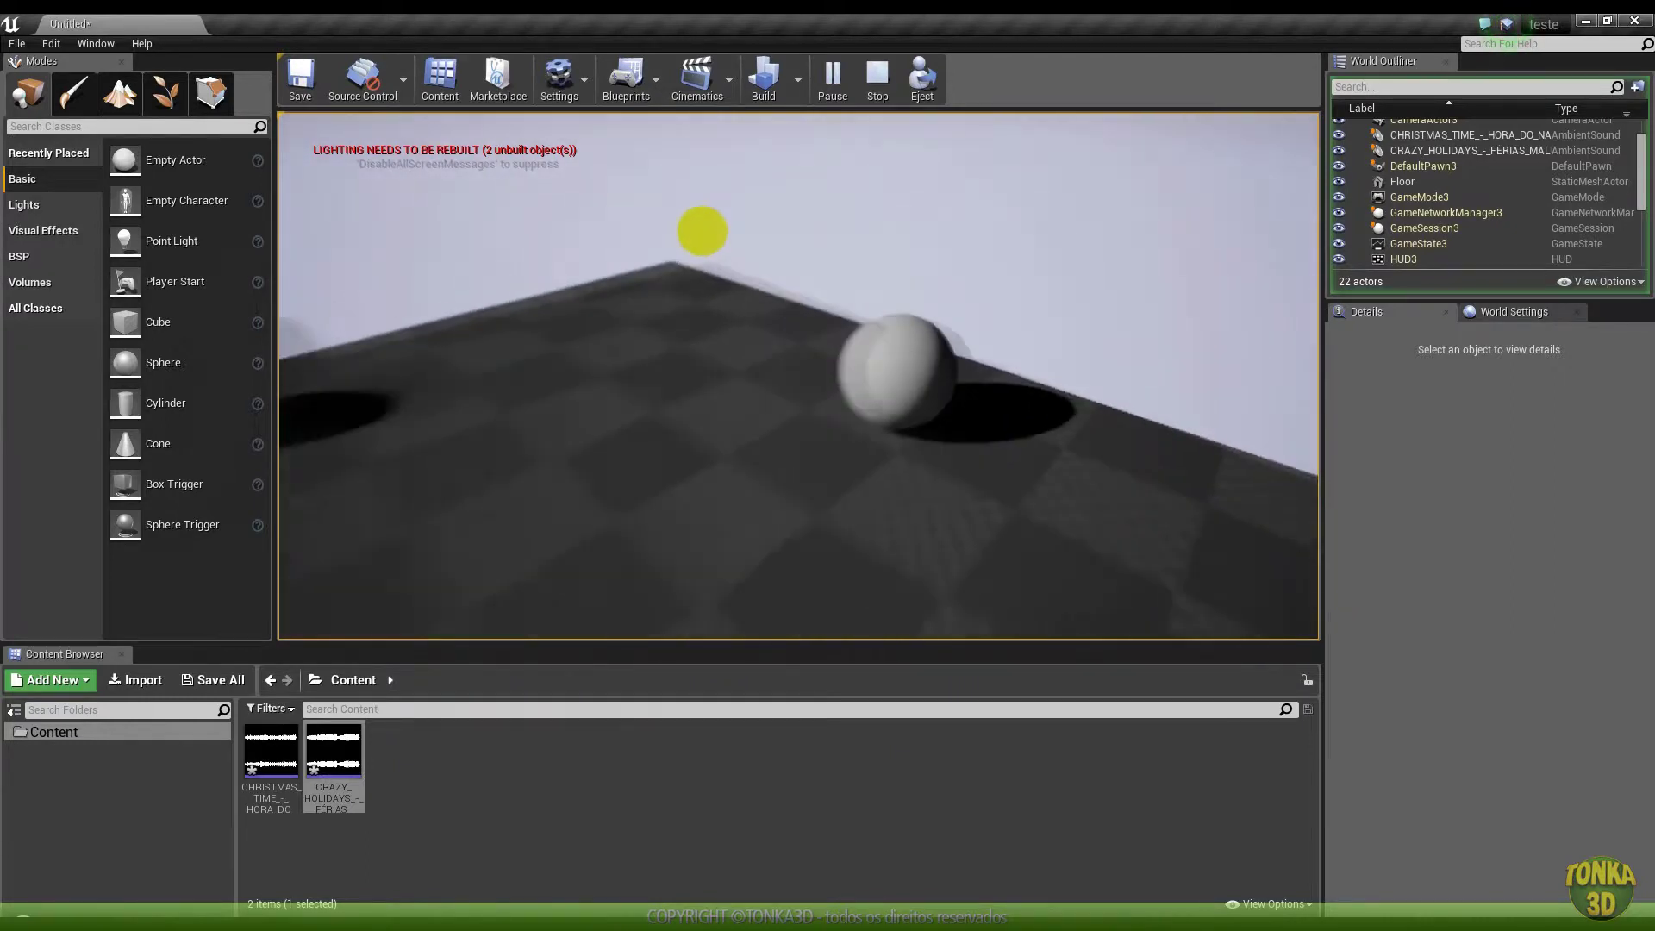
key(w)
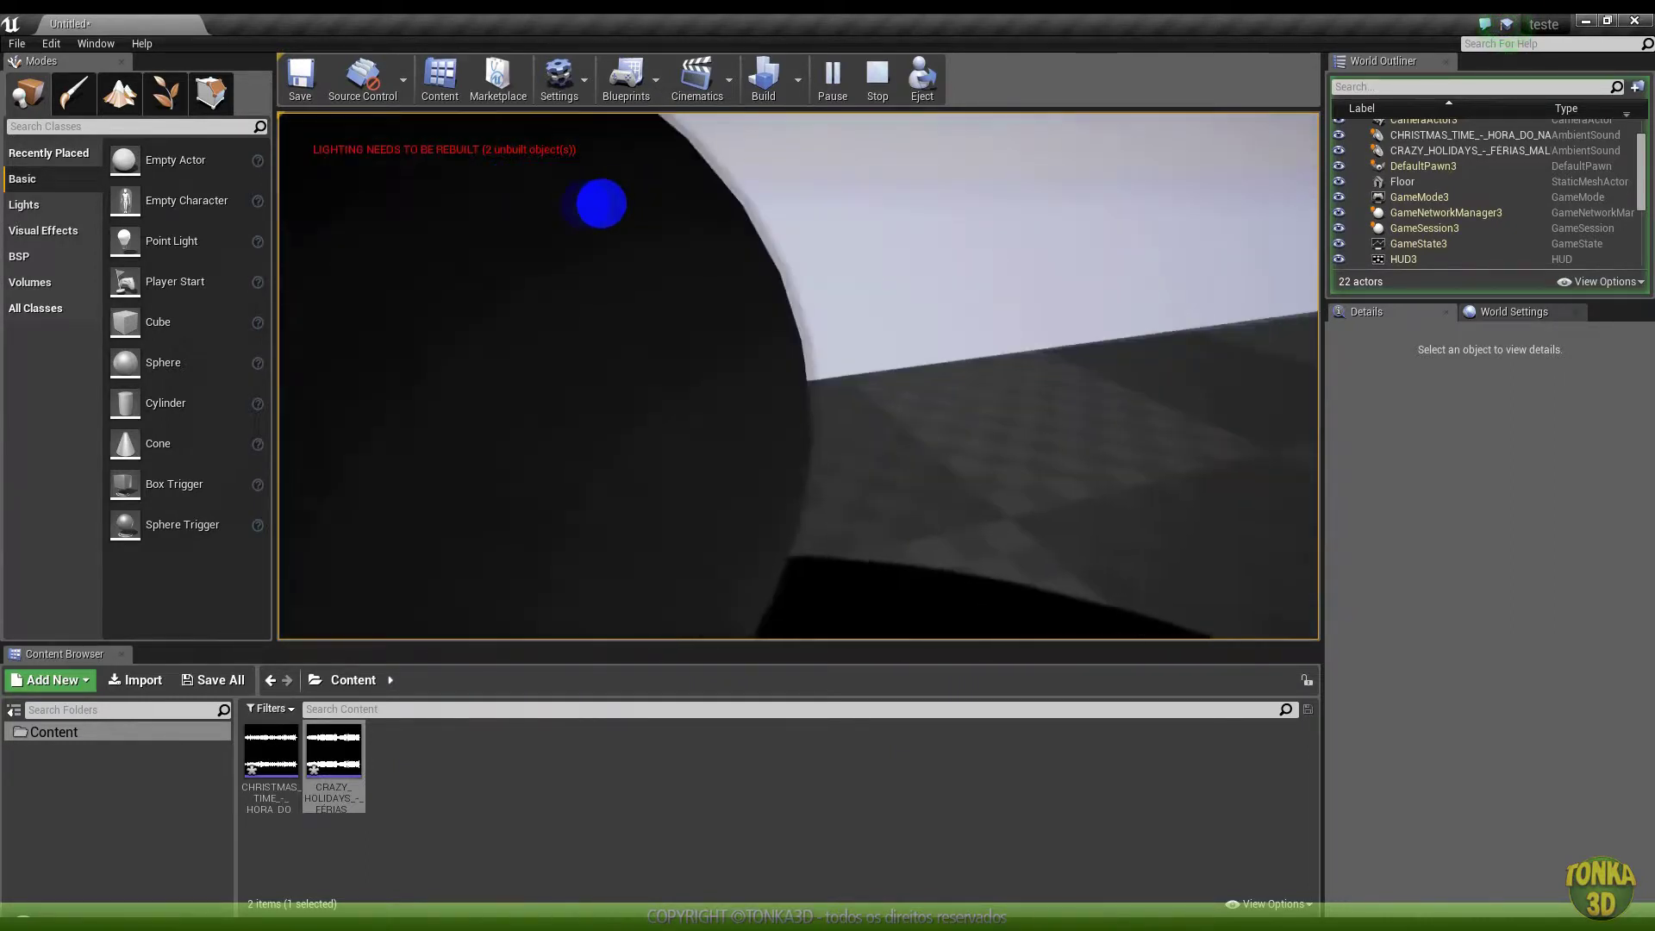
key(s)
key(w)
key(Escape)
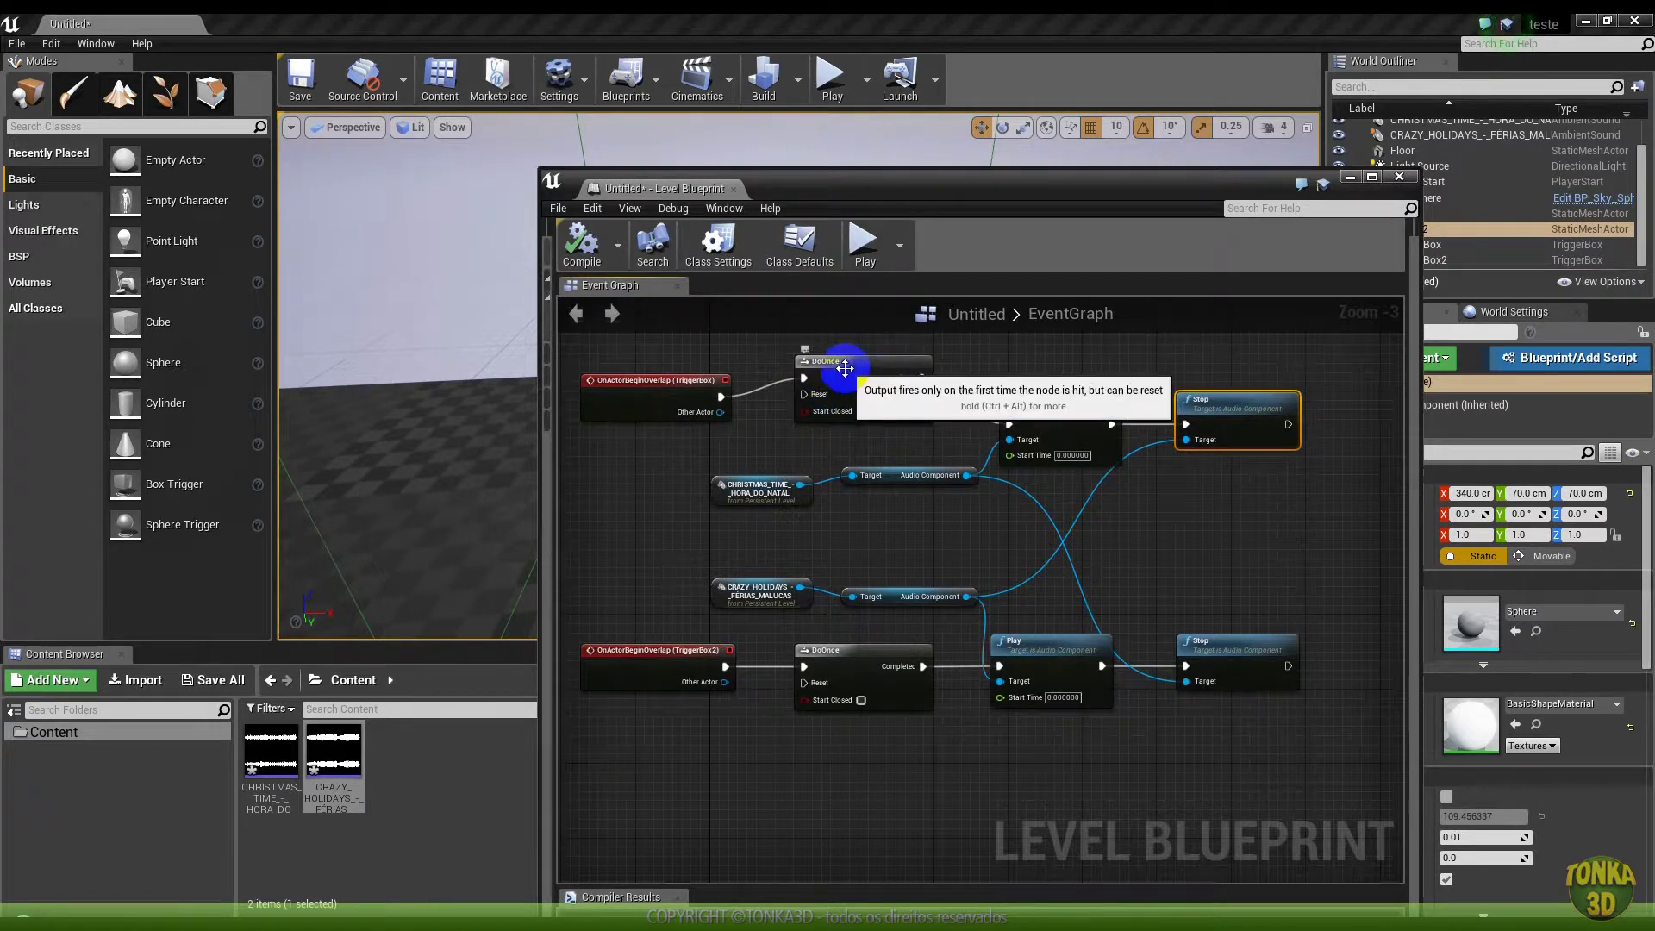
Wire each Stop node's output into the opposite trigger's DoOnce Reset pin
scroll(830, 377, up, 1)
drag(1334, 701, 746, 405)
drag(1277, 434, 743, 722)
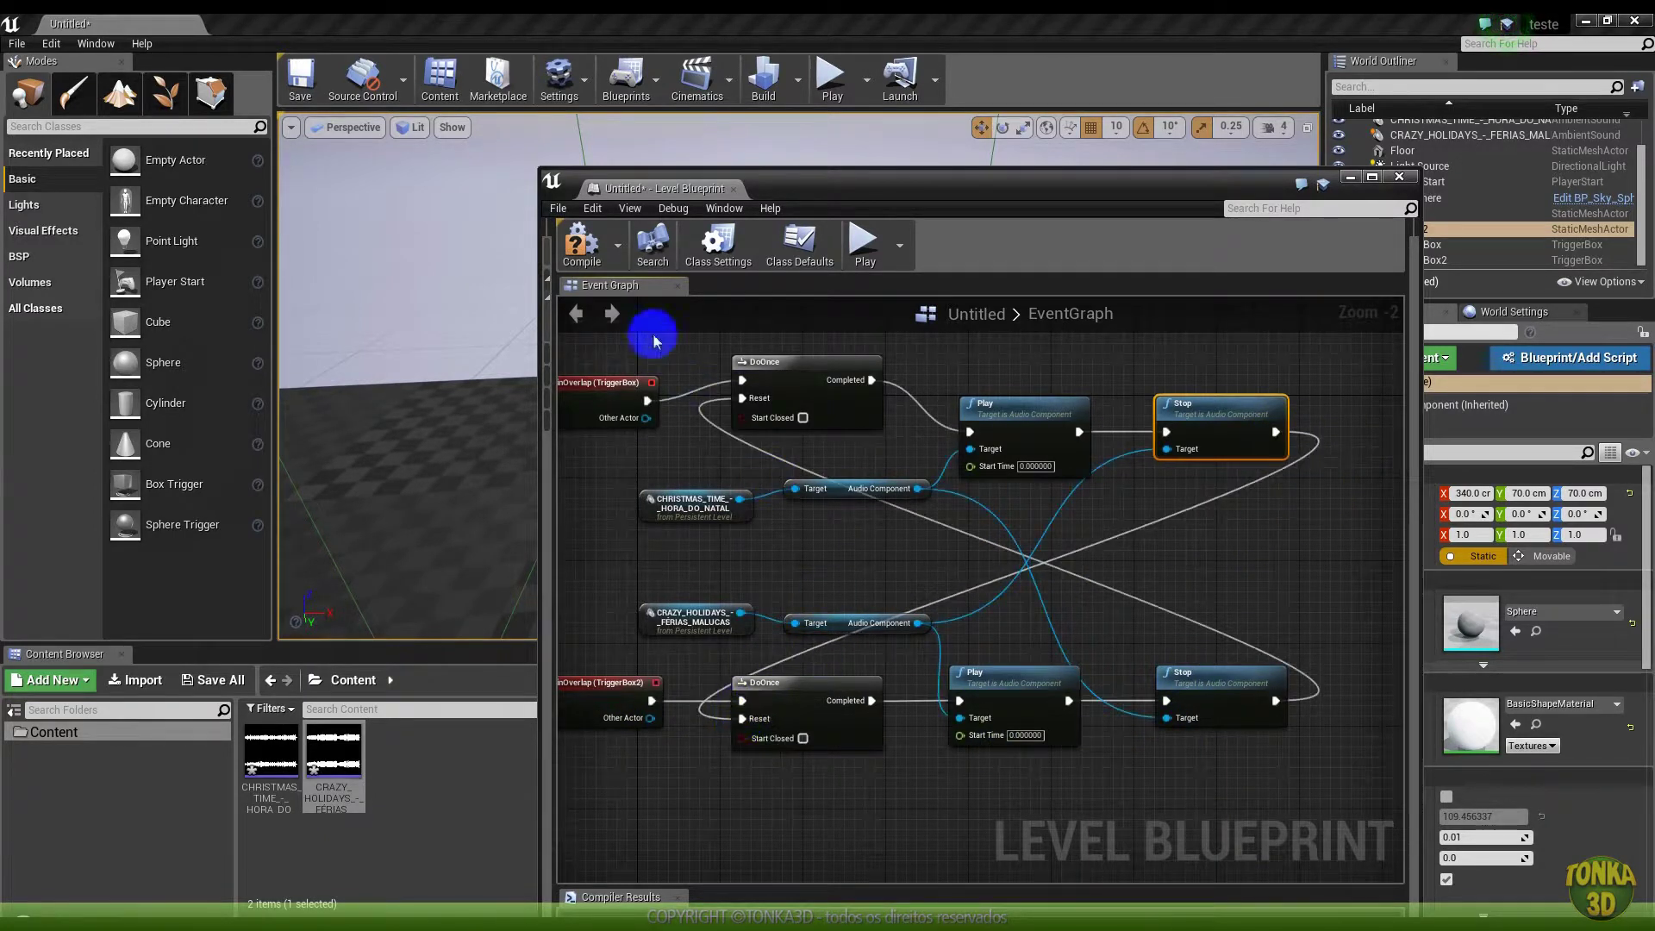
Compile the Level Blueprint and playtest the level again, ending with Esc
click(580, 244)
click(834, 85)
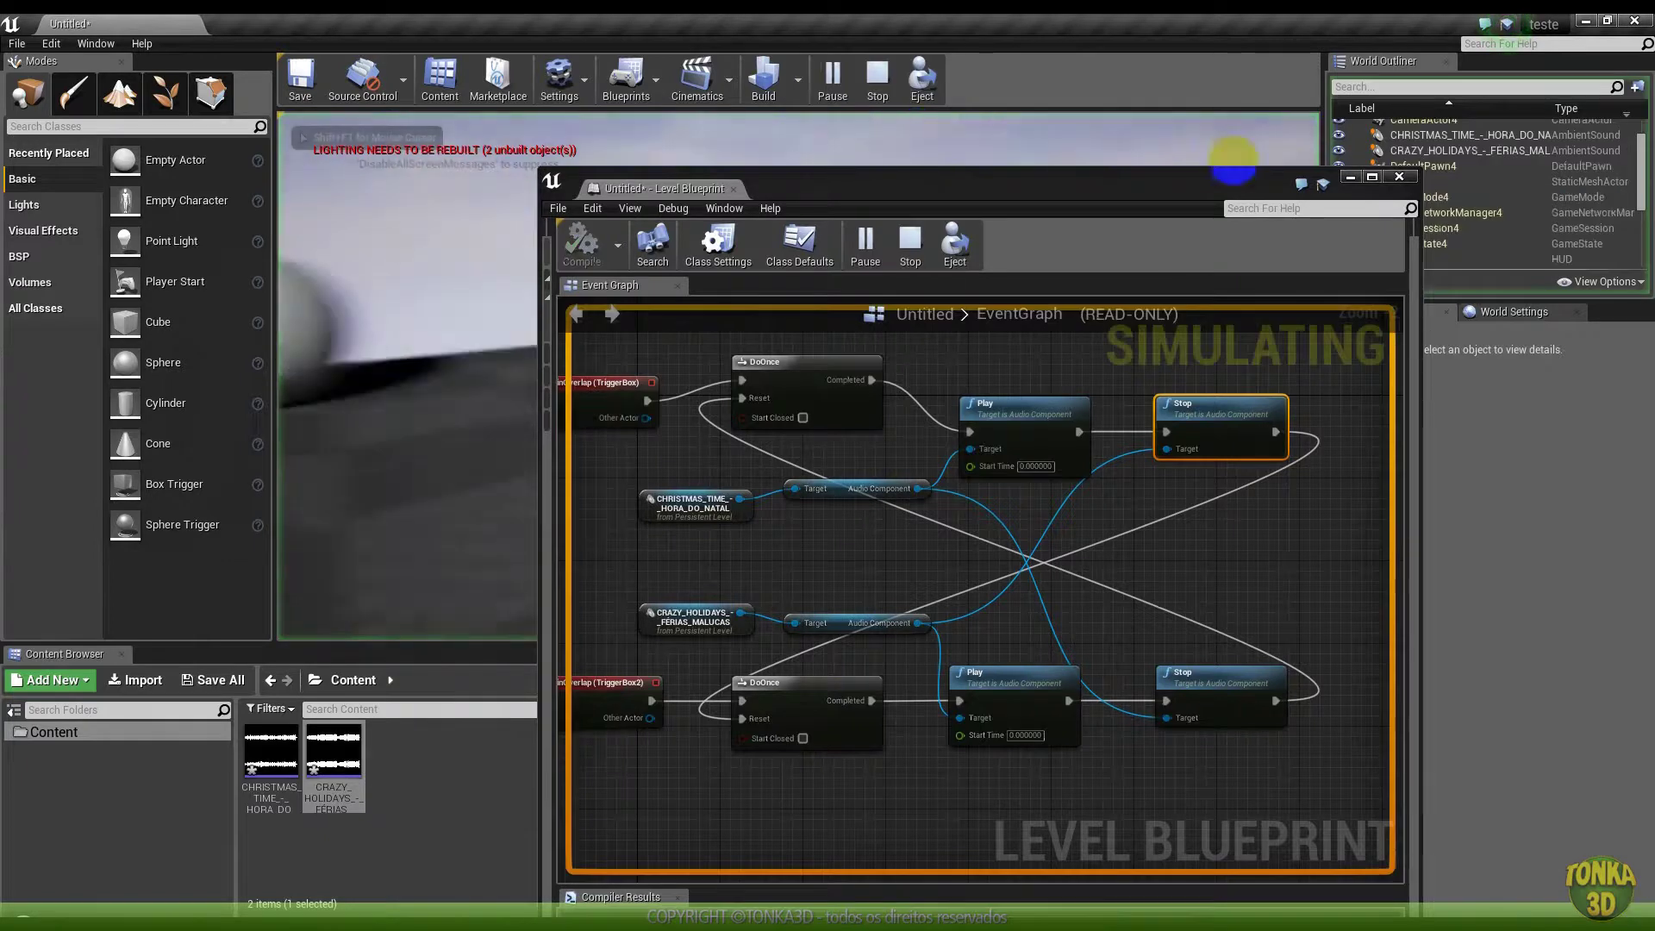
key(Escape)
click(1352, 178)
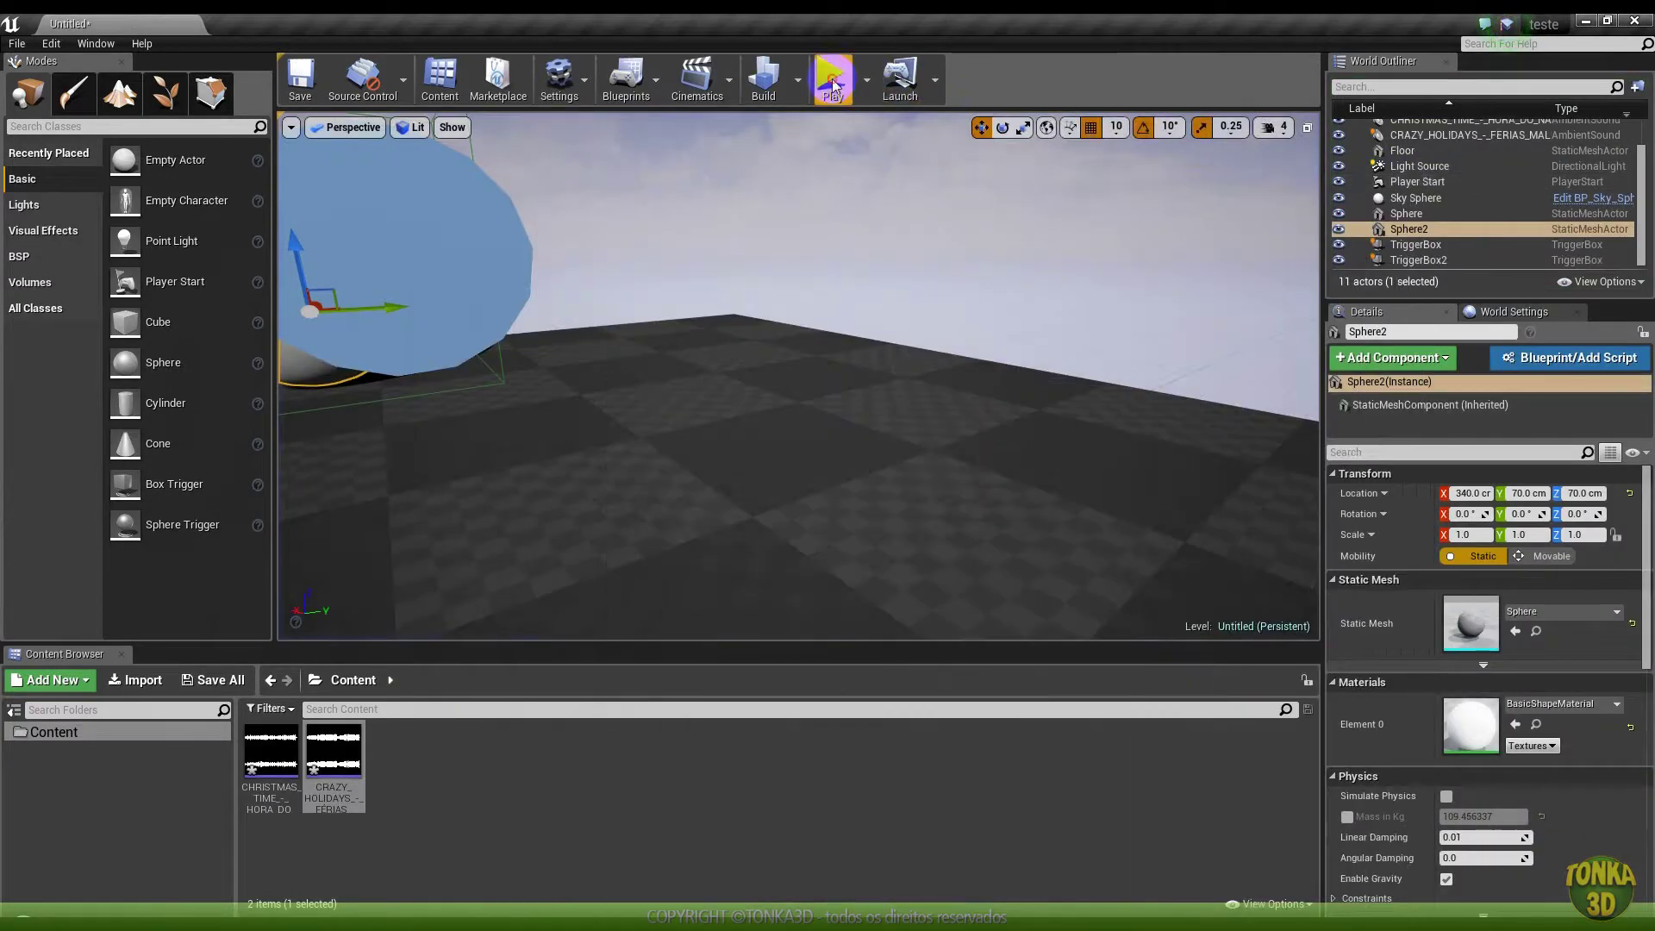
click(832, 80)
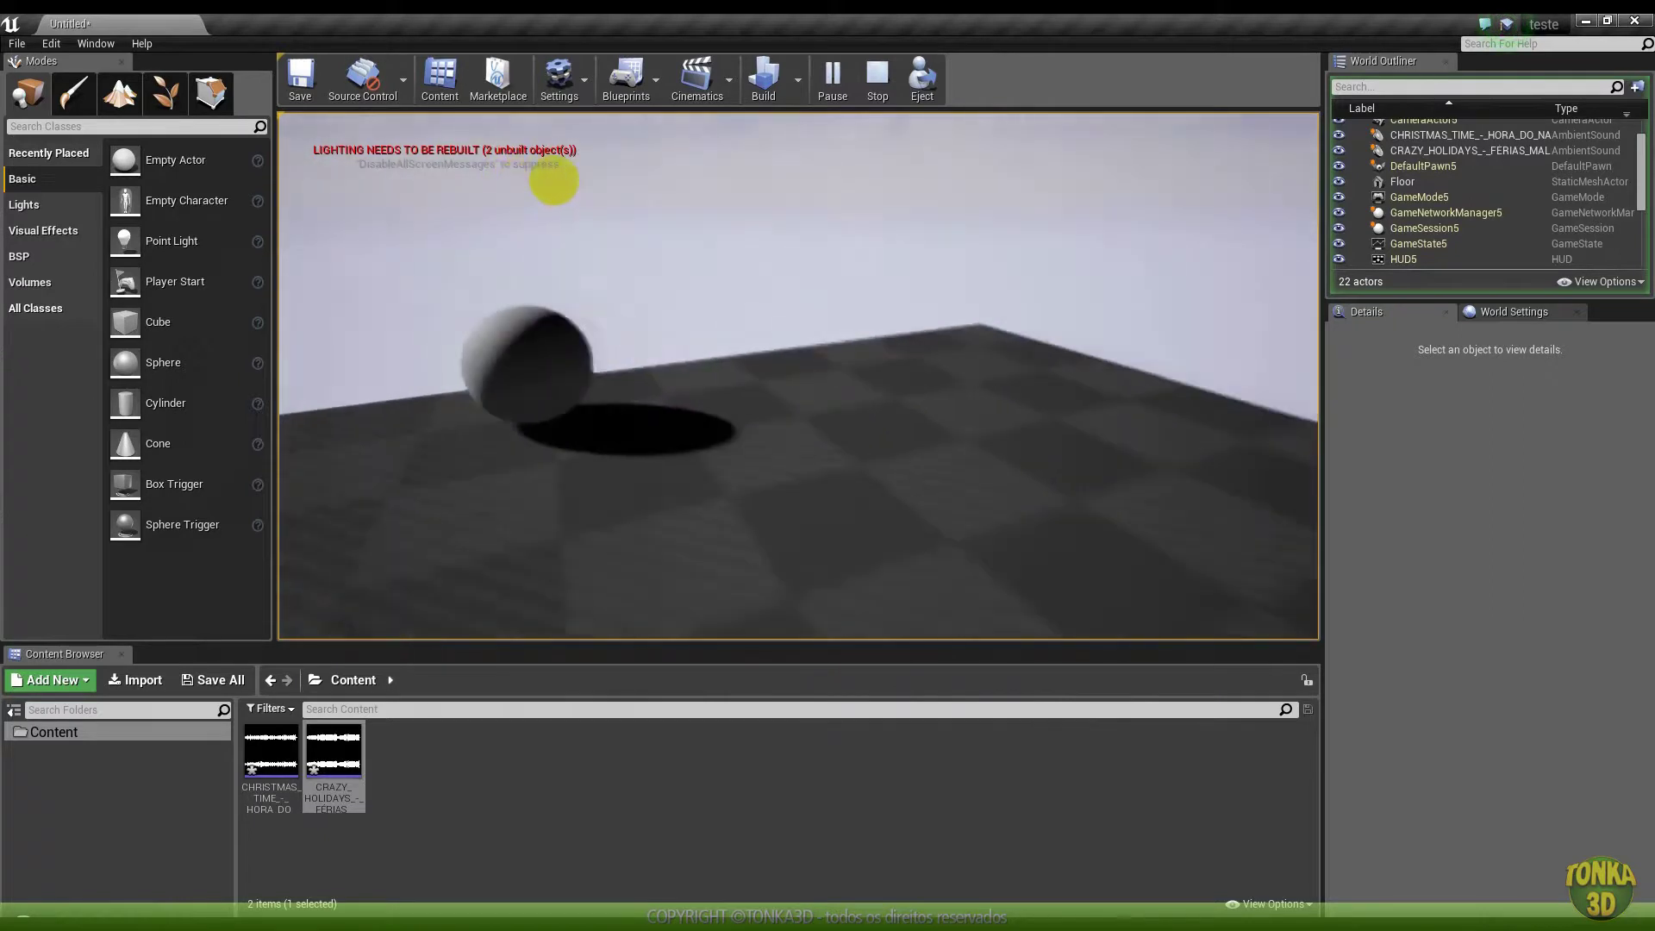
key(Escape)
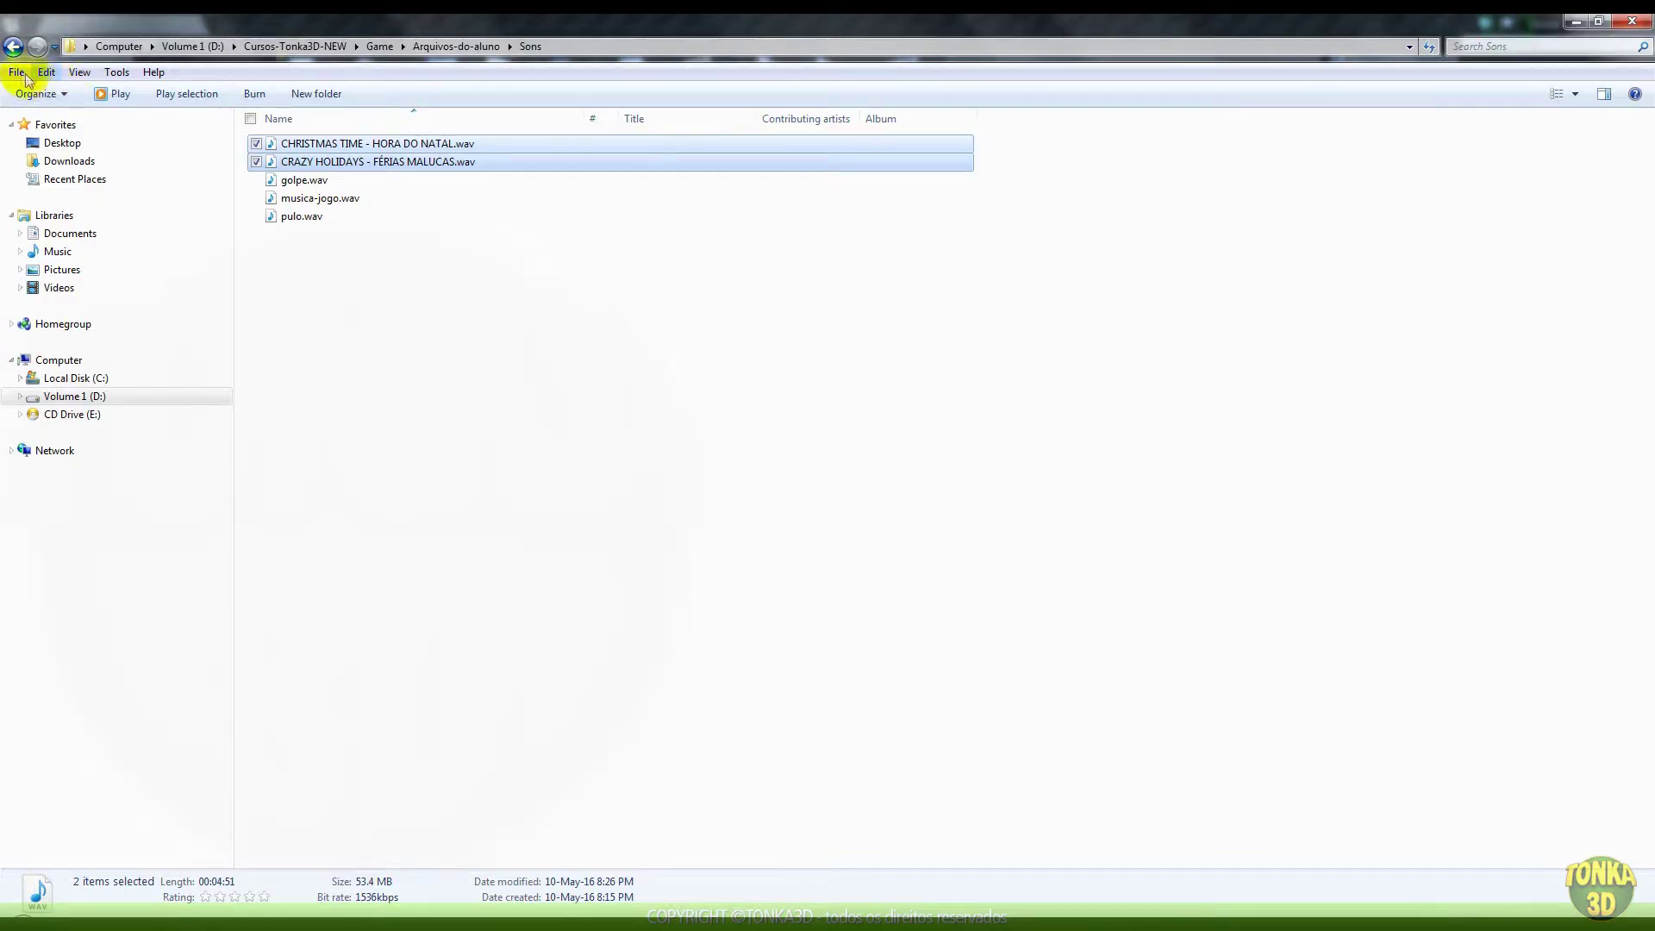
View banzinha-musicas.jpg from Lowpoly-characters > Banzinha at actual size, then close it
click(14, 47)
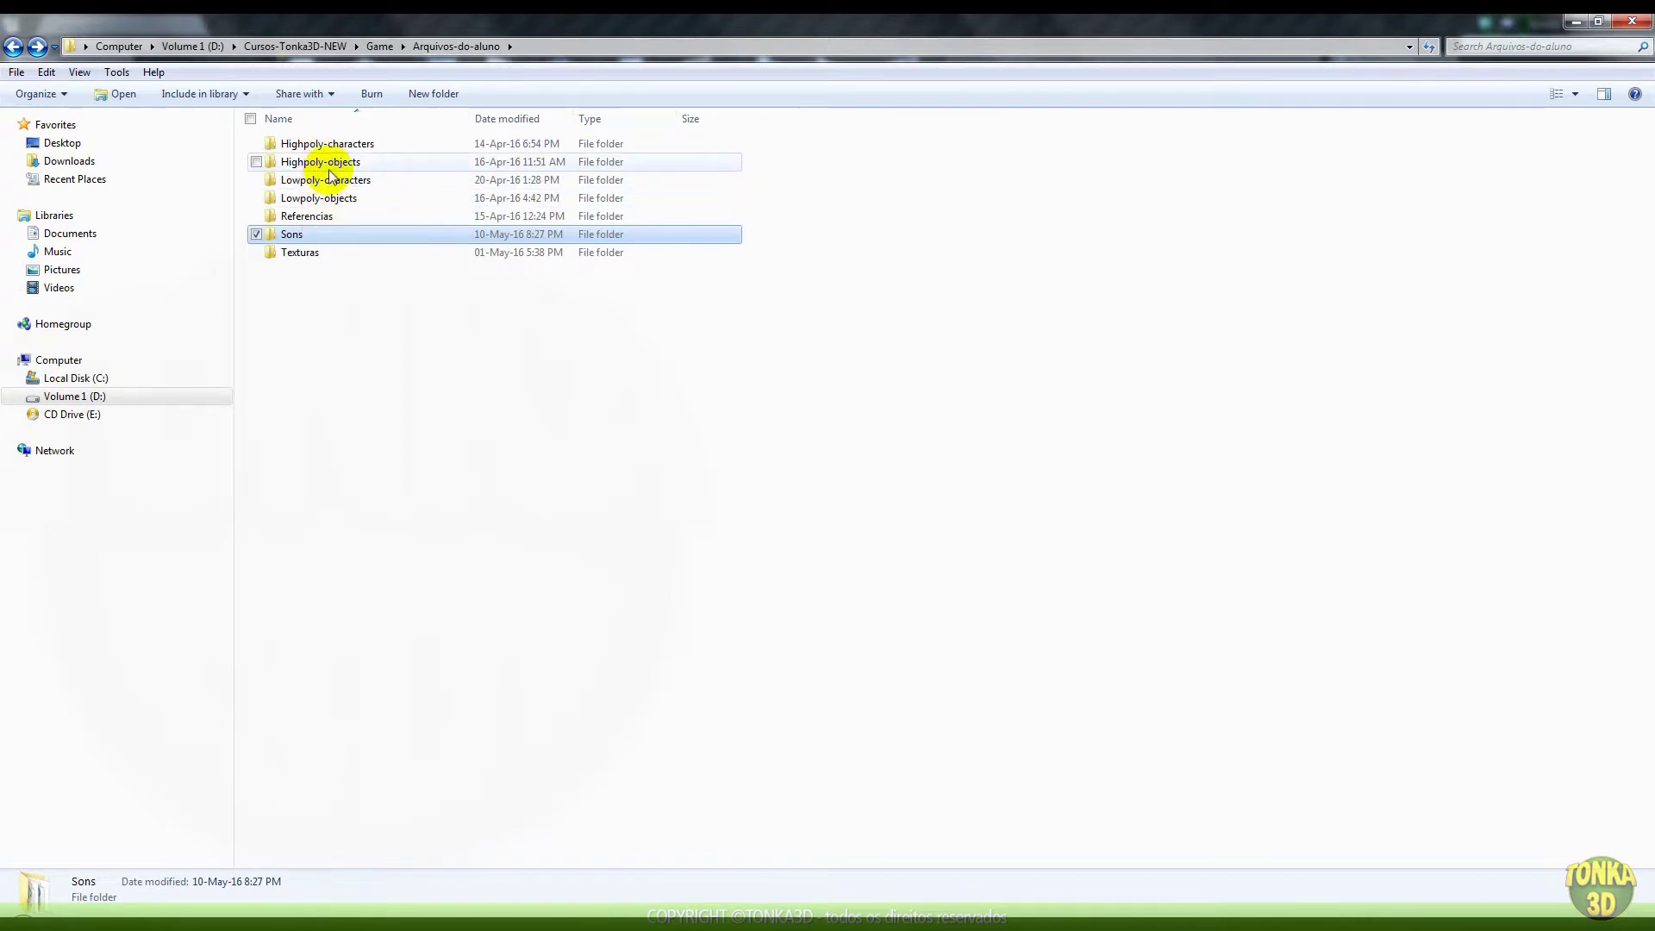
double_click(307, 215)
double_click(298, 168)
double_click(293, 294)
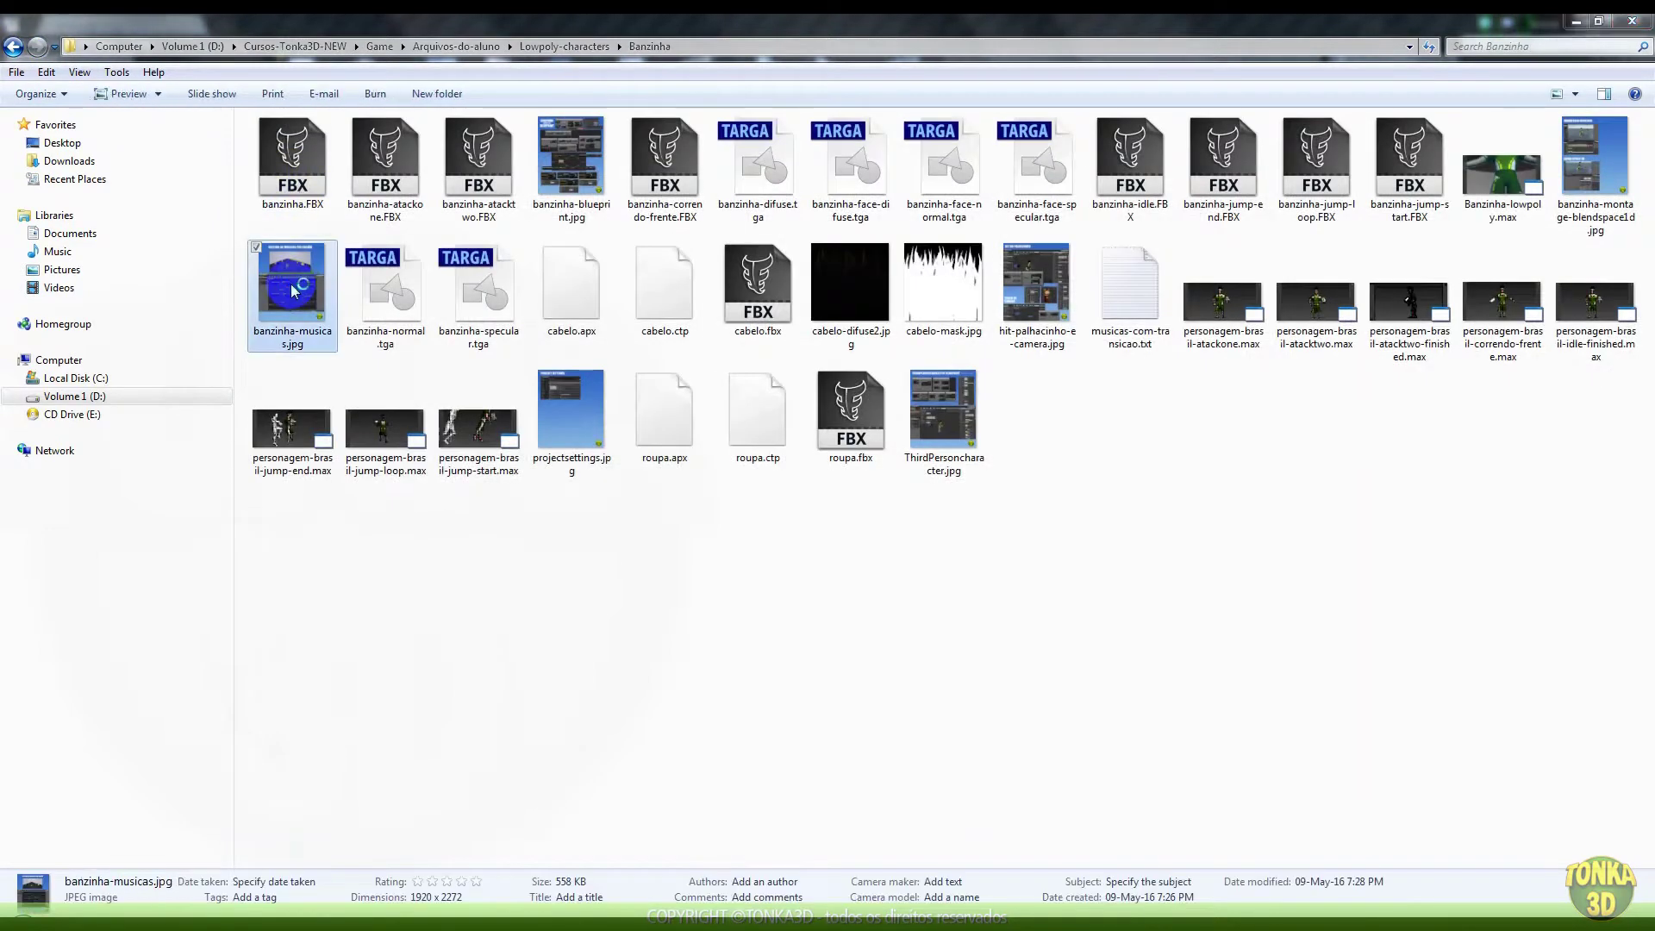
click(737, 895)
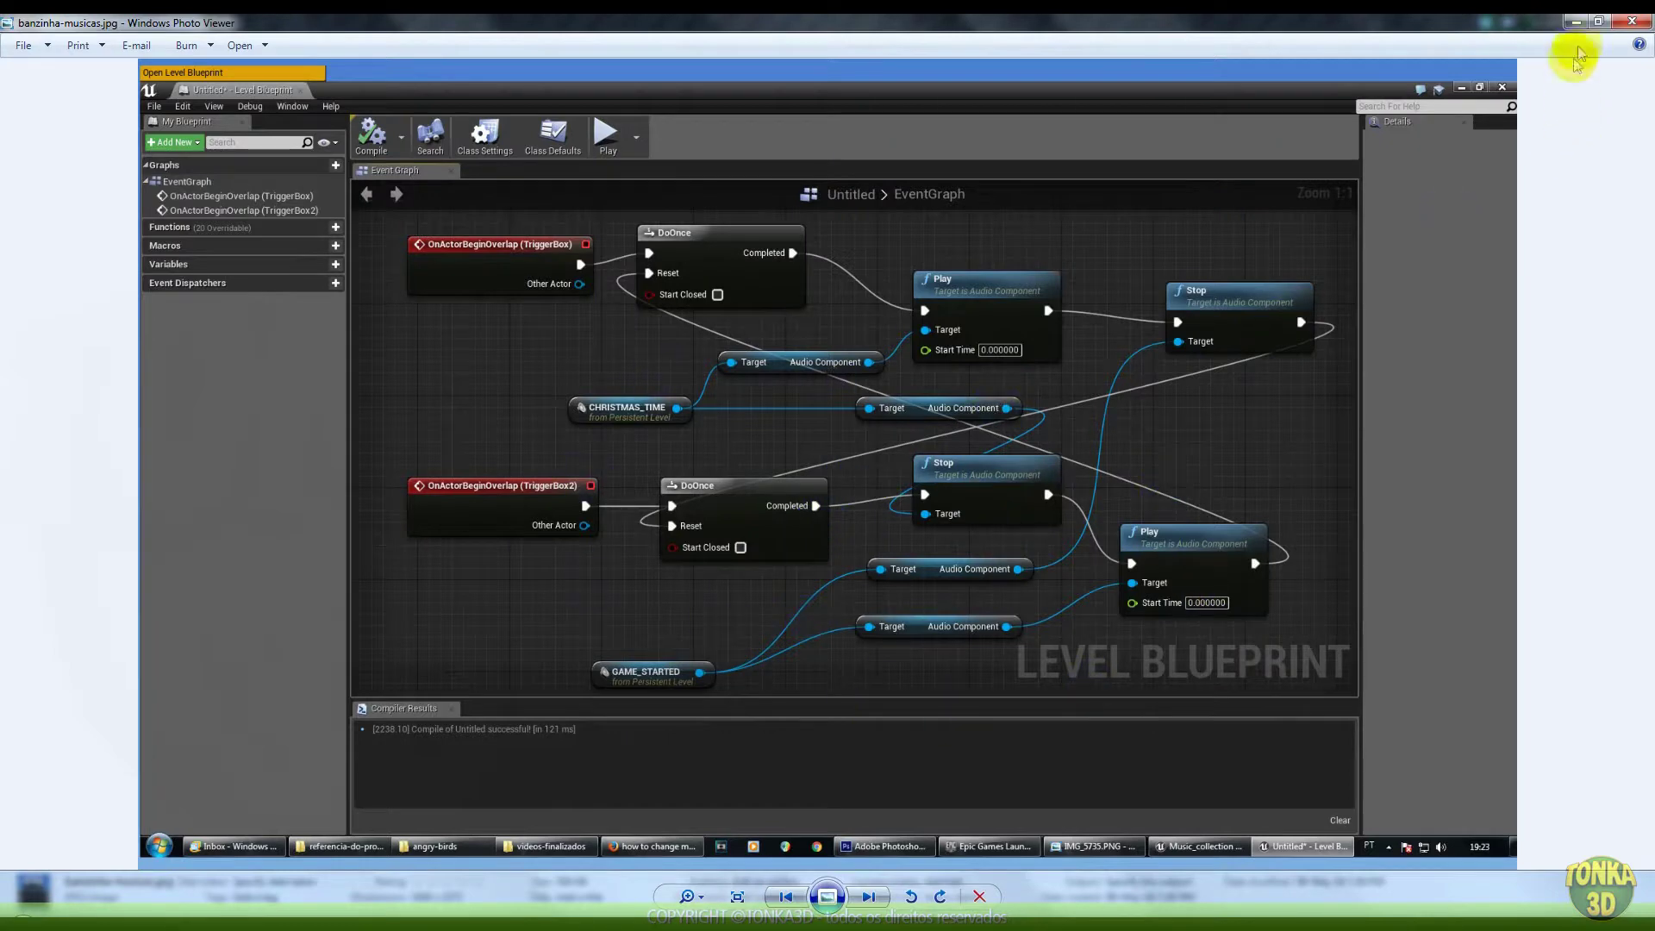
click(1632, 21)
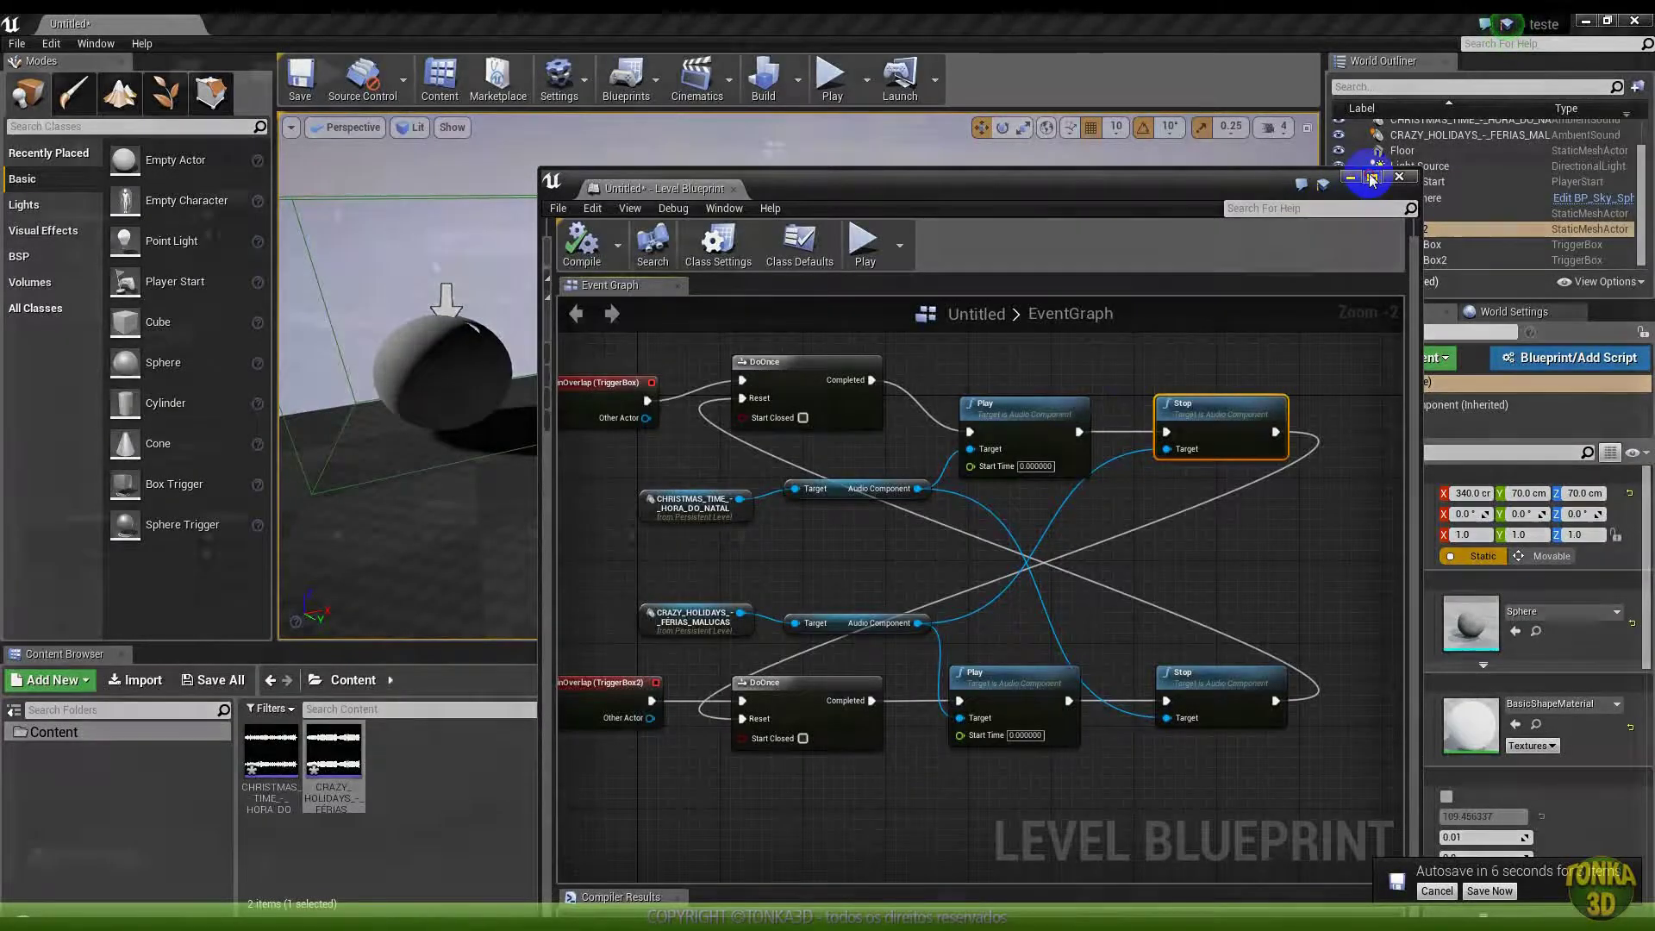
Add an Adjust Volume node from the CHRISTMAS_TIME reference via a 'volu' search and move it right
click(1372, 176)
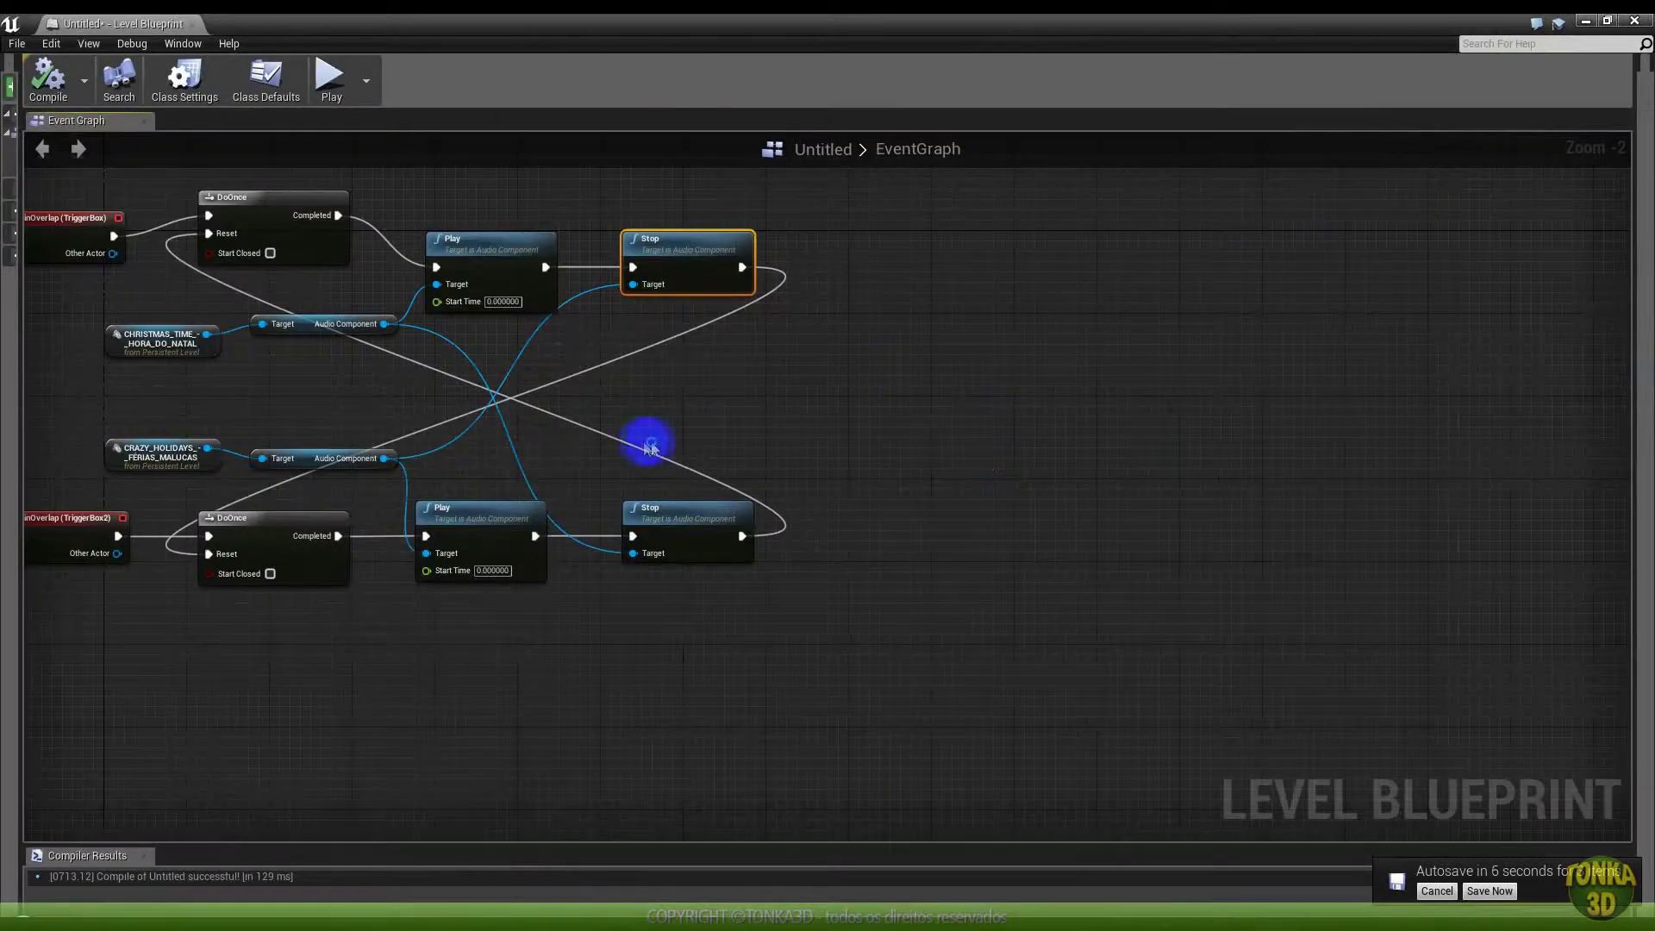
scroll(895, 468, up, 1)
scroll(878, 462, up, 1)
key(Home)
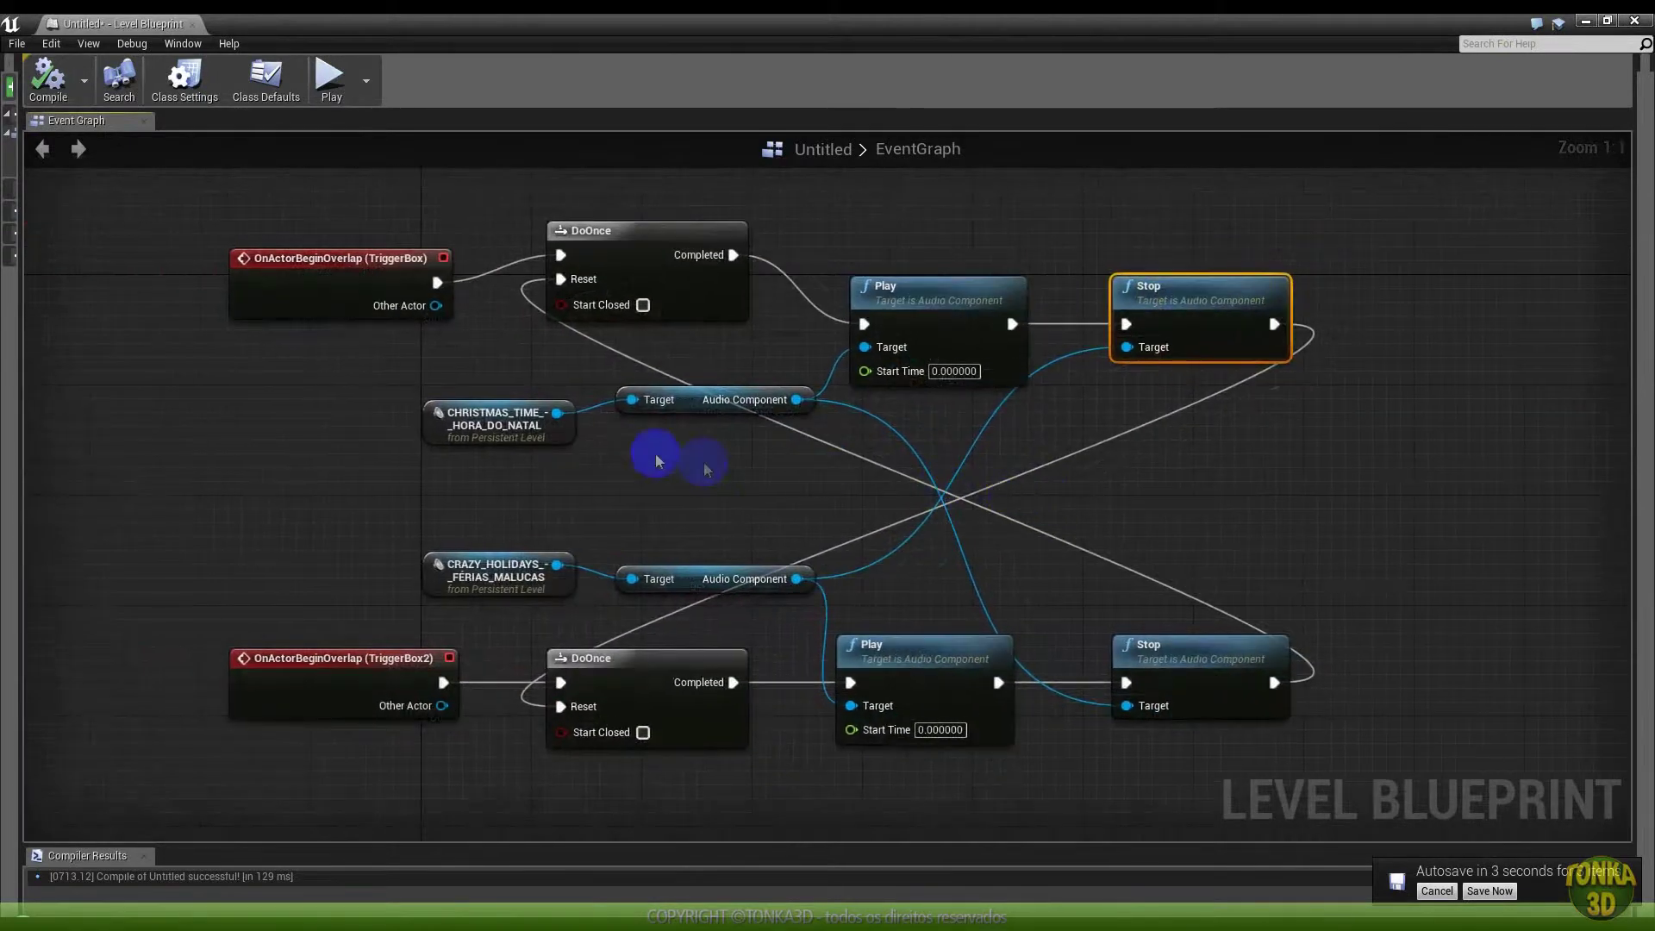
drag(562, 413, 711, 474)
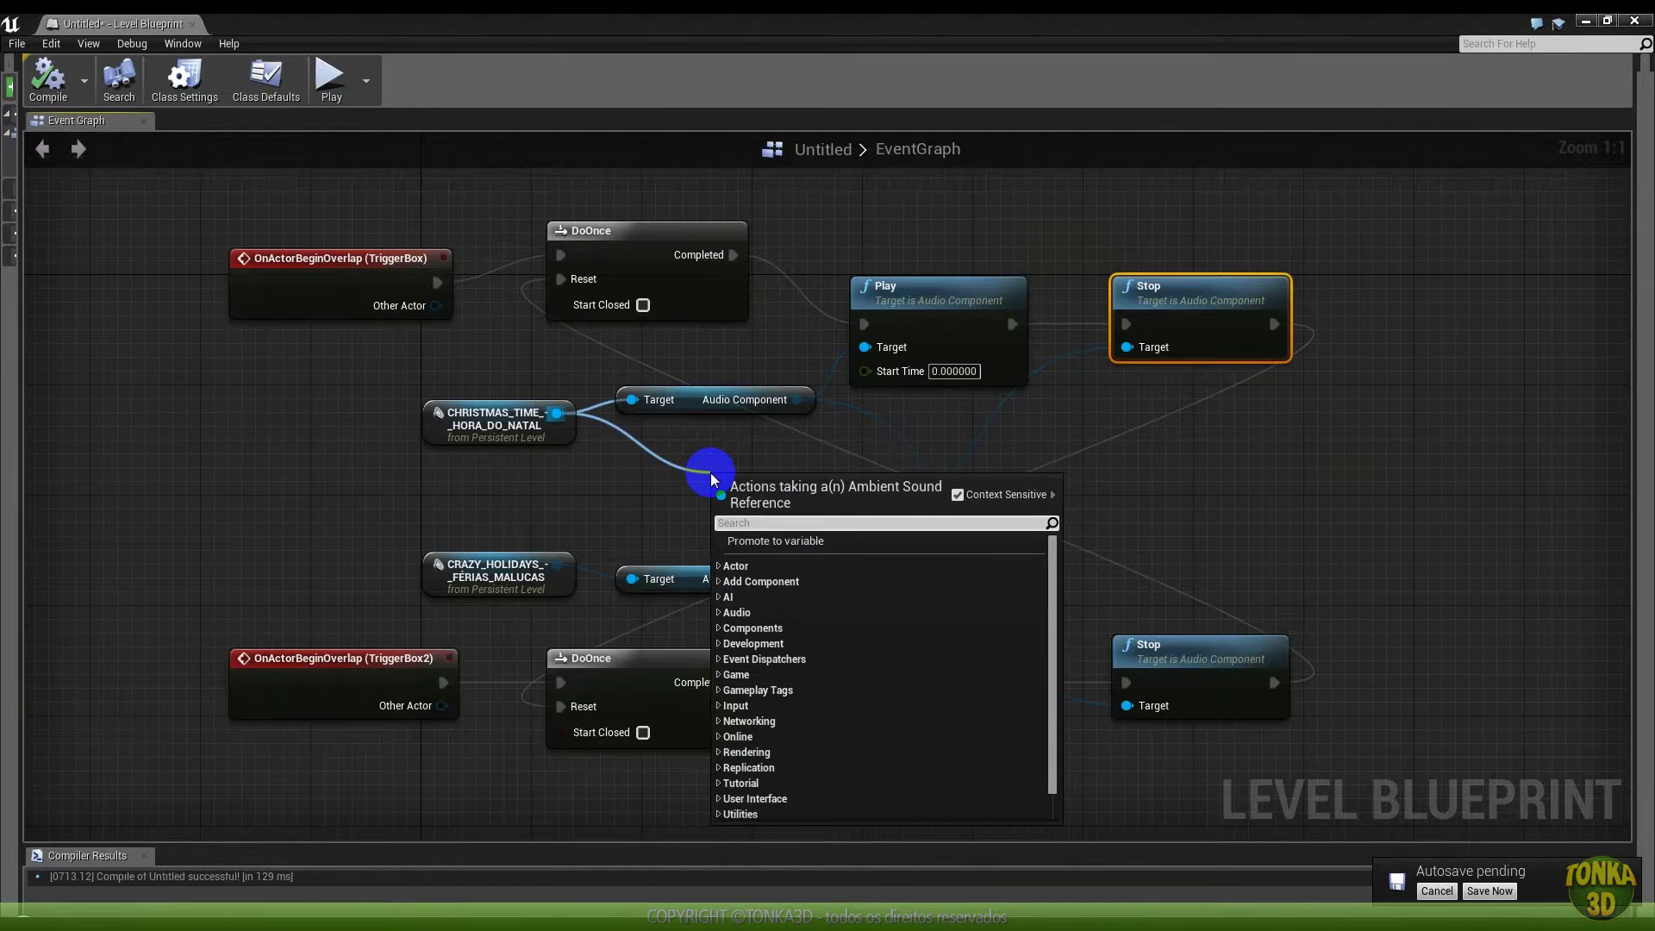
text(volu)
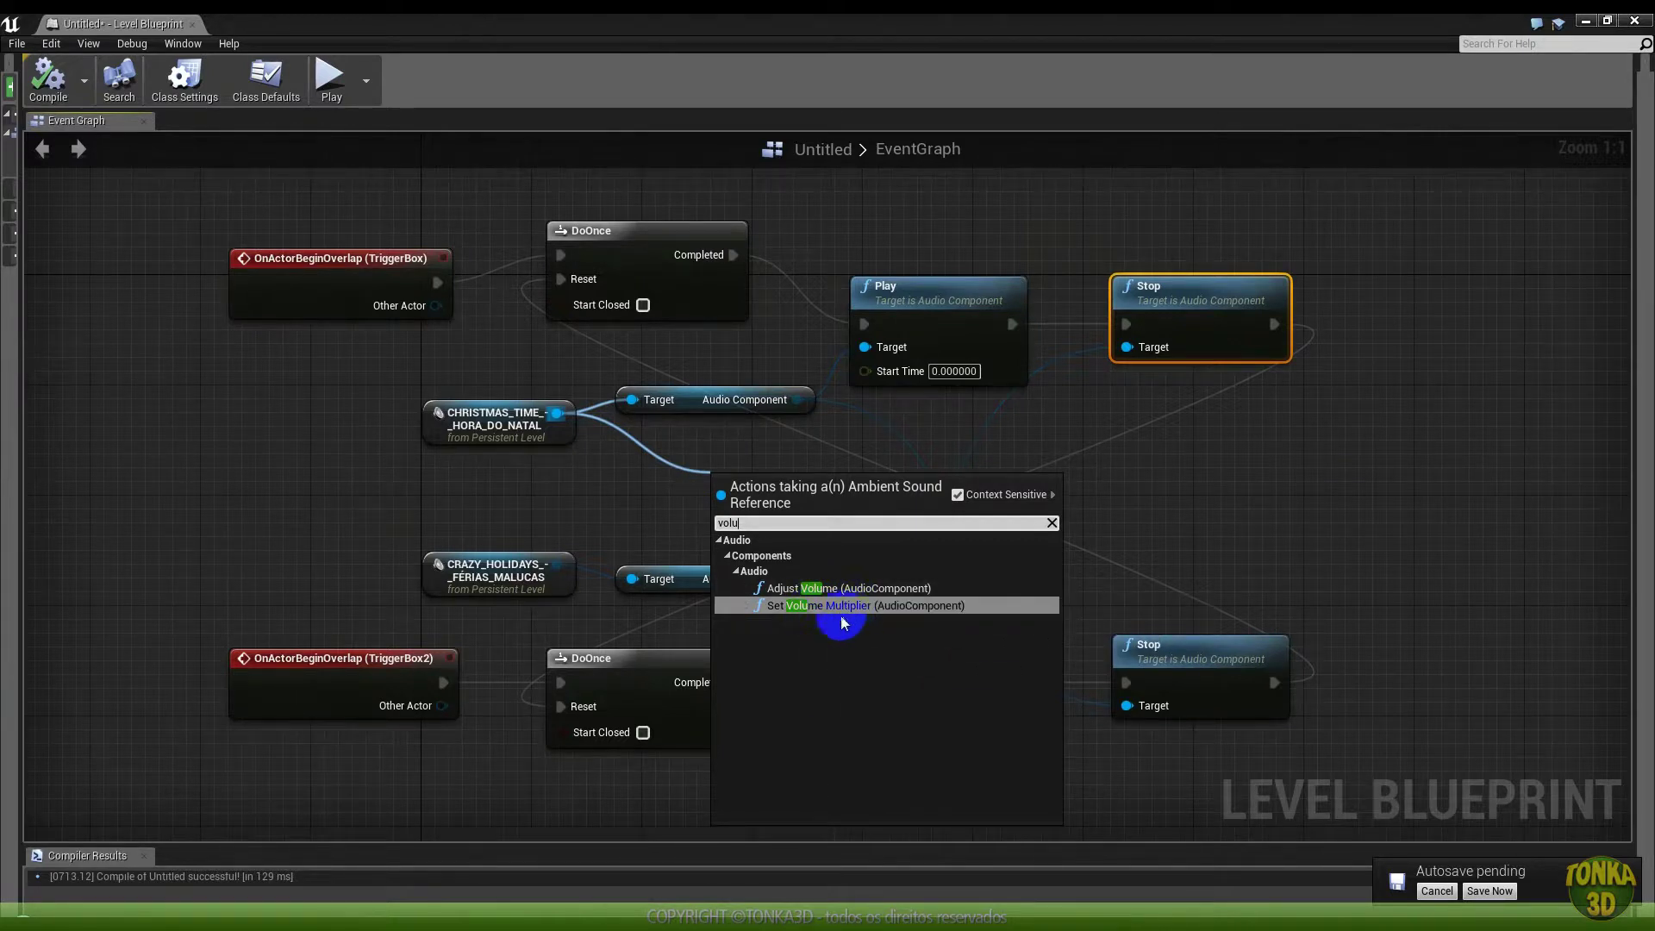
click(835, 588)
drag(822, 517, 1425, 509)
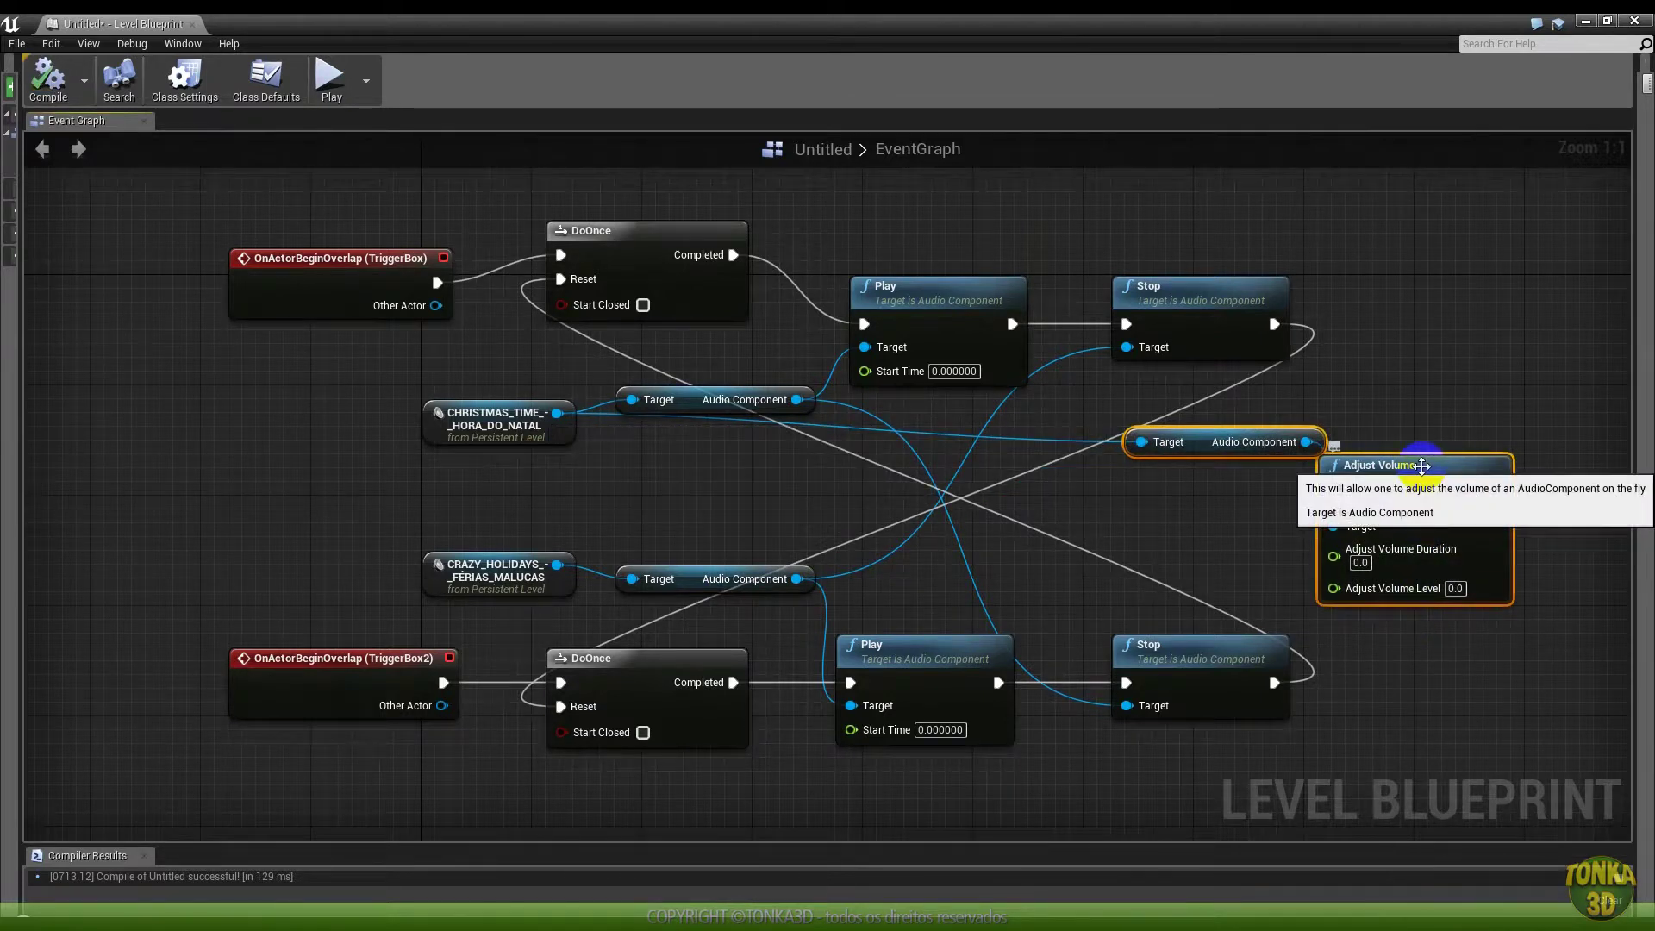
drag(1422, 470, 1520, 429)
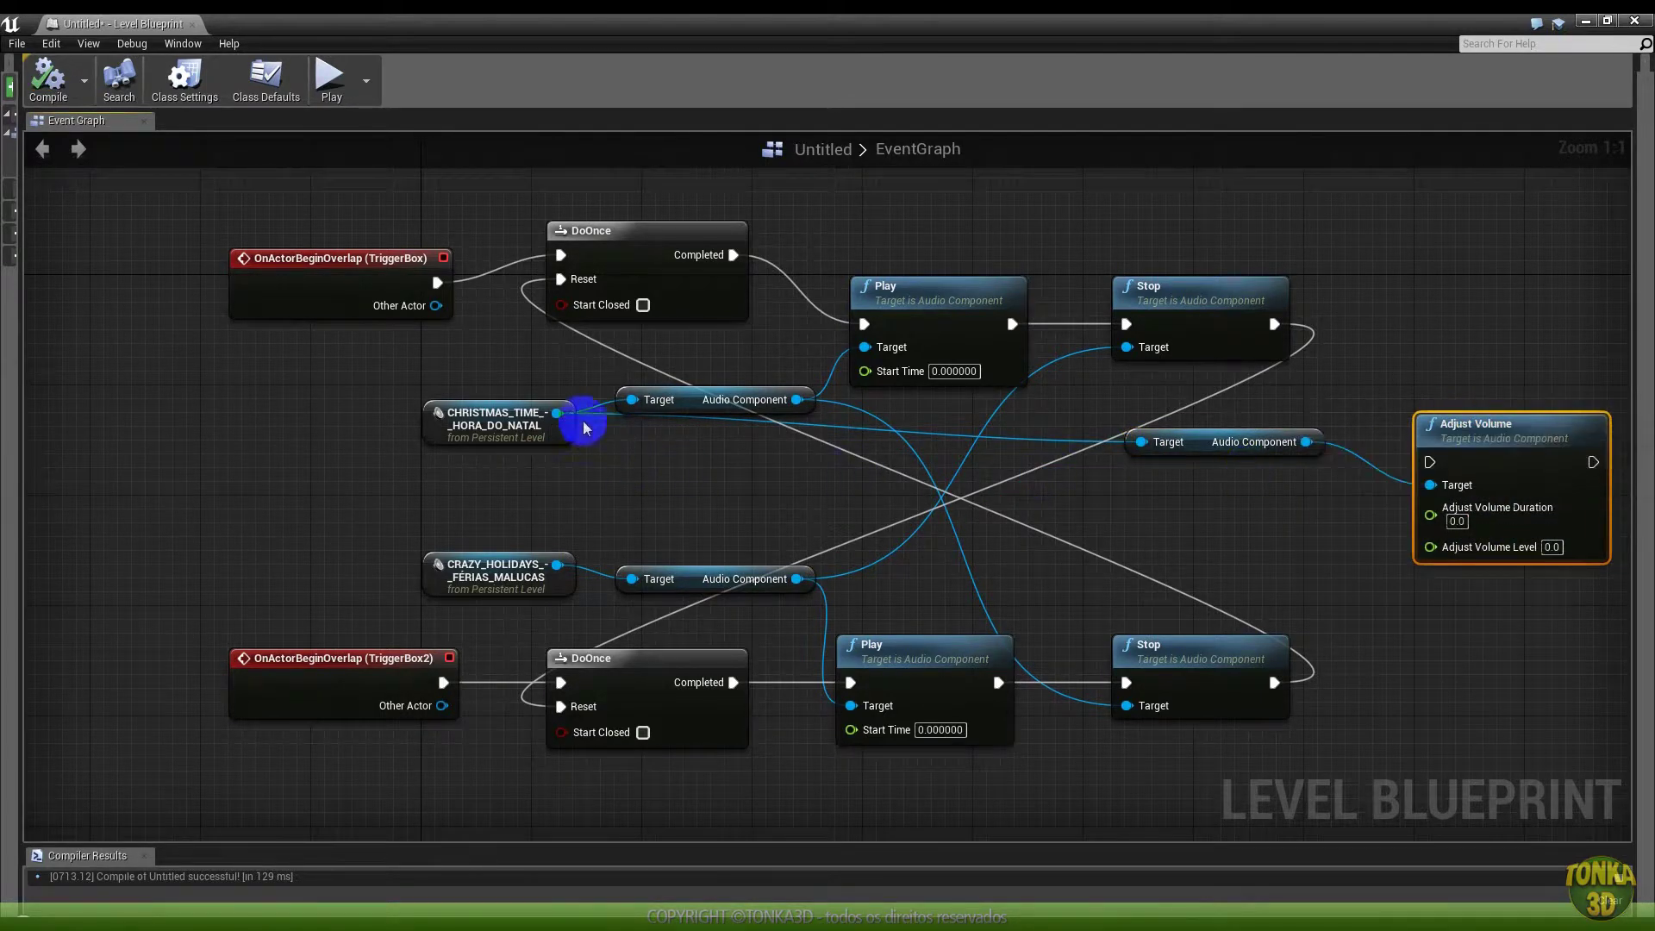
Add a Set Volume Multiplier node from the Christmas music reference and arrange the new nodes
drag(558, 415, 1429, 647)
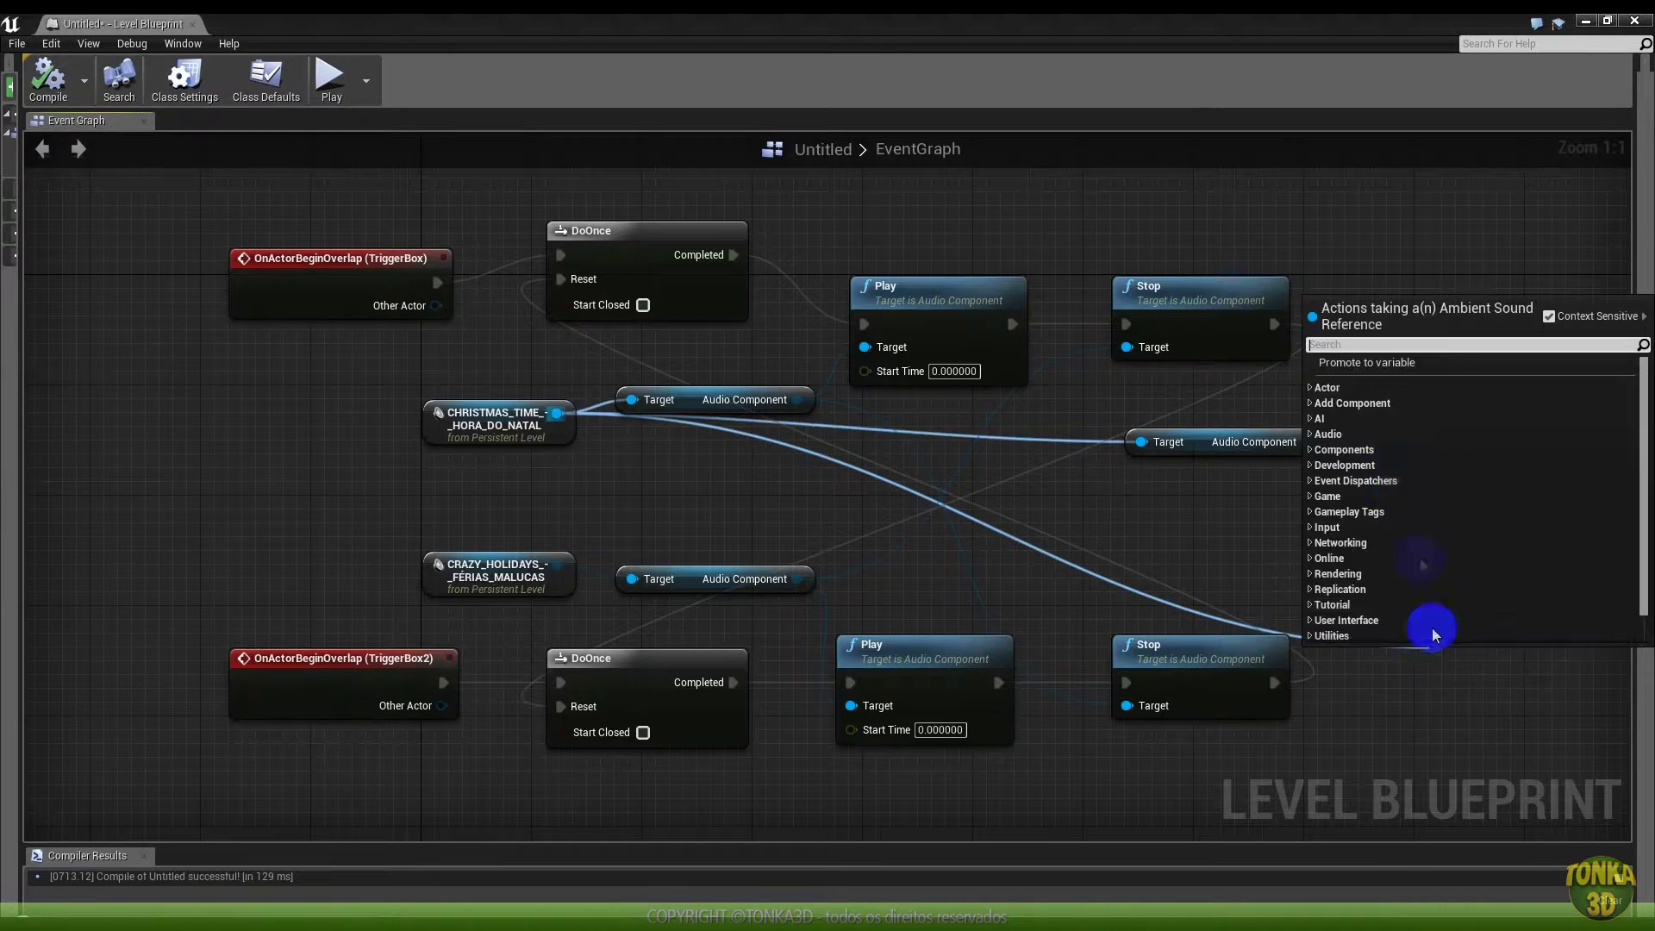
click(1346, 346)
text(volume)
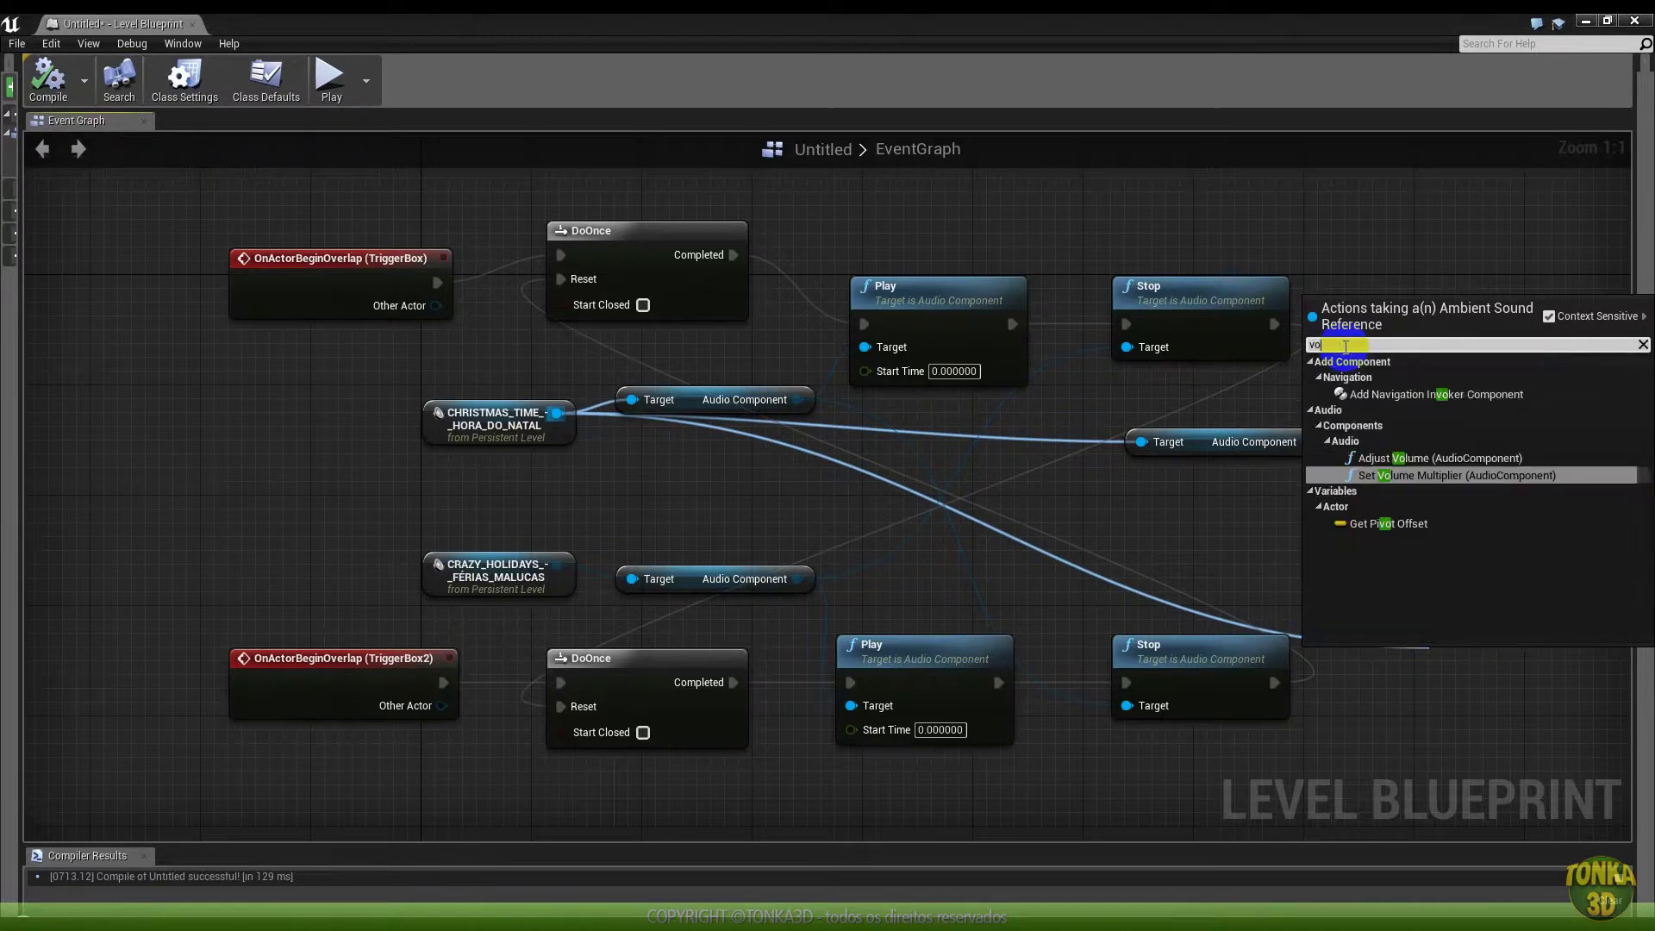
click(1457, 427)
mouse_move(1452, 573)
right_down()
mouse_move(1243, 443)
mouse_move(1105, 434)
right_up()
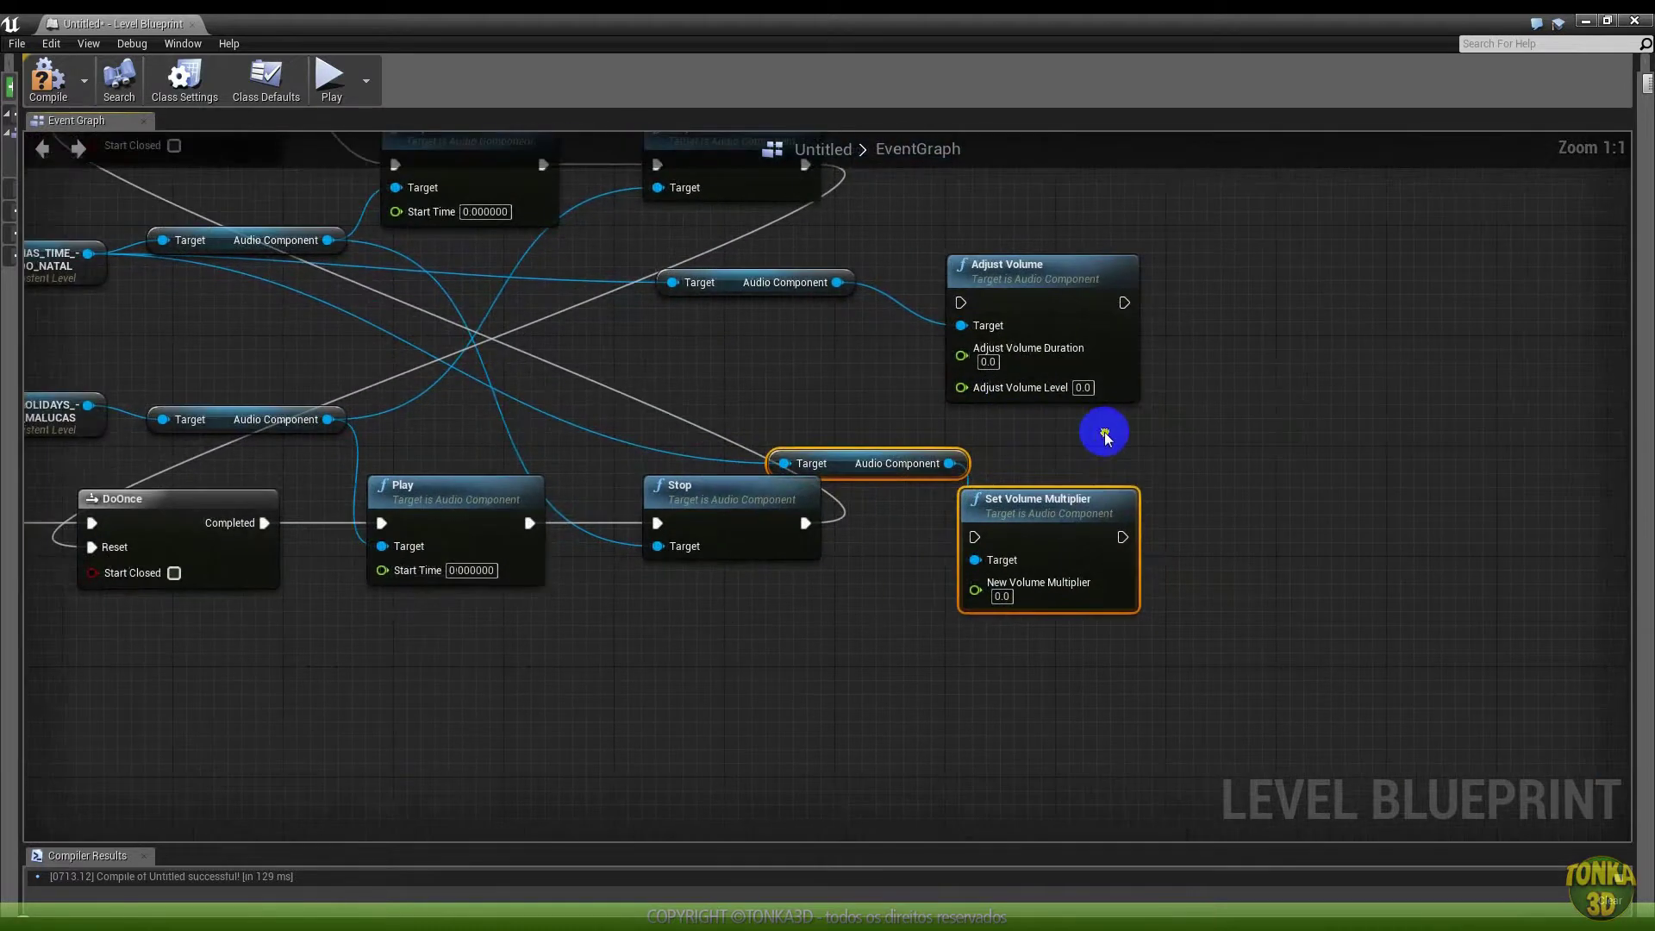
drag(1052, 493, 1206, 493)
drag(897, 463, 992, 446)
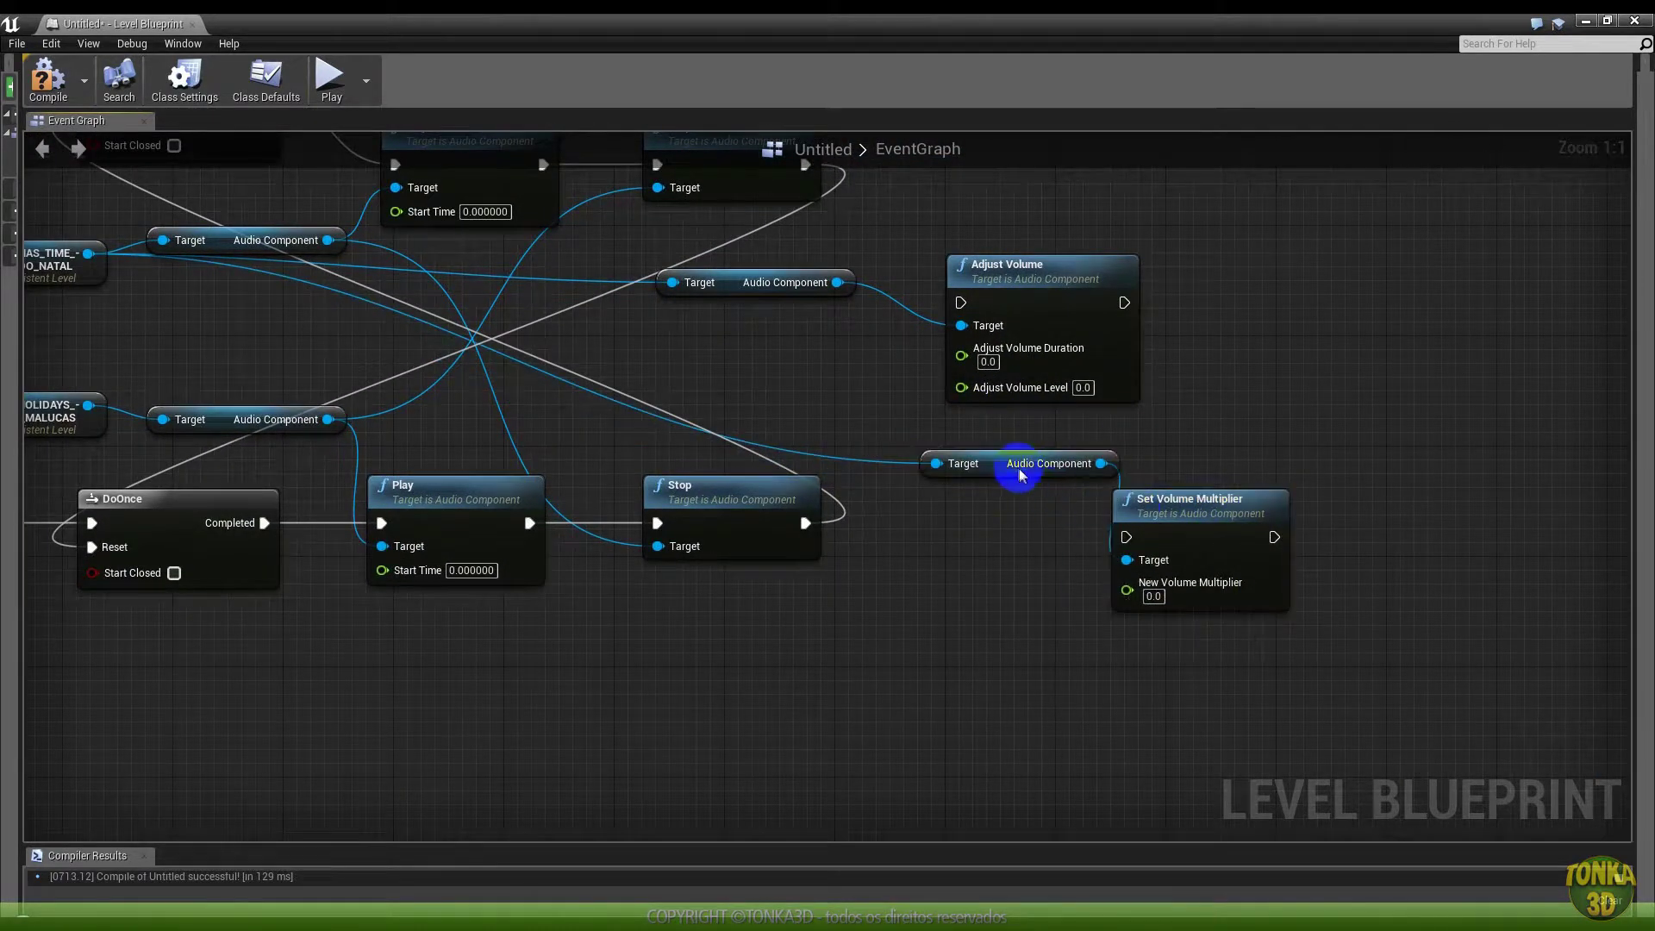
drag(1161, 523, 1186, 495)
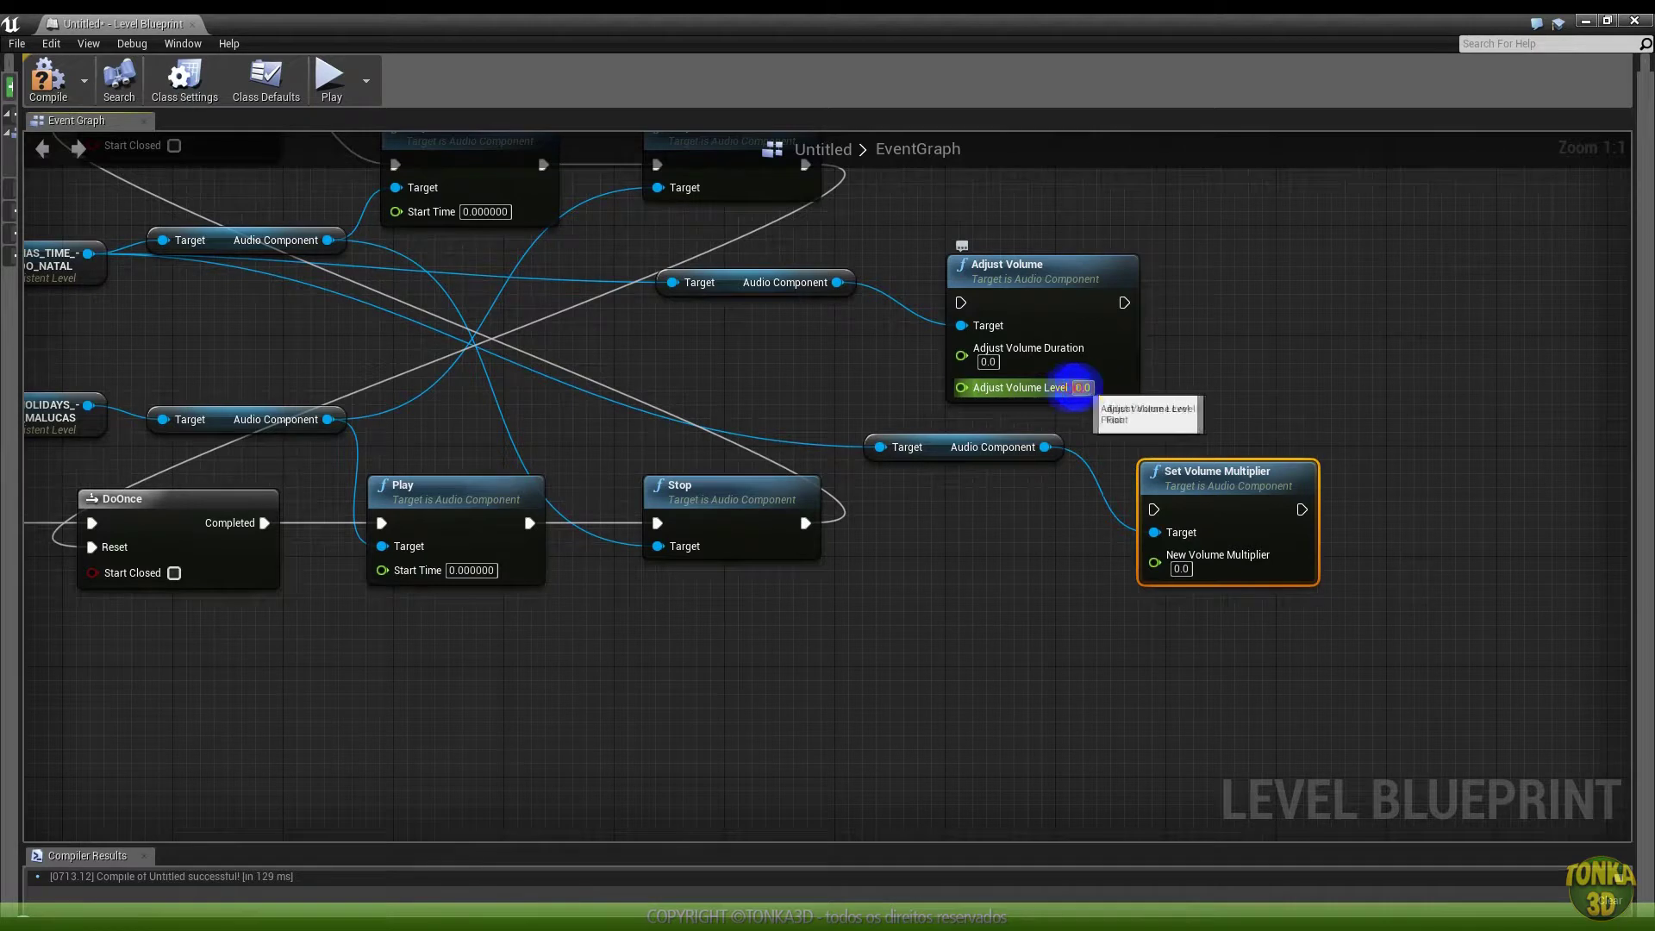
Set the Adjust Volume Level to 1 and delete the audio reference feeding Set Volume Multiplier
click(1084, 387)
text(0.01)
key(Return)
click(1086, 388)
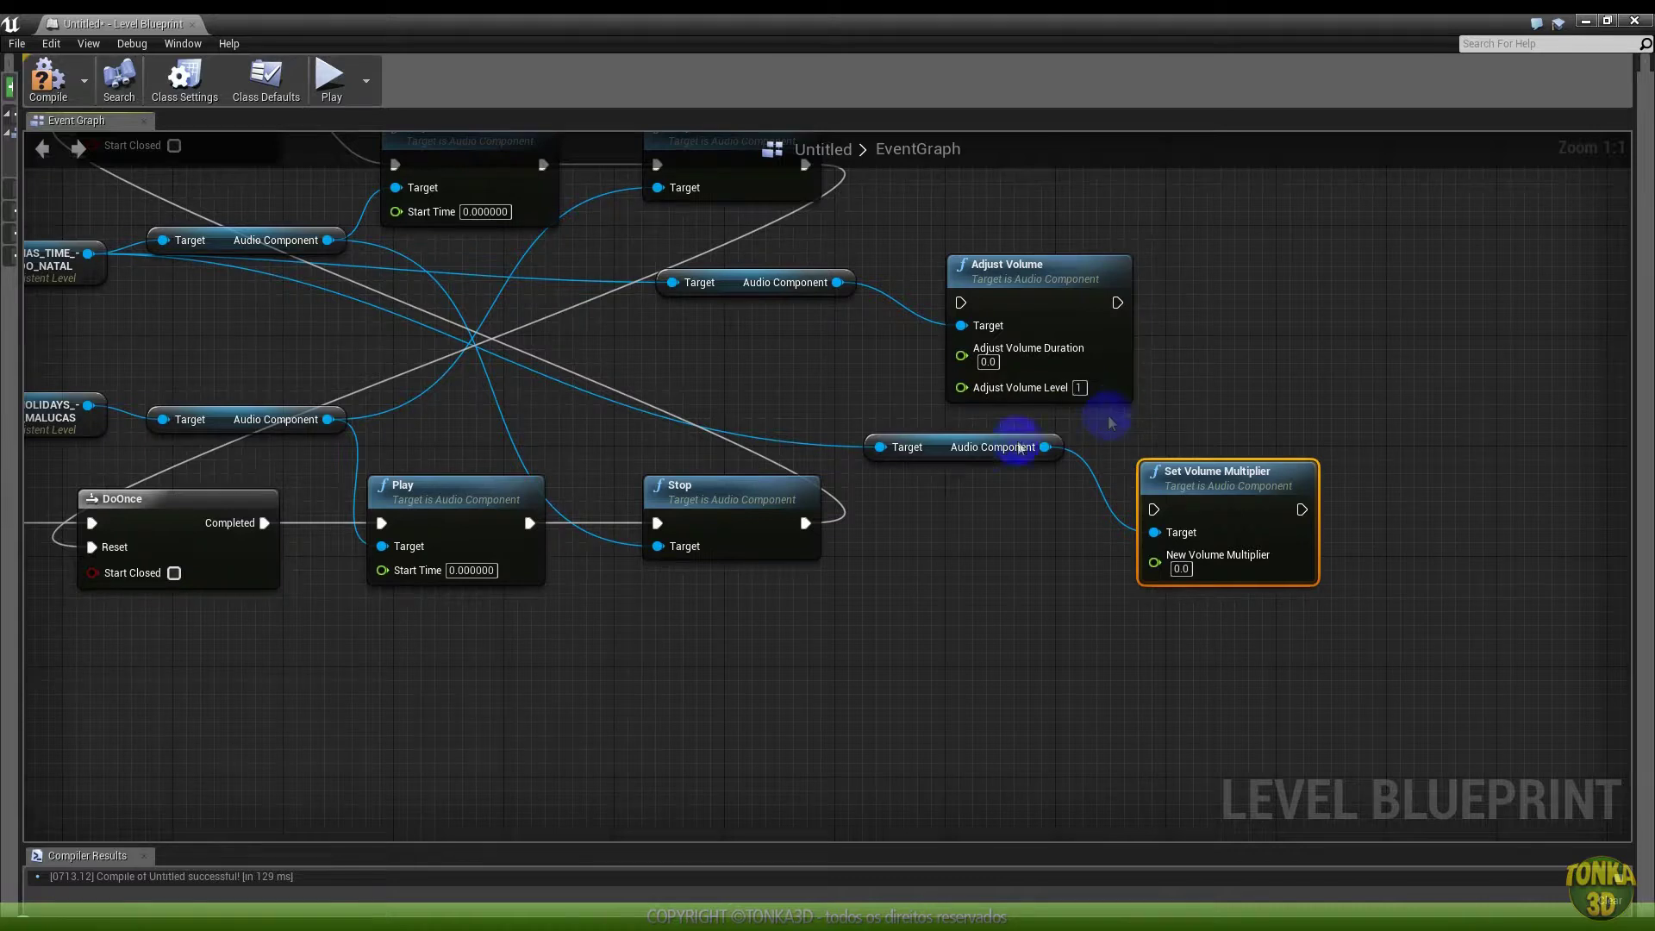
click(944, 445)
key(Delete)
key(Delete)
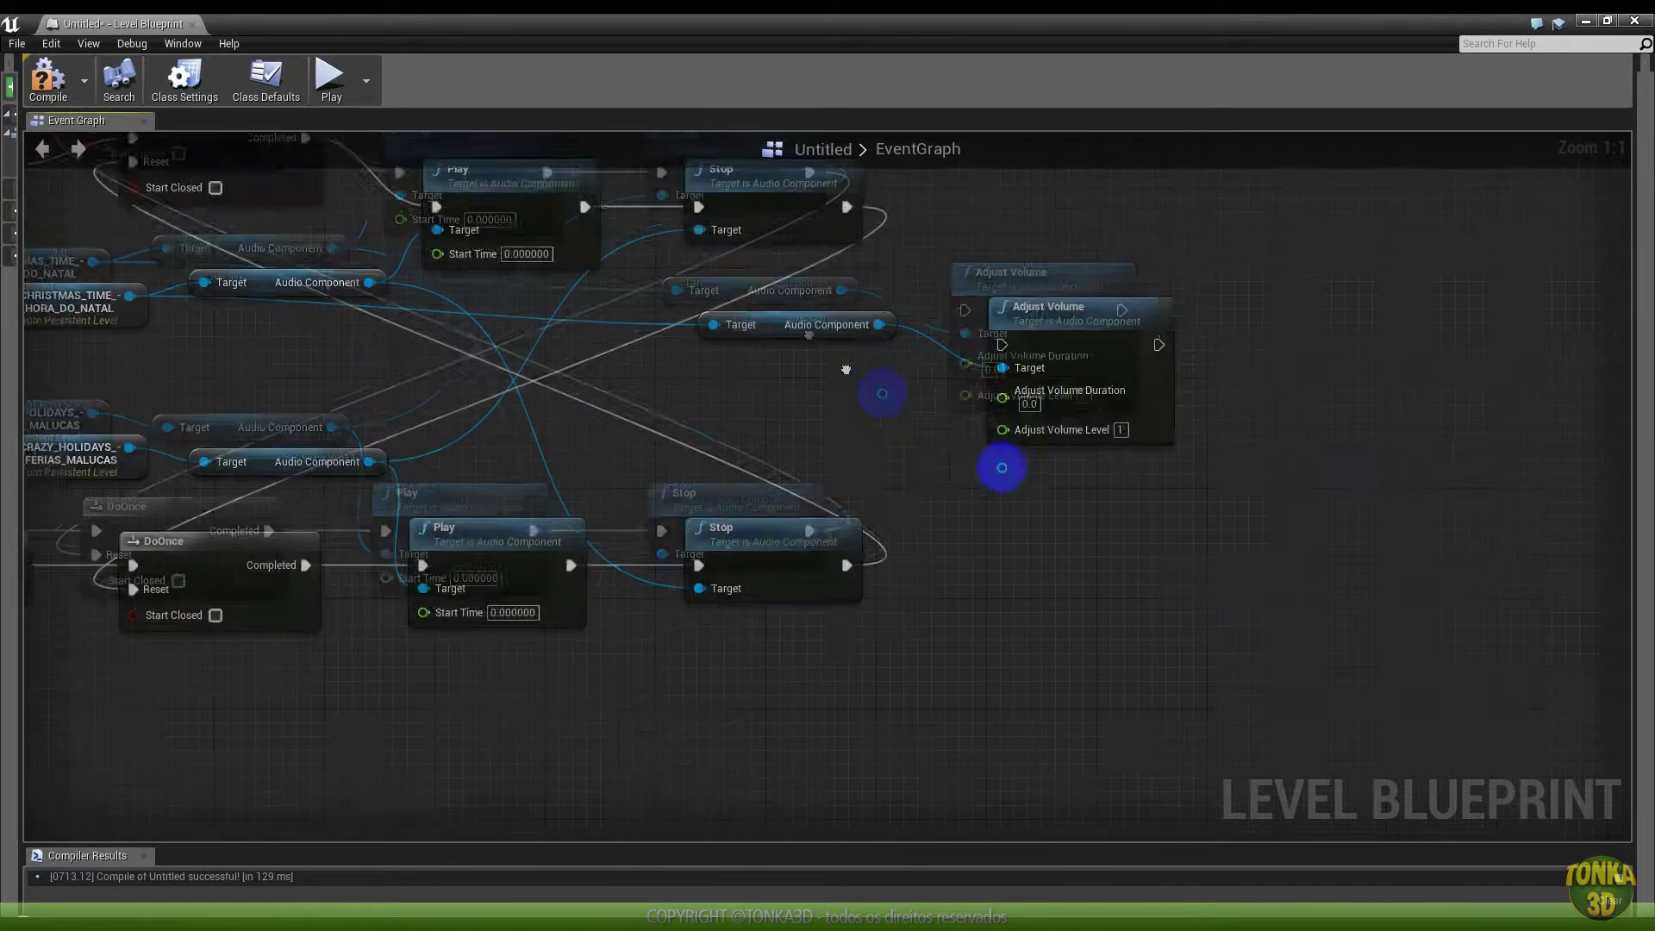
right_drag(886, 388, 1259, 512)
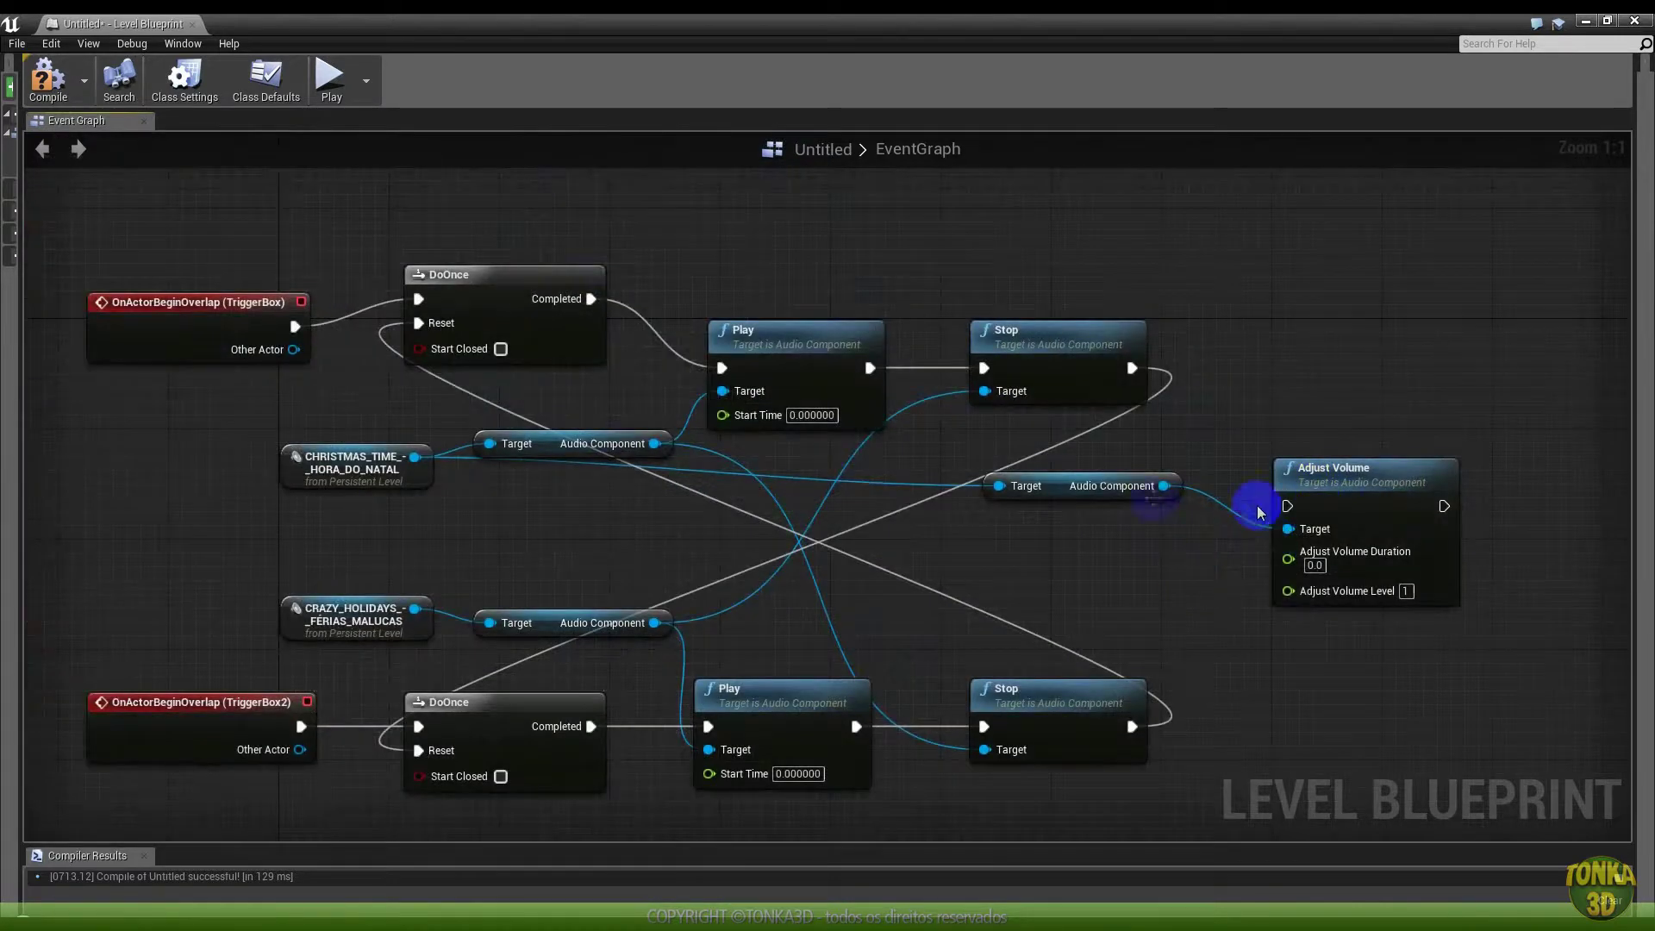
click(1043, 486)
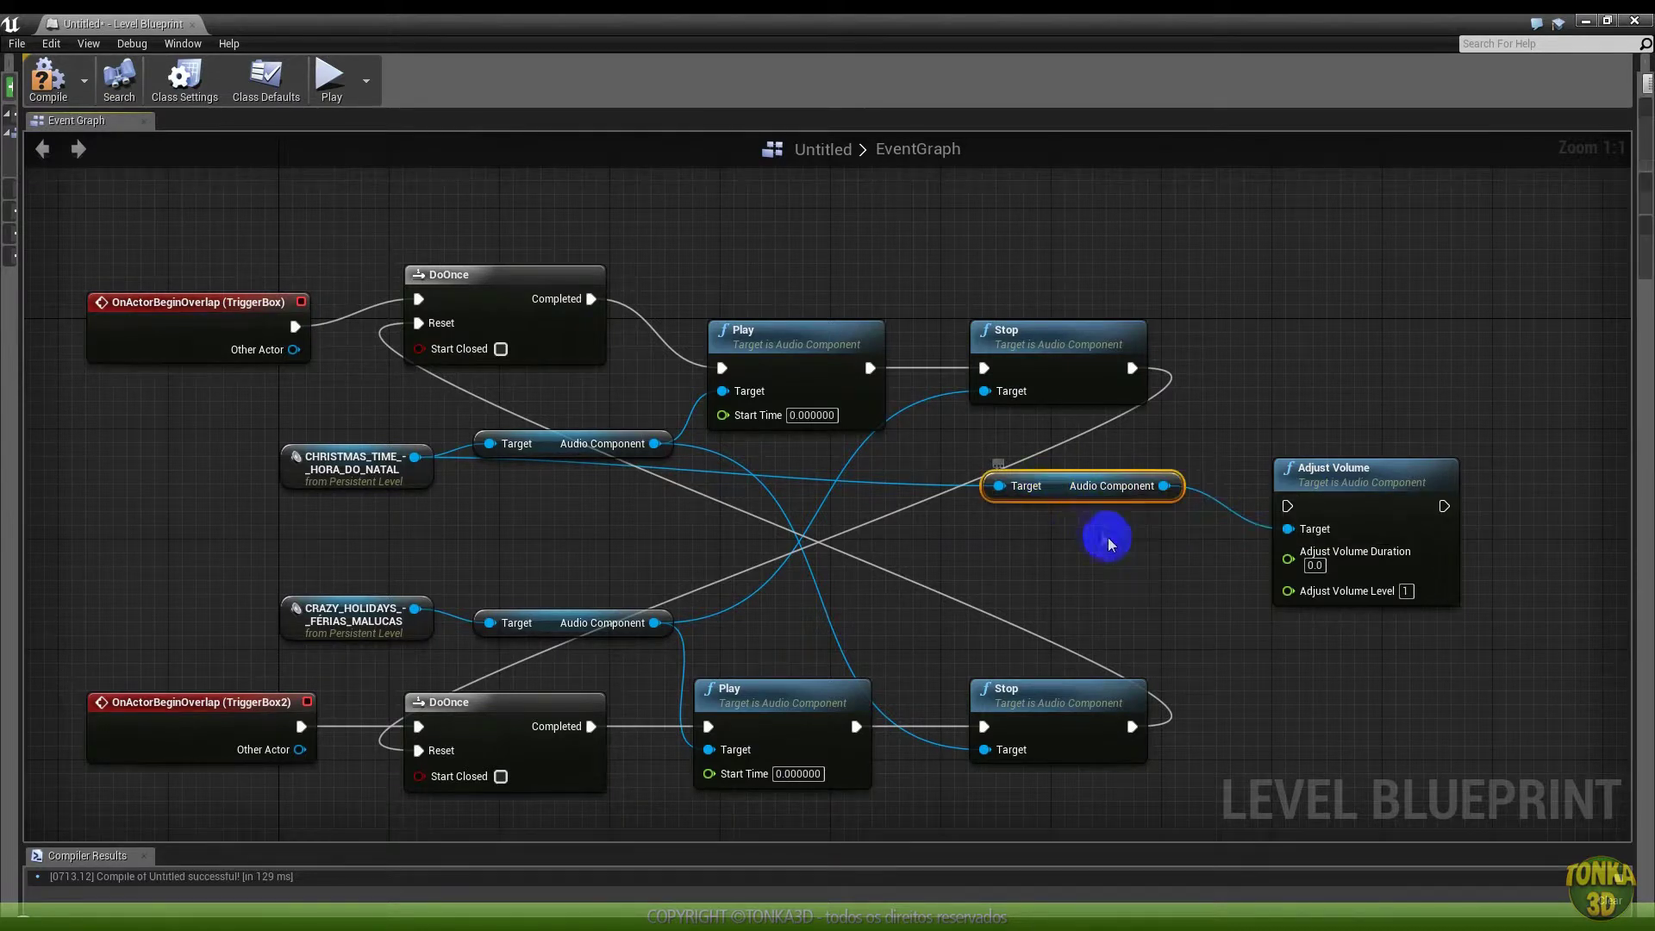
Delete the audio reference feeding Adjust Volume and move the node to the top right
key(Delete)
drag(1337, 481, 1363, 382)
right_drag(1231, 533, 1225, 461)
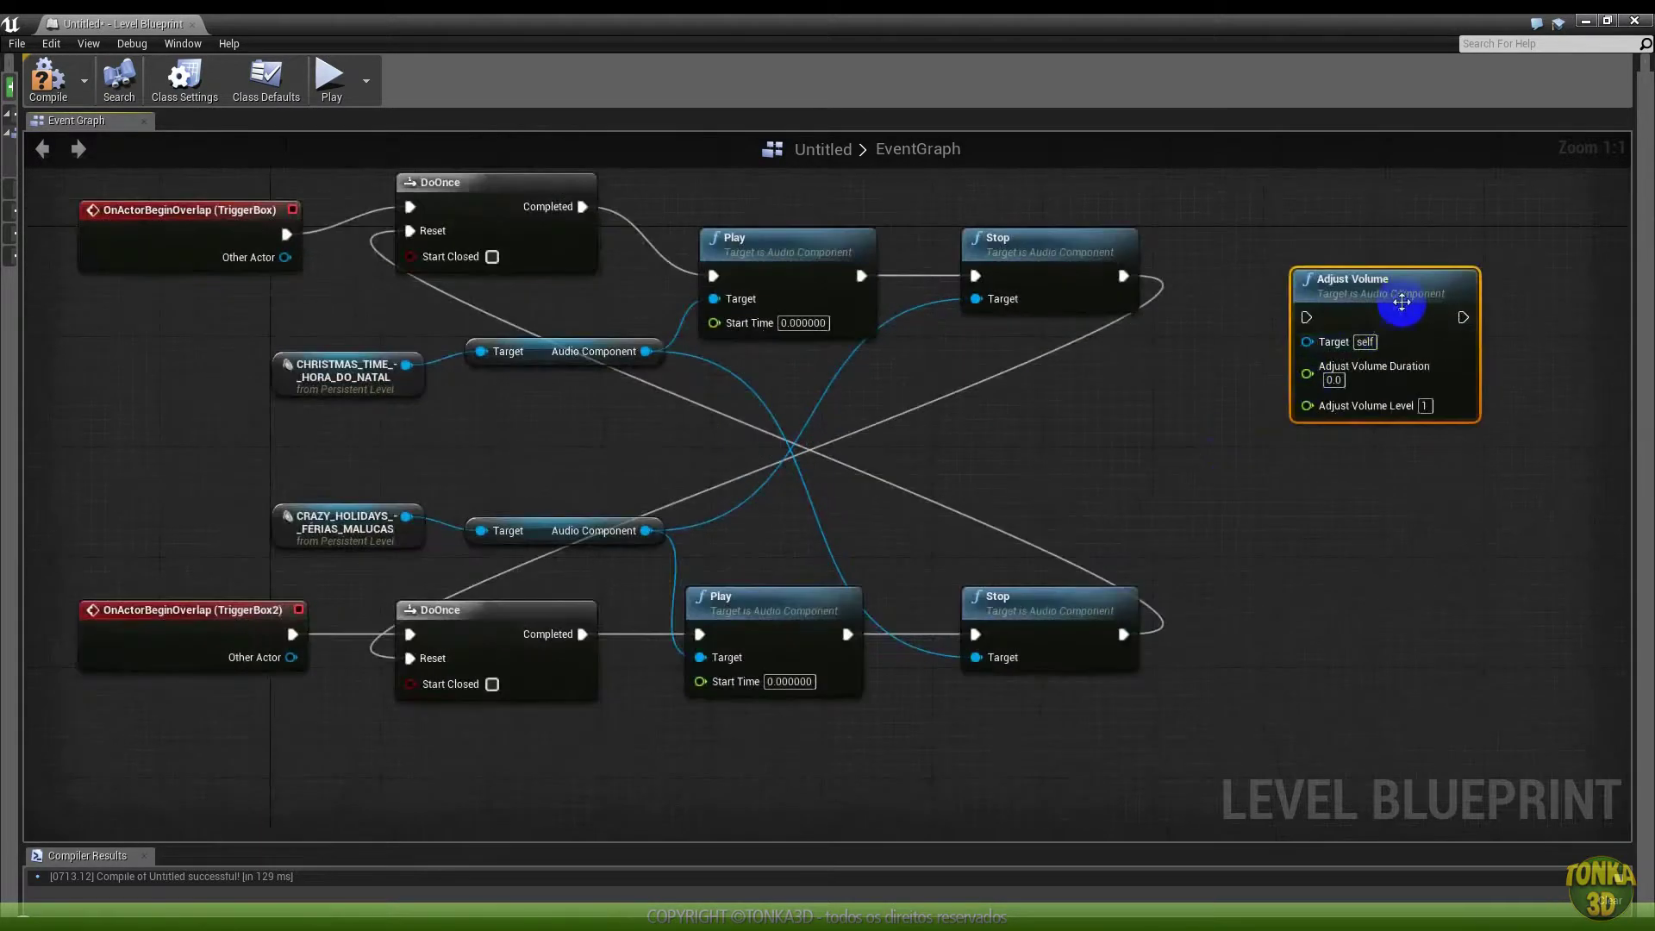
drag(1371, 314, 1344, 218)
scroll(1096, 411, down, 1)
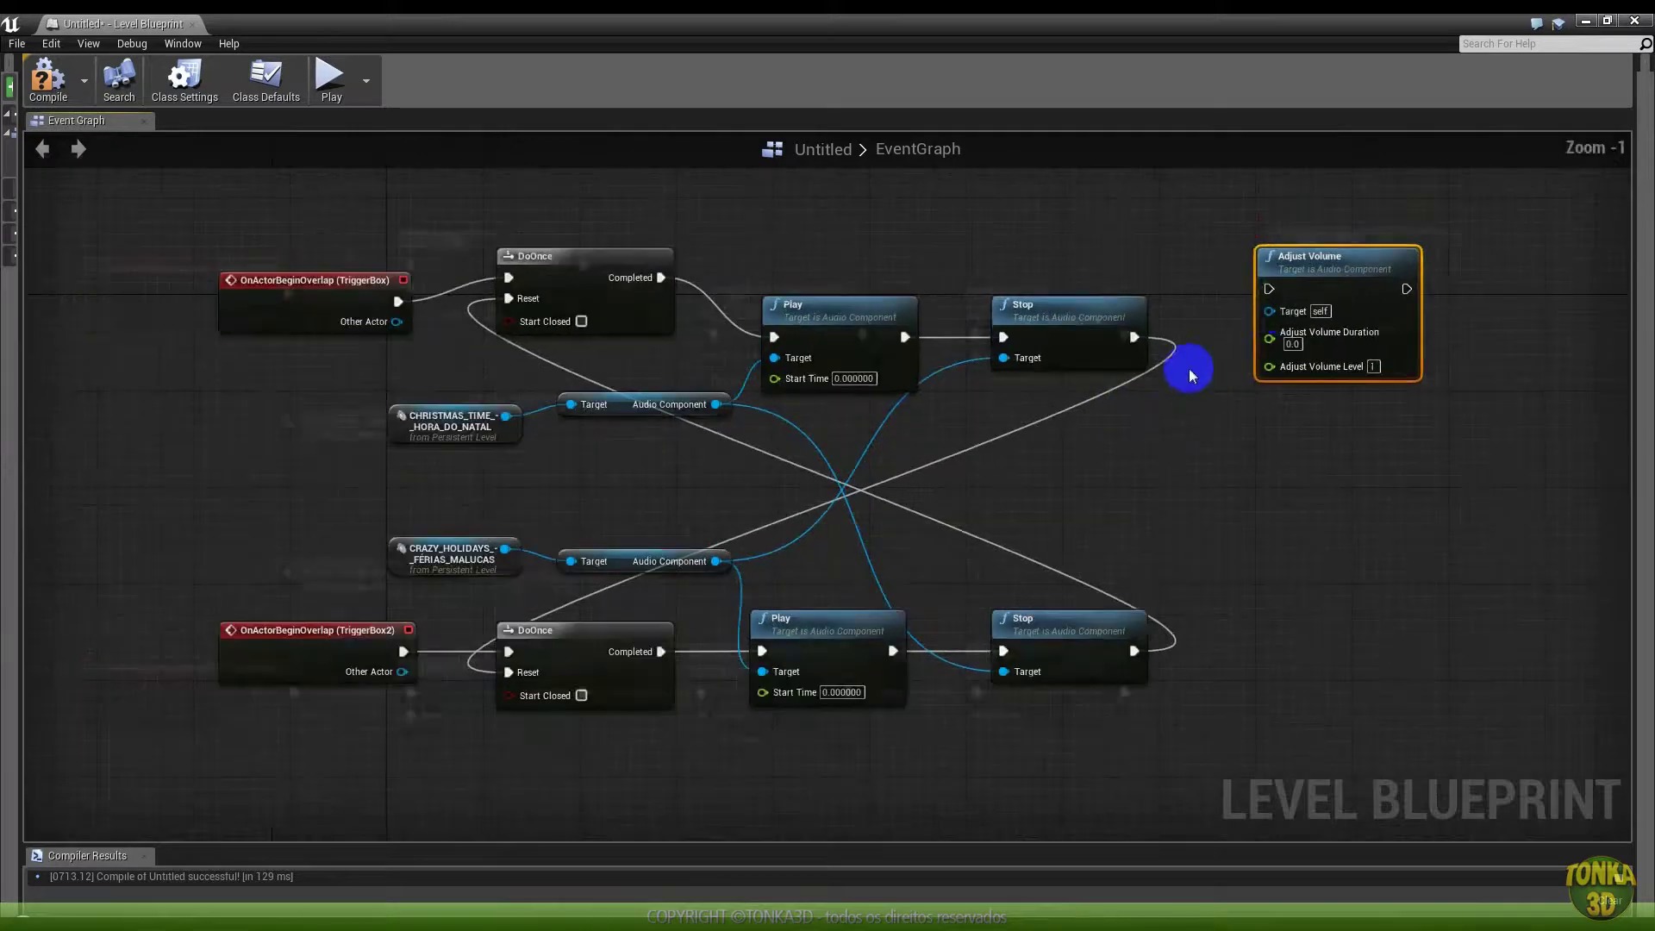
Duplicate the Adjust Volume node and set the upper node's duration to 40
key(ctrl+c)
key(ctrl+v)
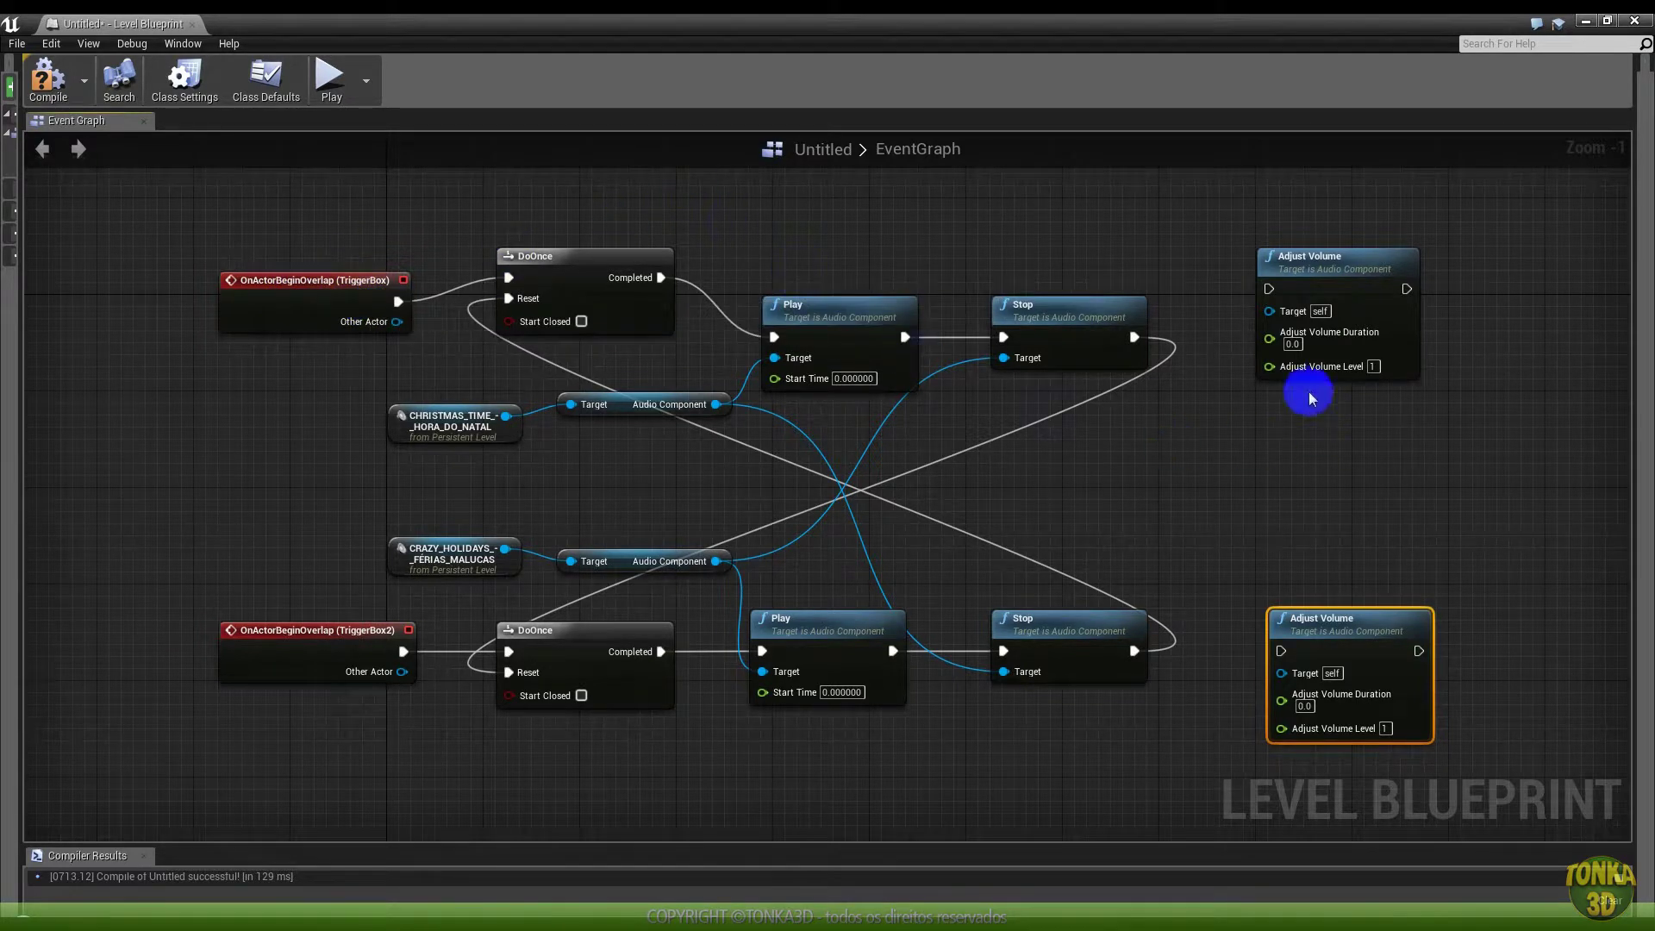
scroll(1375, 349, up, 1)
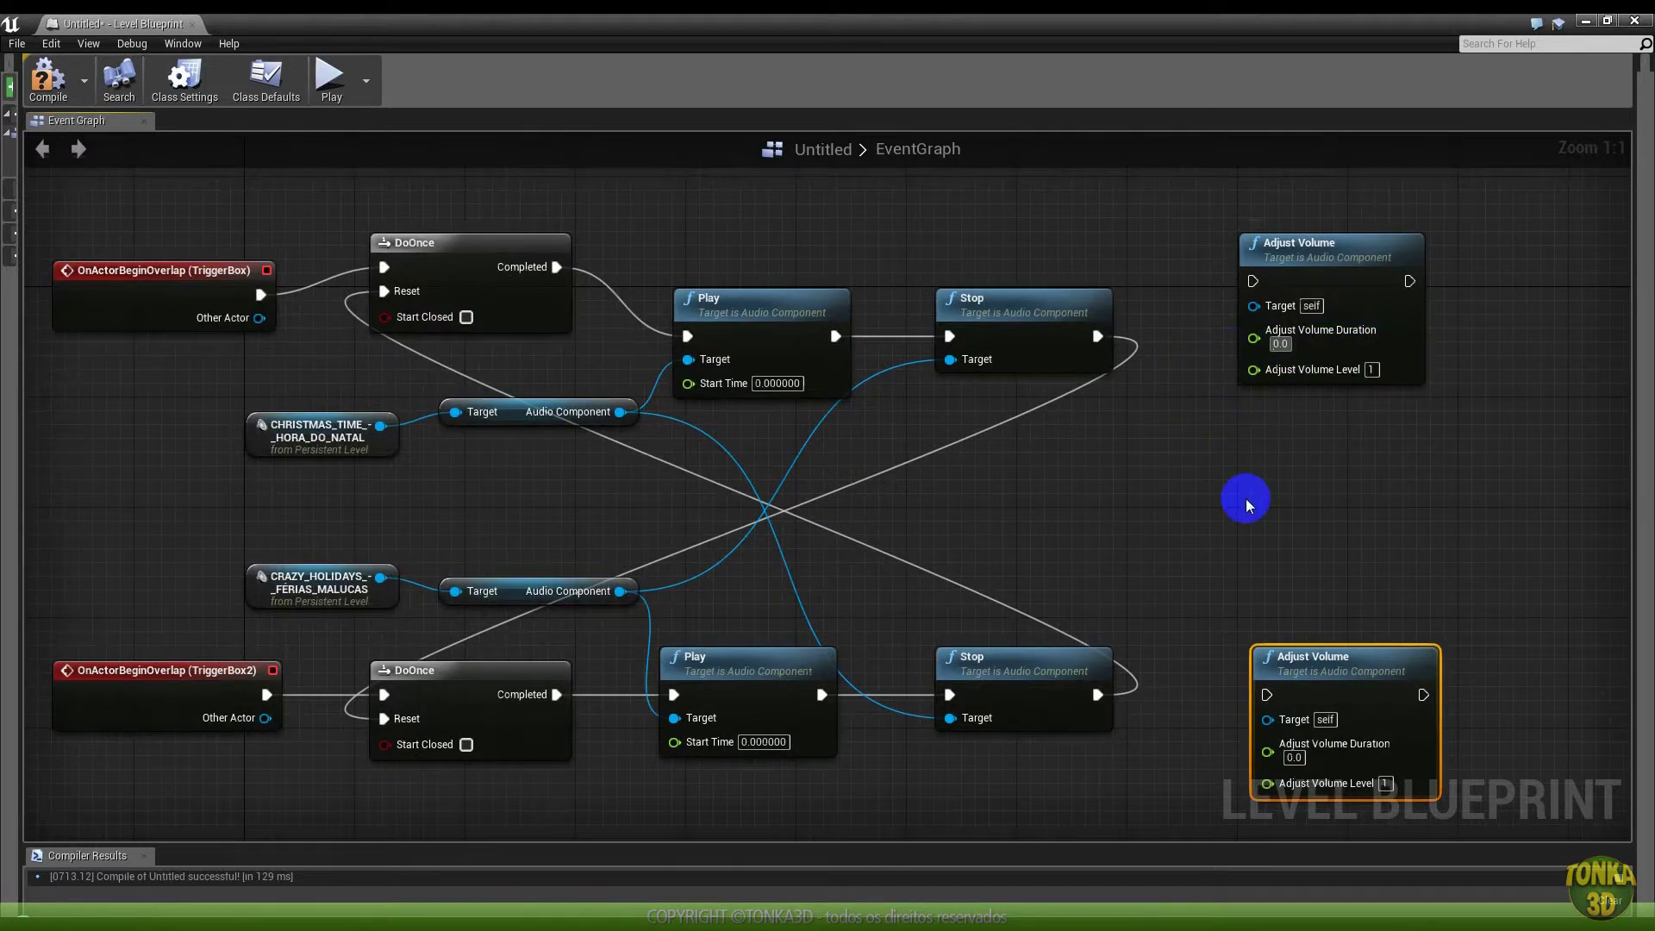
text(40)
key(Return)
click(1371, 369)
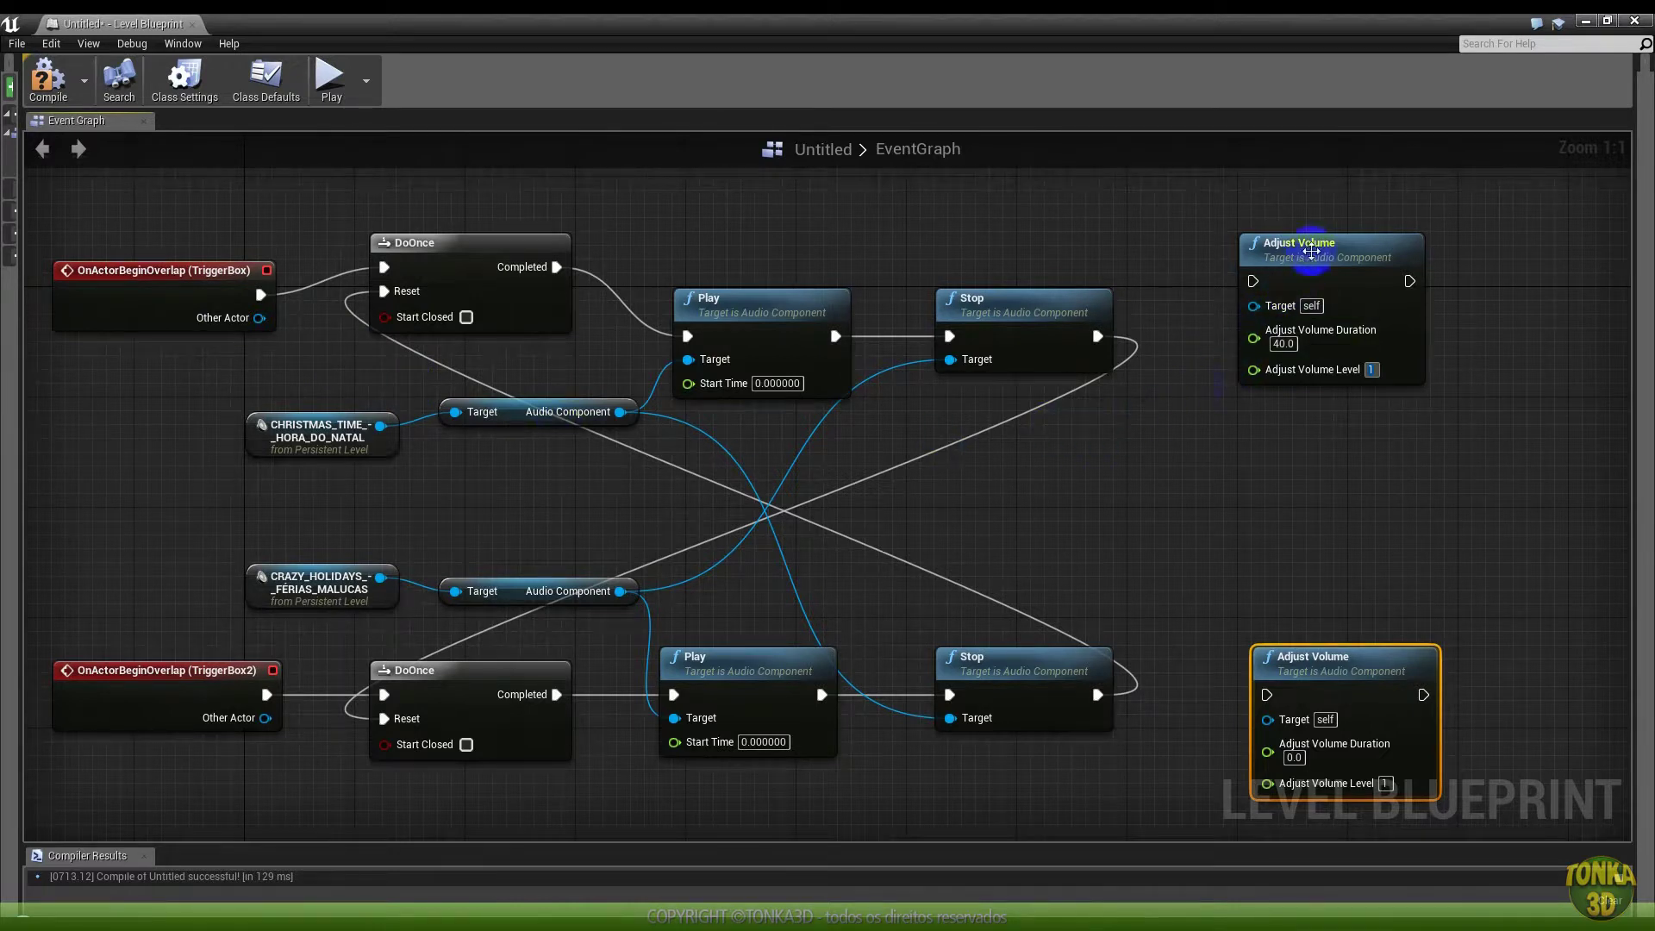
Make another Adjust Volume copy with duration 0.1 and volume level 0
drag(1297, 259, 1518, 258)
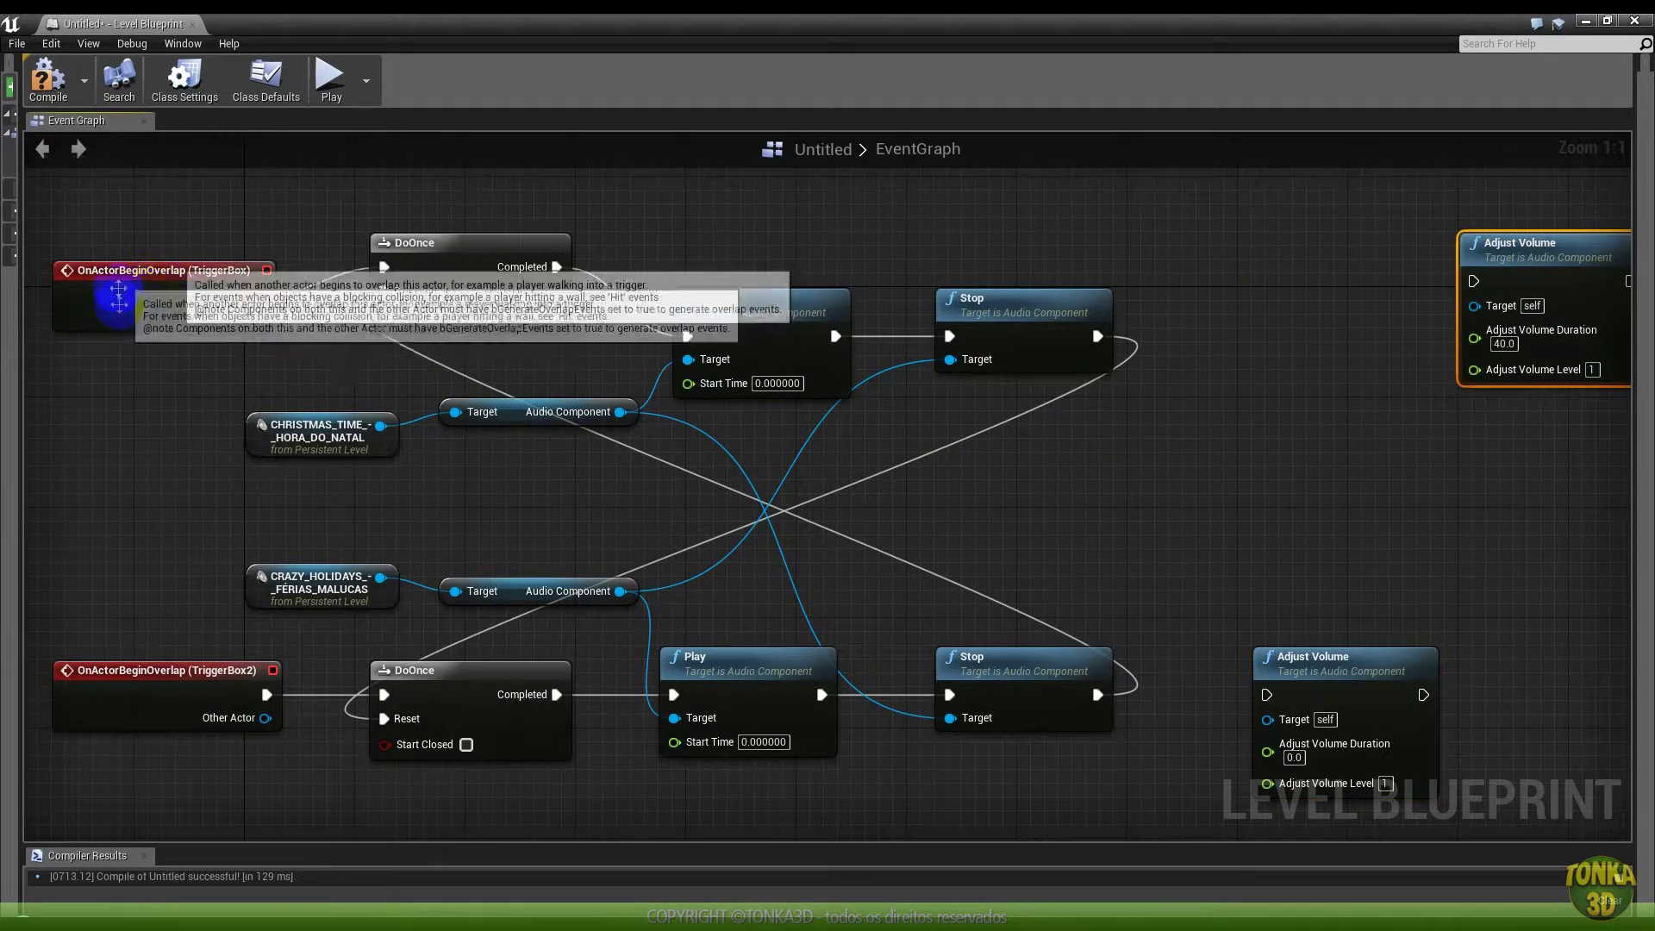
key(ctrl+c)
key(ctrl+v)
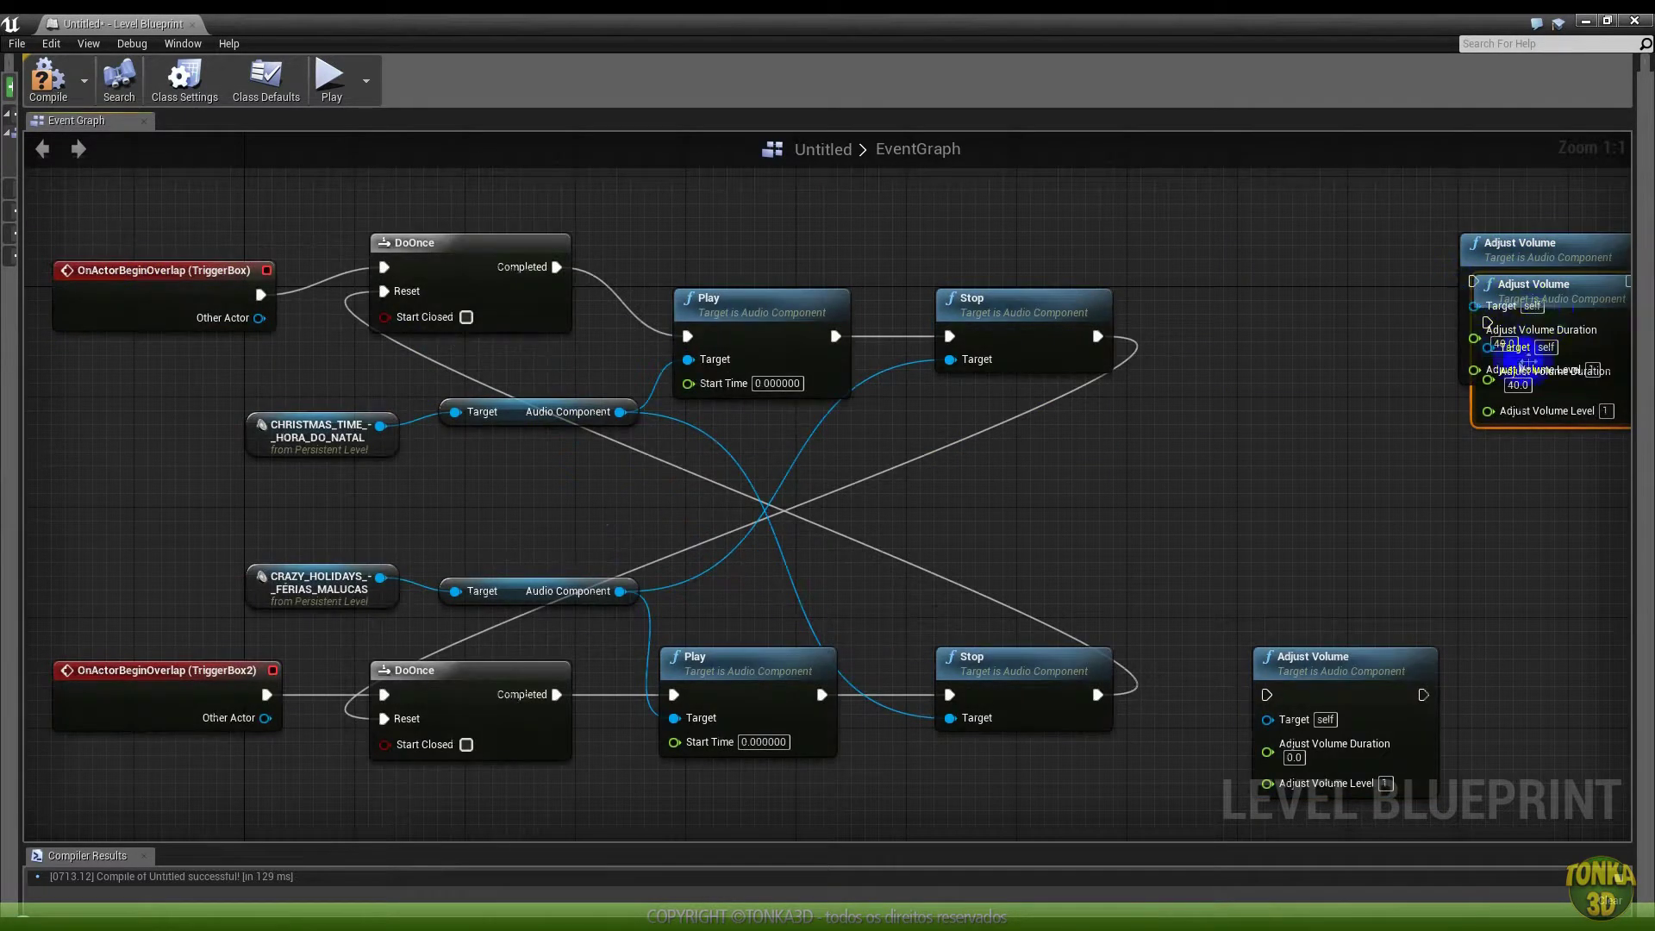
drag(1543, 289, 1296, 261)
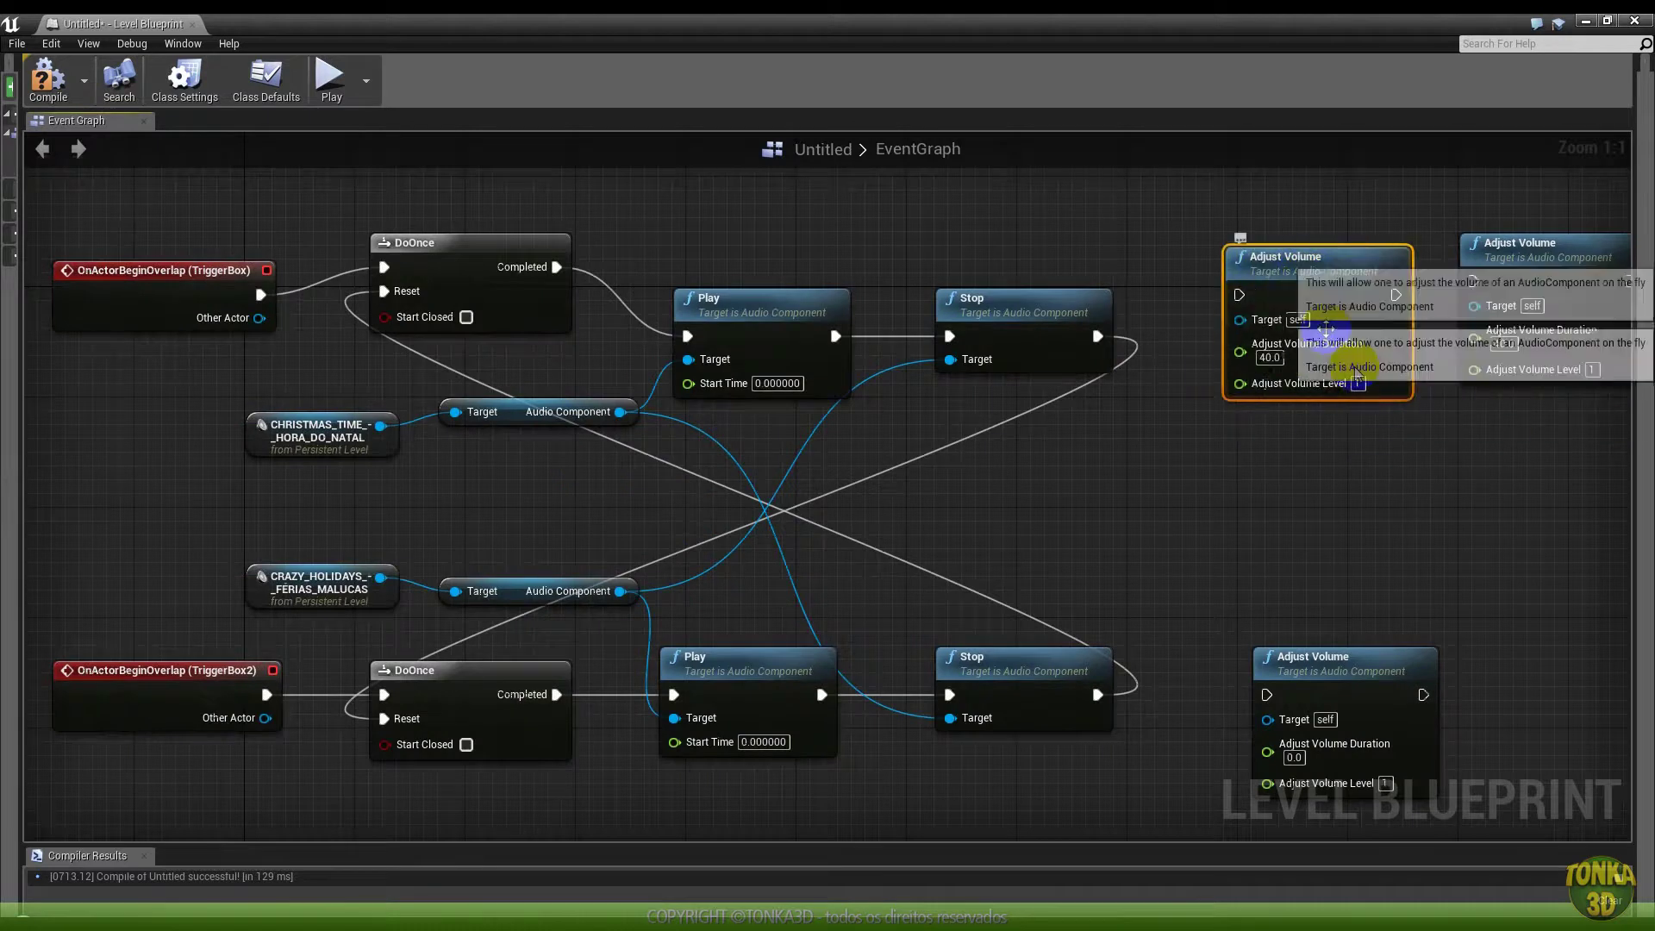
click(1361, 386)
text(0.1)
key(Return)
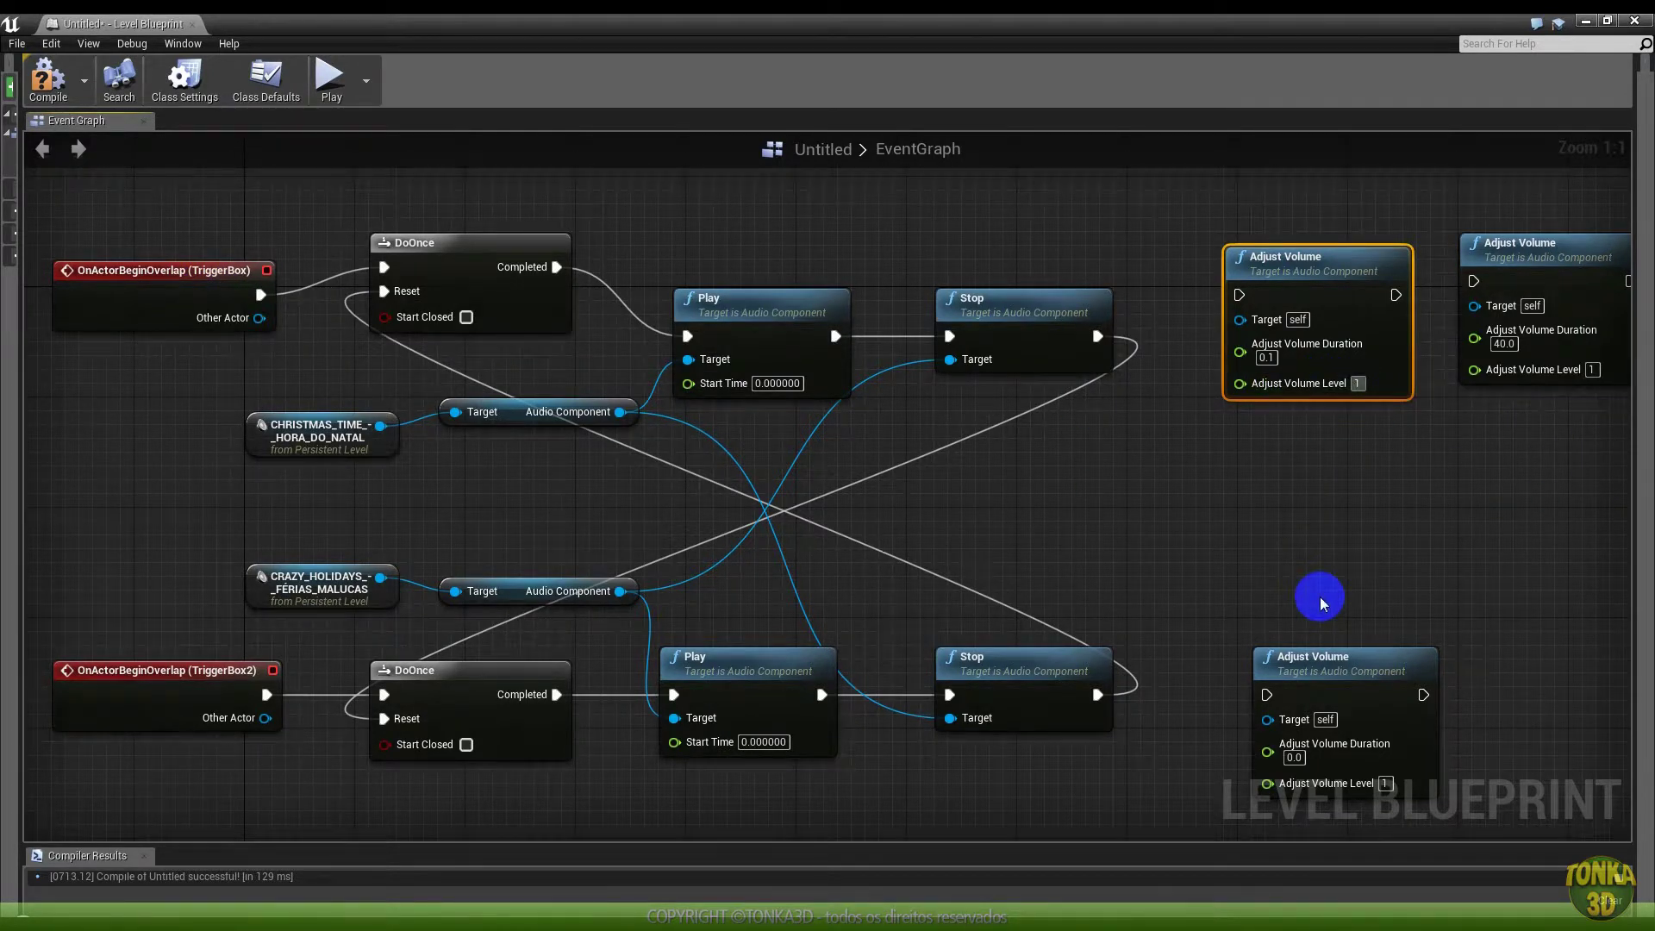
text(01)
click(1360, 383)
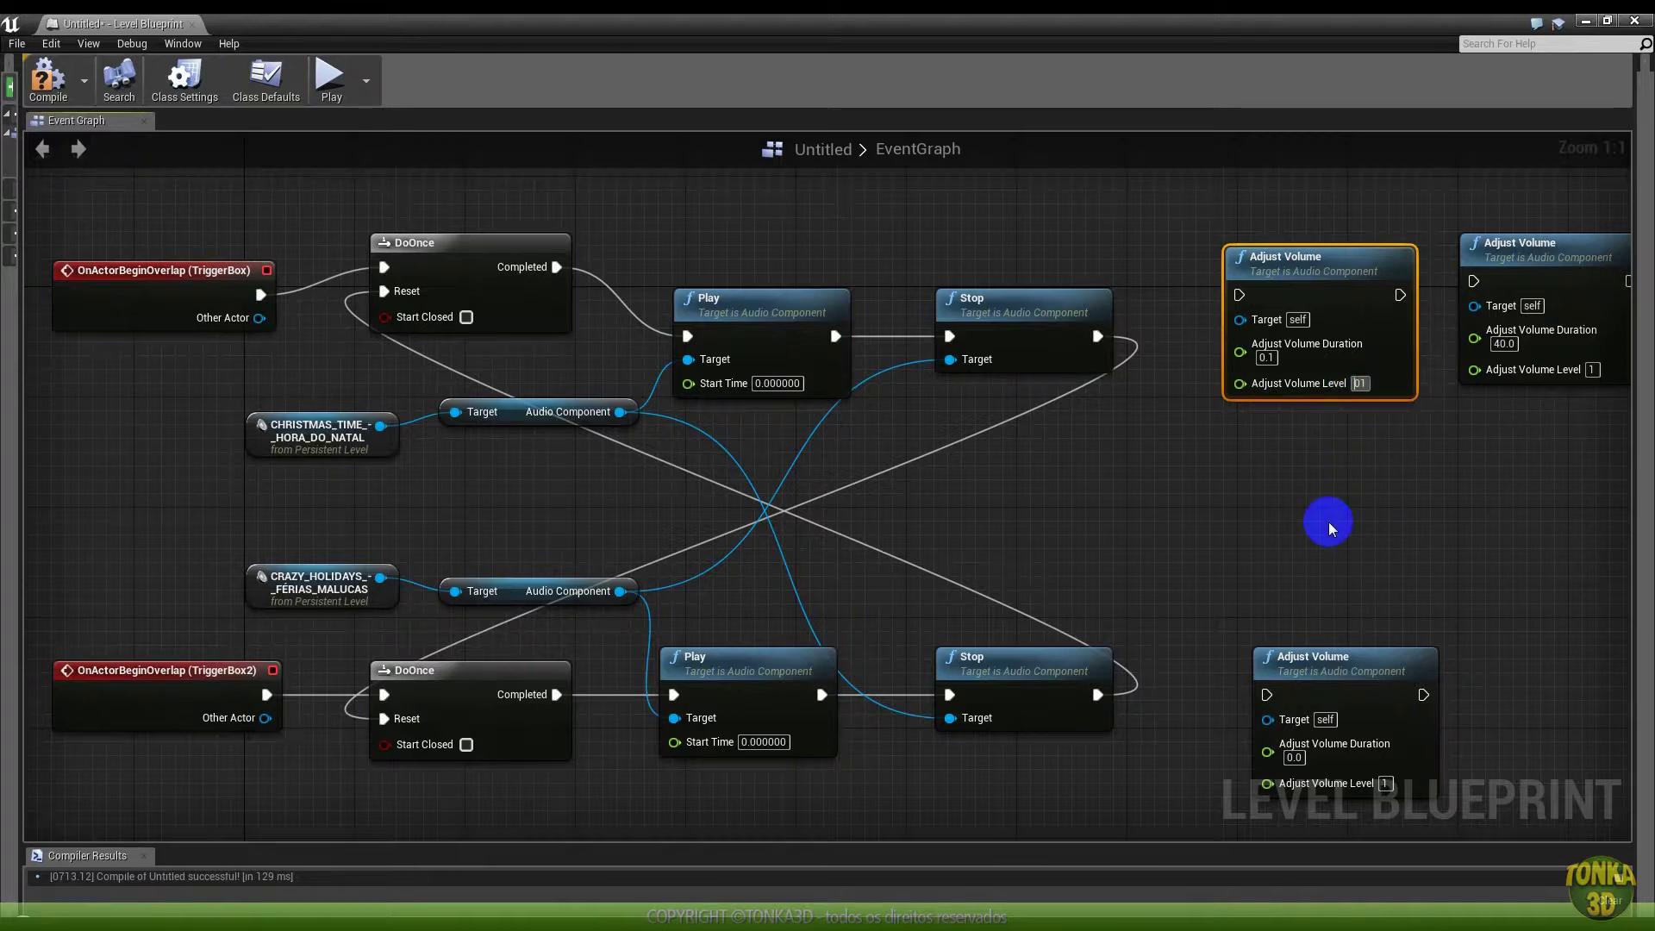
text(0)
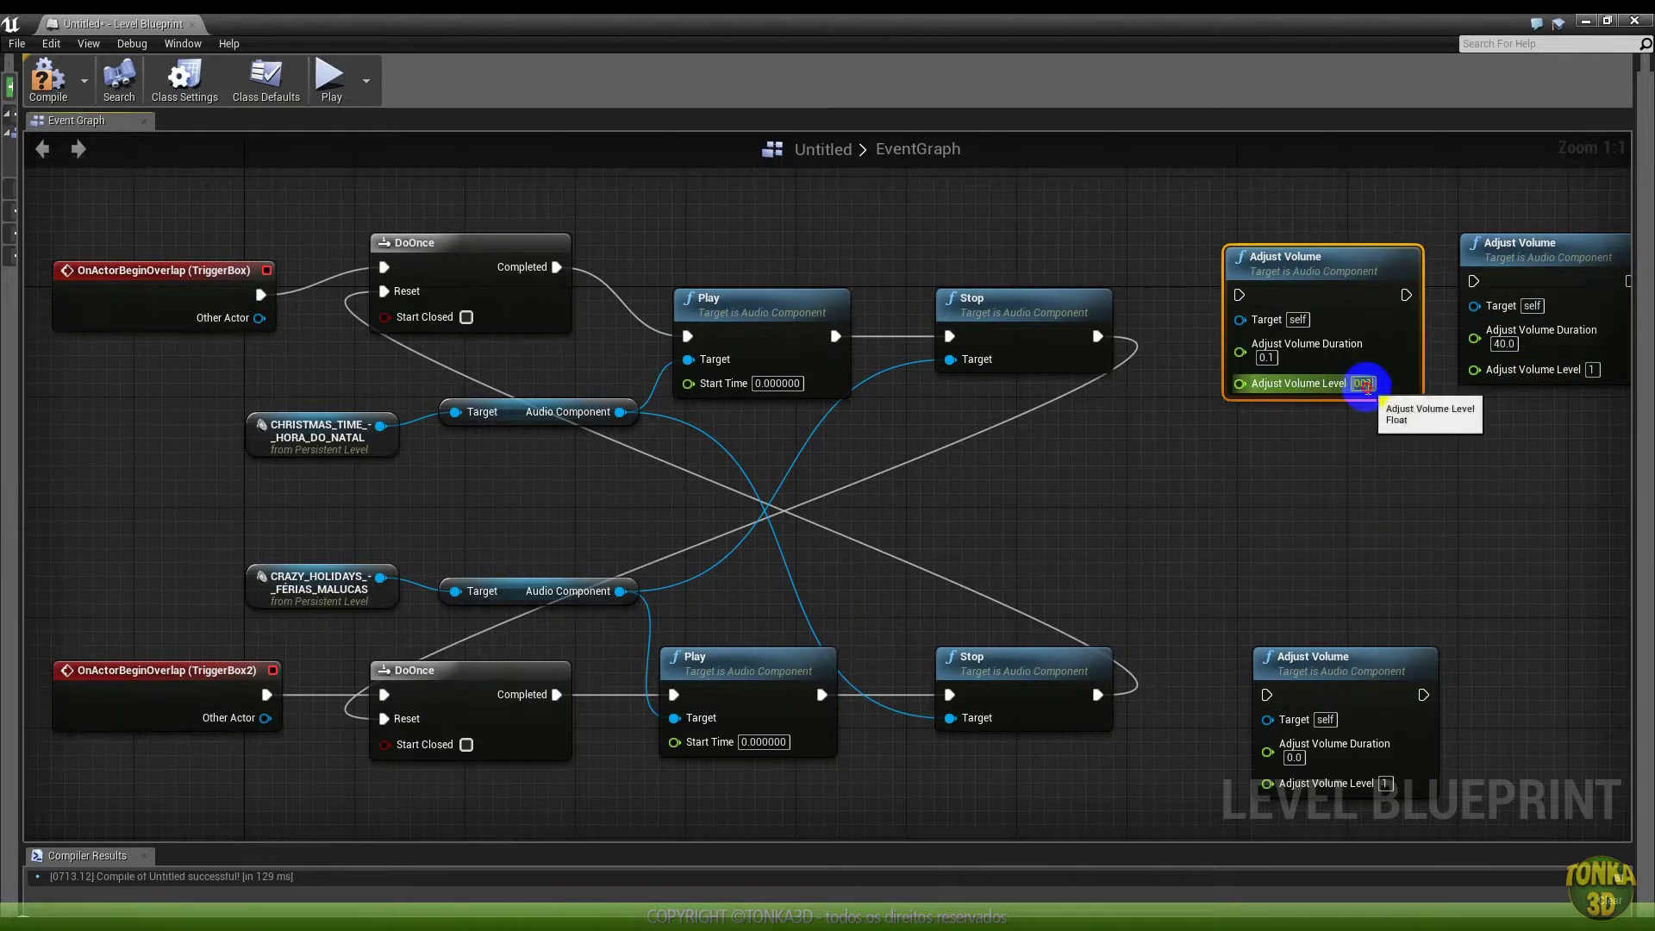
Rearrange the 40-second and 0.1-second Adjust Volume nodes, placing the 0.1-second one top left
mouse_move(1367, 256)
mouse_down()
mouse_move(1231, 395)
mouse_move(1371, 507)
mouse_up()
drag(1530, 244, 1321, 238)
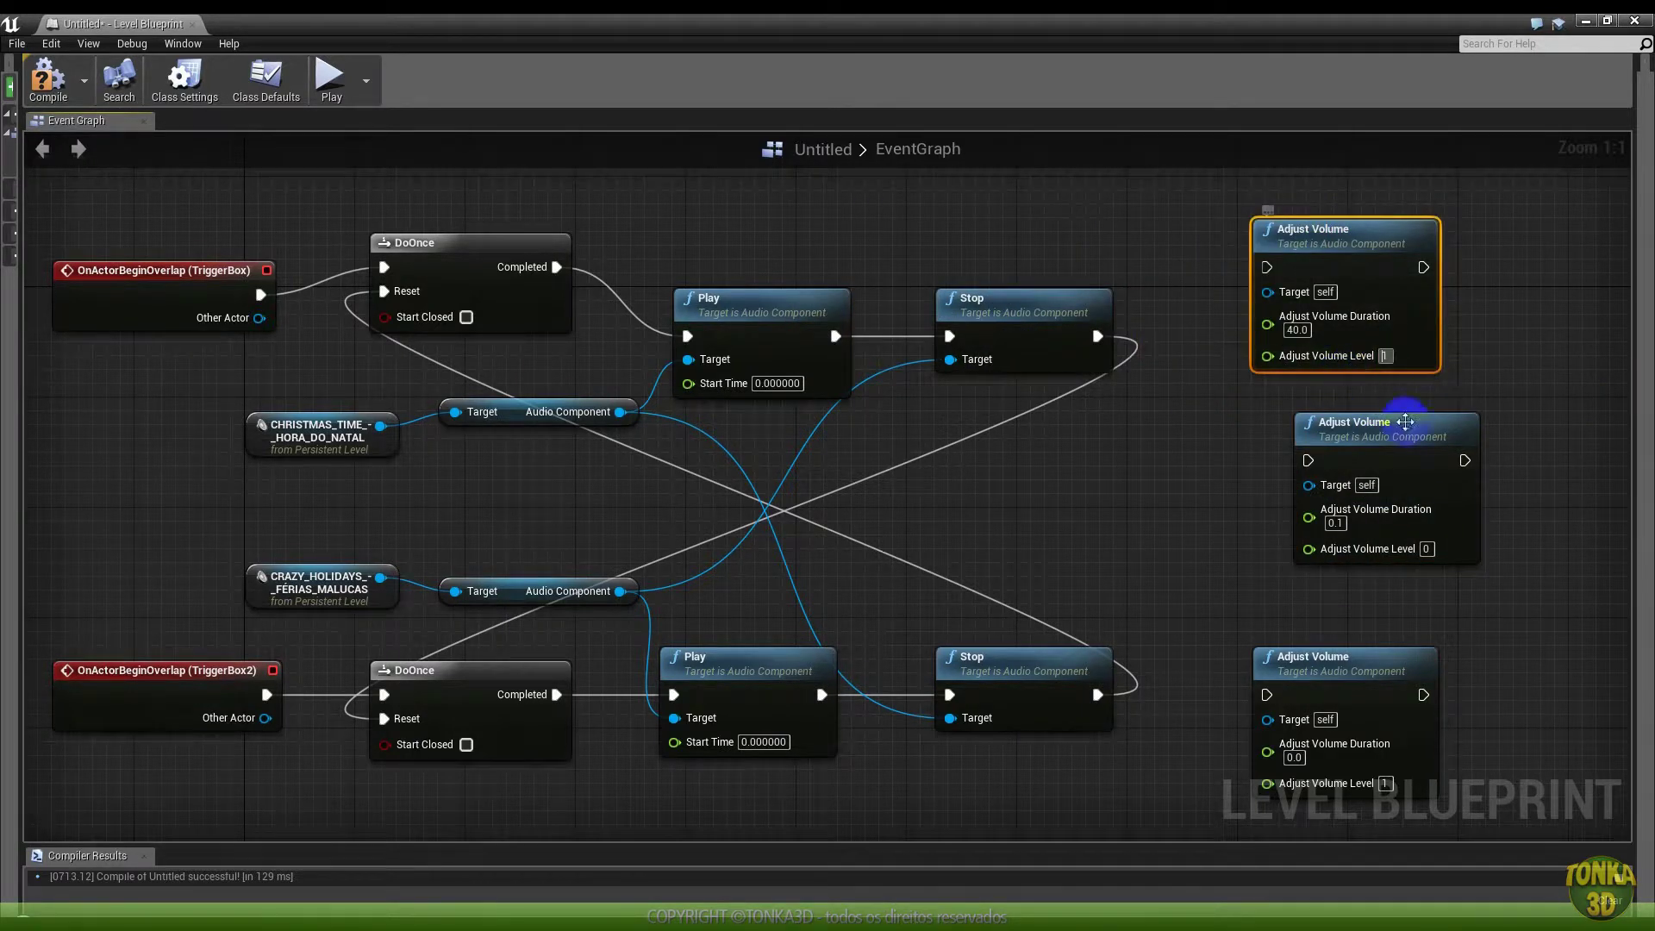
click(1399, 351)
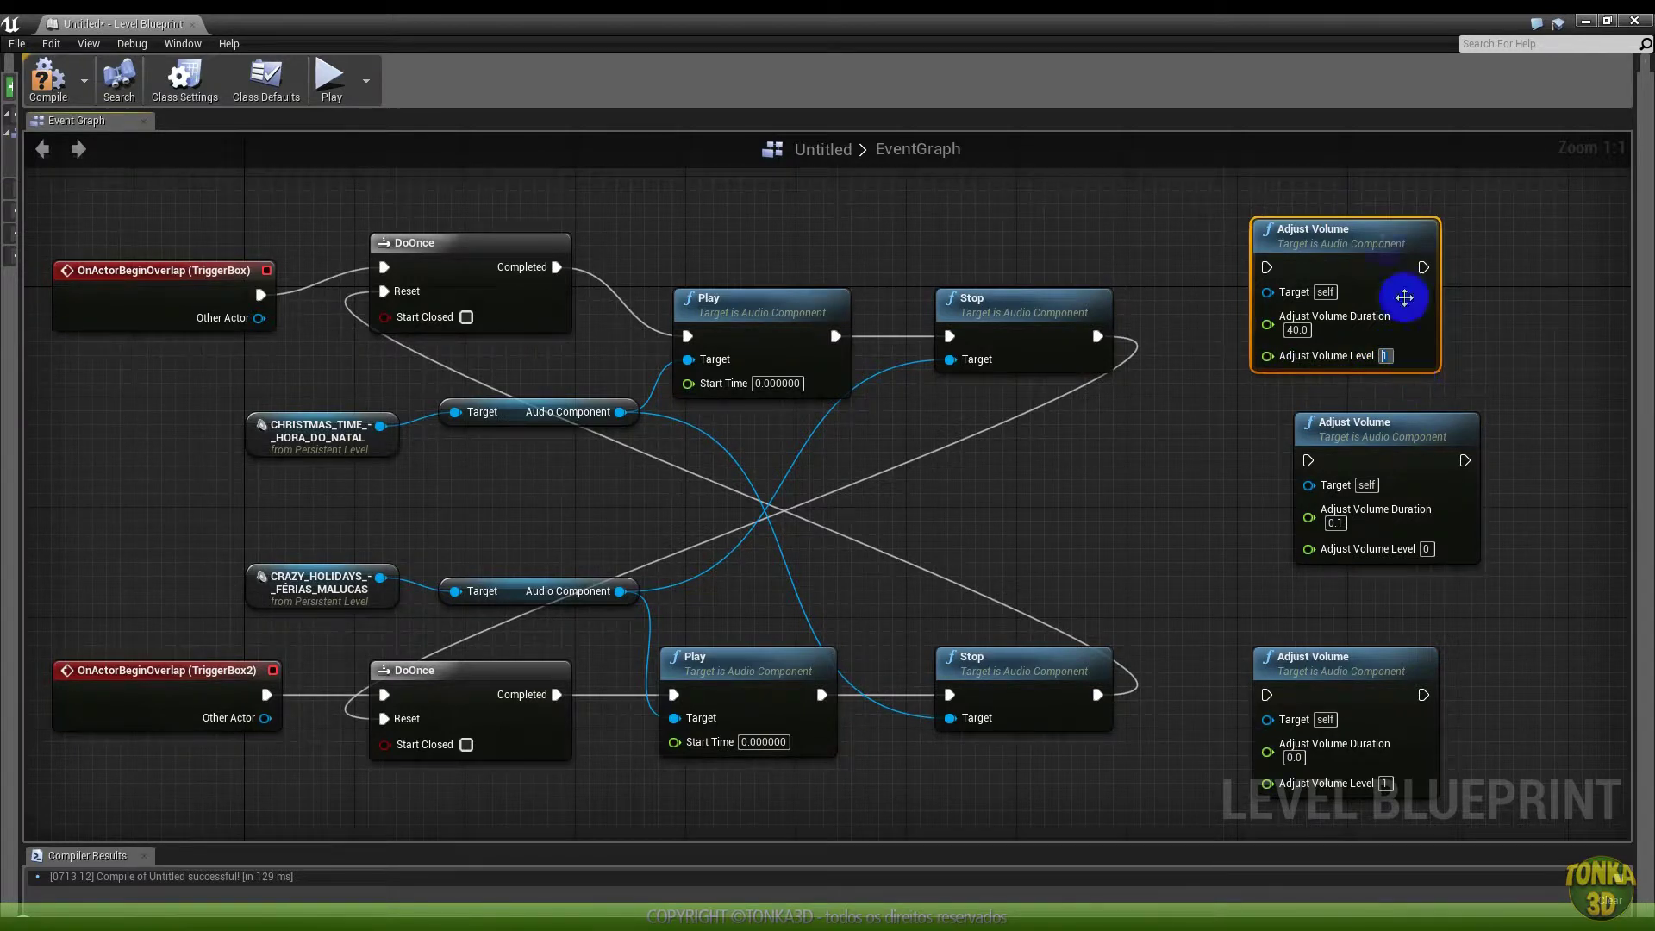
drag(1345, 233, 1543, 233)
drag(1406, 444, 358, 210)
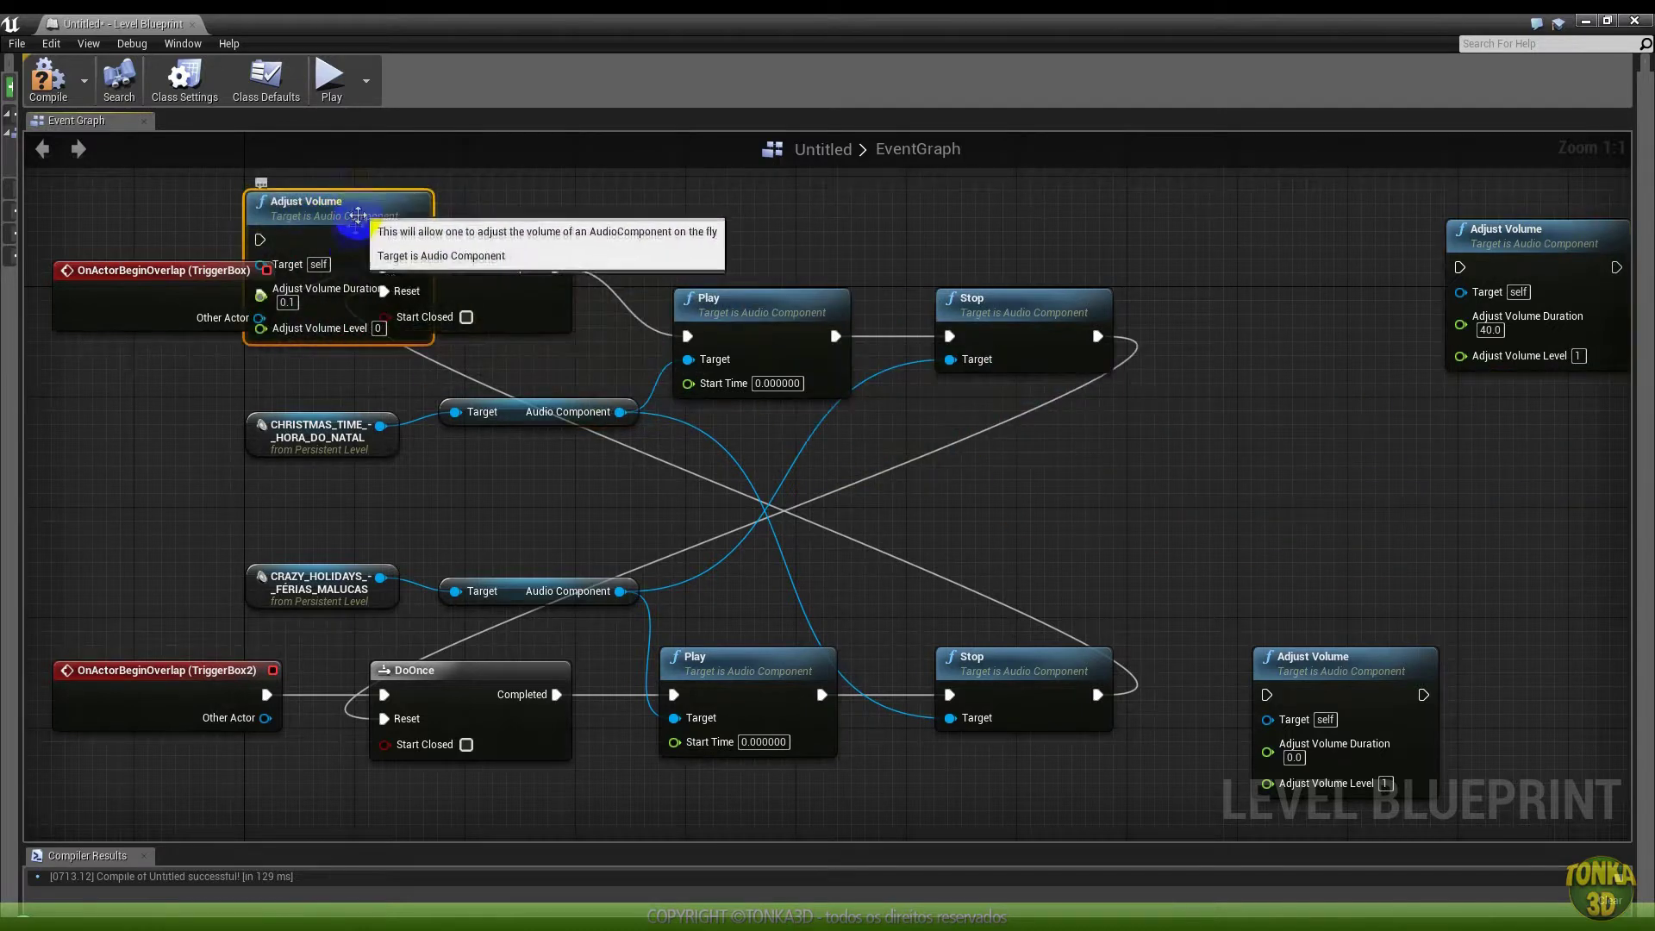
Move both trigger events left and wire TriggerBox's overlap into the 0.1-second Adjust Volume
right_drag(749, 369, 1328, 355)
drag(702, 277, 276, 277)
mouse_move(686, 678)
mouse_down()
mouse_move(189, 664)
mouse_move(260, 678)
mouse_up()
drag(865, 208, 532, 247)
drag(412, 281, 508, 269)
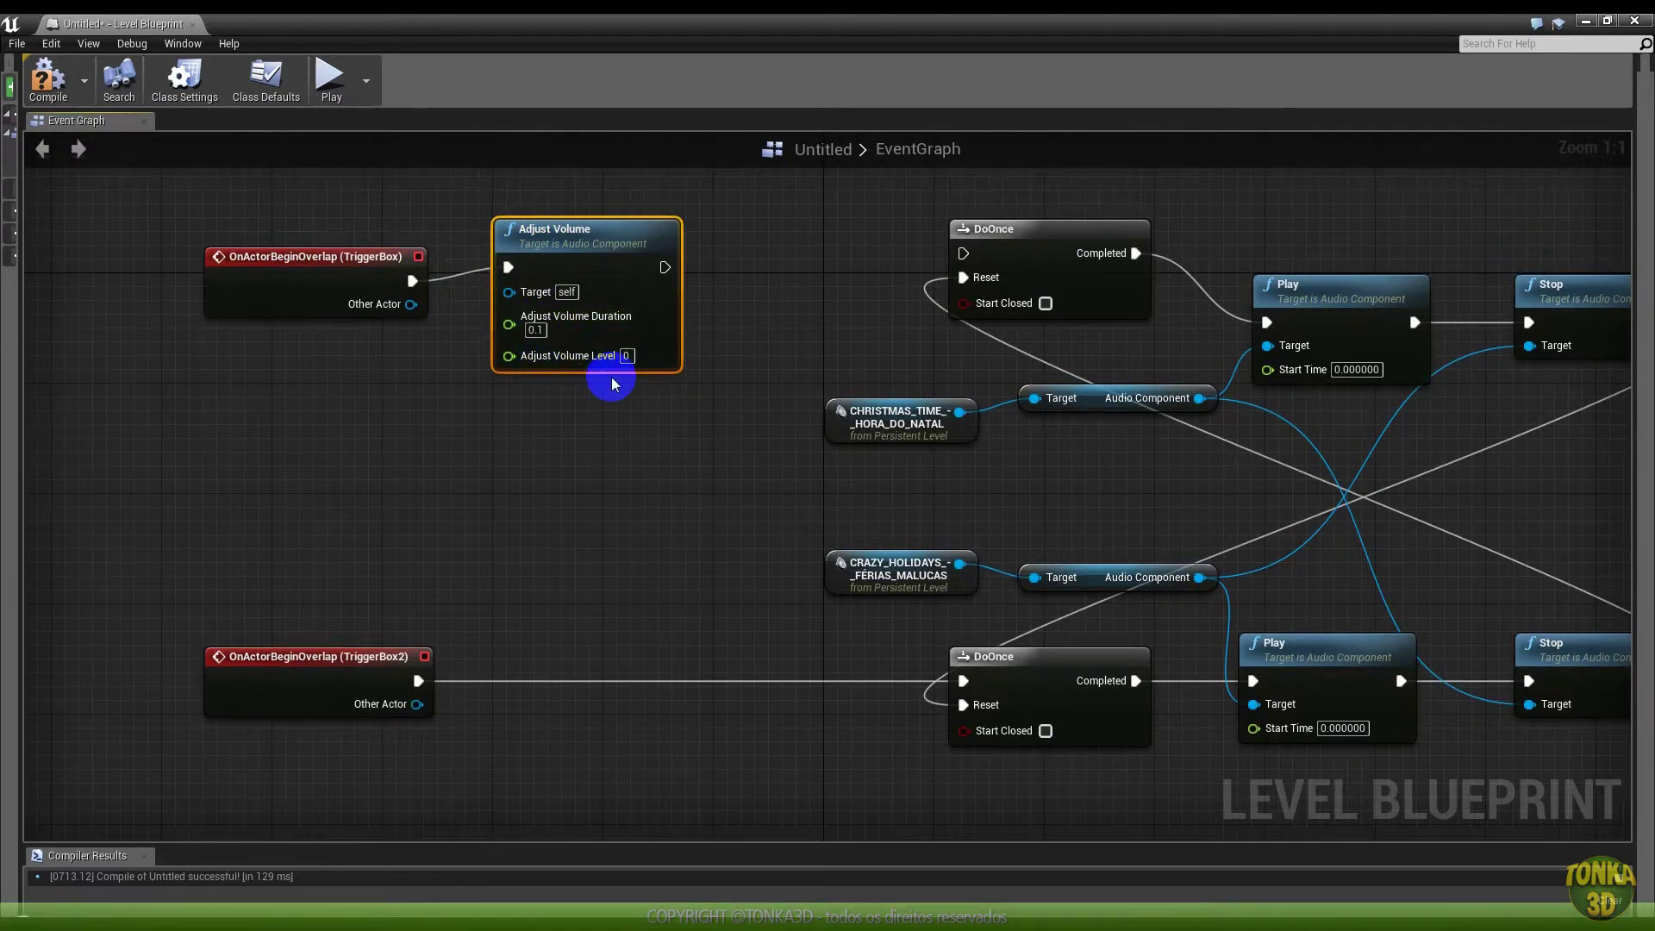
click(627, 356)
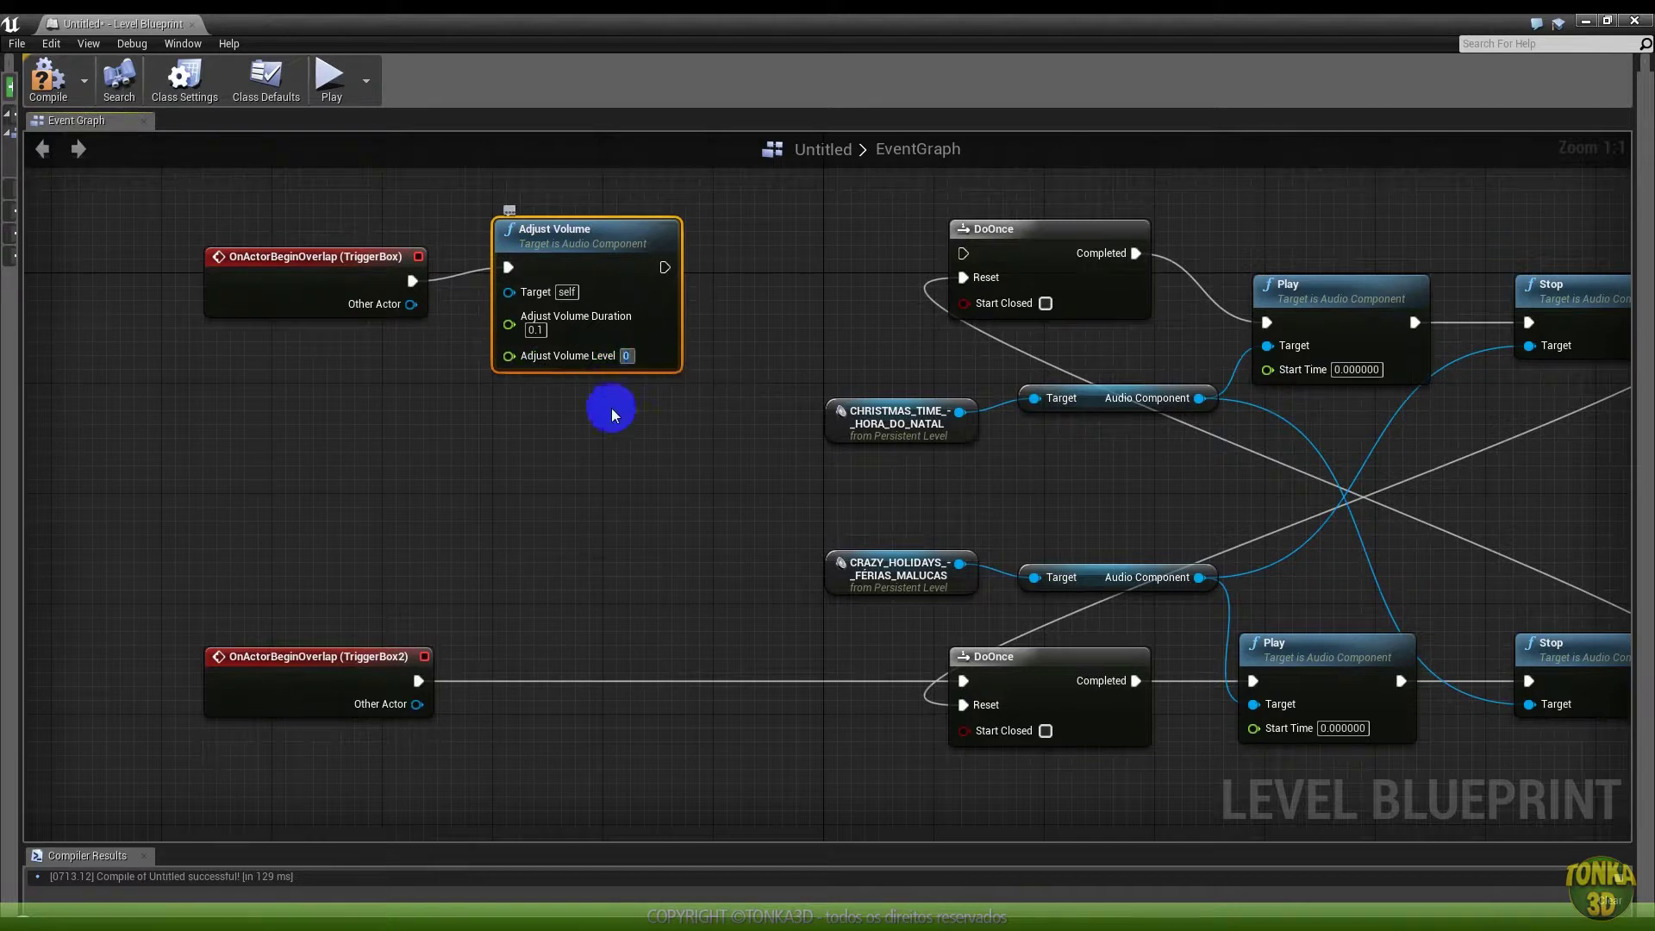
Chain the 40-second Adjust Volume after the first one, set its duration to 4 and level 1, and wire it into DoOnce
right_drag(618, 424, 1365, 308)
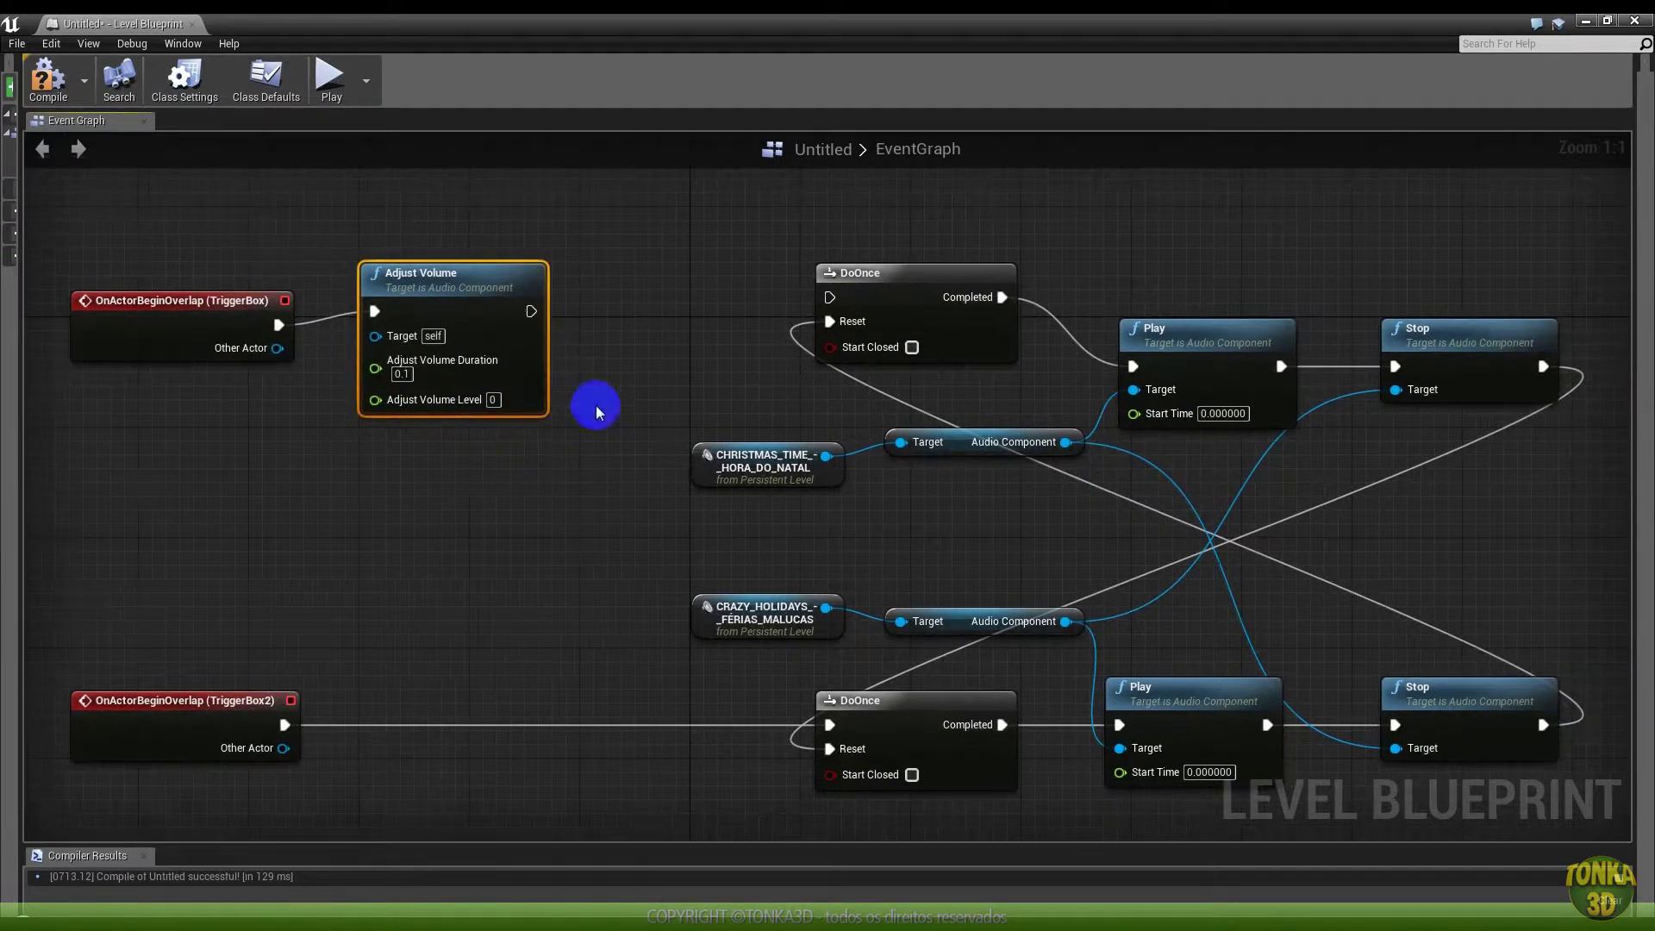
drag(1573, 278, 262, 287)
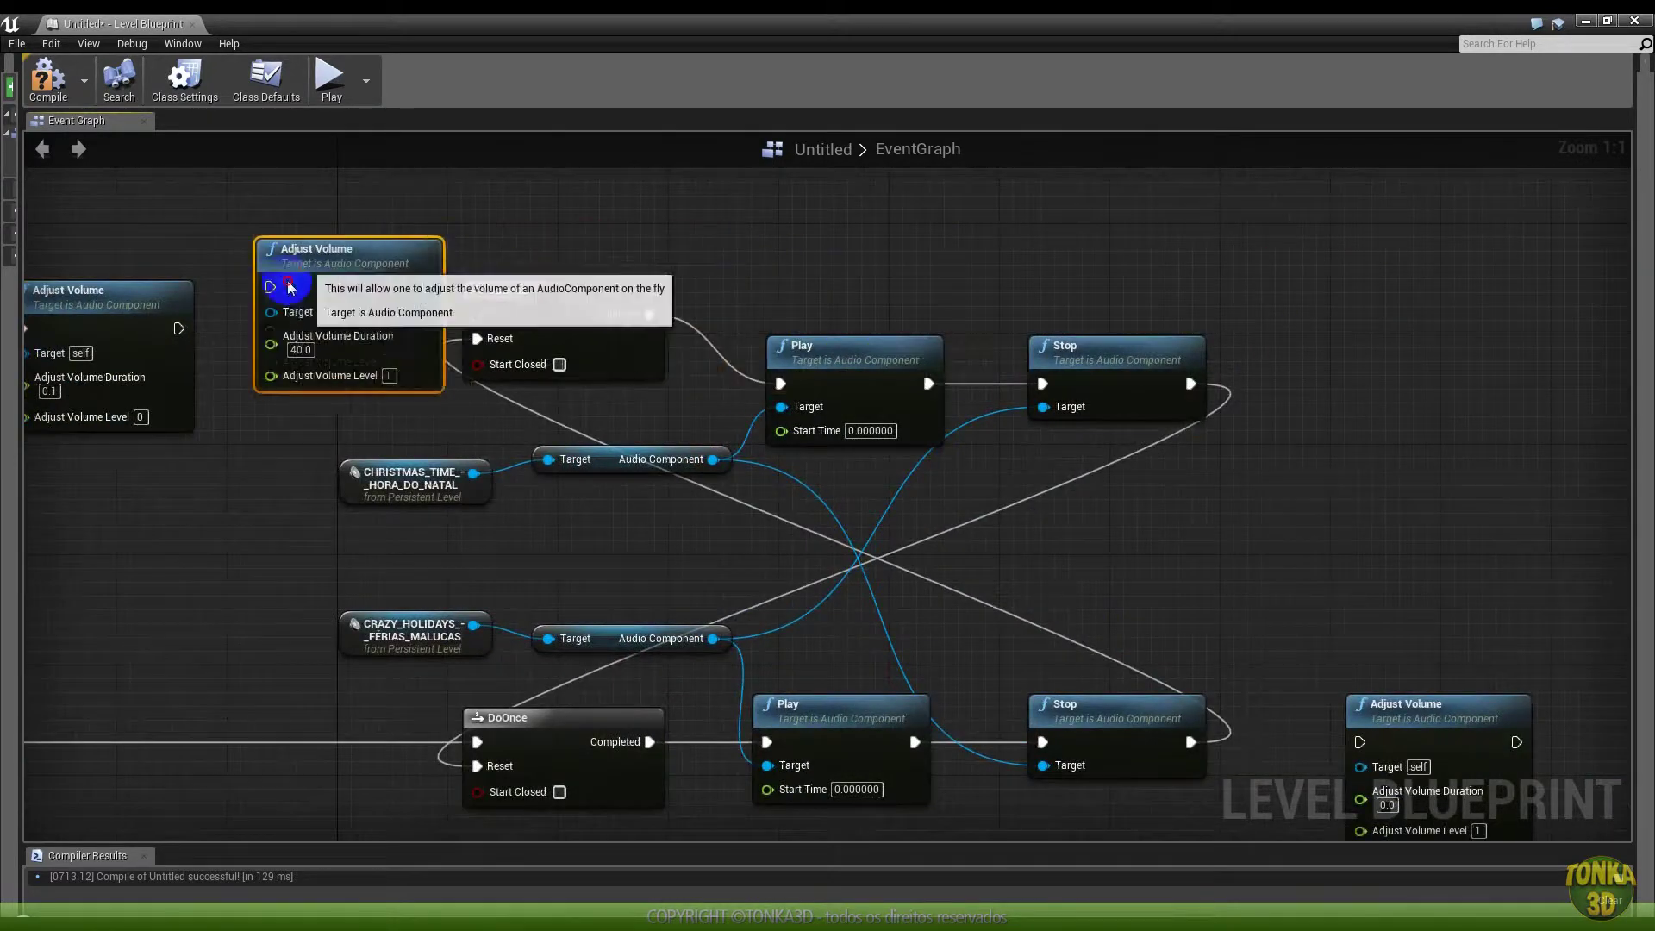
right_drag(194, 337, 530, 340)
drag(517, 332, 577, 333)
right_drag(595, 380, 684, 380)
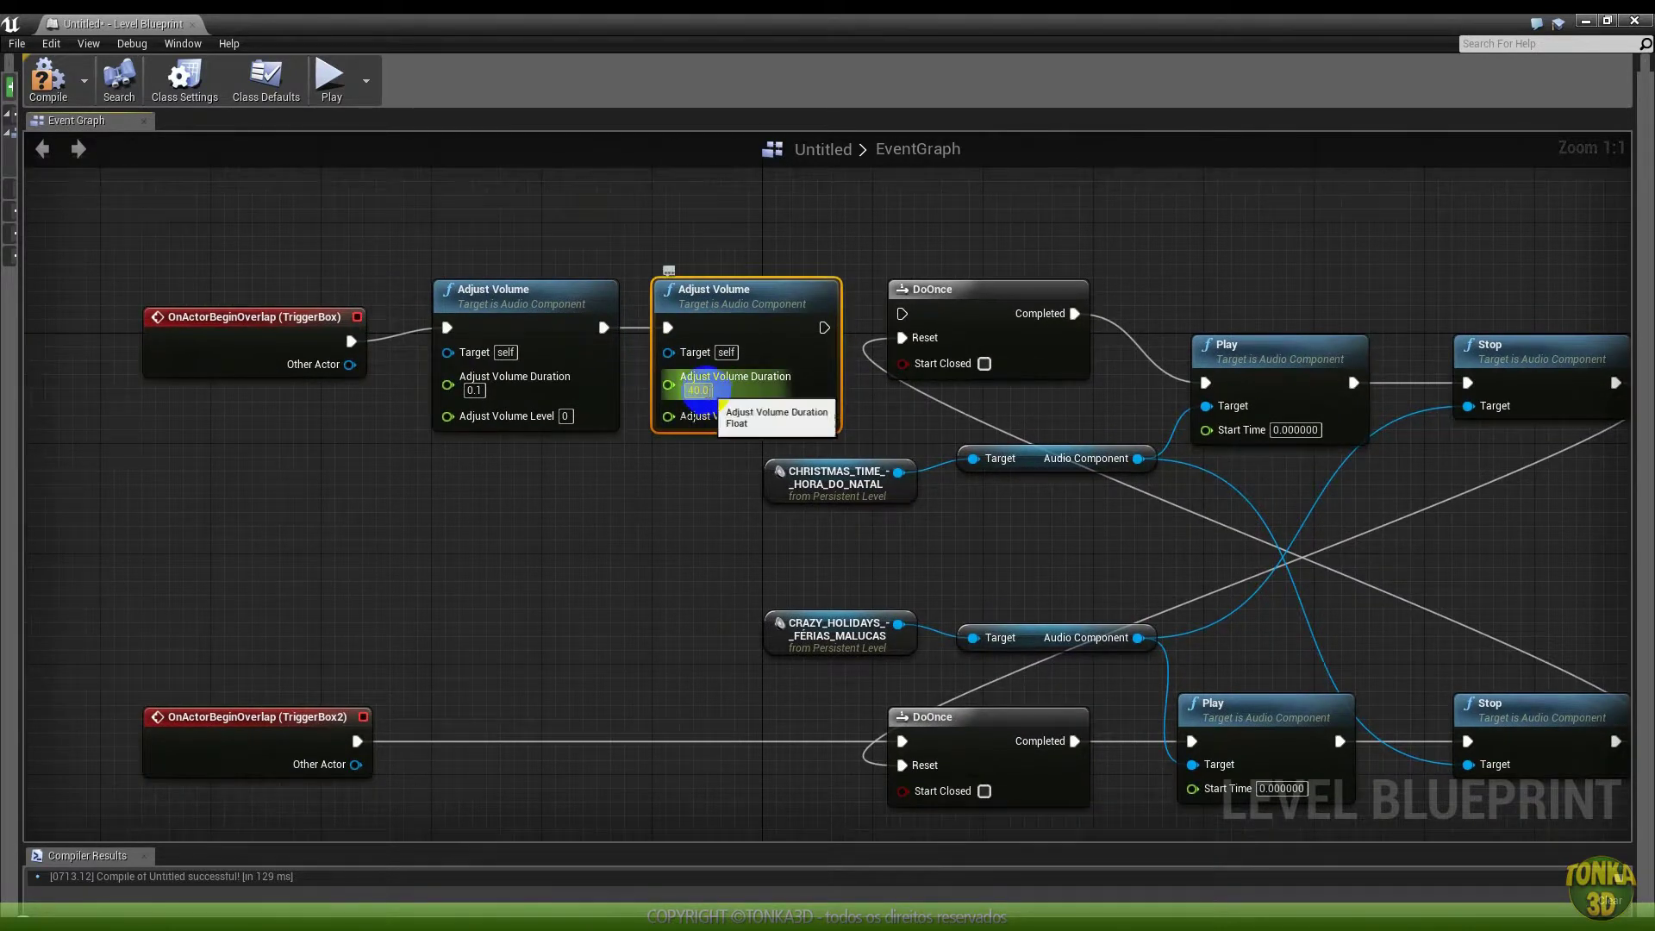
click(663, 527)
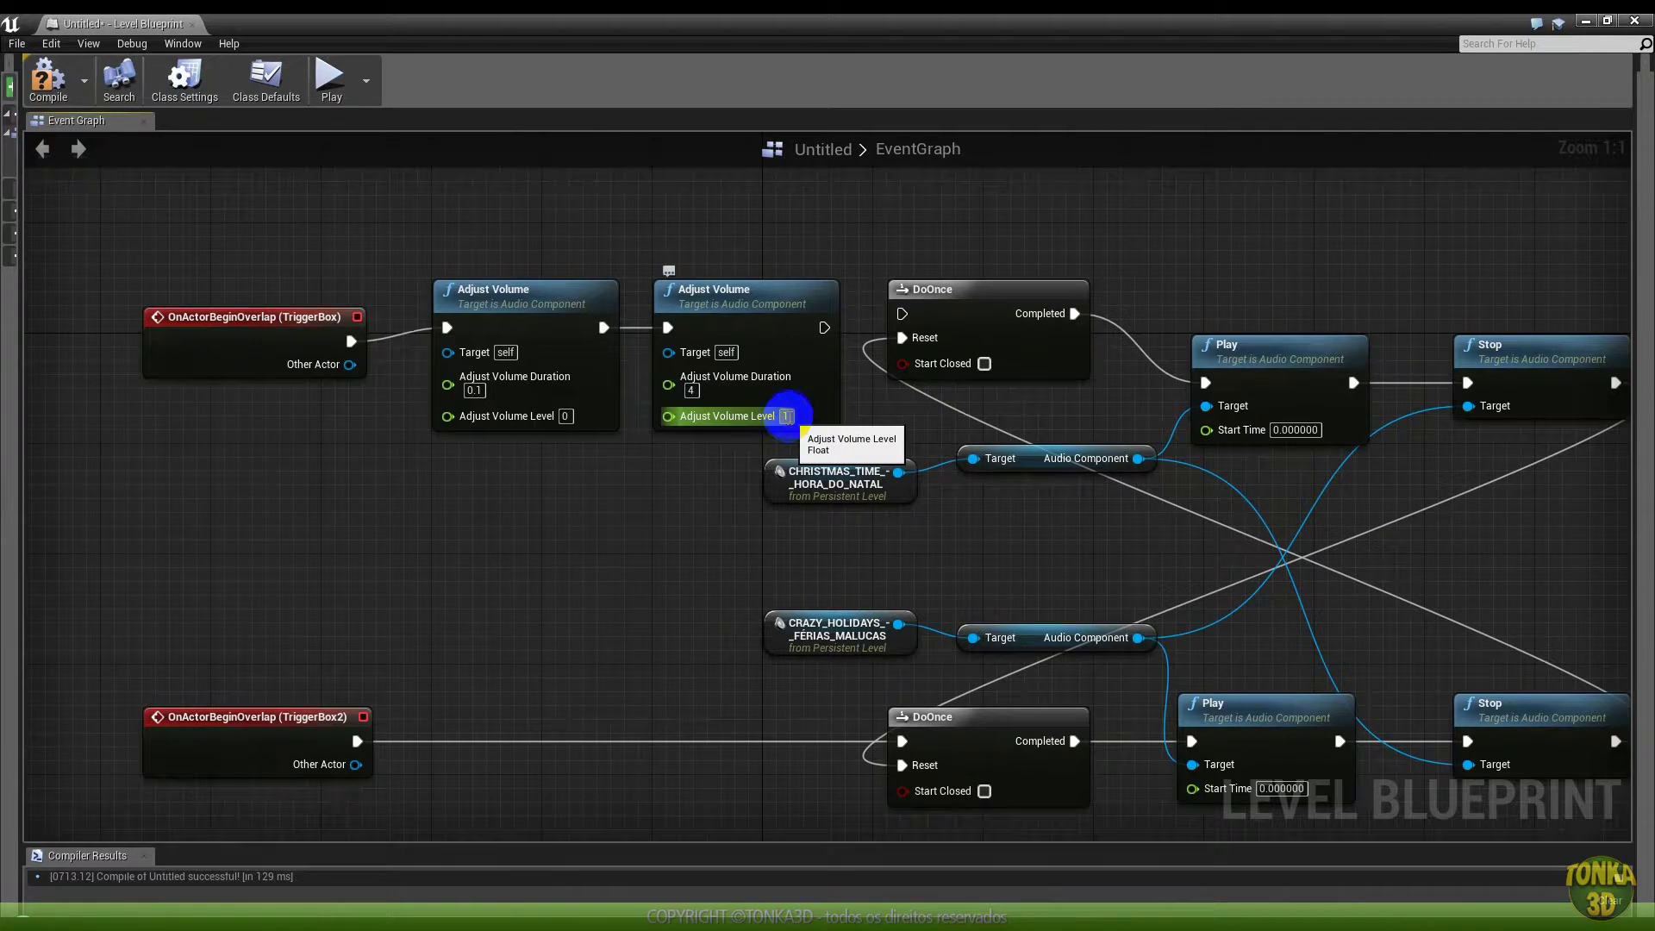
drag(824, 328, 888, 328)
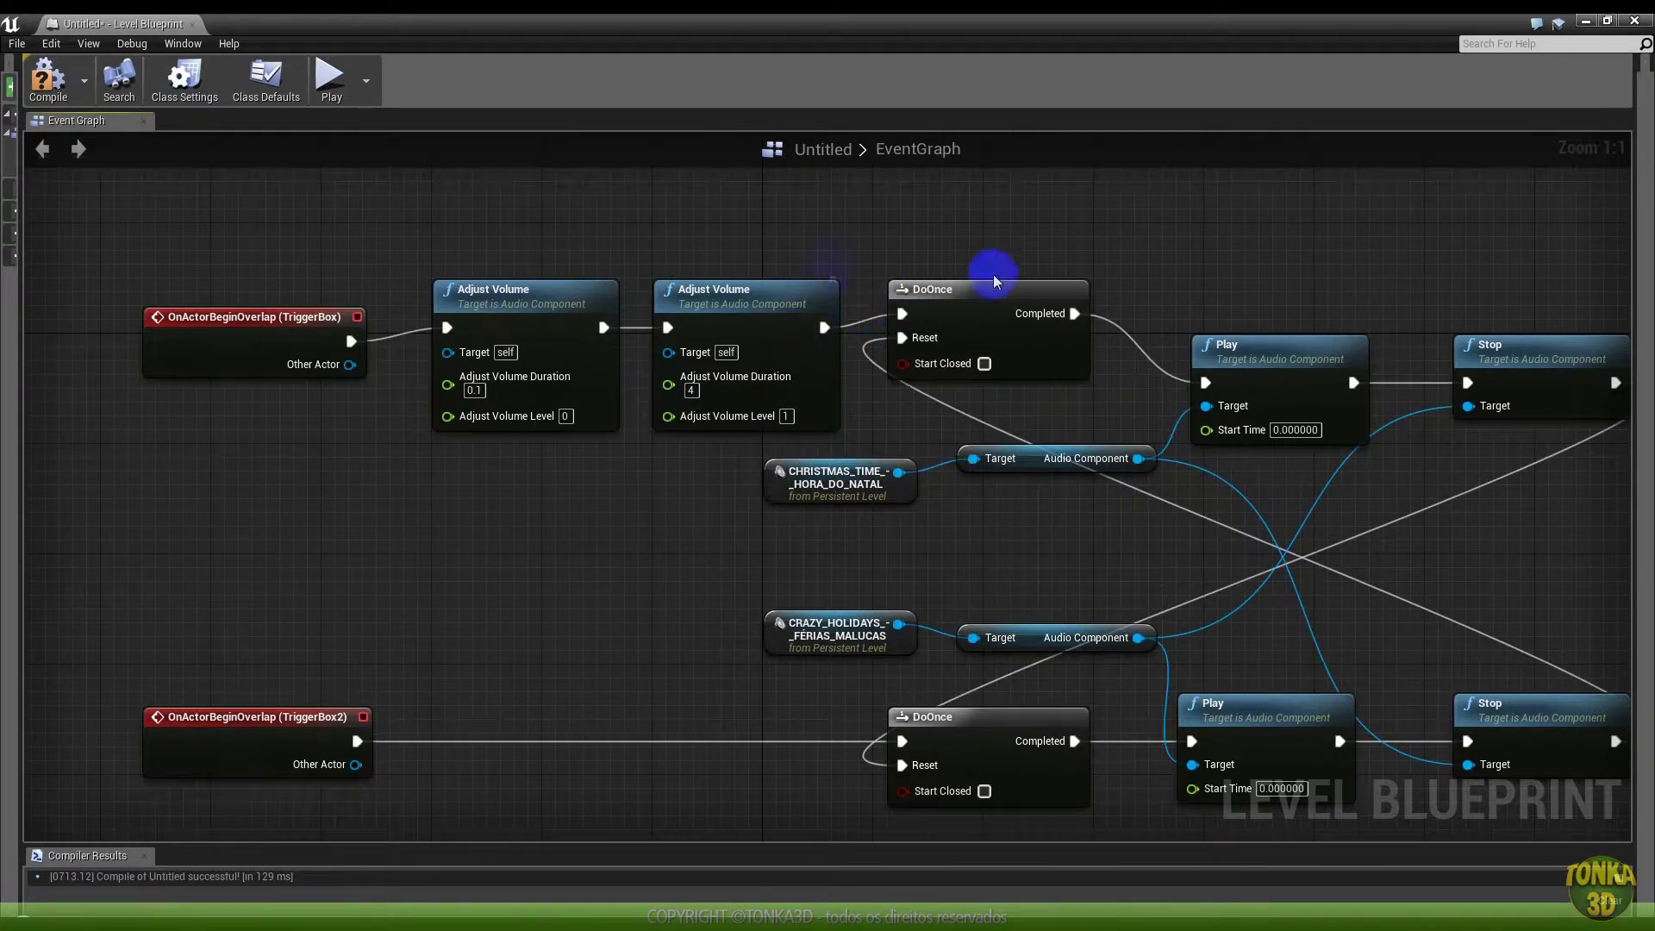
Compile, then spread the node rows apart and move the extra Adjust Volume beside the others
click(54, 77)
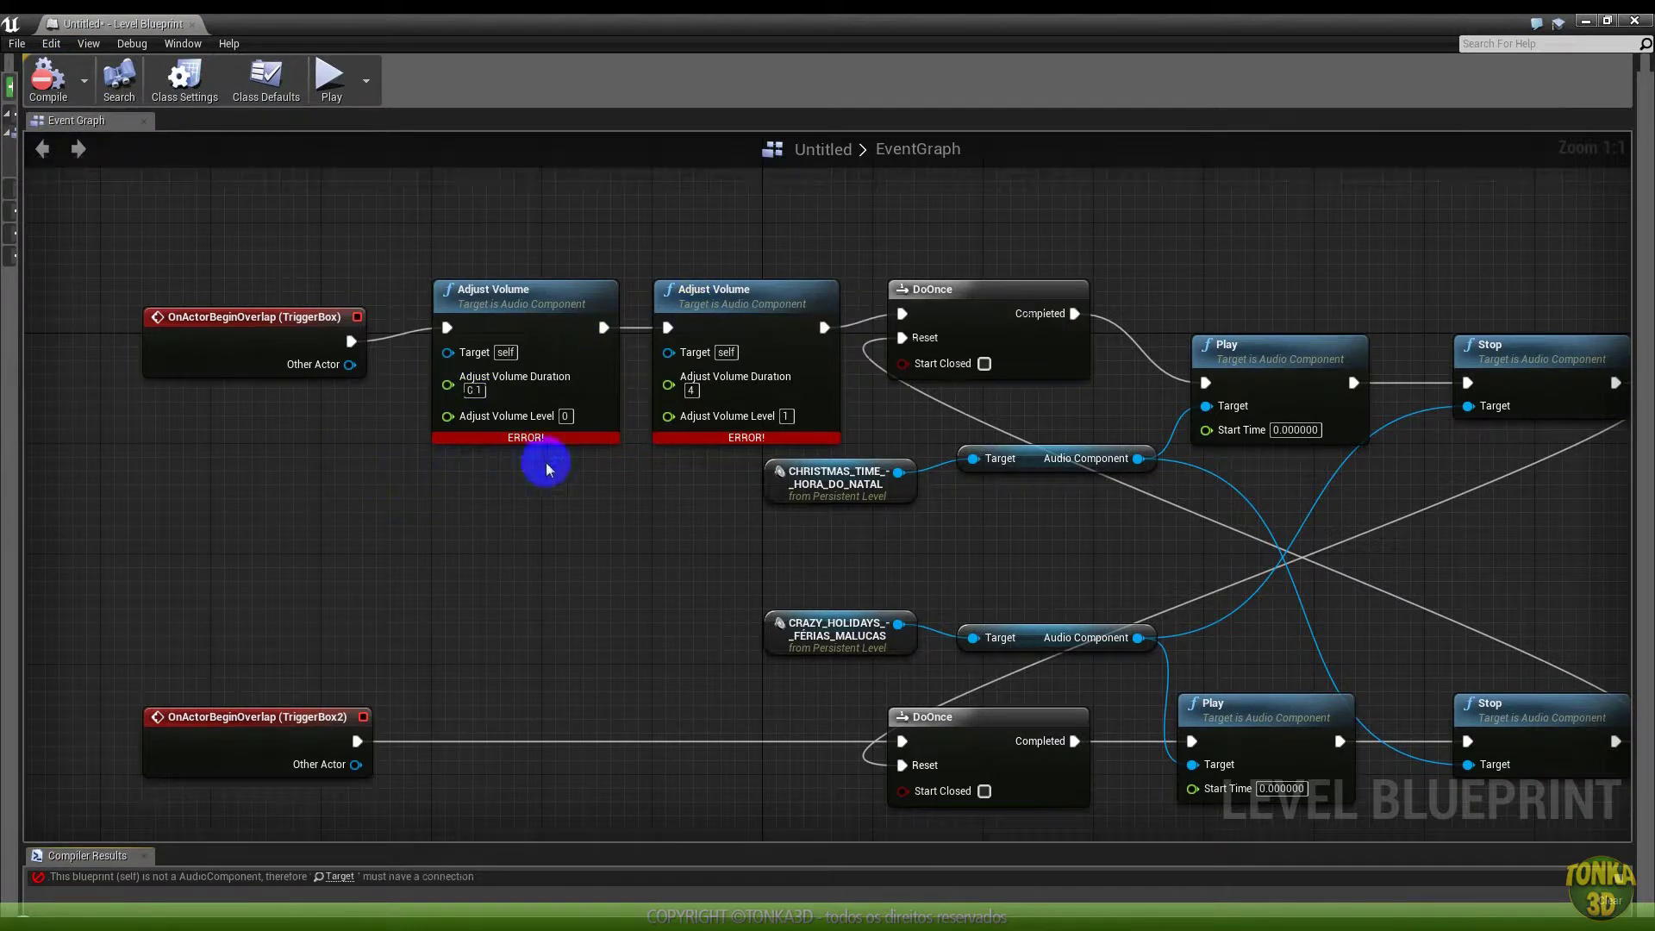
drag(816, 499, 817, 554)
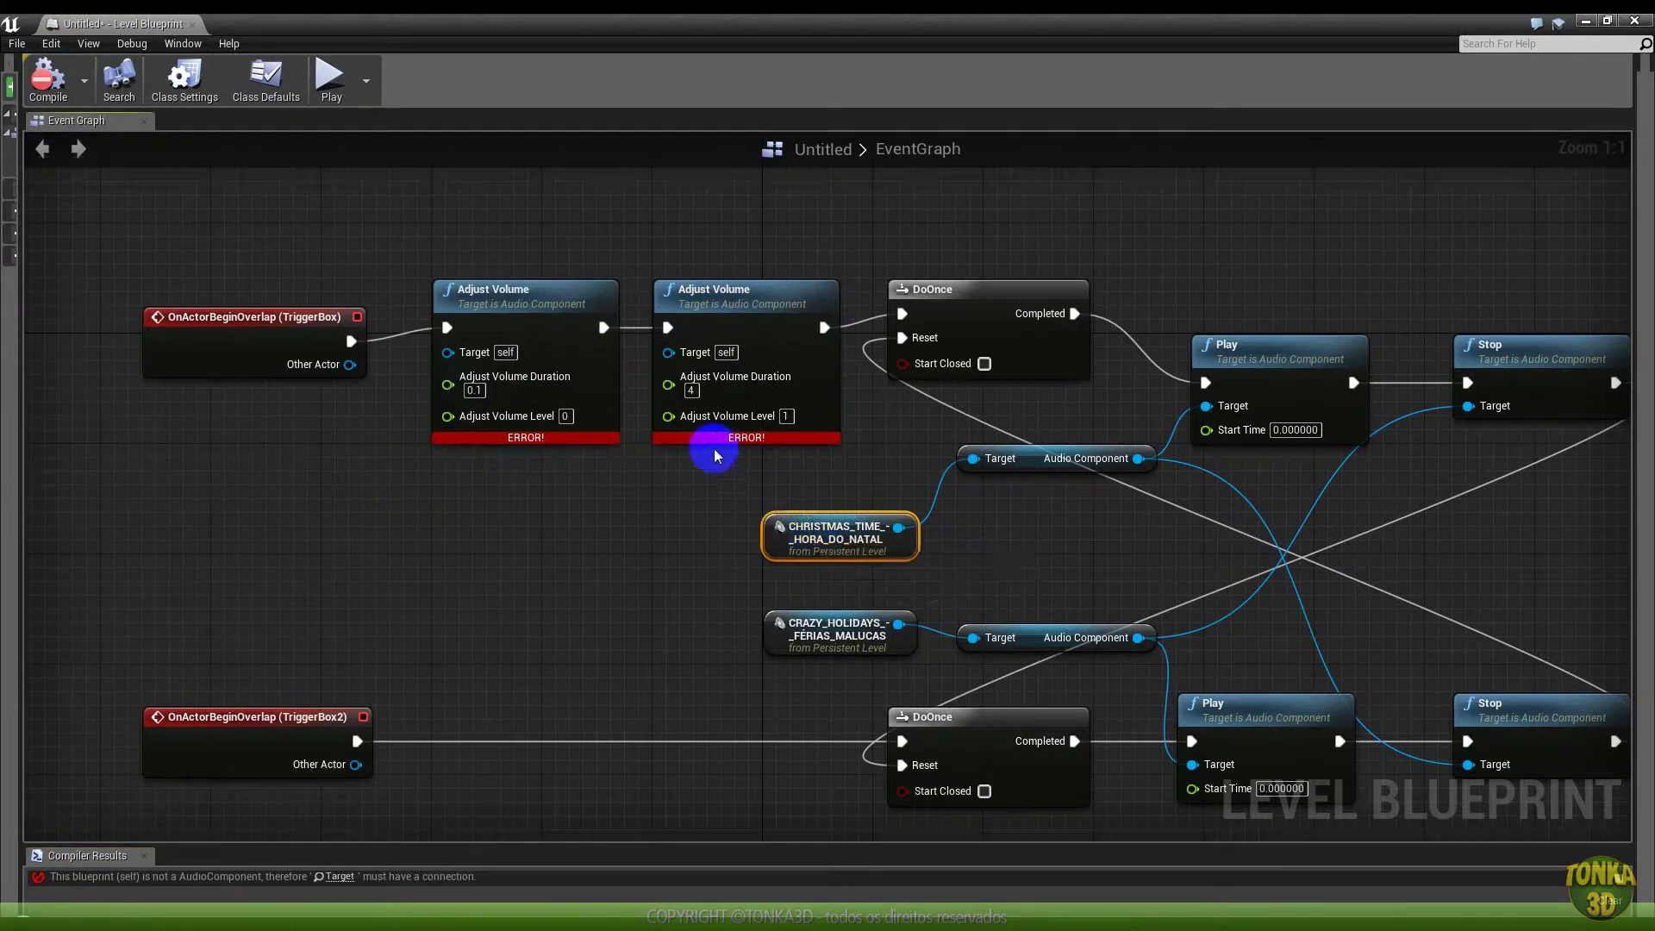
scroll(728, 449, down, 2)
drag(250, 249, 1449, 388)
drag(1322, 397, 1323, 314)
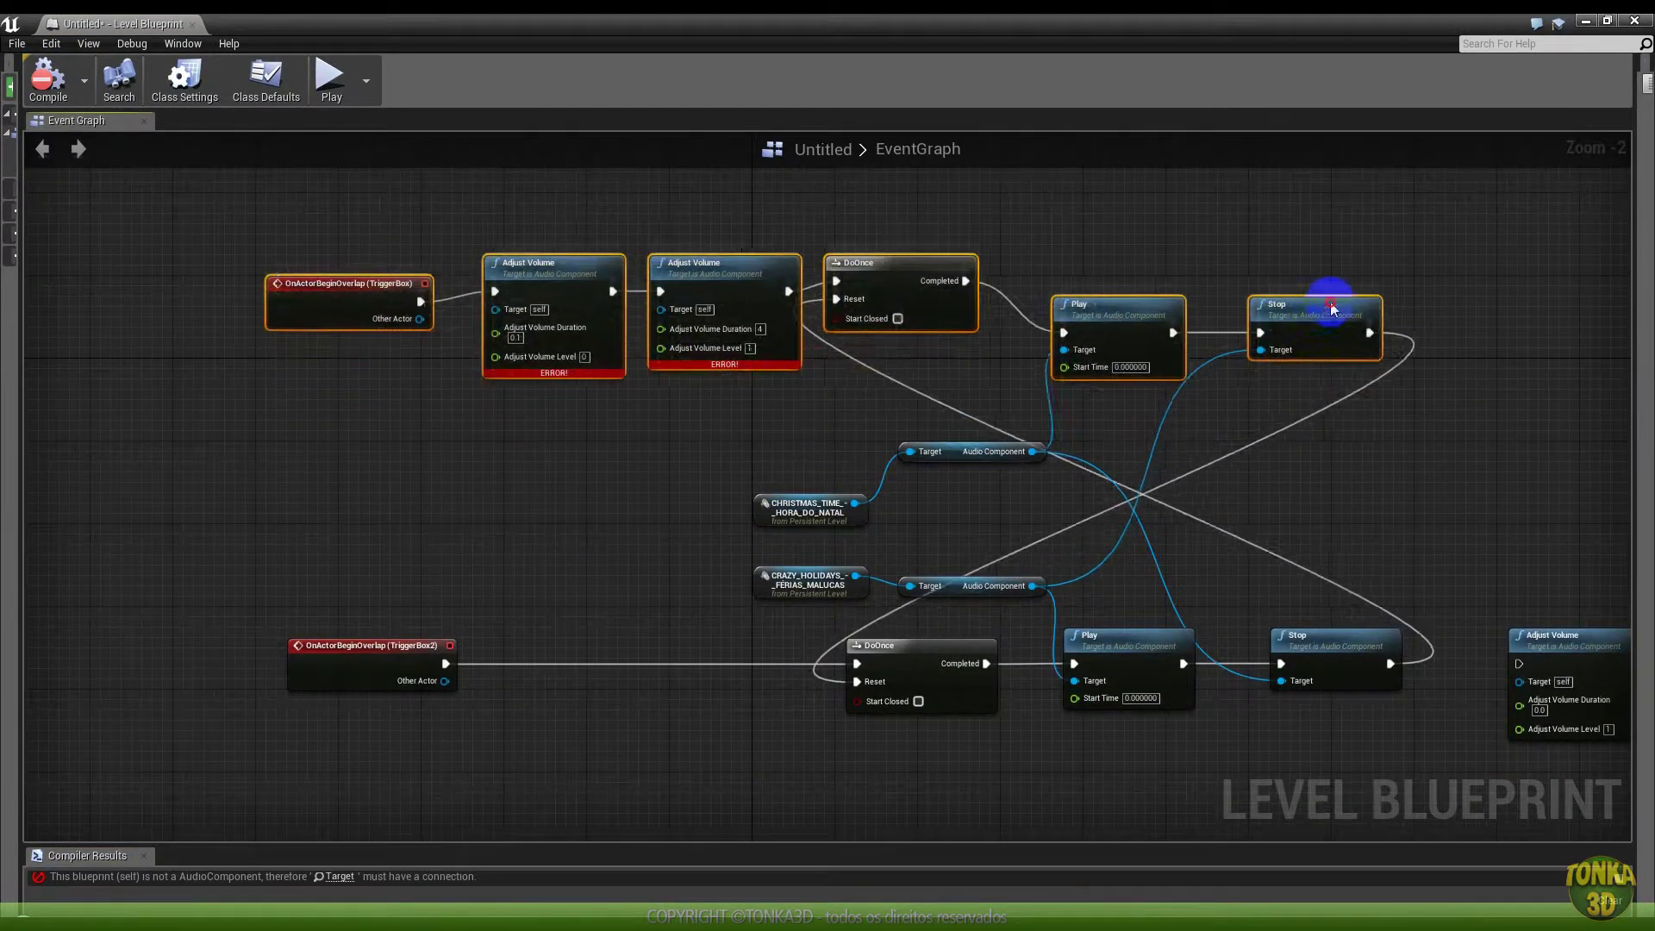
drag(172, 664, 1403, 807)
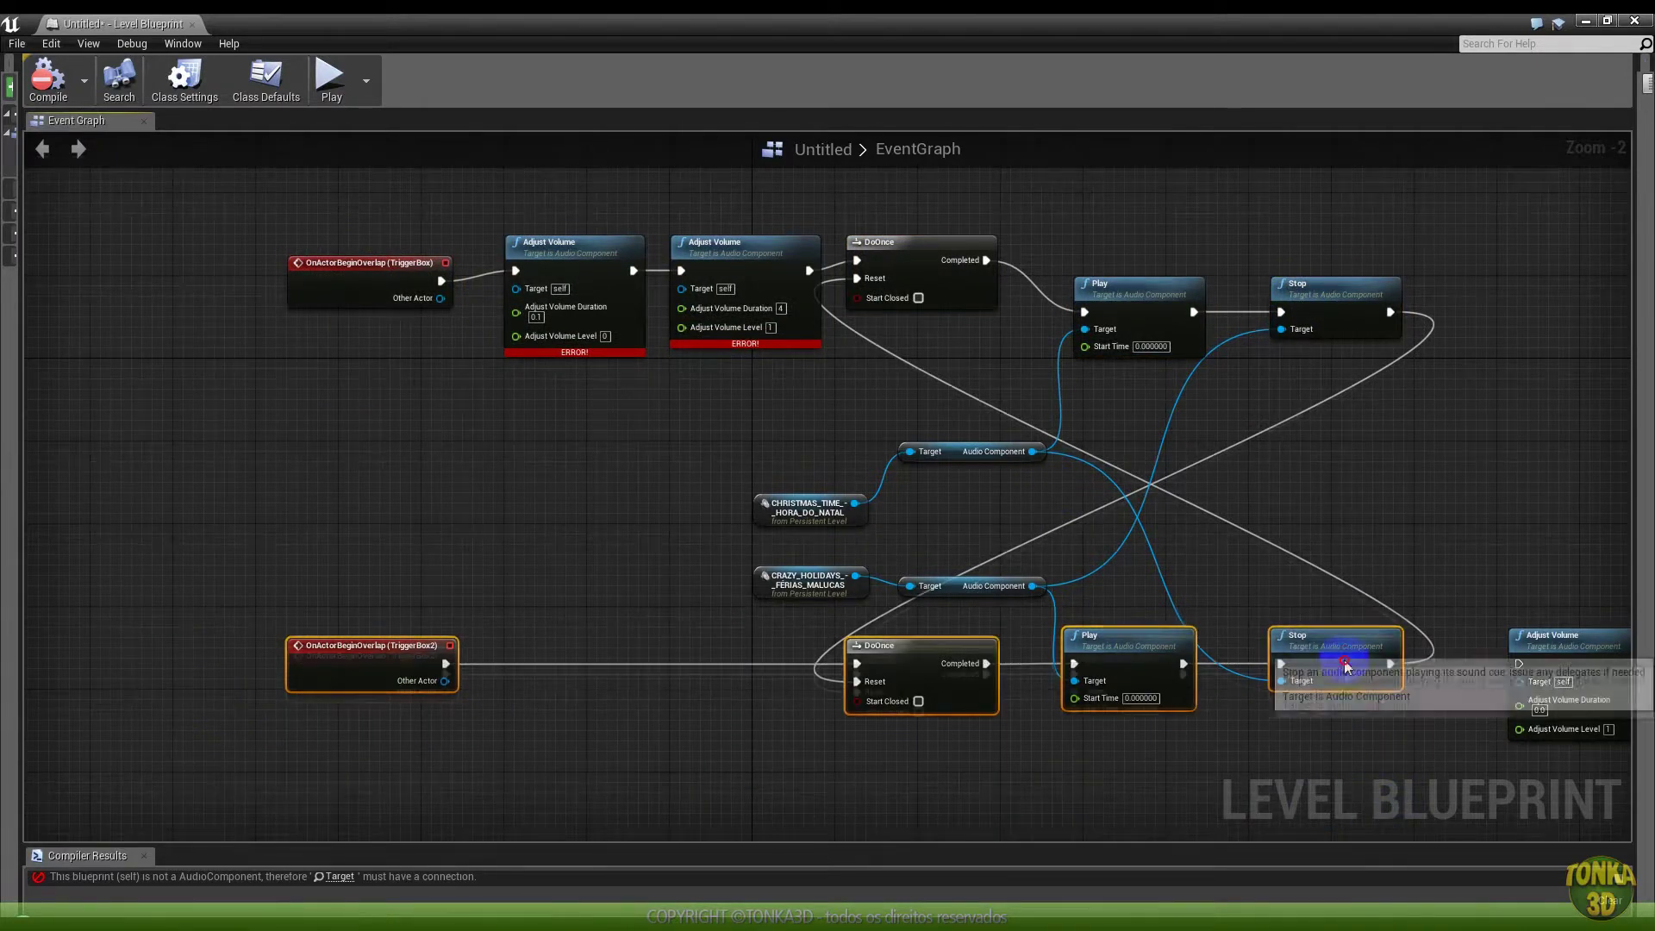
drag(1347, 664, 1347, 746)
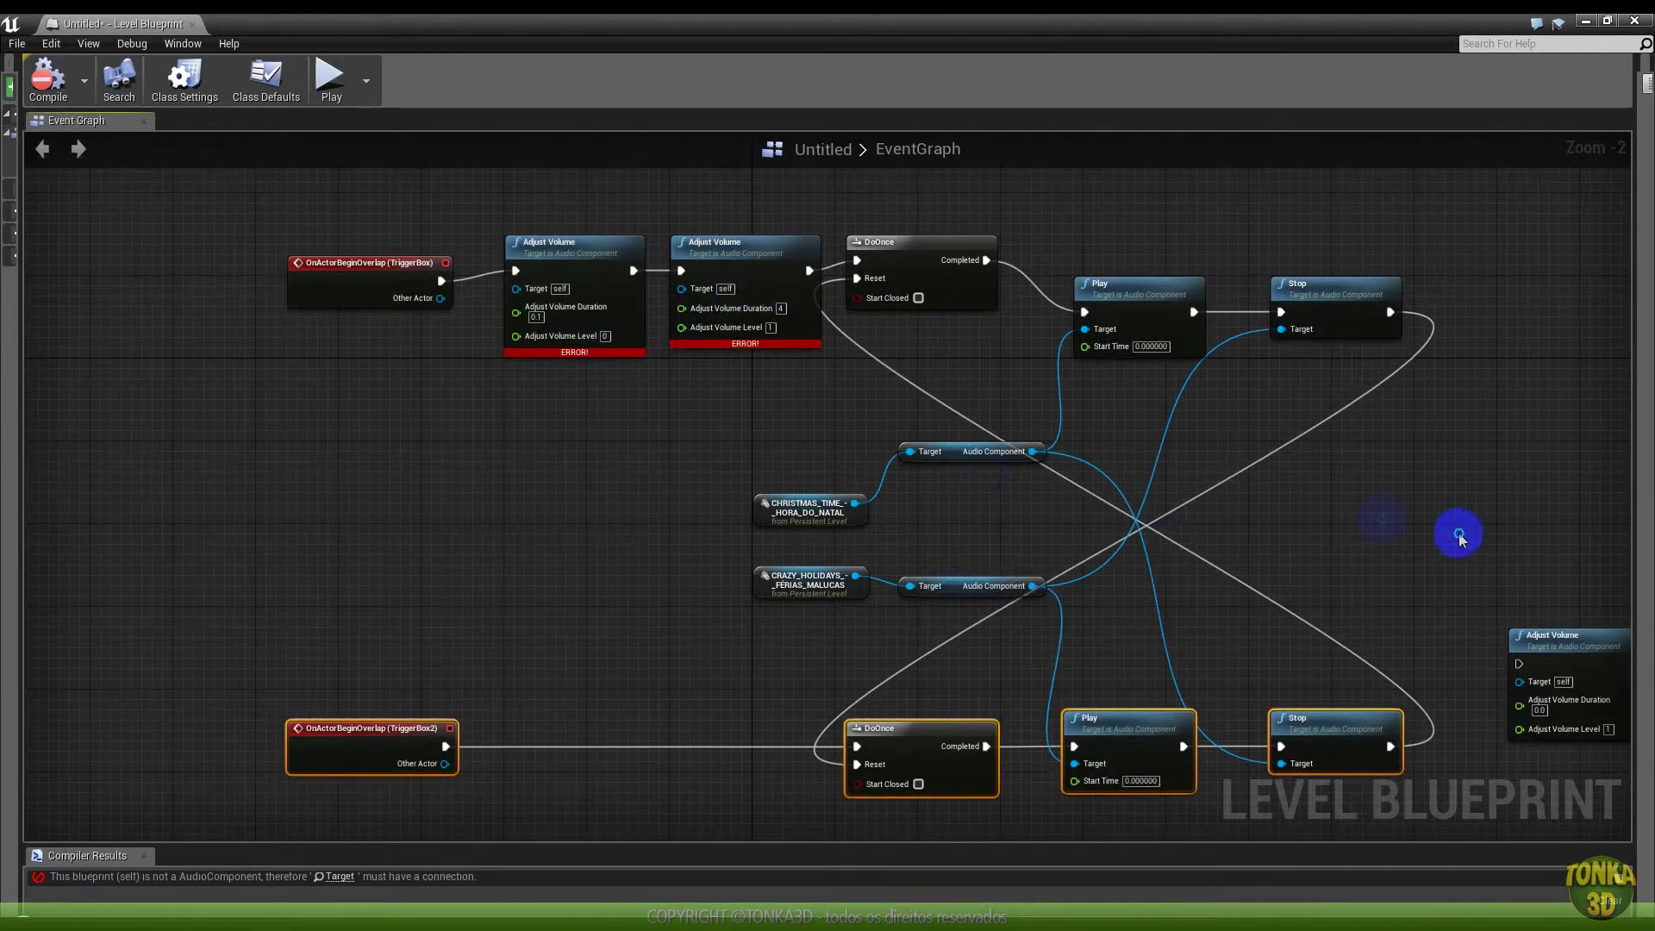
right_drag(1459, 536, 935, 469)
click(1007, 554)
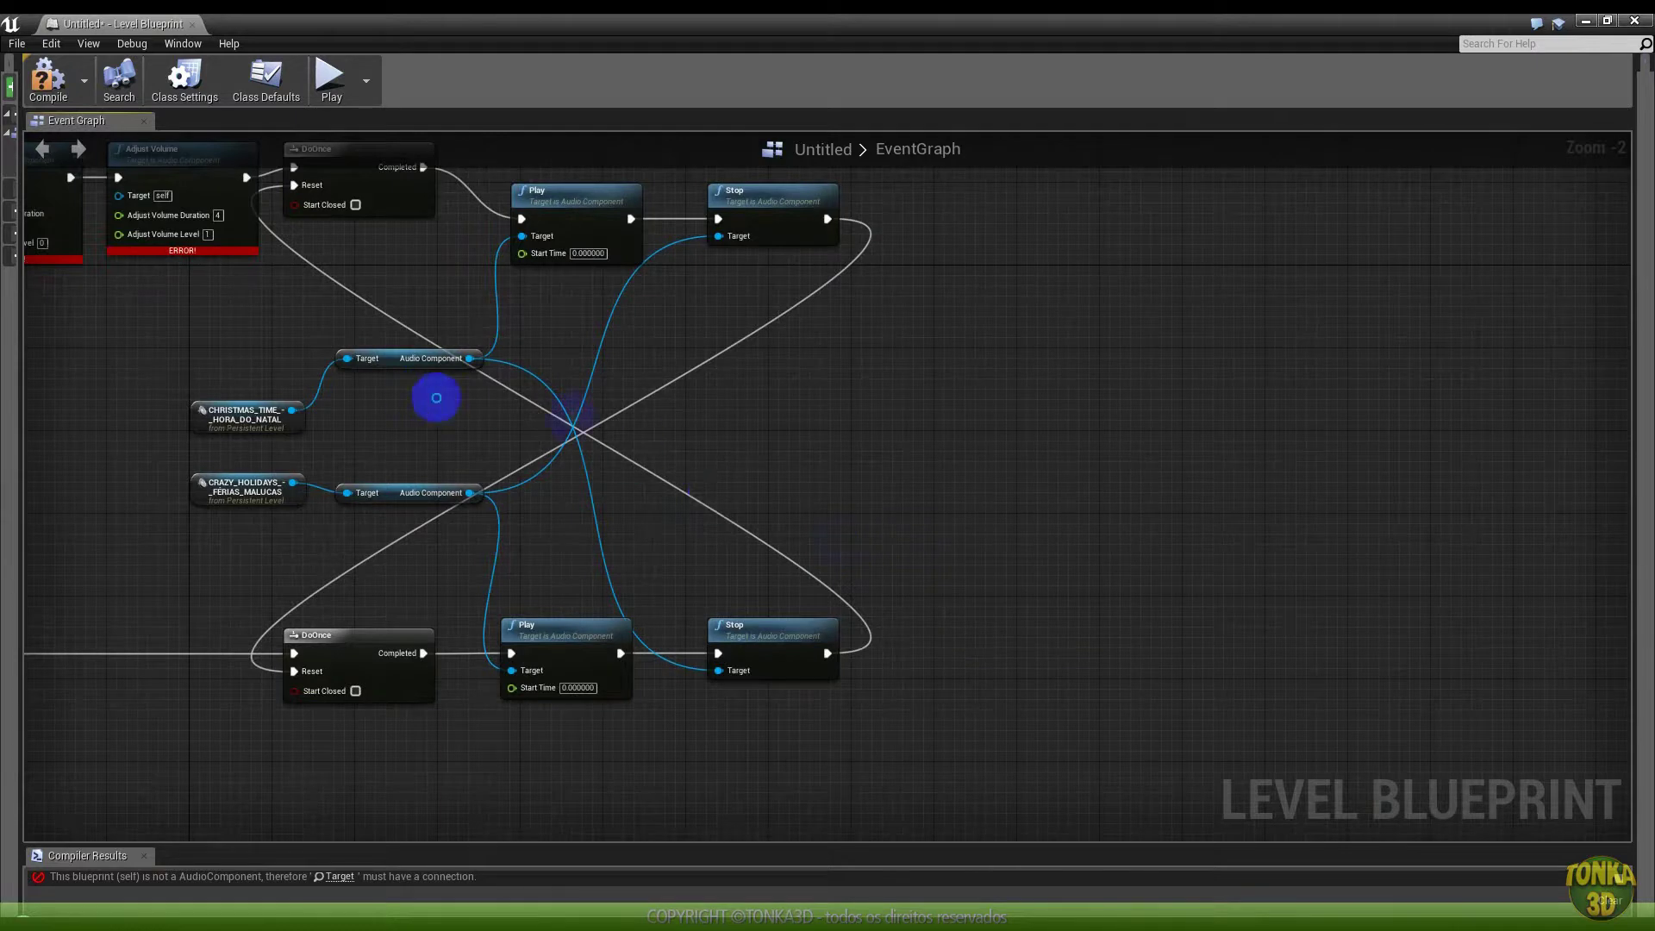
drag(1007, 554, 439, 259)
scroll(482, 428, up, 2)
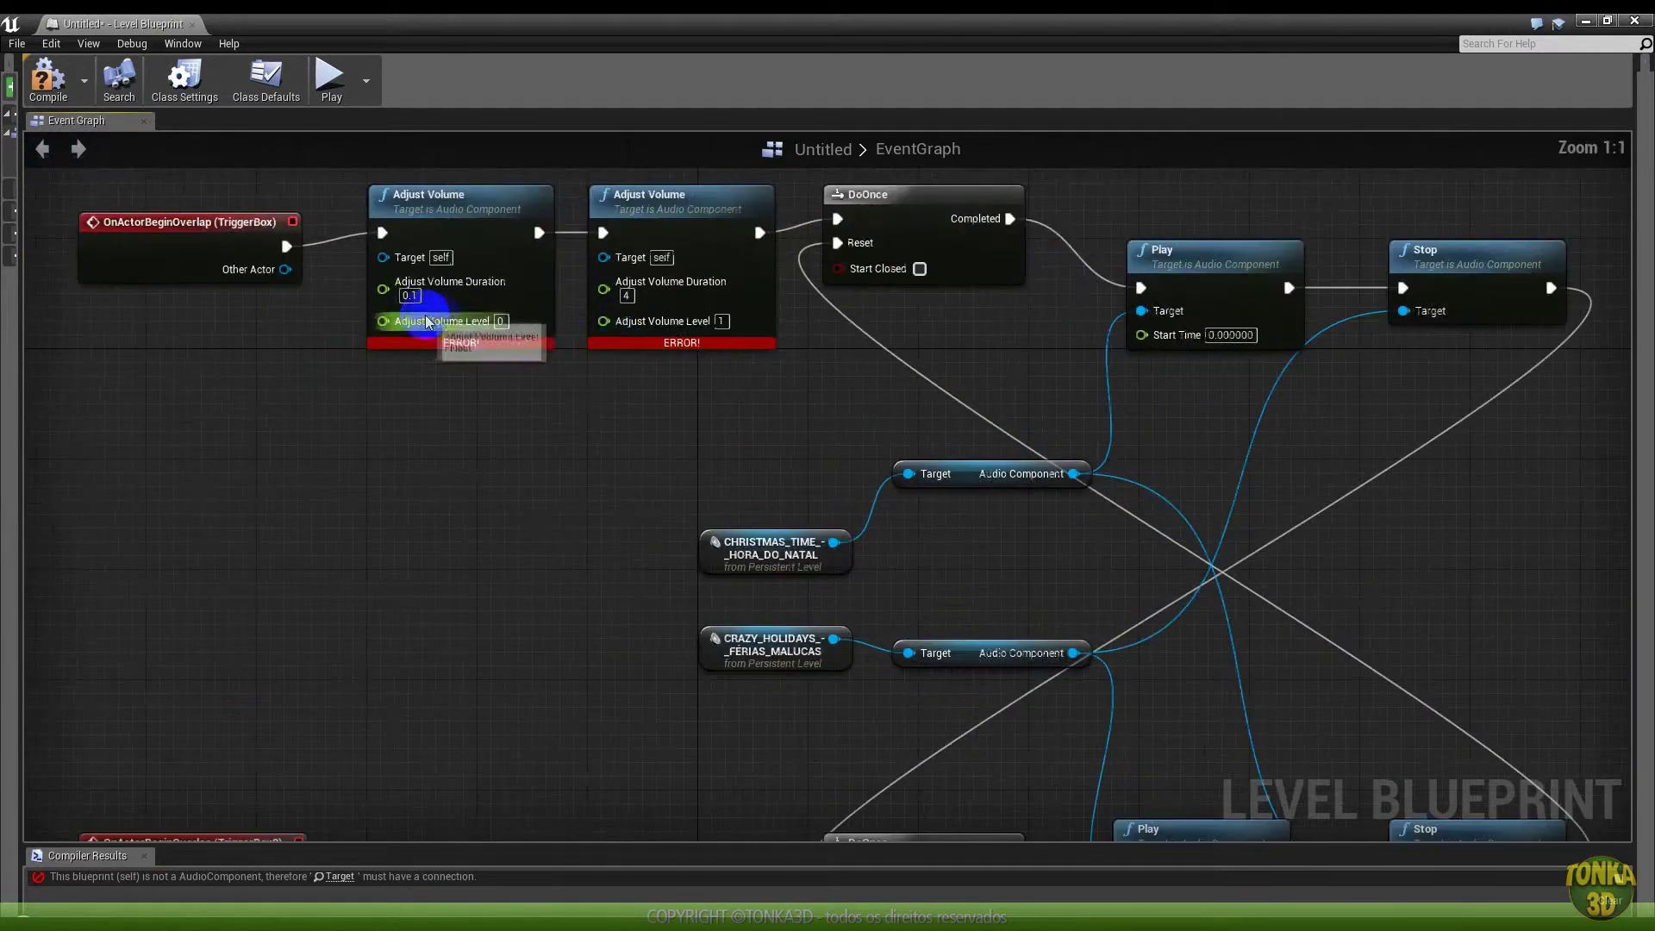
Wire both Adjust Volume Target pins to CHRISTMAS_TIME's audio component and recompile the Level Blueprint
drag(604, 258, 1073, 474)
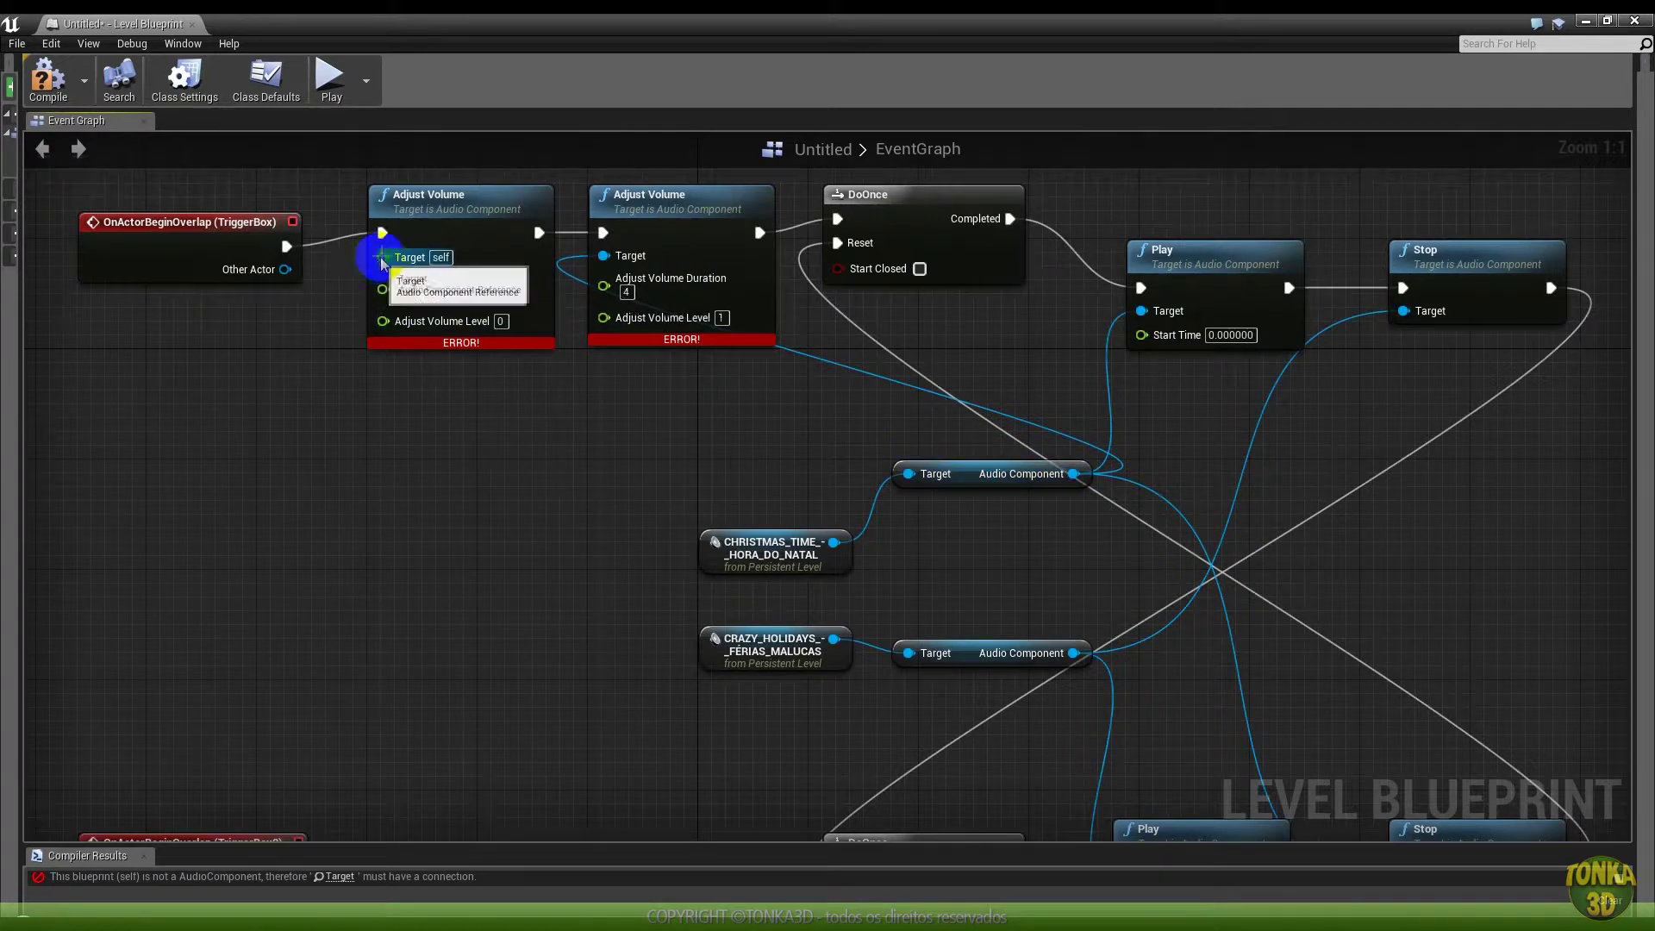
drag(383, 257, 1073, 473)
right_drag(673, 453, 818, 485)
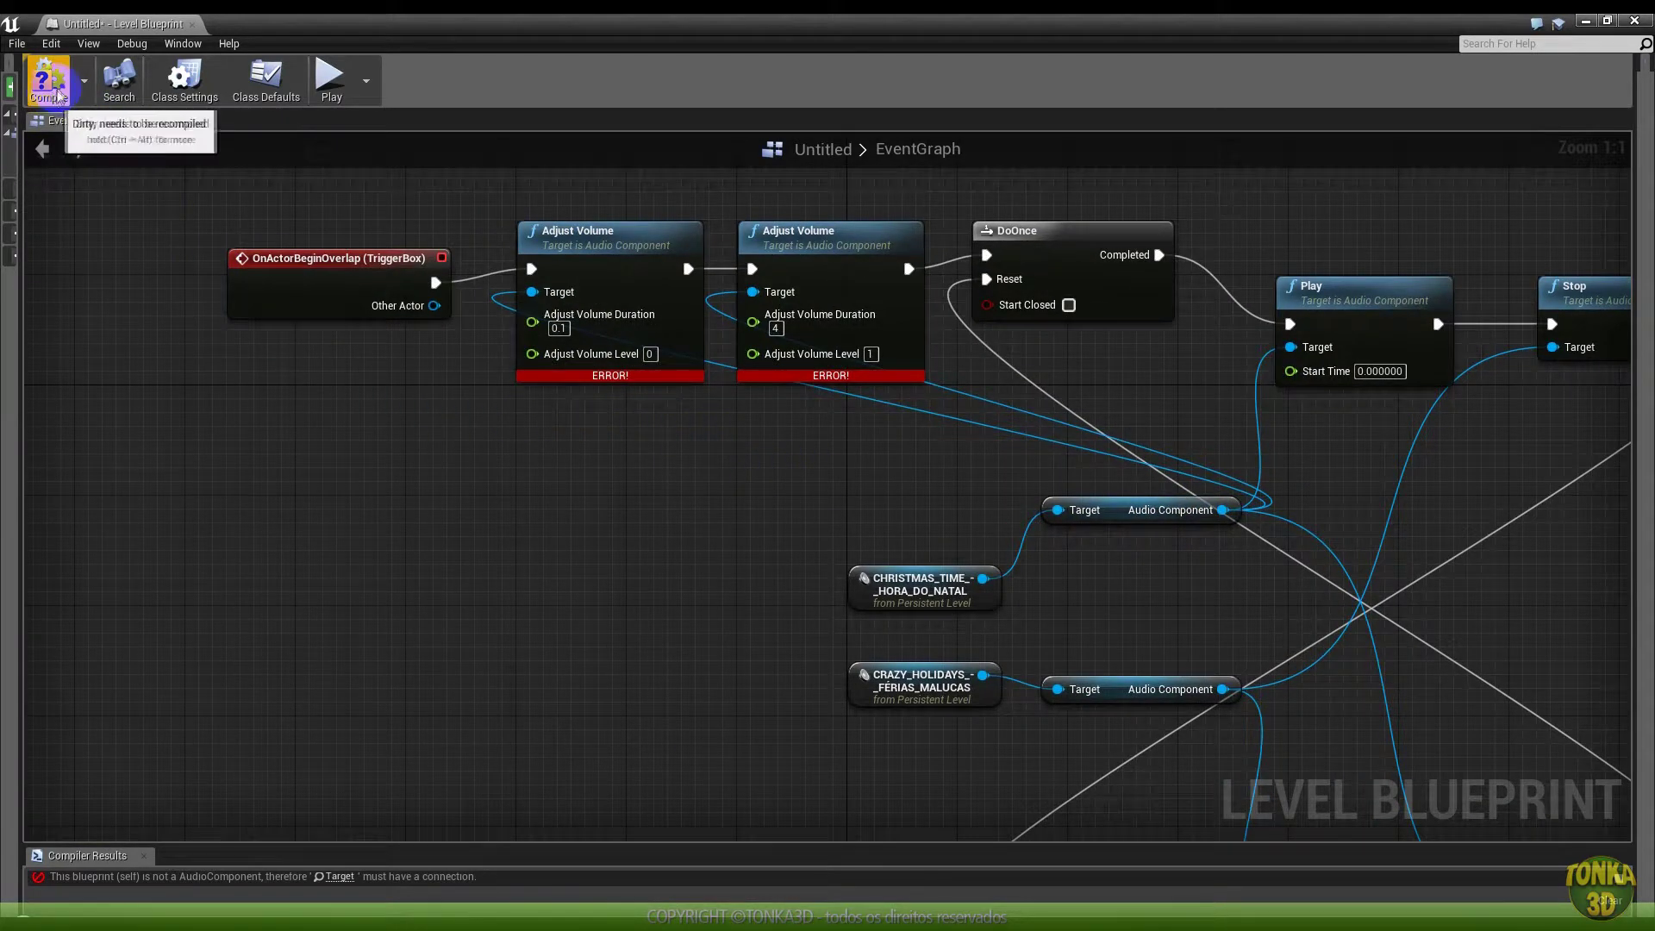
click(57, 93)
right_drag(774, 412, 634, 328)
scroll(655, 343, down, 1)
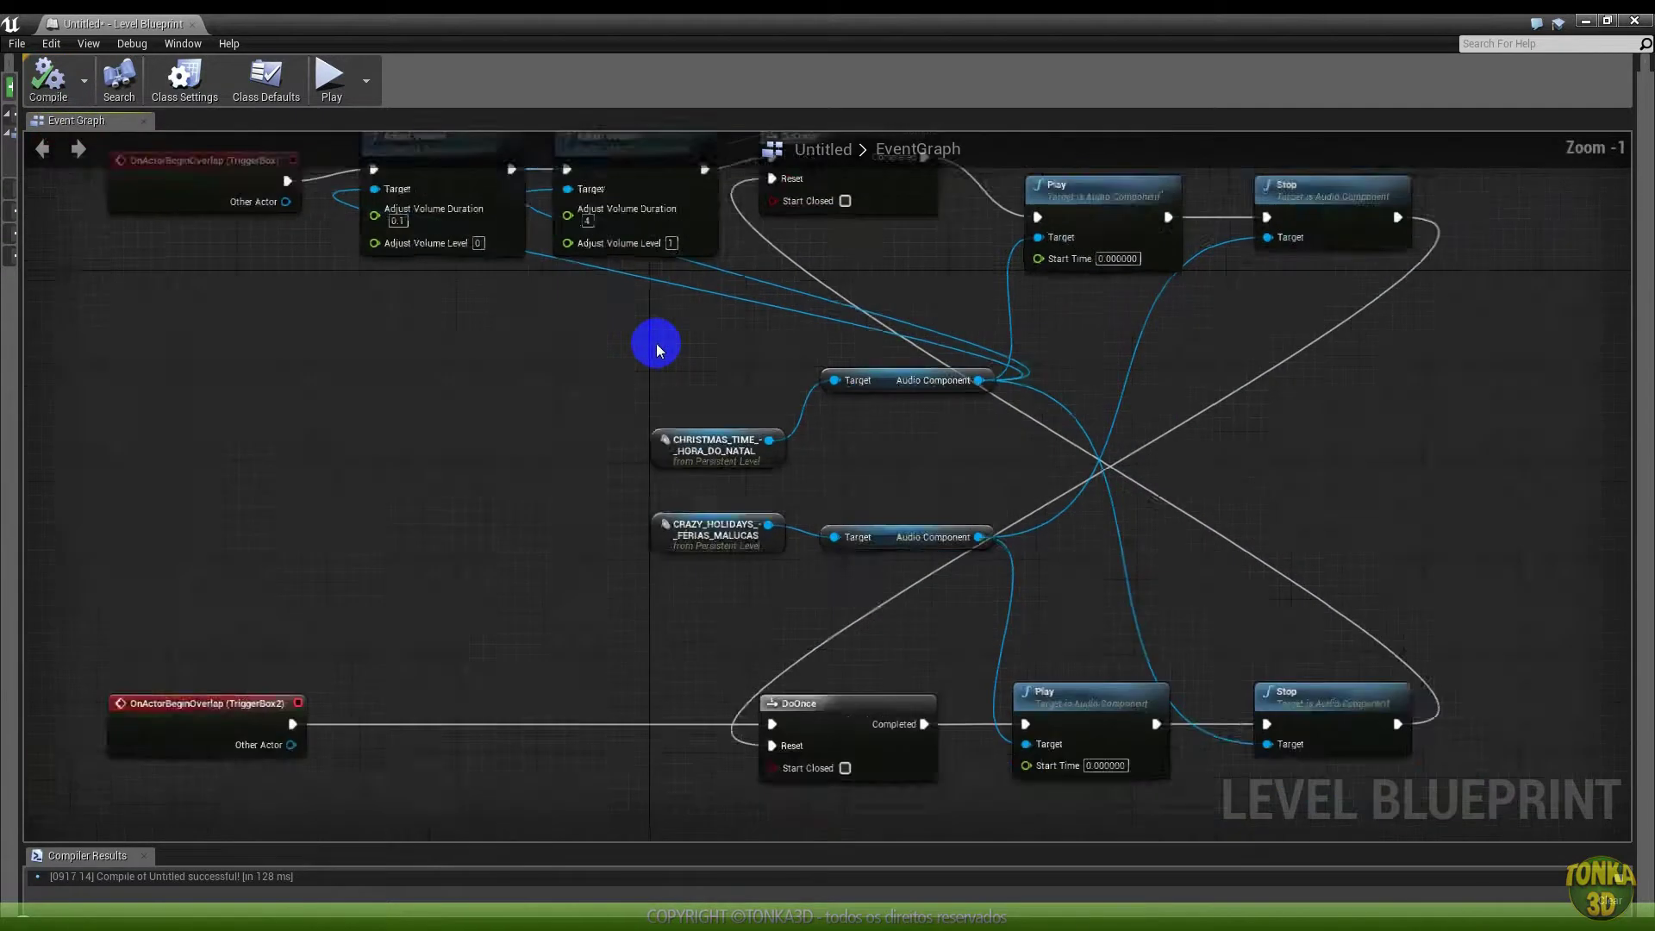
scroll(655, 343, down, 1)
right_drag(491, 313, 458, 360)
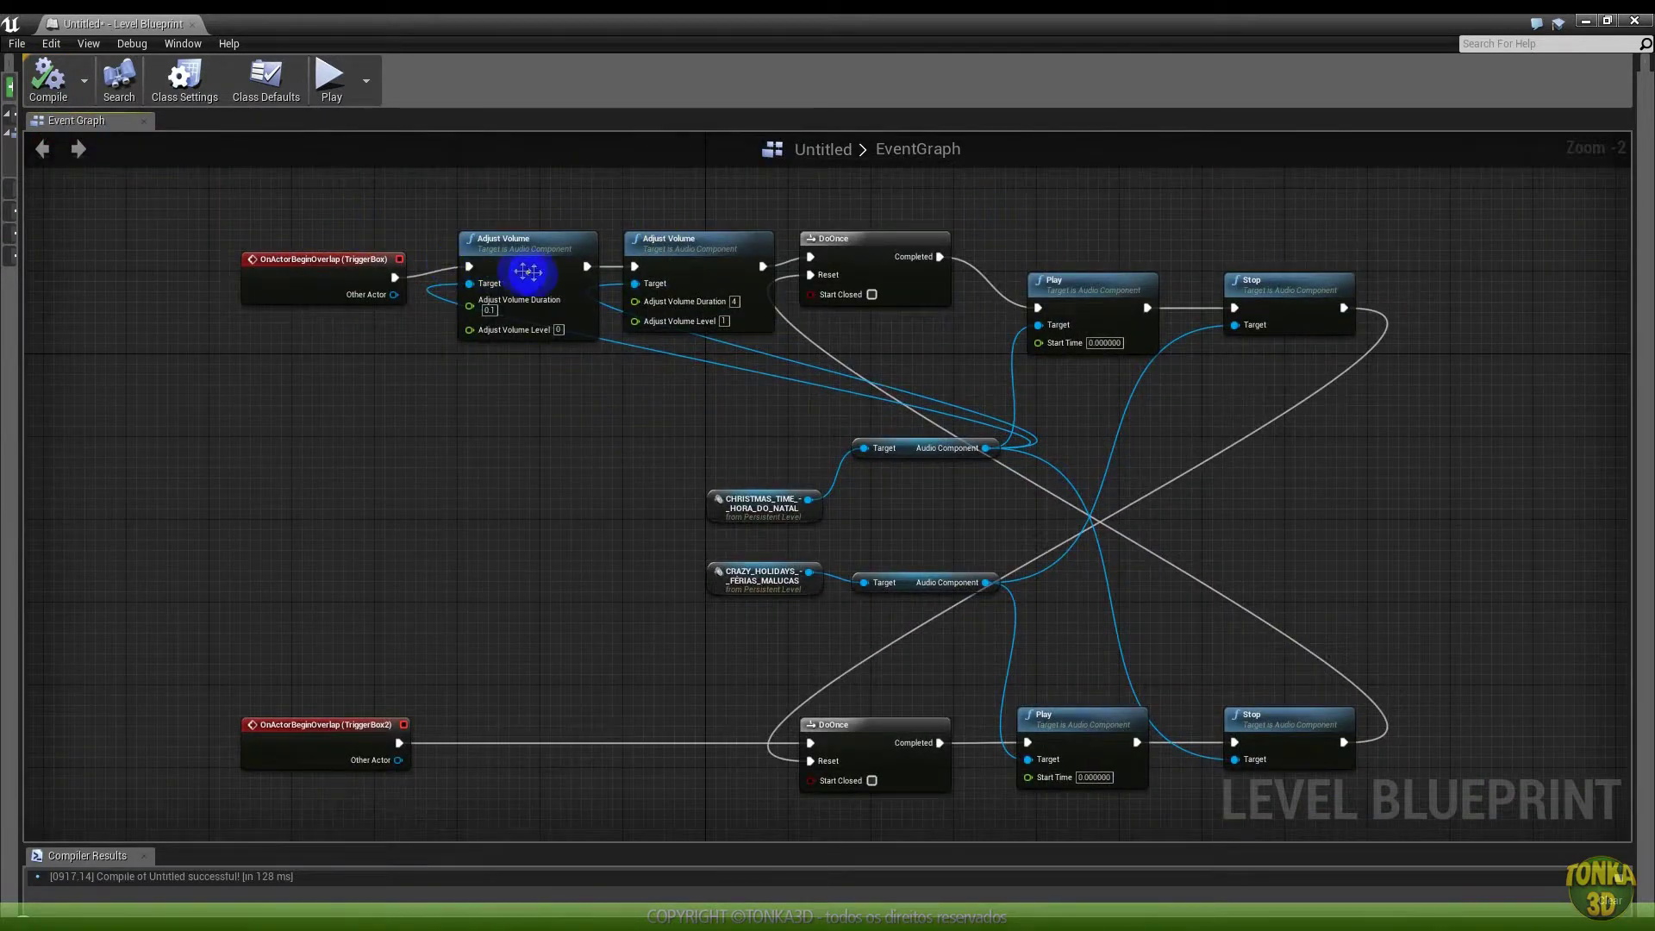
scroll(528, 272, up, 2)
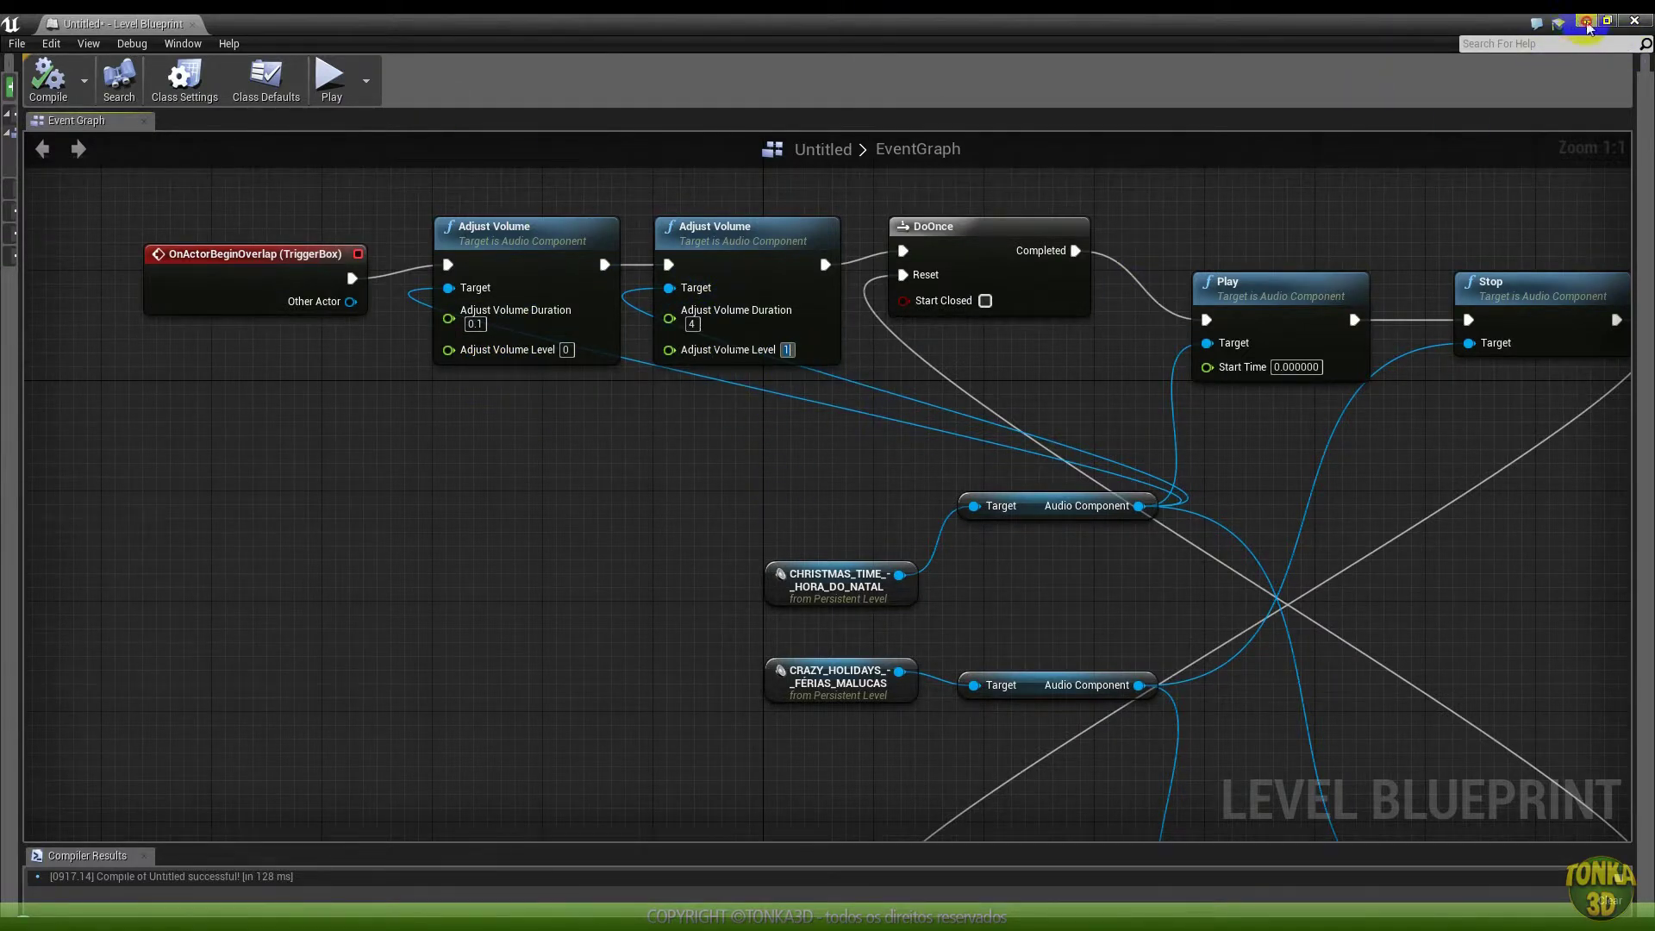
Play the level, walk toward the sphere and back away, then stop the session
click(1587, 21)
click(828, 76)
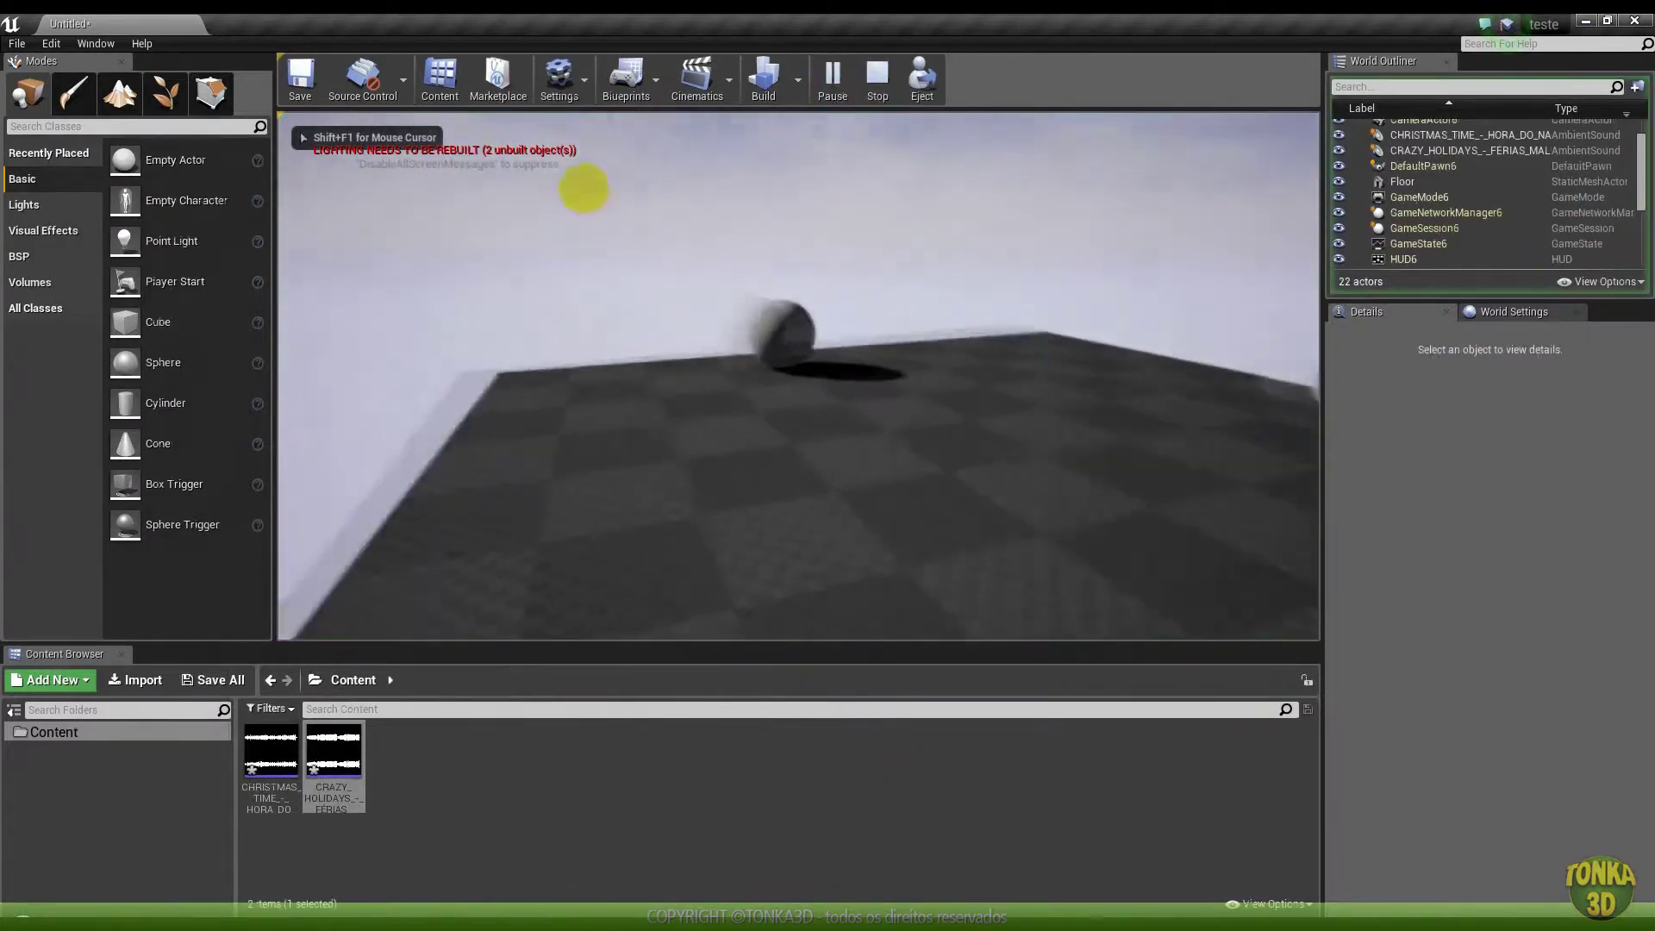
key(w)
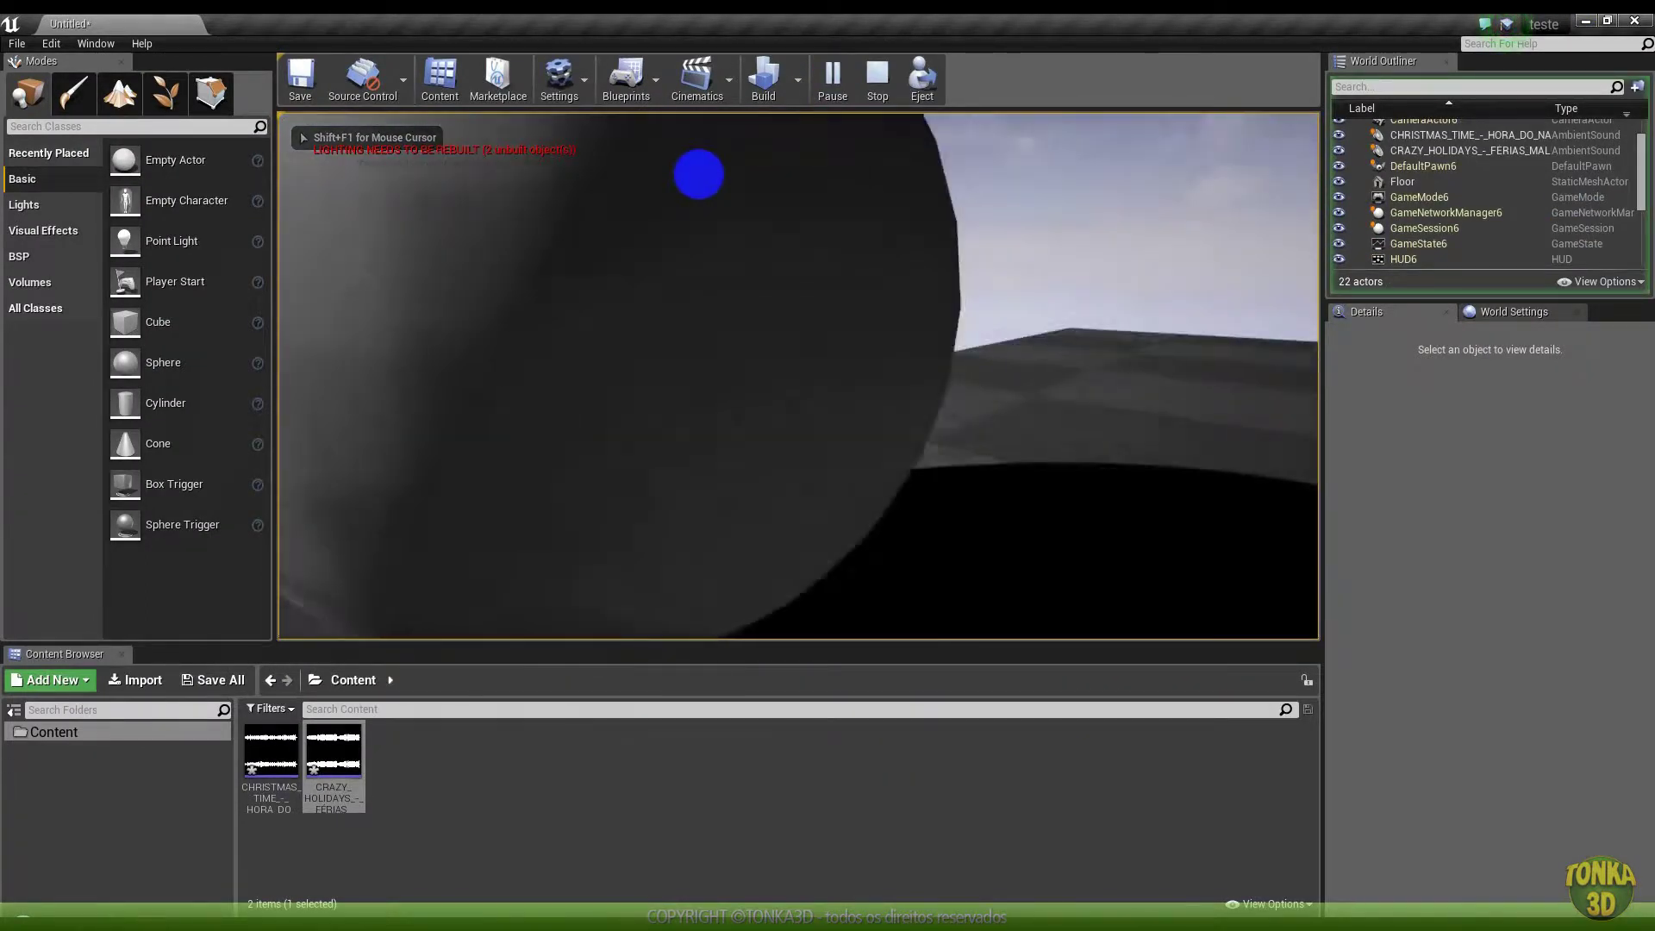
key(w)
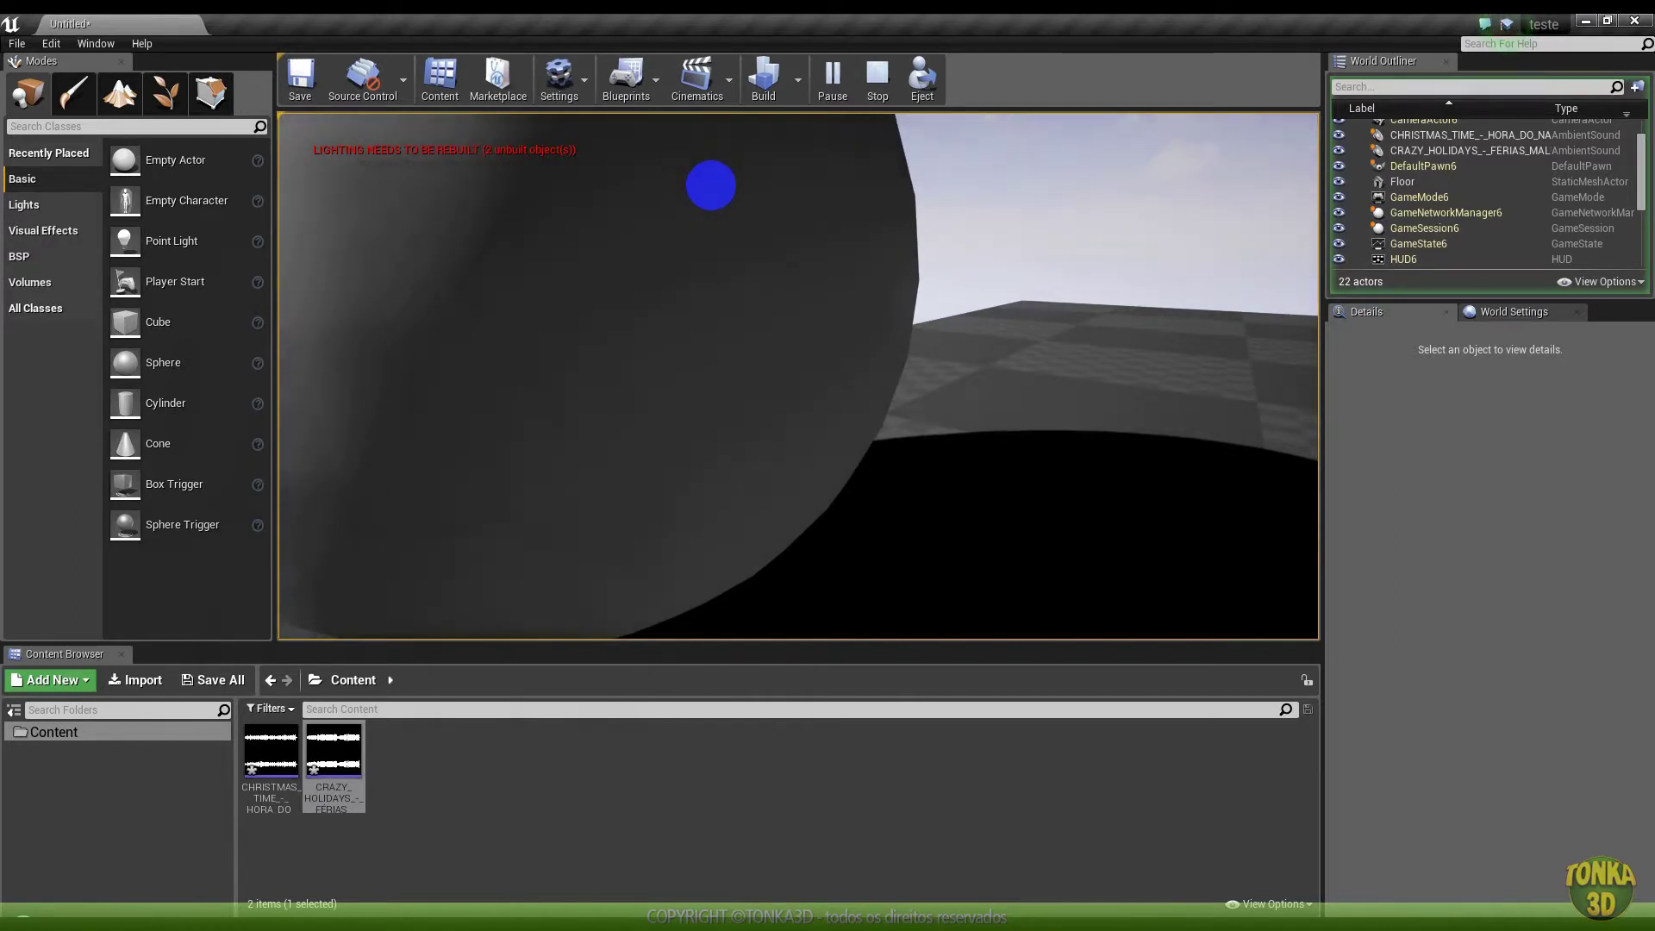
key(s)
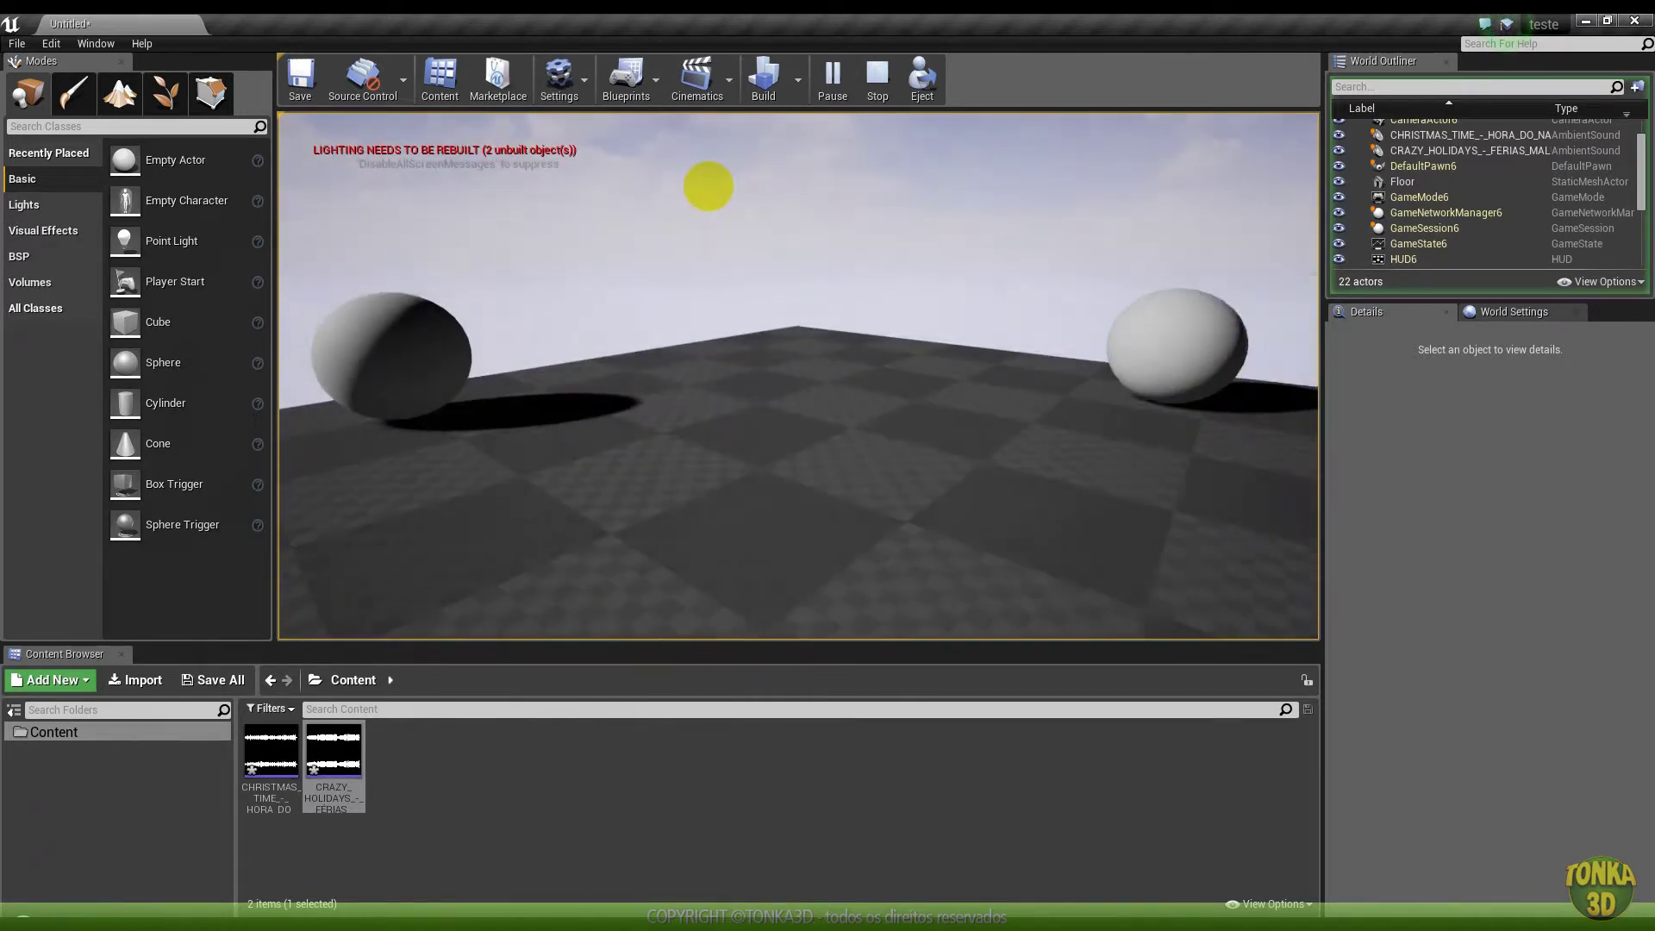
key(Escape)
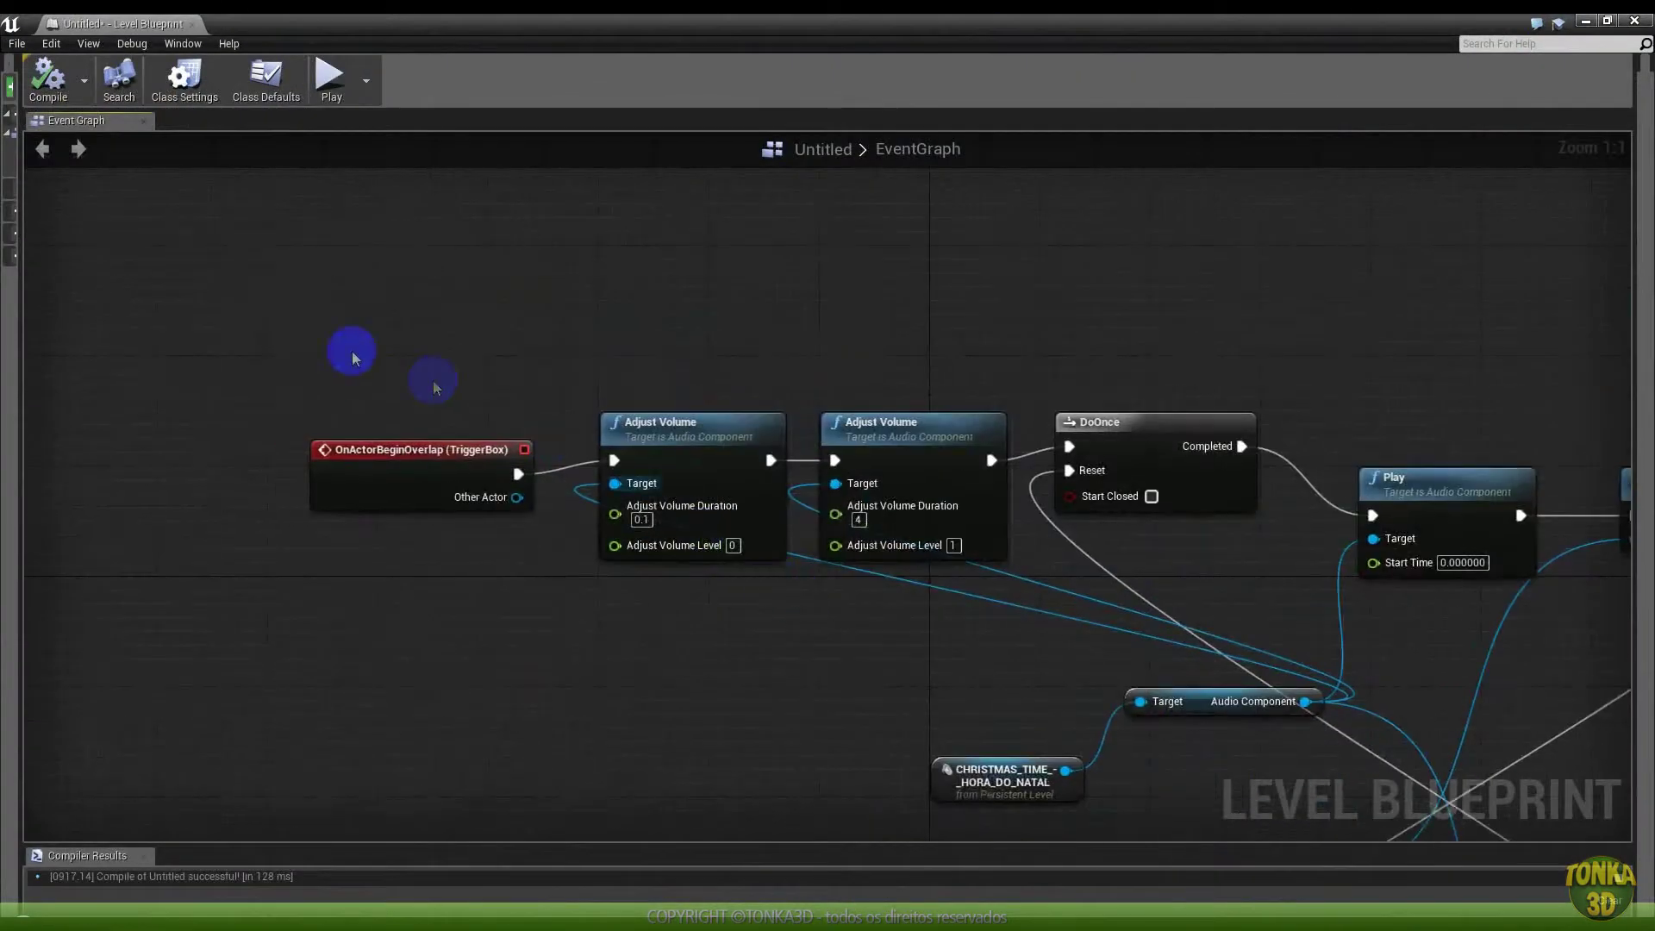
Move the TriggerBox overlap event and first Adjust Volume node leftward to make space
drag(303, 331, 757, 593)
drag(449, 443, 293, 430)
drag(526, 412, 554, 426)
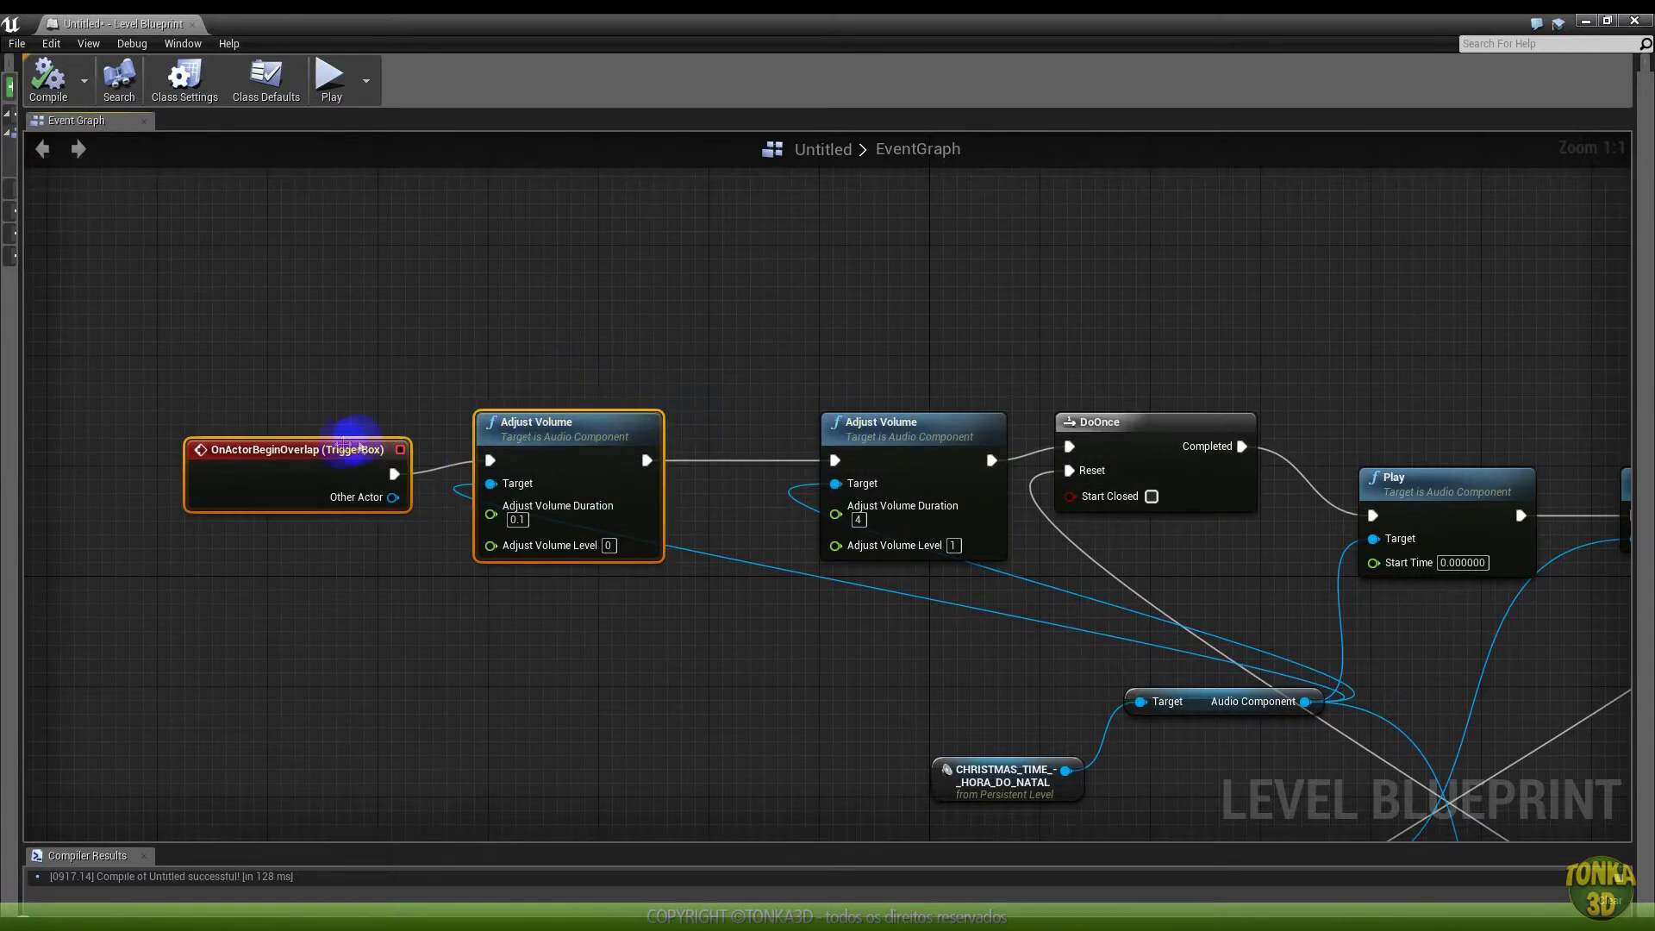
Add a Delay node off the first Adjust Volume's exec output
right_drag(1269, 493, 917, 418)
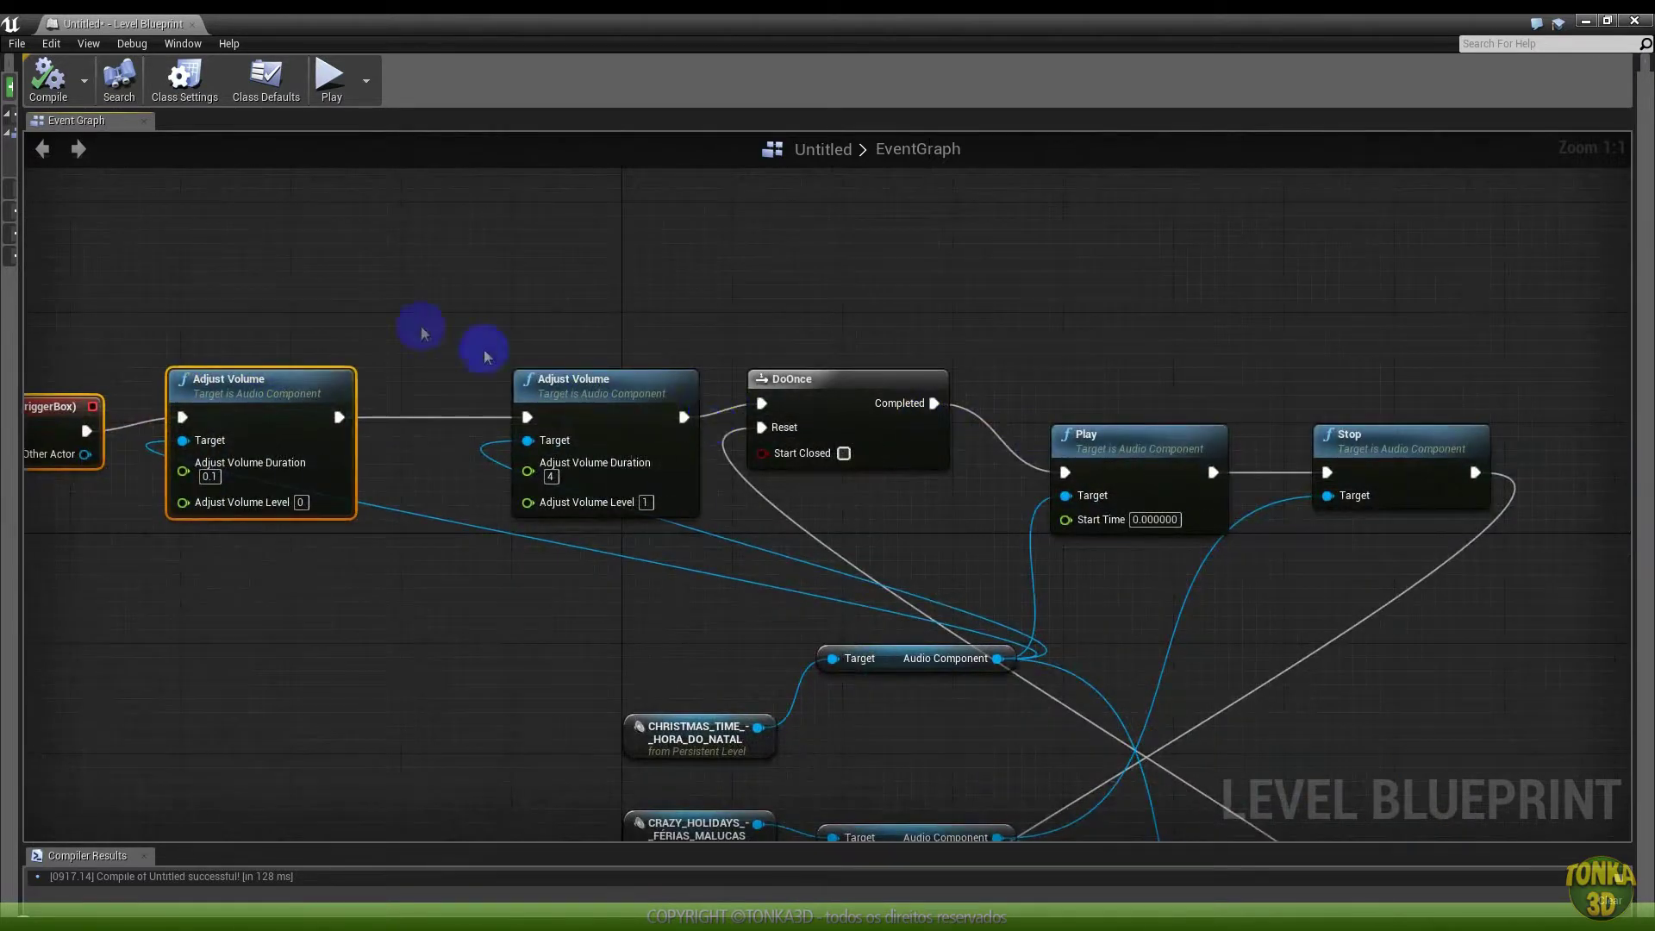
right_drag(40, 398, 130, 407)
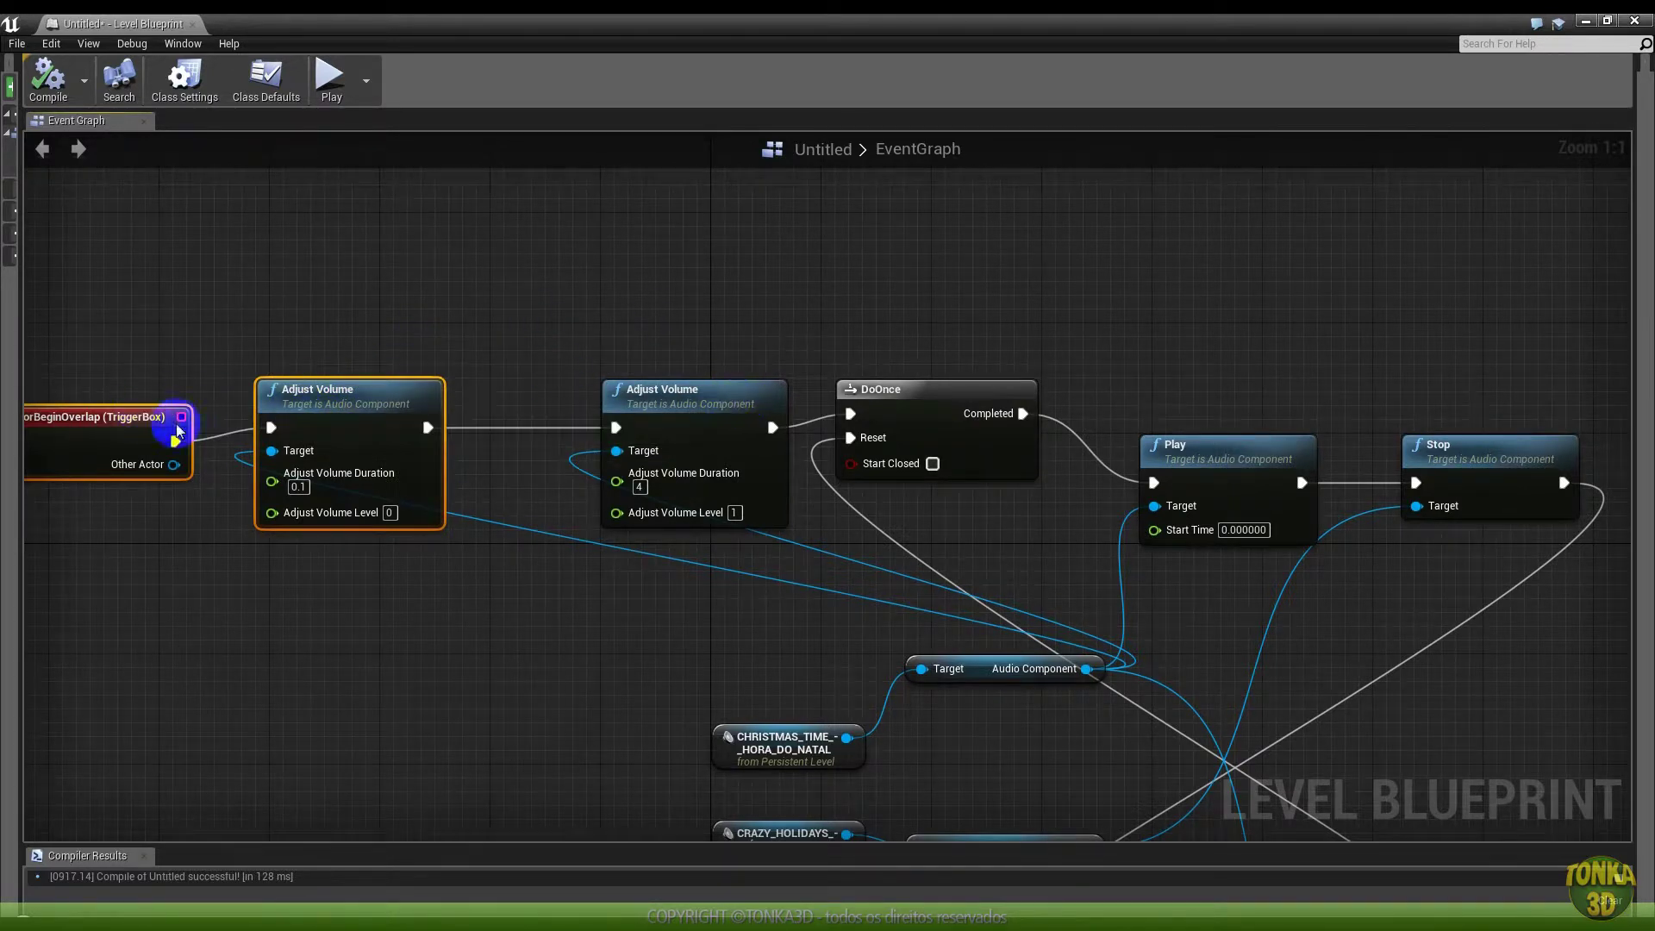
click(1434, 457)
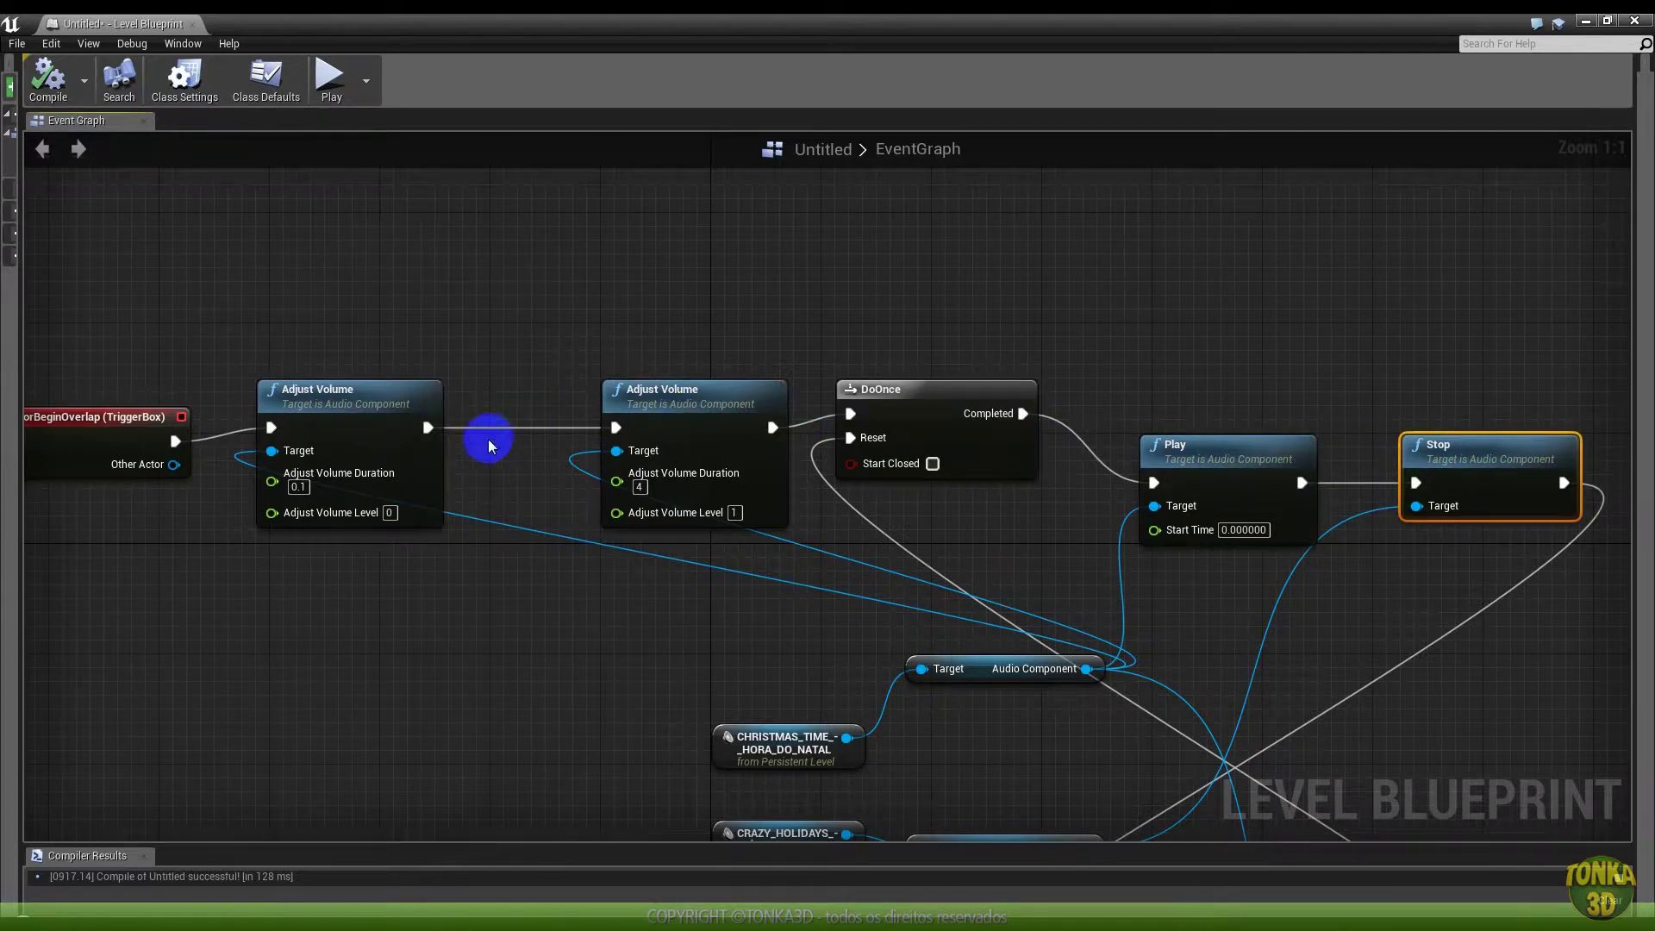
drag(427, 428, 492, 426)
click(529, 460)
text(delay)
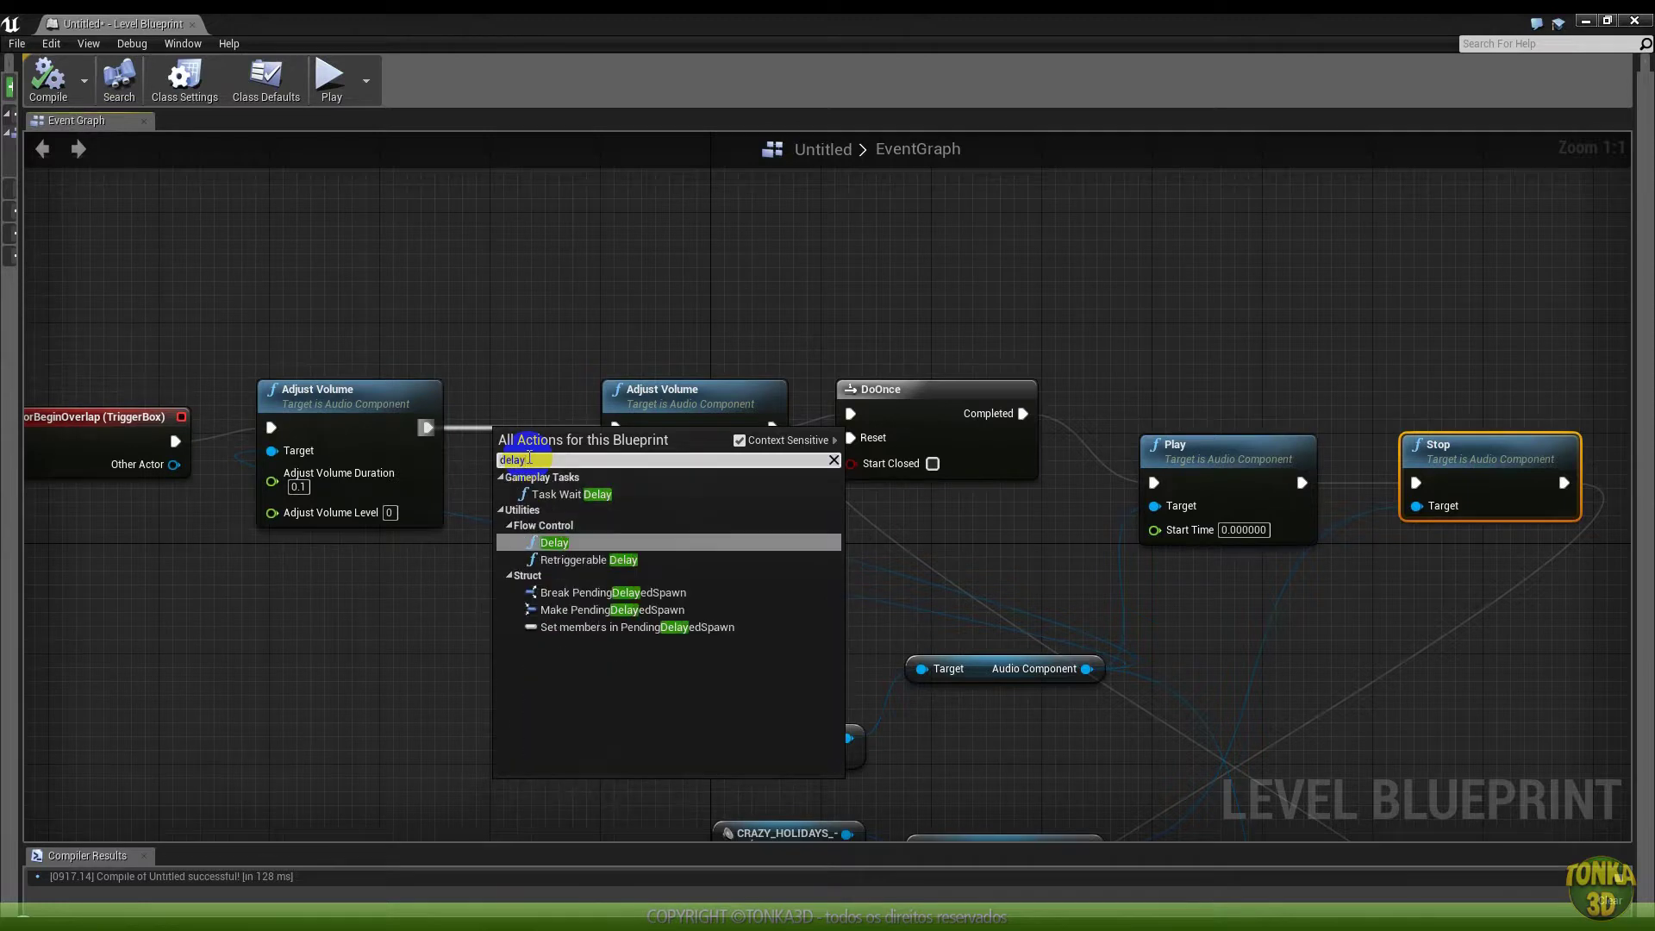
click(556, 542)
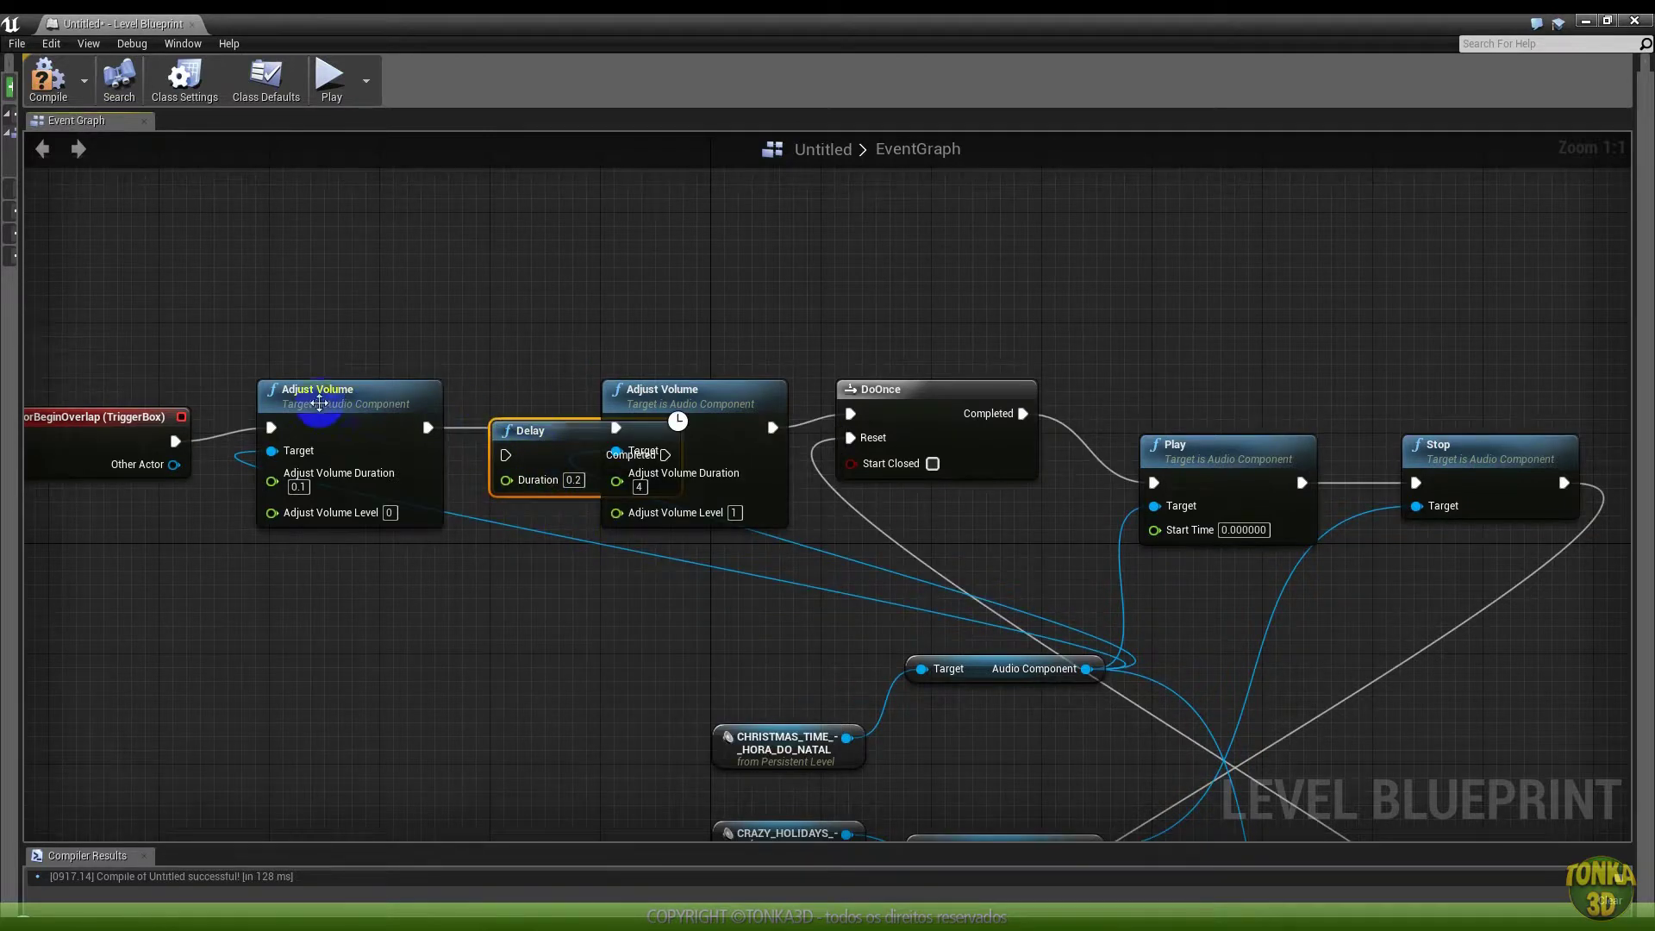
Wire the 0.2-second Delay's Completed pin into the second Adjust Volume and line up the nodes
drag(129, 315, 358, 545)
drag(267, 395, 129, 395)
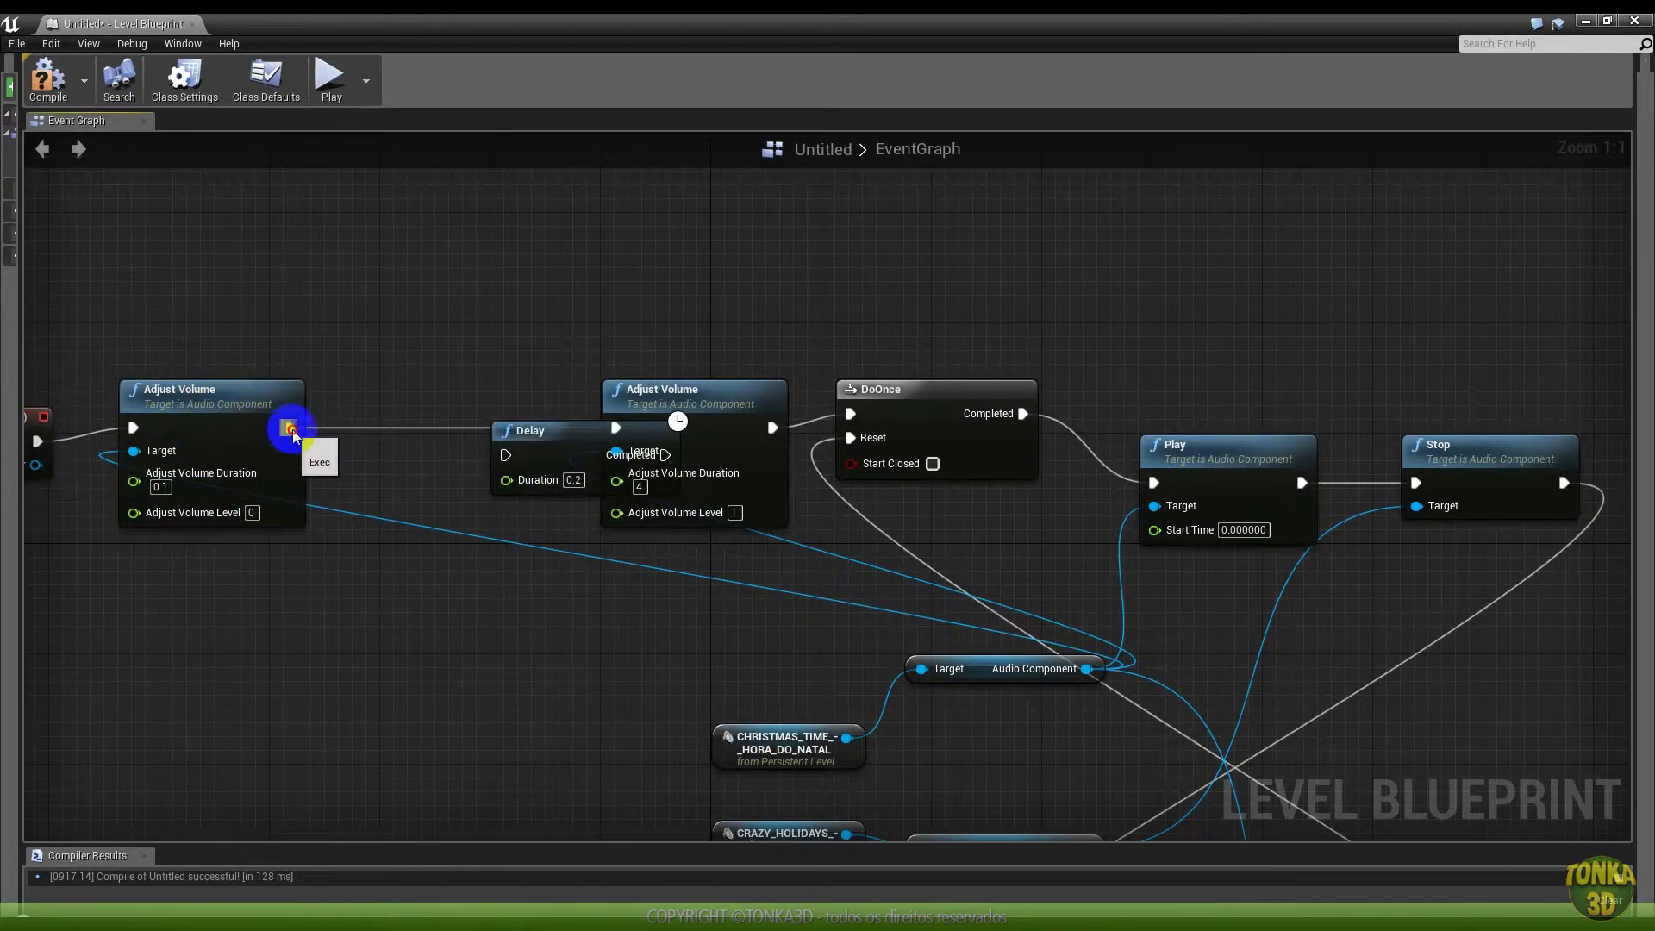
drag(521, 458, 396, 444)
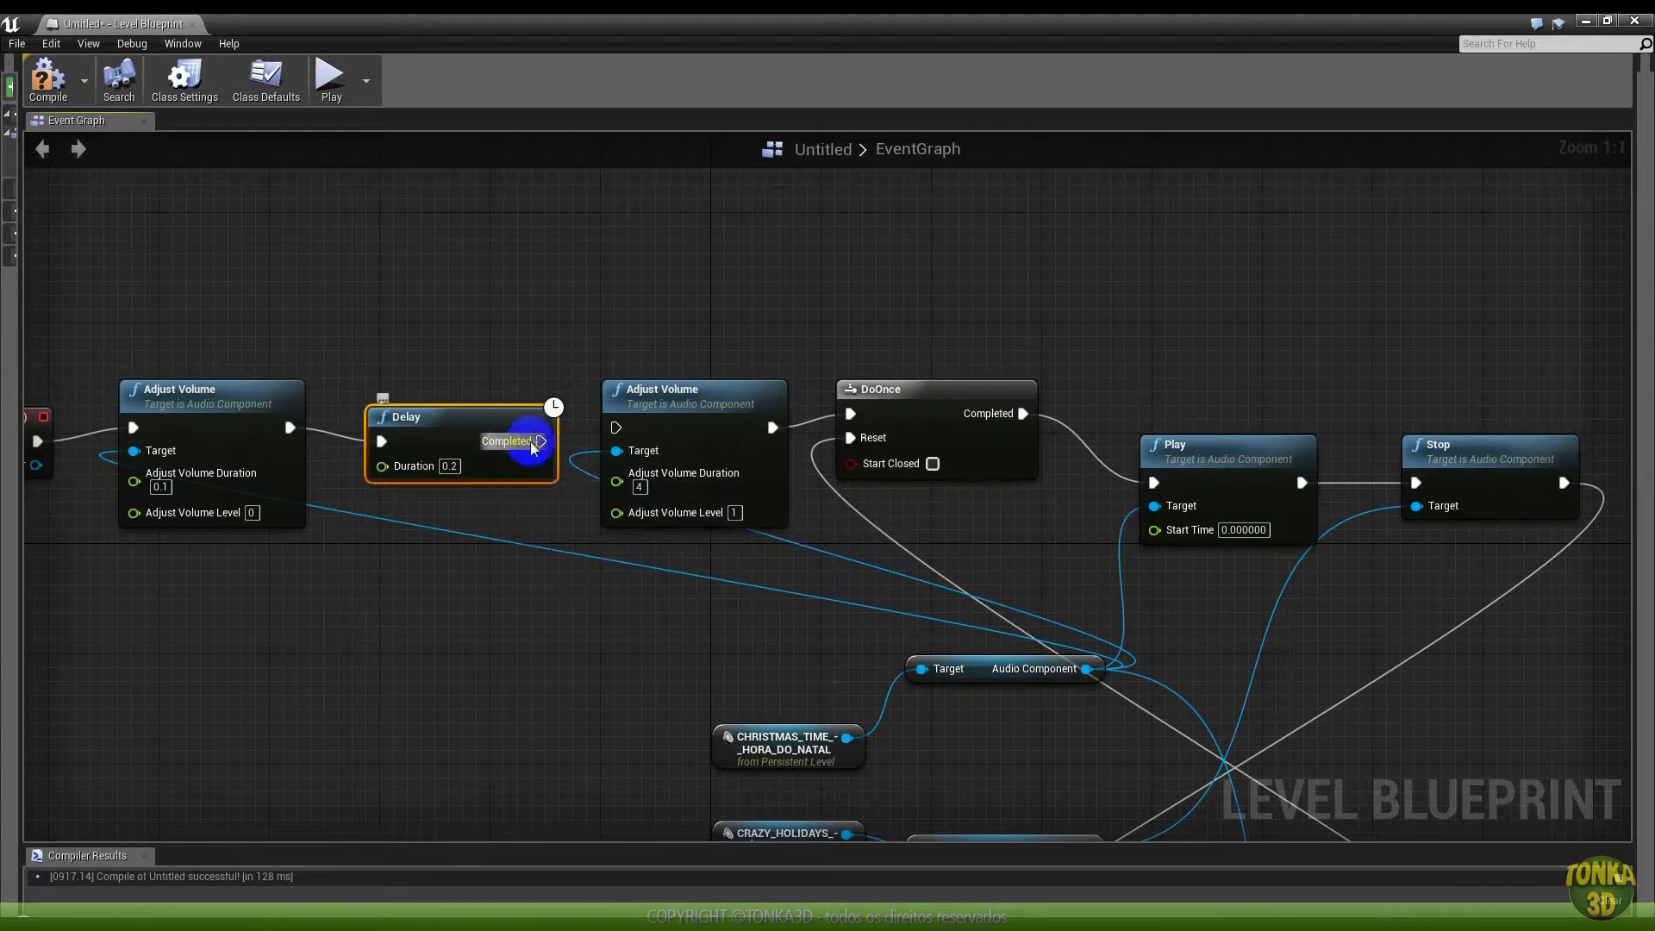
drag(517, 439, 615, 428)
right_drag(442, 419, 615, 418)
drag(615, 417, 602, 403)
right_drag(628, 370, 768, 401)
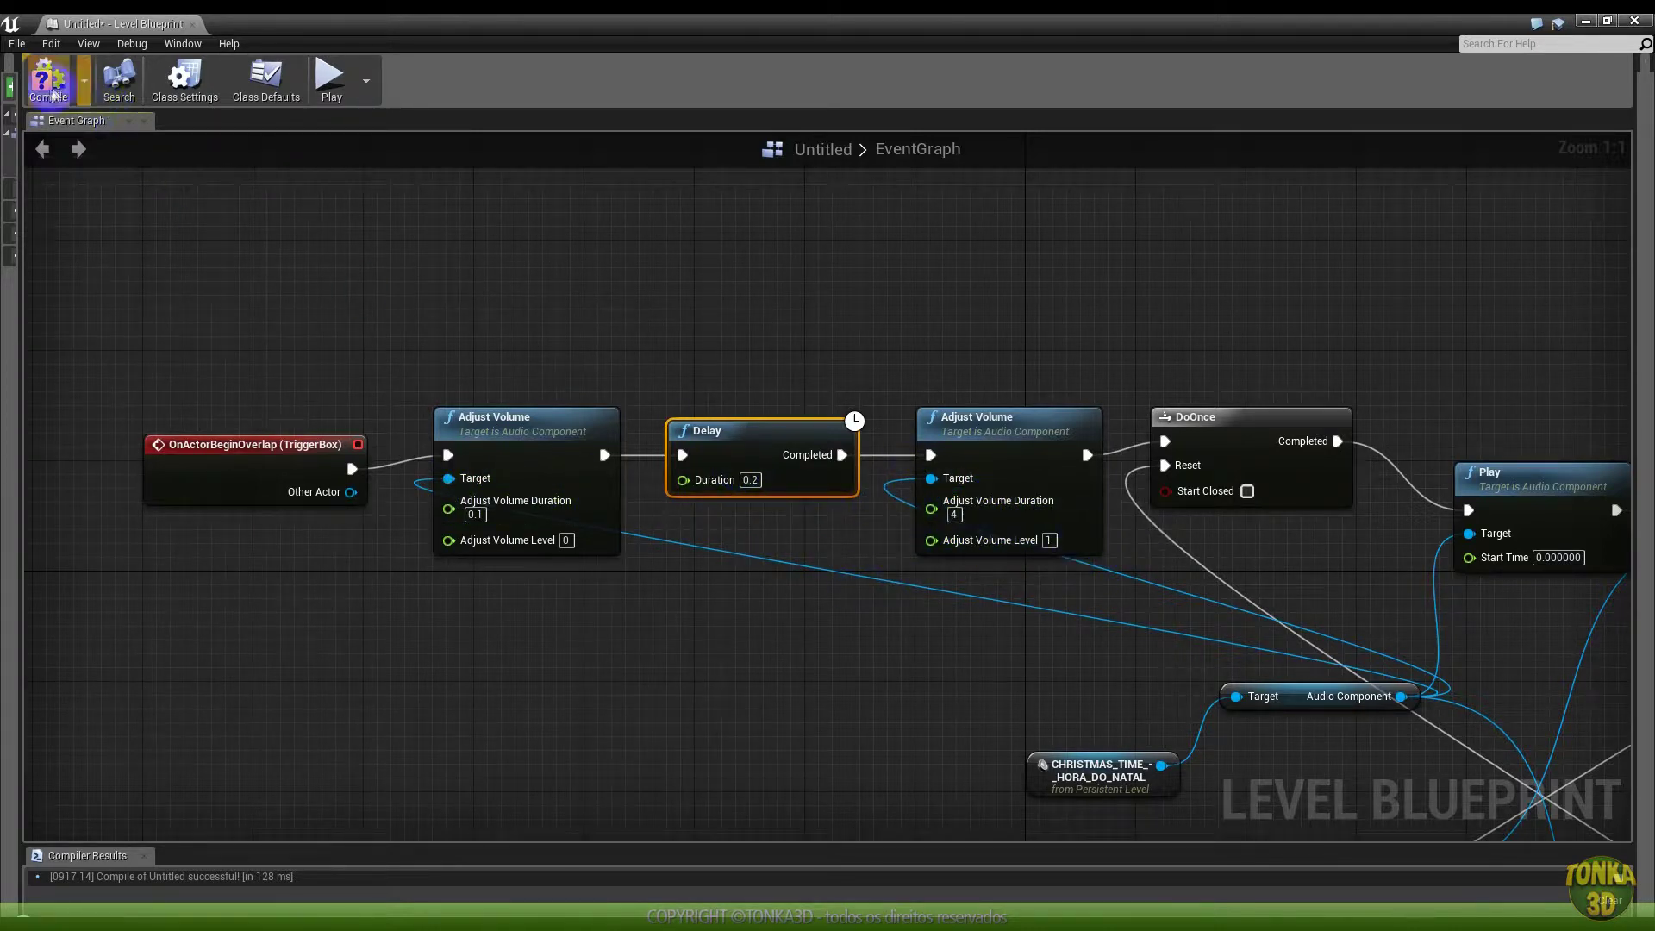
click(1585, 20)
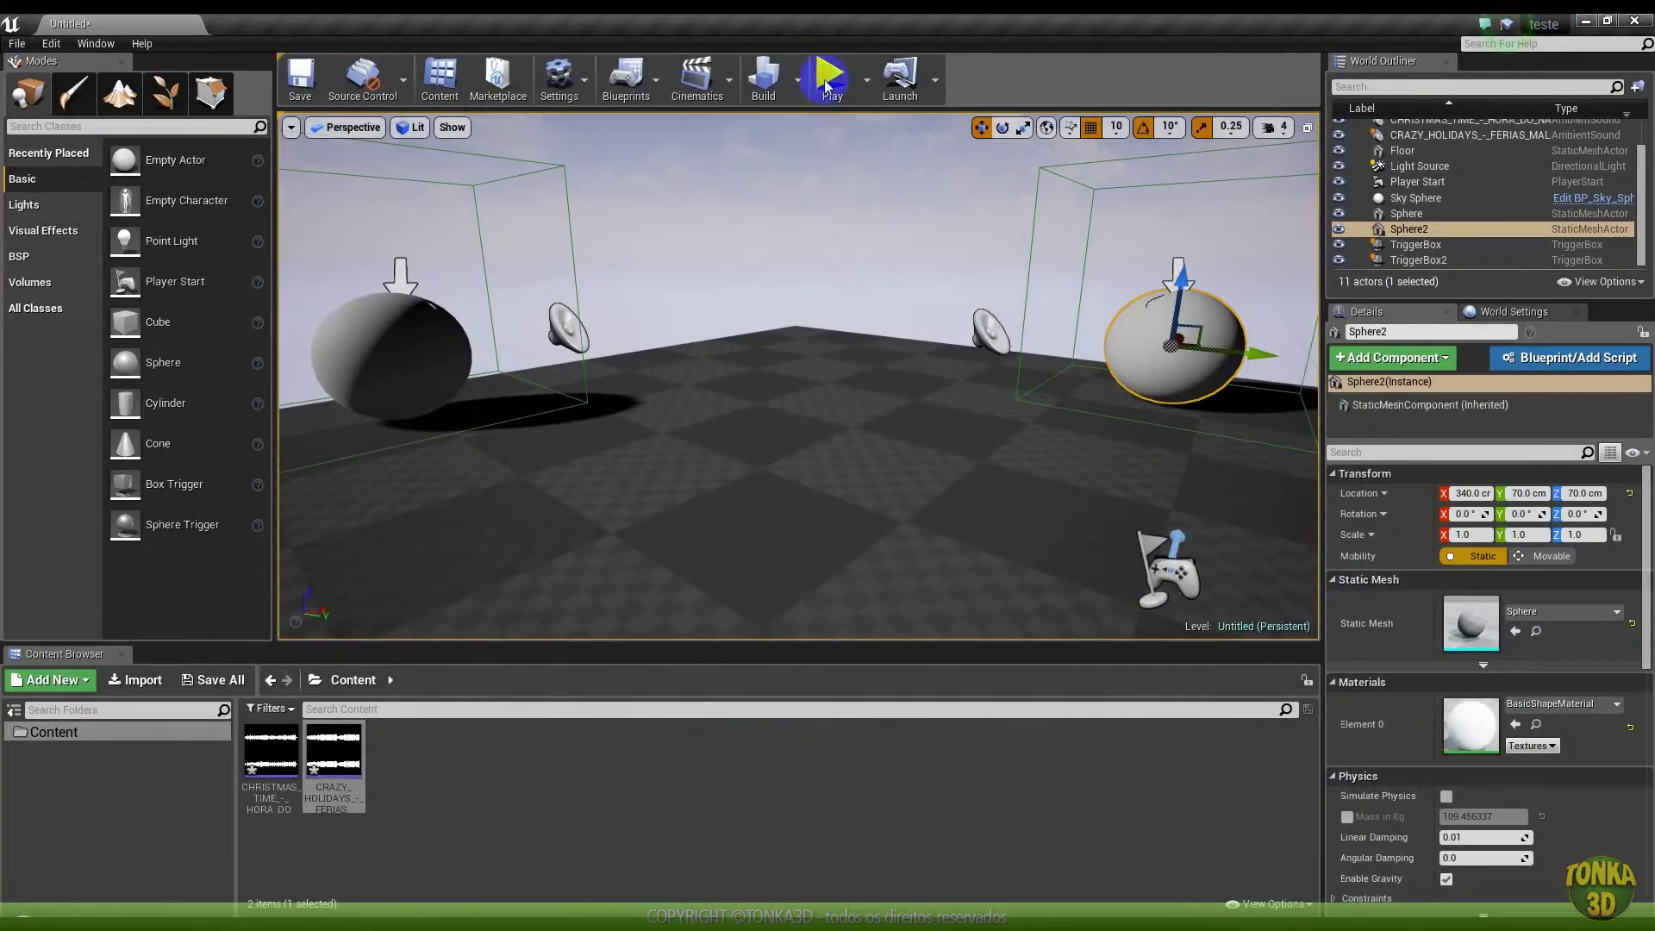
Play the level and walk the player up to the sphere to hear the delayed music fade-in
click(832, 78)
click(592, 204)
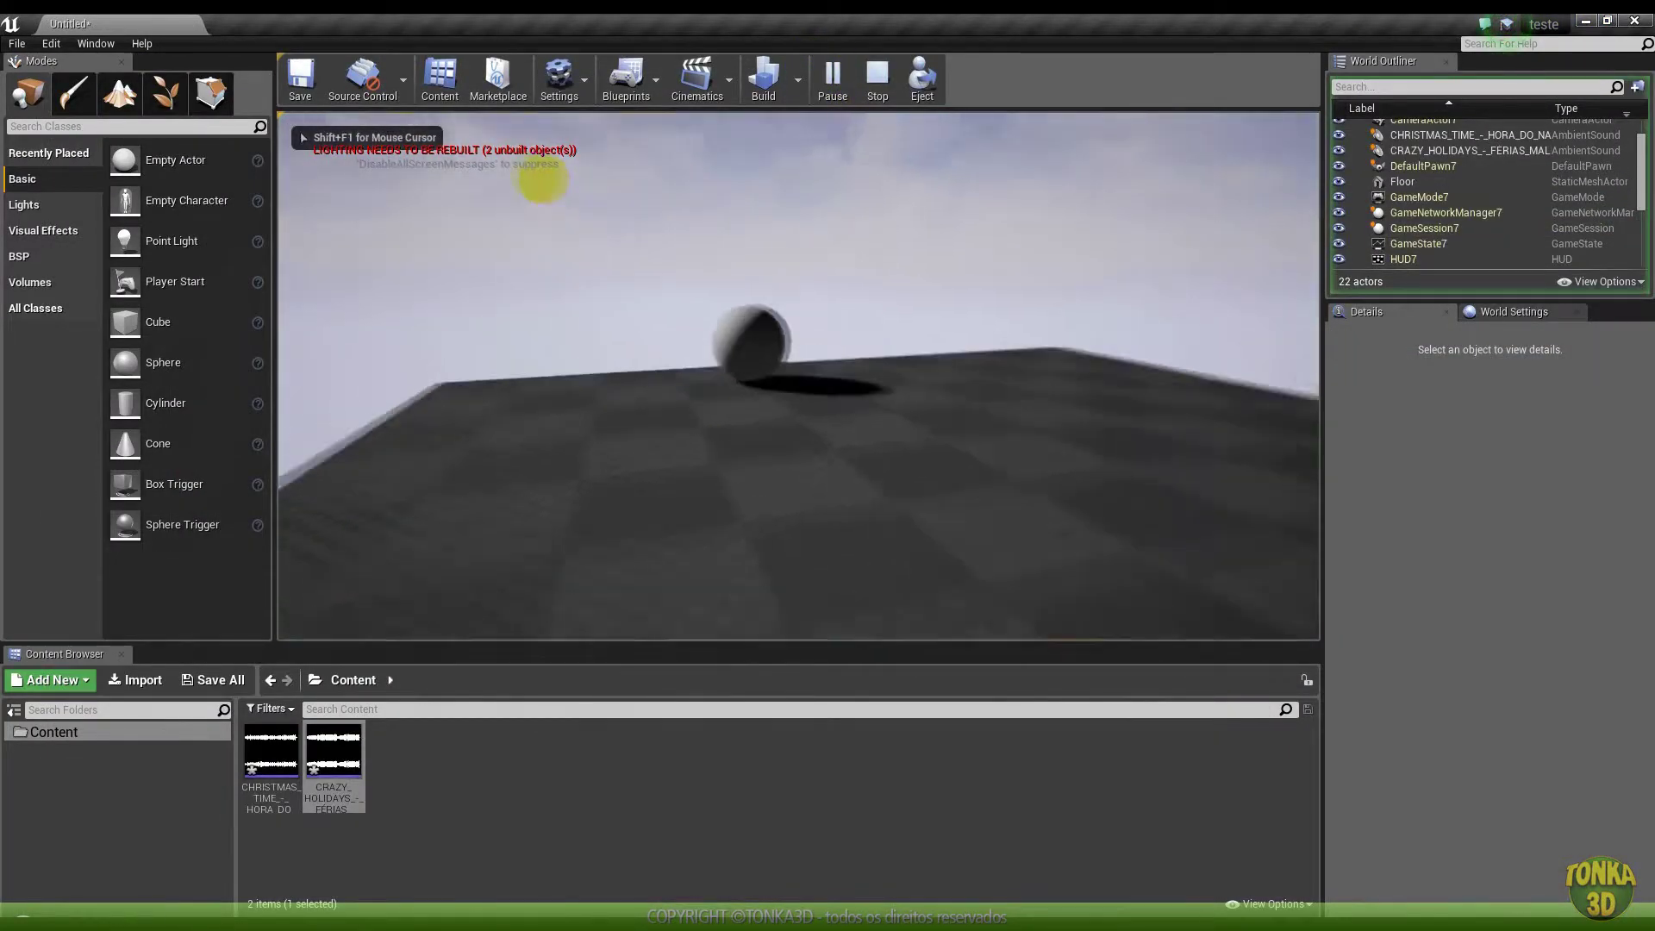
click(517, 149)
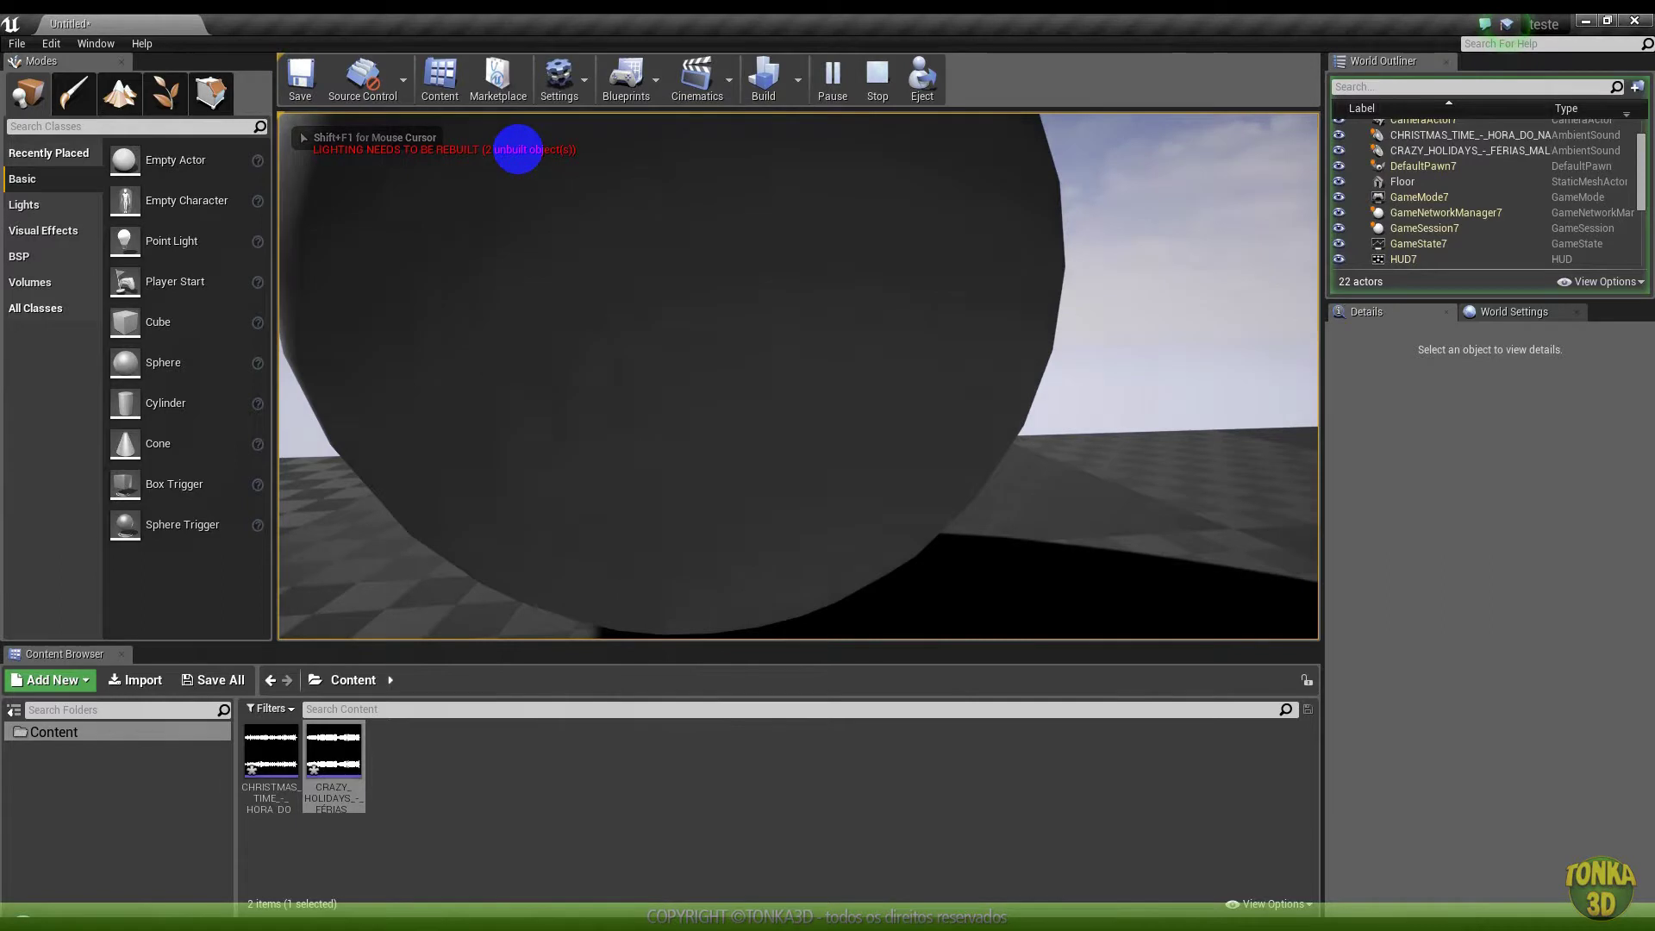
click(684, 250)
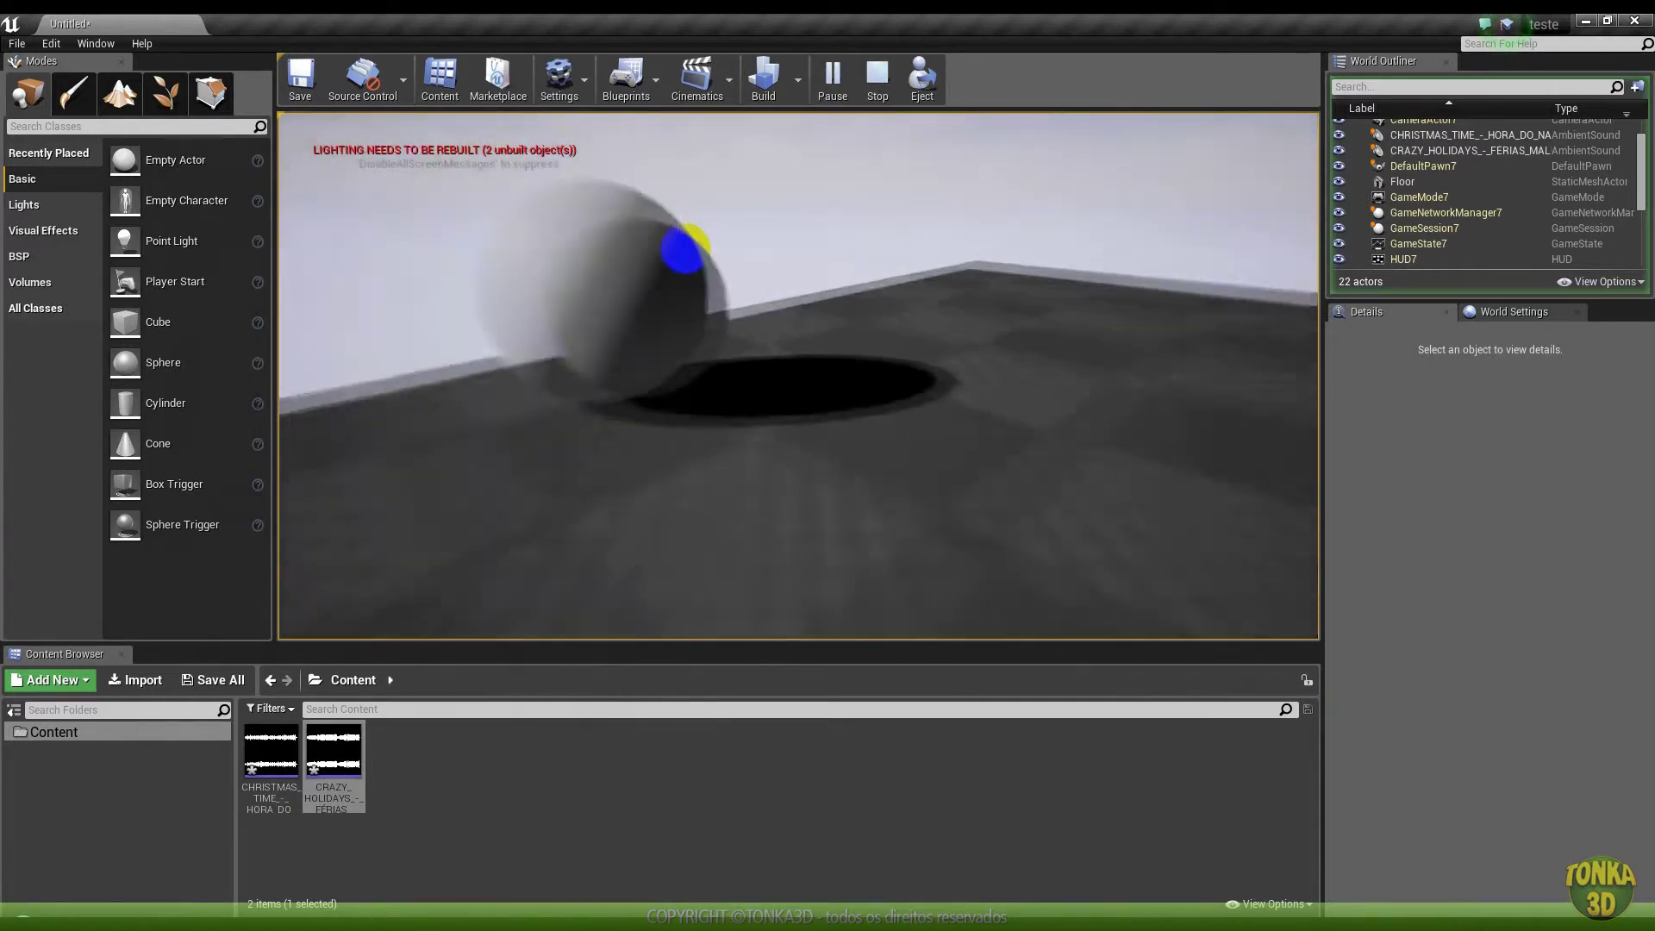
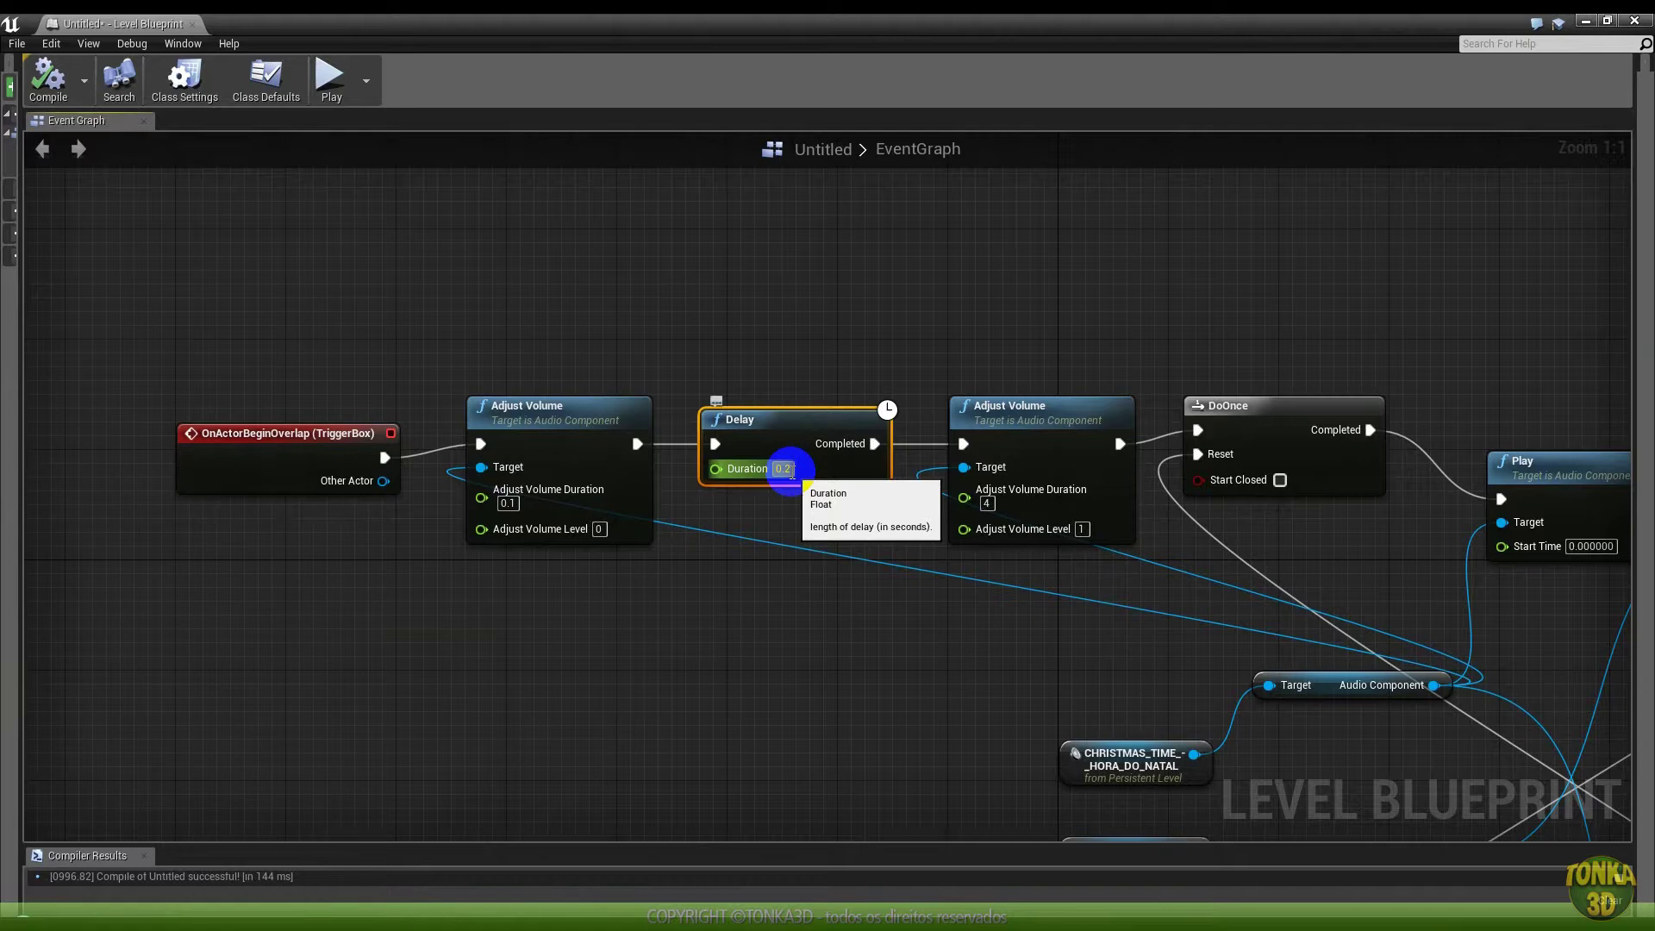
Change the Delay duration from 0.2 to 1 second and recompile the Level Blueprint
click(785, 469)
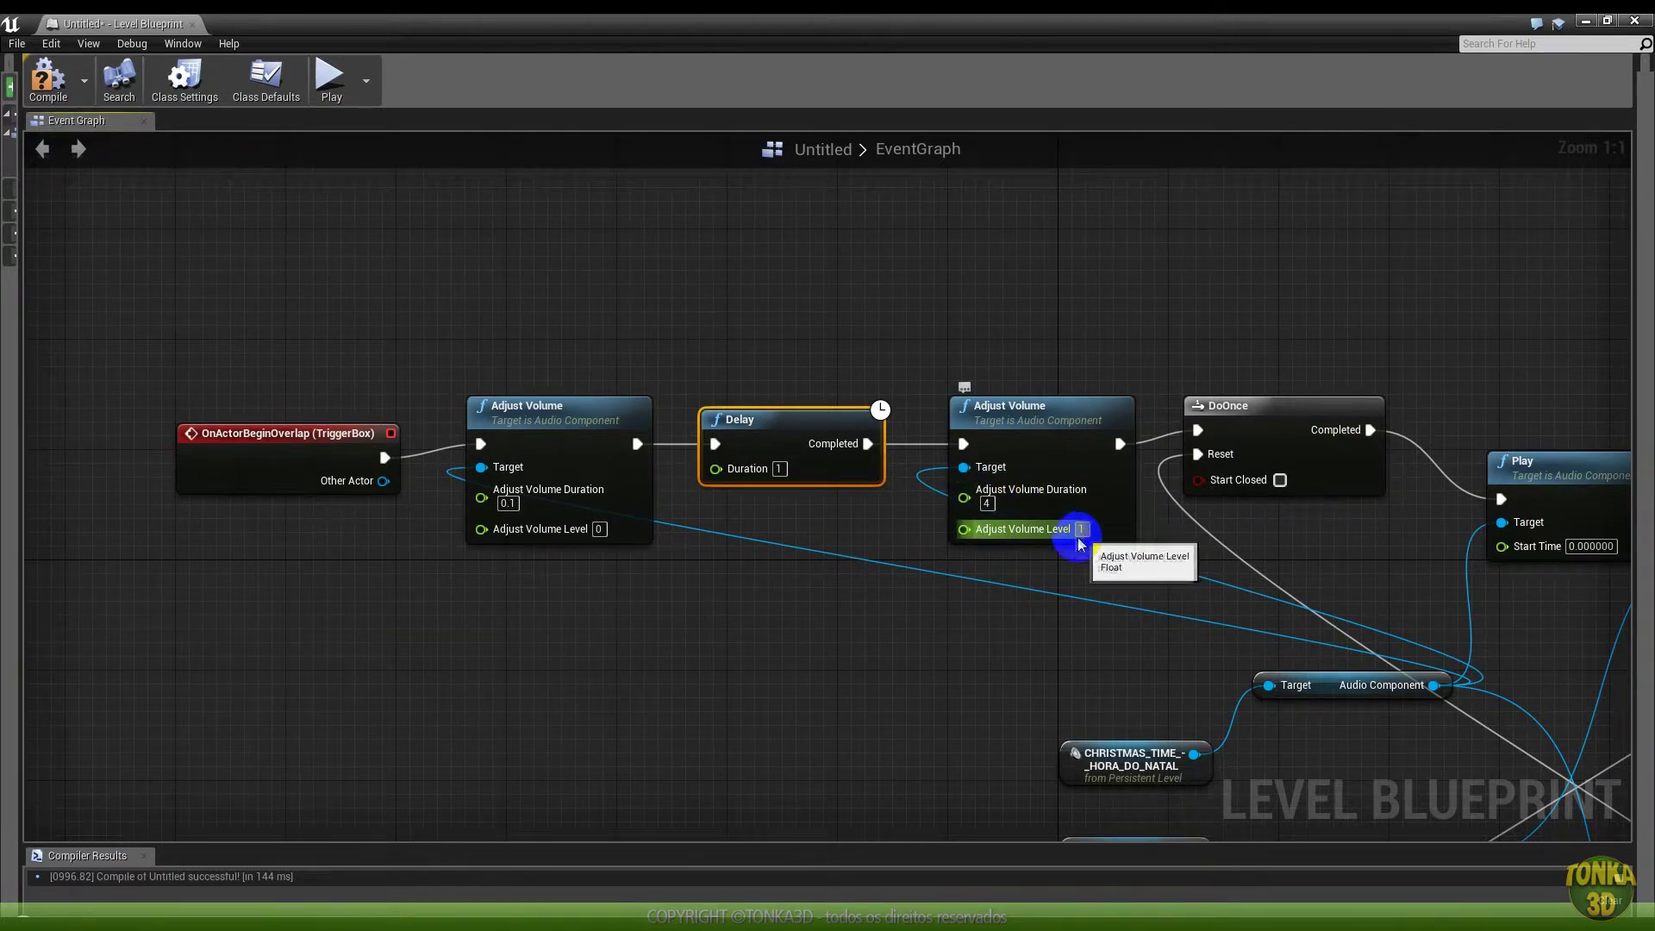
click(46, 86)
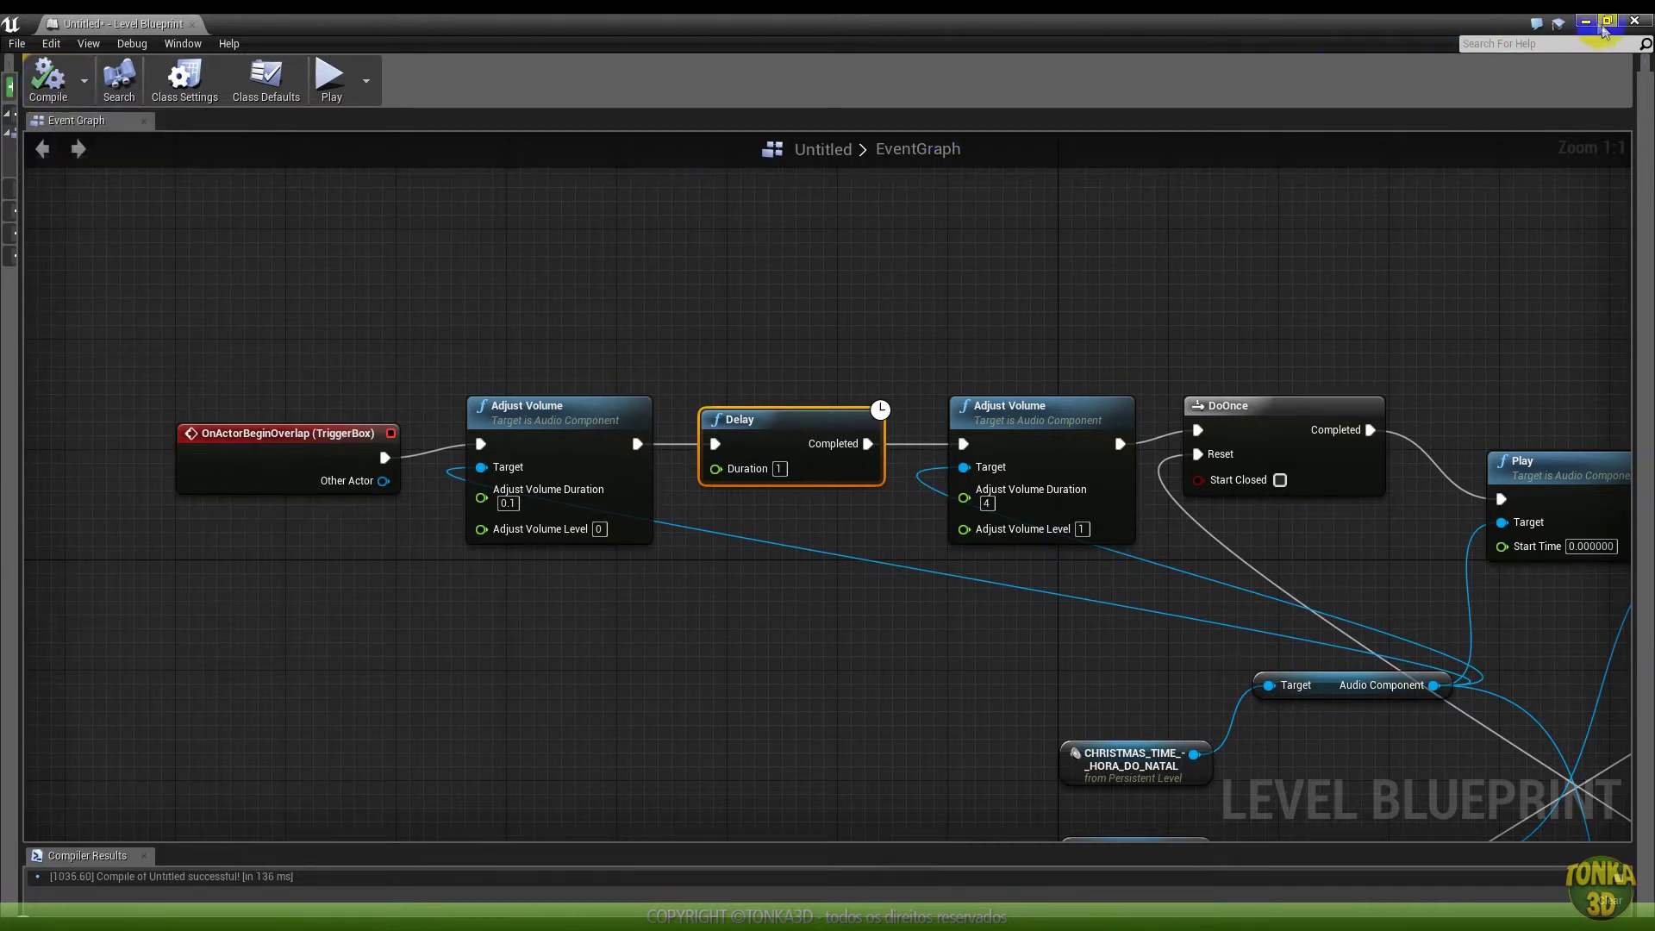
click(1605, 31)
Play-test by walking toward the sphere and back, then return to the Level Blueprint graph
click(871, 74)
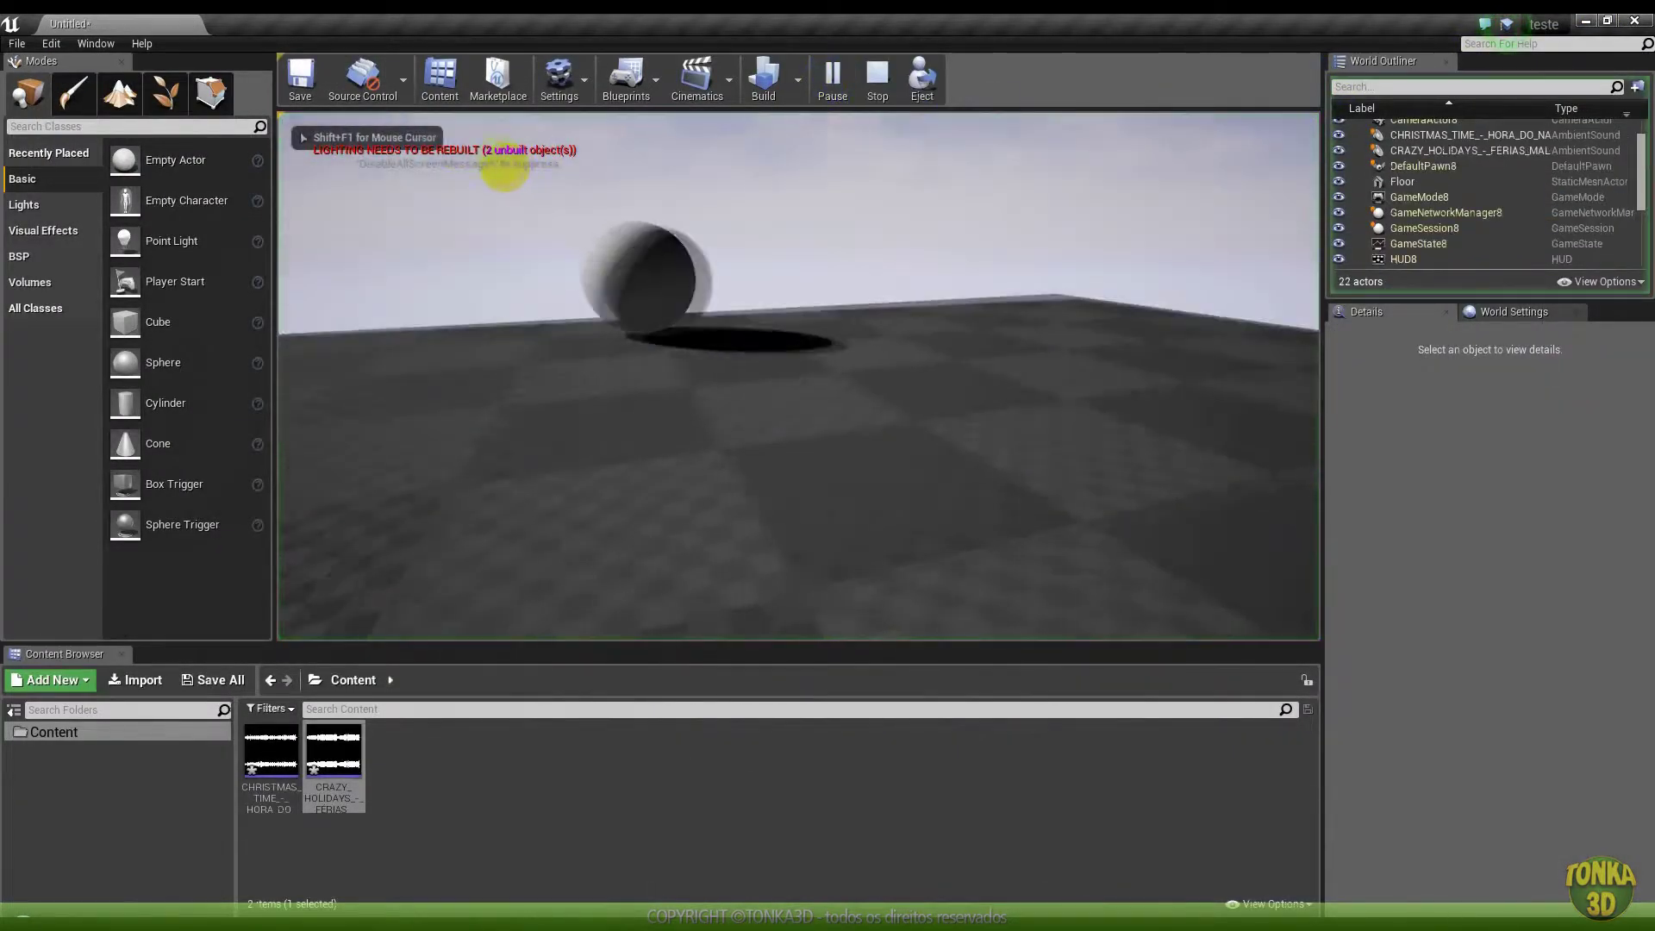
key(w)
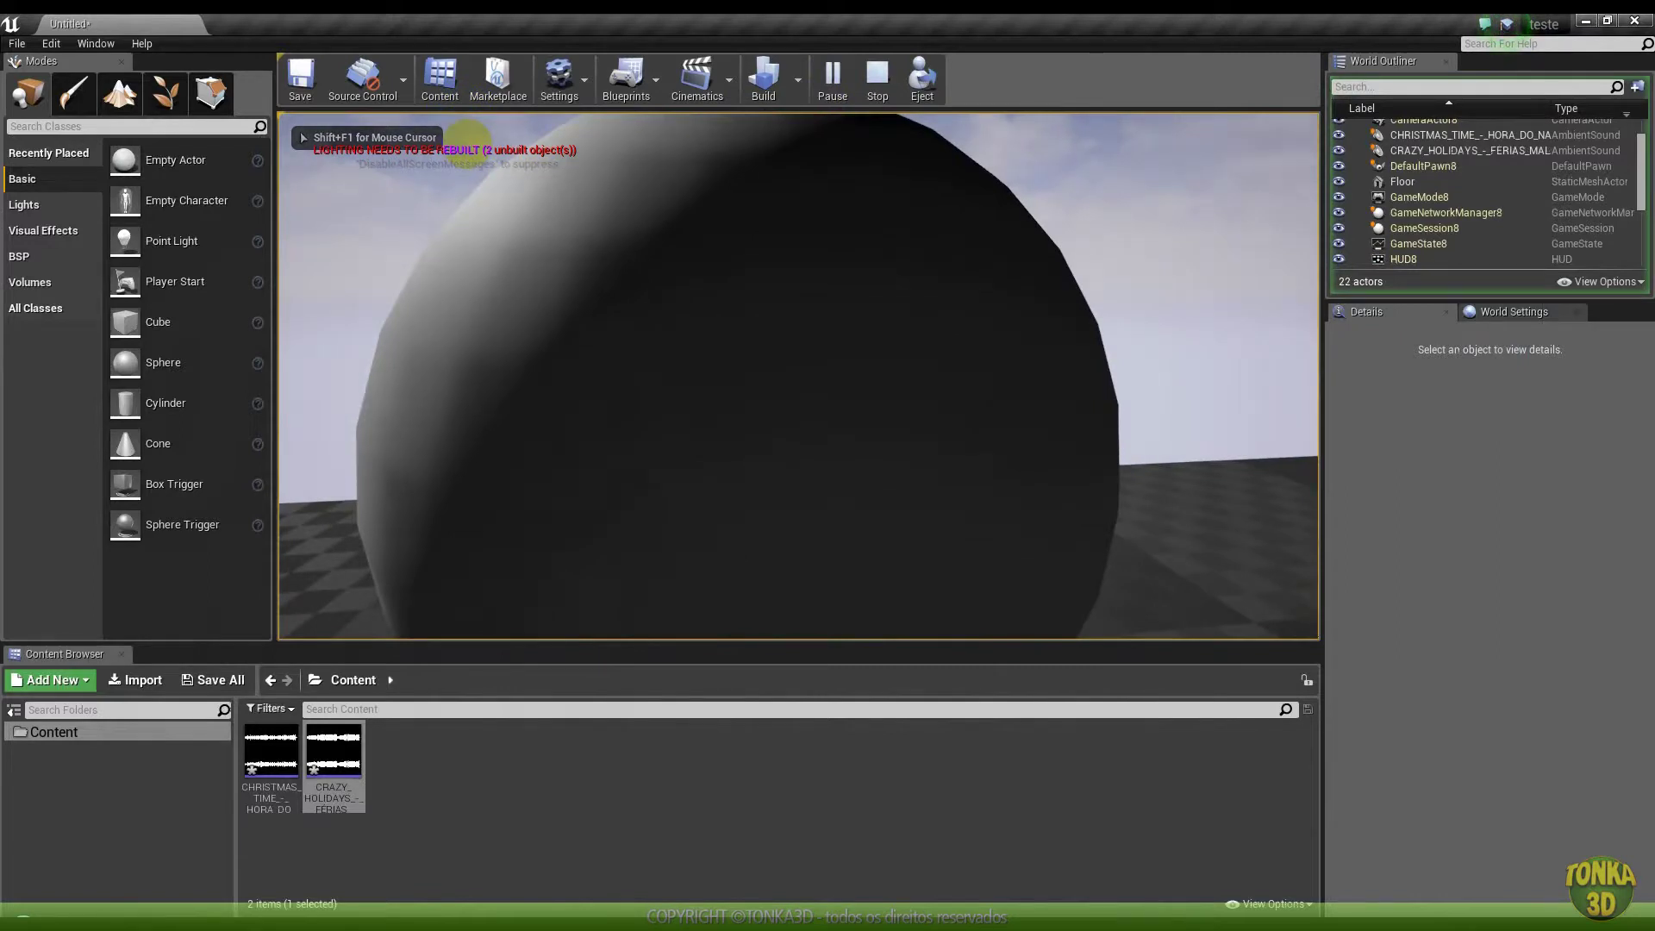
drag(468, 140, 626, 190)
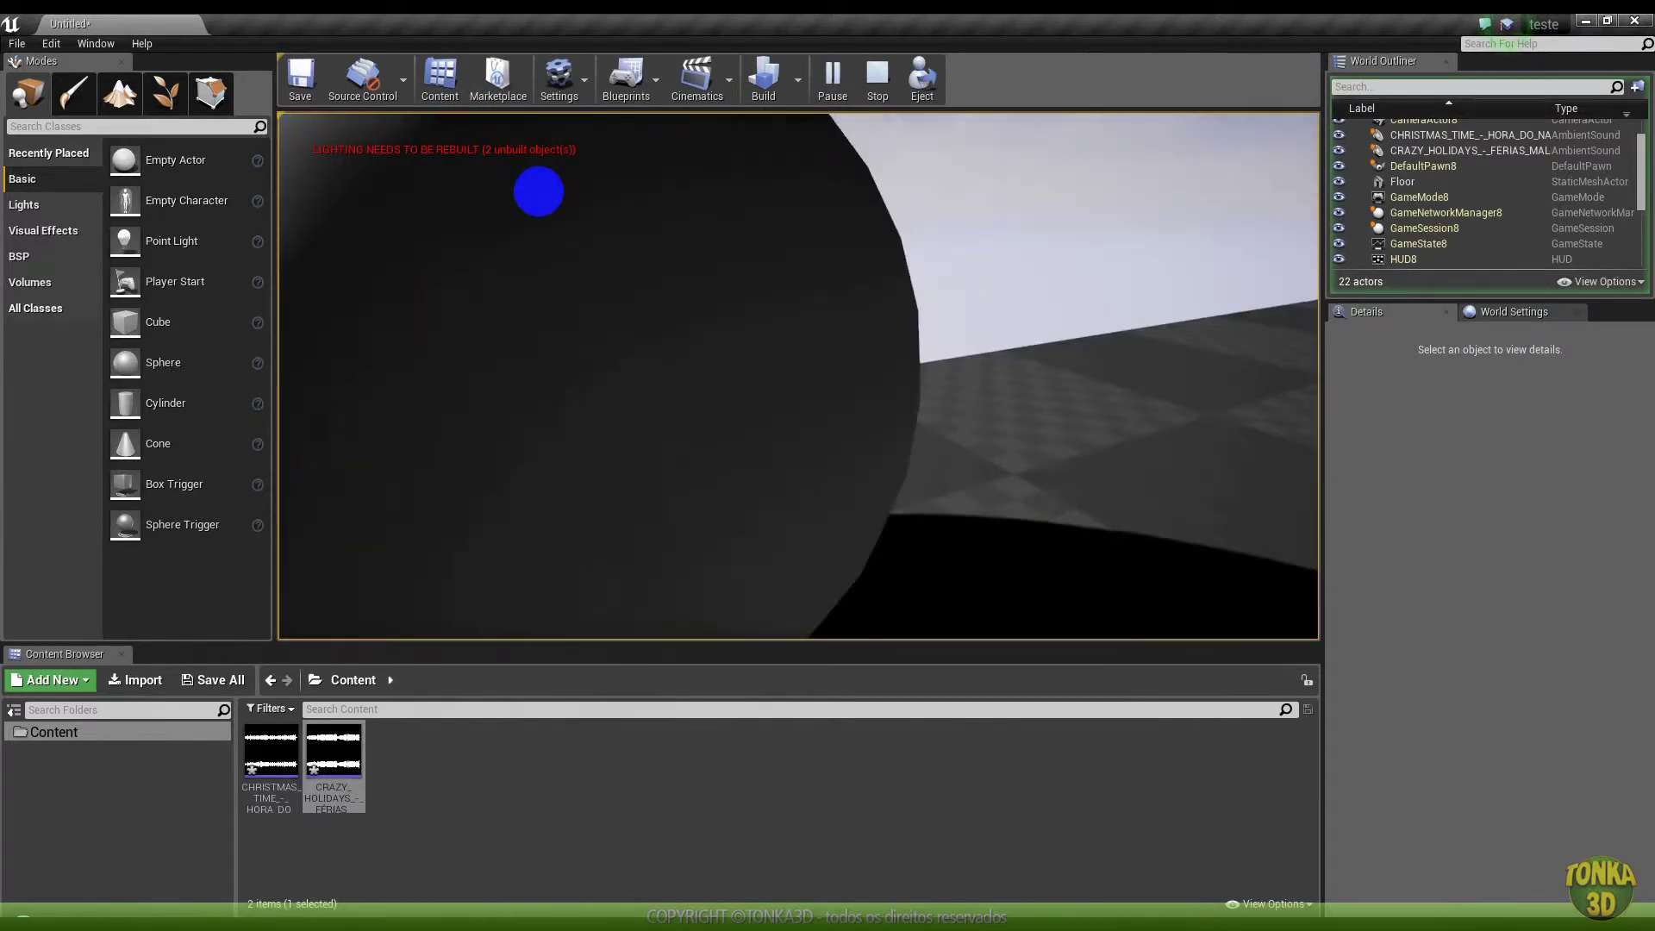
key(s)
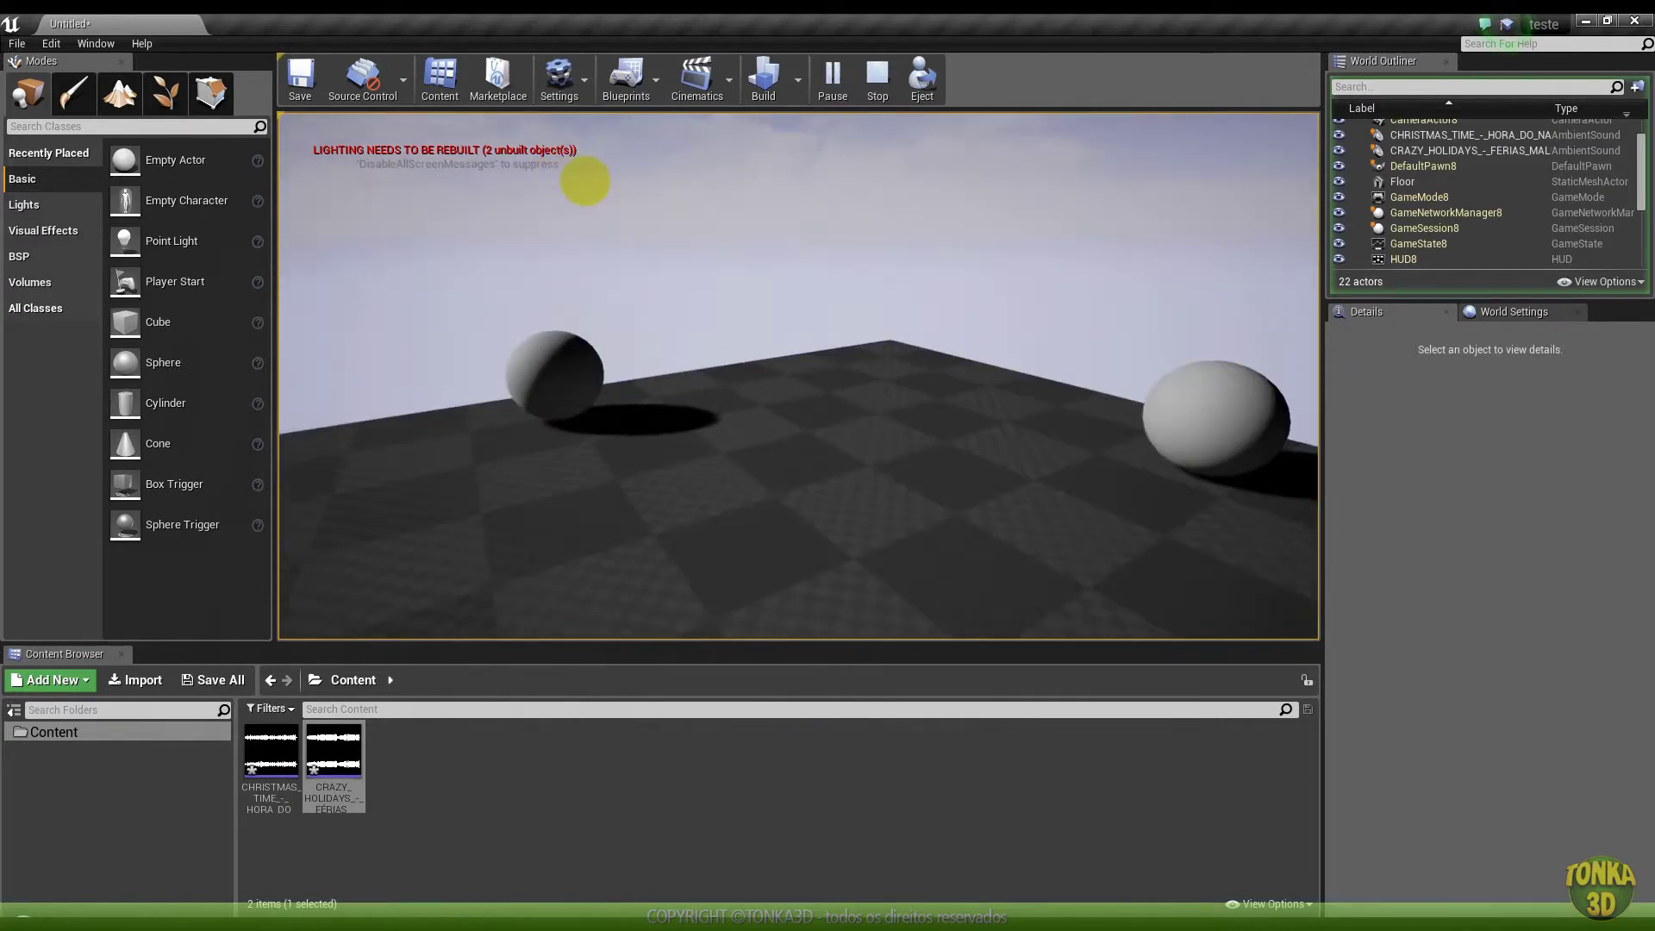
key(Escape)
key(alt+Tab)
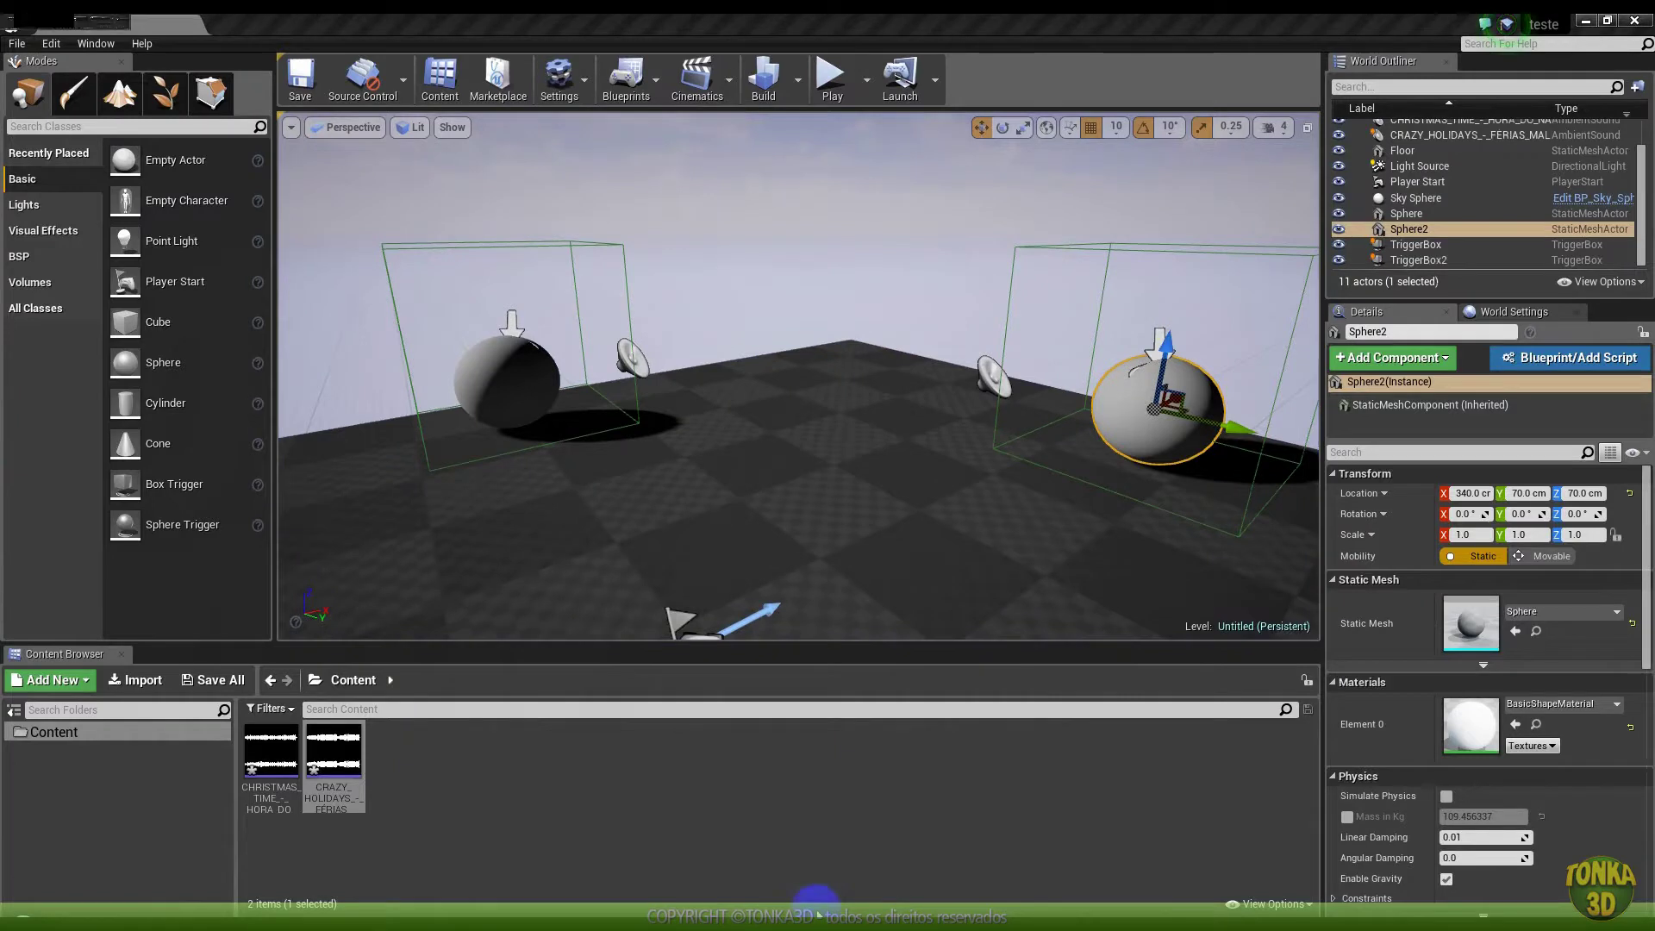
right_drag(869, 638, 728, 530)
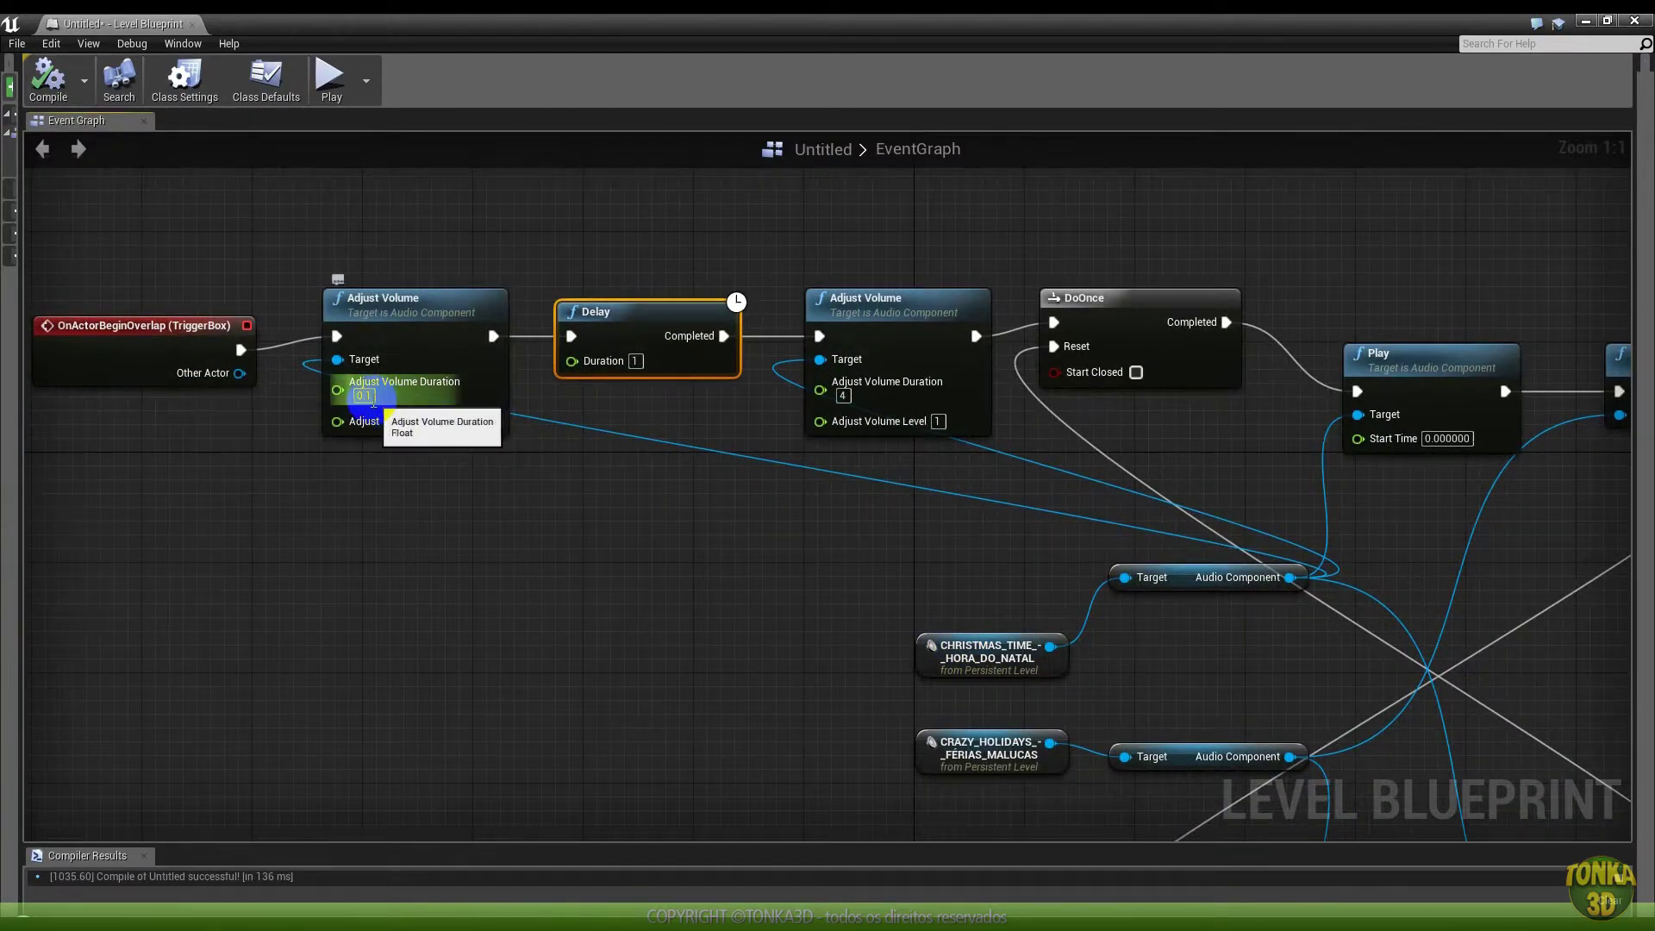
Set the first Adjust Volume duration and the Delay duration to 0.2, then recompile
click(367, 397)
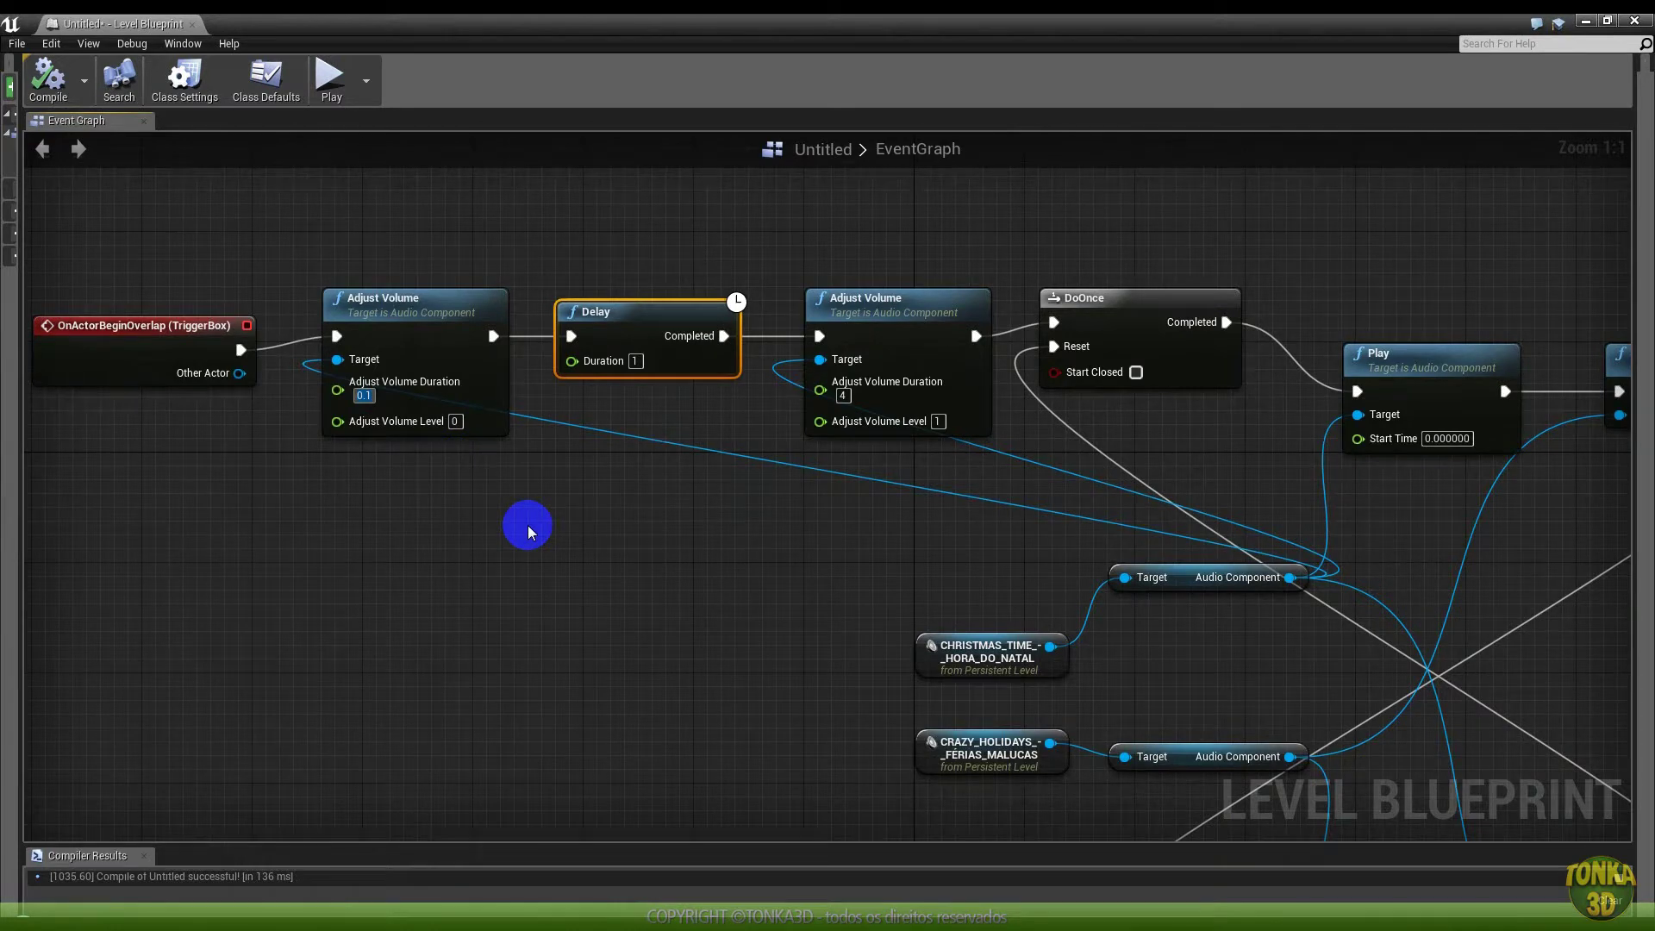
text(0.2)
key(Return)
click(522, 474)
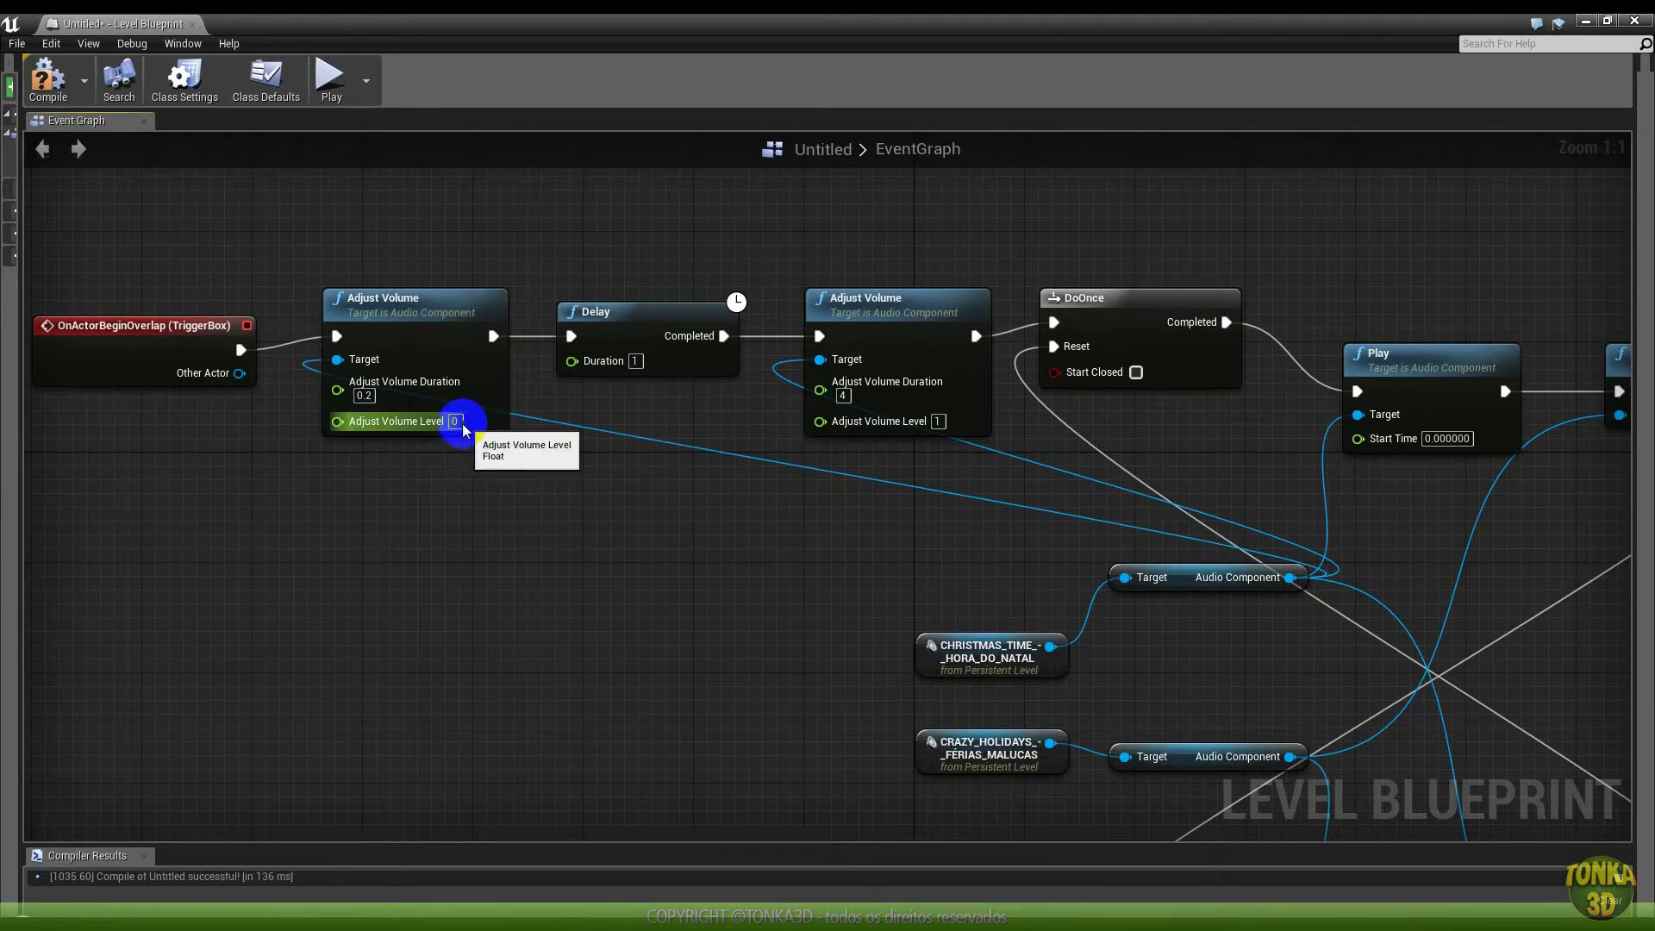
click(454, 421)
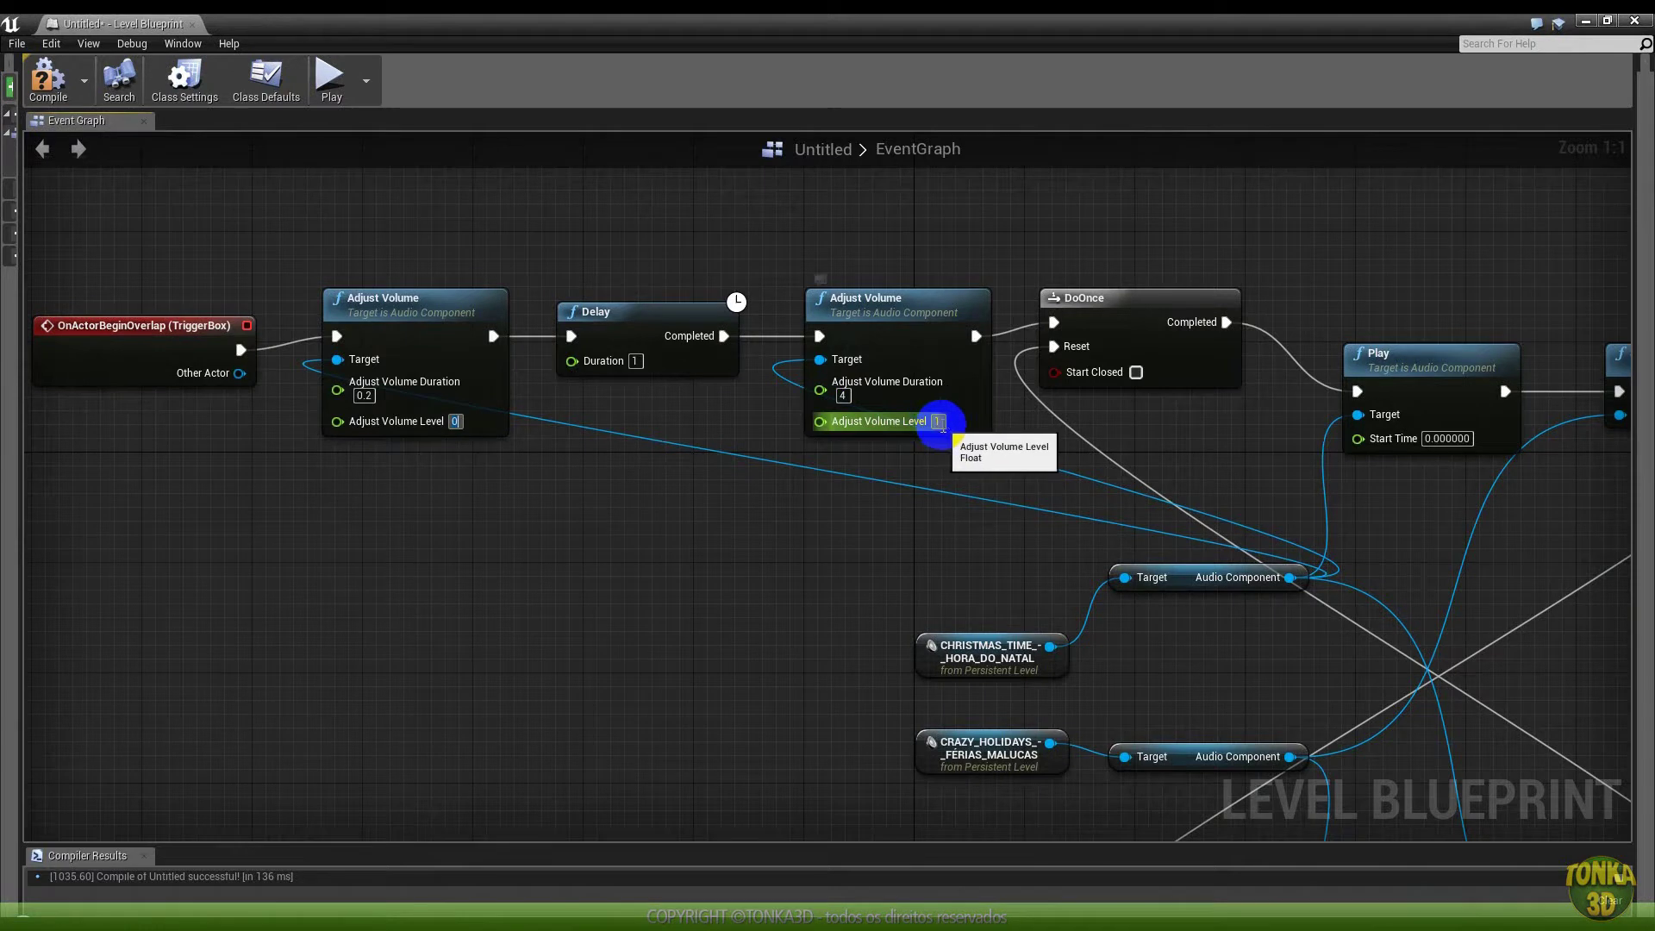
click(635, 360)
text(0.21)
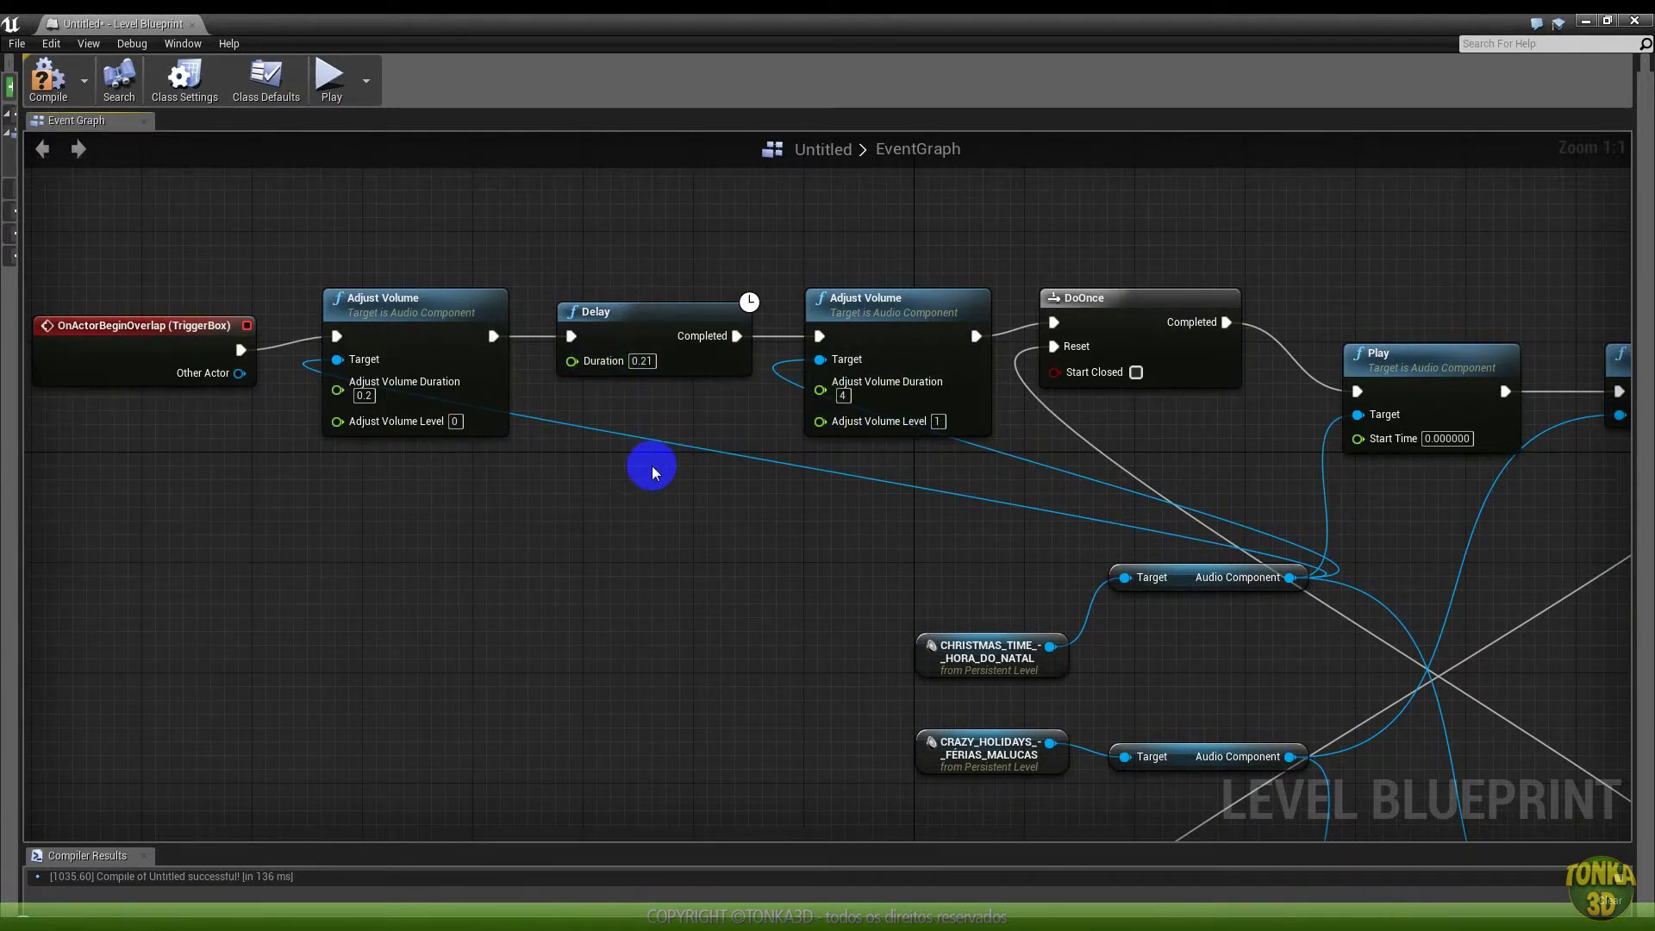
key(Return)
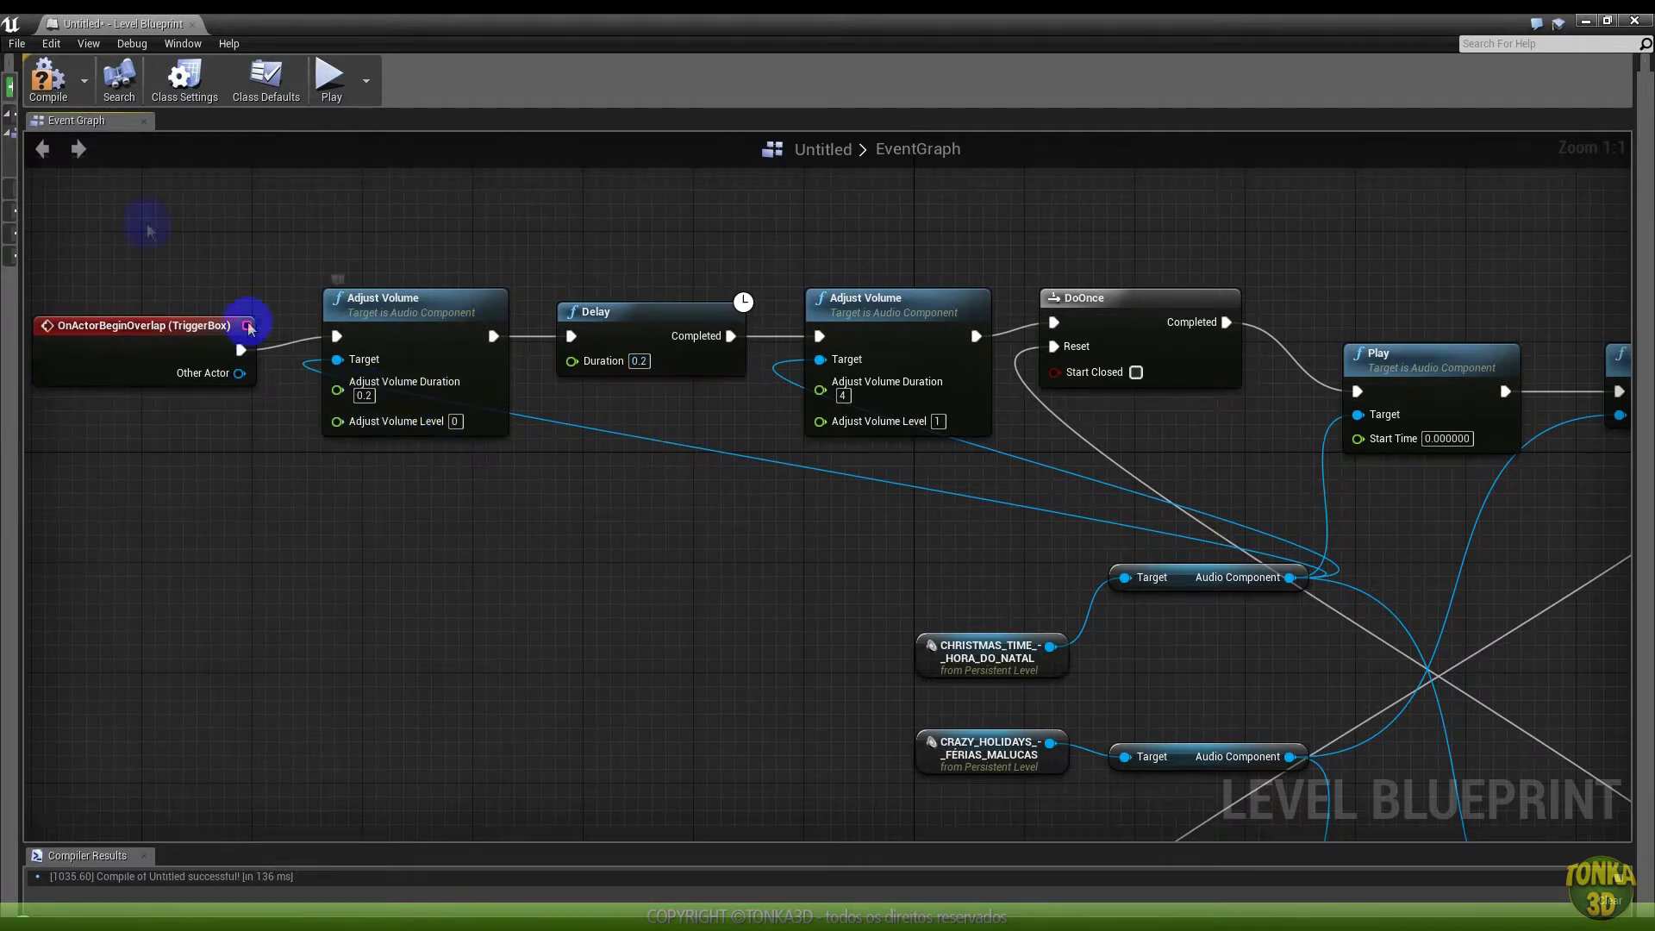
click(53, 87)
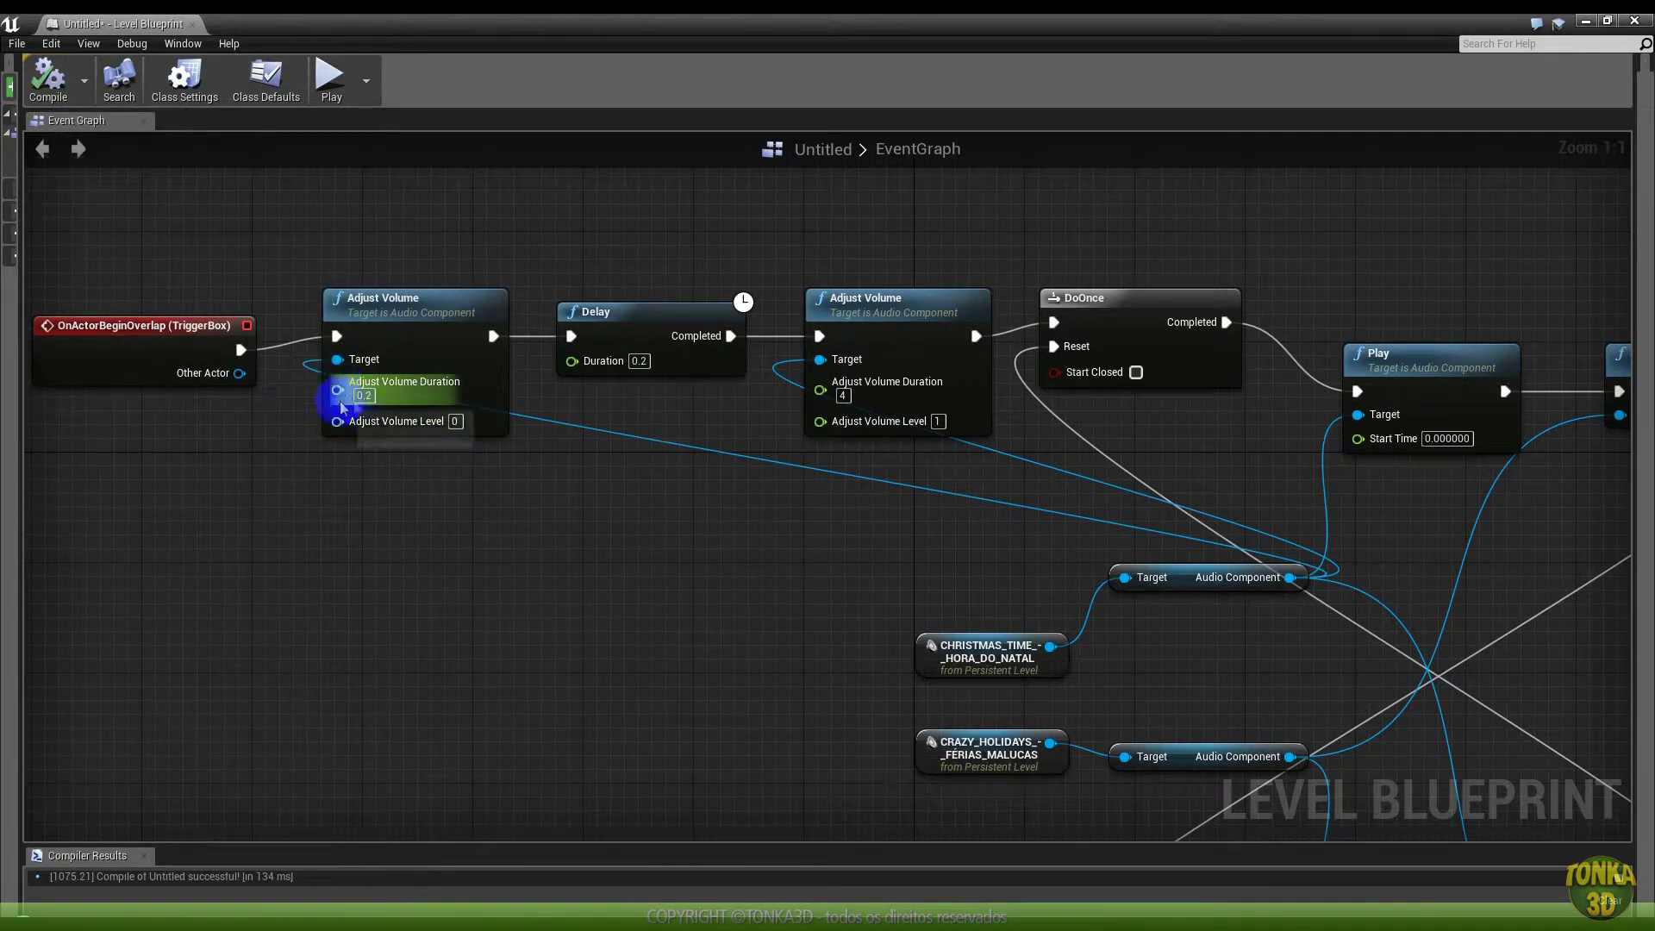
Play-test again by walking into the sphere, backing off, re-entering, then stopping
click(1593, 24)
click(833, 78)
key(w)
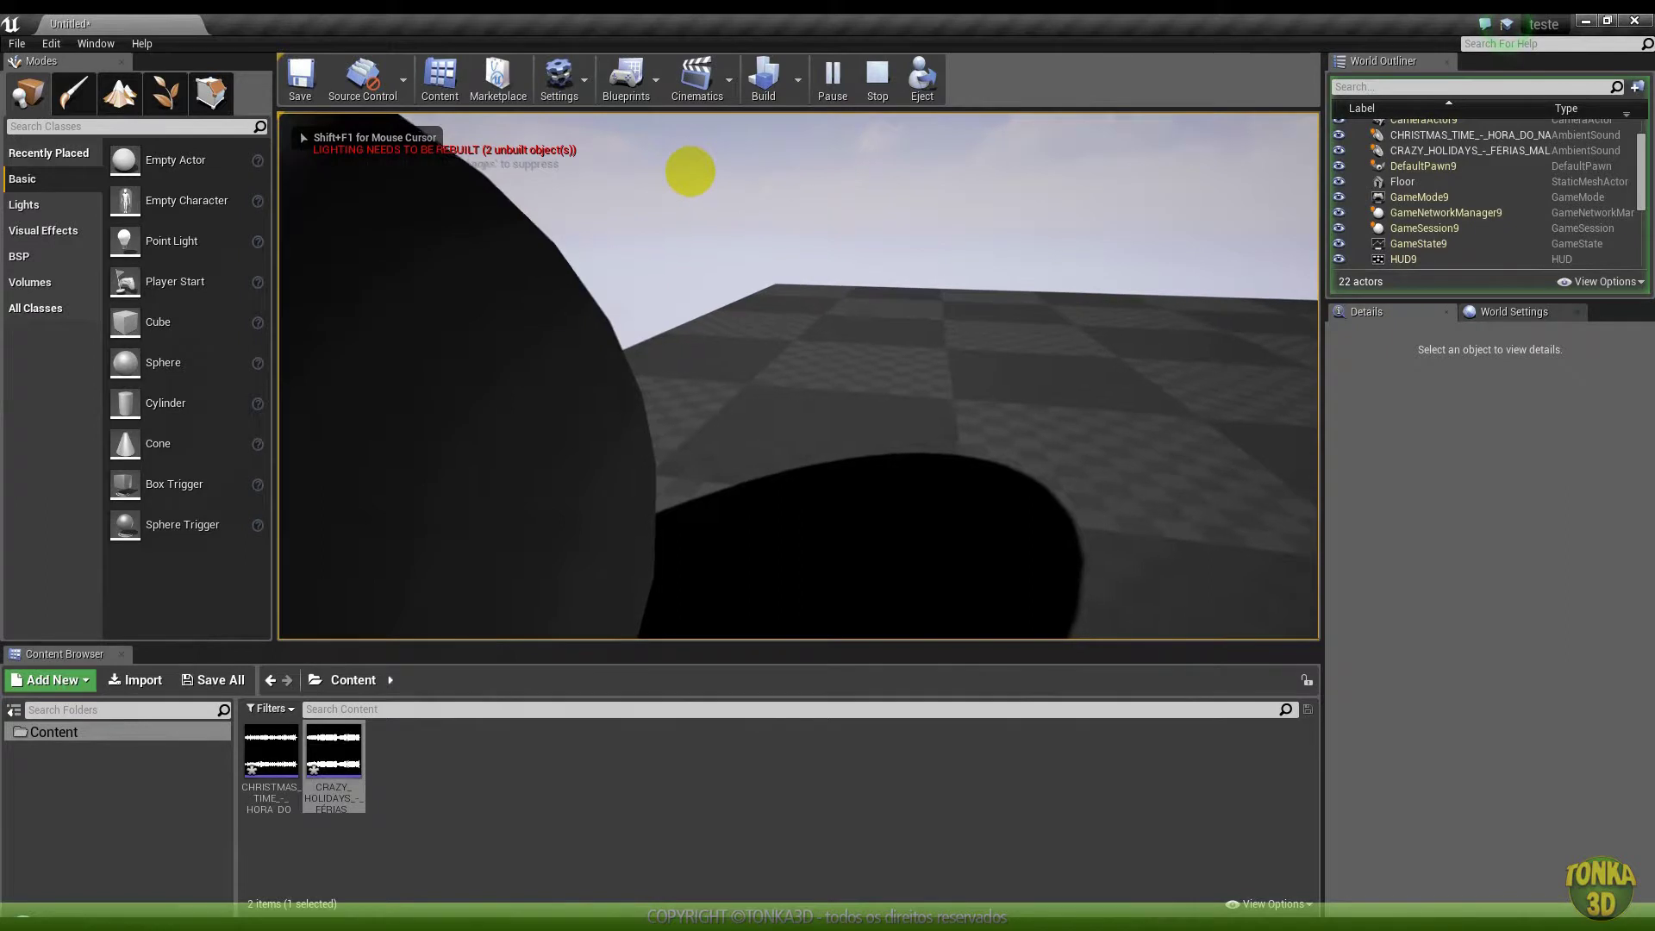
key(s)
key(w)
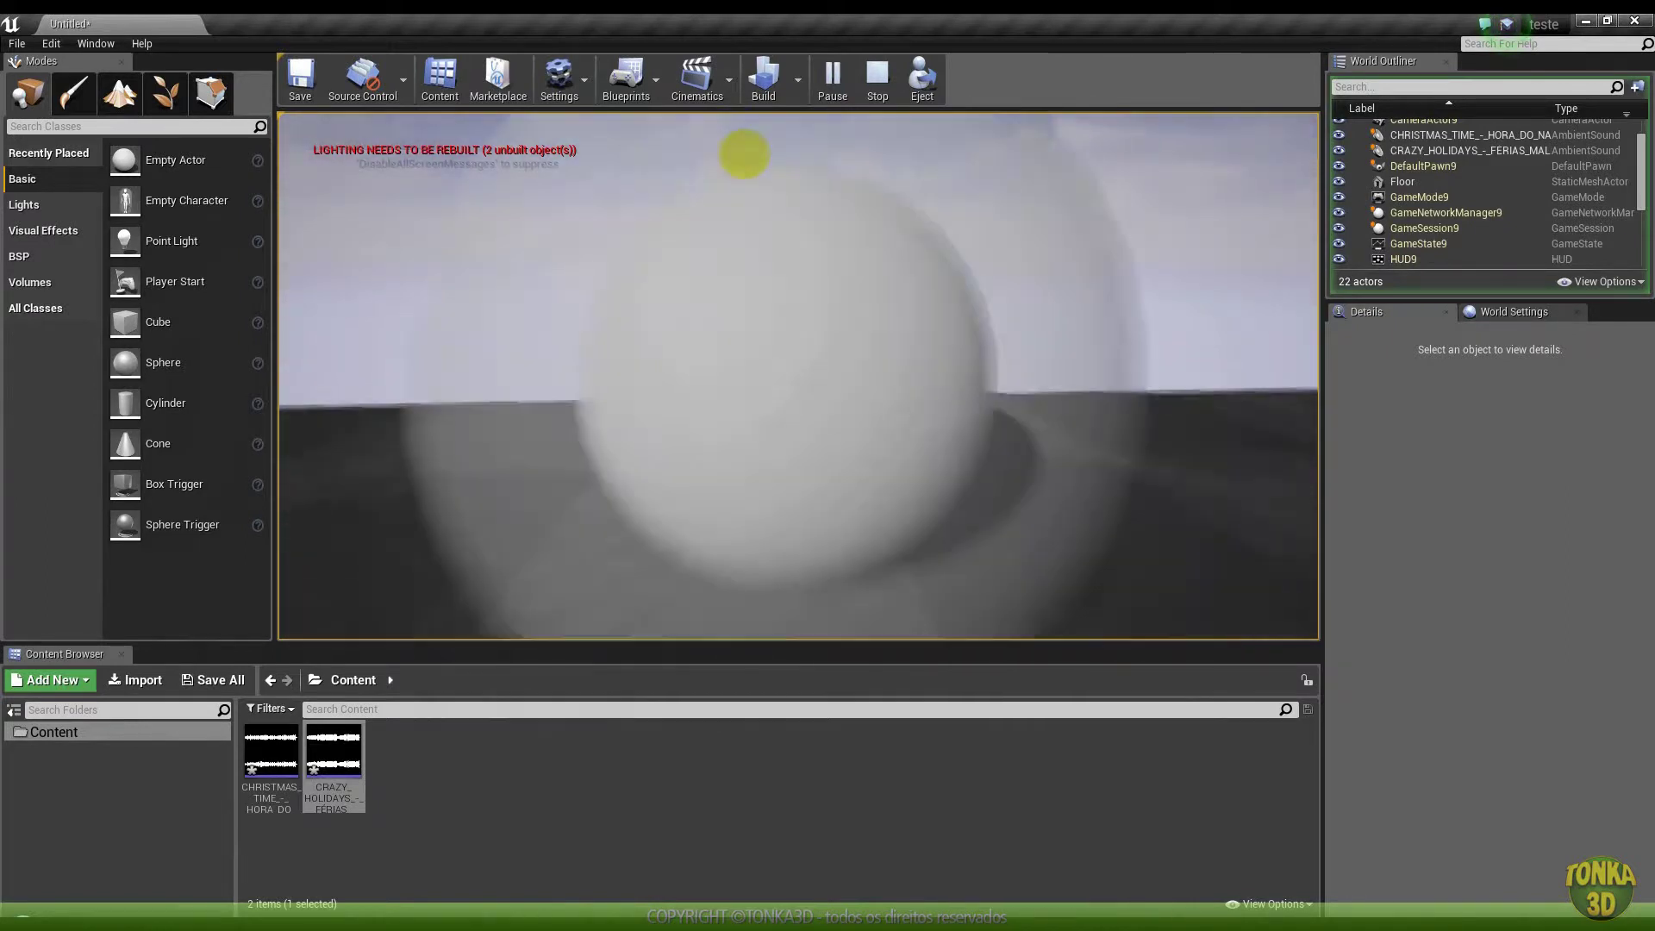
key(Escape)
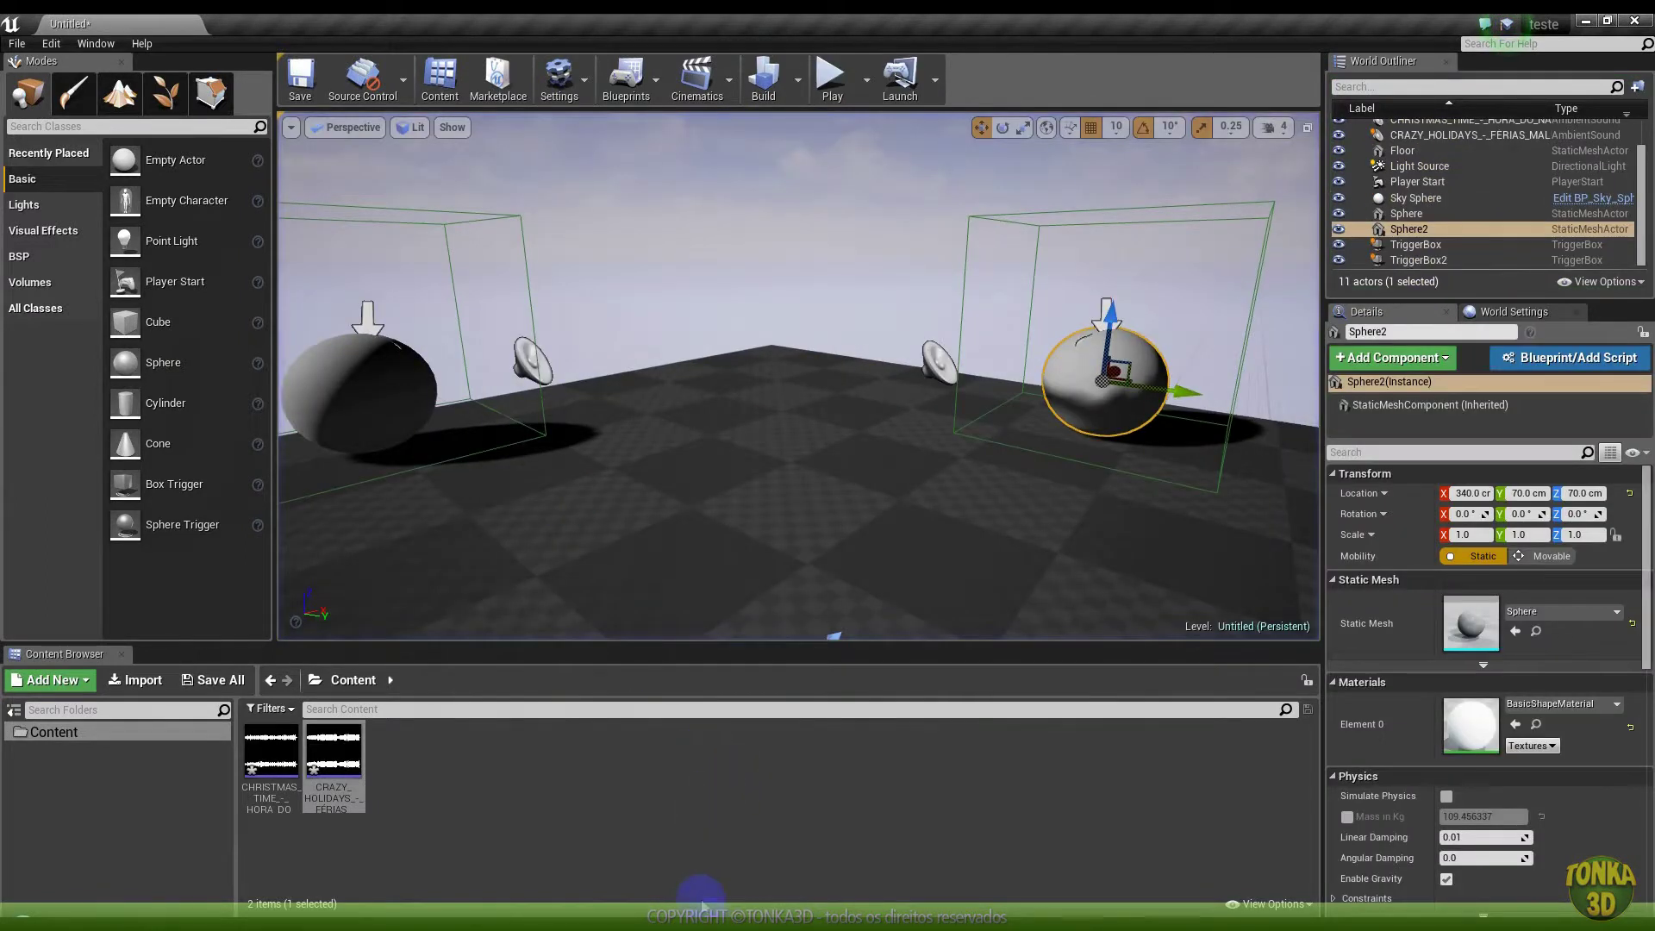
Disconnect the fade nodes from DoOnce and from the TriggerBox overlap event
click(835, 883)
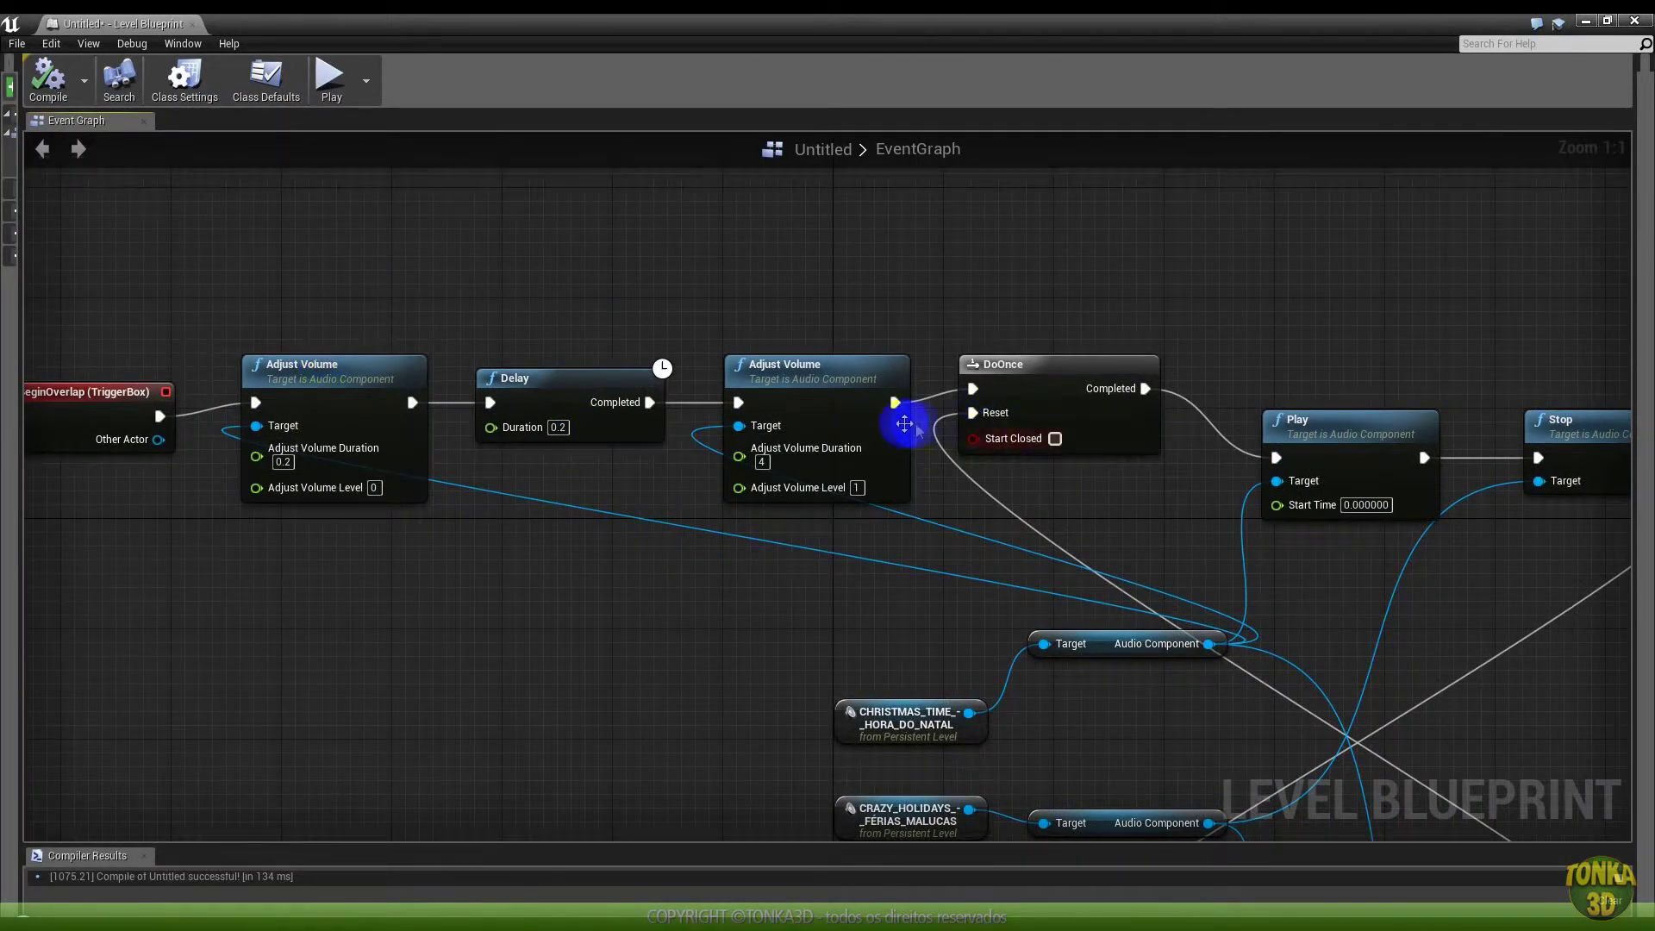
right_drag(904, 423, 451, 459)
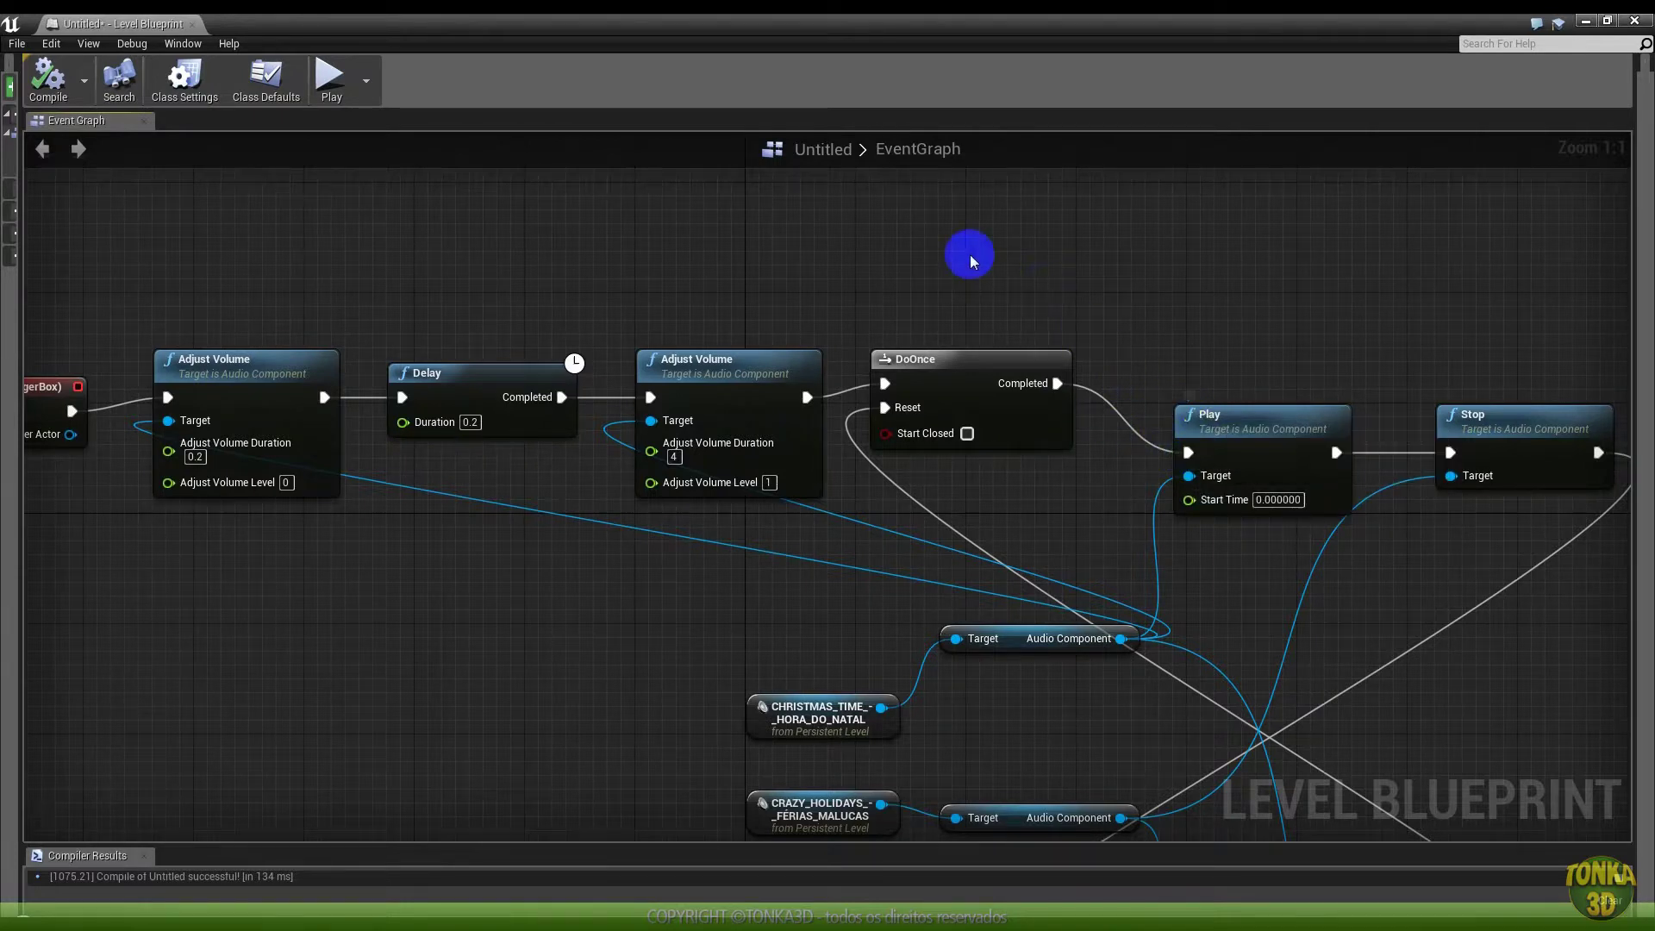
drag(879, 253, 1201, 544)
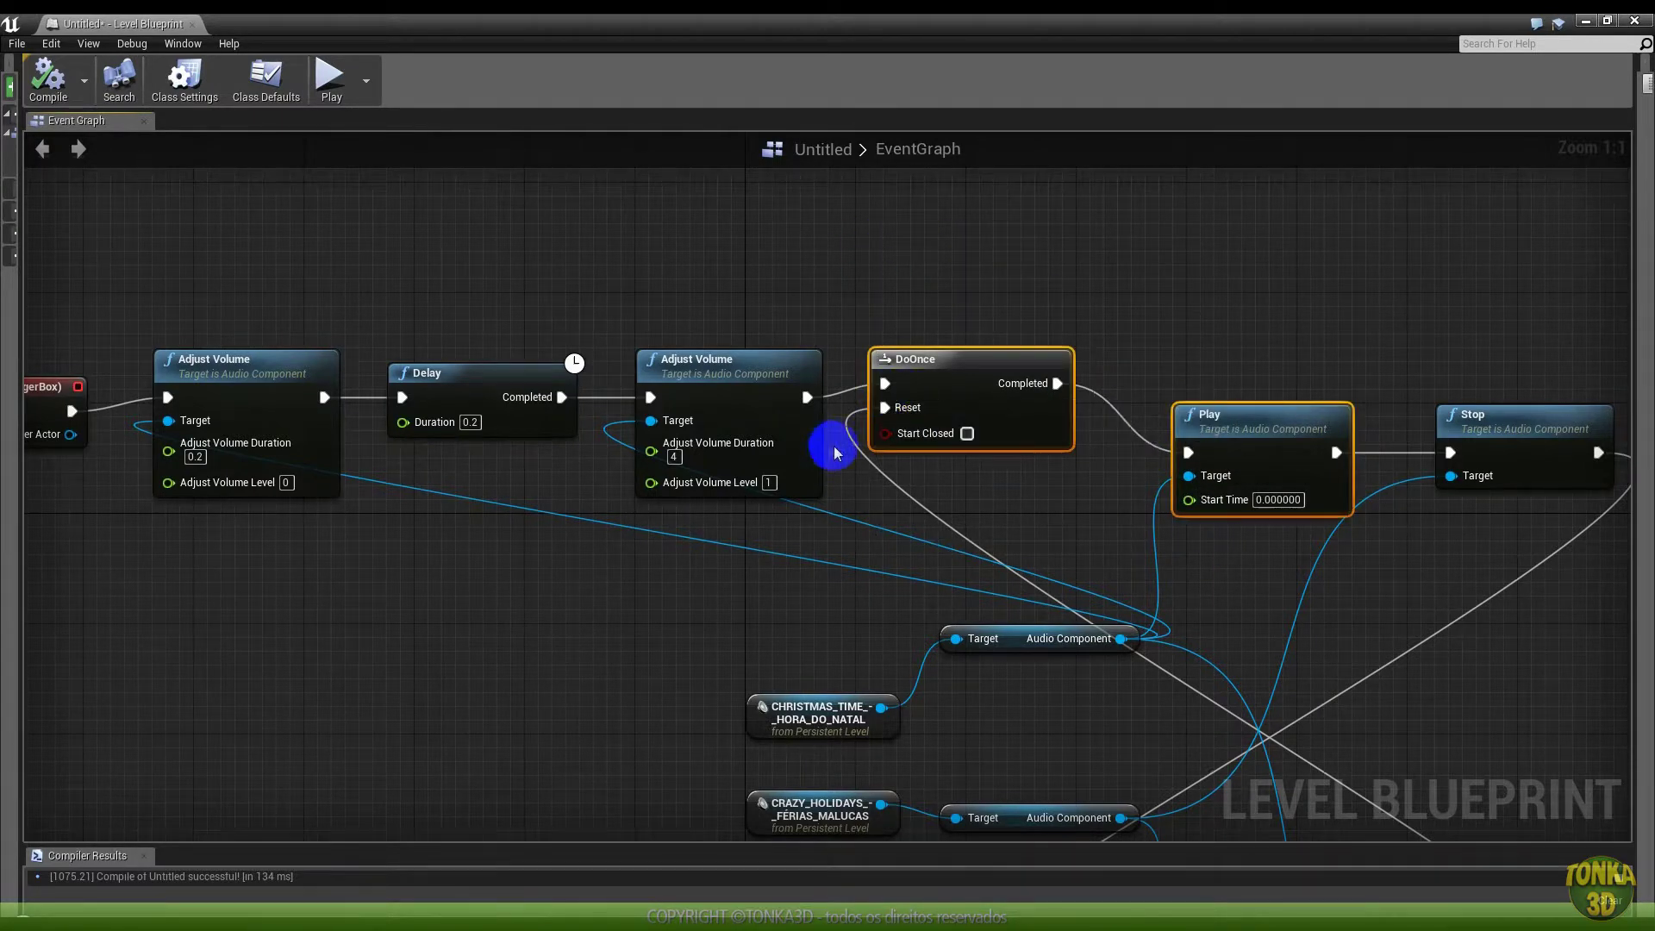
right_drag(835, 447, 841, 483)
right_click(814, 433)
click(871, 454)
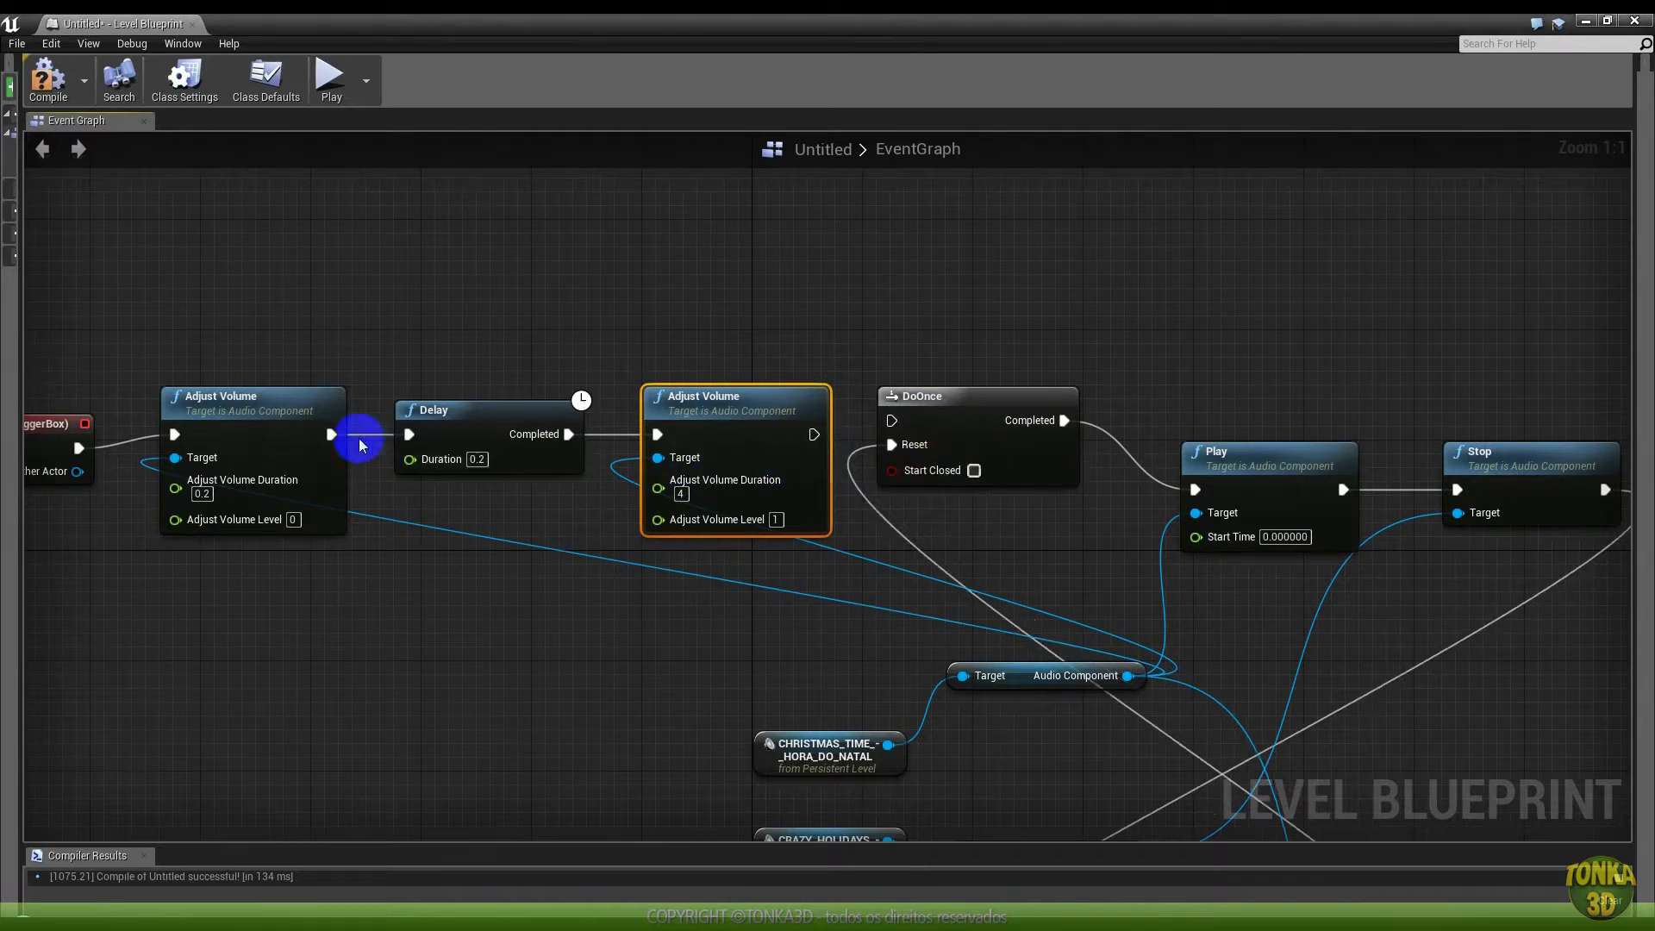
right_click(174, 434)
click(259, 459)
Move the fade-and-Delay chain to the upper right and DoOnce and Play beside the overlap event
drag(215, 295, 554, 432)
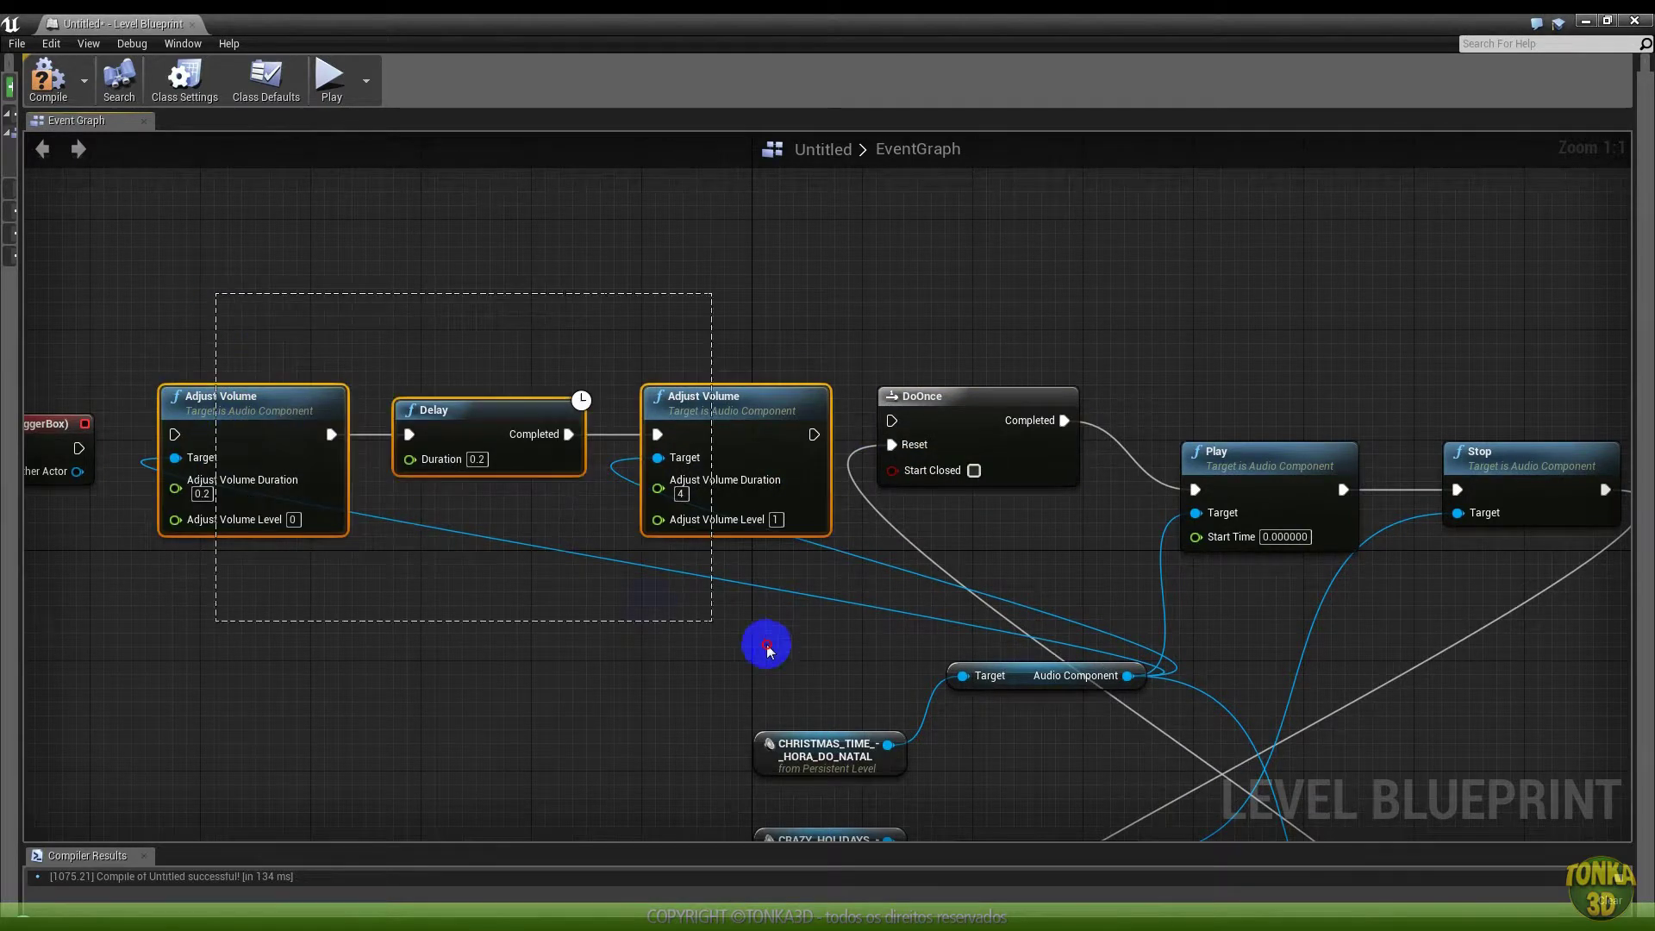
drag(347, 440, 1245, 406)
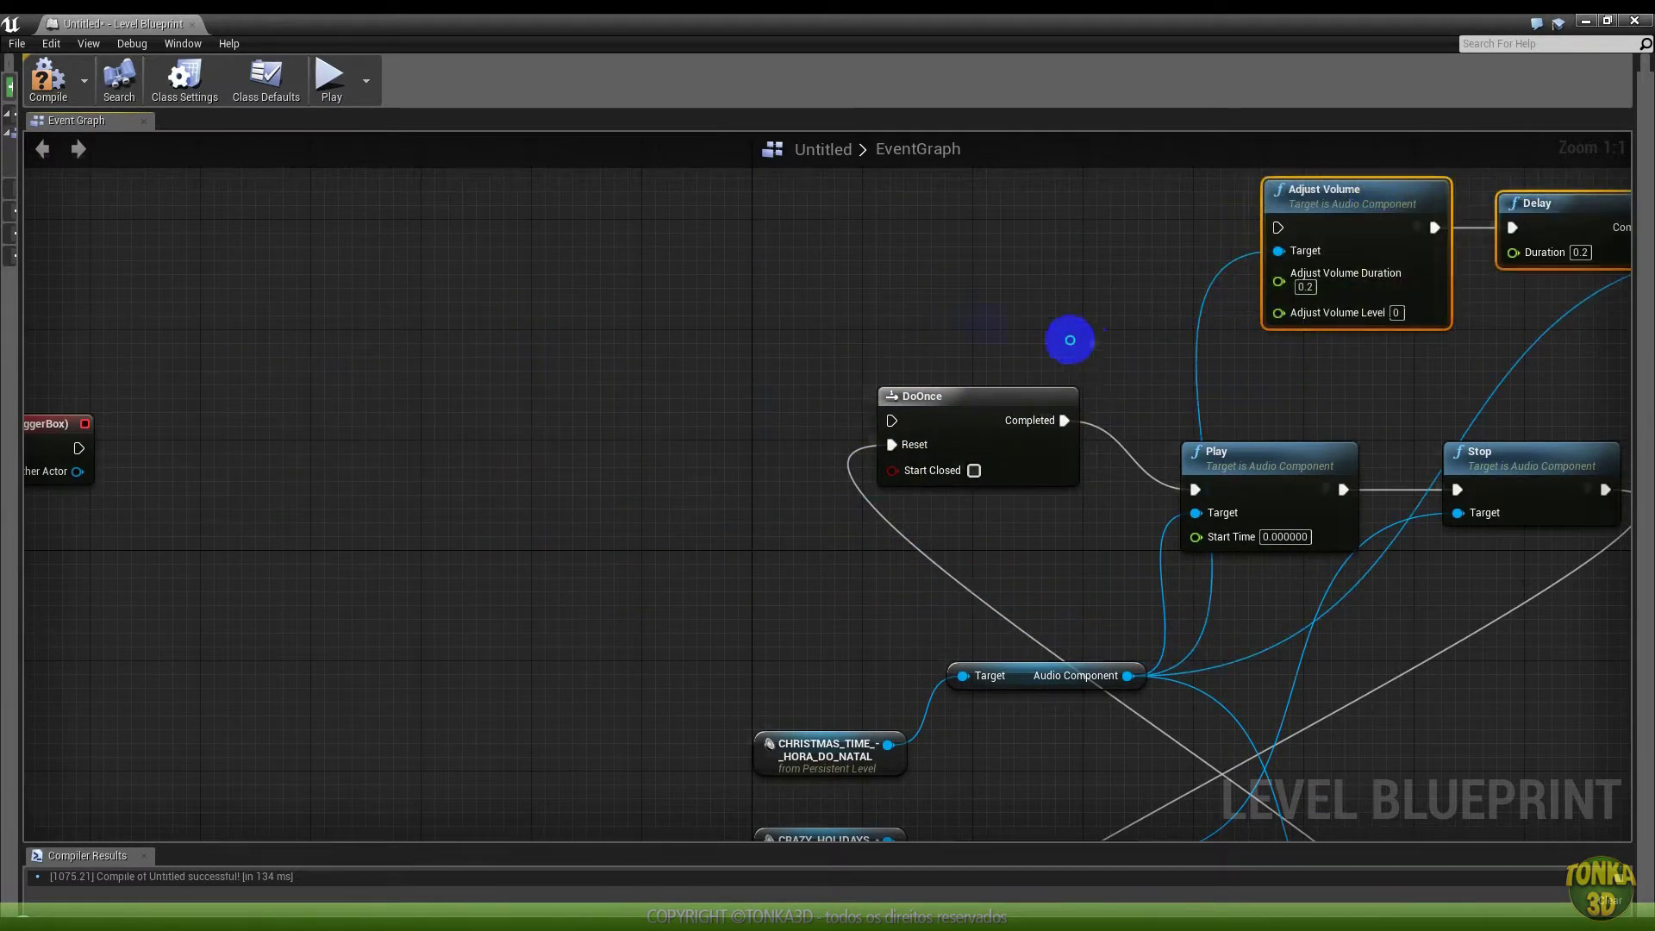
right_drag(1141, 514, 938, 476)
drag(769, 388, 1097, 529)
click(1060, 406)
drag(669, 243, 1027, 536)
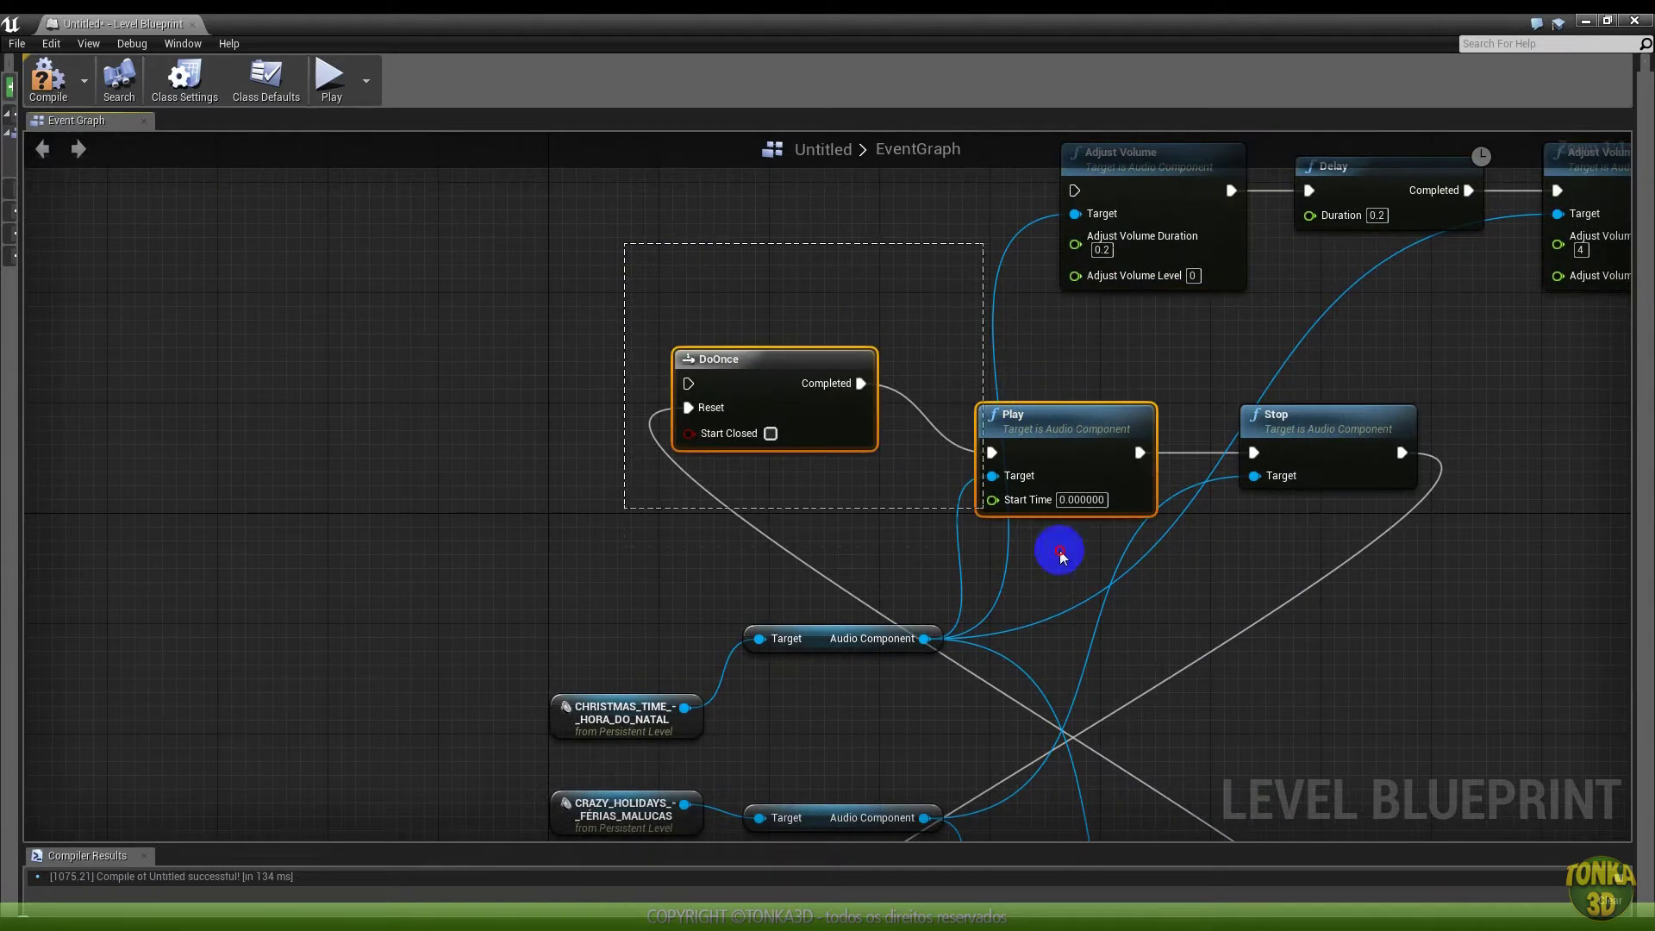
drag(1043, 435, 240, 396)
right_drag(240, 396, 702, 463)
ctrl+click(703, 462)
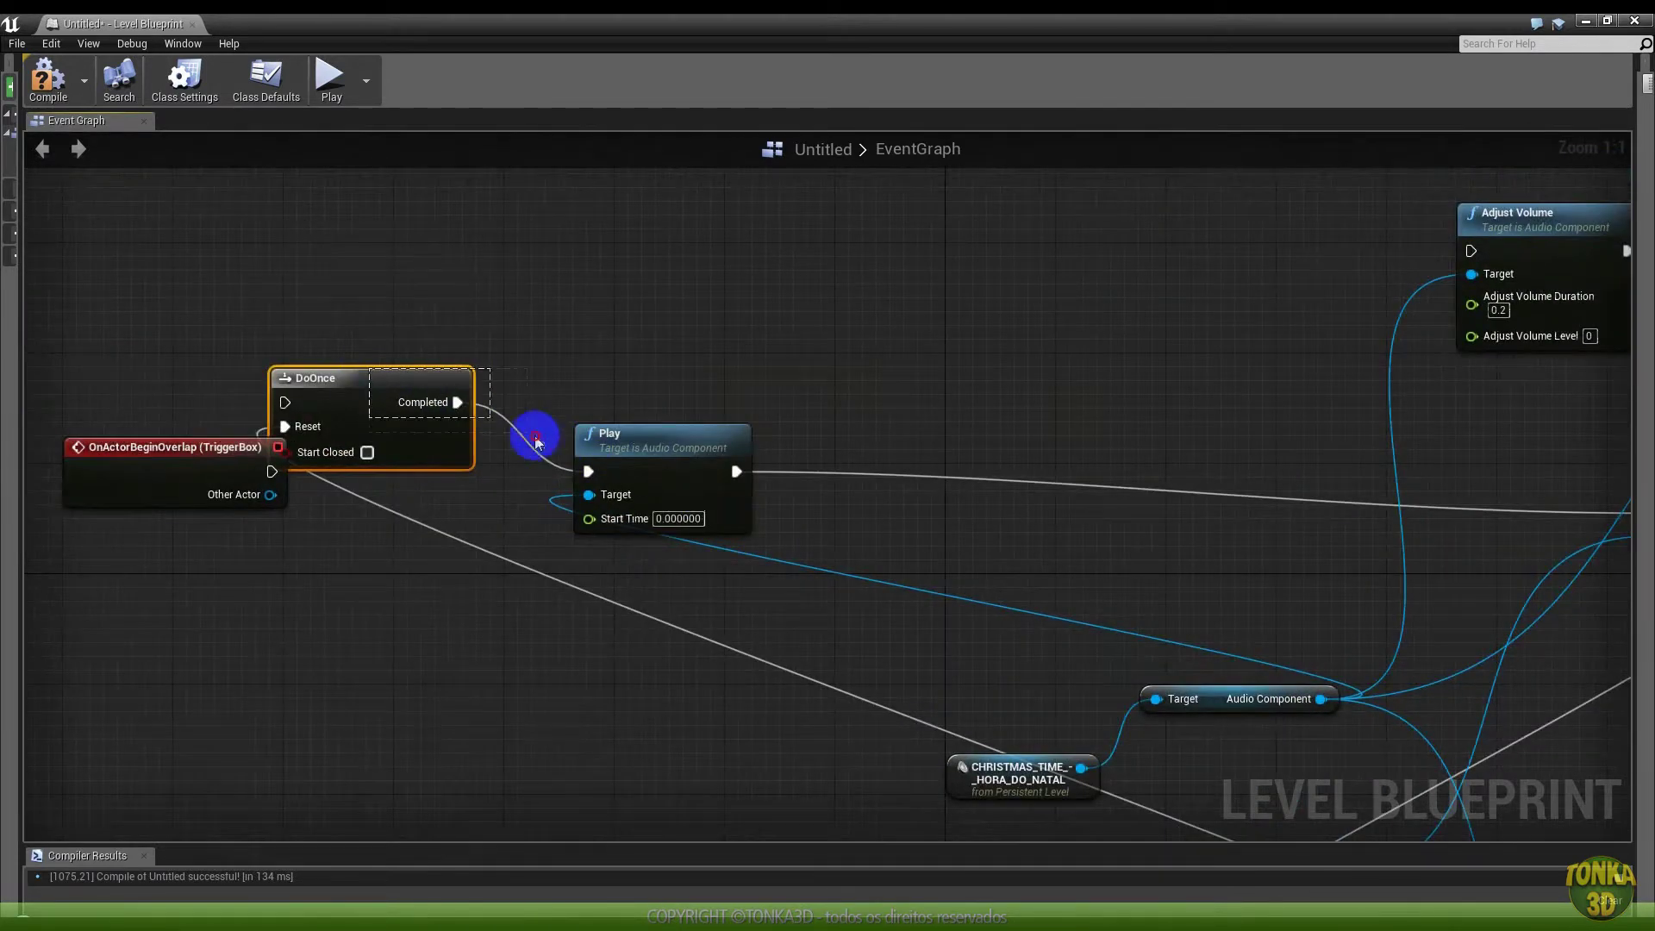
scroll(557, 446, down, 1)
ctrl+click(620, 452)
drag(620, 452, 750, 509)
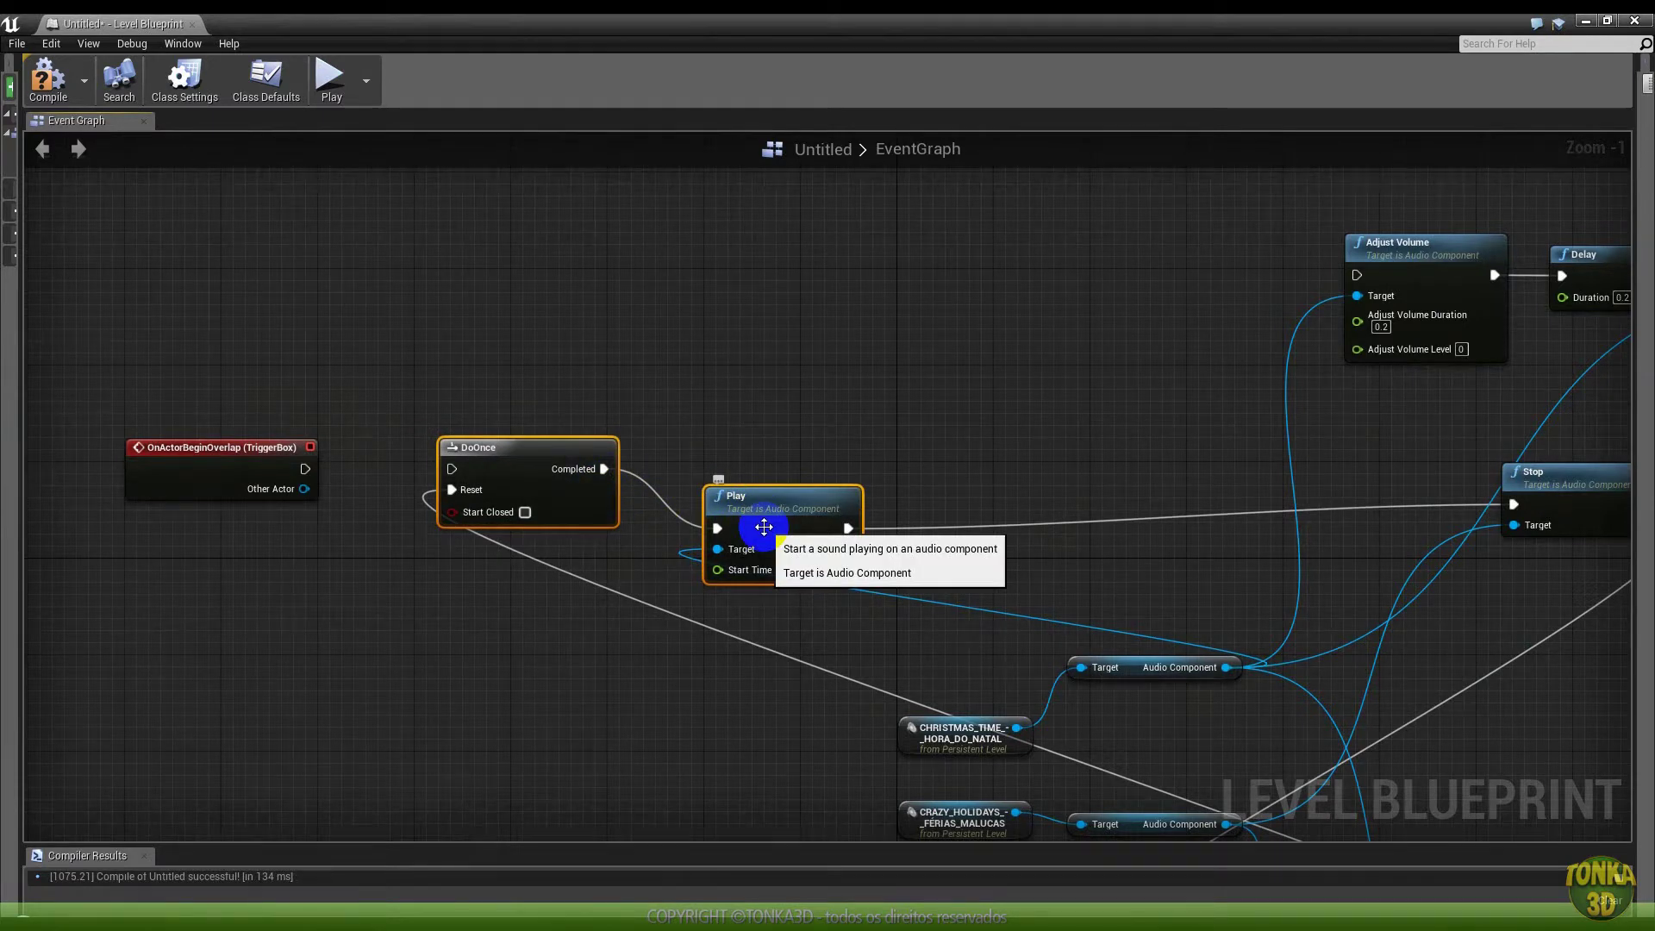
Wire overlap to DoOnce, and Play through Adjust Volume, Delay, Adjust Volume into Stop
drag(307, 471, 452, 469)
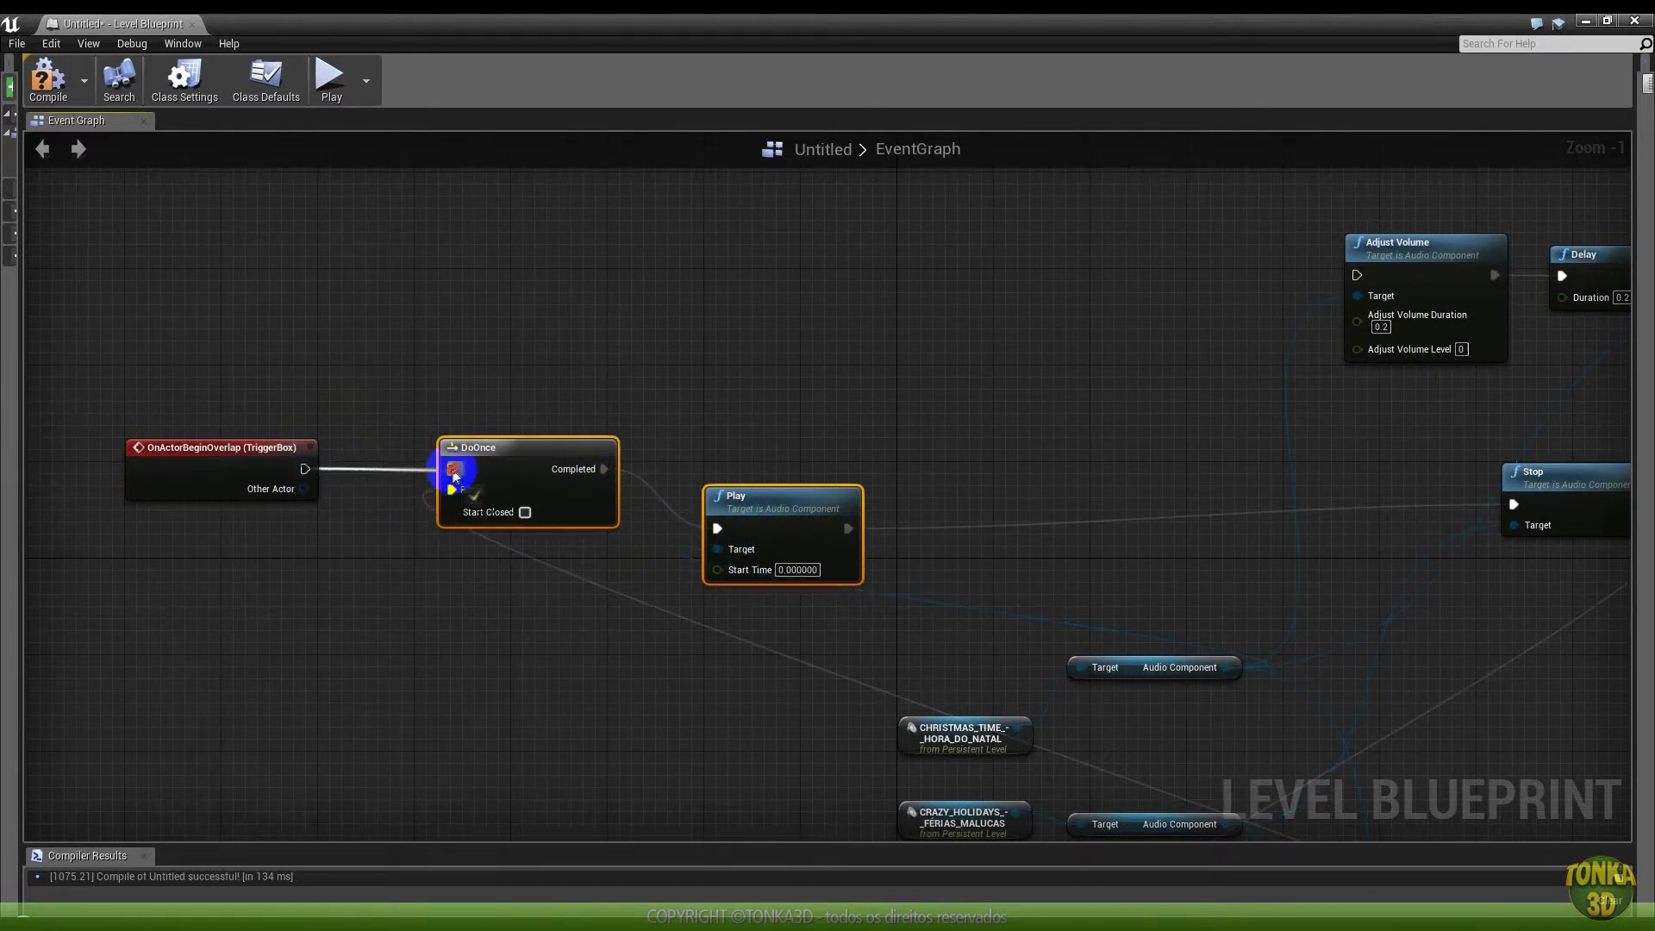
right_drag(1248, 321, 1045, 322)
drag(1059, 178, 1627, 380)
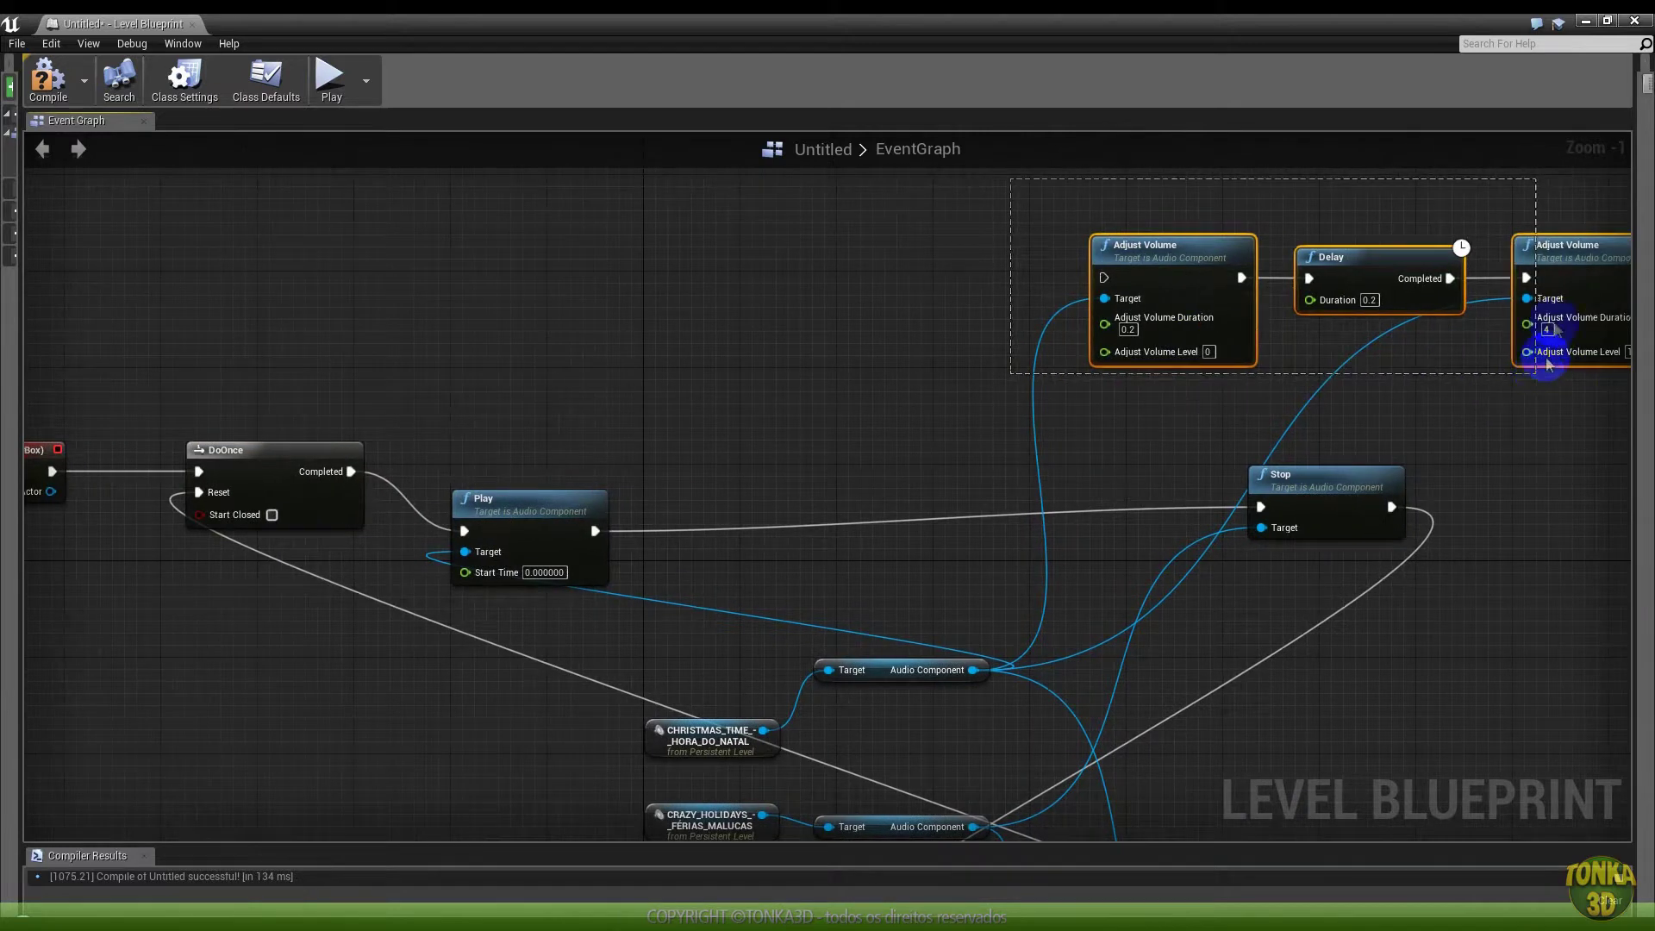
drag(1384, 293, 973, 487)
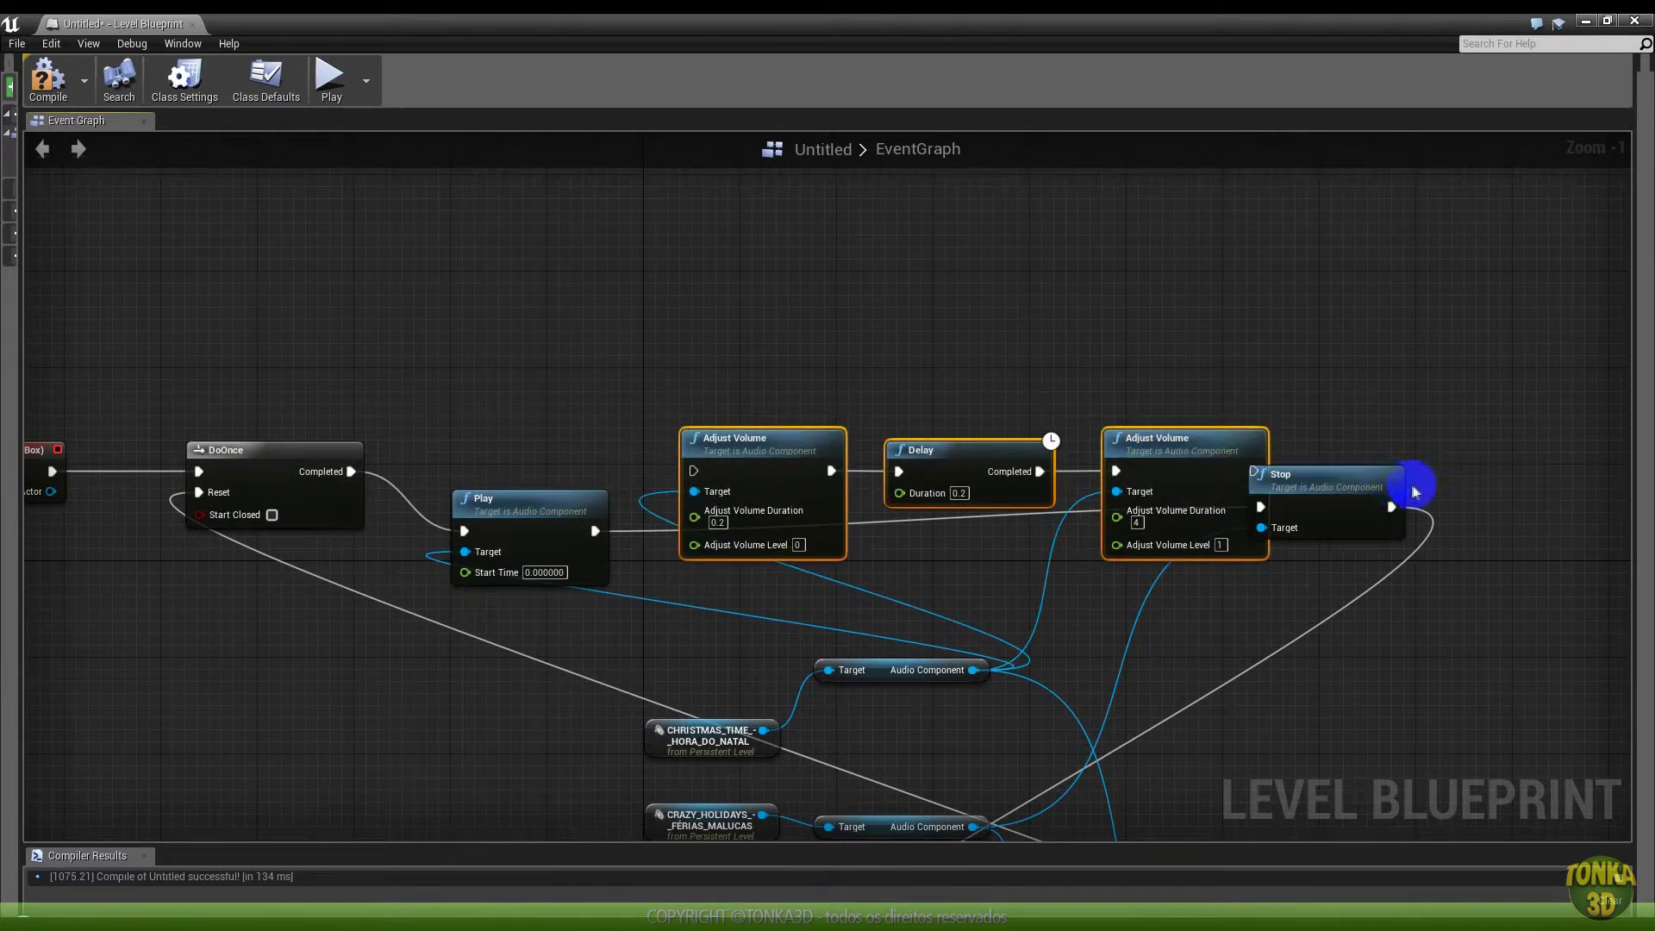
click(1293, 474)
scroll(634, 546, up, 1)
drag(585, 530, 700, 461)
mouse_move(1340, 461)
mouse_down()
mouse_move(1375, 493)
mouse_move(1446, 503)
mouse_up()
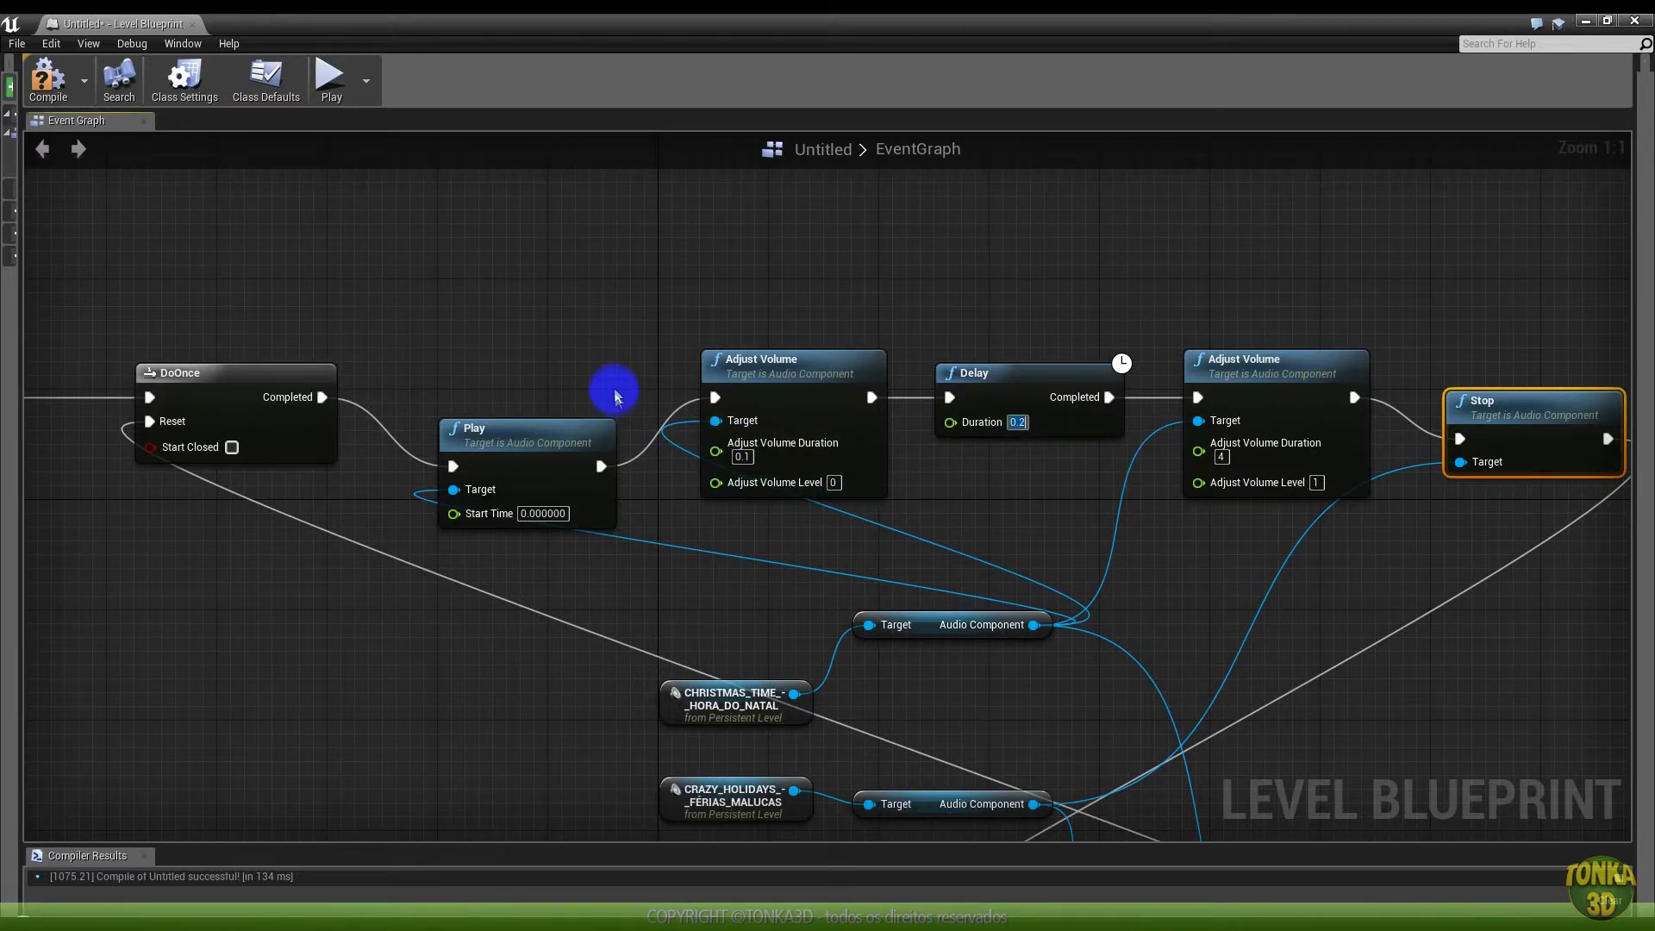
right_drag(531, 435, 661, 478)
click(661, 478)
right_drag(1138, 517, 1030, 503)
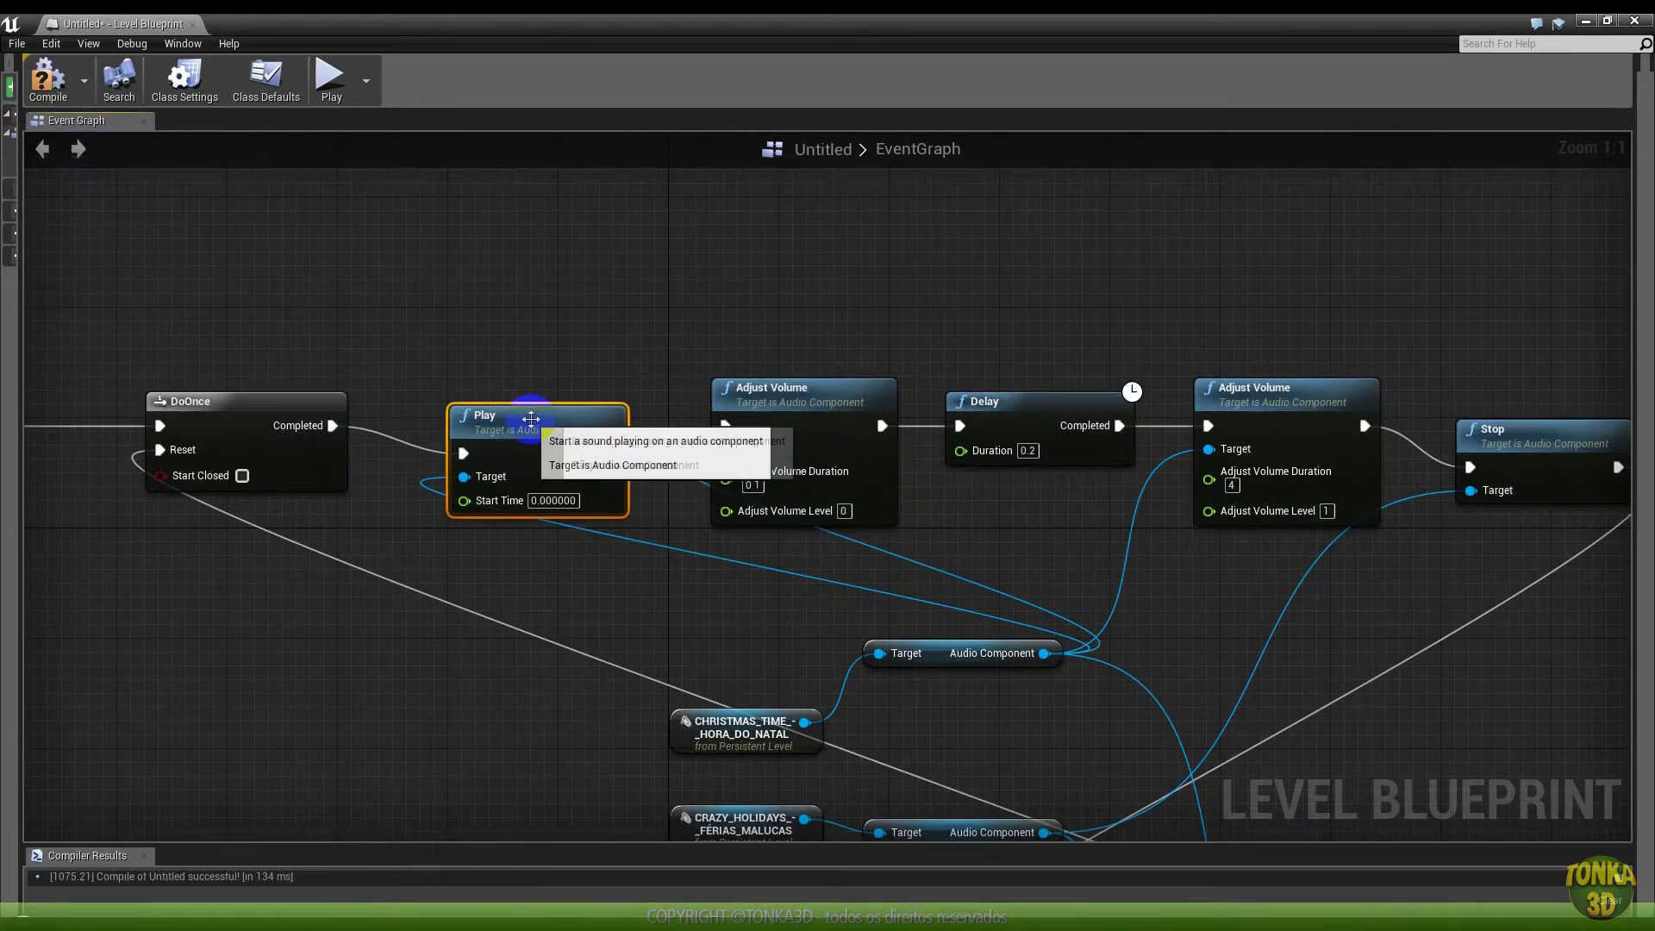
Compile, run a play session in the viewport, then stop and reopen the event graph
click(48, 77)
click(1585, 20)
click(859, 80)
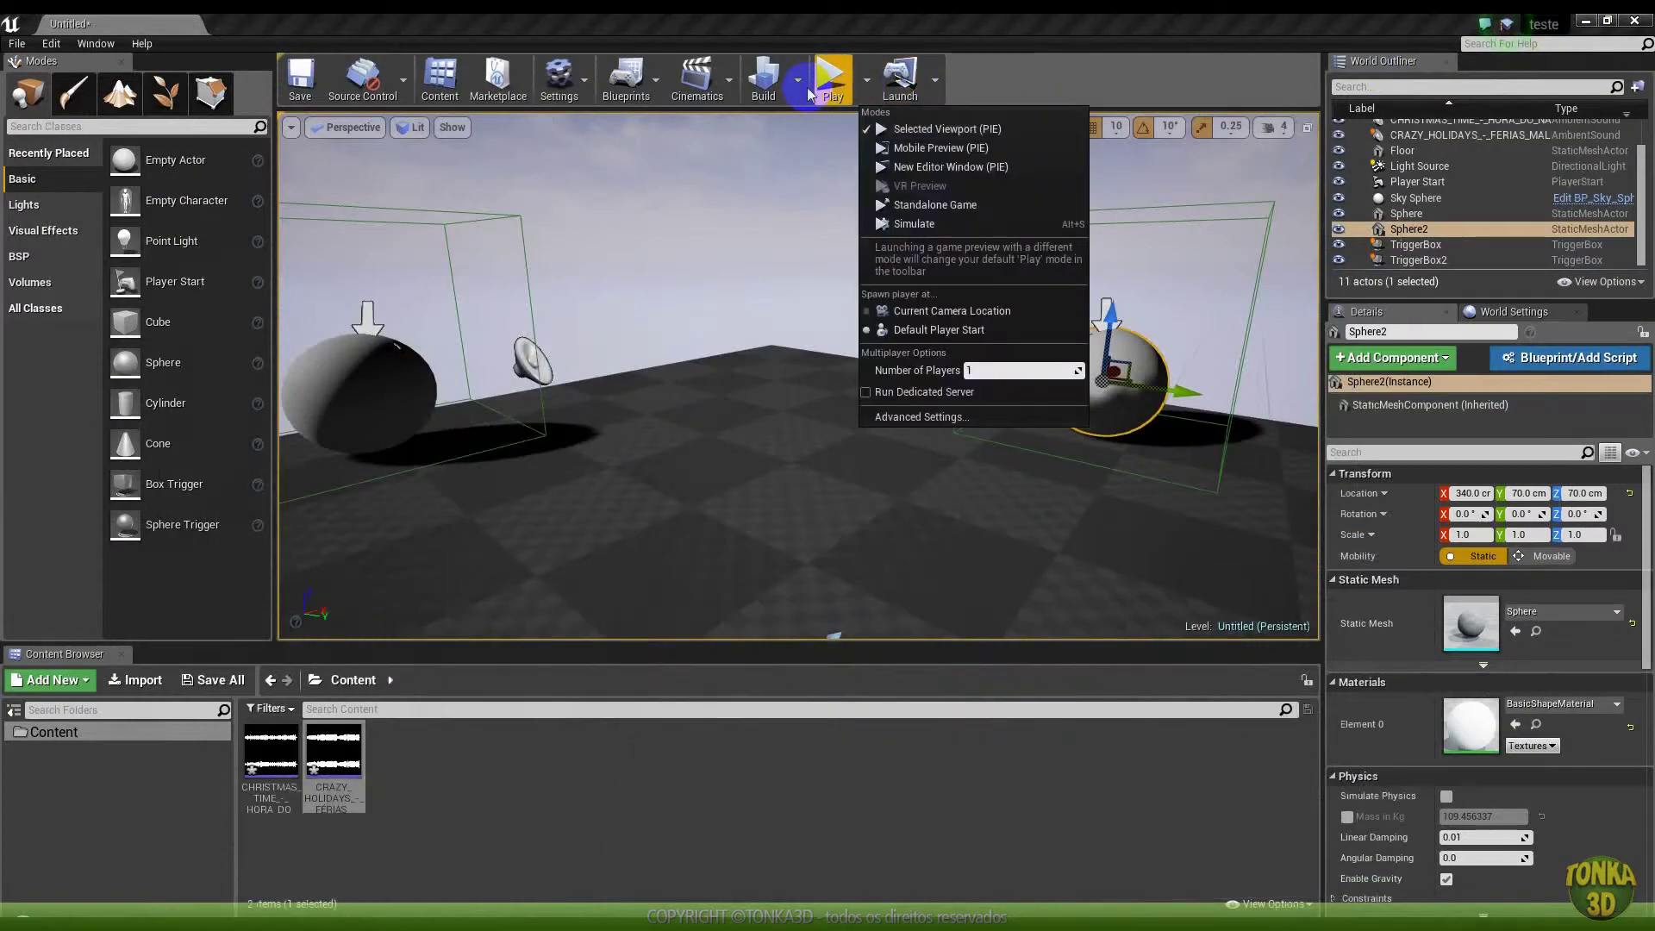
click(914, 120)
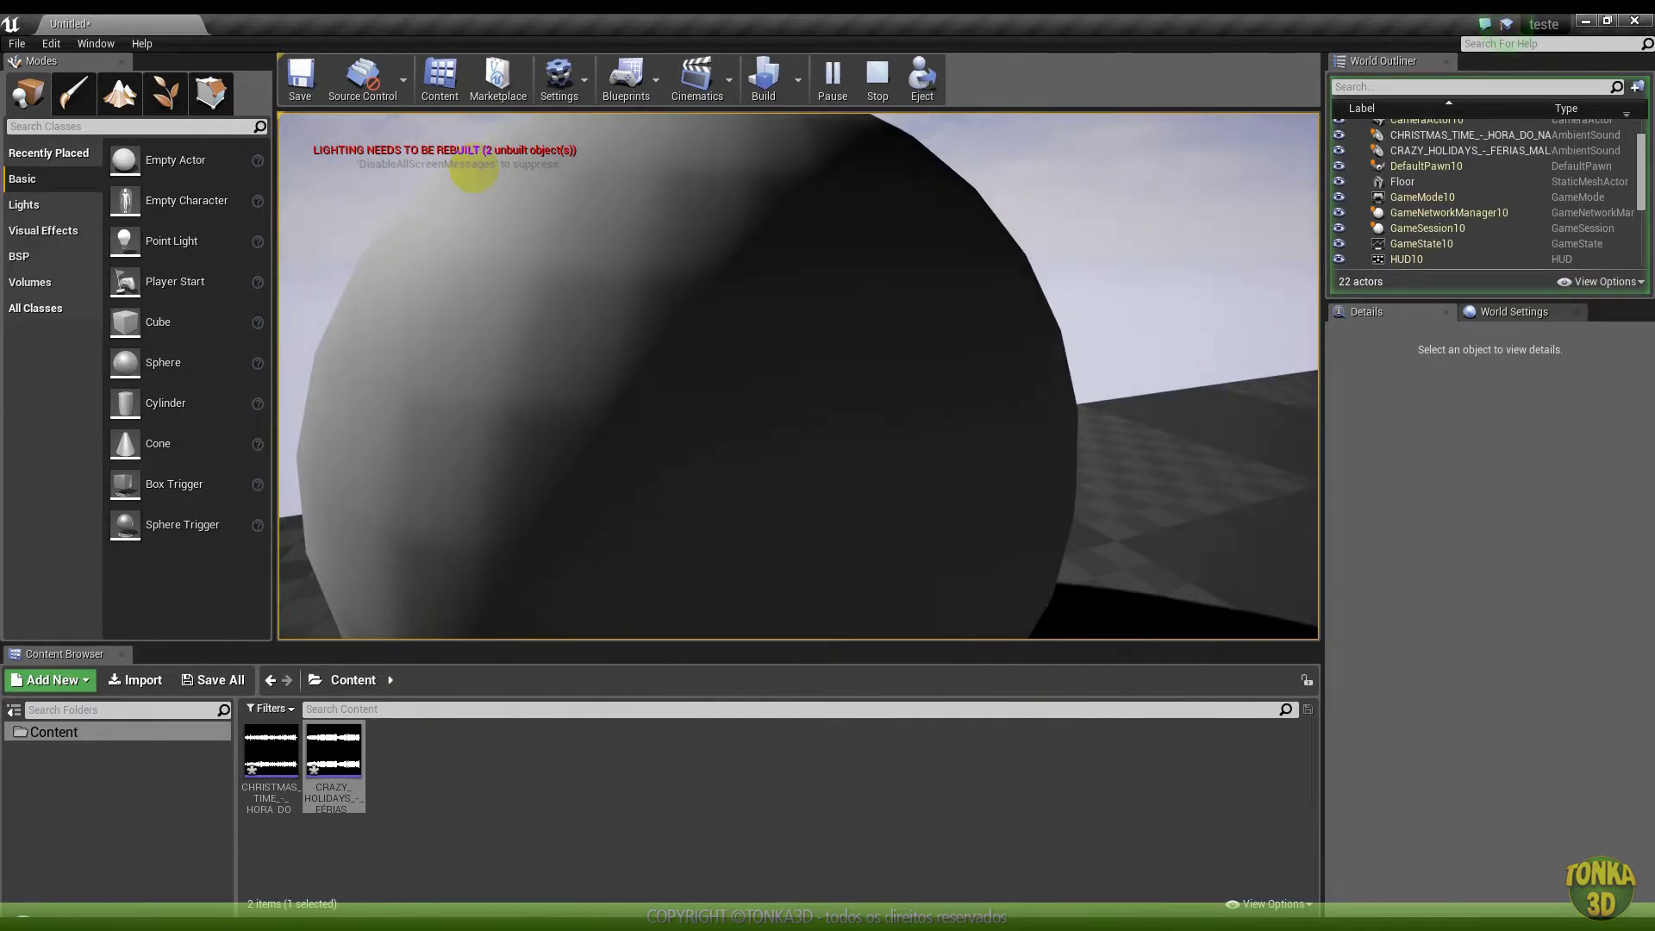
key(Escape)
key(alt+Tab)
Move the TriggerBox2 event and the lower DoOnce and Play nodes to the left
scroll(813, 425, down, 4)
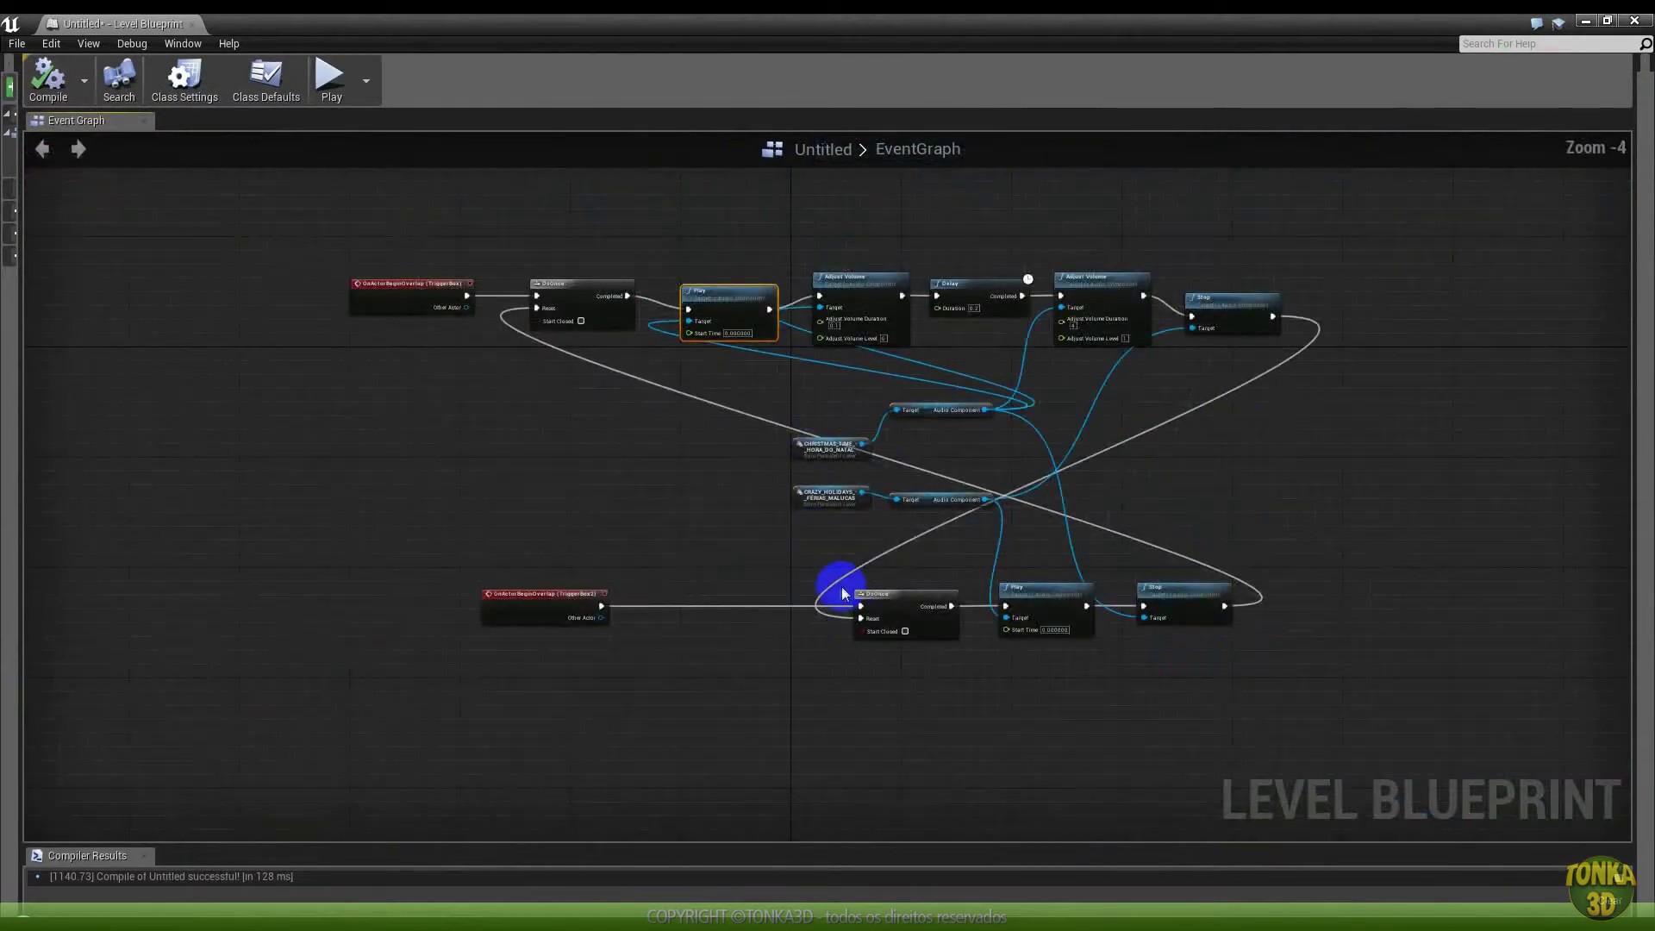
scroll(969, 603, up, 1)
drag(361, 595, 181, 586)
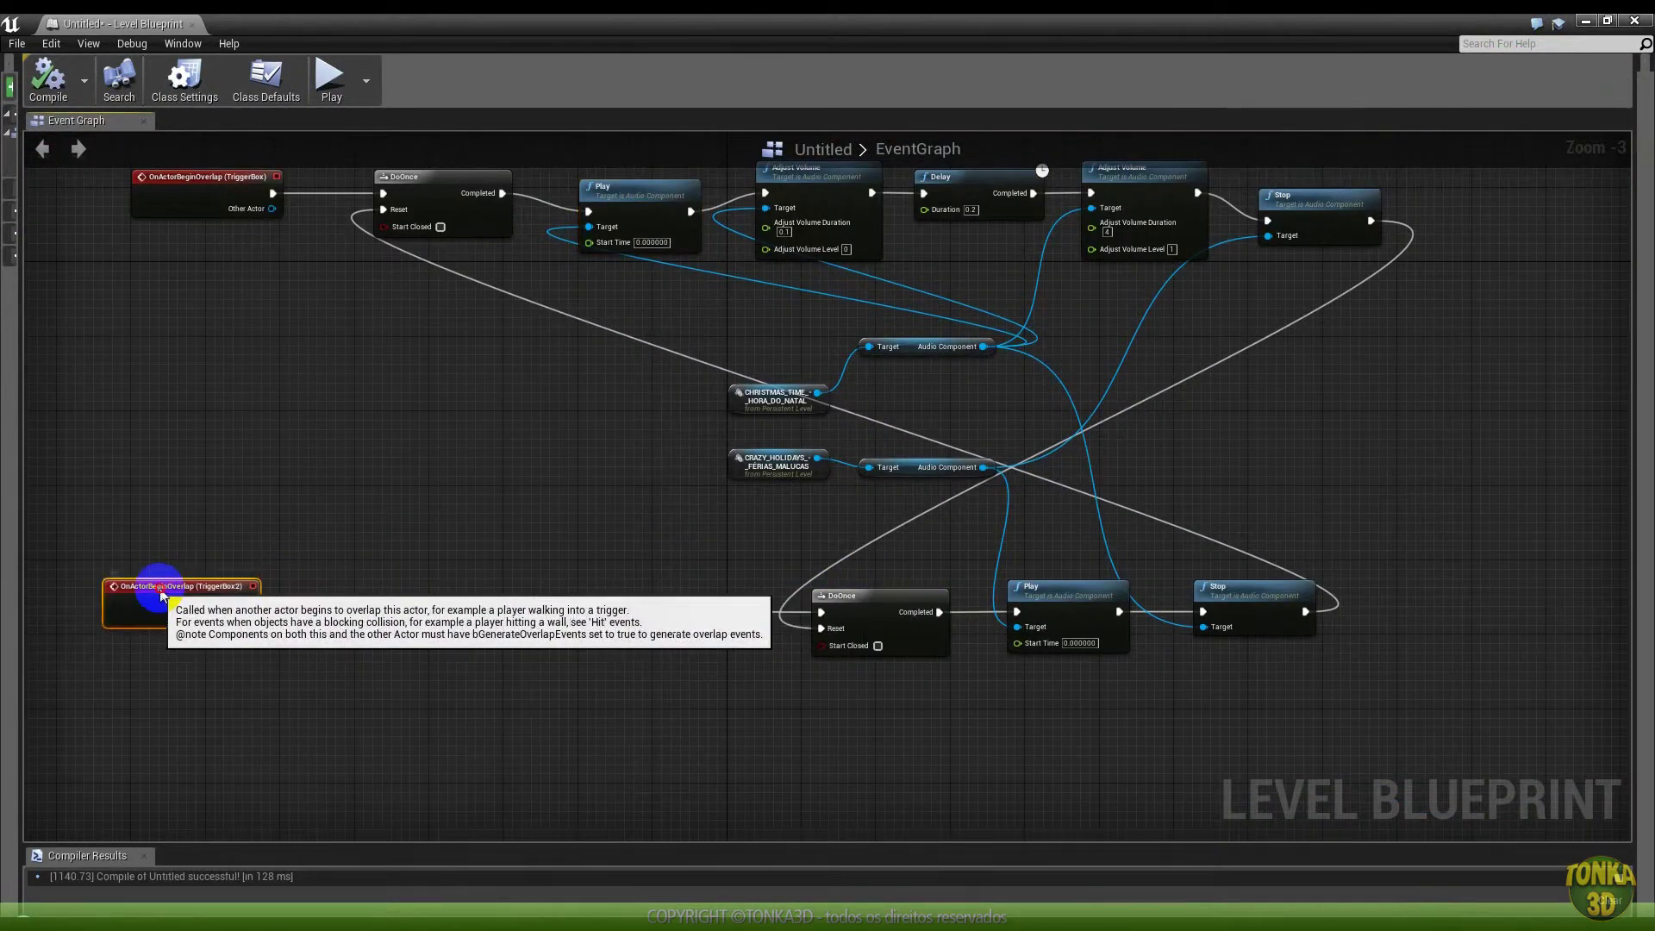
drag(761, 546, 983, 670)
ctrl+click(1053, 591)
drag(1052, 591, 587, 582)
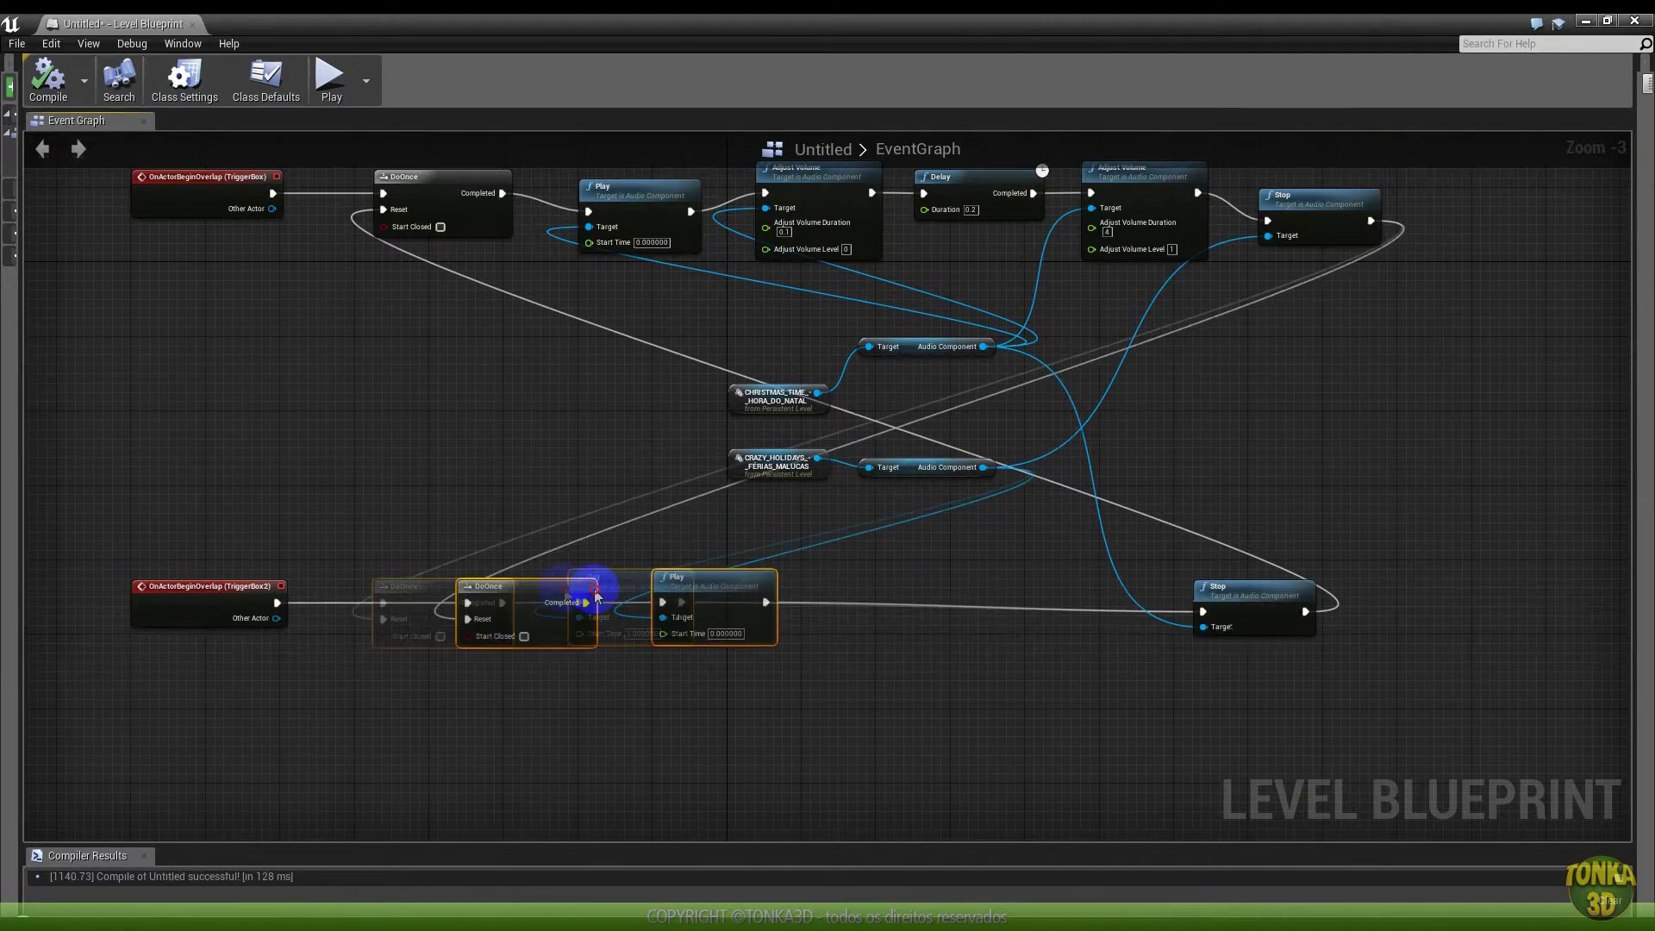
Copy the top Adjust Volume, Delay, Adjust Volume nodes into the lower chain between Play and Stop
click(850, 168)
ctrl+click(991, 185)
ctrl+click(1121, 215)
key(ctrl+c)
key(ctrl+v)
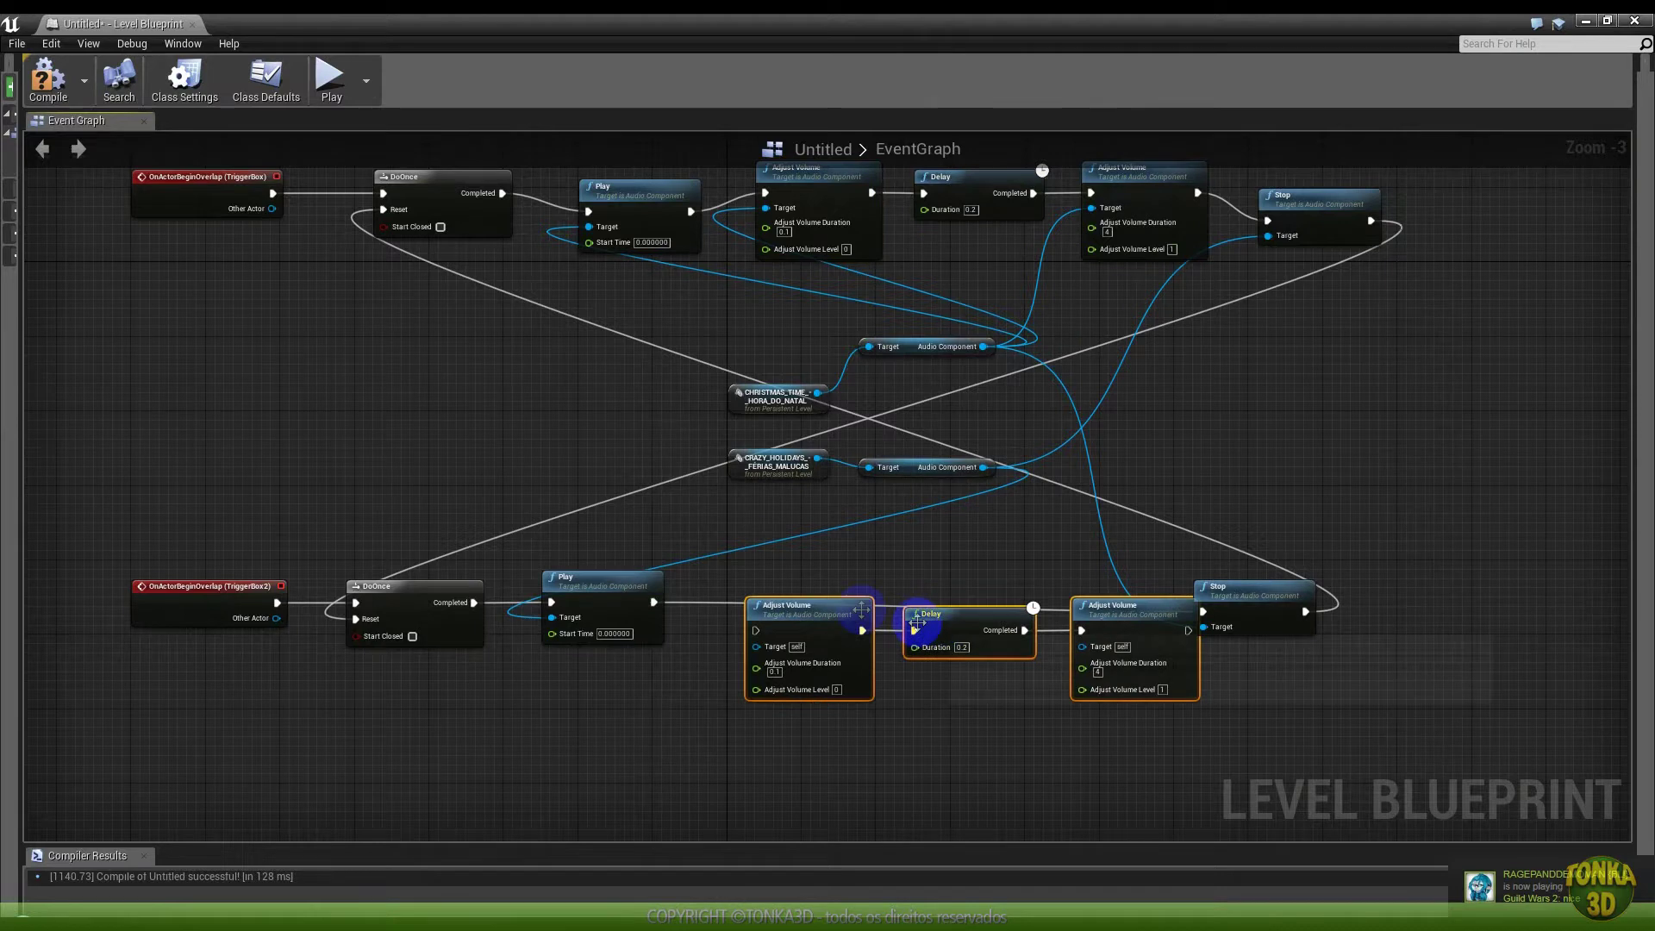
scroll(811, 627, up, 1)
drag(574, 592, 675, 592)
drag(1314, 591, 1392, 605)
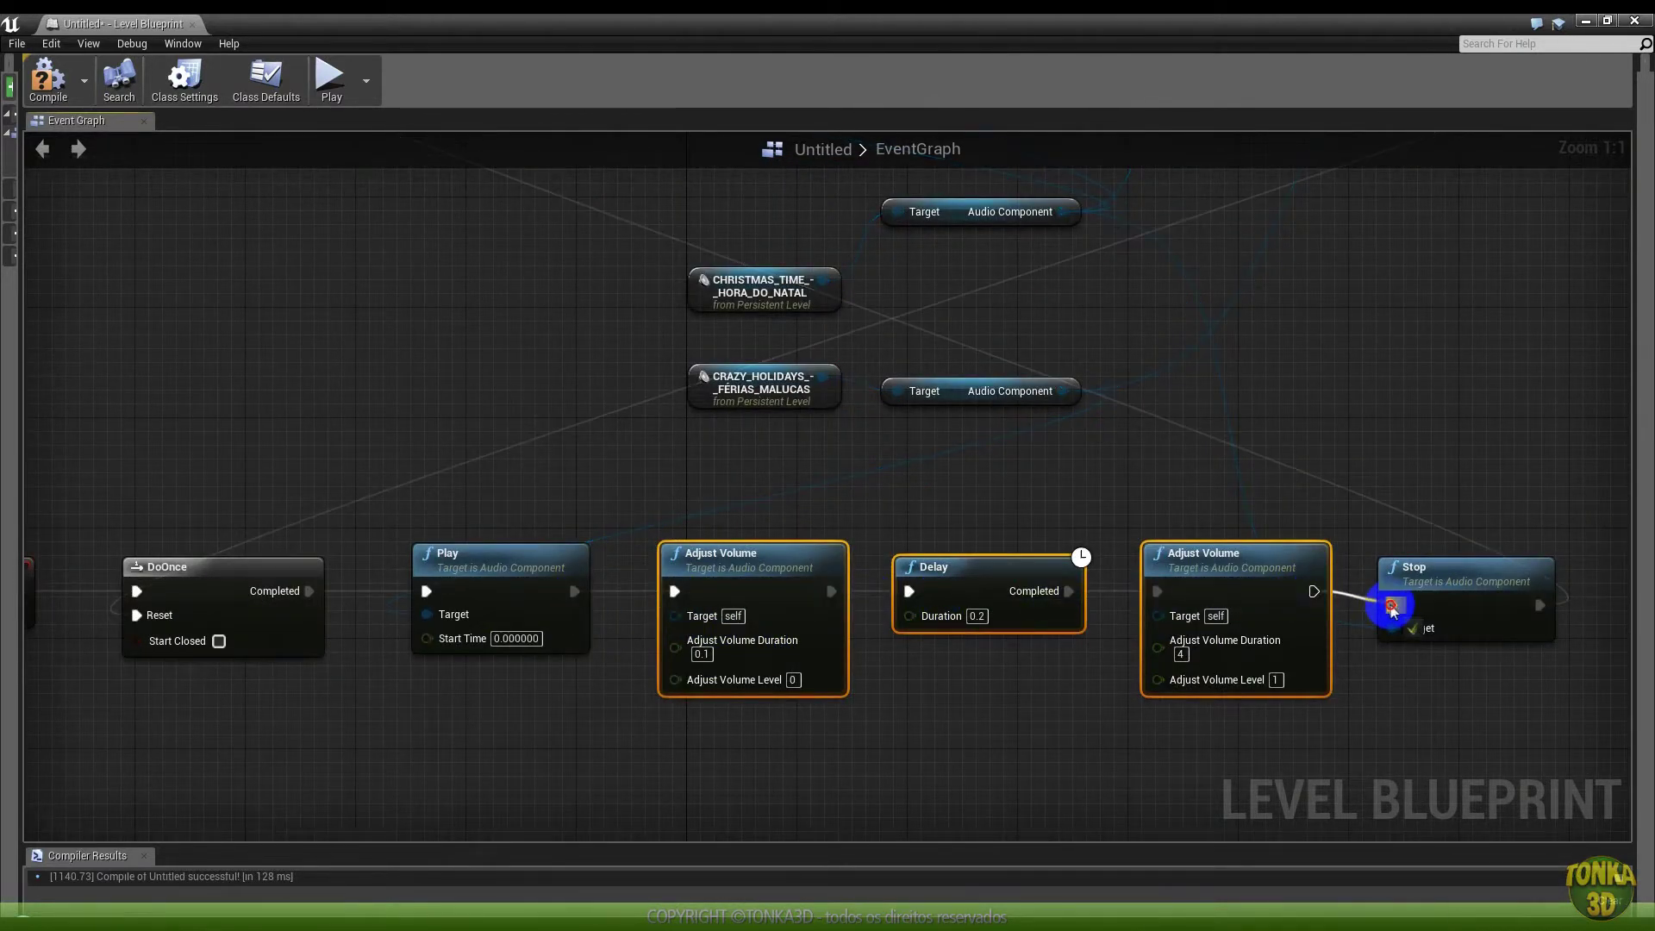
Connect the CRAZY_HOLIDAYS_-_FÉRIAS_MALUCAS audio component to both new Adjust Volume Target pins
right_drag(1231, 526, 1012, 601)
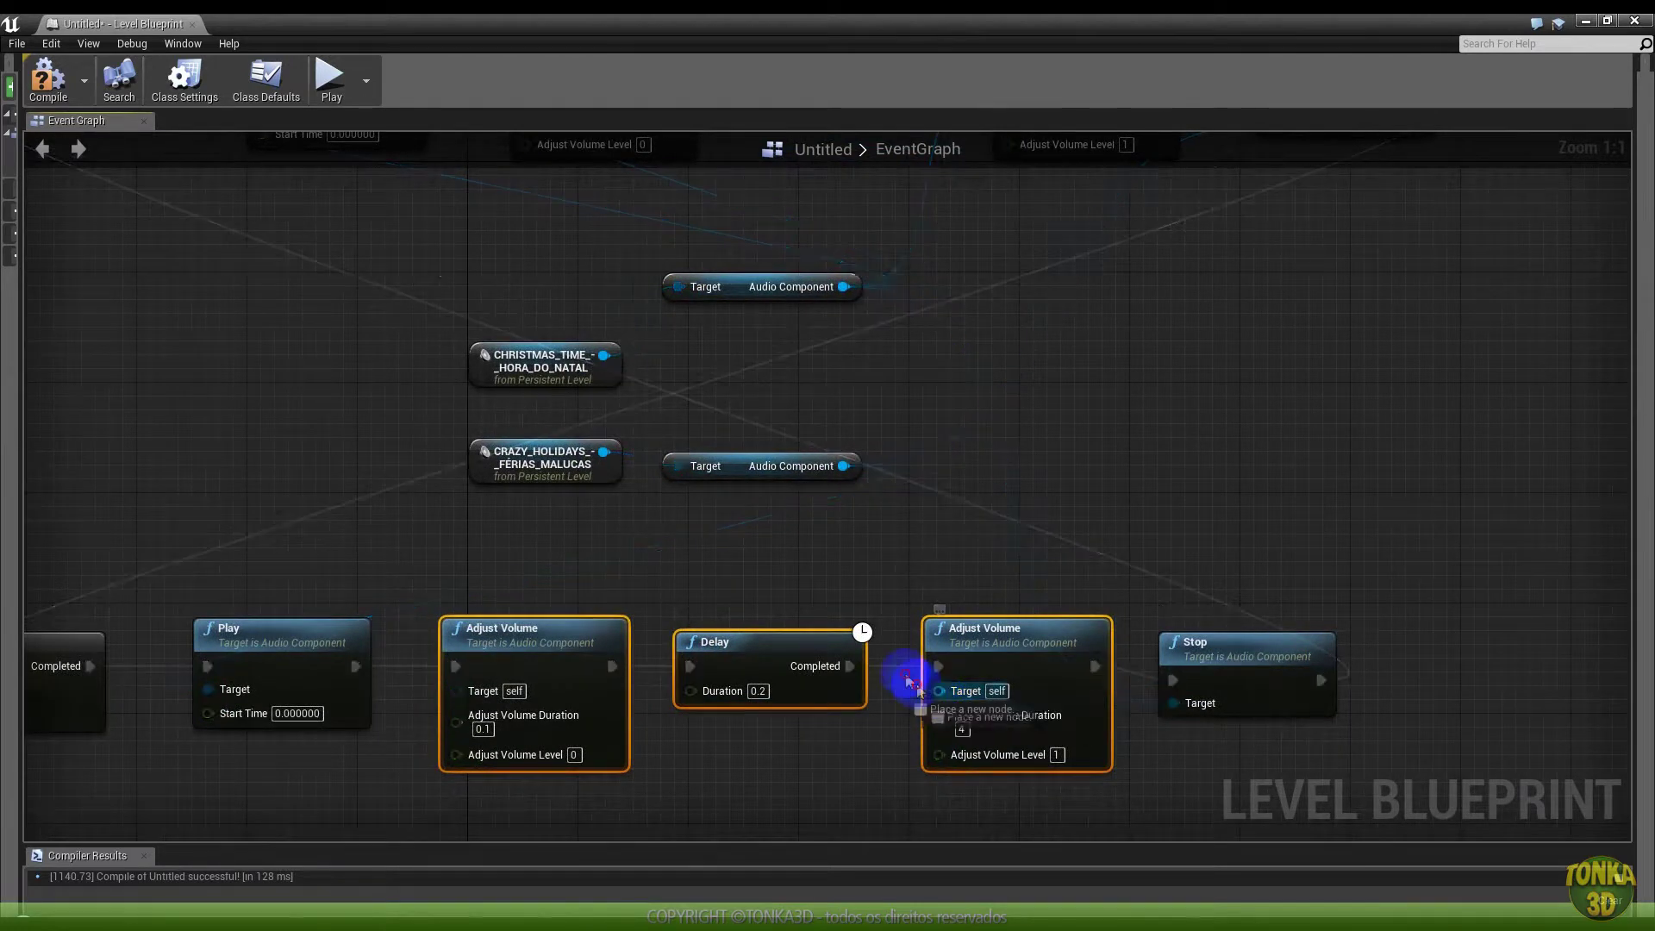
drag(938, 692, 844, 466)
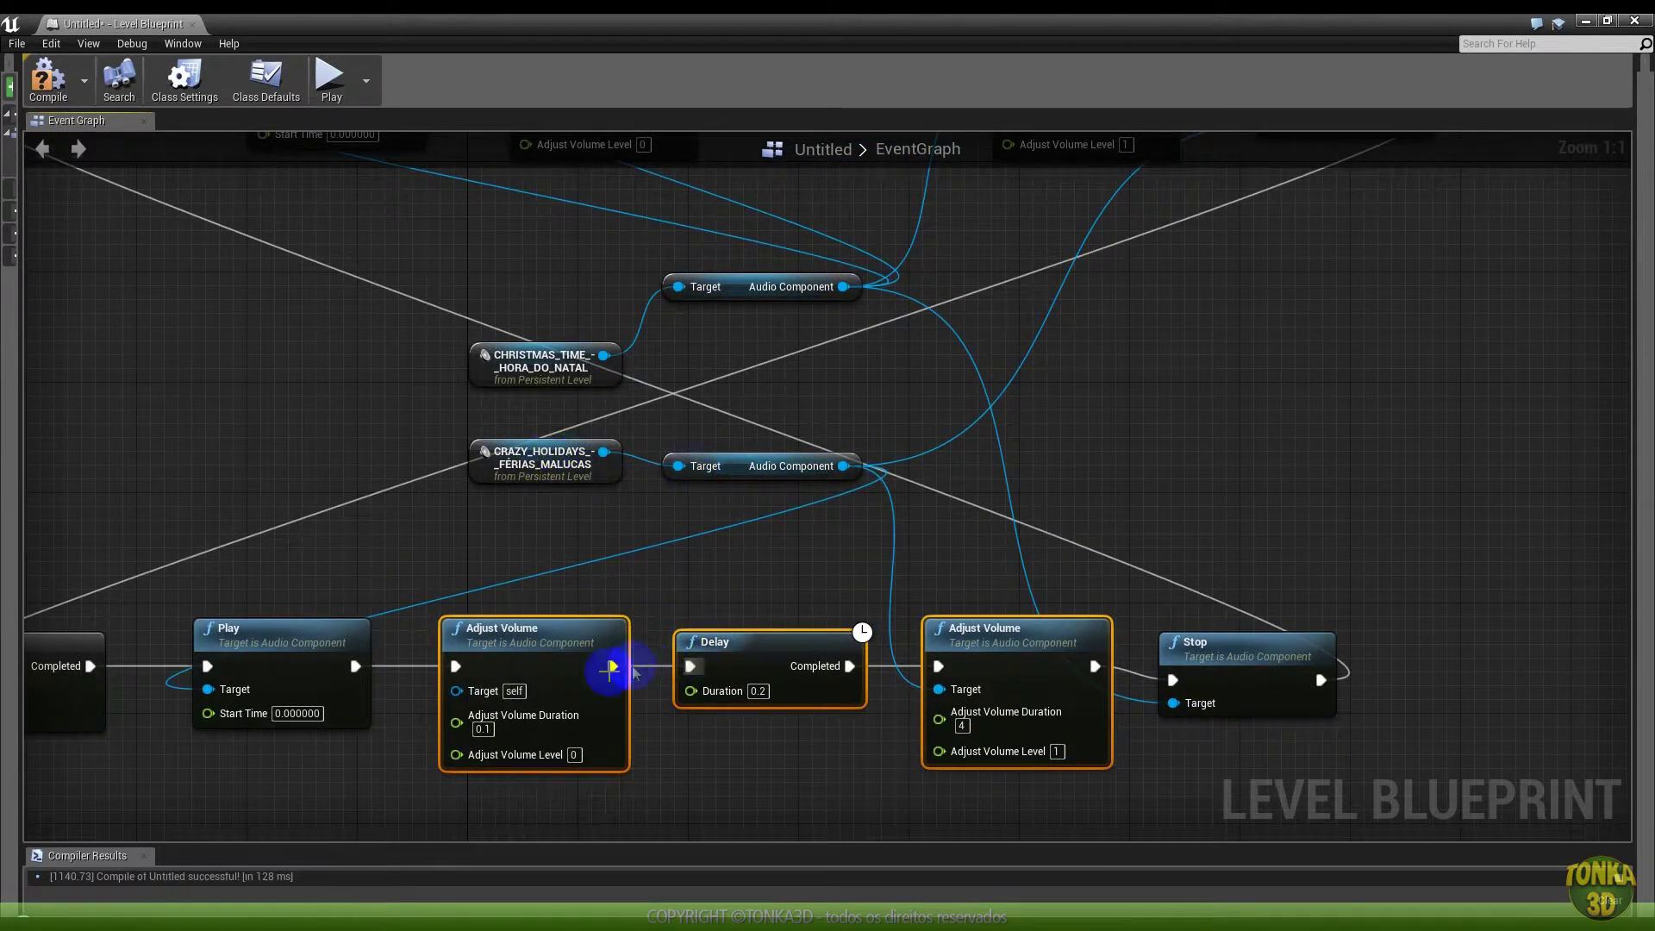
drag(452, 690, 844, 467)
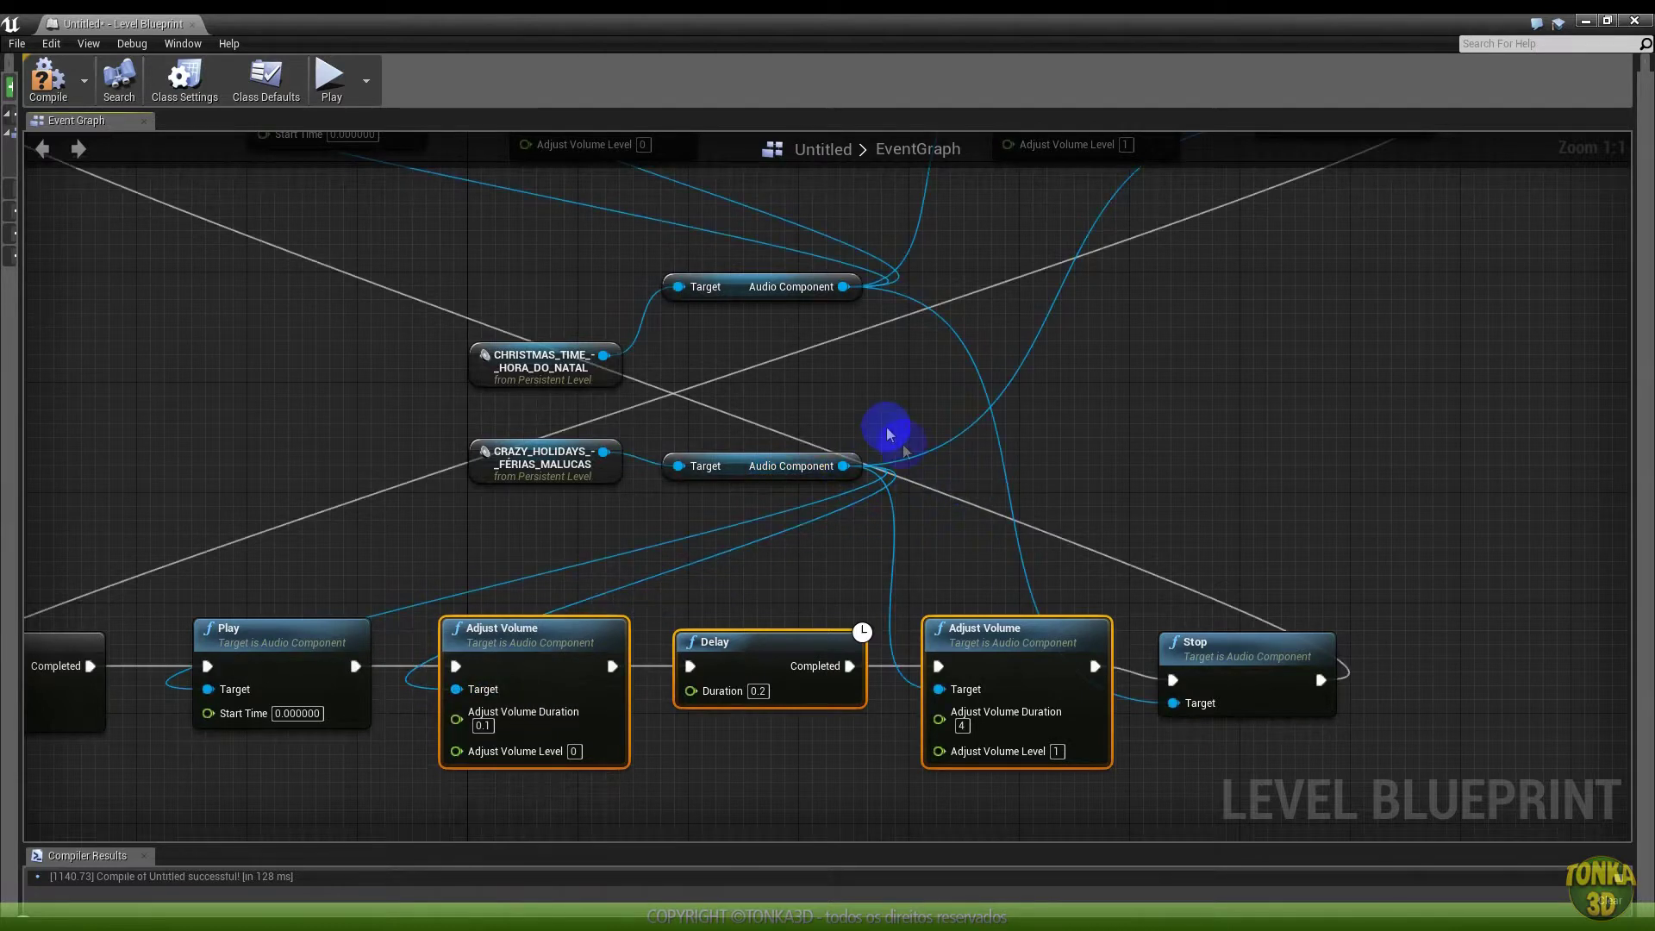
right_drag(887, 432, 878, 462)
scroll(878, 462, down, 3)
Recompile, then play-test by walking toward the spheres and end the session
click(63, 99)
click(1586, 20)
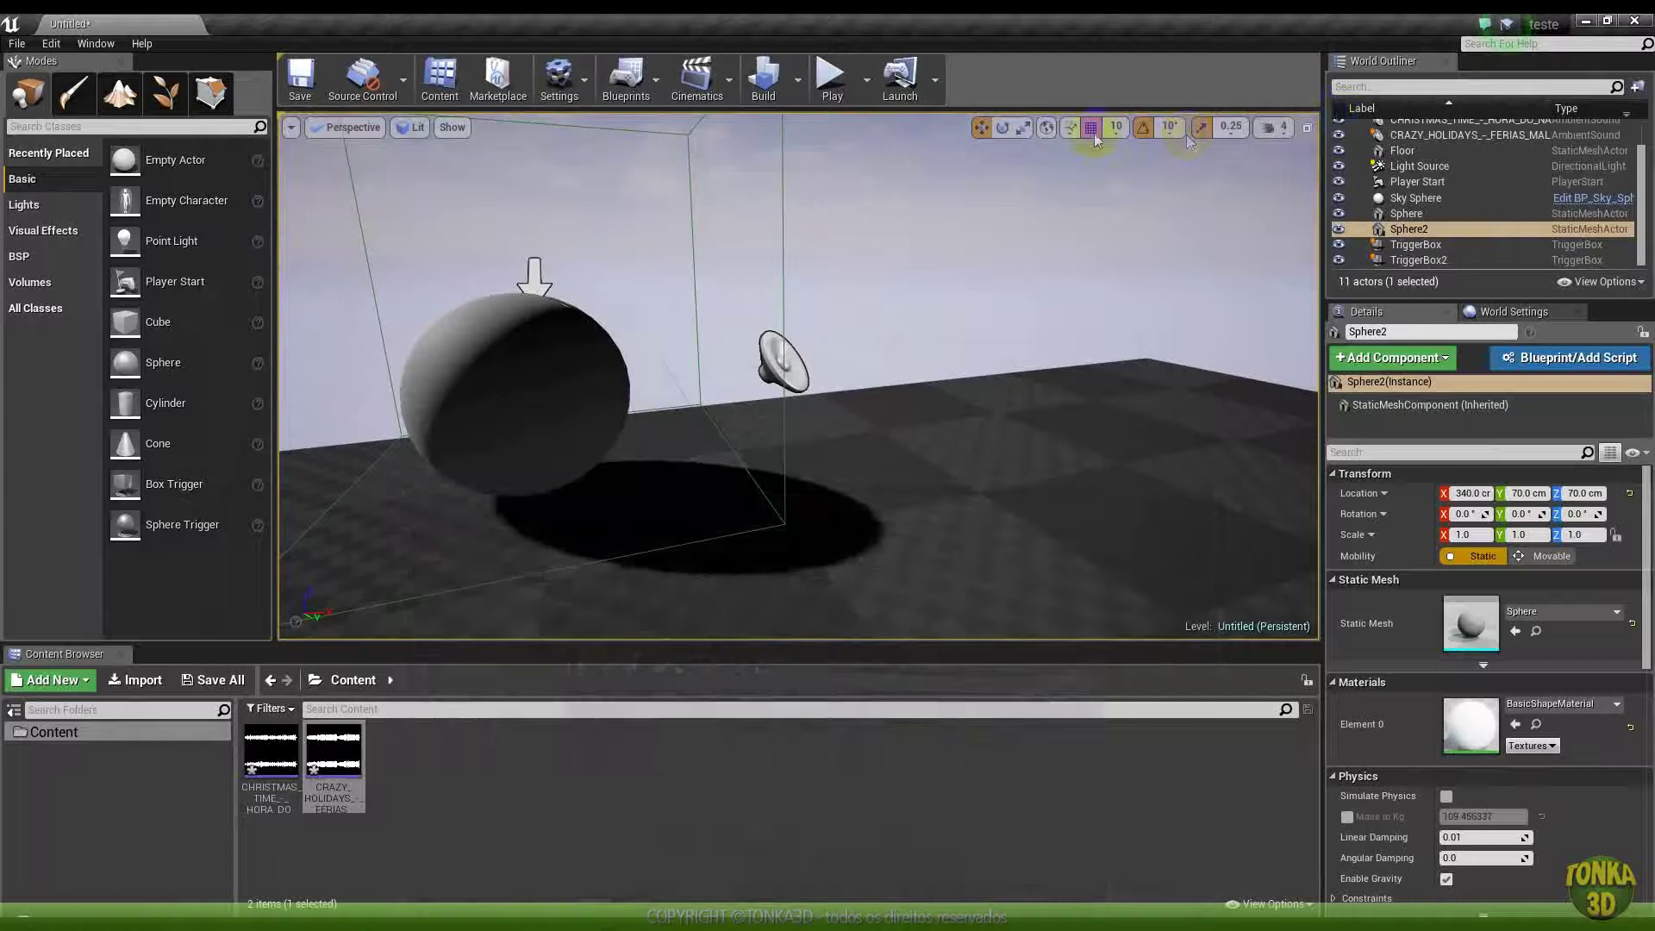
click(825, 69)
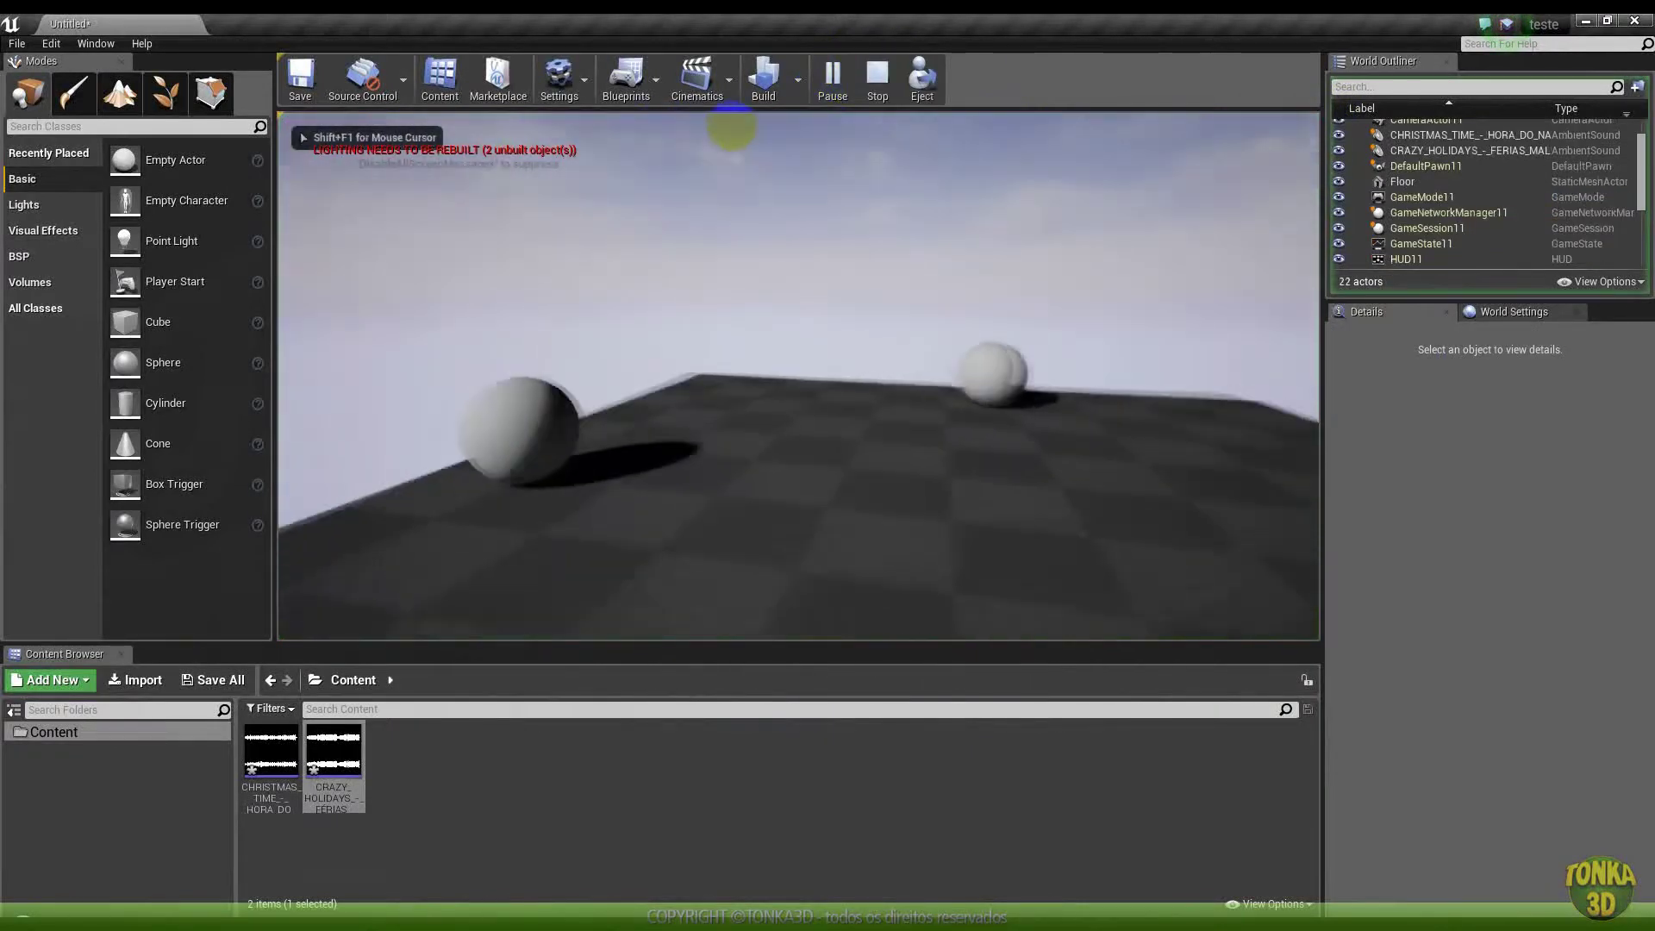
key(w)
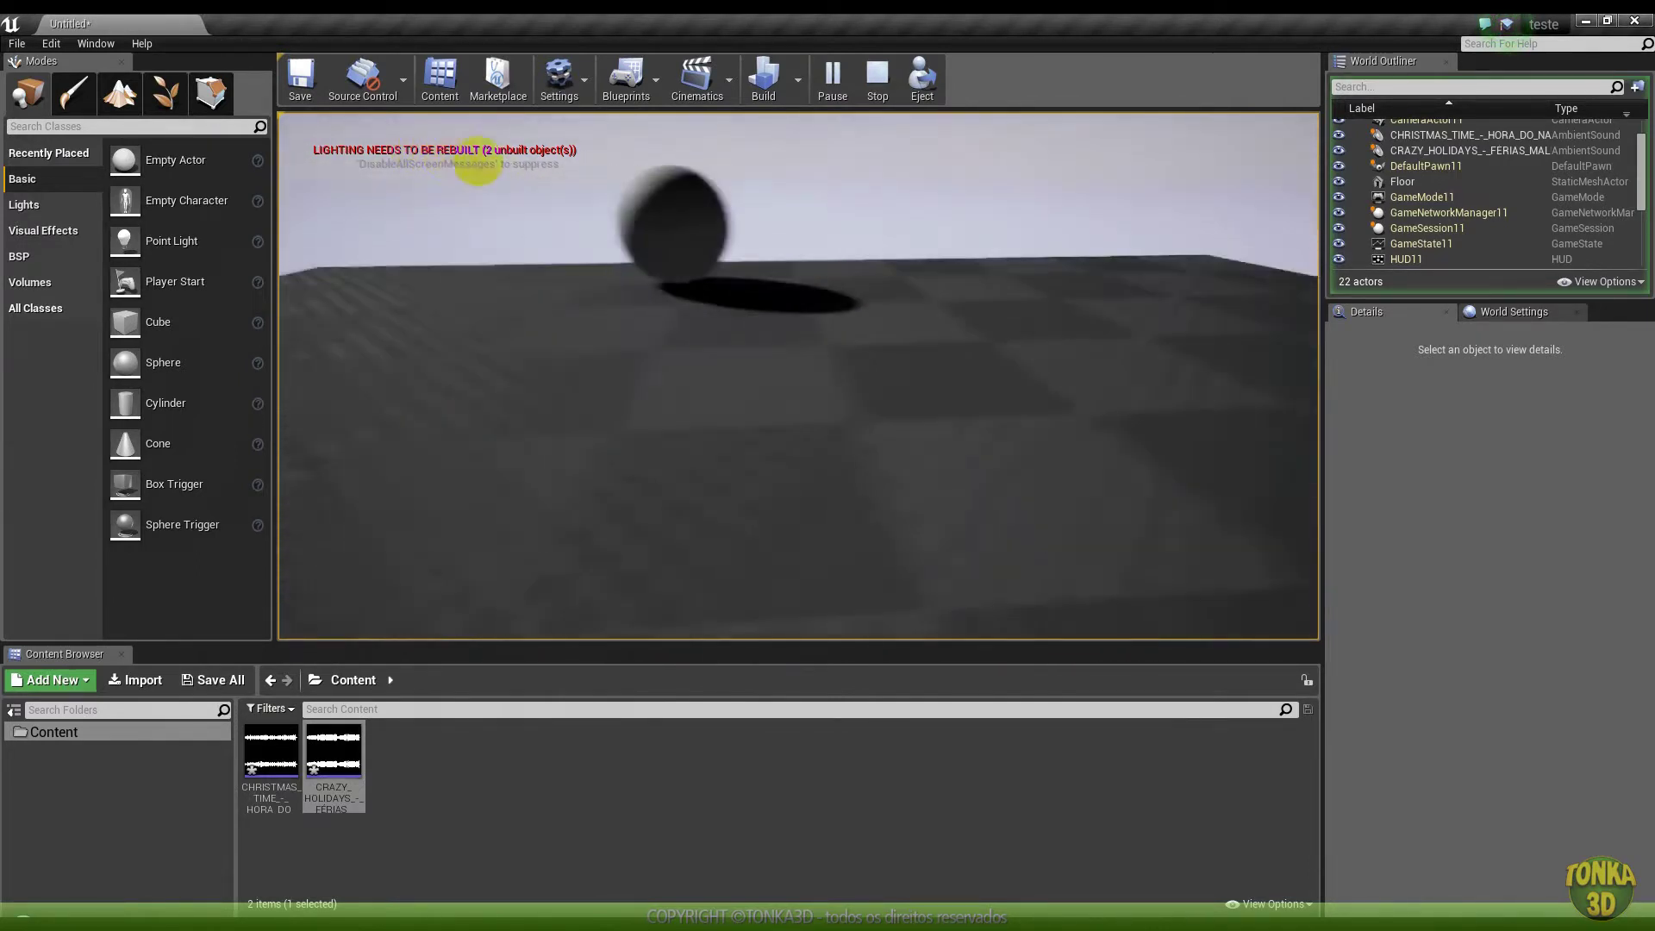
key(Escape)
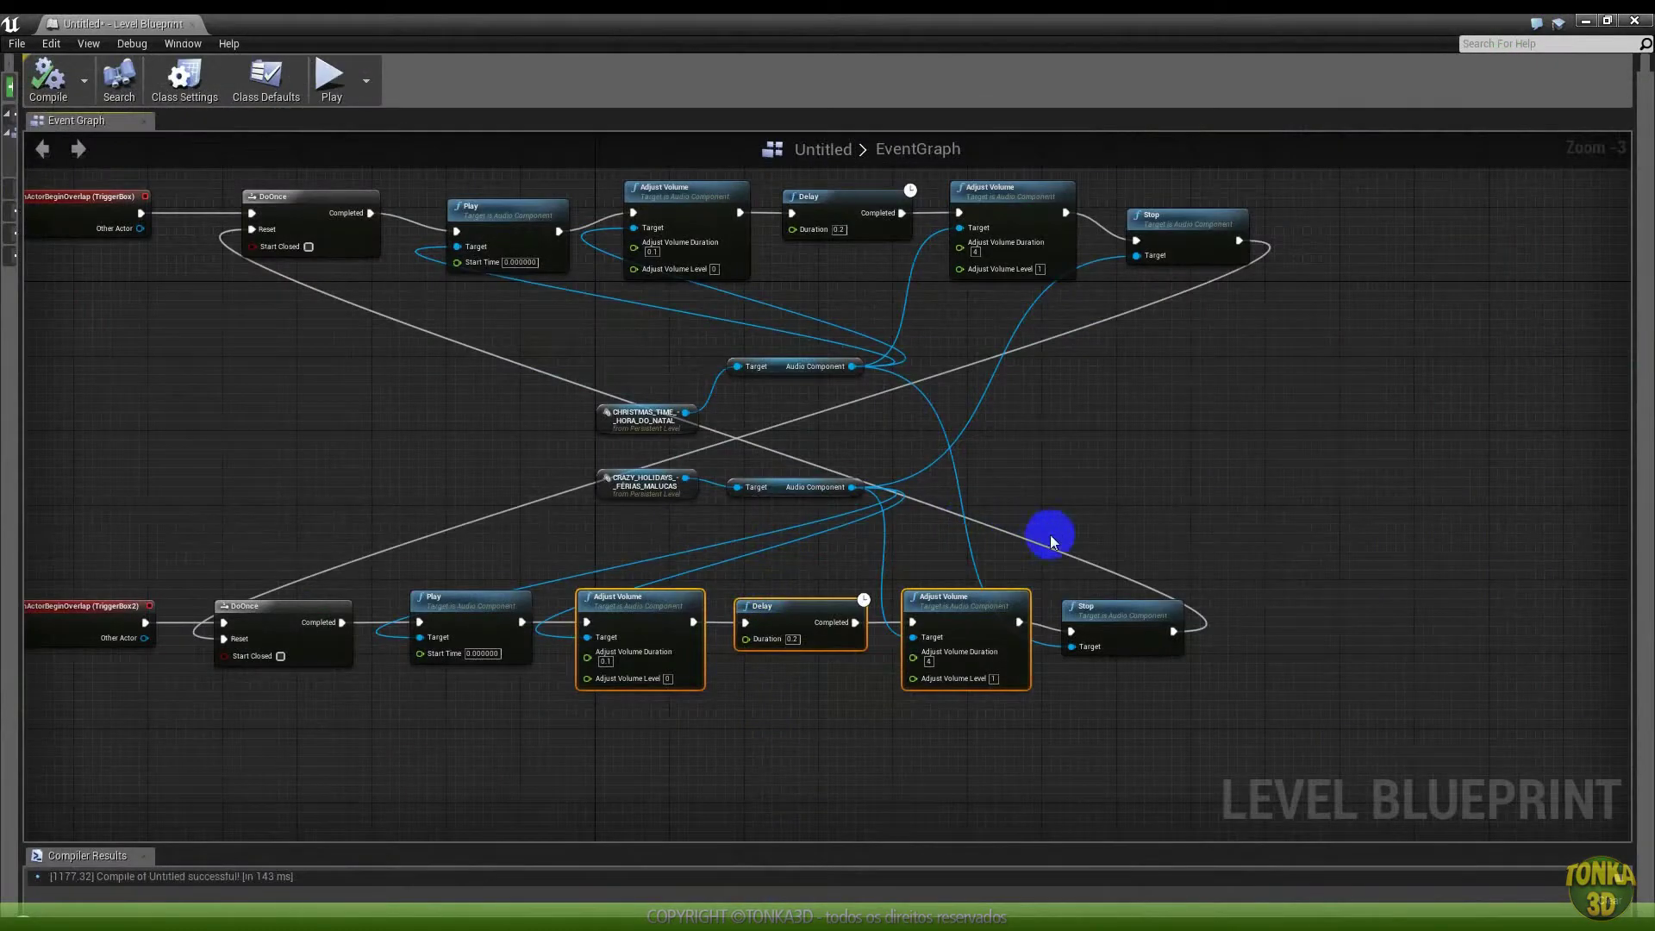
scroll(1014, 611, up, 3)
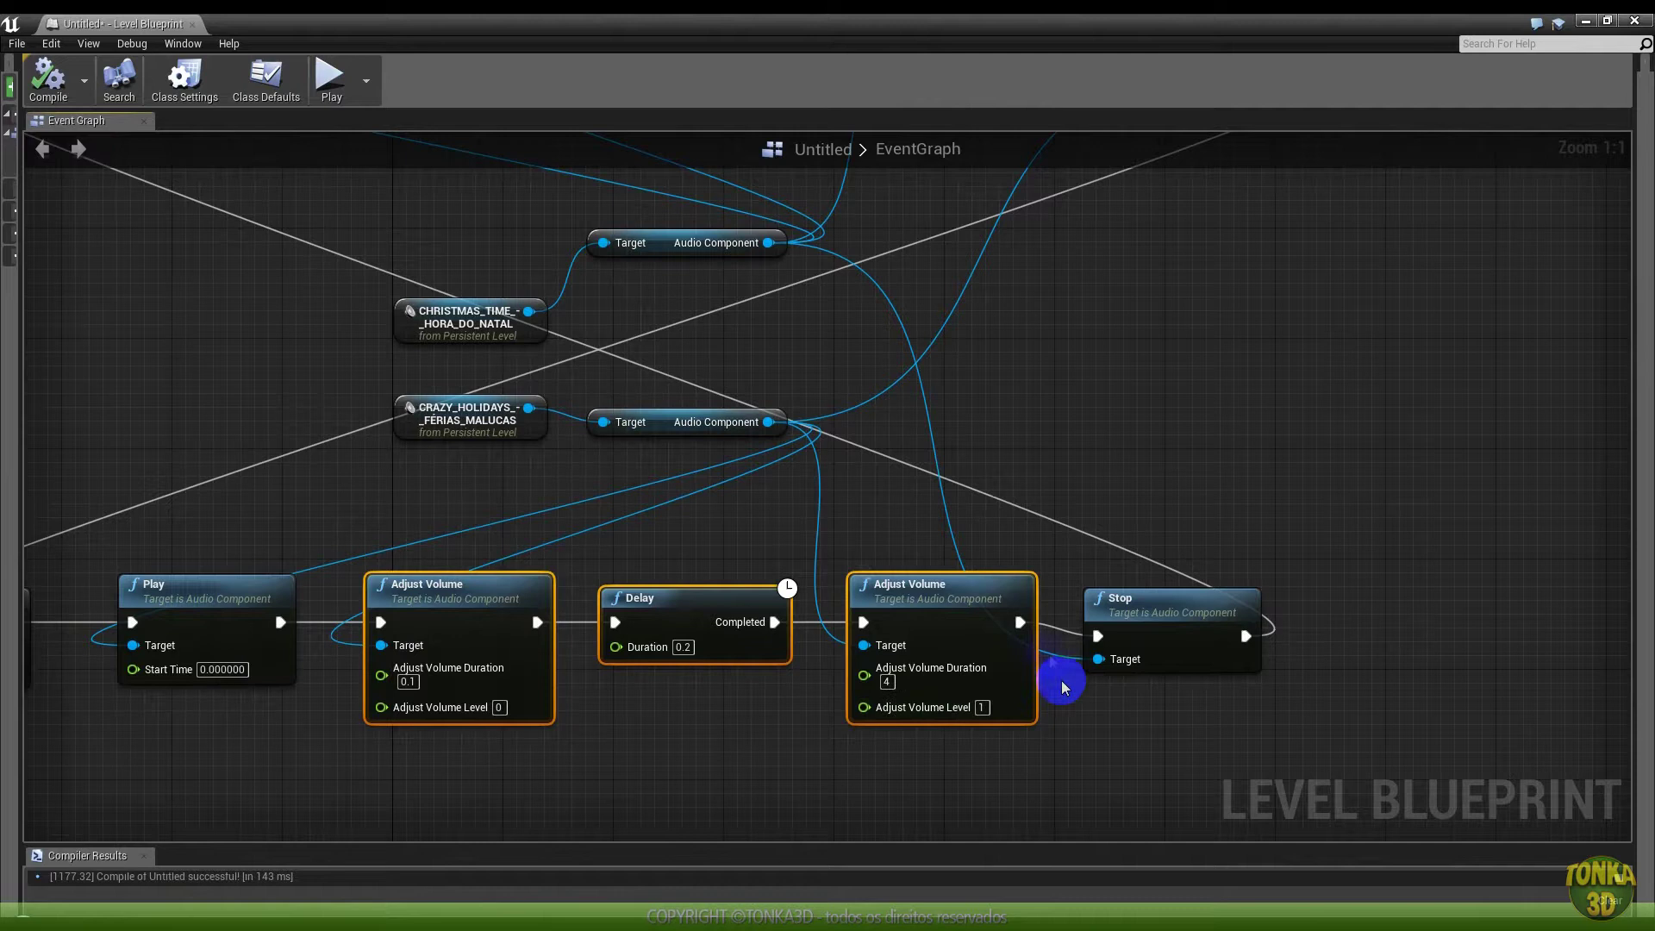
Play-test while turning toward the sphere, then stop and switch back to the Level Blueprint
click(1585, 20)
click(832, 73)
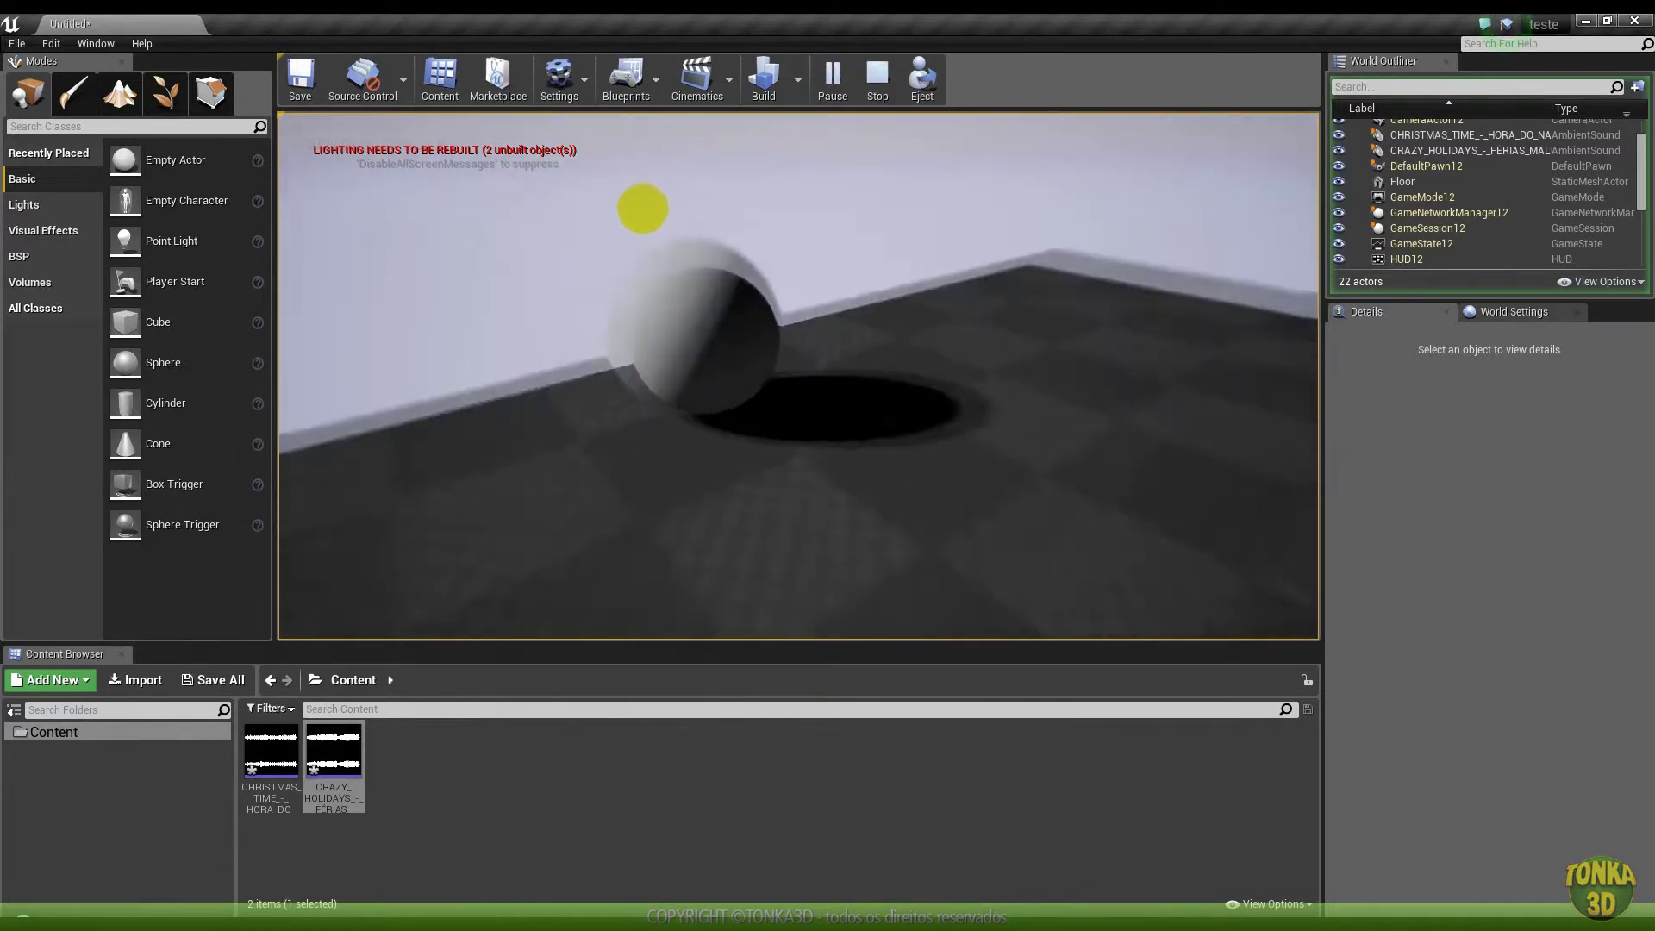
drag(621, 181, 555, 127)
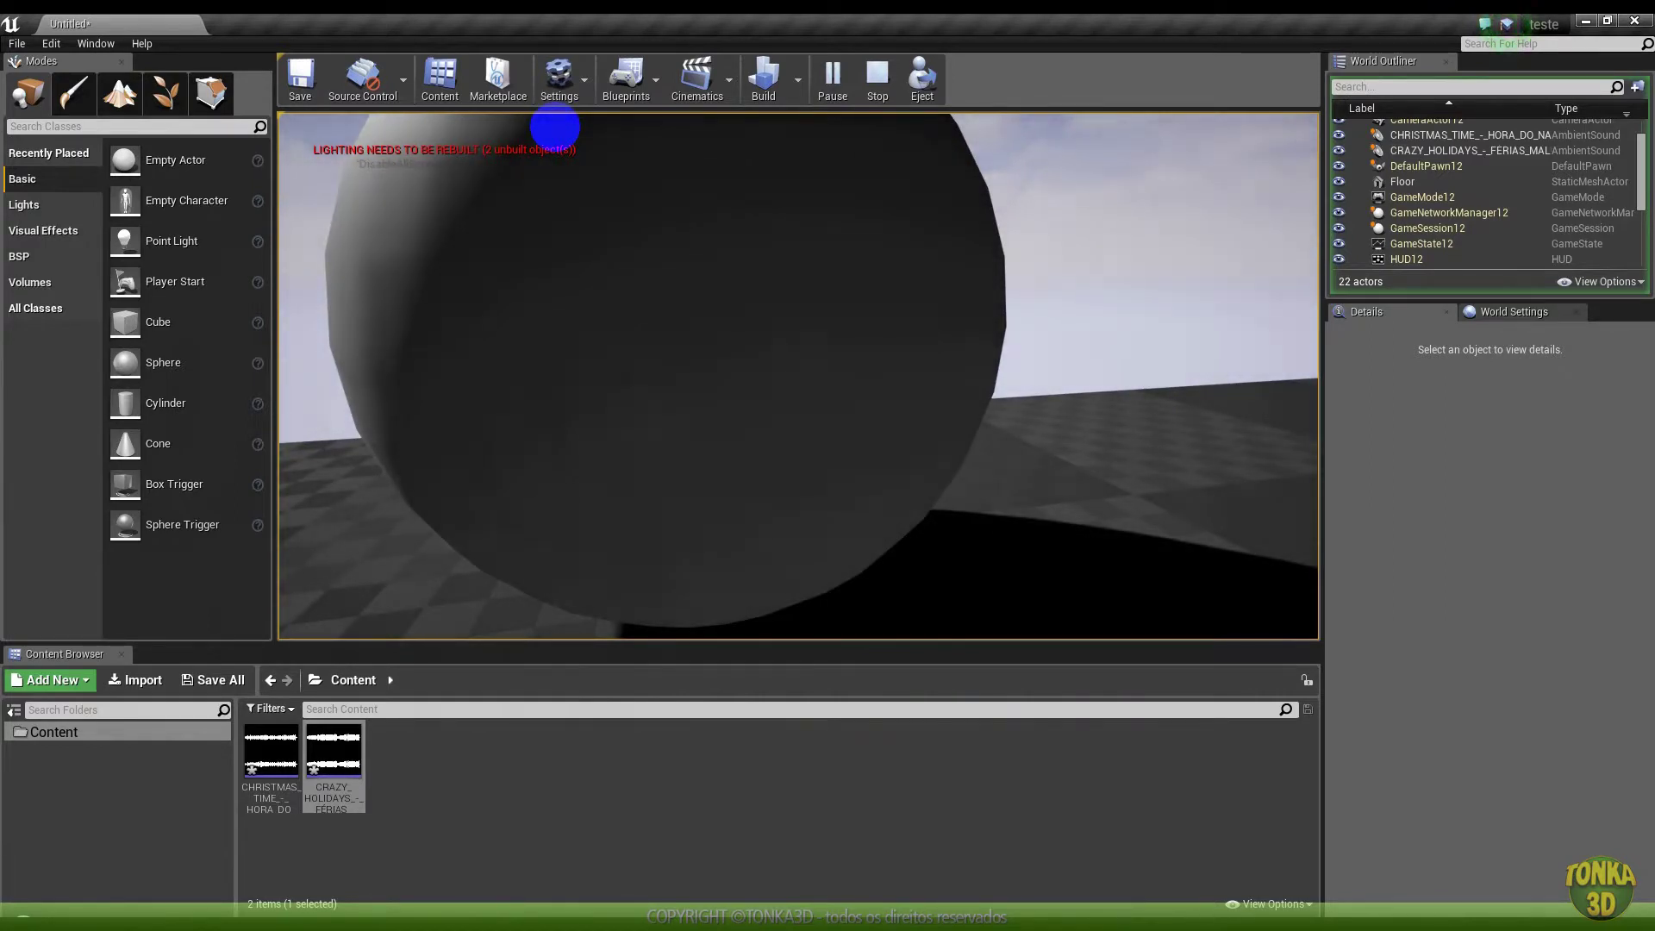
key(Escape)
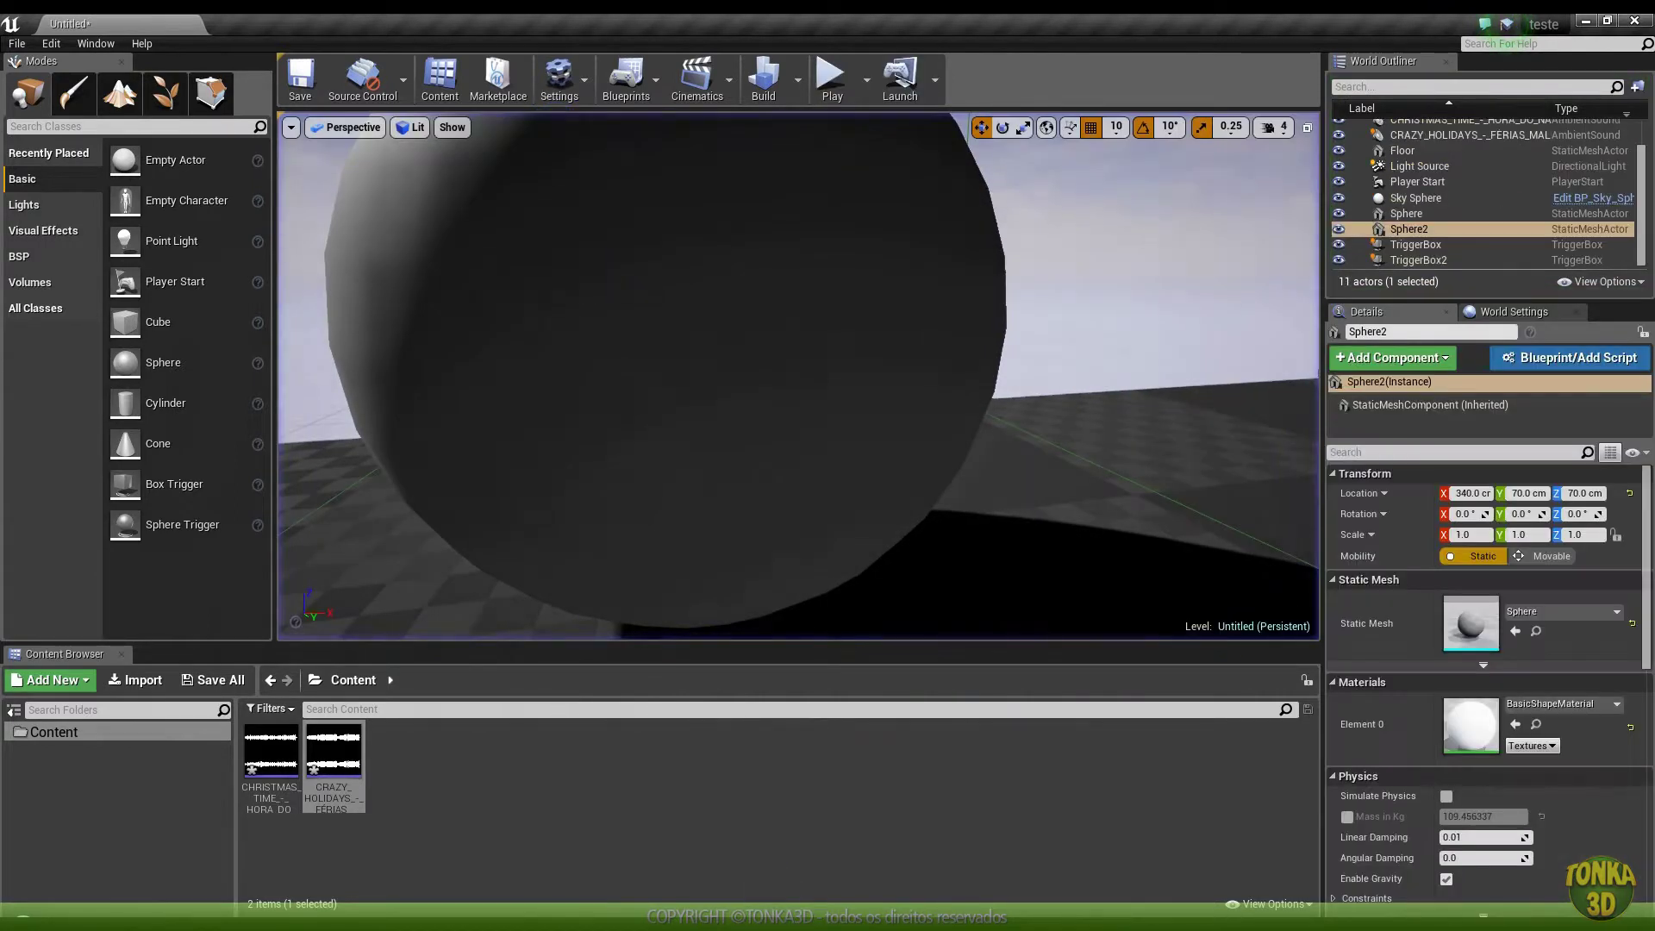
click(832, 901)
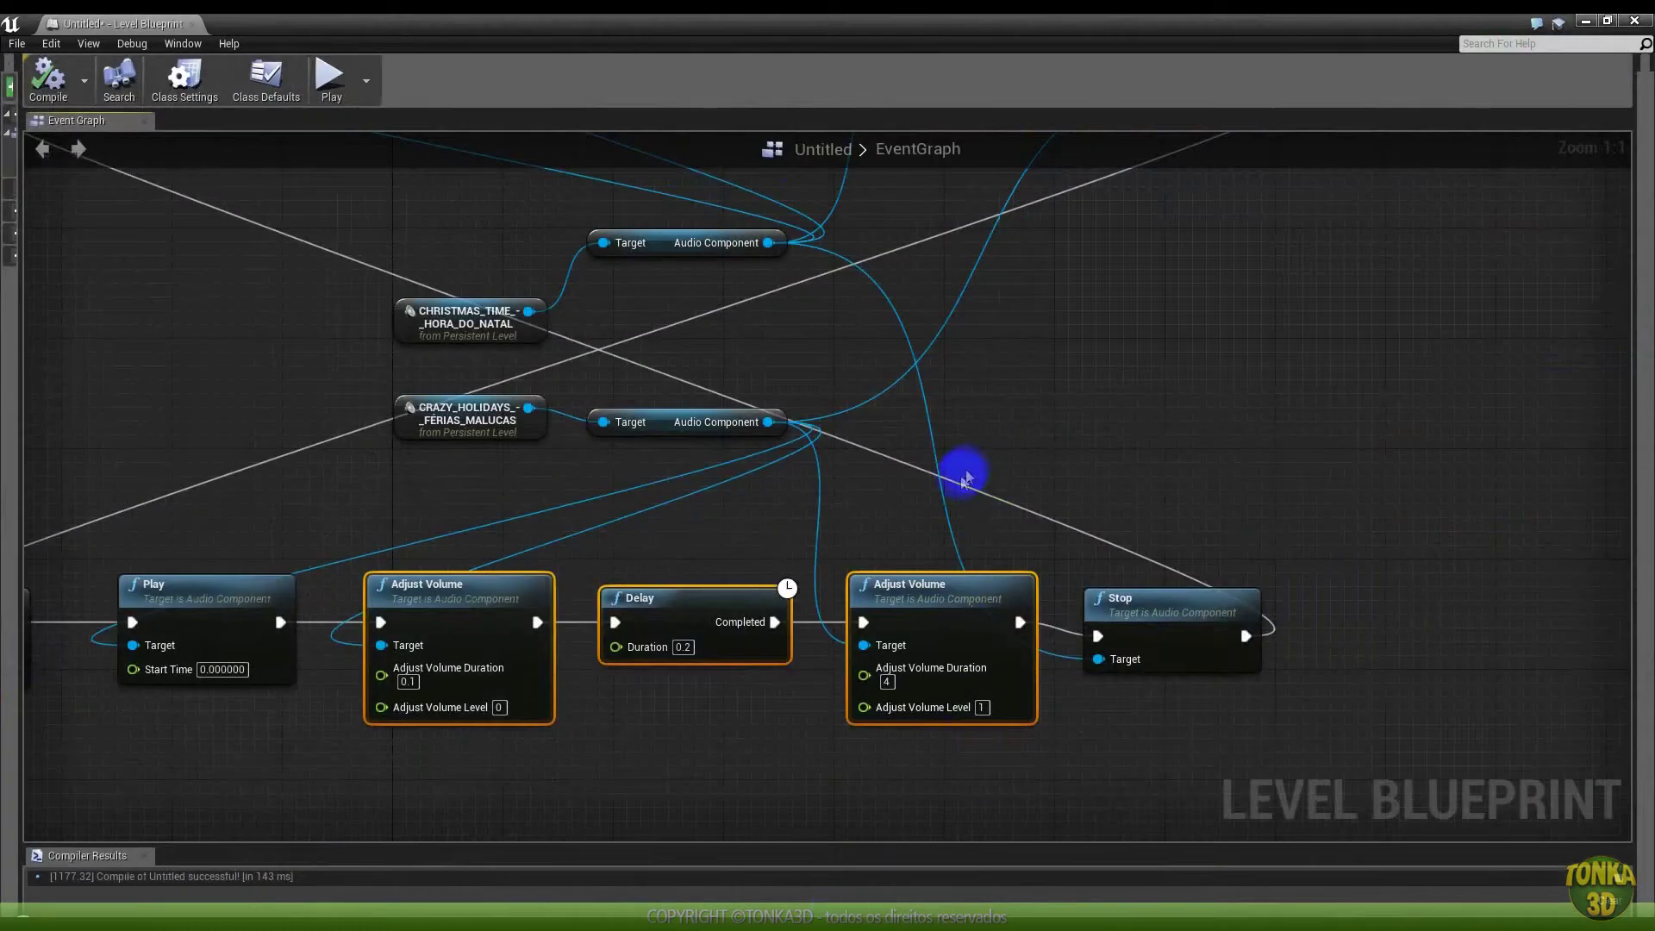
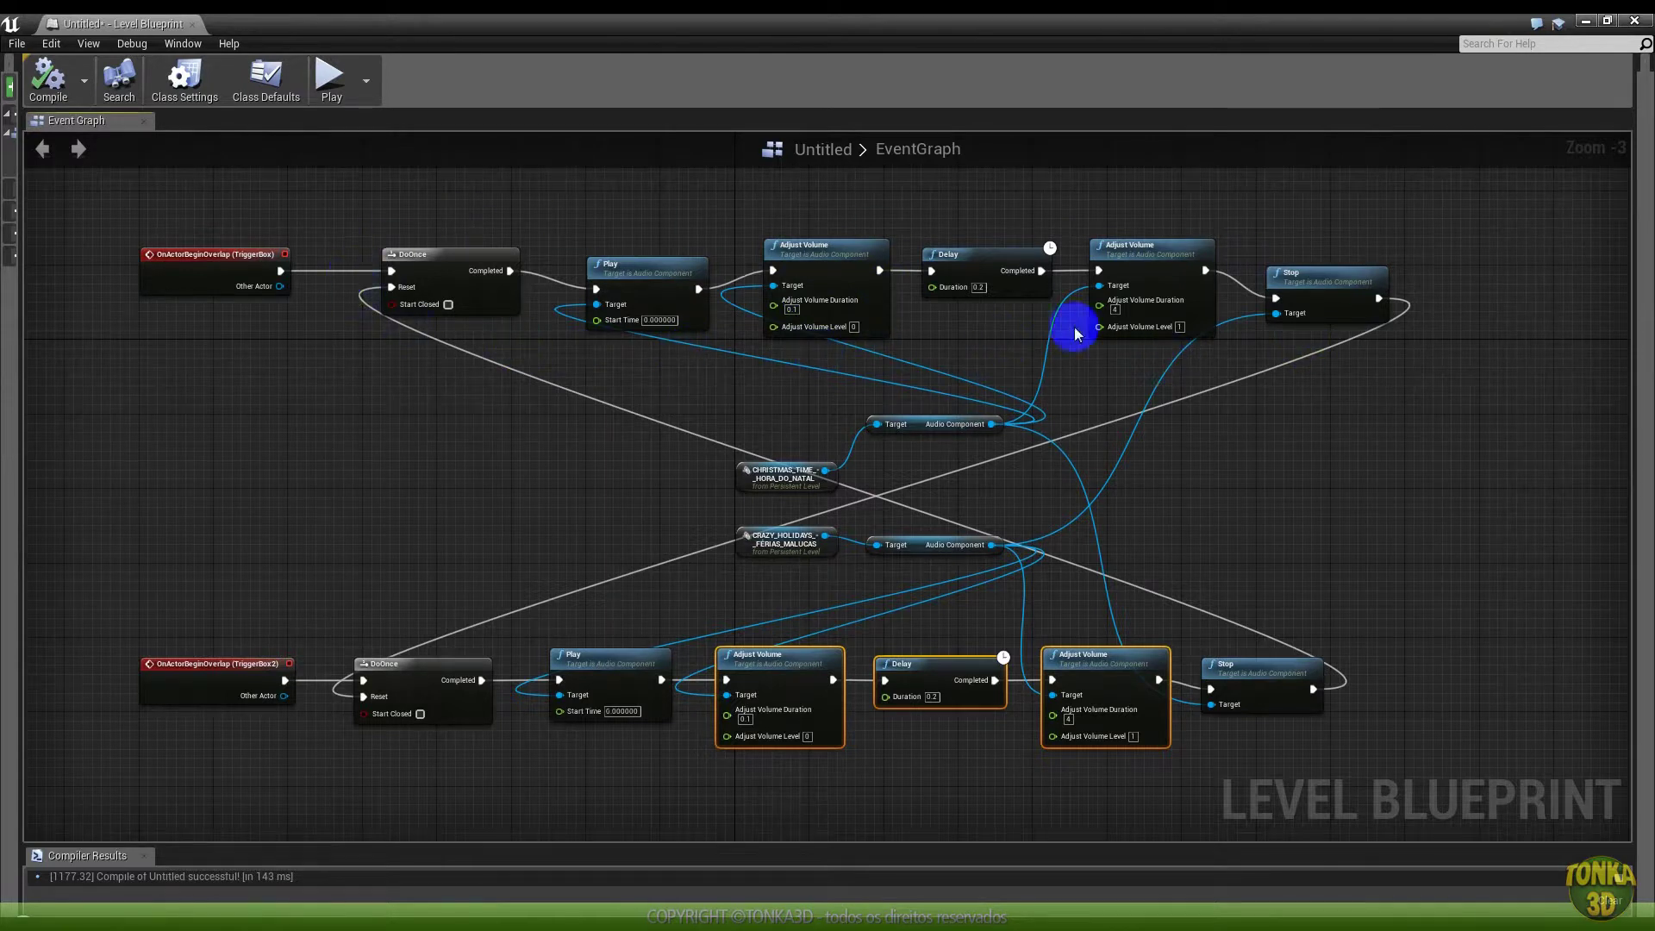
Duplicate the second Adjust Volume node (duration 4, level 1) with Ctrl+C/Ctrl+V
right_drag(1063, 333, 1004, 353)
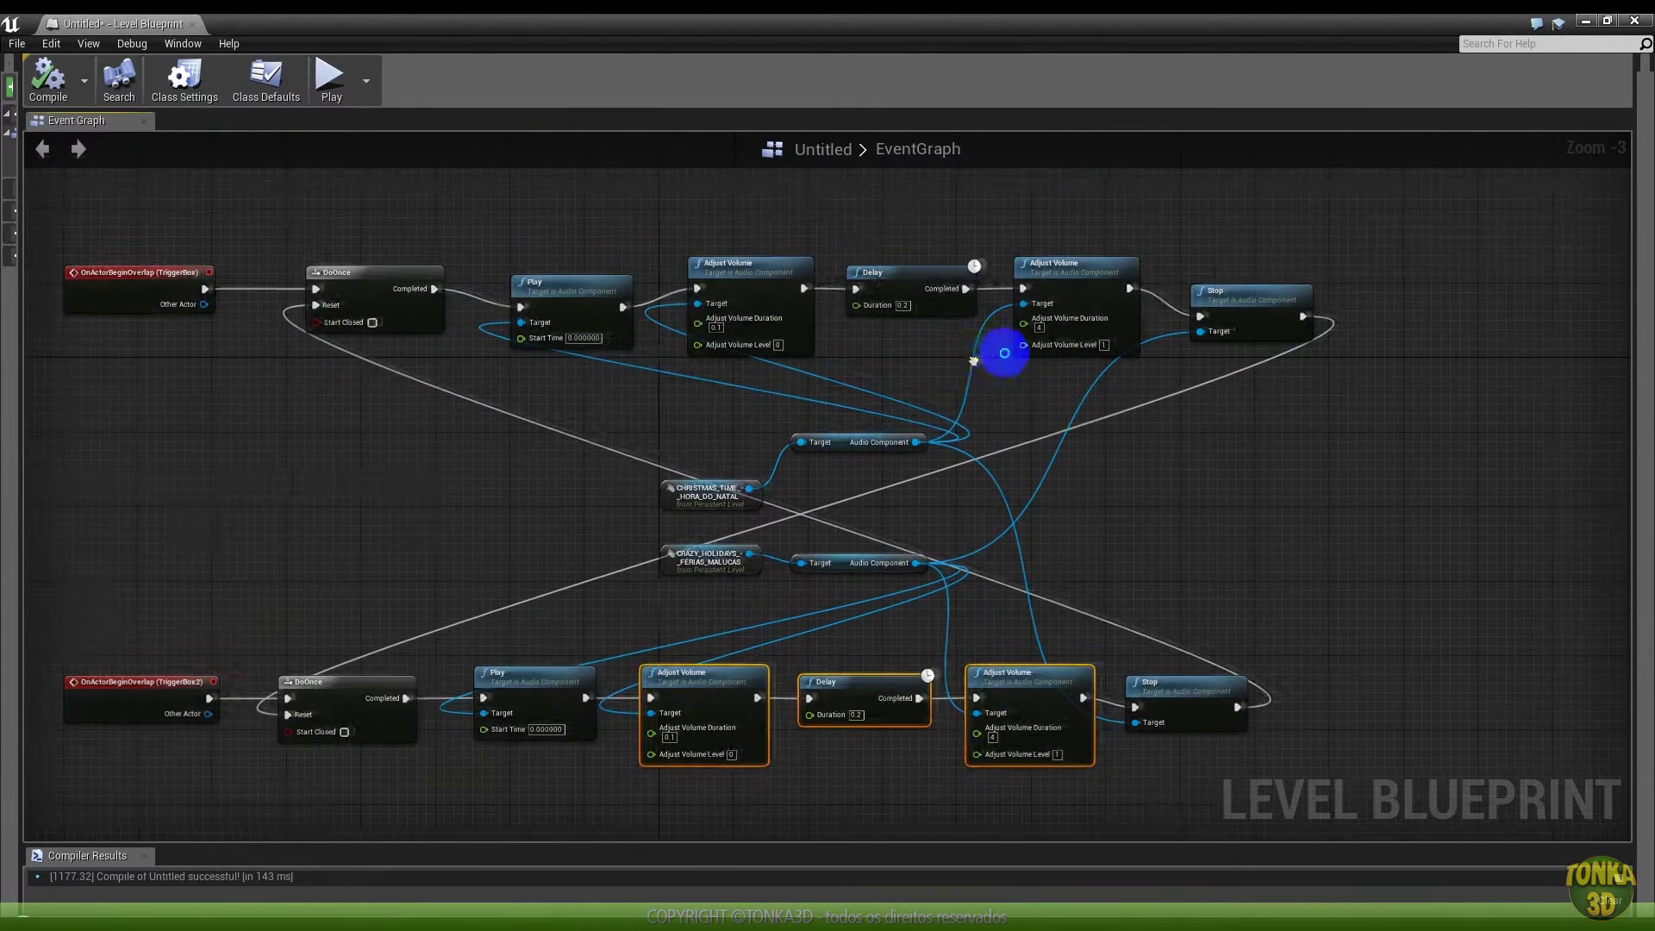
scroll(1276, 333, up, 3)
click(1238, 319)
right_drag(1239, 319, 889, 384)
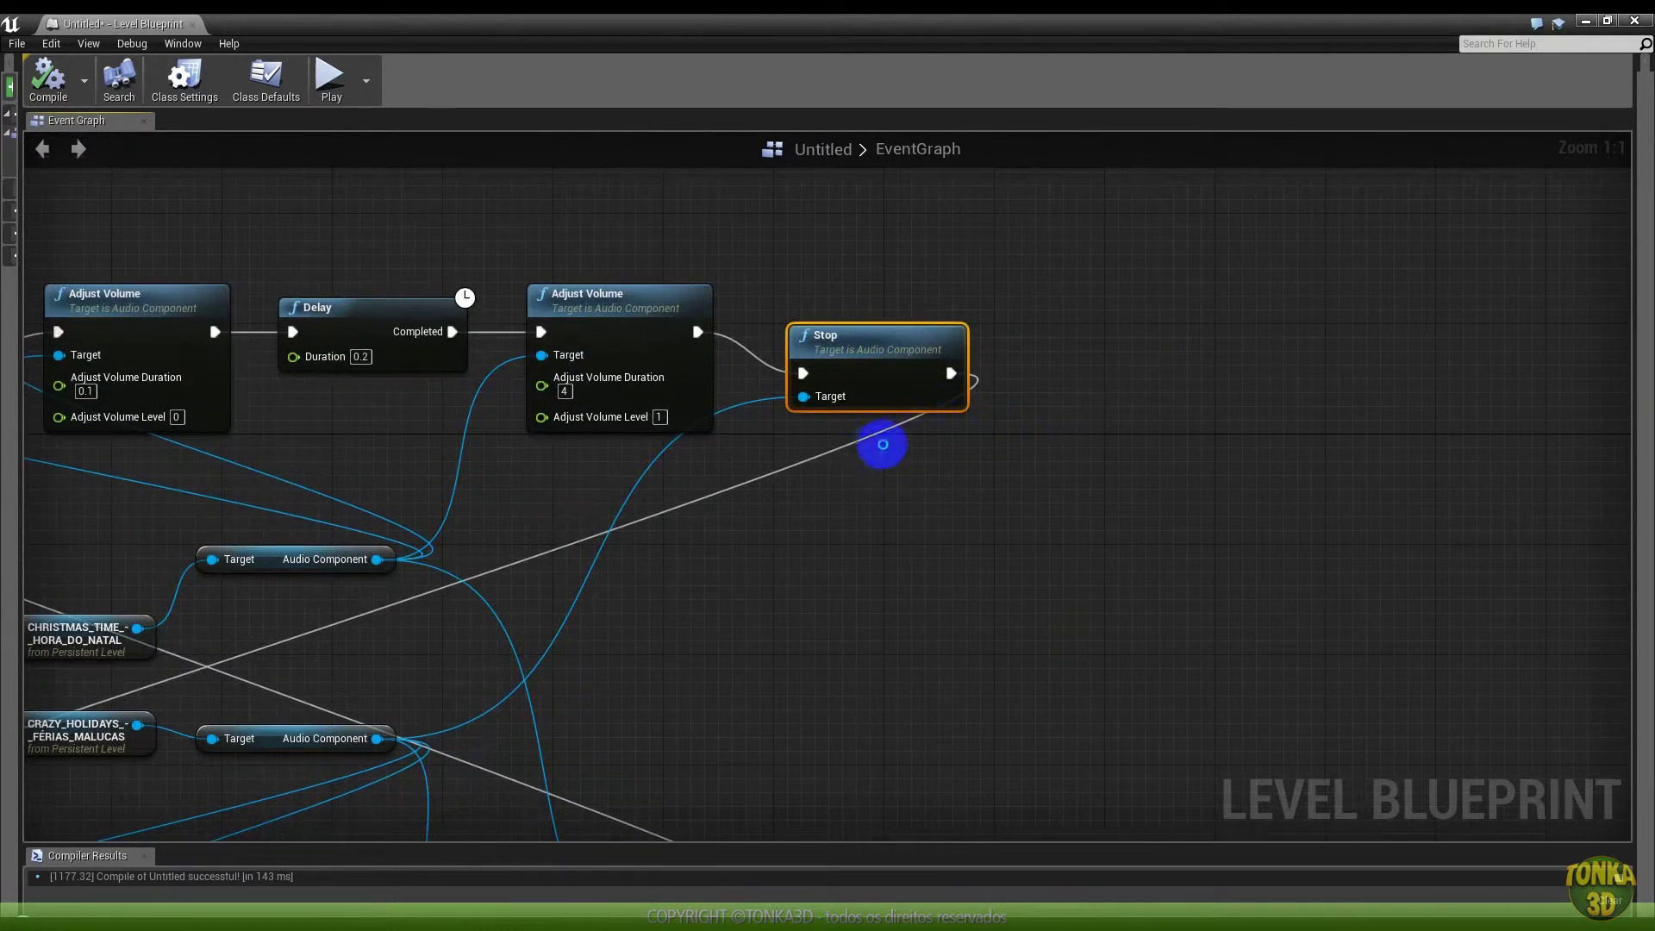
right_drag(883, 444, 938, 428)
drag(916, 327, 1082, 327)
drag(783, 188, 153, 457)
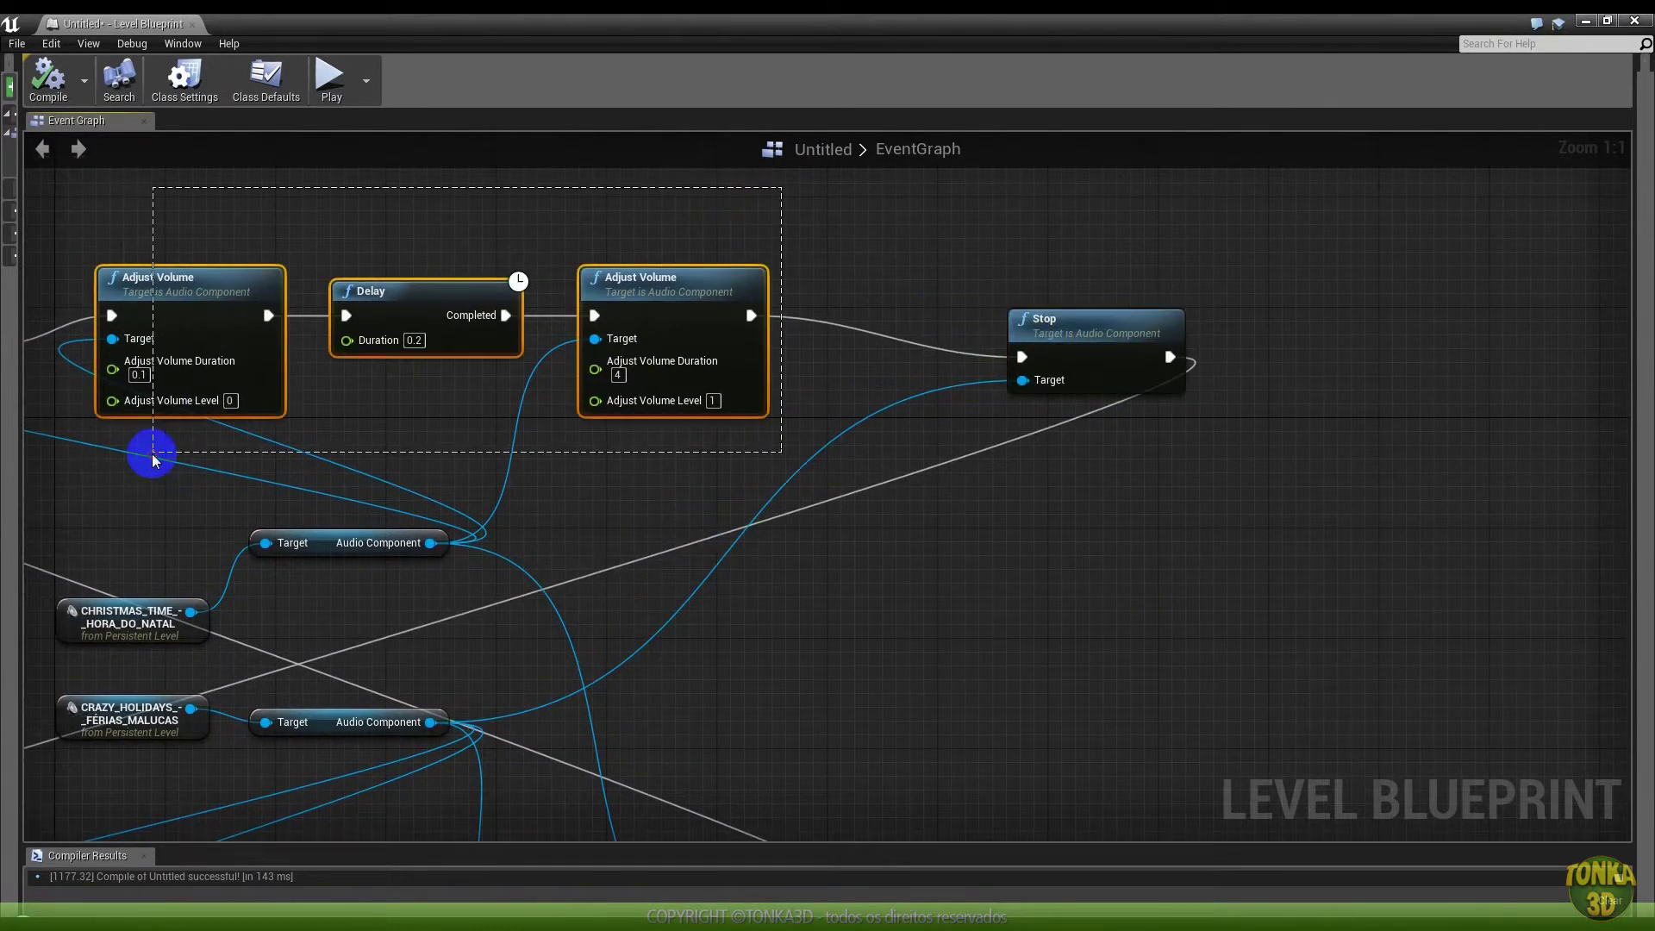
click(710, 349)
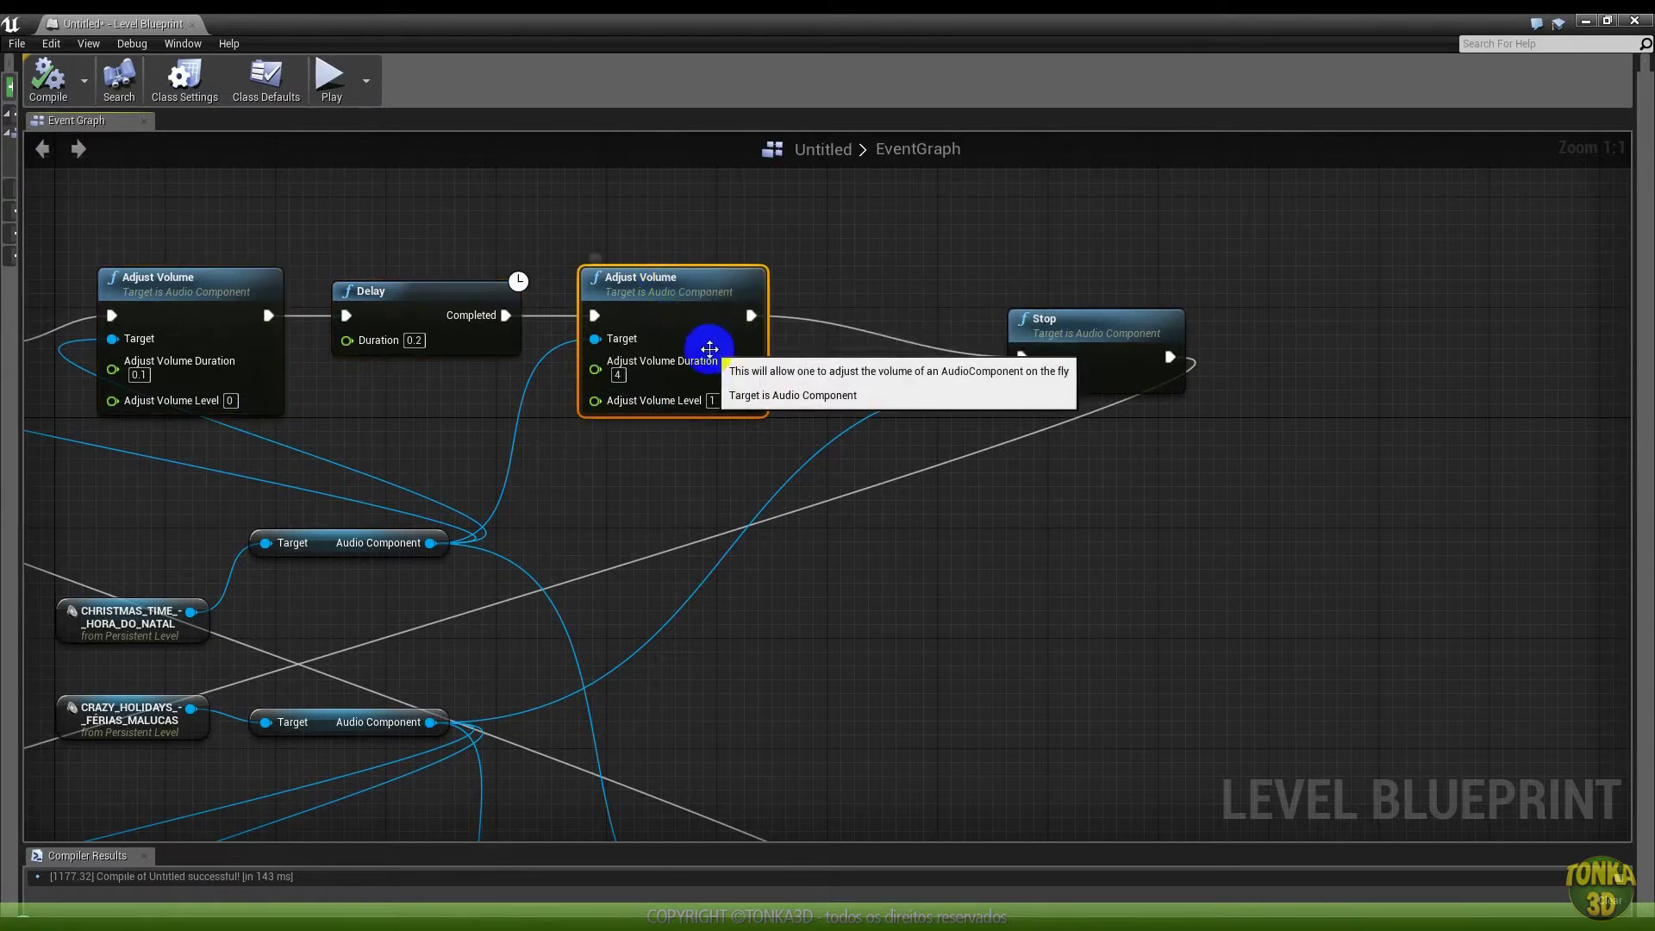
key(ctrl+c)
key(ctrl+v)
Place the copied Adjust Volume beside the lower Stop node and wire Stop's output into it
drag(979, 424, 1328, 345)
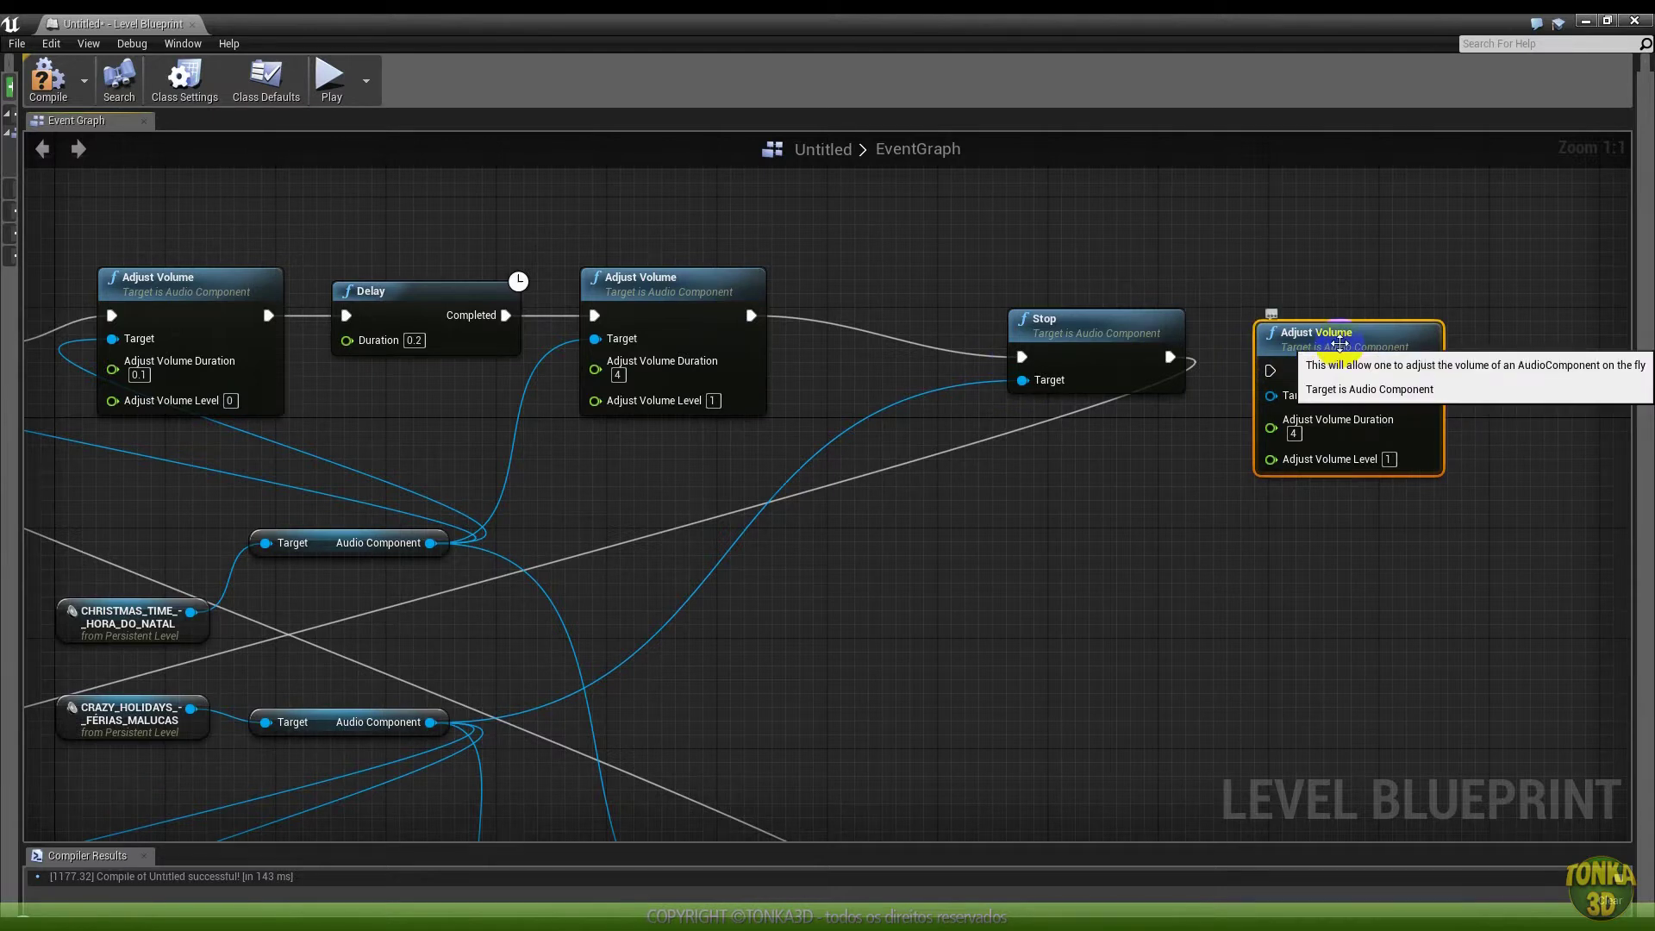
drag(1069, 323, 1108, 310)
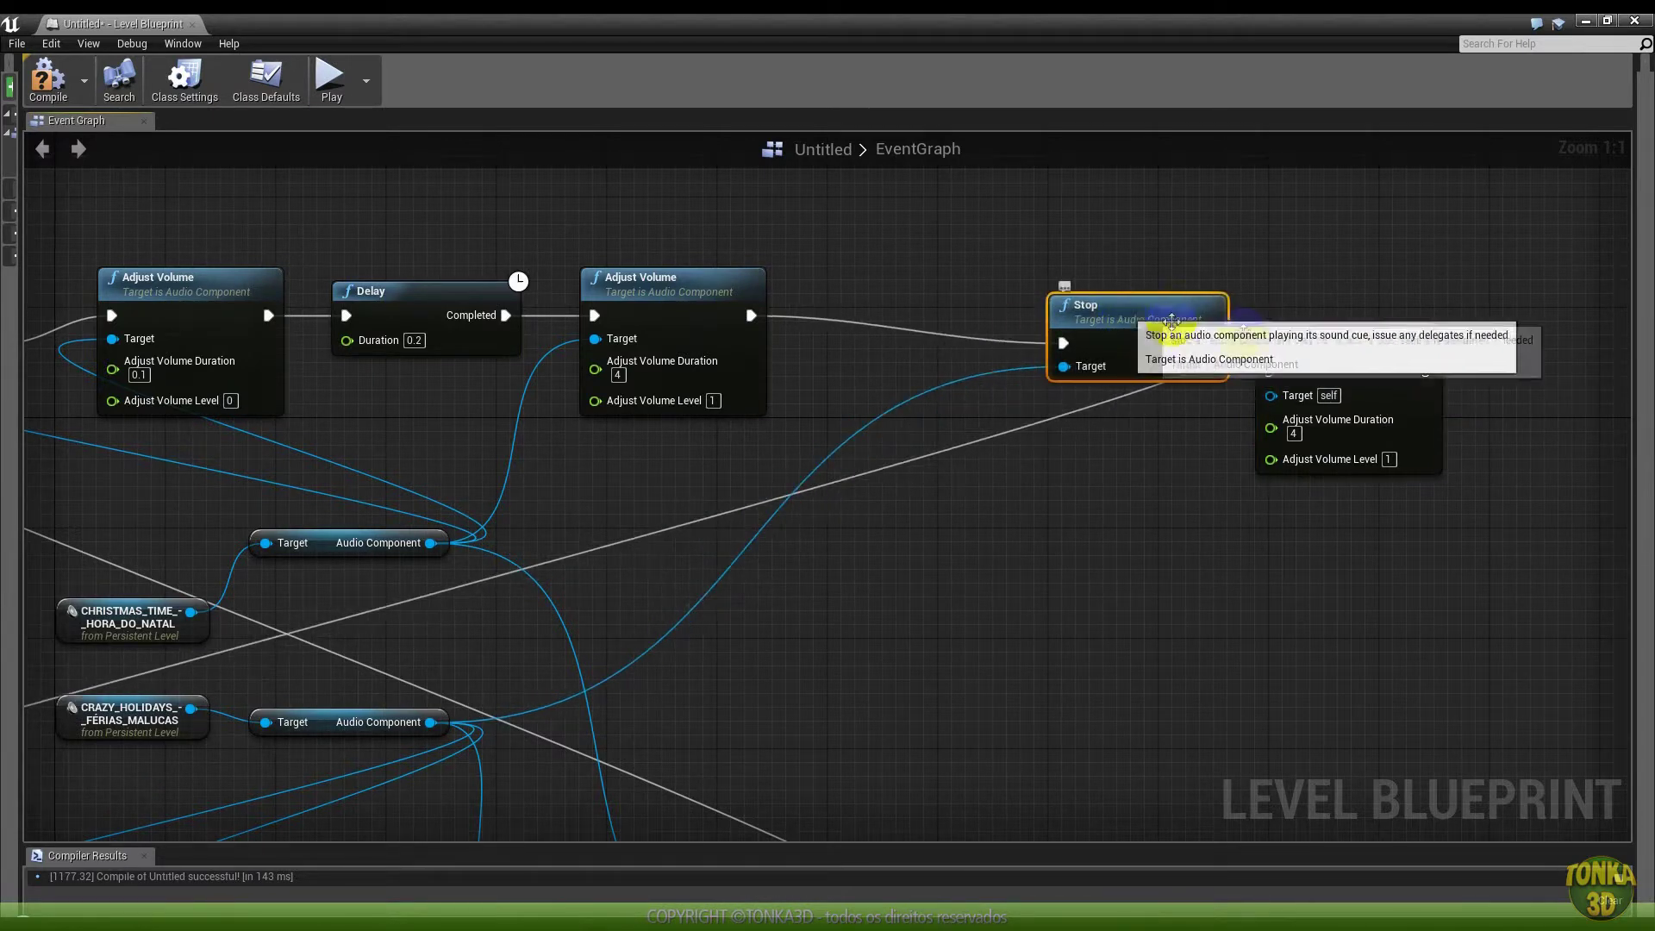
drag(1341, 340, 910, 311)
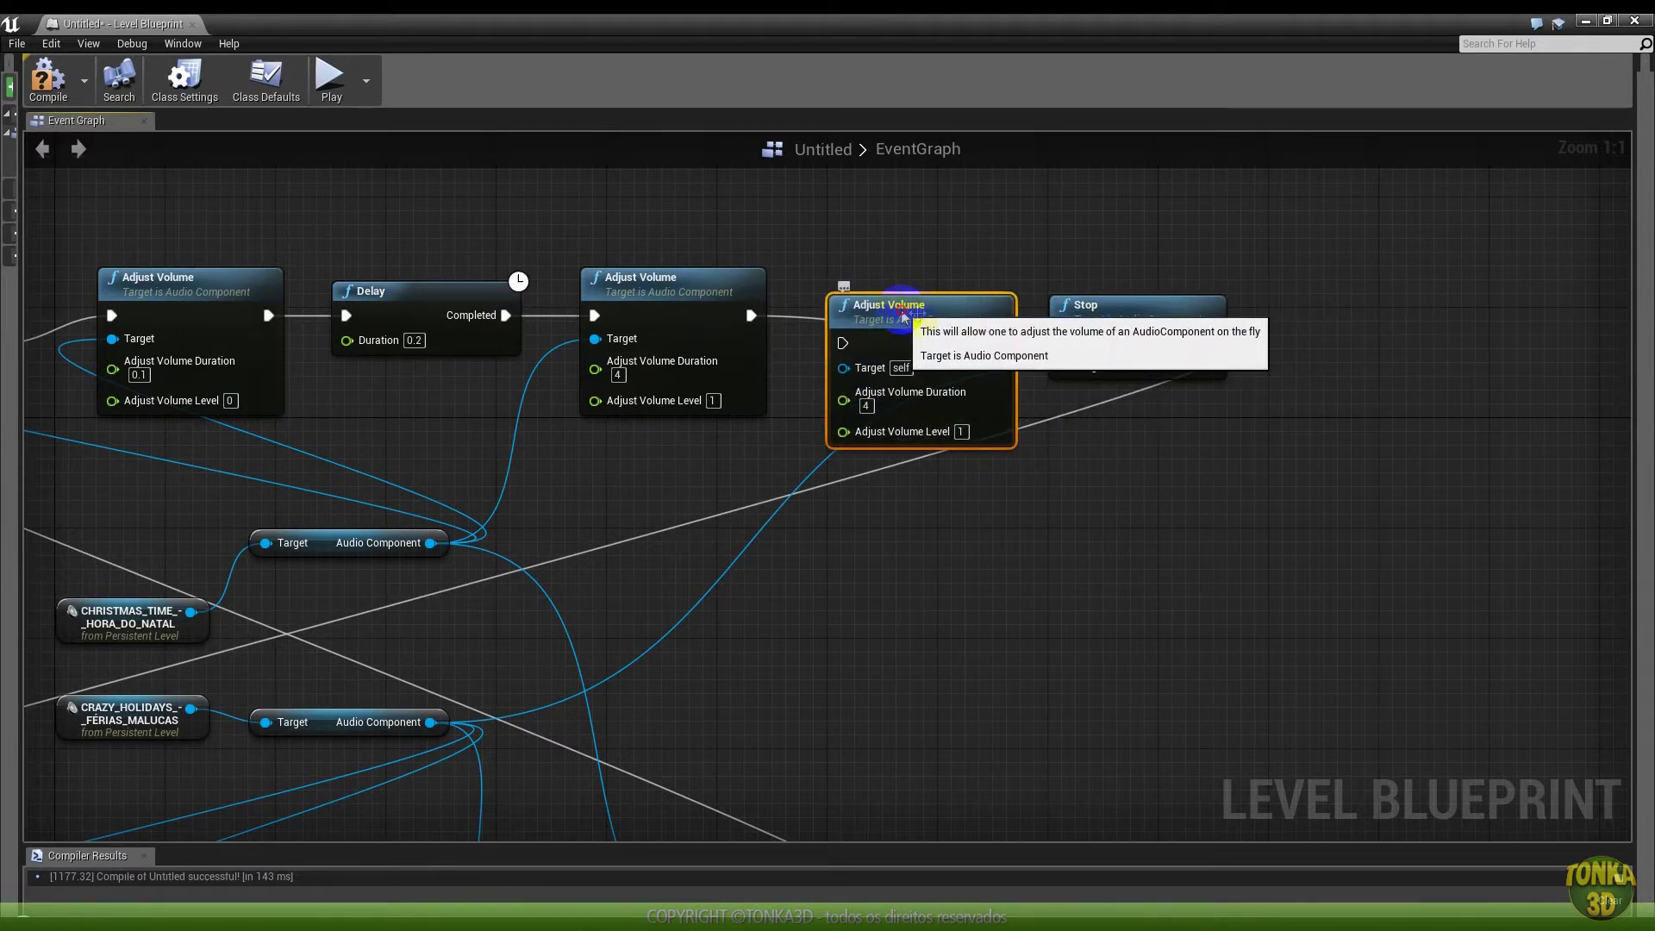
drag(1134, 314, 1260, 314)
mouse_move(914, 326)
mouse_down()
mouse_move(983, 312)
mouse_move(1006, 643)
mouse_up()
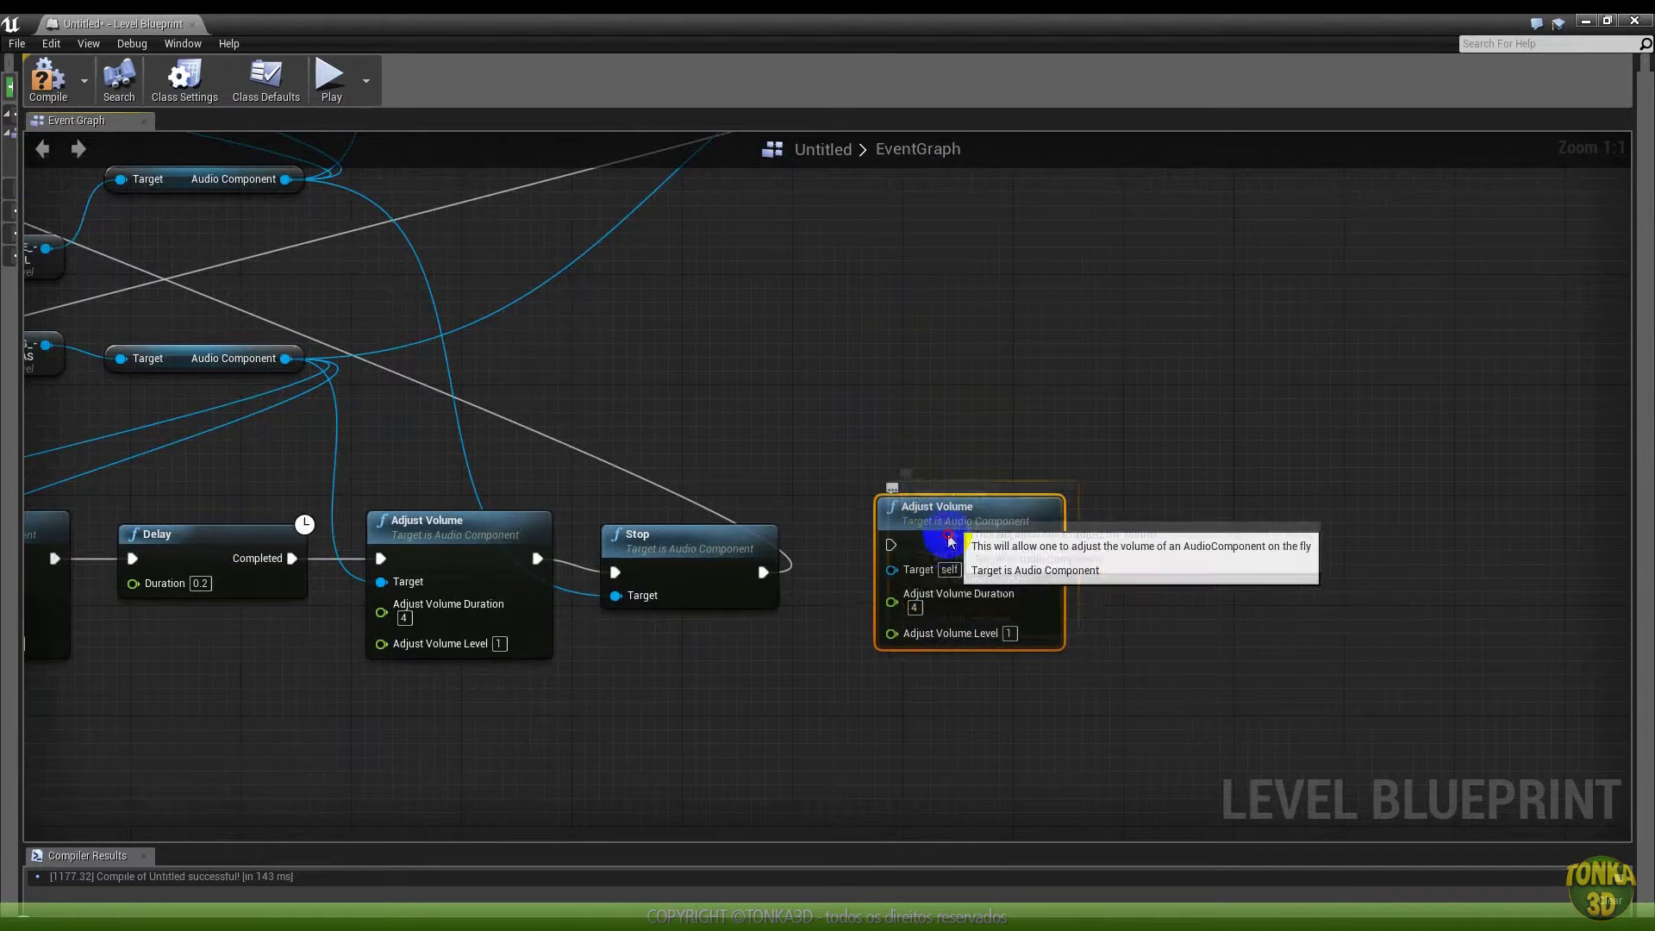
mouse_move(828, 284)
mouse_down()
mouse_move(897, 526)
mouse_move(849, 562)
mouse_move(939, 561)
mouse_up()
mouse_move(766, 452)
right_down()
mouse_move(954, 492)
mouse_move(222, 647)
mouse_move(291, 578)
mouse_move(190, 379)
right_up()
scroll(948, 504, down, 1)
scroll(184, 621, down, 2)
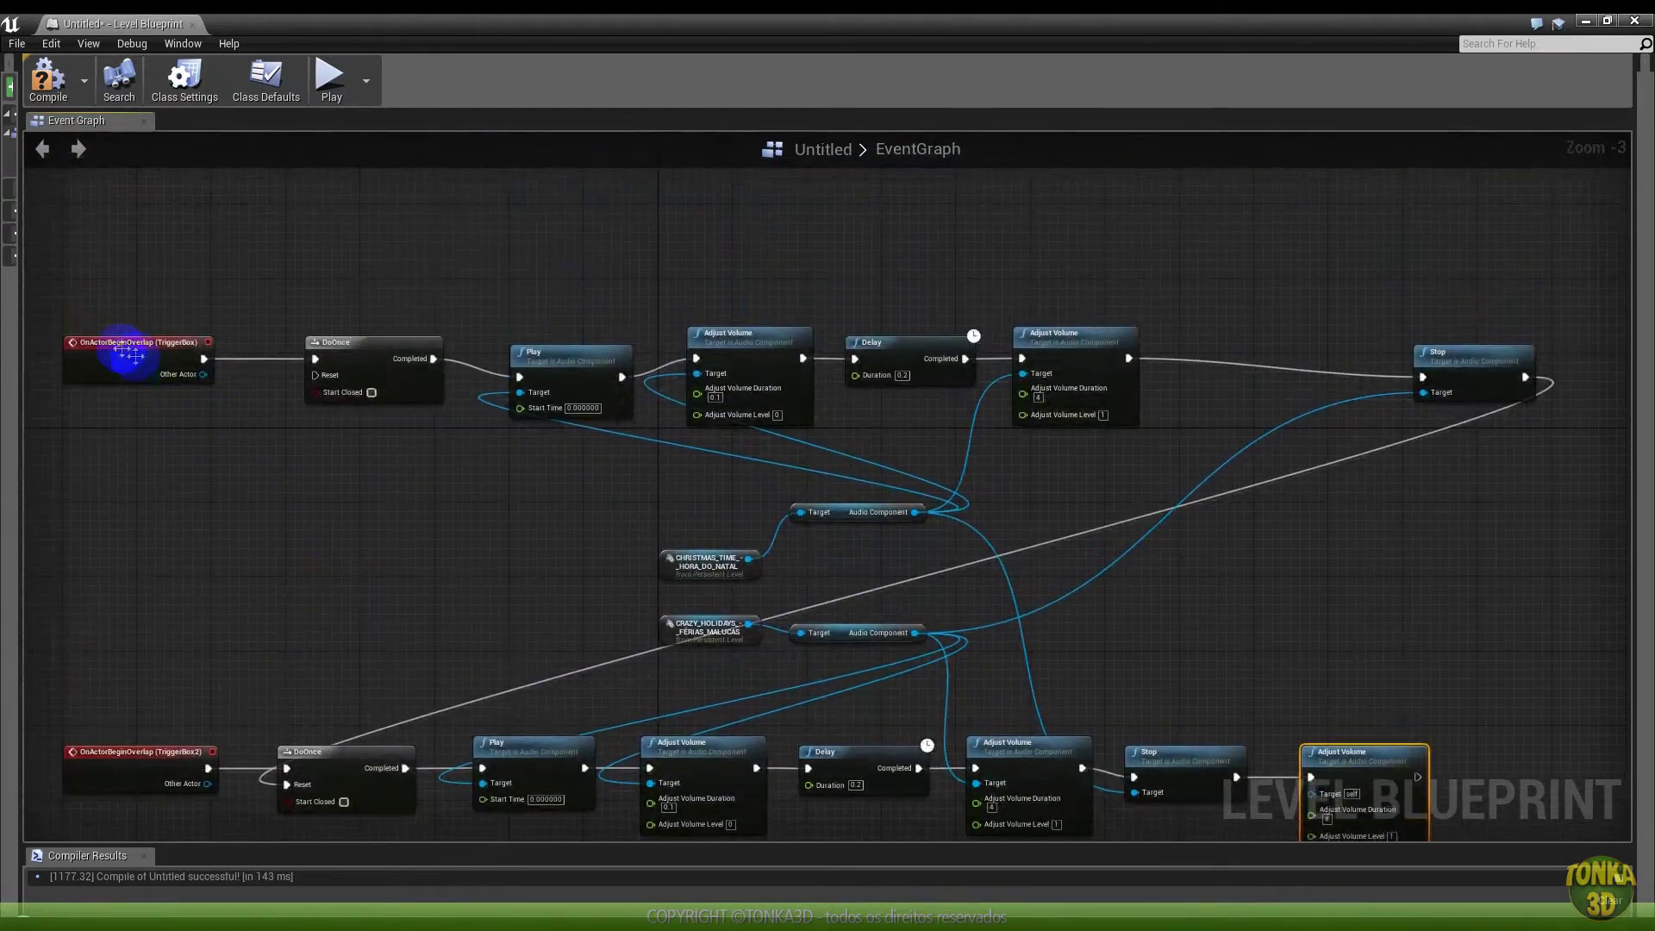
Target the CHRISTMAS_TIME music with the new Adjust Volume node and set its level to 0
click(743, 569)
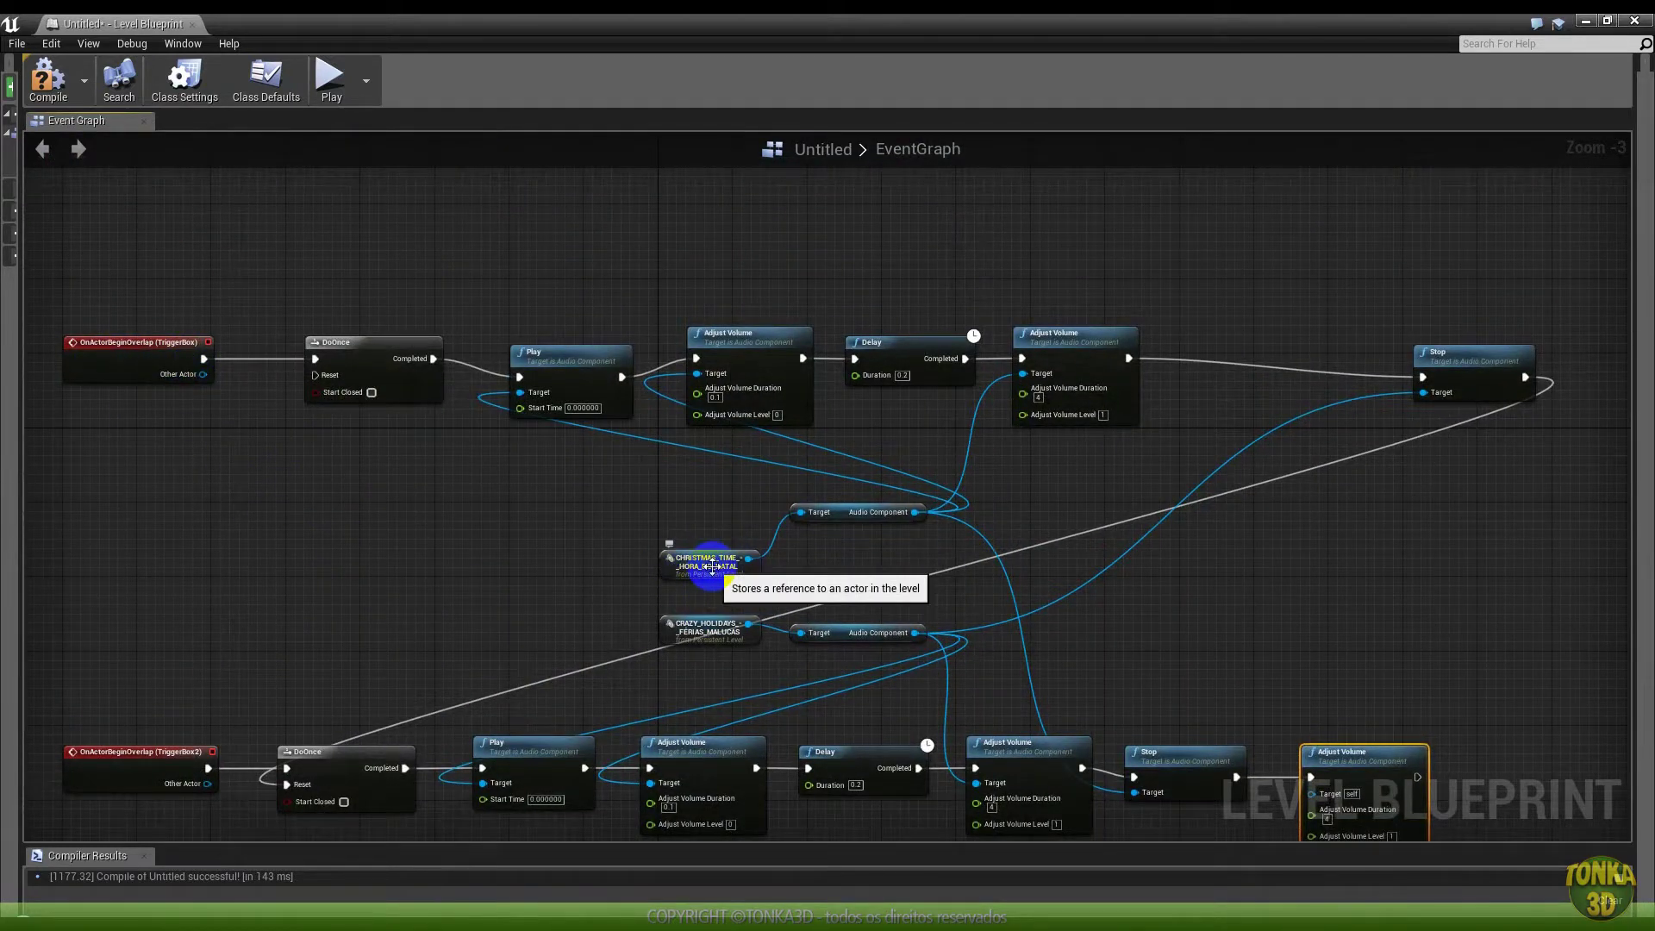
right_drag(1170, 668, 1109, 603)
scroll(1232, 673, up, 1)
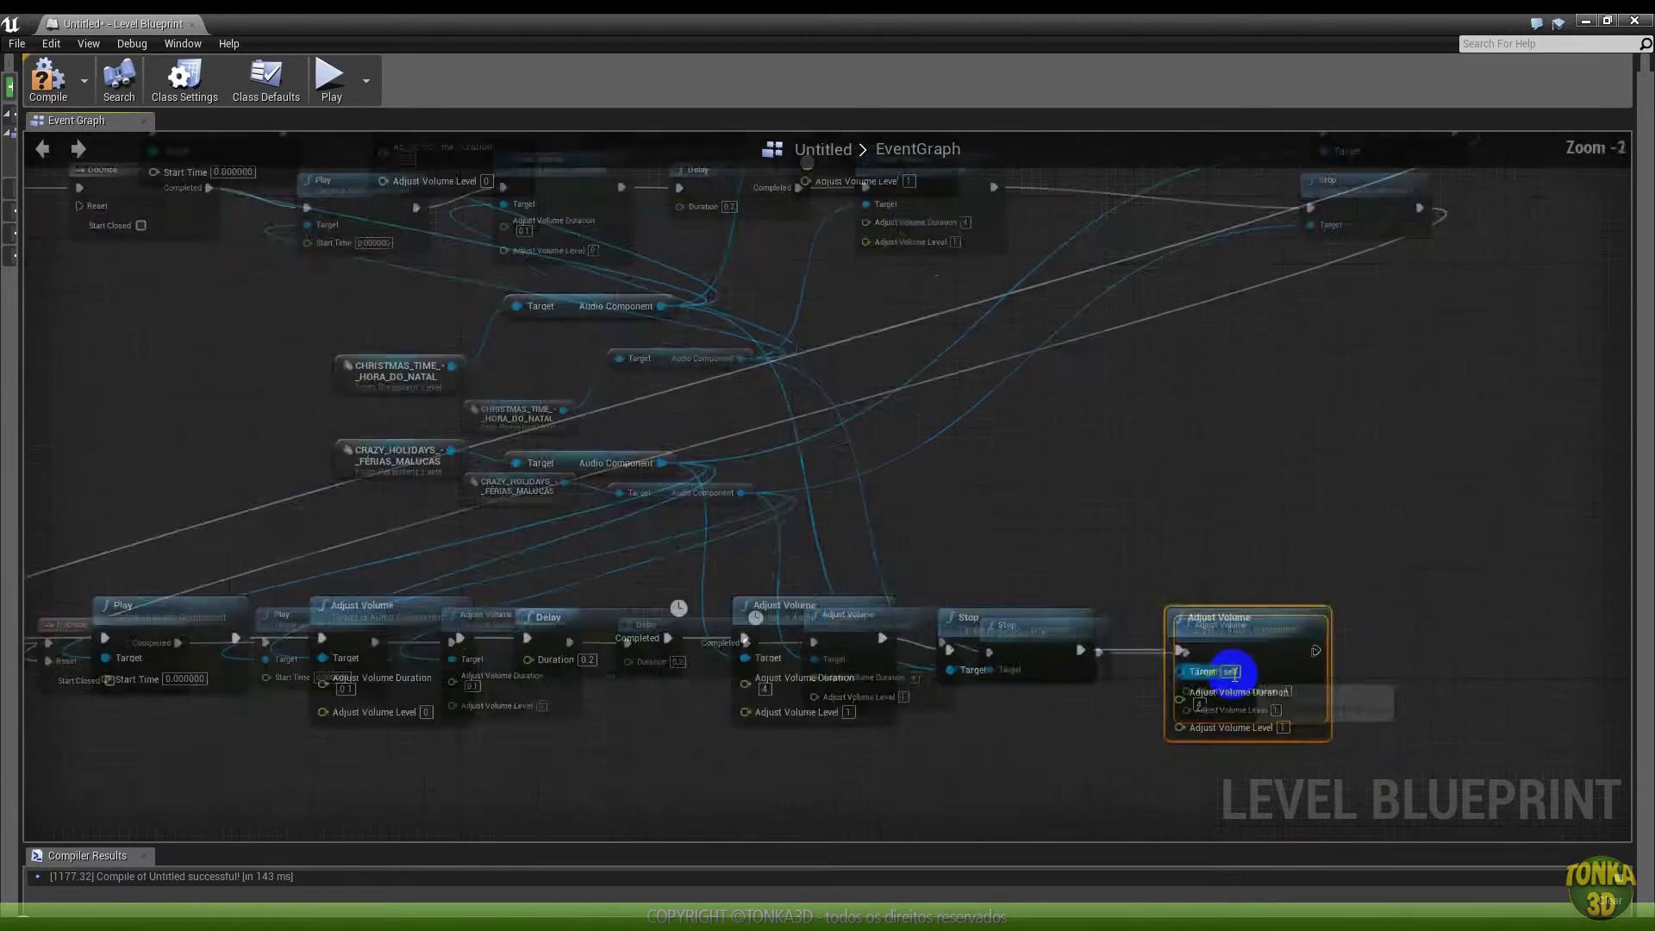
scroll(1207, 673, up, 2)
drag(1169, 671, 581, 253)
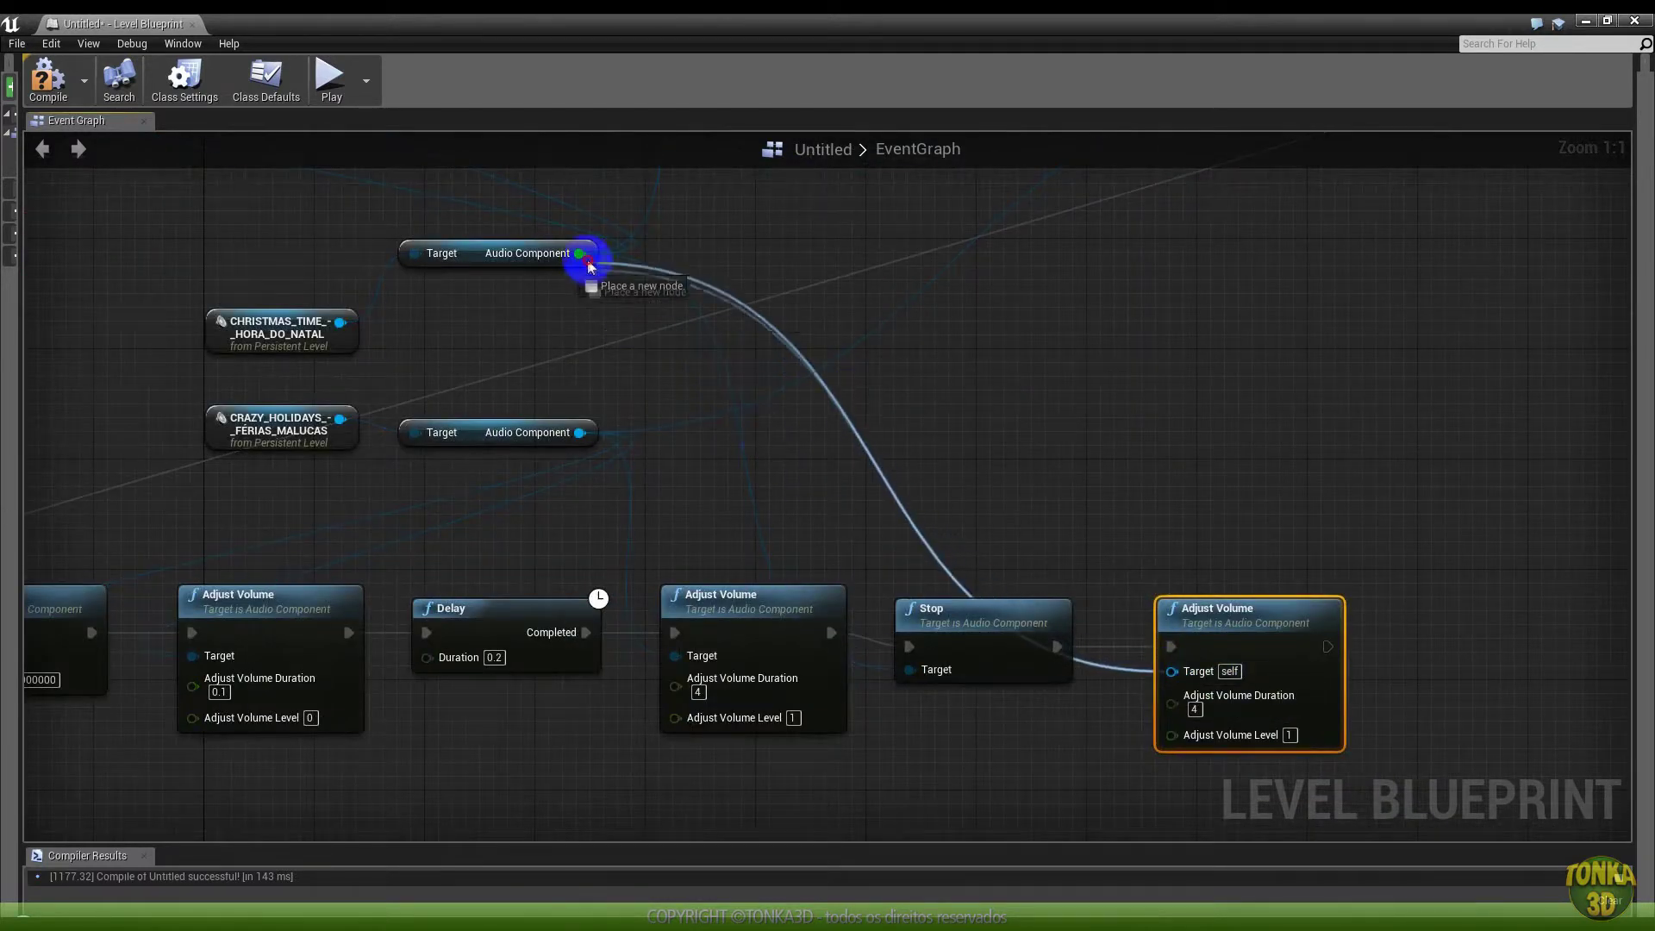
drag(1224, 621, 1230, 502)
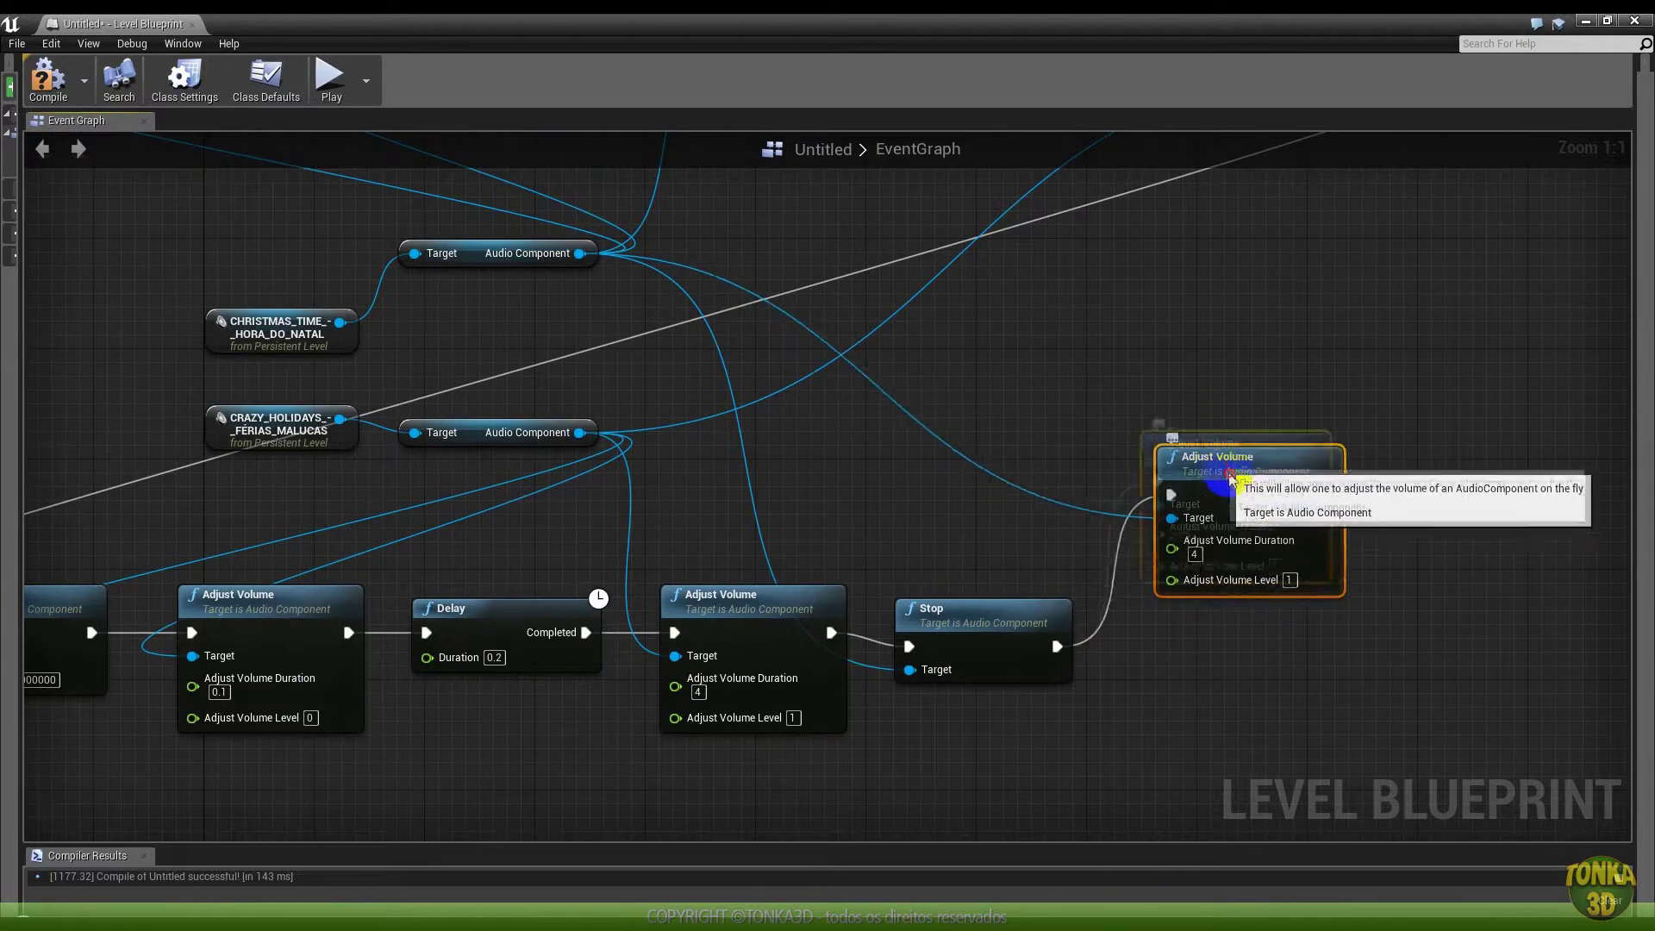
right_drag(1250, 624, 1159, 660)
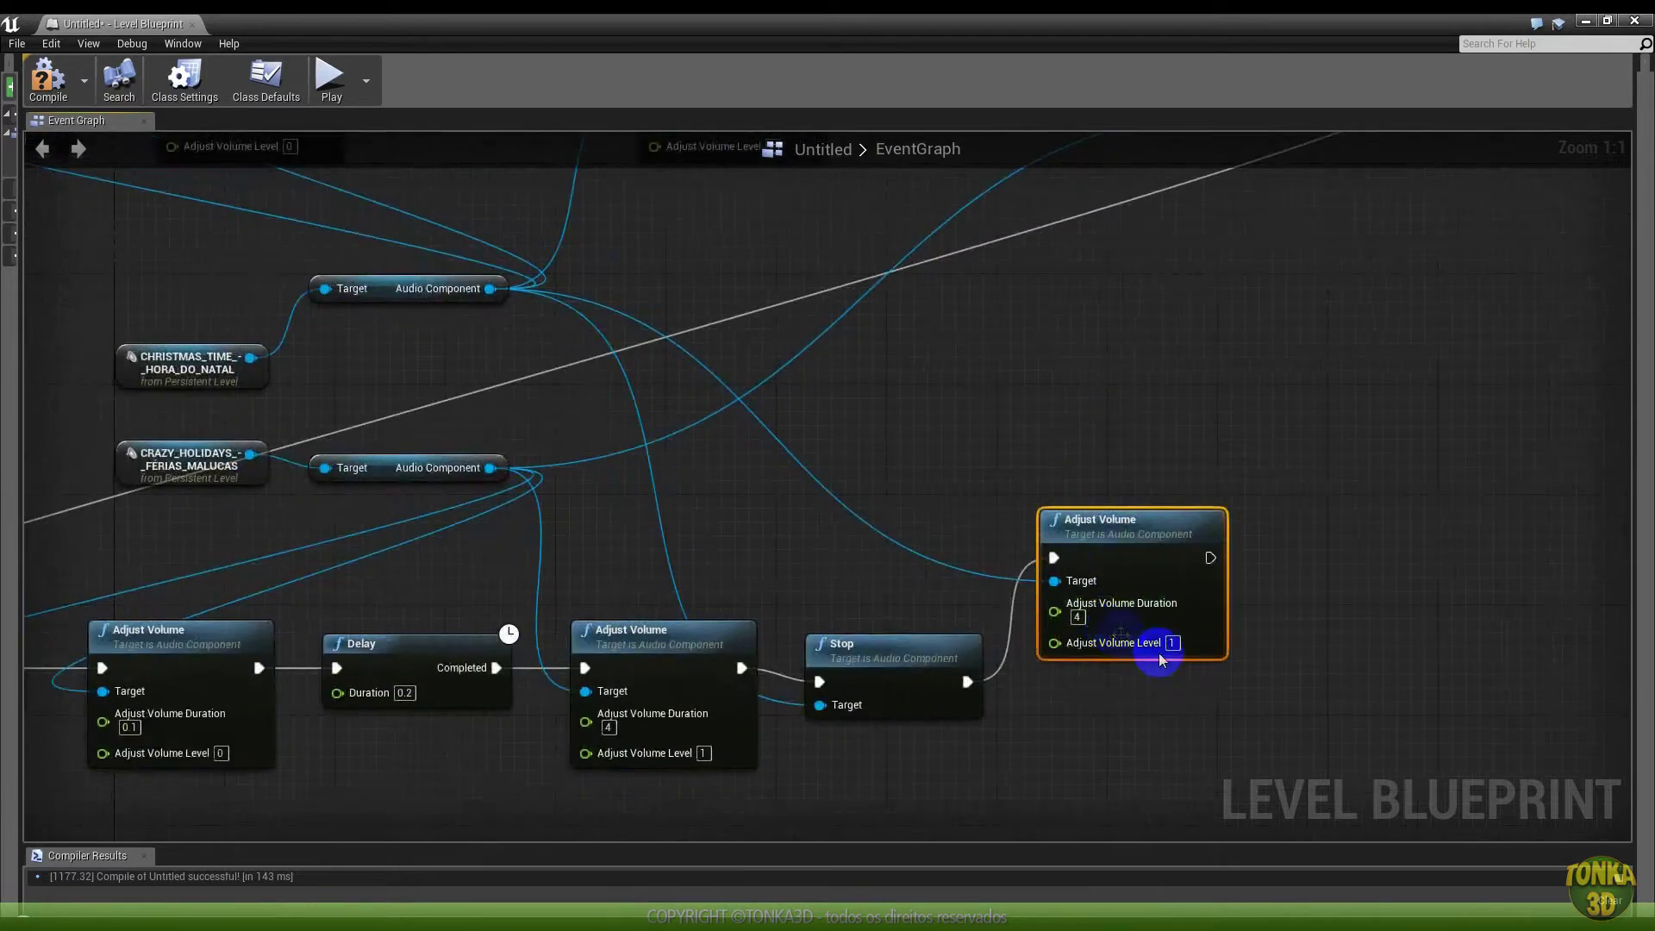
click(1173, 642)
text(0)
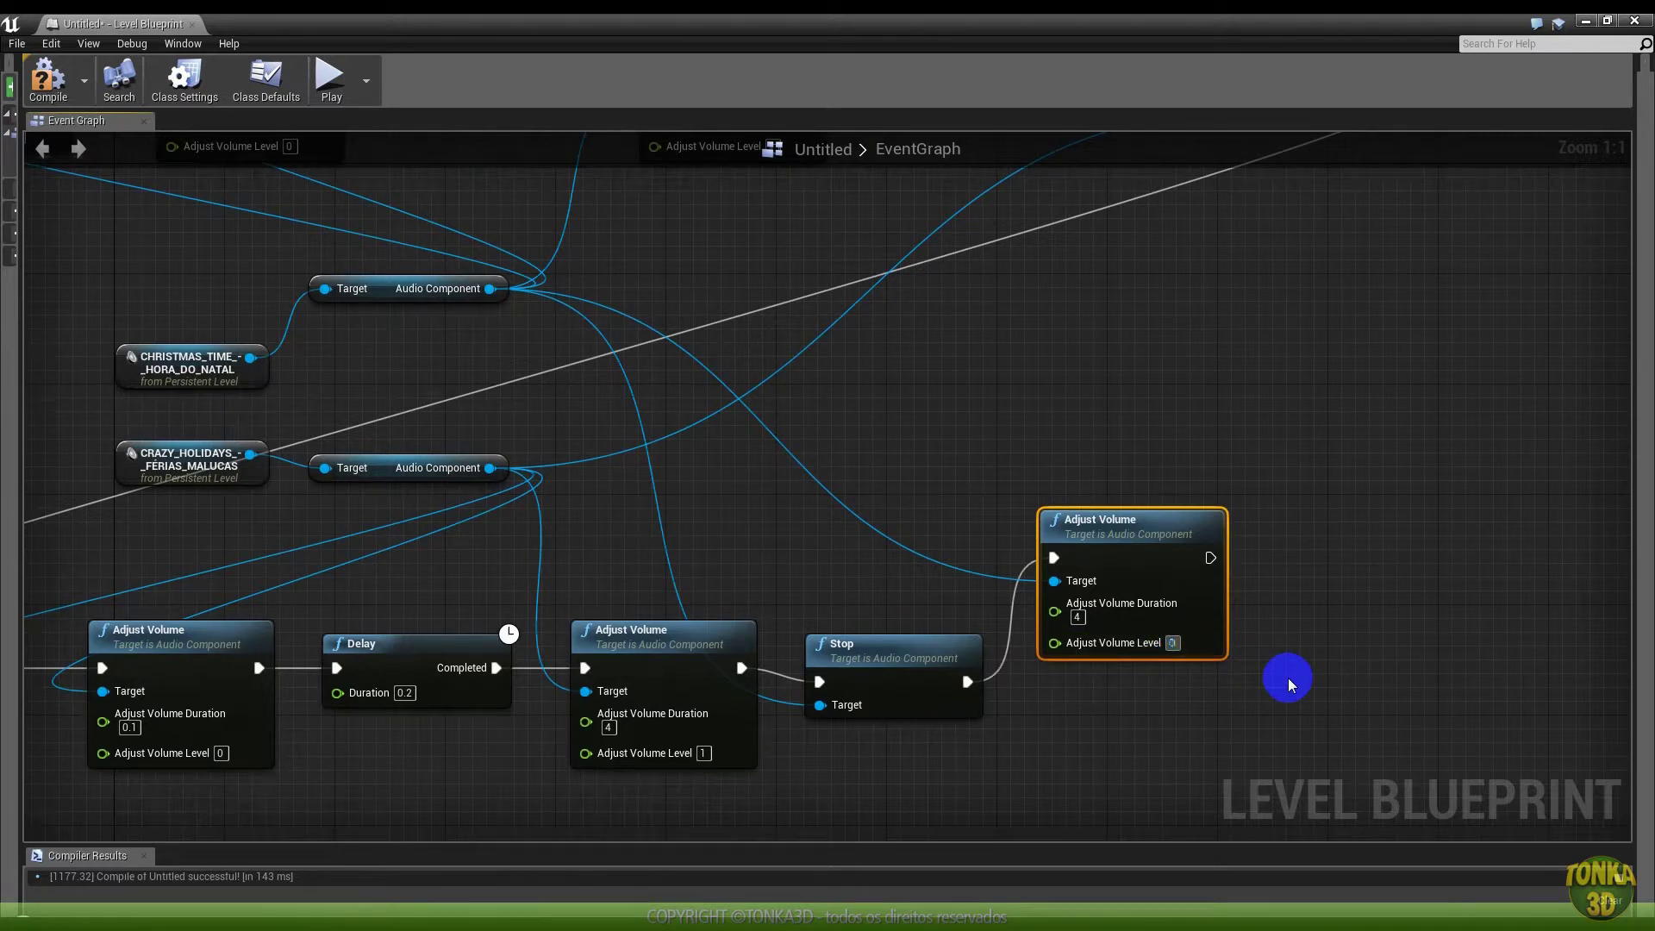
scroll(1109, 621, down, 1)
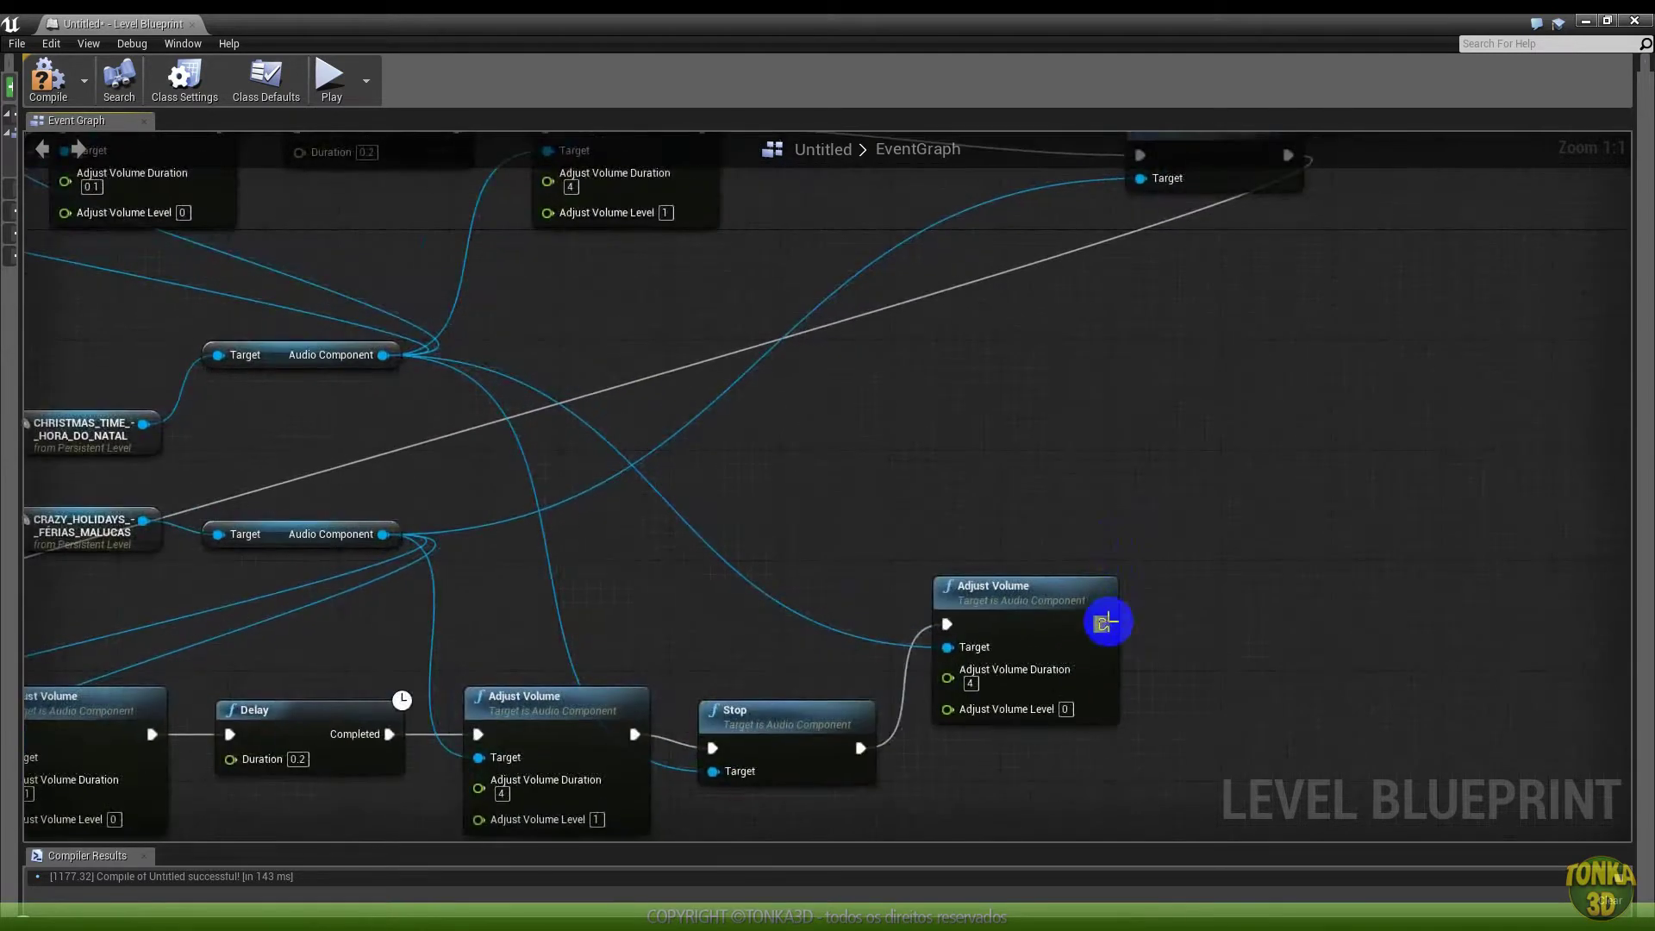
Connect the new fade-out node's output to the upper chain's Stop node
right_drag(1121, 629, 1088, 725)
drag(1054, 735, 1087, 321)
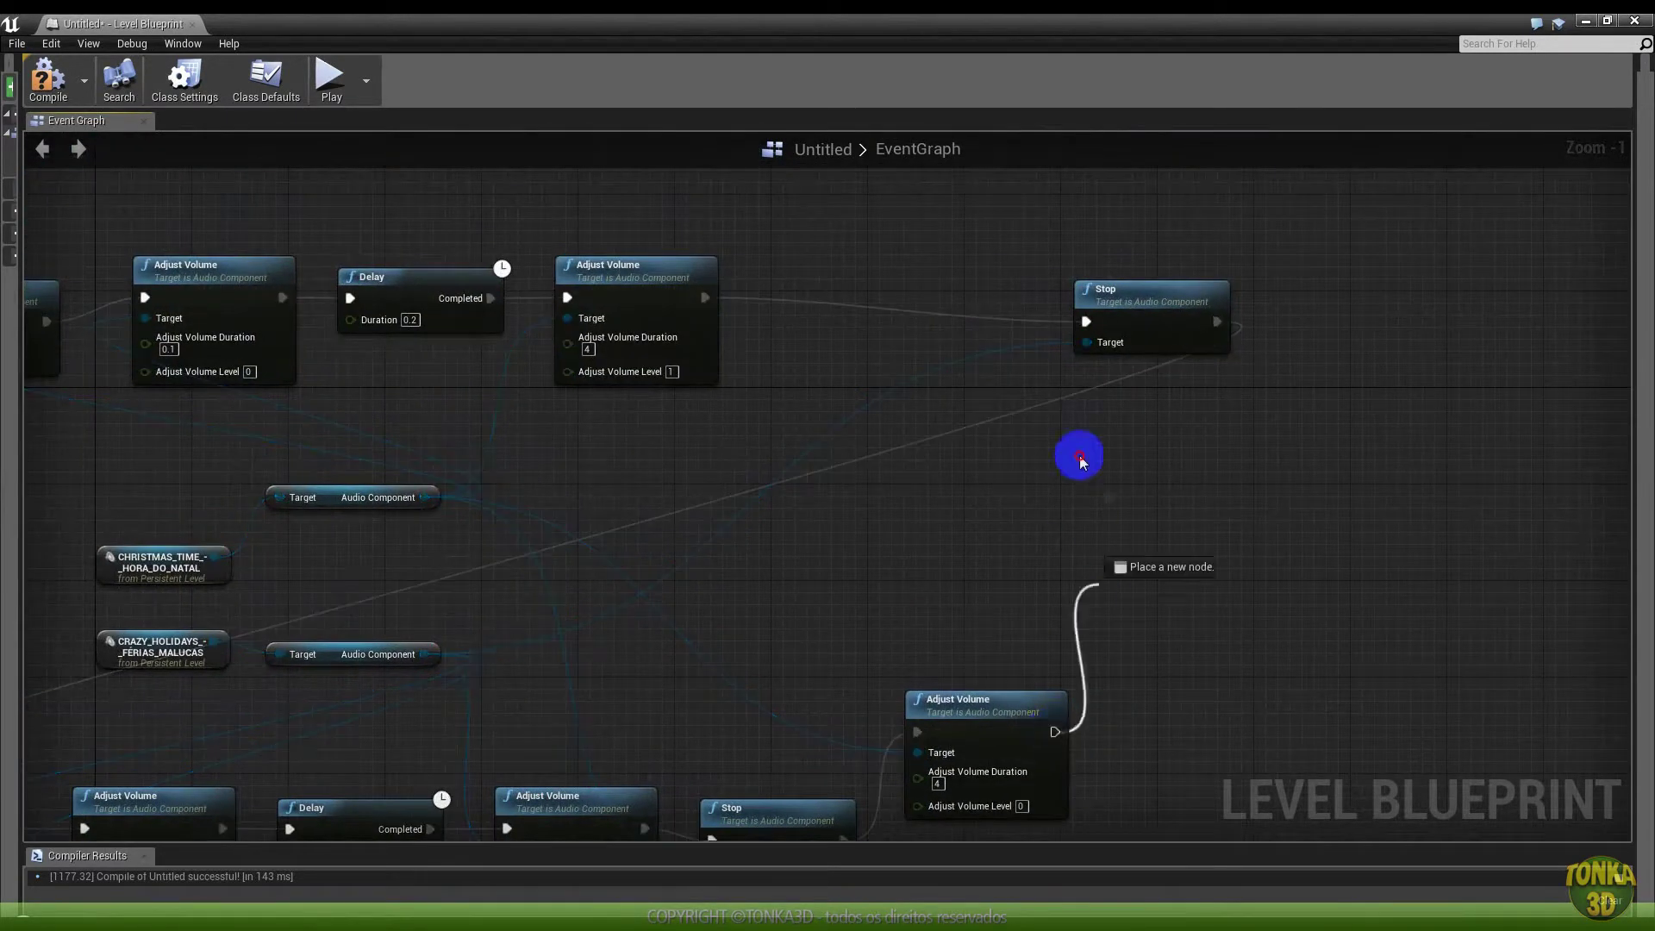
scroll(1035, 540, down, 1)
scroll(1080, 491, down, 1)
scroll(1079, 491, up, 2)
drag(1109, 325, 812, 323)
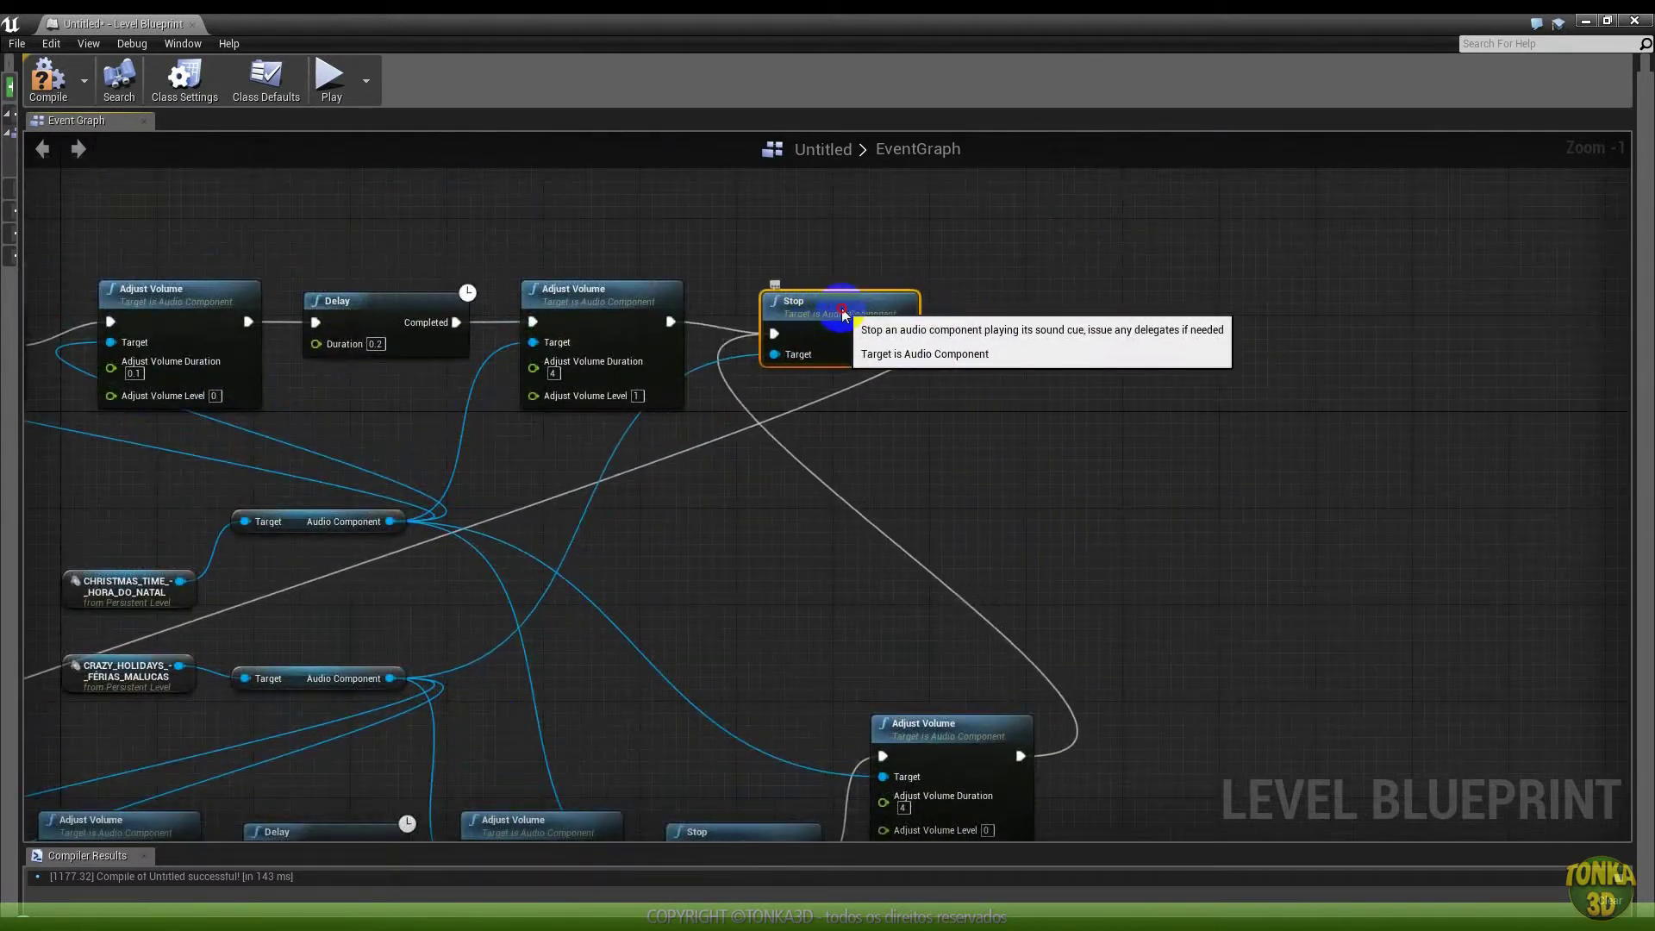
Copy the bottom Adjust Volume node near the upper Stop and target the CRAZY_HOLIDAYS music with it
click(979, 765)
right_drag(967, 541, 985, 428)
key(ctrl+c)
key(ctrl+v)
mouse_move(1135, 414)
mouse_down()
mouse_move(1085, 272)
mouse_move(1089, 235)
mouse_up()
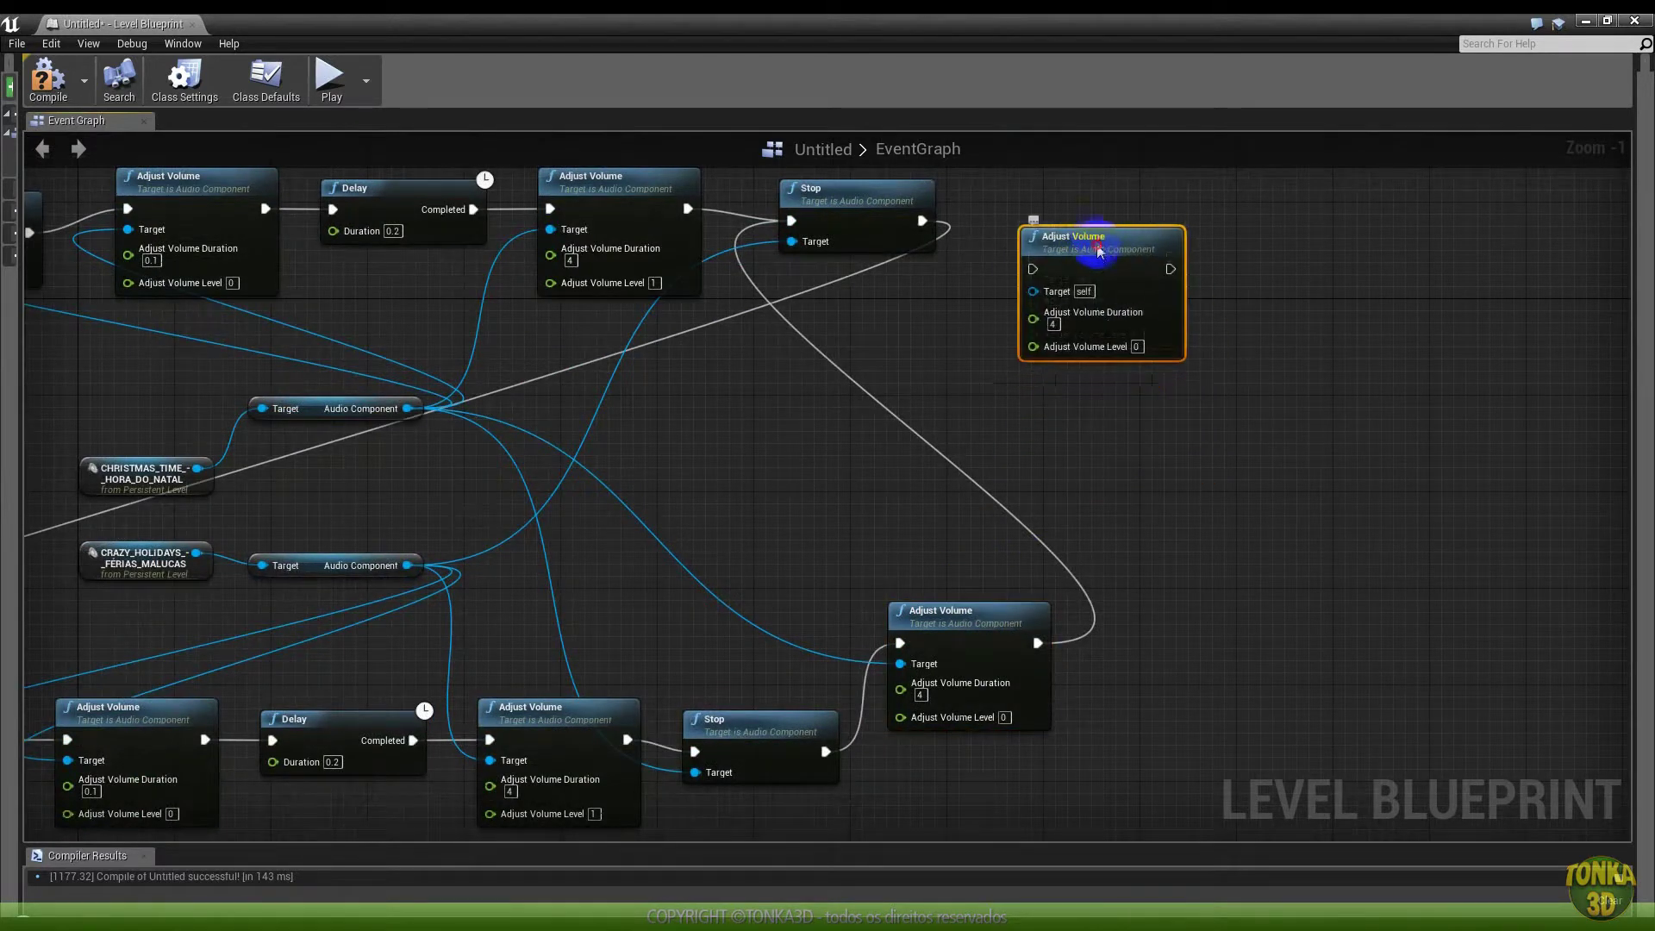
drag(921, 222, 1025, 251)
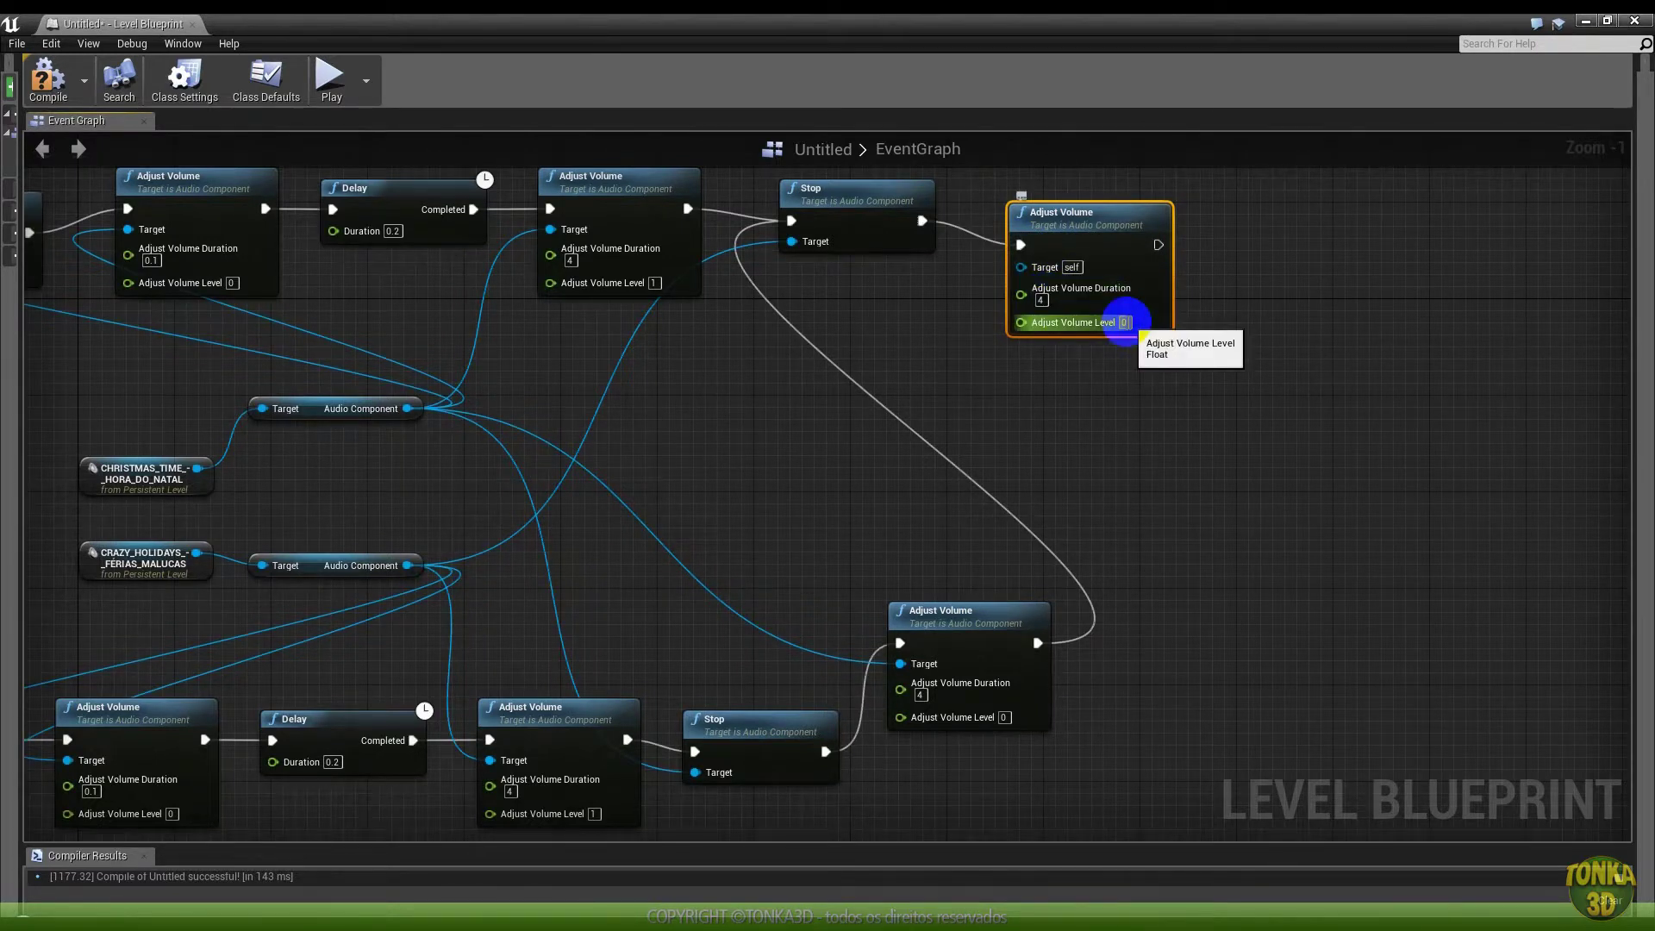
drag(1014, 268, 406, 566)
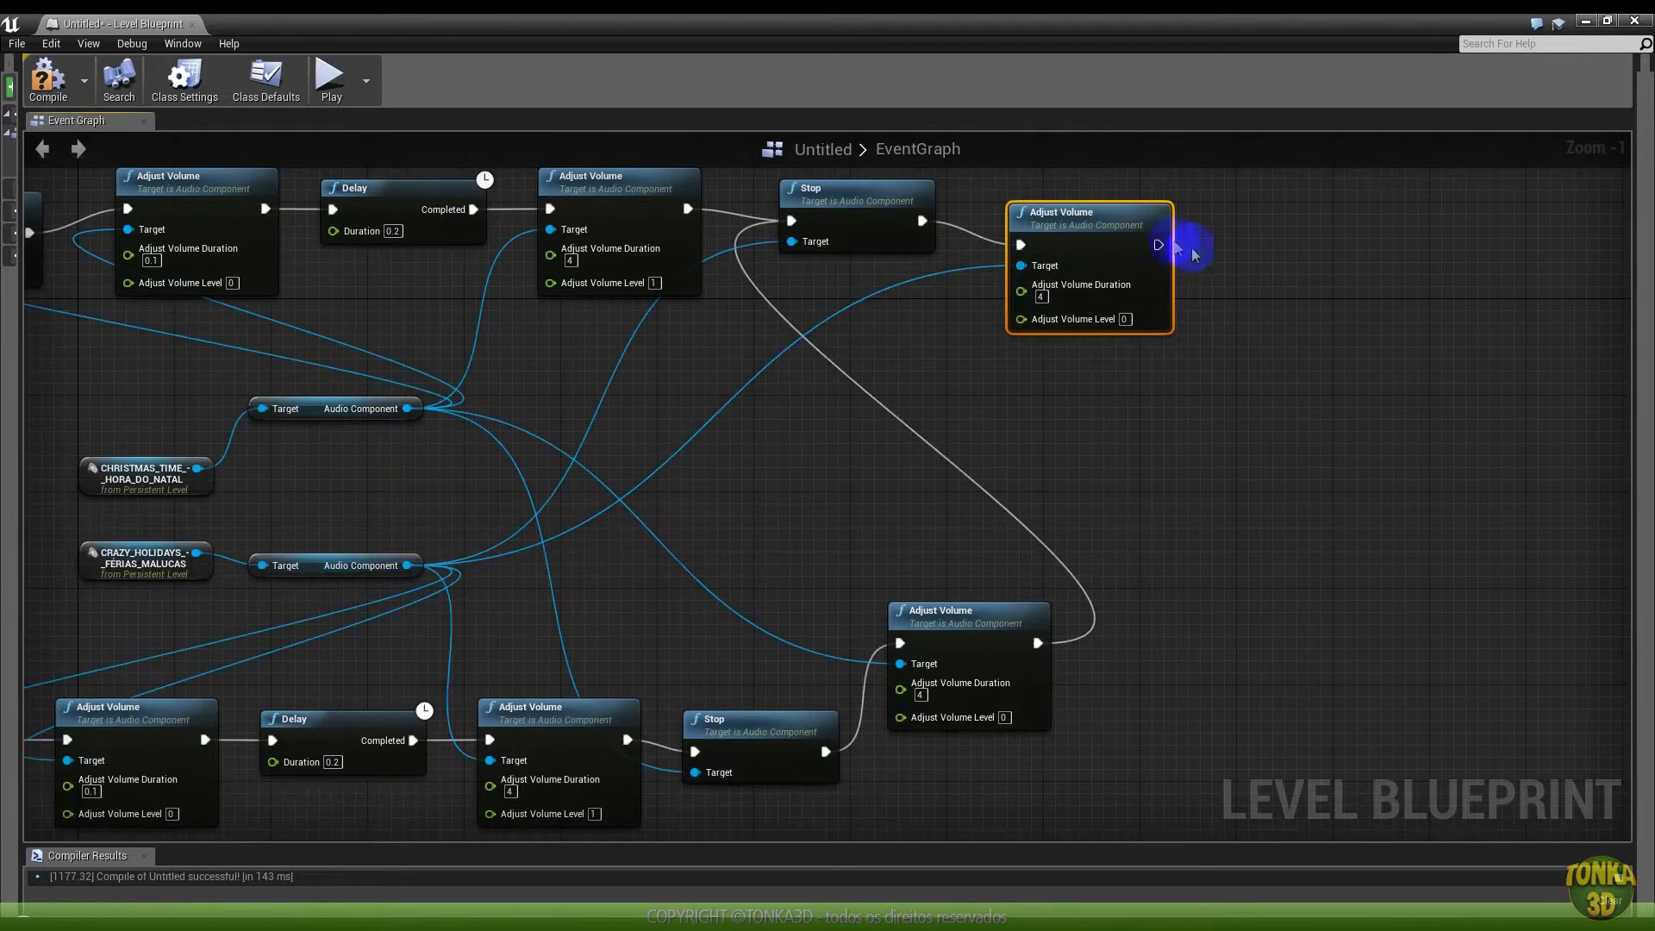
Insert the duplicate fade (duration 4, level 0) between the upper level-1 fade and Stop
right_drag(1214, 411, 1292, 472)
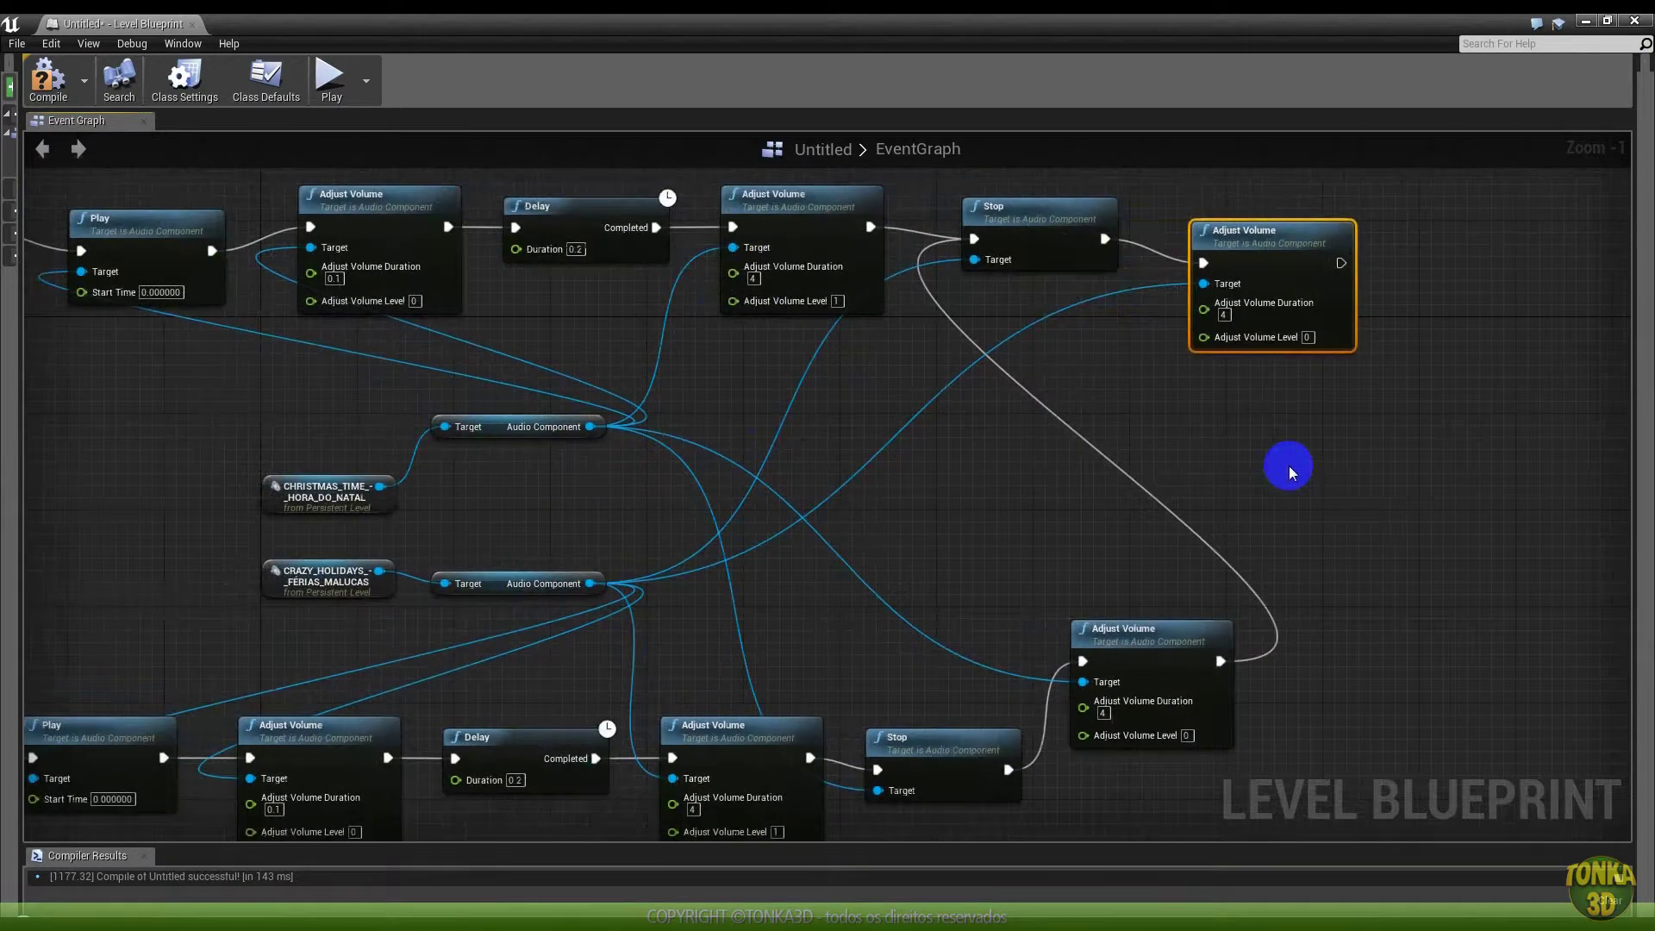
mouse_move(1127, 386)
right_down()
mouse_move(1021, 422)
mouse_move(1035, 376)
right_up()
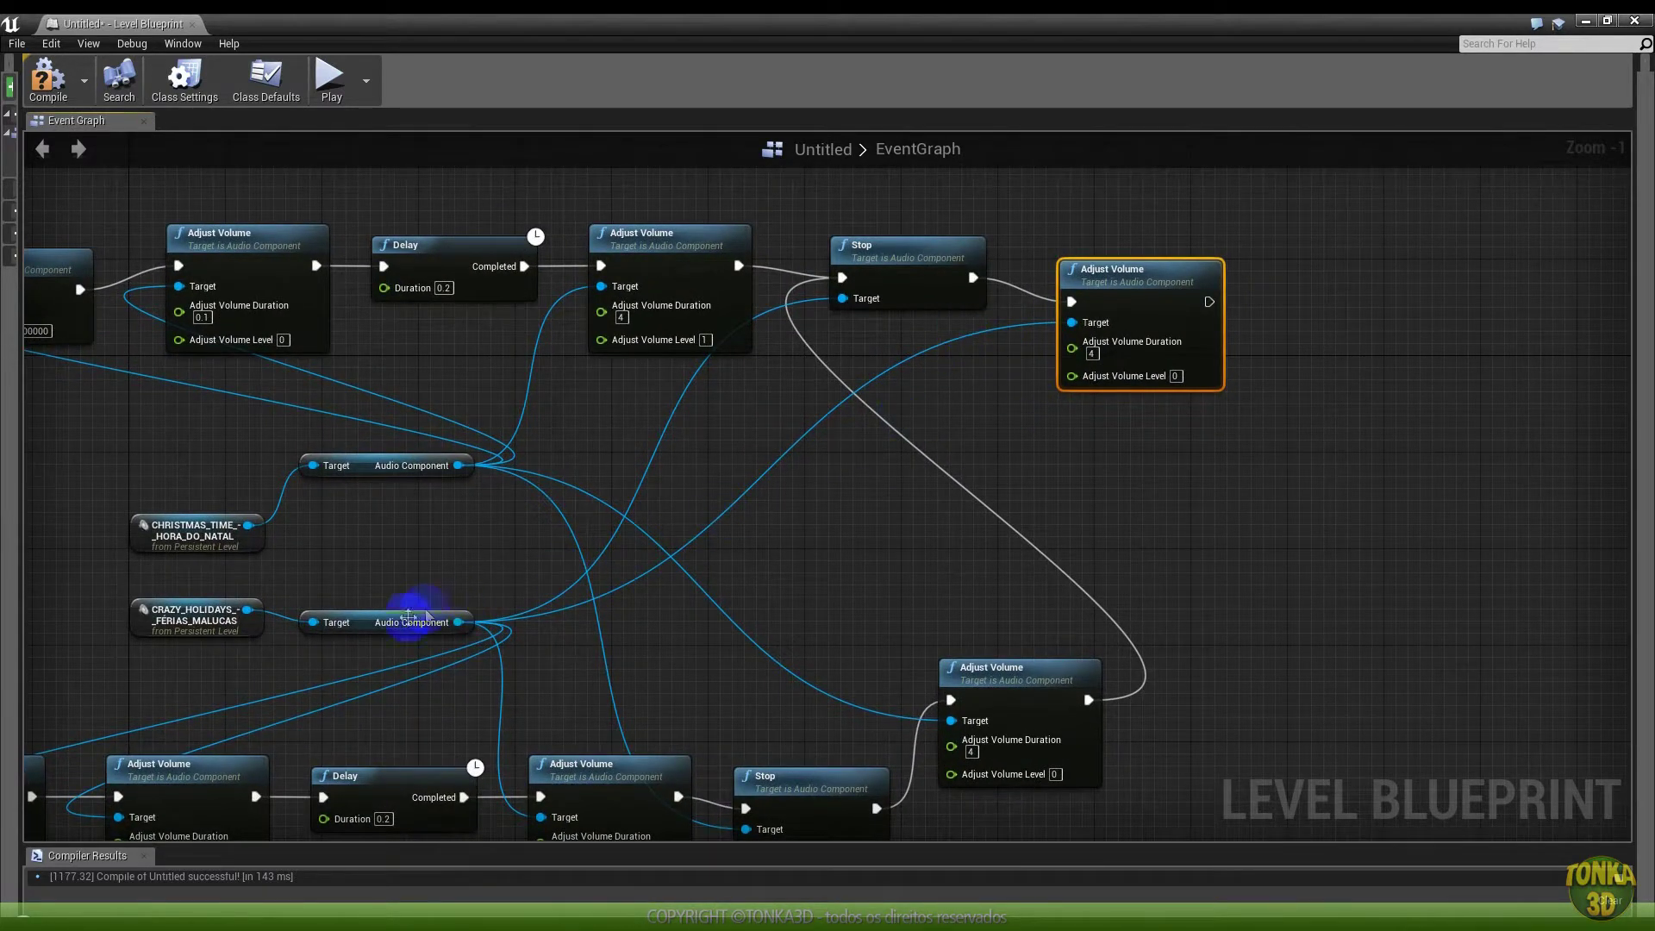
right_drag(737, 566, 851, 472)
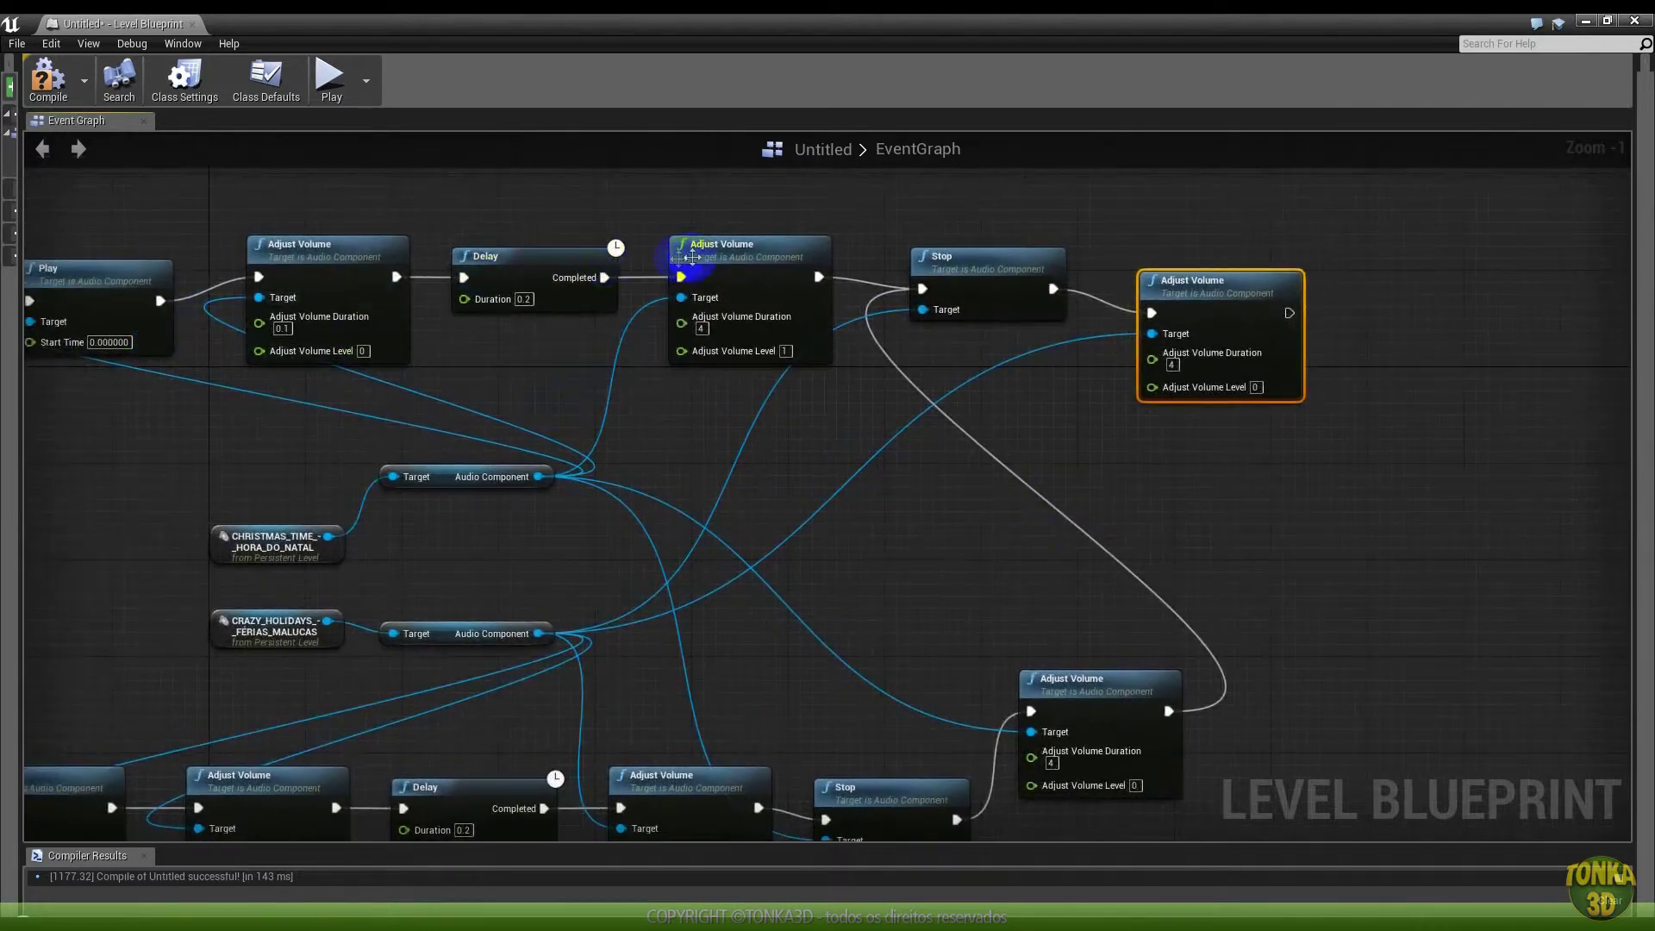
mouse_move(979, 277)
mouse_down()
mouse_move(1112, 398)
mouse_move(1414, 306)
mouse_up()
drag(1268, 269, 1112, 252)
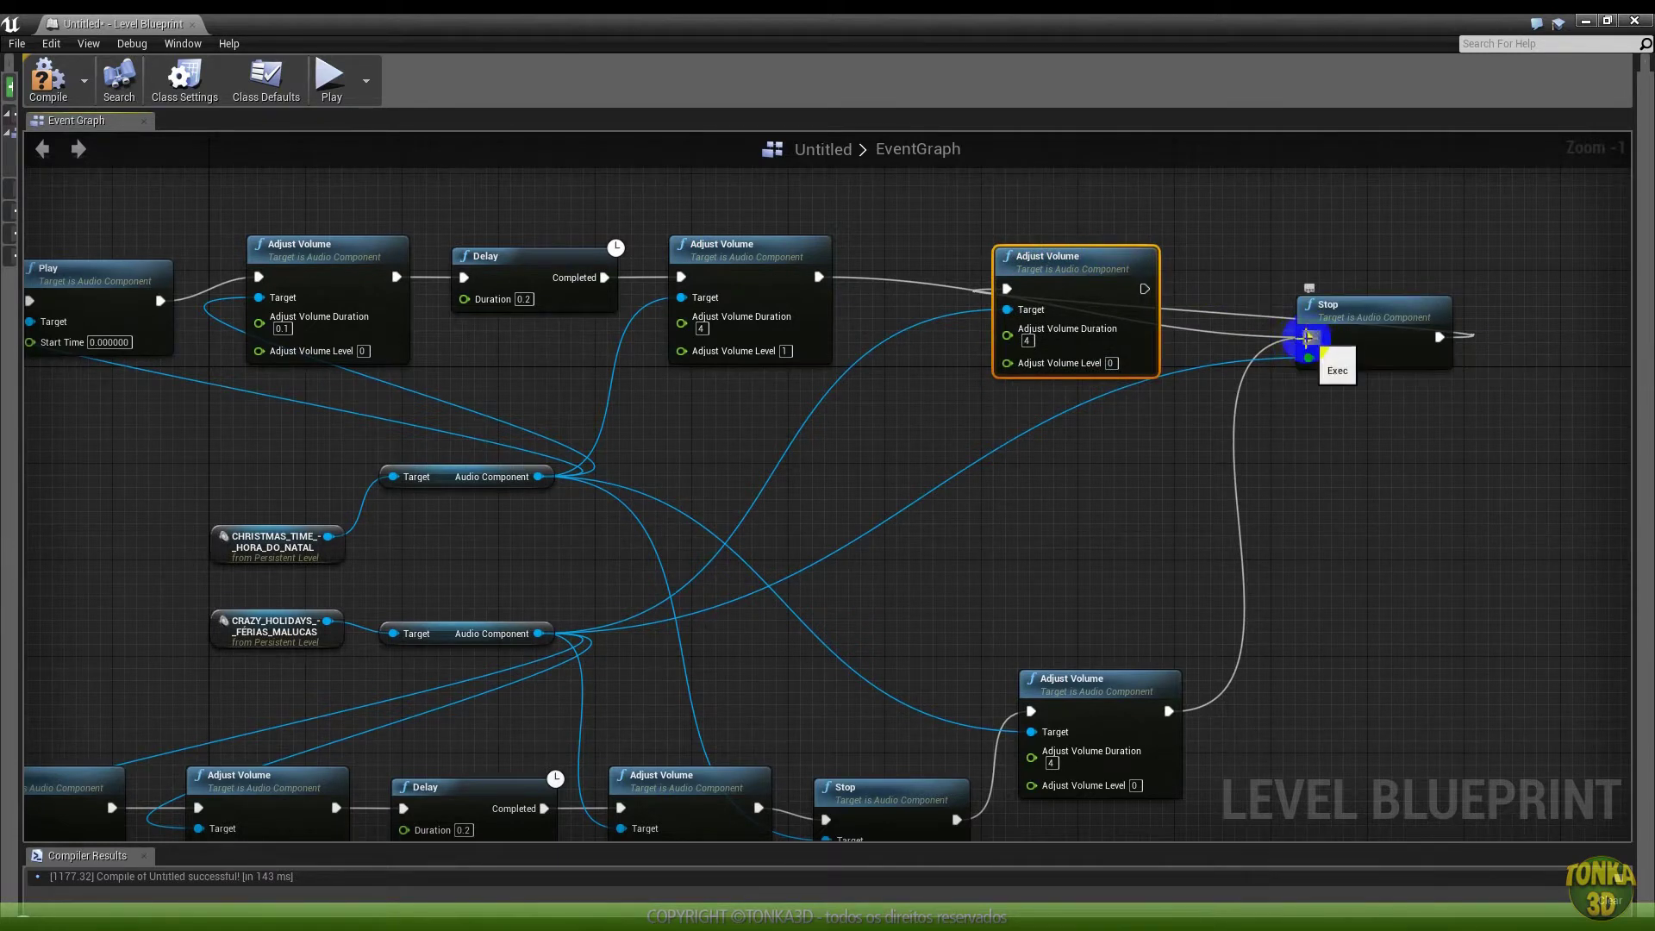
drag(1010, 298, 1010, 286)
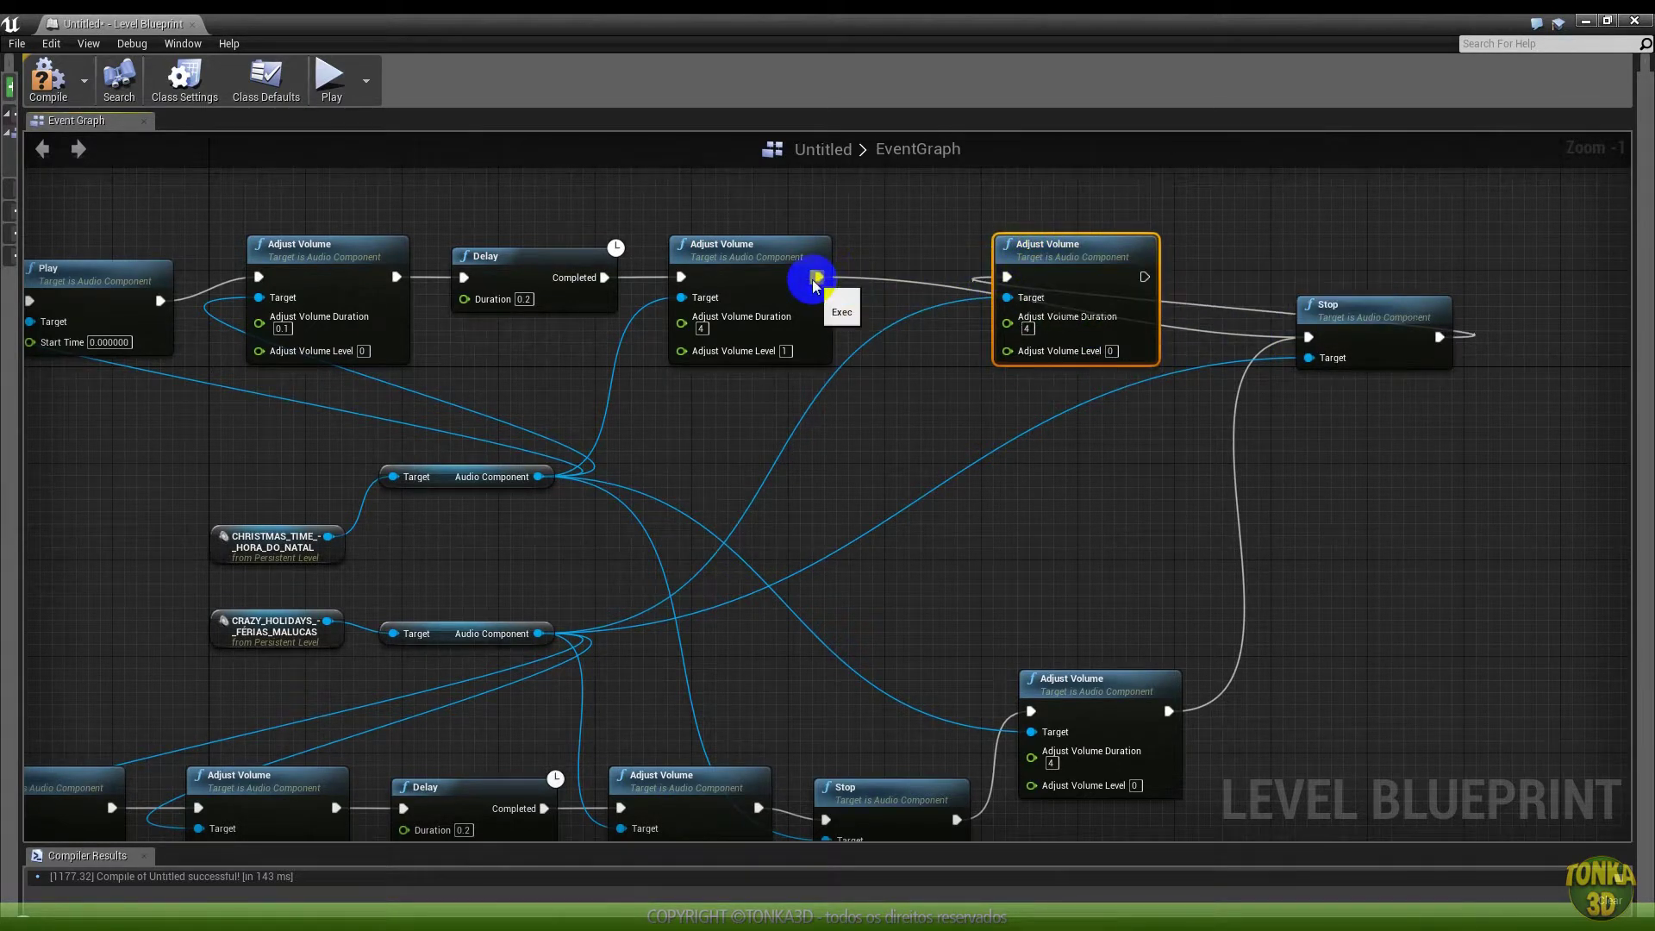
mouse_move(800, 280)
mouse_down()
mouse_move(1024, 287)
mouse_move(1008, 287)
mouse_up()
drag(1145, 277, 1311, 338)
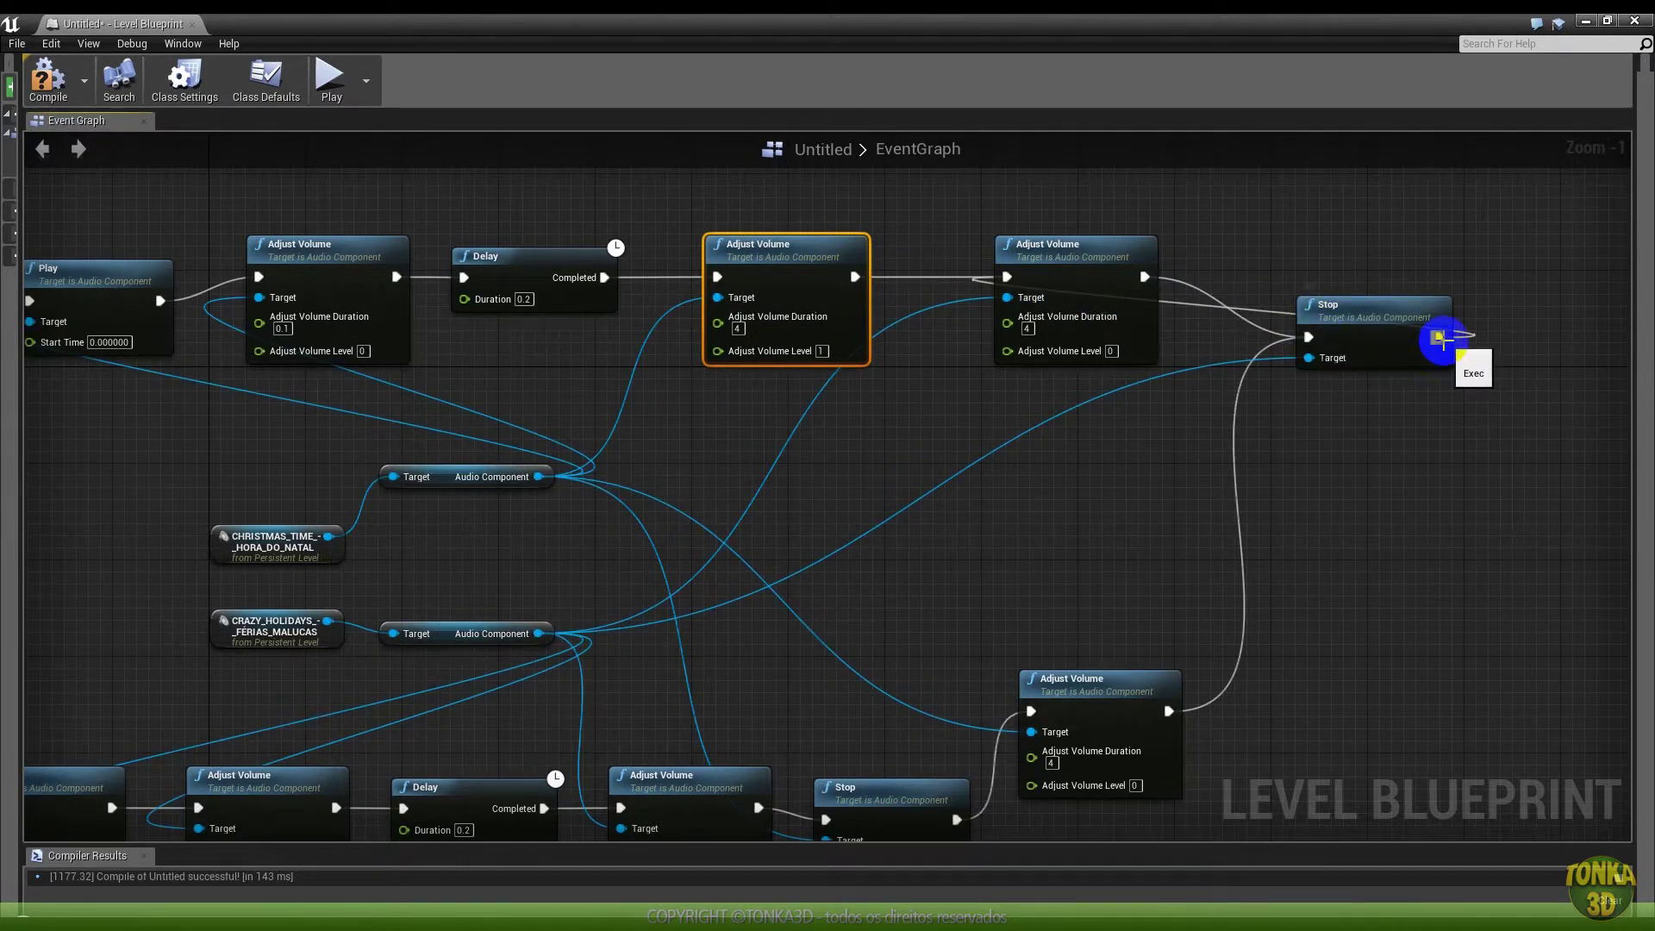
drag(1363, 306, 1323, 306)
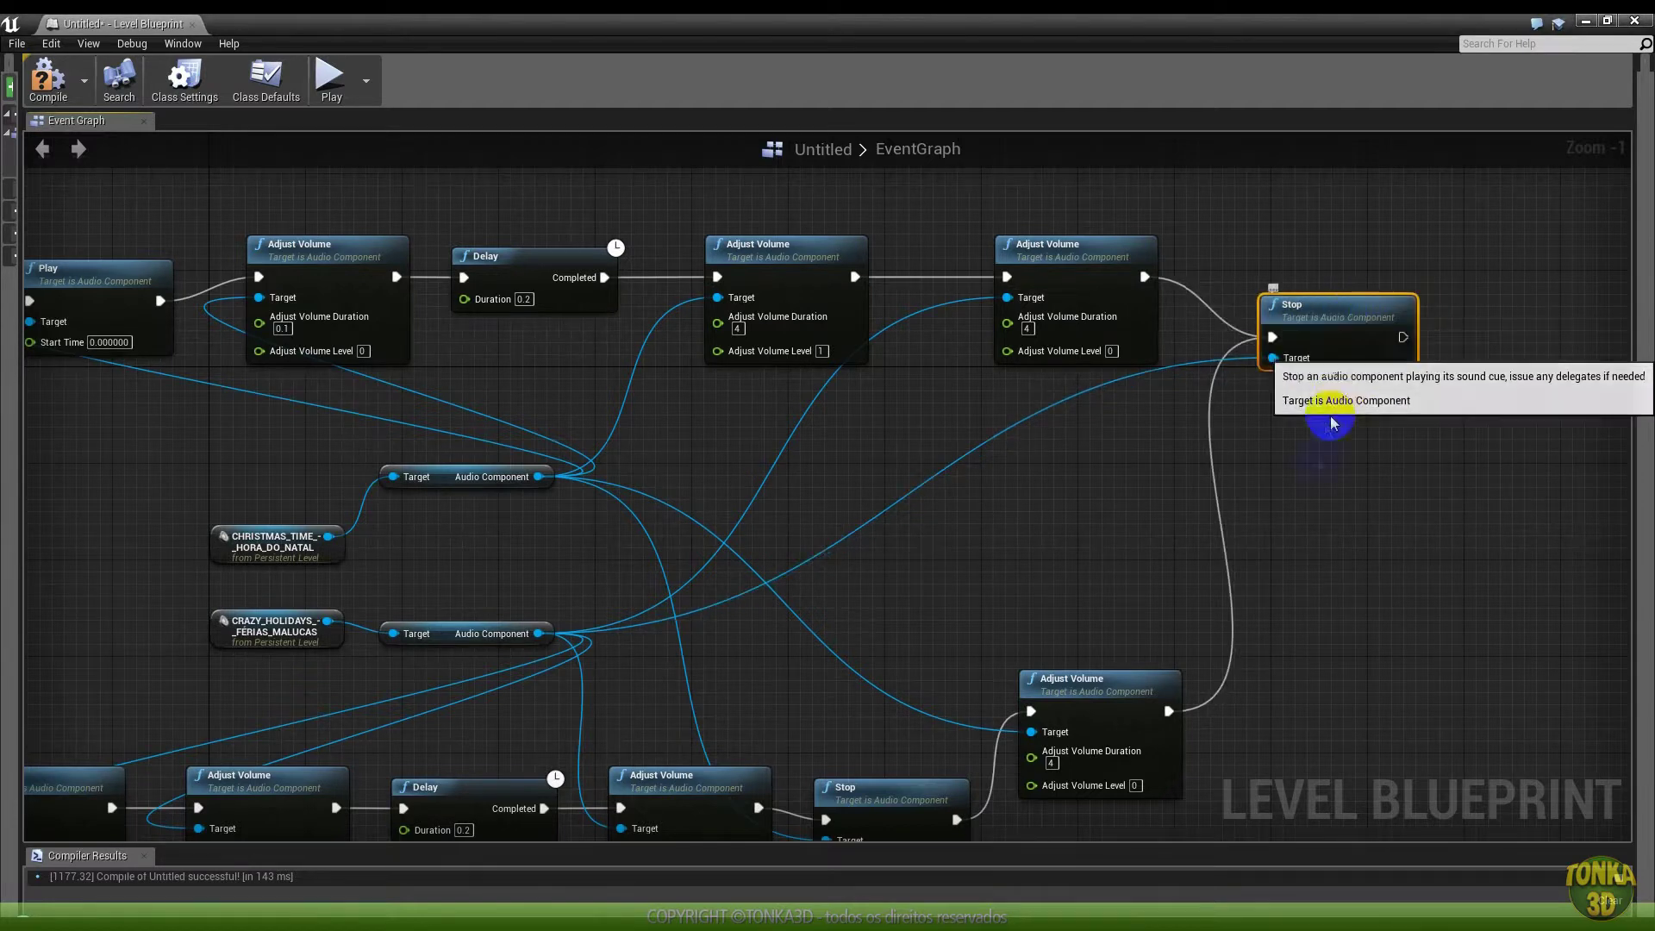
right_drag(1284, 520, 1186, 390)
scroll(1160, 402, down, 1)
scroll(1002, 432, down, 1)
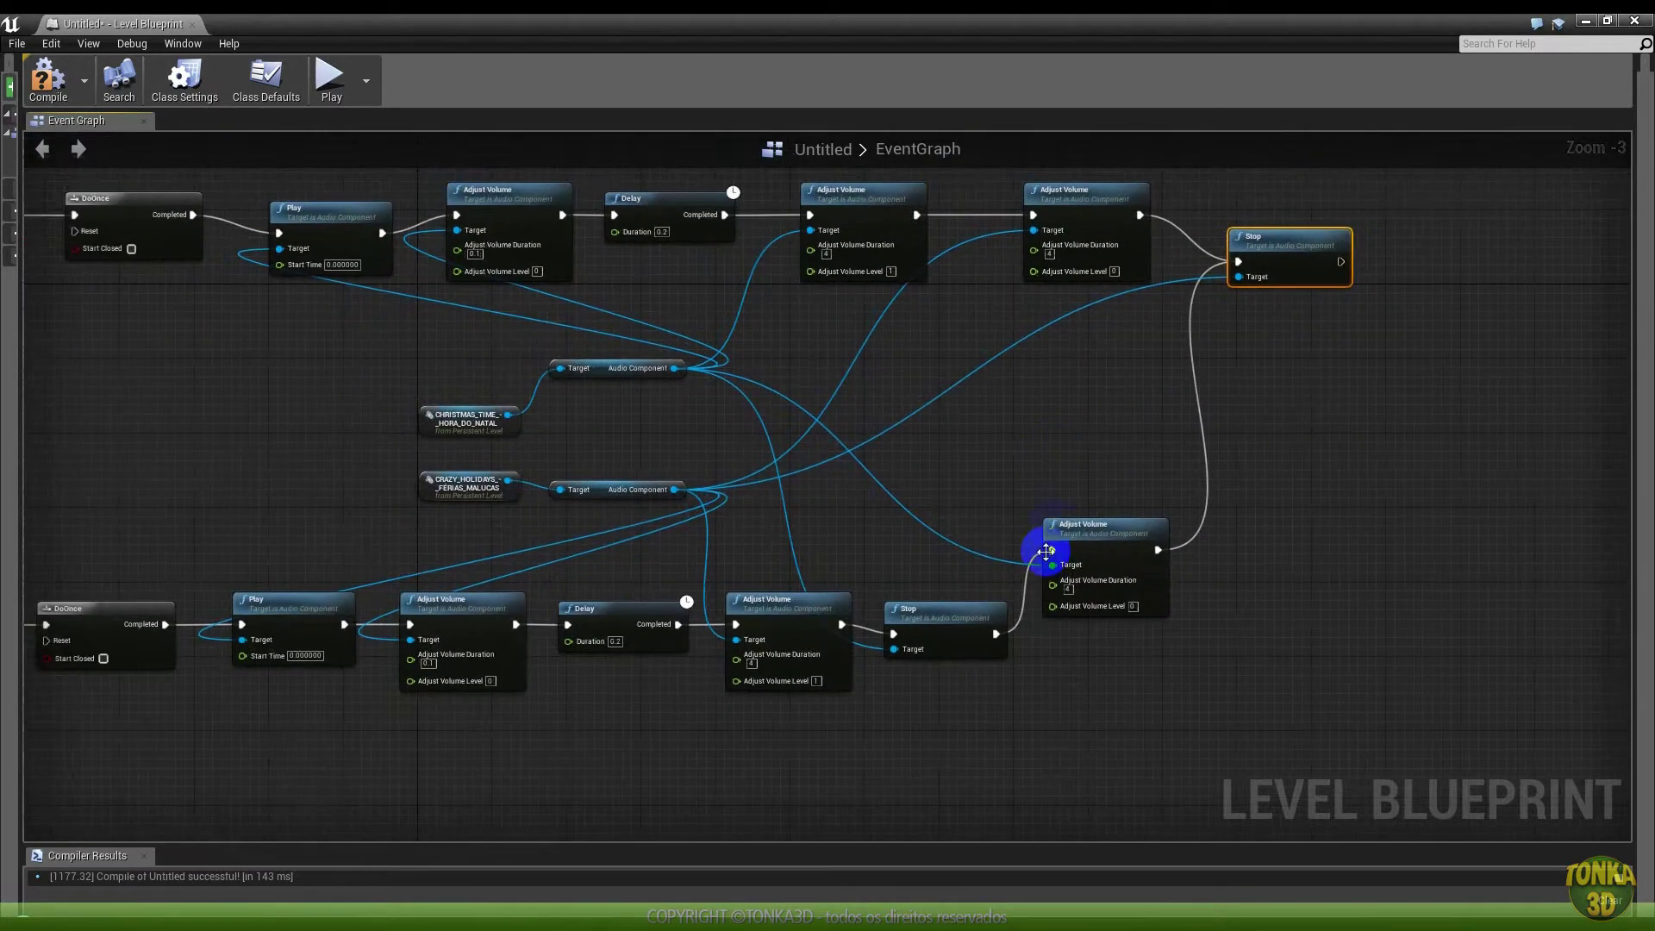
Break the link from the lower fade-out Adjust Volume node to the upper Stop node
scroll(833, 595, up, 2)
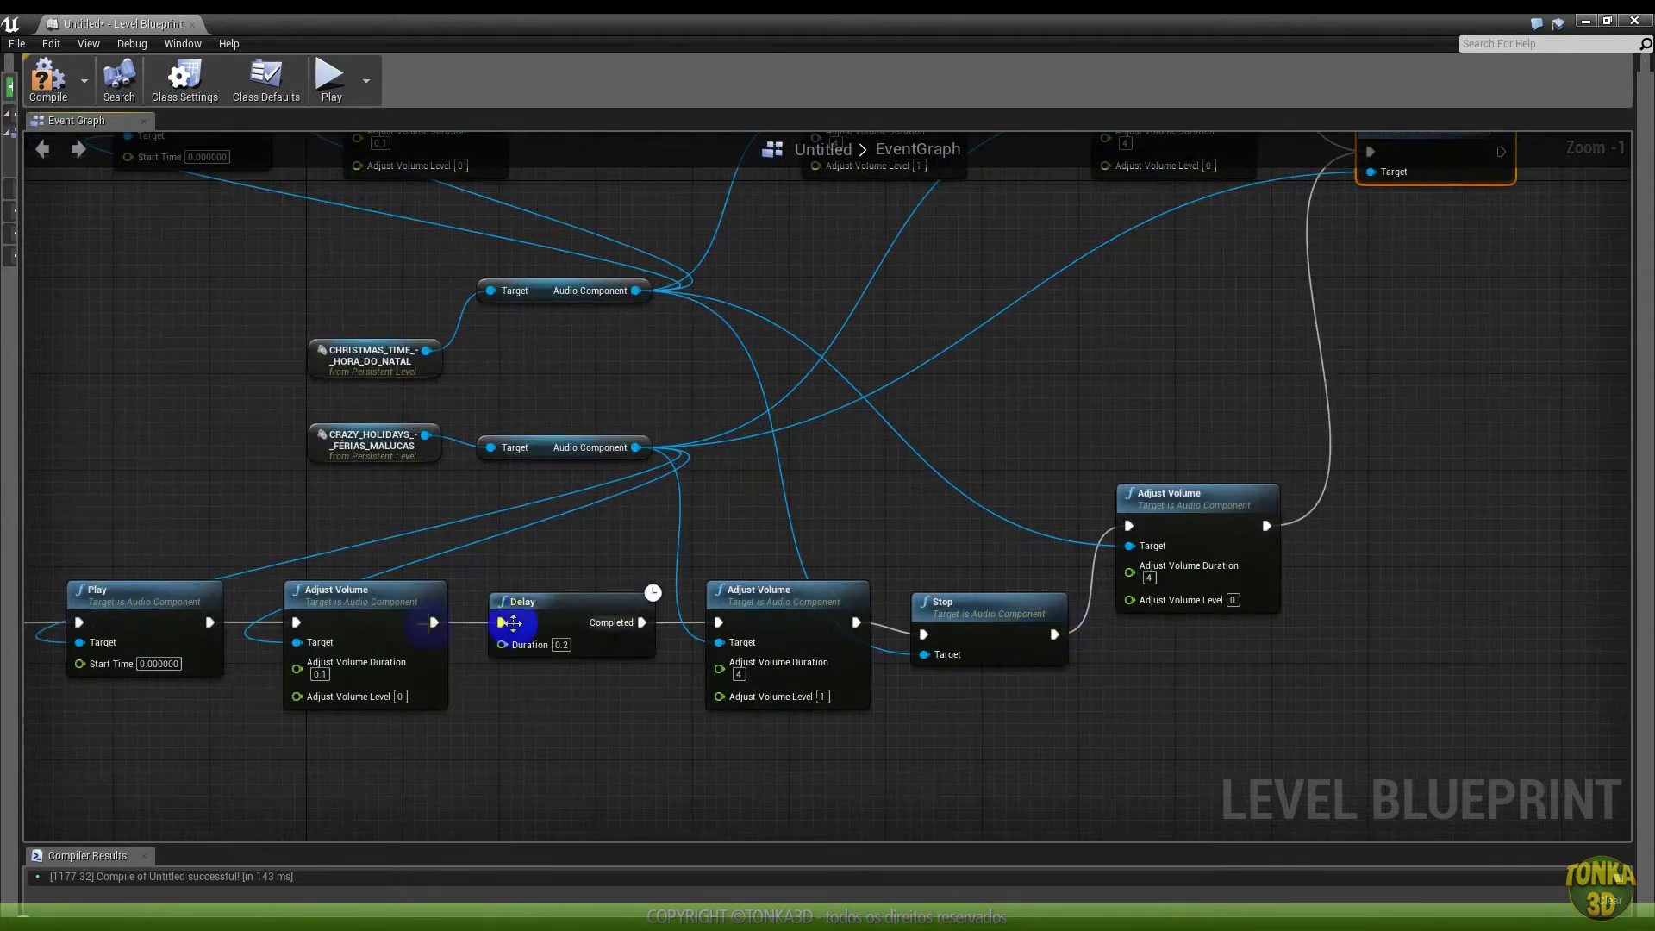
right_drag(119, 632, 259, 621)
scroll(345, 612, down, 1)
scroll(232, 641, up, 1)
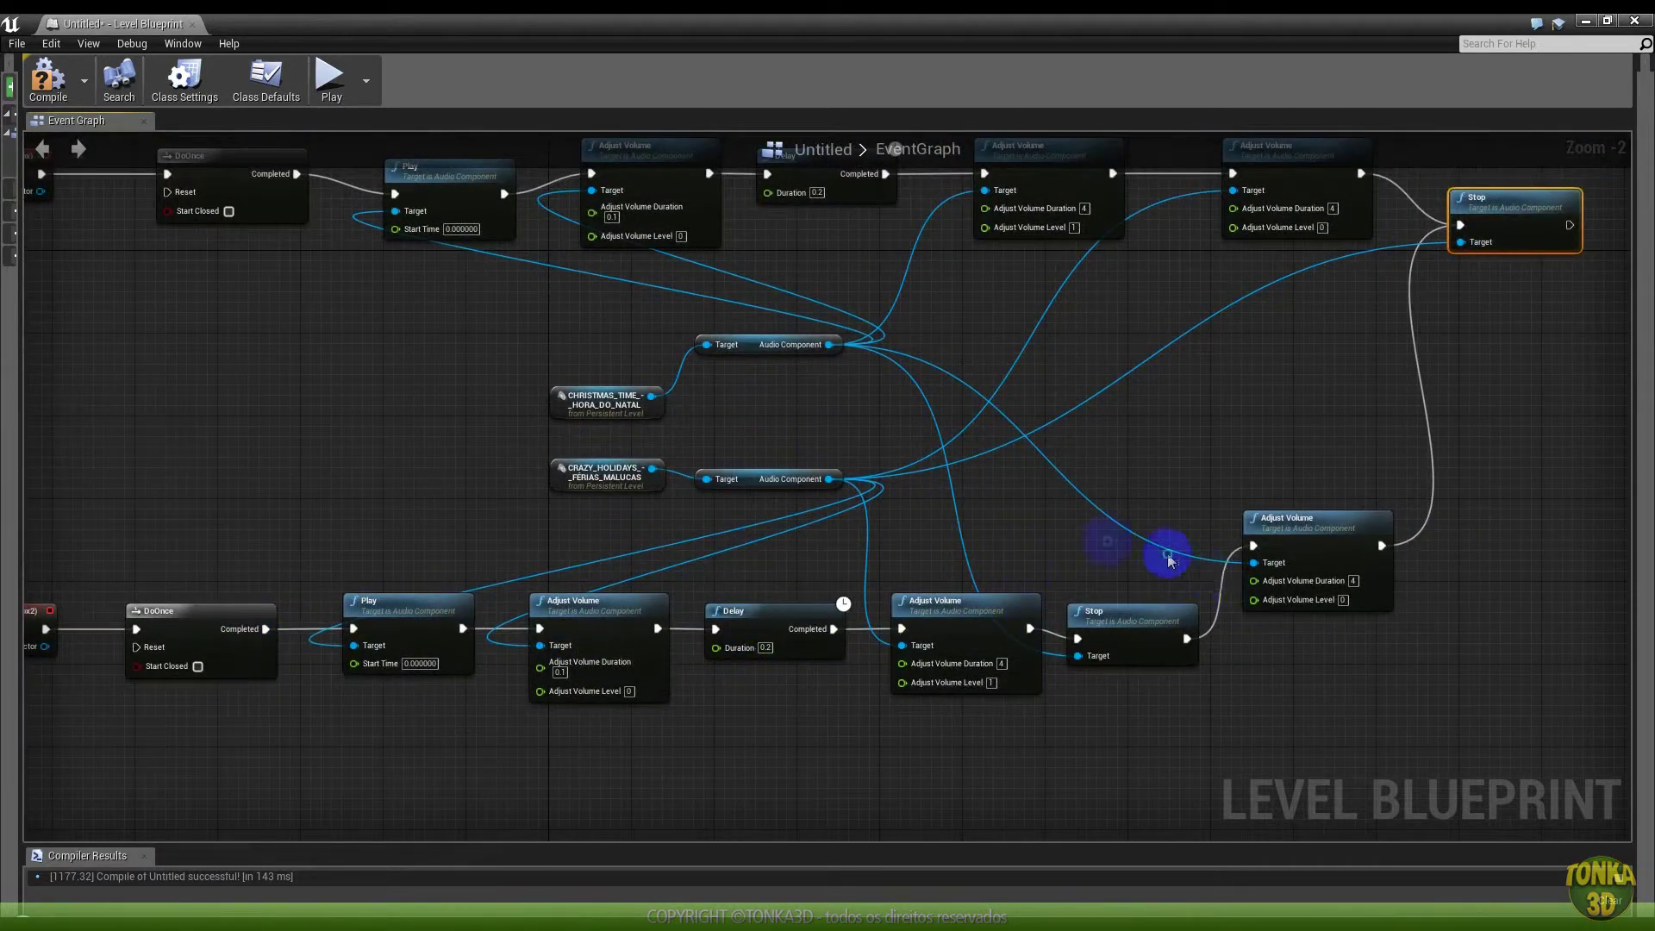
right_drag(1144, 590, 916, 551)
scroll(906, 582, up, 2)
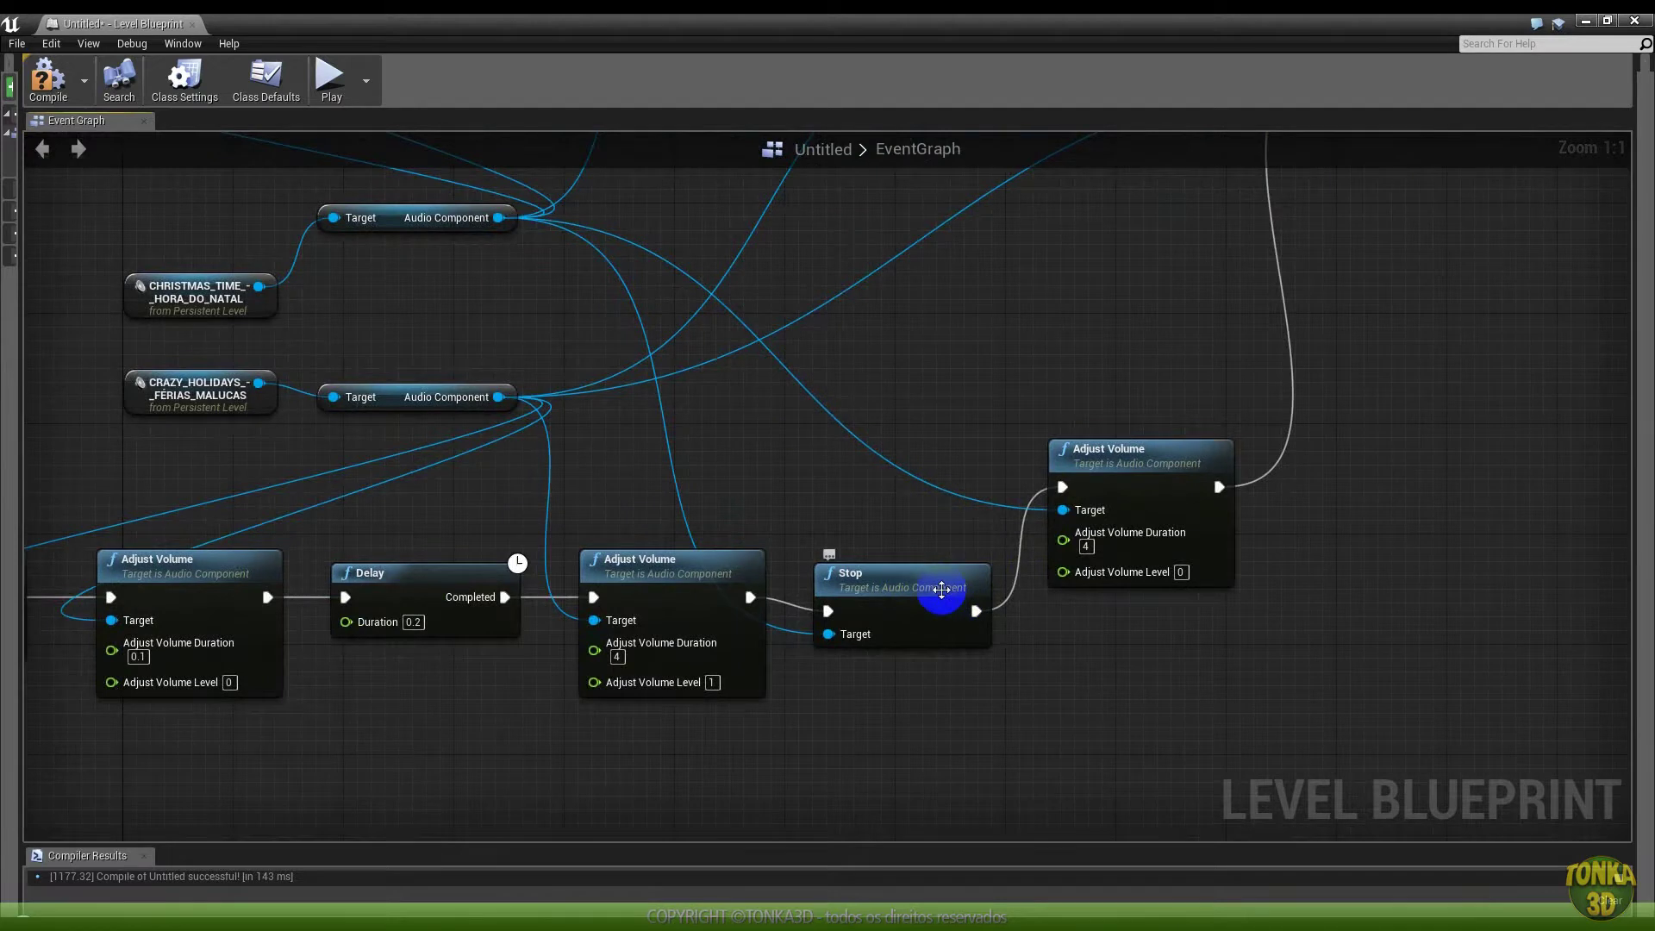
right_drag(1003, 553, 974, 583)
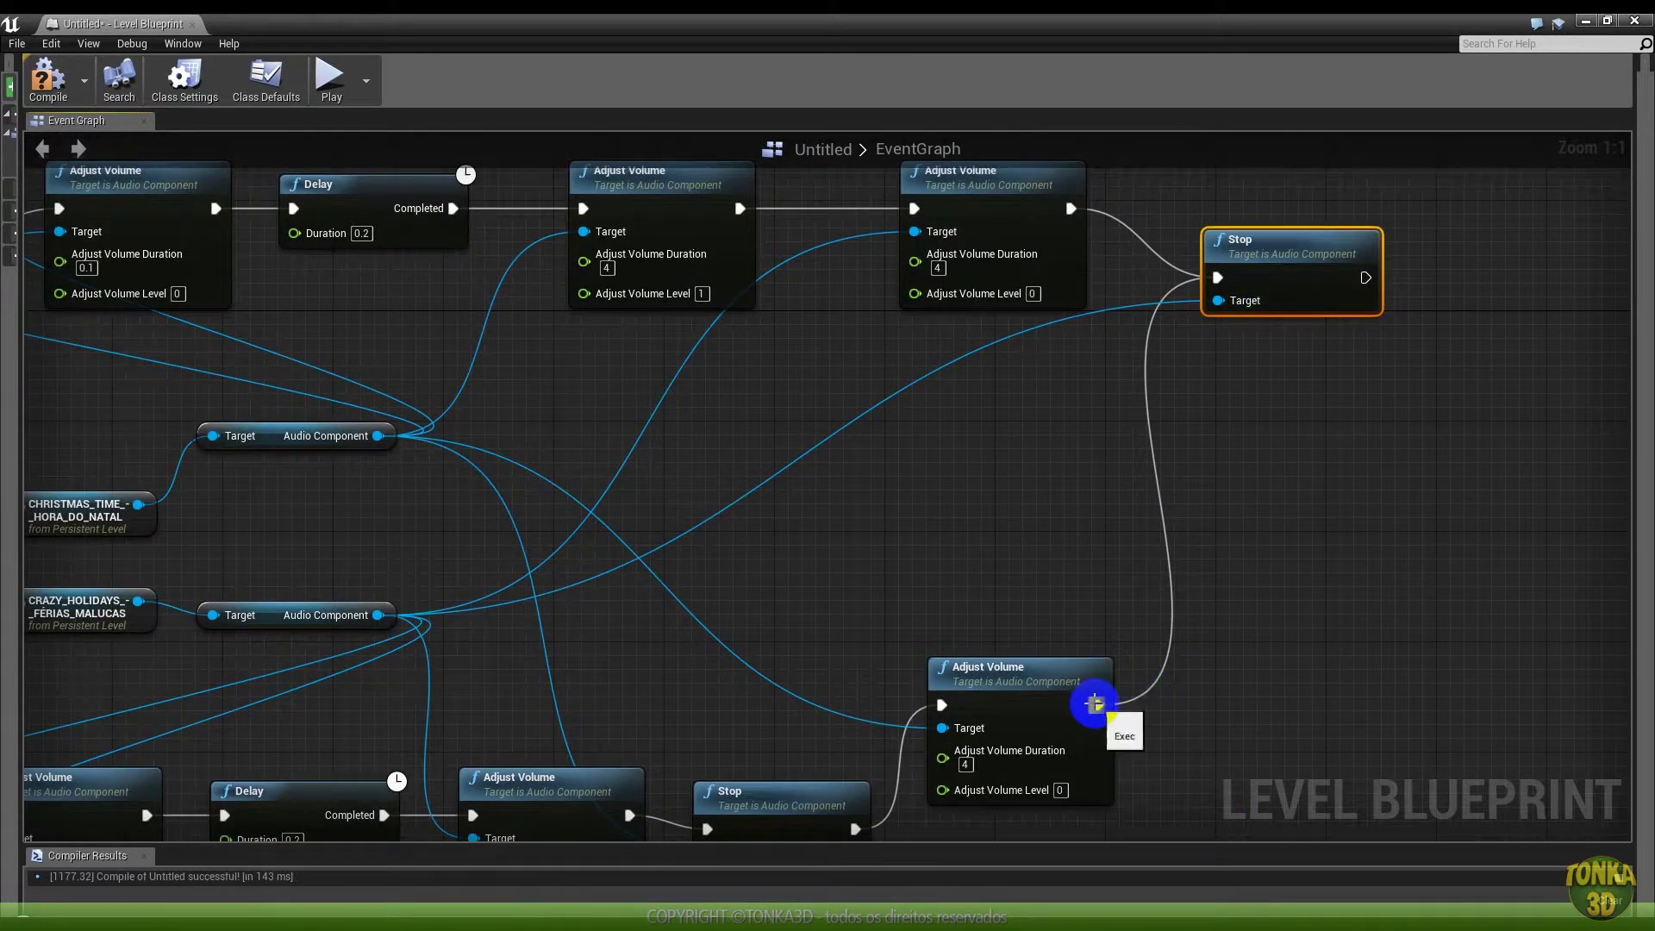
right_click(1099, 705)
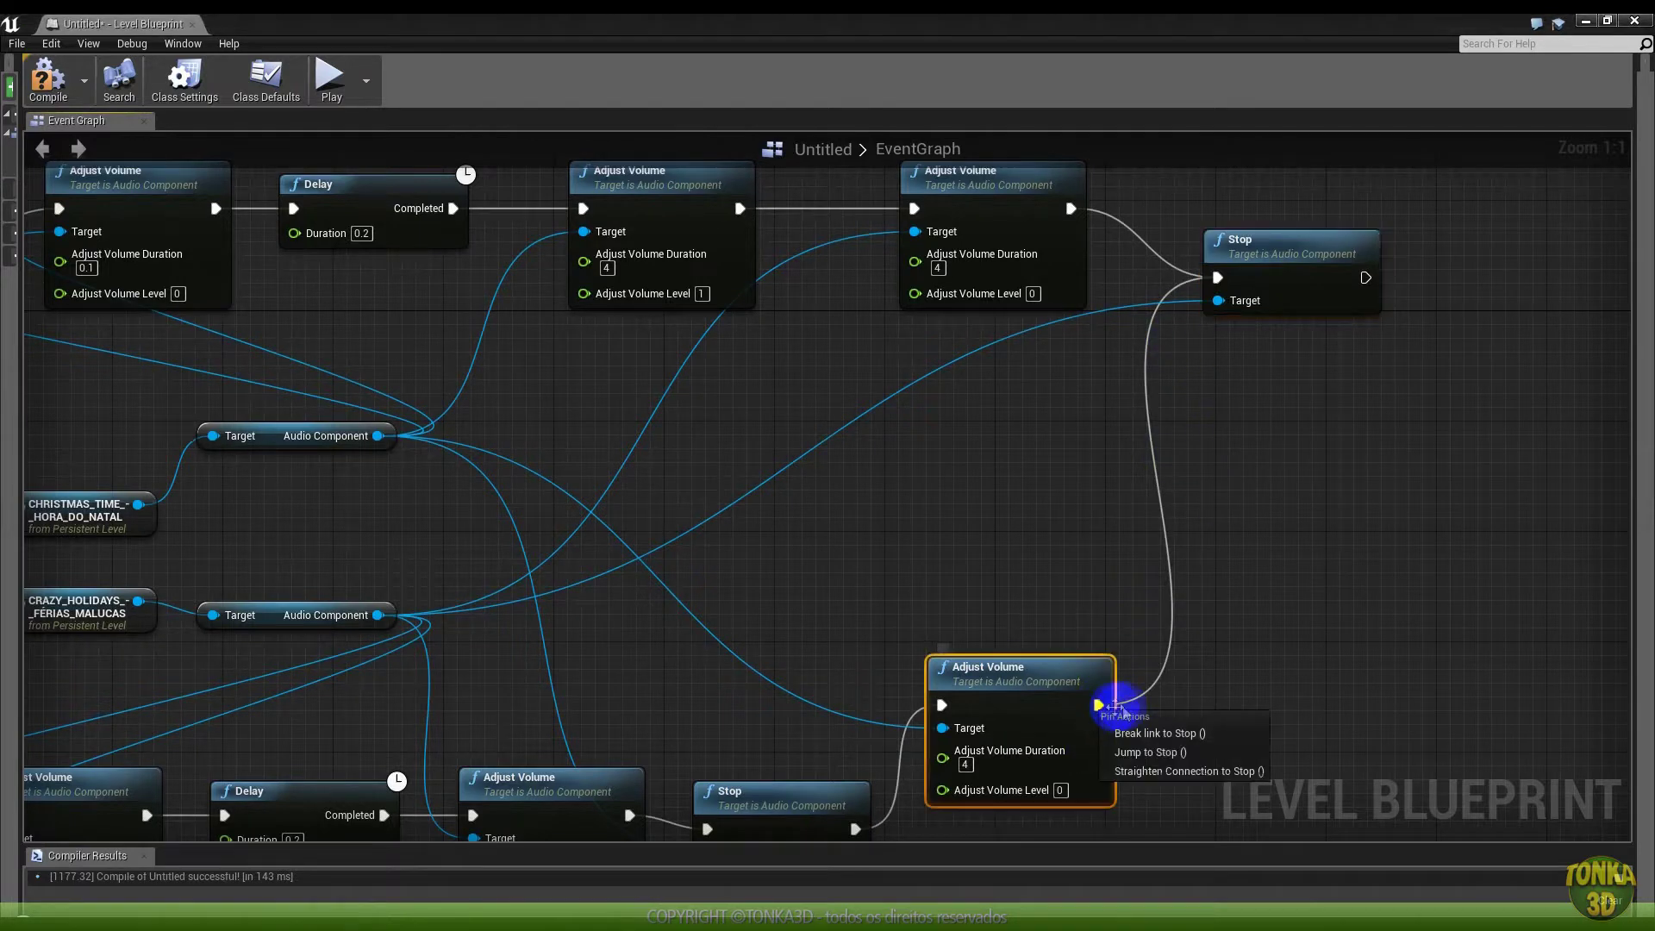
click(1147, 735)
Wire the lower chain as fade-up, then fade-out, then its own Stop node
right_drag(1097, 677, 1109, 443)
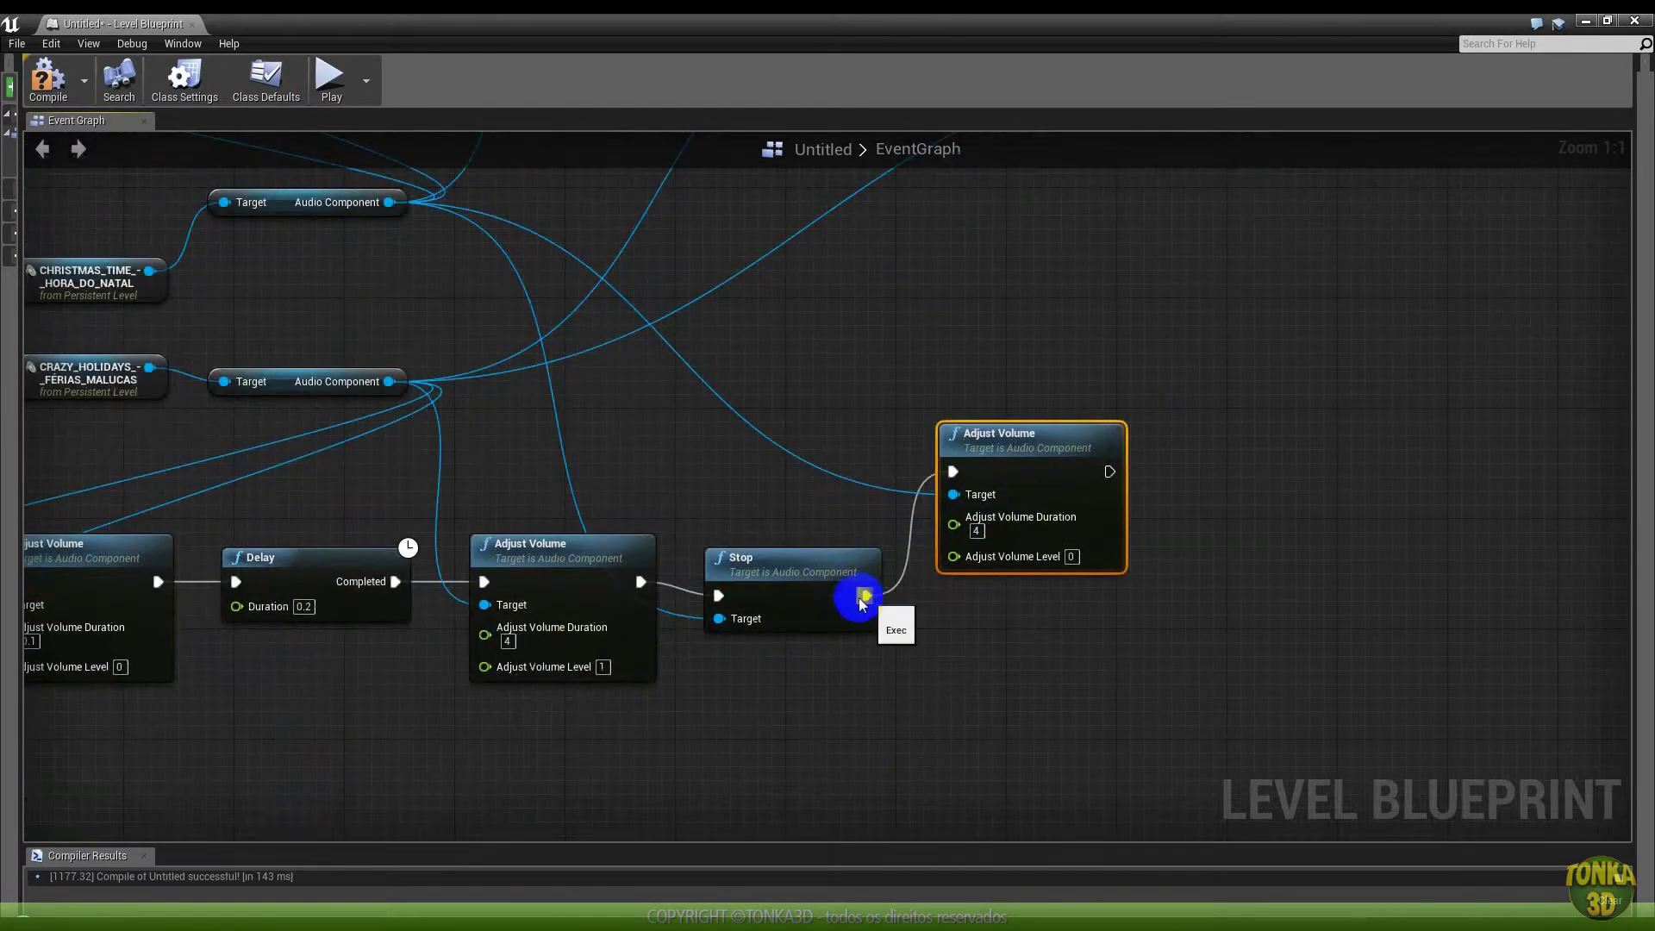
drag(747, 585, 1078, 613)
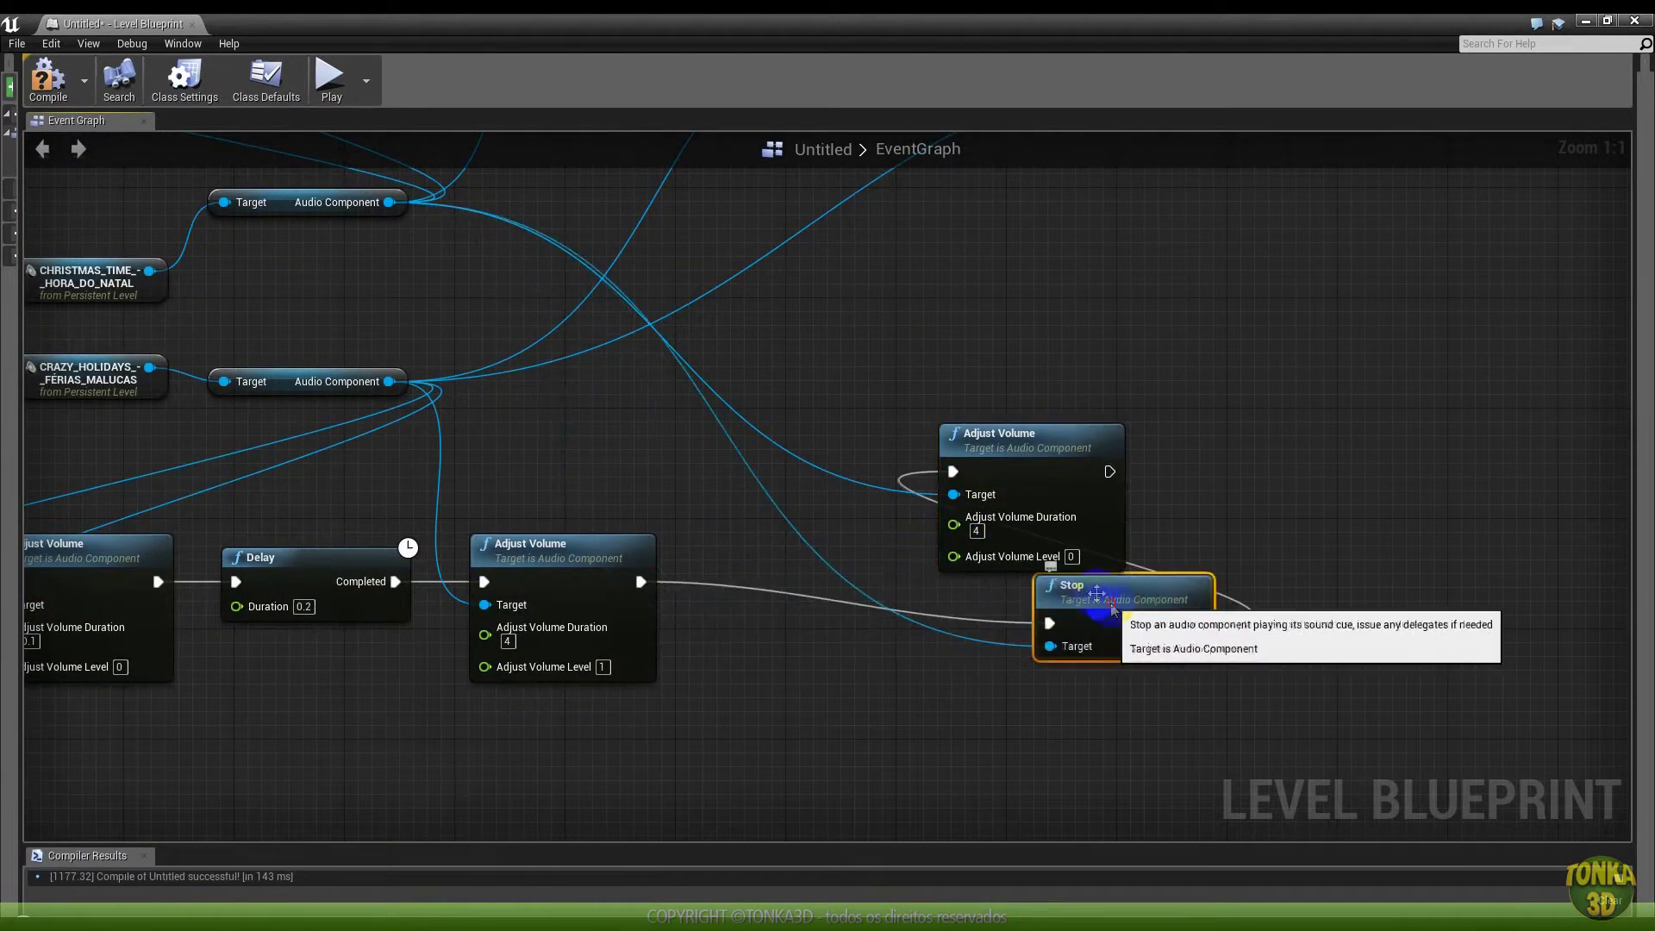
drag(981, 494, 787, 590)
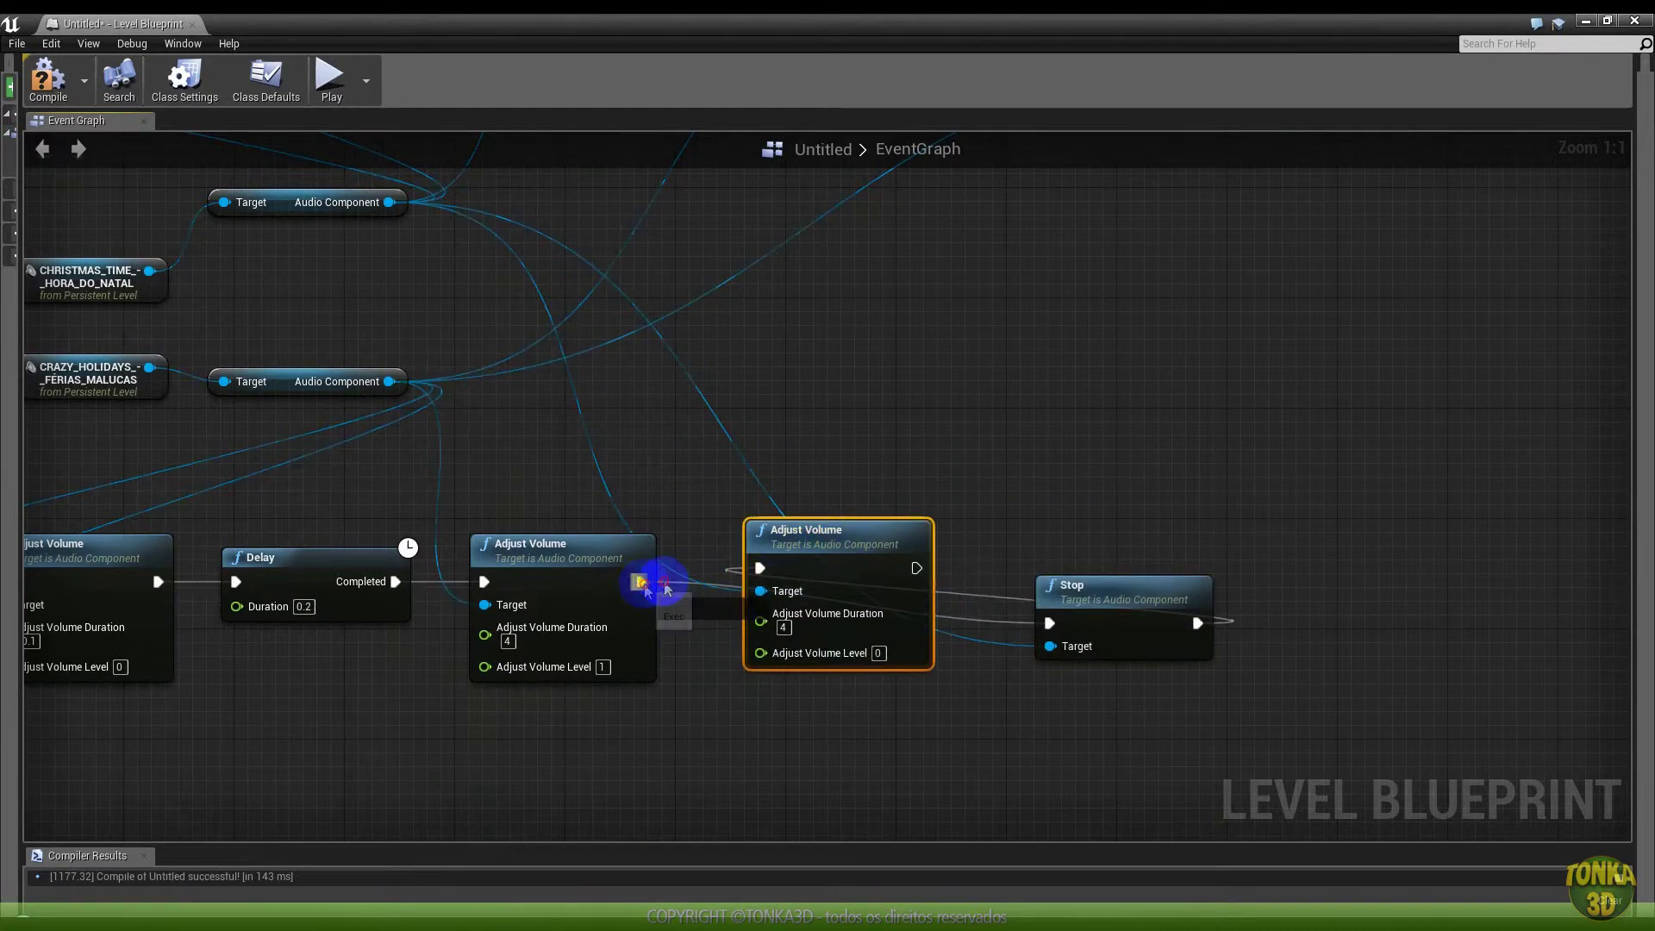
drag(652, 581, 759, 569)
mouse_move(906, 566)
mouse_down()
mouse_move(1056, 616)
mouse_move(904, 589)
mouse_move(1052, 627)
mouse_up()
click(1194, 621)
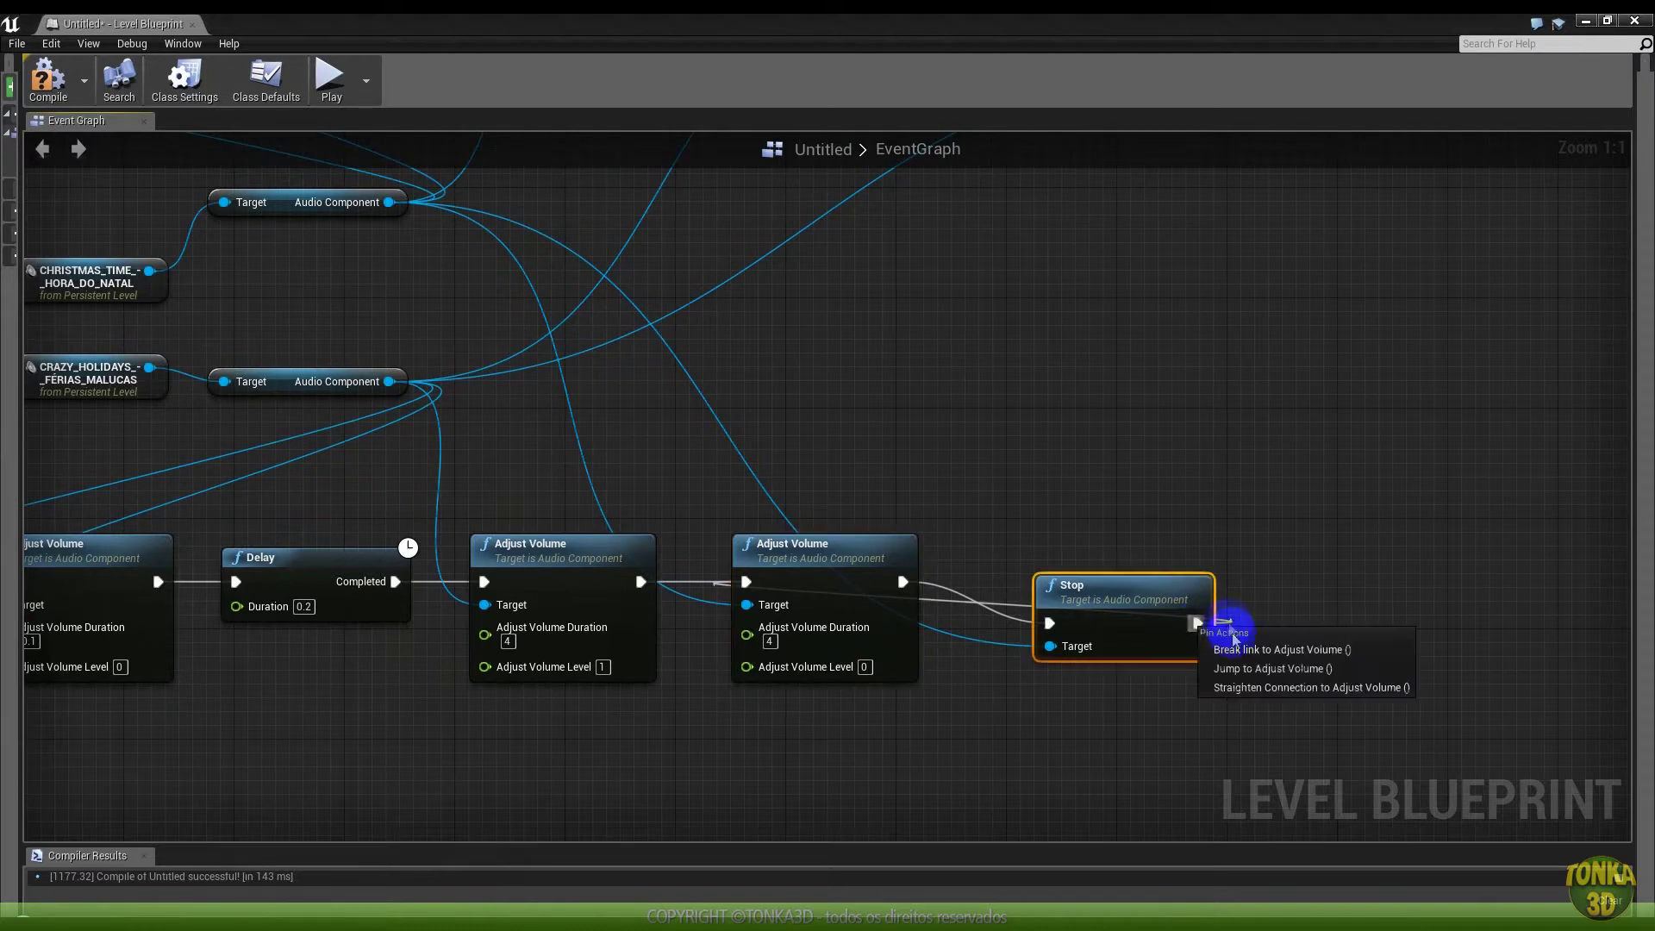
Line up the Stop and fade nodes of both chains and review the layout
scroll(1251, 569, down, 3)
right_drag(1248, 520, 1181, 619)
drag(1201, 336, 1167, 367)
drag(1087, 703, 1169, 666)
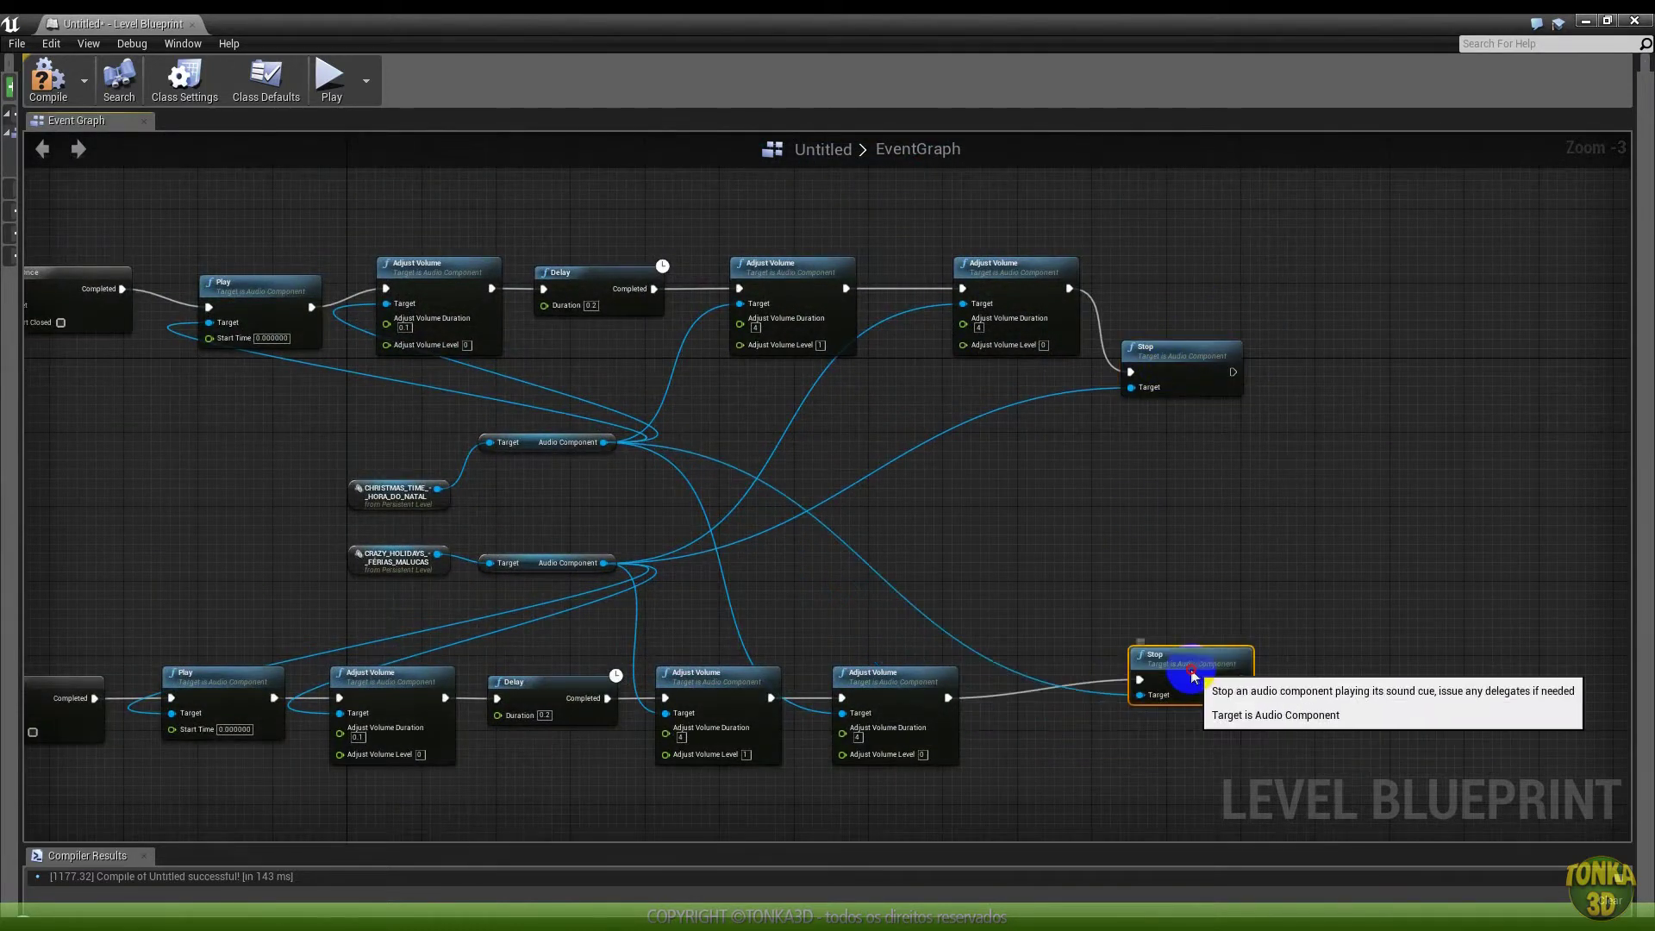
drag(895, 696, 968, 696)
right_drag(1061, 580, 1002, 536)
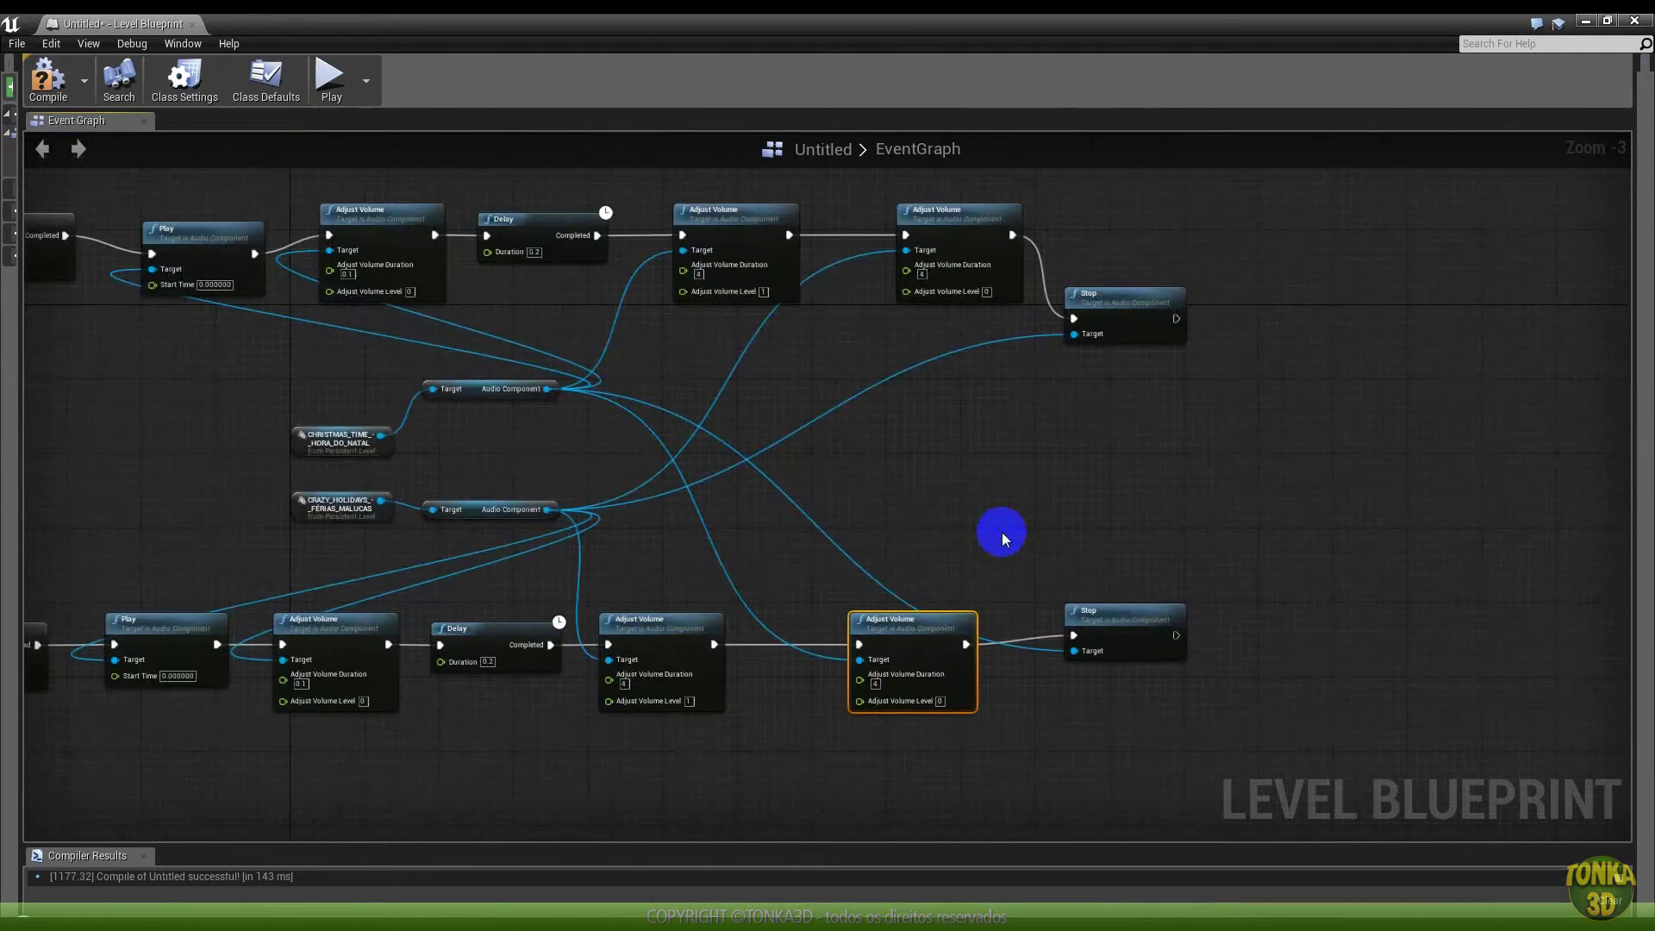
drag(664, 625, 690, 625)
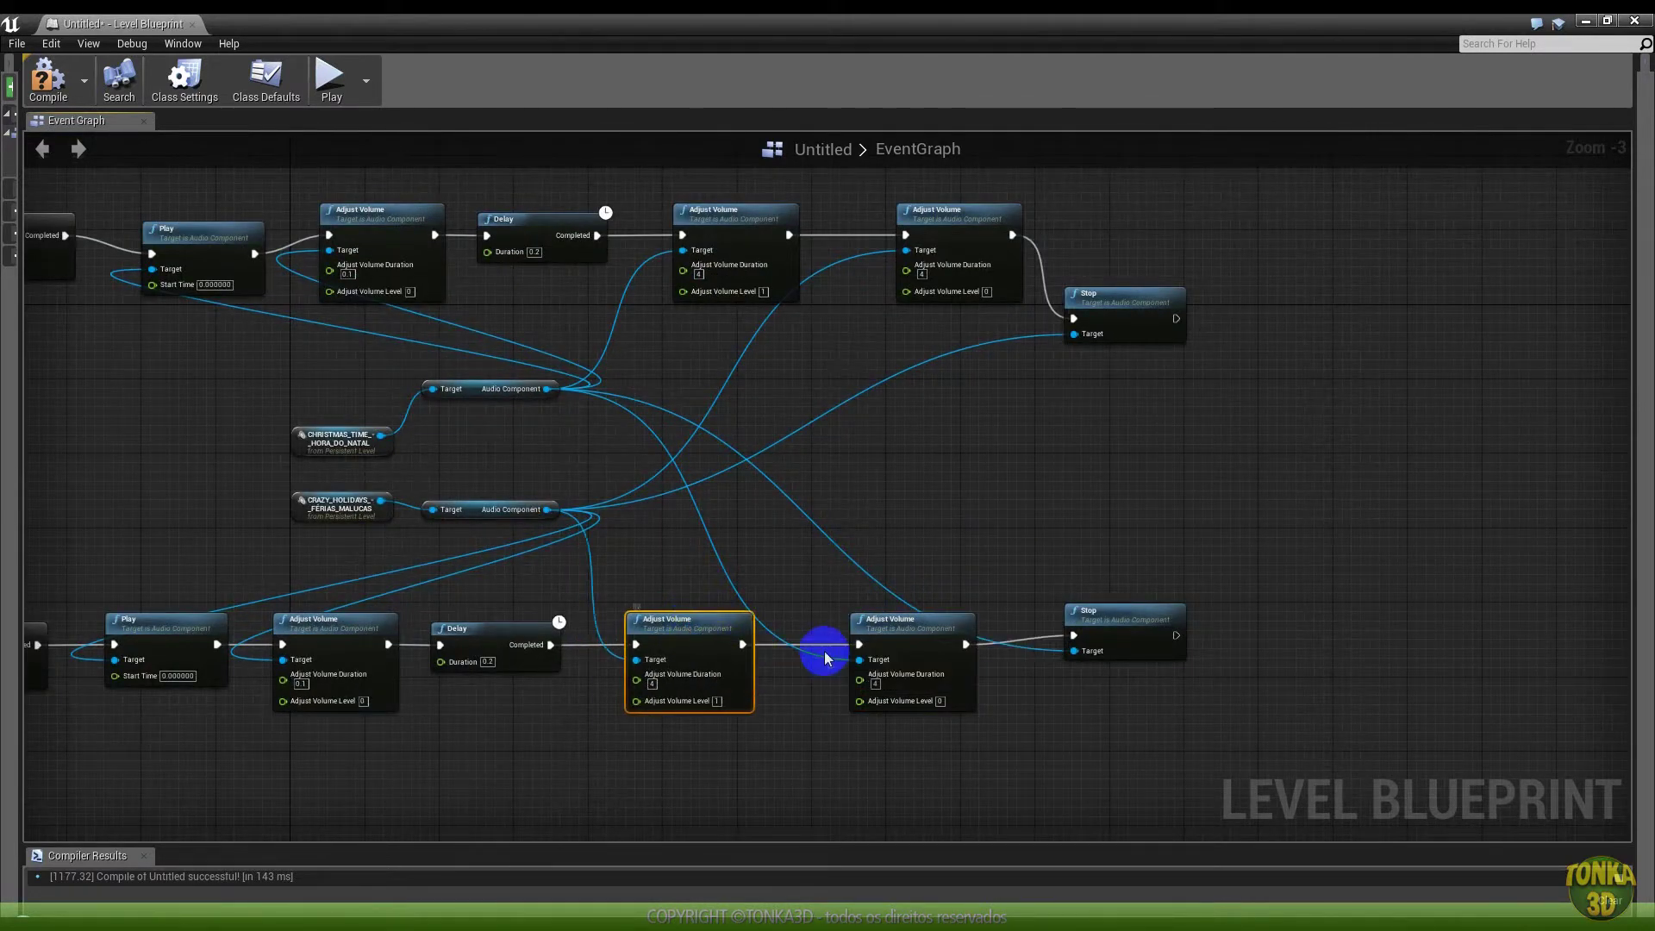
scroll(815, 655, up, 1)
scroll(713, 340, up, 2)
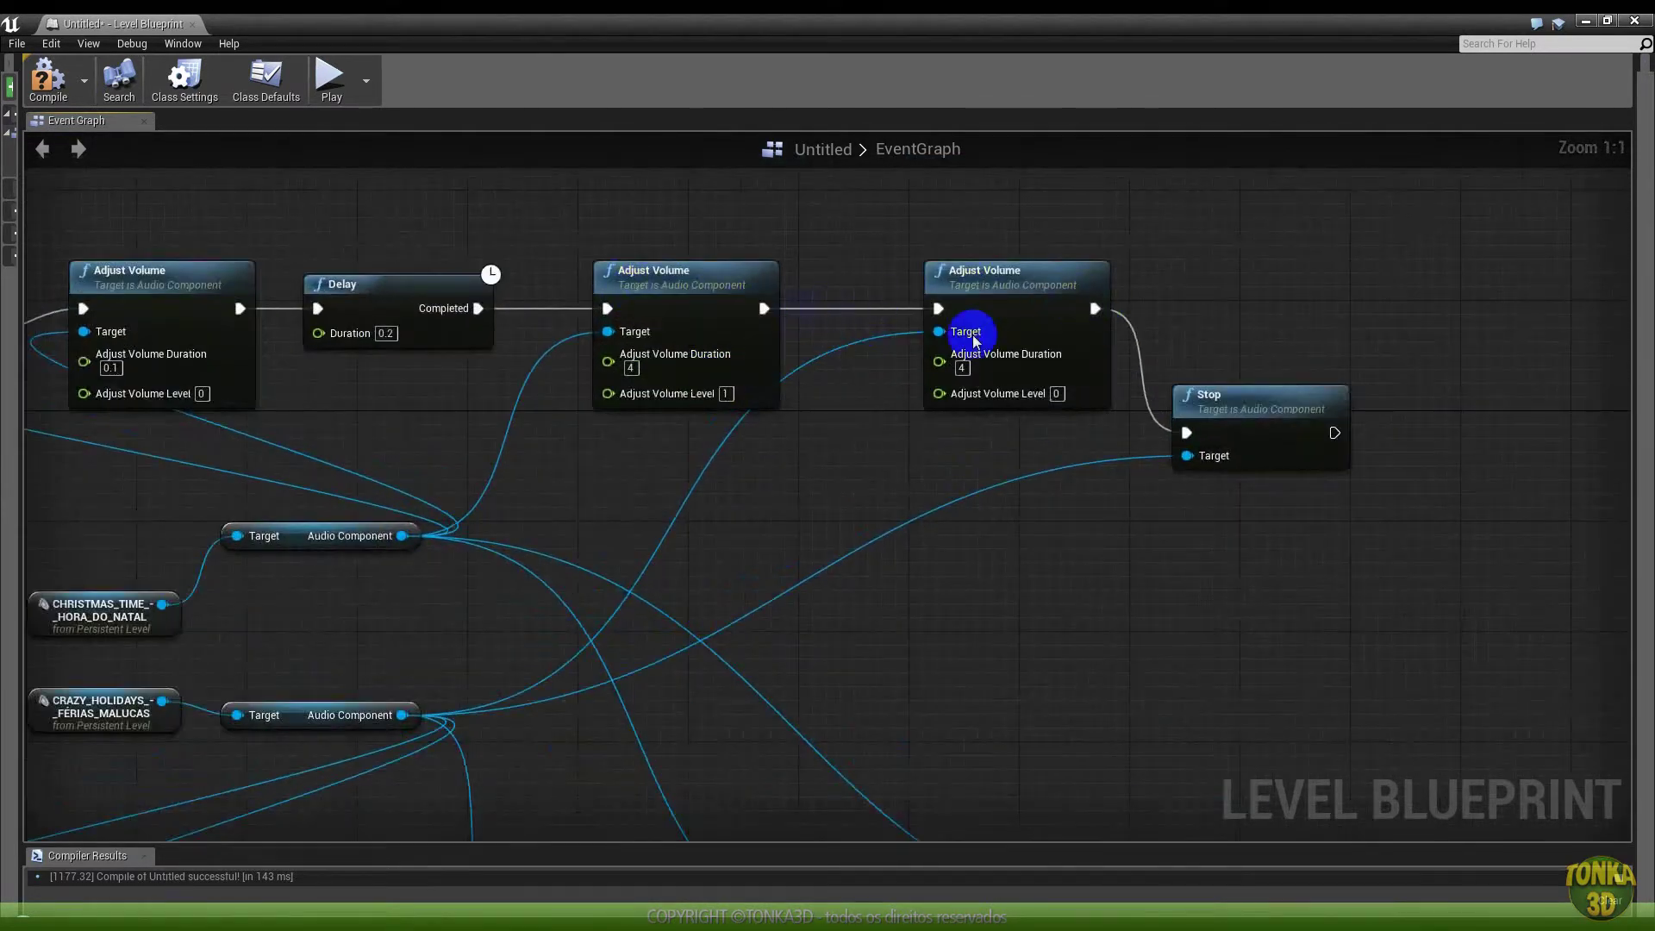
scroll(1046, 425, down, 1)
scroll(1046, 425, down, 2)
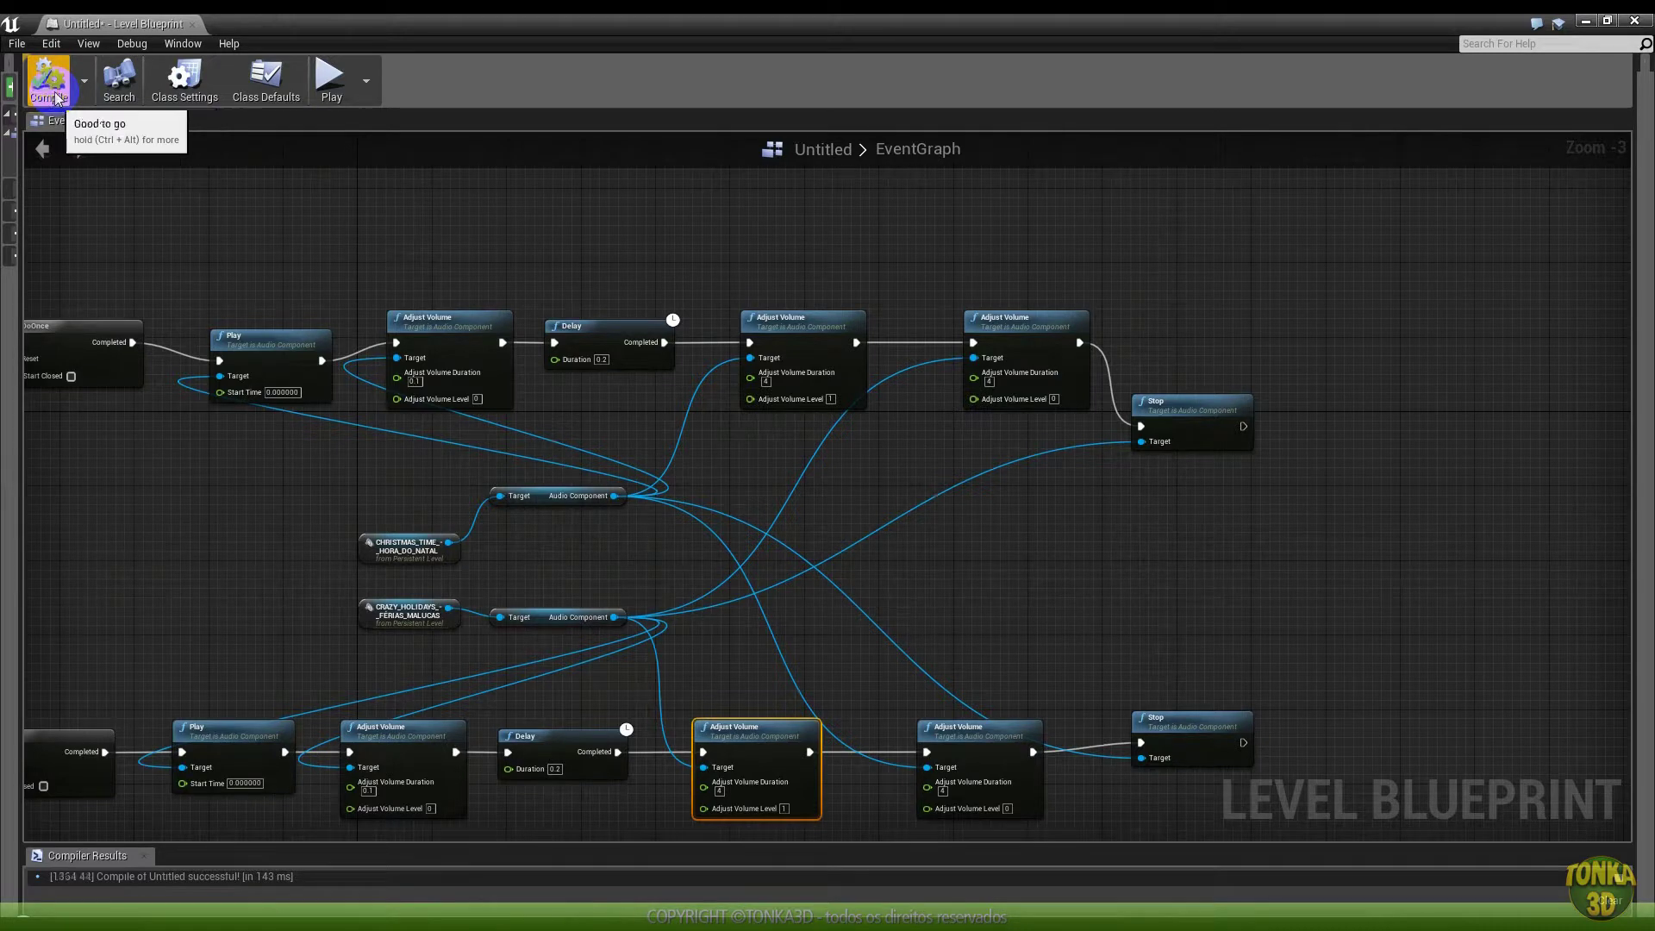
Start a play-test from the level editor and walk back and forth at the first sphere
click(1586, 20)
click(829, 75)
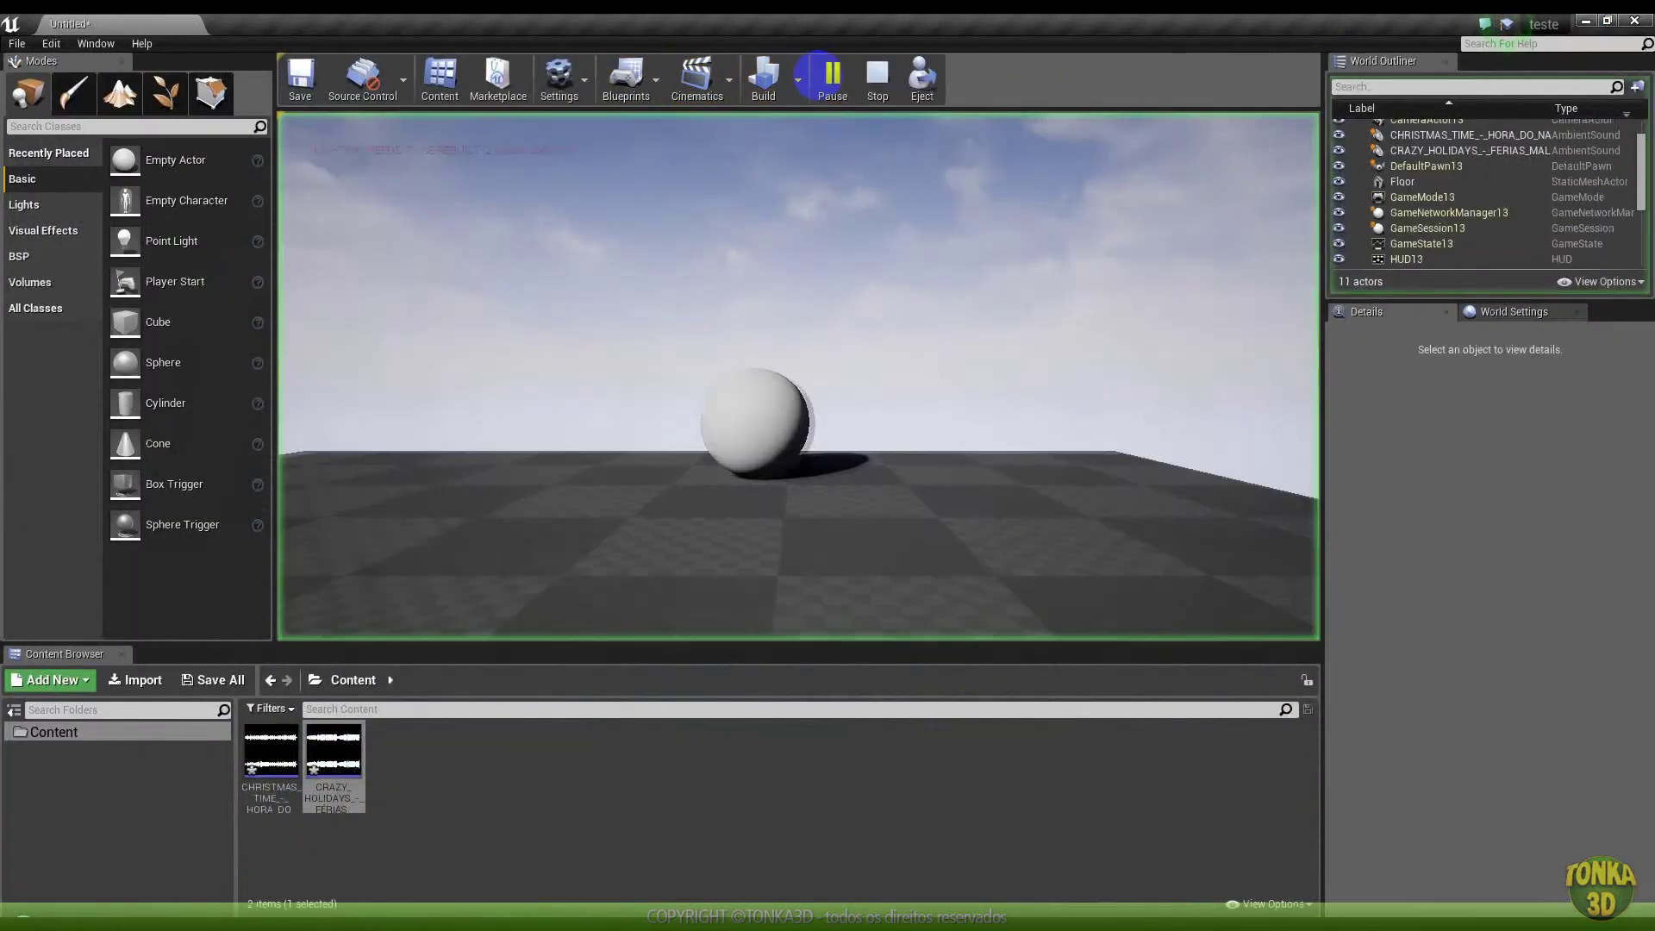
click(431, 168)
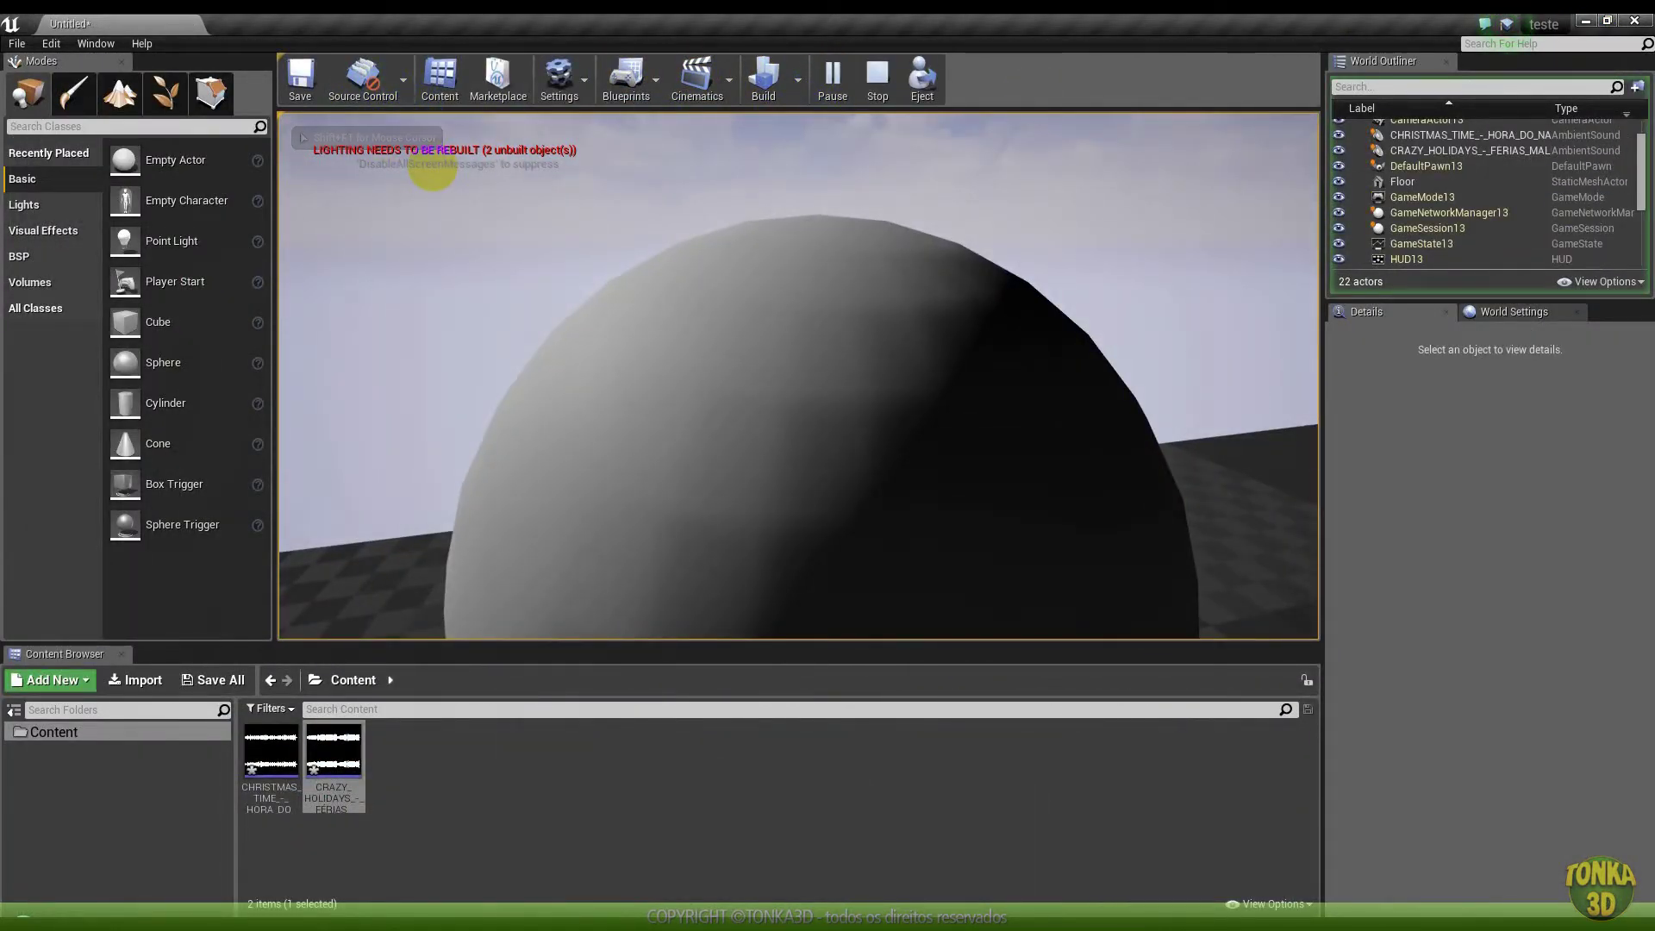
key(s)
key(w)
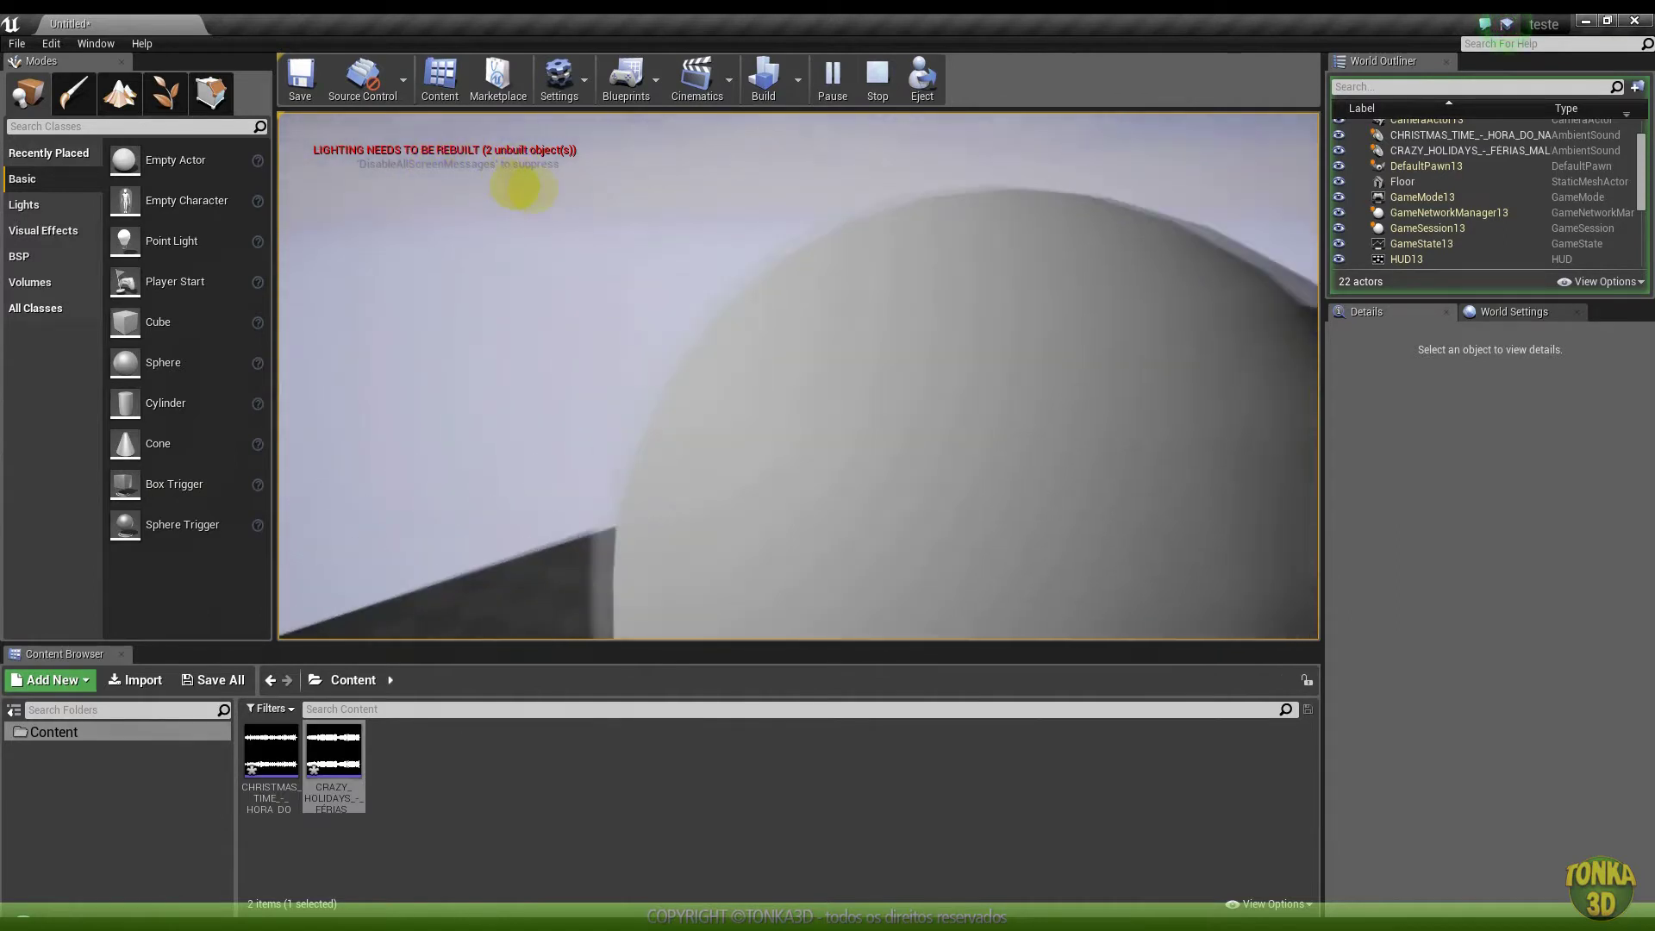
key(s)
key(w)
key(s)
key(s)
key(w)
key(s)
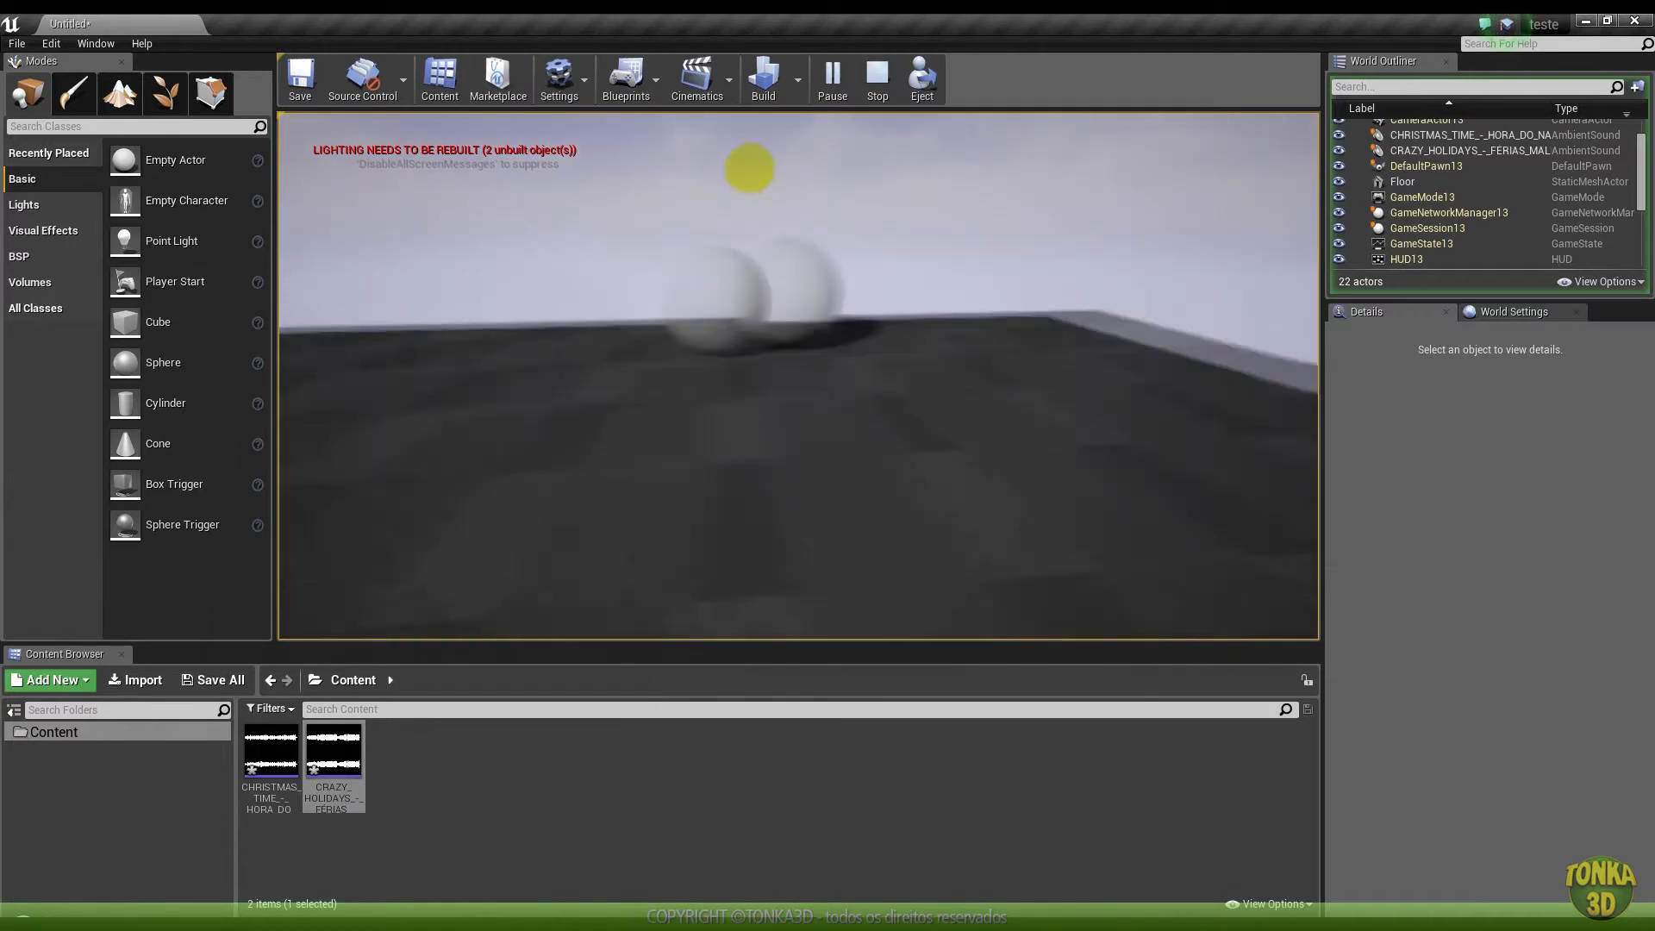
Walk over to the other sphere to hear the crossfade, then end the play-test
key(w)
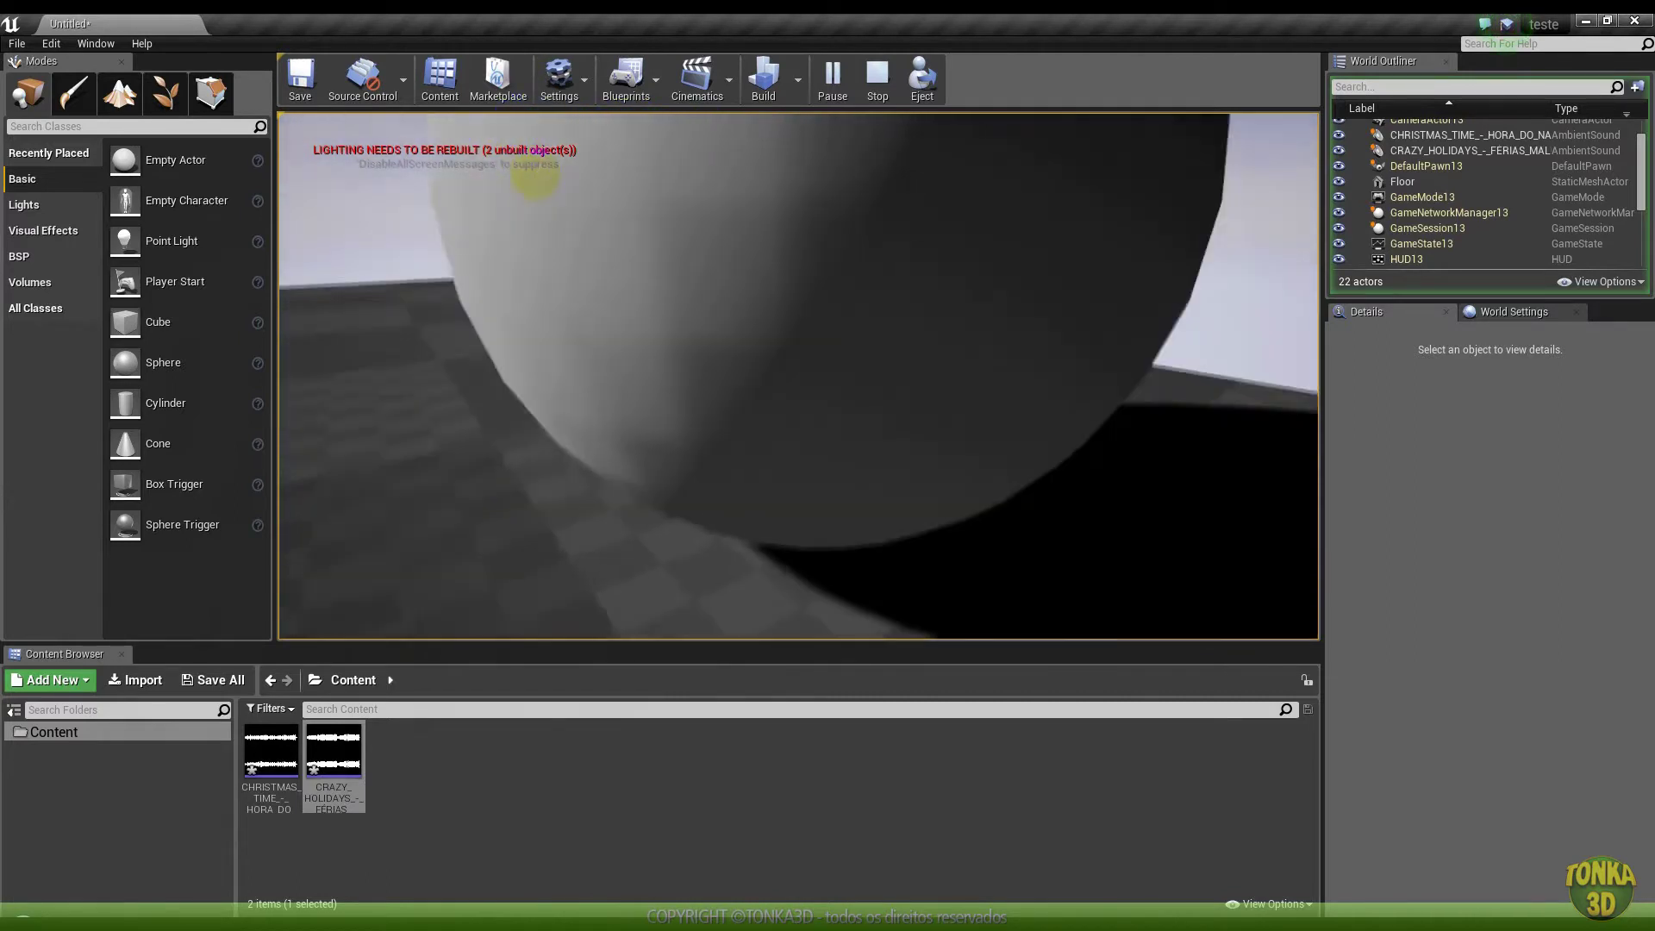
key(s)
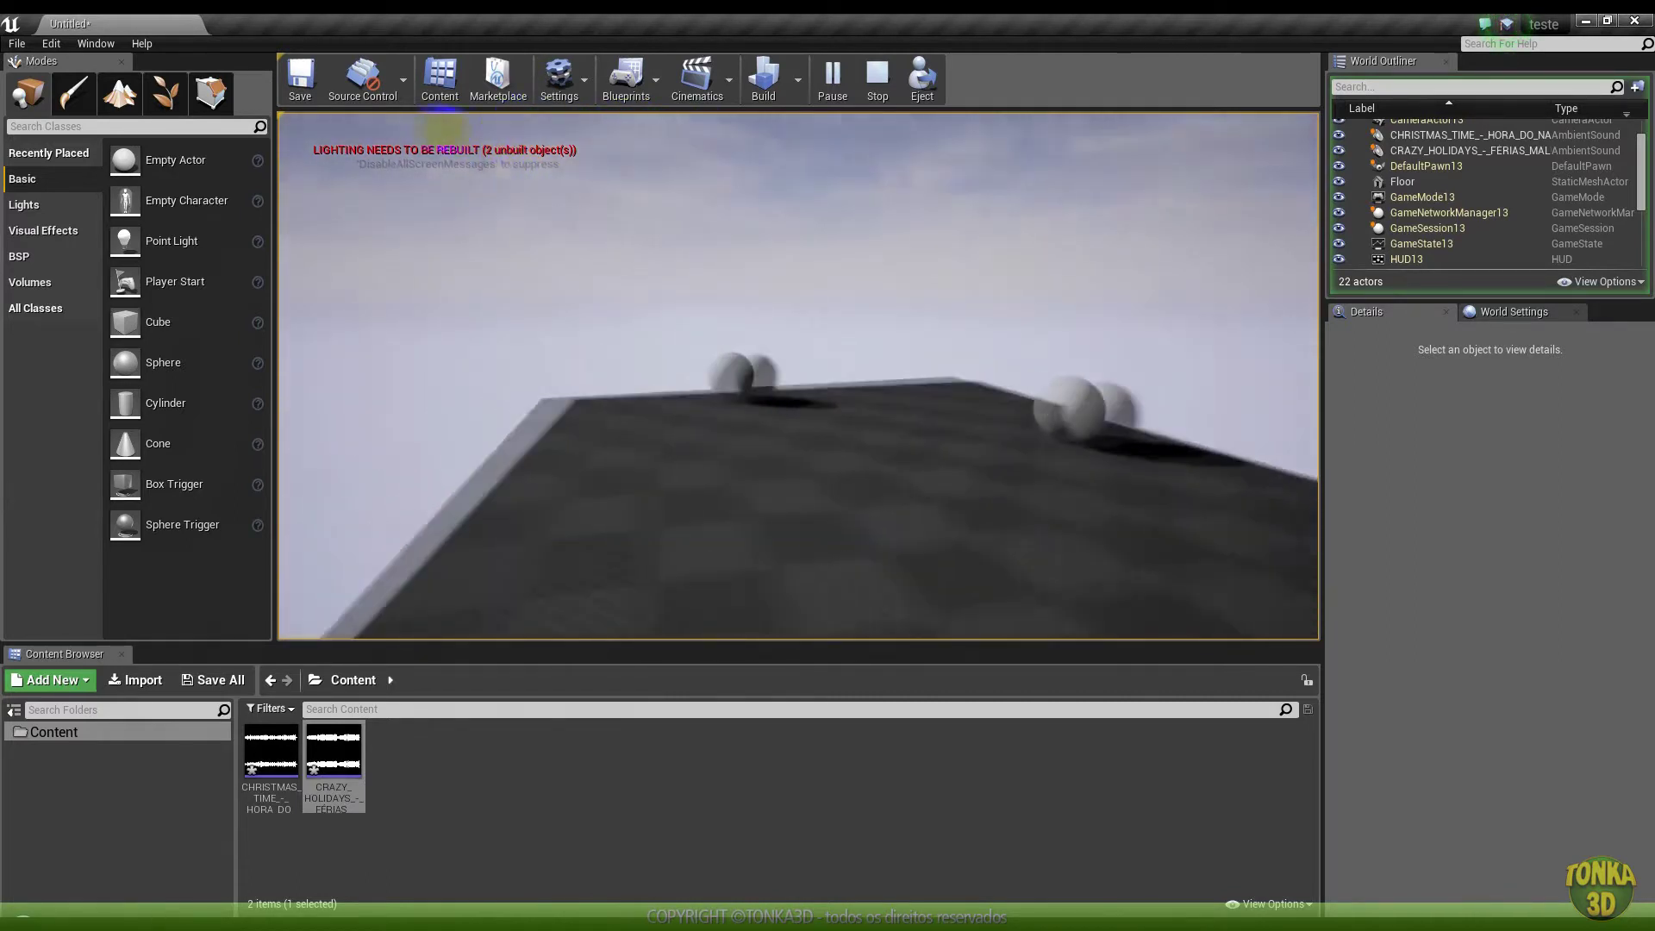
key(w)
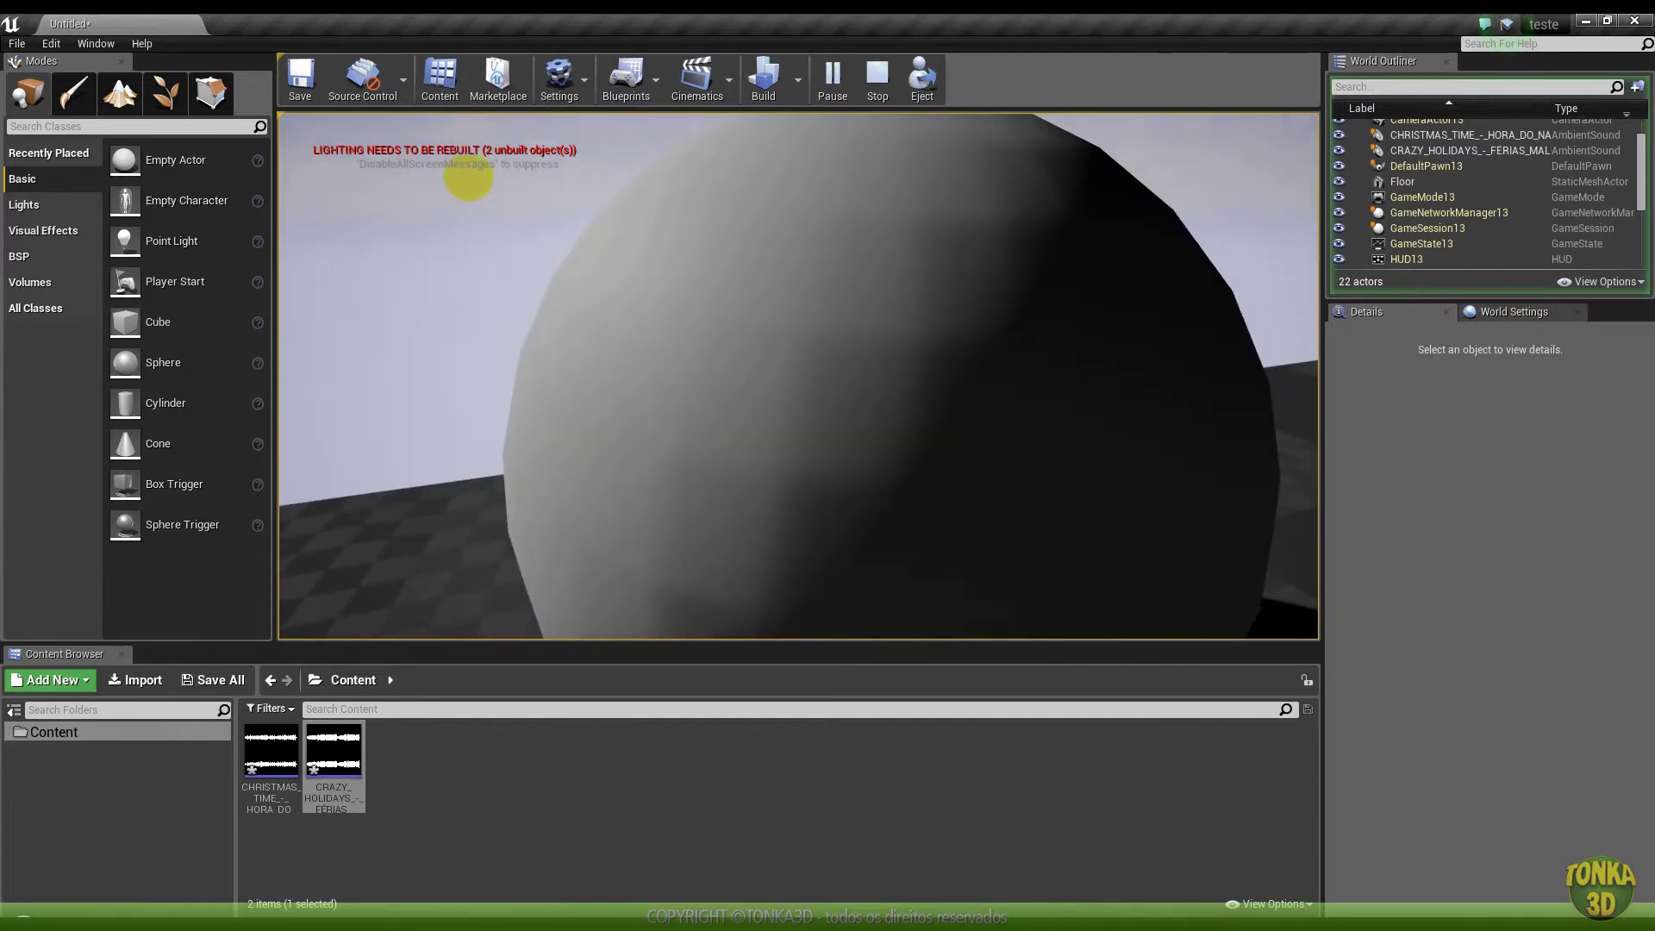
key(s)
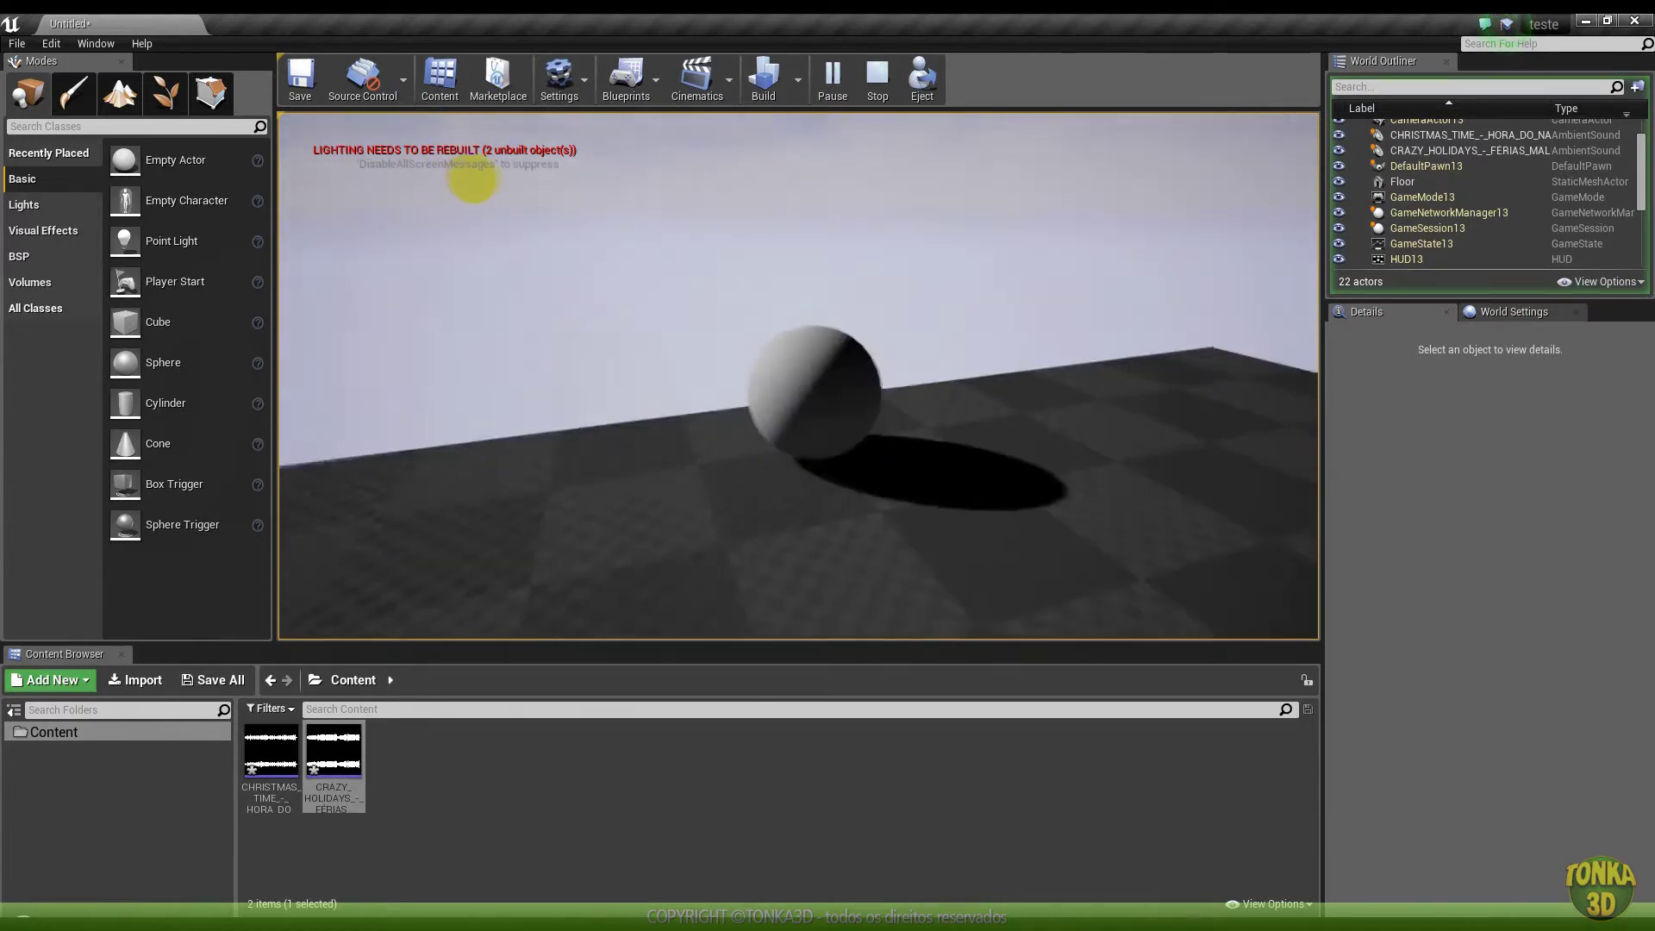
key(w)
key(s)
key(Escape)
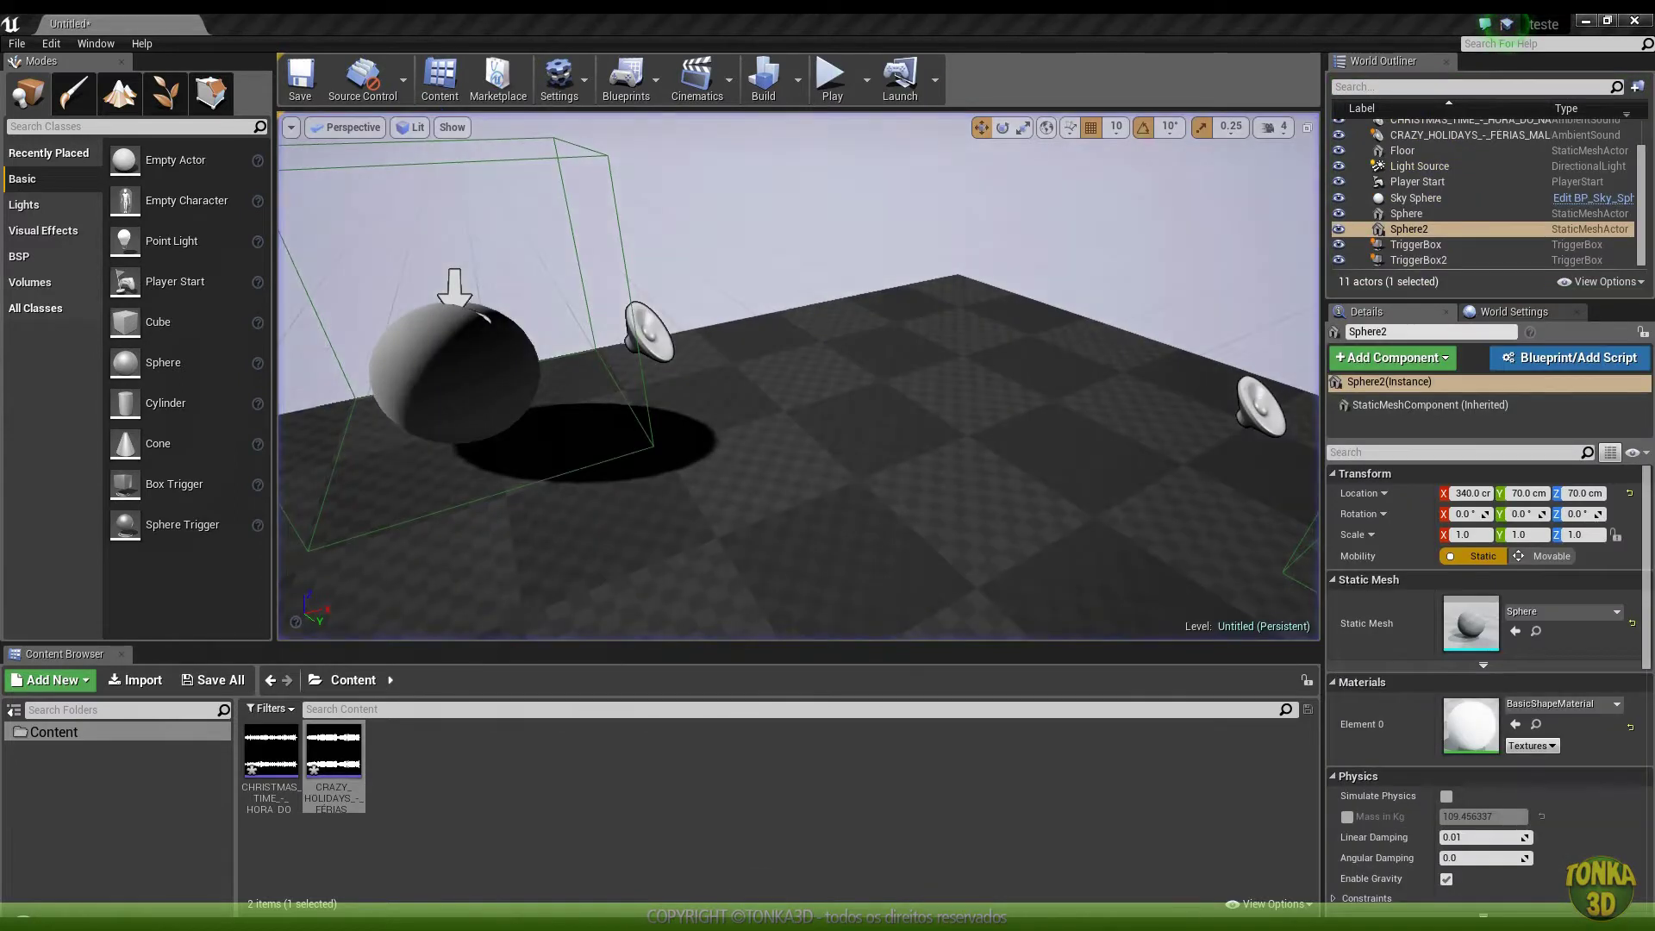
click(832, 901)
Move the lower chain's fade-out Adjust Volume and Stop nodes up together
right_drag(893, 589, 1008, 551)
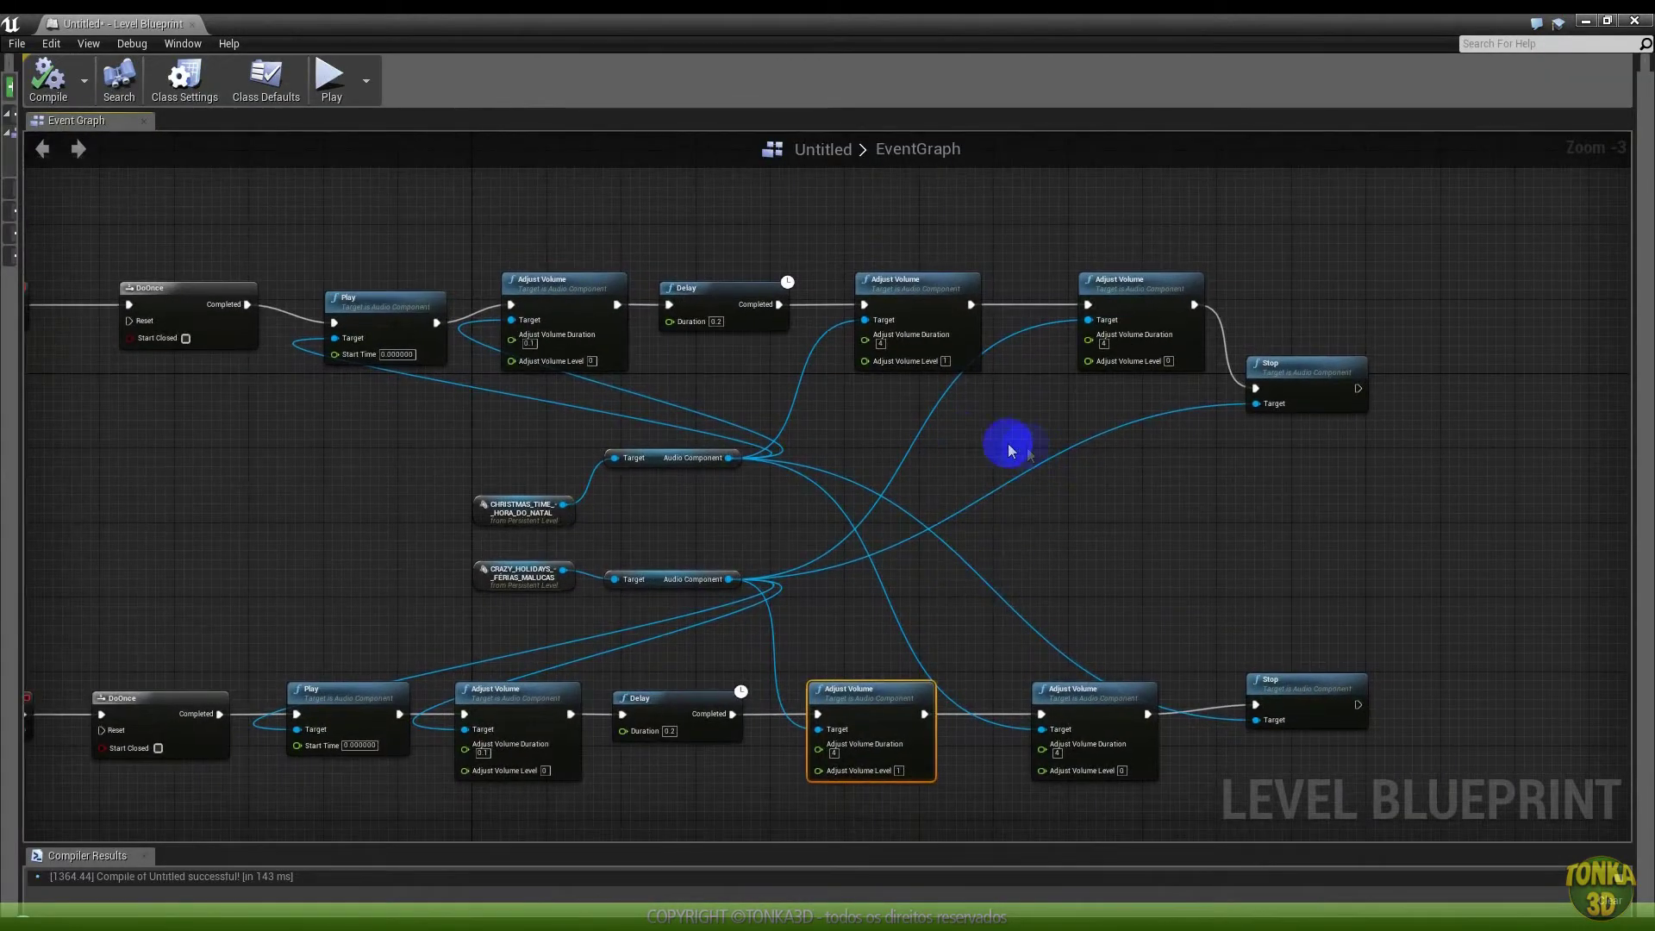
right_drag(241, 396, 193, 358)
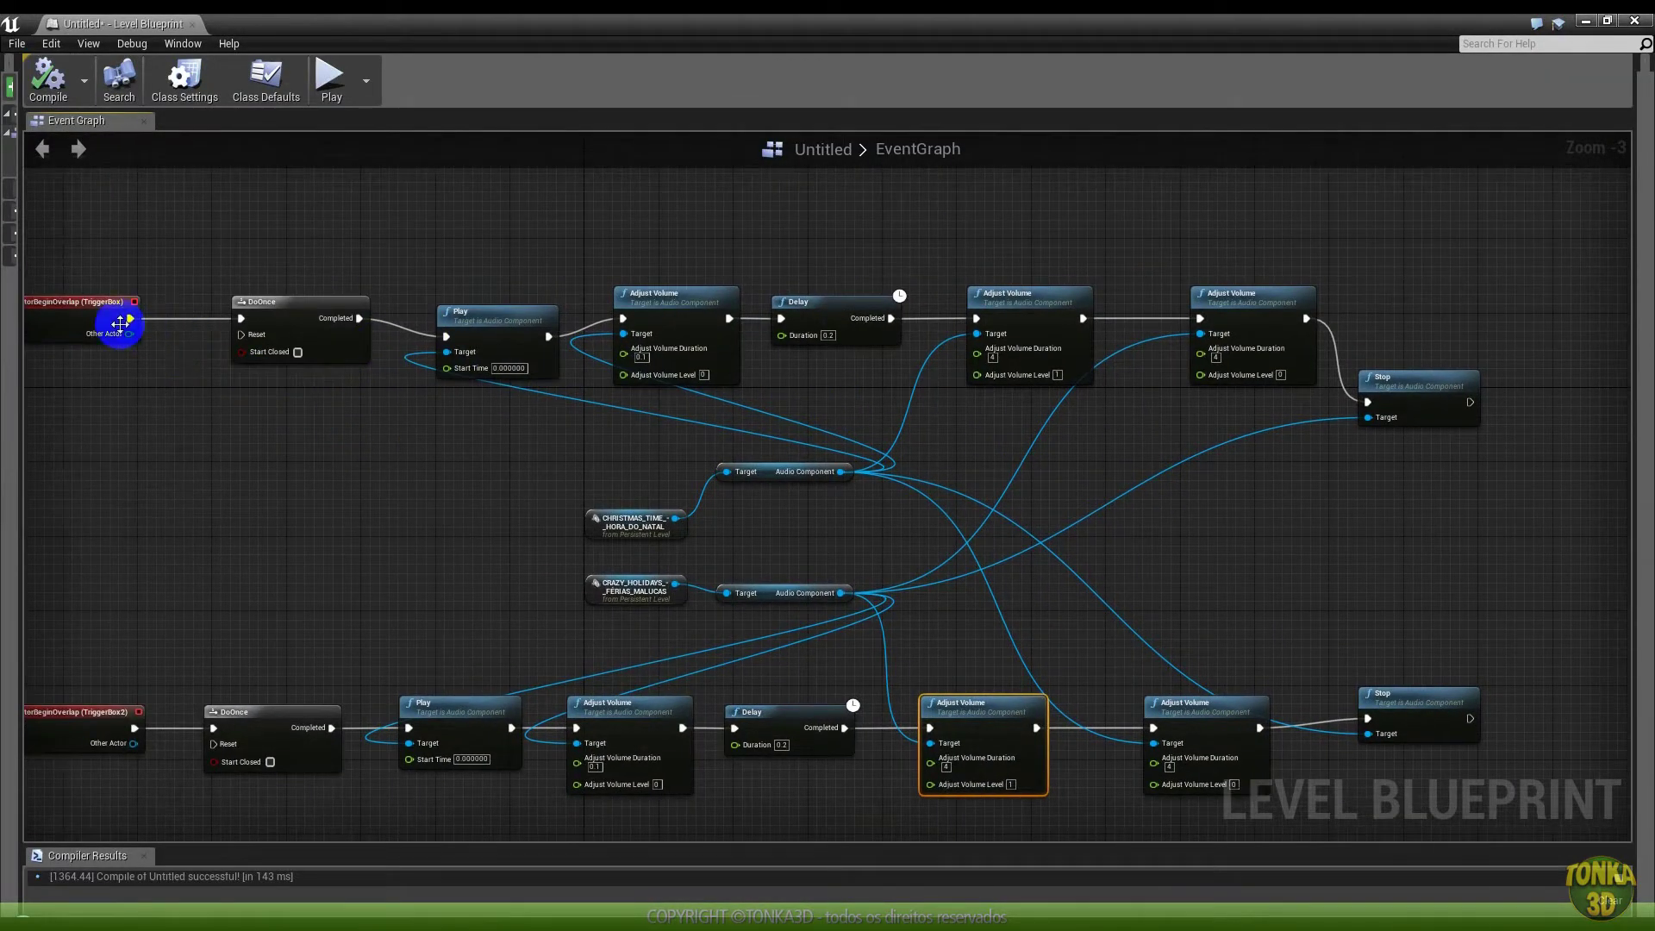
scroll(120, 323, up, 2)
right_drag(1096, 419, 627, 372)
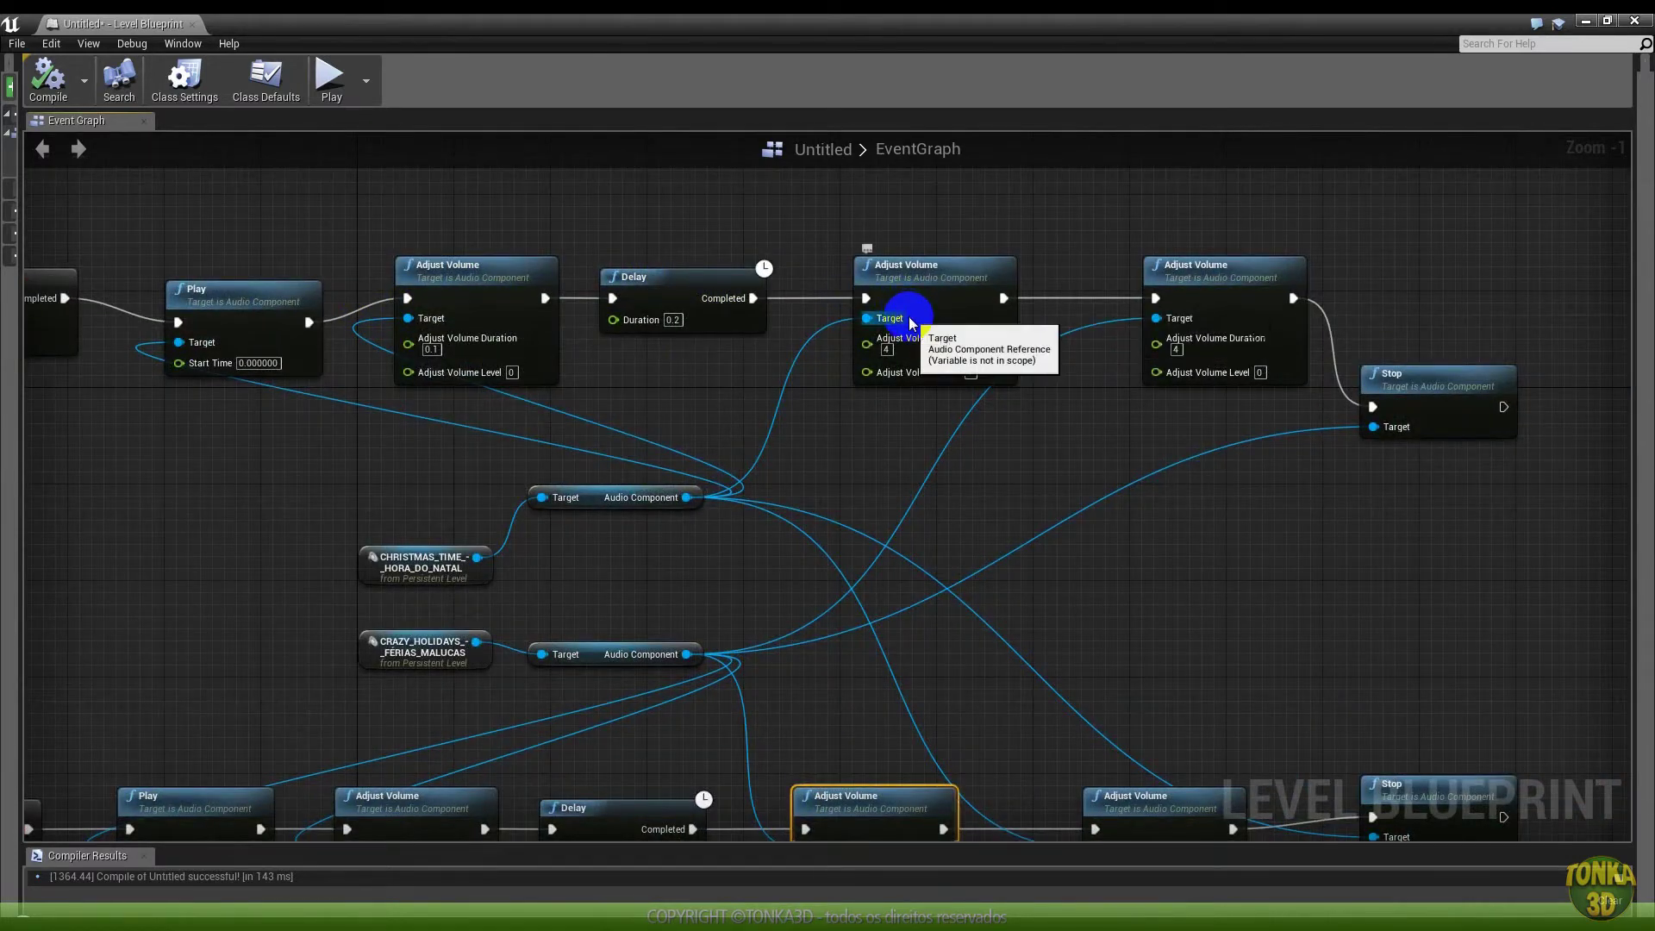
right_drag(1072, 561, 409, 603)
right_drag(147, 628, 373, 624)
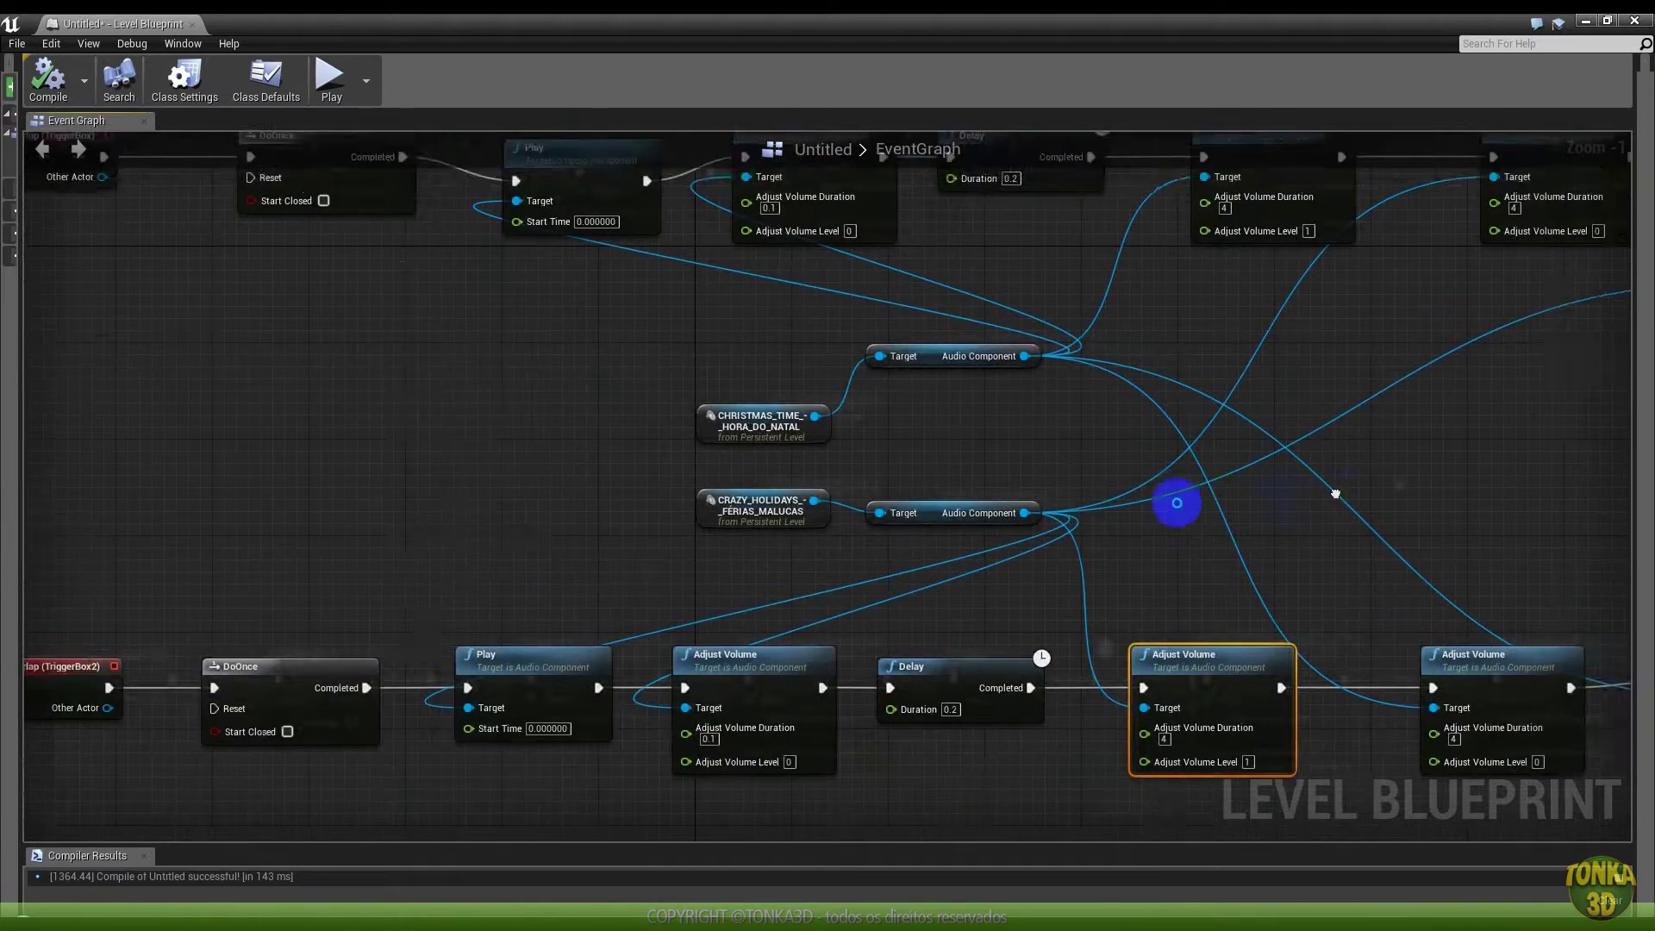
right_drag(1248, 486, 739, 527)
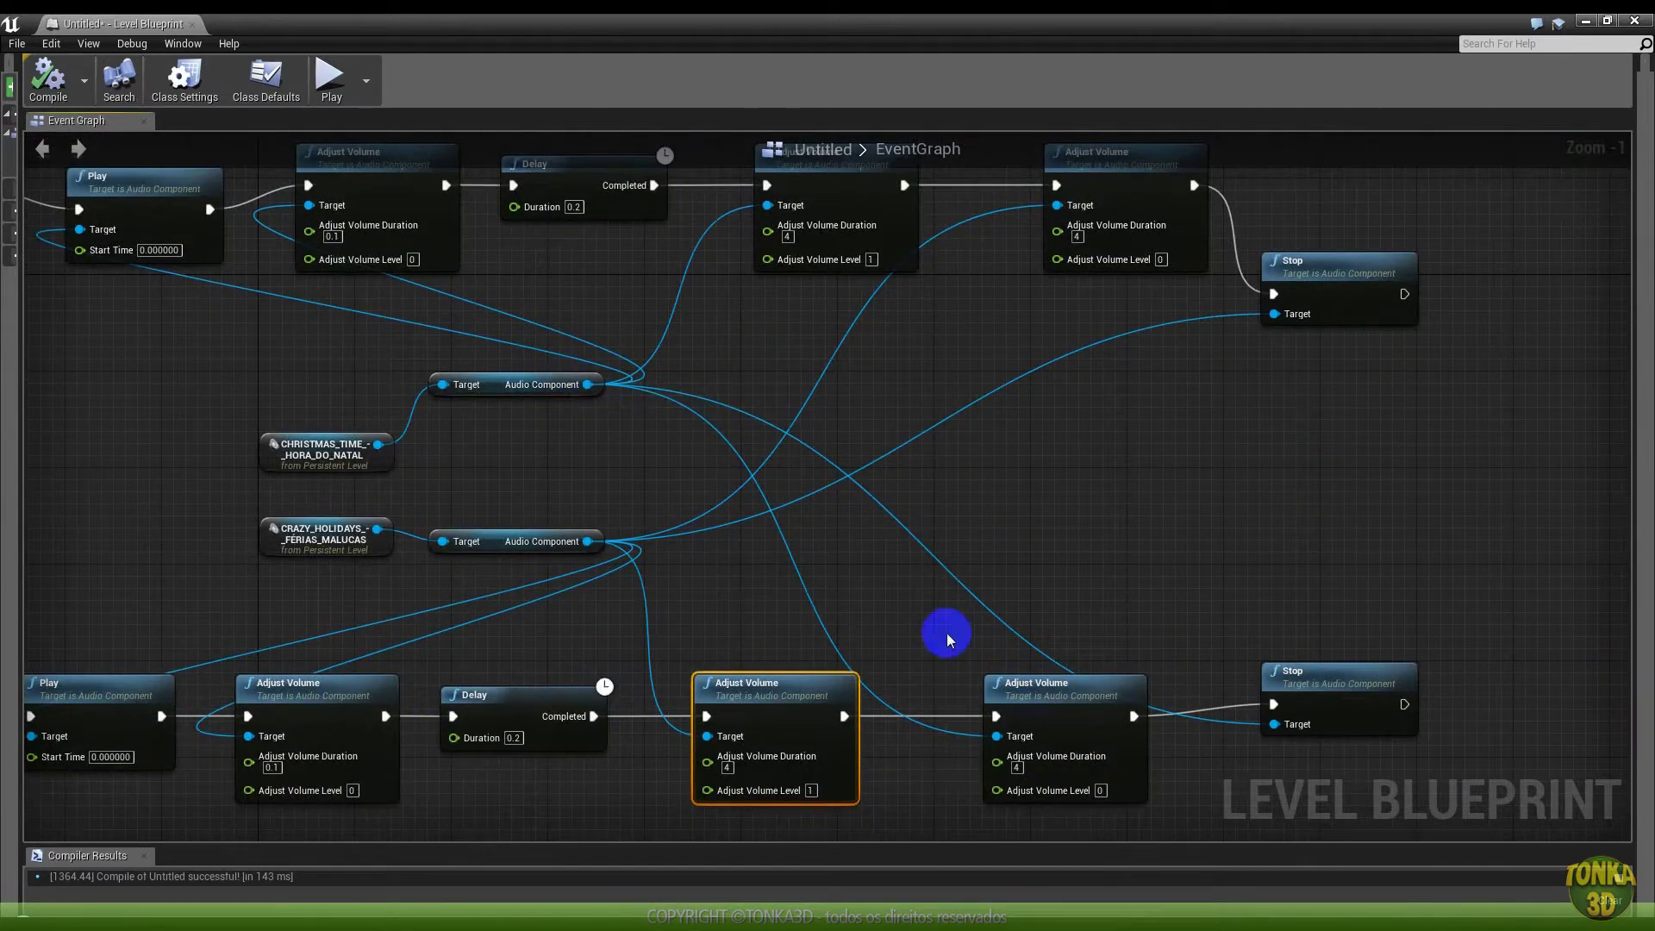
click(1070, 697)
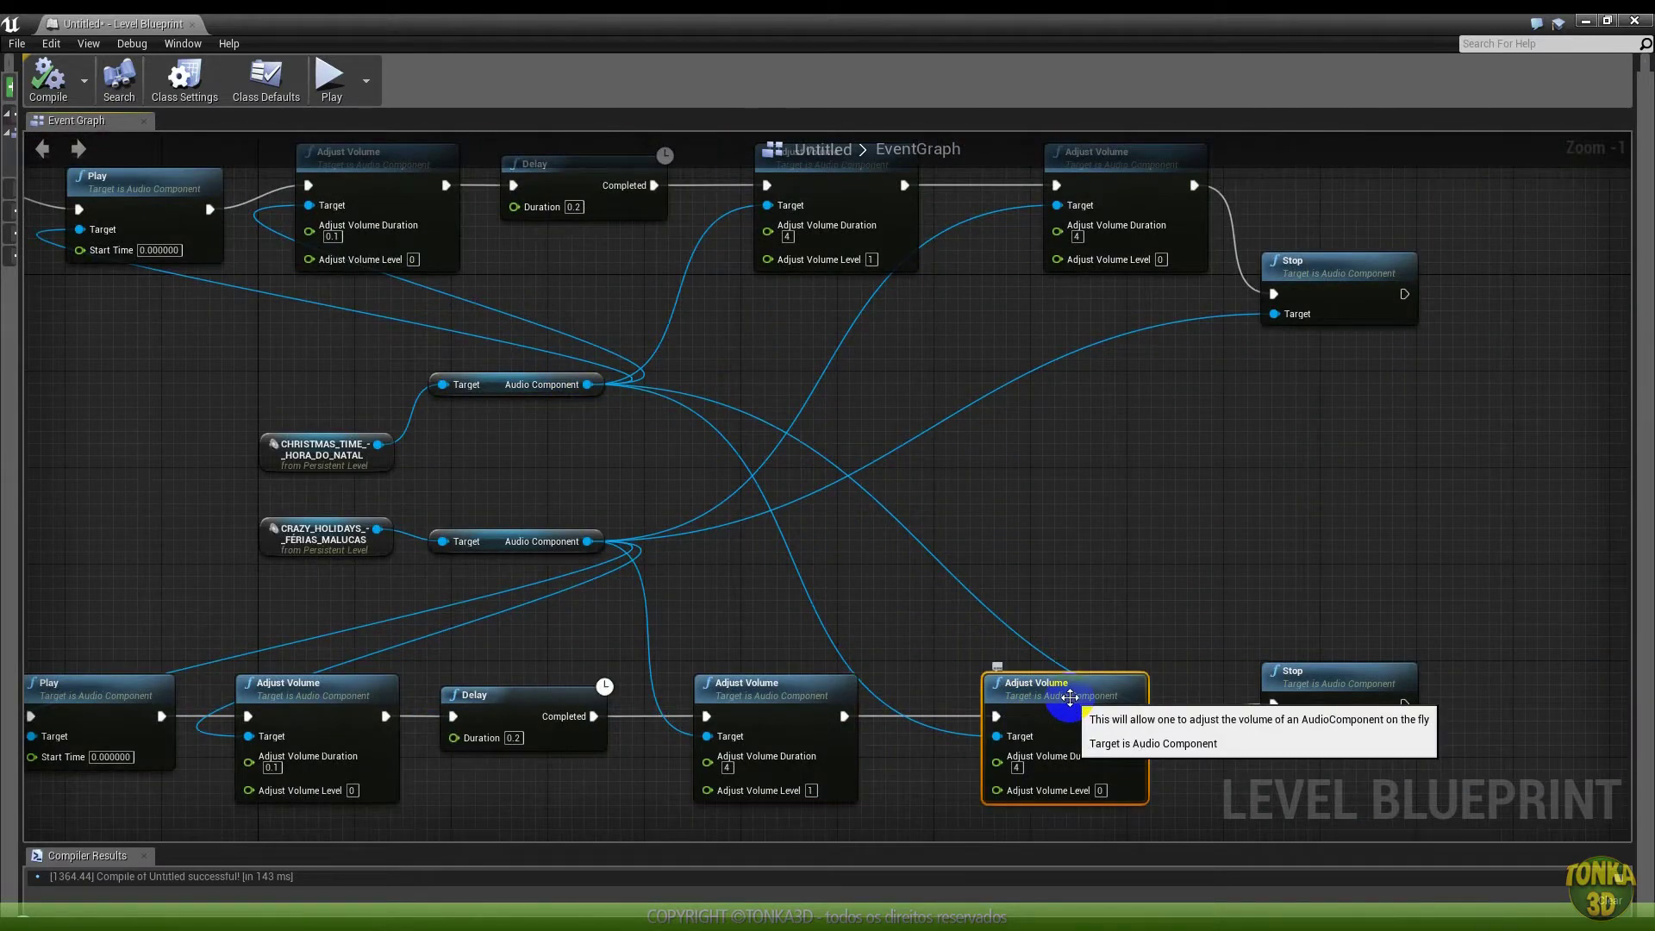
mouse_move(1053, 701)
mouse_down()
mouse_move(1041, 603)
mouse_move(1052, 616)
mouse_up()
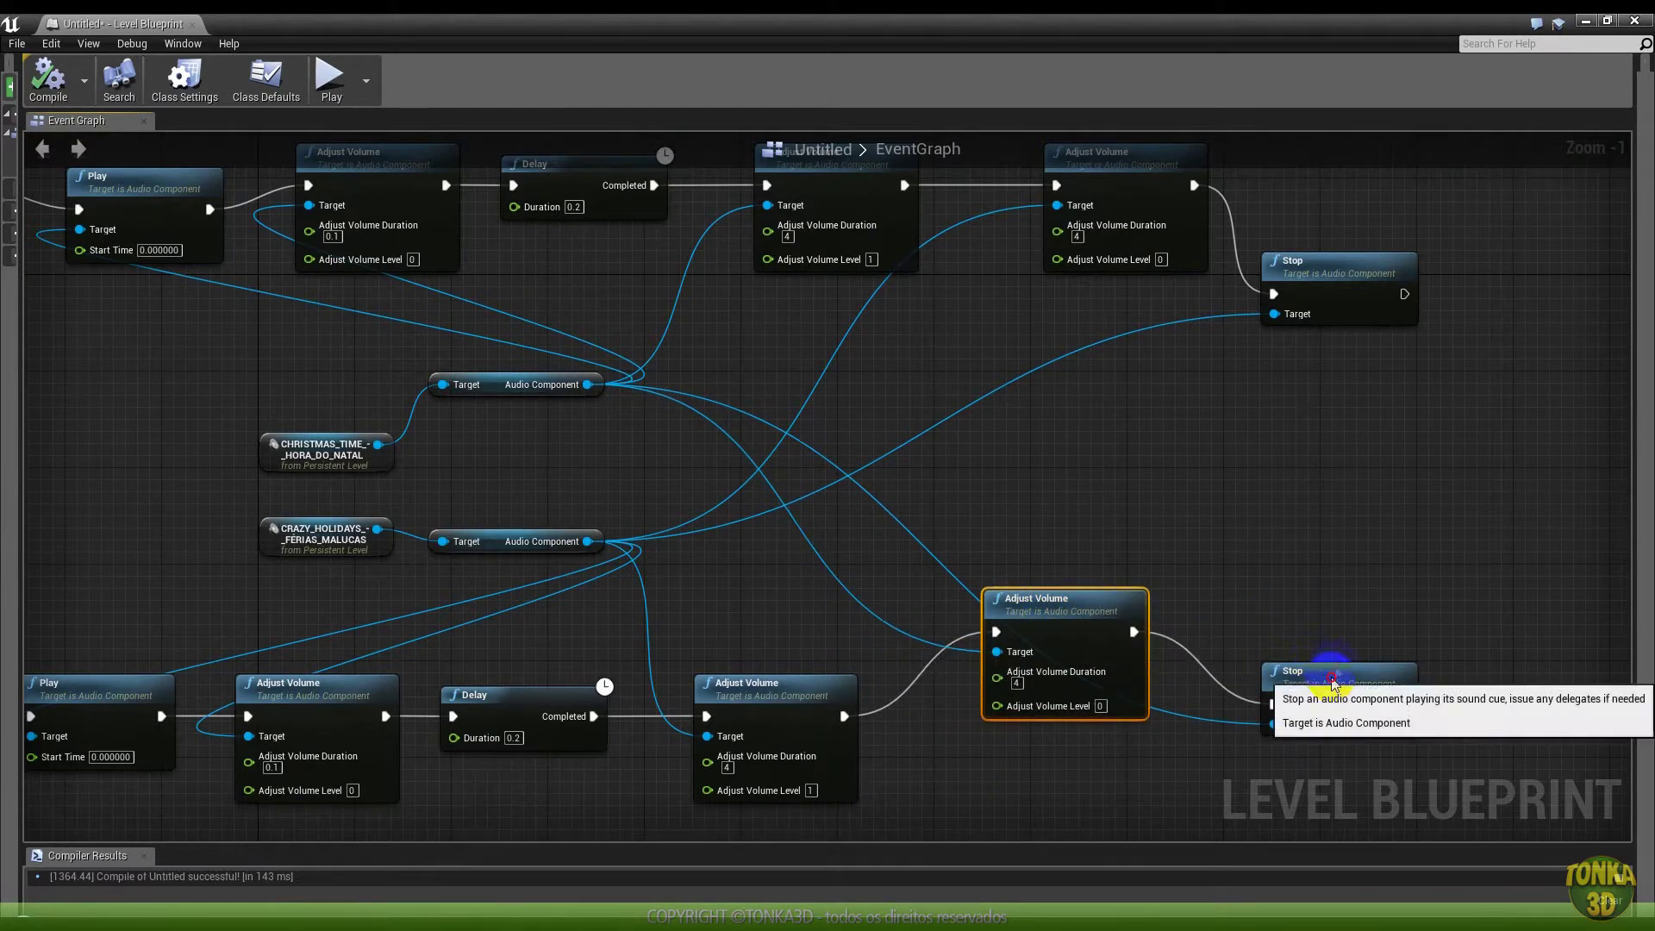
drag(1332, 683, 1380, 598)
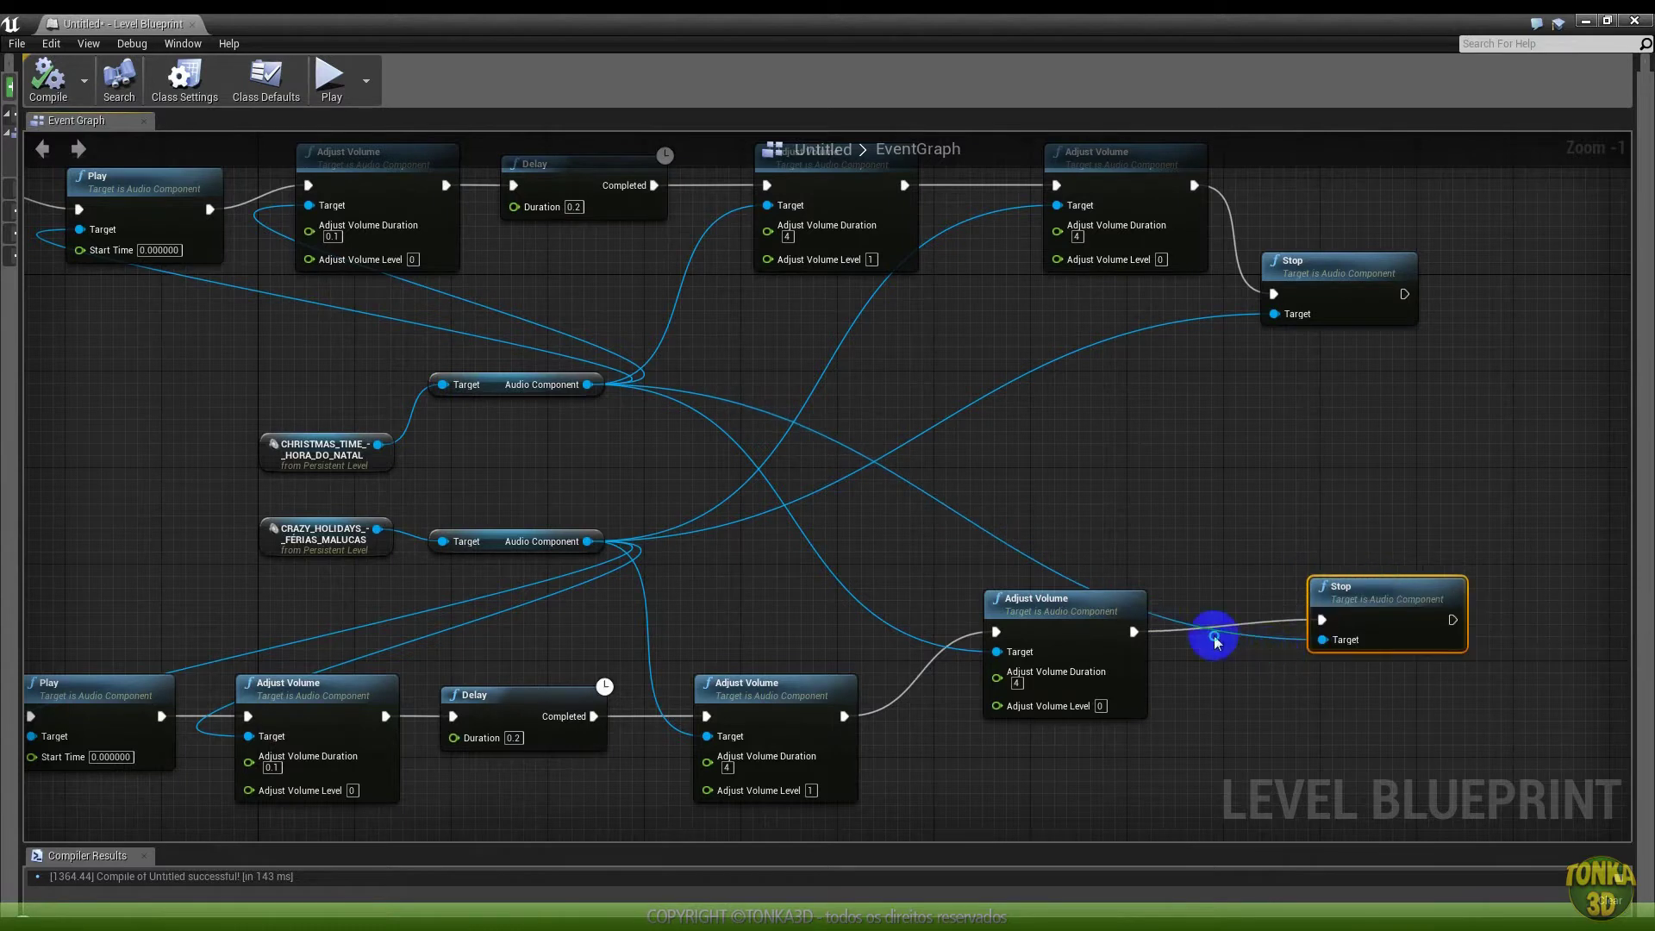
Check the fade-out and Stop nodes up close, then zoom out to the whole graph
right_drag(1255, 655, 989, 468)
scroll(924, 507, up, 1)
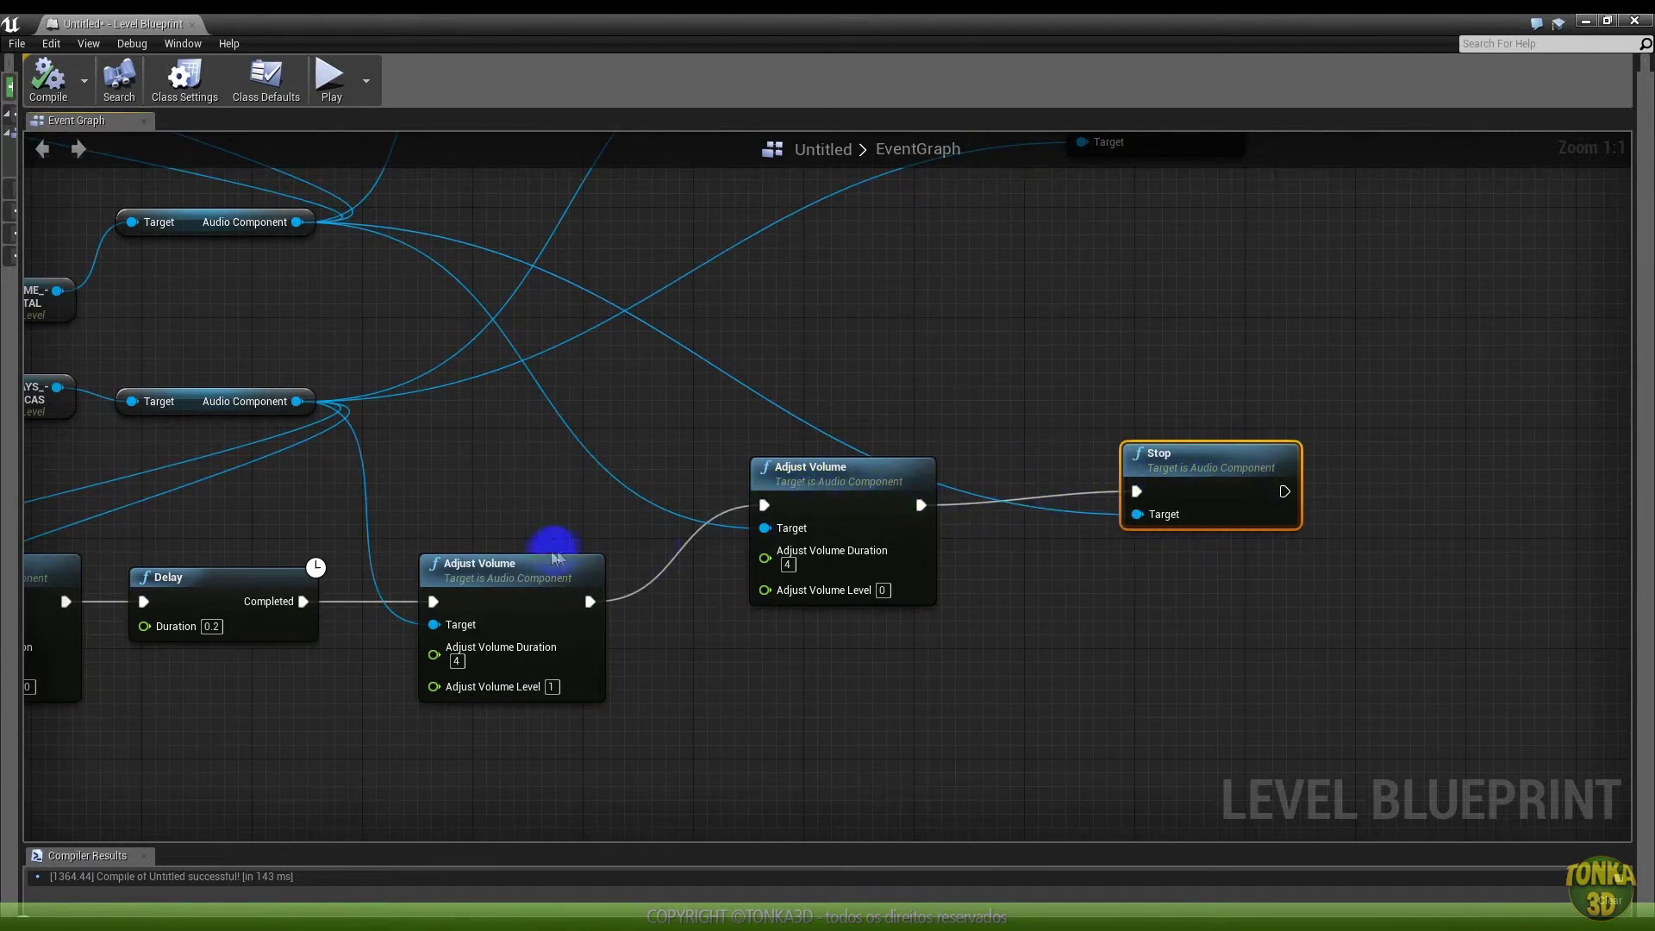
click(815, 474)
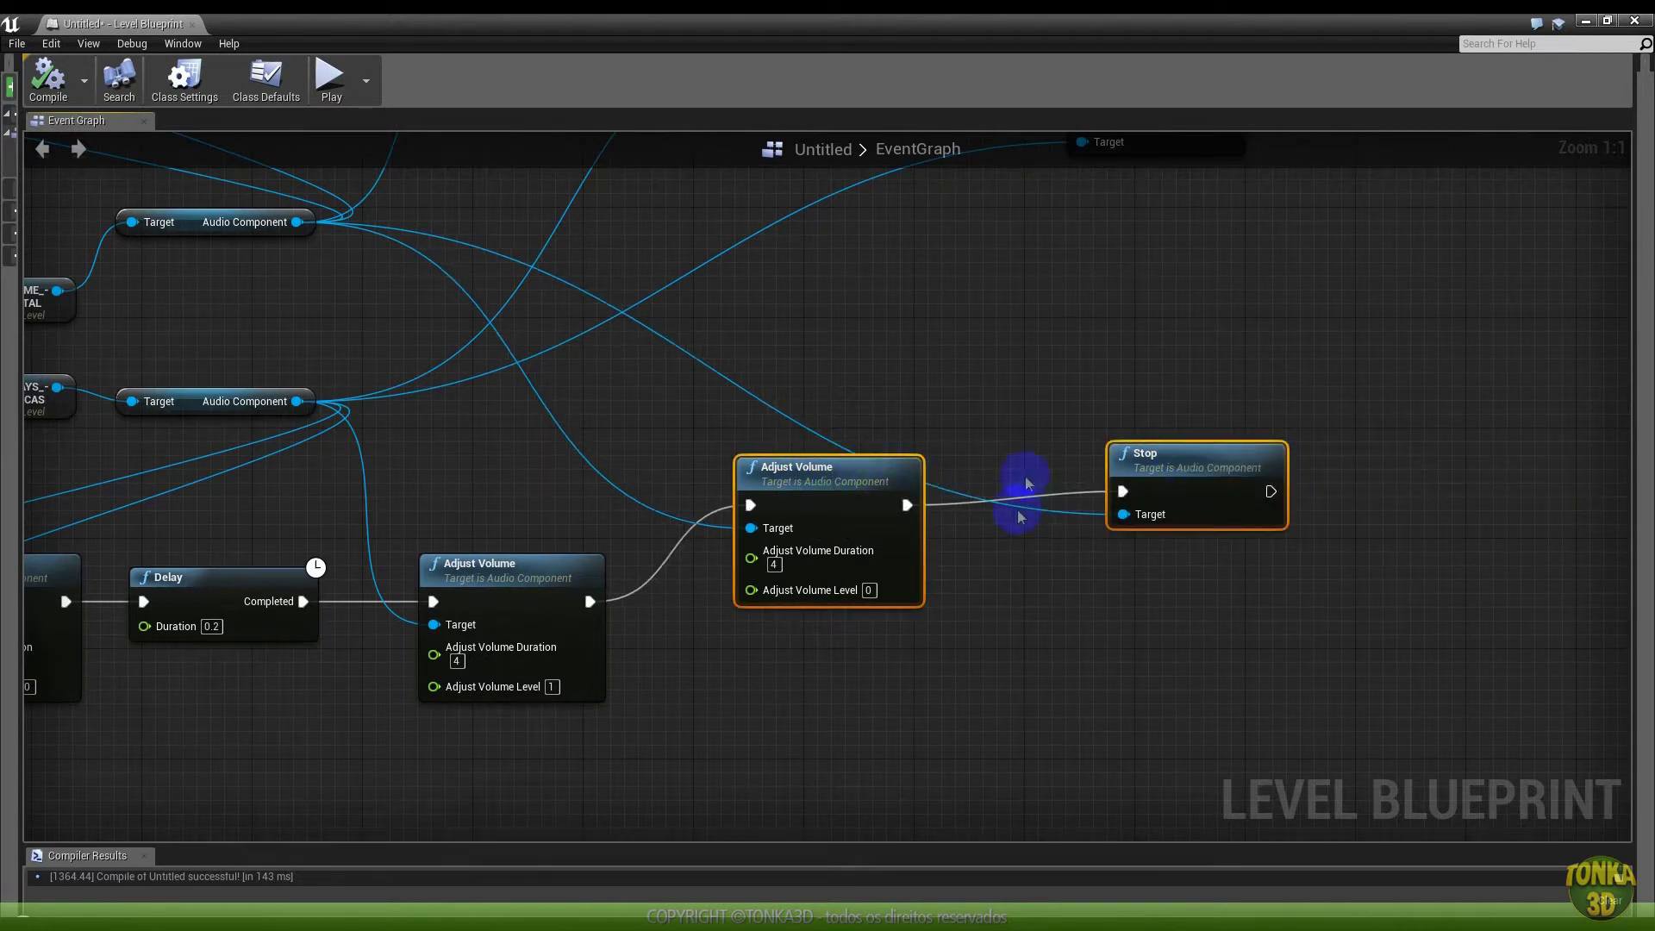
click(1212, 469)
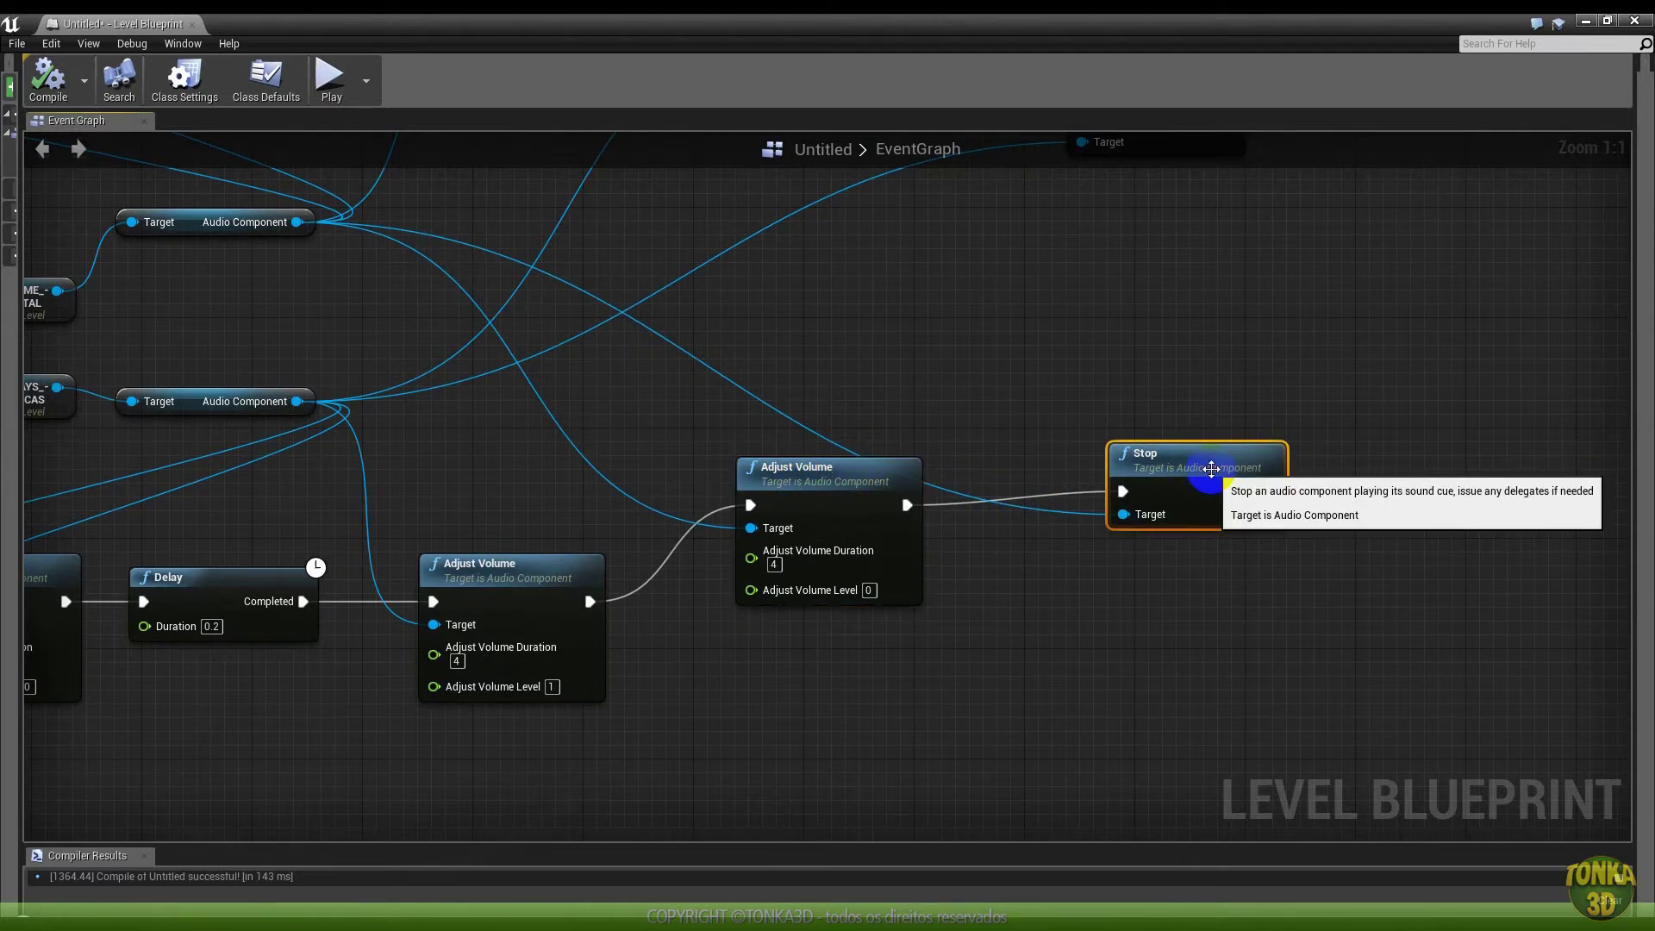
right_drag(554, 535, 898, 562)
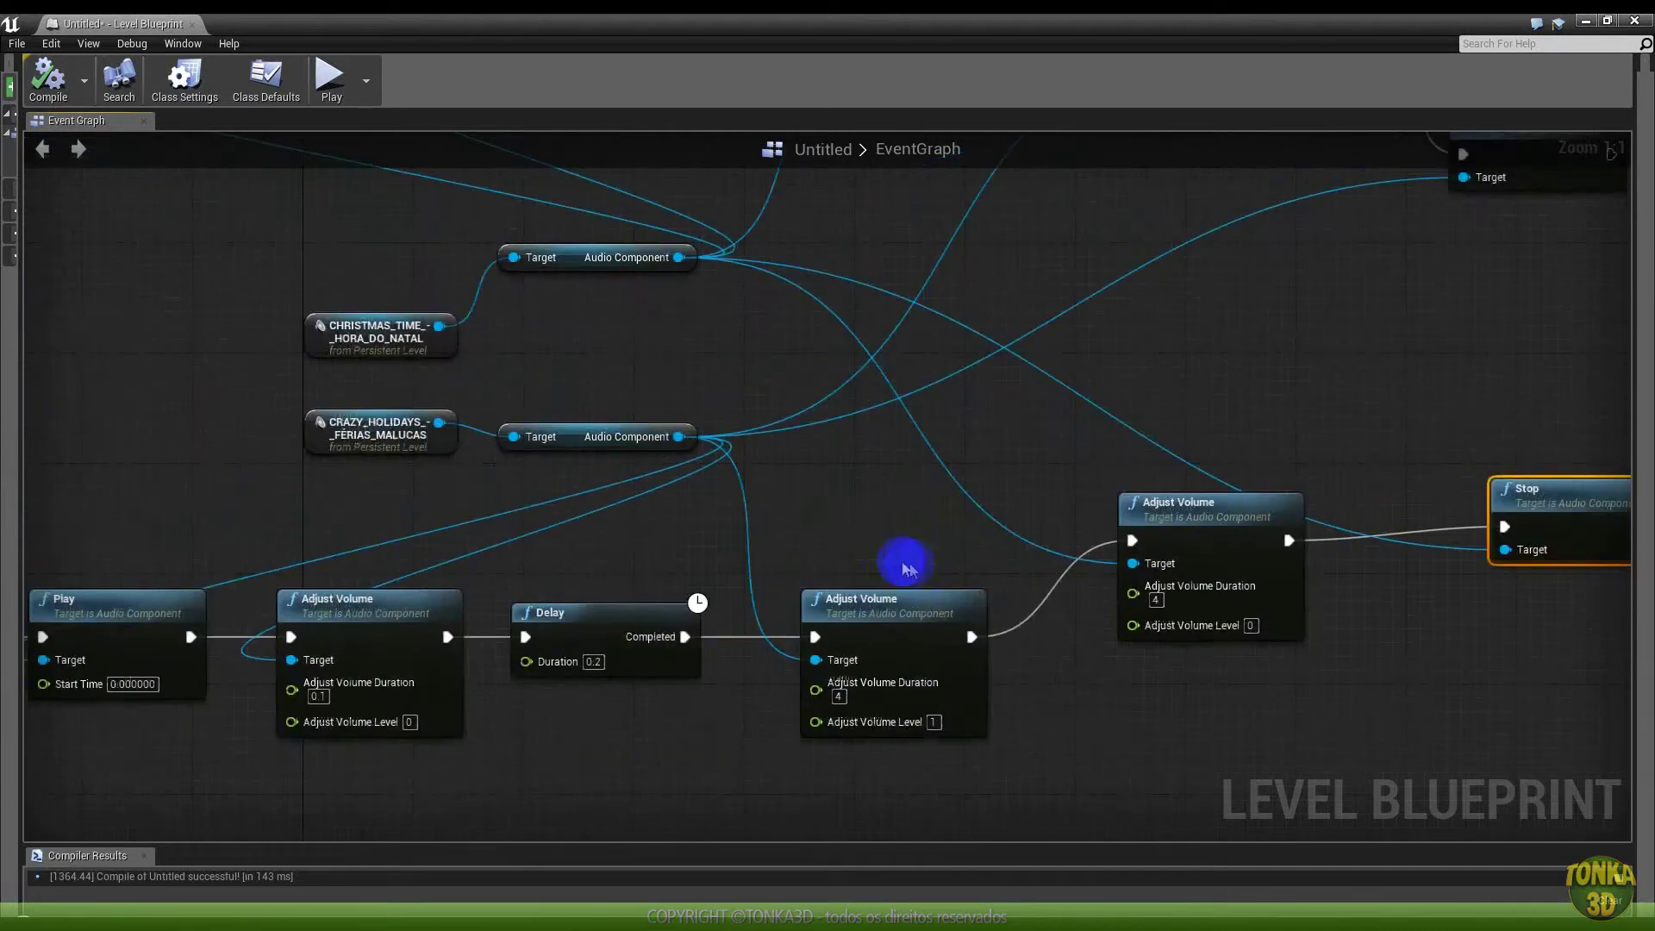
scroll(897, 562, down, 3)
click(33, 599)
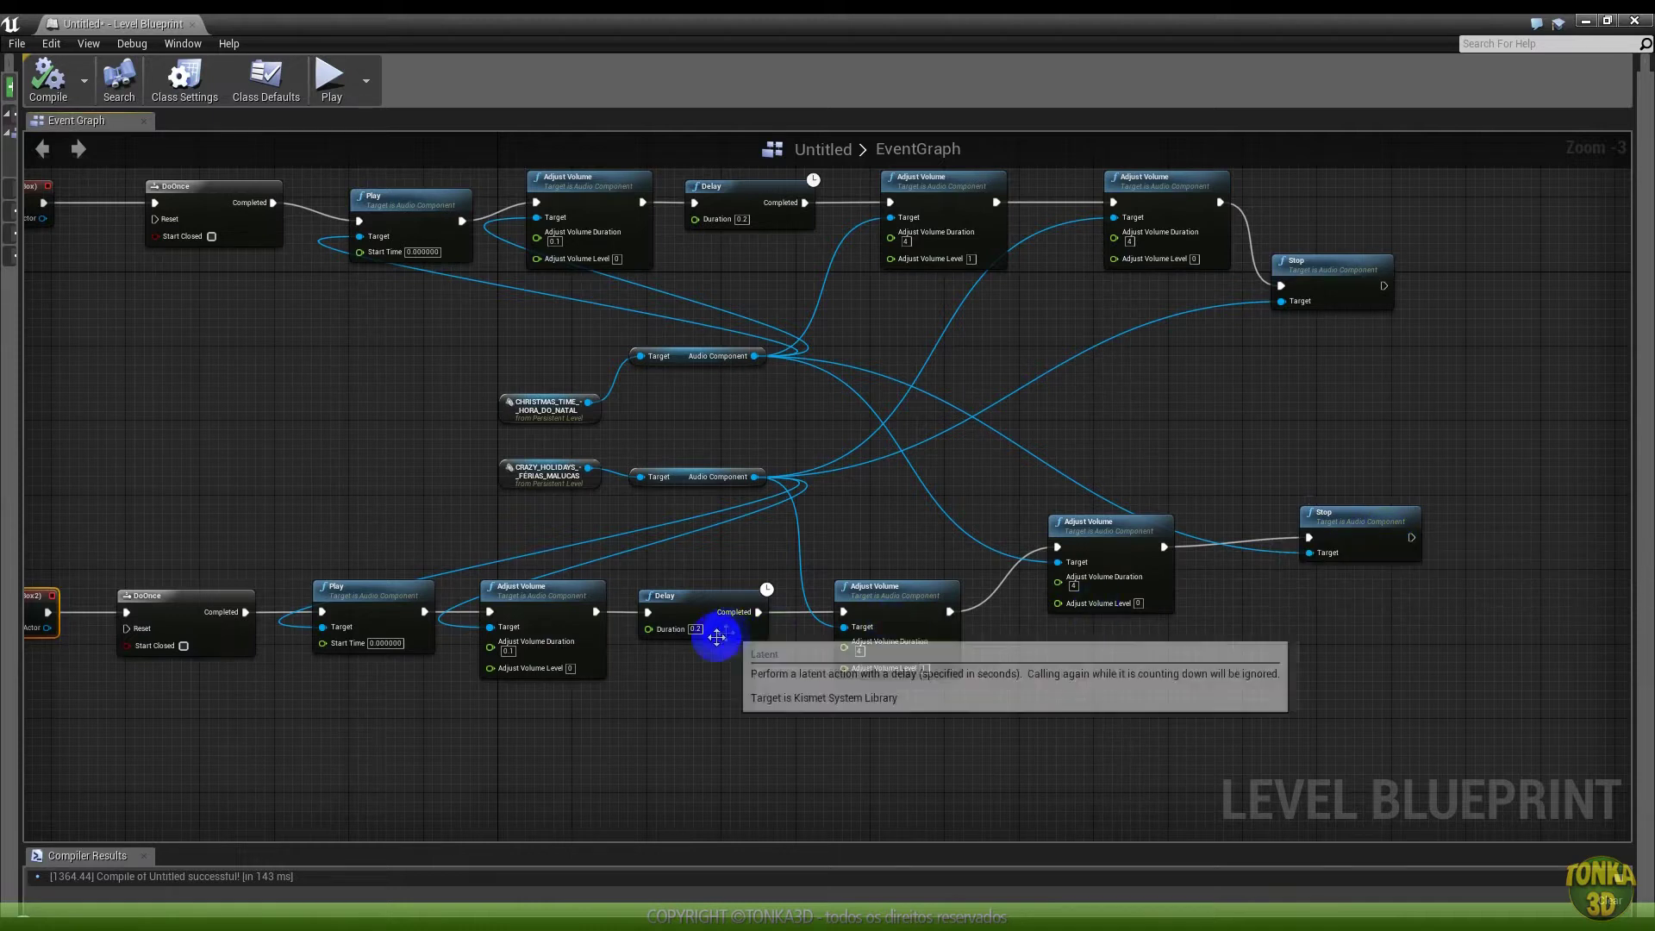
scroll(1347, 573, up, 3)
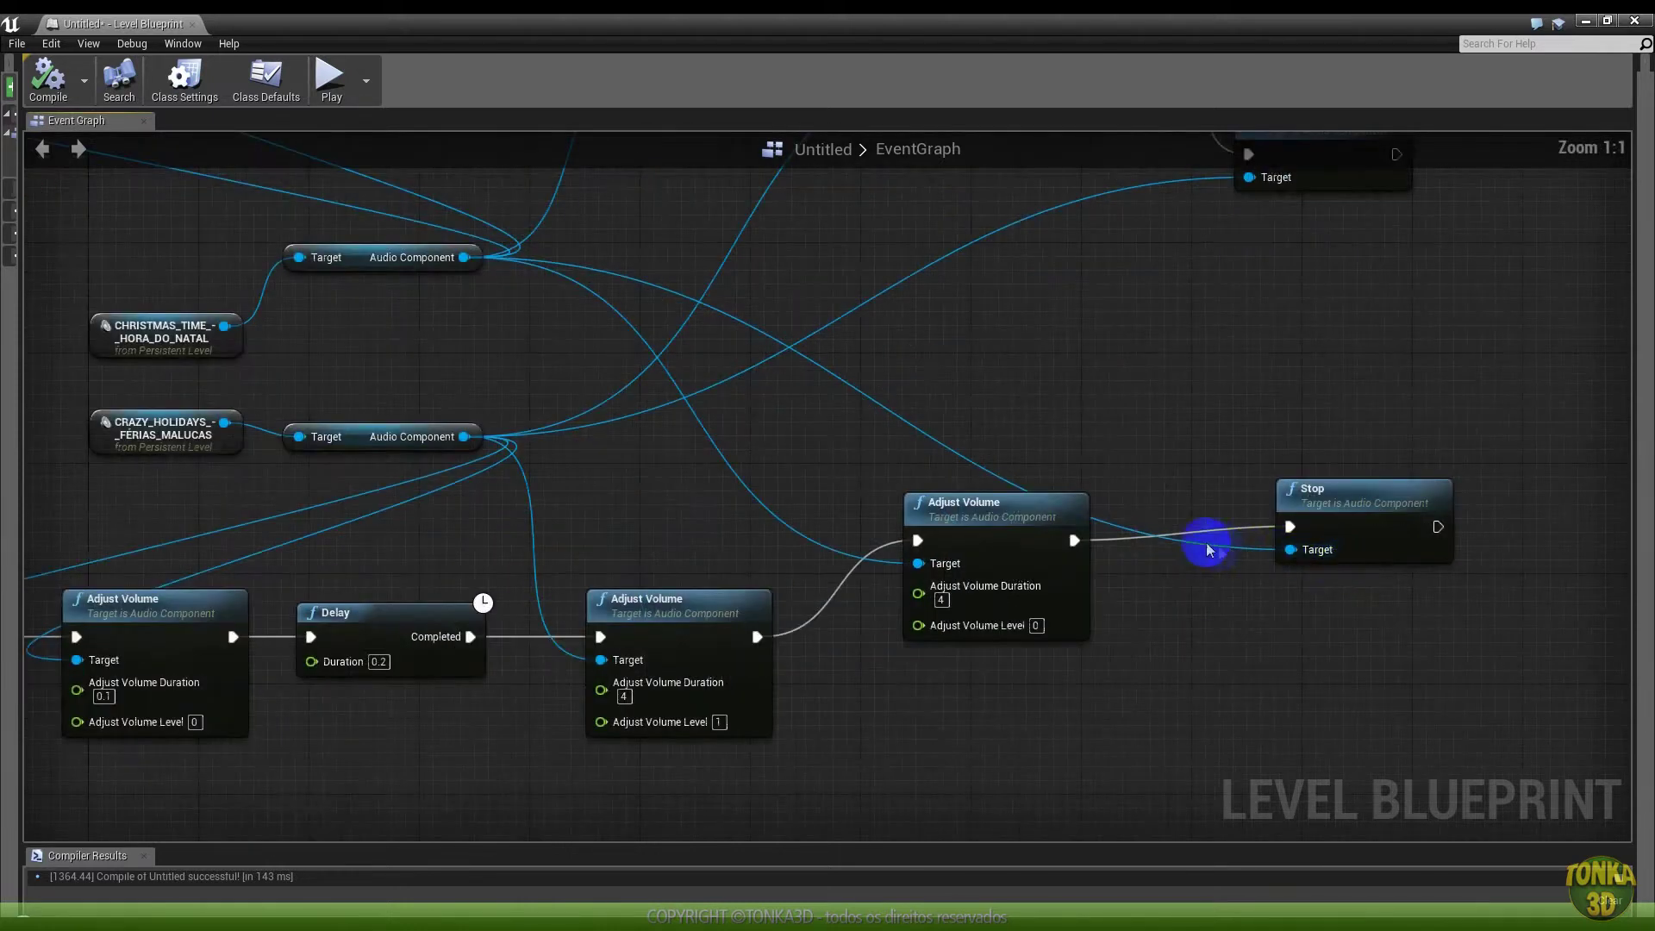
Add a 4-second Delay node between the lower chain's fade-out and Stop
right_click(1165, 542)
text(del)
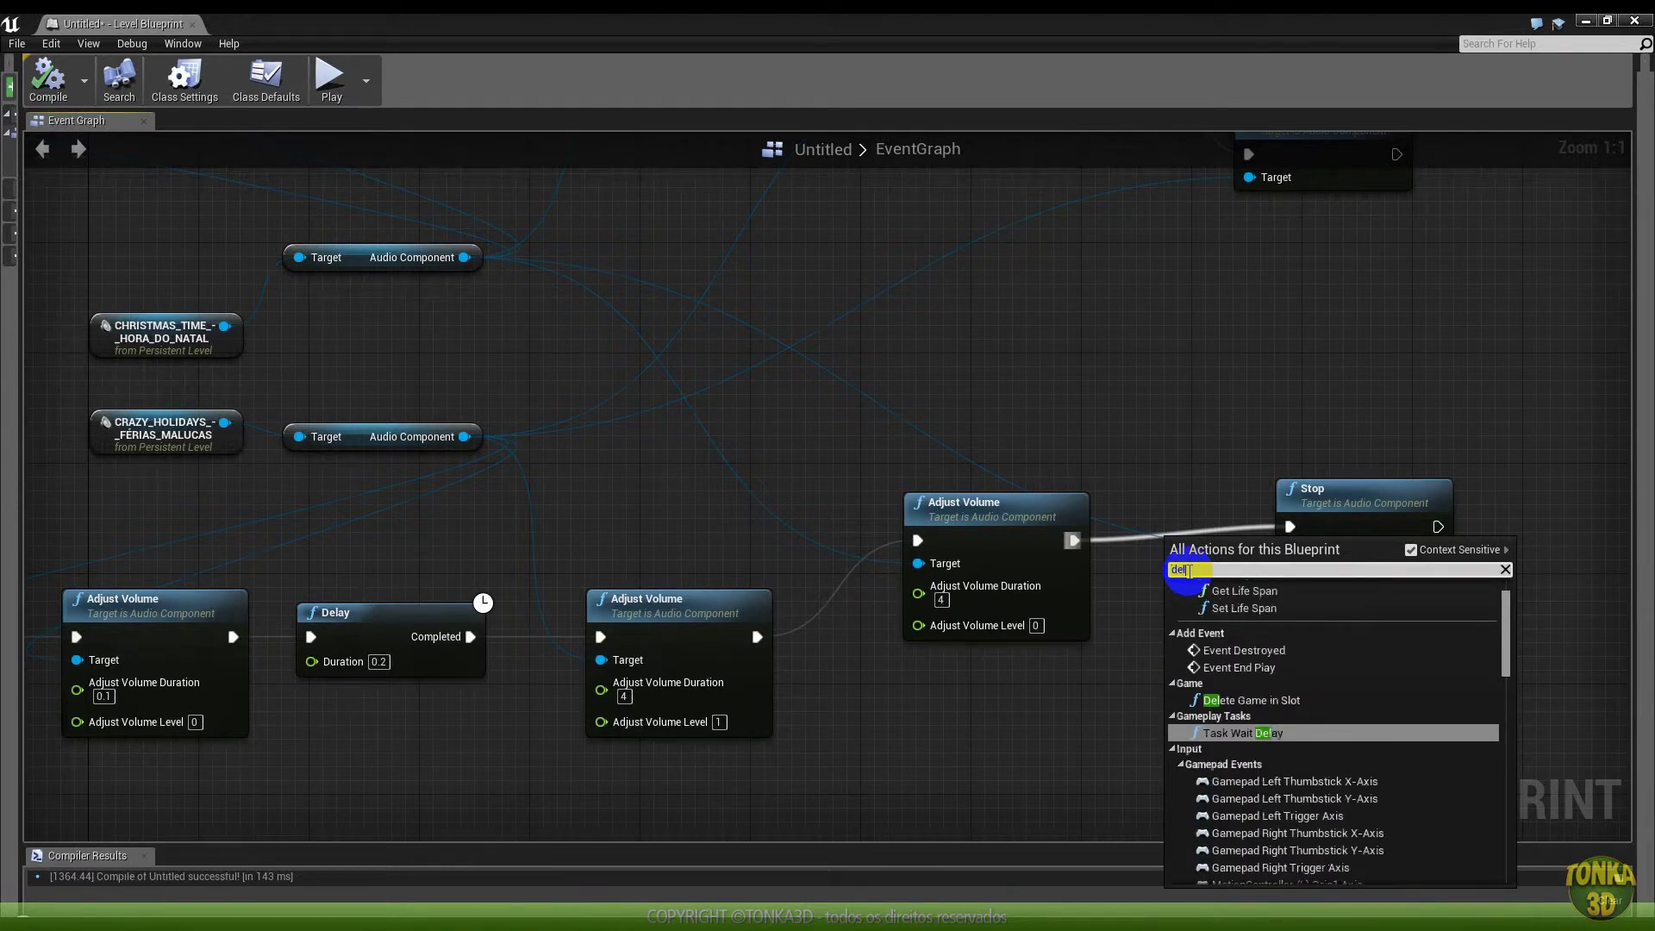
text(ay)
key(Return)
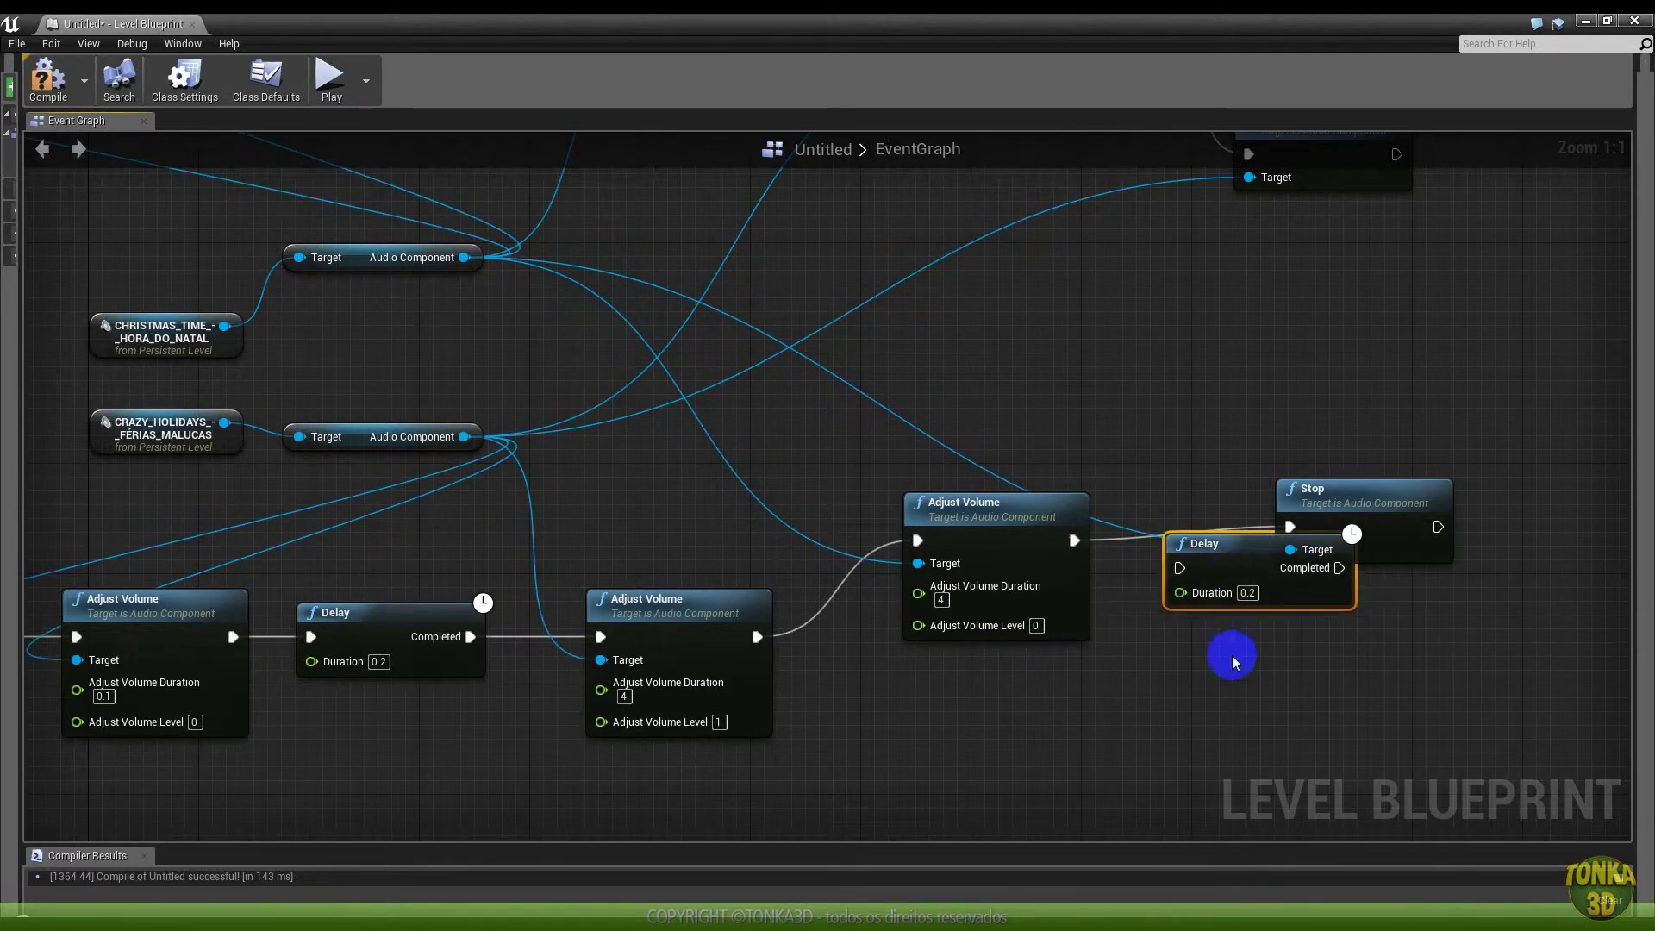
drag(1245, 575, 1231, 631)
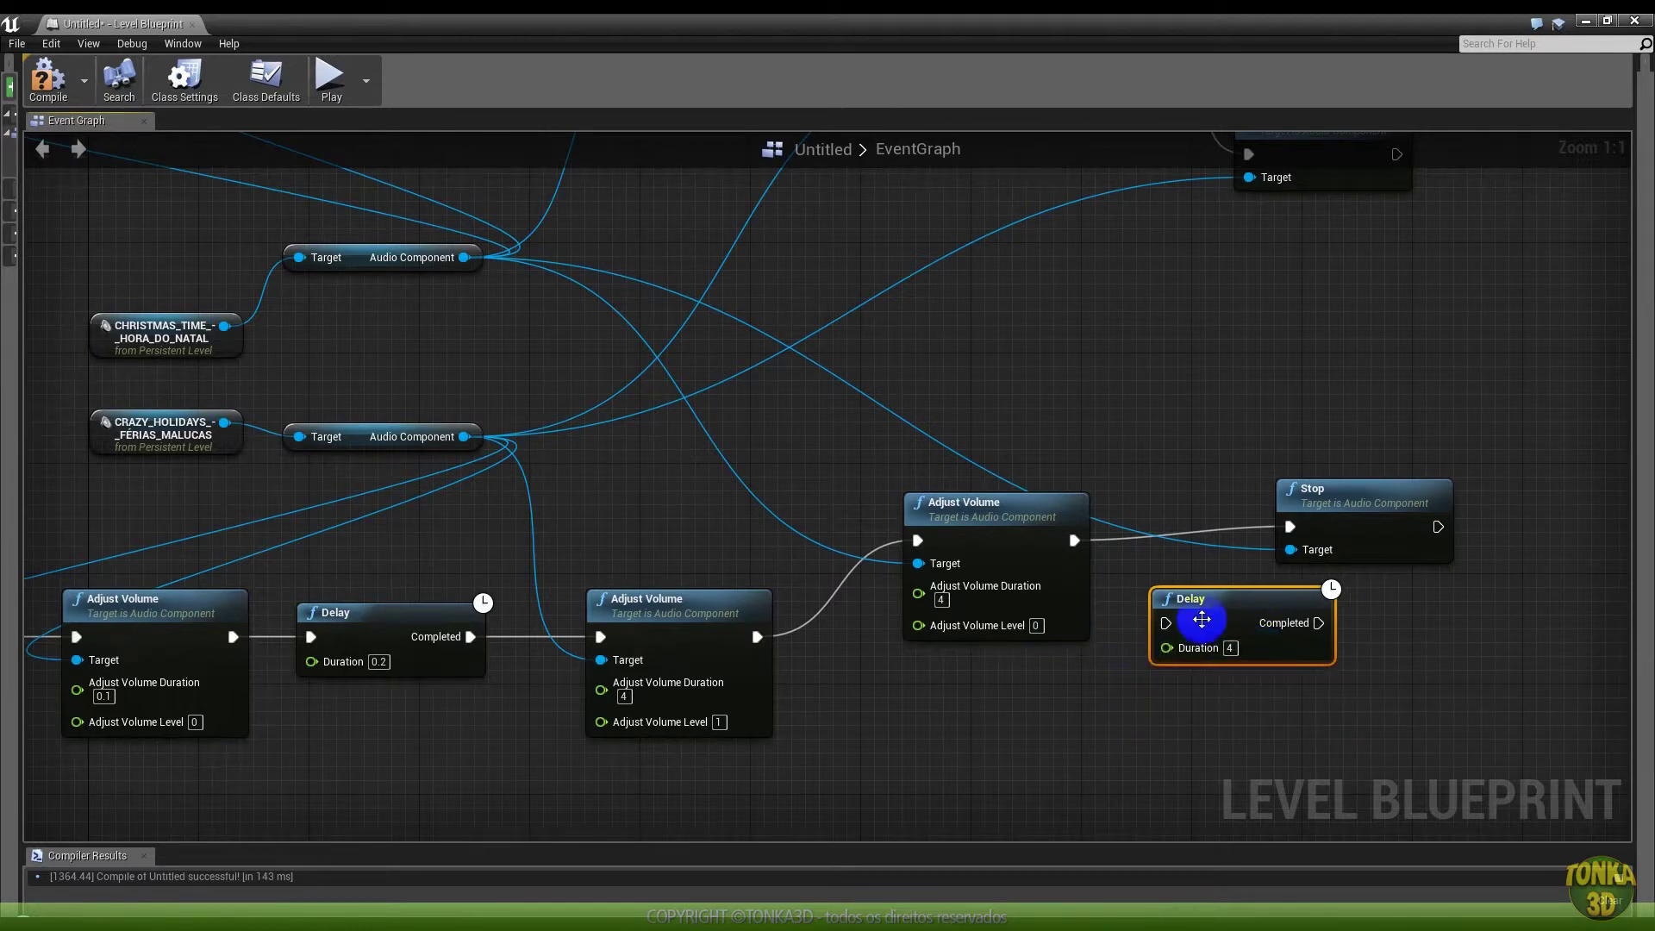
drag(1074, 540, 1166, 623)
drag(1319, 623, 1289, 527)
drag(1410, 505, 1479, 505)
drag(1274, 593, 1241, 534)
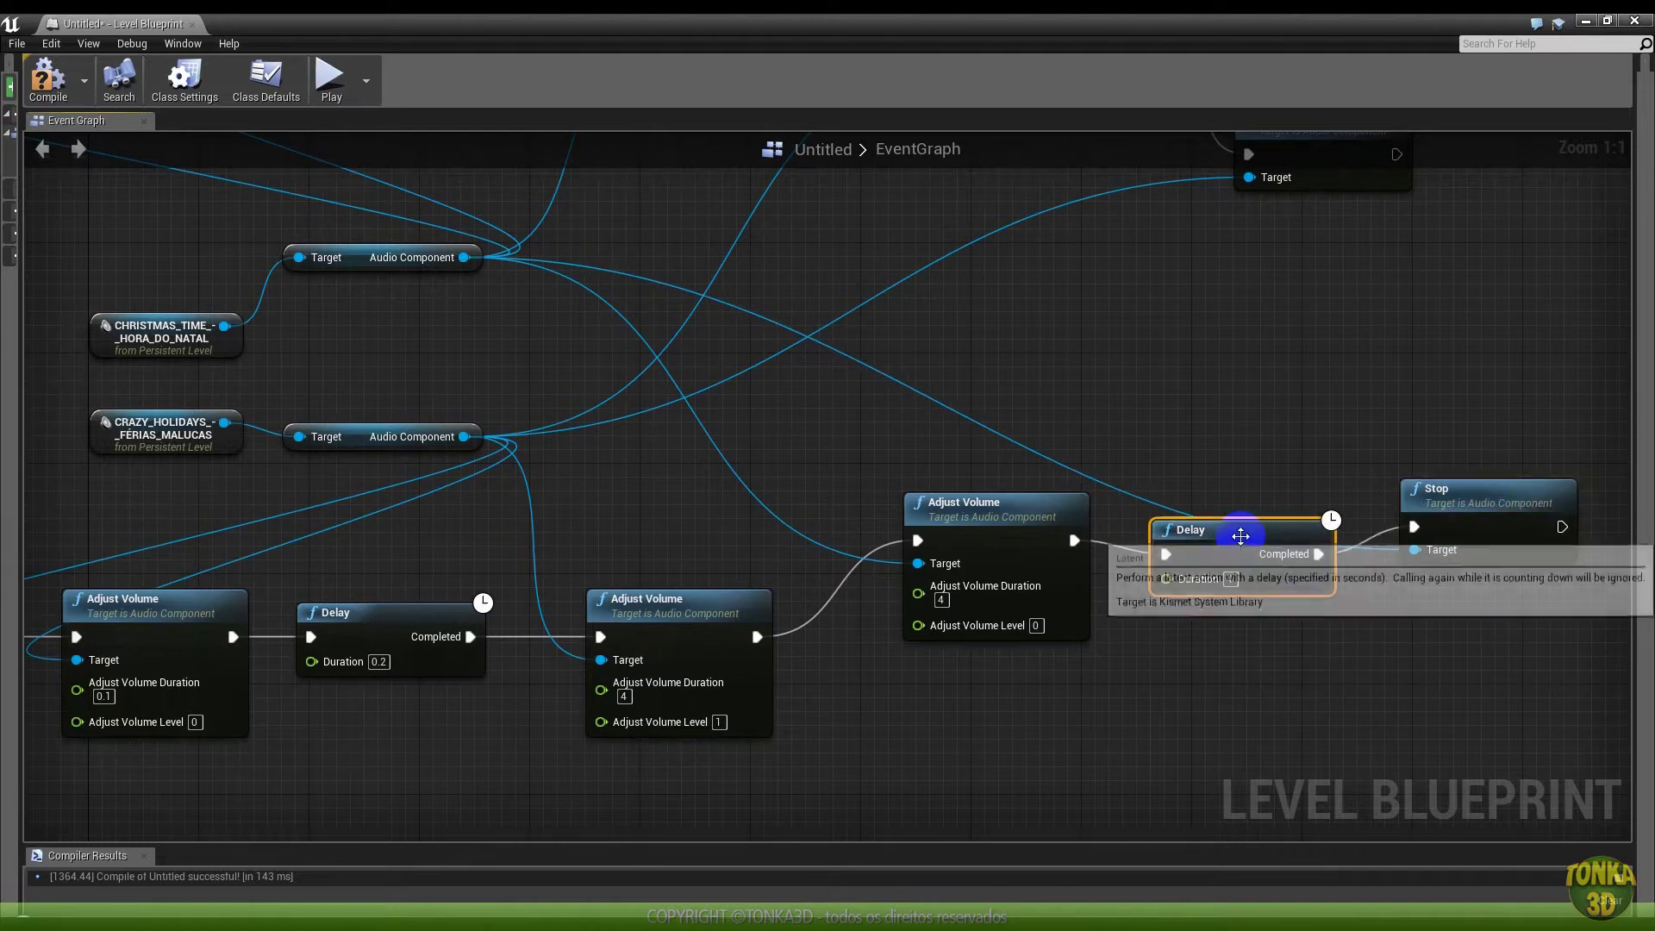
Paste a copy of the Delay into the upper chain, wired between its fade-out and Stop
right_drag(1179, 349, 1031, 509)
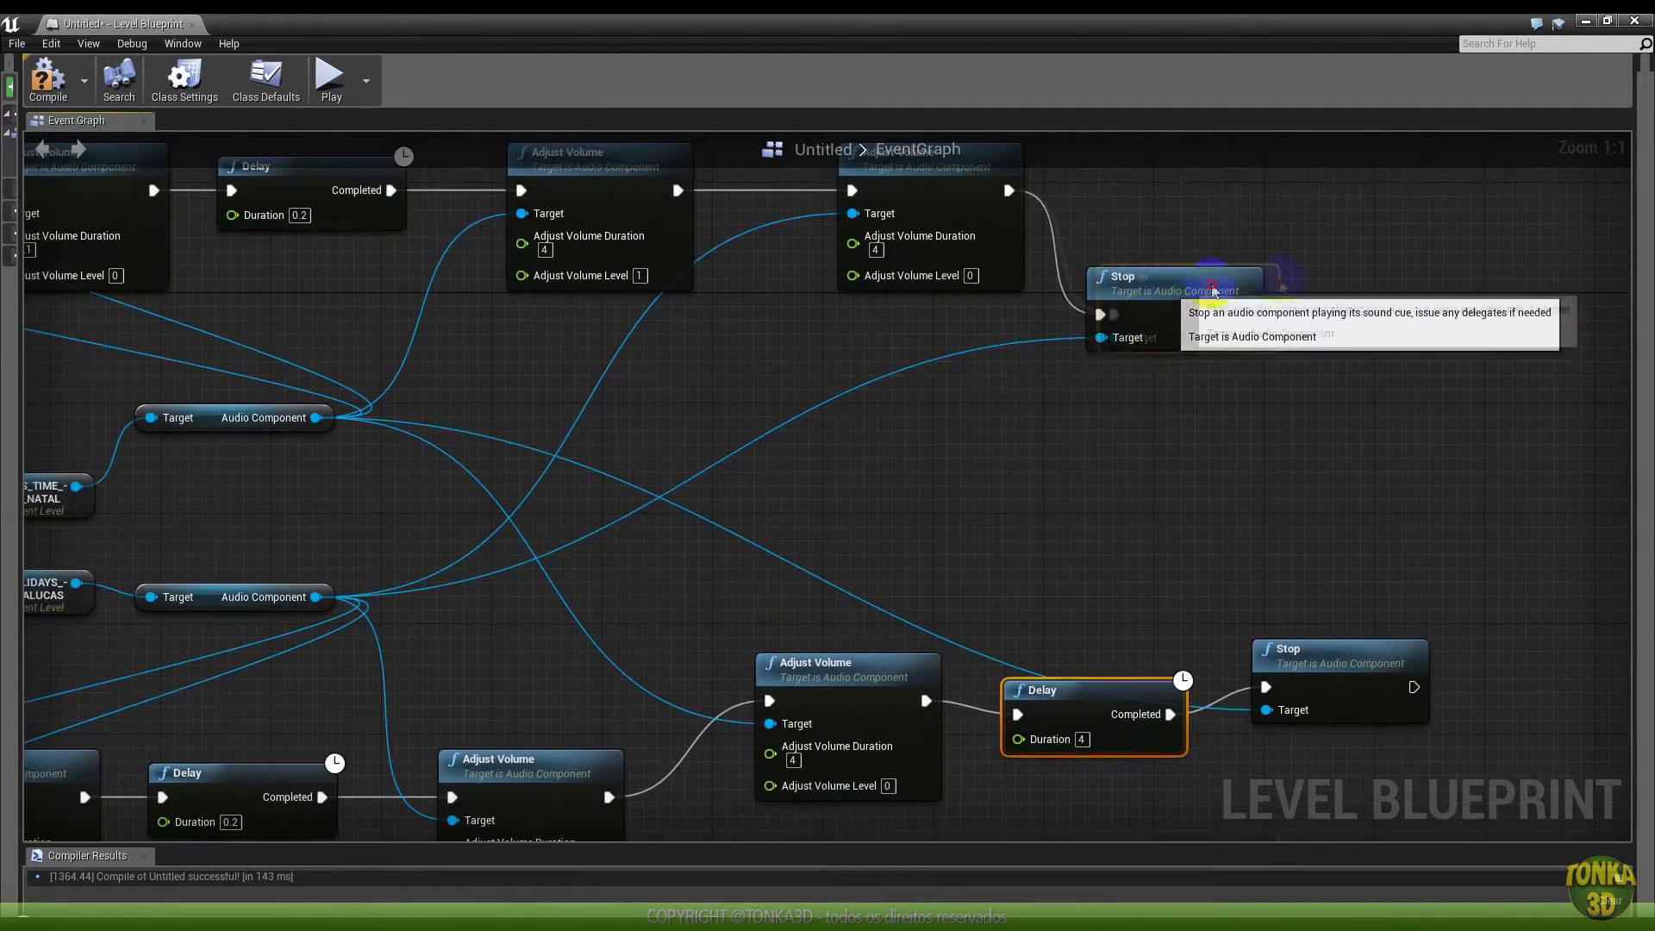
drag(1155, 298, 1348, 284)
key(ctrl+v)
drag(1129, 586, 1096, 422)
drag(1126, 253, 1077, 250)
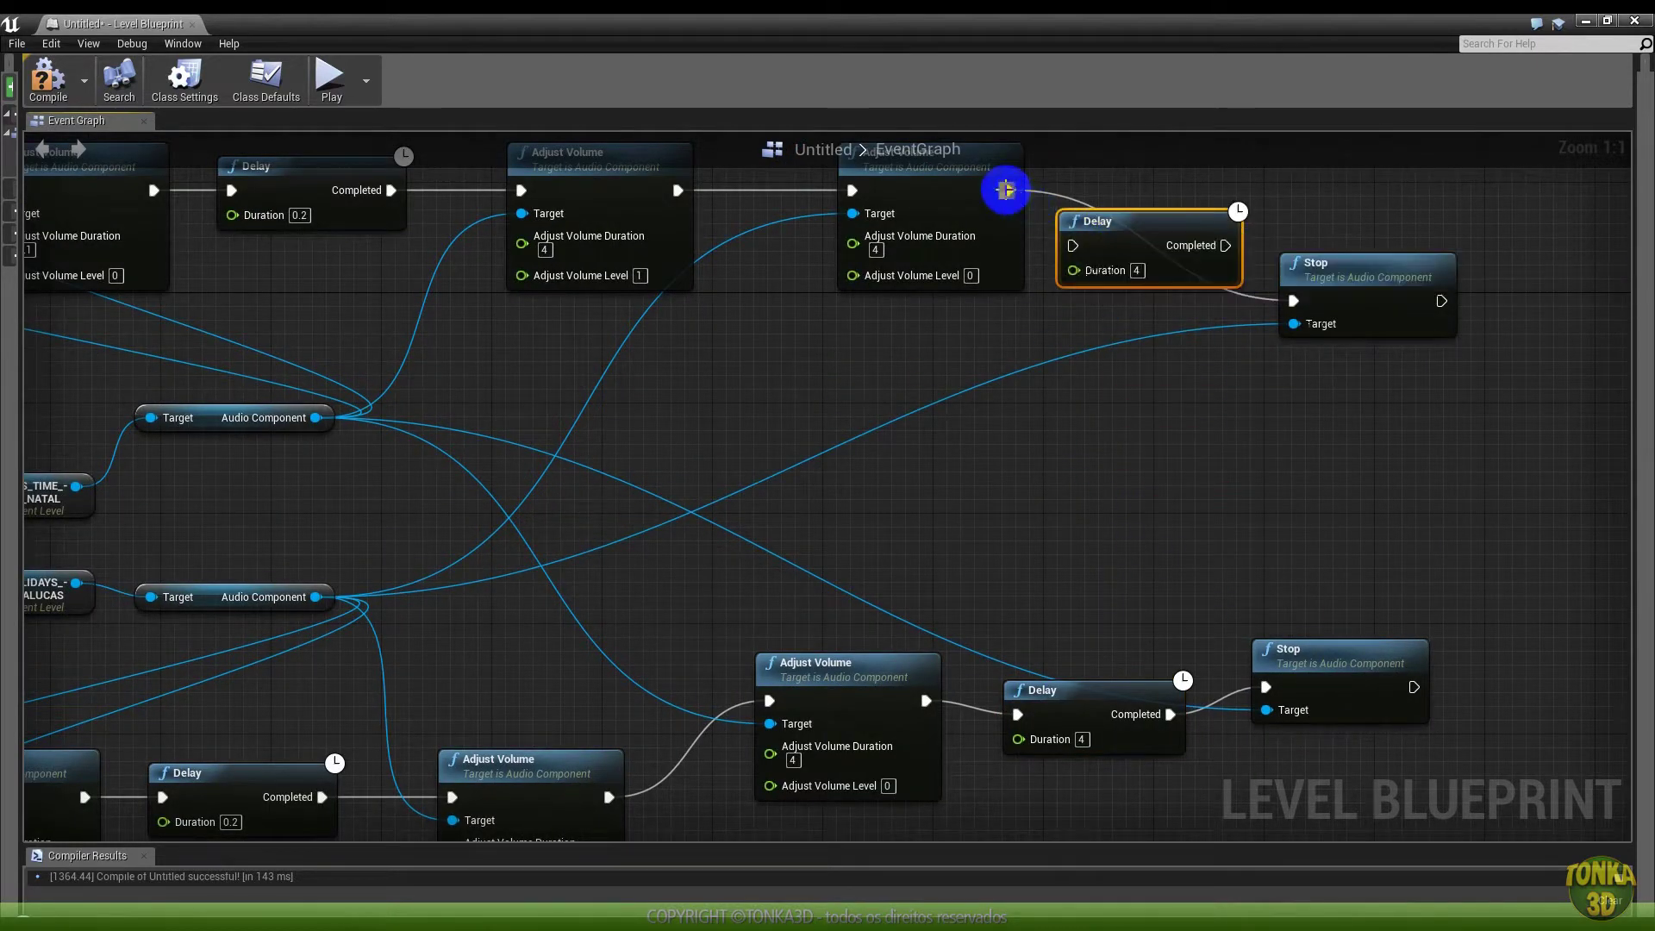
drag(1009, 189, 1074, 245)
click(1026, 240)
drag(1009, 190, 1073, 245)
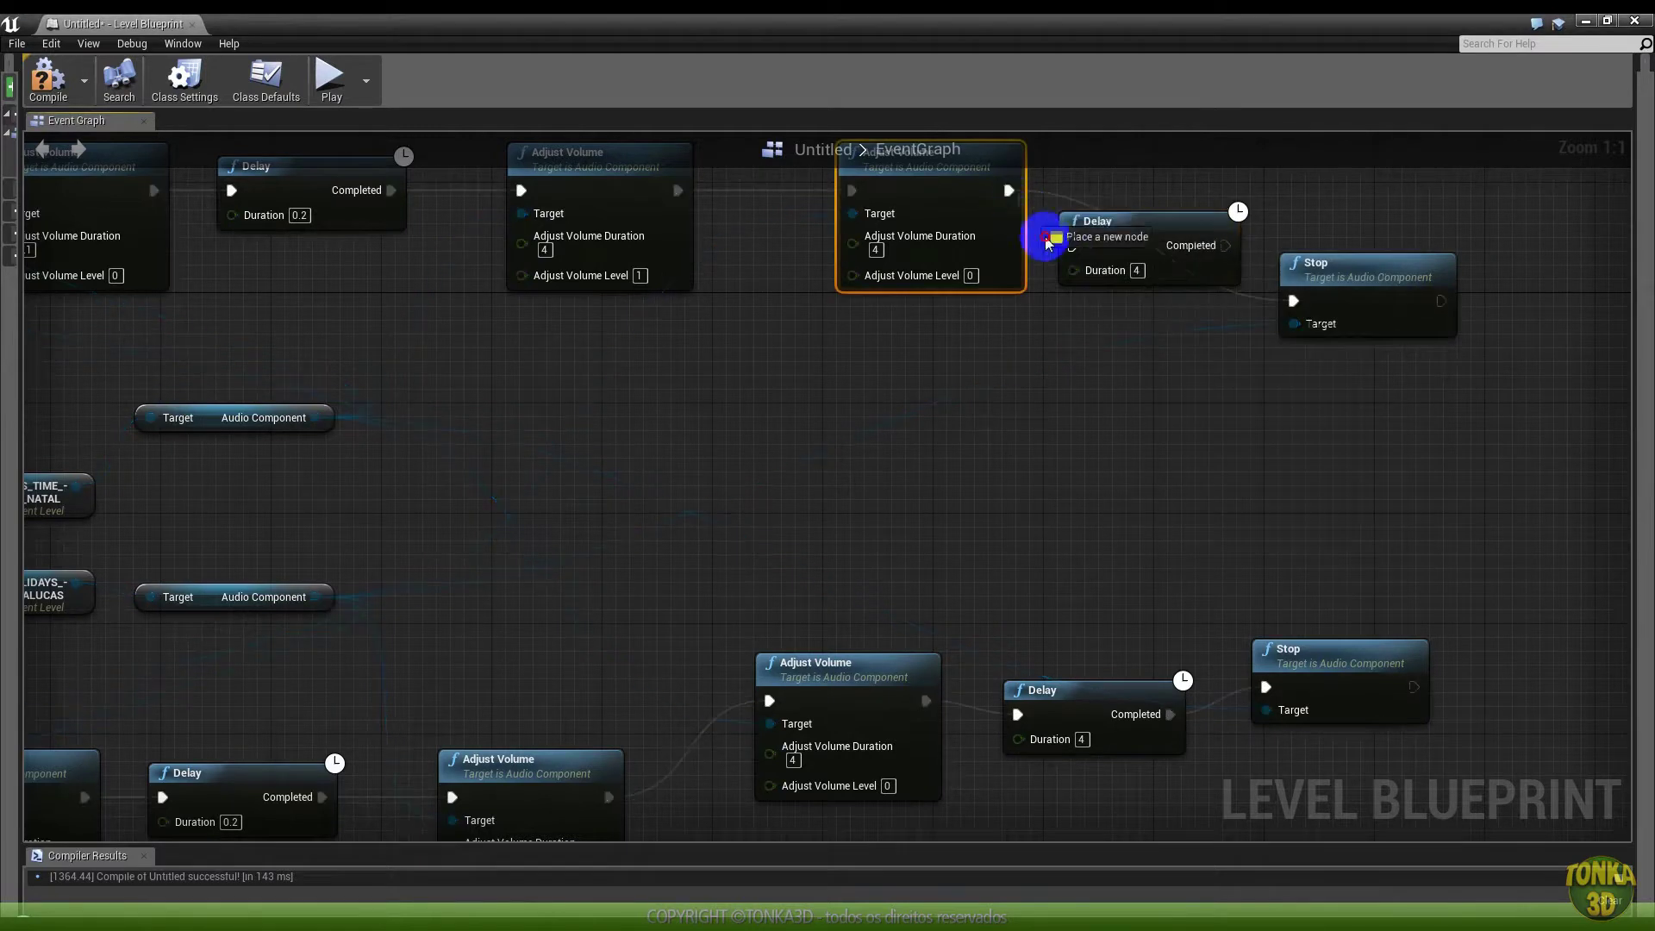
drag(1225, 245, 1290, 312)
scroll(1291, 312, down, 1)
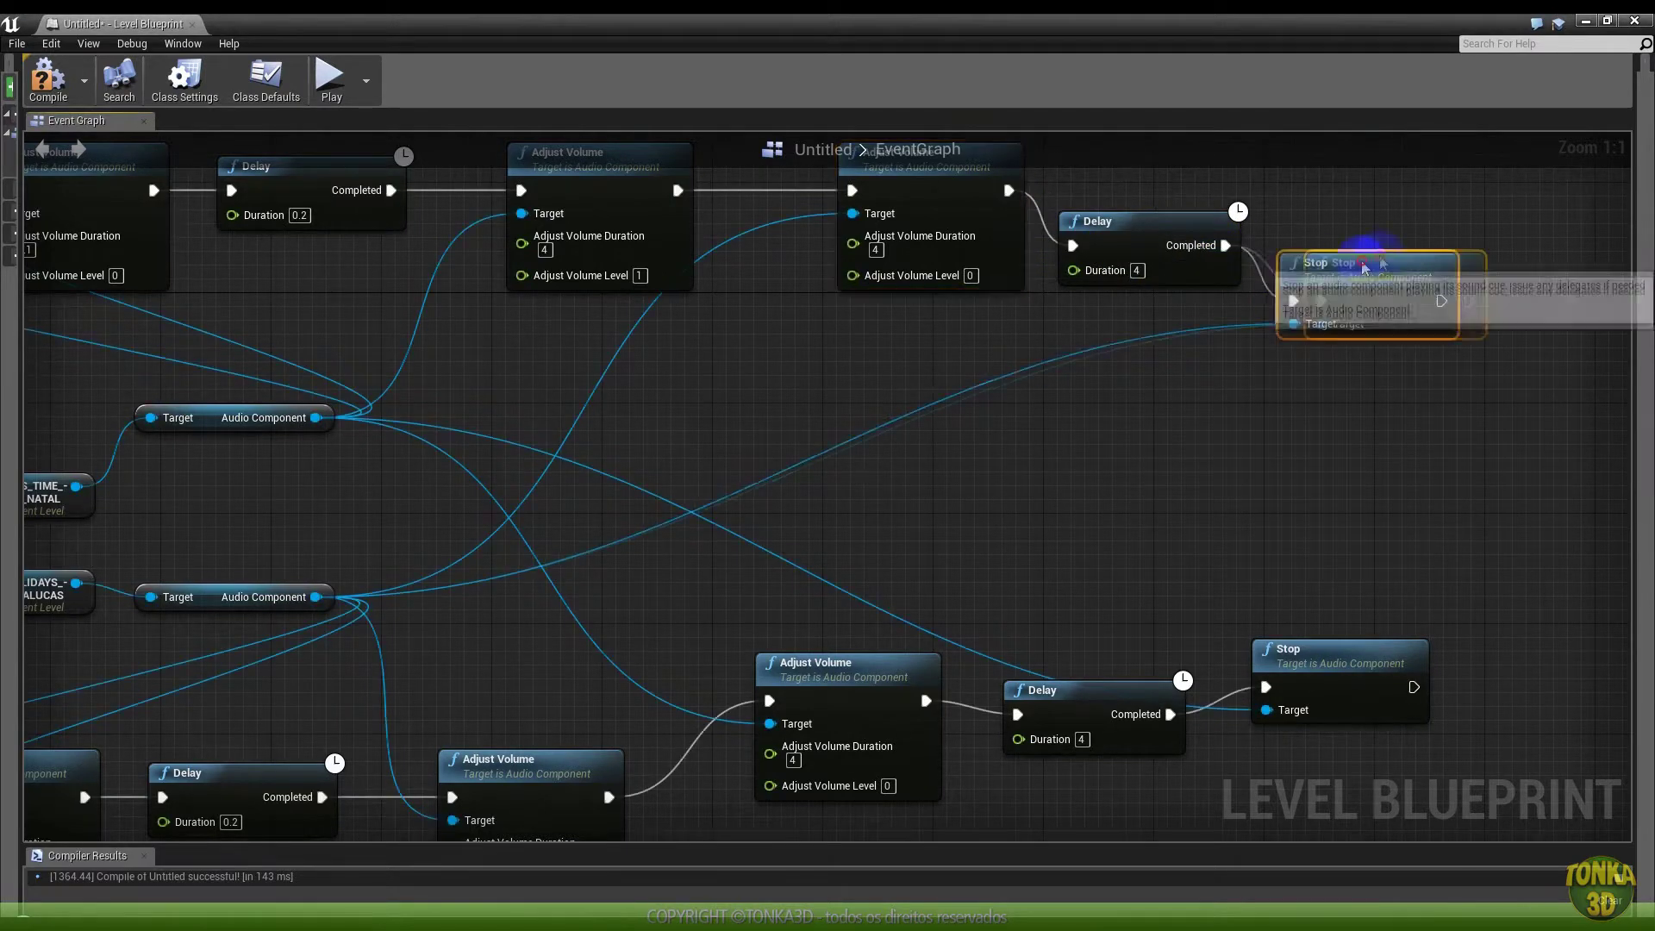
click(1153, 229)
right_drag(1167, 391, 1141, 418)
scroll(1140, 419, down, 2)
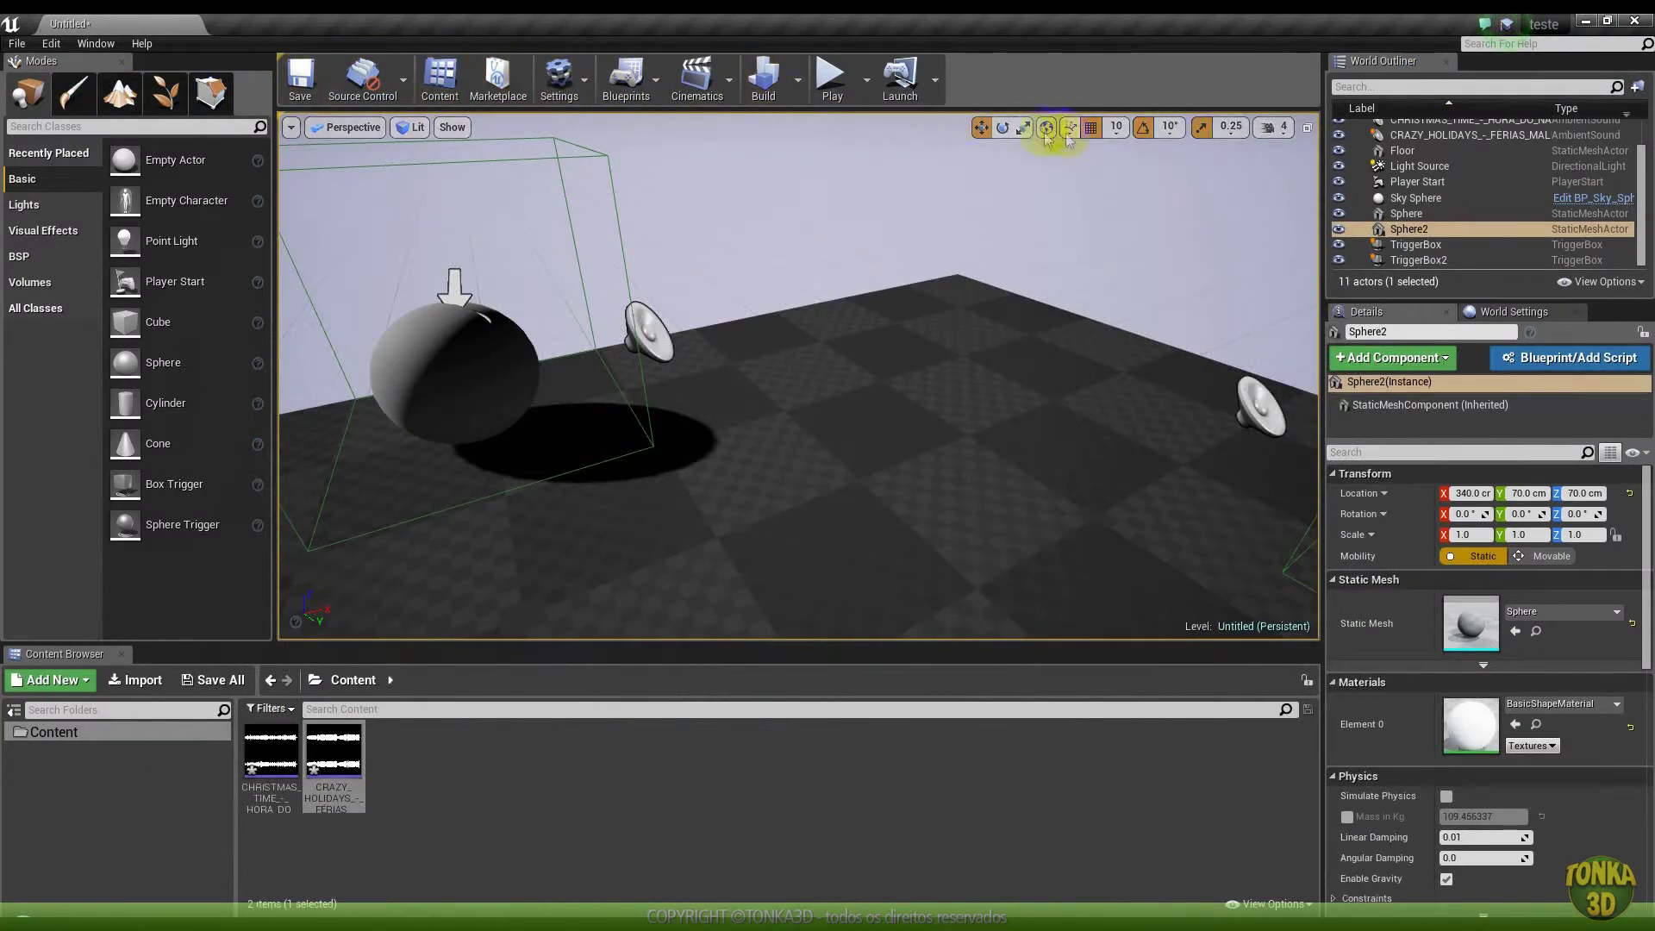
Play-test the level, walking up to each sphere and back to hear the music crossfade
click(836, 85)
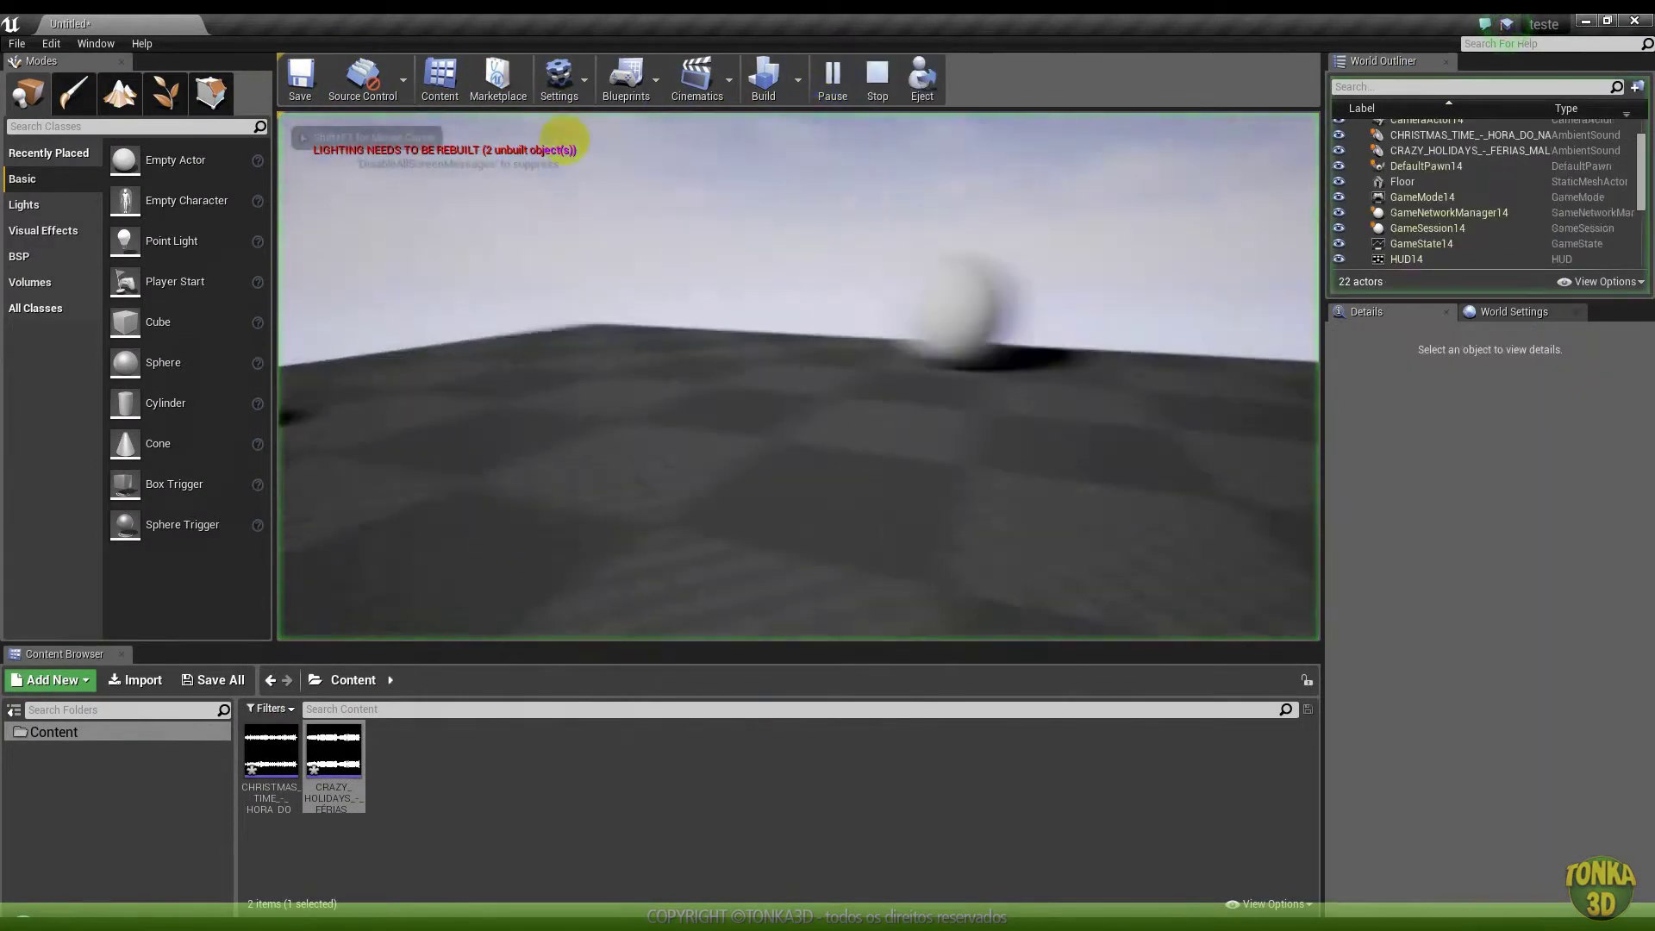
key(w)
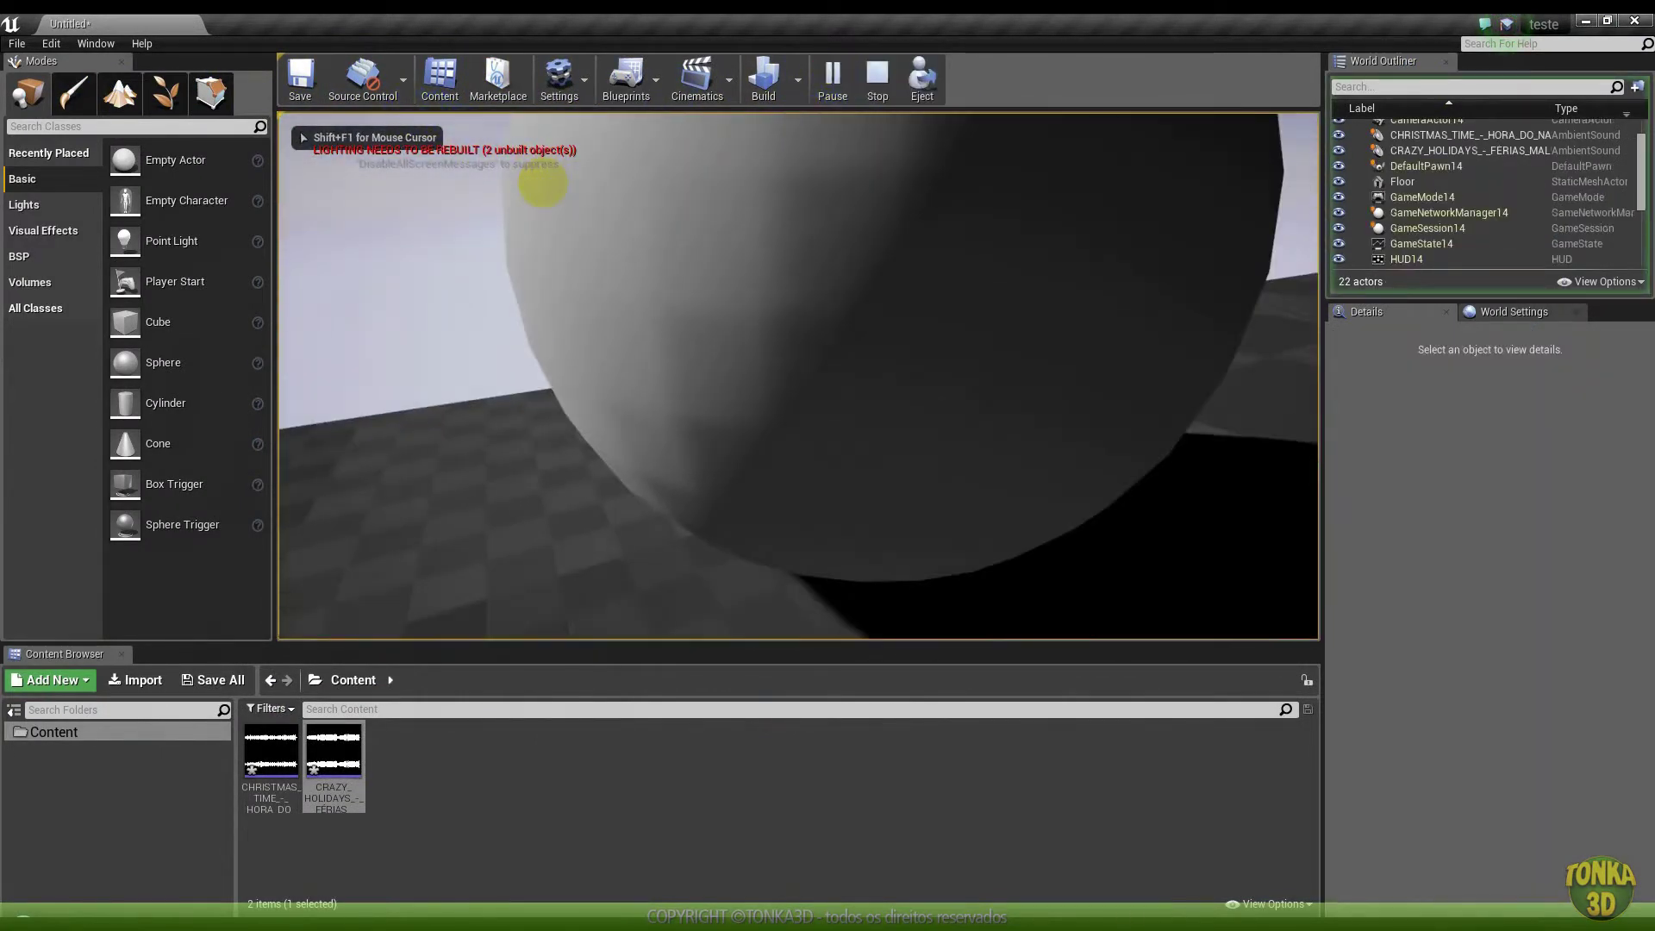
key(s)
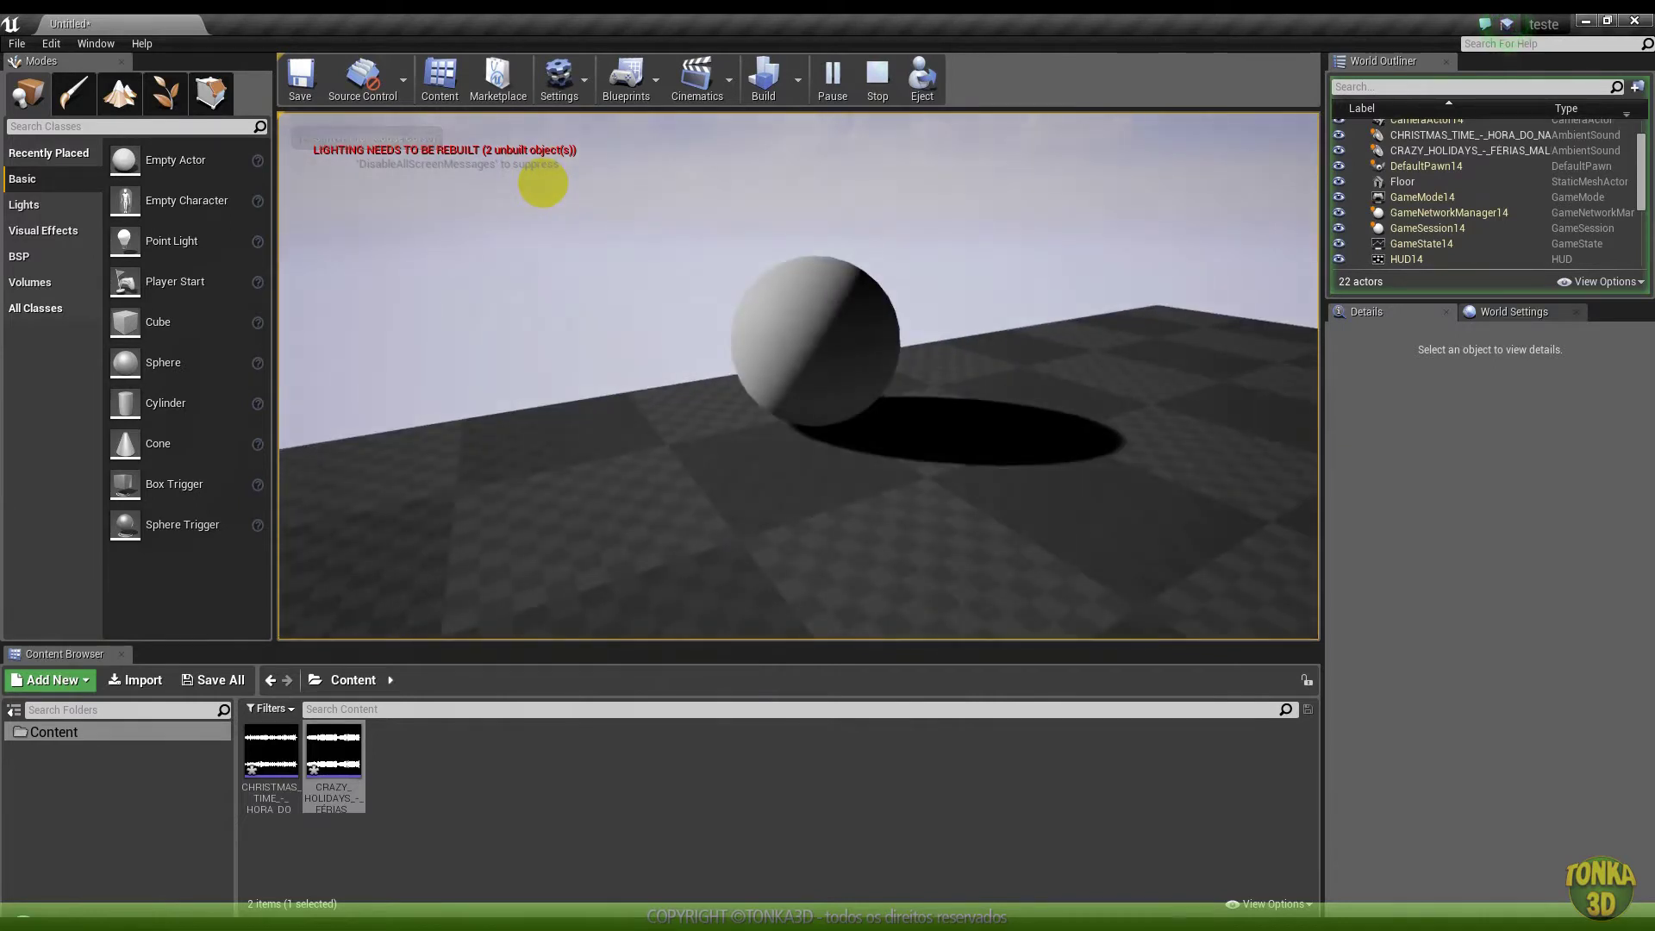
key(s)
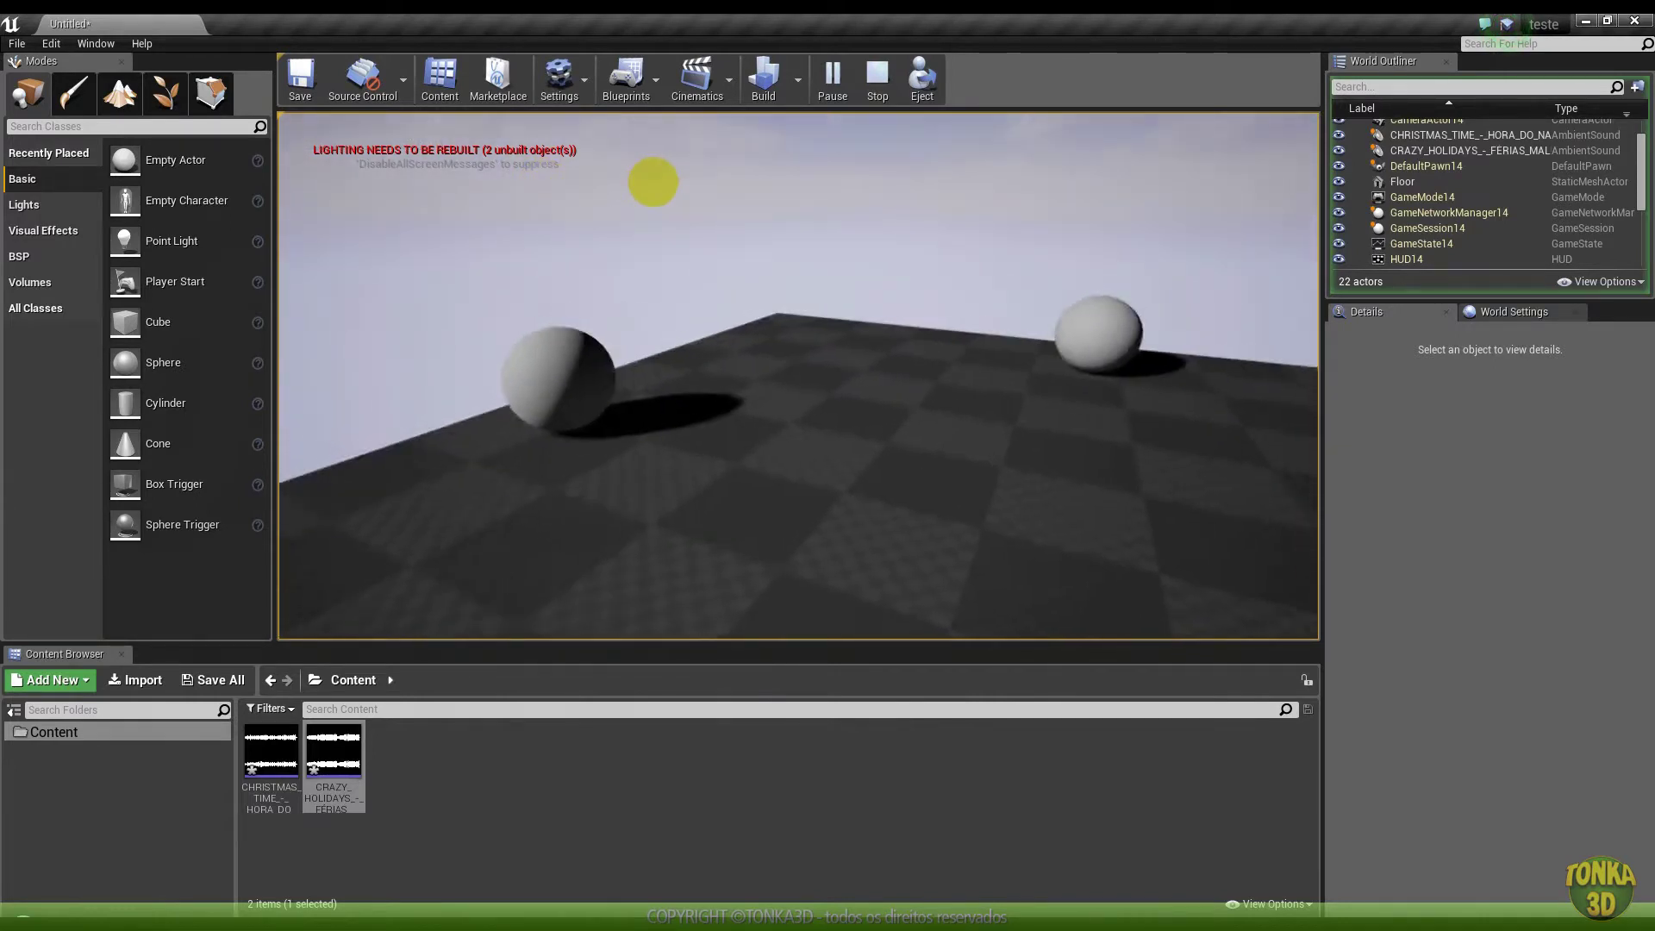
key(w)
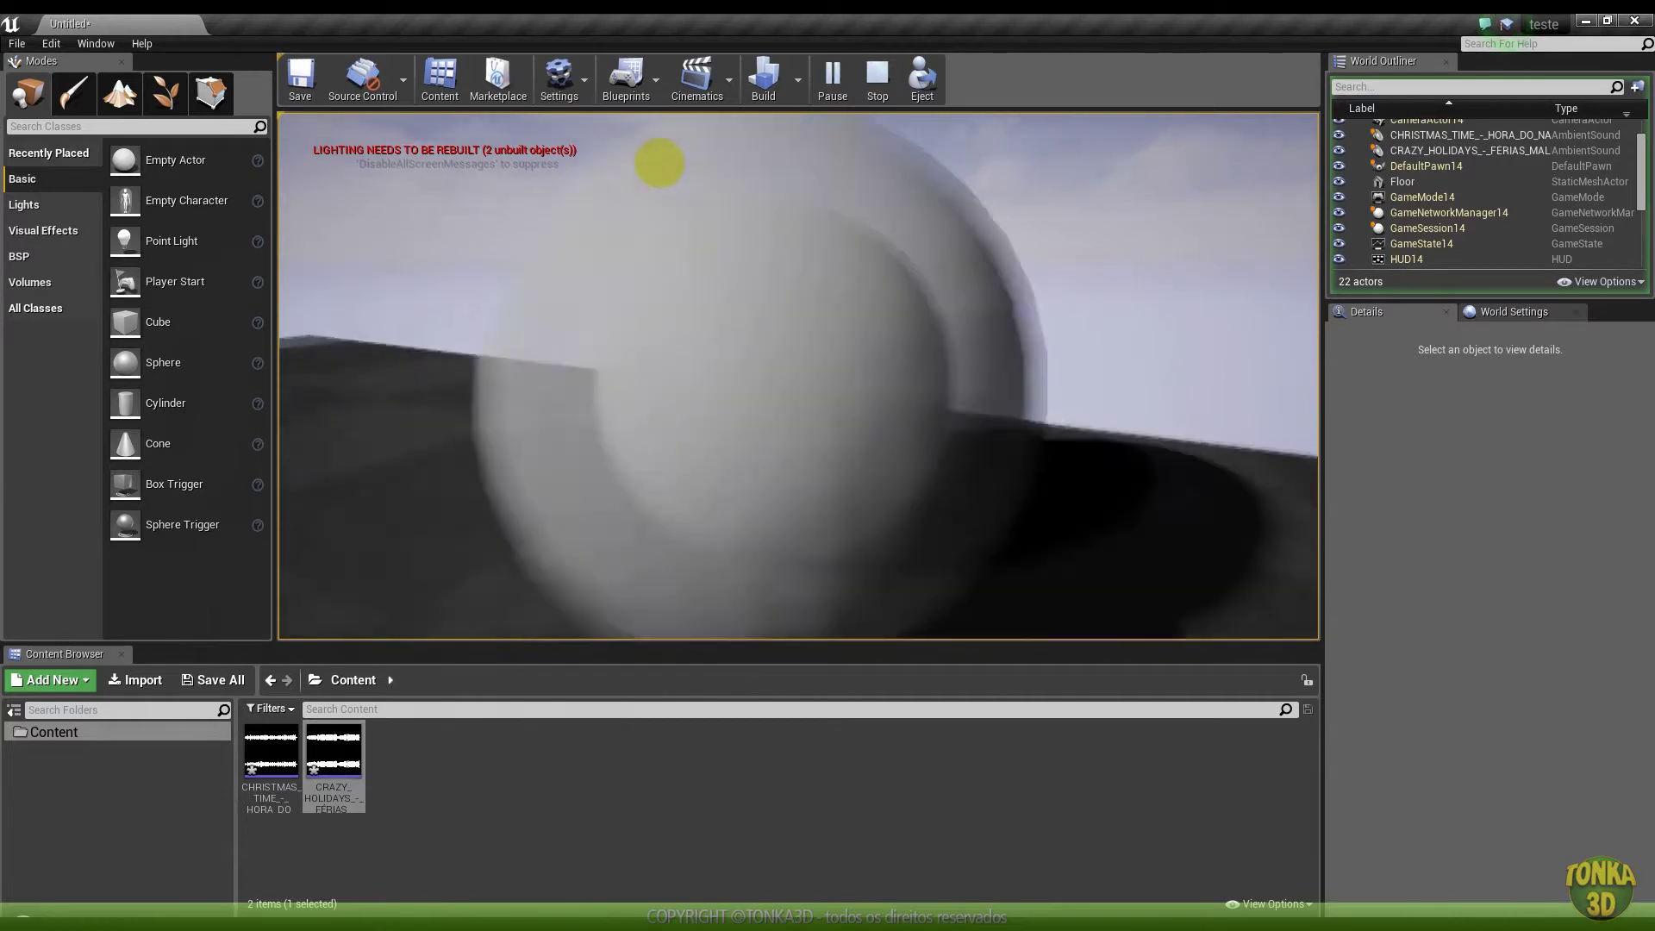
key(s)
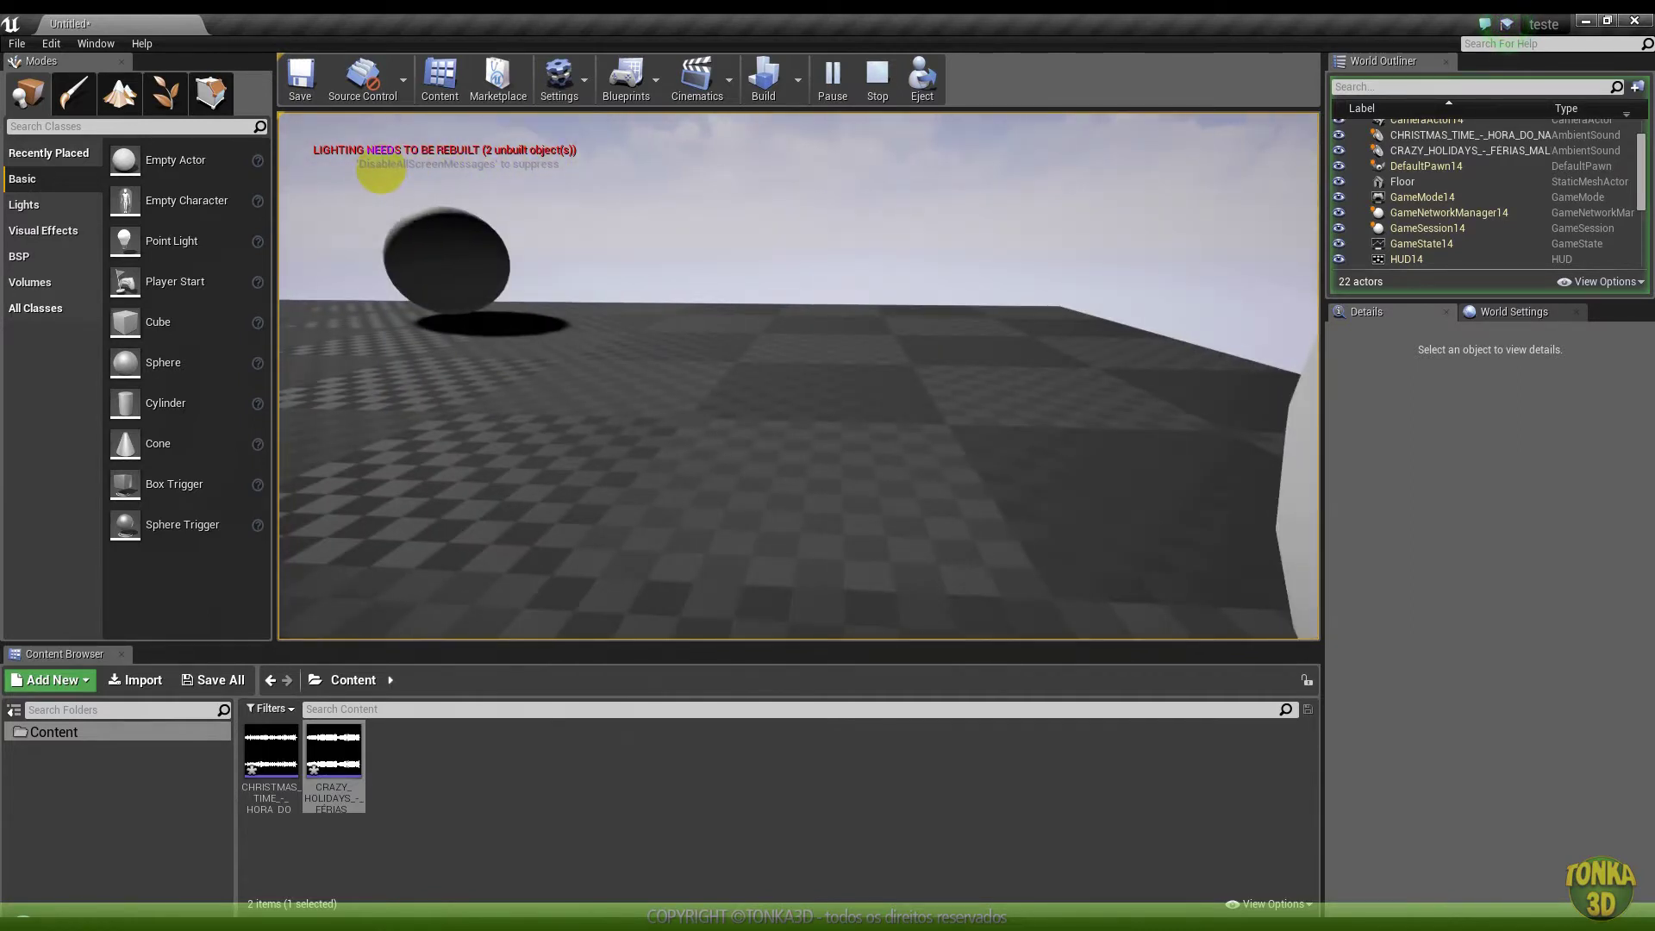
key(w)
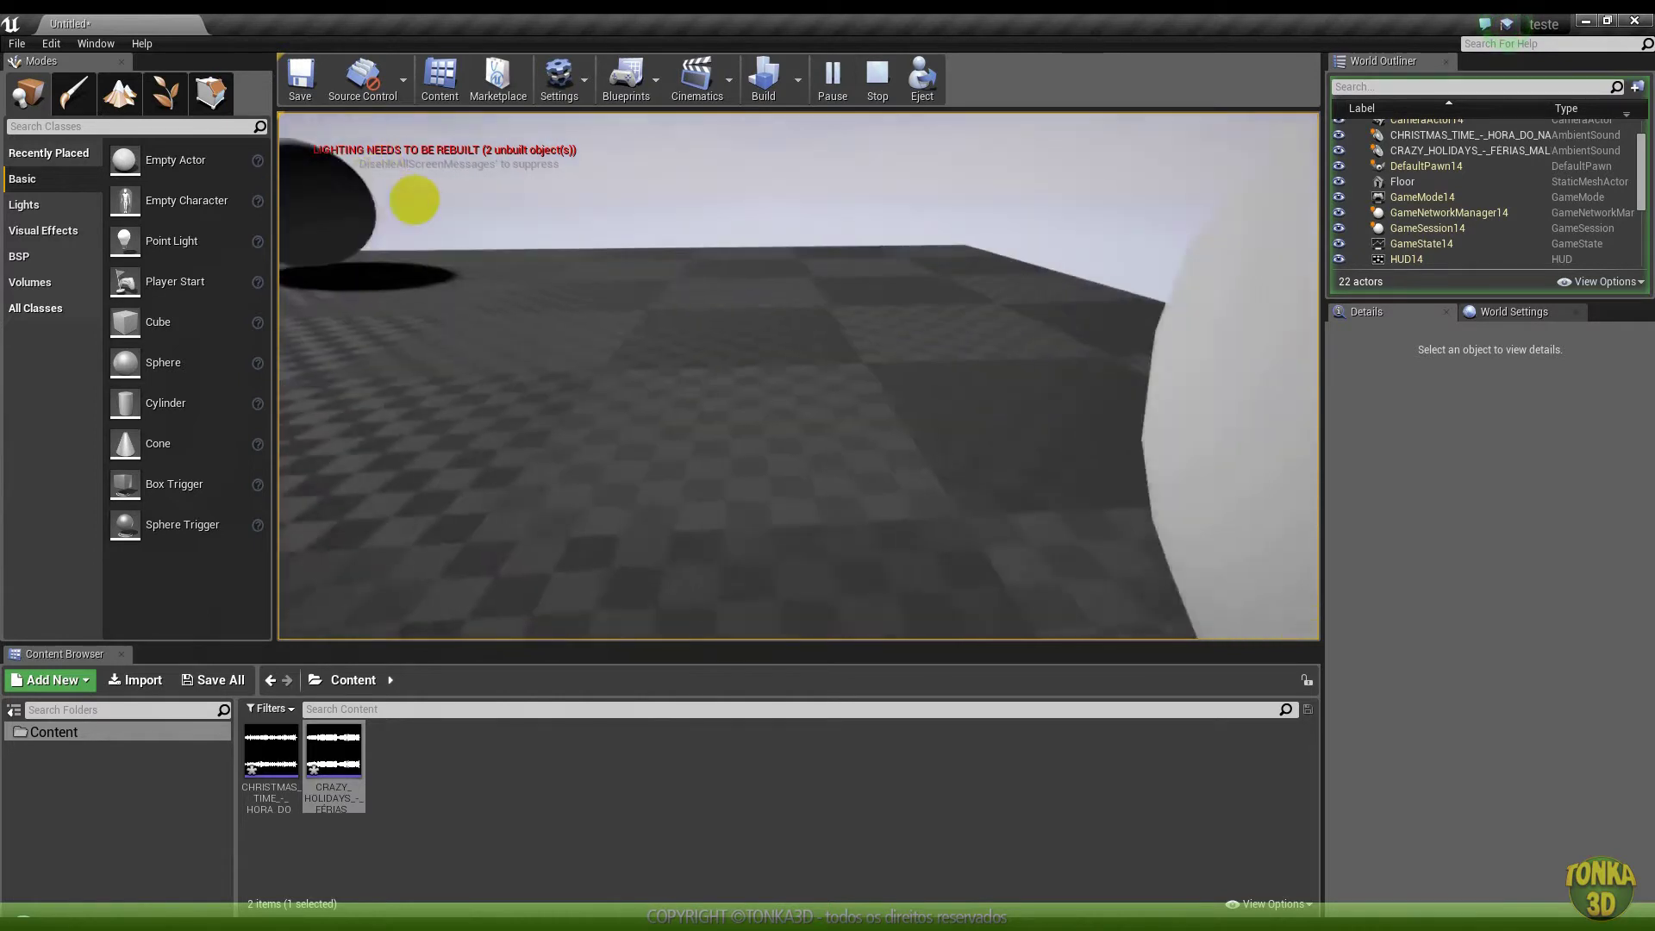
key(w)
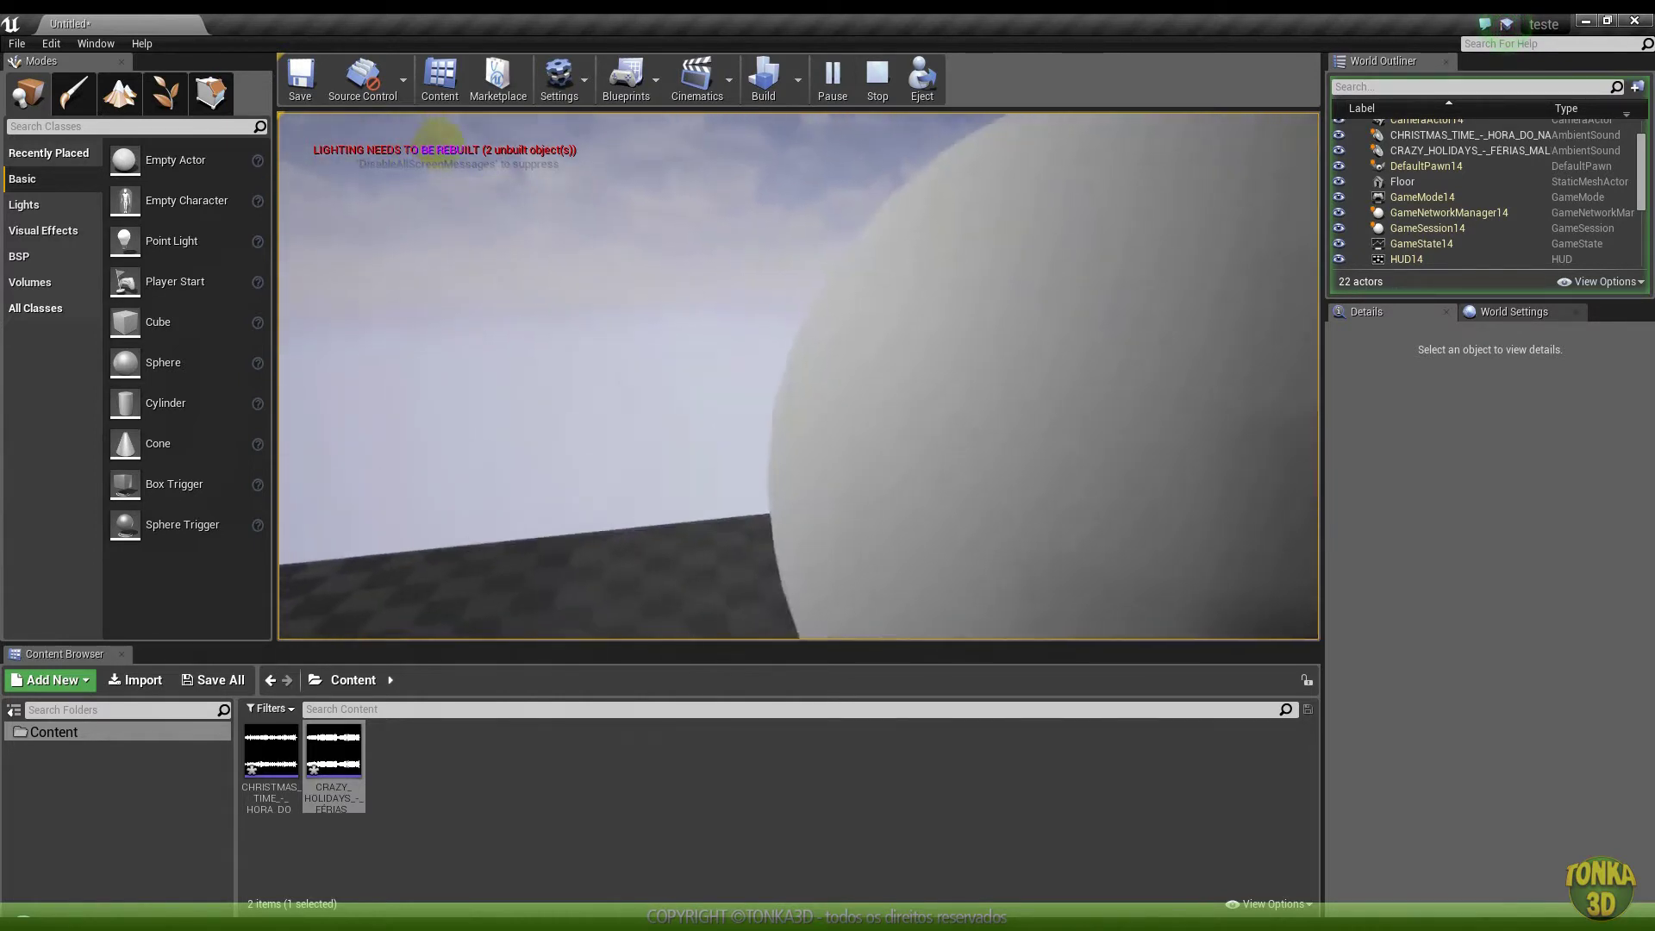
key(s)
key(Escape)
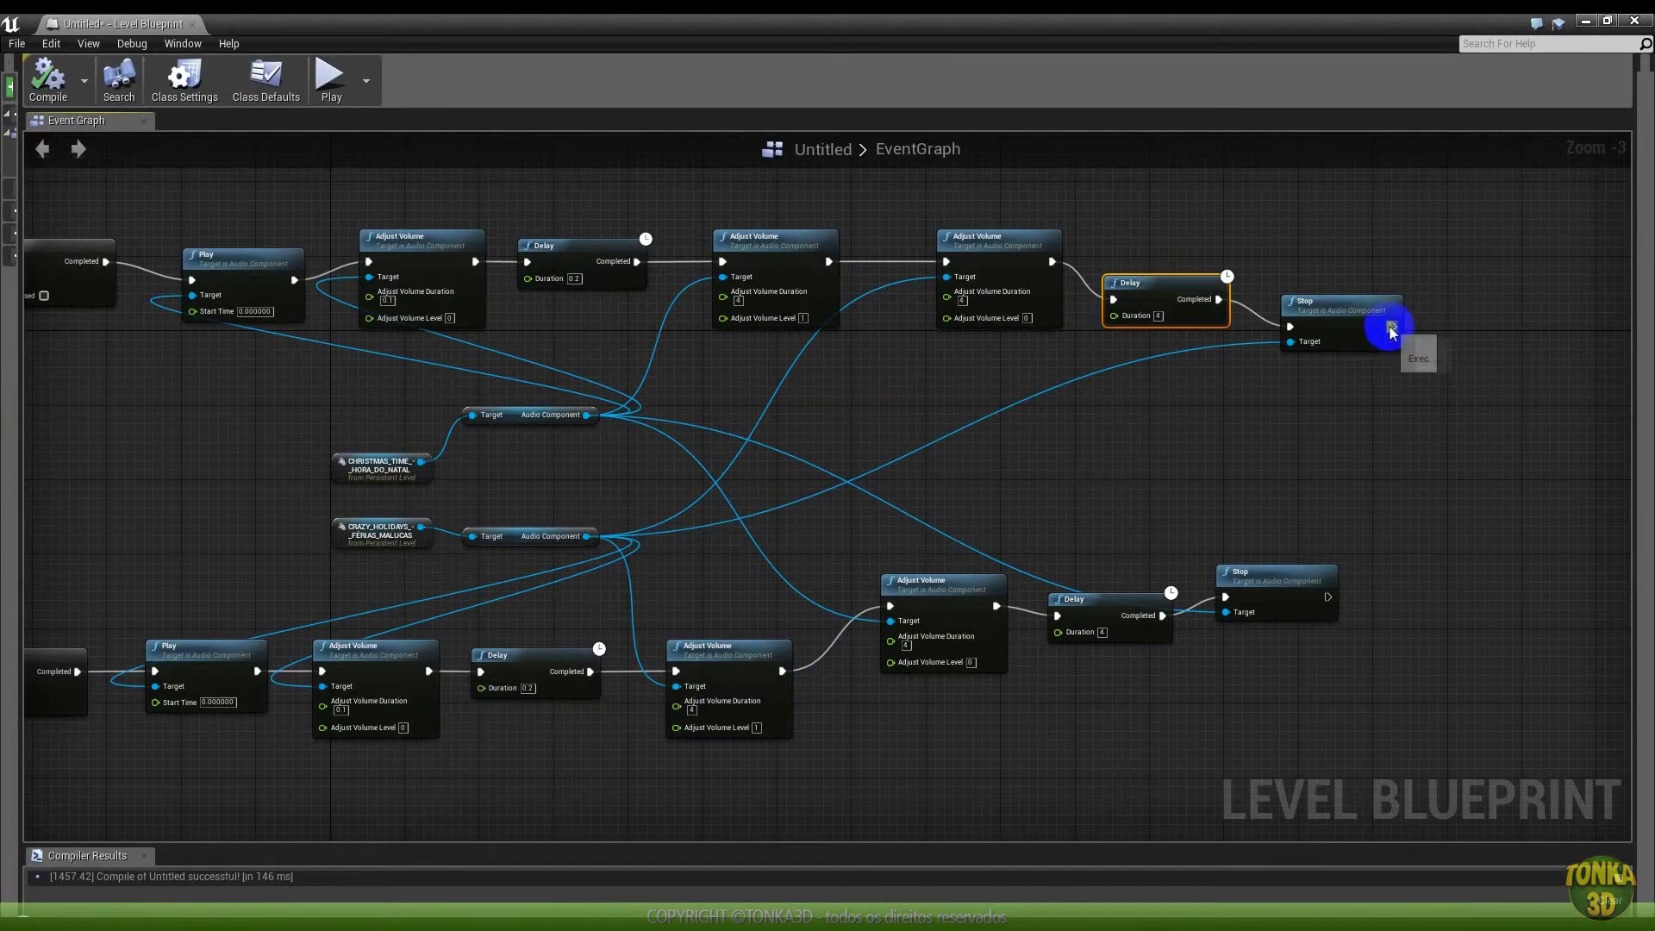
Discard a stray wire, then connect the lower Stop output to the upper DoOnce's Reset pin
drag(1391, 329, 175, 348)
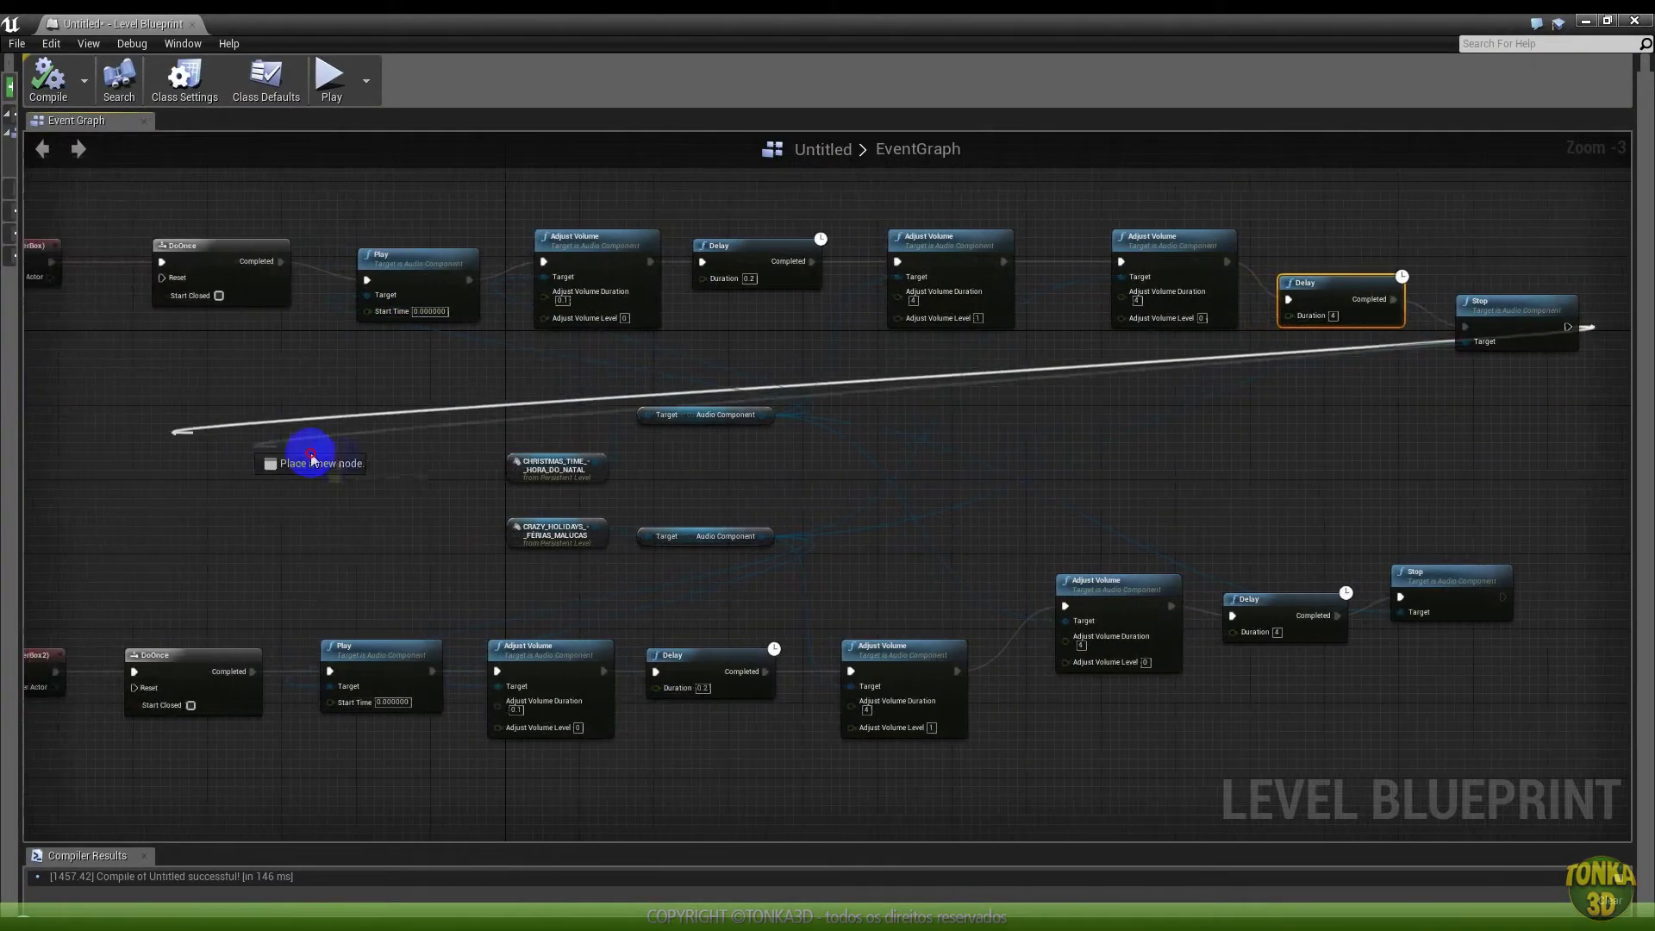
mouse_move(175, 349)
mouse_down()
mouse_move(773, 487)
mouse_move(1156, 441)
mouse_up()
click(1221, 388)
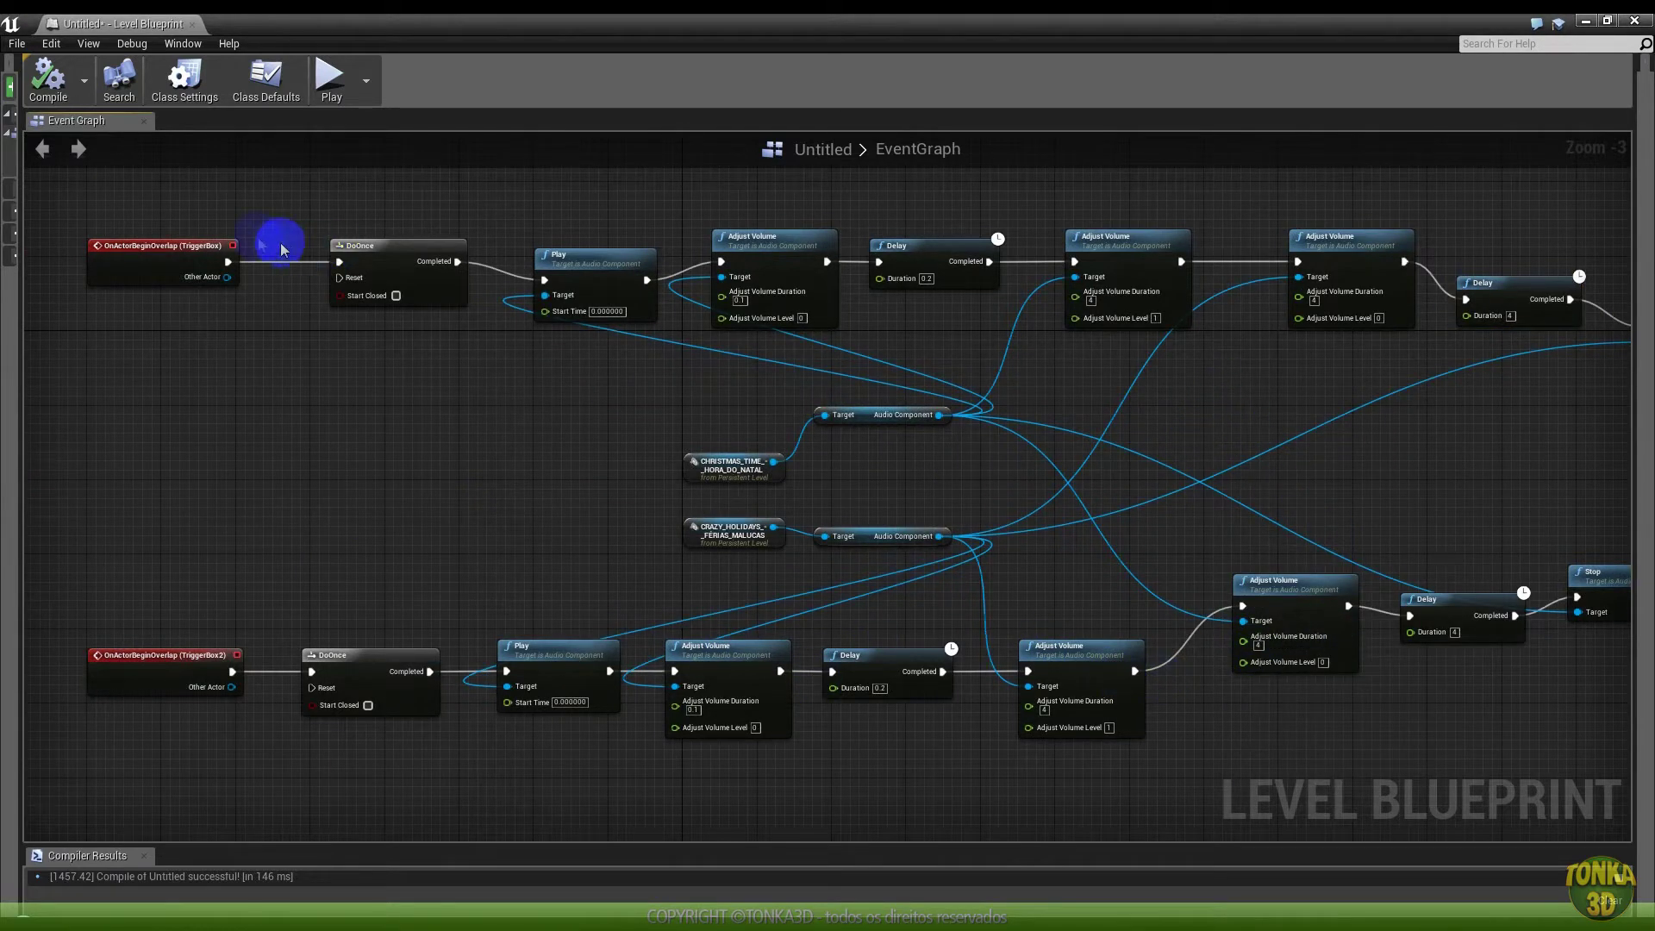
scroll(468, 372, down, 1)
scroll(1488, 520, down, 1)
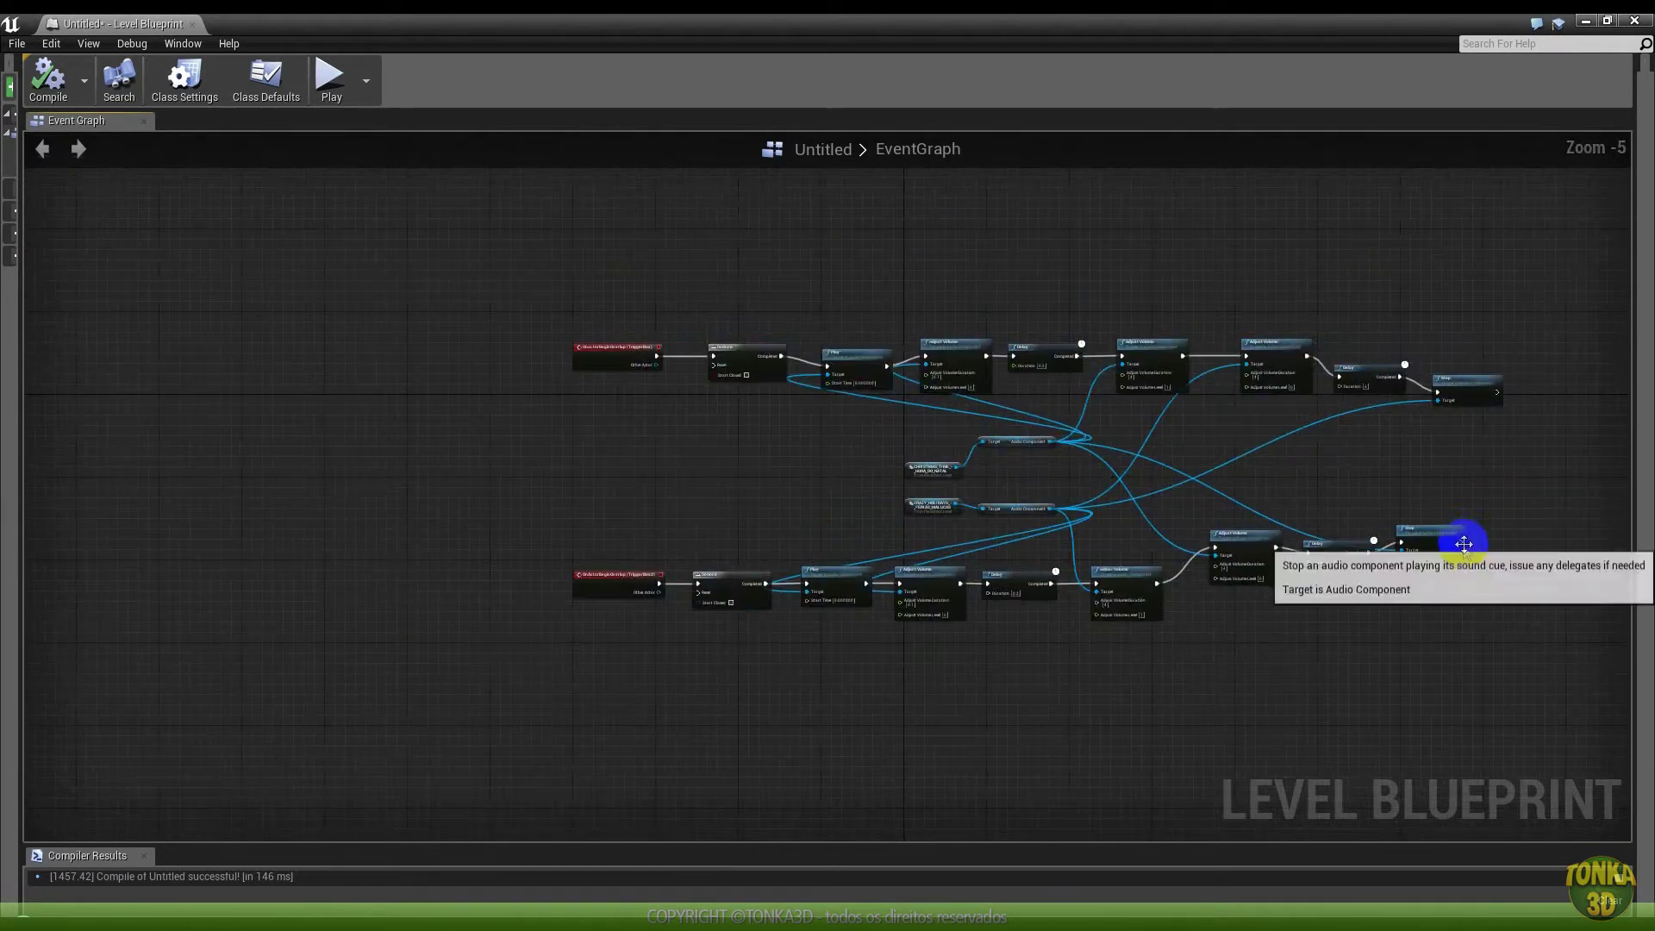
scroll(1460, 546, up, 2)
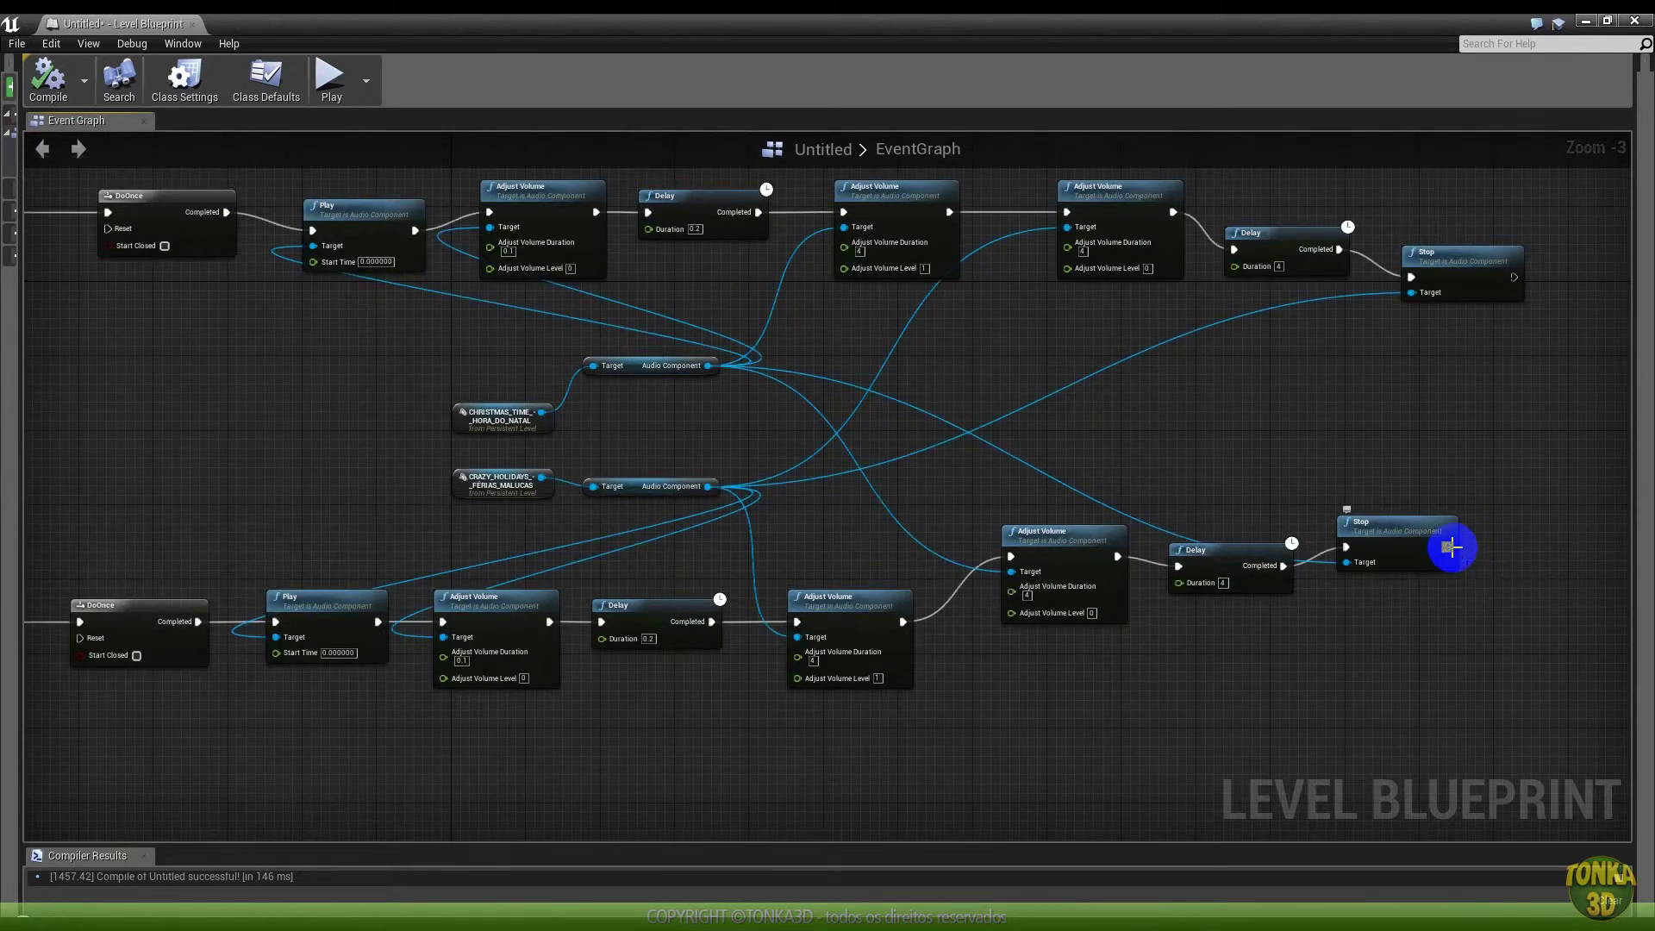
drag(1454, 552, 240, 632)
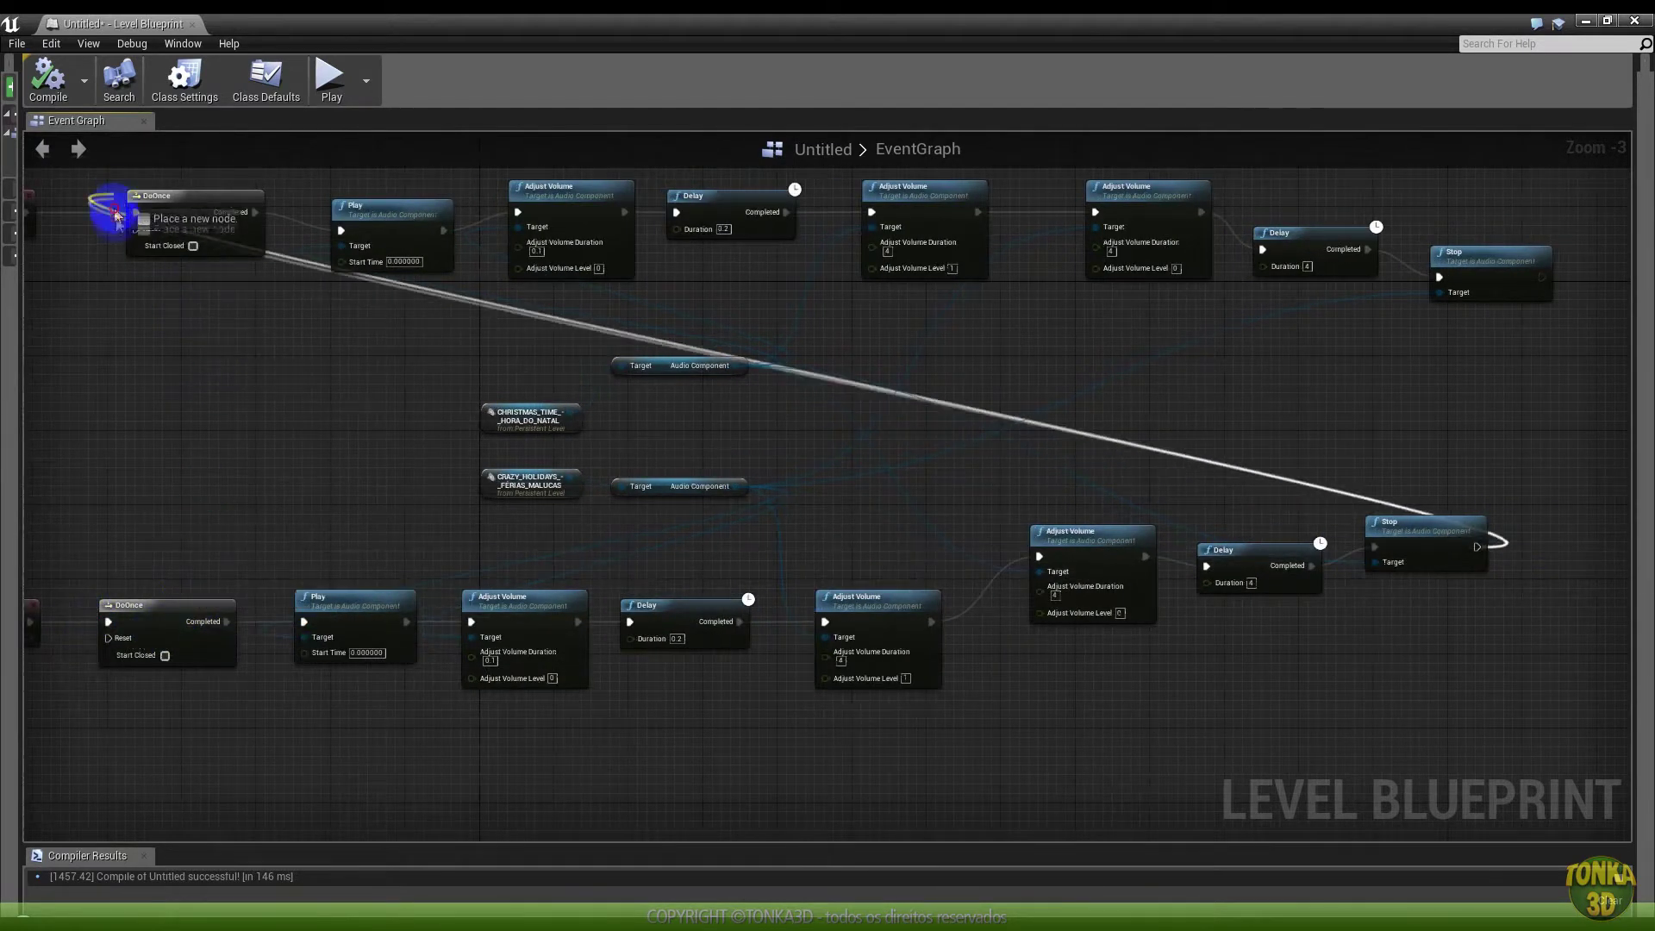
drag(239, 632, 137, 229)
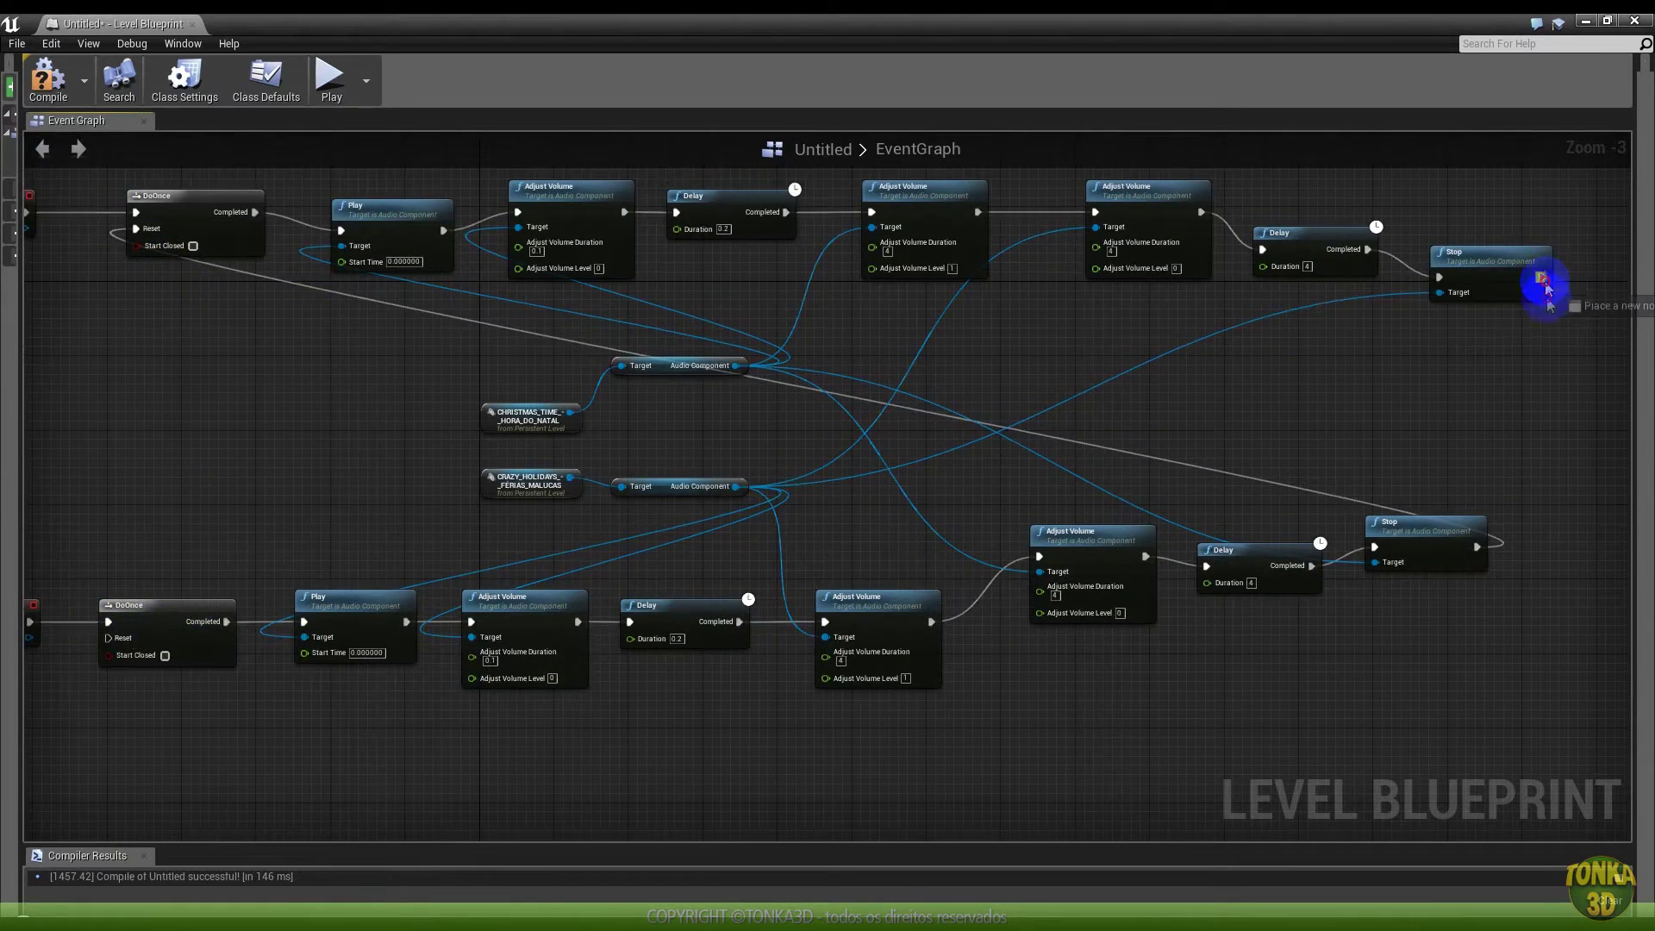
Connect the upper Stop output to the lower DoOnce's Reset, compile, and return to the level editor
drag(1541, 278, 107, 638)
right_drag(328, 490, 810, 506)
scroll(811, 506, down, 2)
scroll(1250, 490, up, 1)
click(47, 78)
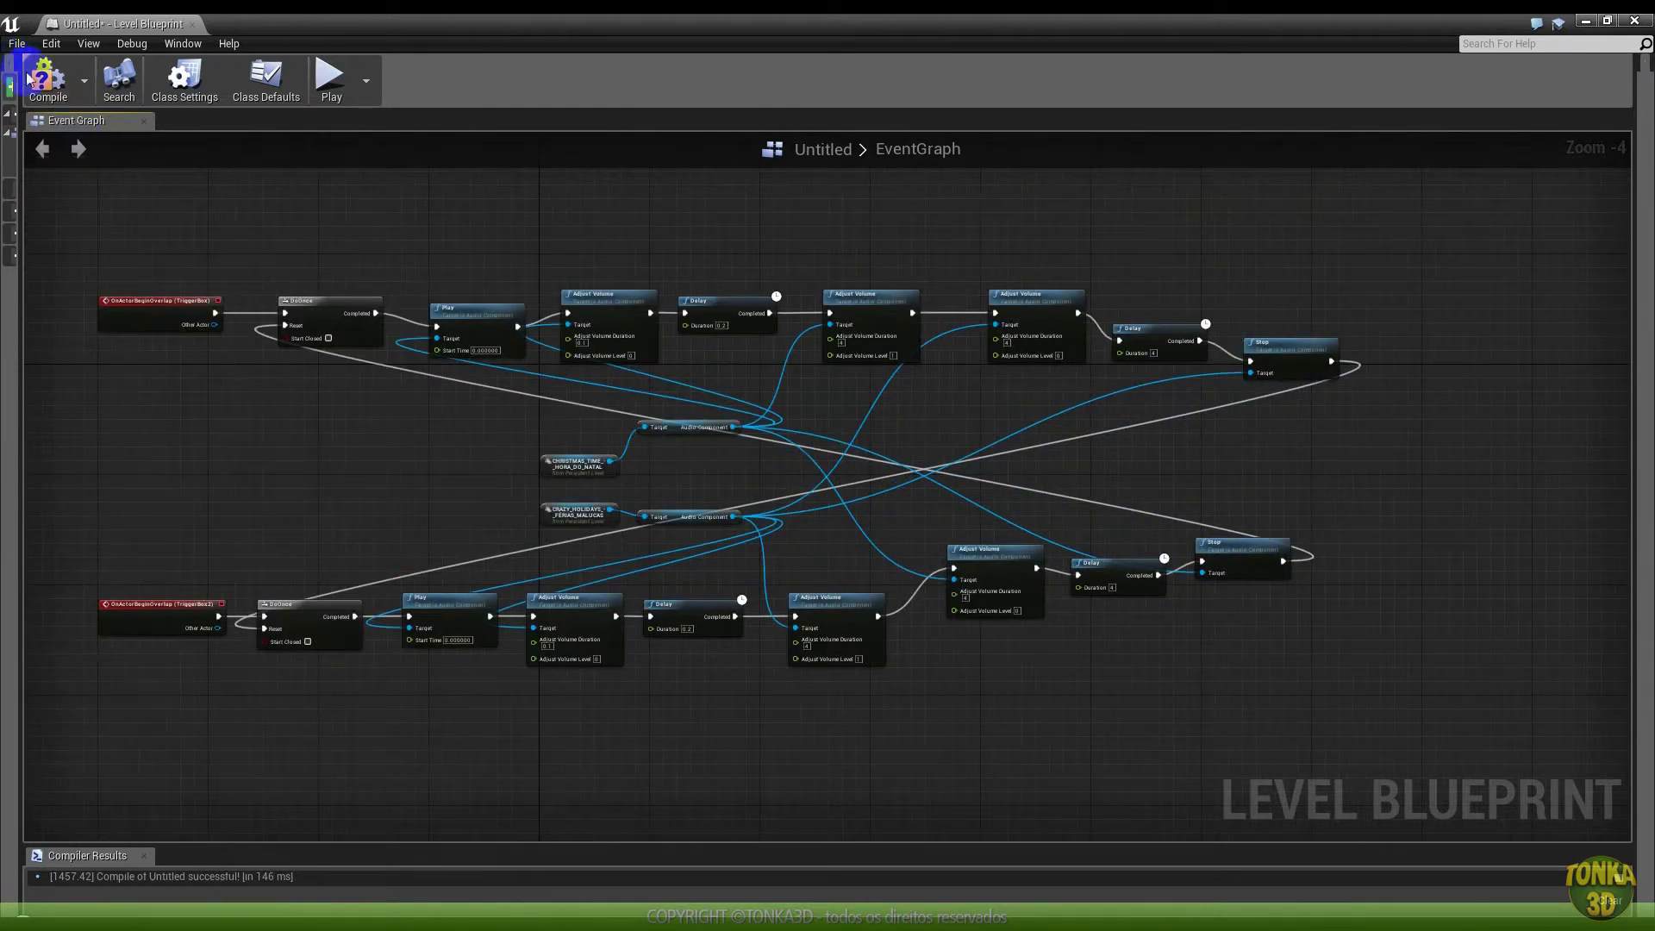
click(1585, 25)
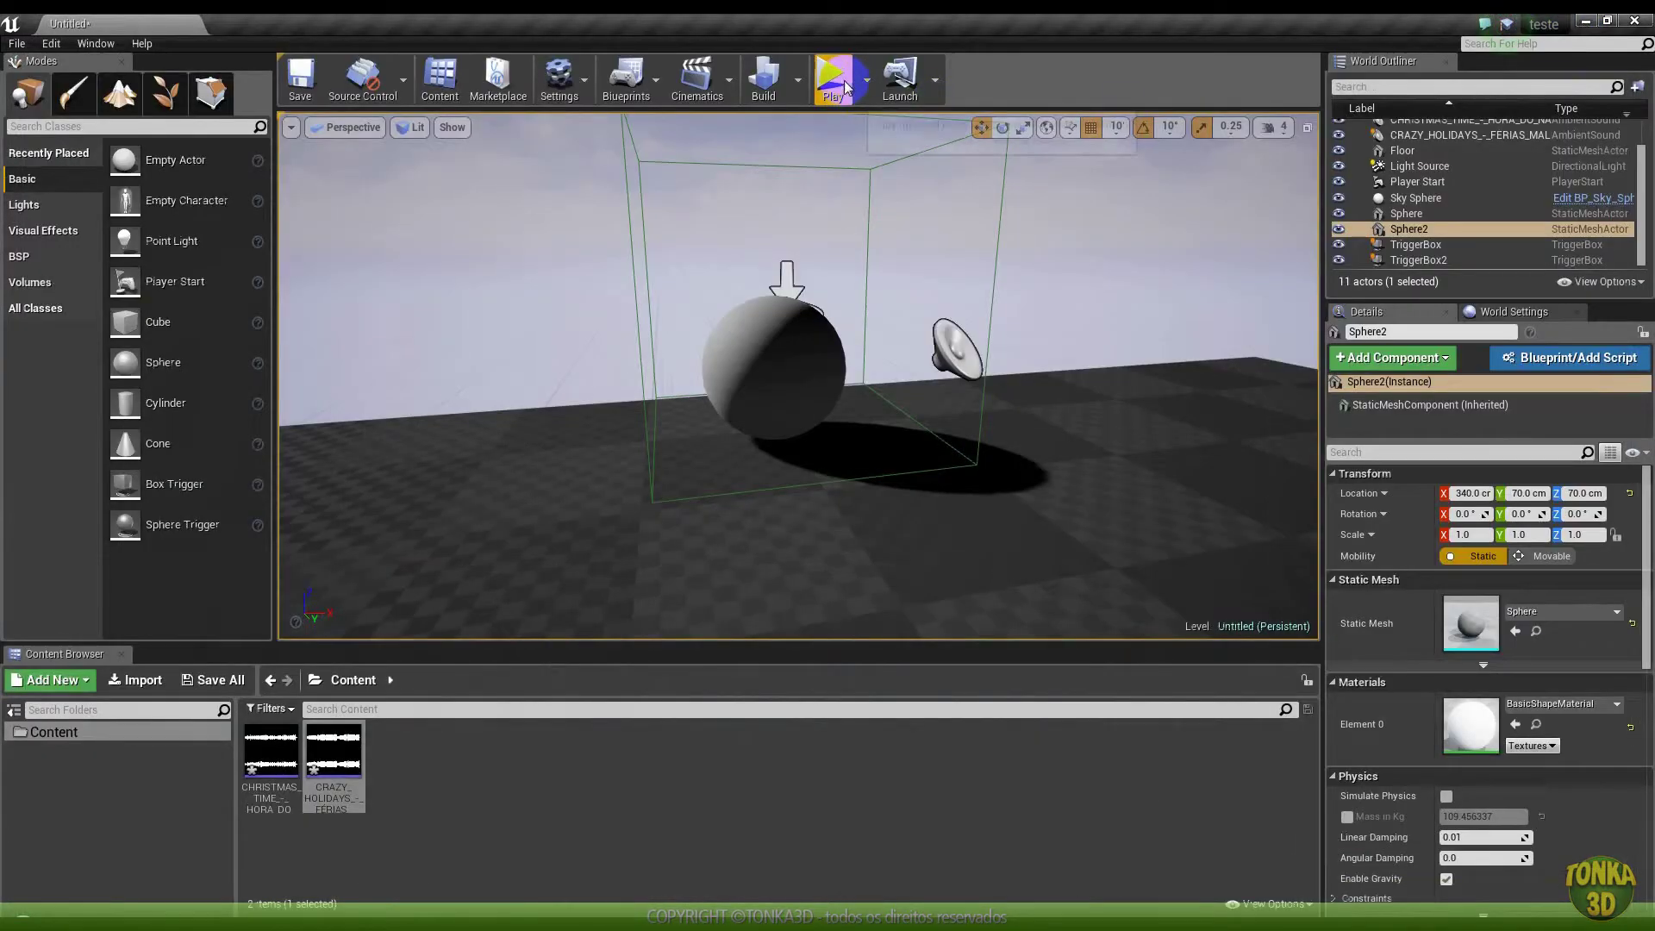
Run a roughly 25-second play-test walking between the two music trigger boxes, then stop it
click(832, 77)
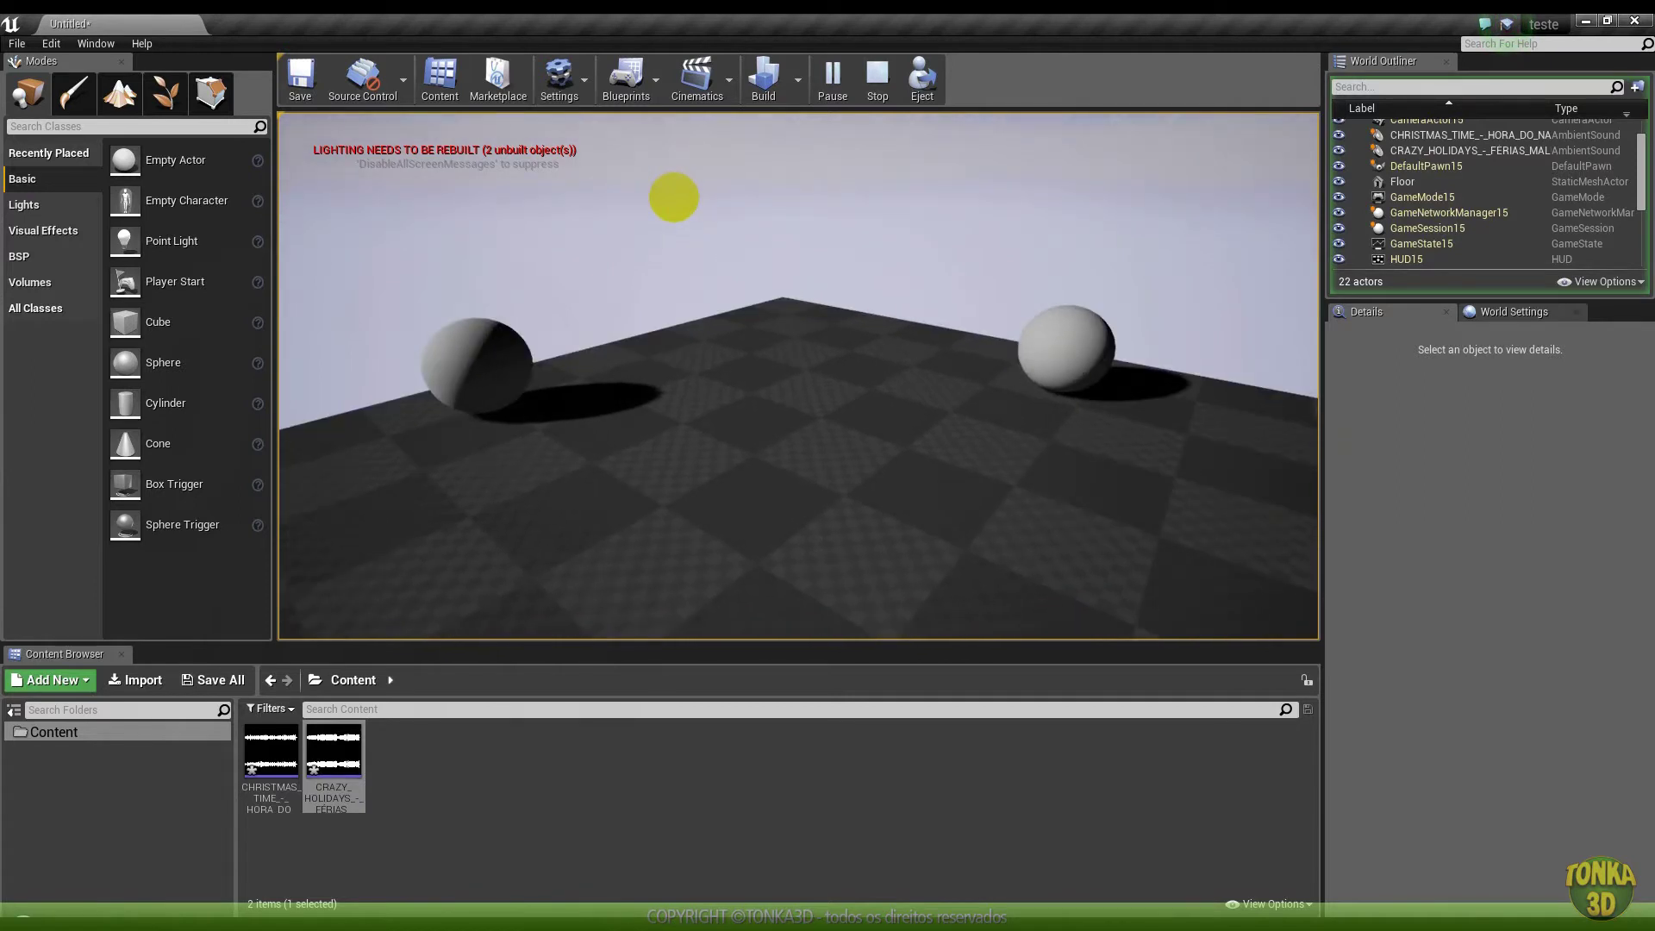
key(Escape)
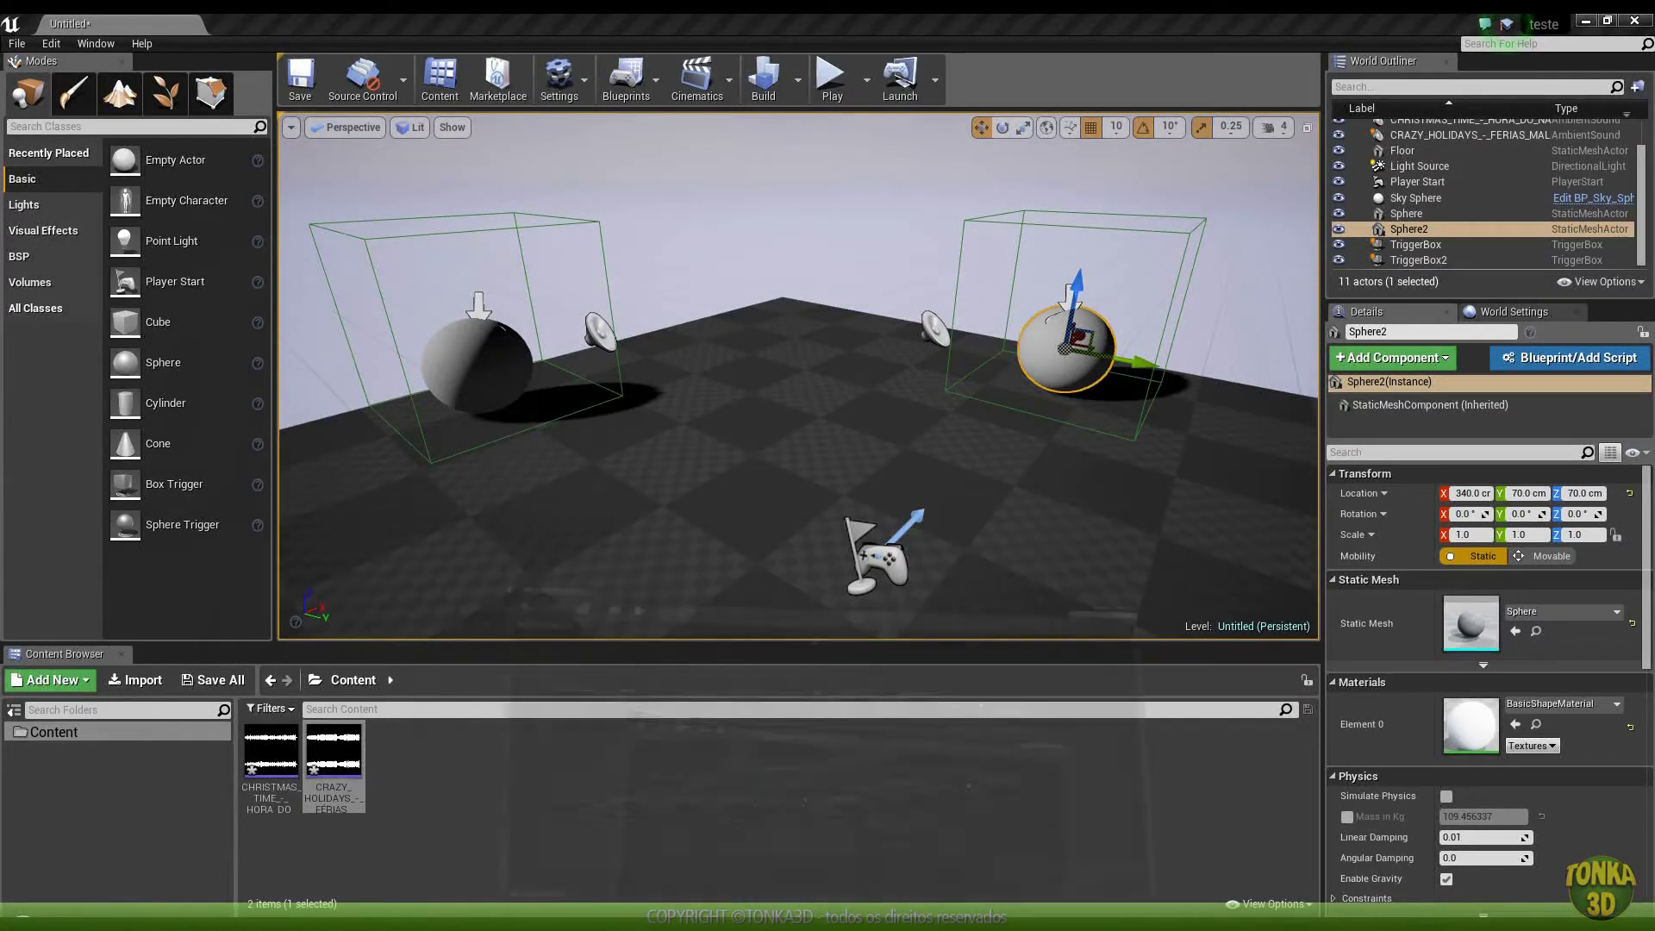
Restore the Level Blueprint window and marquee-select every node in its event graph
click(712, 882)
right_drag(402, 509, 565, 525)
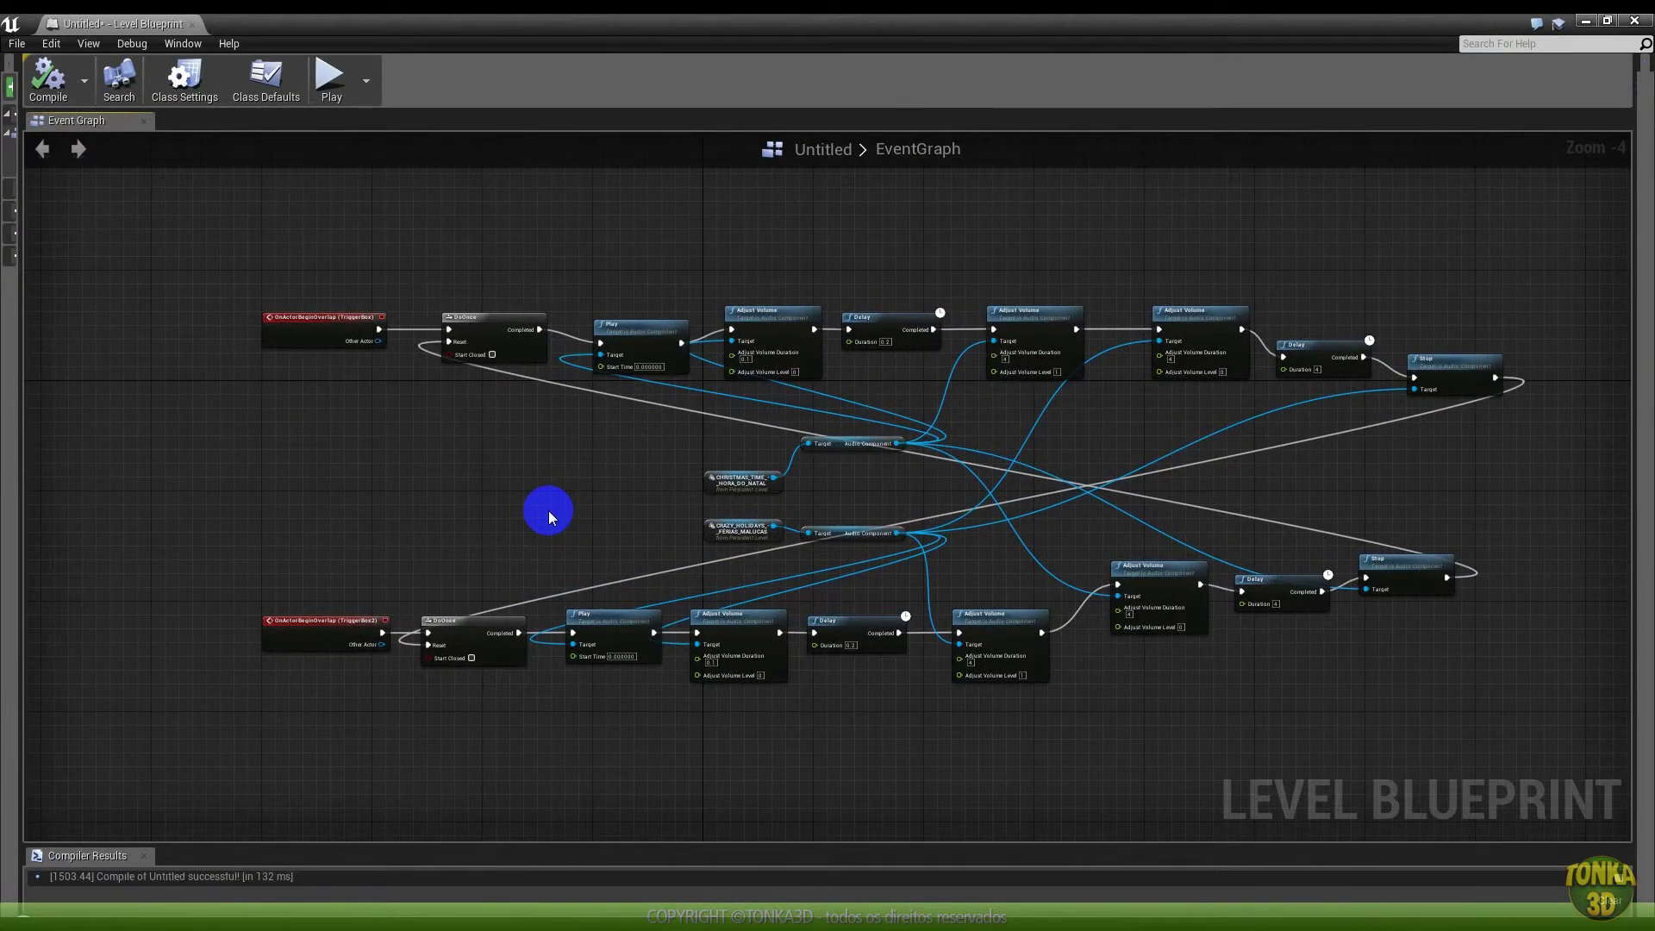
drag(147, 217, 1570, 745)
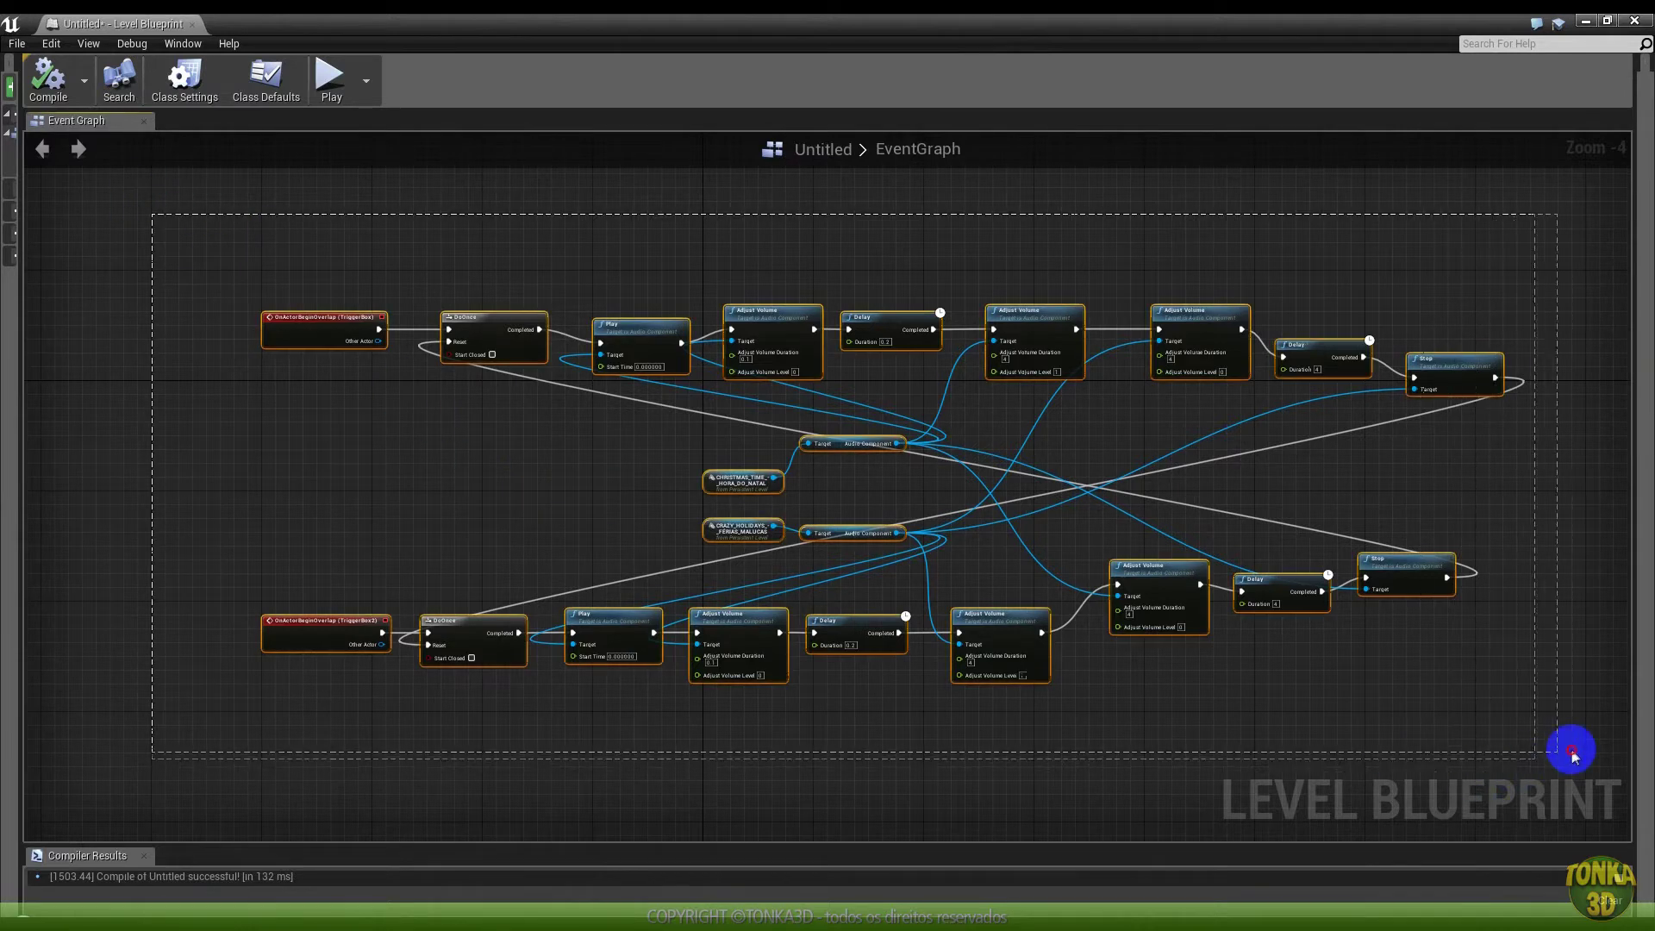
drag(236, 244, 1509, 794)
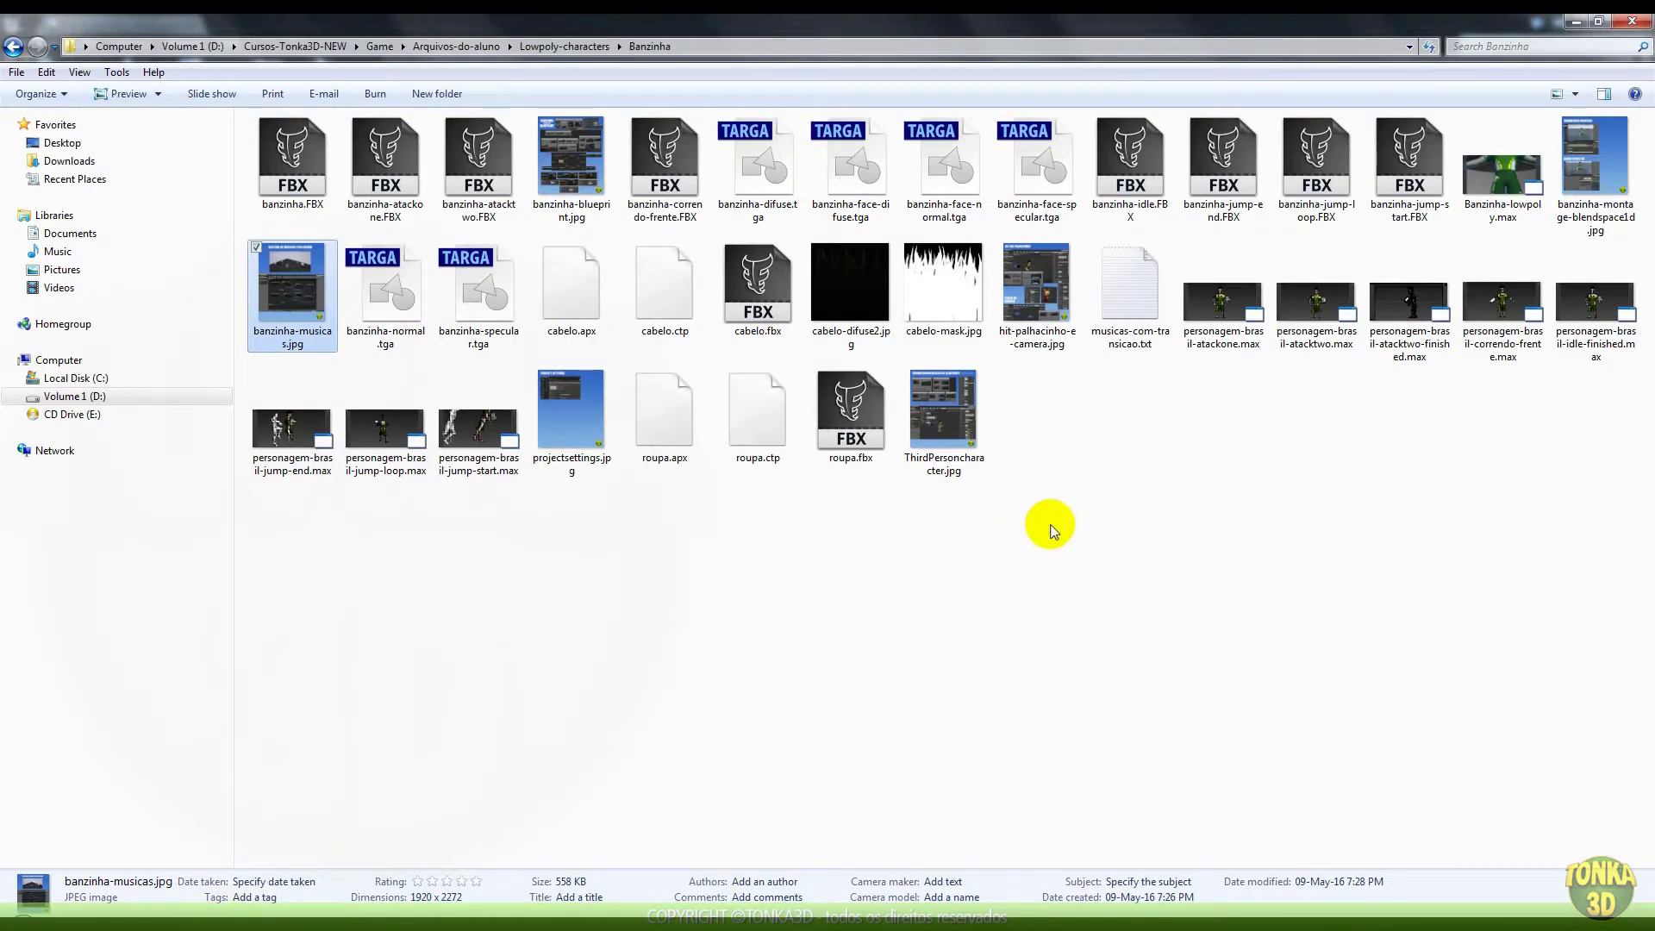
Create a new text document in the Banzinha folder named teste.txt
click(1045, 532)
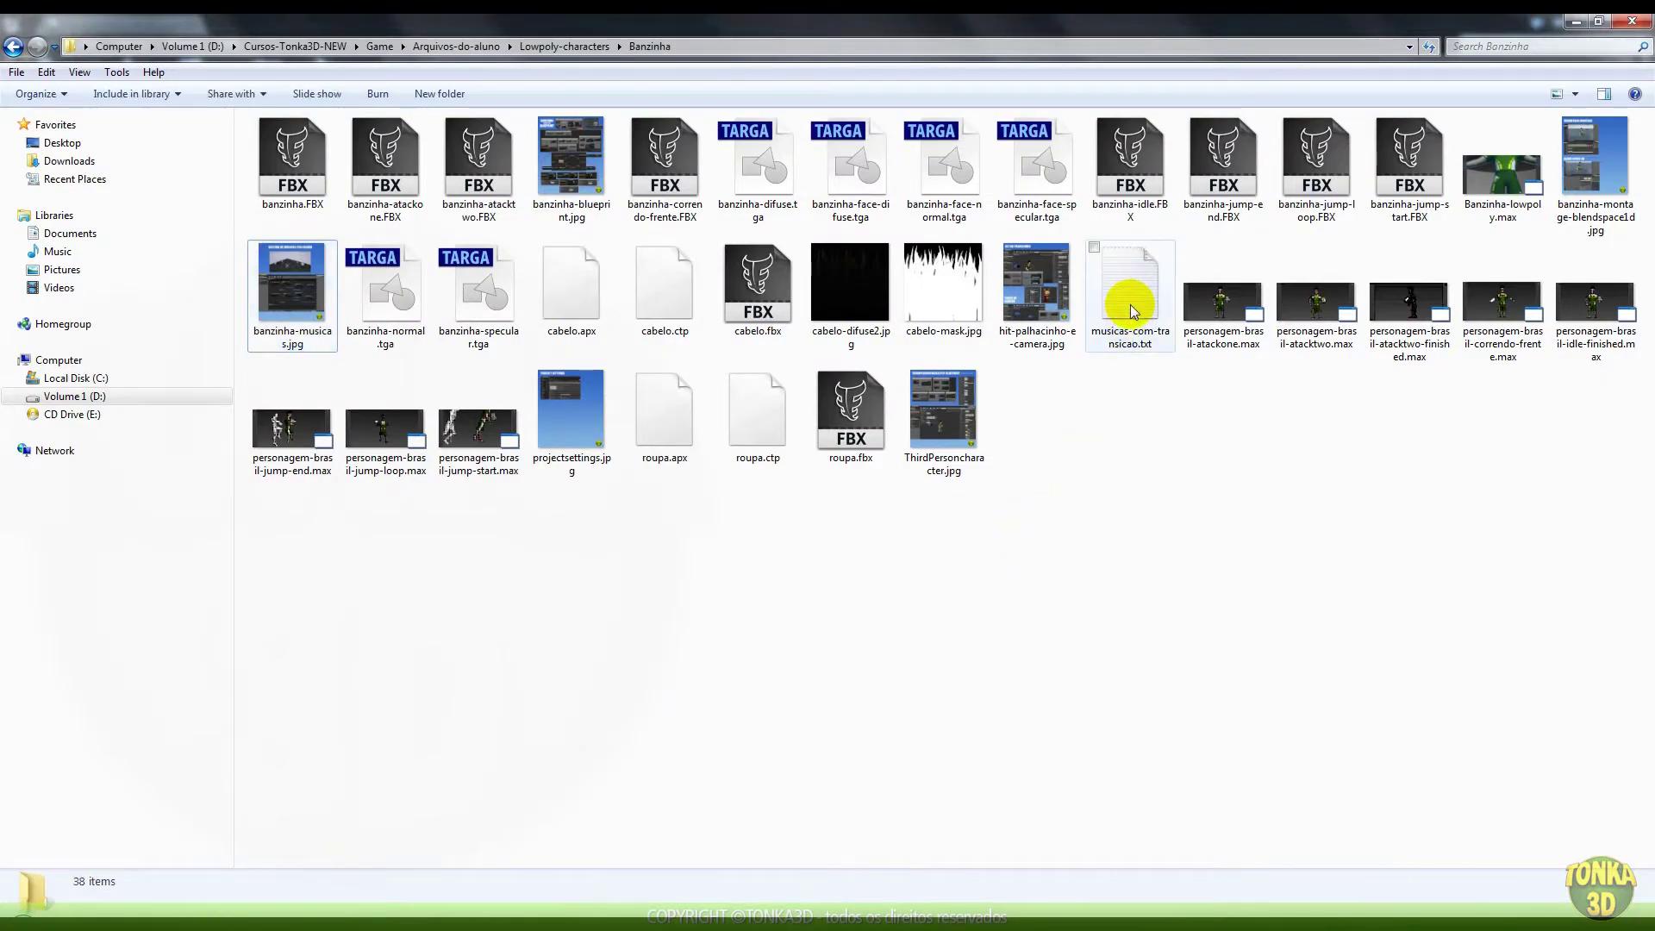
right_click(974, 565)
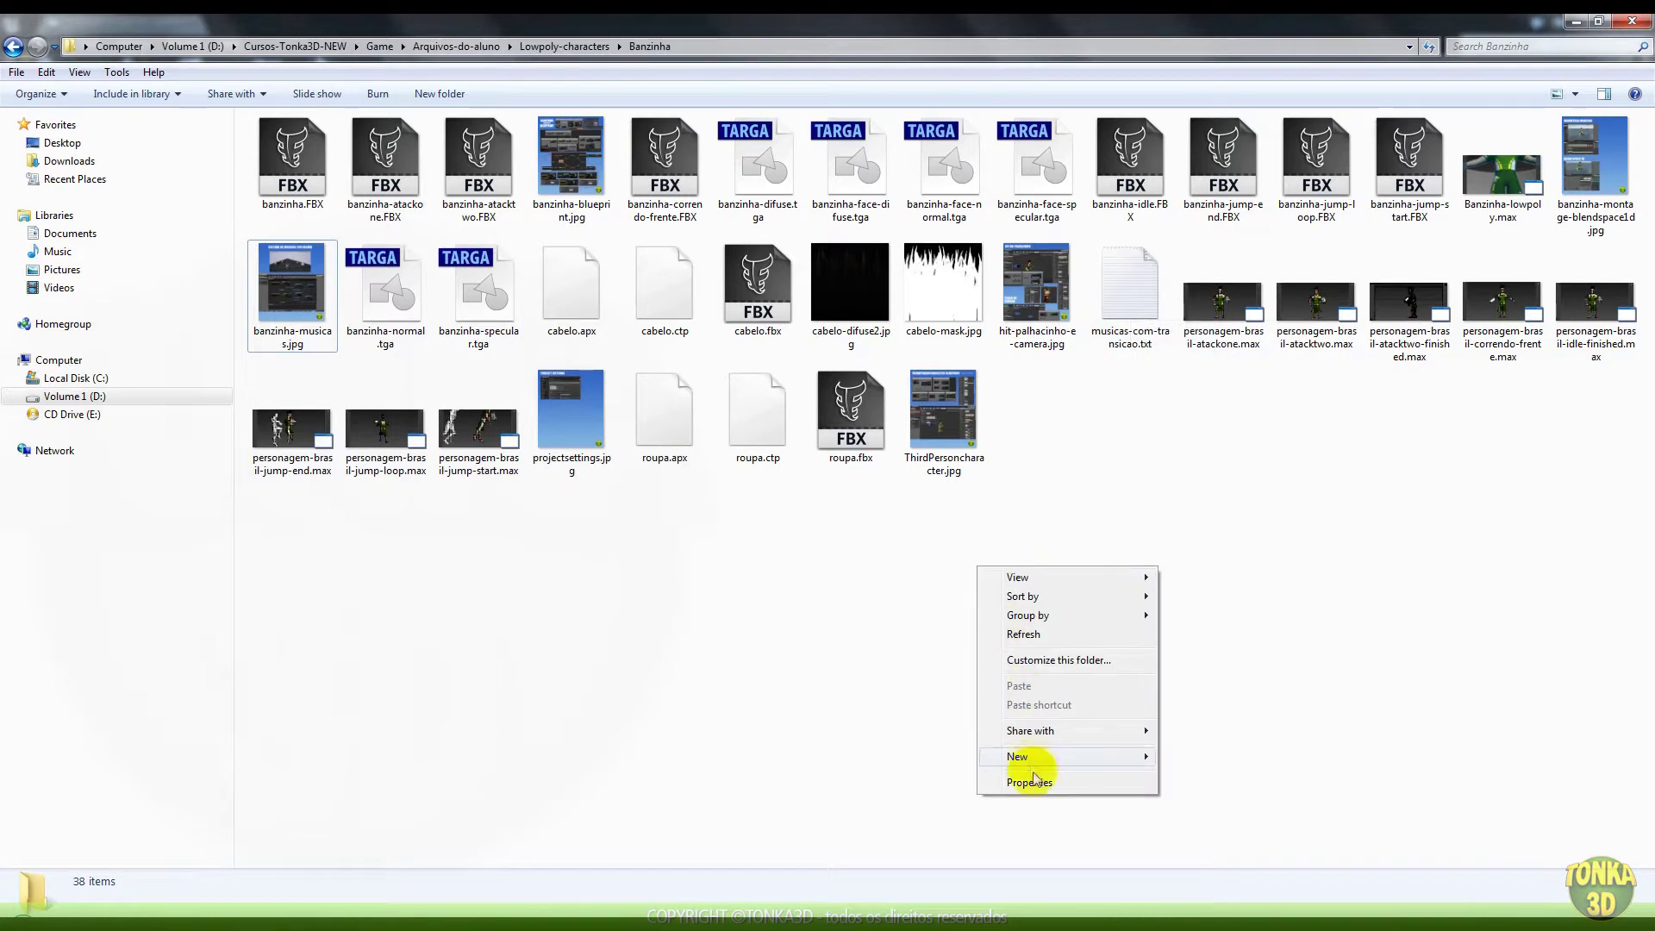
mouse_move(1038, 767)
click(1204, 699)
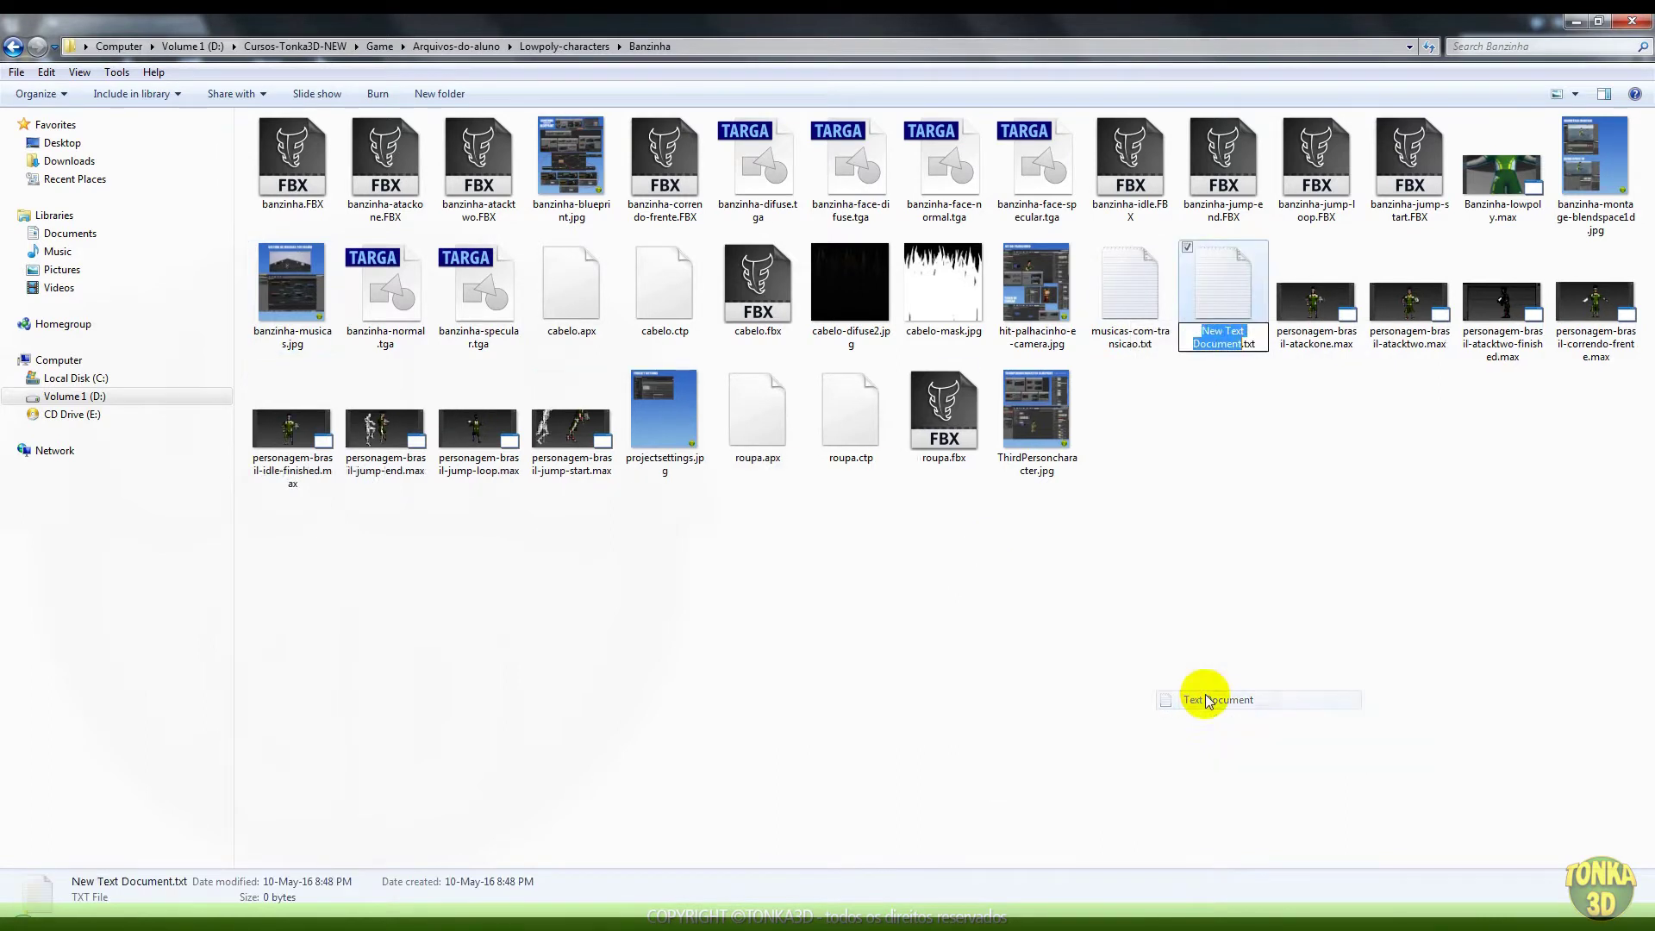
double_click(1224, 344)
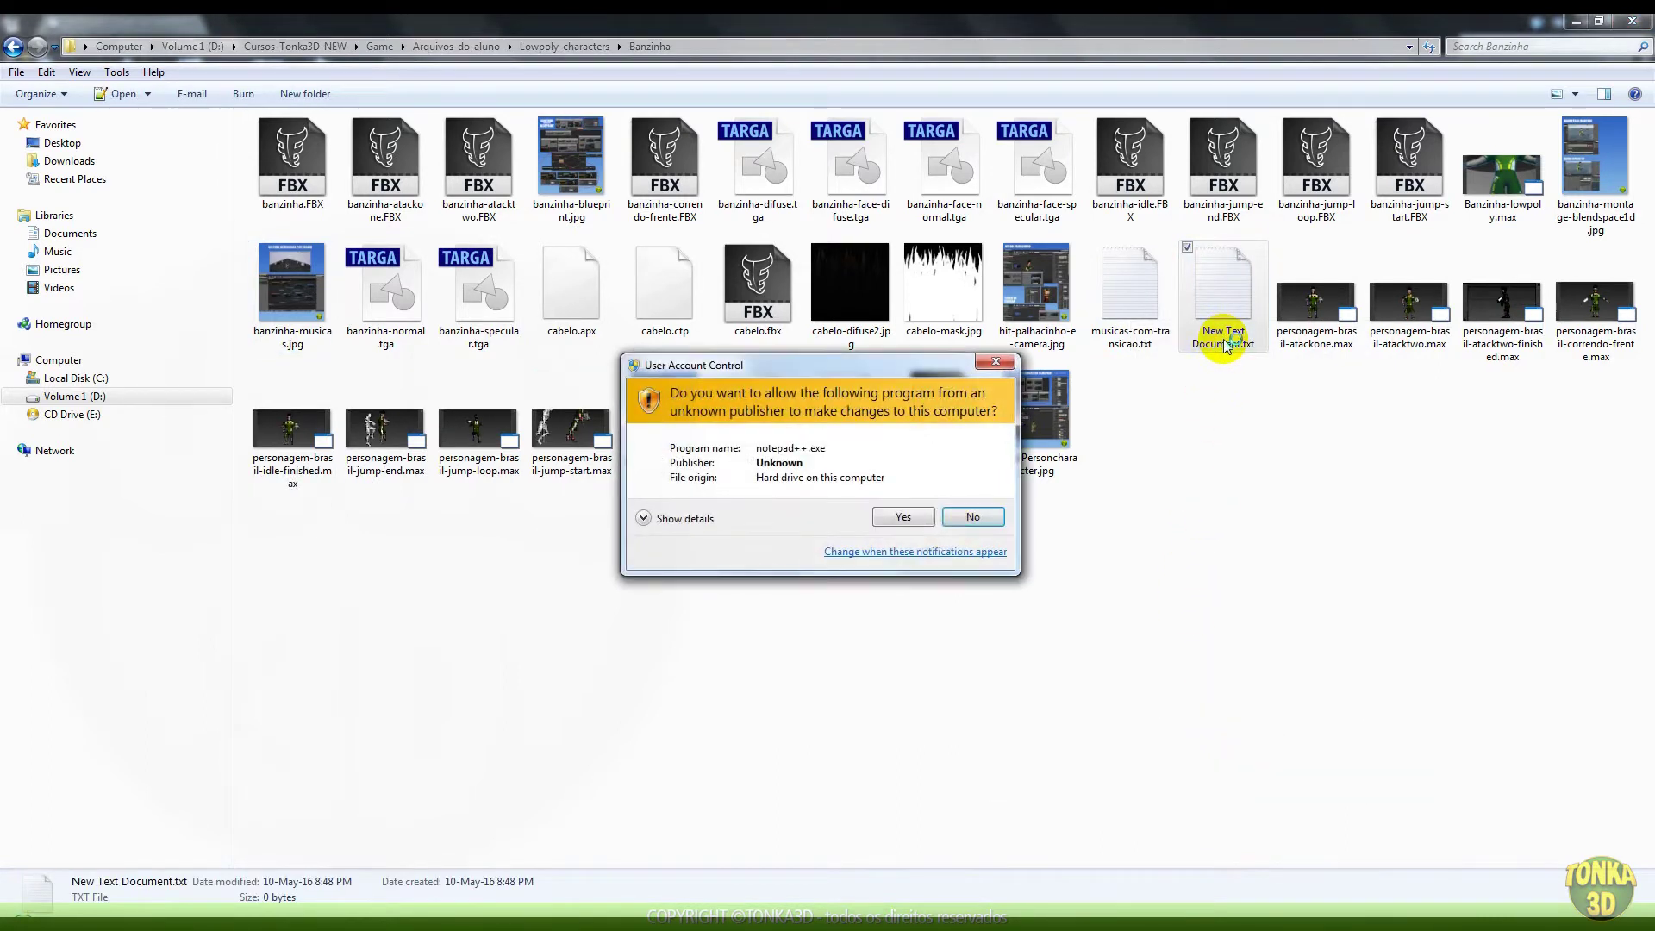
click(995, 522)
click(1223, 339)
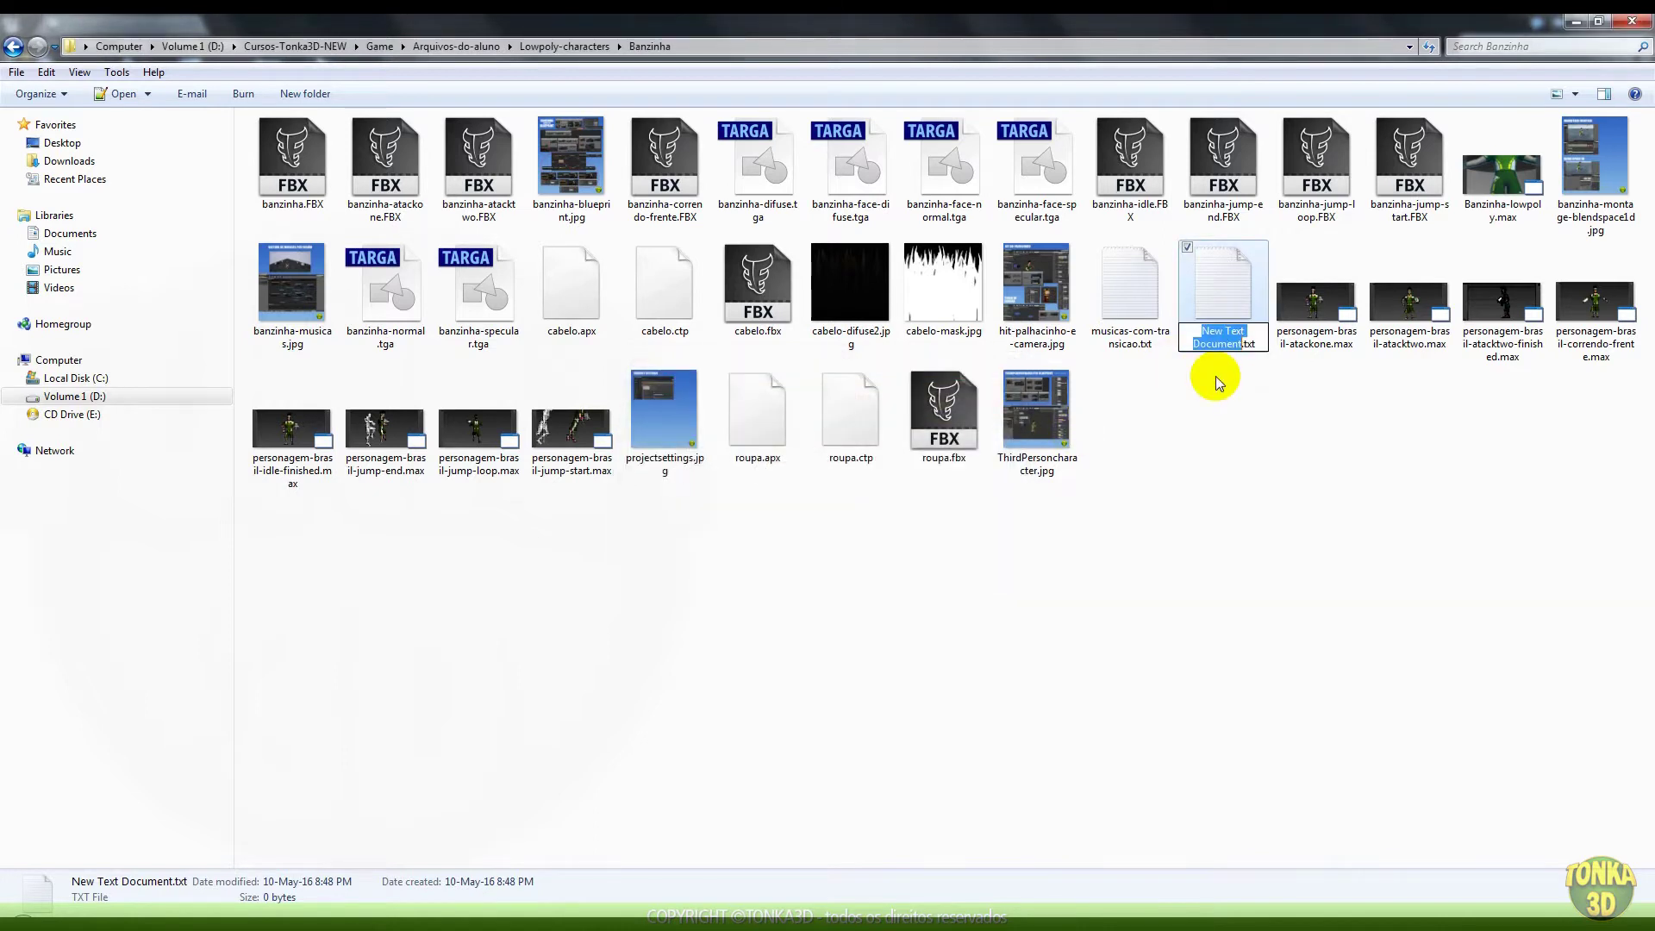
text(teste)
key(Return)
Open teste.txt in Notepad++ and paste the copied blueprint nodes into it
click(872, 500)
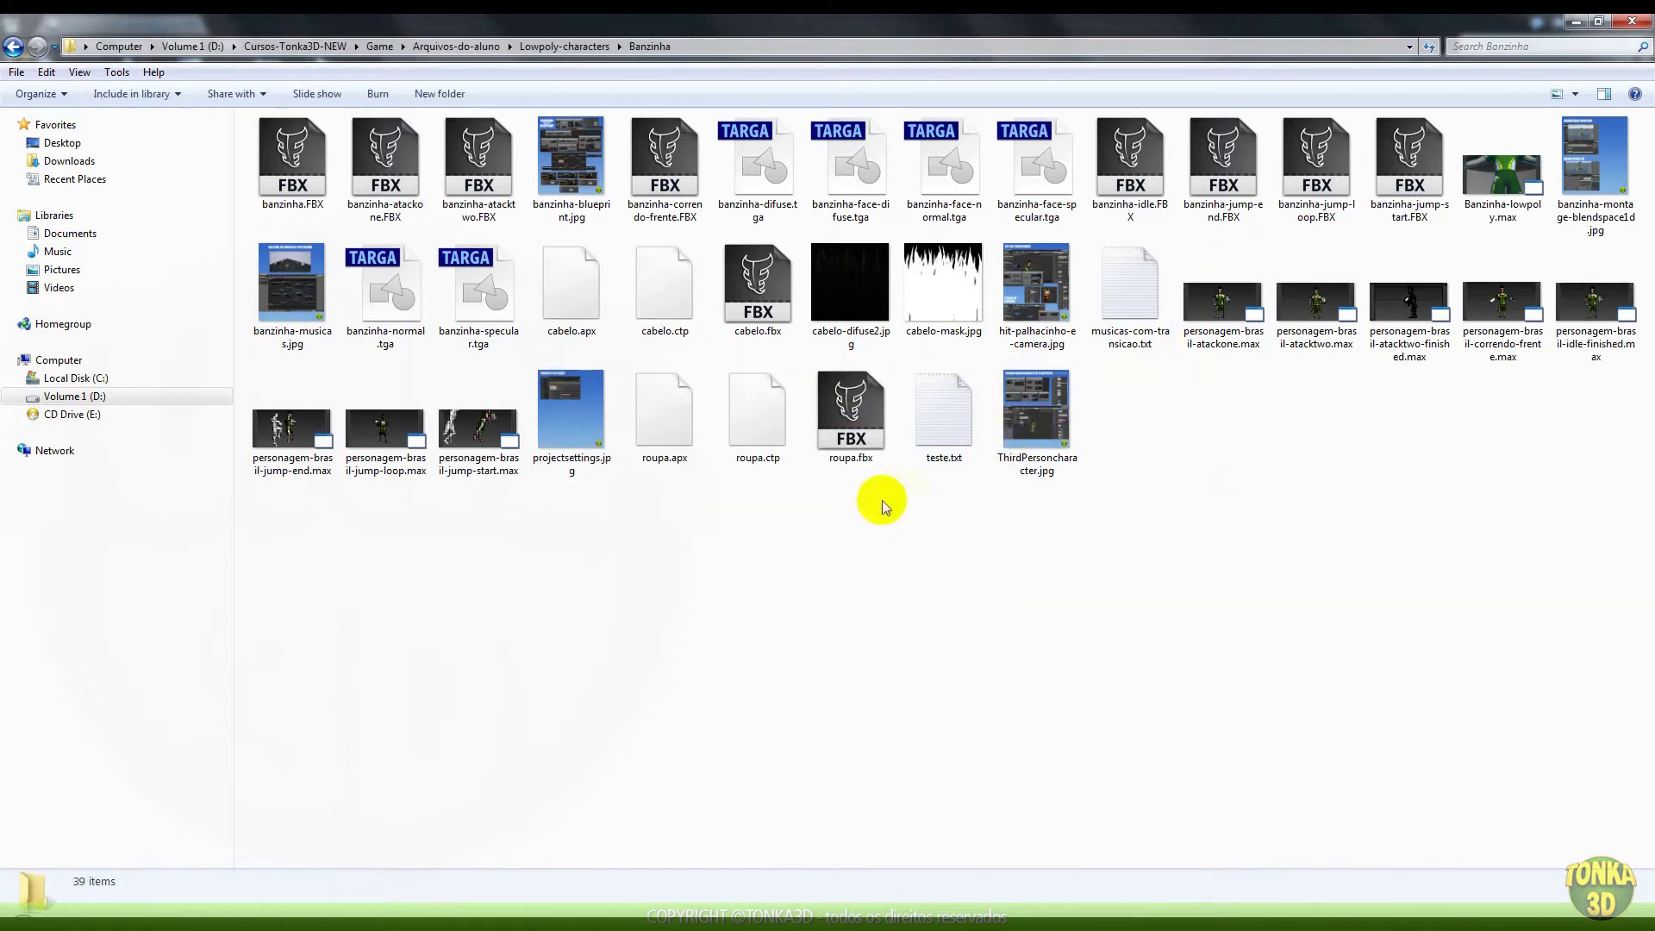
click(954, 428)
double_click(952, 428)
click(897, 521)
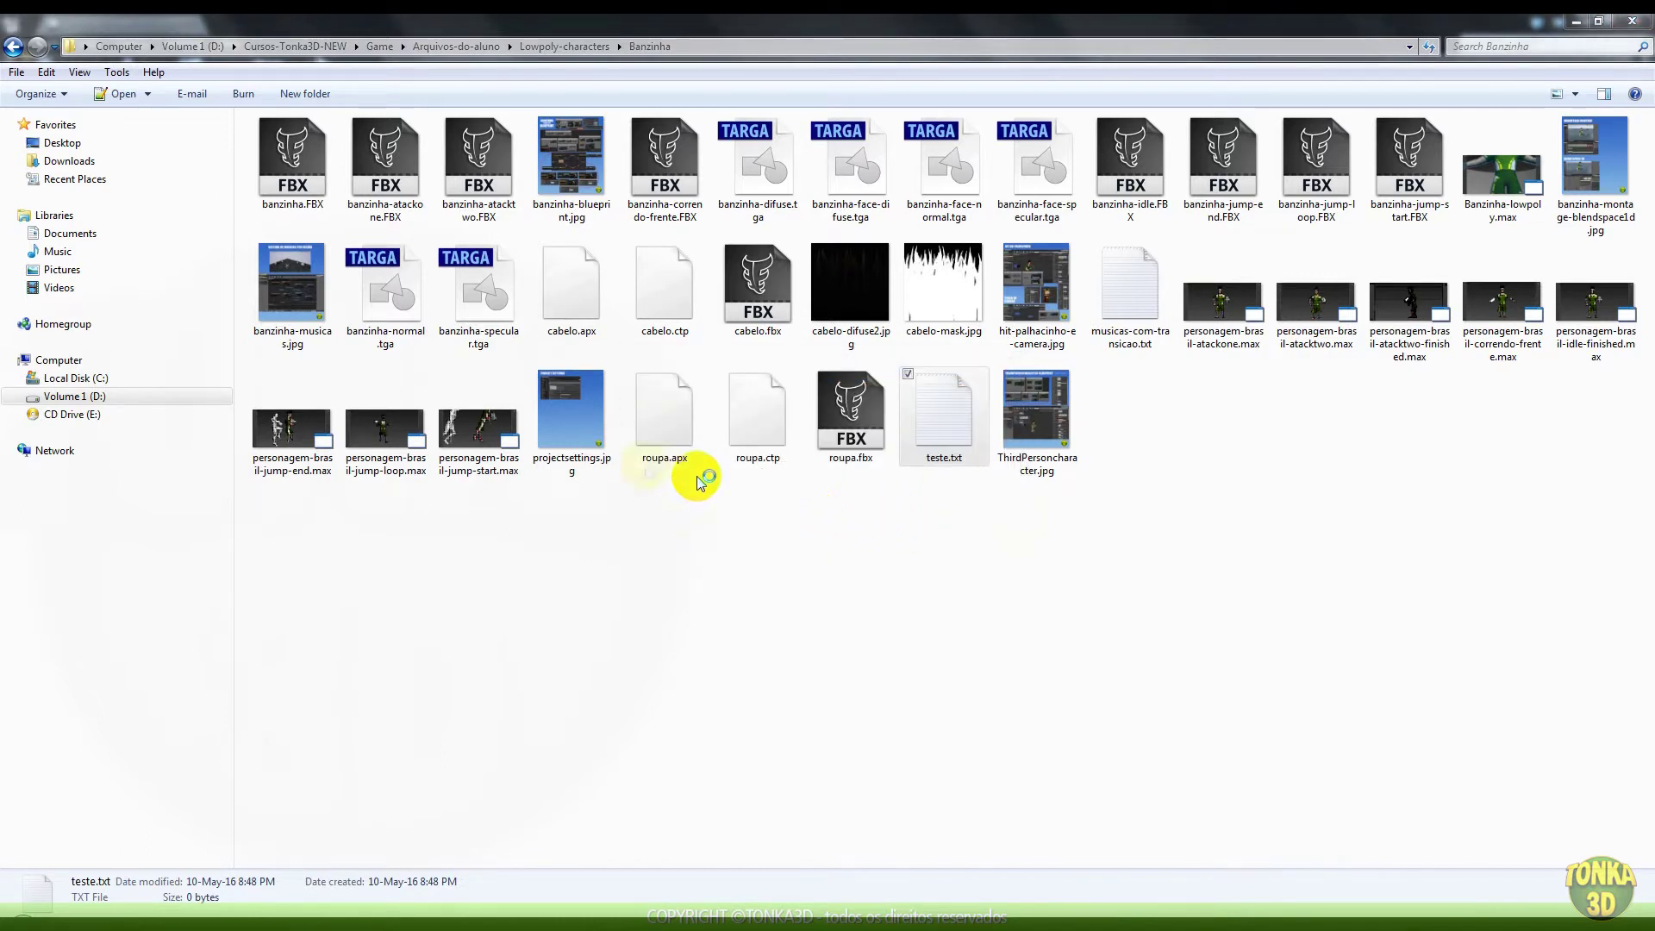
key(ctrl+v)
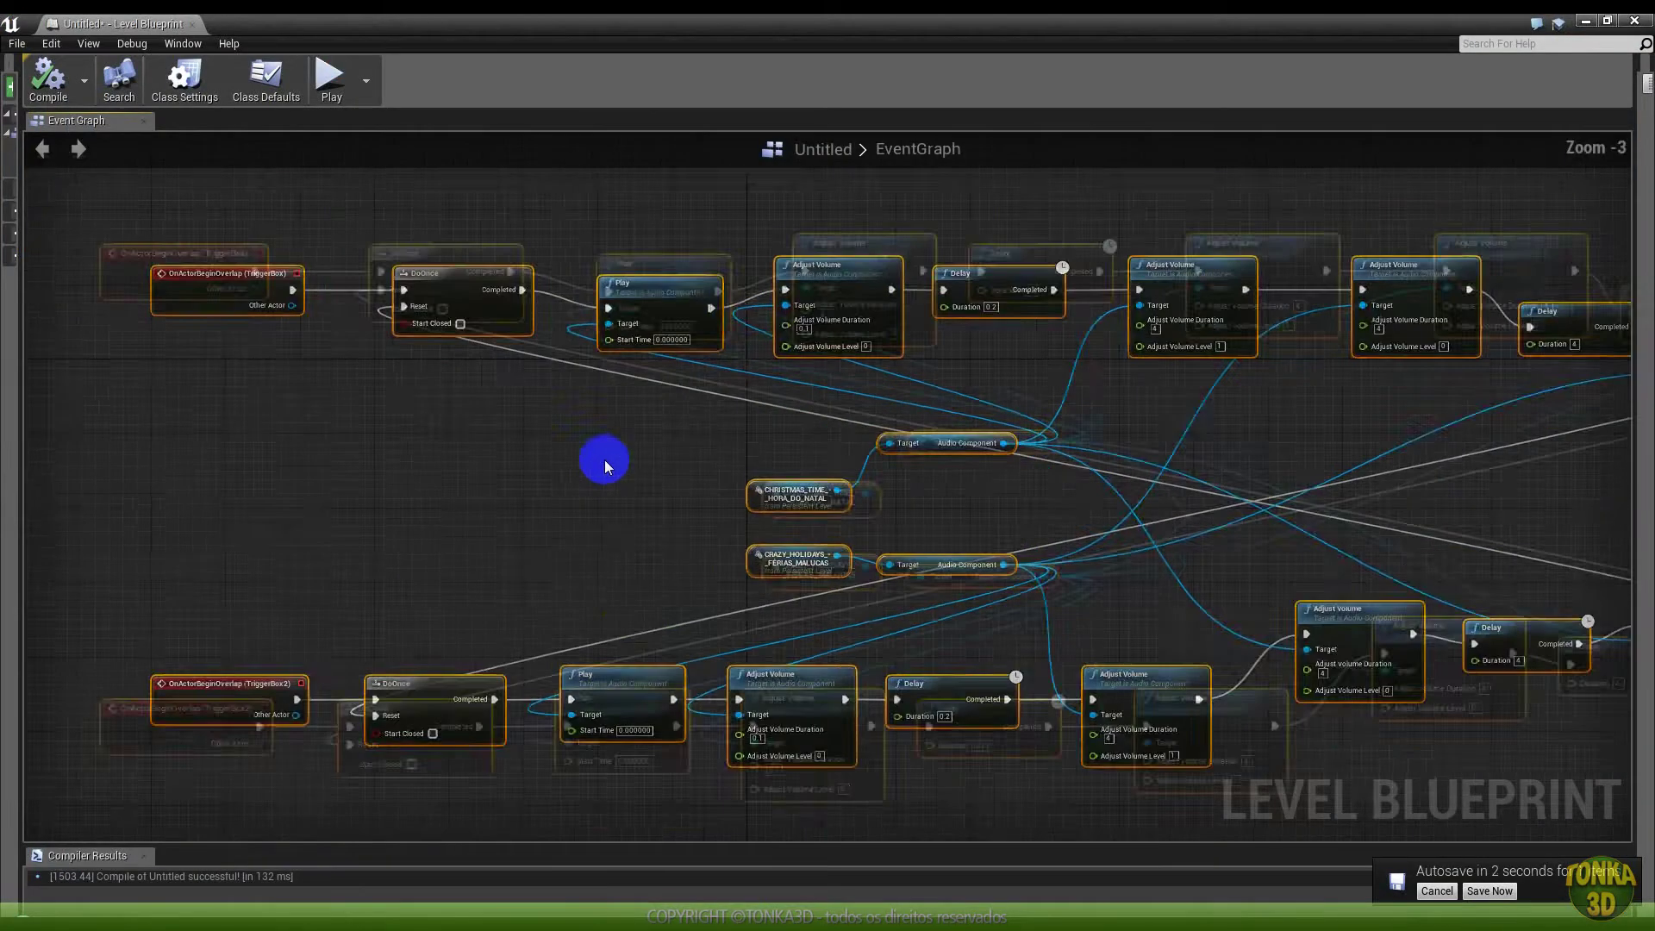
Scroll through the pasted node text and save teste.txt from the File menu
scroll(695, 683, up, 1)
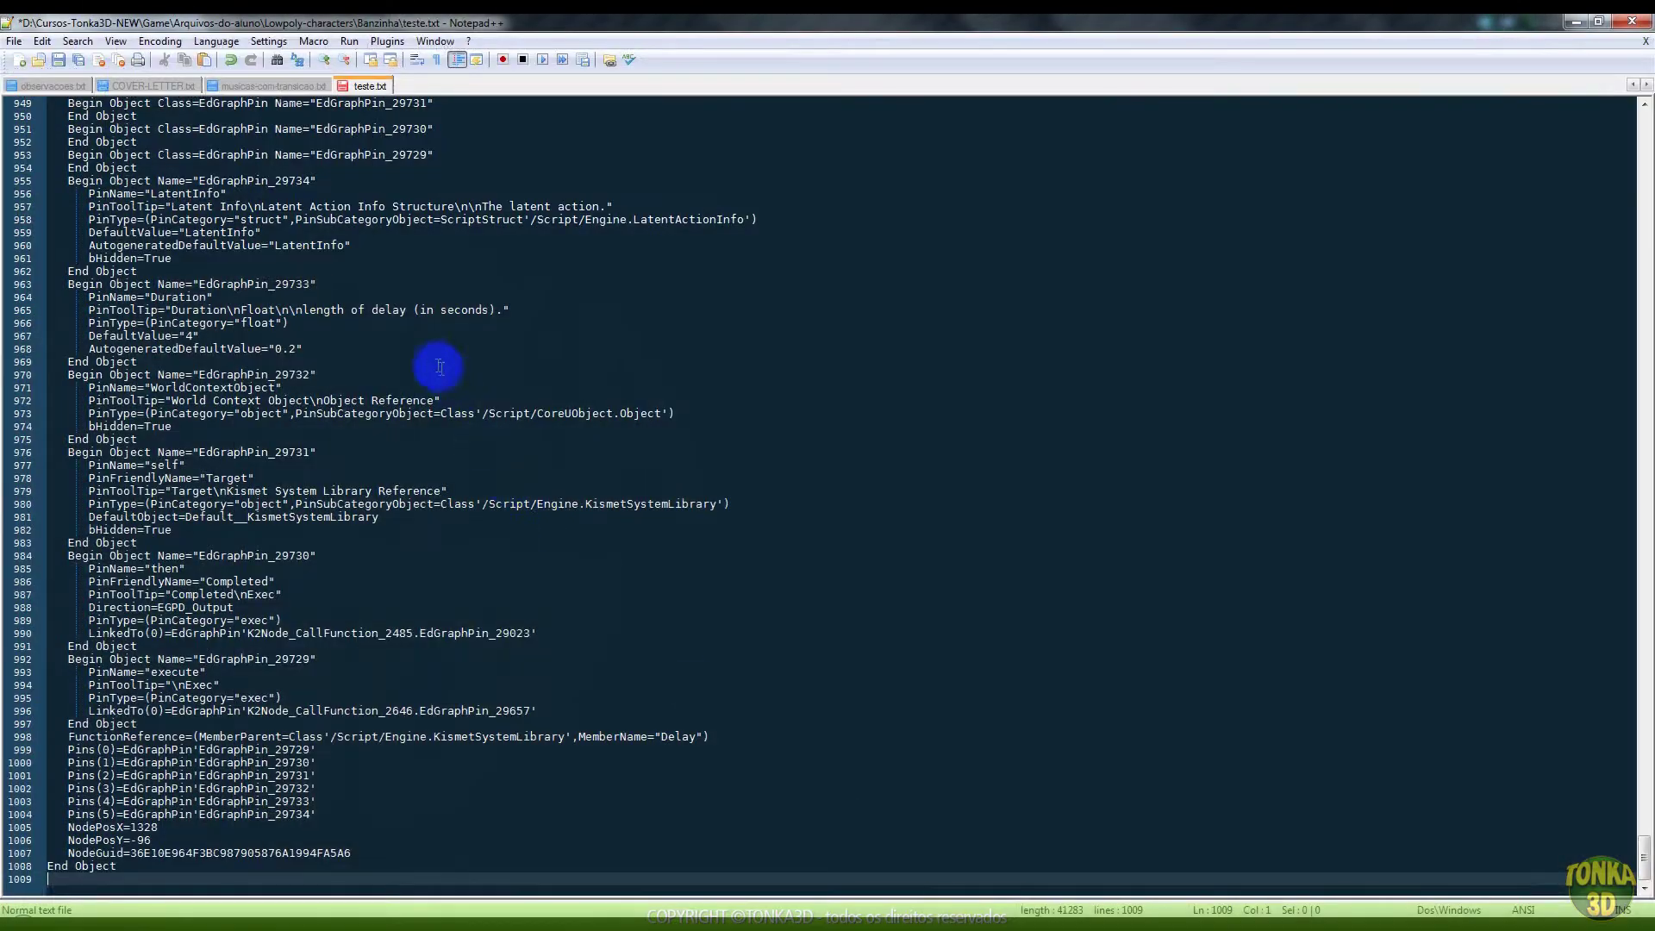
scroll(440, 368, up, 5)
scroll(528, 433, up, 8)
scroll(528, 433, up, 8)
scroll(1427, 496, up, 9)
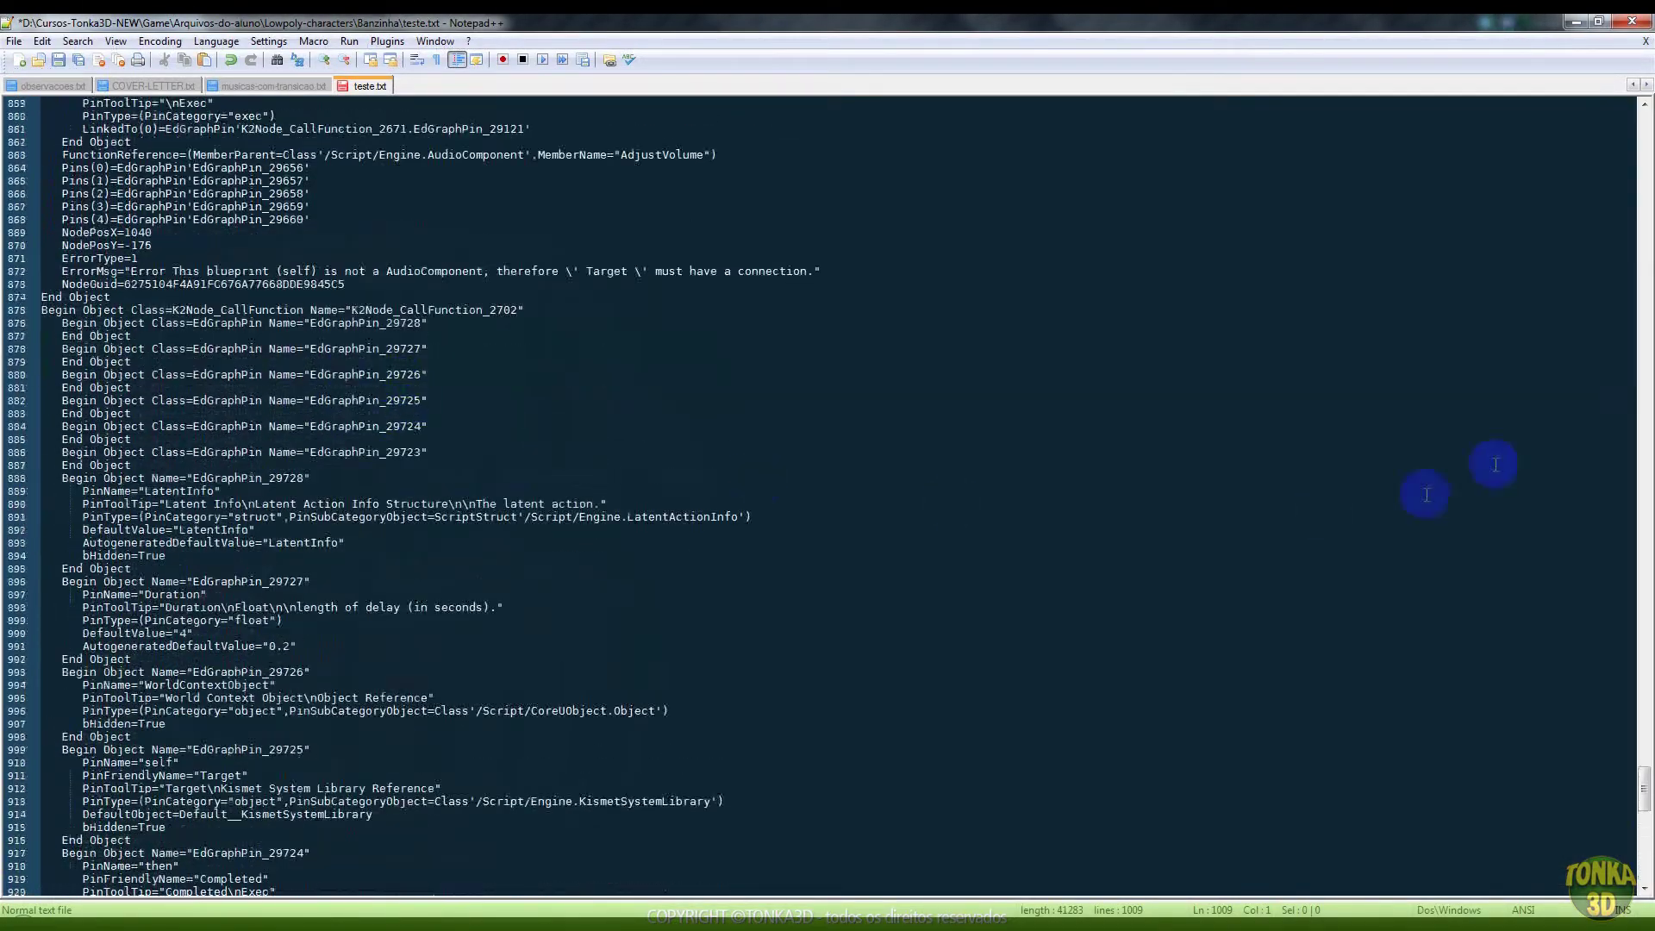
mouse_move(1643, 789)
mouse_down()
mouse_move(1644, 853)
mouse_move(1643, 138)
mouse_up()
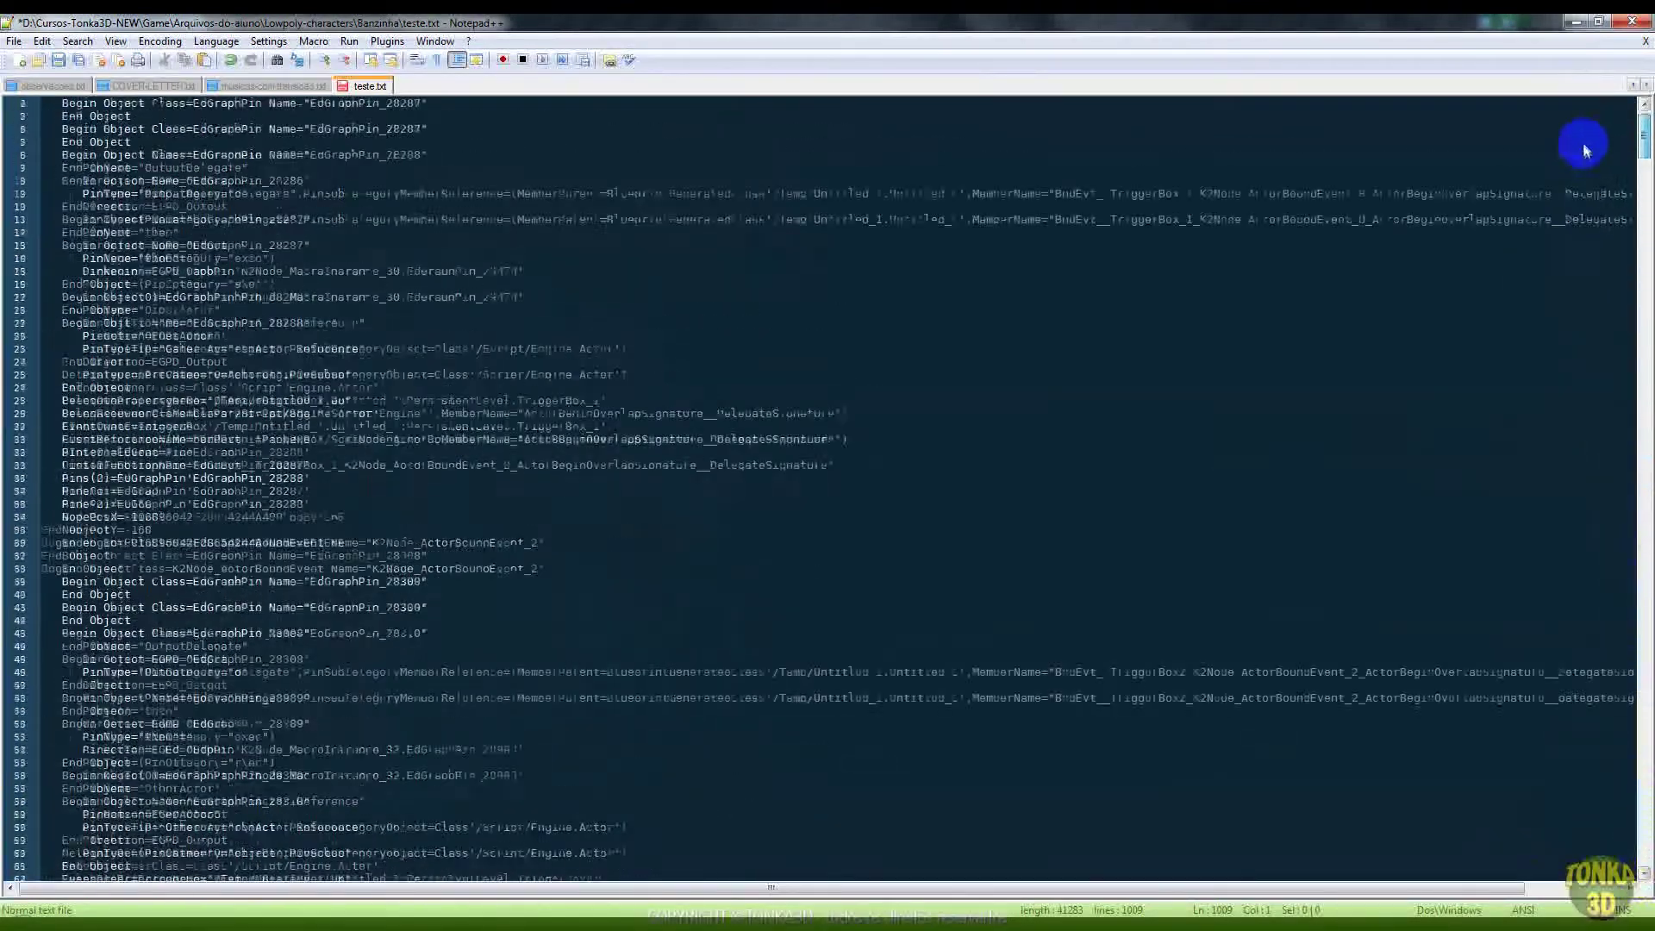
click(13, 42)
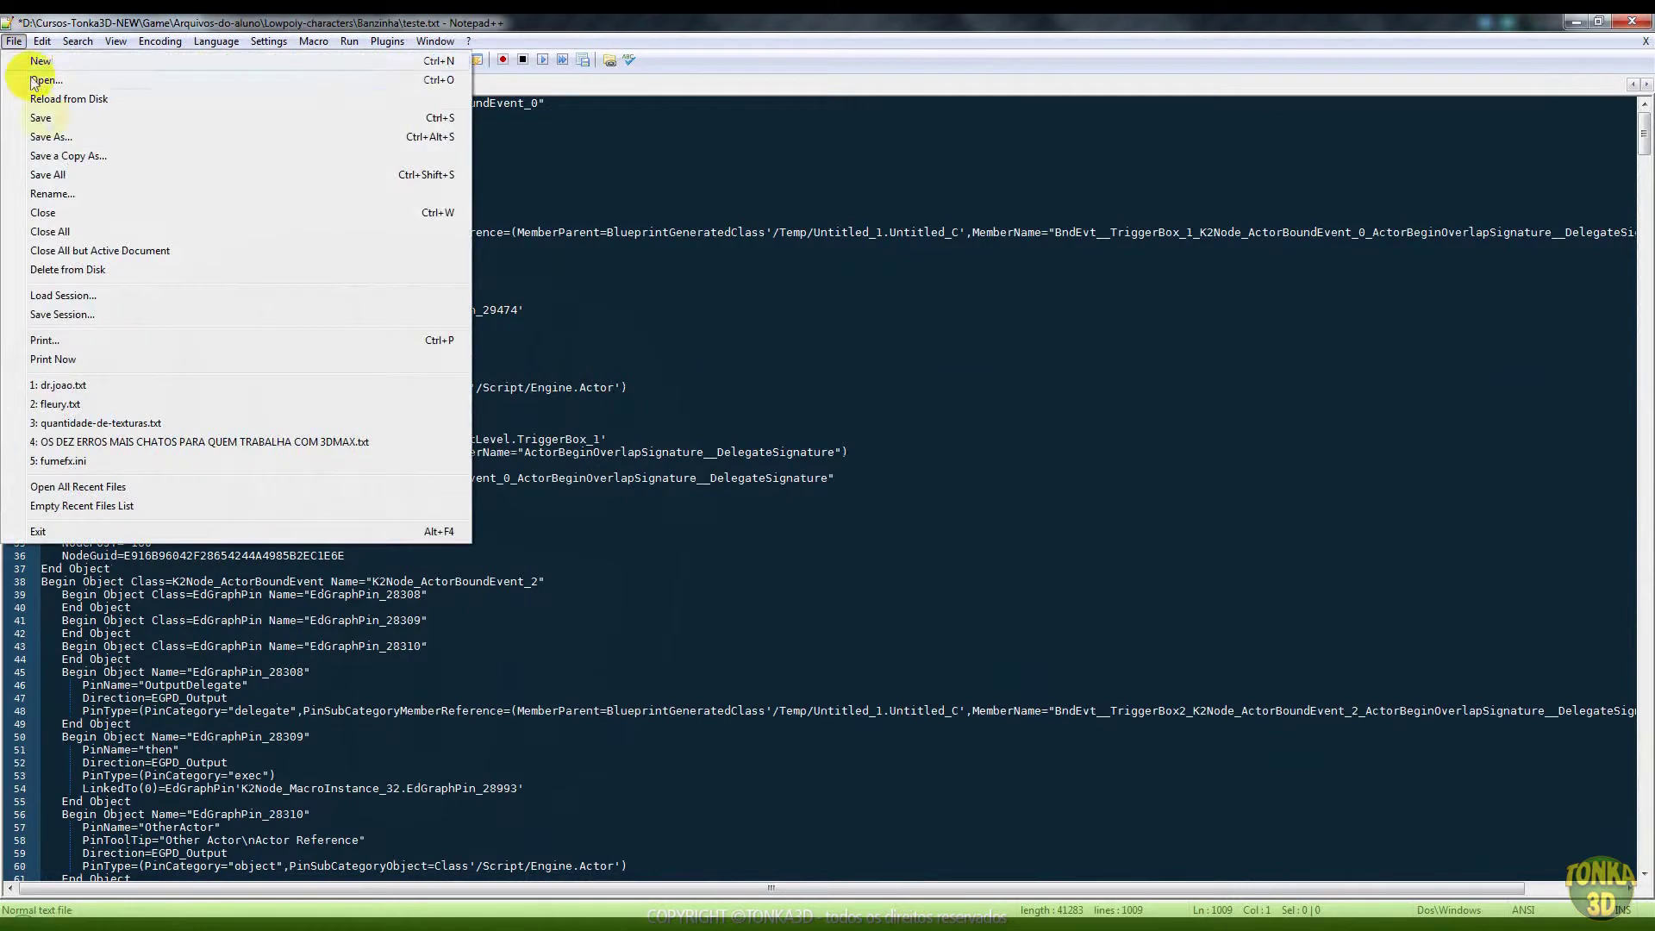
click(64, 121)
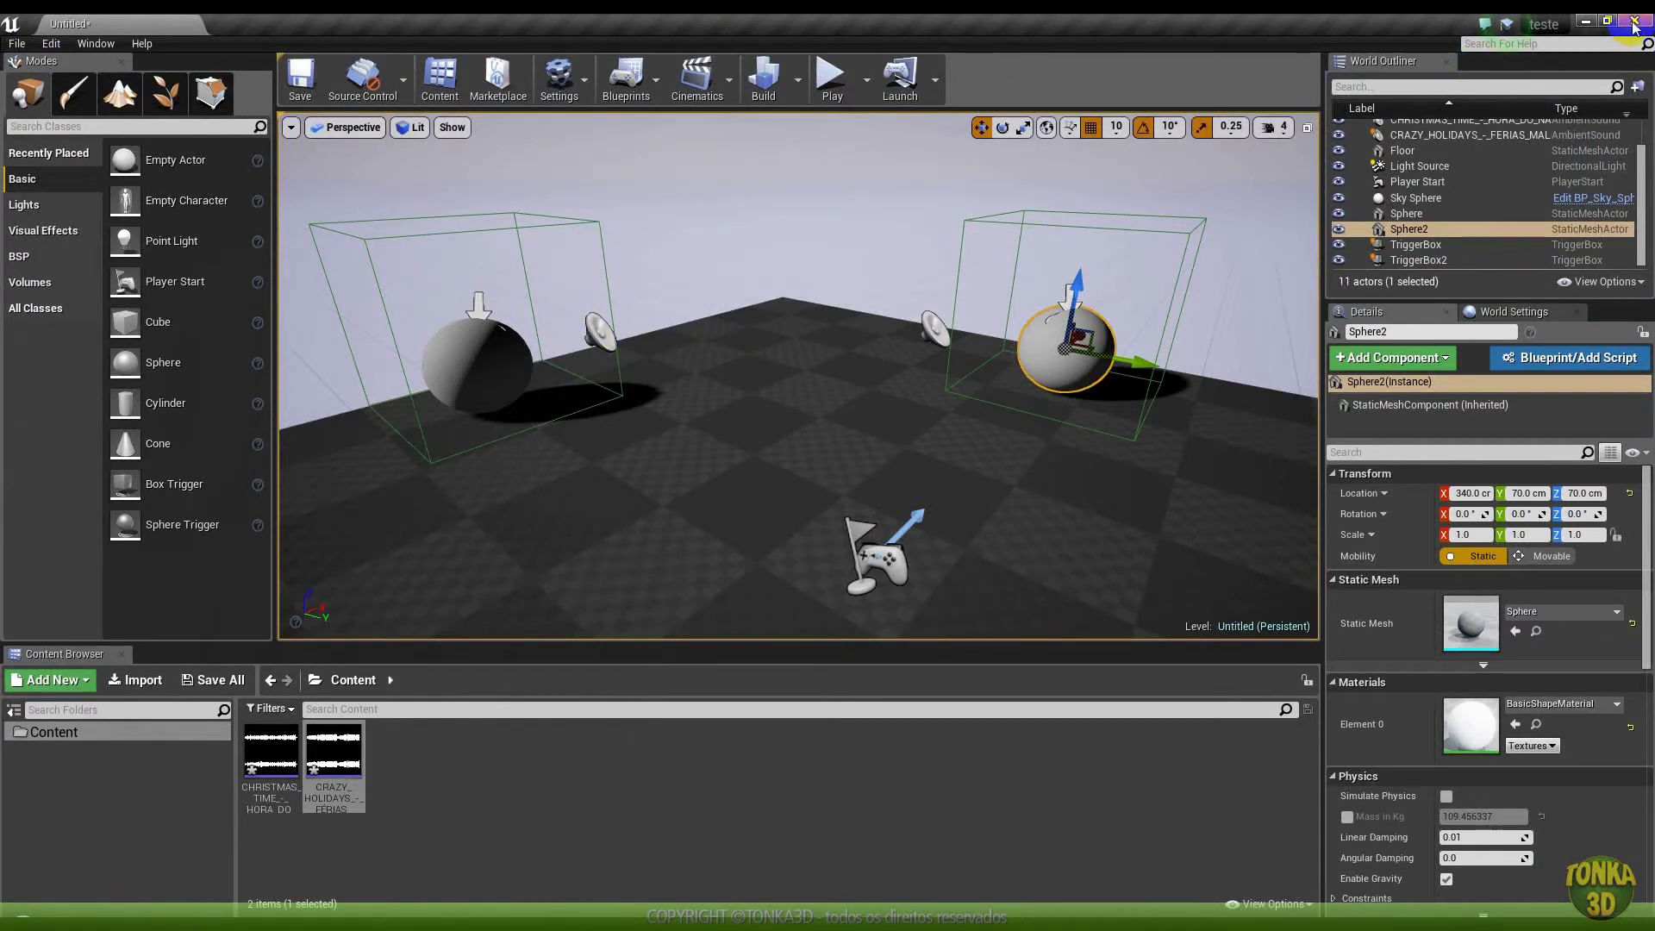
Close the Unreal editor without saving, then launch the teste project from the launcher's Library
click(1635, 26)
click(991, 634)
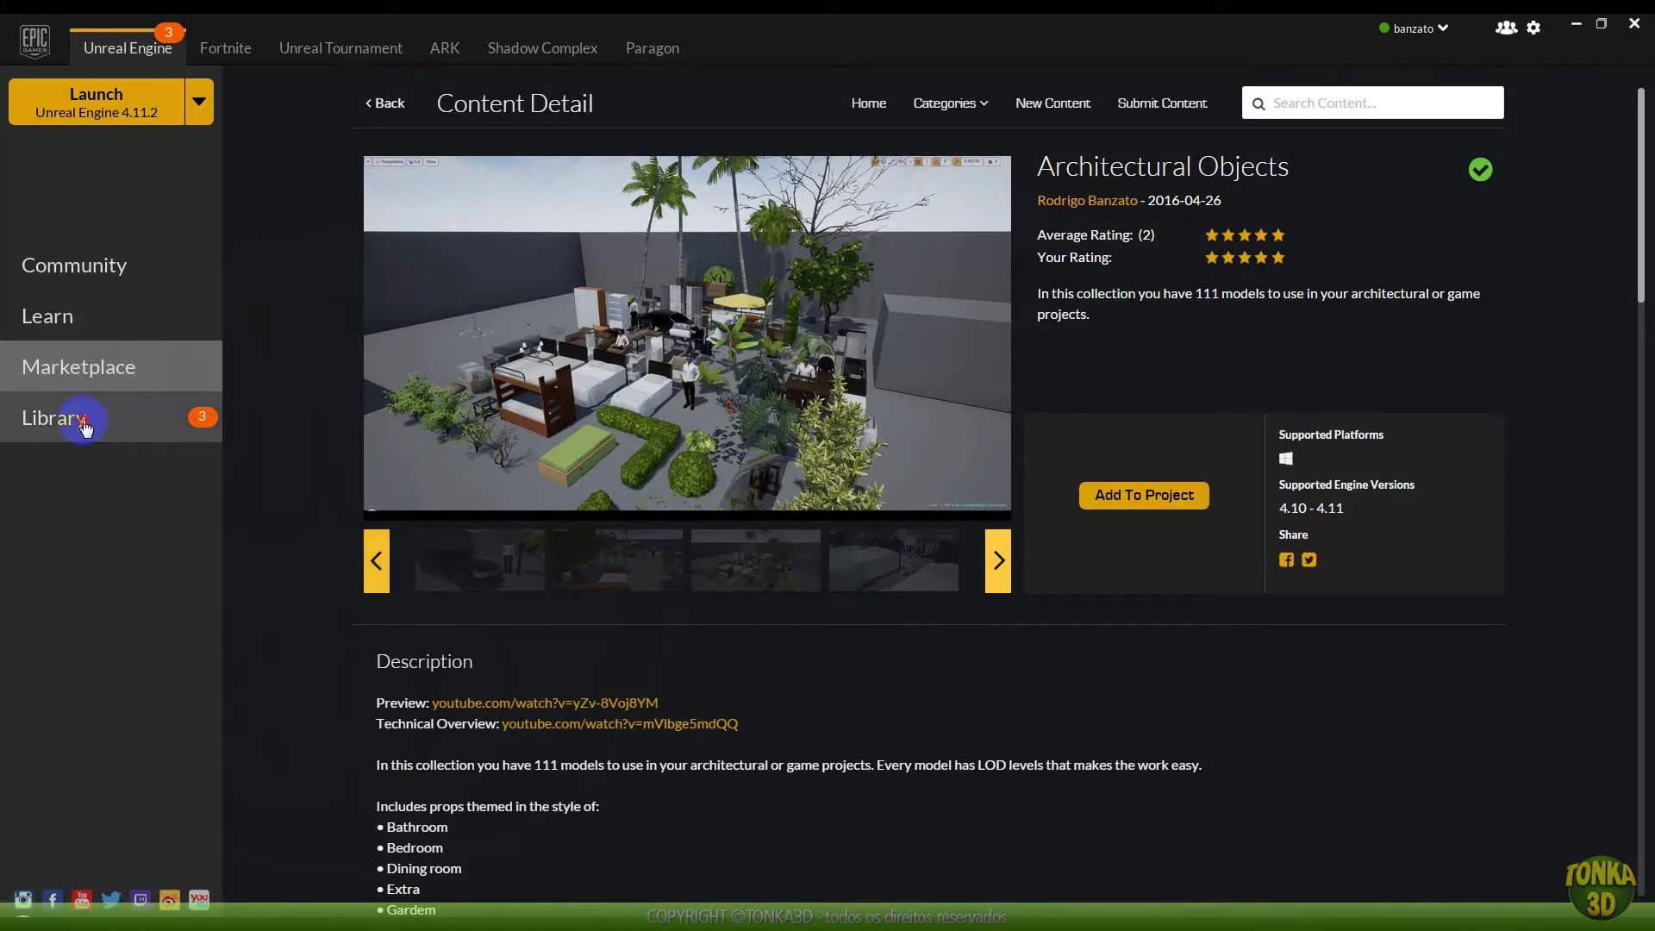
click(74, 417)
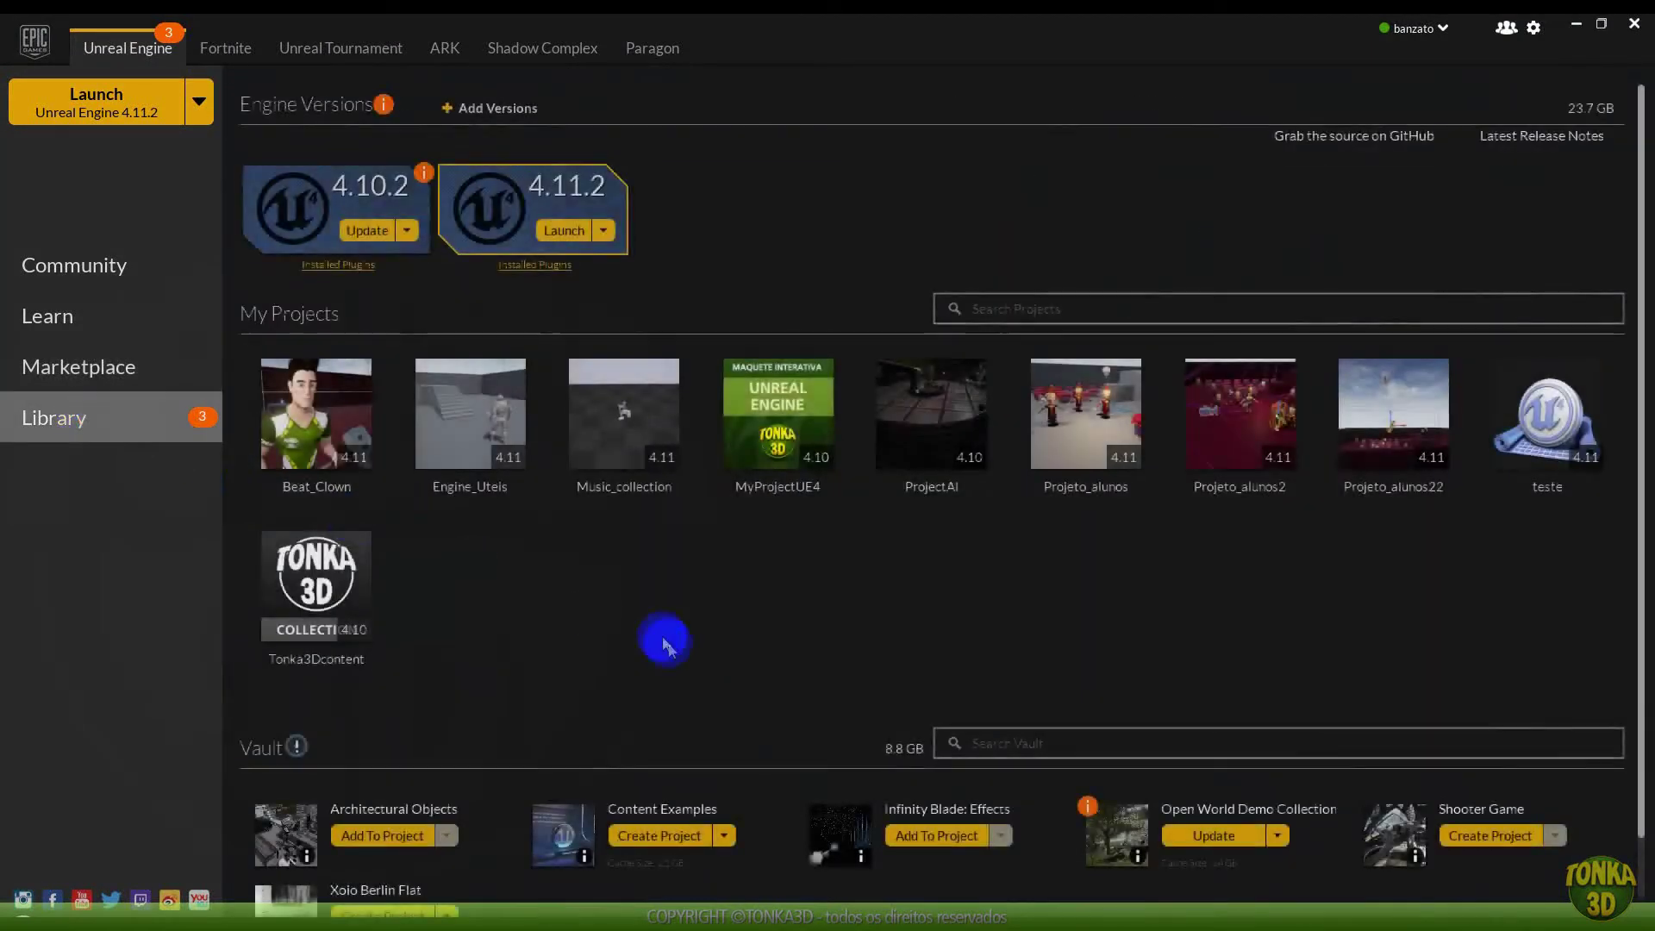
double_click(1548, 412)
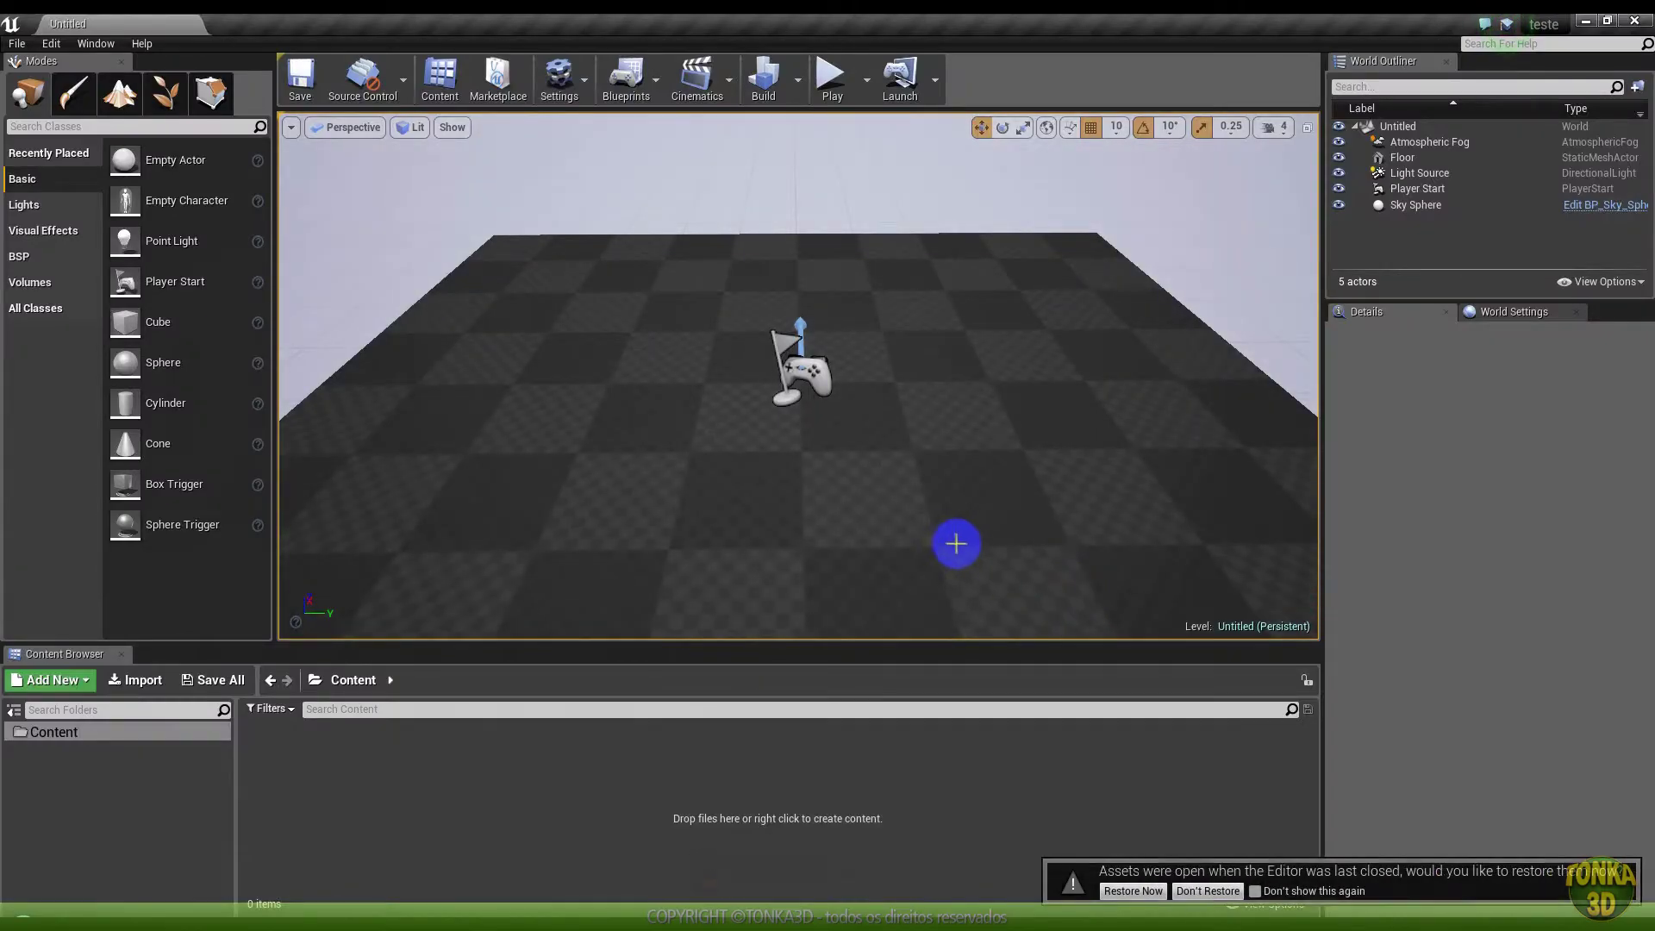
Open musicas-com-transicao.txt in Notepad++ to review its blueprint text, then close it
mouse_move(928, 507)
mouse_down()
mouse_move(790, 478)
mouse_move(886, 520)
mouse_up()
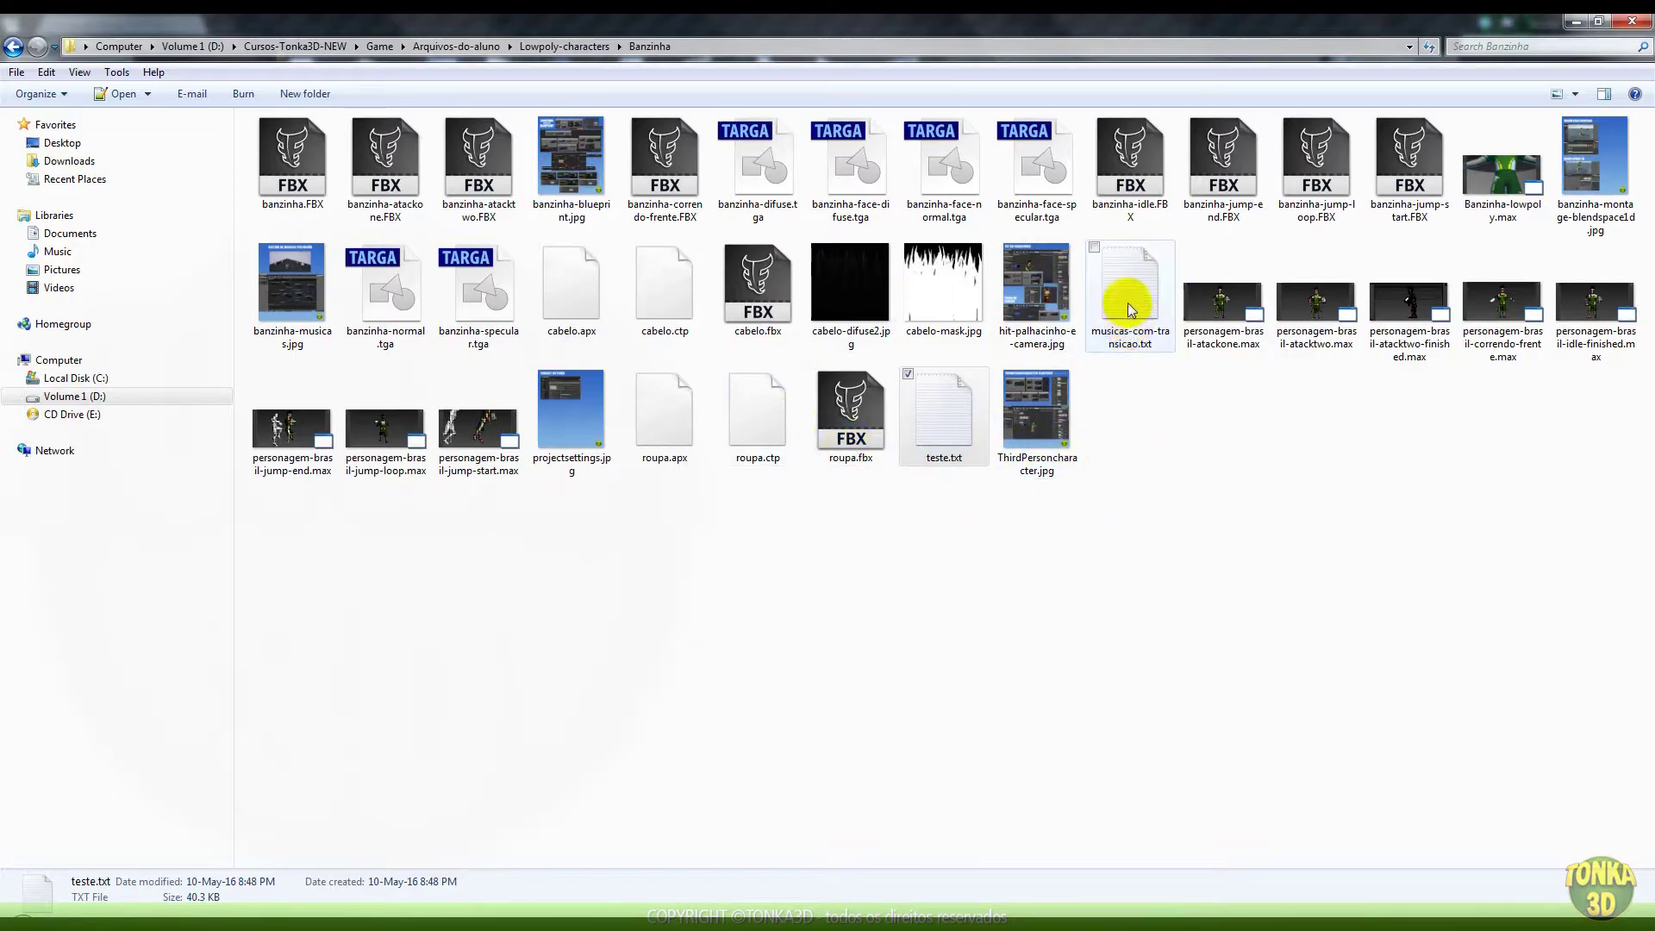
double_click(1130, 345)
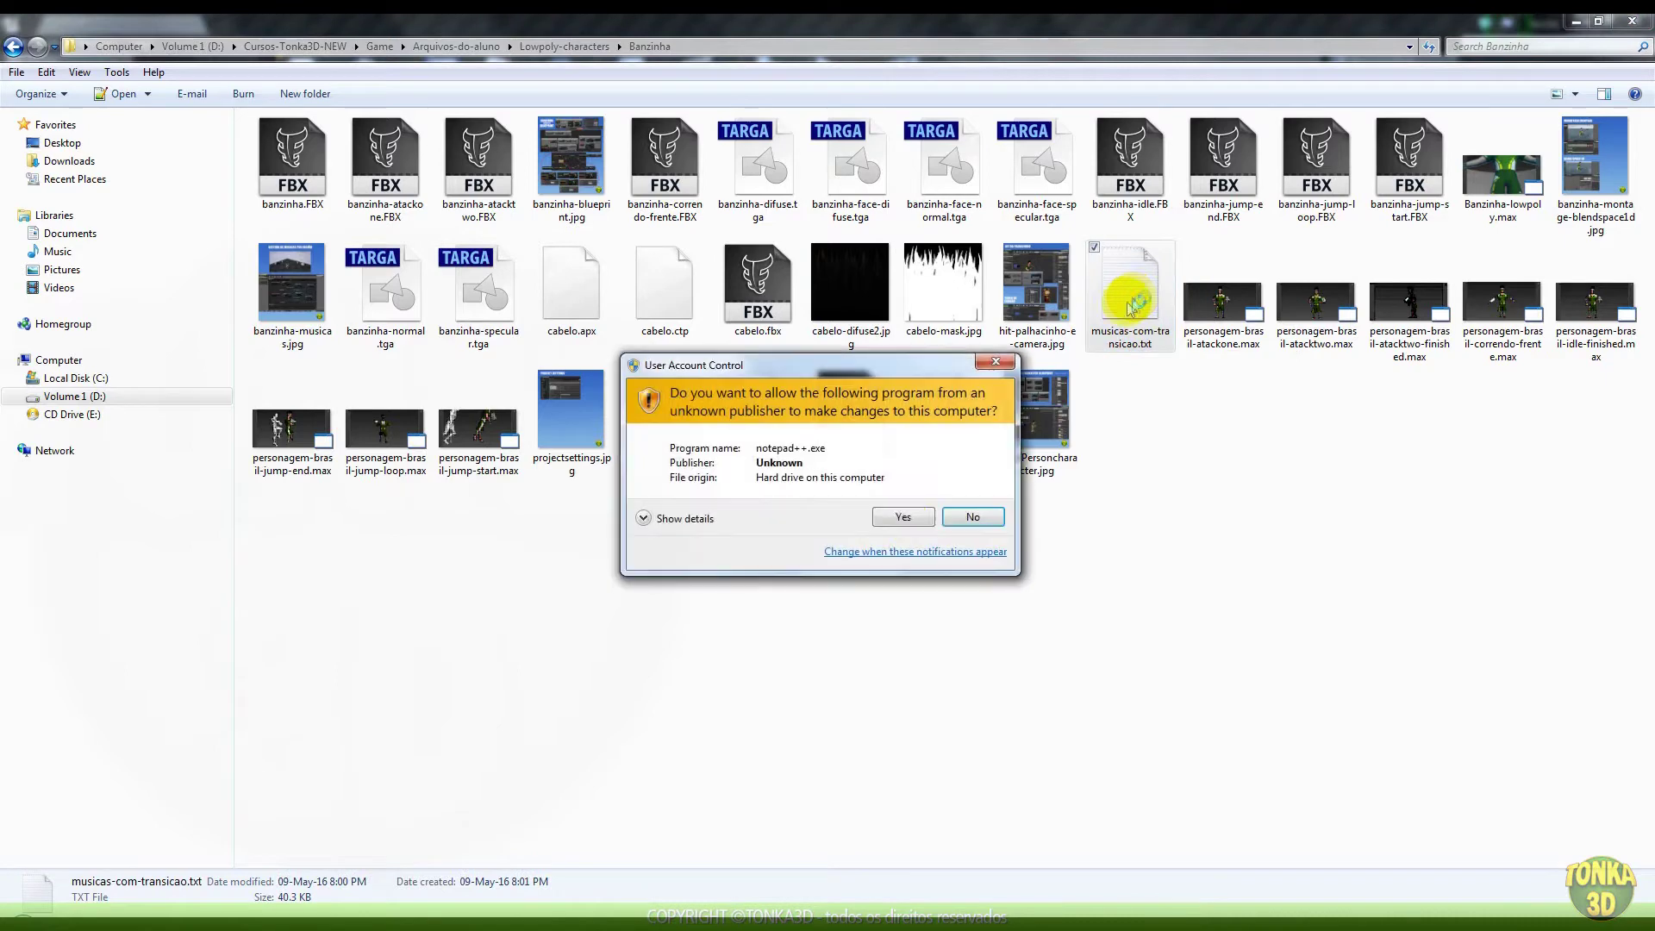
click(901, 518)
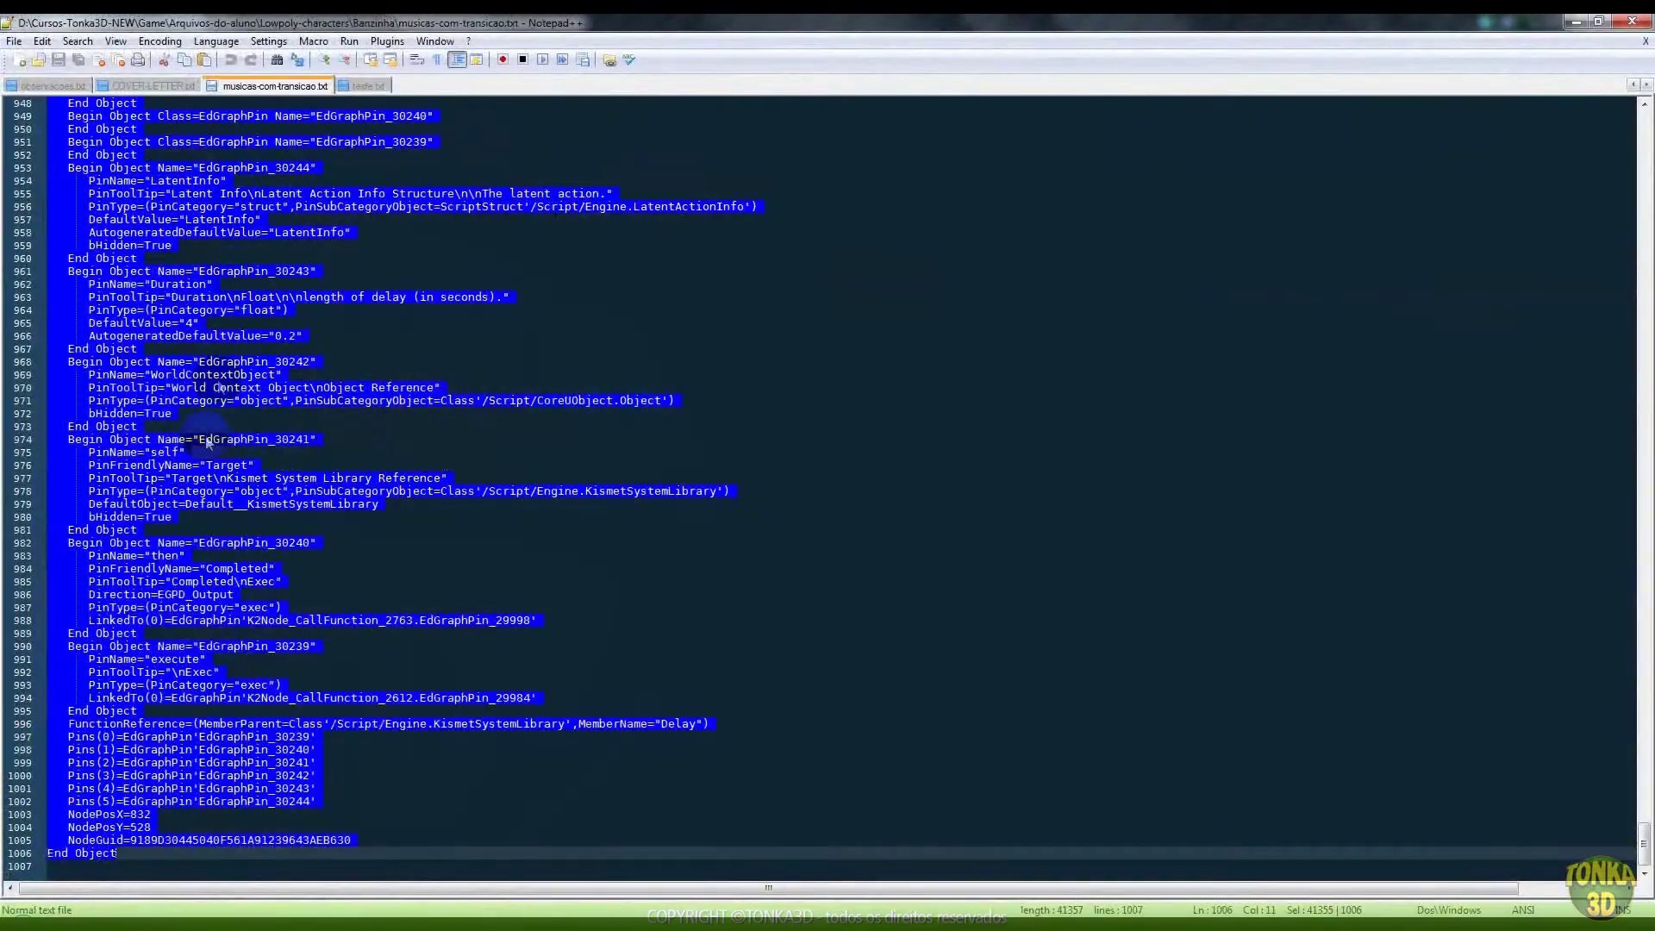
click(1649, 30)
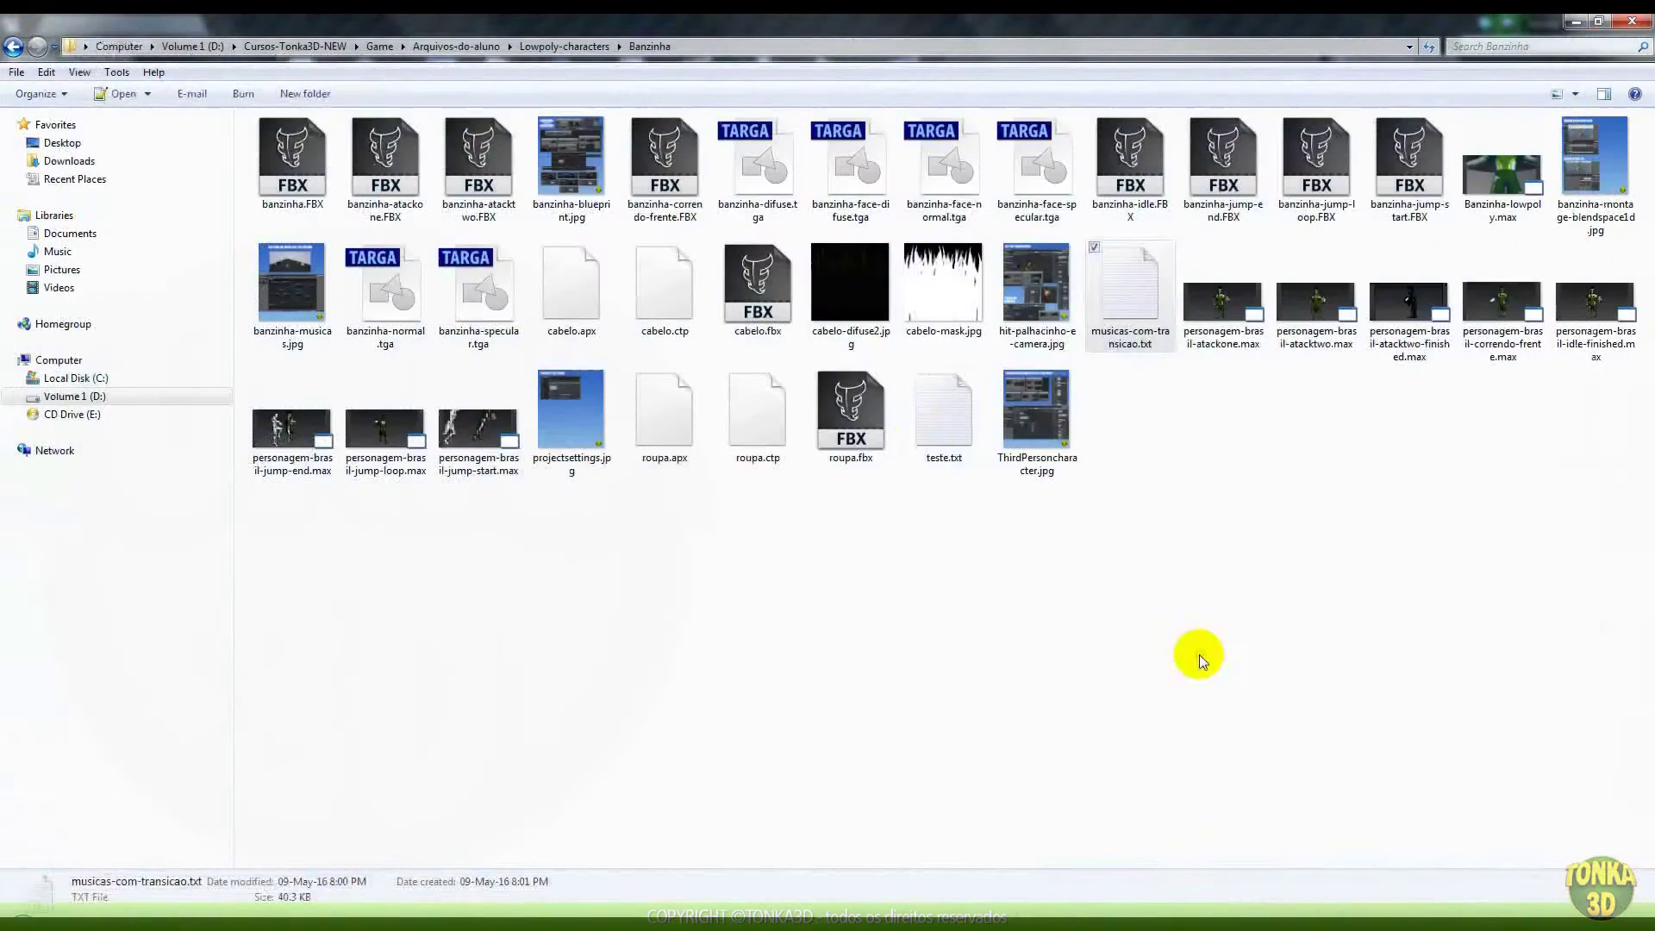
Open teste.txt in Notepad++, select all 1009 lines of node text, and copy them
double_click(946, 431)
click(903, 515)
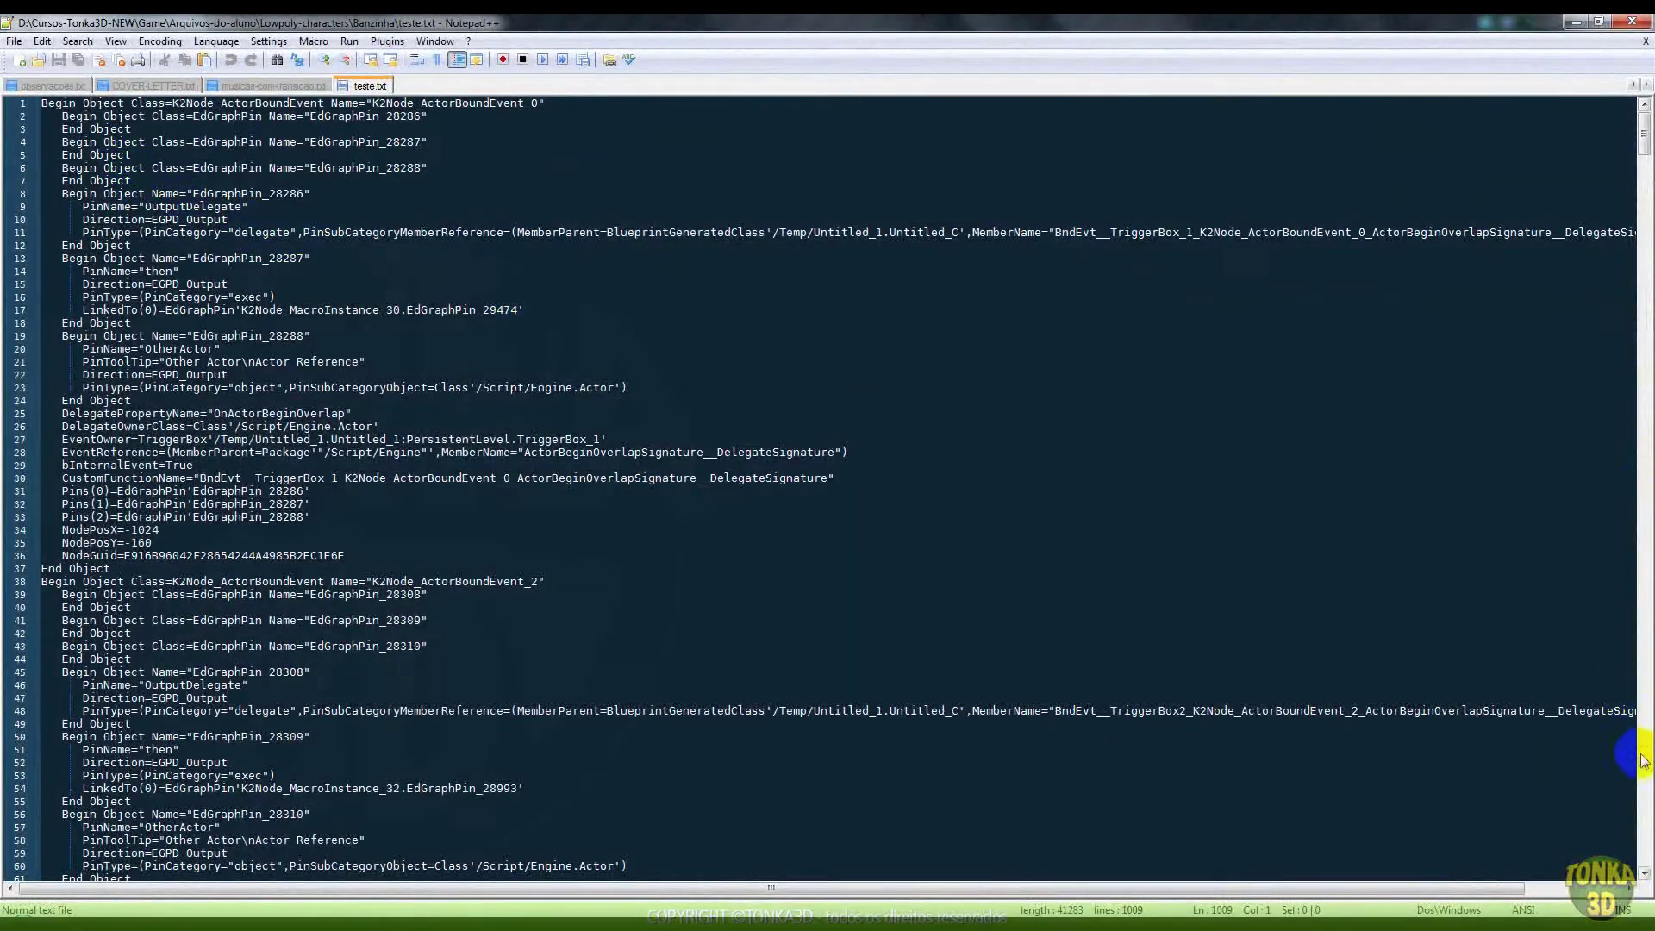
drag(47, 107, 180, 115)
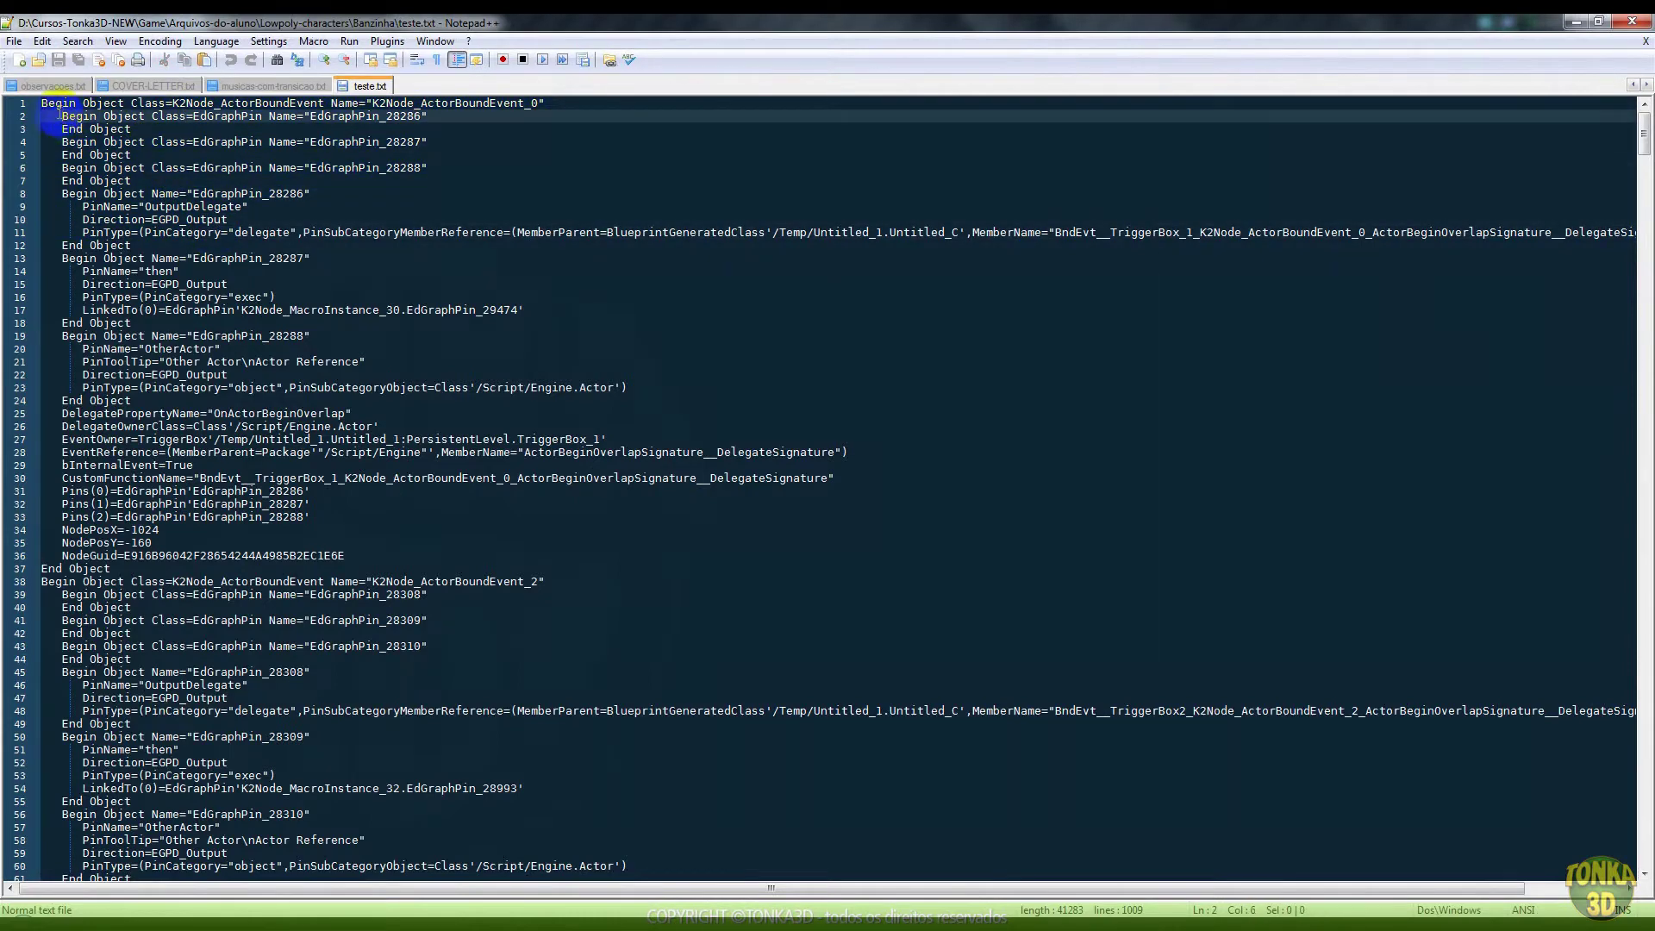
click(43, 104)
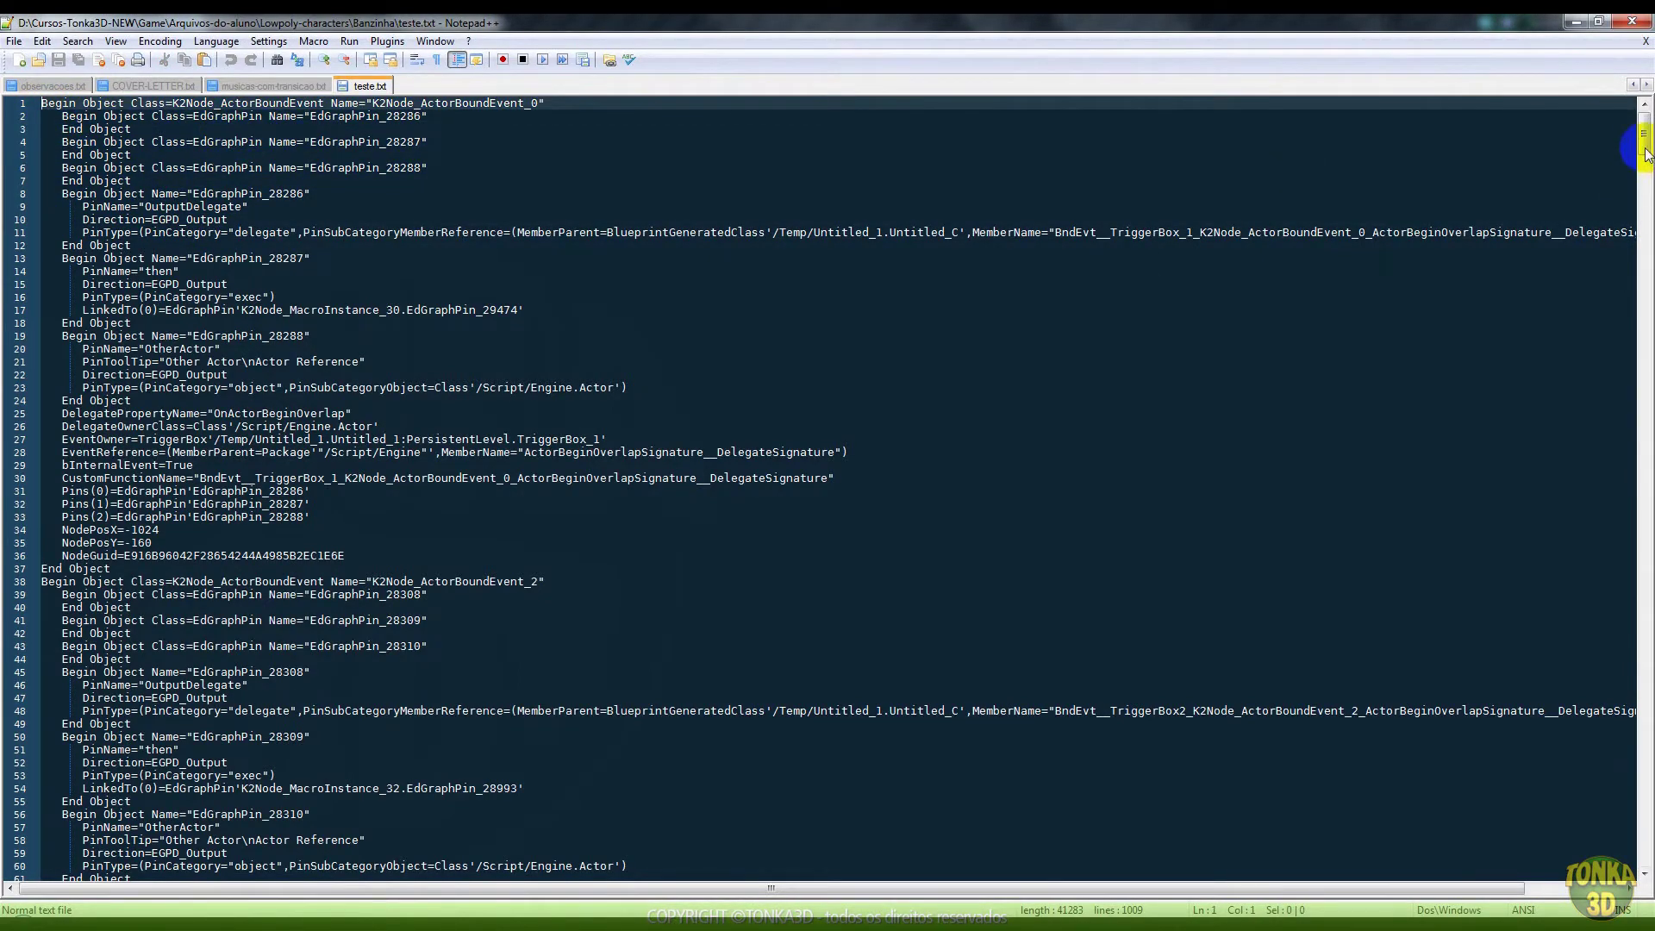
drag(1645, 153, 1632, 866)
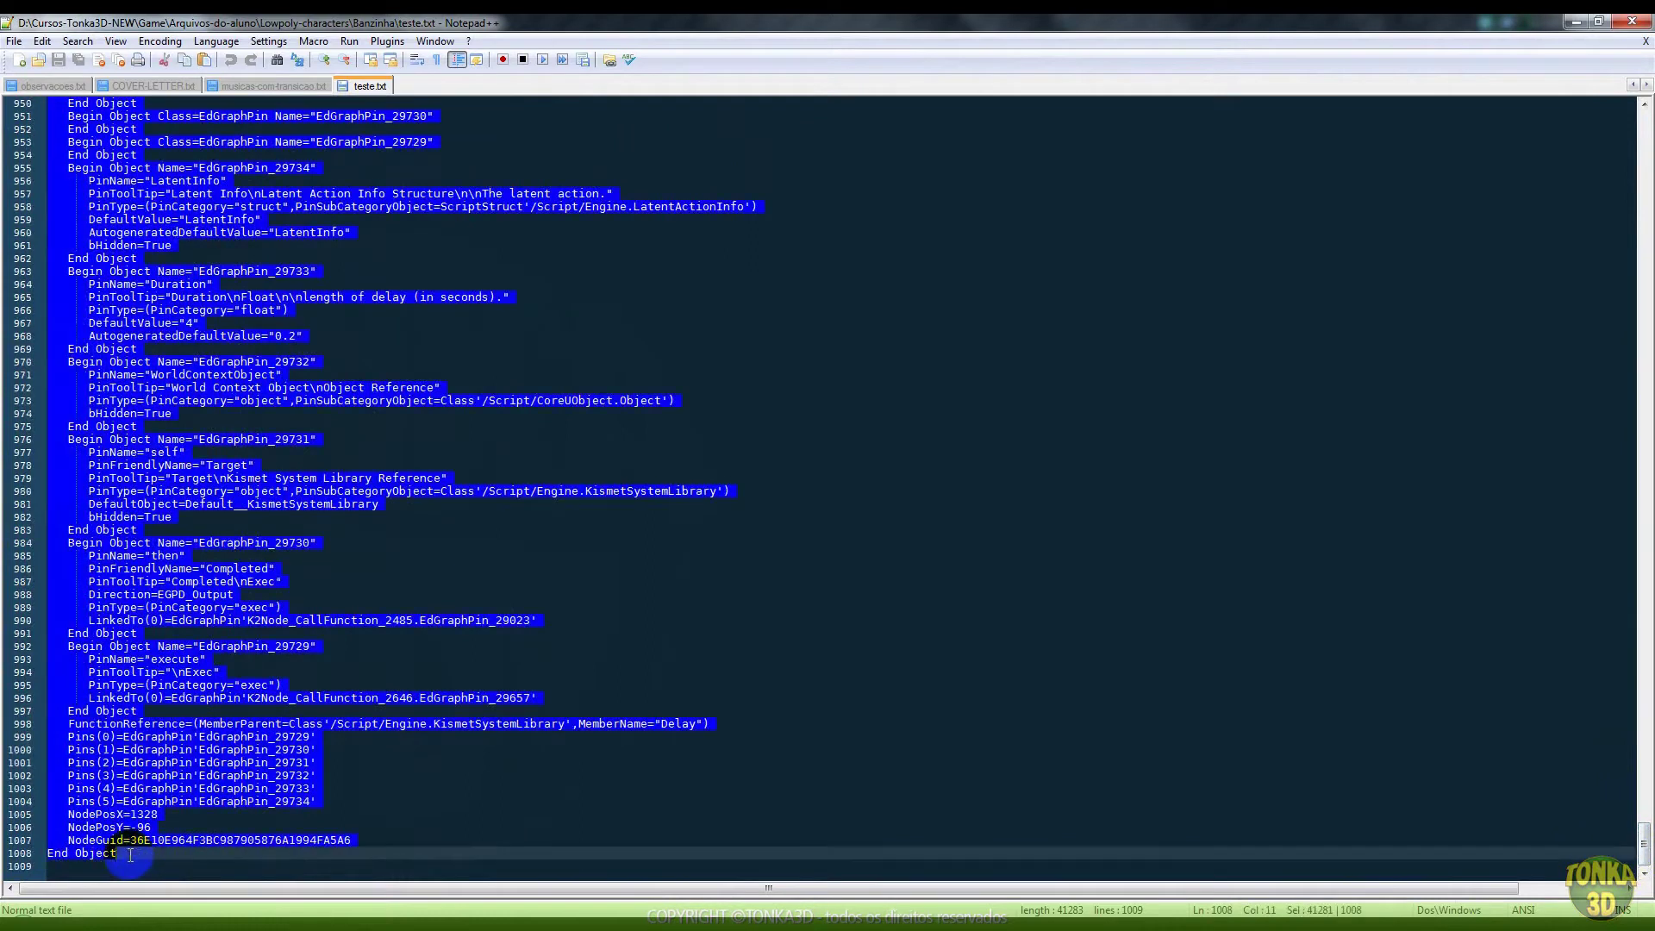
right_click(137, 460)
click(172, 481)
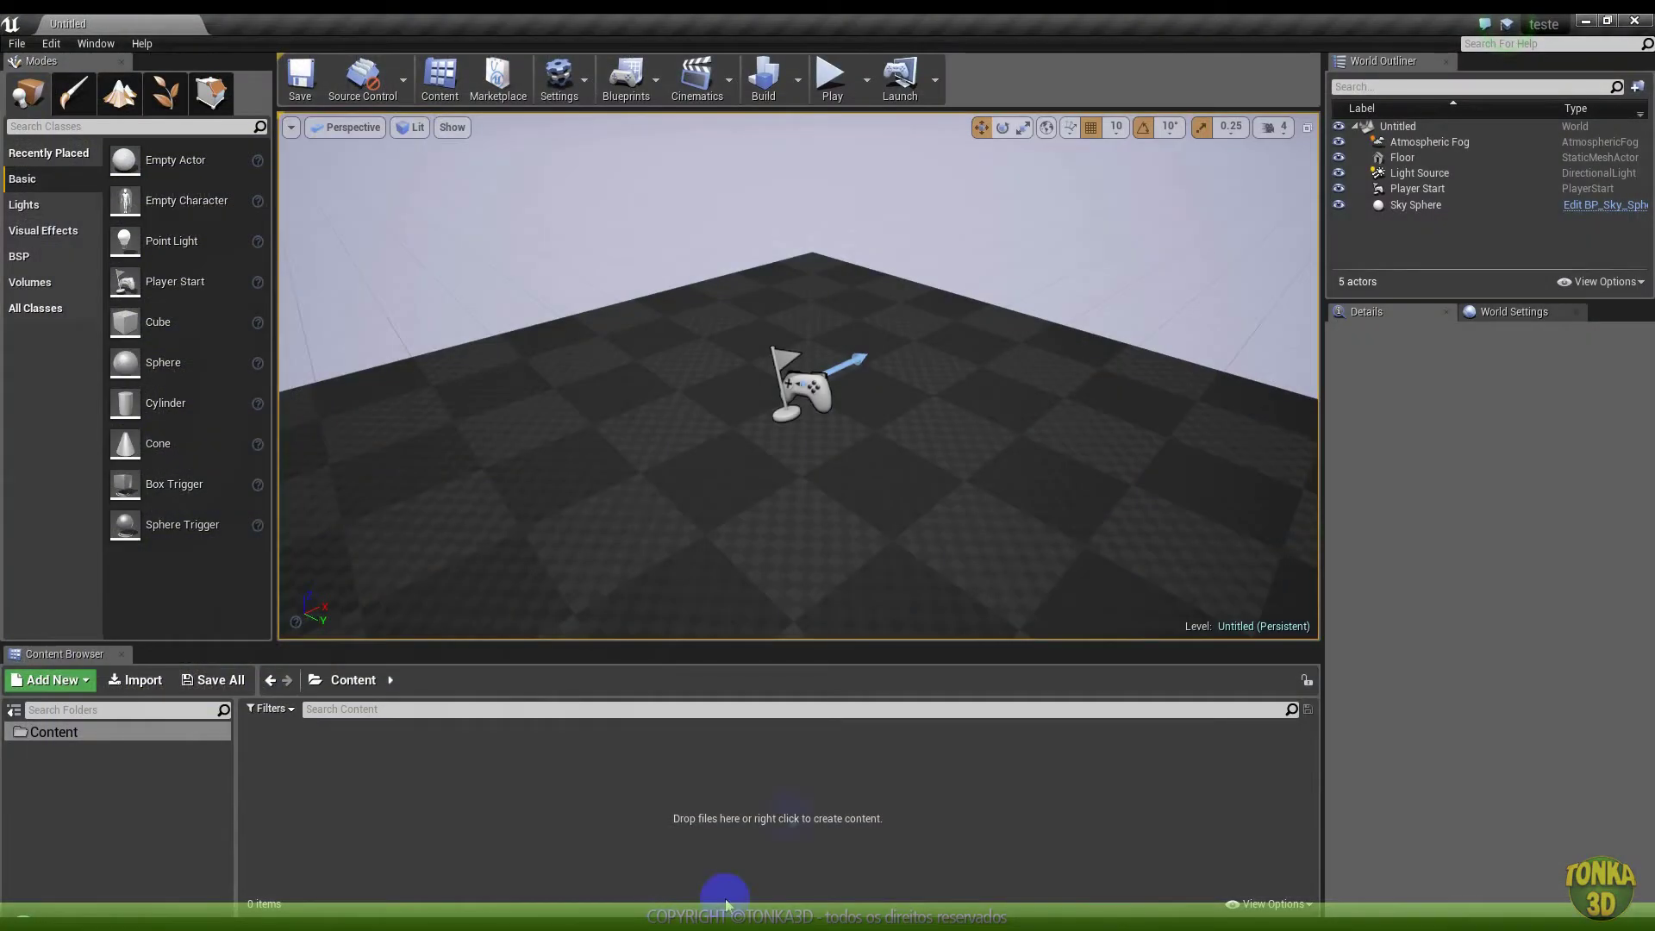
Open the Level Blueprint and delete its default BeginPlay and Tick event nodes
click(629, 91)
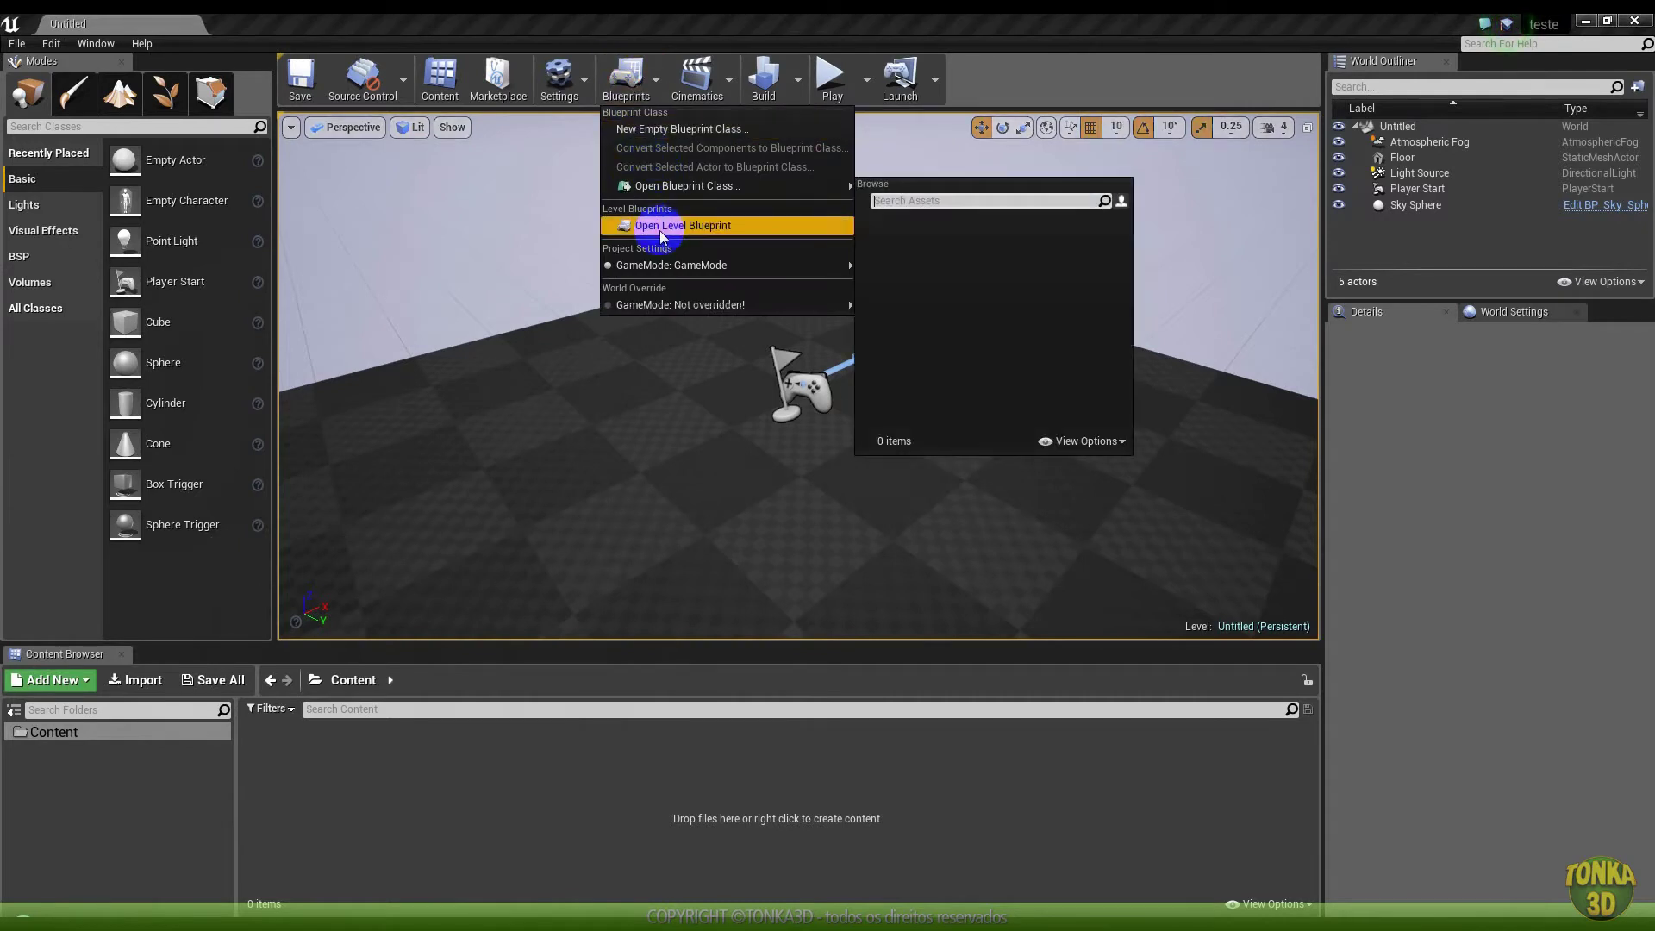
click(662, 226)
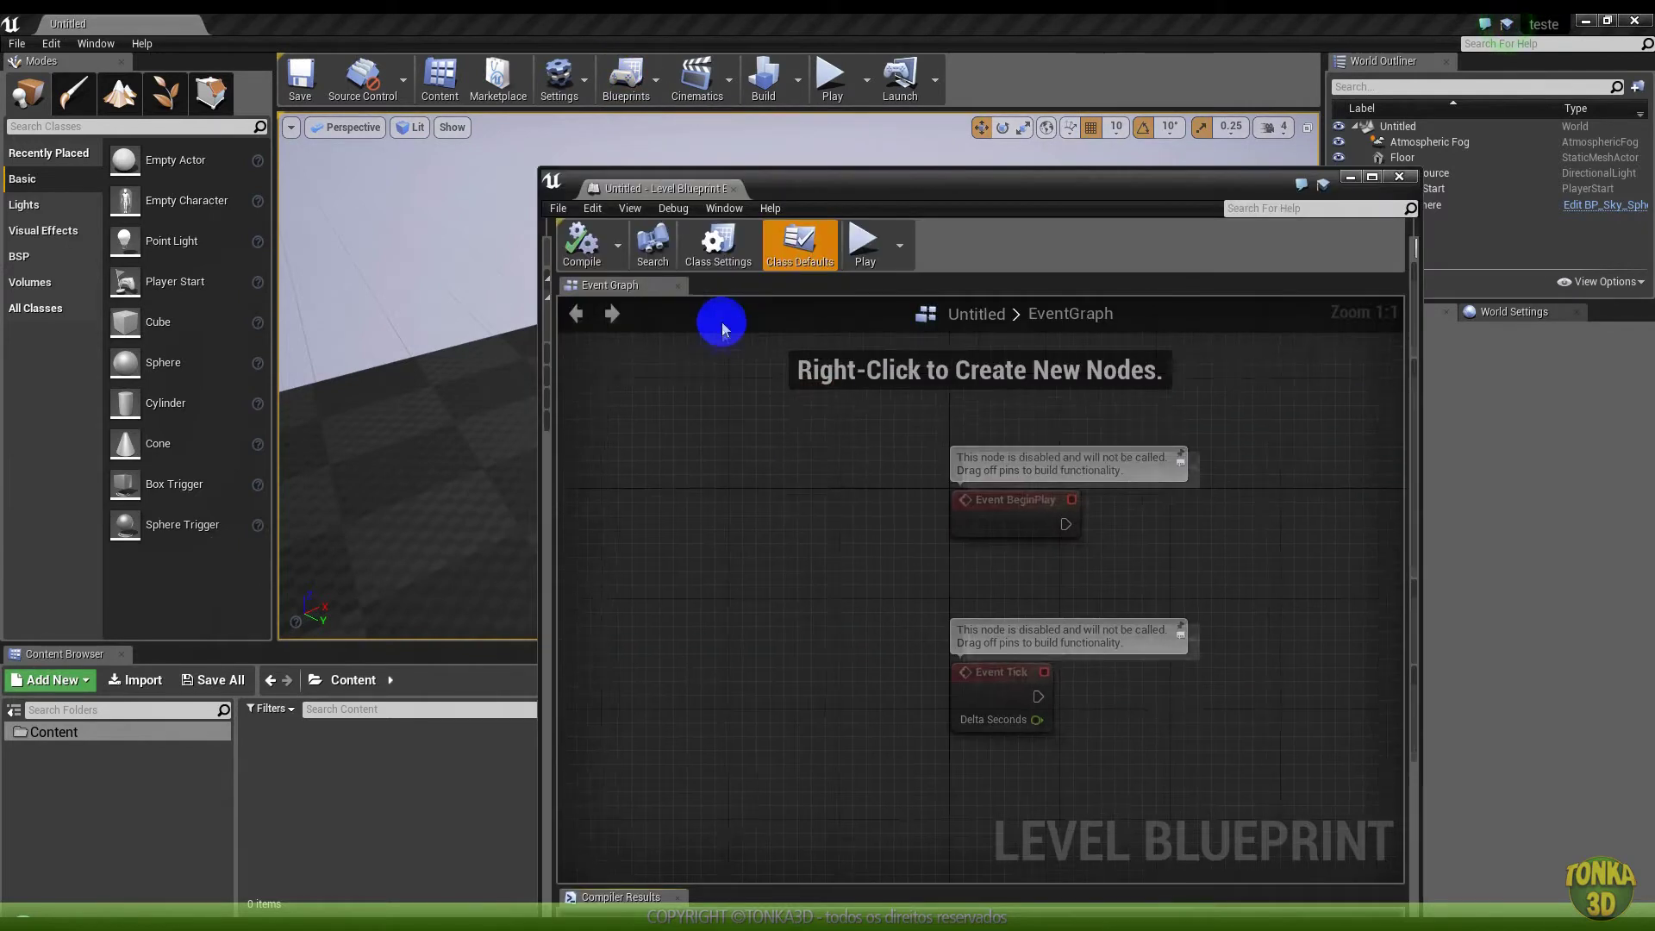
drag(690, 396, 1078, 715)
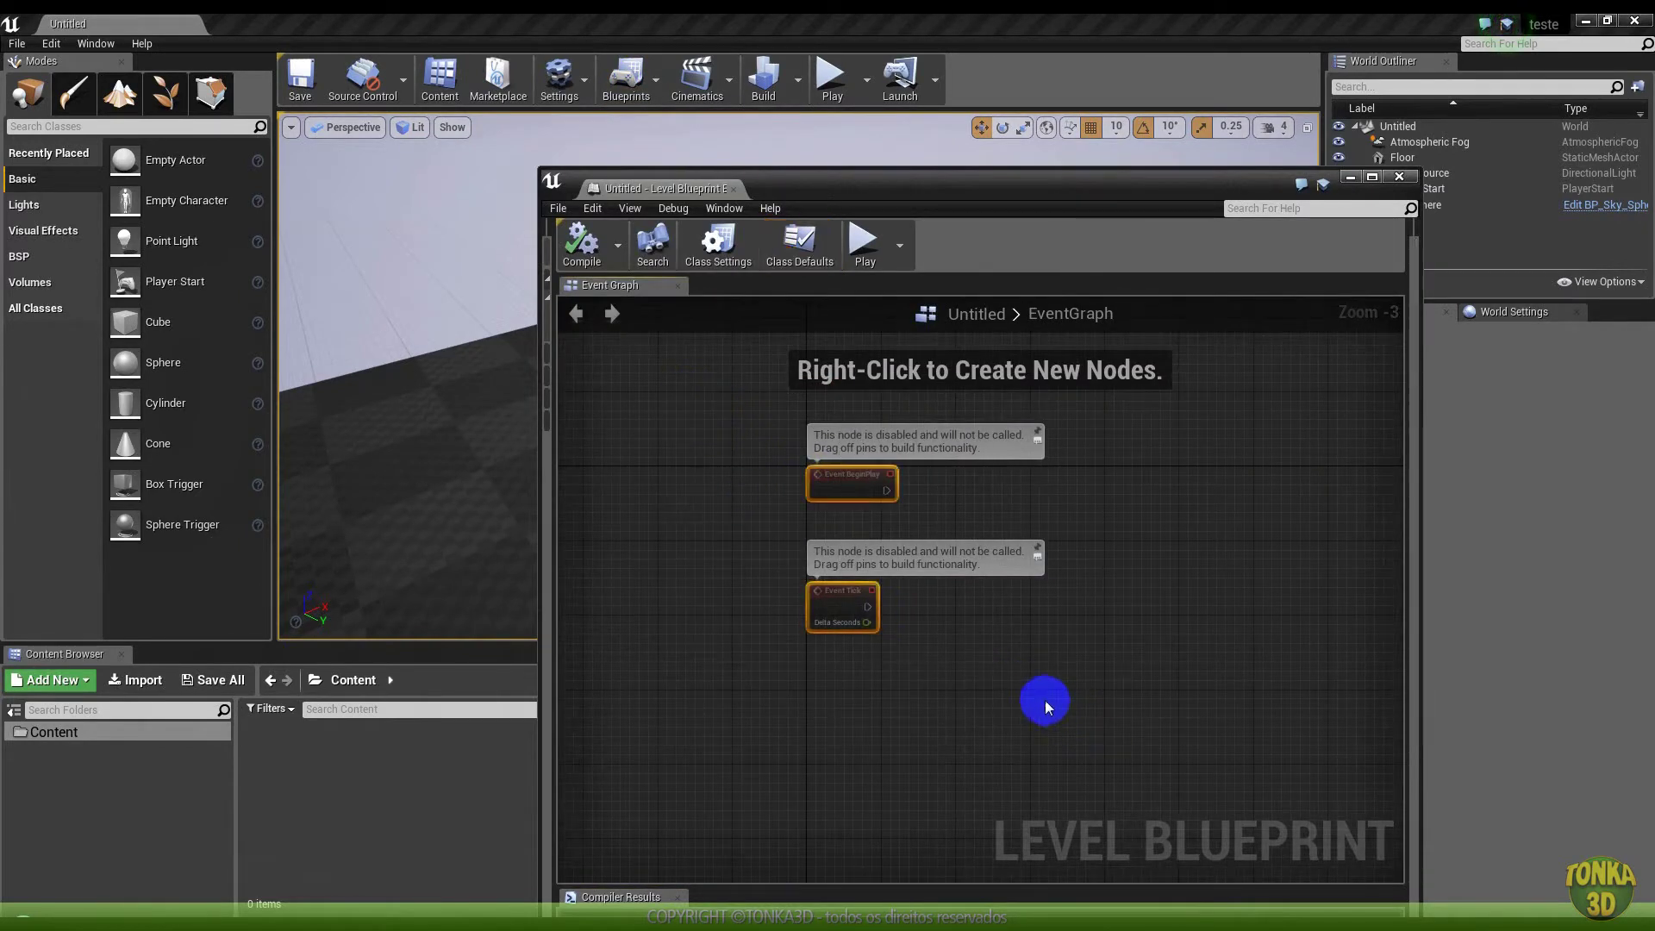
key(Delete)
Paste the copied crossfade node graph into the event graph and frame it
right_click(770, 488)
click(748, 481)
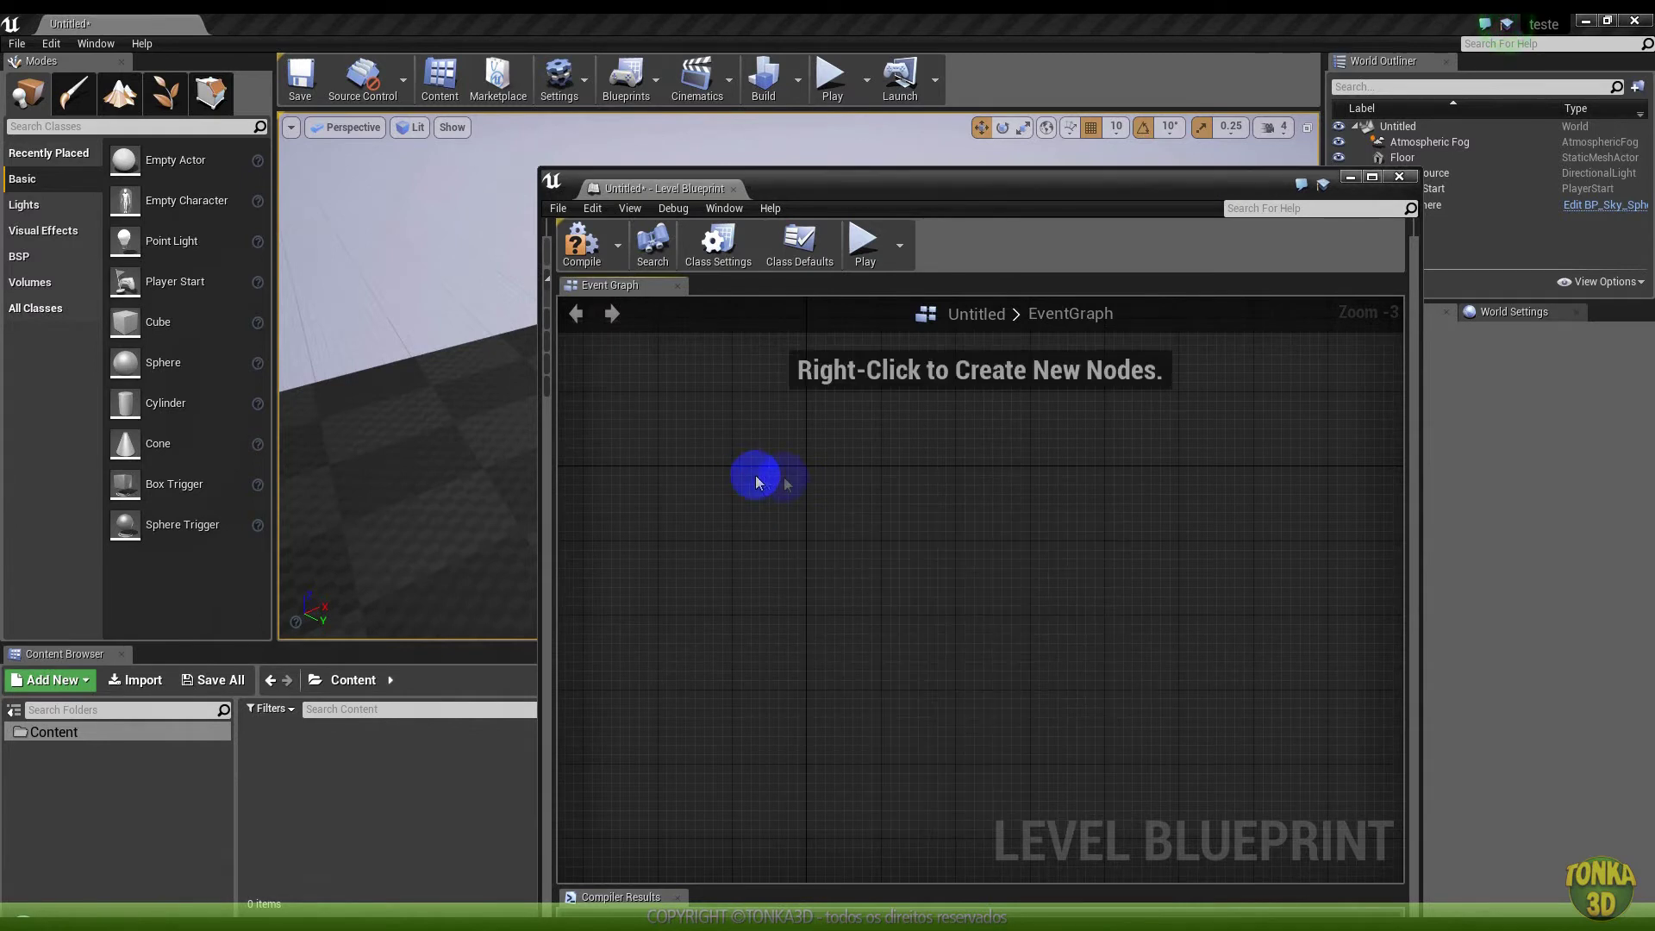
key(ctrl+v)
scroll(906, 536, down, 4)
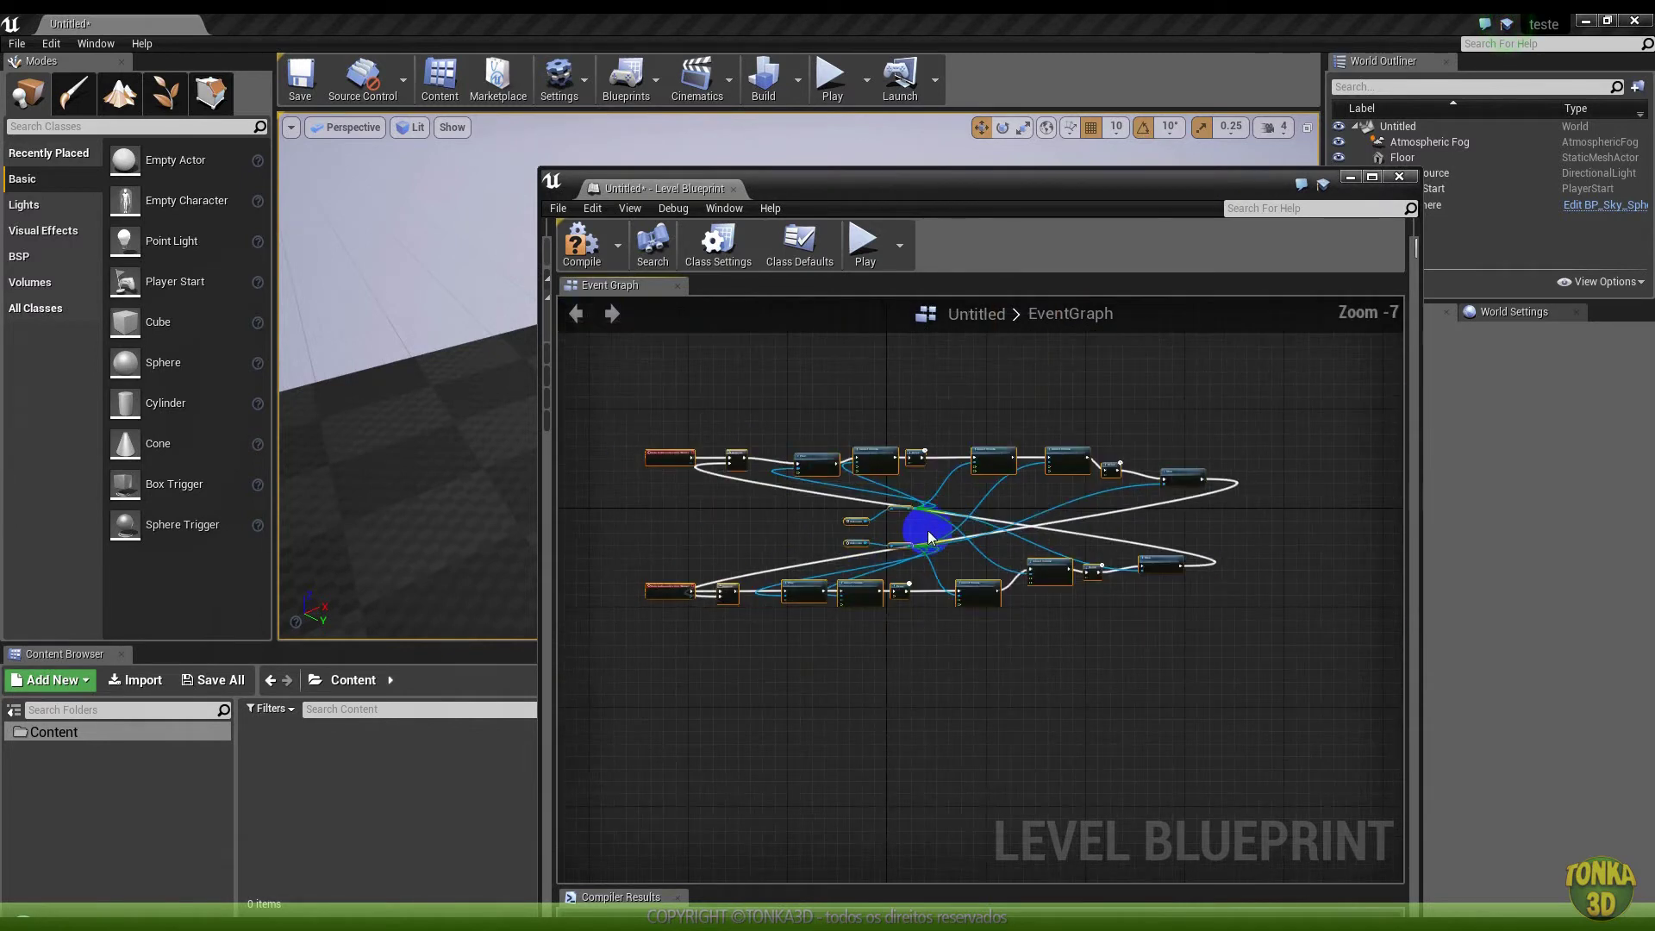
scroll(776, 528, up, 3)
mouse_move(776, 528)
right_down()
mouse_move(842, 536)
mouse_move(819, 582)
right_up()
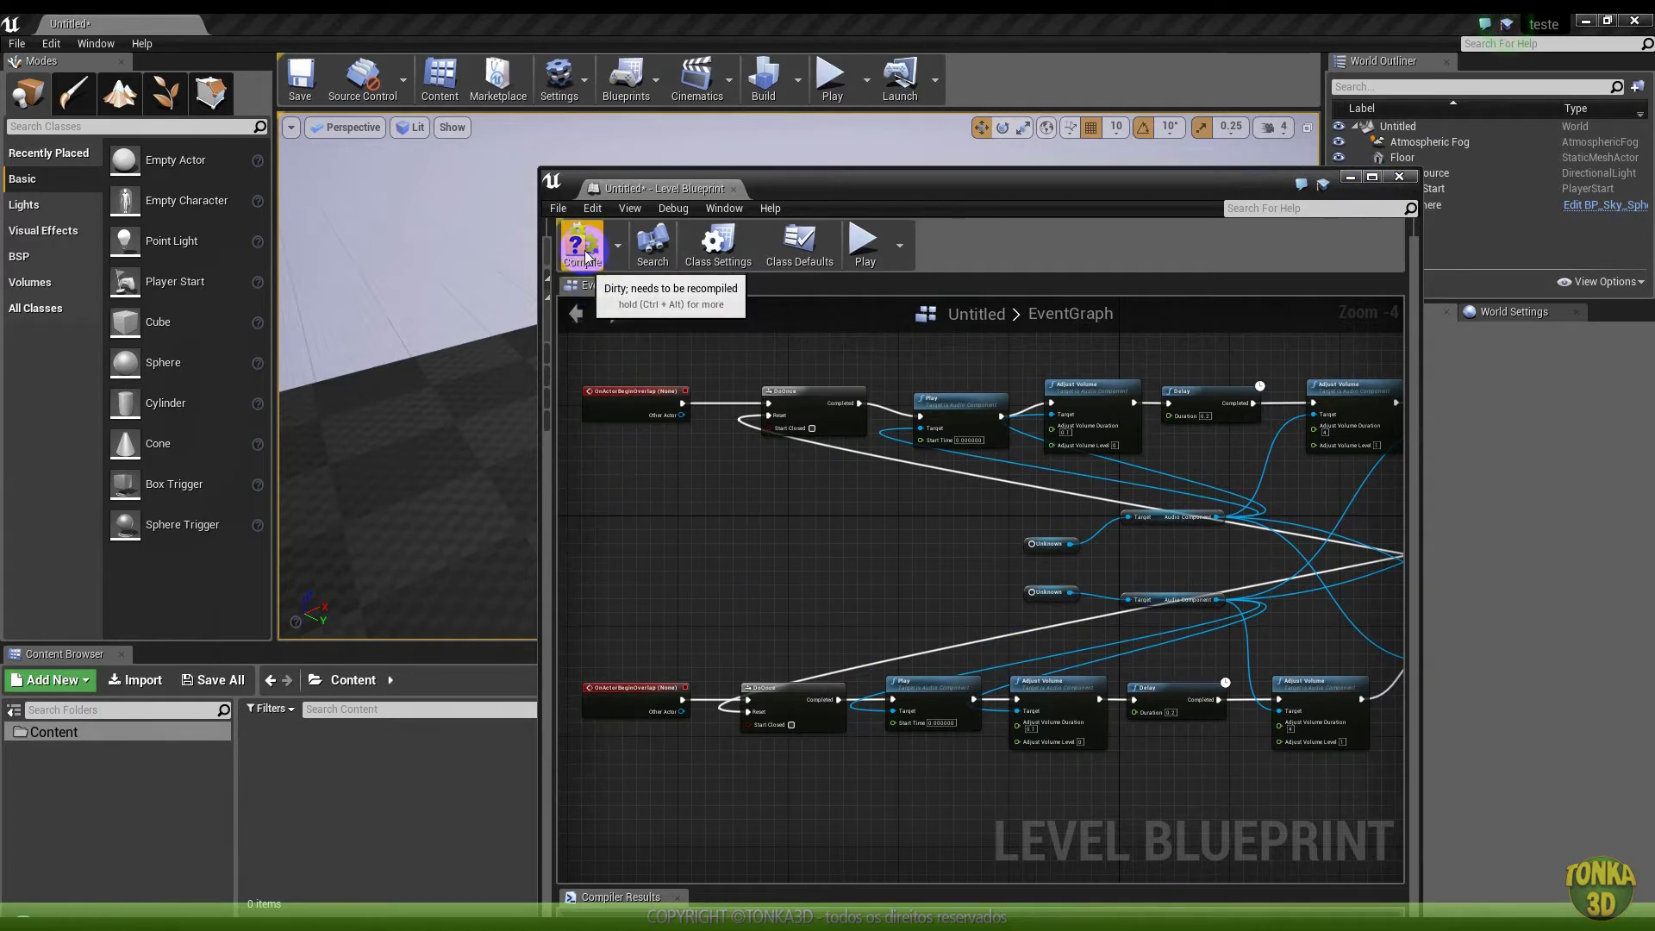
Maximize the Level Blueprint to inspect the pasted overlap and Unknown nodes, then restore the window
click(1372, 178)
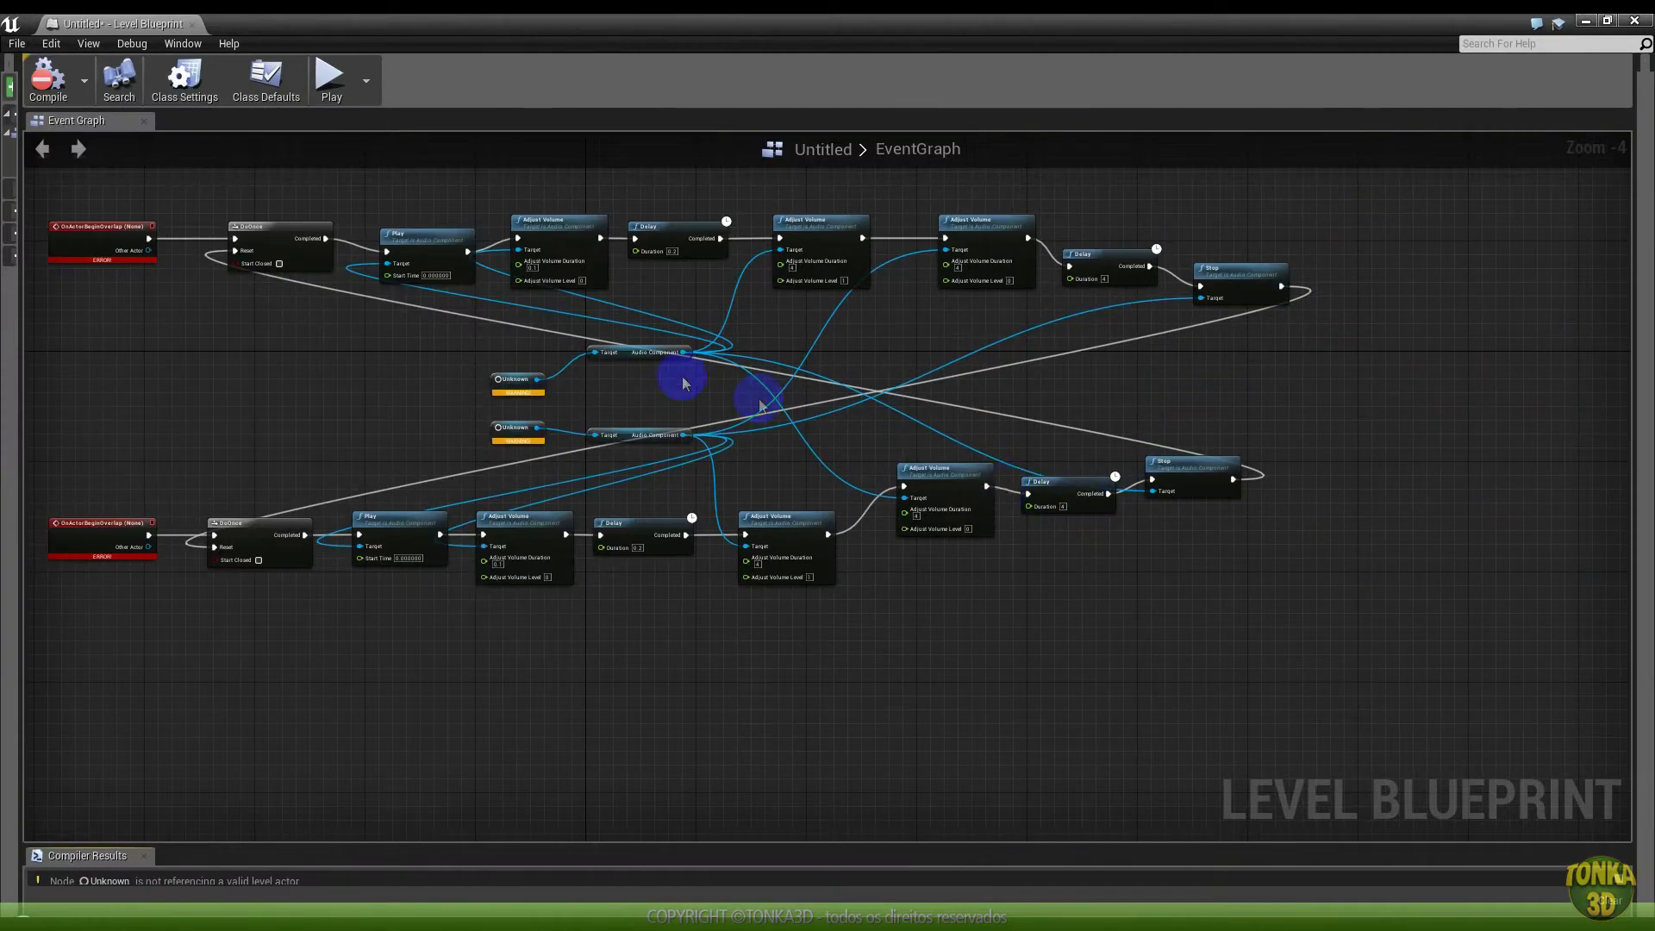
right_drag(681, 371, 1094, 426)
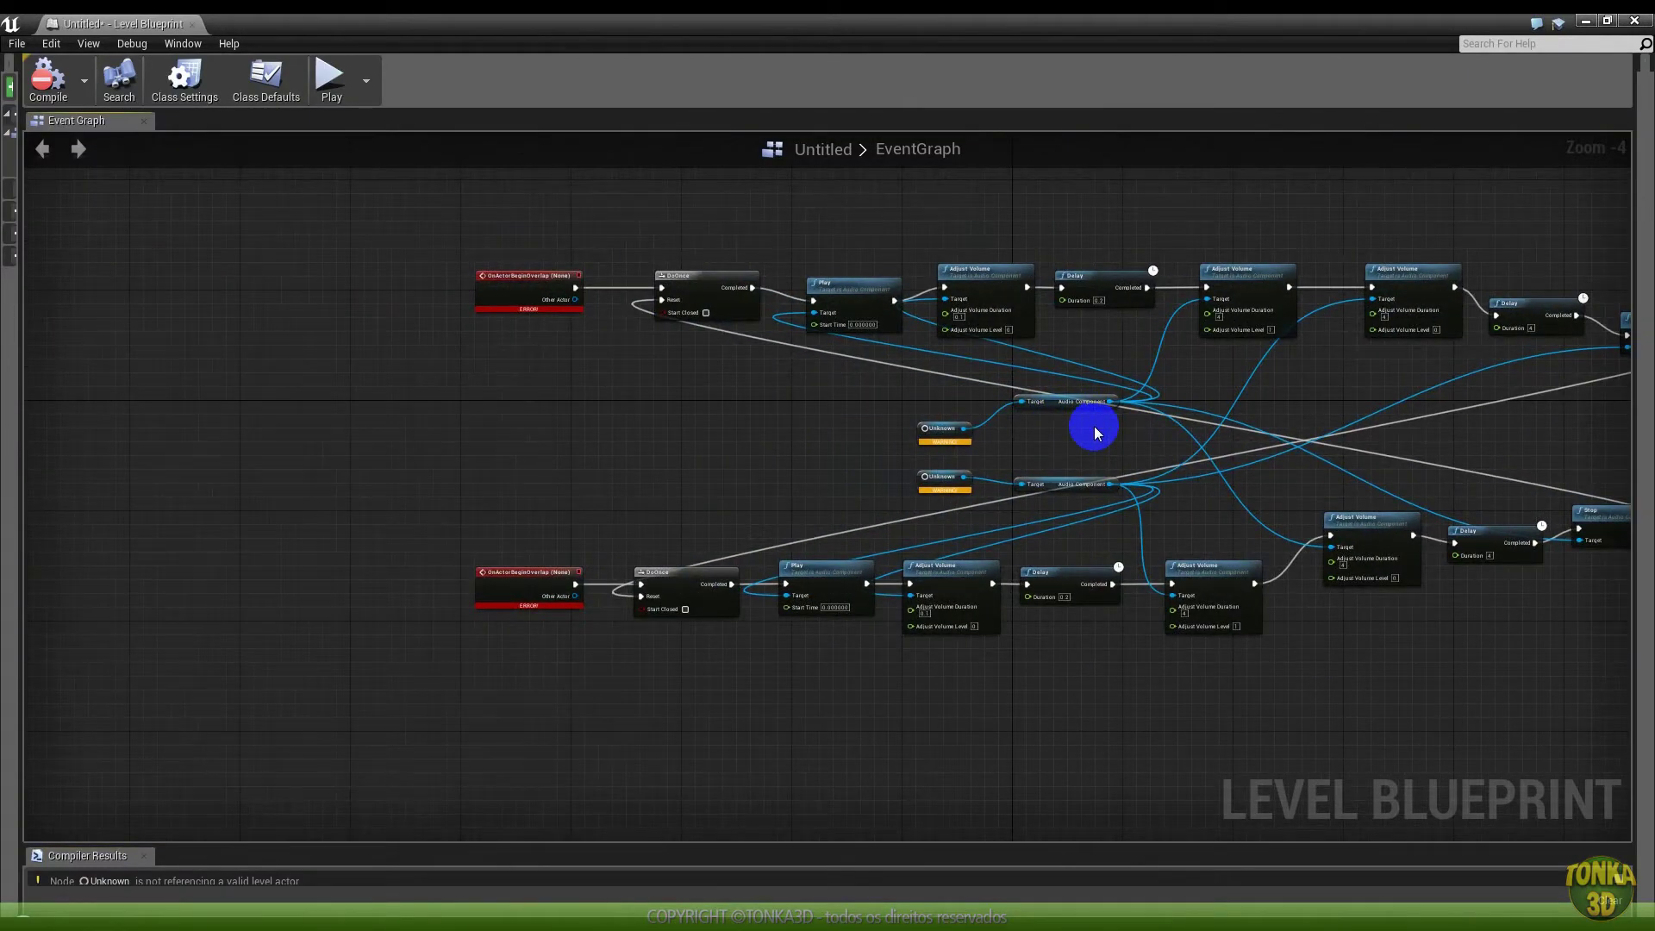
scroll(573, 365, up, 3)
scroll(551, 347, up, 1)
click(449, 213)
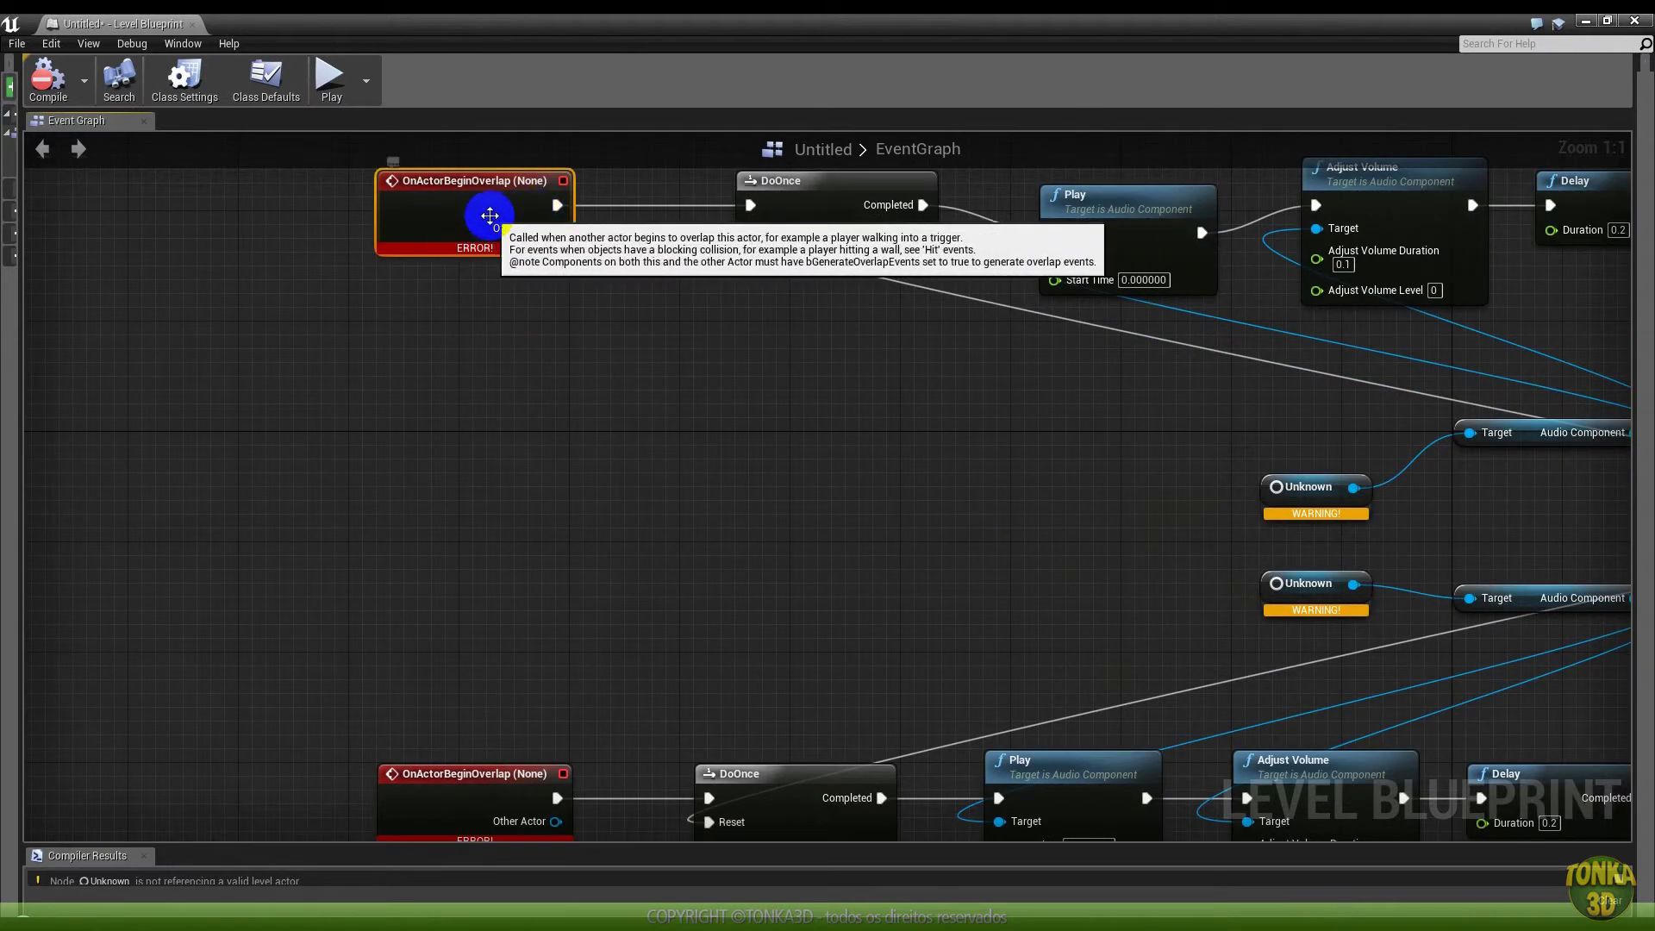
click(1336, 509)
right_drag(1340, 532, 1078, 517)
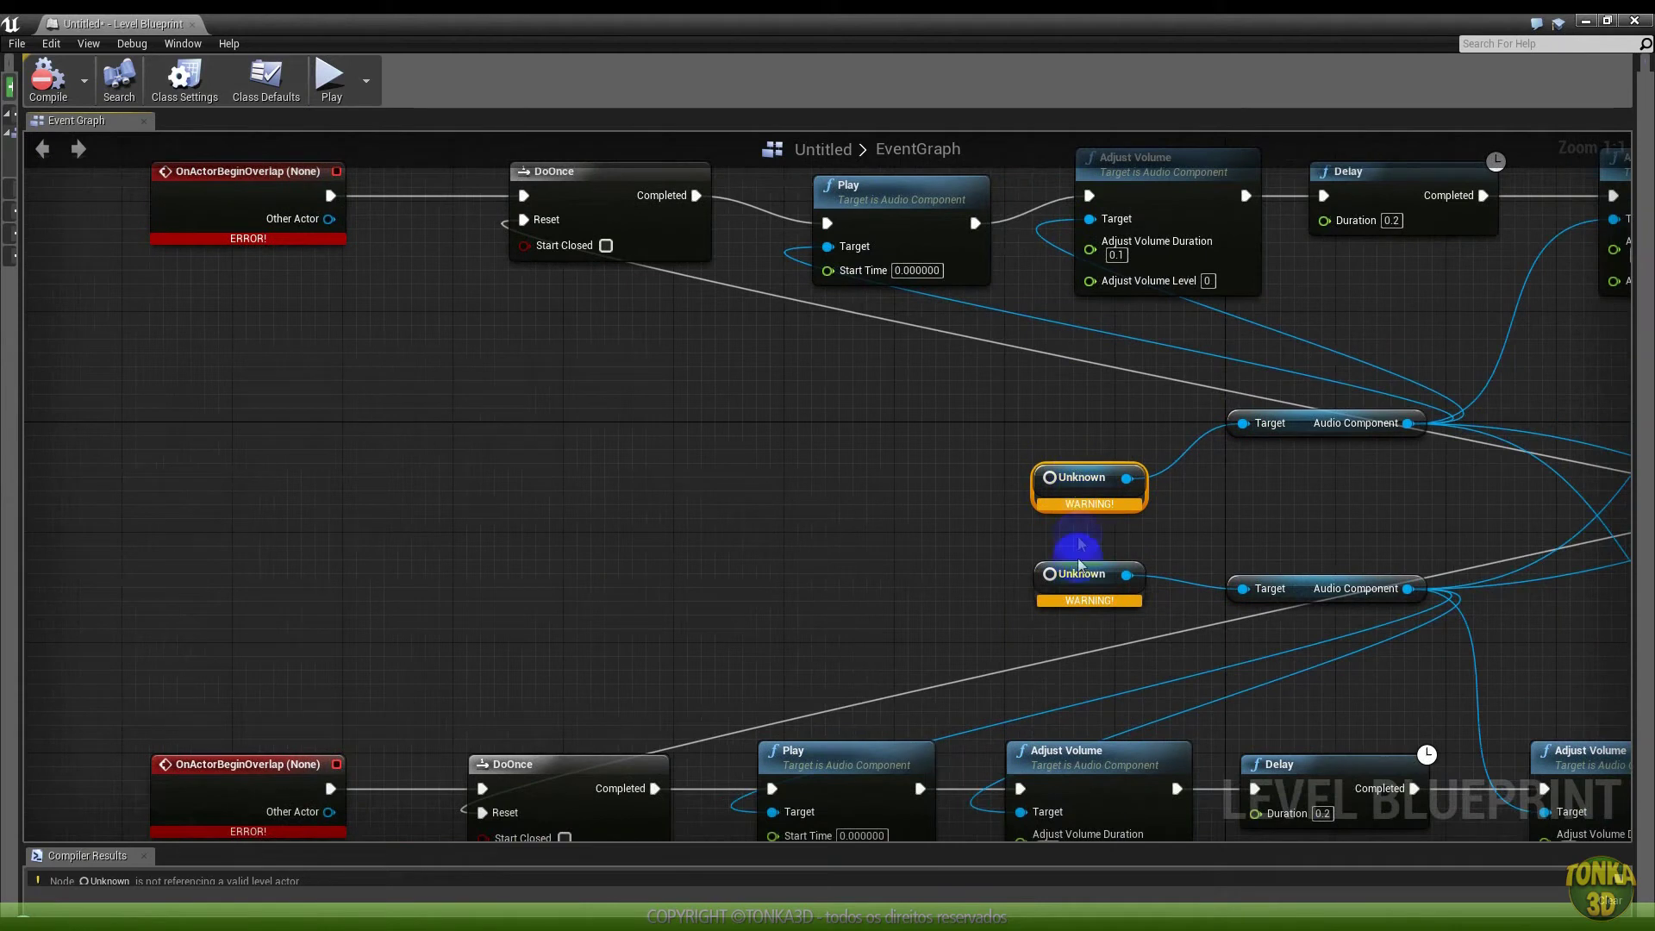
click(1607, 24)
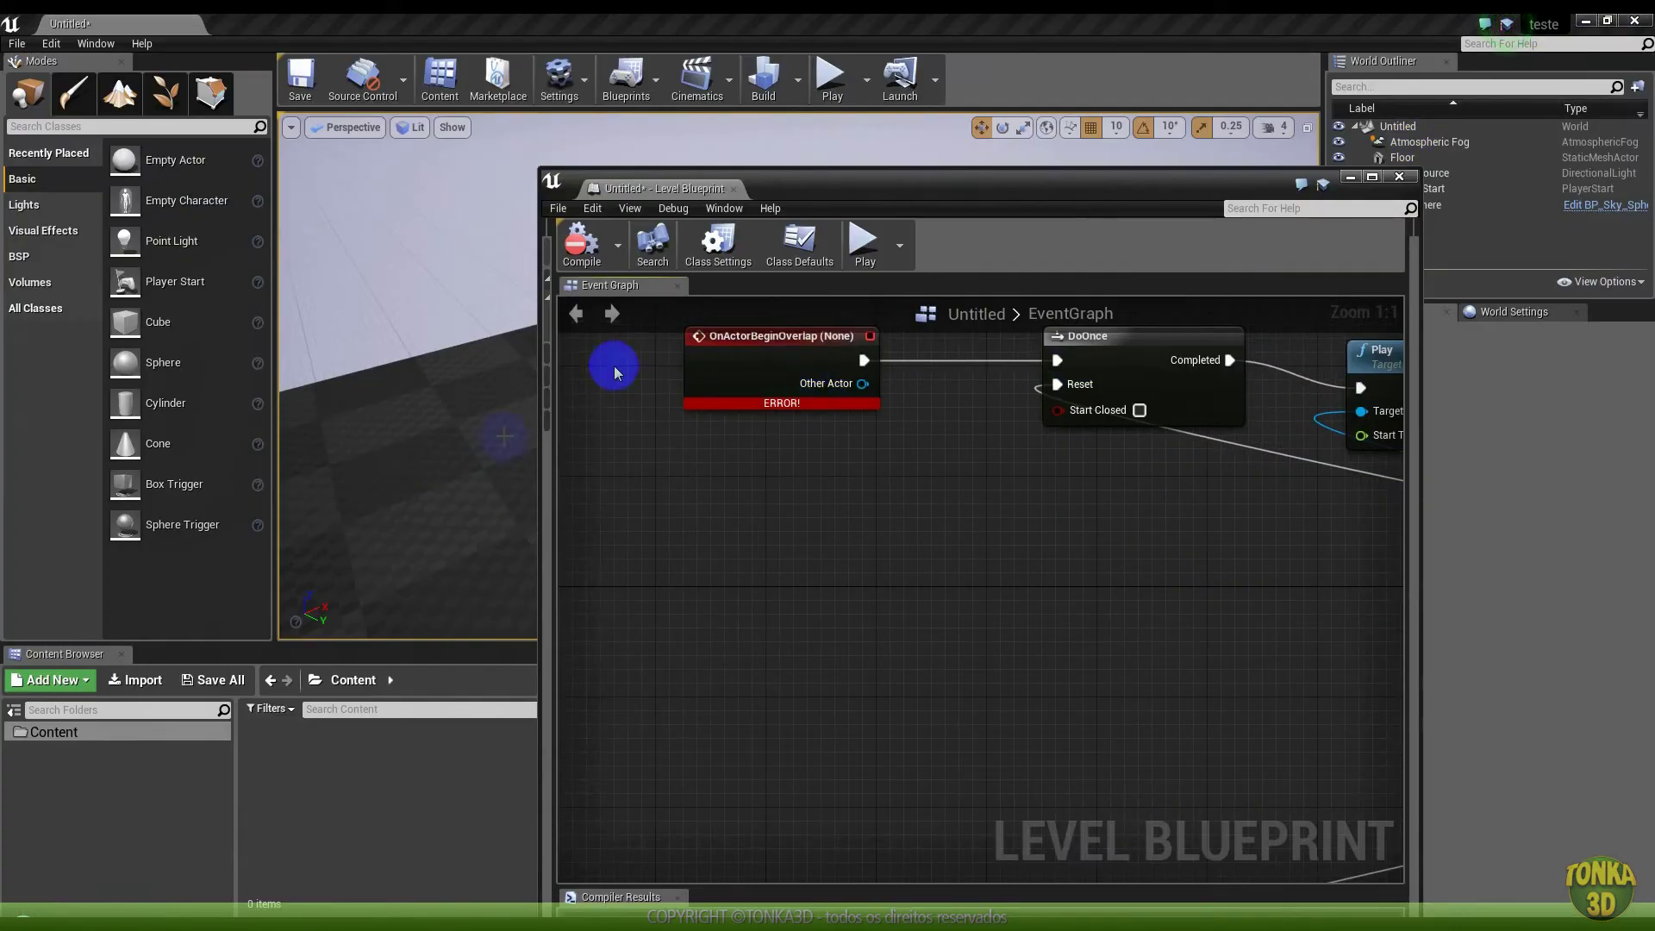
Add two spheres and a sphere trigger to the level
drag(874, 211, 1222, 183)
right_drag(617, 399, 606, 397)
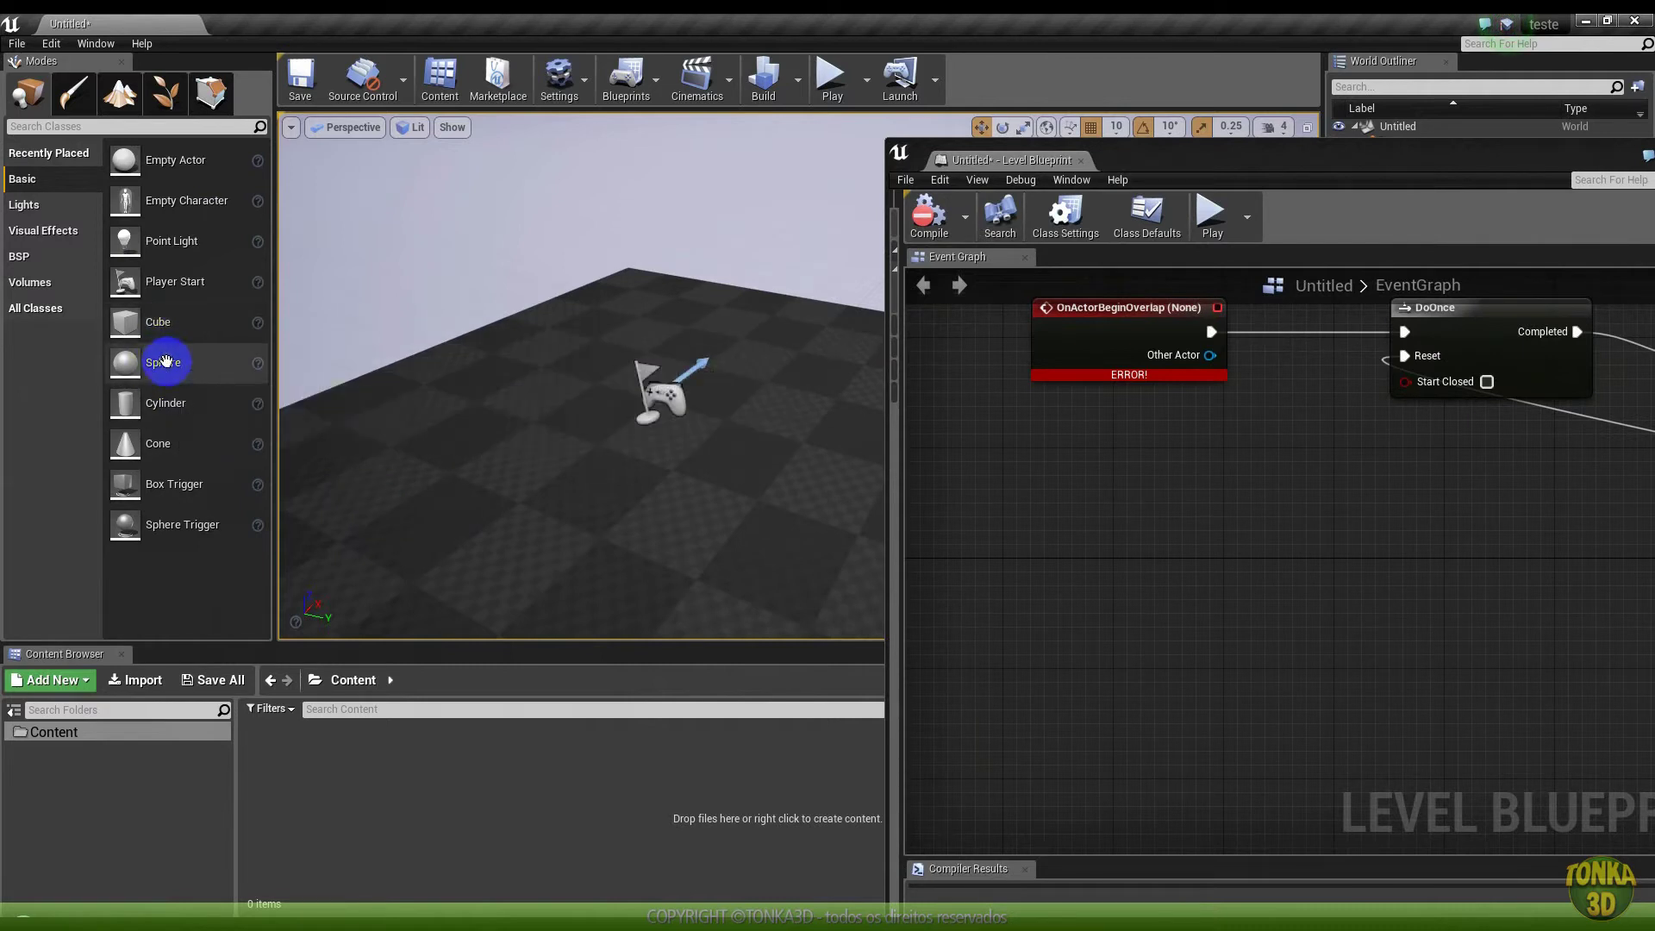
drag(162, 361, 417, 409)
right_drag(418, 410, 321, 439)
drag(162, 362, 727, 341)
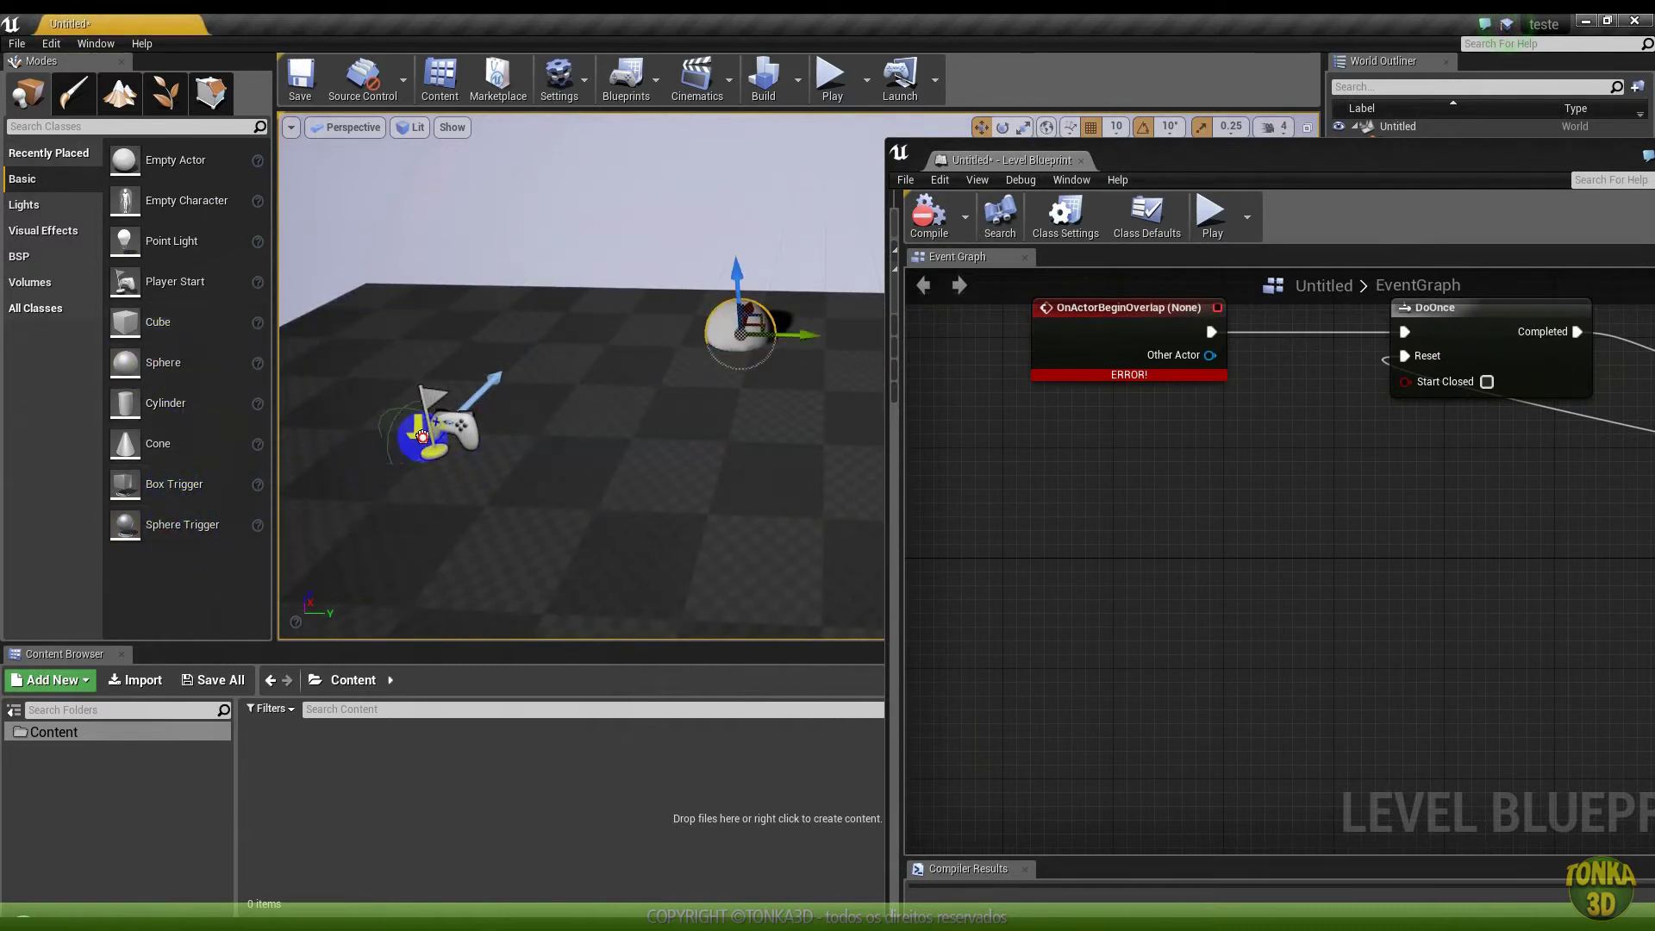
drag(183, 524, 338, 470)
right_drag(416, 488, 416, 489)
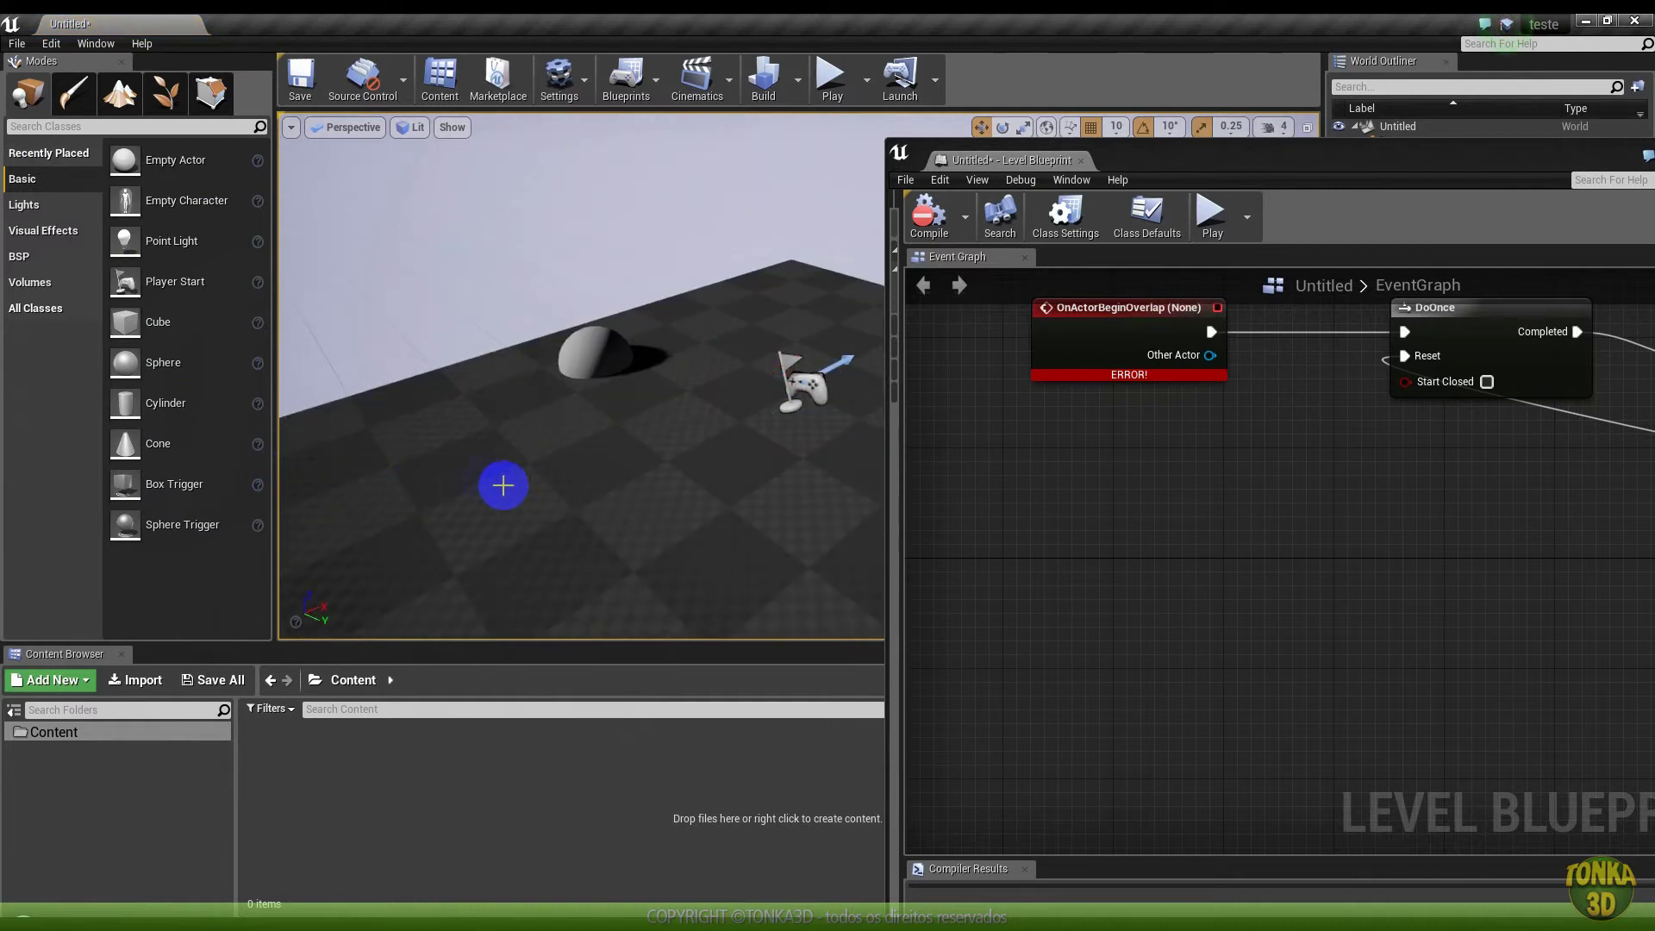
Place a box trigger over the sphere, stretch it slightly taller, and Alt-drag a copy as TriggerBox2
drag(191, 481, 599, 346)
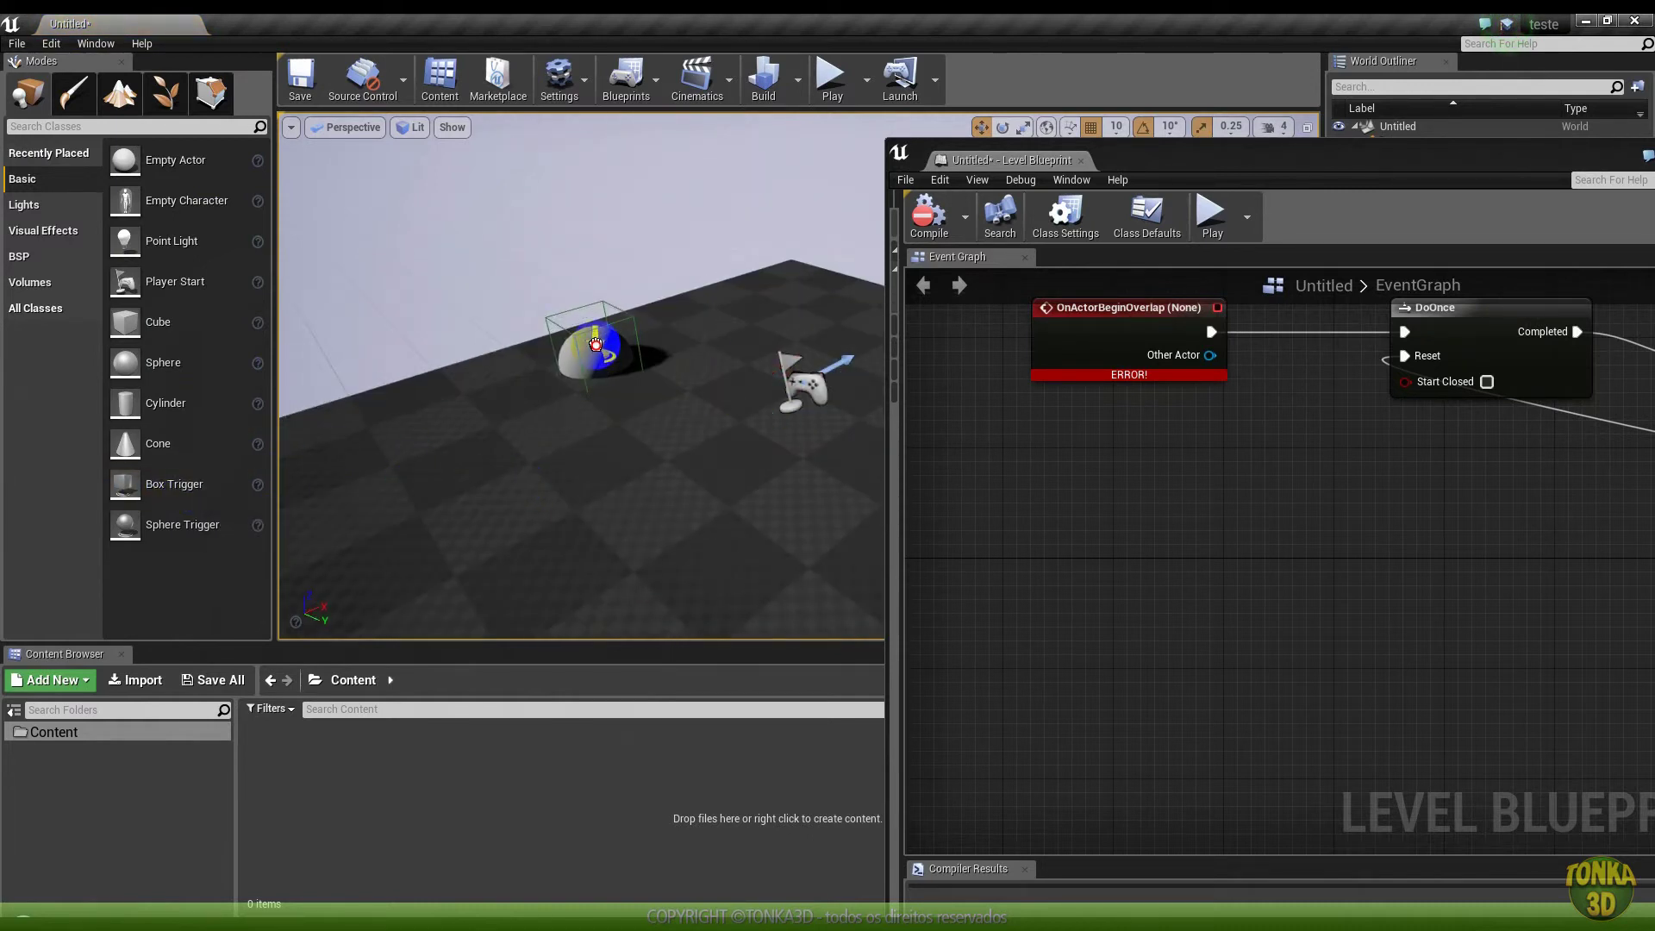
key(r)
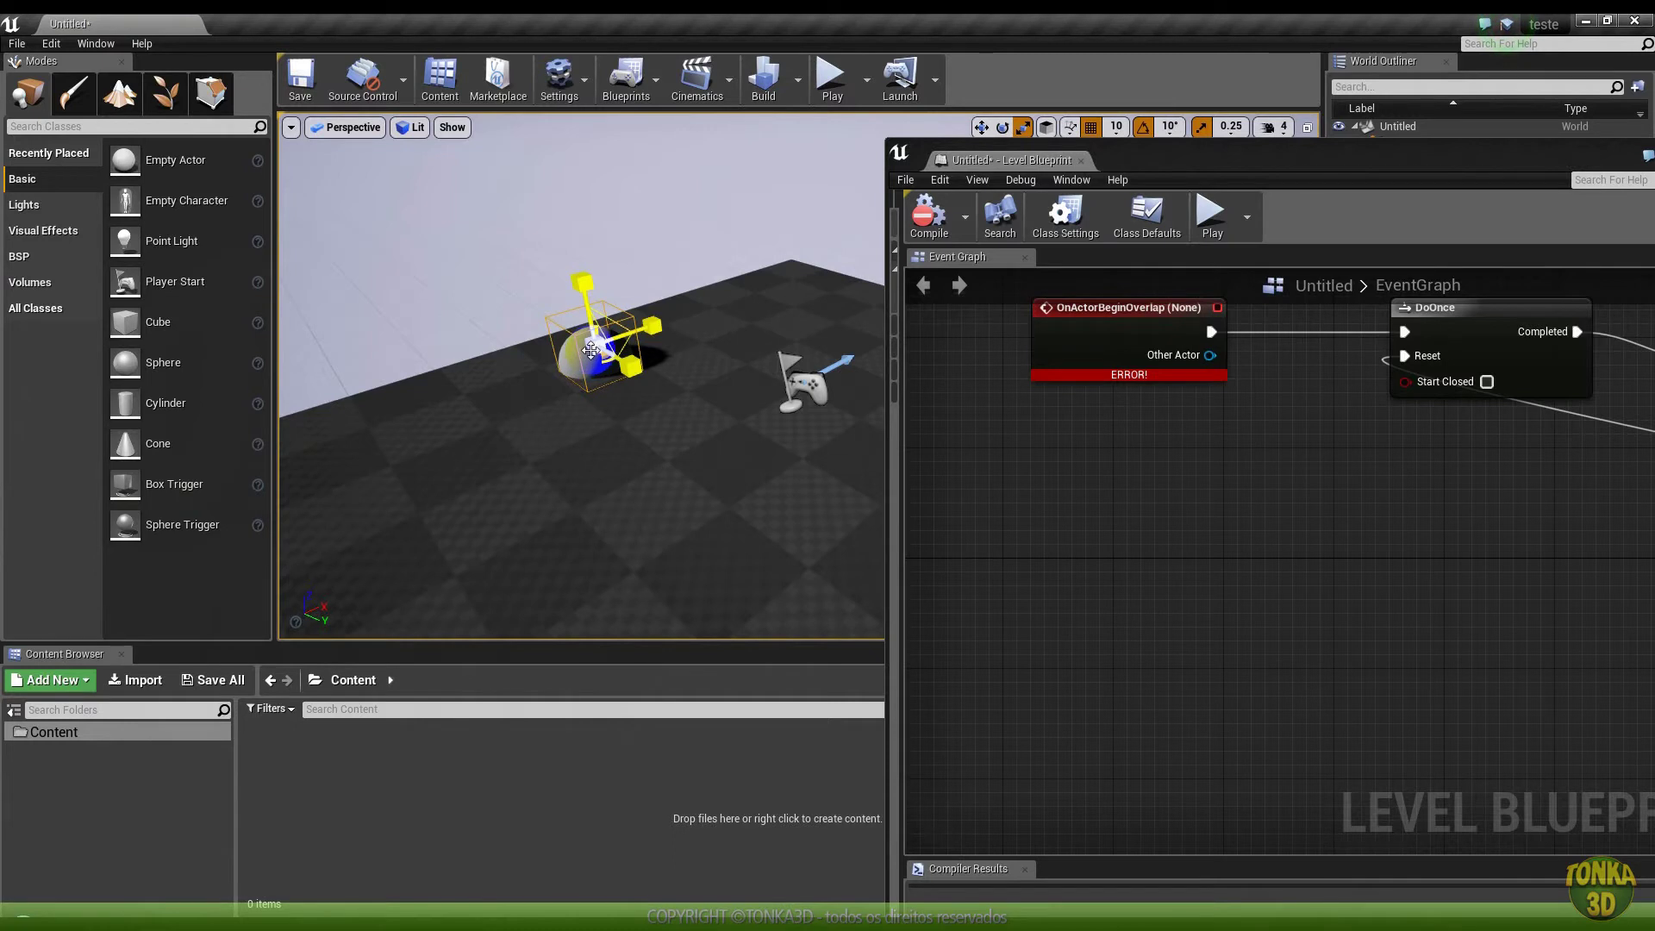
drag(585, 250, 585, 259)
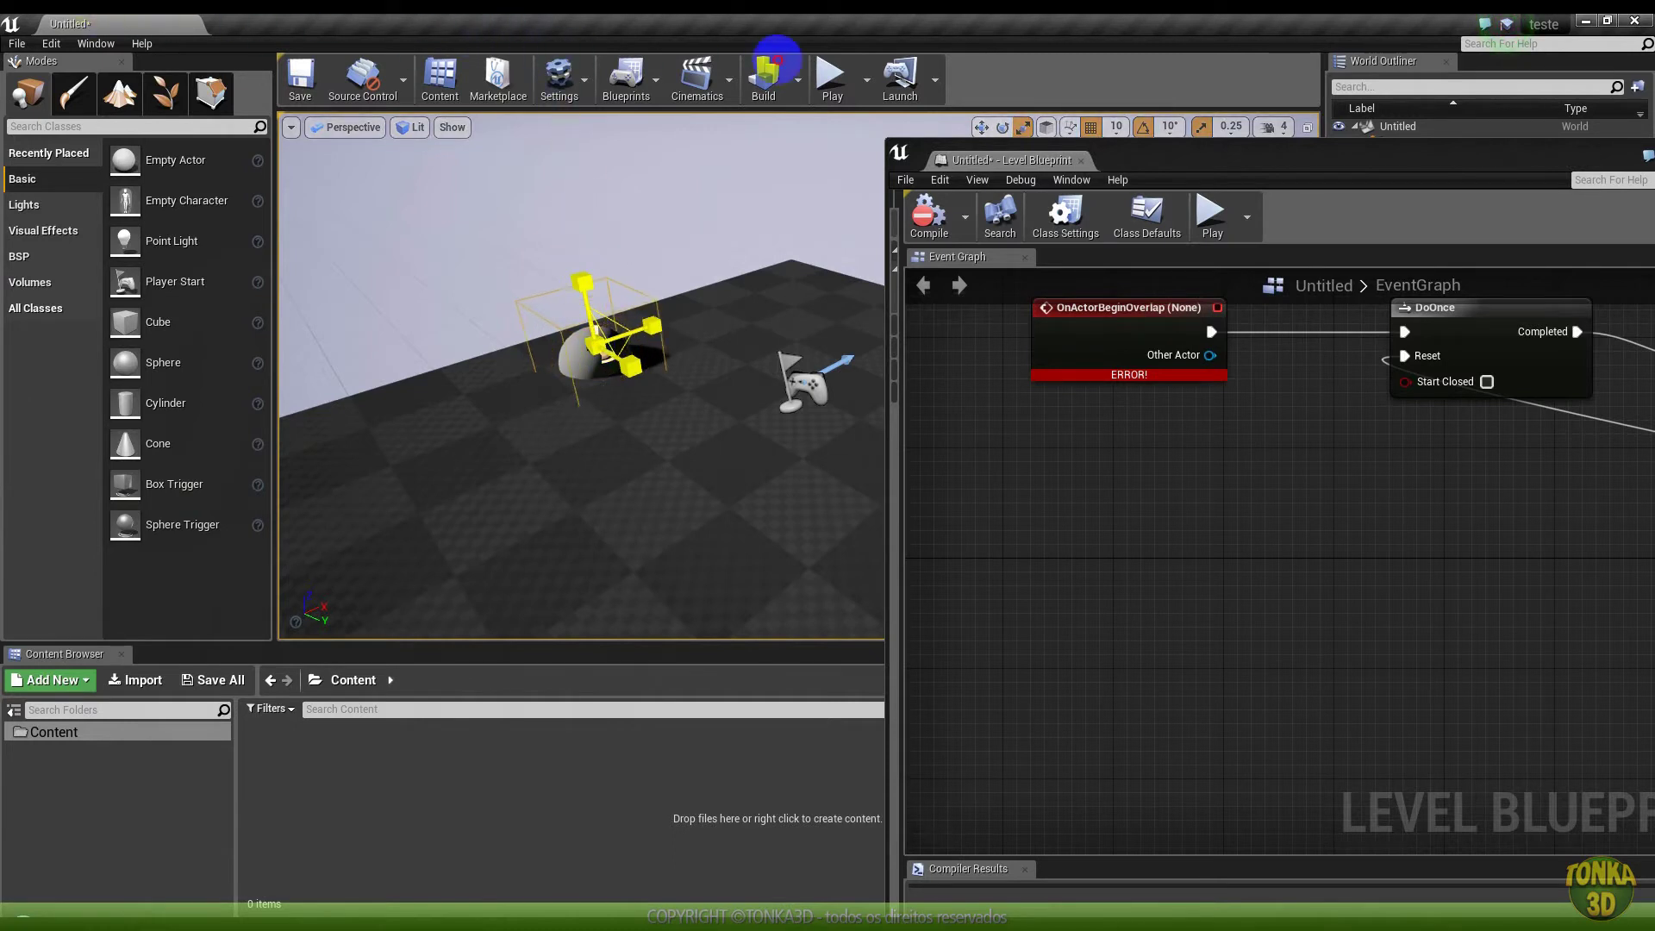
right_drag(586, 388, 690, 388)
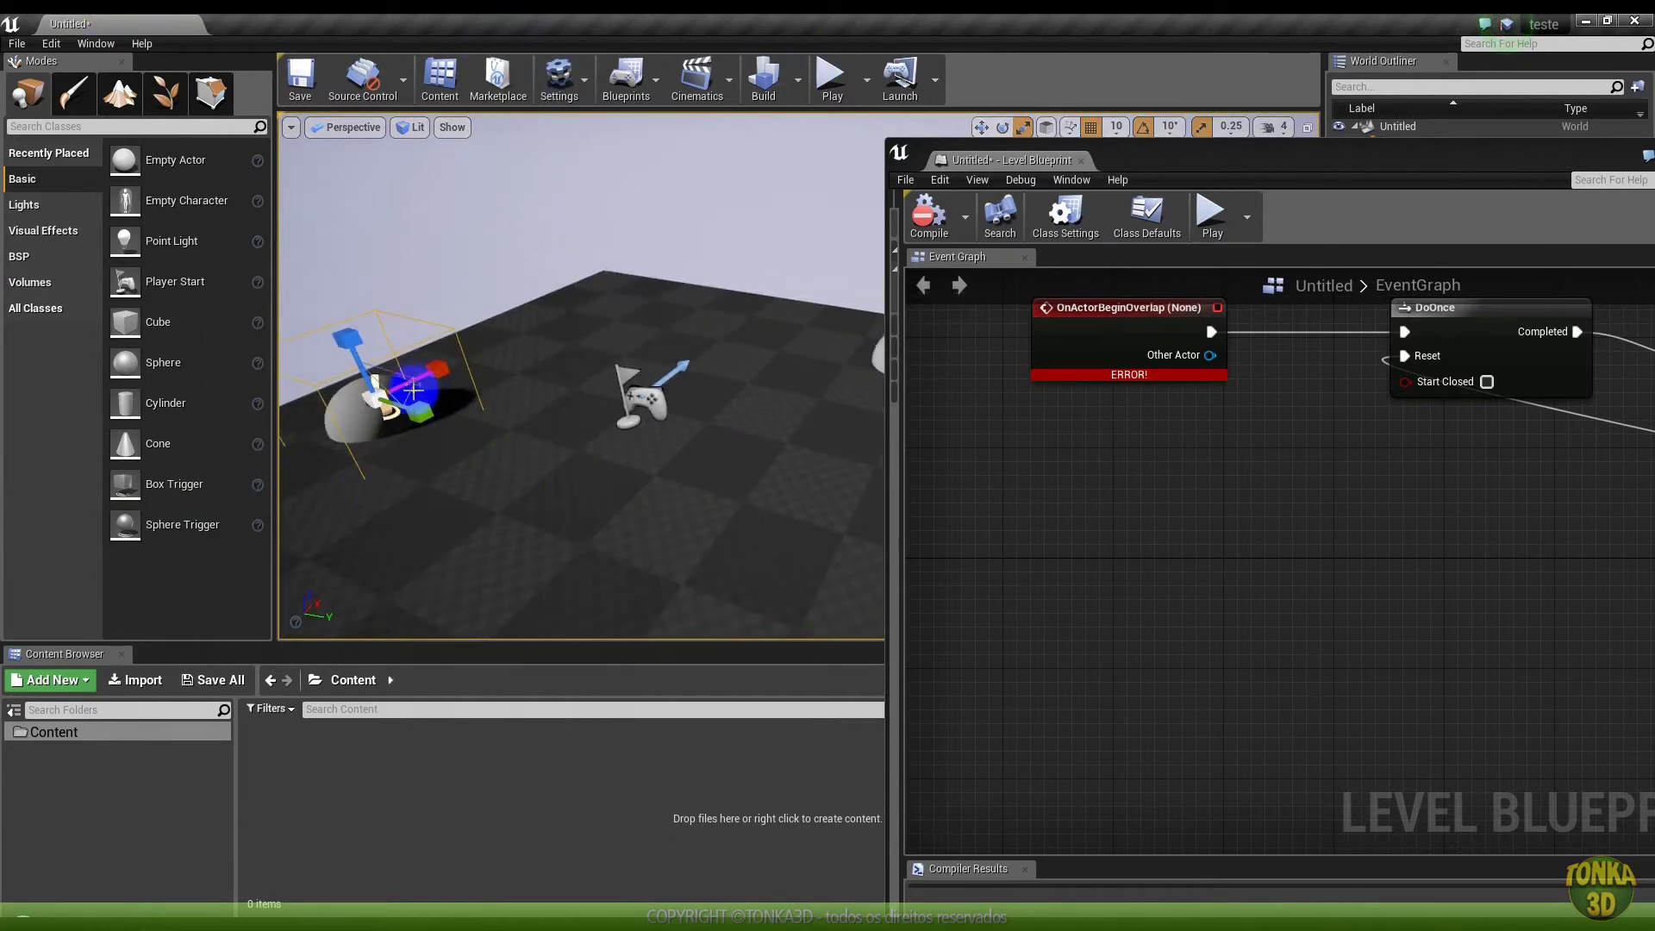
drag(1061, 155, 998, 384)
alt+drag(422, 388, 940, 349)
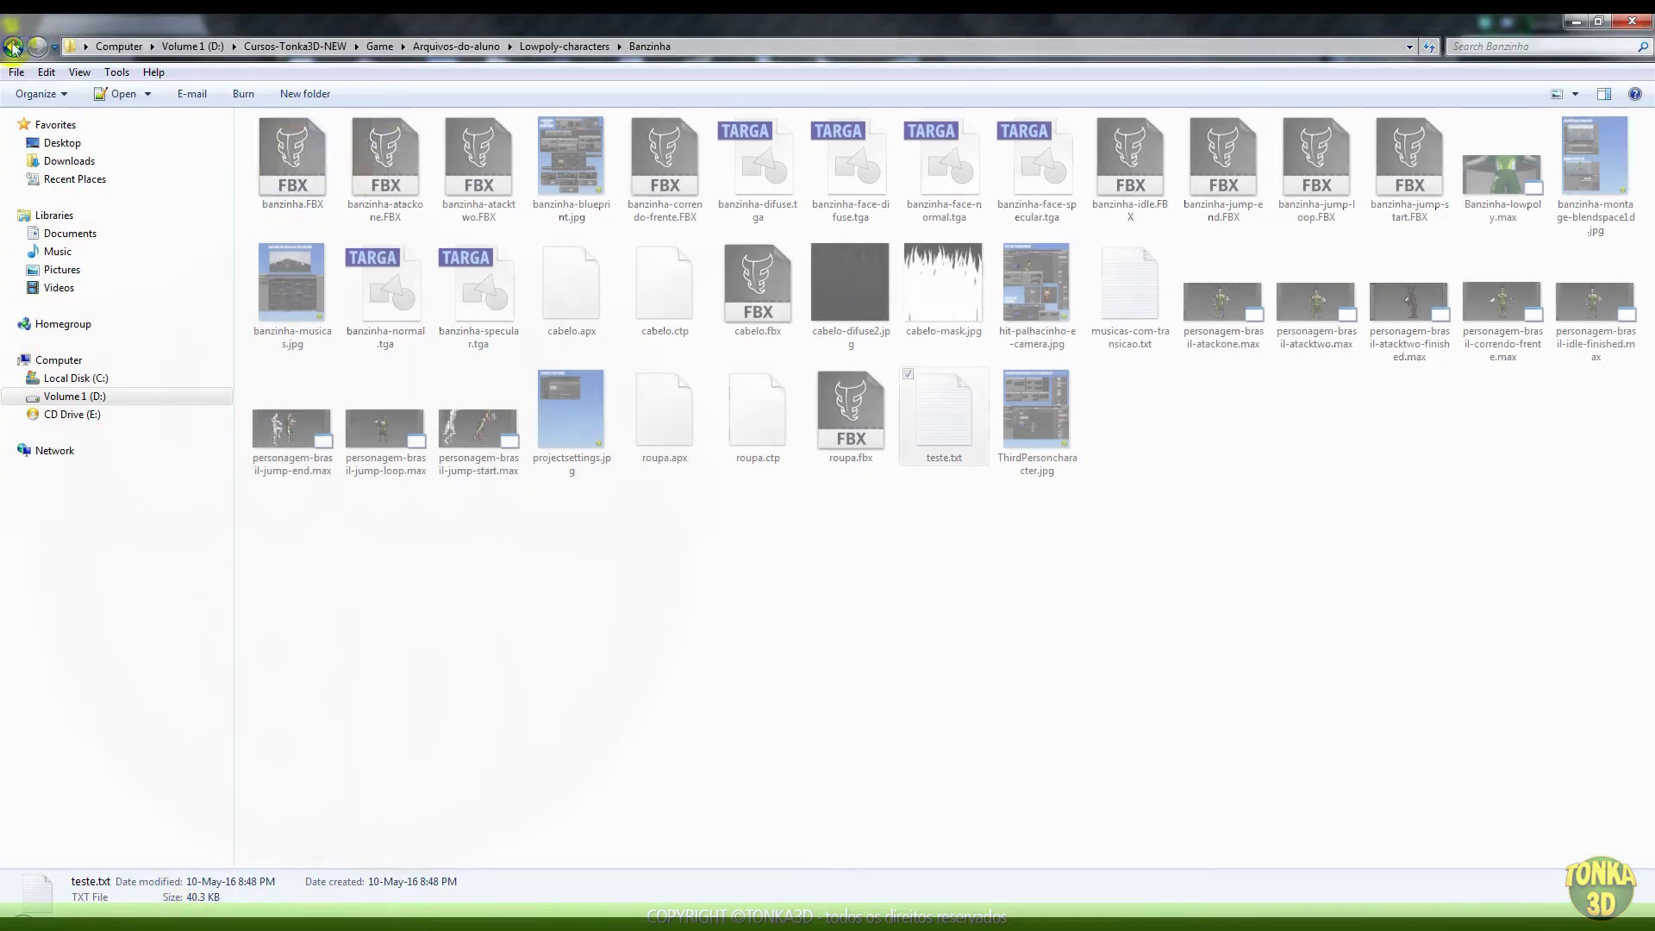
Import the CHRISTMAS TIME and CRAZY HOLIDAYS WAVs from the Sons folder into the Content Browser
key(BackSpace)
double_click(302, 232)
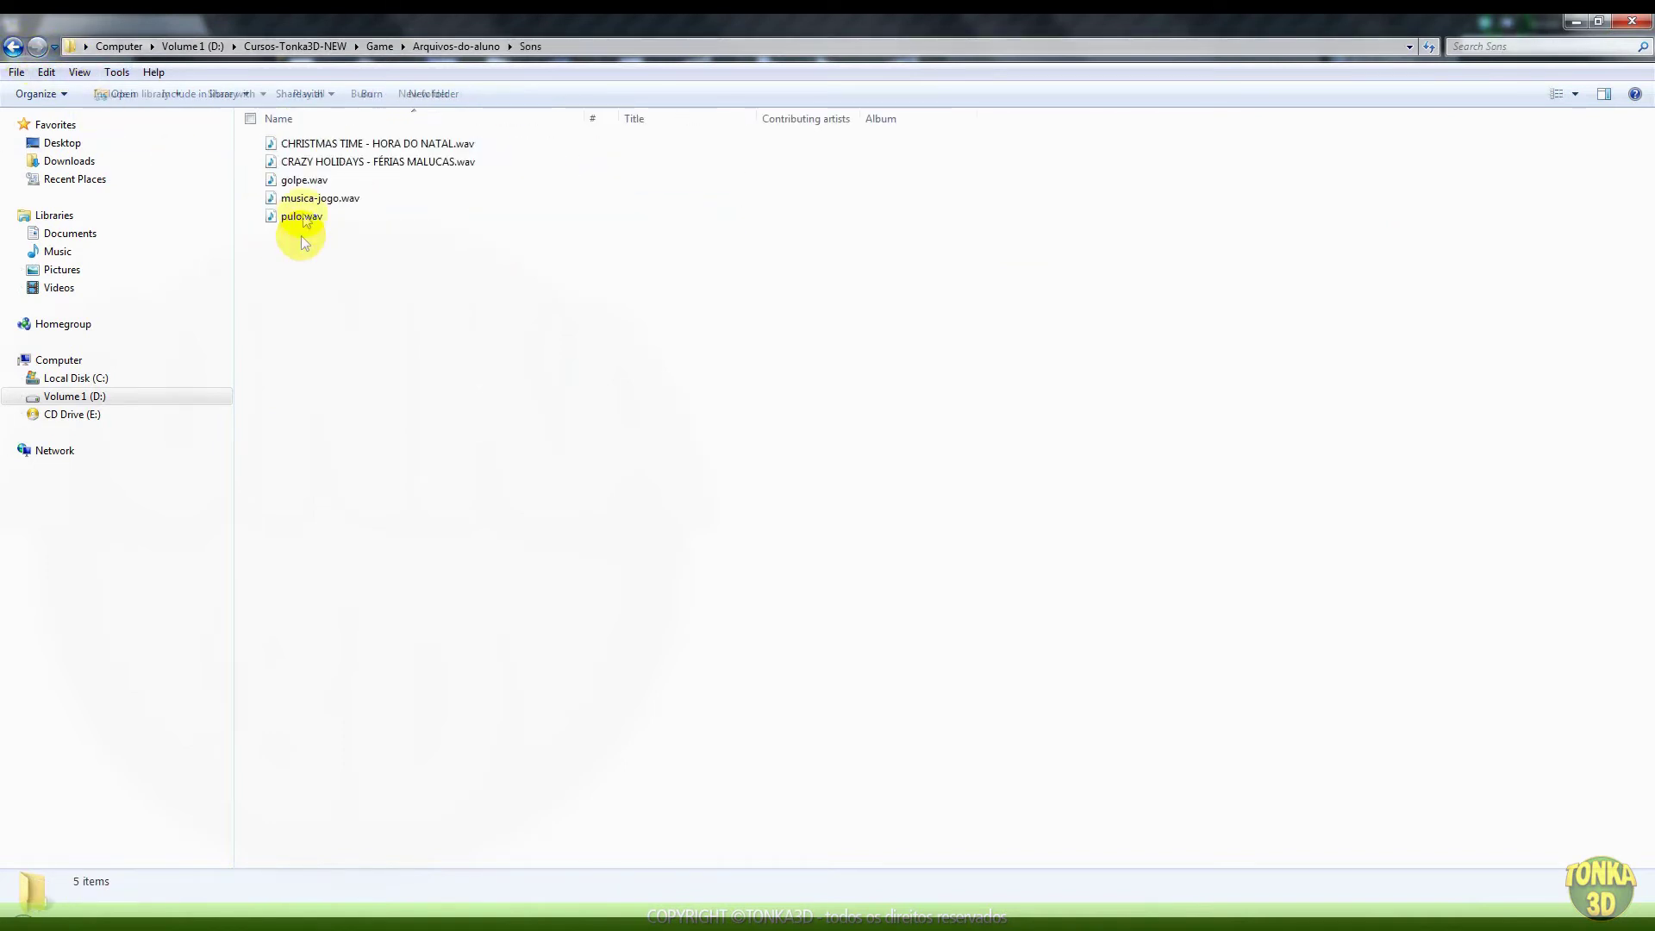
click(315, 146)
shift+click(323, 162)
mouse_move(323, 162)
mouse_down()
mouse_move(591, 858)
mouse_move(652, 924)
mouse_up()
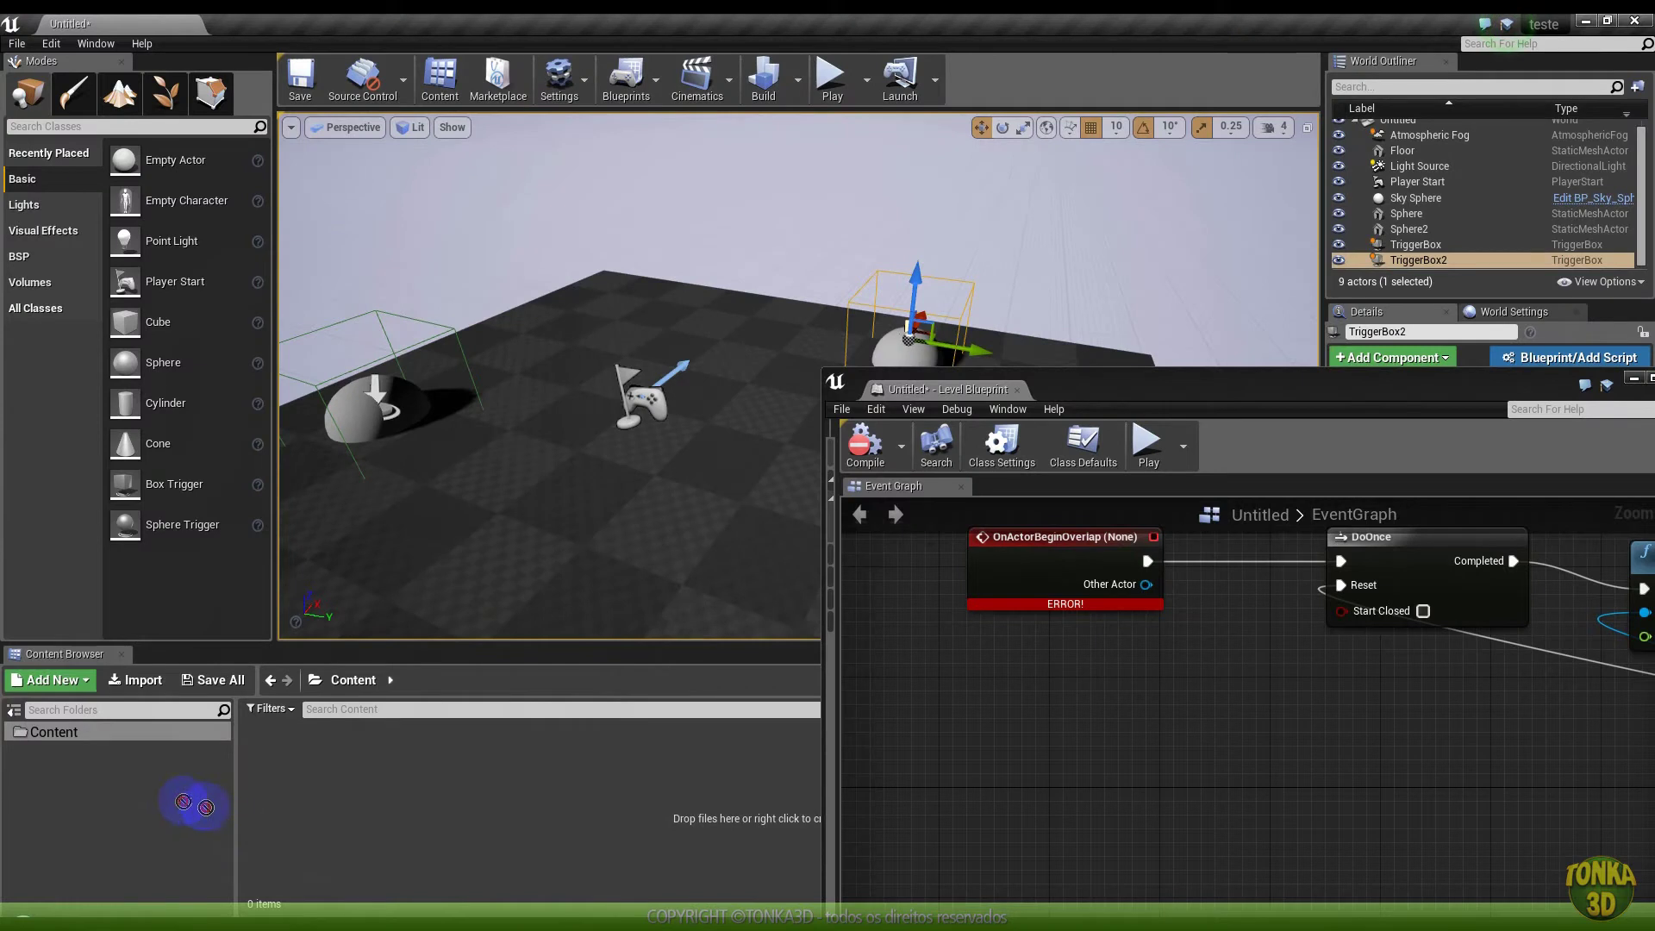
drag(332, 791, 336, 794)
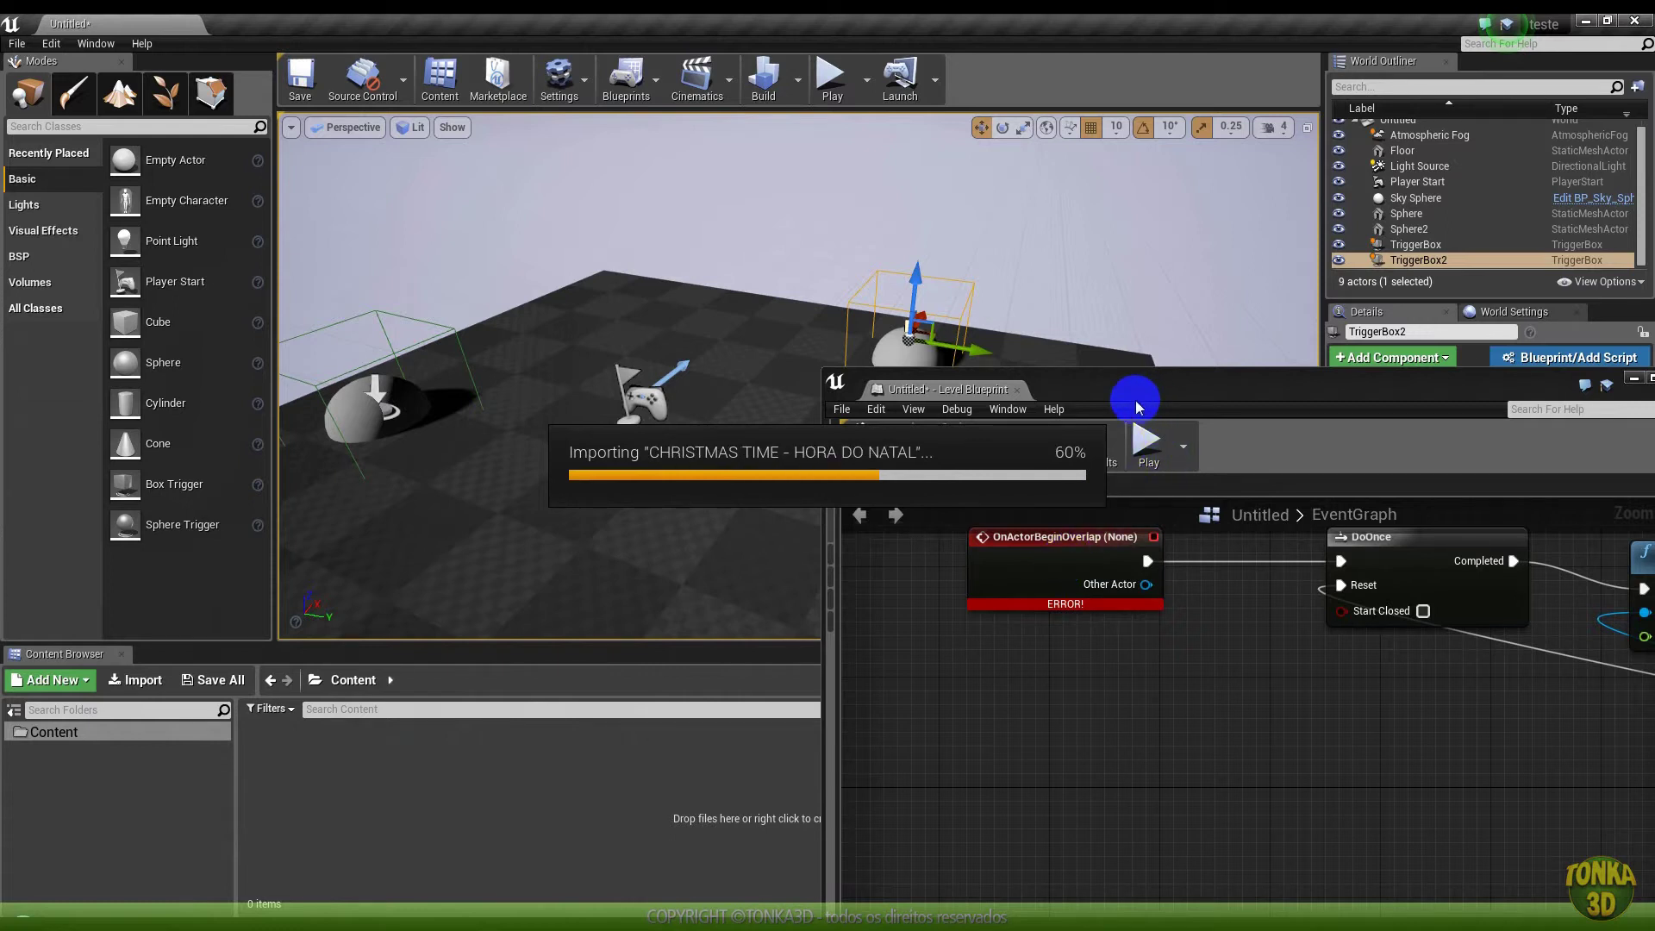
mouse_move(1136, 400)
mouse_down()
mouse_move(1210, 272)
mouse_move(1247, 290)
mouse_up()
click(382, 404)
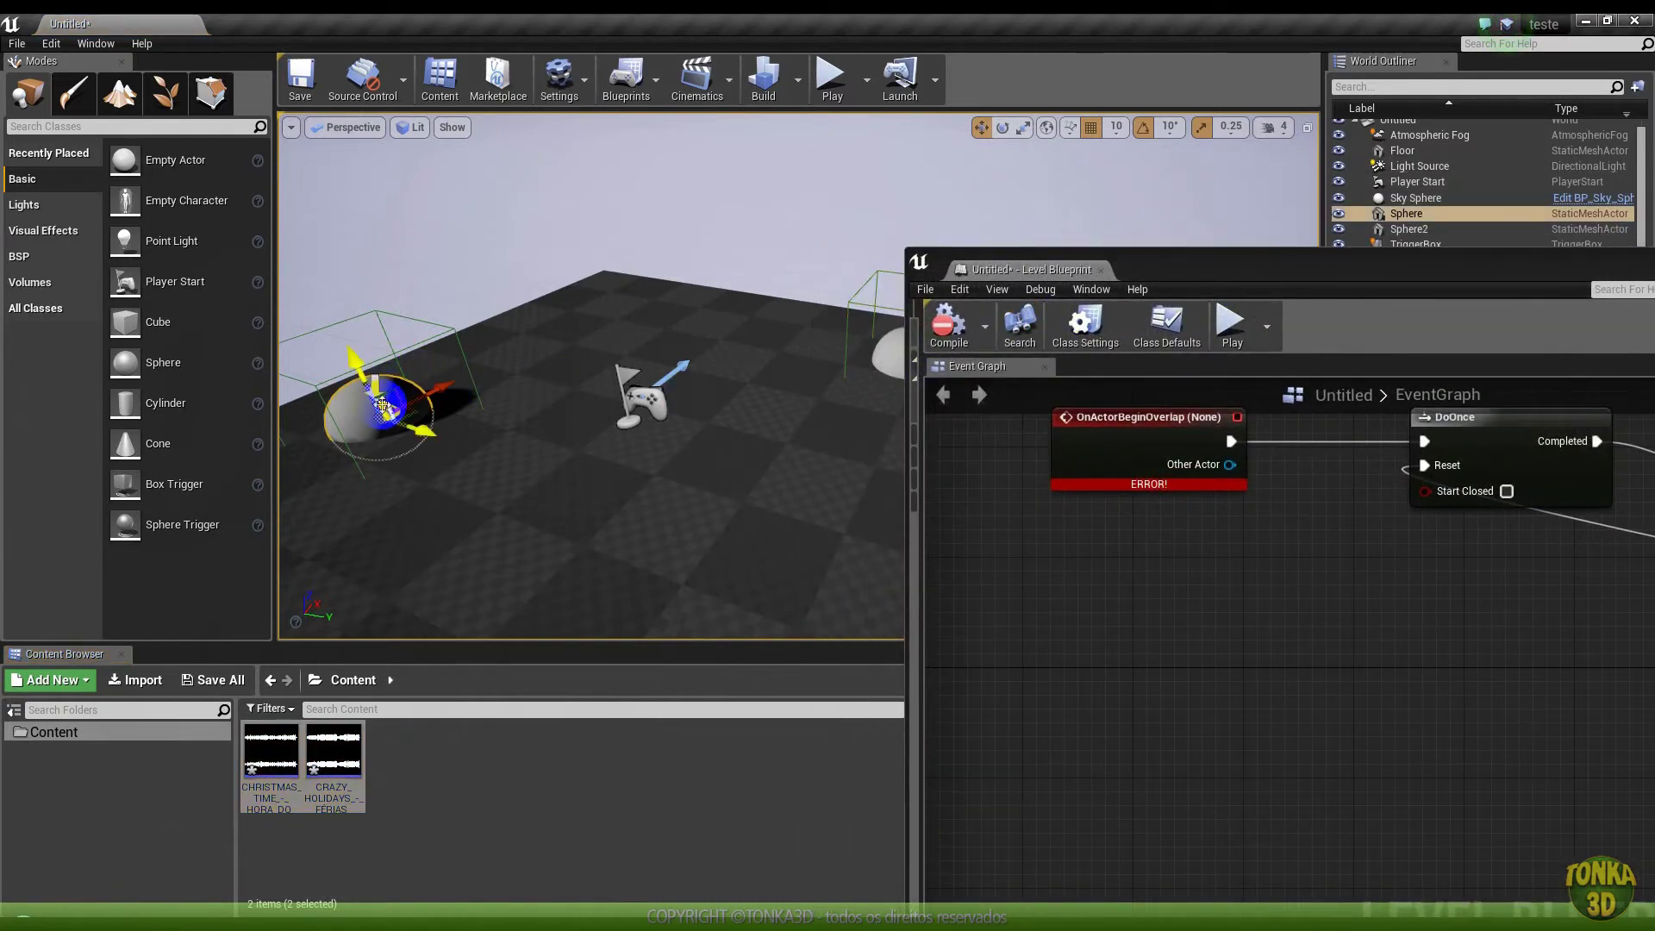
Replace the first (None) overlap node with a TriggerBox OnActorBeginOverlap event wired to DoOnce
click(460, 375)
right_click(1074, 541)
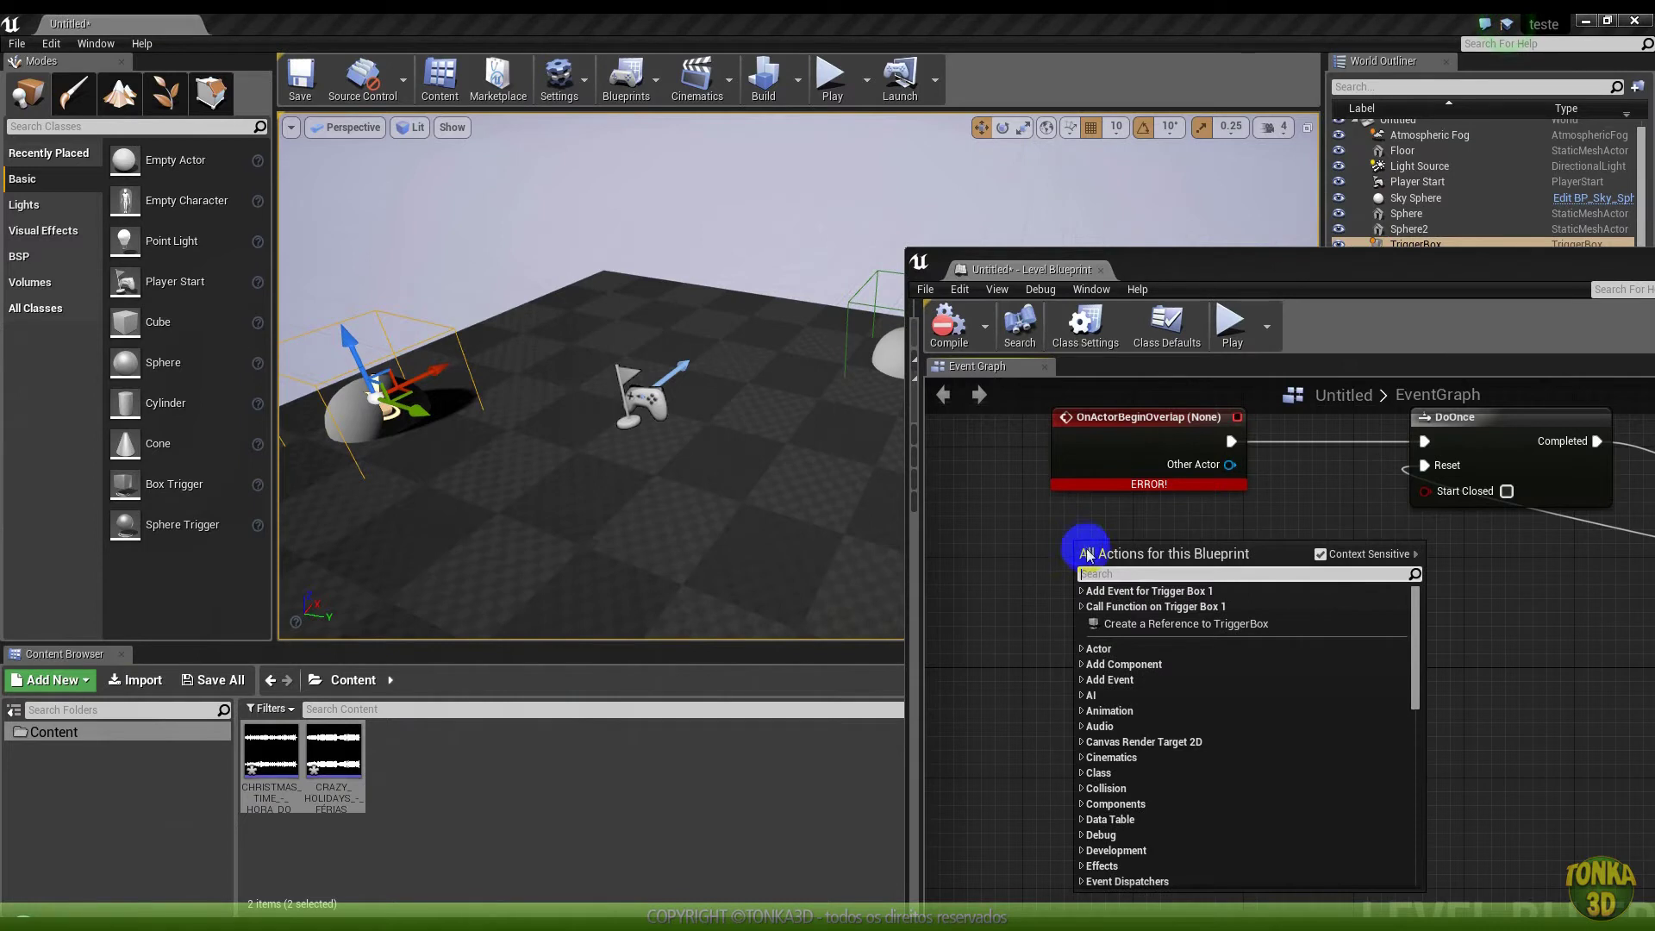
click(1083, 591)
click(1101, 607)
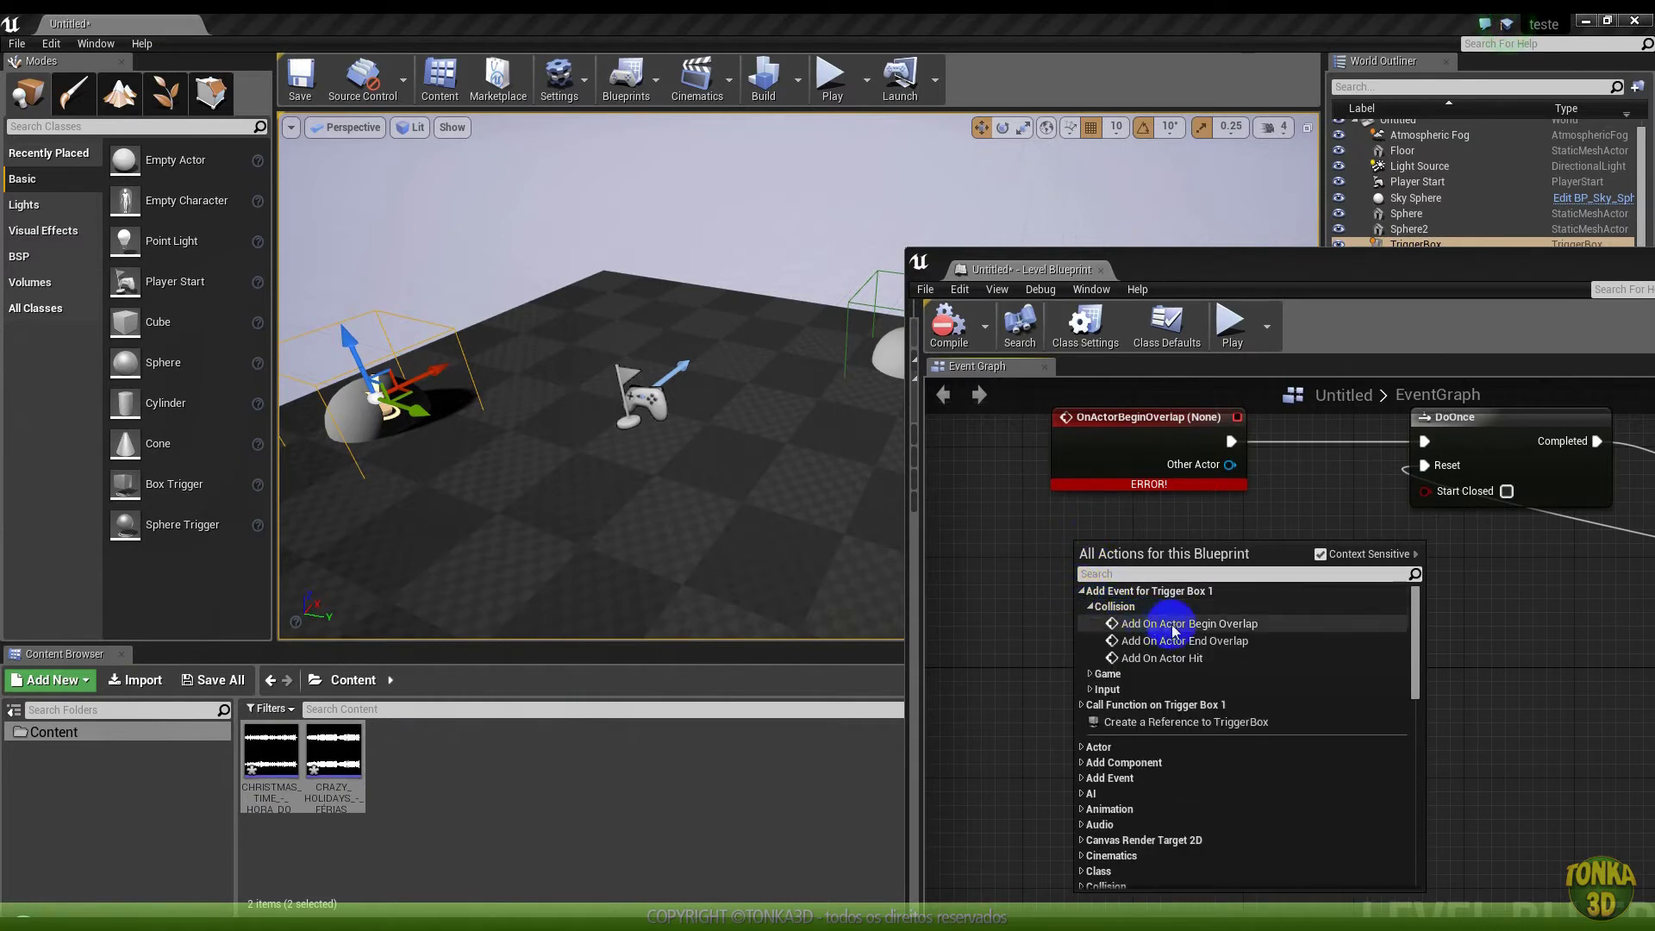
click(1182, 625)
drag(1184, 576, 1159, 549)
click(1164, 454)
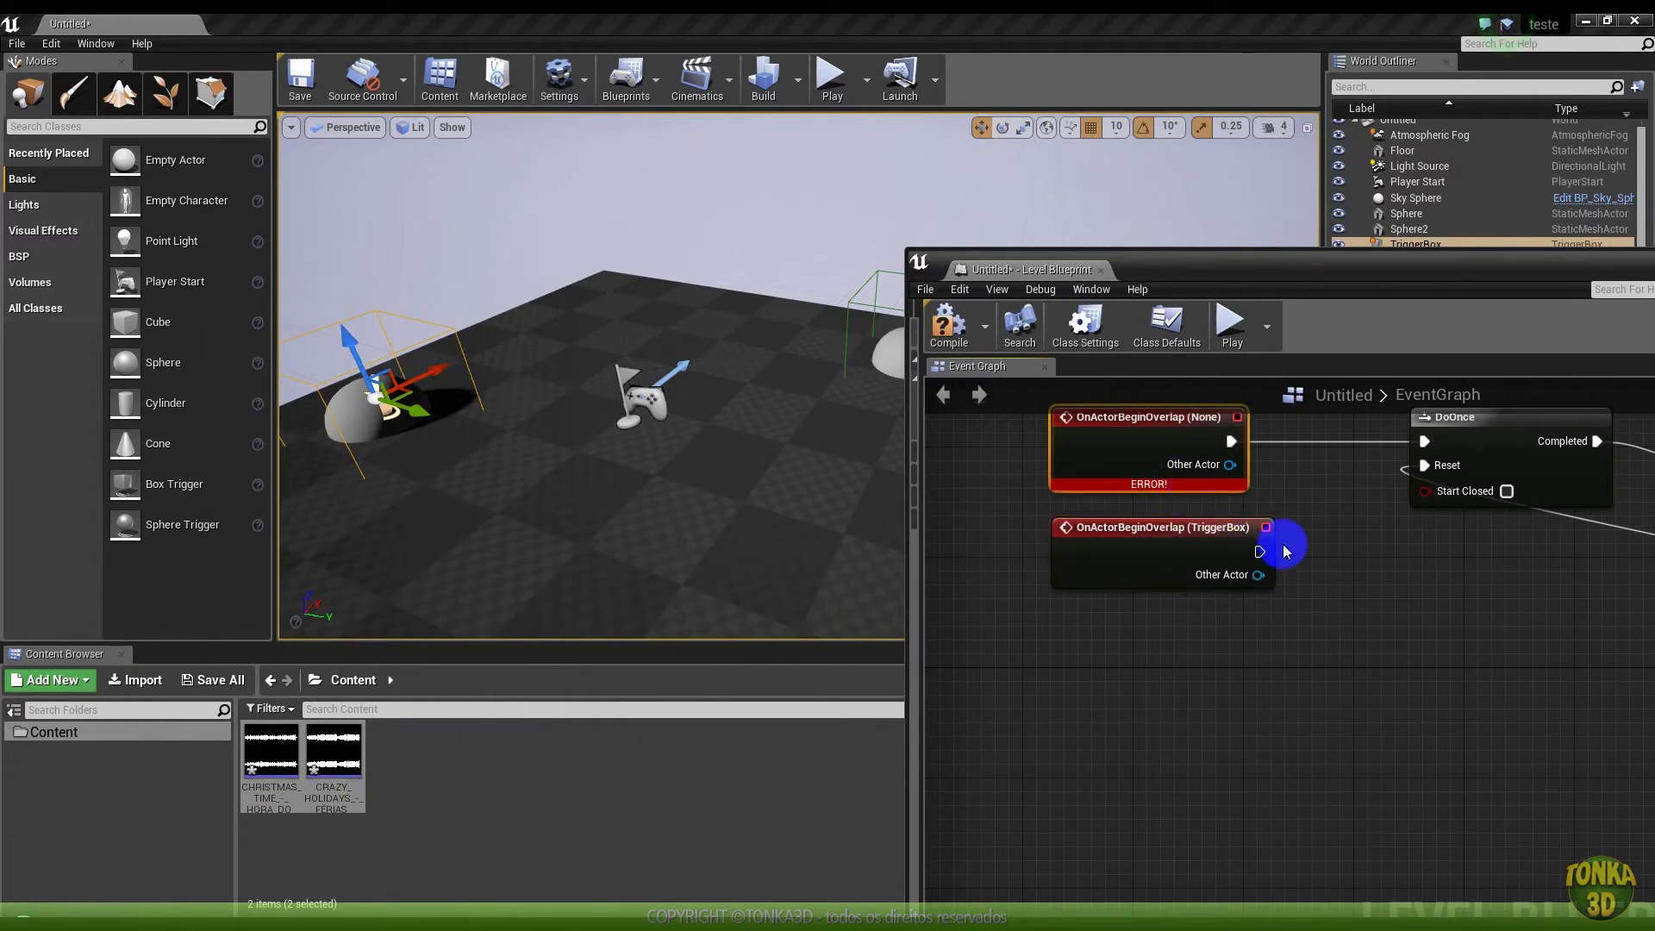
key(Delete)
drag(1260, 551, 1423, 442)
drag(1182, 536, 1182, 453)
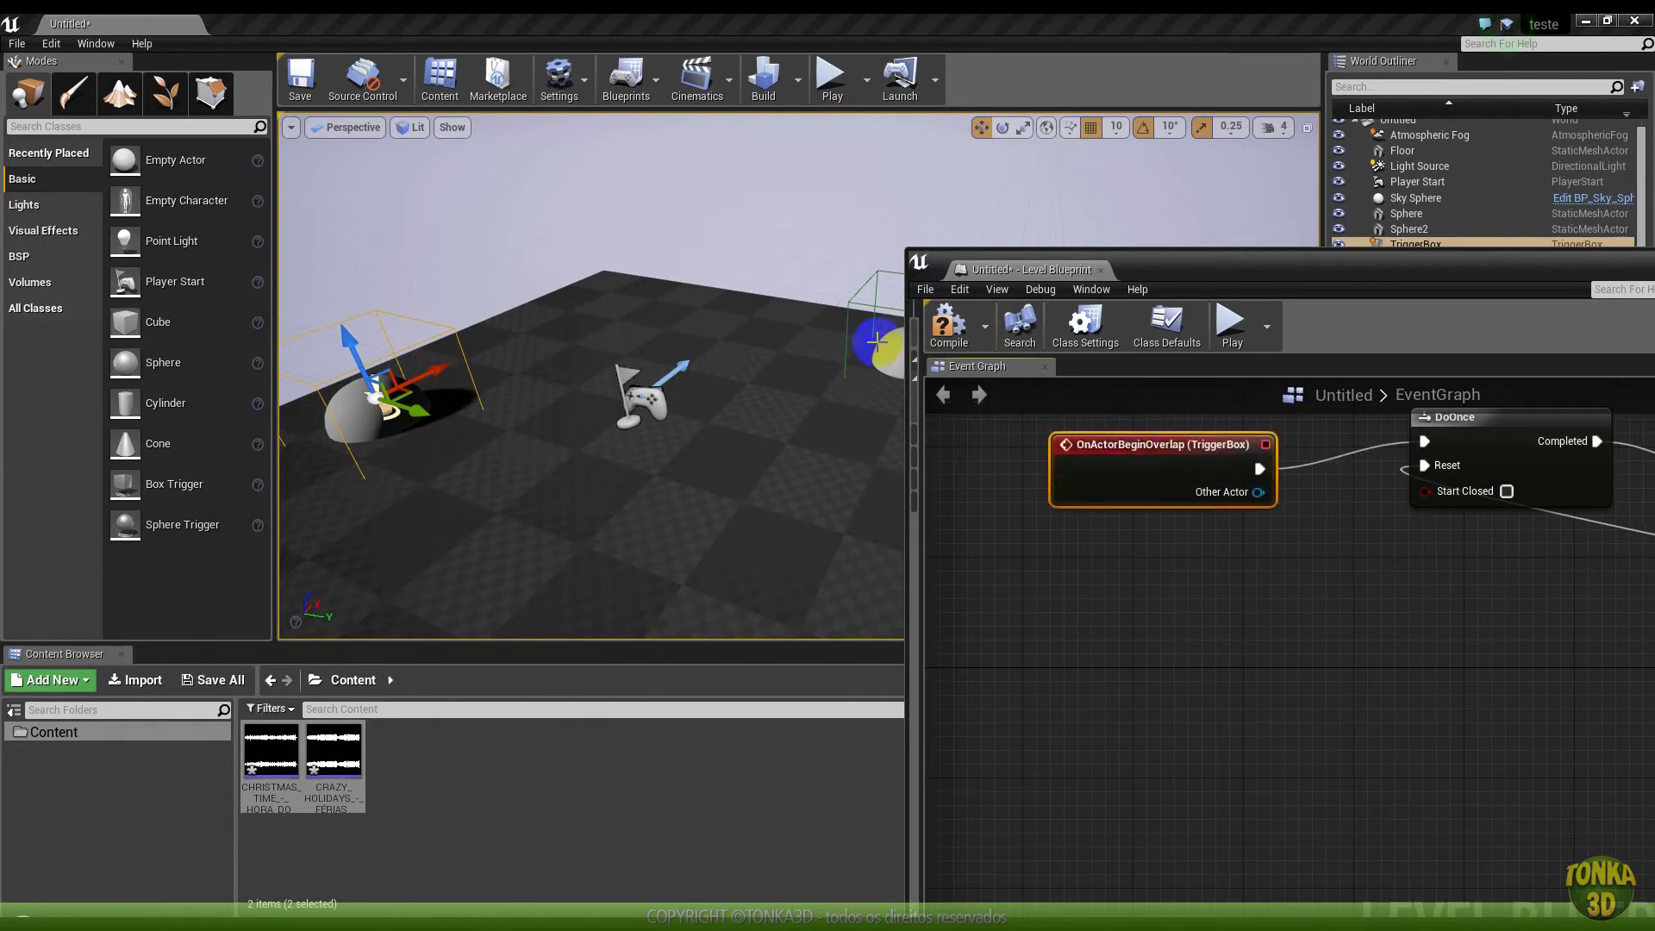
Replace the second (None) overlap node with a TriggerBox2 OnActorBeginOverlap event wired to its DoOnce
middle_drag(915, 349, 795, 361)
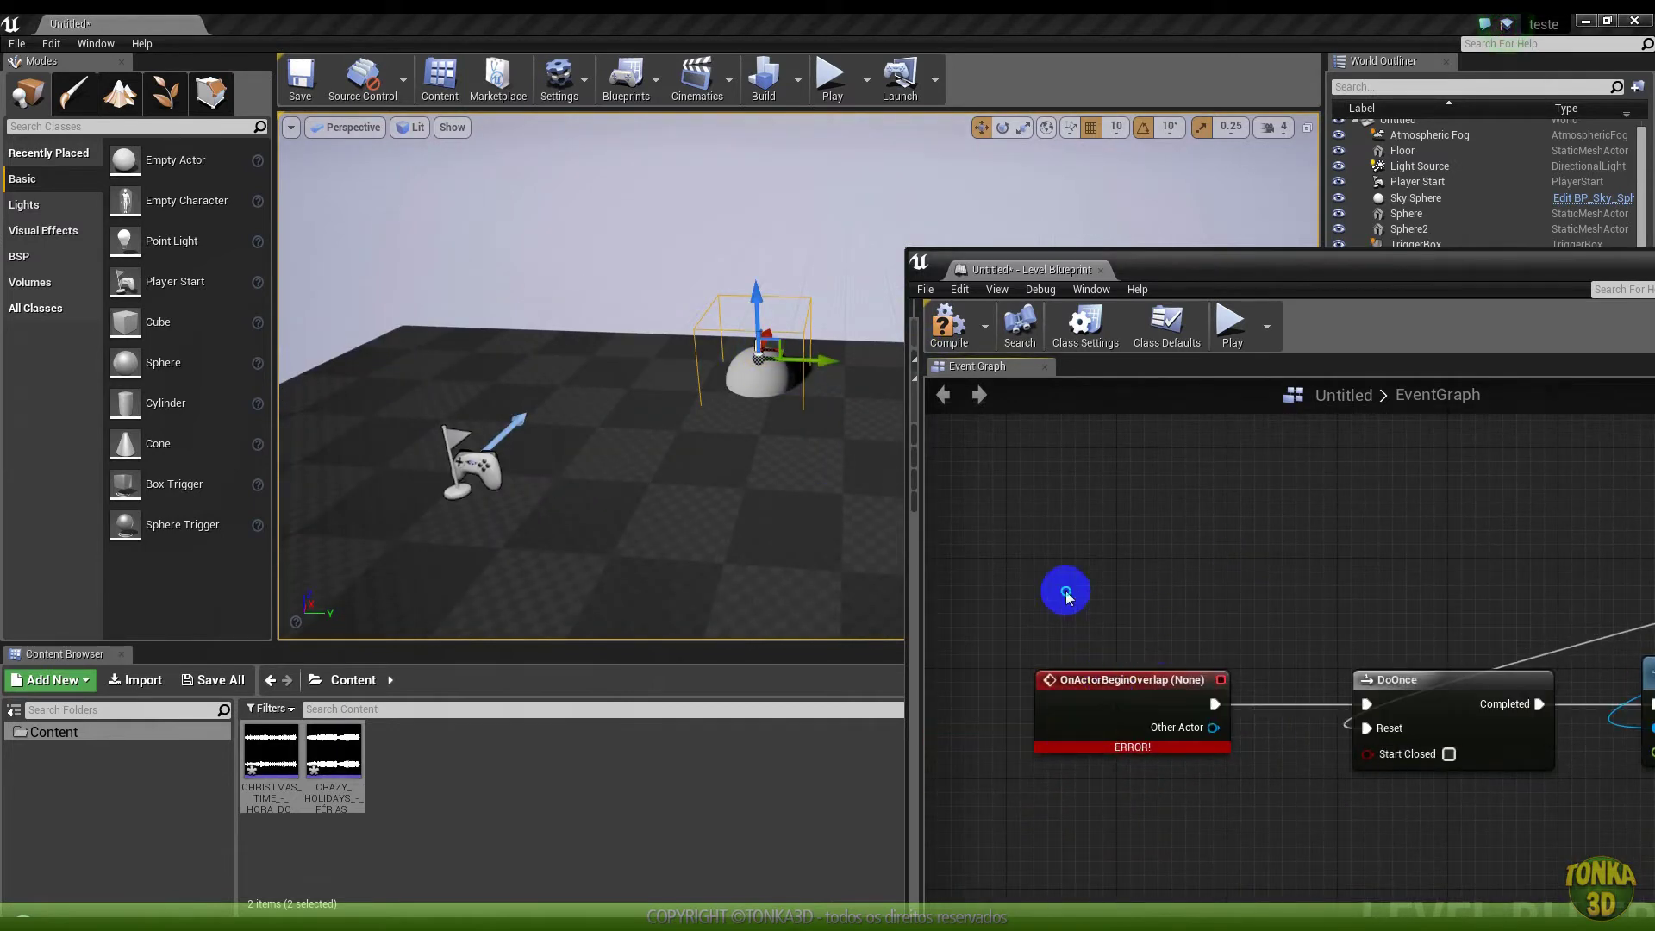
right_click(1083, 615)
click(1129, 288)
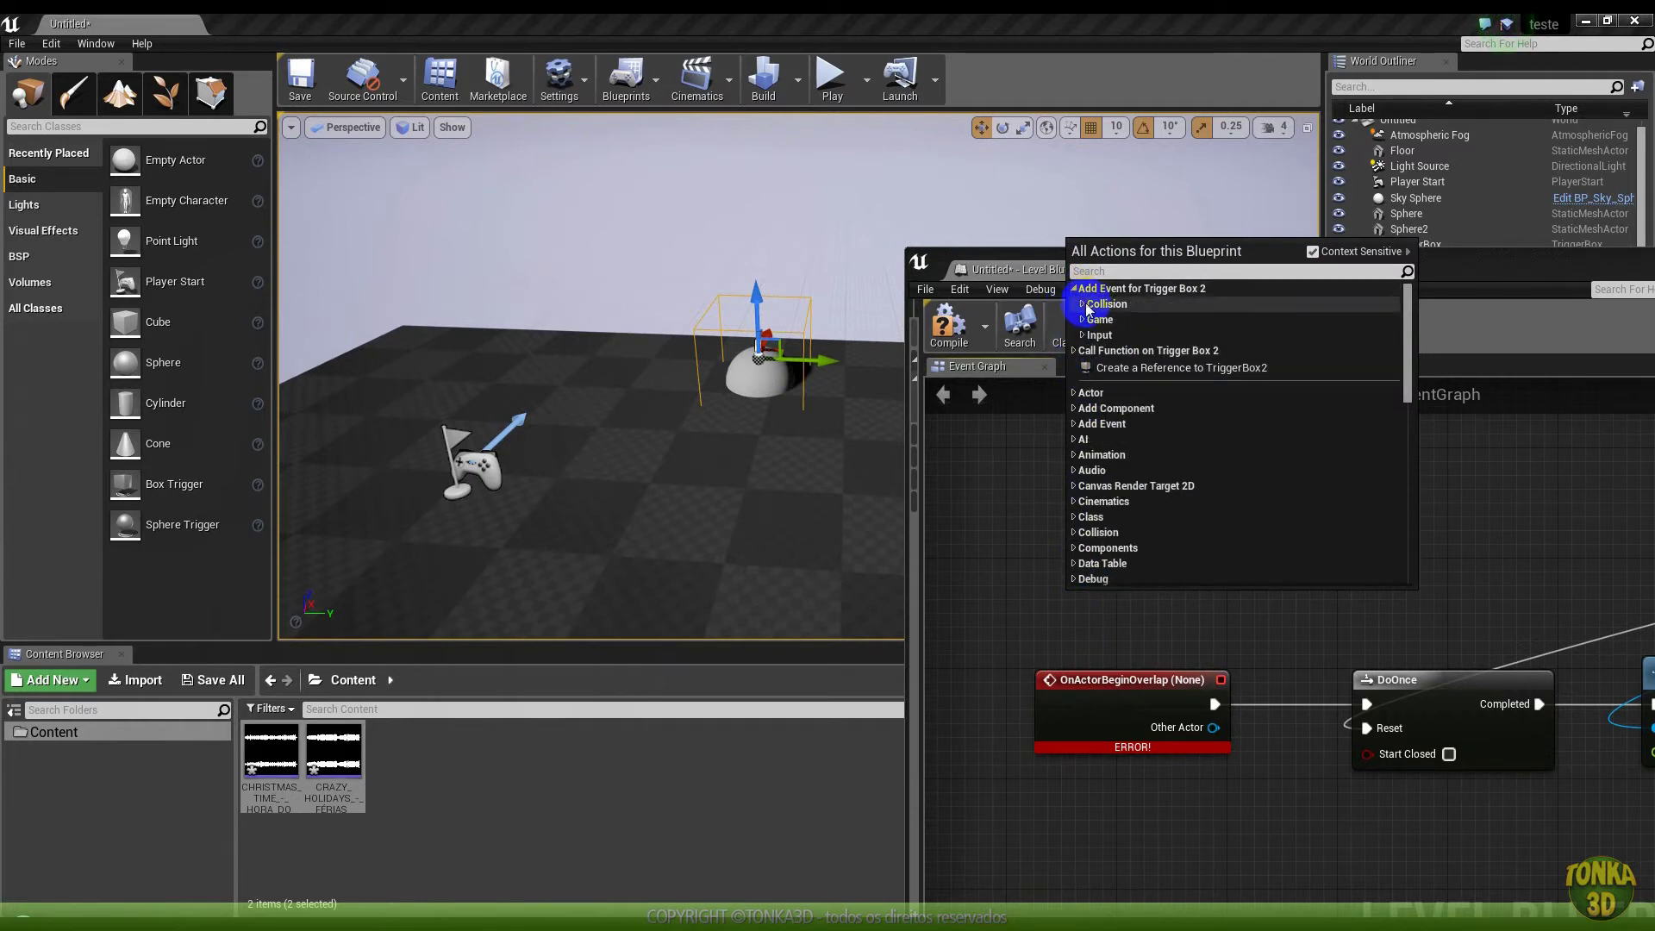
click(1107, 304)
click(1132, 321)
click(1116, 721)
key(Delete)
drag(1264, 608, 1351, 717)
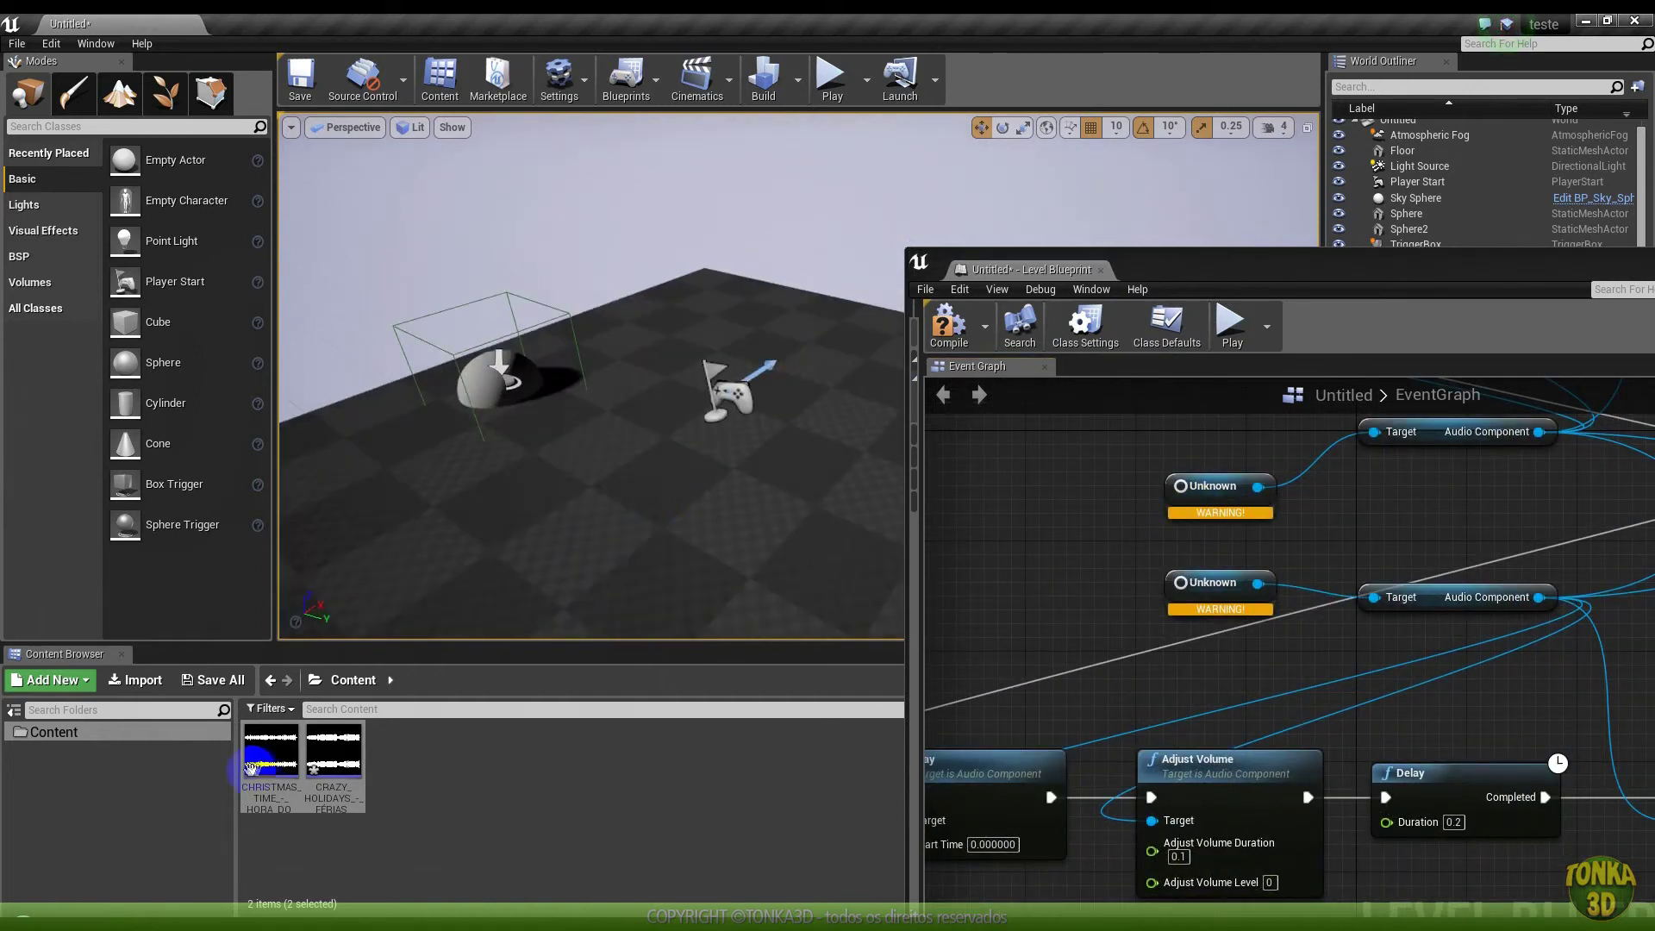
Place CHRISTMAS_TIME and CRAZY_HOLIDAYS in the level as ambient sound actors
click(270, 754)
drag(353, 681, 555, 369)
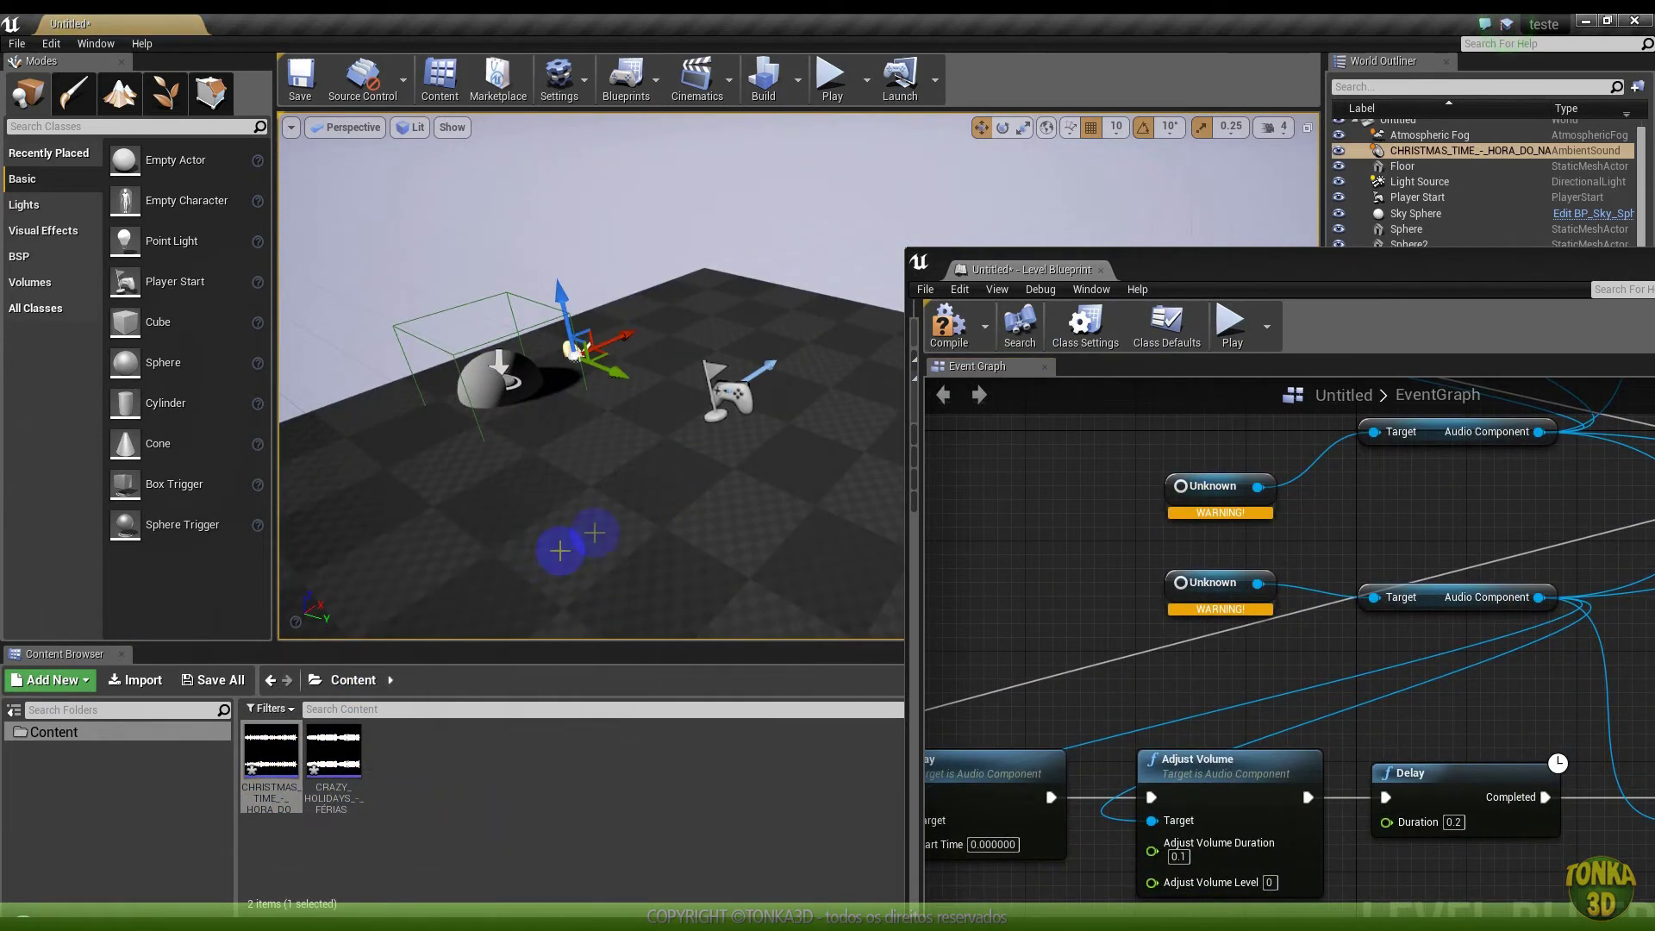
key(f)
drag(334, 759, 569, 388)
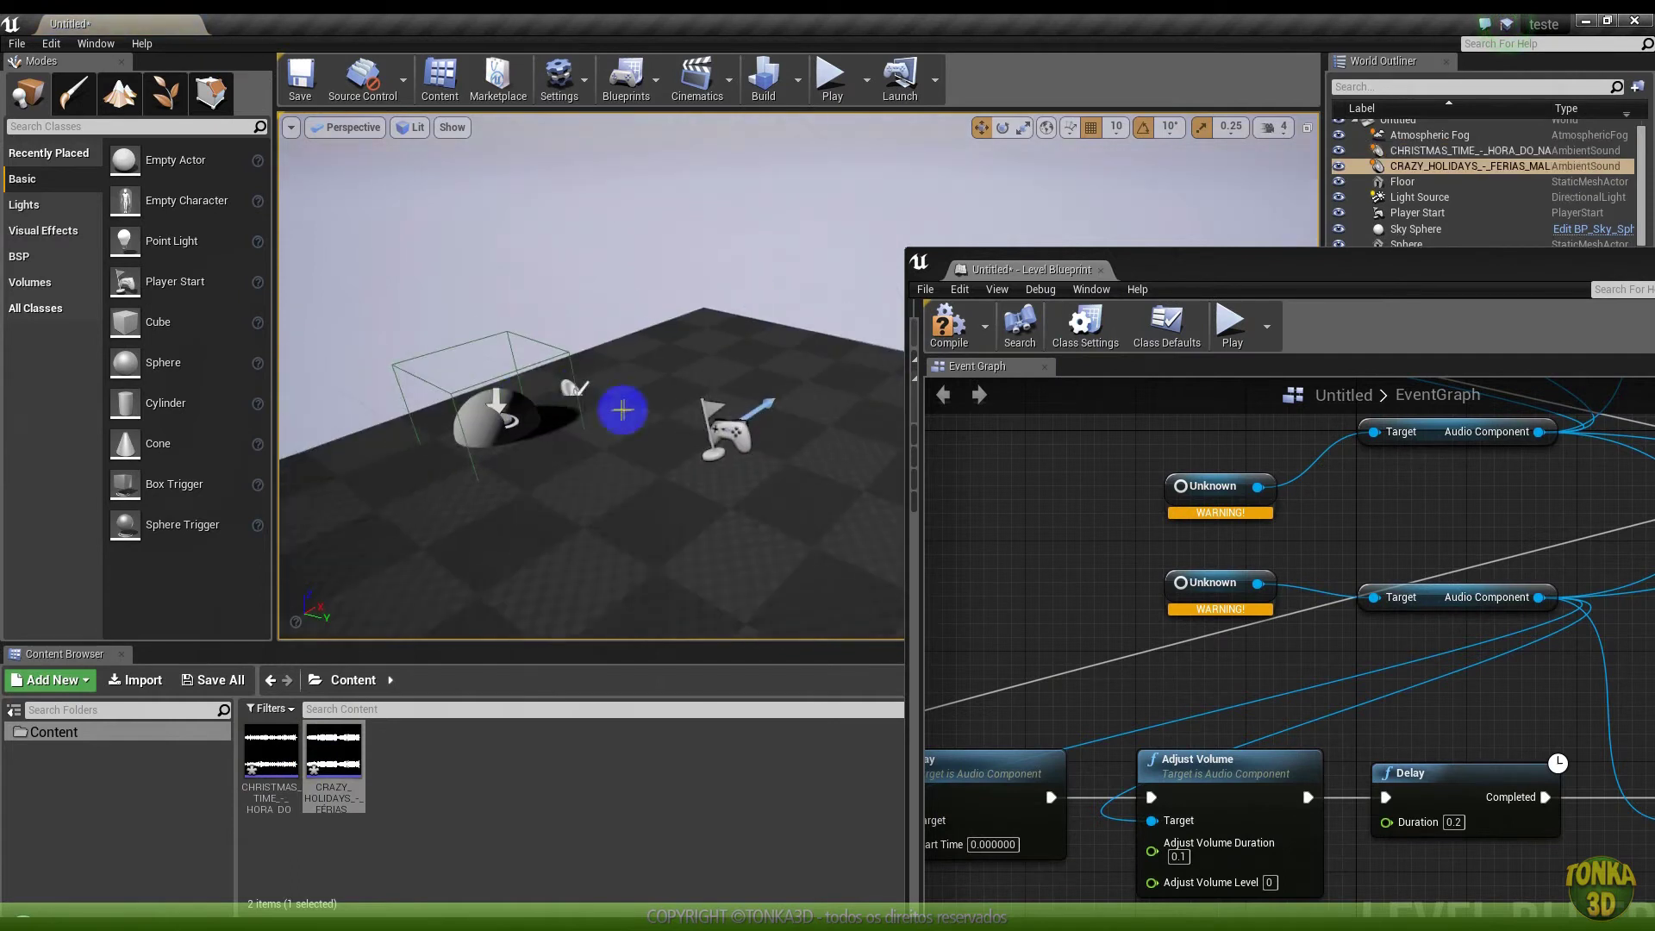
Add a CHRISTMAS_TIME actor reference to the Level Blueprint graph
right_drag(1394, 638, 1045, 562)
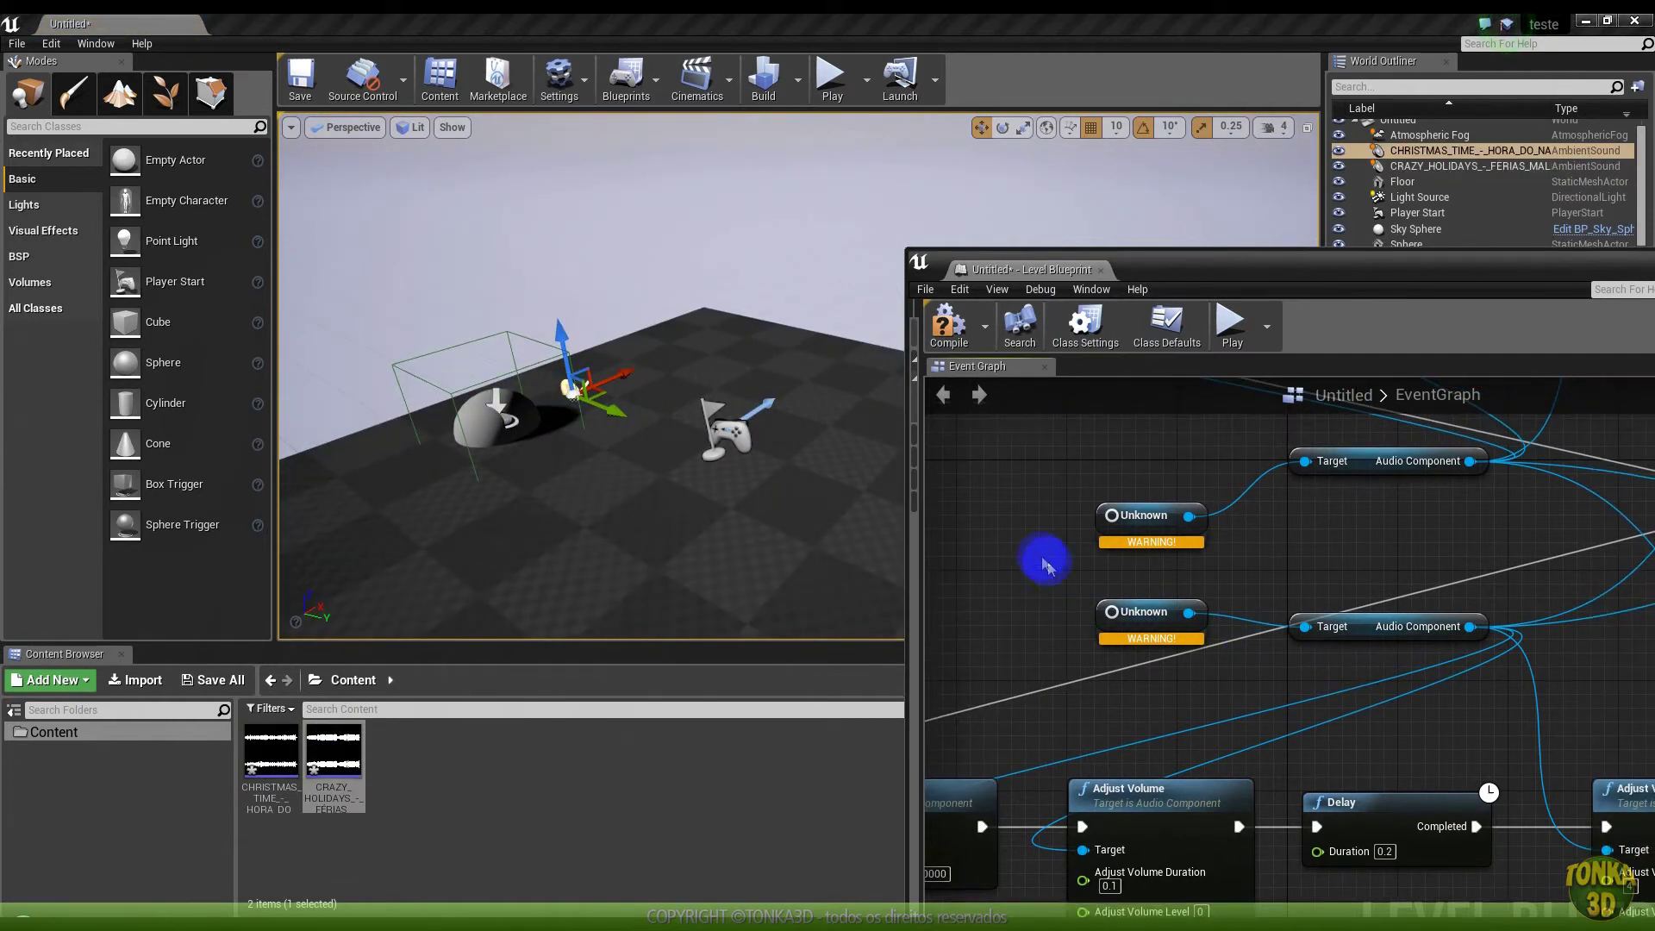
right_click(1002, 515)
click(1074, 595)
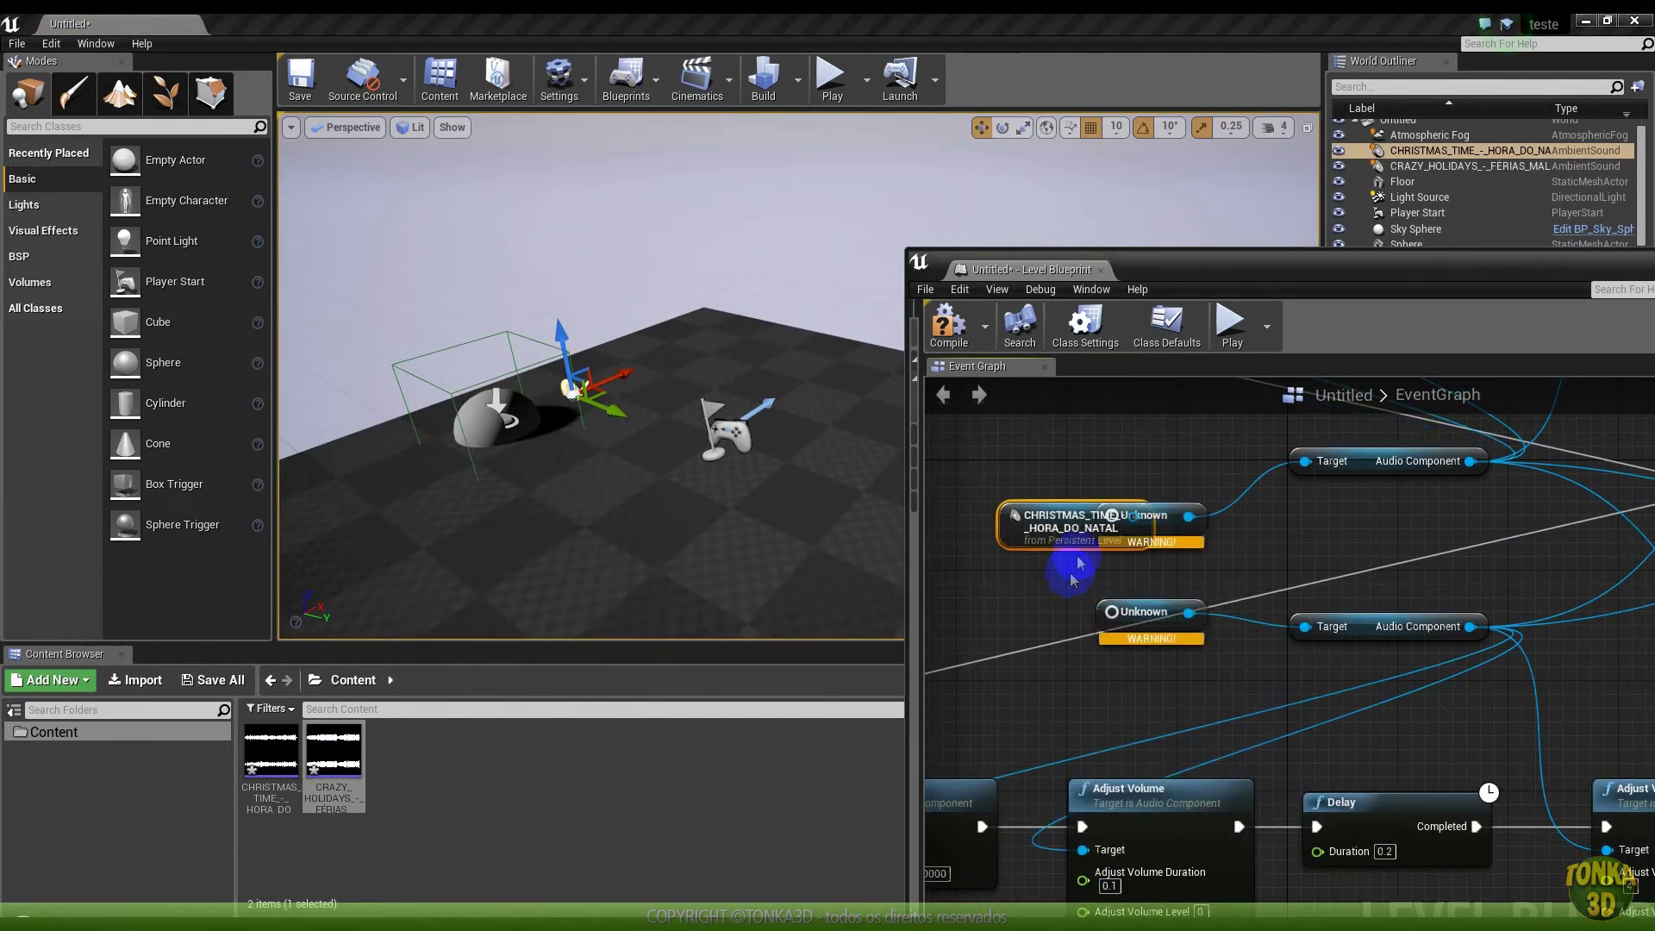
Wire CHRISTMAS_TIME into the upper Audio Component target and delete the upper Unknown node
drag(1038, 529, 1111, 515)
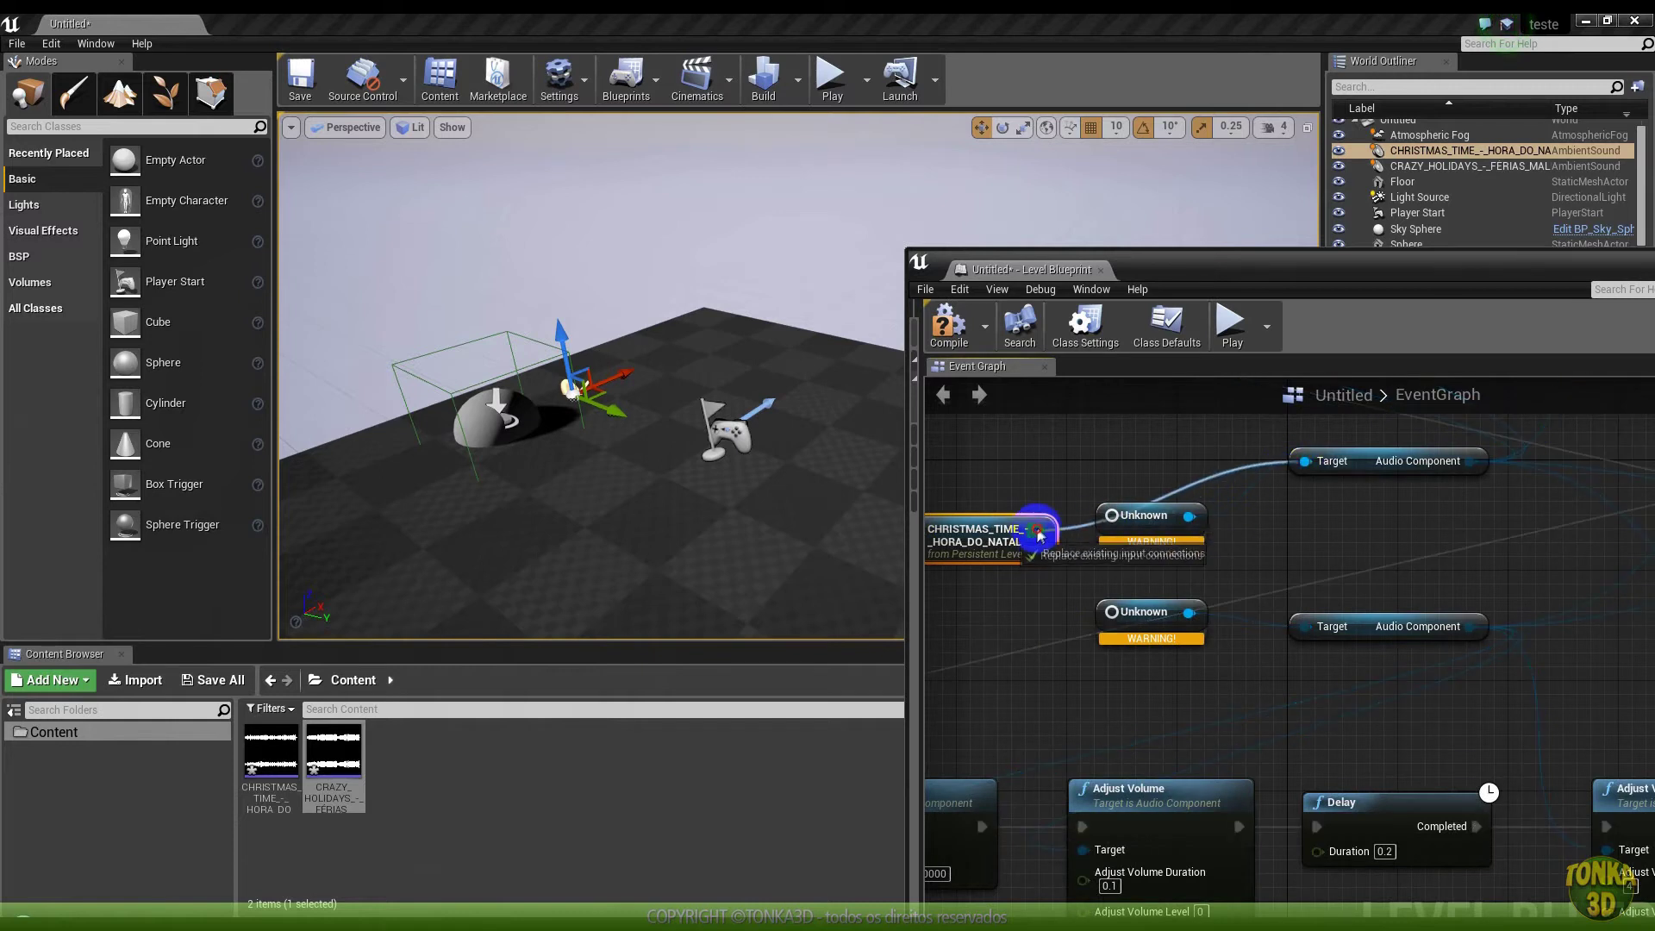
click(1150, 514)
key(Delete)
drag(992, 544, 1112, 515)
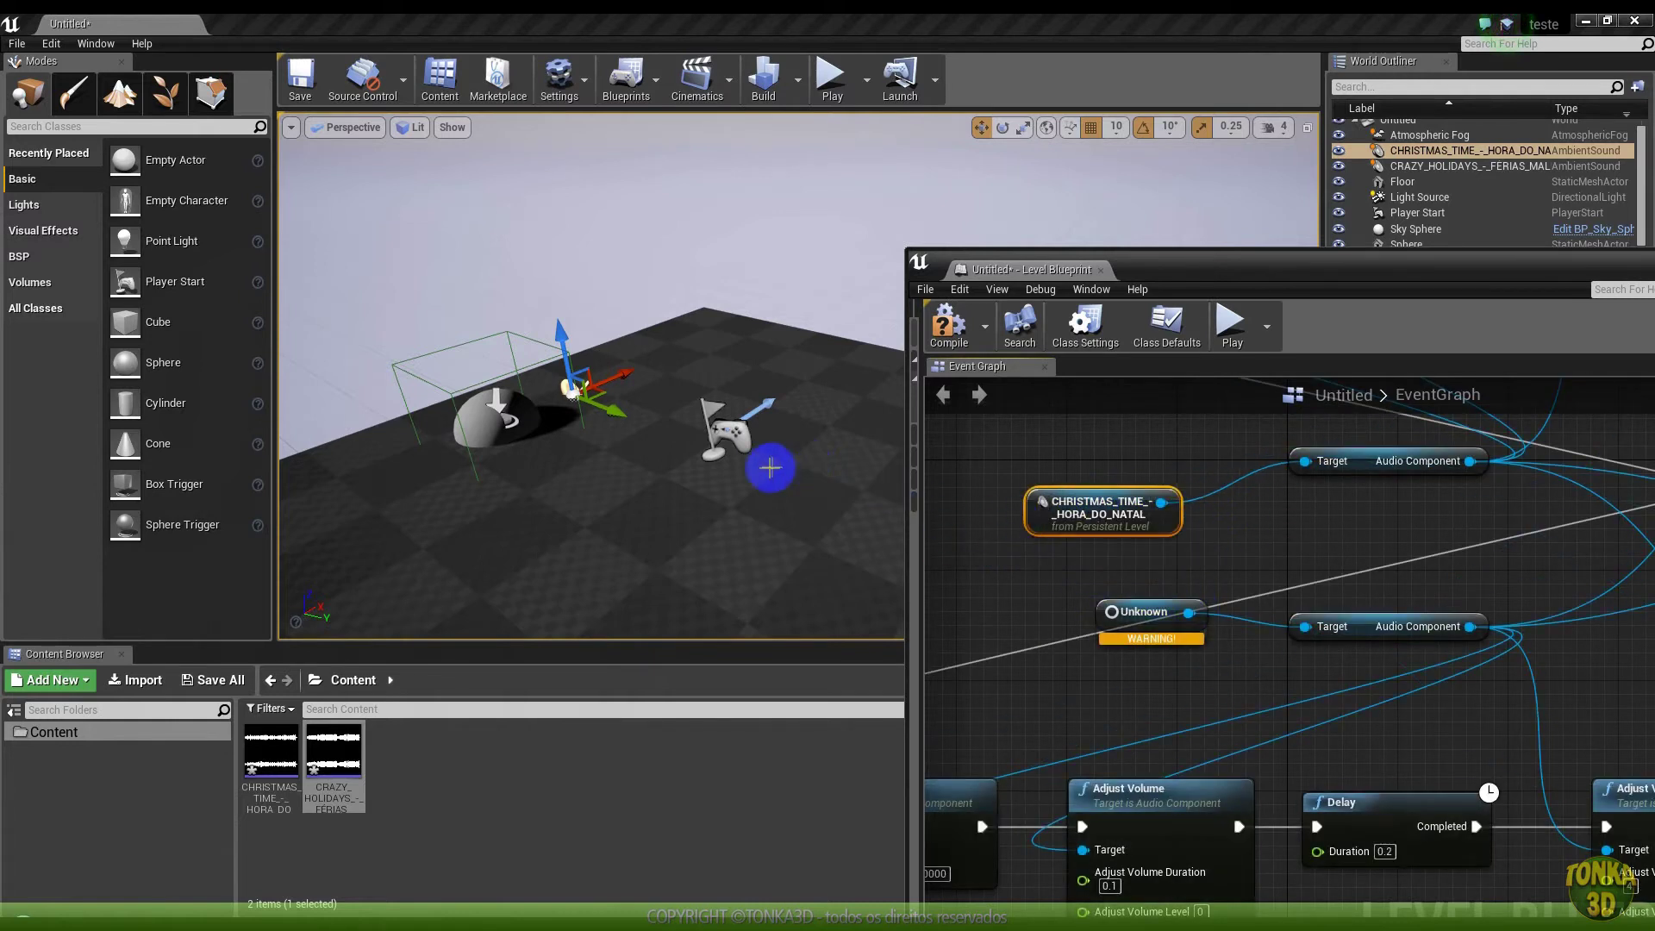
Add a CRAZY_HOLIDAYS reference, delete the lower Unknown node, and wire it to the lower Audio Component target
drag(768, 465, 691, 435)
click(679, 413)
right_drag(1033, 603, 1163, 564)
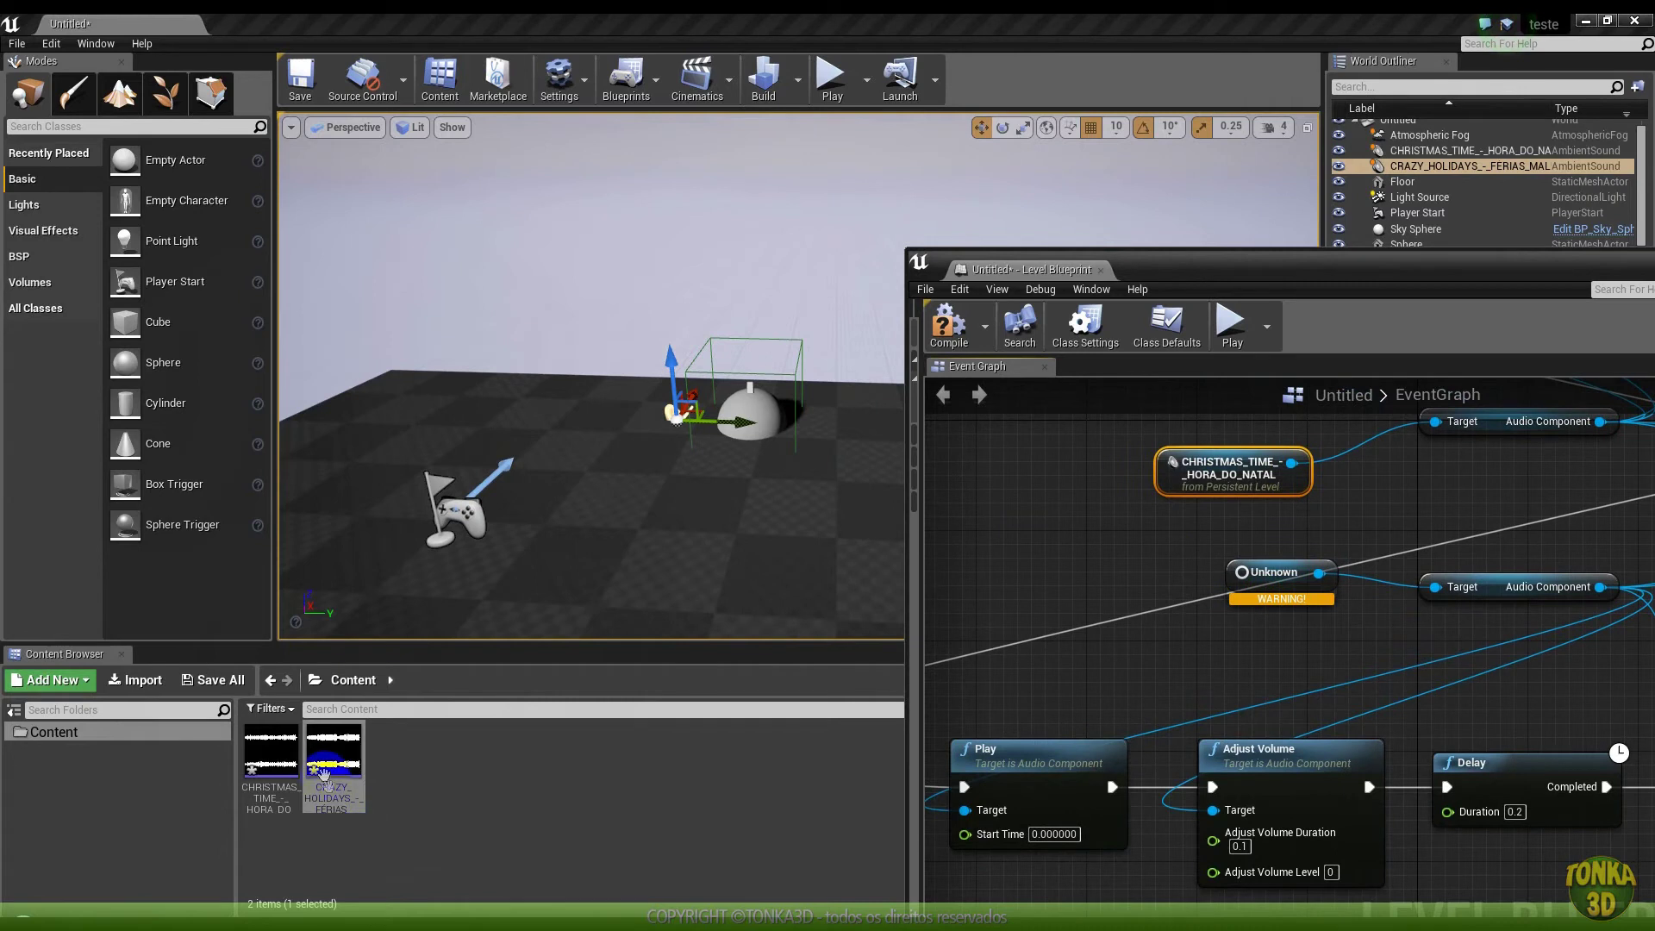
right_click(1045, 557)
click(1112, 604)
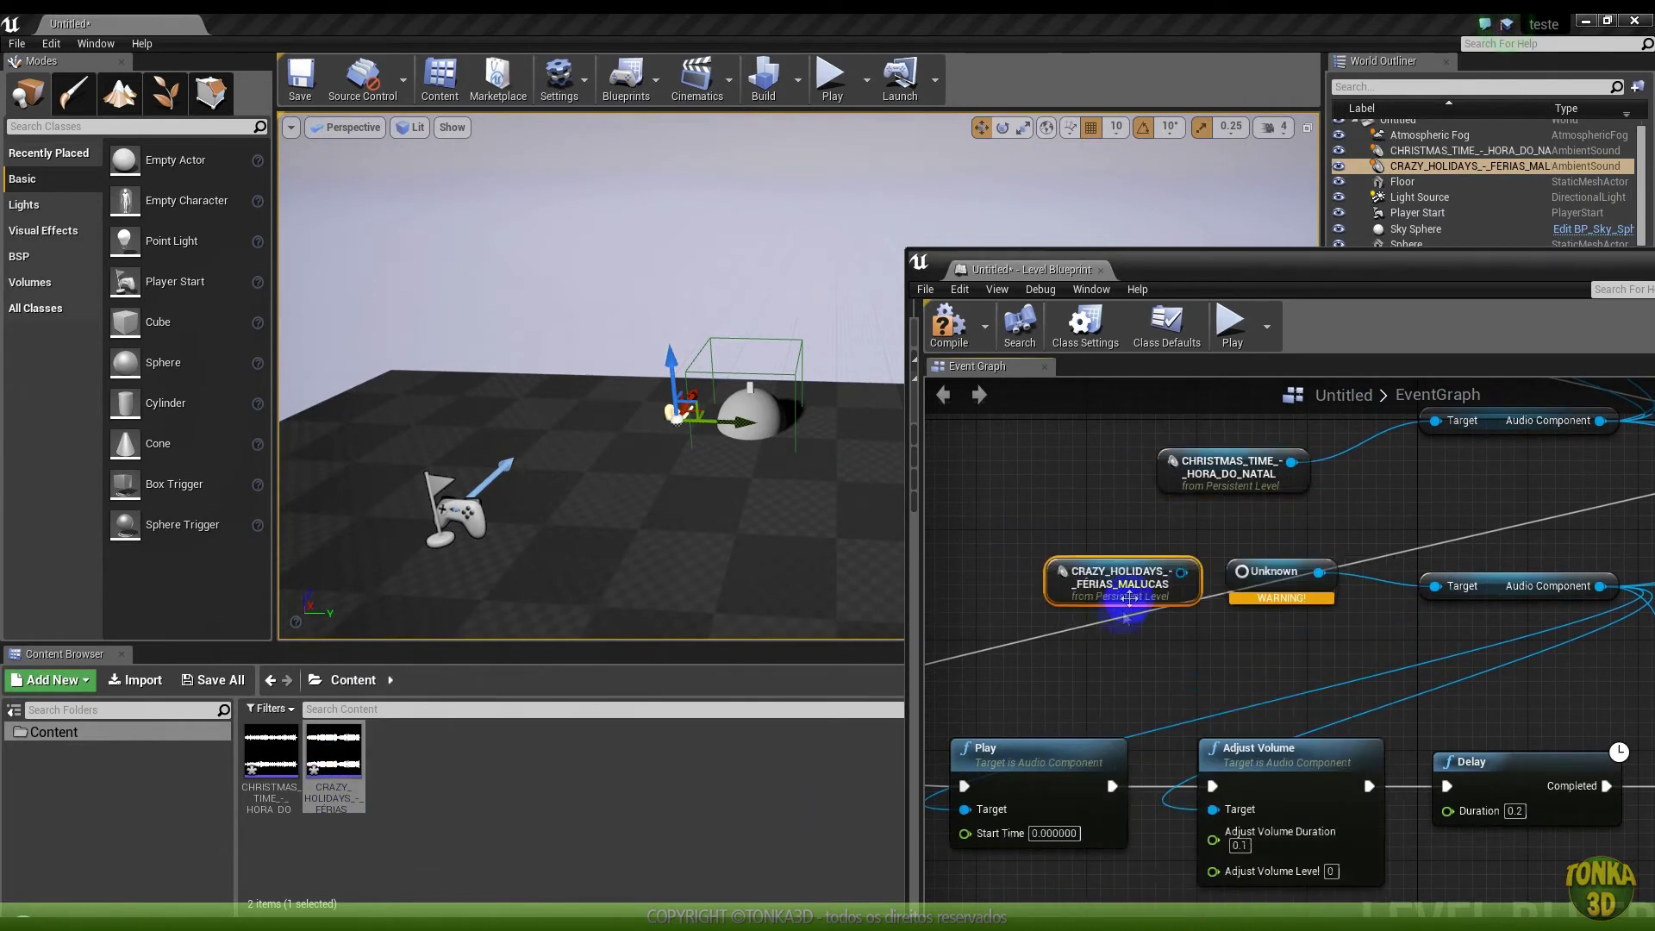
click(1277, 580)
key(Delete)
drag(1182, 572, 1435, 587)
mouse_move(1083, 582)
mouse_down()
mouse_move(1249, 582)
mouse_move(1192, 590)
mouse_up()
drag(658, 473, 703, 456)
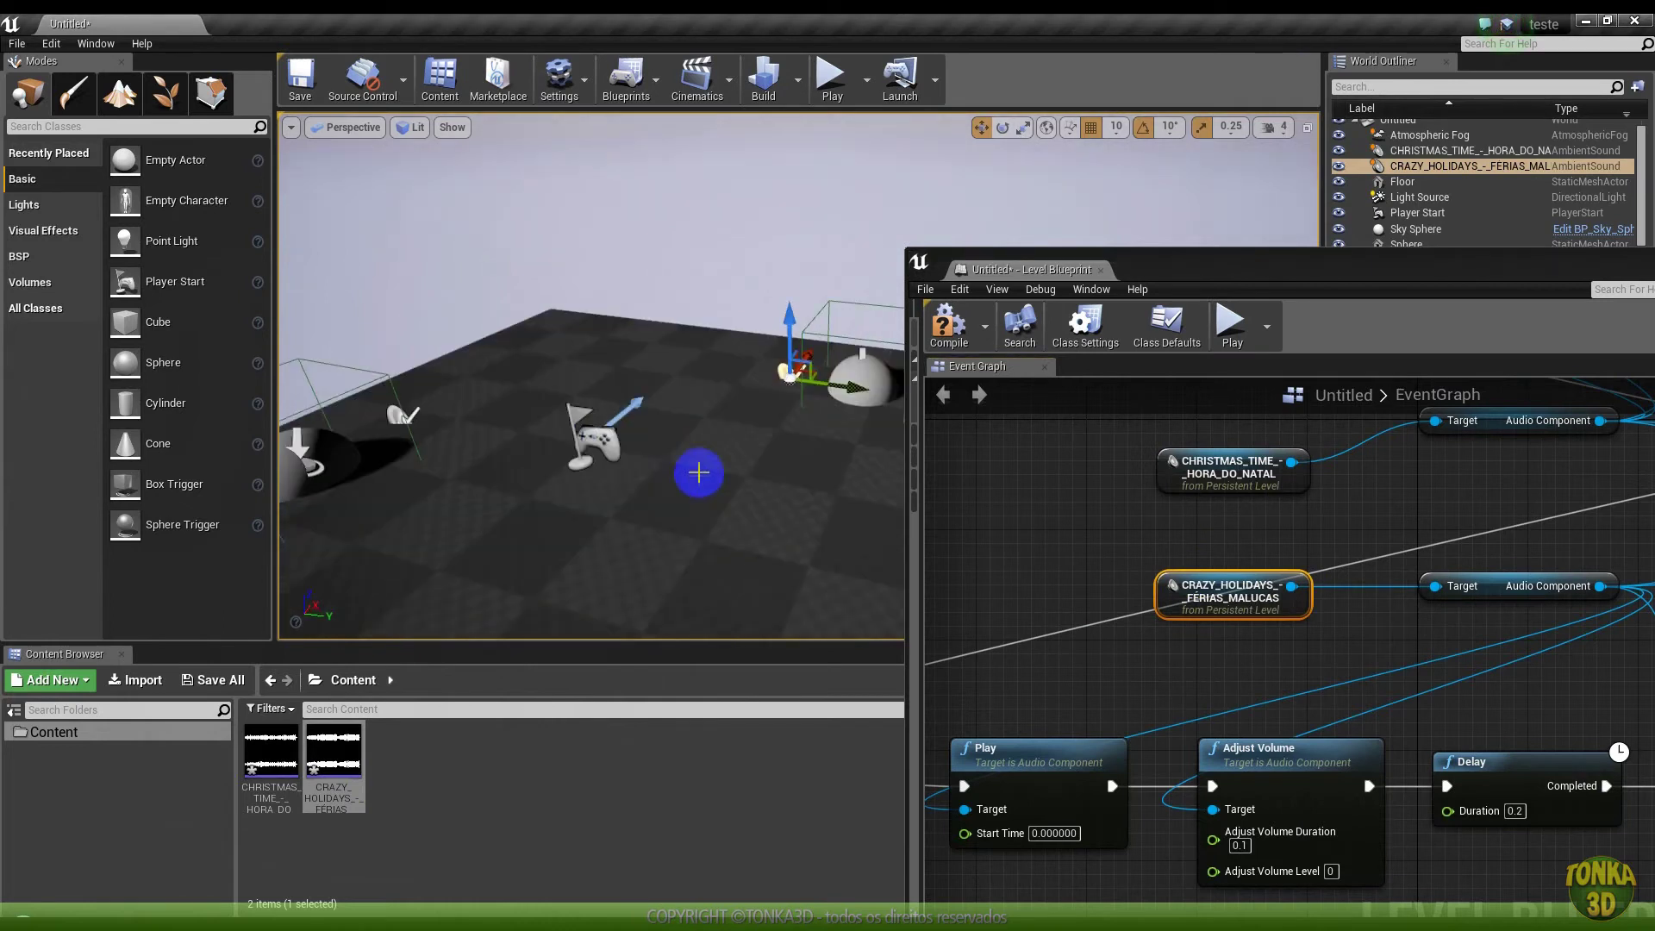
Tidy both reference nodes, compile the Level Blueprint, and close it
drag(1363, 293, 1195, 237)
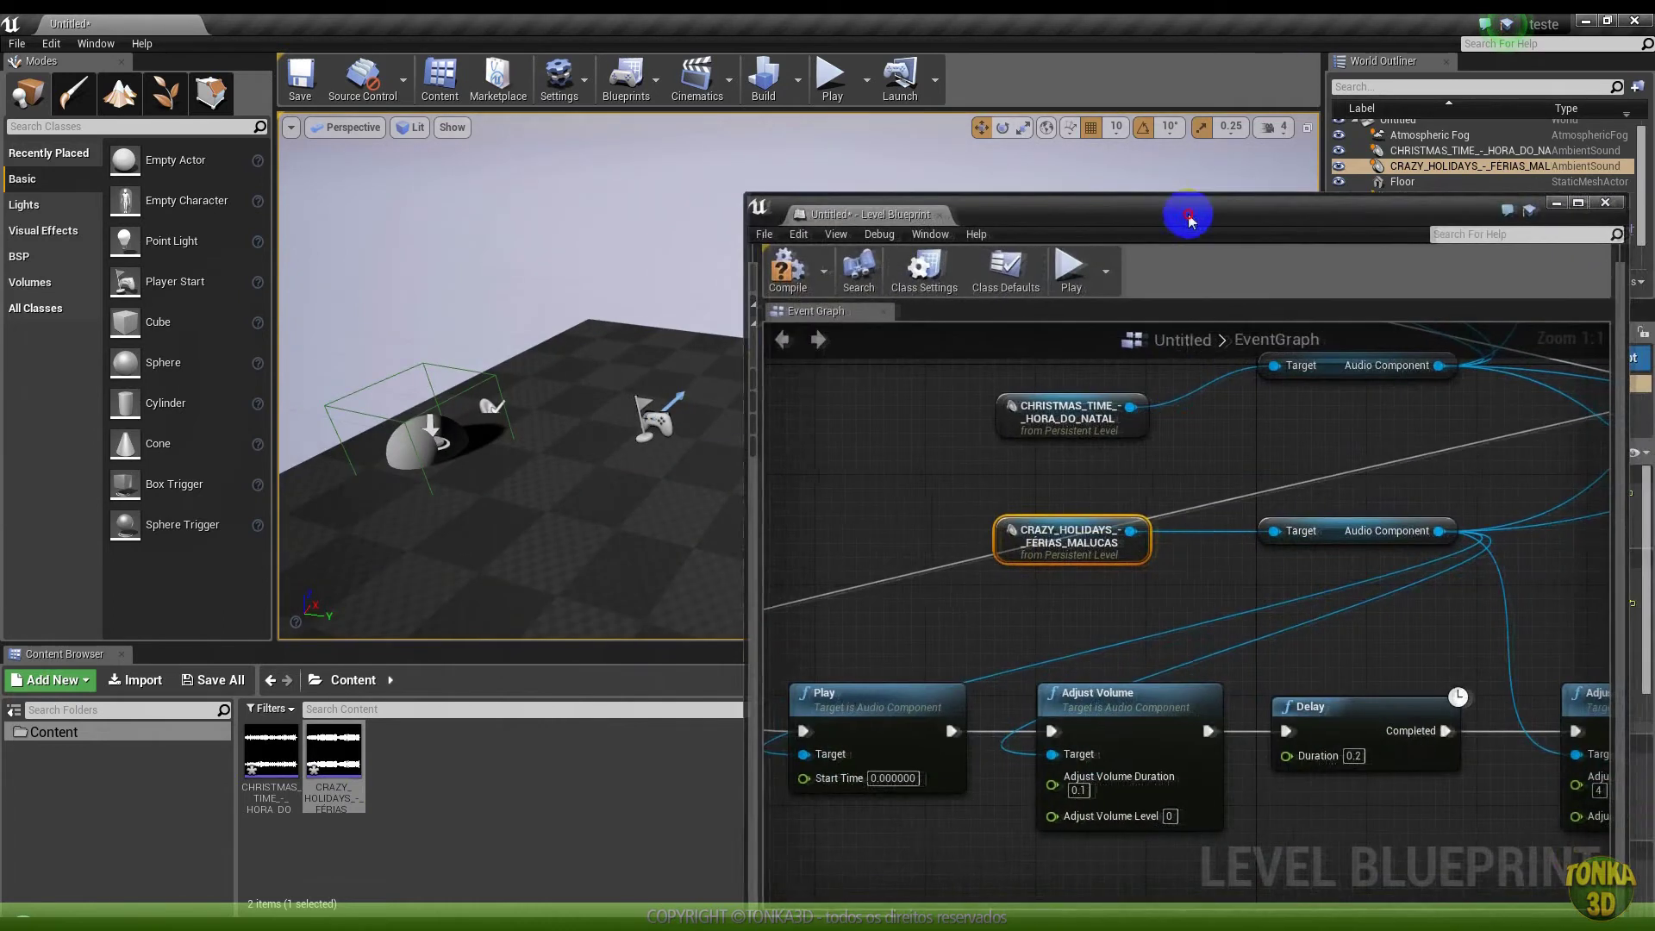
right_drag(1219, 448, 1142, 480)
drag(925, 477, 911, 449)
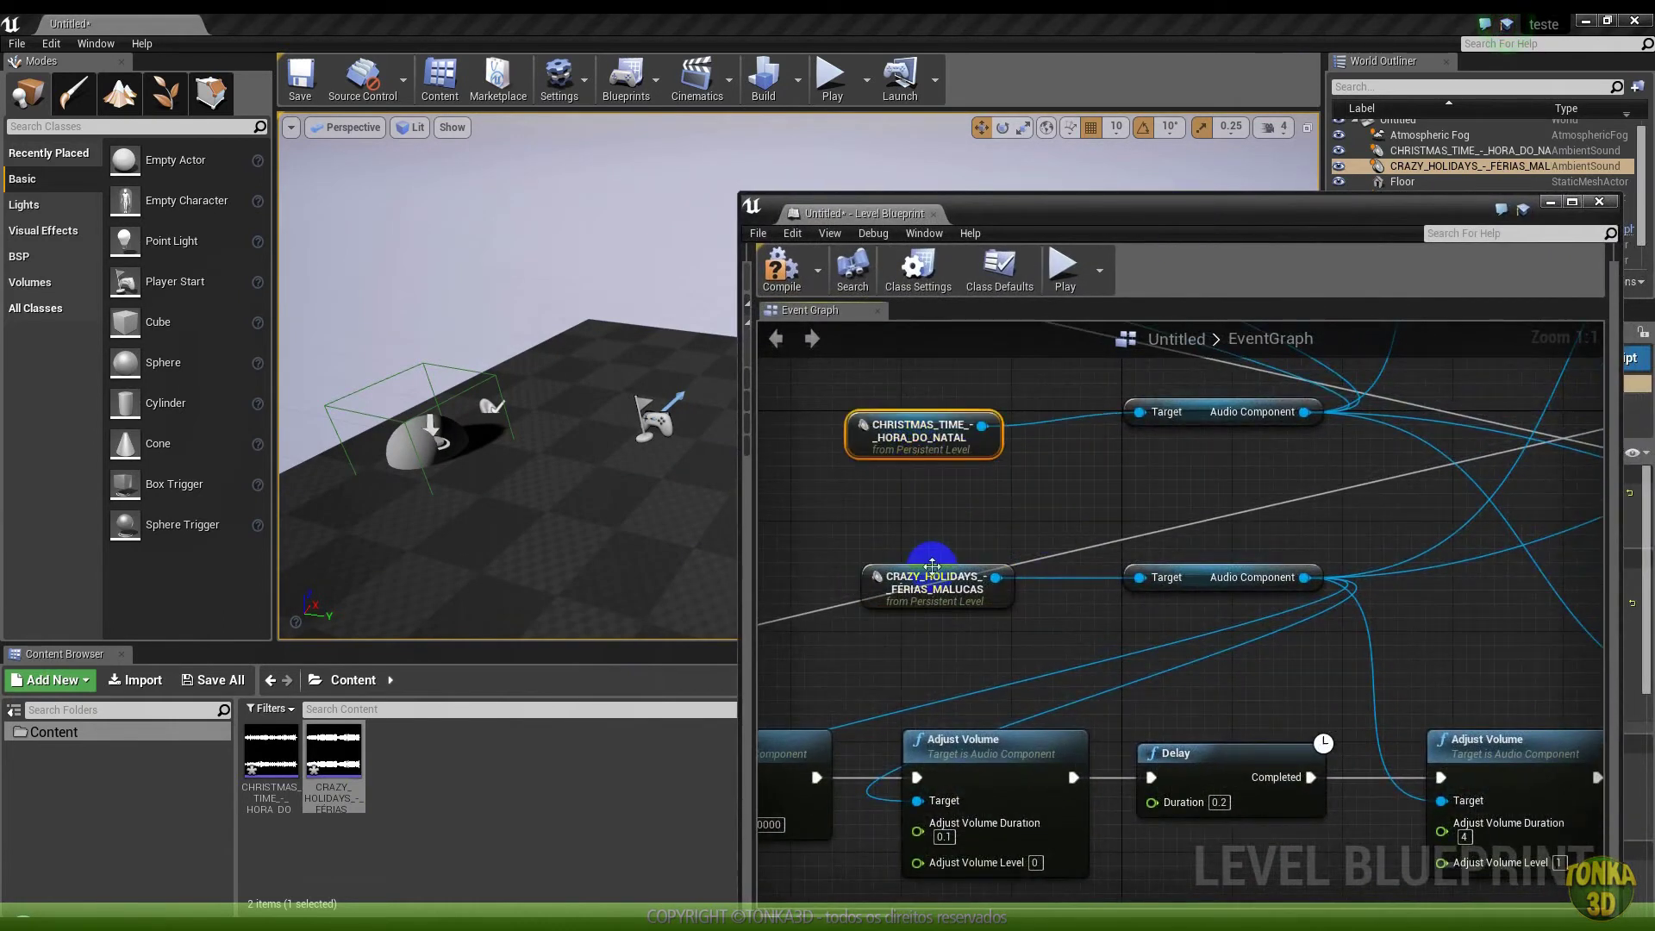
drag(938, 556, 938, 528)
click(793, 282)
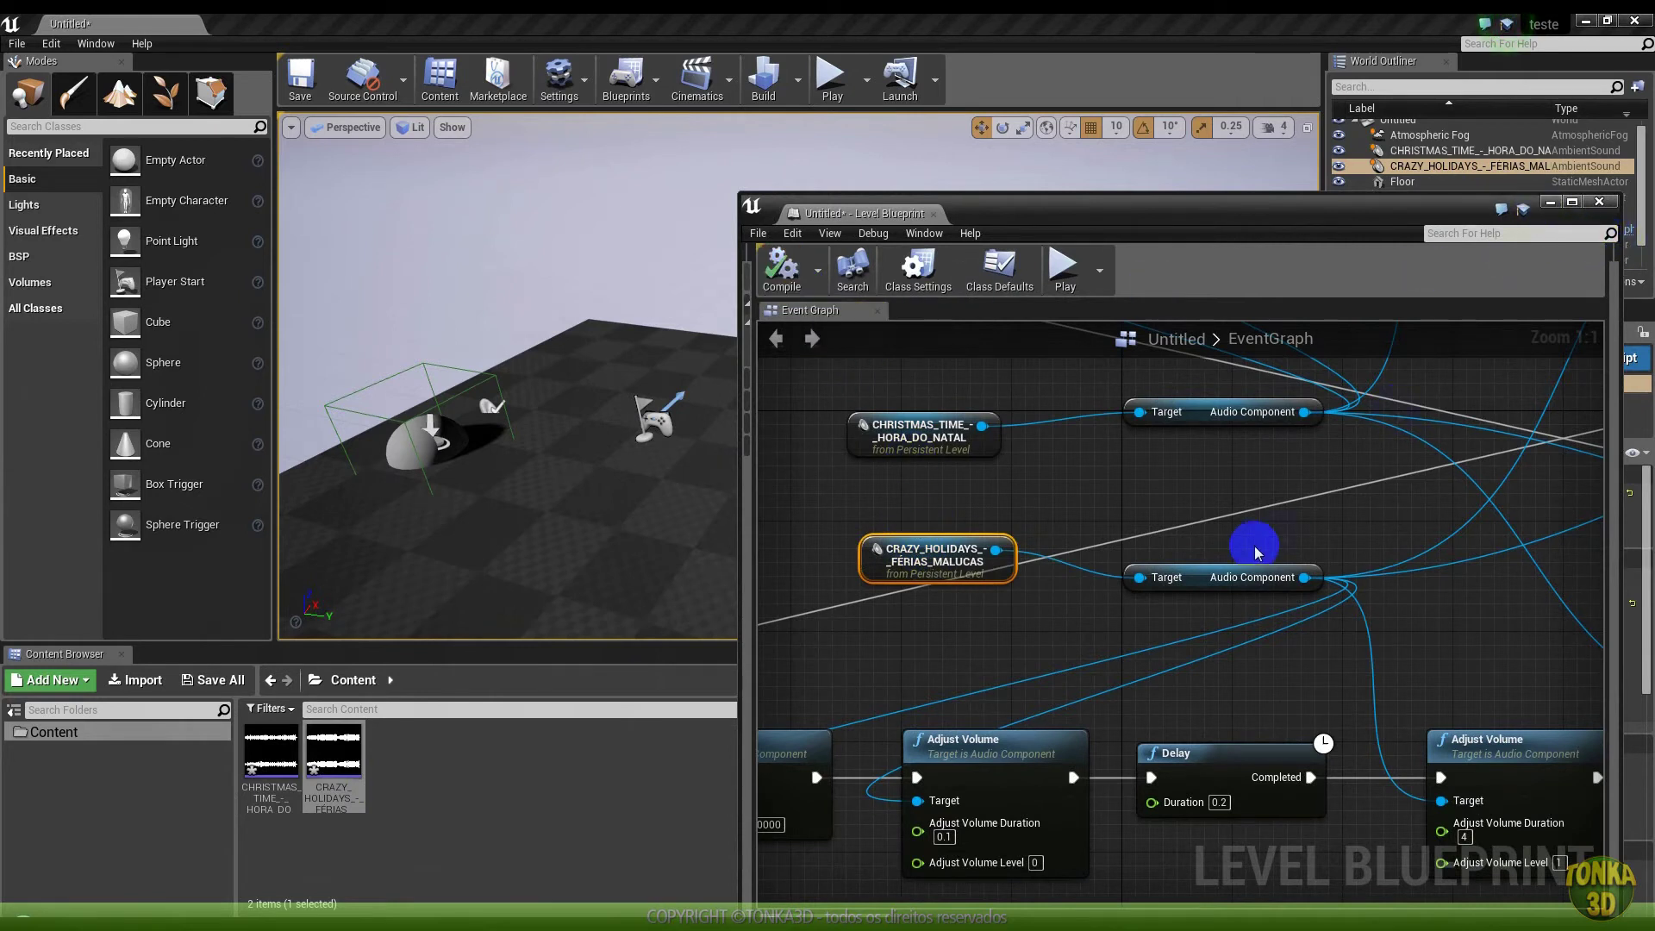
scroll(1284, 538, down, 4)
click(1600, 201)
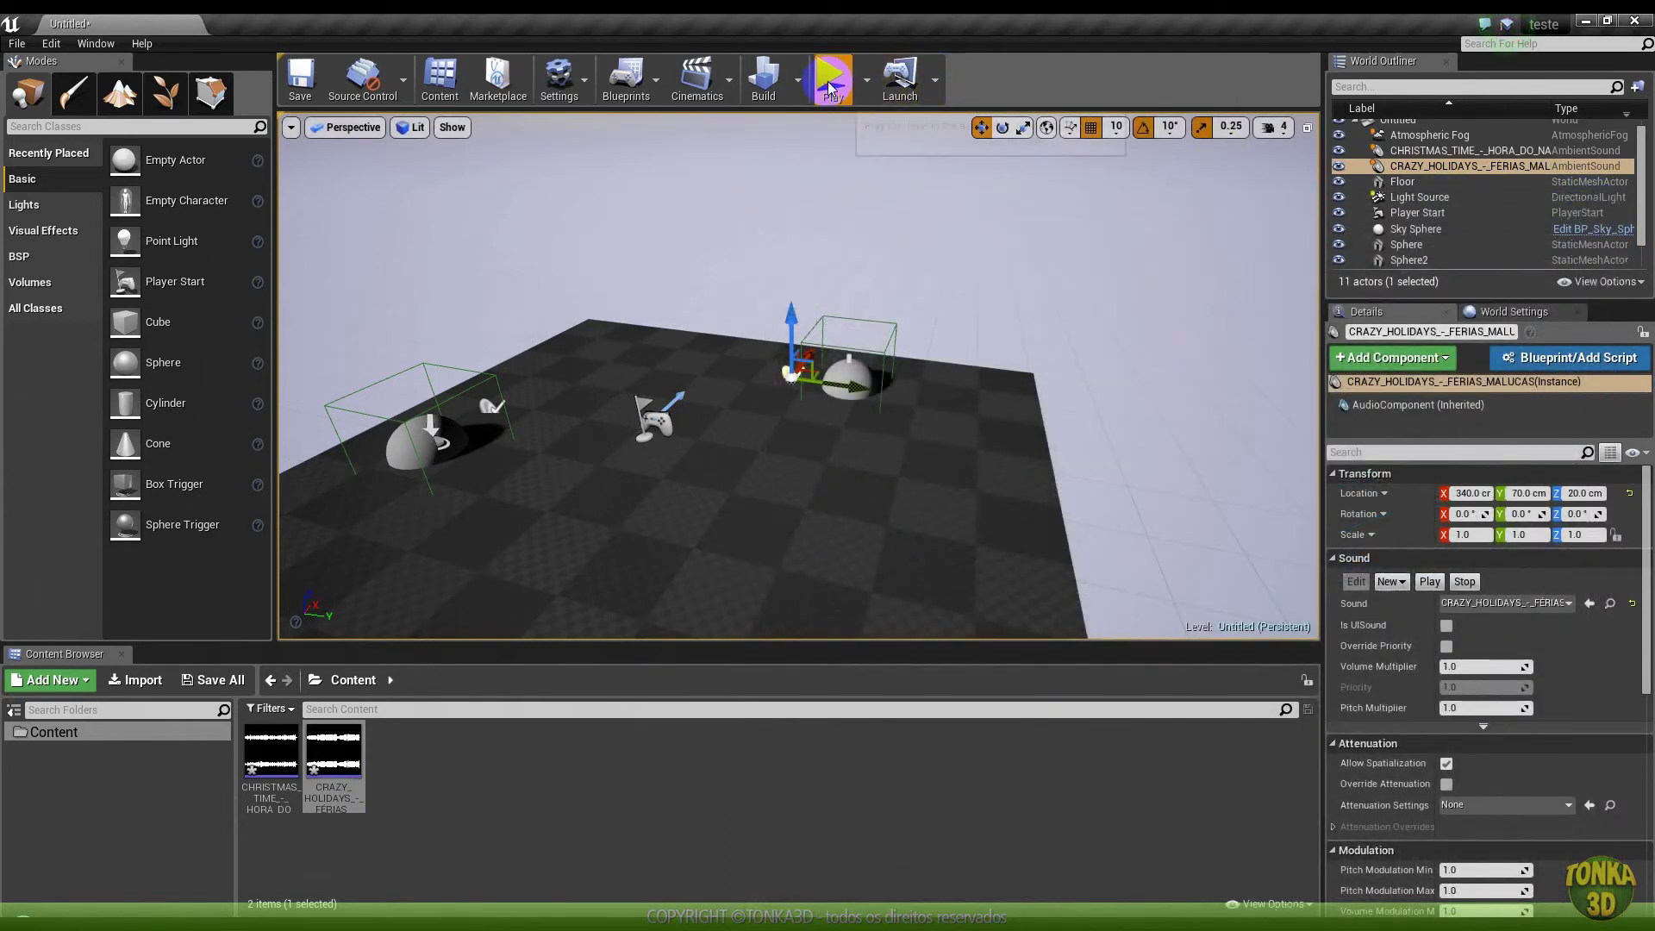
Run a quick play-test, then tick Actor Hidden In Game on the CHRISTMAS_TIME sound
click(830, 86)
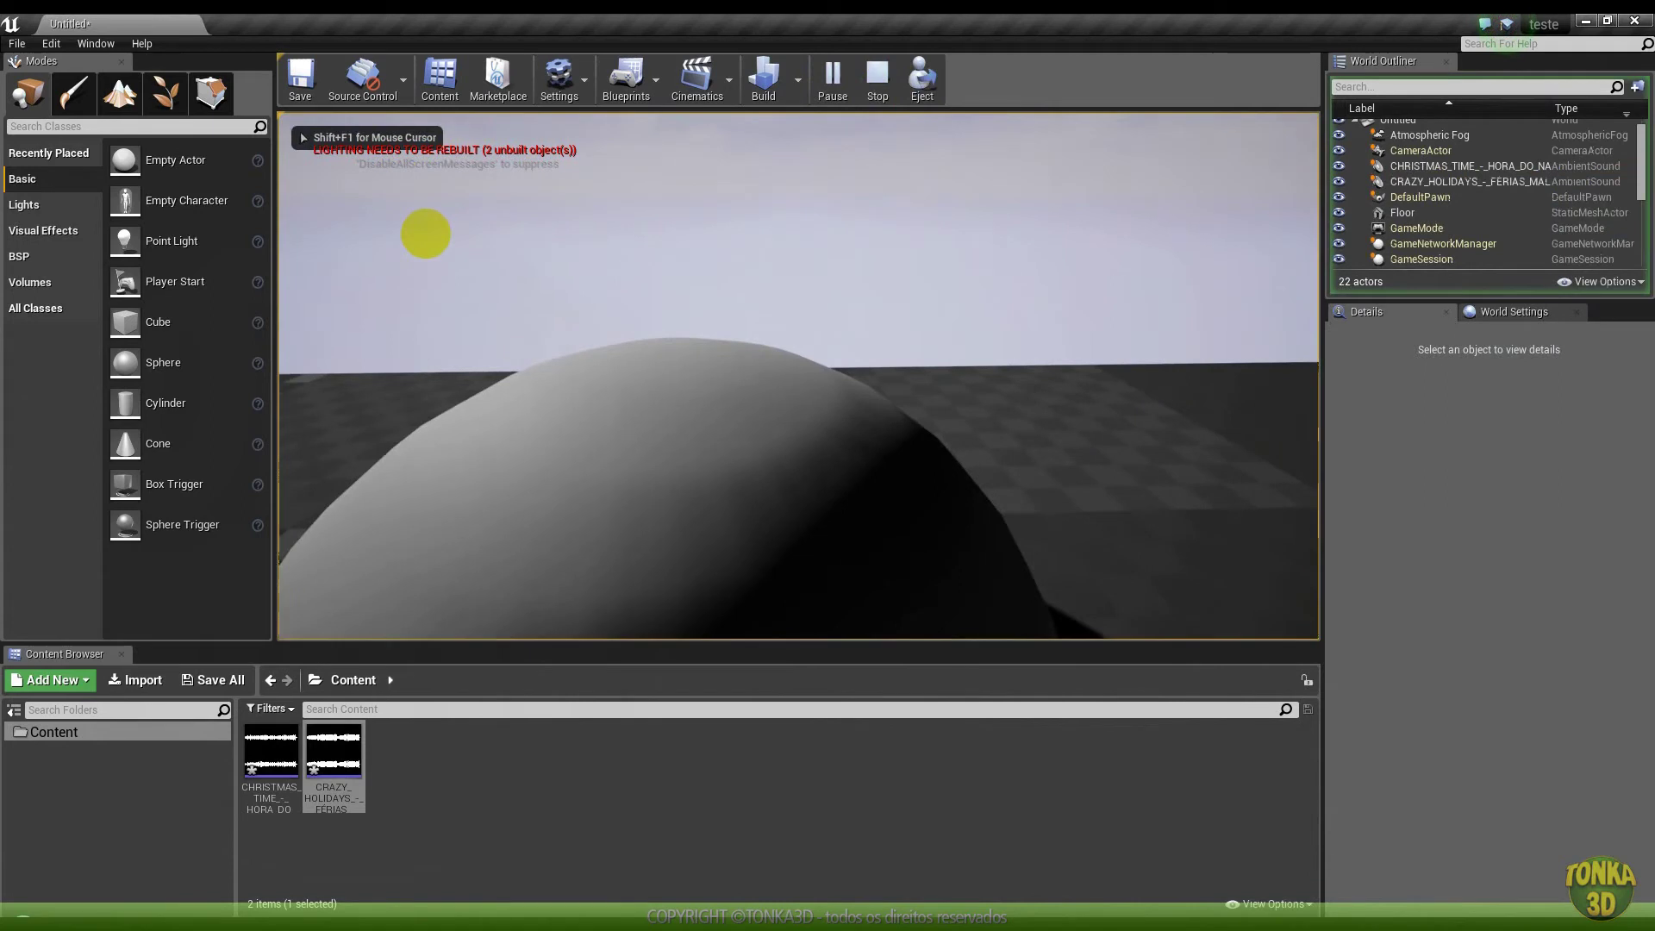
key(Escape)
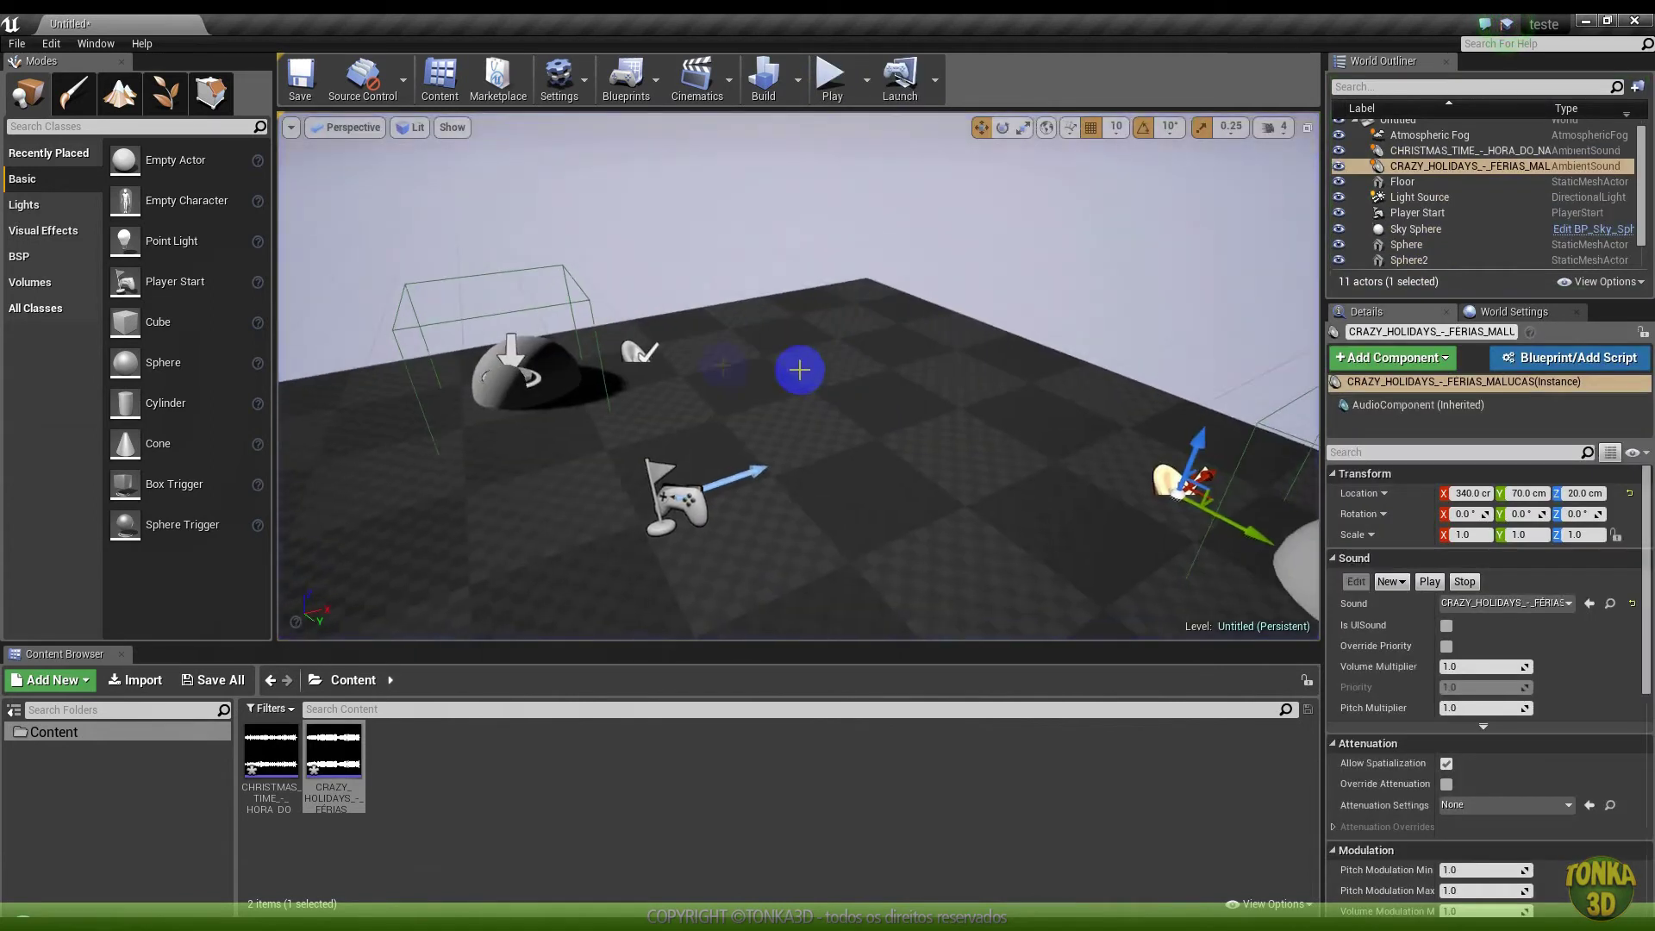
click(636, 354)
scroll(1626, 663, down, 5)
click(1447, 750)
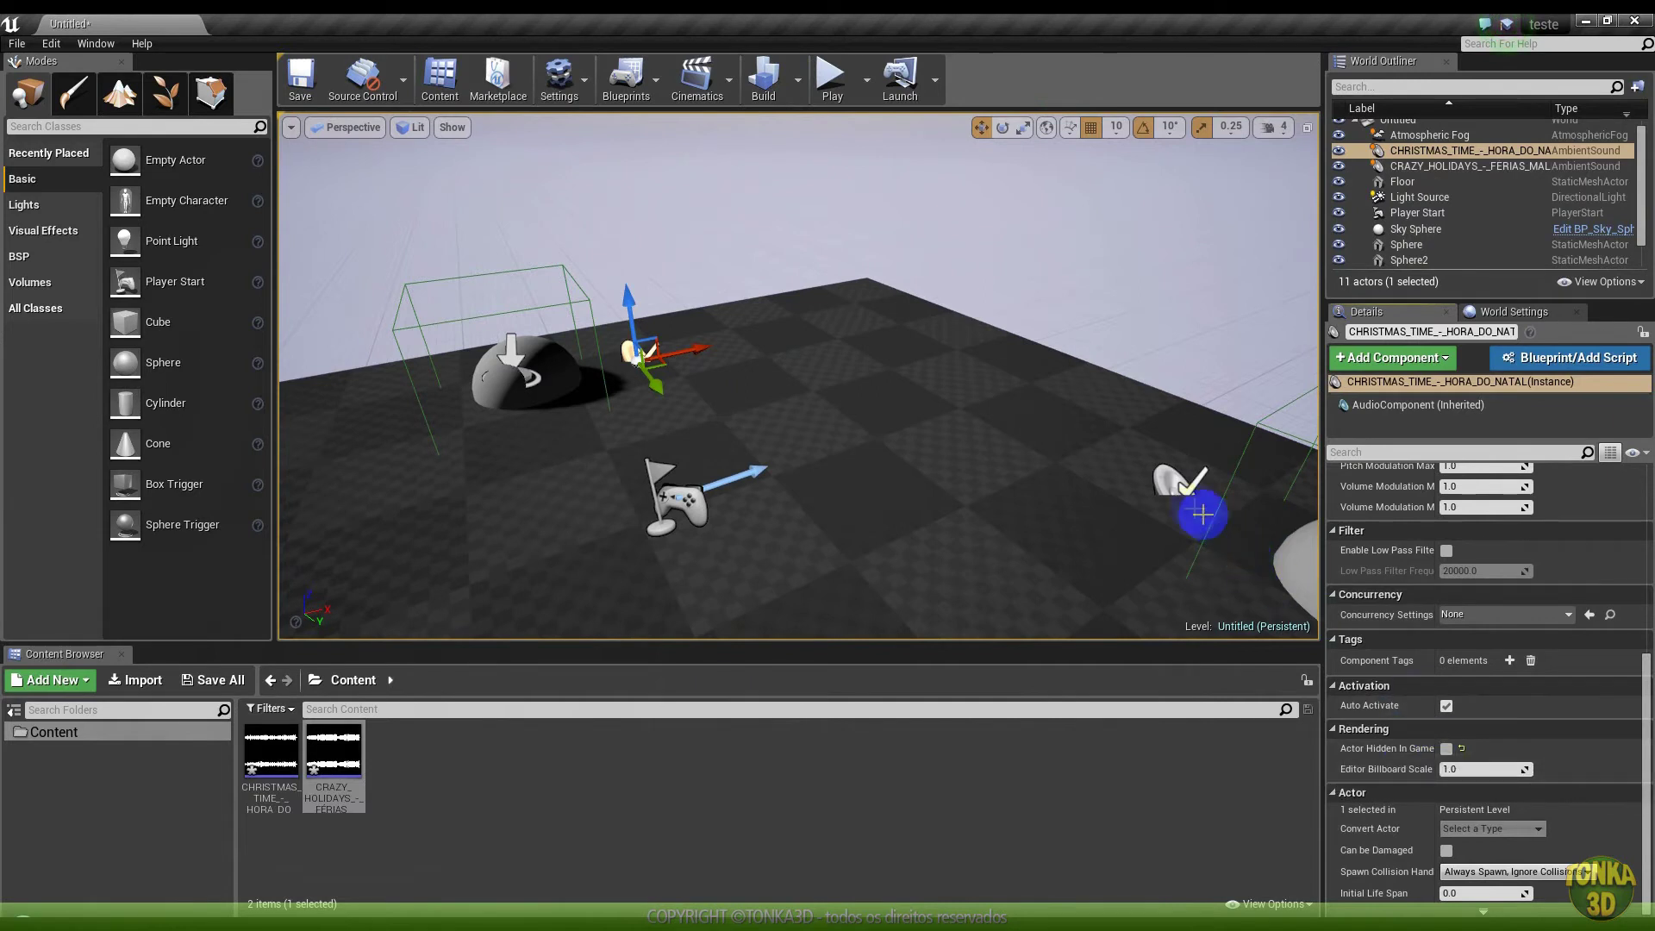
After another test run, untick Auto Activate on the music ambient sound and play-test again
click(1179, 481)
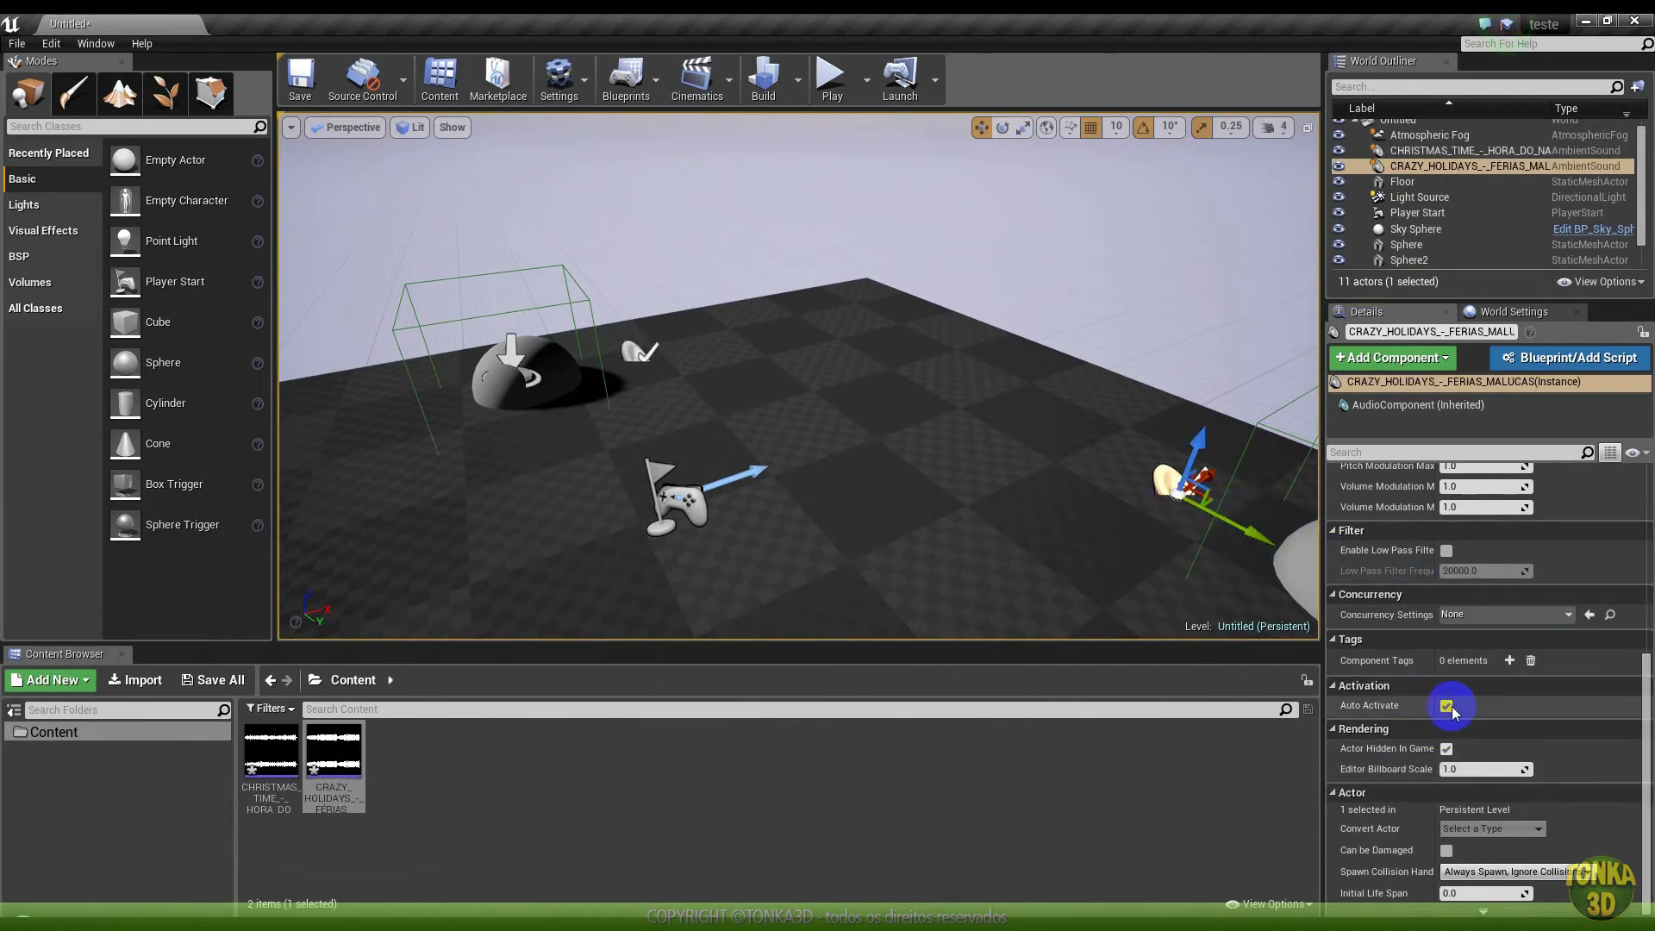
click(832, 77)
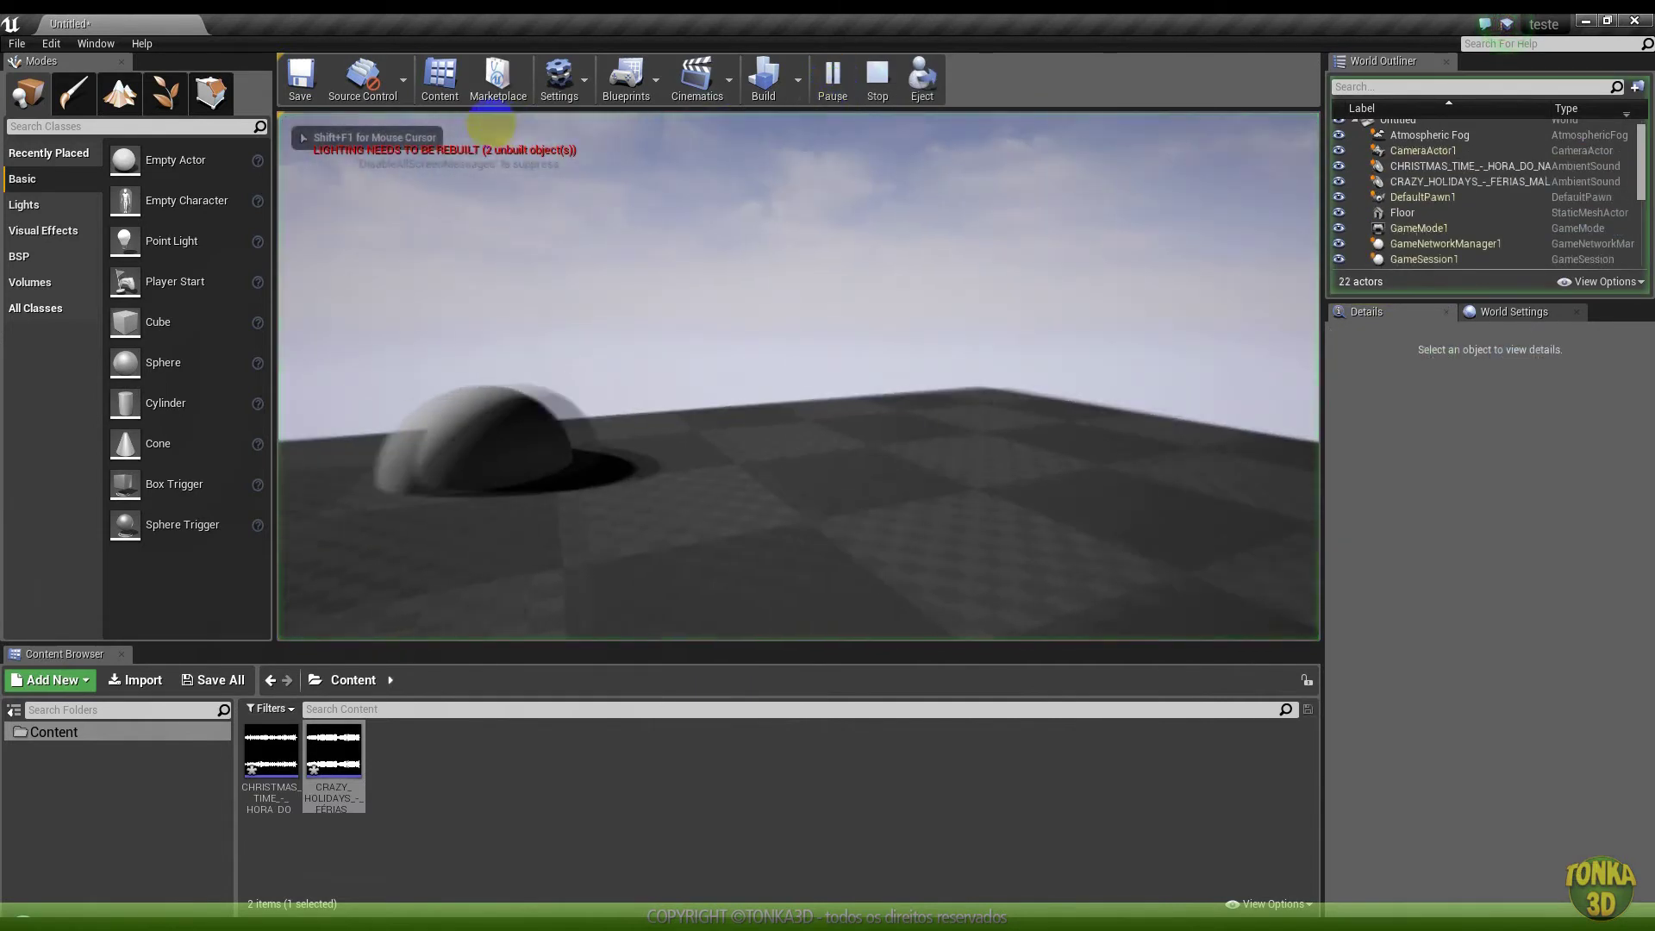
key(s)
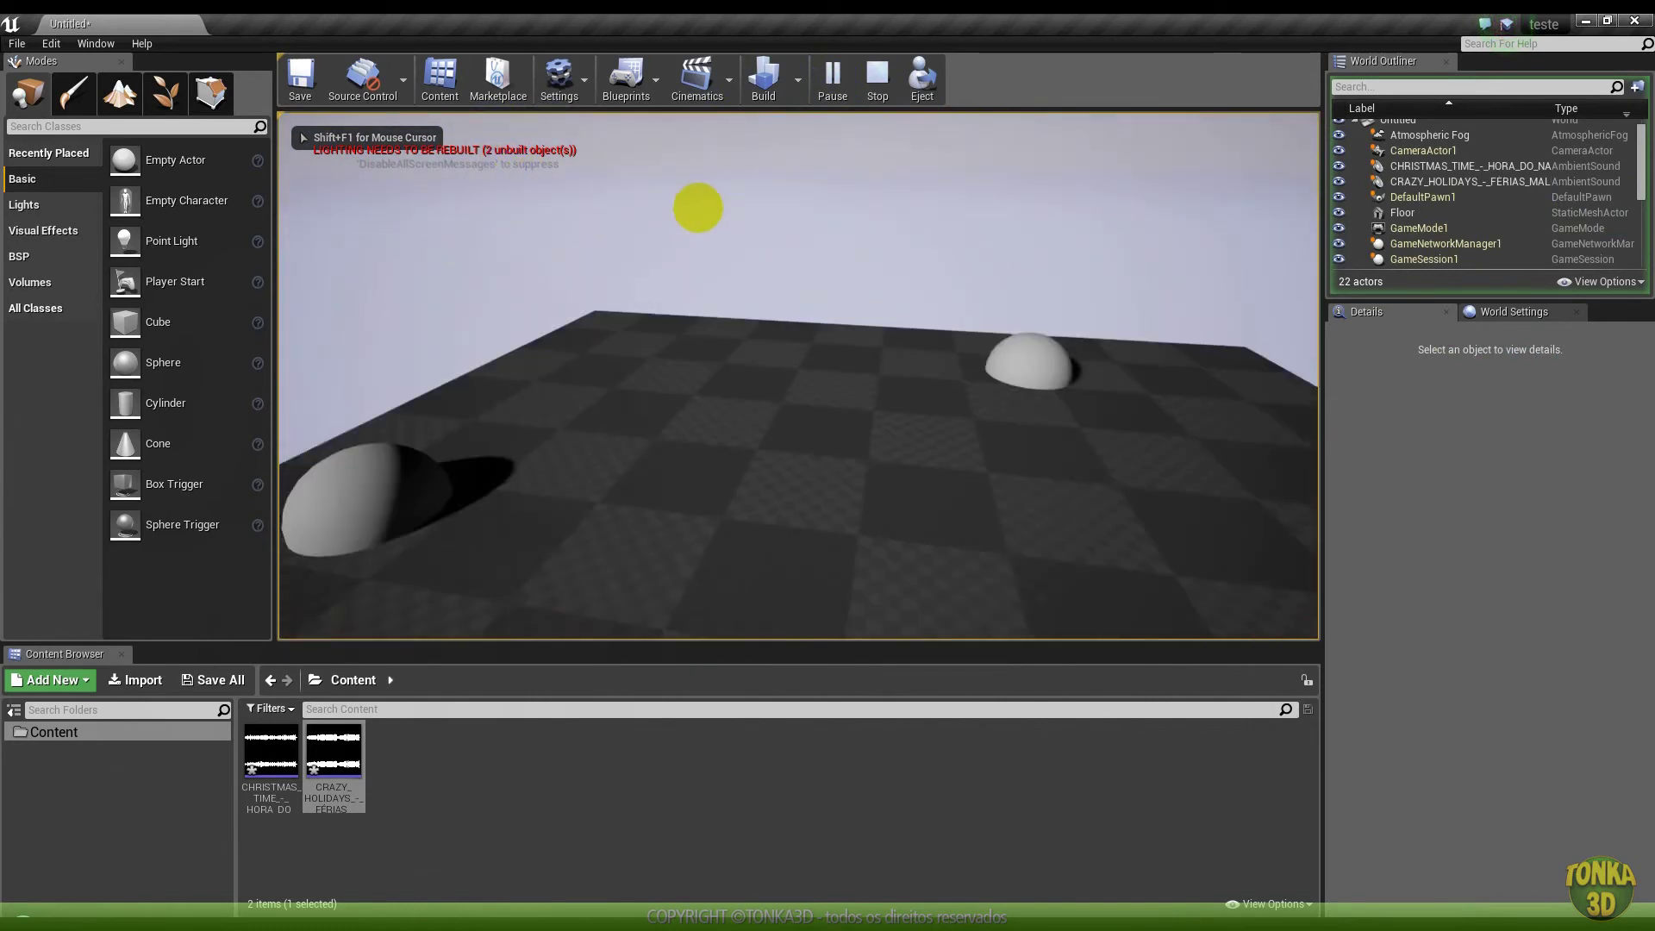
key(Escape)
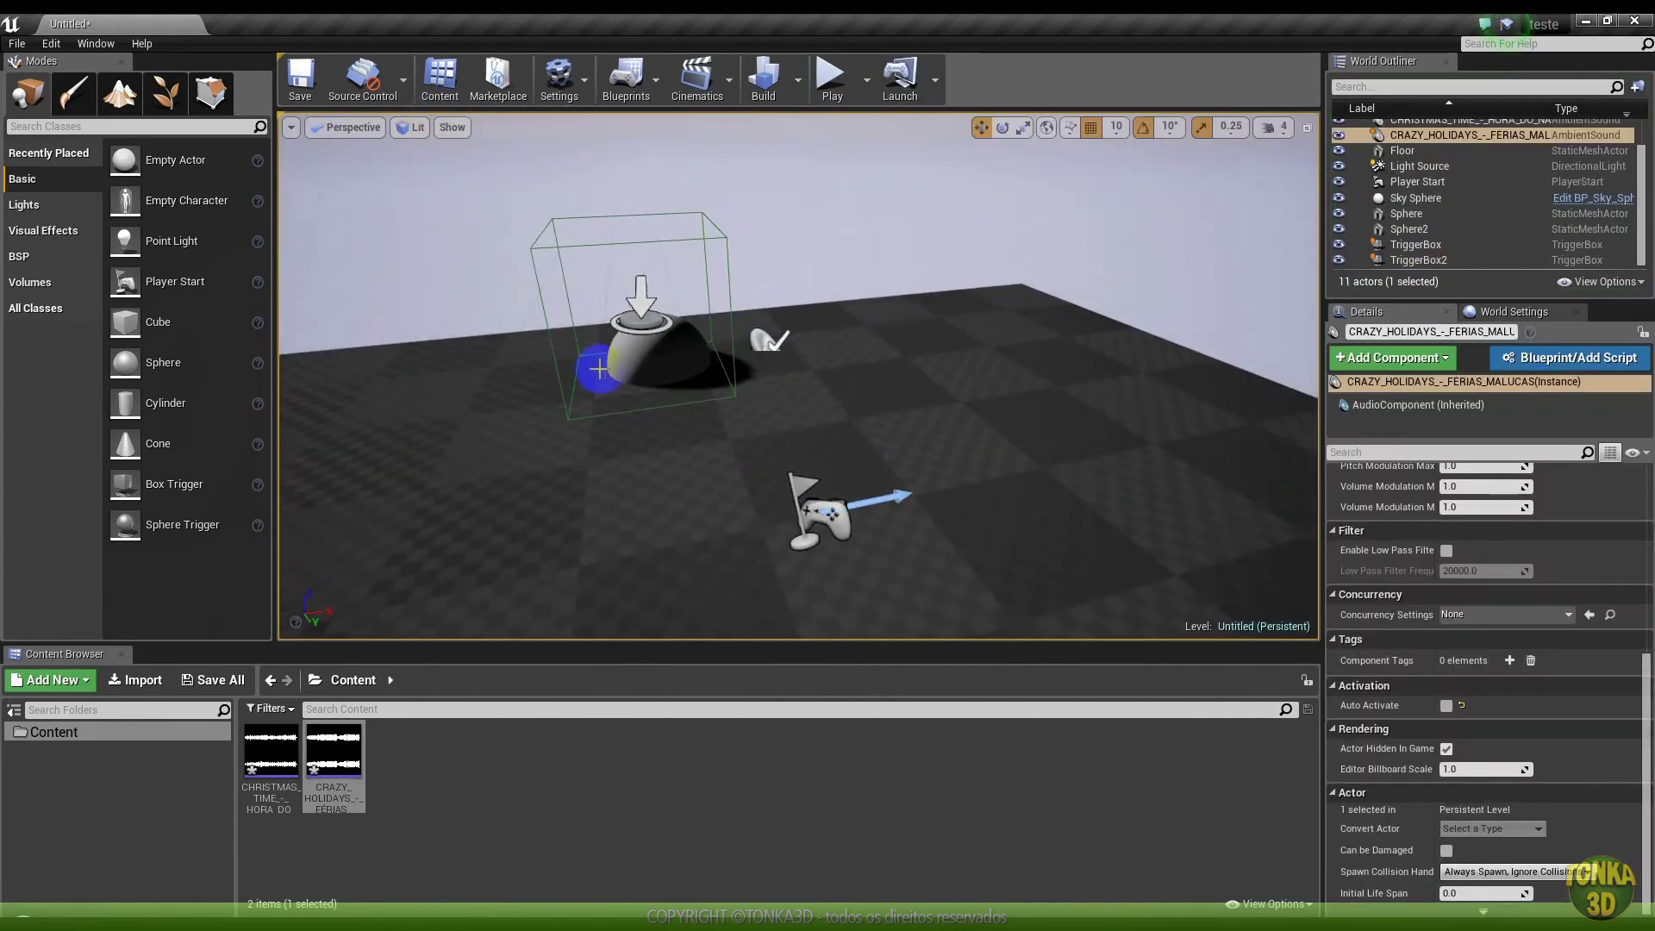
click(759, 341)
click(1447, 705)
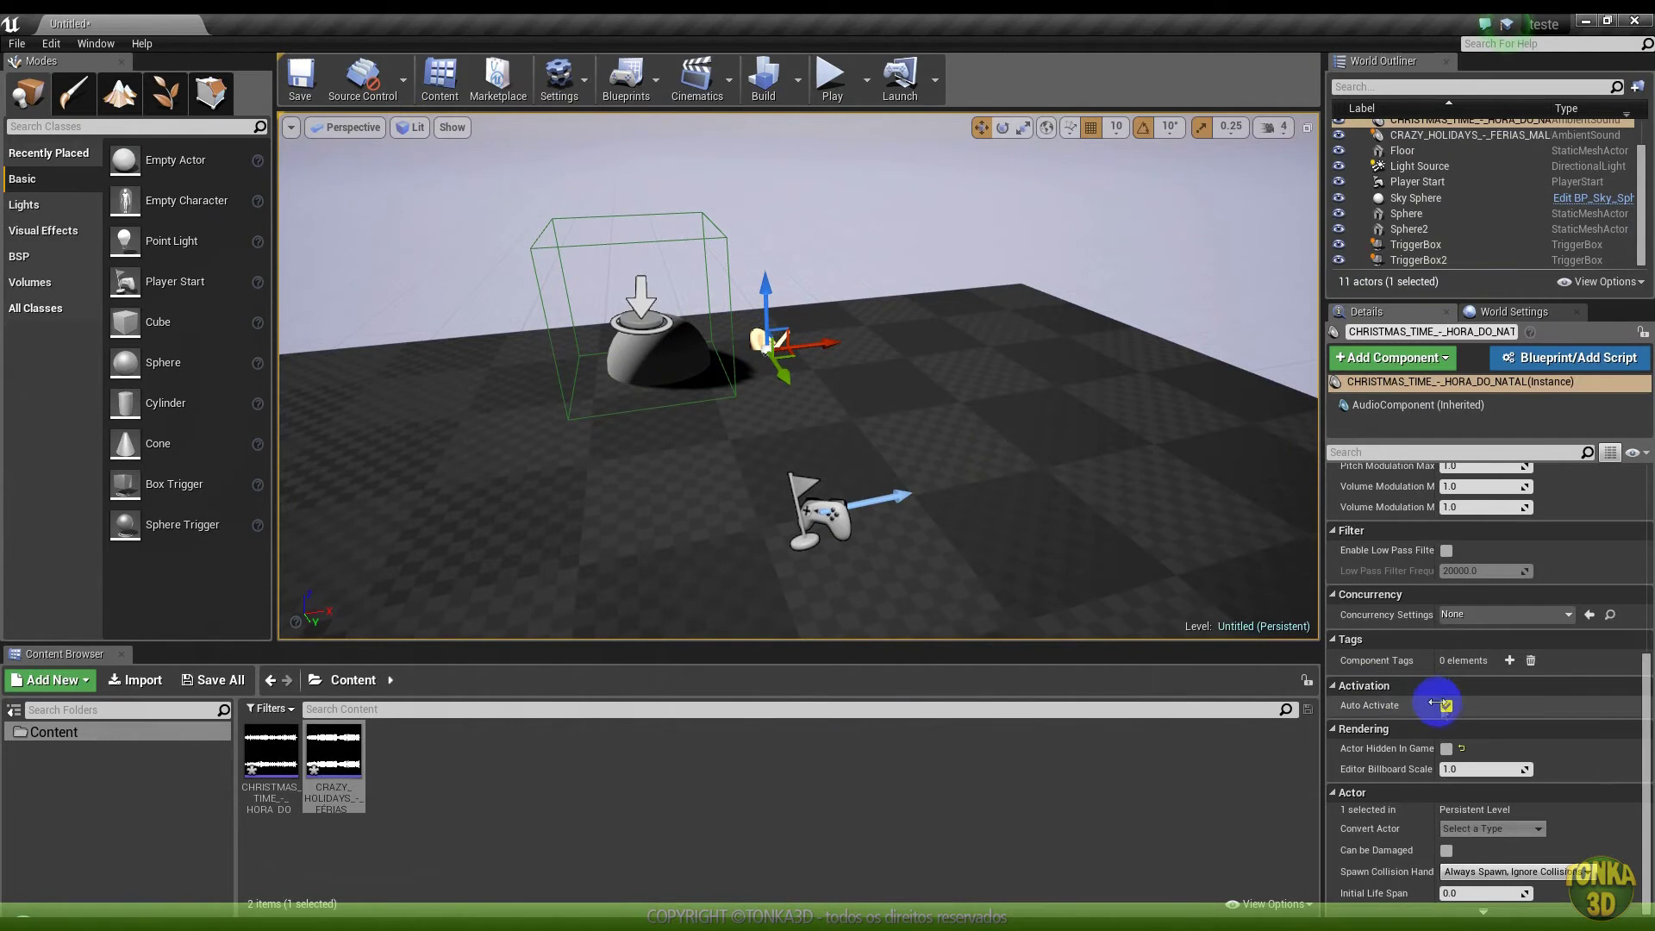
click(834, 84)
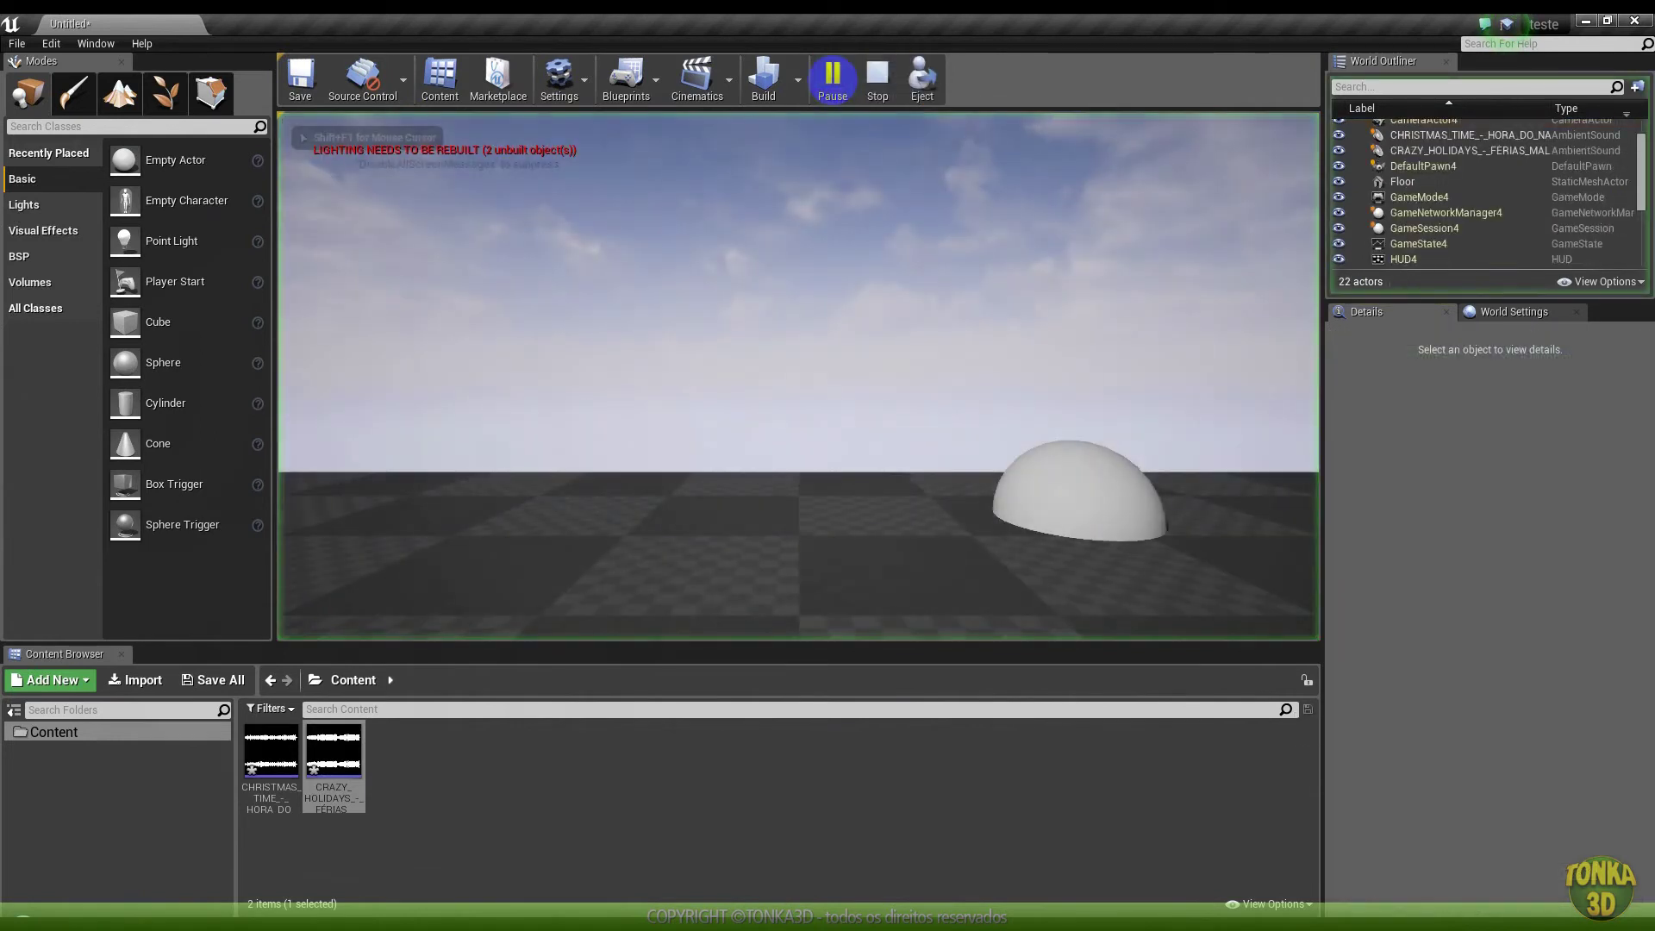
Walk the player back and forth past both spheres through the trigger boxes, then stop the play-test
key(w)
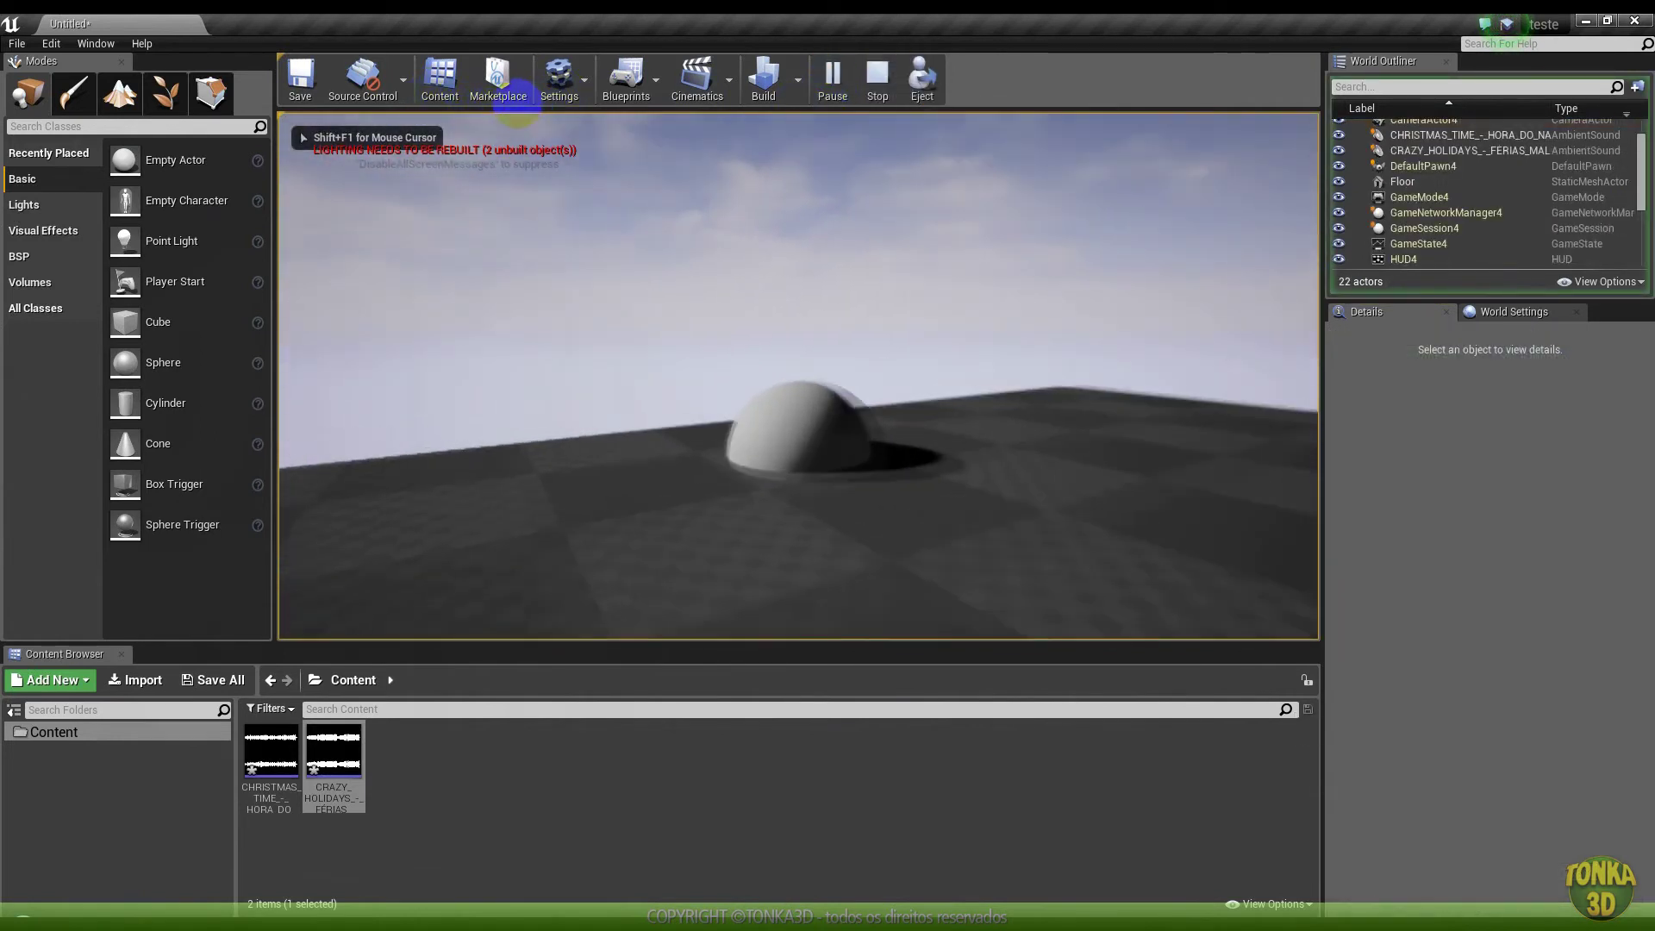
click(535, 188)
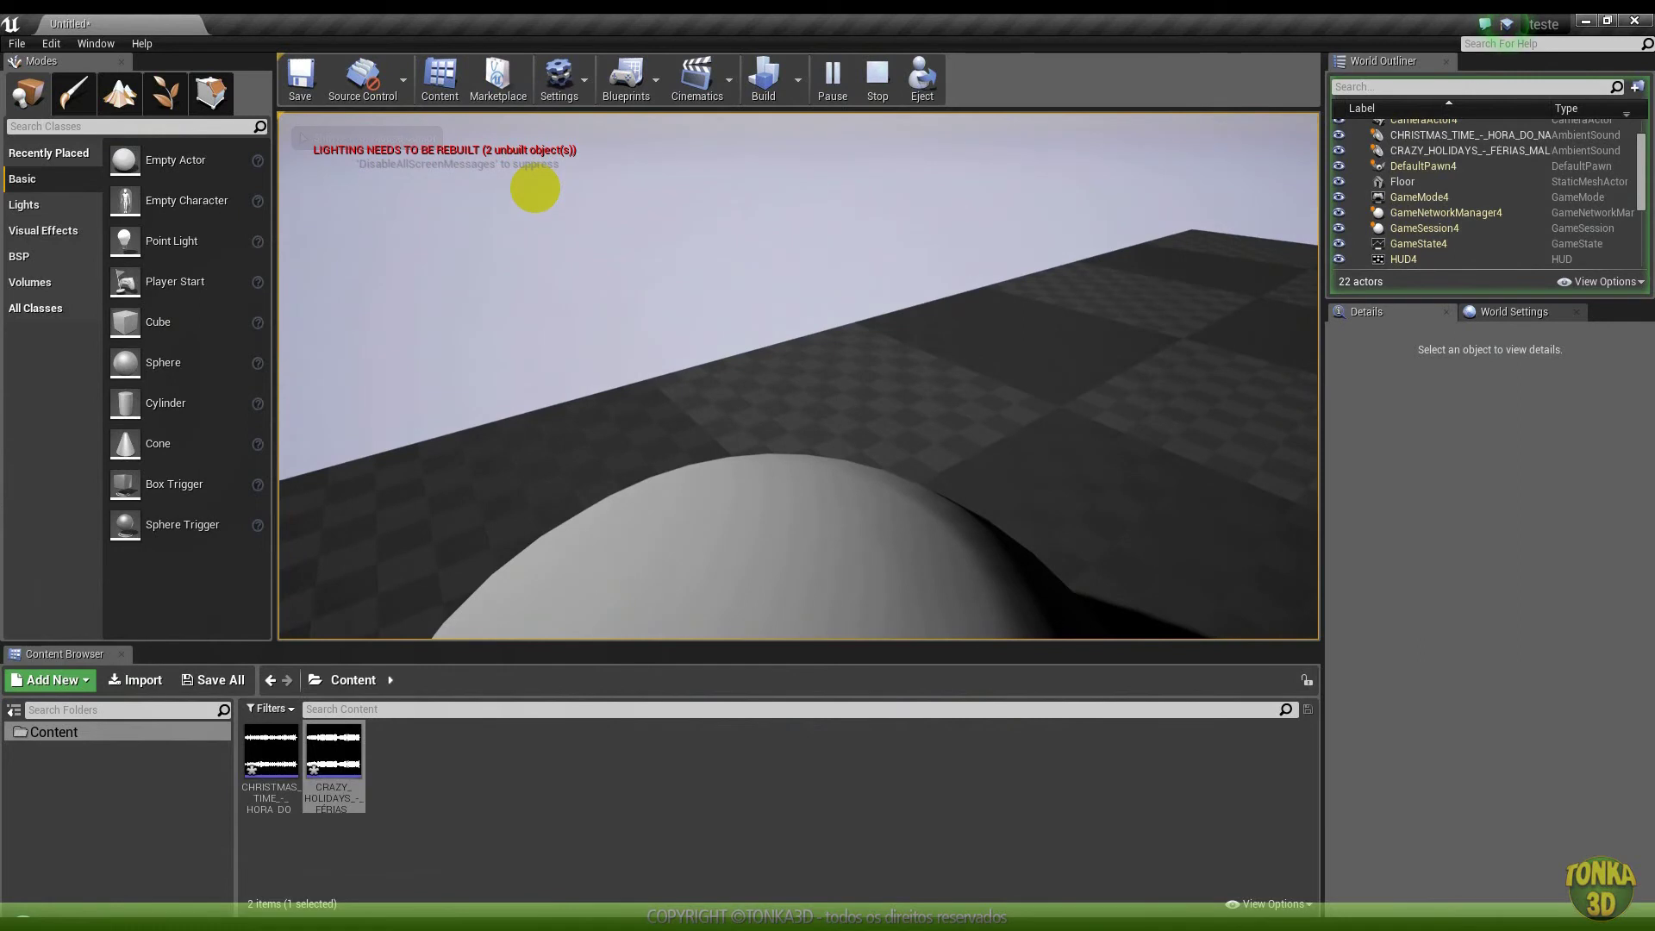
drag(534, 188, 655, 145)
key(s)
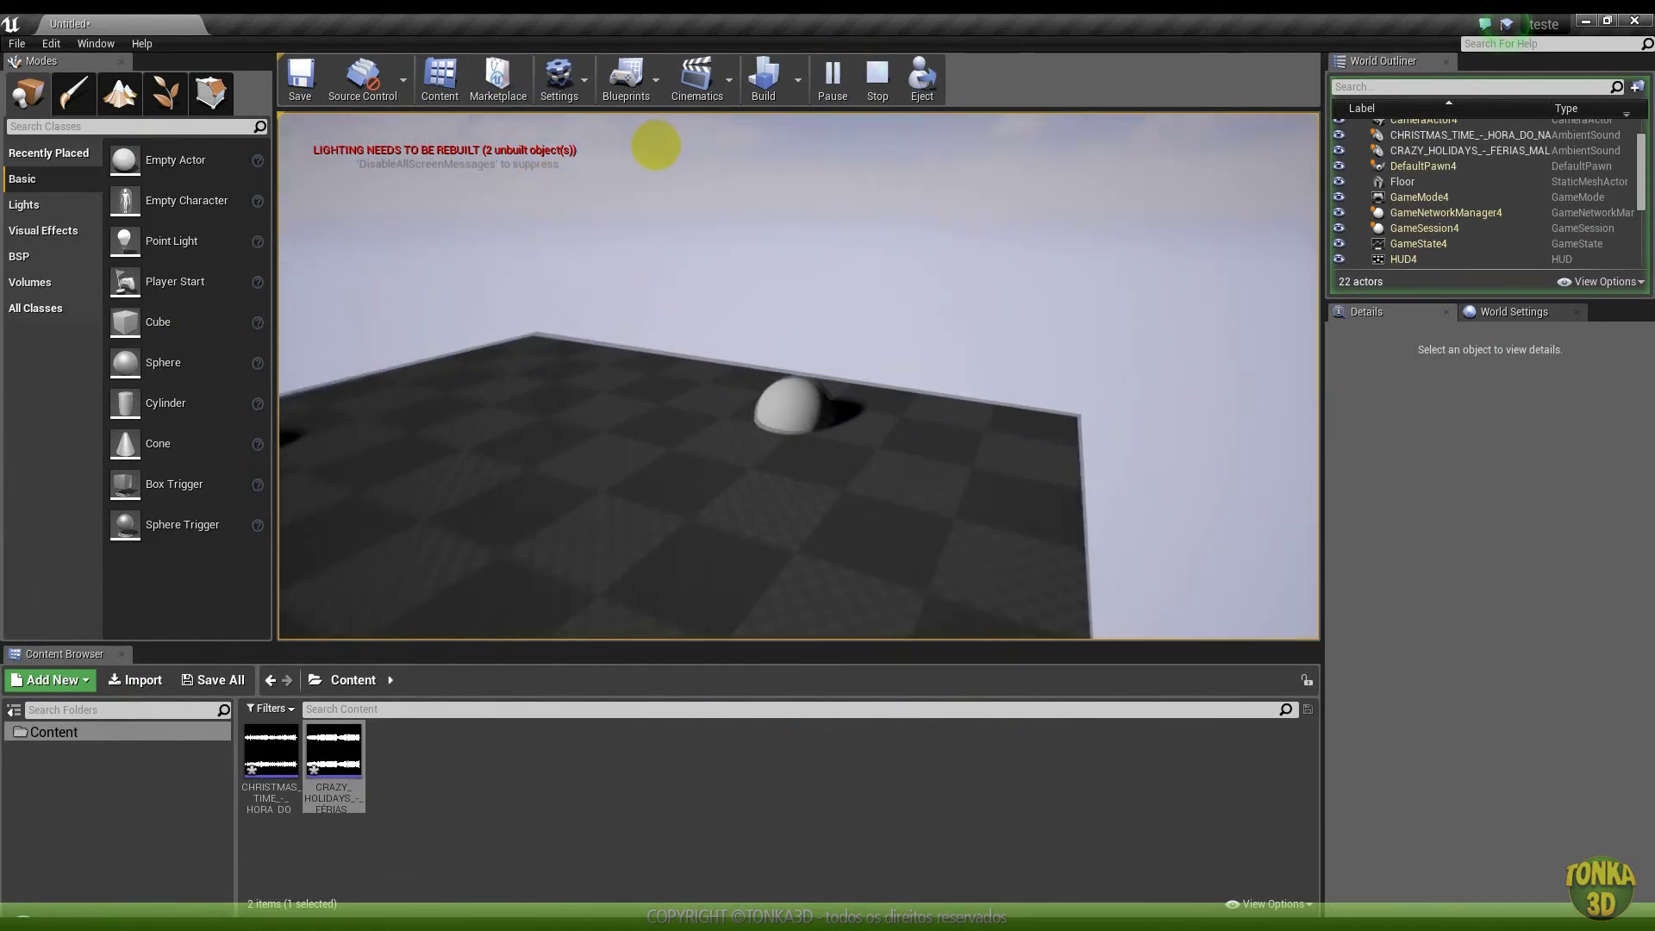
key(w)
mouse_move(655, 144)
mouse_down()
mouse_move(362, 148)
mouse_move(616, 125)
mouse_up()
key(s)
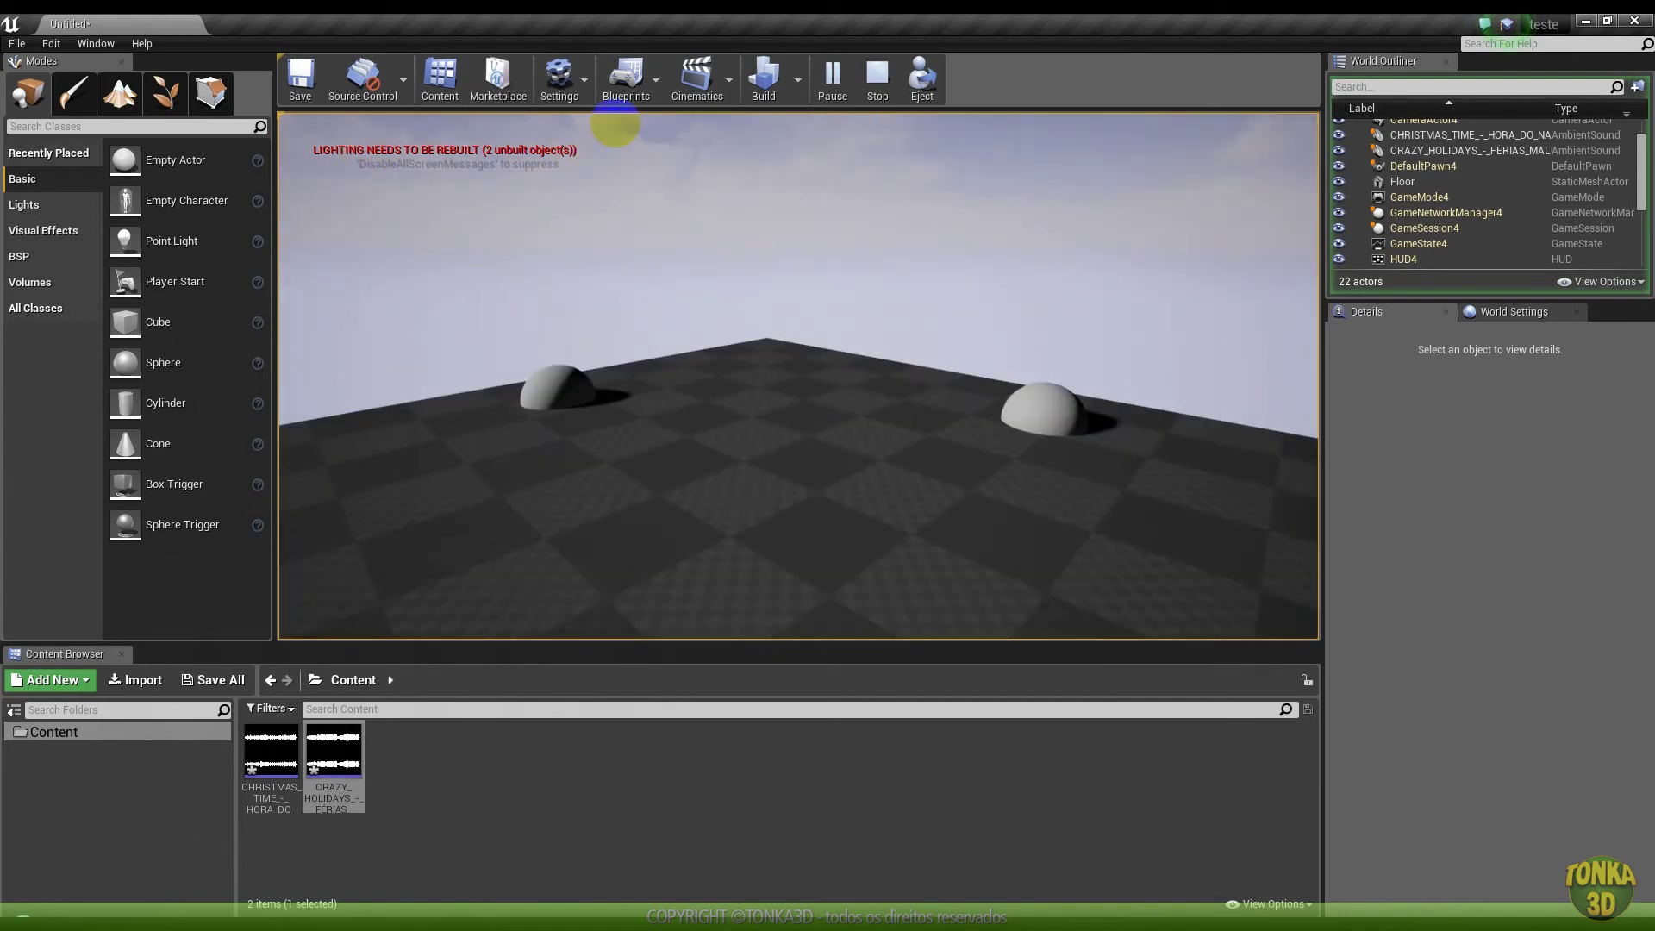
key(Escape)
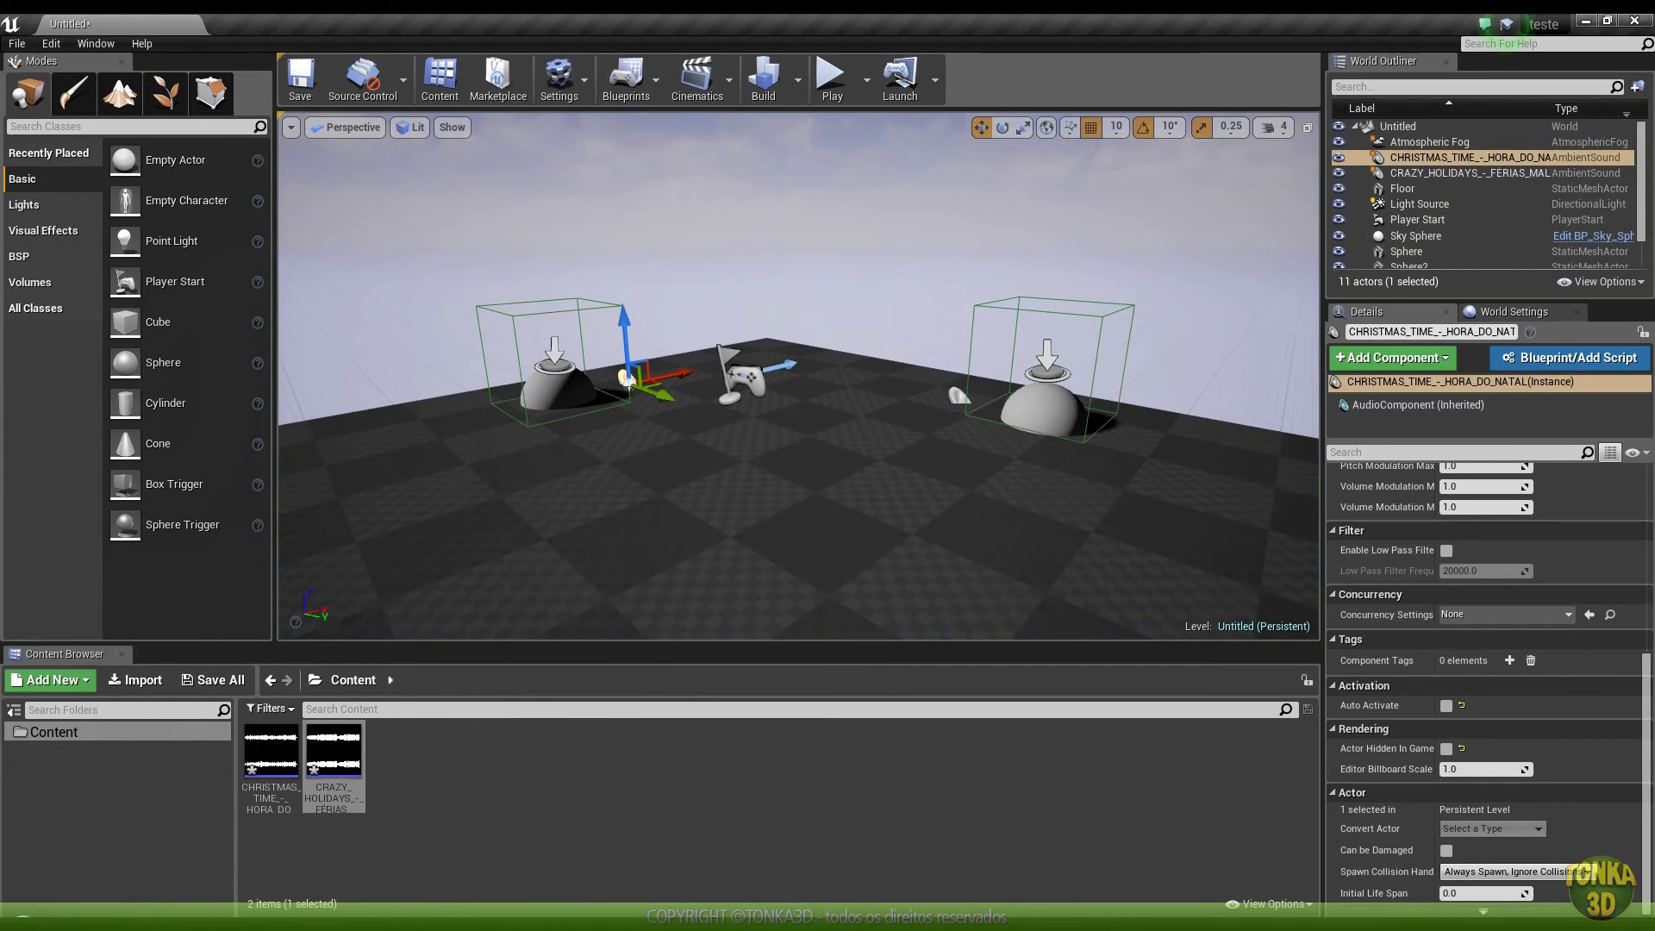
Center and zoom the Level Blueprint's crossfade graph, then switch to Explorer's student files folder
mouse_move(746, 925)
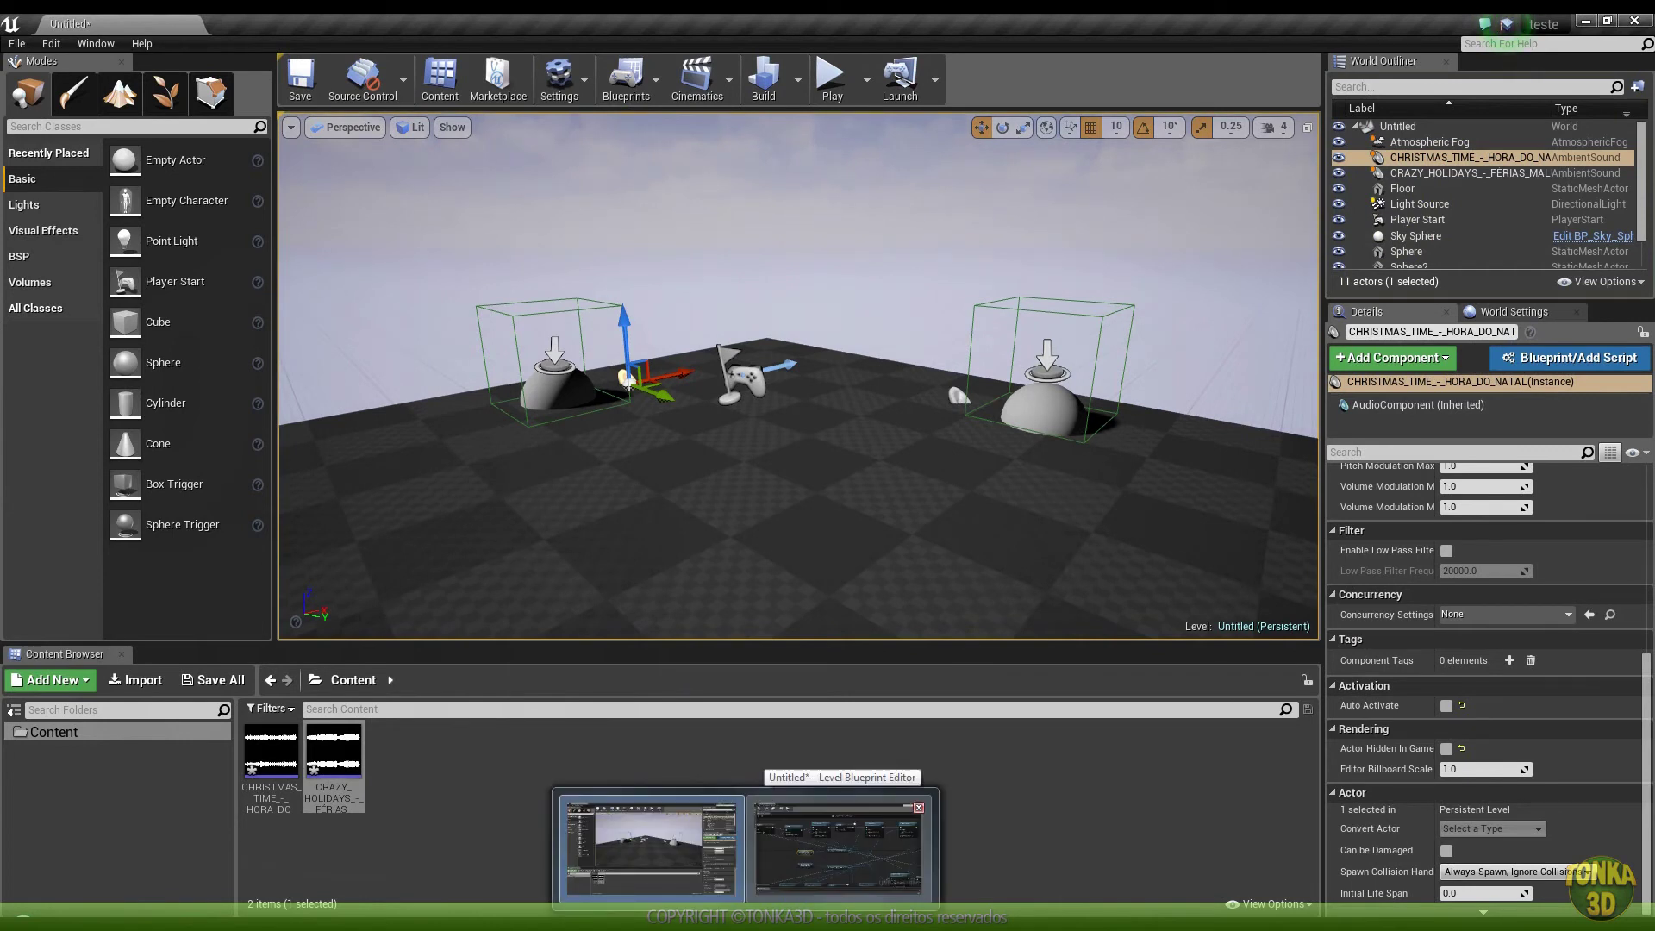
click(828, 841)
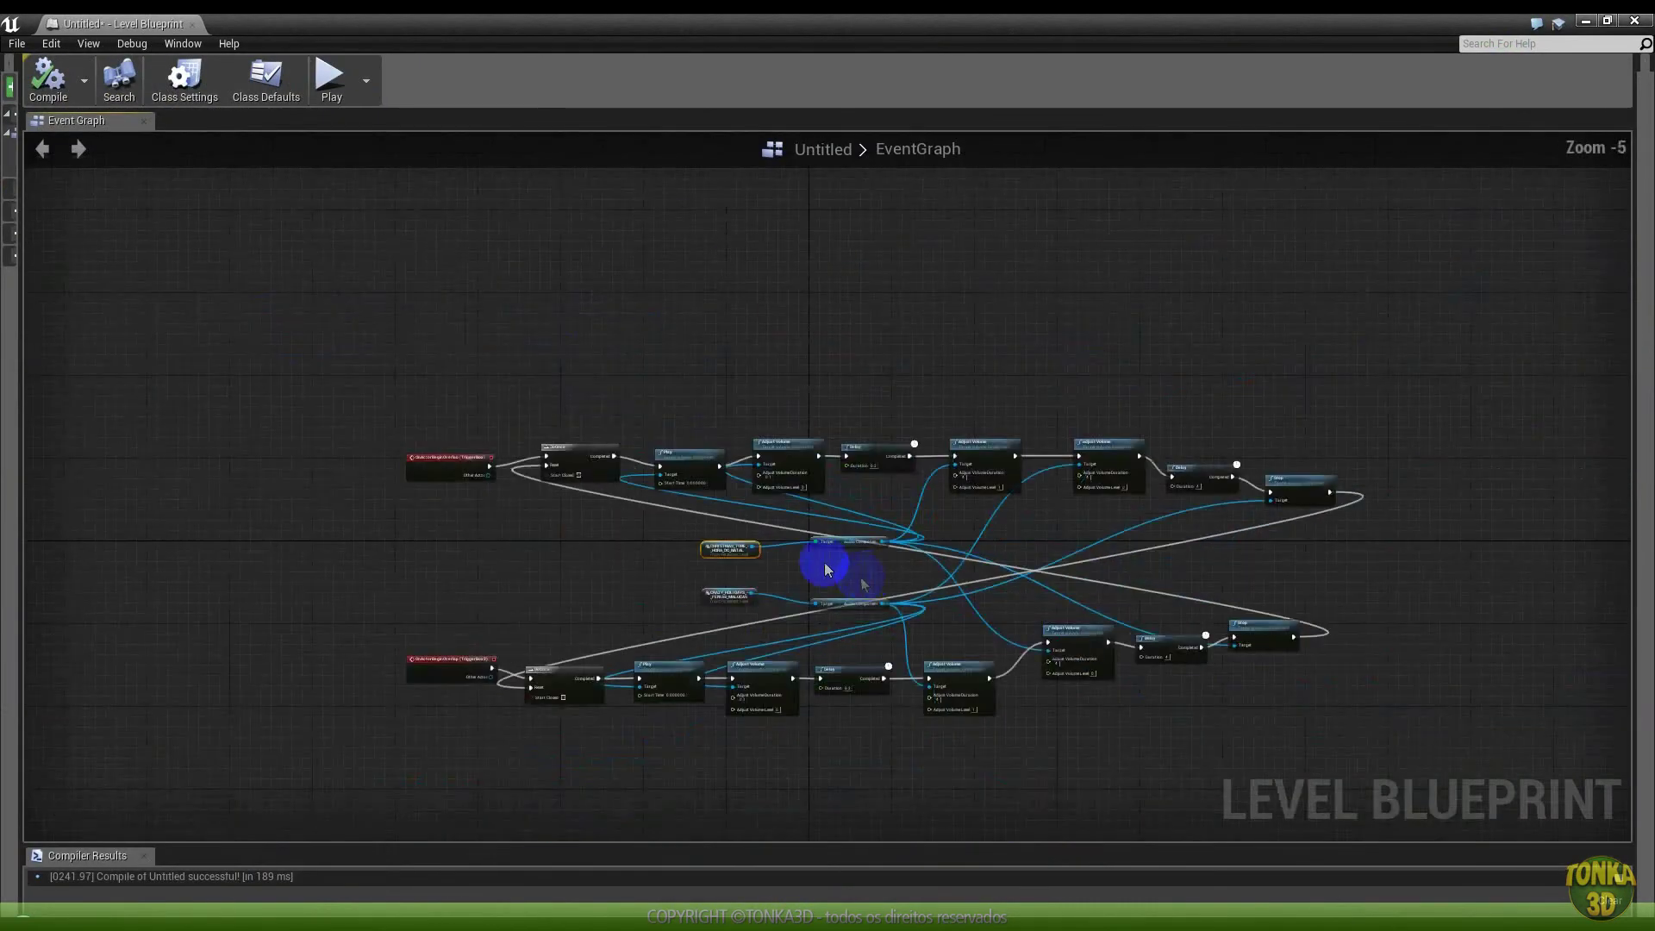
right_drag(1431, 703, 1349, 598)
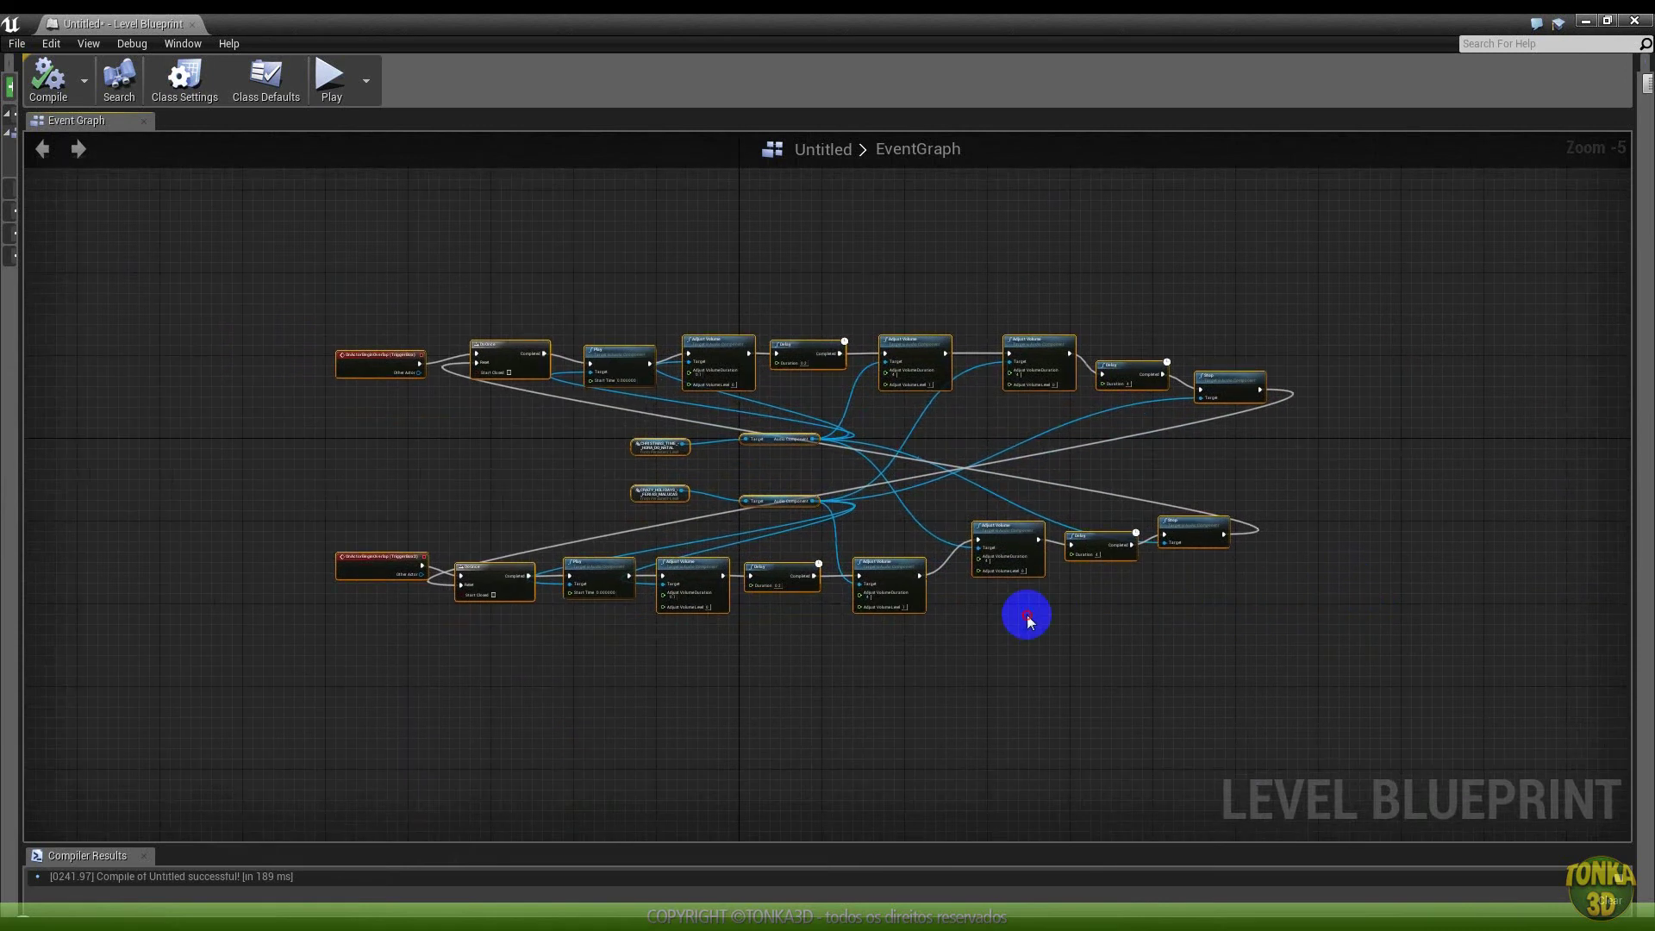
scroll(1000, 629, down, 1)
scroll(1004, 633, up, 4)
scroll(893, 516, down, 2)
right_drag(893, 516, 940, 562)
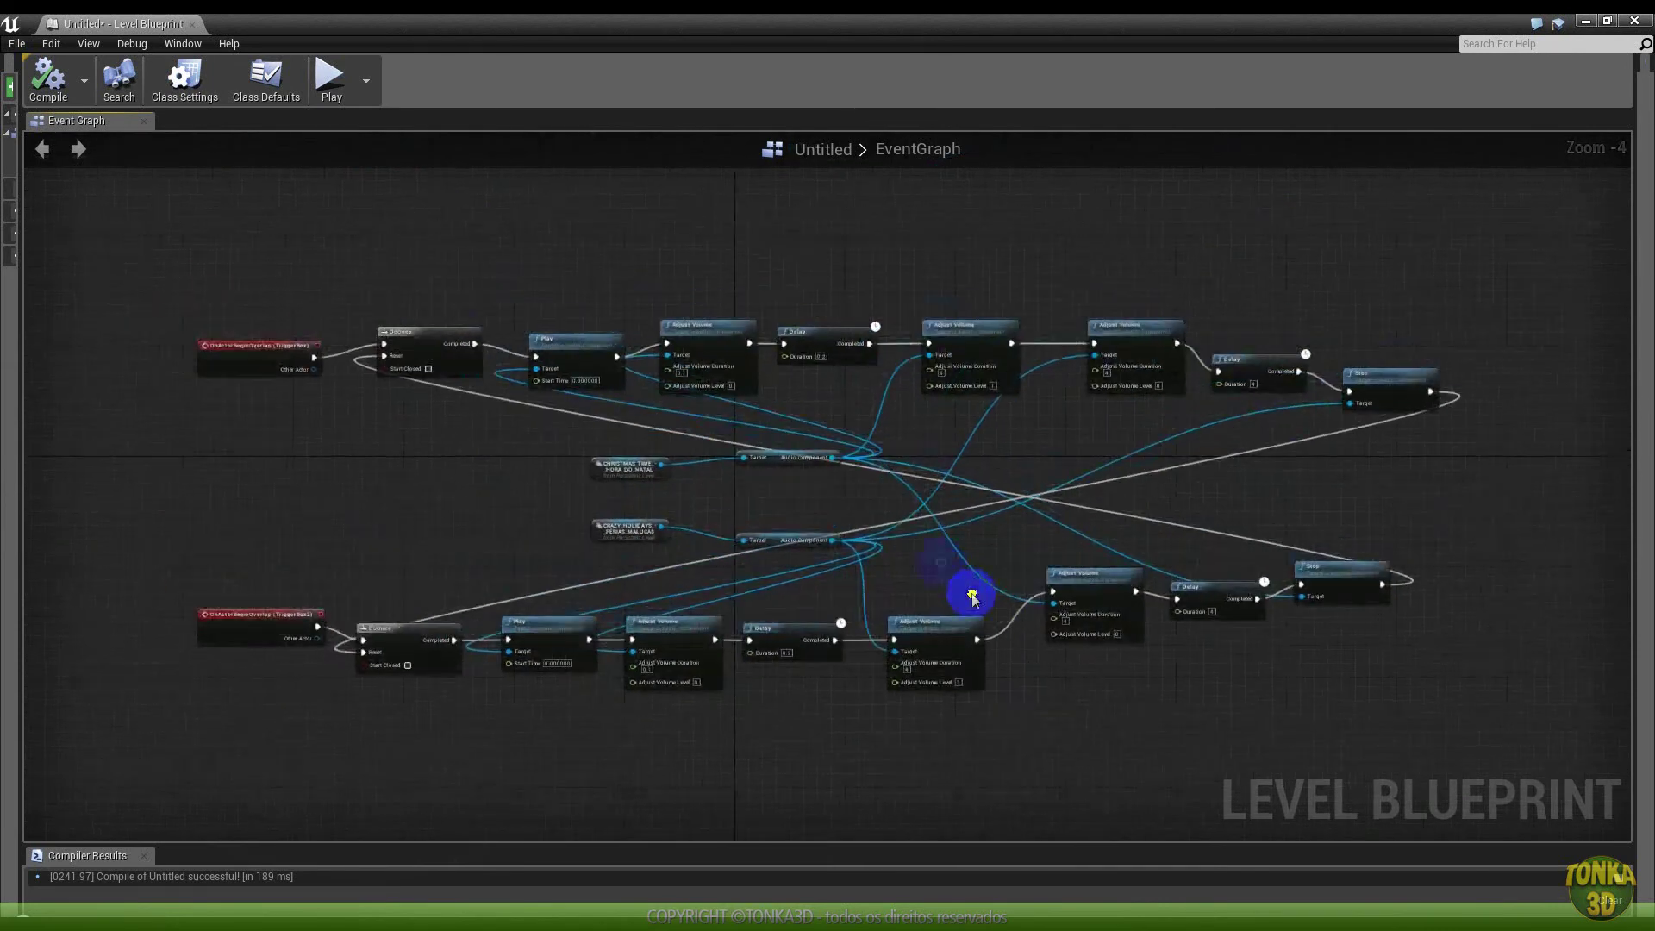
click(181, 911)
click(11, 46)
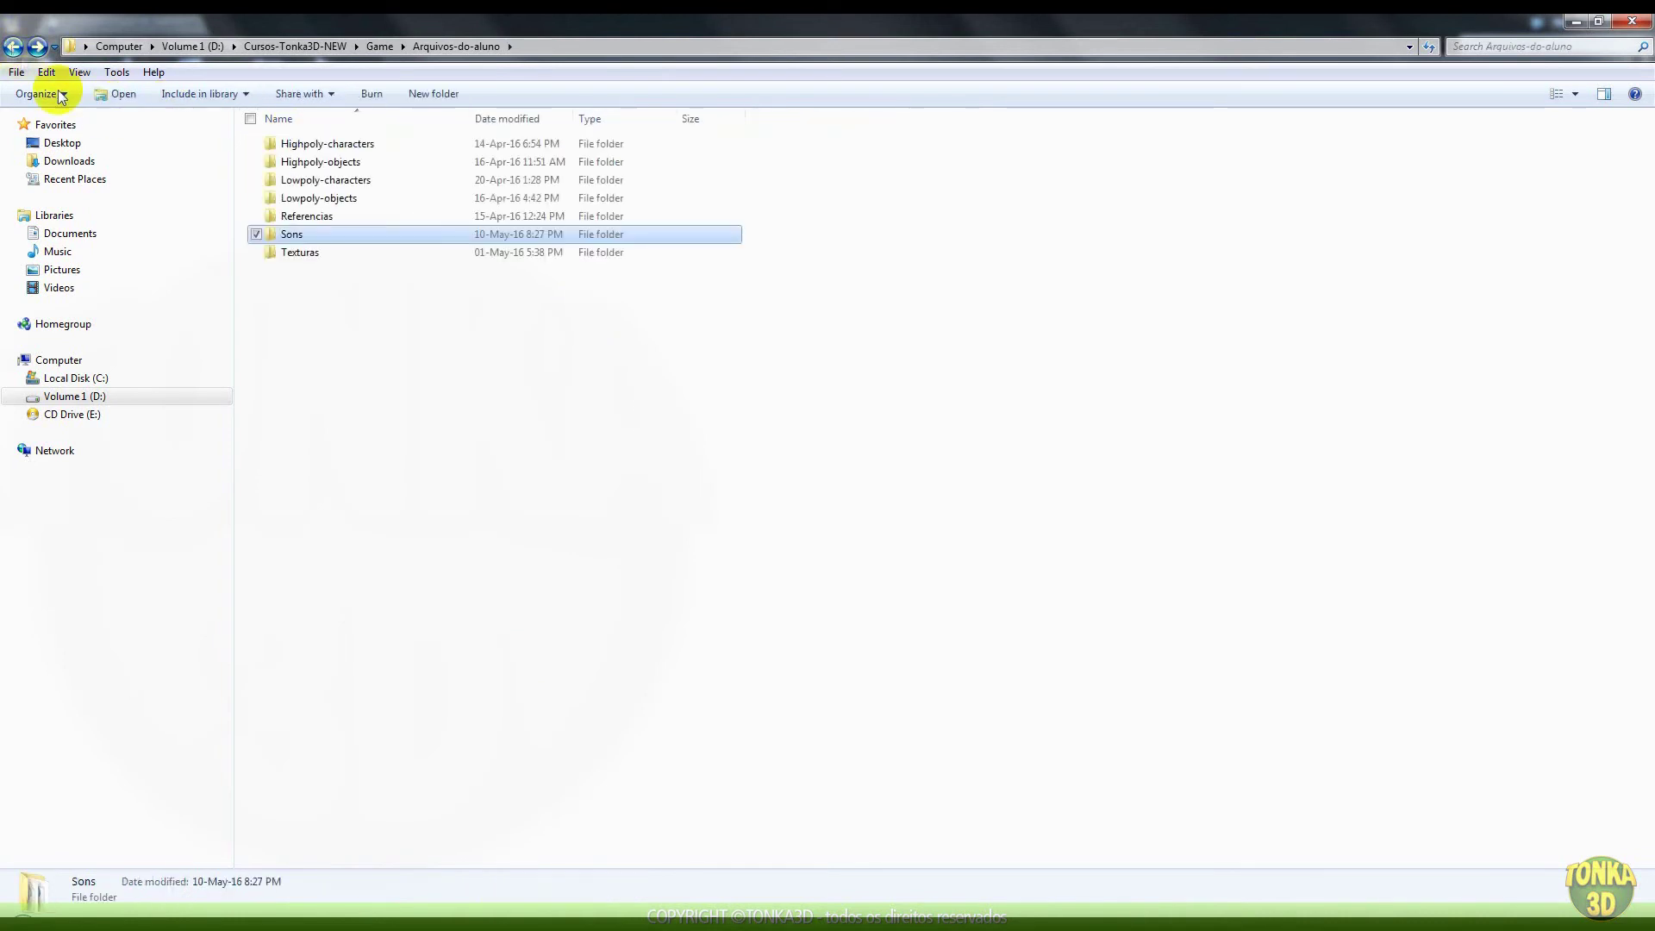
Open Lowpoly-characters > Banzinha, select musicas-com-transicao.txt, and return to the Level Blueprint window
double_click(309, 179)
double_click(314, 178)
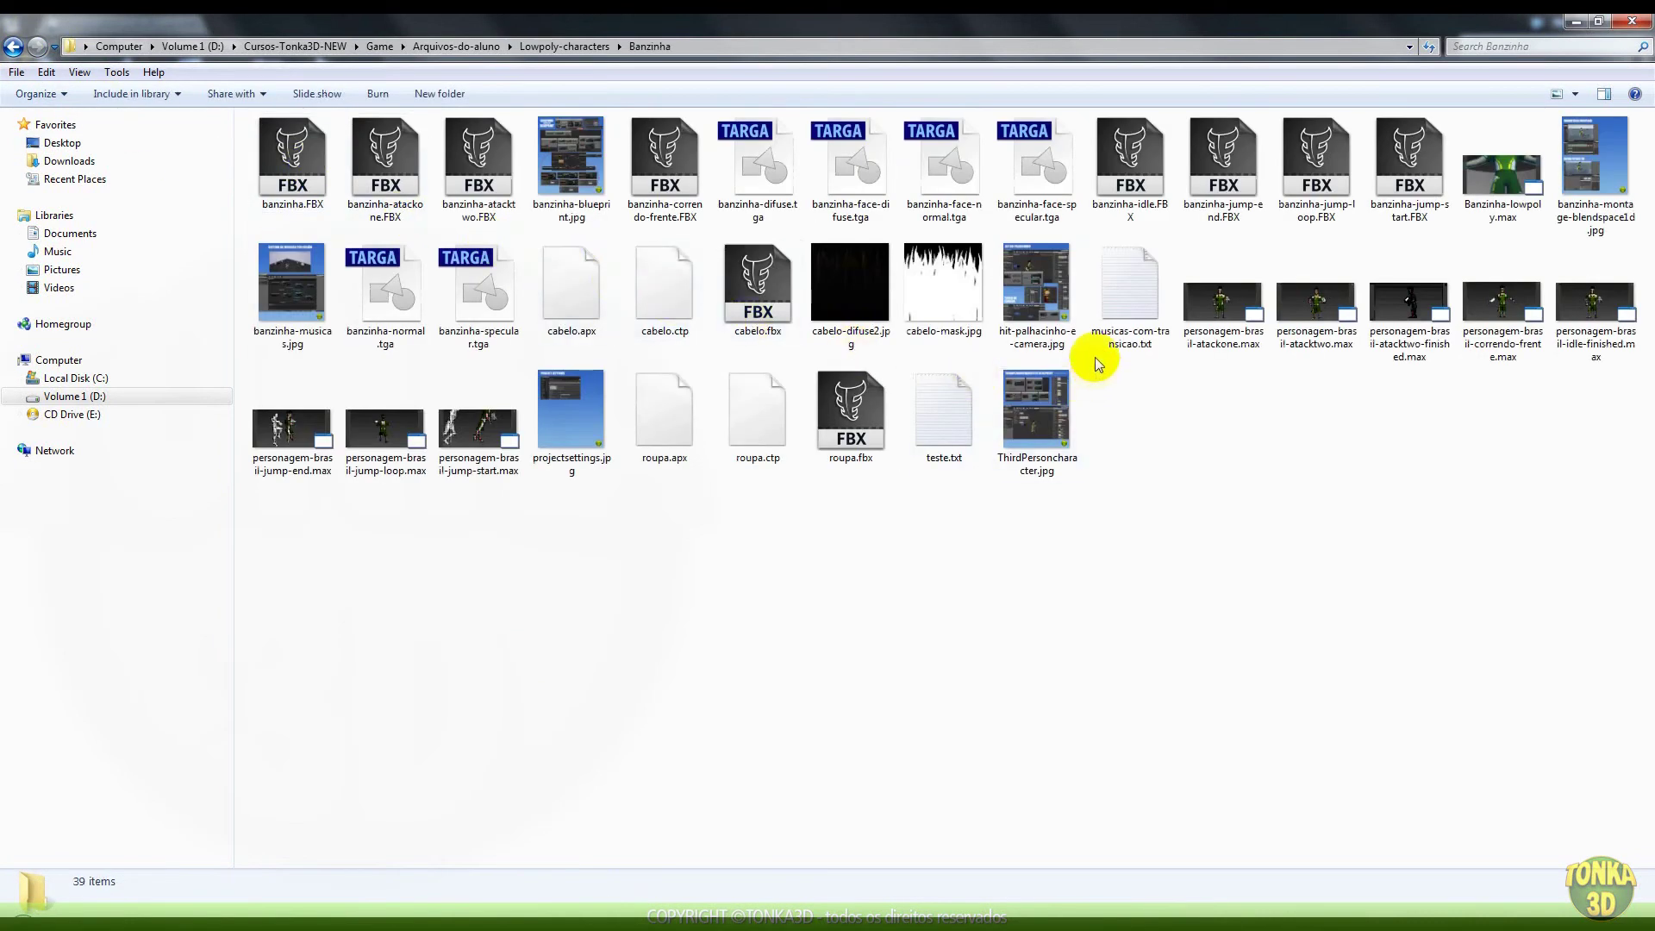
click(1127, 295)
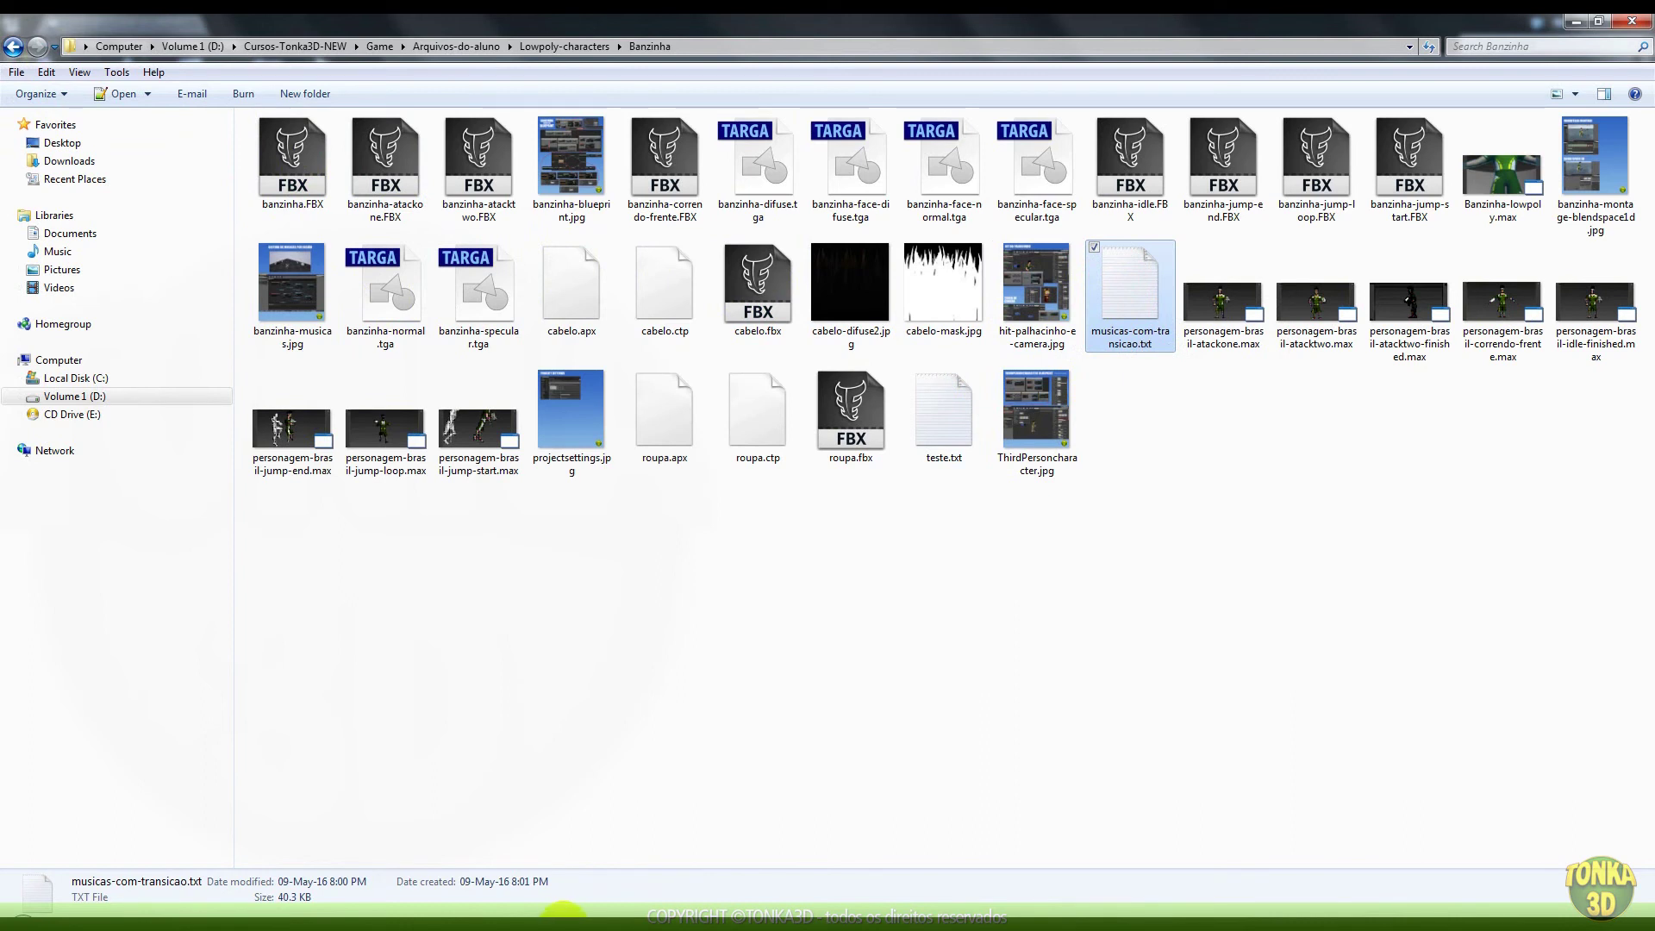
mouse_move(559, 915)
click(715, 797)
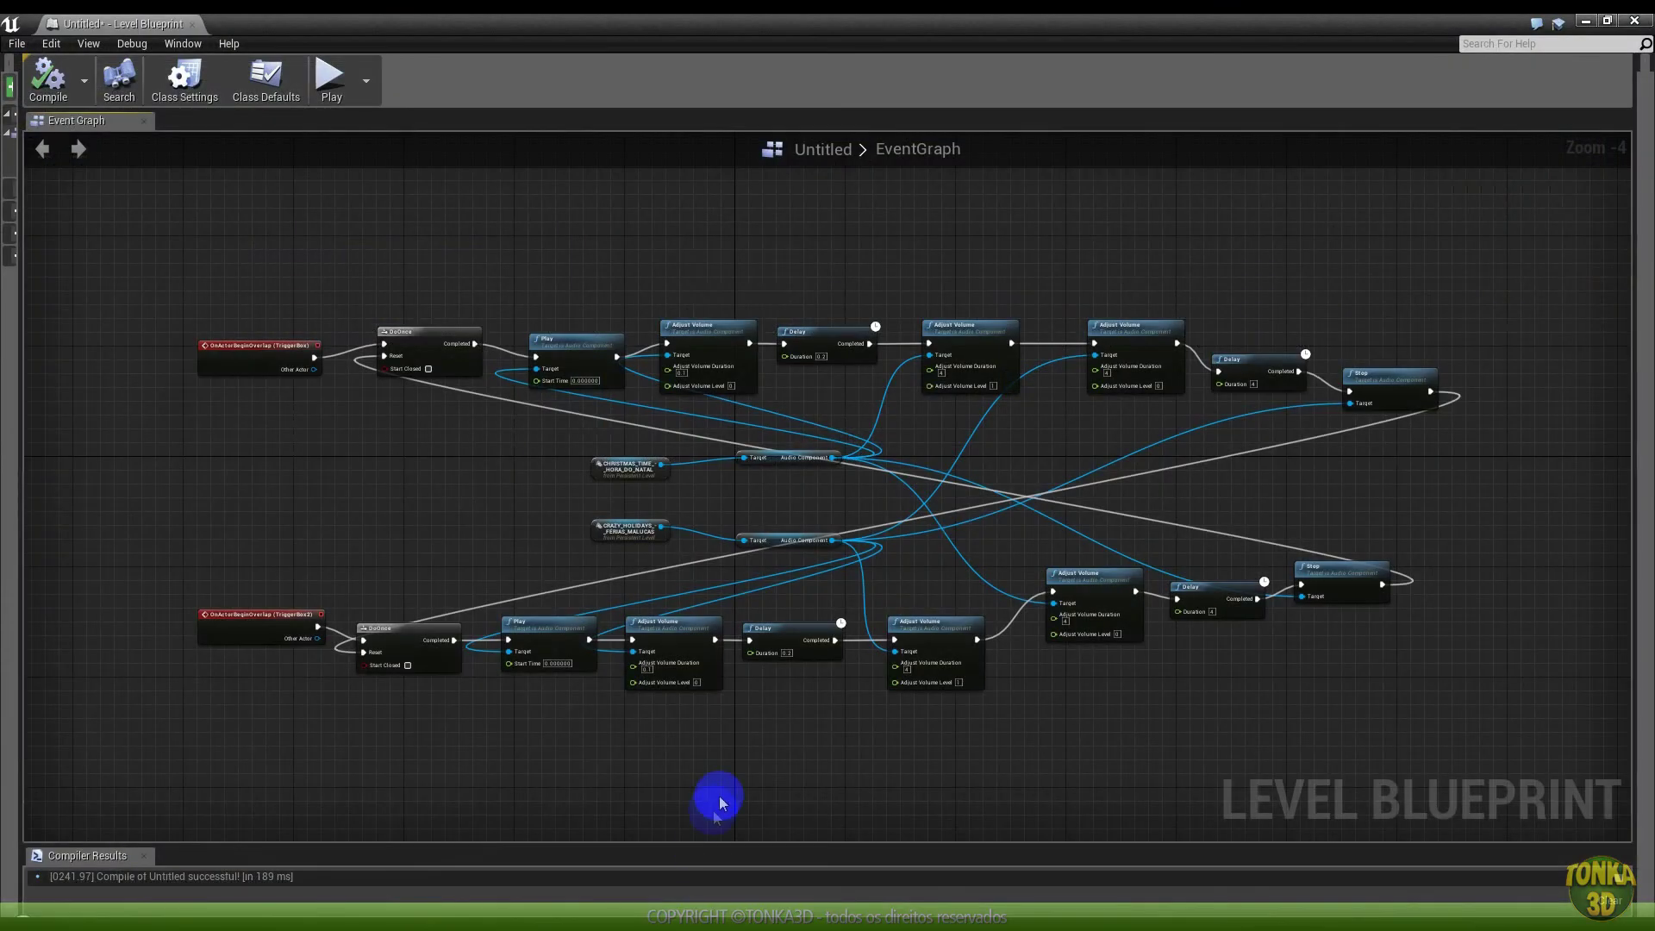
Close the Level Blueprint window and frame both spheres and their trigger boxes in the viewport
click(1586, 20)
mouse_move(779, 352)
right_down()
mouse_move(655, 448)
mouse_move(1066, 446)
right_up()
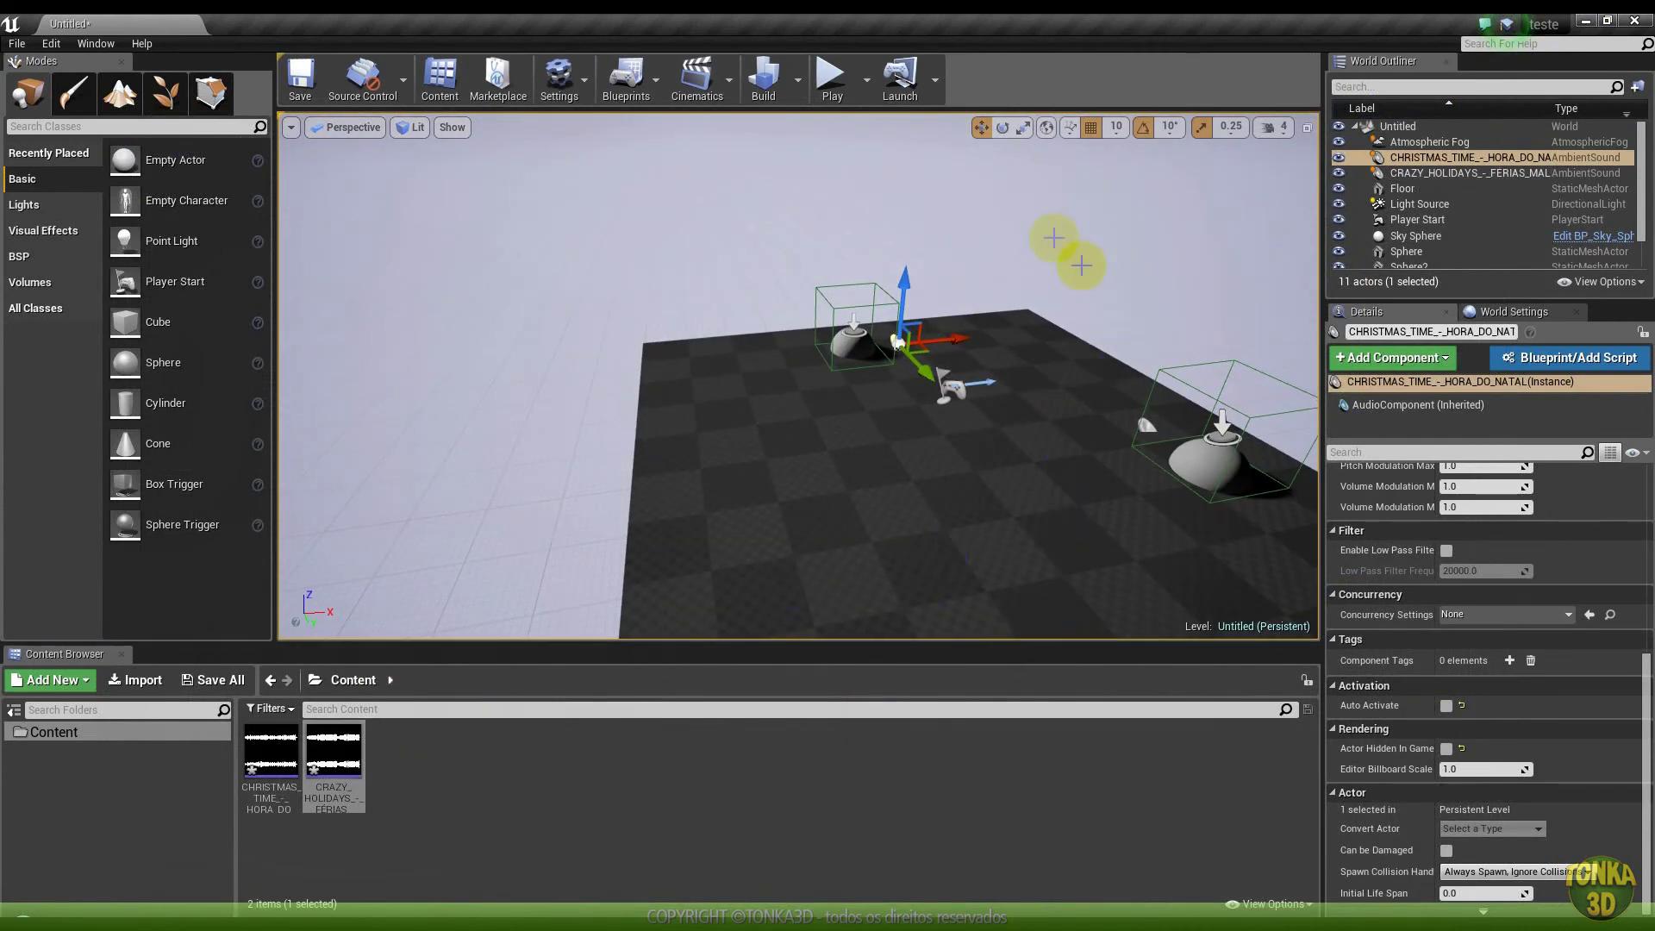
click(960, 328)
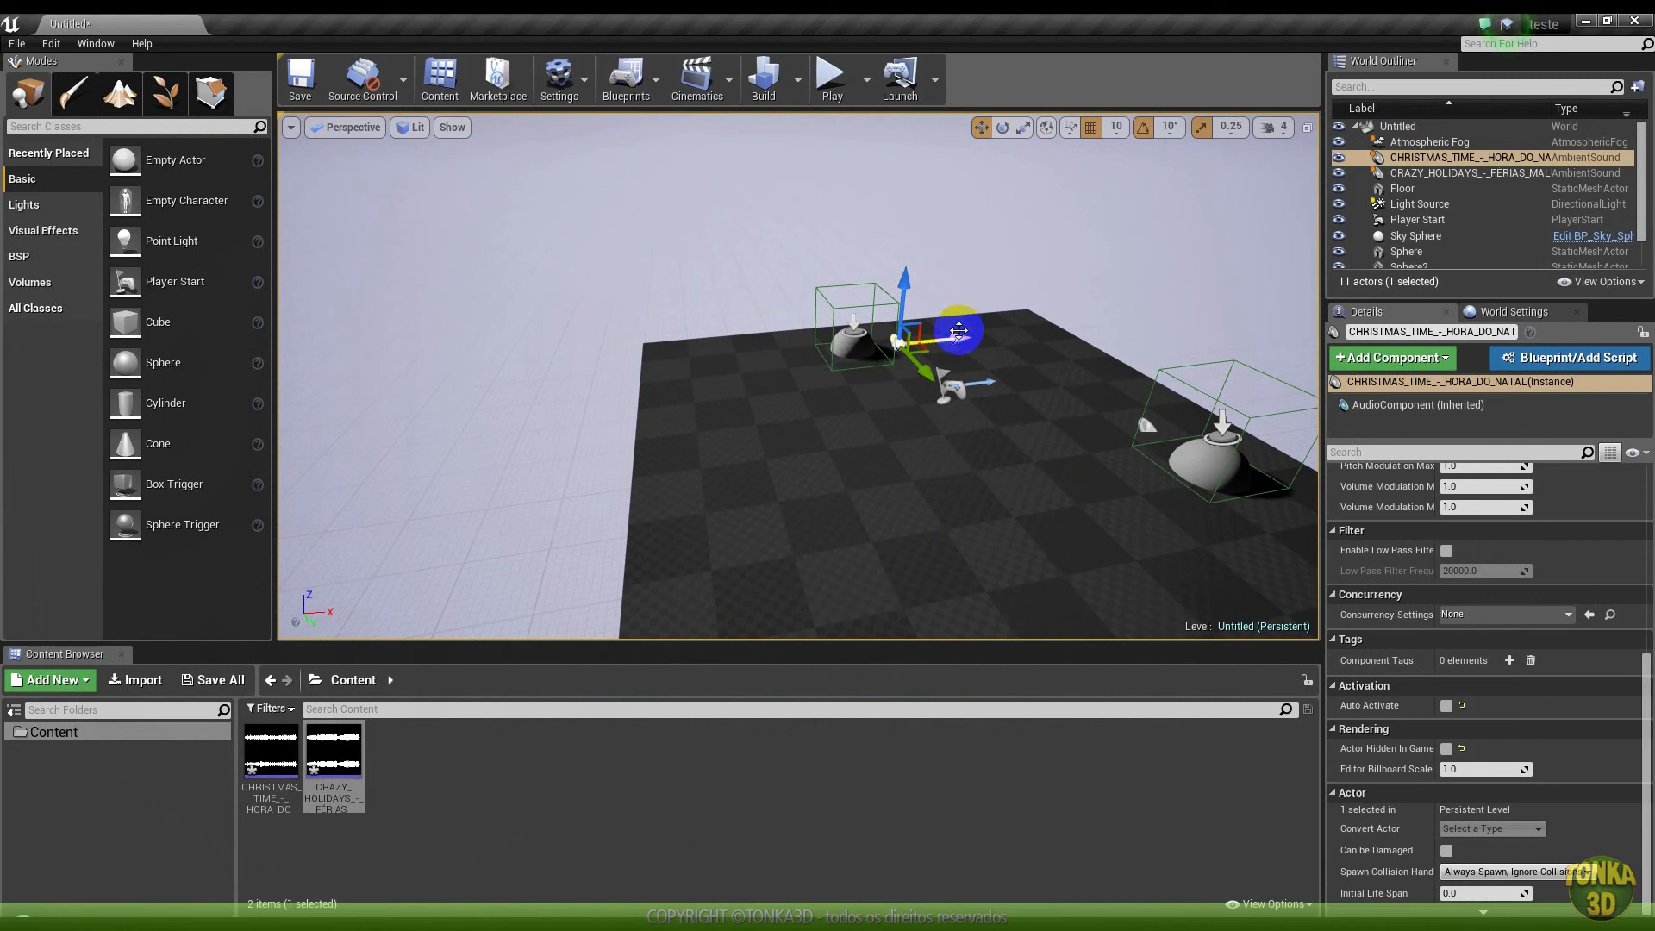
right_drag(864, 514, 853, 423)
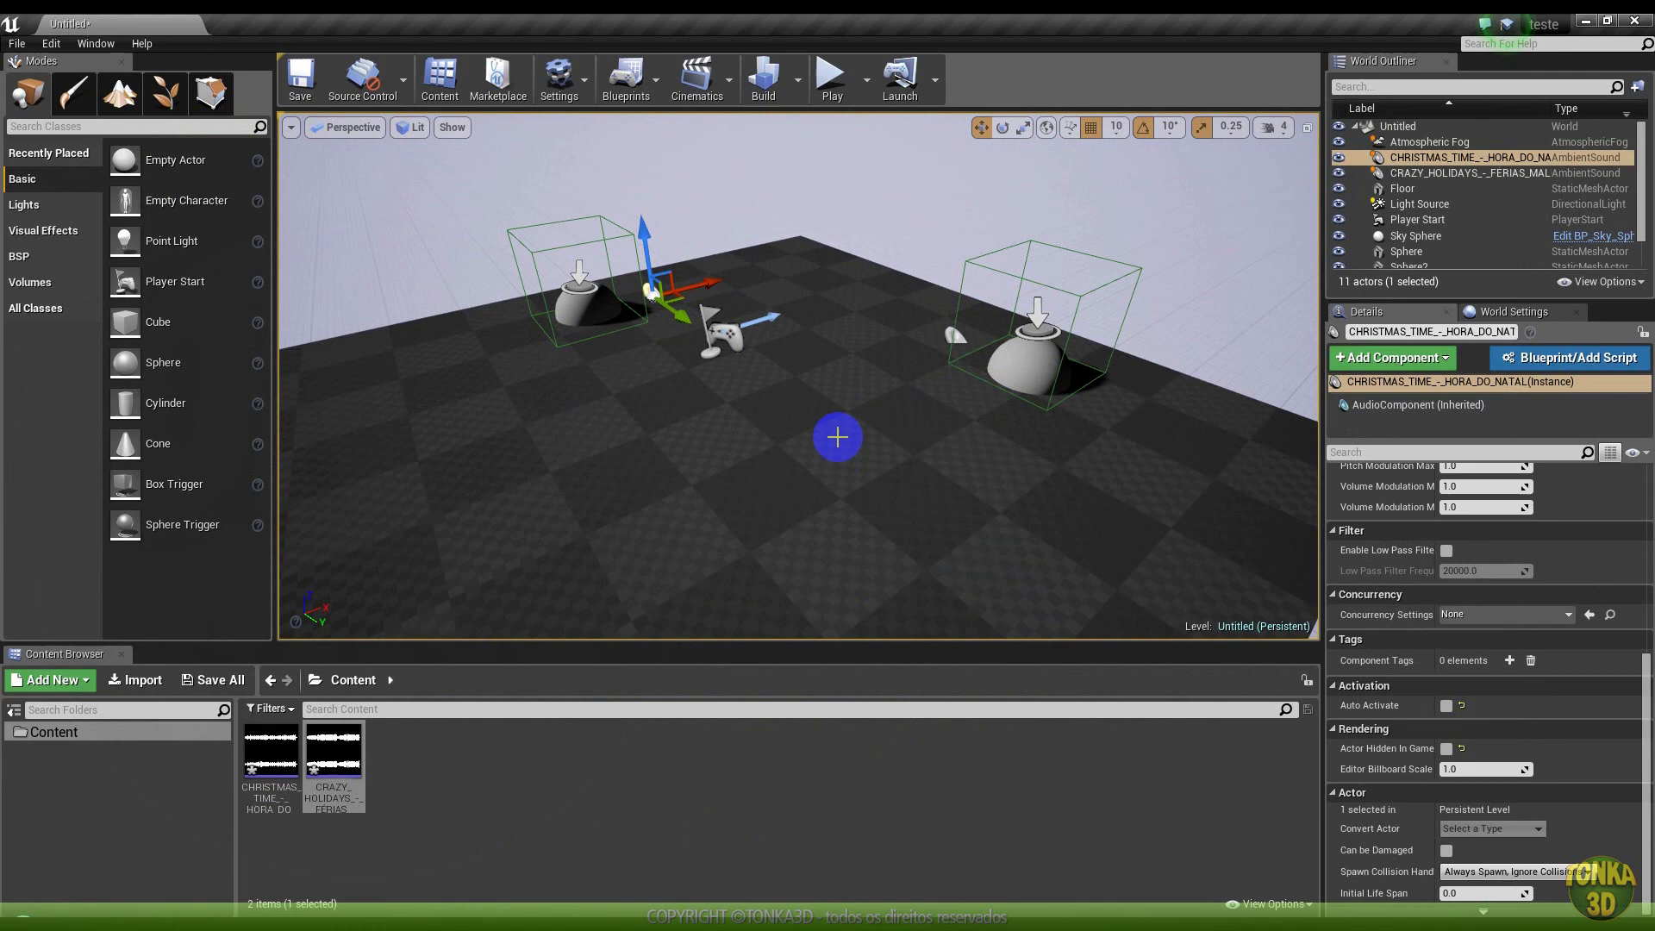
right_drag(853, 423, 1019, 380)
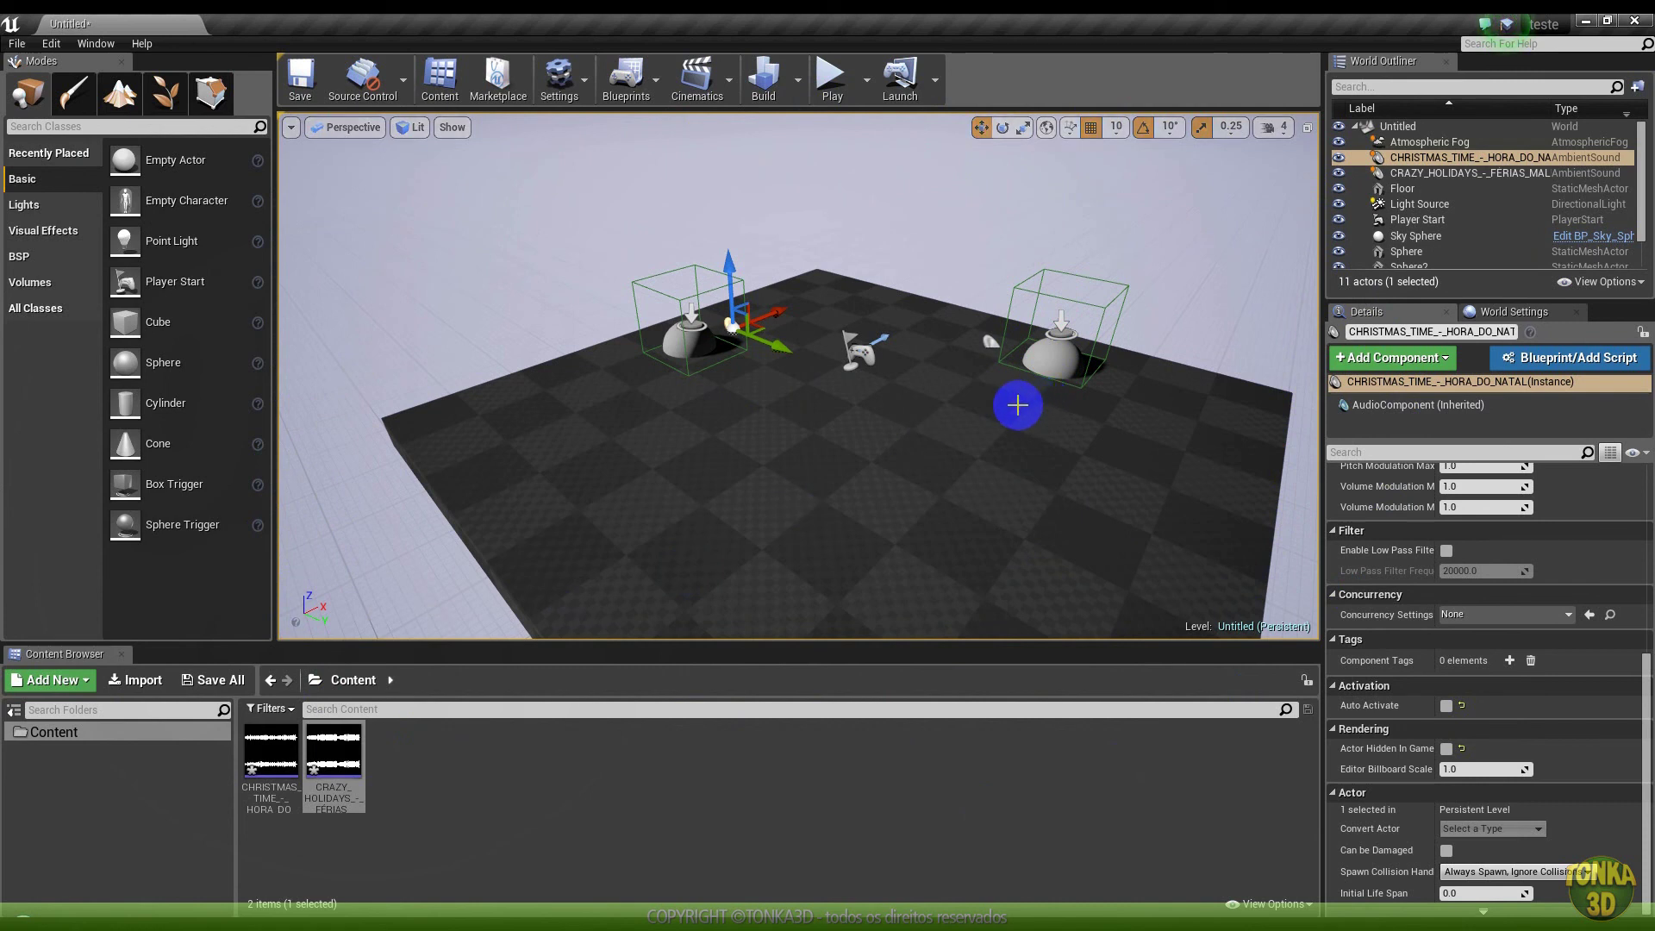
scroll(905, 375, up, 2)
scroll(905, 375, up, 3)
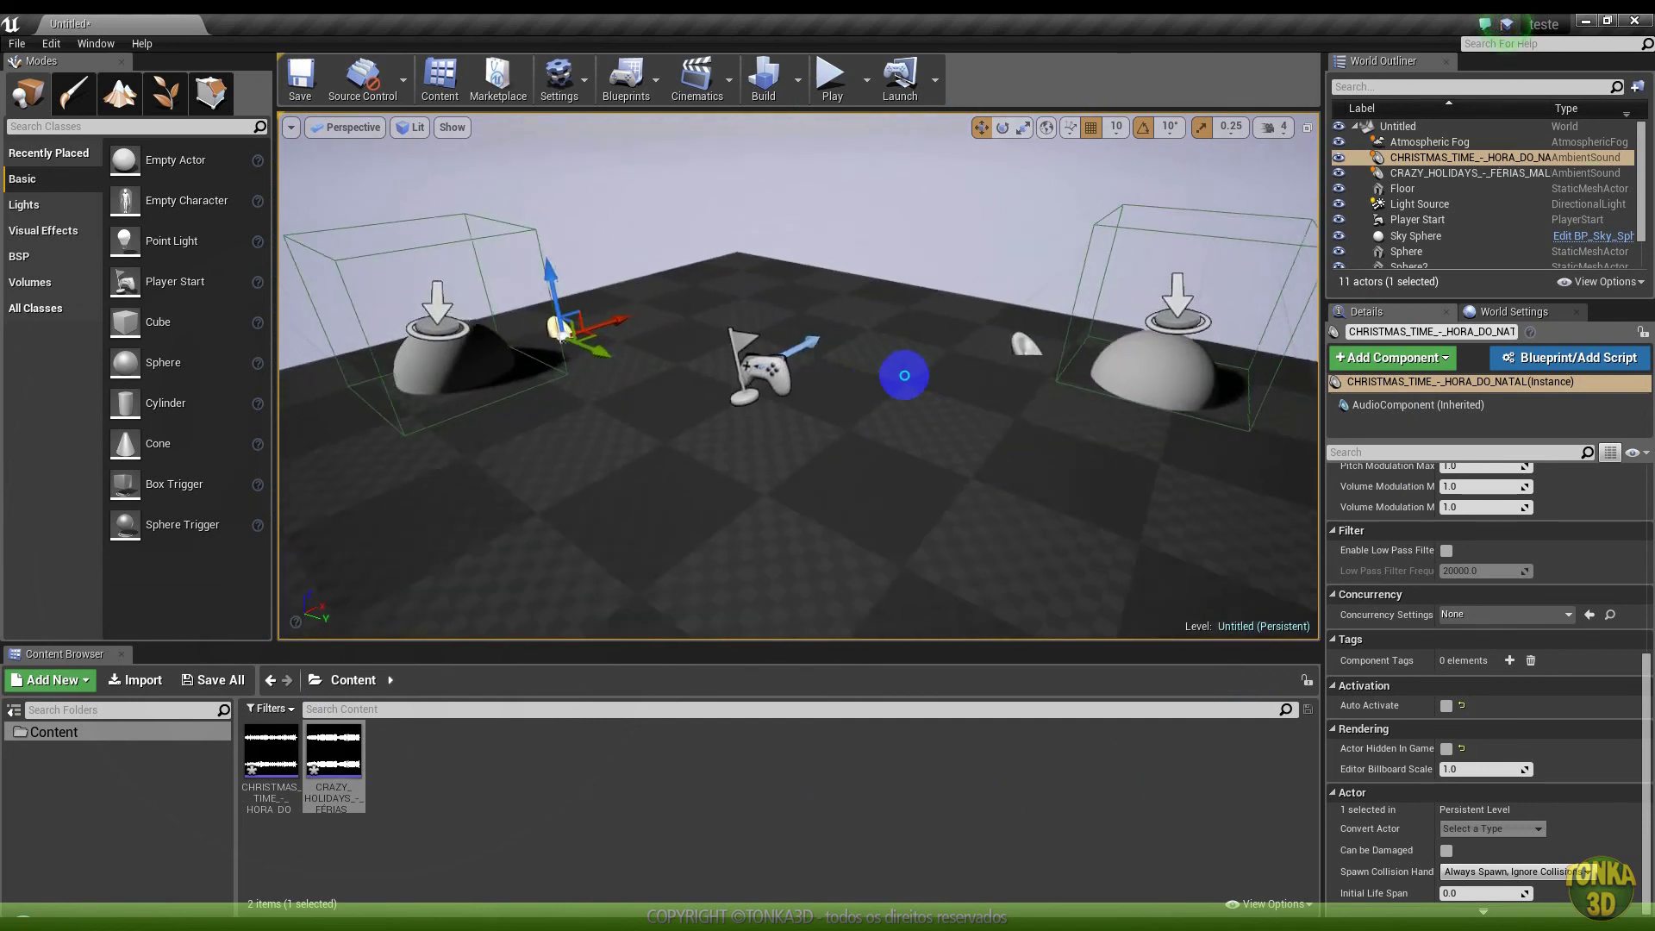
scroll(905, 375, down, 3)
scroll(897, 375, down, 2)
scroll(890, 373, down, 1)
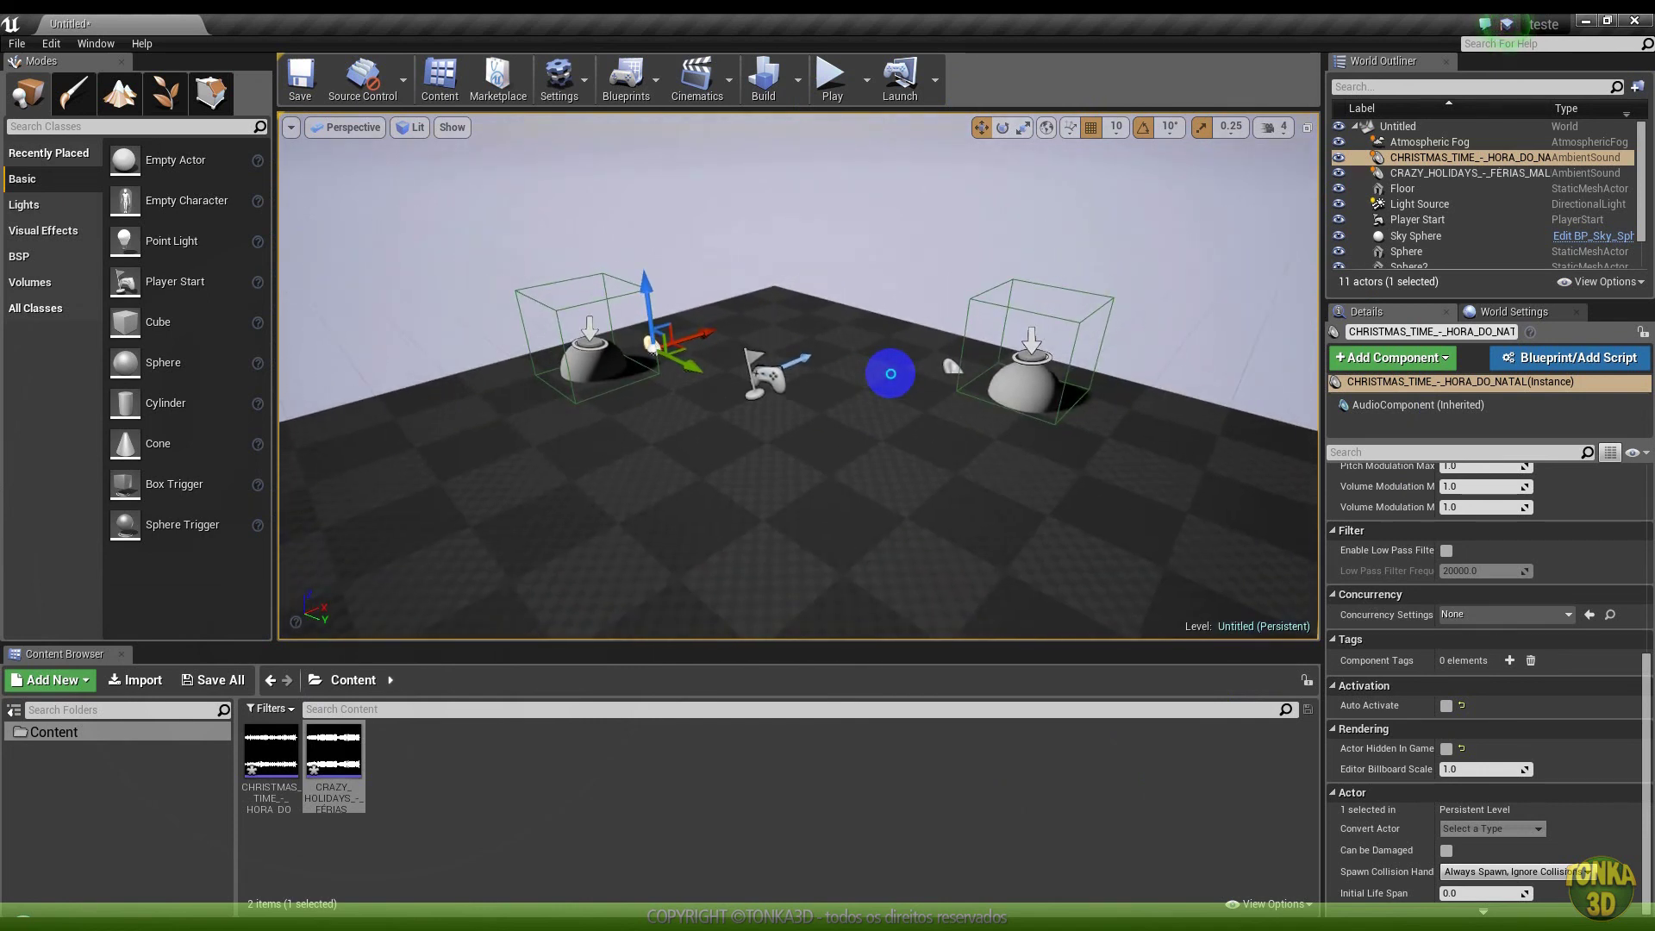
scroll(890, 373, up, 1)
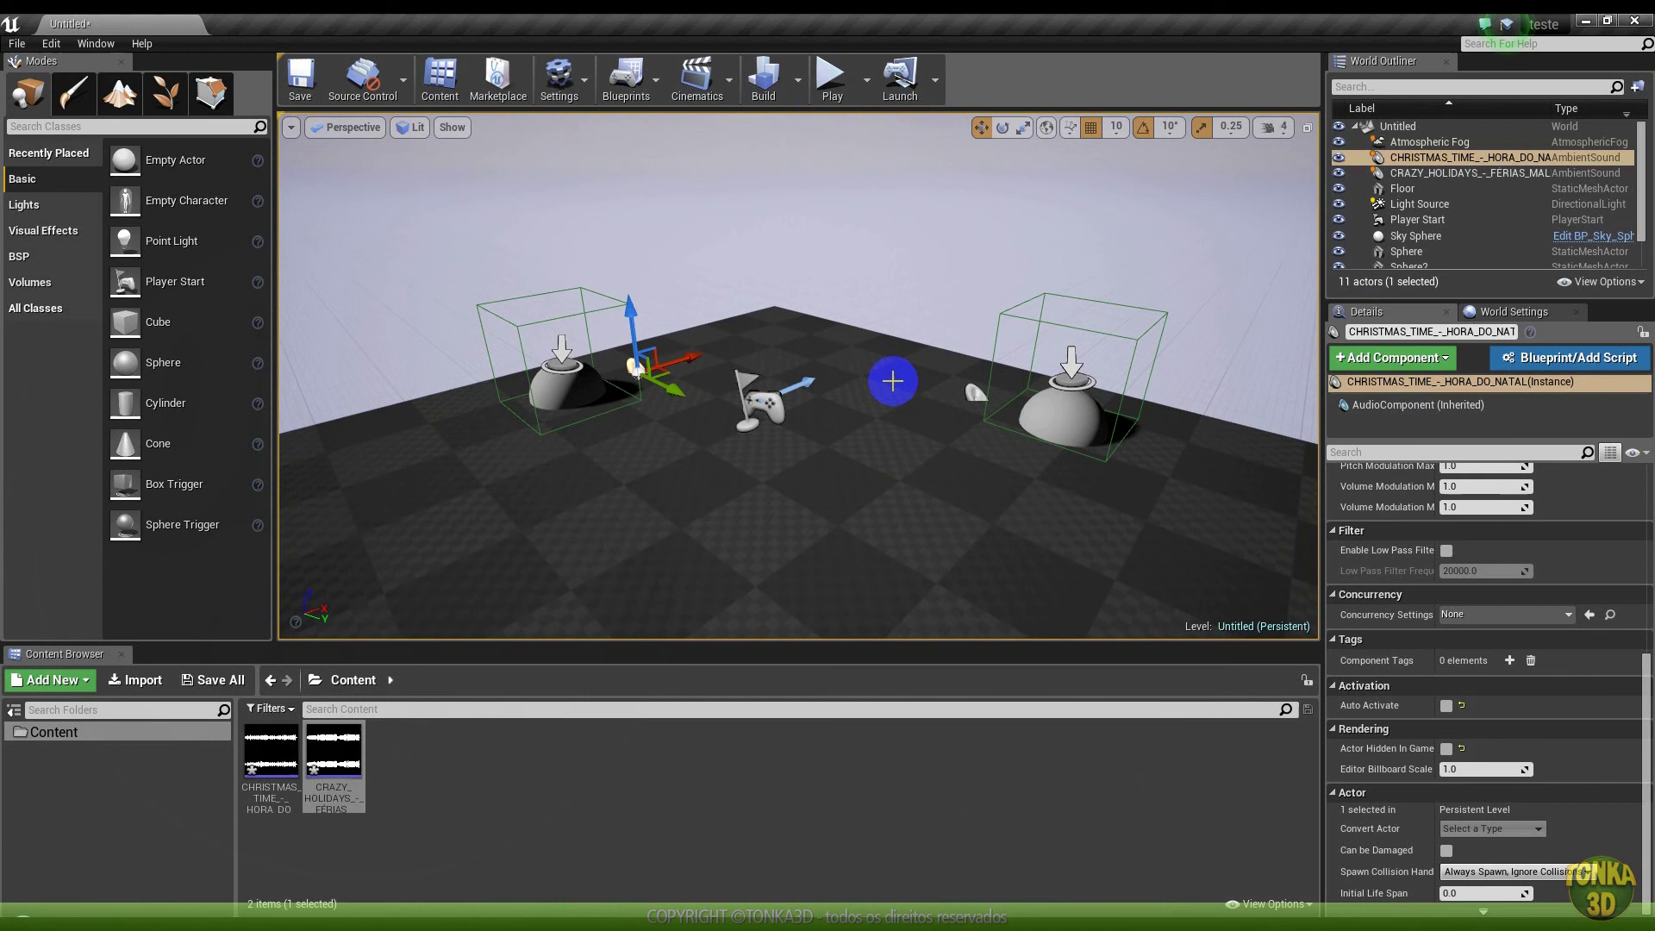